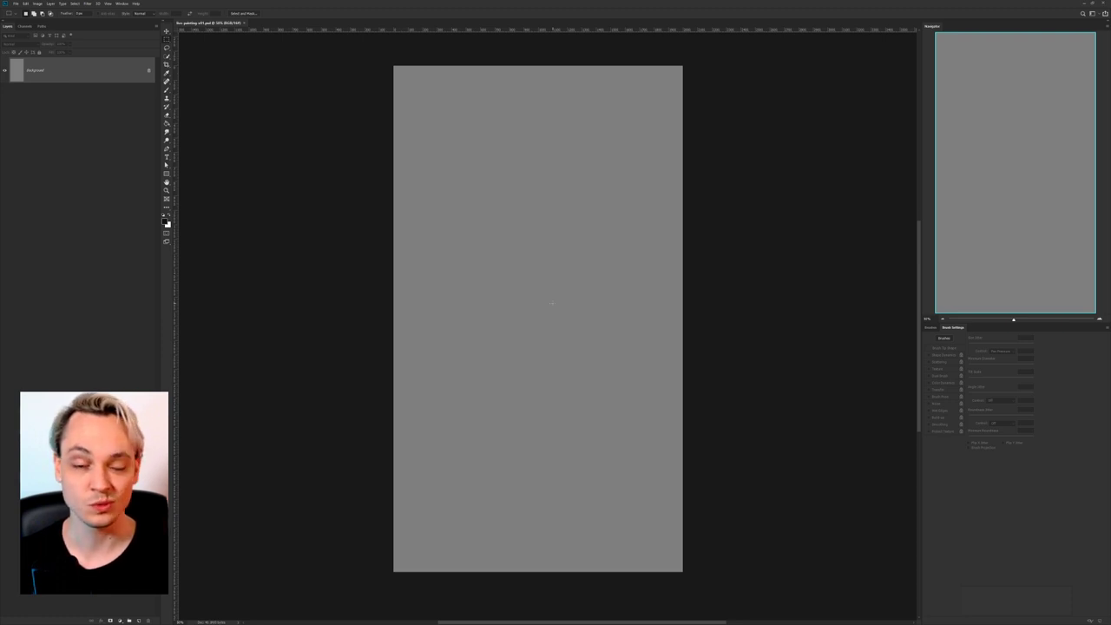
Switch to the image viewer and examine the four reference night paintings, starting with 1.png, for composition and lighting, and close the viewer.
mouse_move(613, 227)
left_mouse_down()
mouse_move(600, 263)
mouse_move(600, 243)
left_mouse_up()
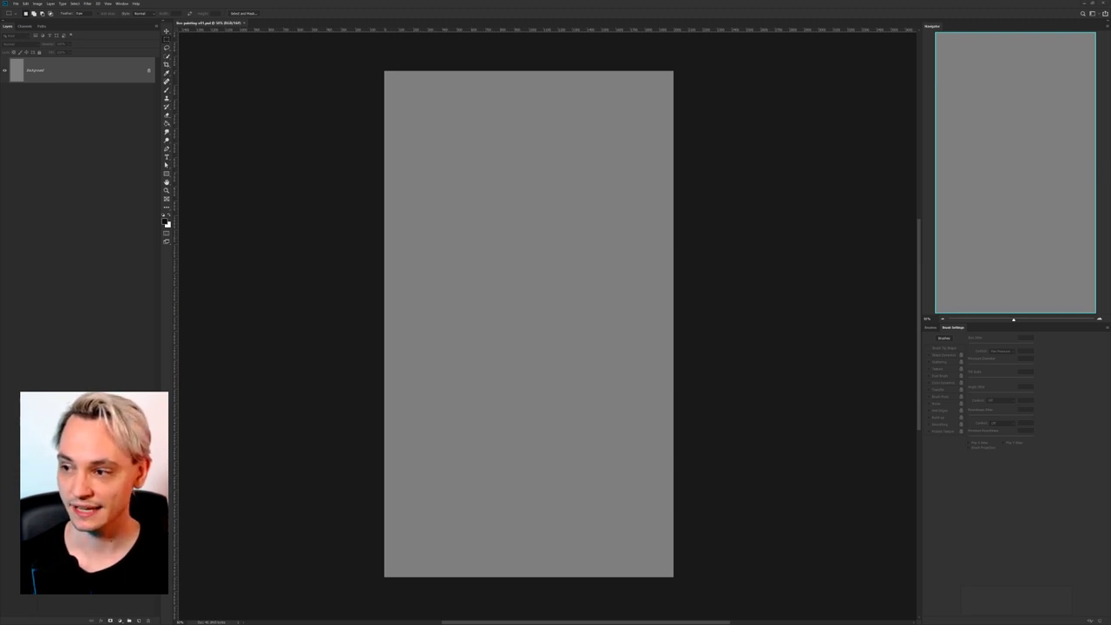
key("alt+Tab")
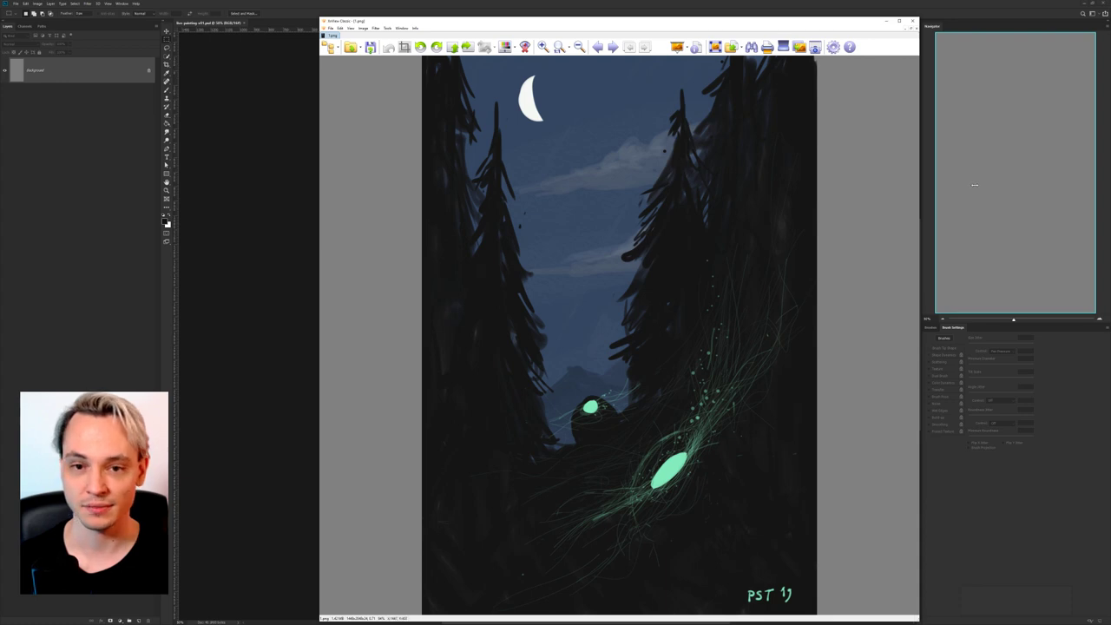
left_click_drag(655, 27, 576, 24)
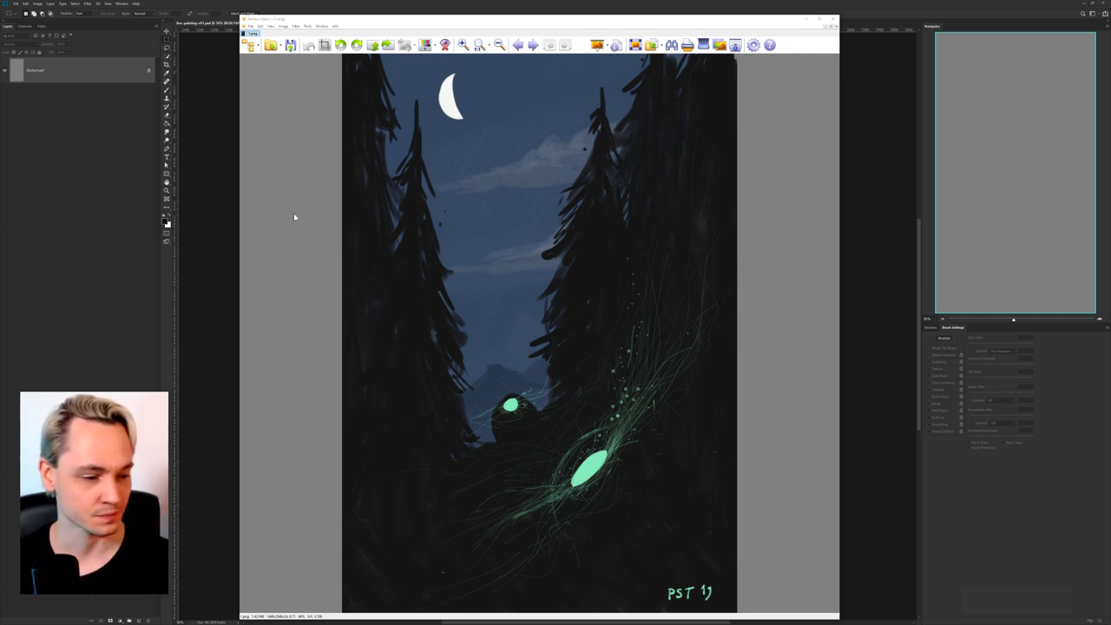
left_click(765, 157)
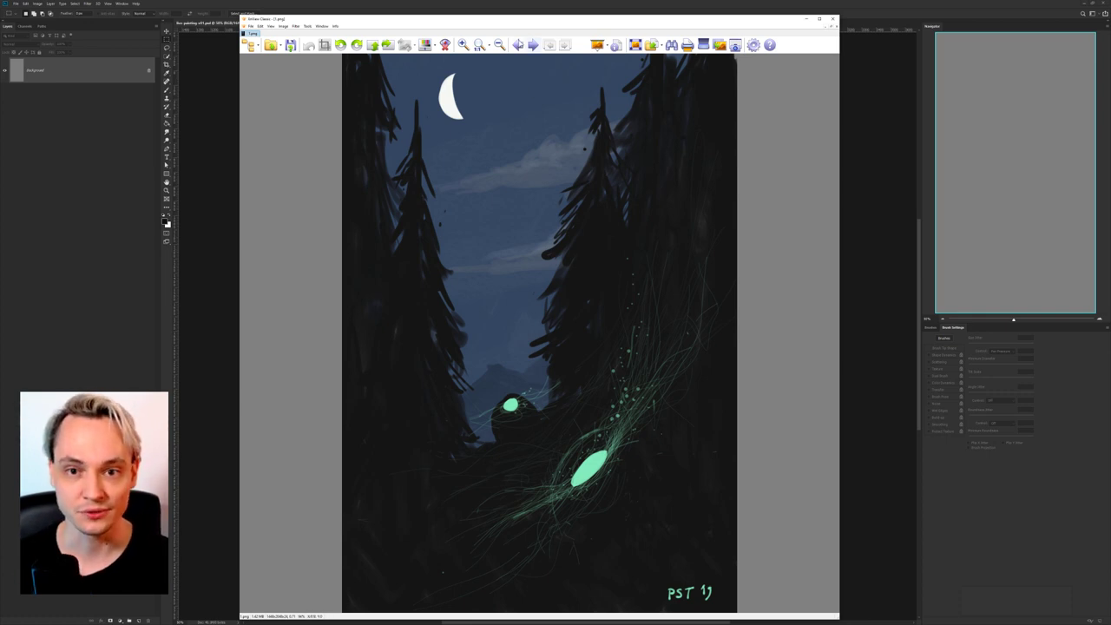
left_click(533, 46)
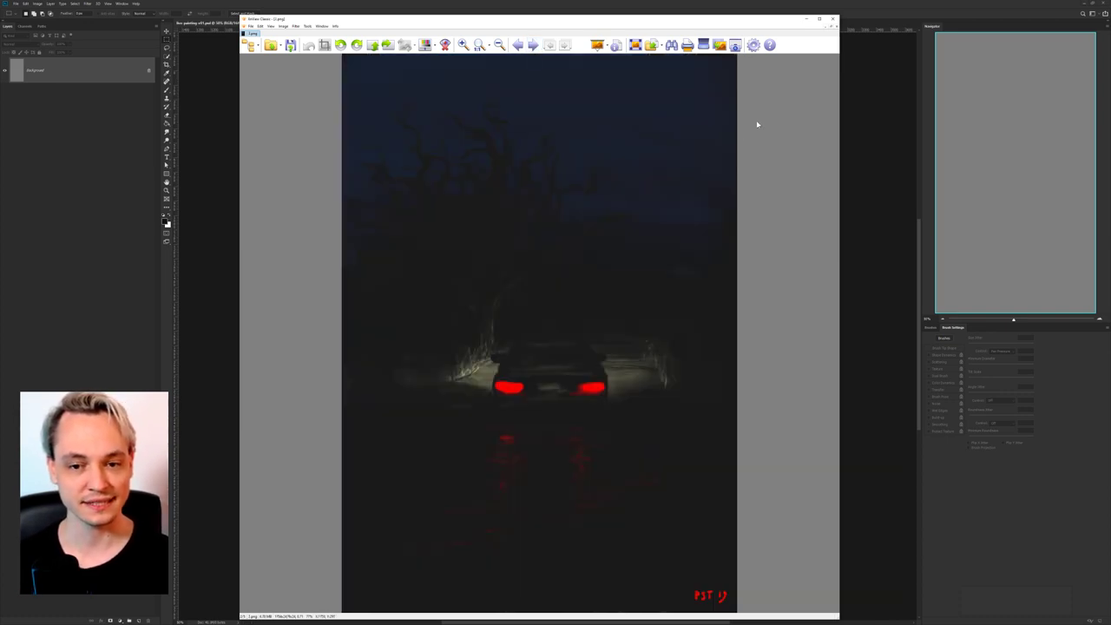
key("space")
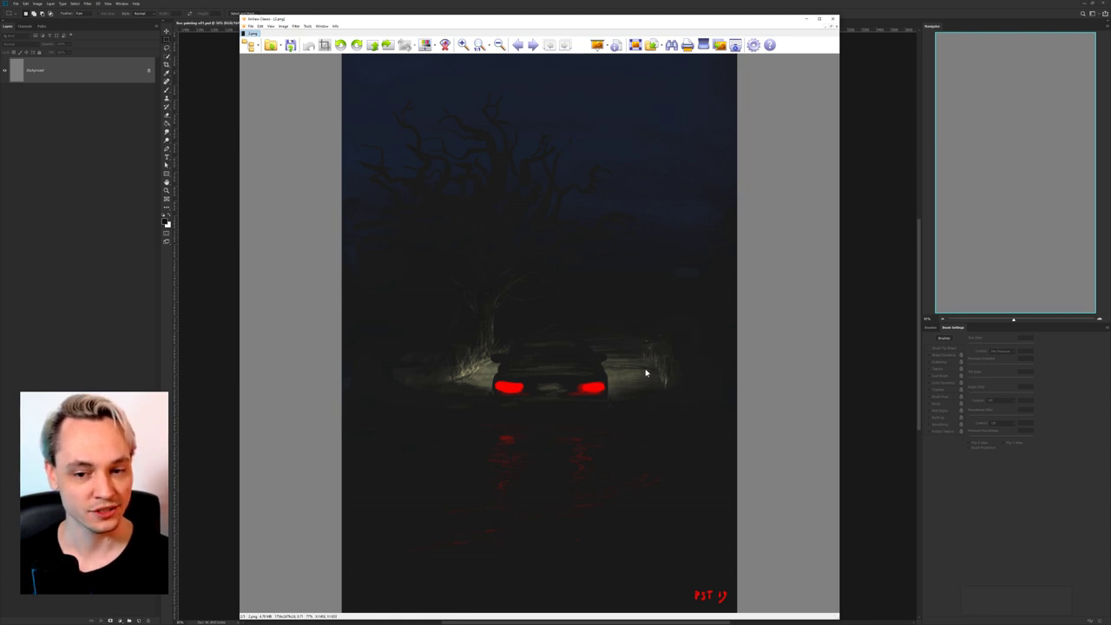
left_click(533, 45)
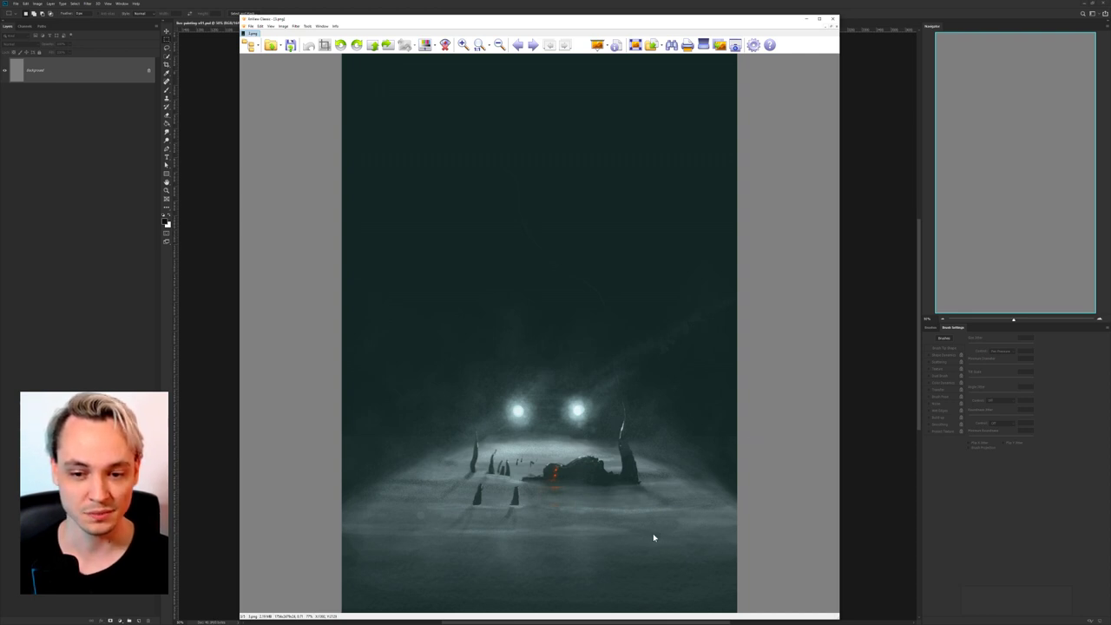
scroll(625, 530, "up", 3)
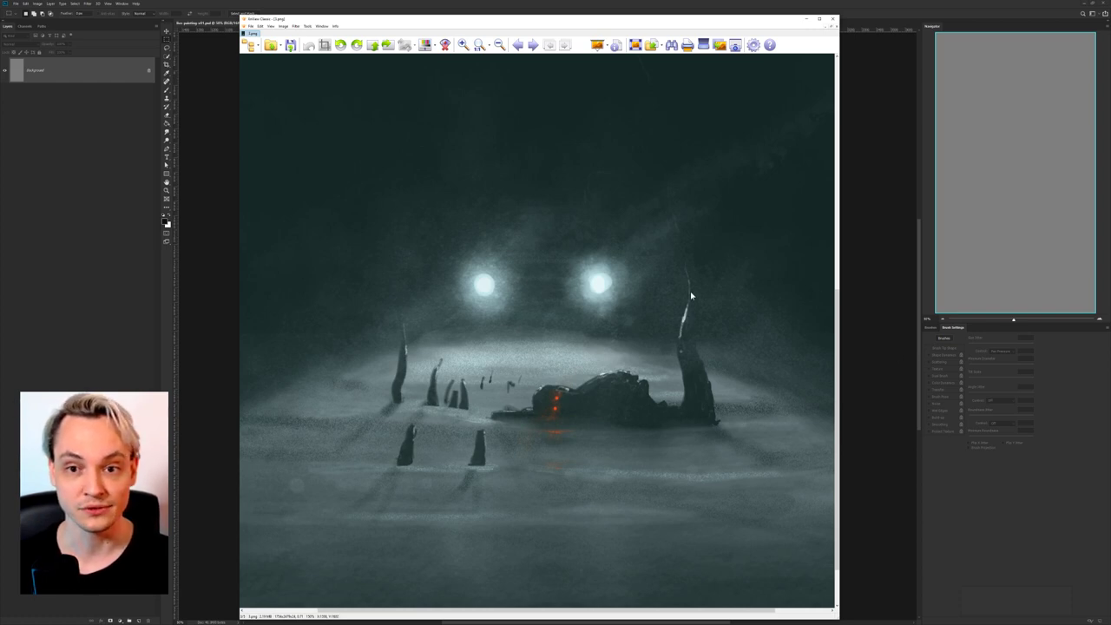
scroll(643, 280, "down", 3)
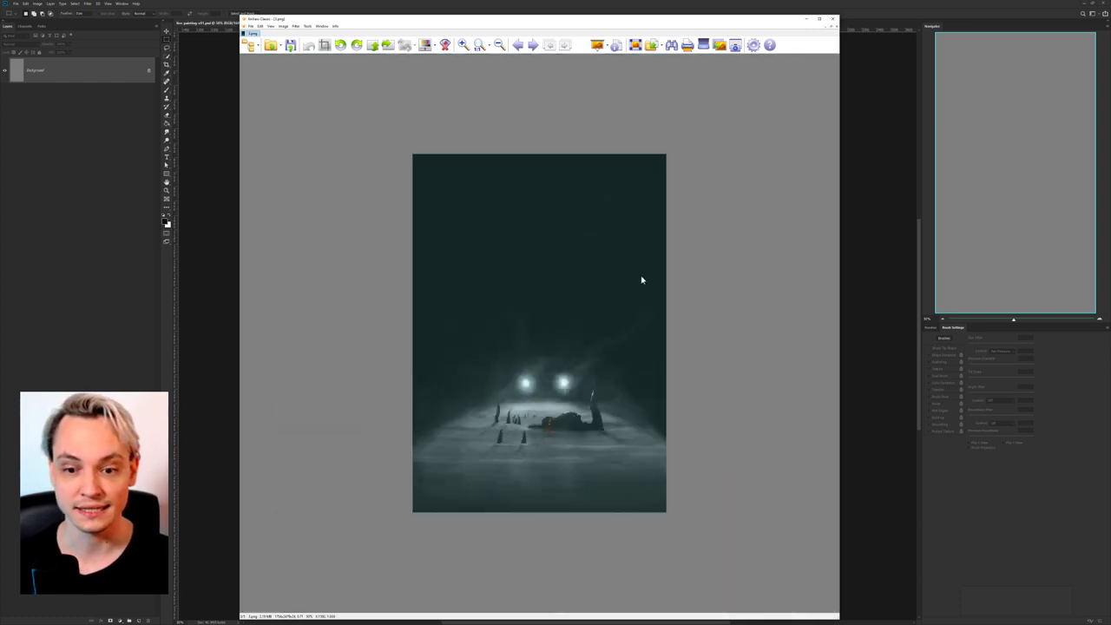
left_click(534, 44)
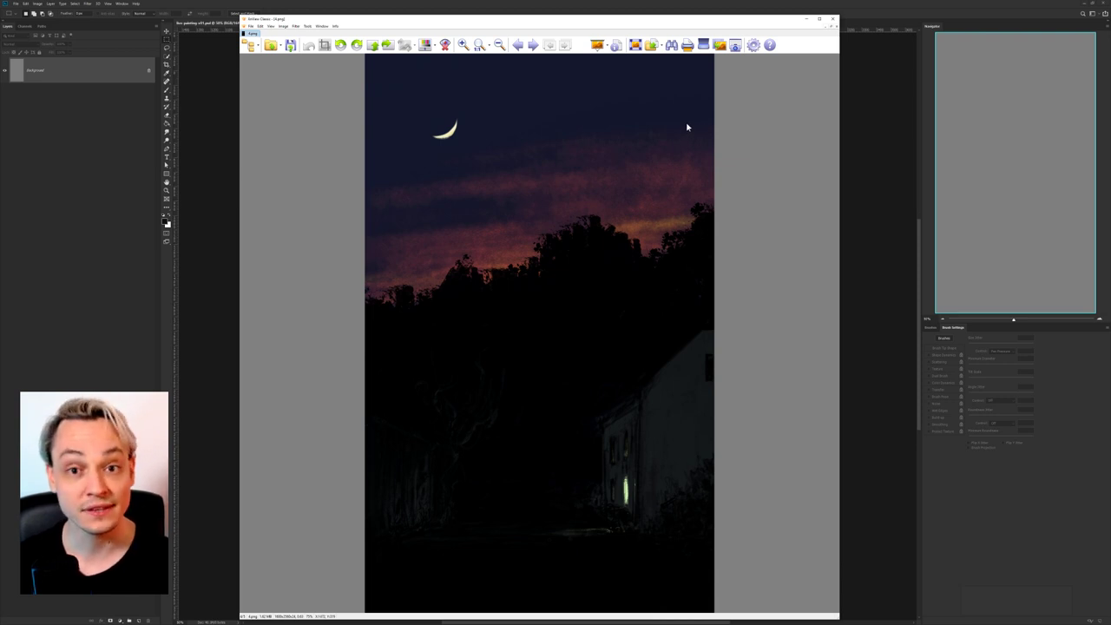
left_click(832, 19)
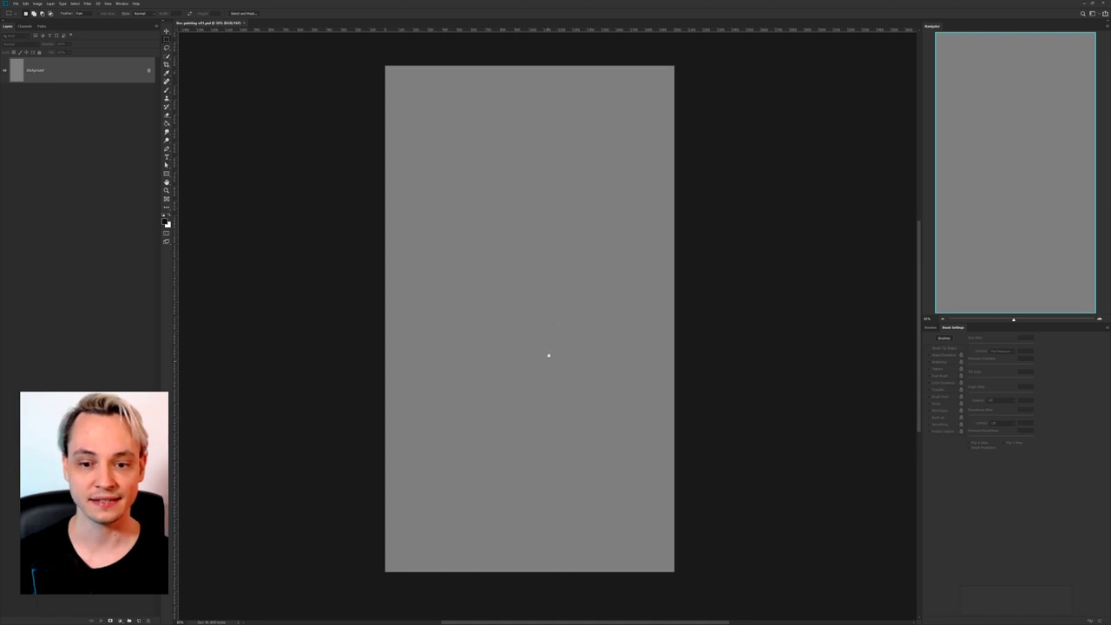
Create a blank white RGB document with the suggested custom settings and close it.
left_click_drag(521, 384, 518, 384)
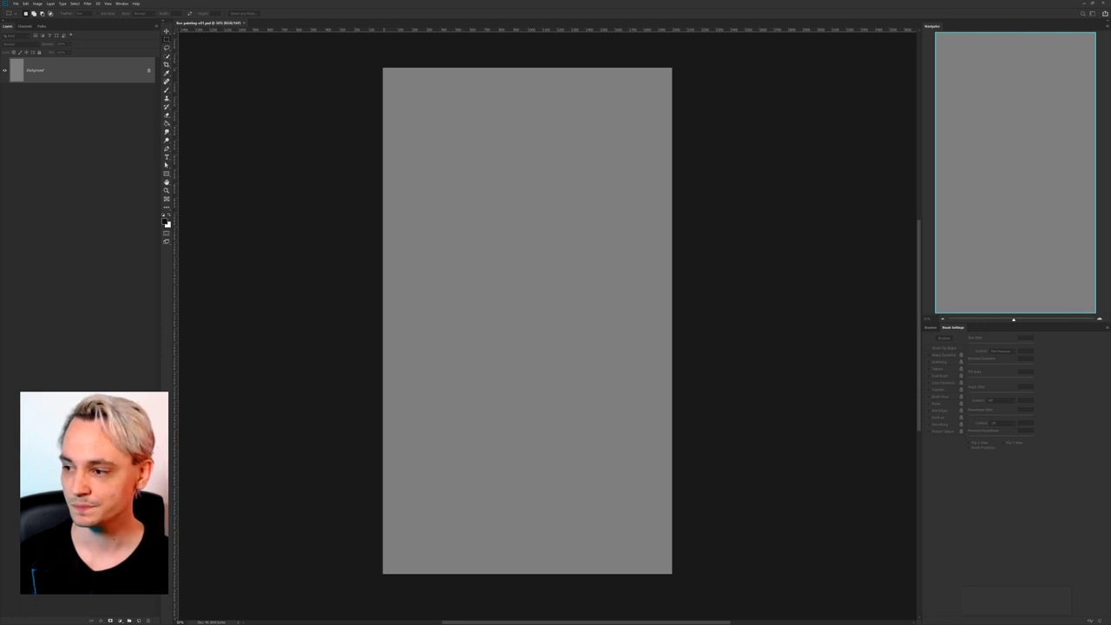
key("ctrl+n")
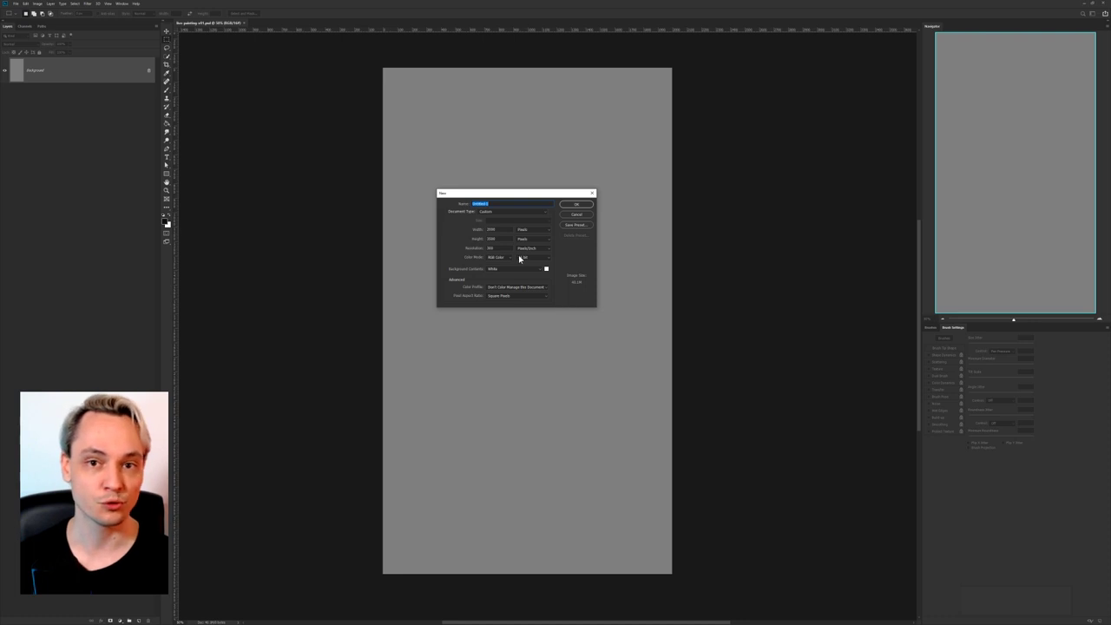
left_click(577, 206)
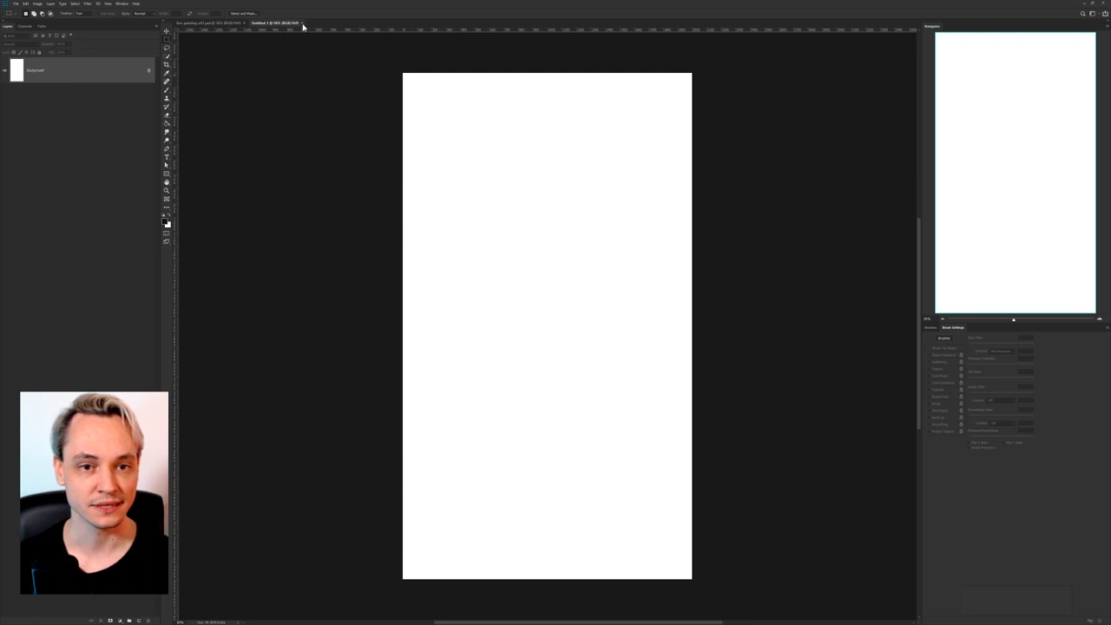
key("ctrl+w")
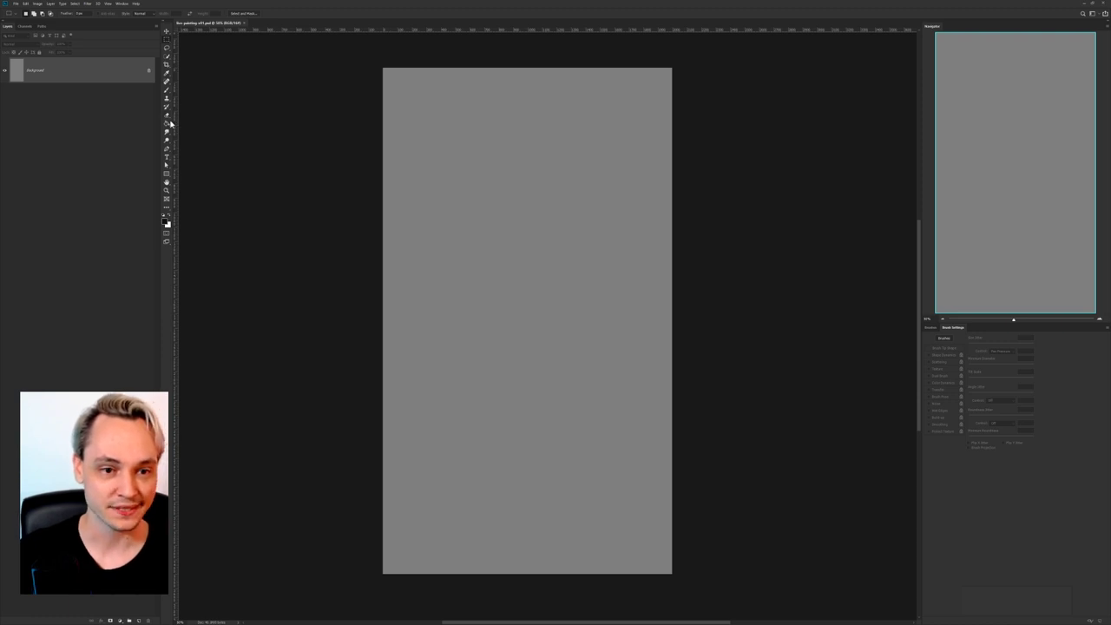
Choose a dark navy blue foreground colour and fill the whole background layer with it using the Paint Bucket.
left_click(166, 124)
left_click(167, 223)
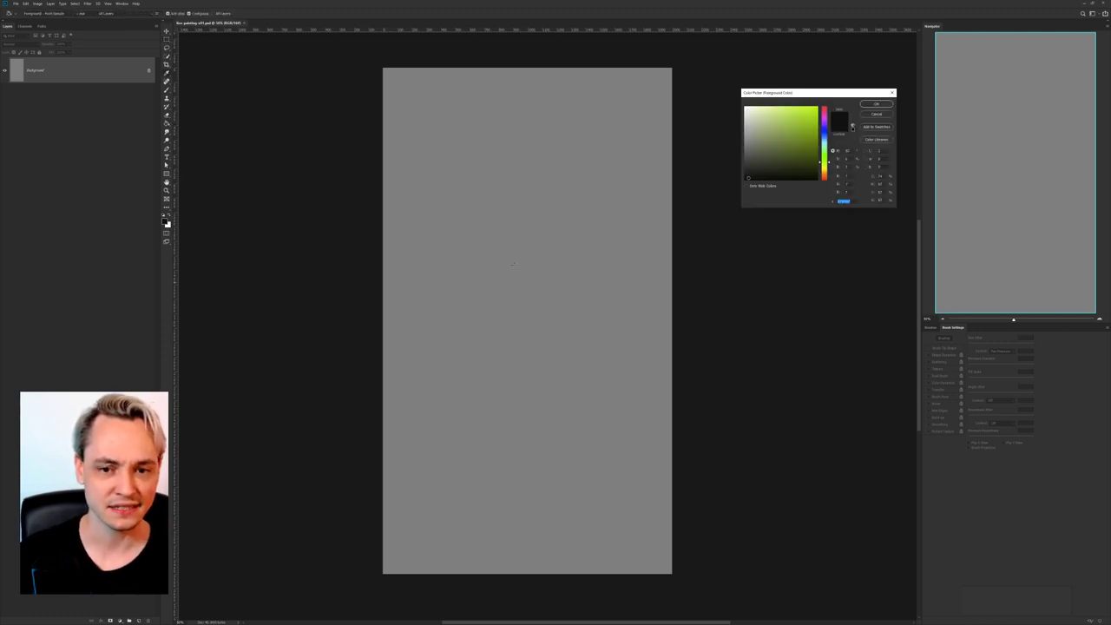
left_click_drag(761, 170, 755, 171)
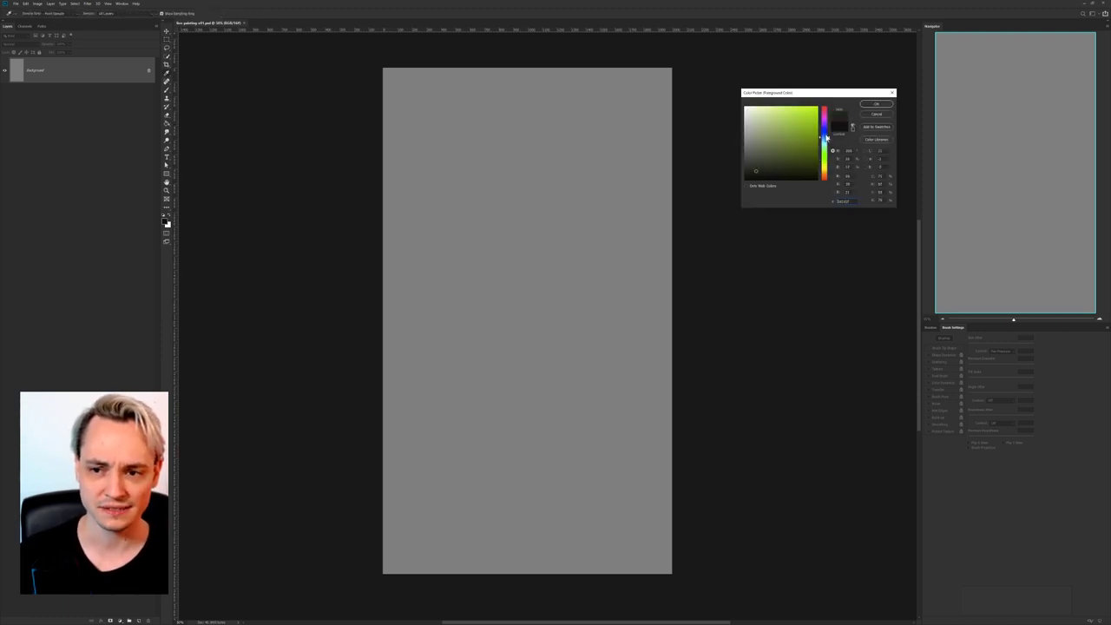
left_click_drag(825, 138, 806, 136)
left_click(794, 125)
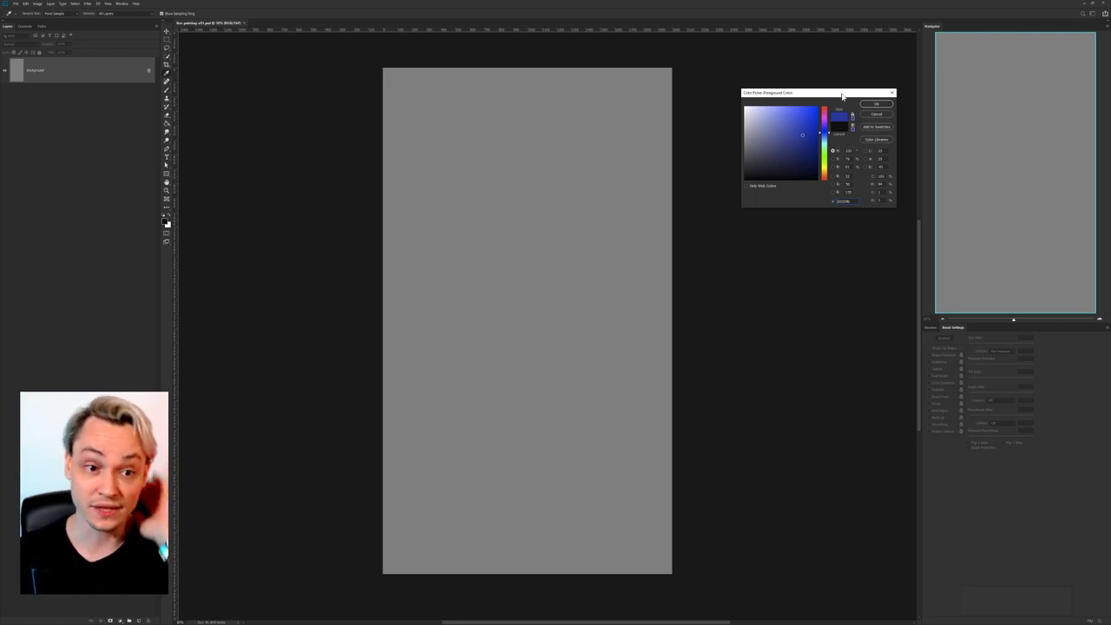
left_click_drag(802, 135, 811, 157)
left_click(826, 138)
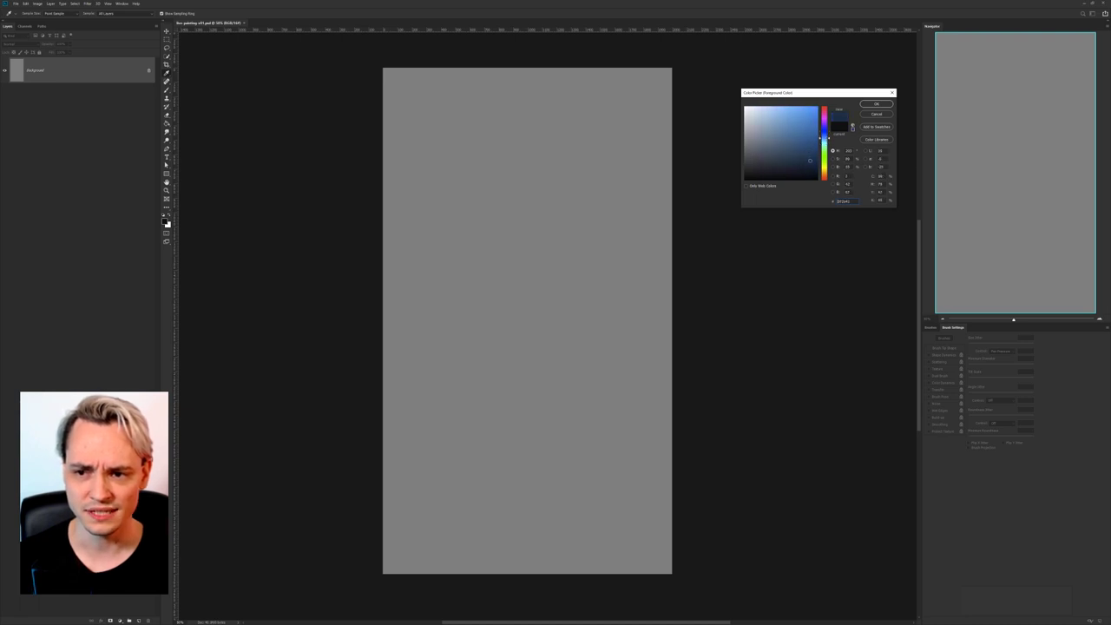
left_click(875, 104)
key("g")
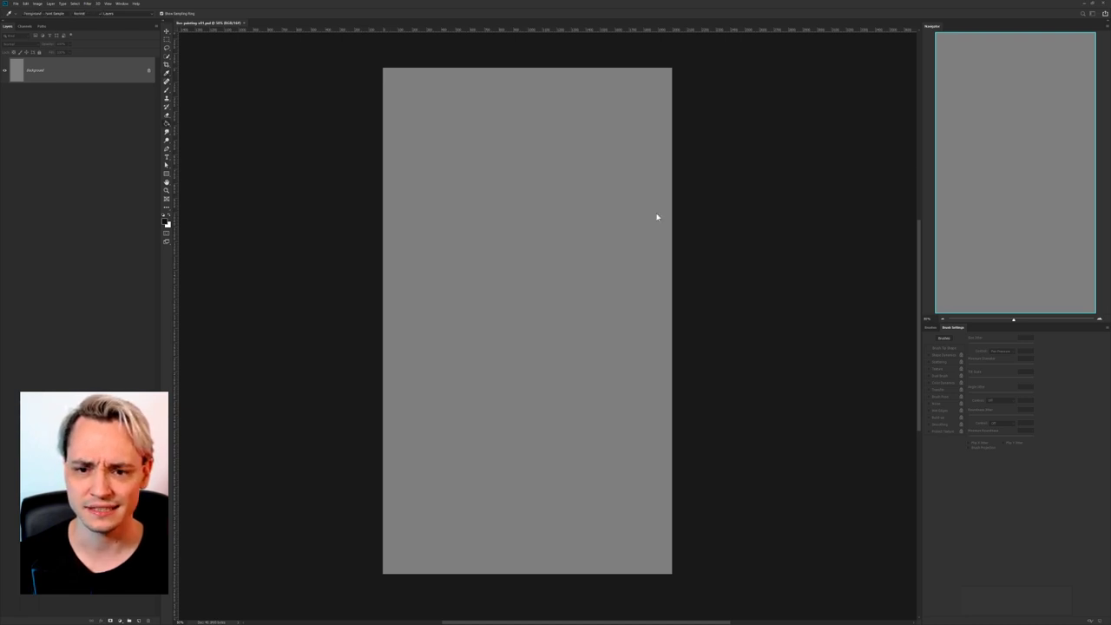
left_click(666, 313)
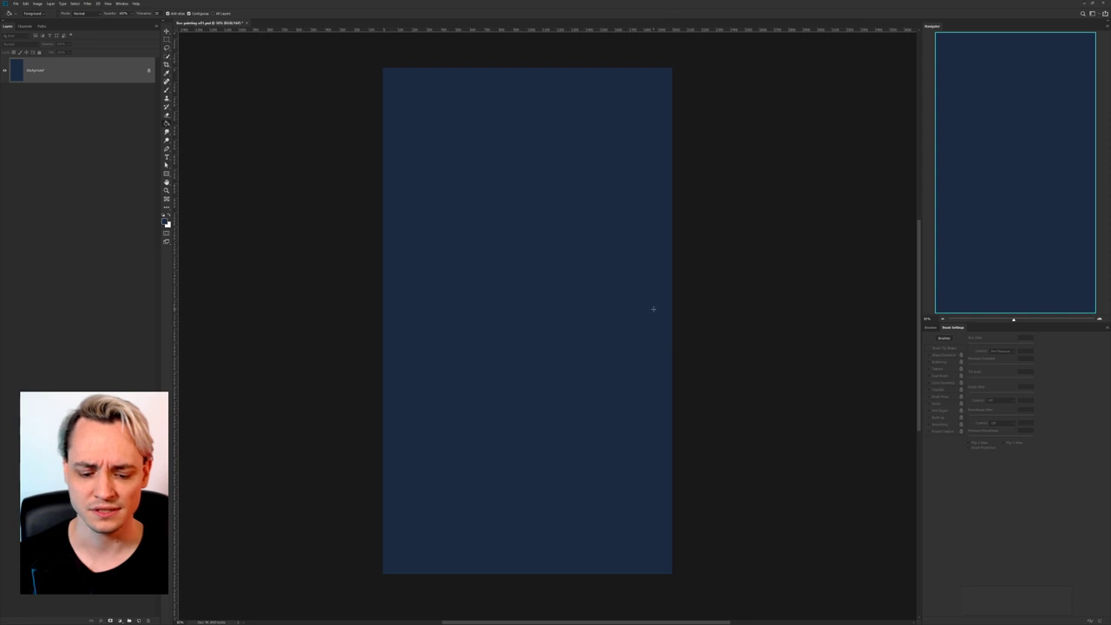
Shift the blue background's hue towards teal and darken its lightness with a Hue/Saturation adjustment.
key("ctrl+u")
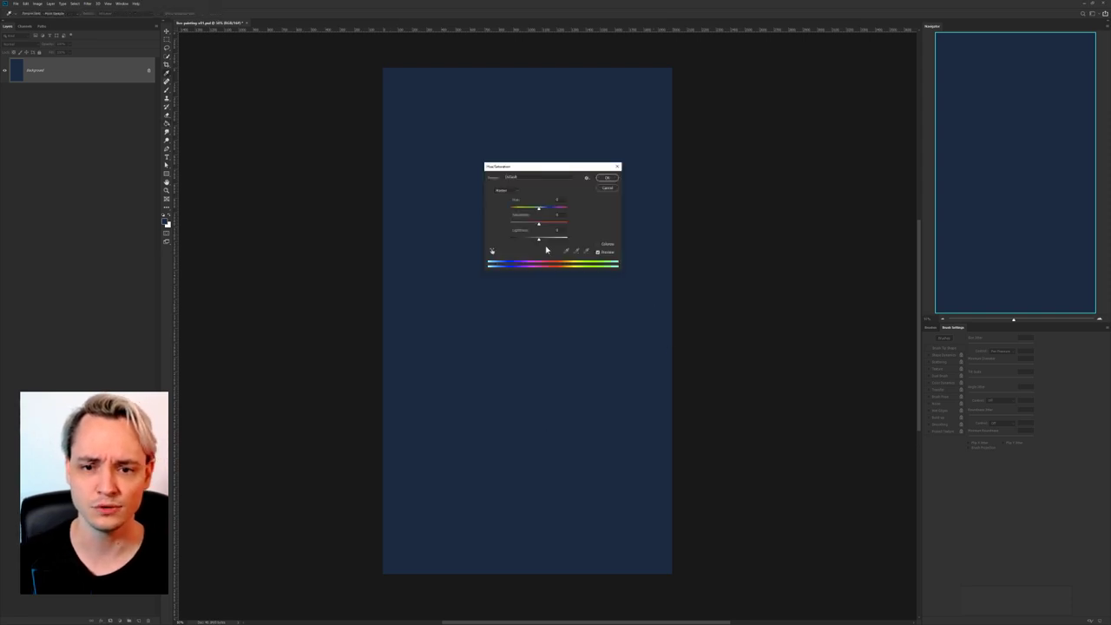
left_click_drag(538, 209, 534, 210)
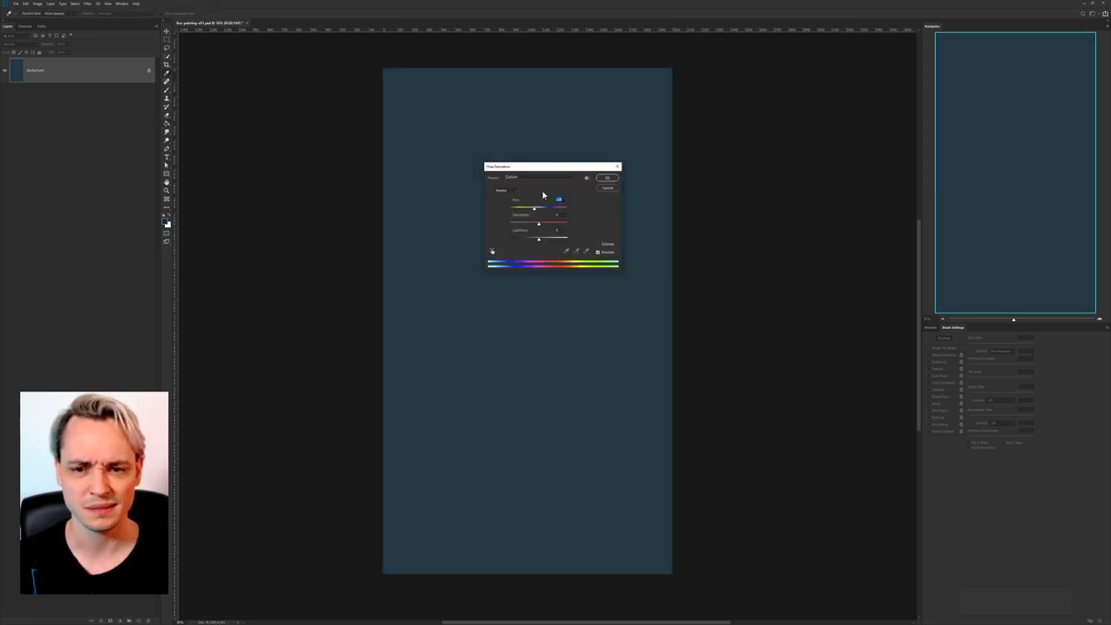
left_click_drag(544, 165, 707, 117)
left_click_drag(693, 188, 692, 190)
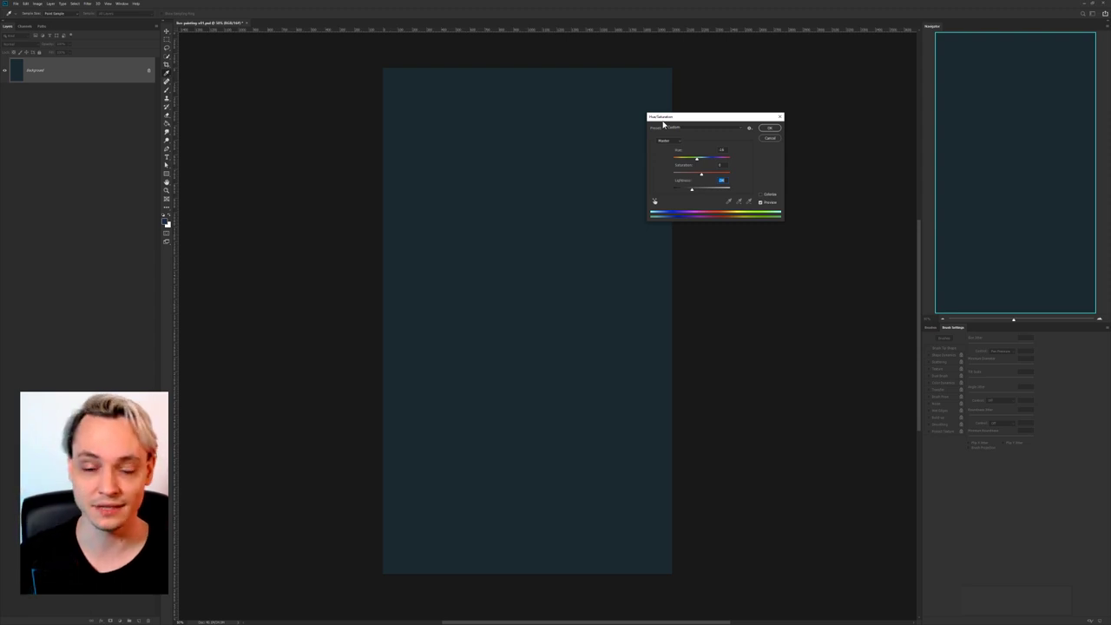
left_click(768, 128)
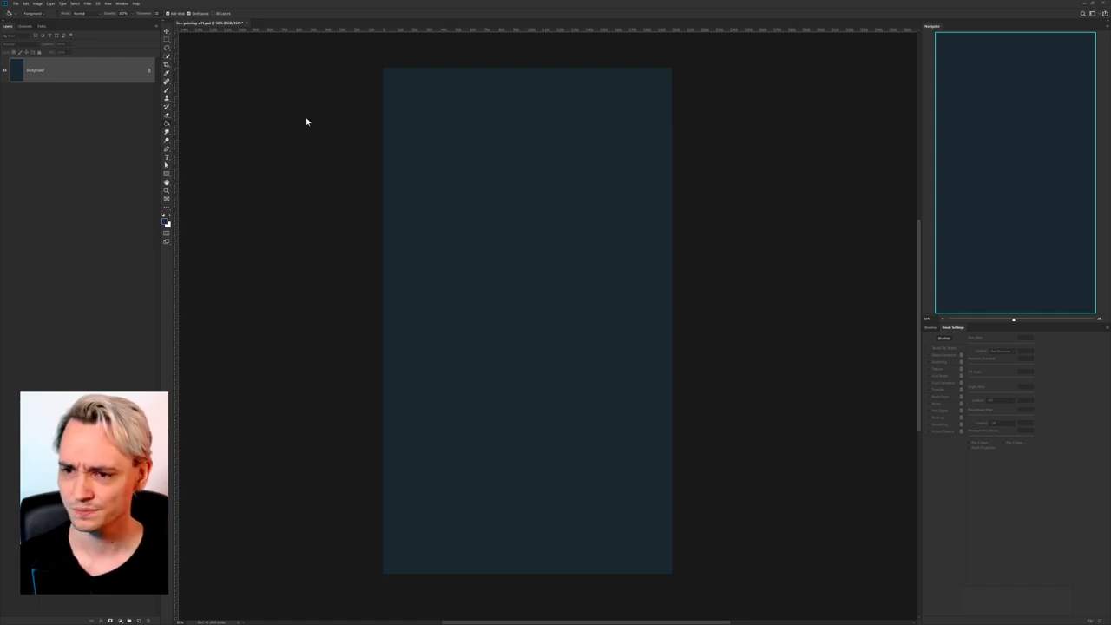
Switch to the browser with the Simon Stålenhag art gallery, enlarge its window and magnify the page.
left_click_drag(306, 119, 309, 118)
left_click_drag(401, 107, 301, 19)
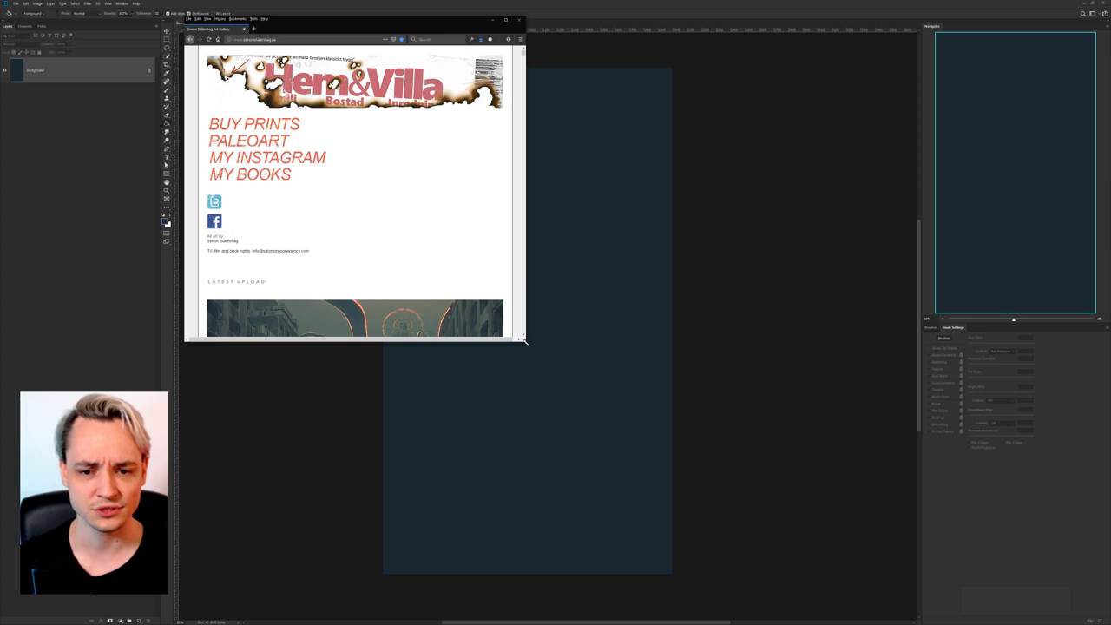
left_click_drag(525, 339, 870, 604)
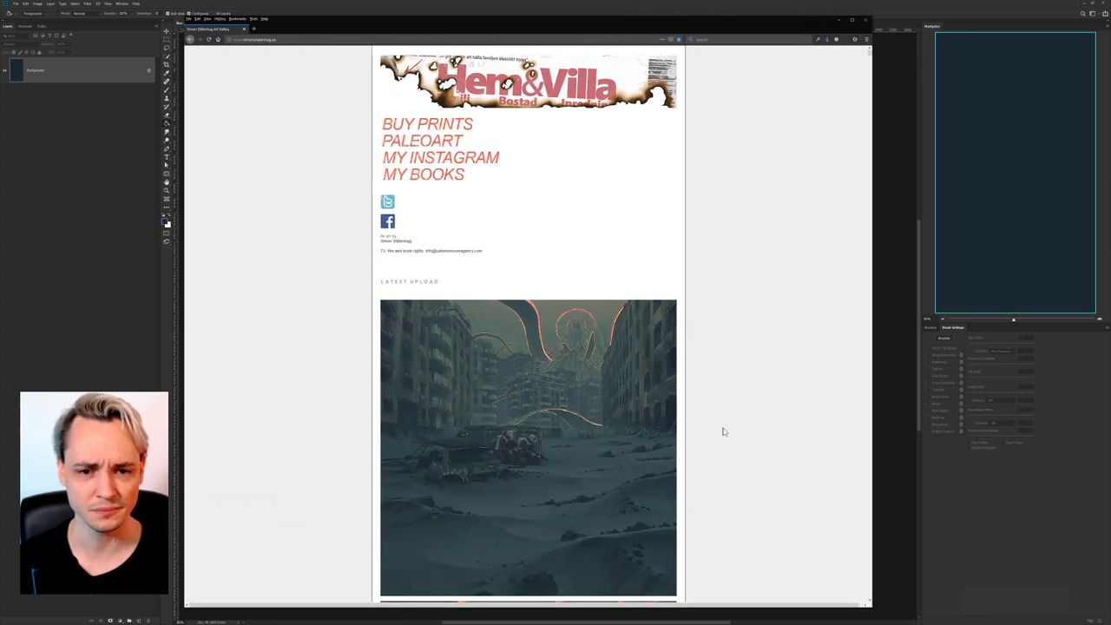
scroll(776, 207, "up", 2, "ctrl")
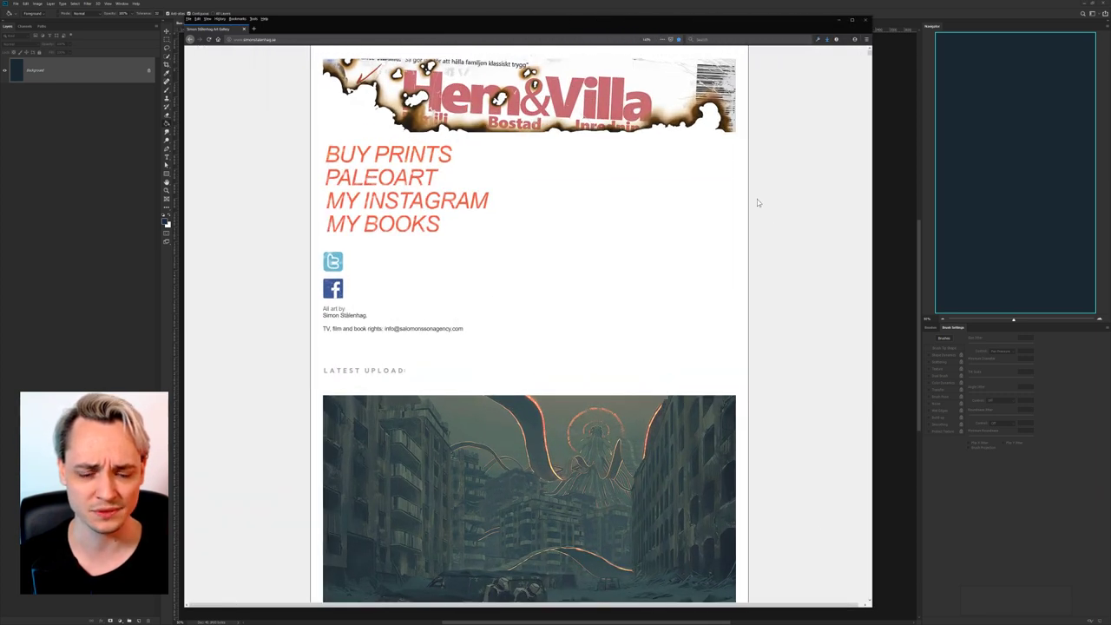
Look through the gallery's paintings and study the colours and atmosphere of the first main plate with the robots in the field.
scroll(755, 203, "down", 10)
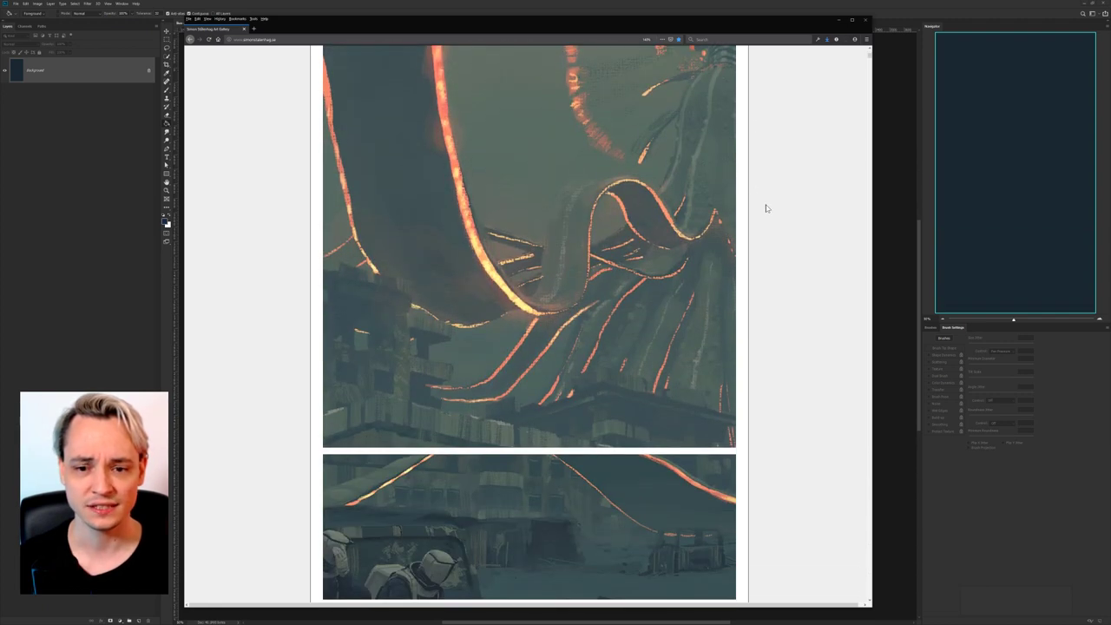
scroll(773, 217, "down", 10)
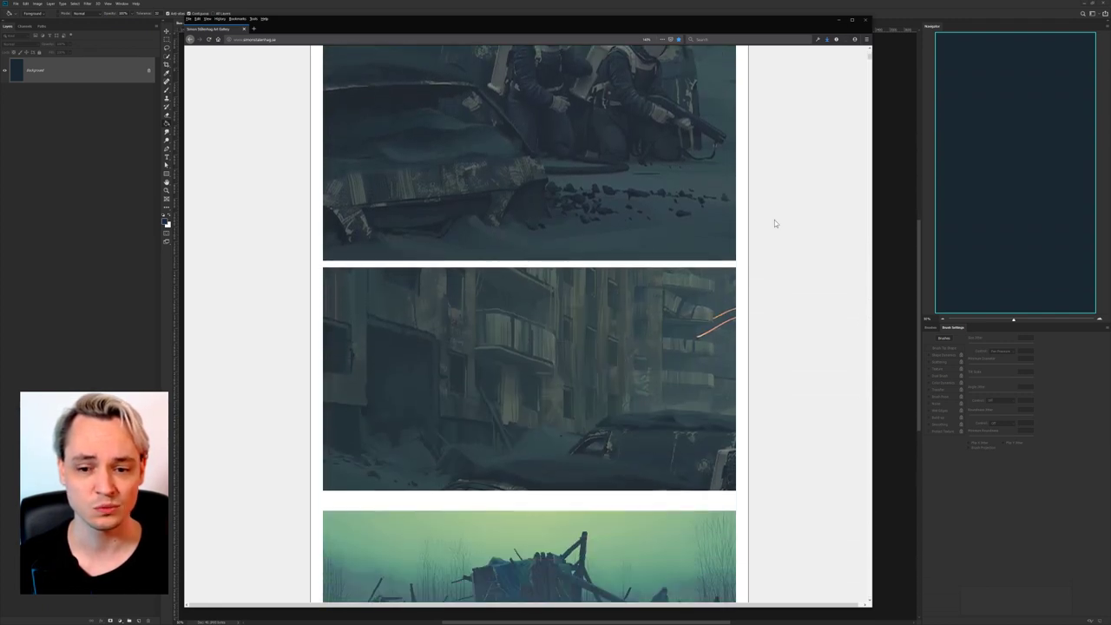
scroll(781, 236, "down", 10)
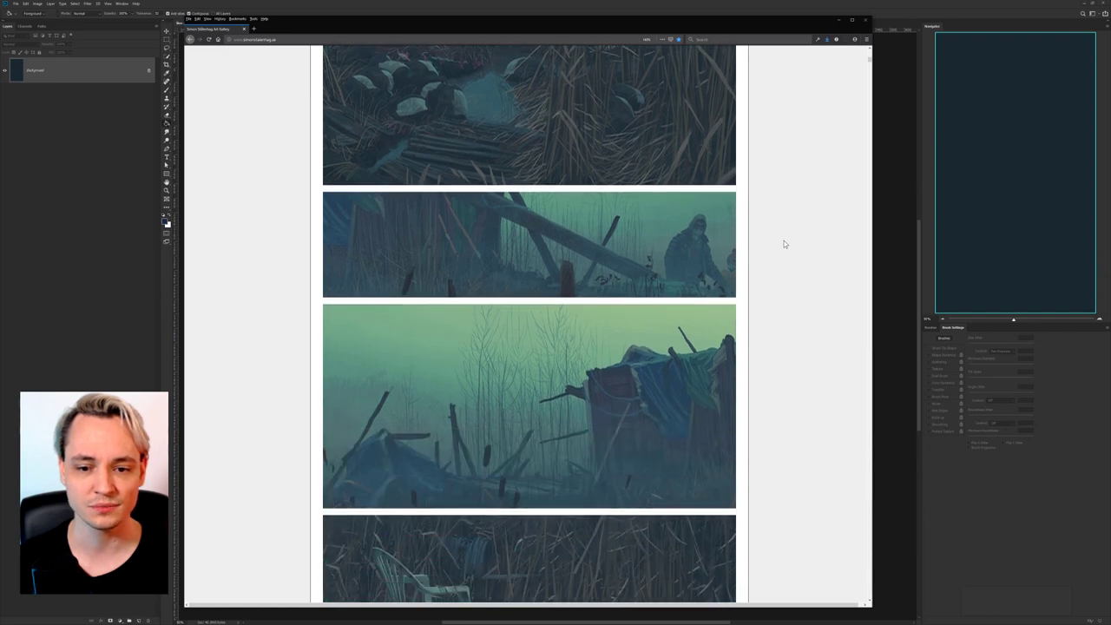
scroll(784, 243, "down", 10)
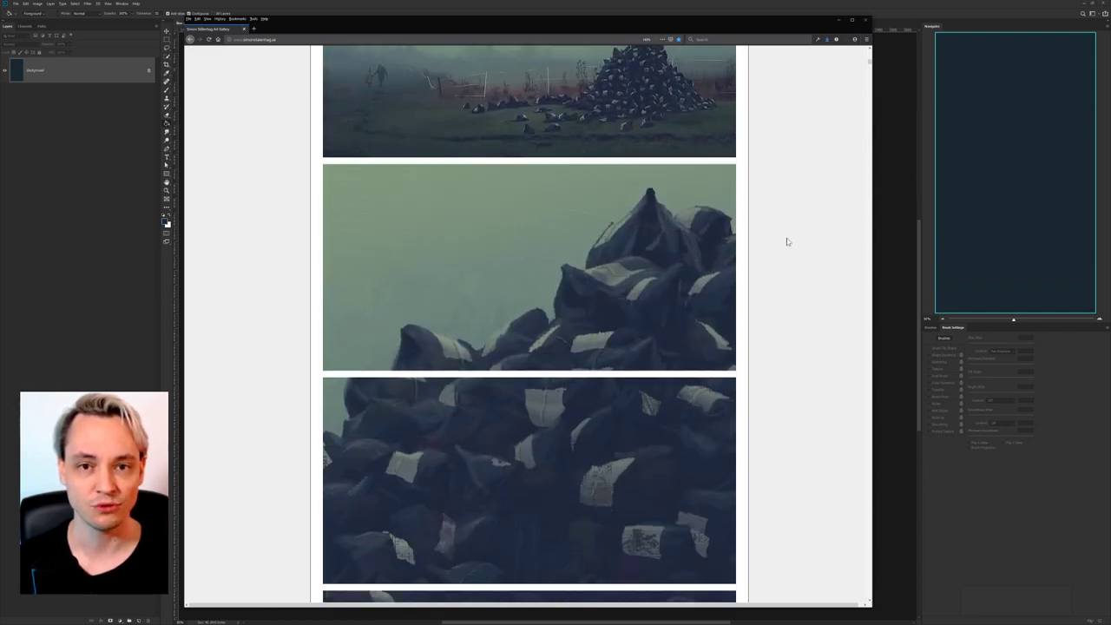
scroll(785, 243, "down", 10)
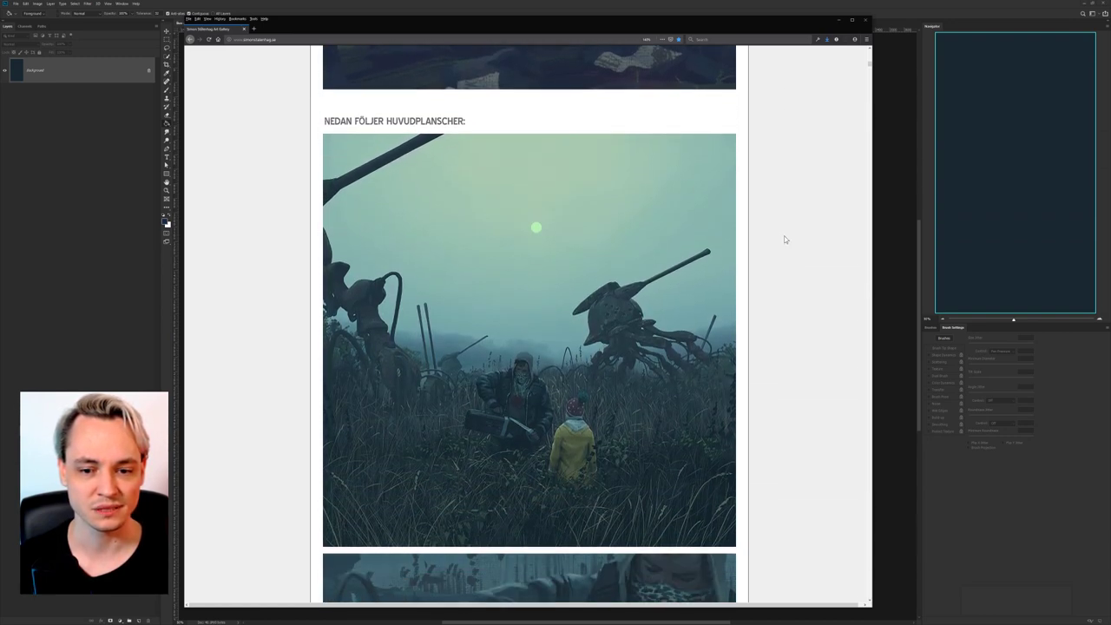
scroll(785, 239, "down", 5)
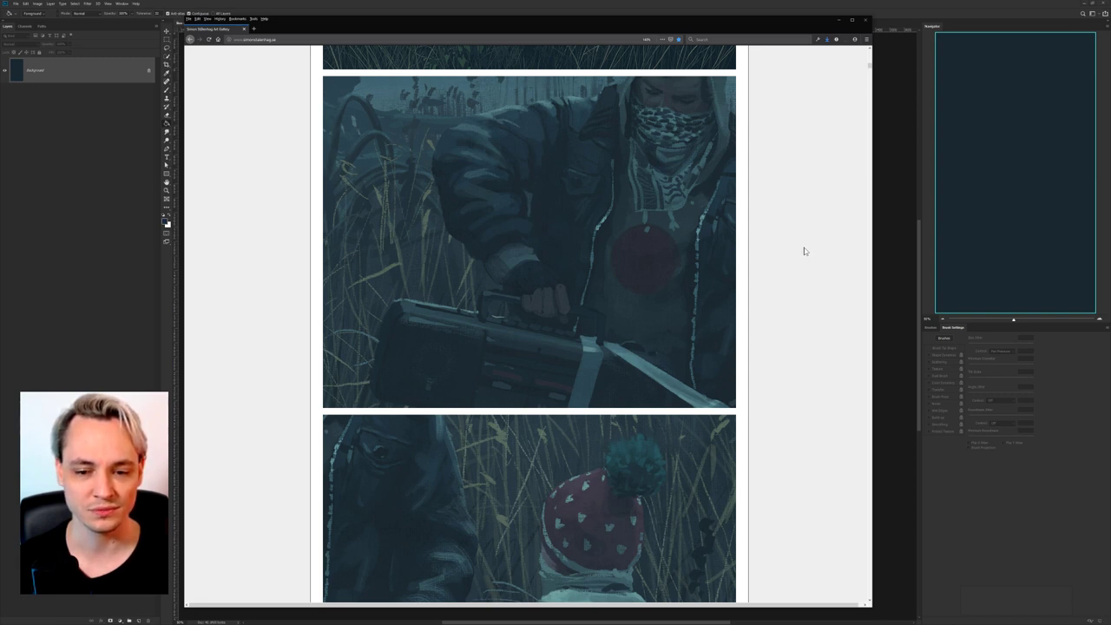
scroll(805, 251, "up", 5)
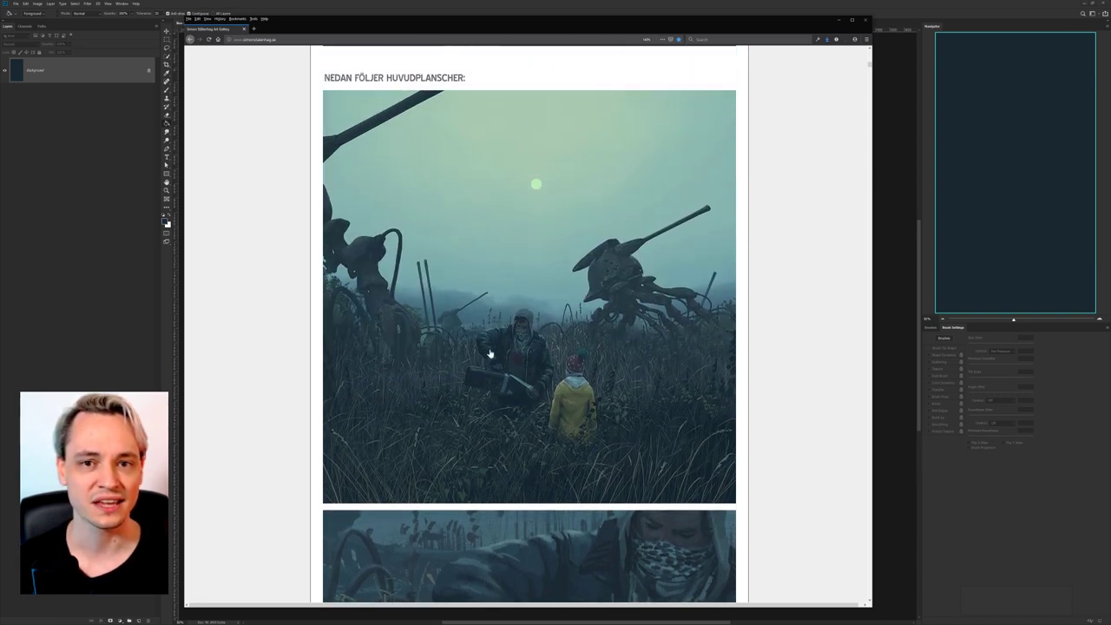
Examine the gallery's following plates, from the robot close-ups through the airships and barns to the grassy field with the wire-loop machines.
scroll(508, 450, "down", 10)
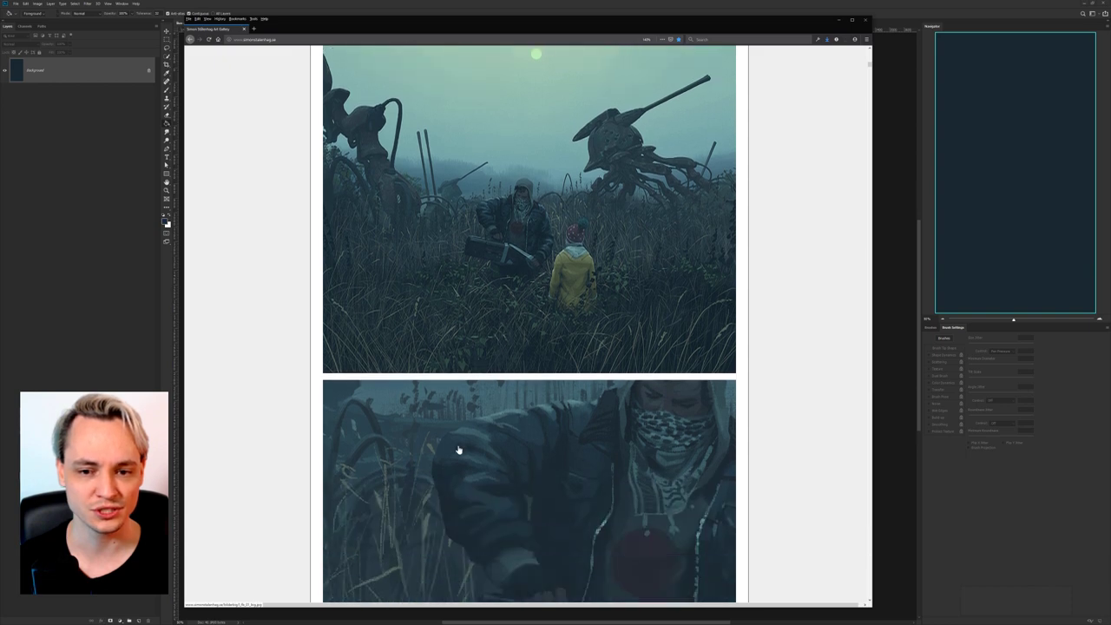
scroll(430, 452, "down", 8)
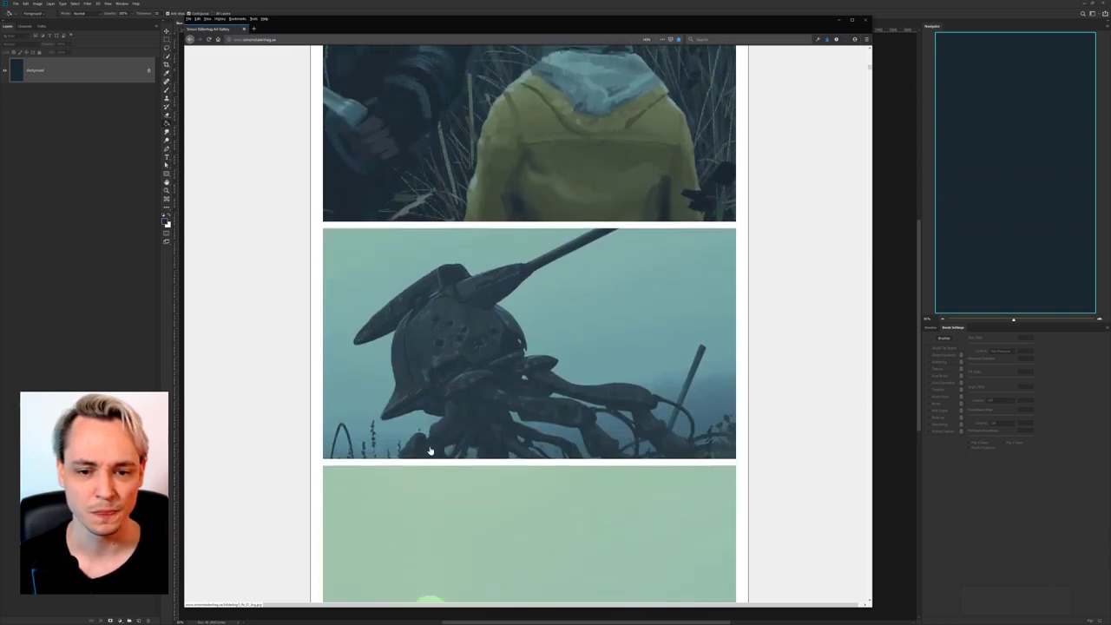
scroll(411, 448, "down", 8)
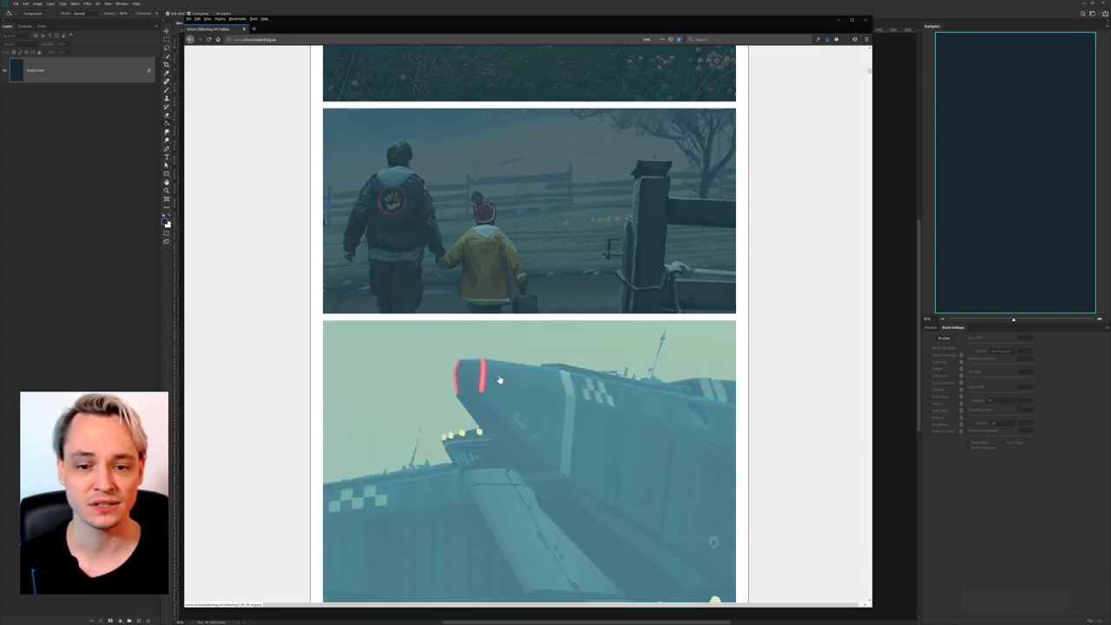
scroll(645, 426, "down", 5)
scroll(643, 430, "down", 10)
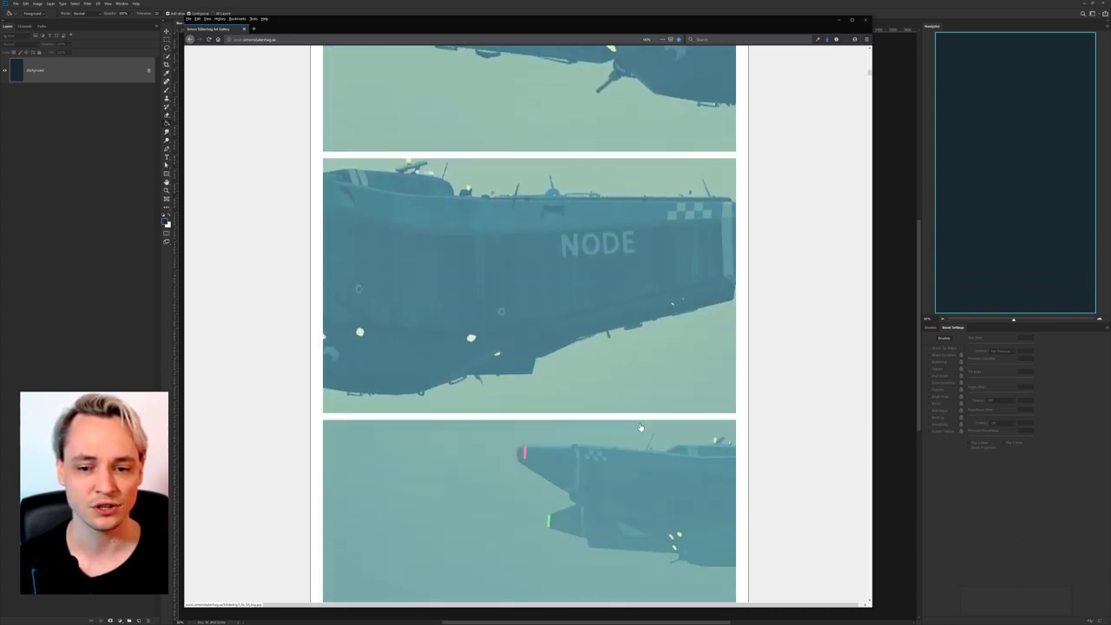
scroll(638, 421, "down", 10)
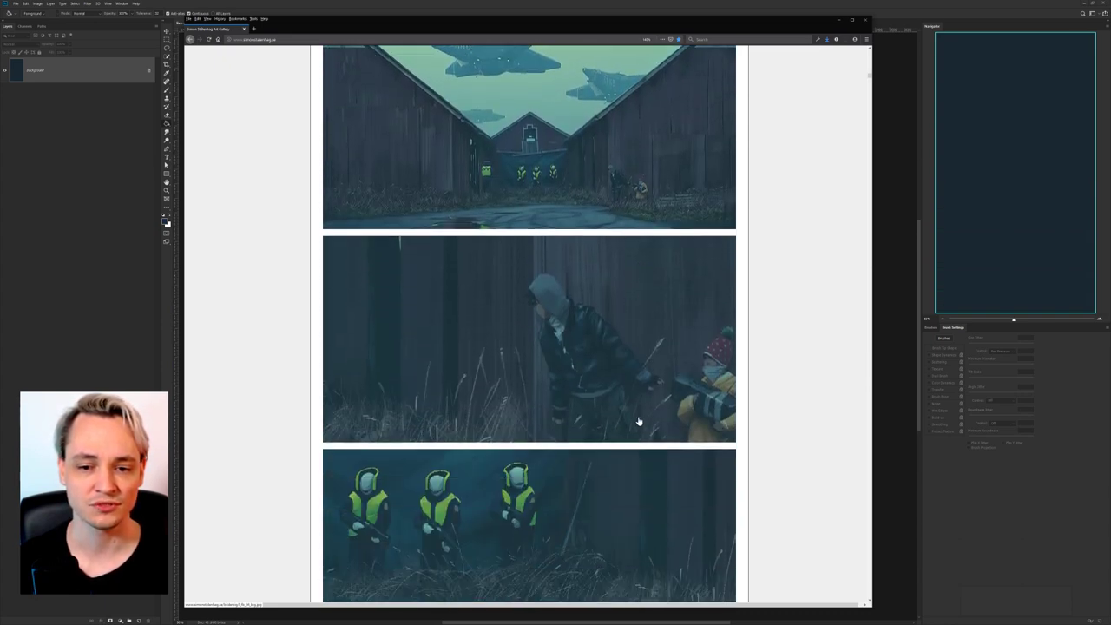
scroll(740, 410, "down", 5)
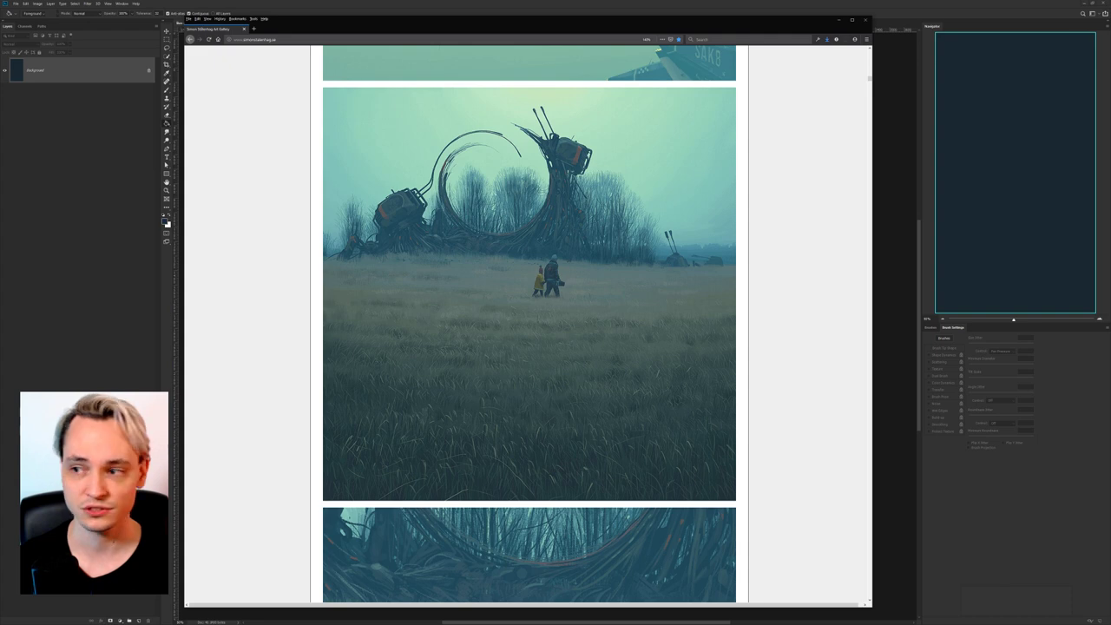
Switch to Simon Stålenhag's Redbubble page, magnify it and look through the portfolio collections and newest works.
mouse_move(682, 156)
left_mouse_down()
mouse_move(286, 71)
mouse_move(259, 28)
left_mouse_up()
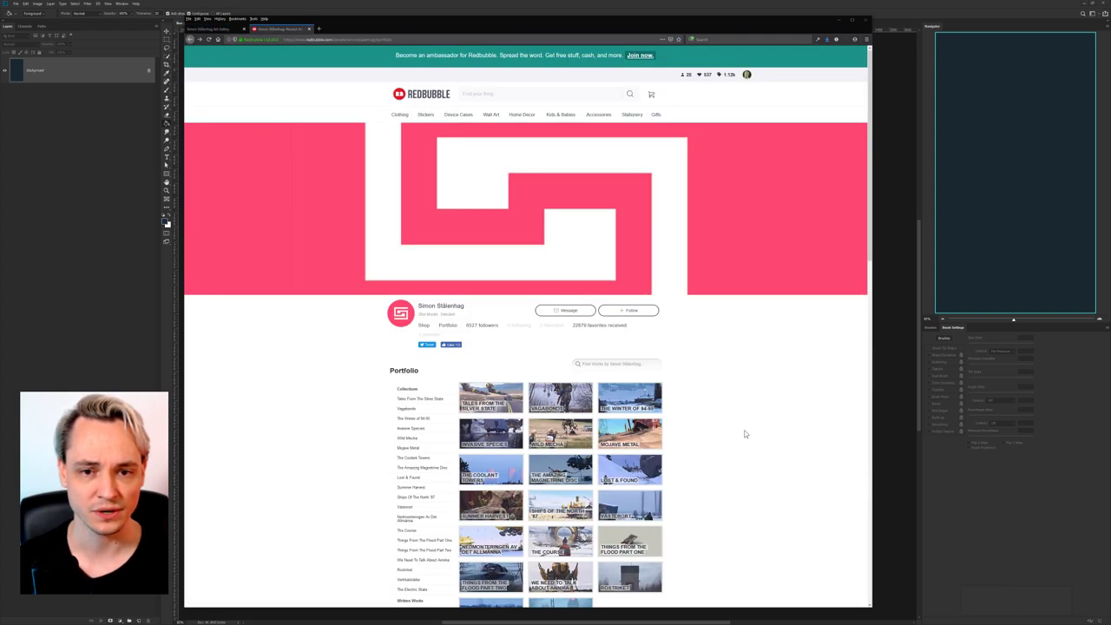
scroll(751, 389, "up", 5)
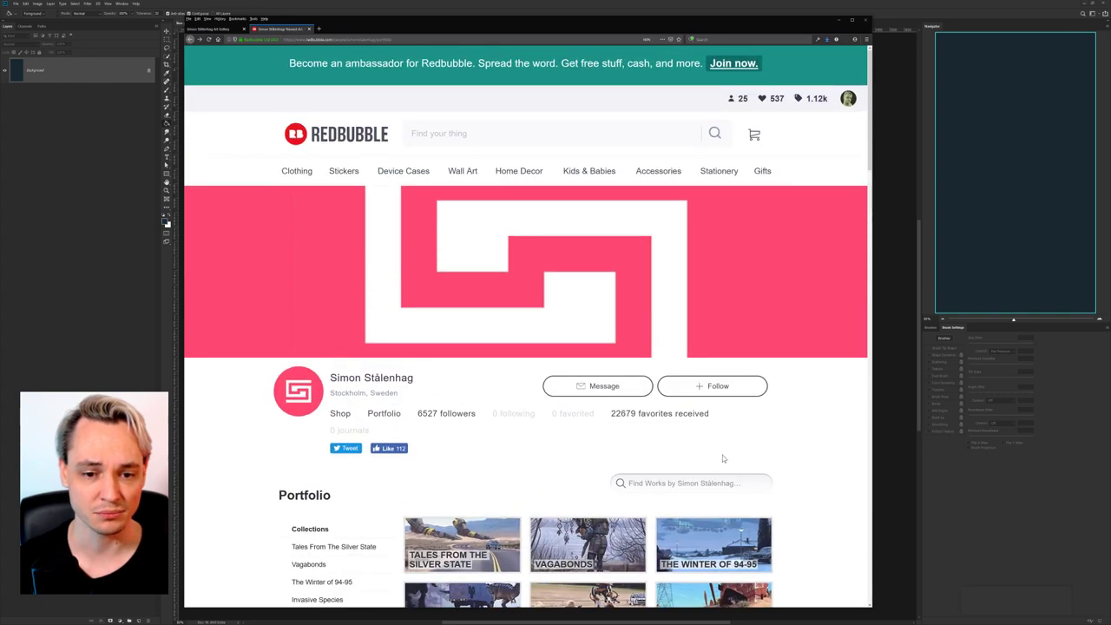
scroll(498, 480, "up", 1)
scroll(352, 466, "down", 7)
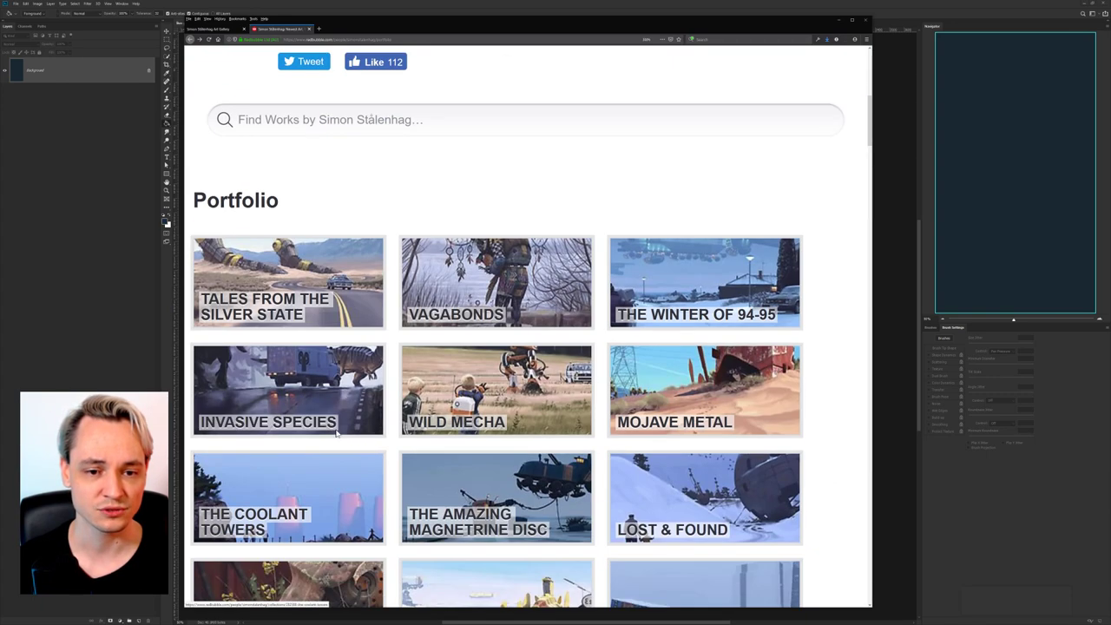
scroll(321, 369, "up", 2)
scroll(321, 369, "up", 1)
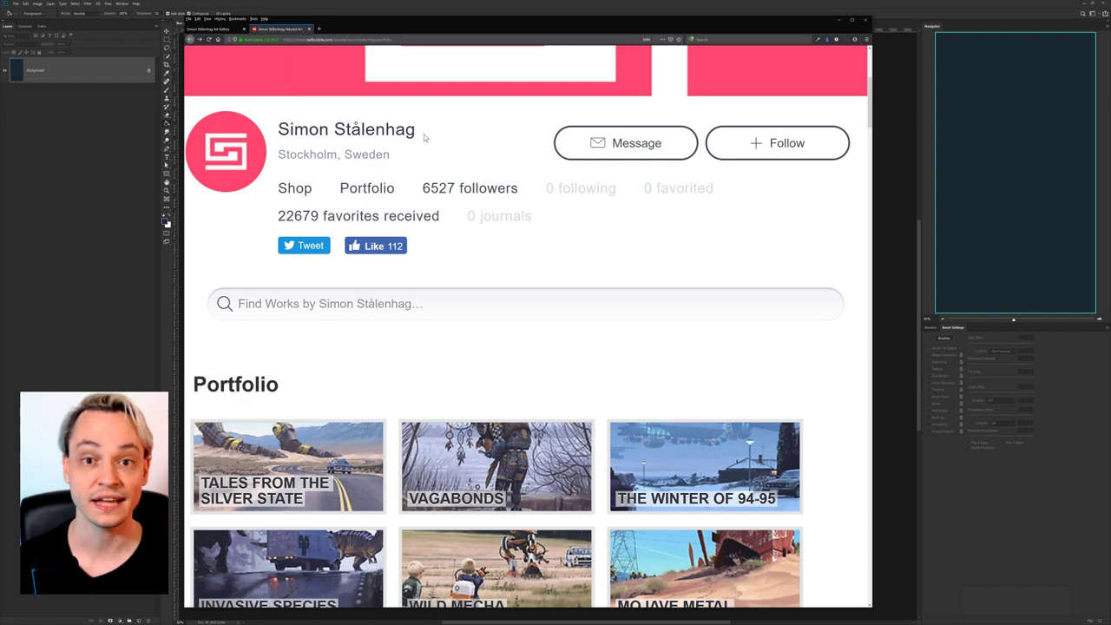
scroll(674, 304, "down", 9)
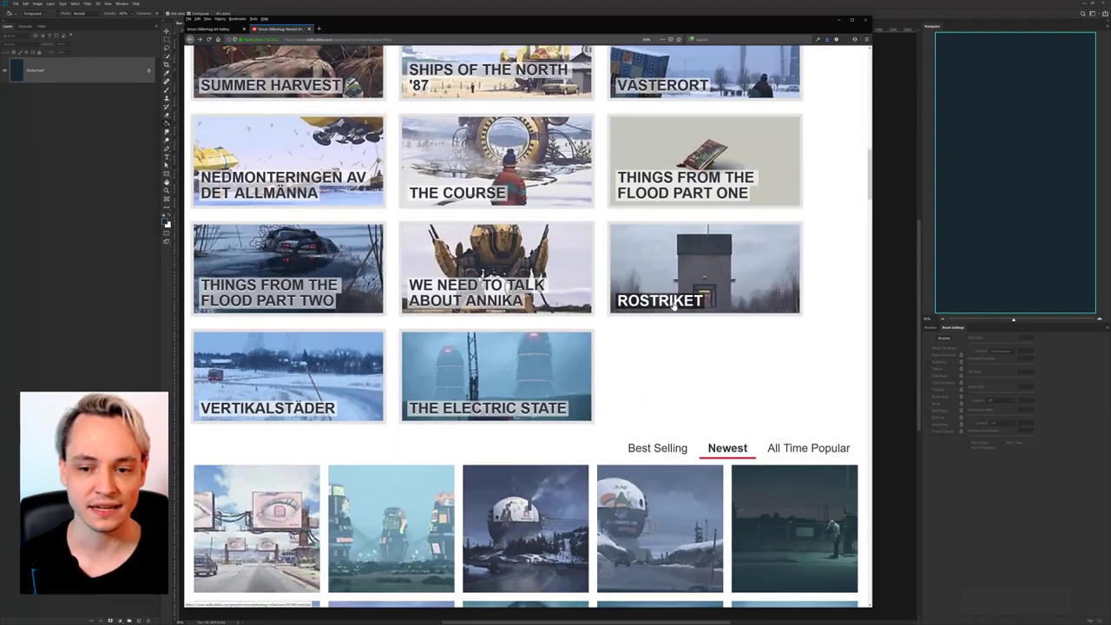
scroll(761, 400, "down", 3)
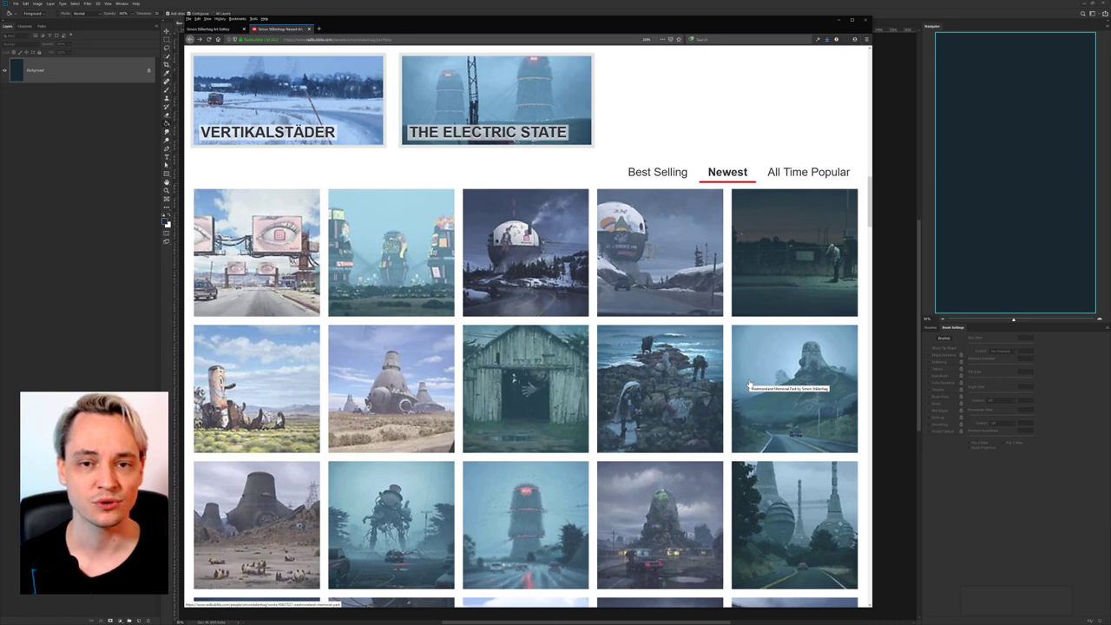
scroll(747, 377, "up", 7)
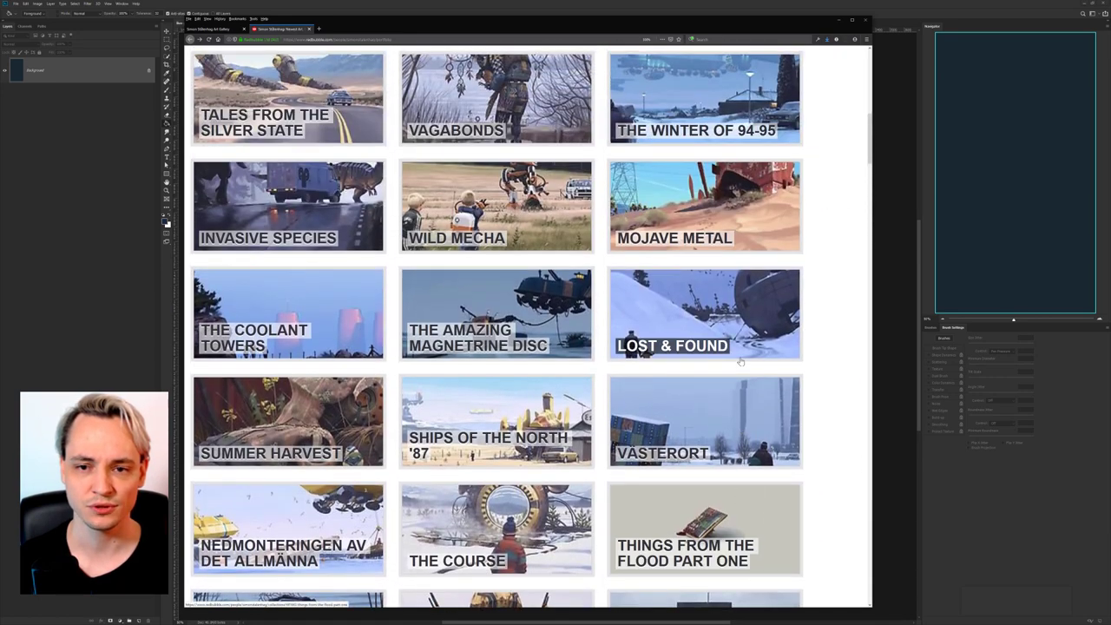
scroll(740, 361, "up", 5)
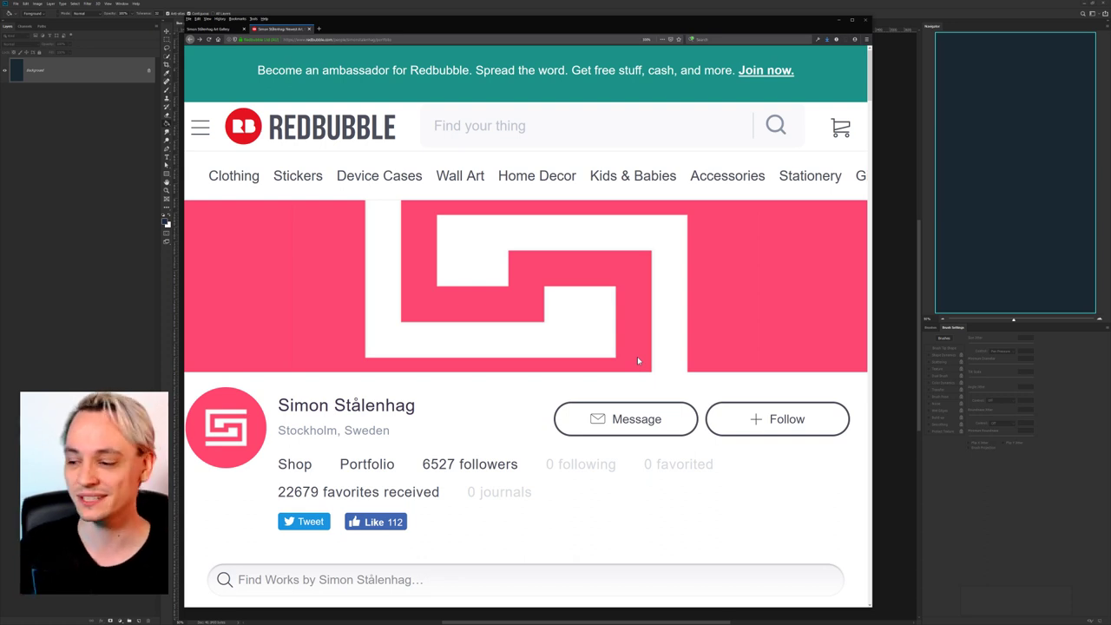
Return to the art gallery page and study the plate with the eclipsed sun above the misty field.
left_click(227, 30)
scroll(748, 430, "down", 2)
scroll(748, 430, "down", 10)
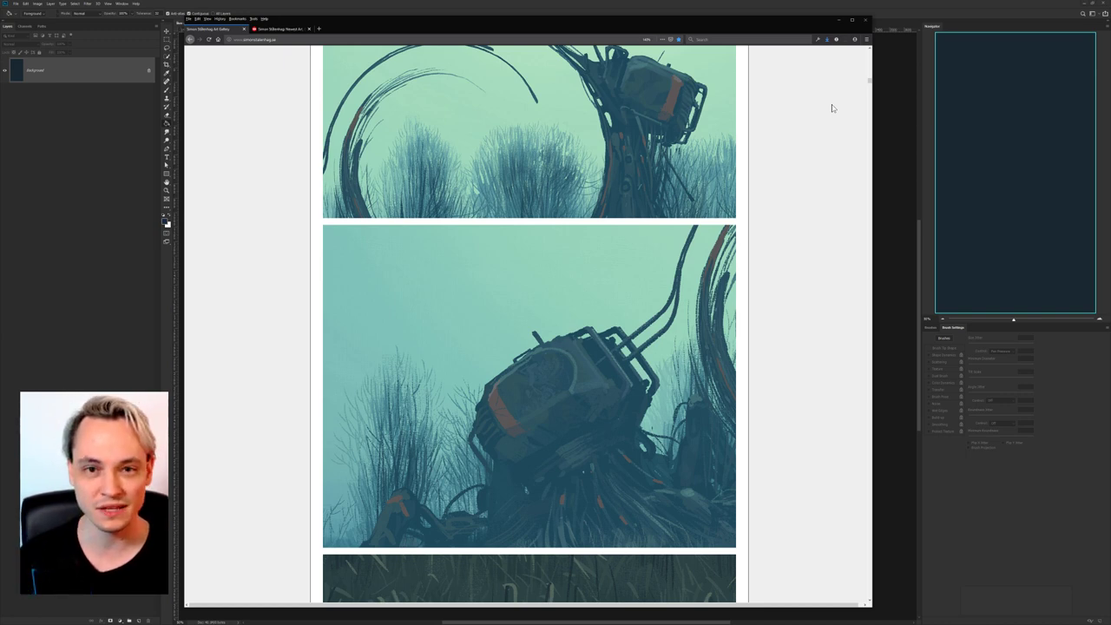
scroll(679, 411, "down", 15)
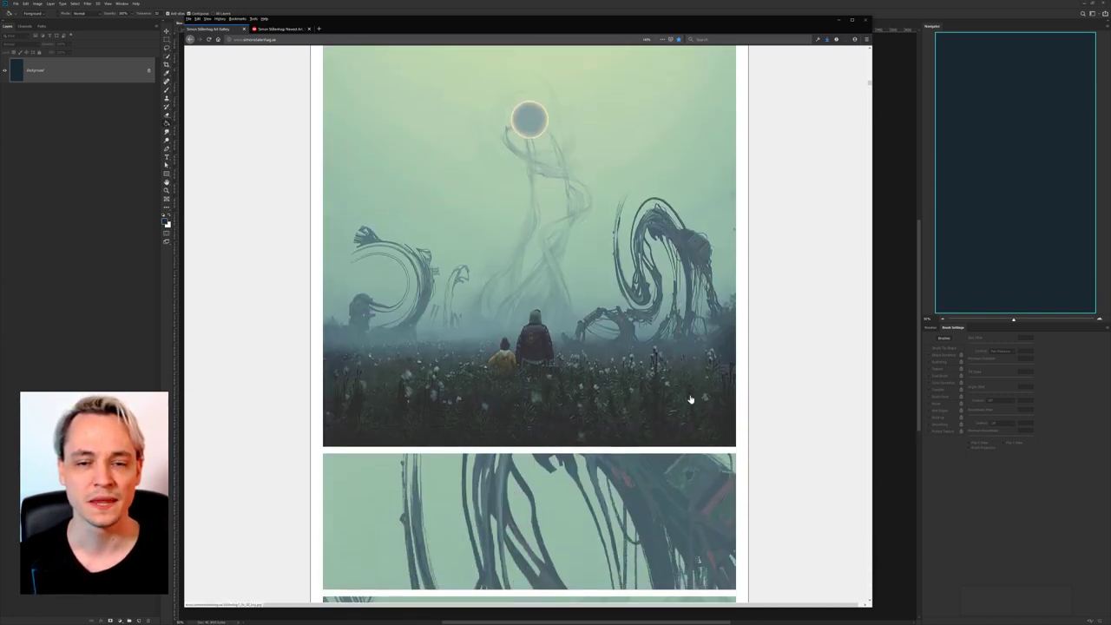
scroll(691, 398, "up", 2)
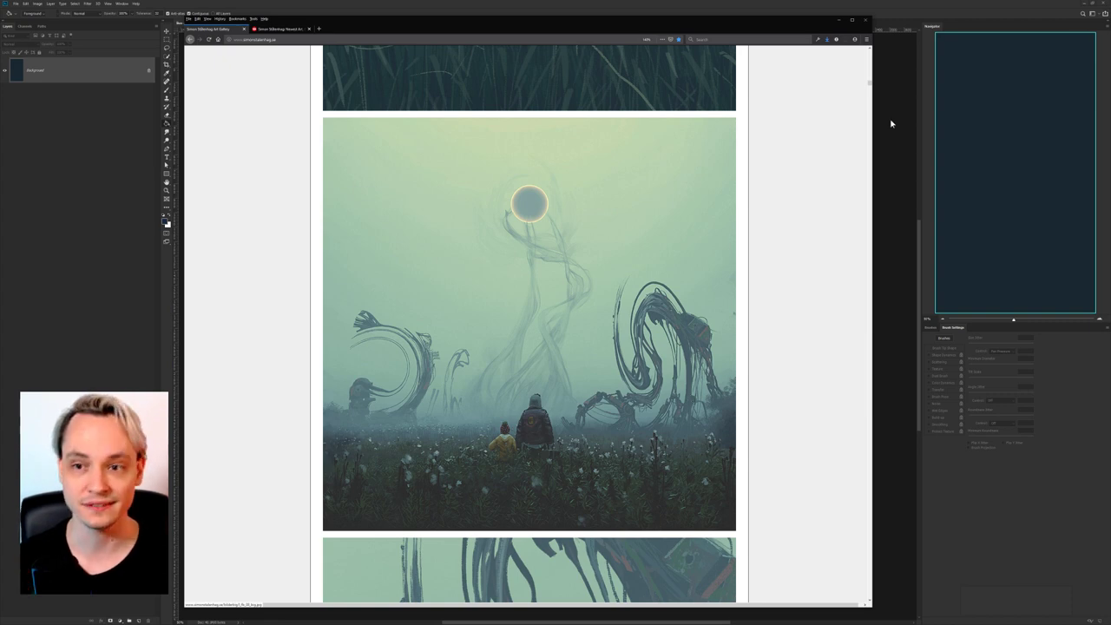
Put the browser window away to return to Photoshop and add a new empty layer above the background.
left_click_drag(693, 22, 703, 129)
left_click(857, 131)
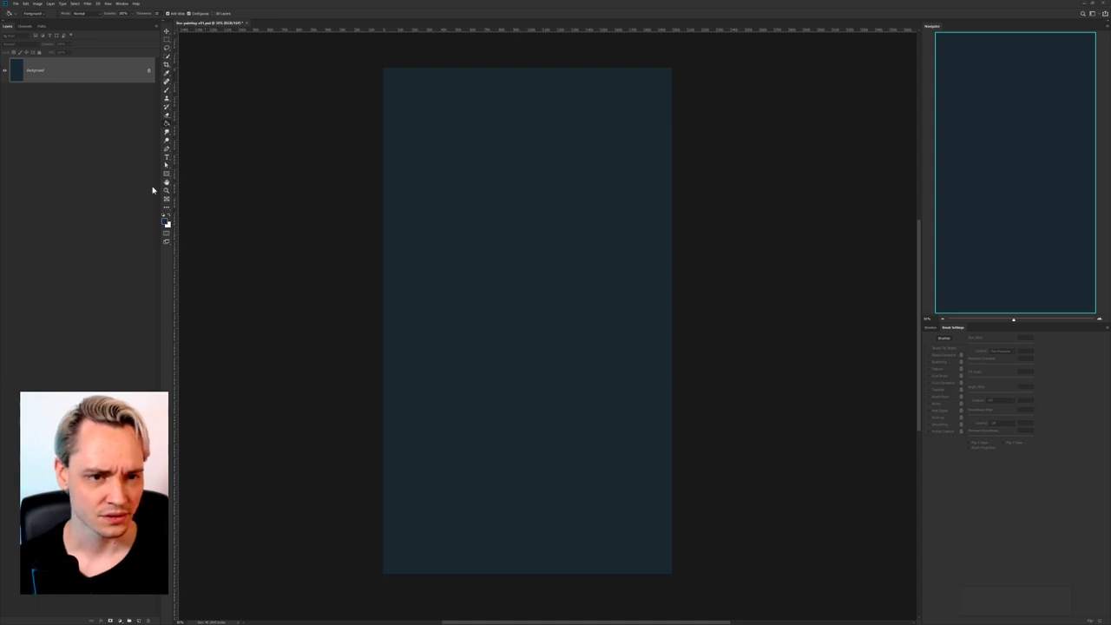
key("ctrl+shift+alt+n")
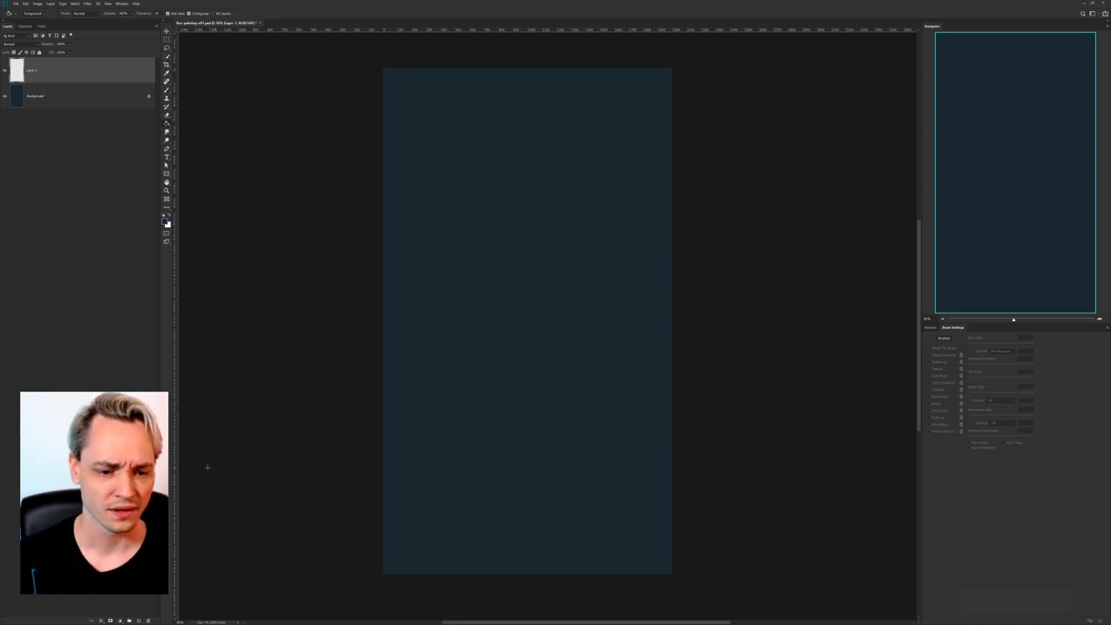
Choose a dark muted red as the foreground colour and activate the Brush tool.
left_click(169, 223)
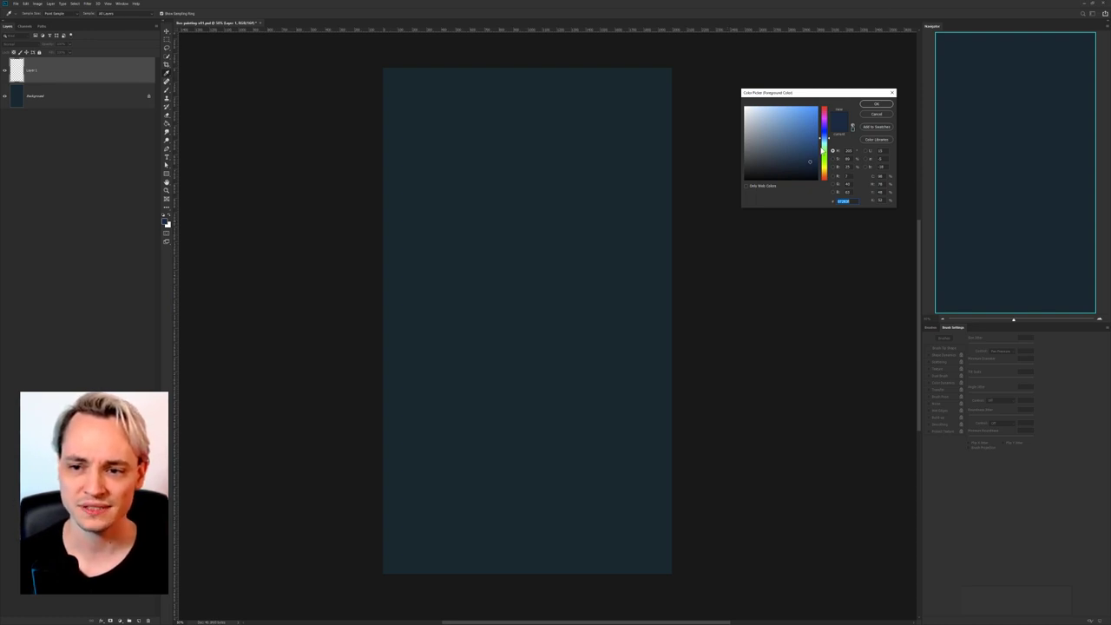
left_click(788, 142)
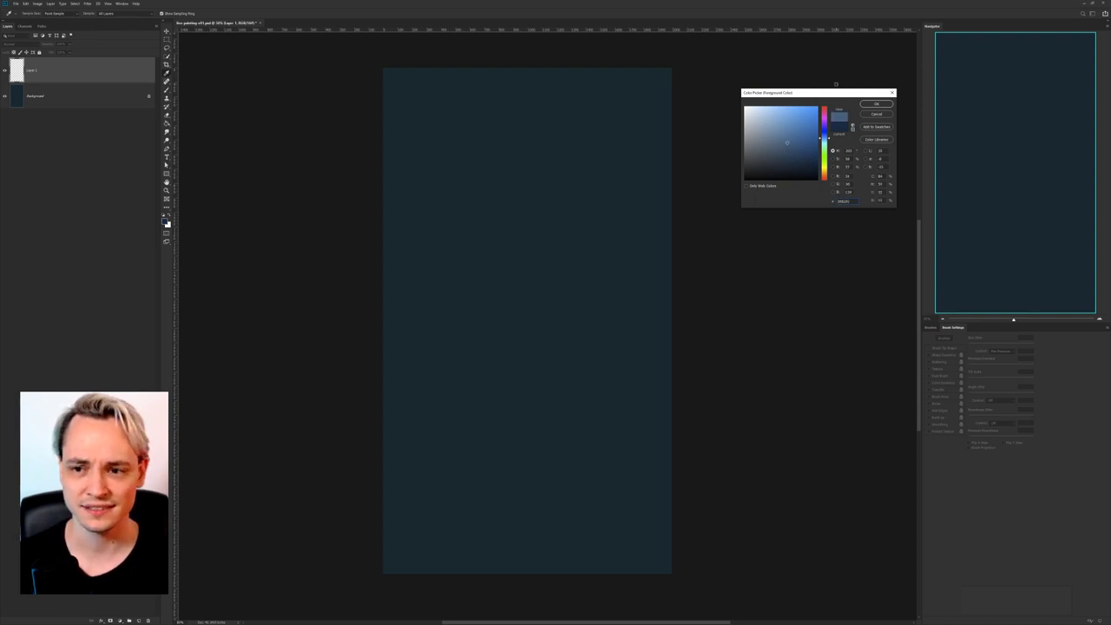
left_click_drag(820, 119, 821, 108)
left_click(801, 148)
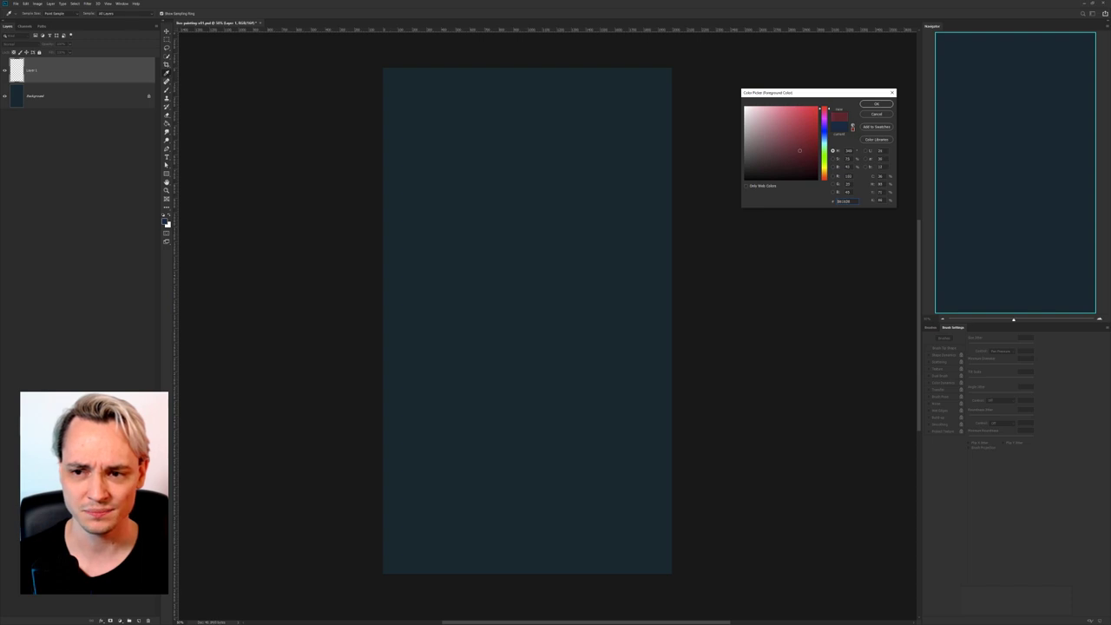
left_click(877, 103)
key("b")
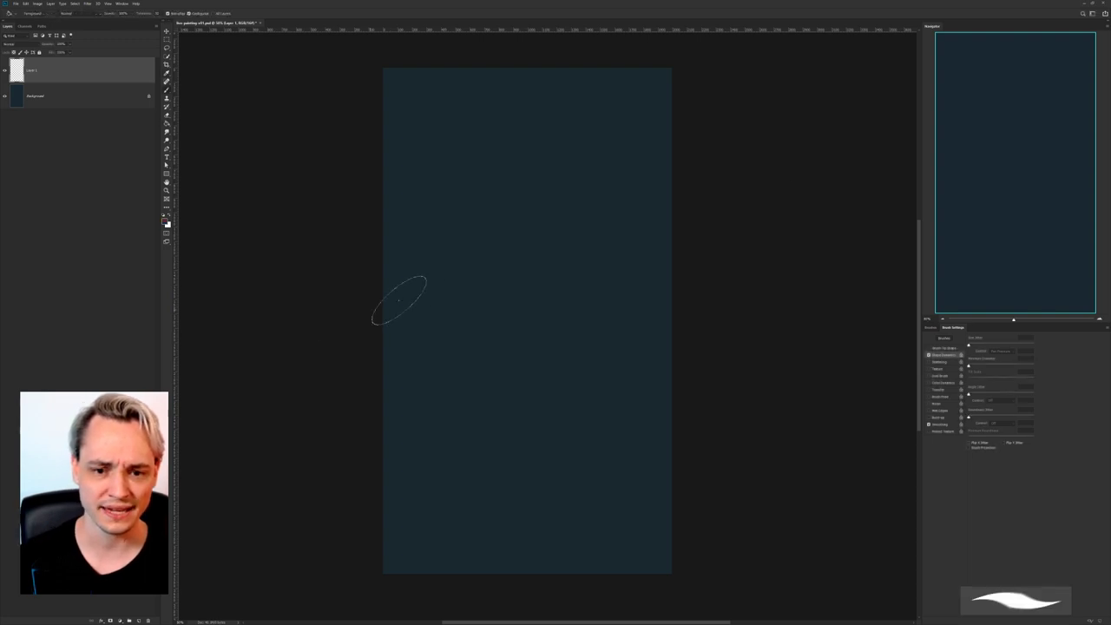
Try a broad horizontal red stroke across the upper-middle part of the canvas and undo it.
mouse_move(374, 290)
left_mouse_down()
mouse_move(515, 293)
mouse_move(329, 293)
mouse_move(702, 273)
left_mouse_up()
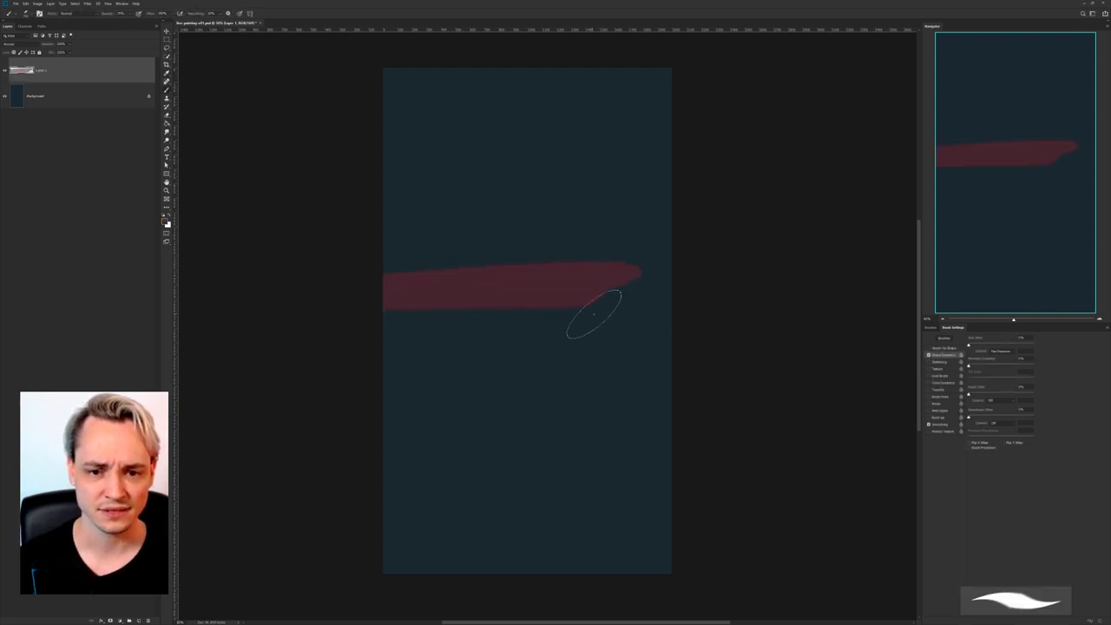
key("ctrl+z")
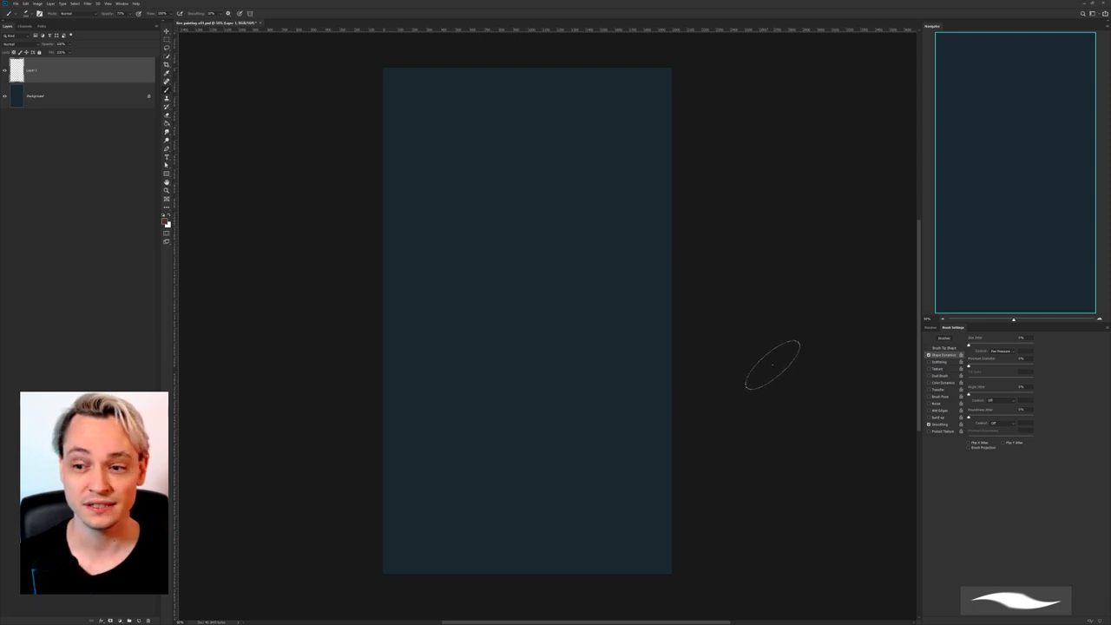
Show the brush presets, look through their groups and select the Rough Pastel 2 brush.
left_click(931, 329)
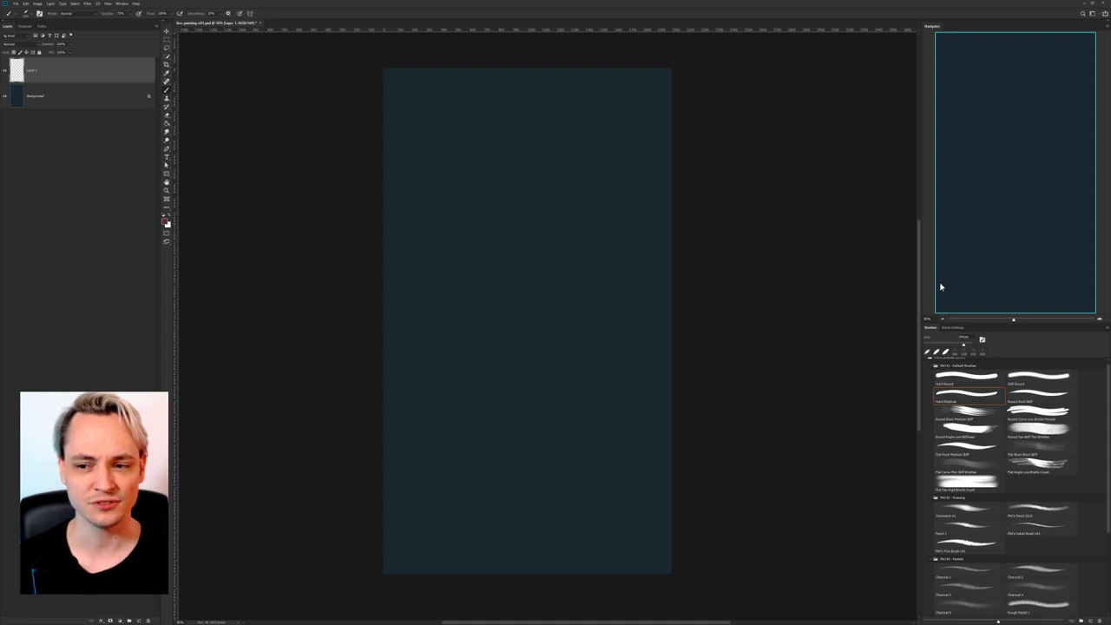
left_click_drag(1108, 378, 1100, 440)
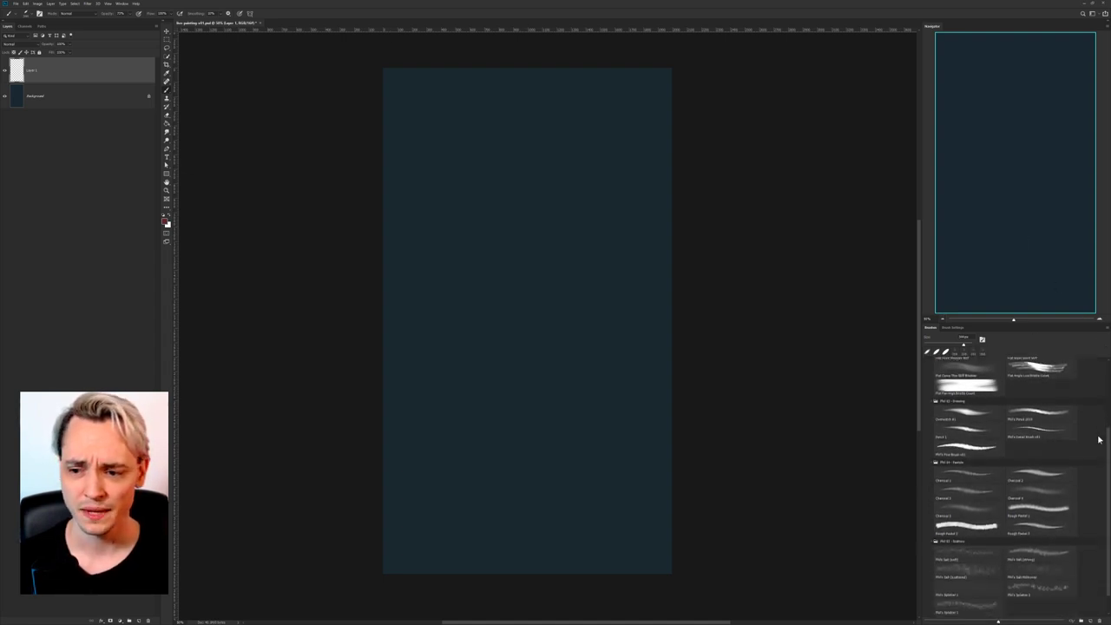
scroll(1088, 461, "down", 1)
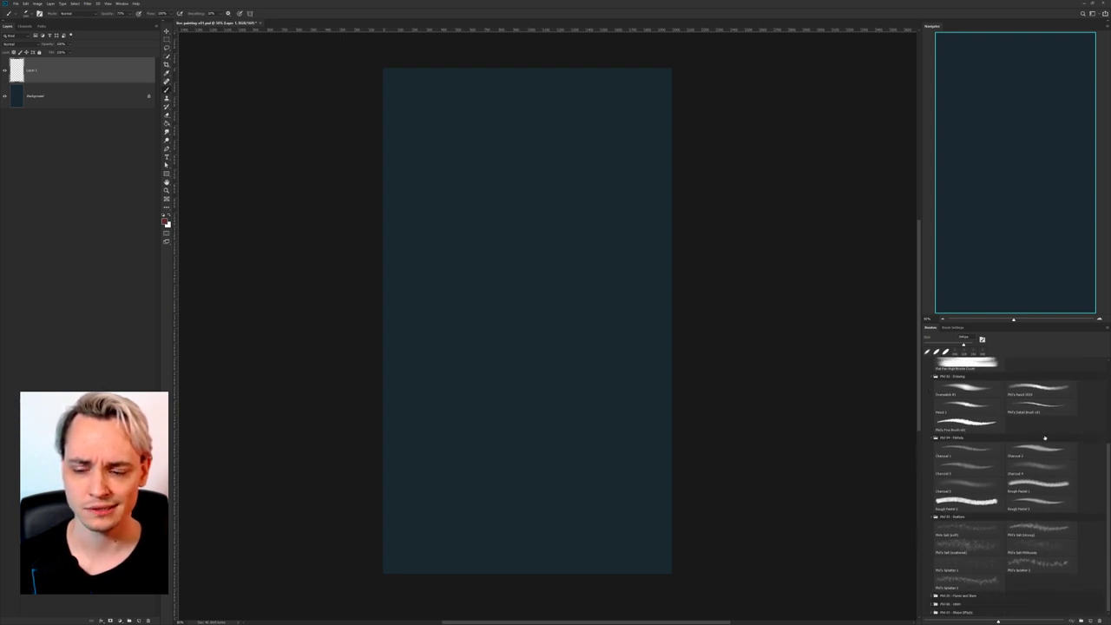
mouse_move(1109, 459)
left_mouse_down()
mouse_move(1109, 441)
mouse_move(1104, 476)
left_mouse_up()
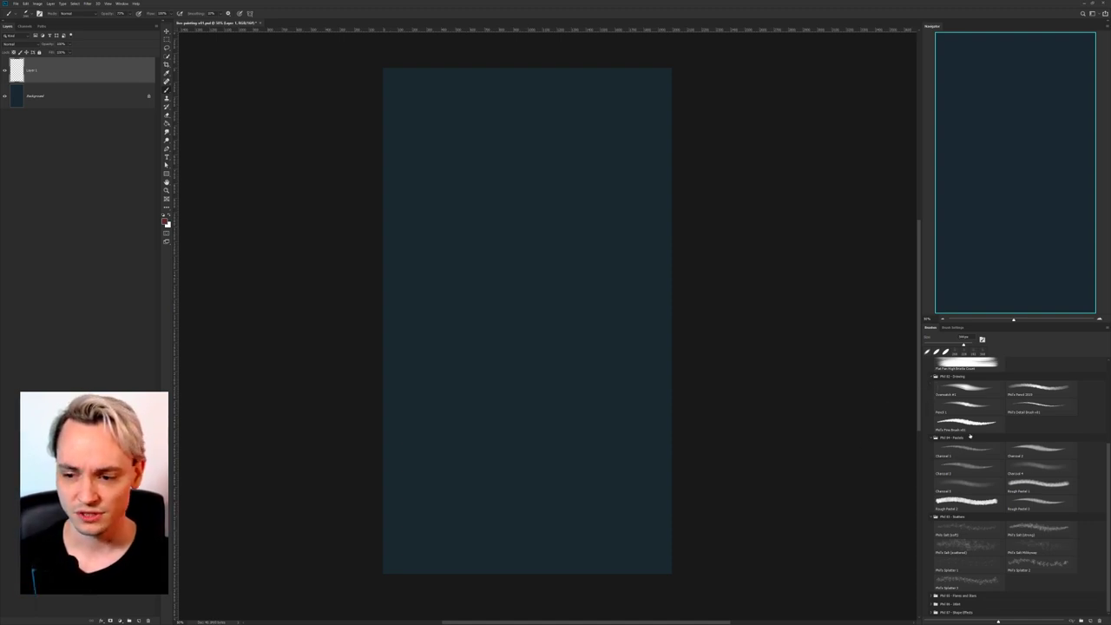
left_click(994, 504)
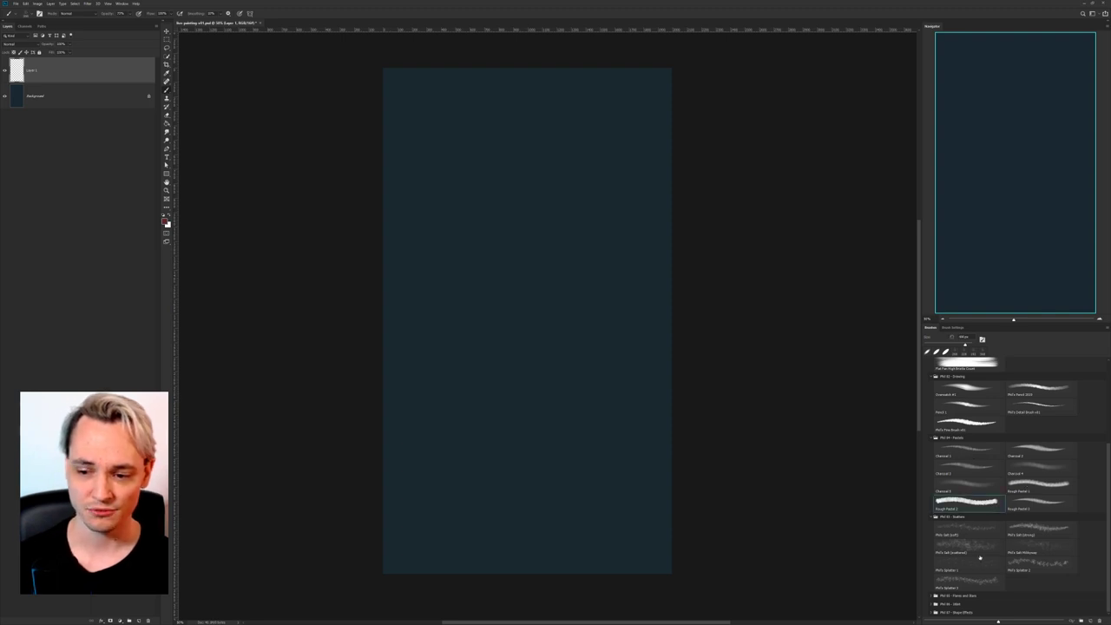
Test Rough Pastel 2 and Rough Pastel 1 with one red patch each on the canvas and undo both patches.
mouse_move(458, 192)
left_mouse_down()
mouse_move(476, 260)
mouse_move(496, 228)
mouse_move(506, 293)
left_mouse_up()
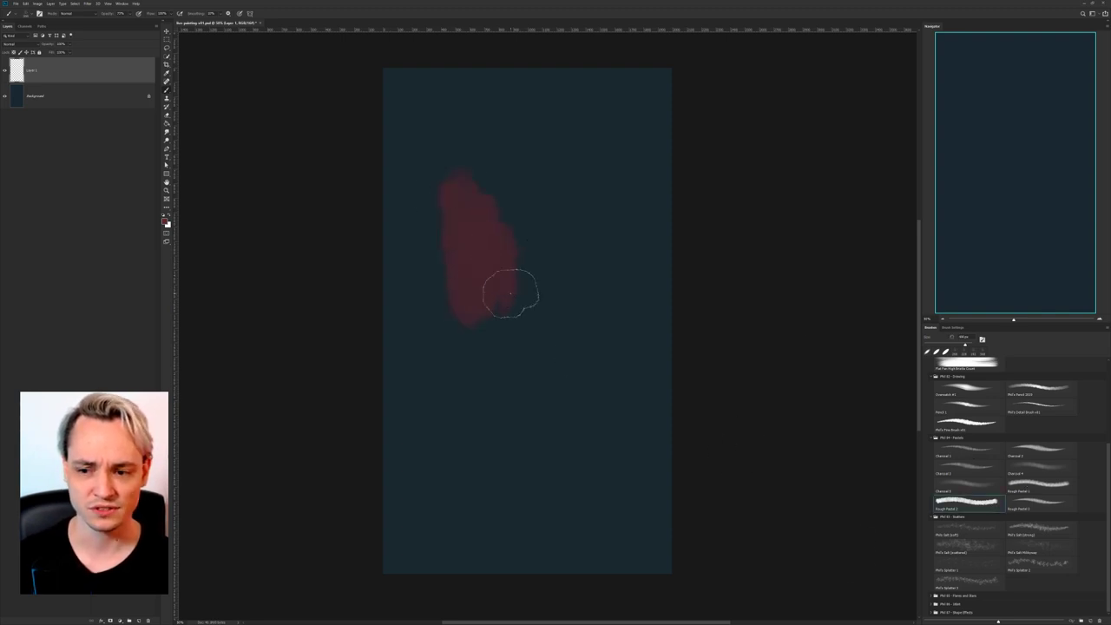
key("comma")
left_click_drag(579, 189, 611, 331)
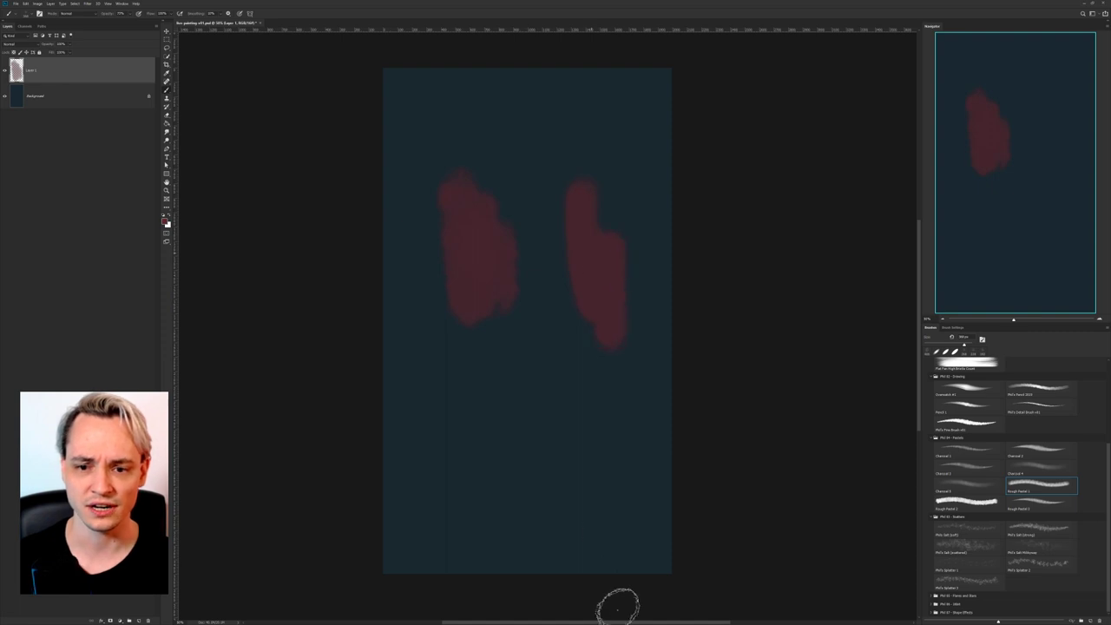
key("ctrl+z")
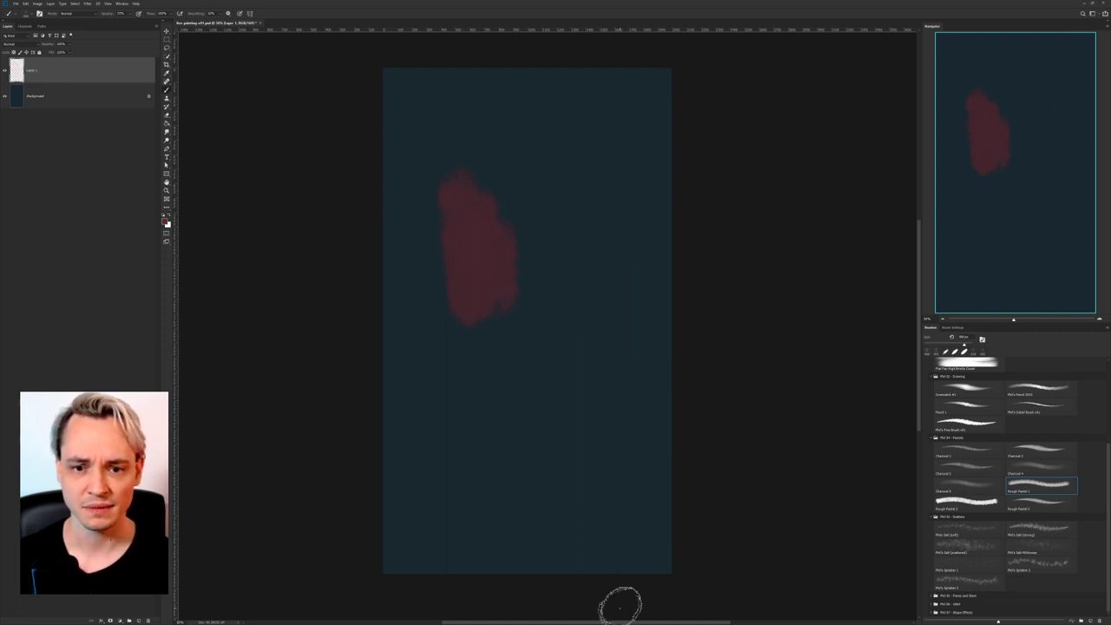
key("ctrl+z")
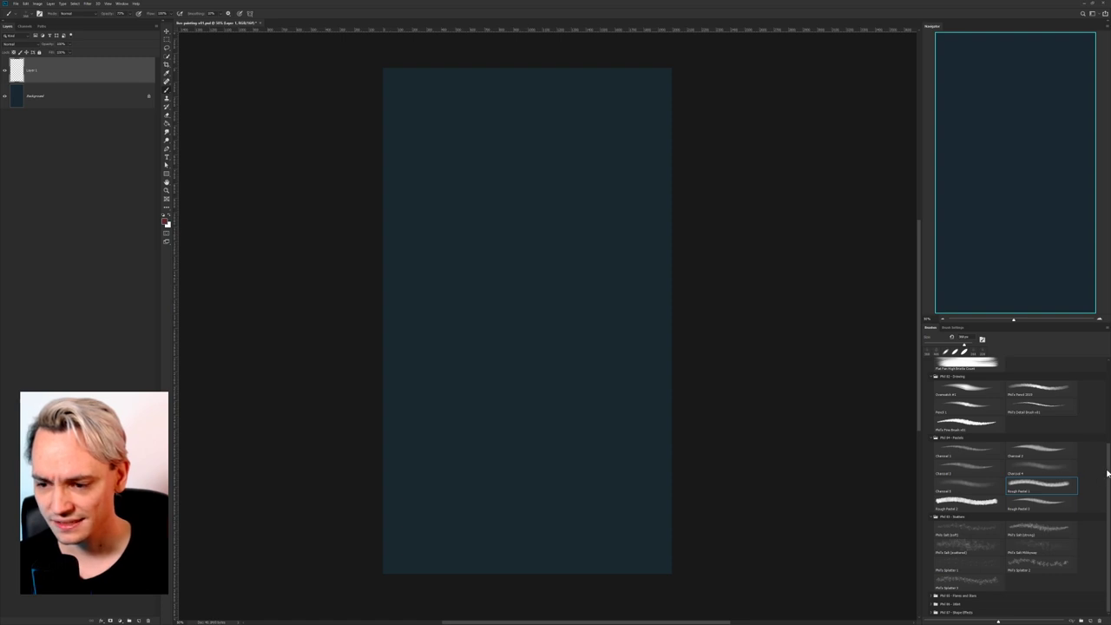
Select the first brush preset in the Drawing brush group.
scroll(1004, 447, "up", 2)
left_click(968, 438)
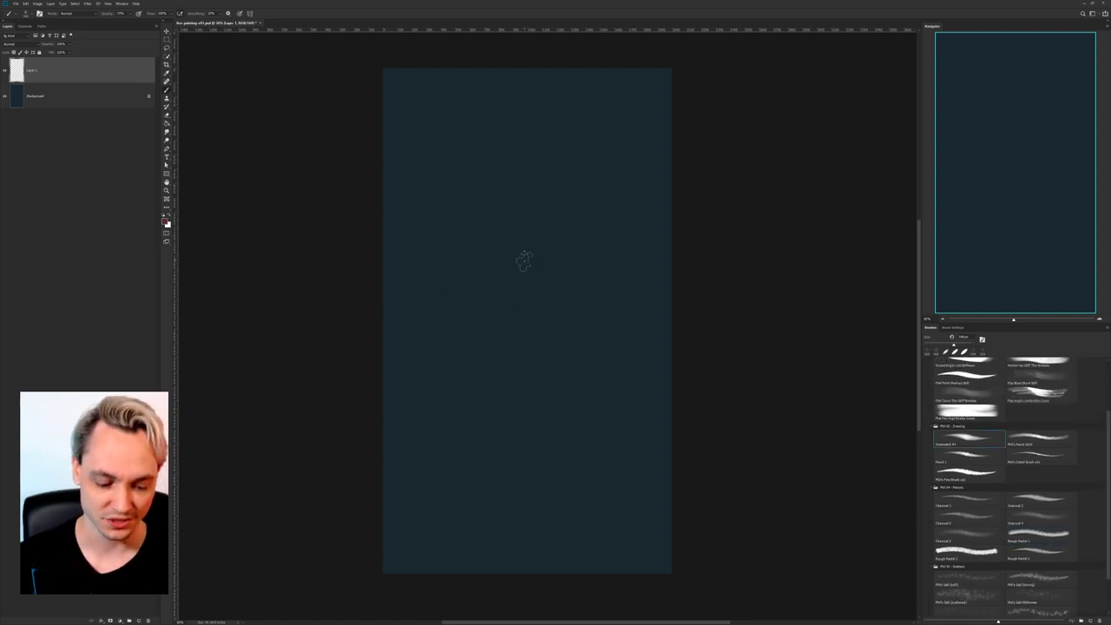
Stamp a white dab with an enlarged brush on the upper canvas, examine its texture up close and undo it.
key("x")
right_click(527, 270)
left_click(498, 240)
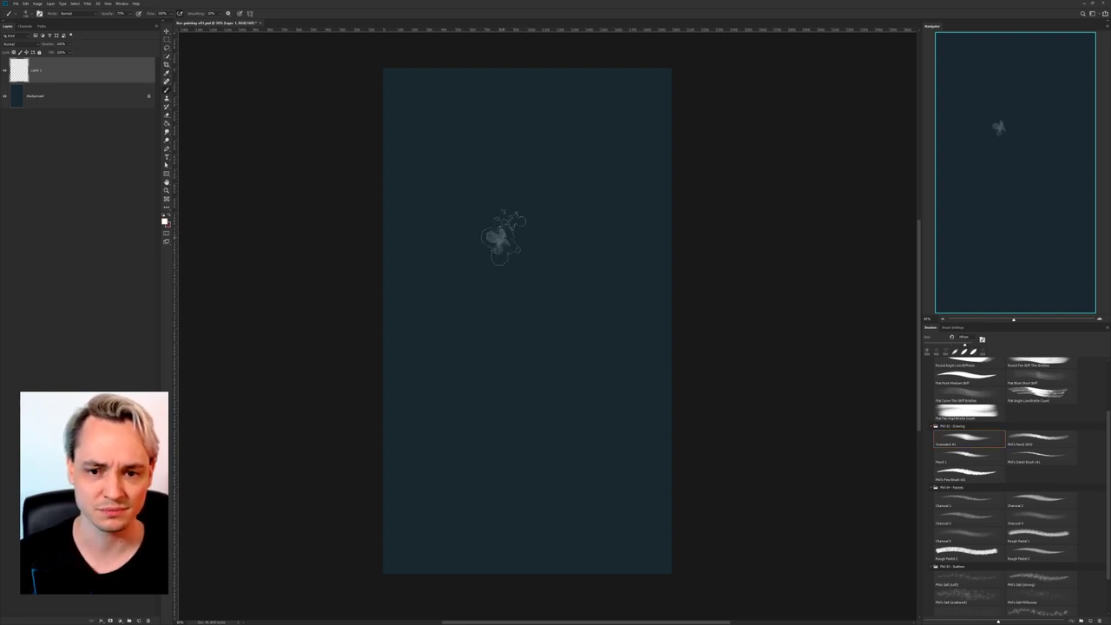
left_click_drag(509, 236, 508, 246)
key("ctrl+plus")
key("ctrl+plus")
key("ctrl+plus")
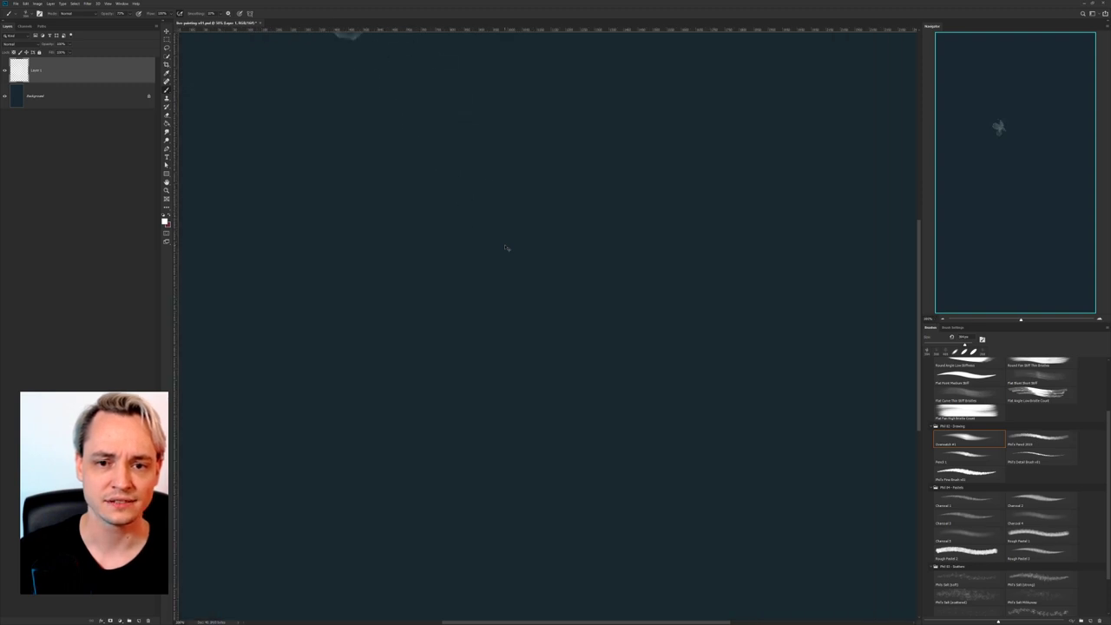
left_click_drag(554, 189, 691, 456)
left_click_drag(597, 329, 627, 373)
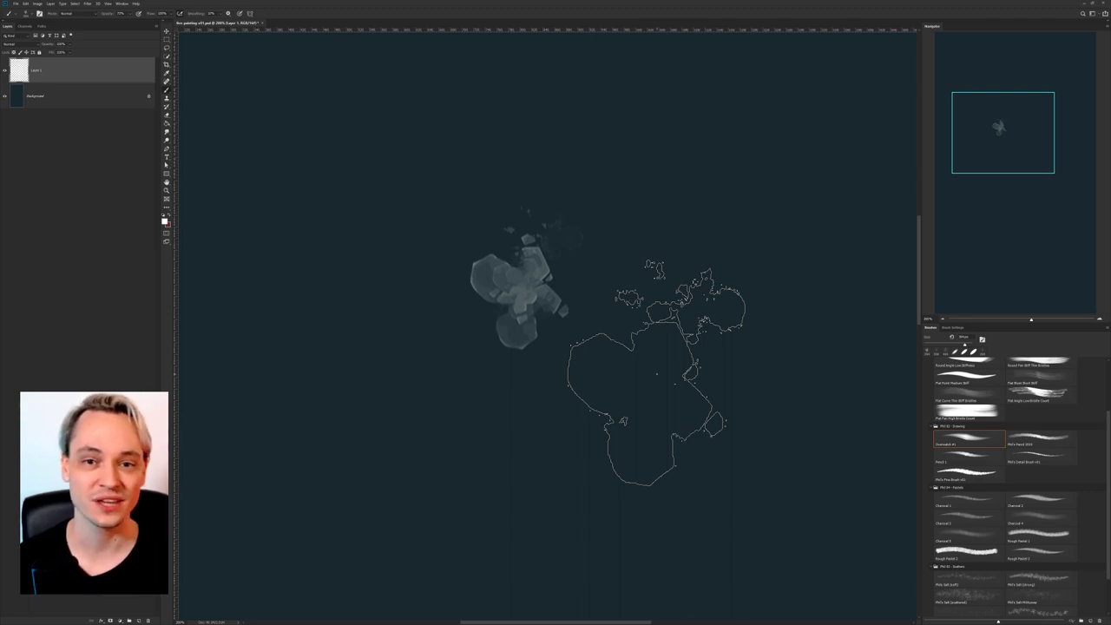
key("ctrl+minus")
key("ctrl+minus")
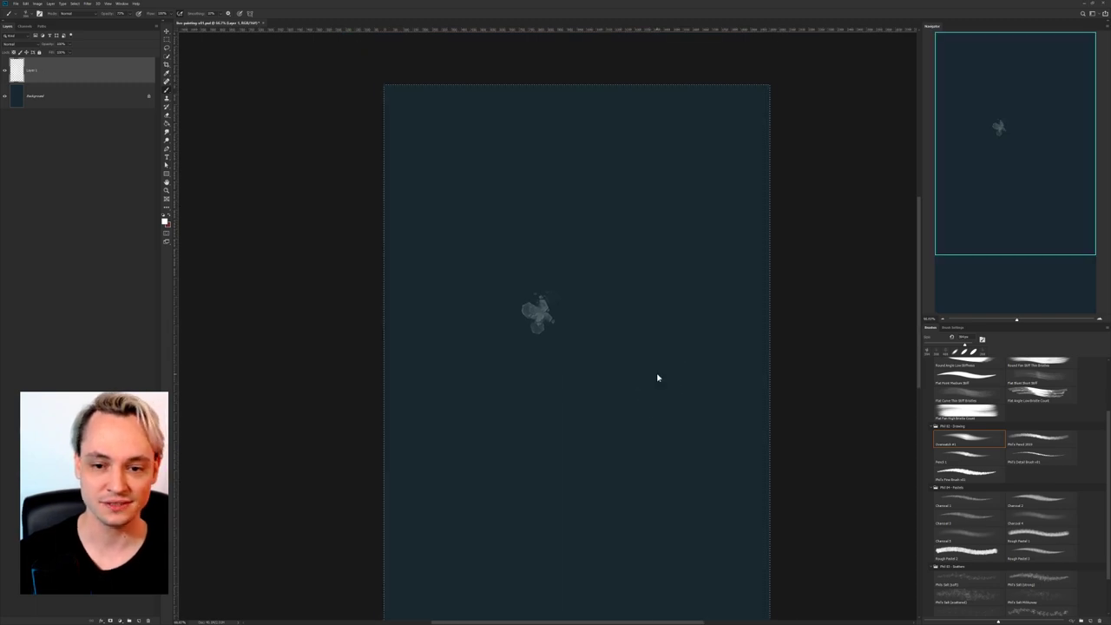
key("ctrl+z")
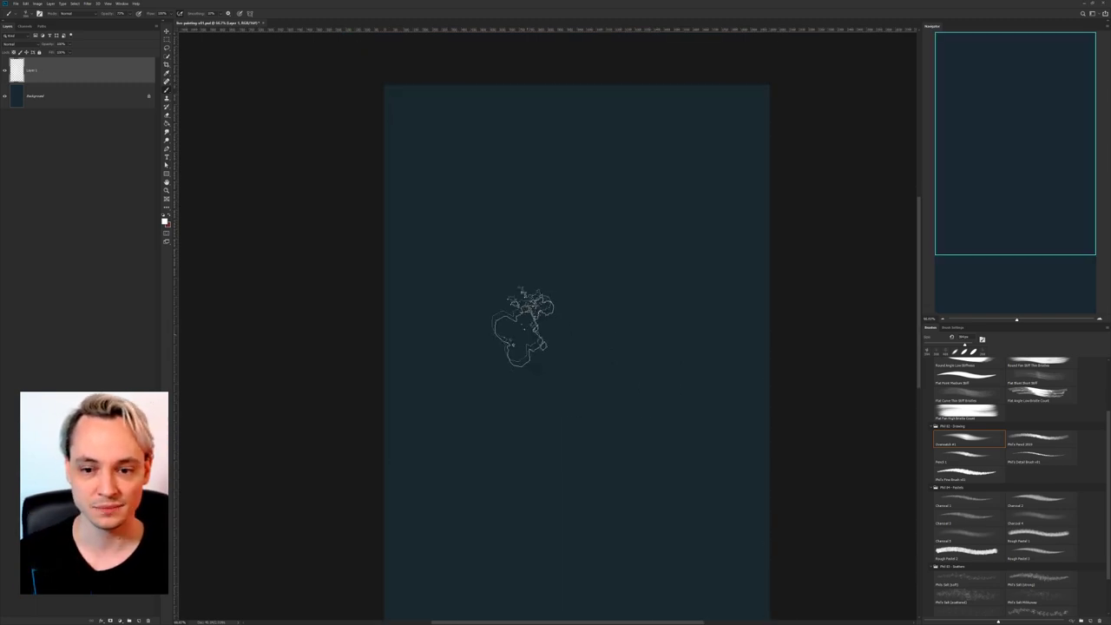
Try broad curved white strokes across the canvas to test the drawing brush, undoing each attempt.
mouse_move(478, 271)
left_mouse_down()
mouse_move(615, 255)
mouse_move(682, 415)
left_mouse_up()
left_click_drag(664, 330, 531, 354)
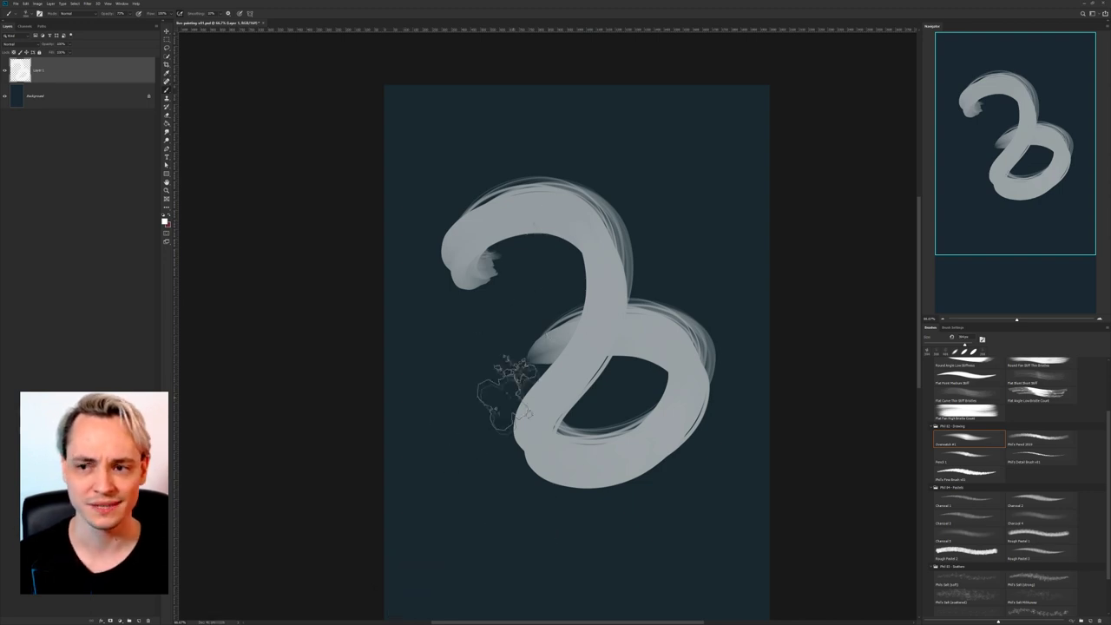
key("ctrl+z")
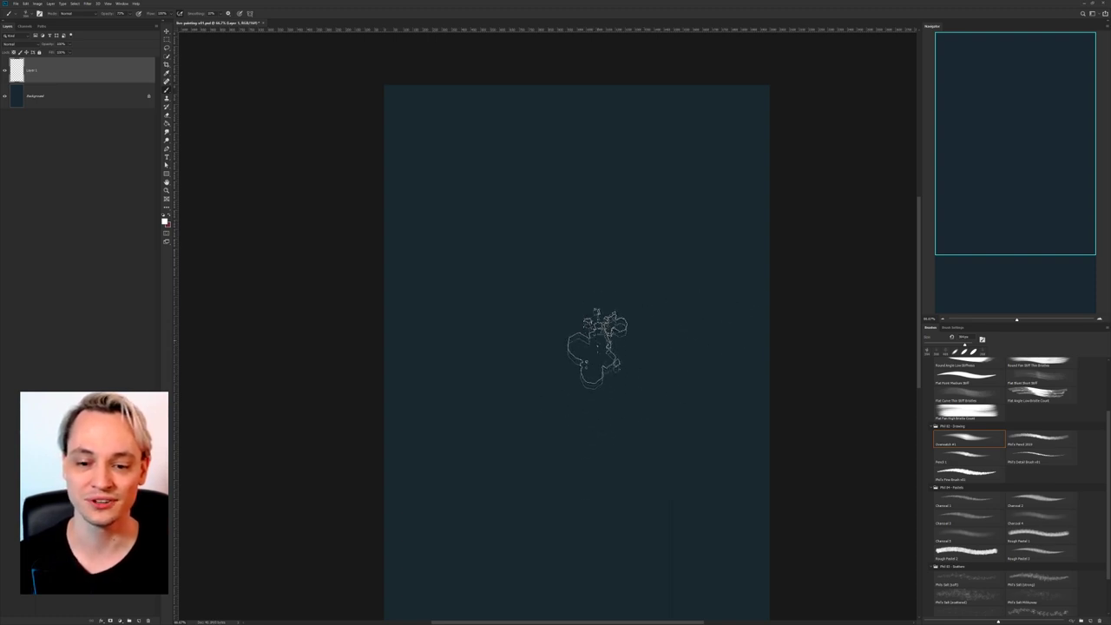
mouse_move(569, 261)
left_mouse_down()
mouse_move(588, 307)
mouse_move(495, 401)
left_mouse_up()
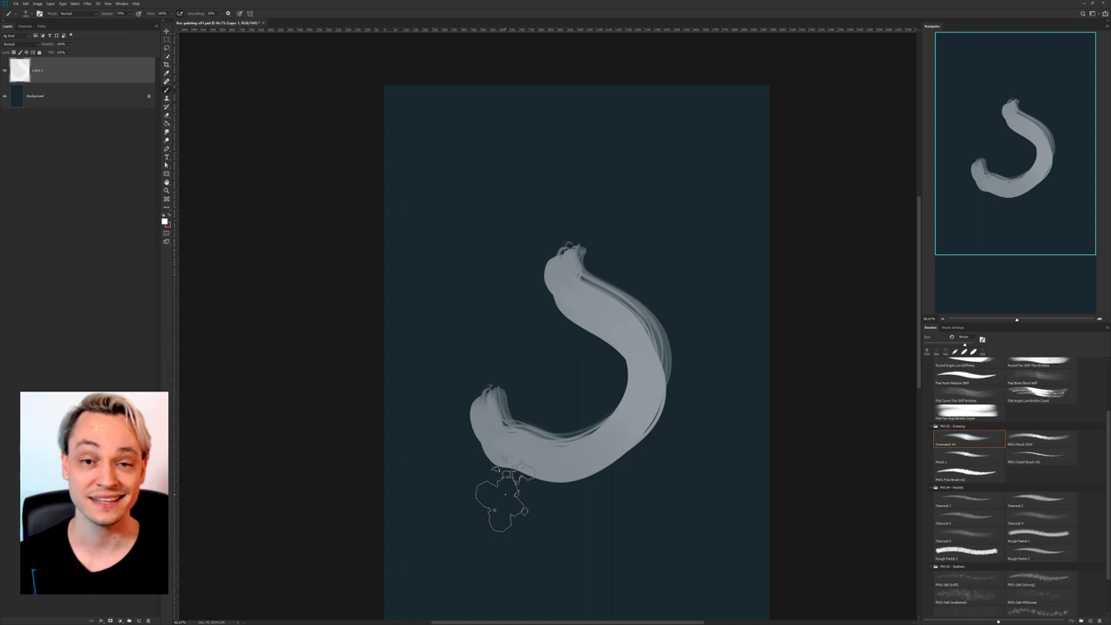
key("ctrl+z")
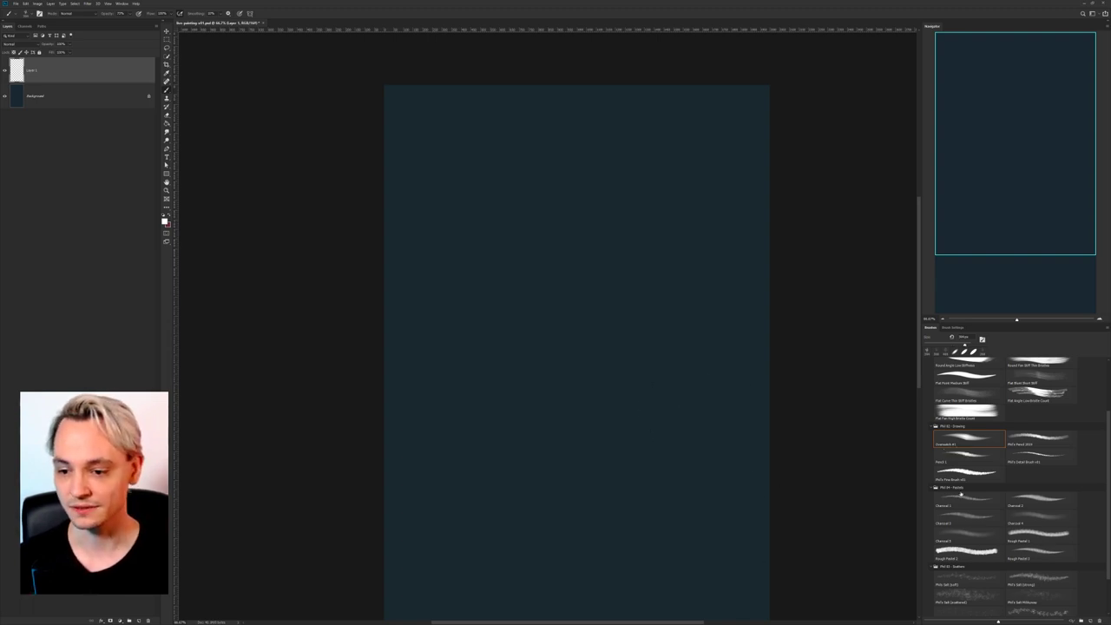
Darken the Background layer to a near-black navy with Hue/Saturation, shifting the hue and lowering saturation and lightness.
left_click_drag(648, 393, 631, 353)
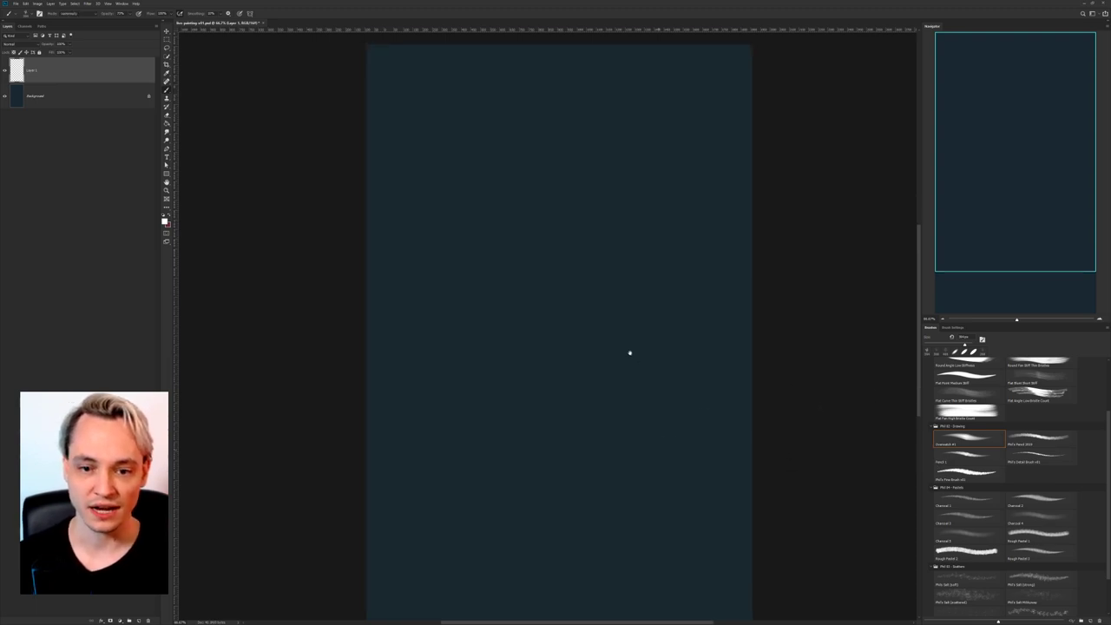
key("shift+minus")
key("ctrl+minus")
scroll(659, 391, "down", 2)
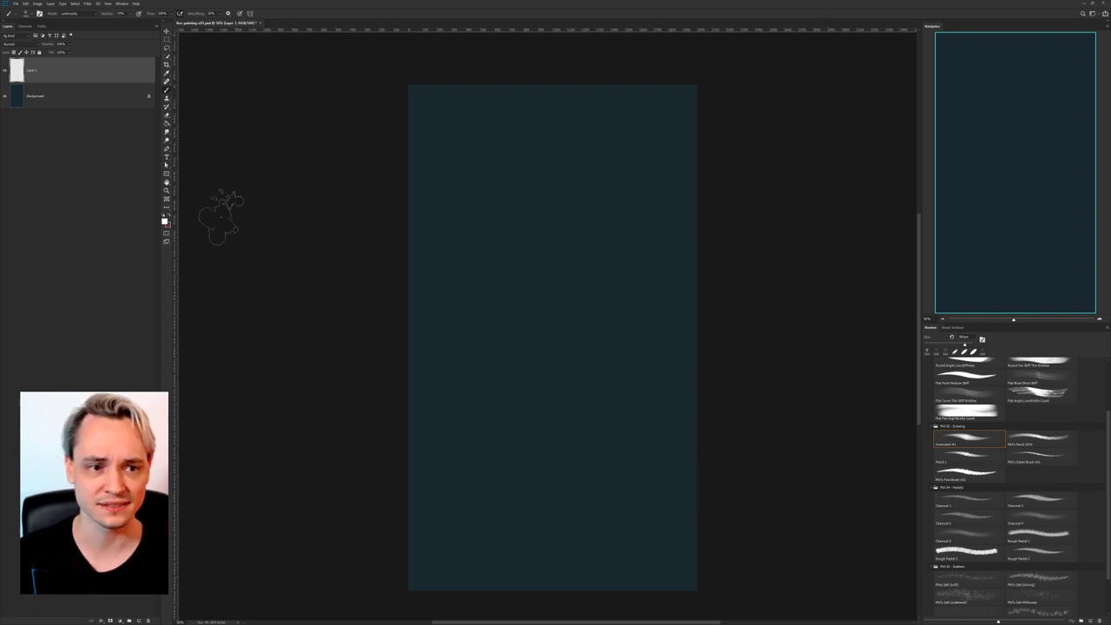
left_click(86, 104)
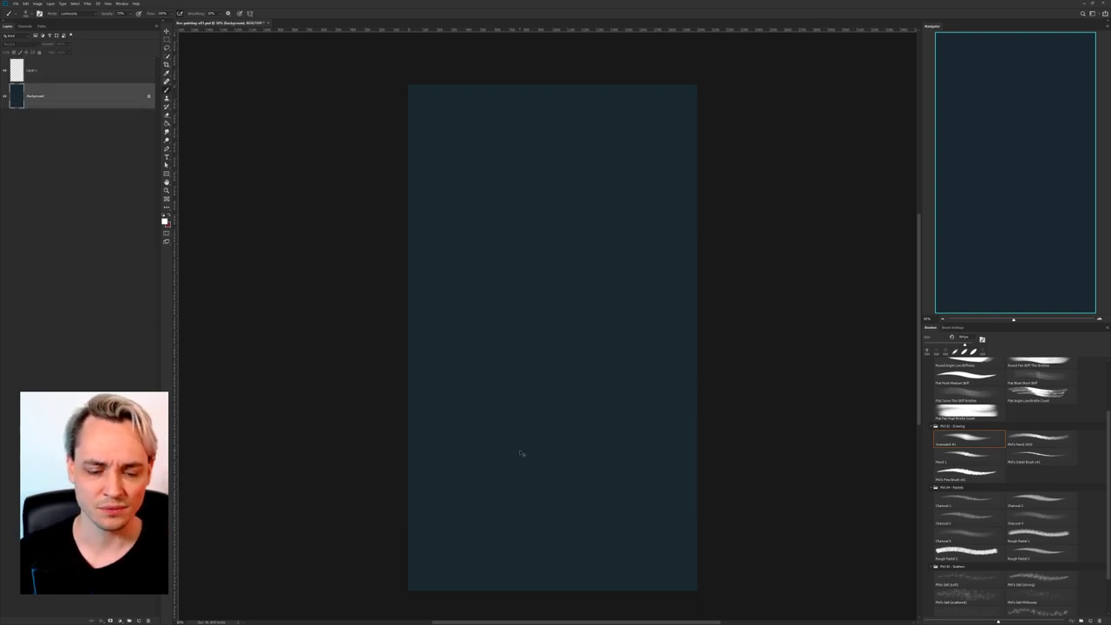
key("ctrl+u")
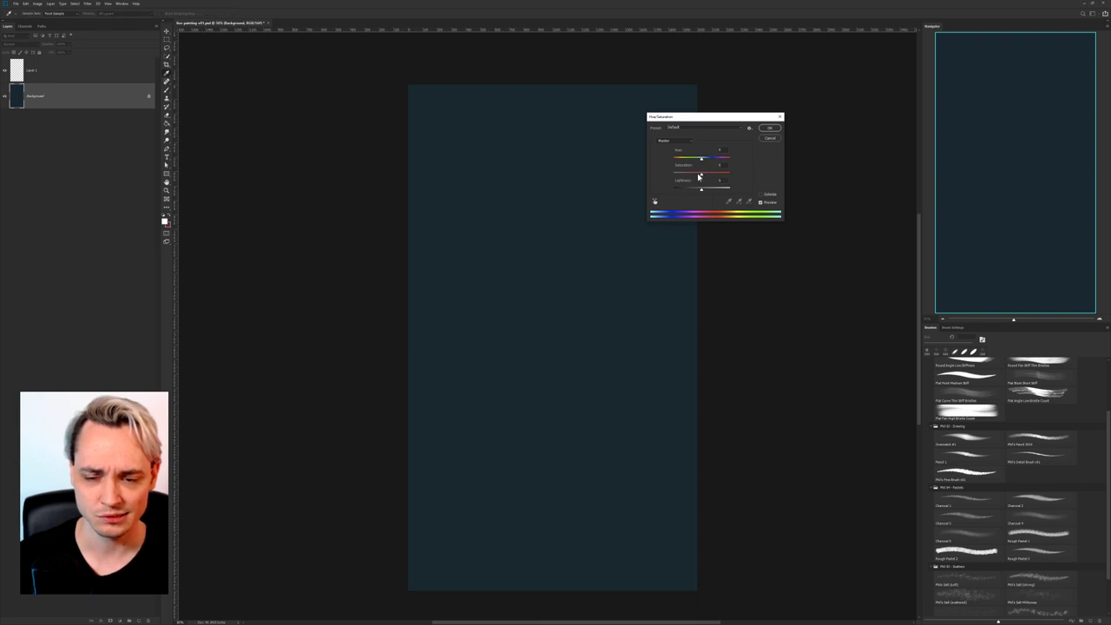
left_click_drag(703, 189, 694, 193)
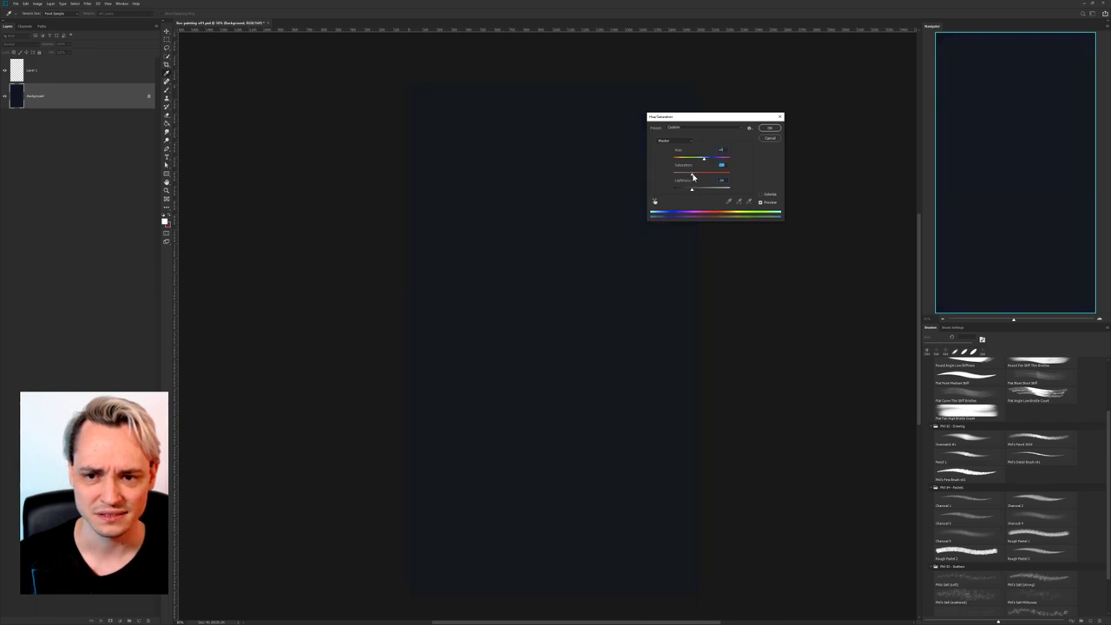
left_click(767, 129)
key("b")
scroll(665, 235, "up", 1)
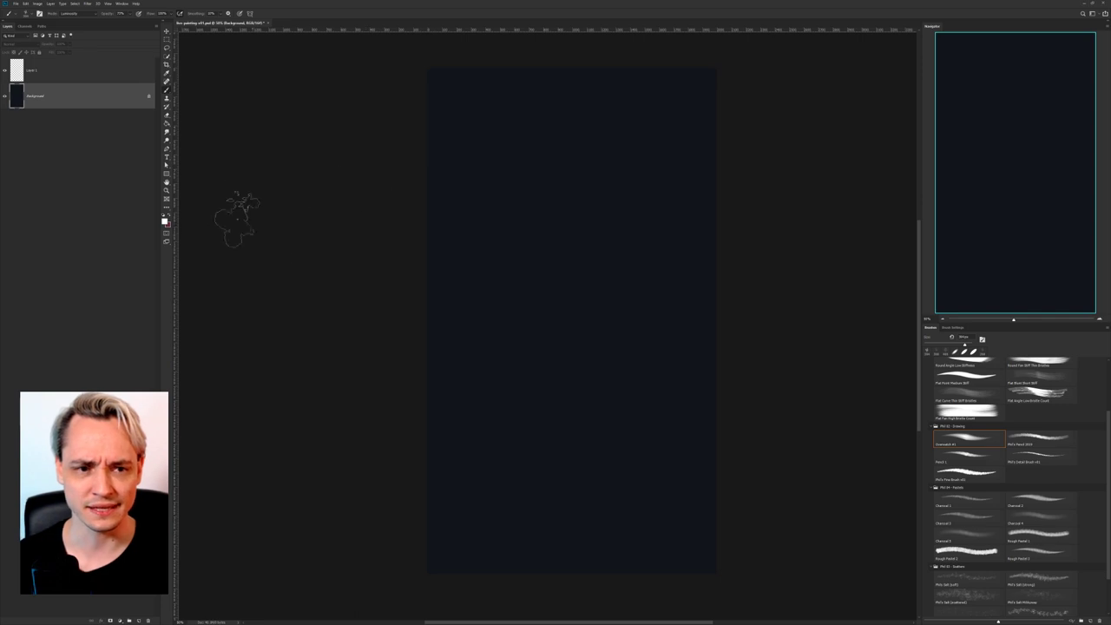
Make Layer 1 active and select the Charcoal 5 brush.
left_click(48, 129)
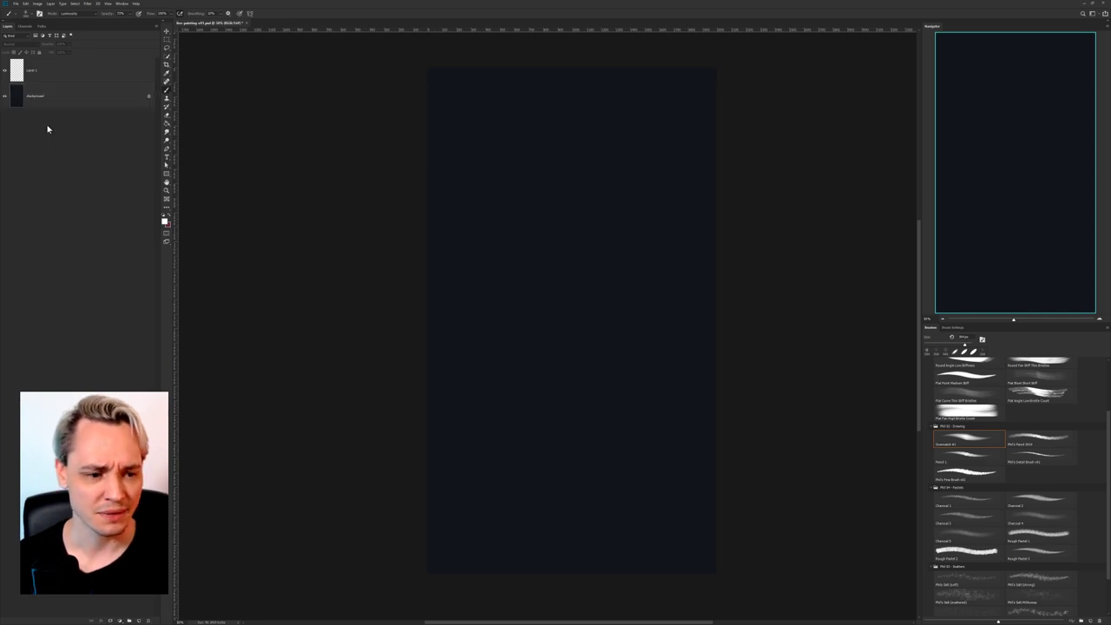
left_click(69, 69)
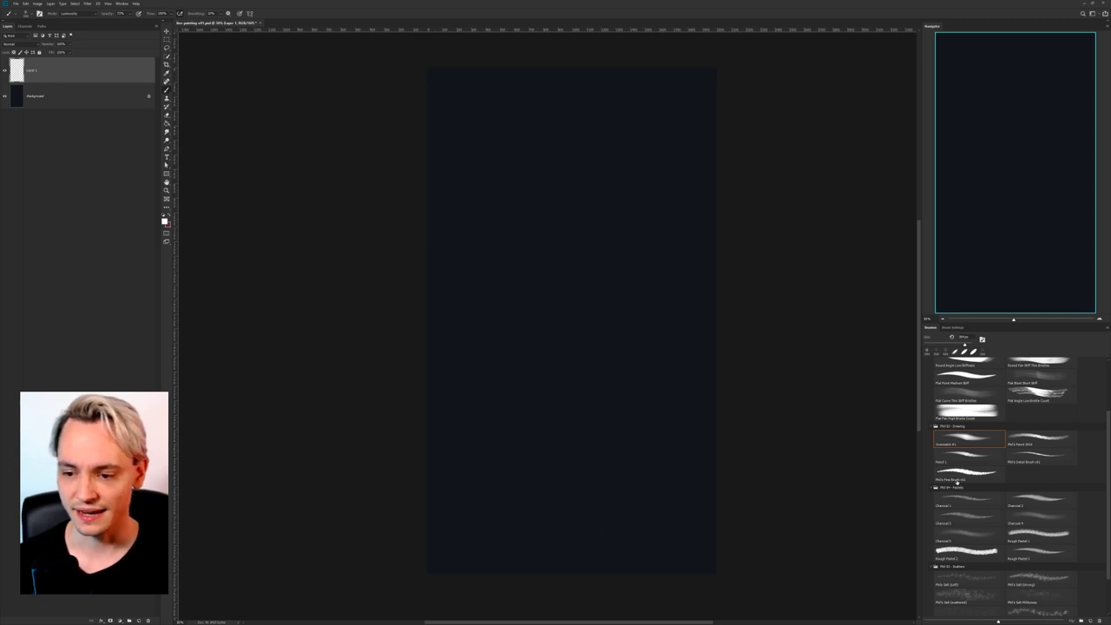
left_click(964, 536)
Test the charcoal brush with a soft white zigzag over the upper half of the canvas and undo it.
mouse_move(508, 122)
left_mouse_down()
mouse_move(513, 355)
mouse_move(549, 130)
left_mouse_up()
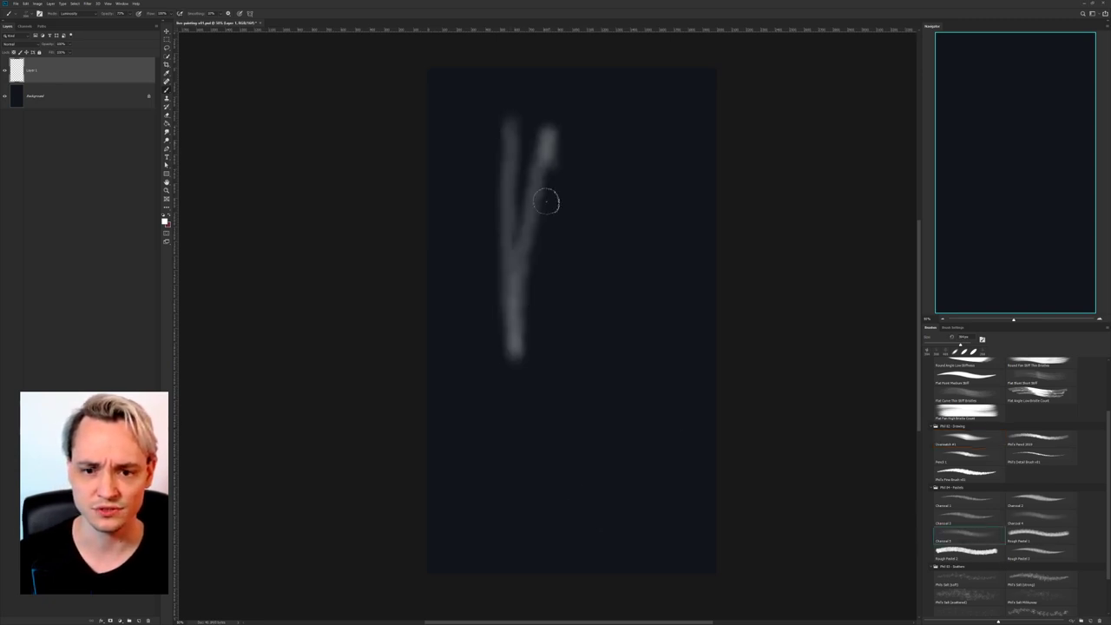
mouse_move(546, 202)
left_mouse_down()
mouse_move(550, 378)
mouse_move(582, 139)
mouse_move(595, 282)
mouse_move(620, 357)
mouse_move(640, 161)
mouse_move(639, 395)
left_mouse_up()
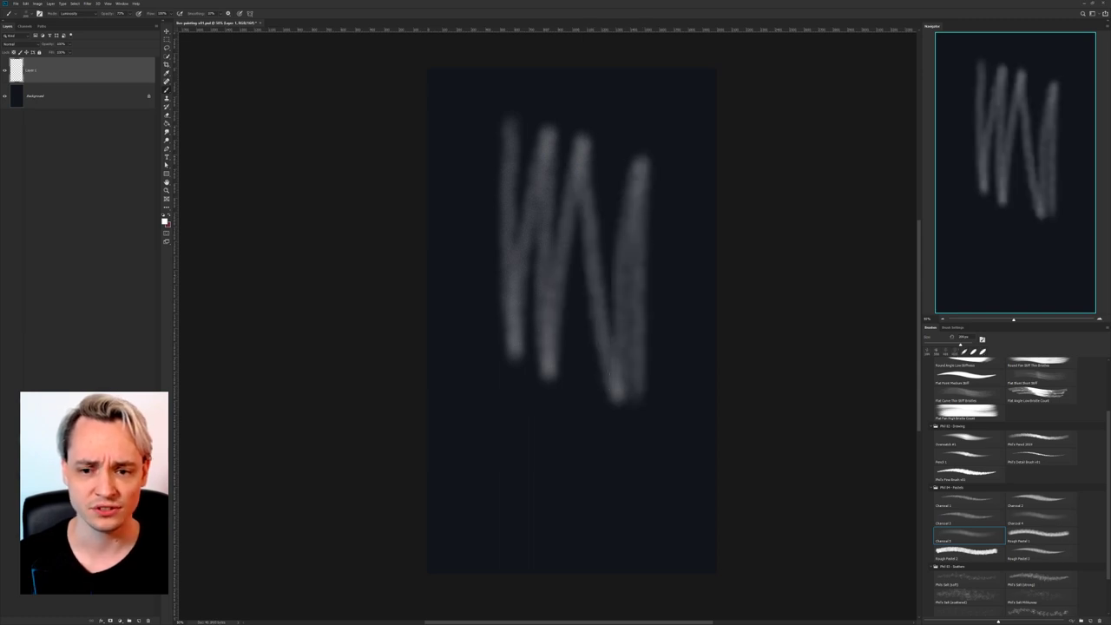
key("ctrl+z")
Enlarge the charcoal brush greatly, try it with broad white strokes over the upper third of the canvas and undo them.
right_click(510, 294)
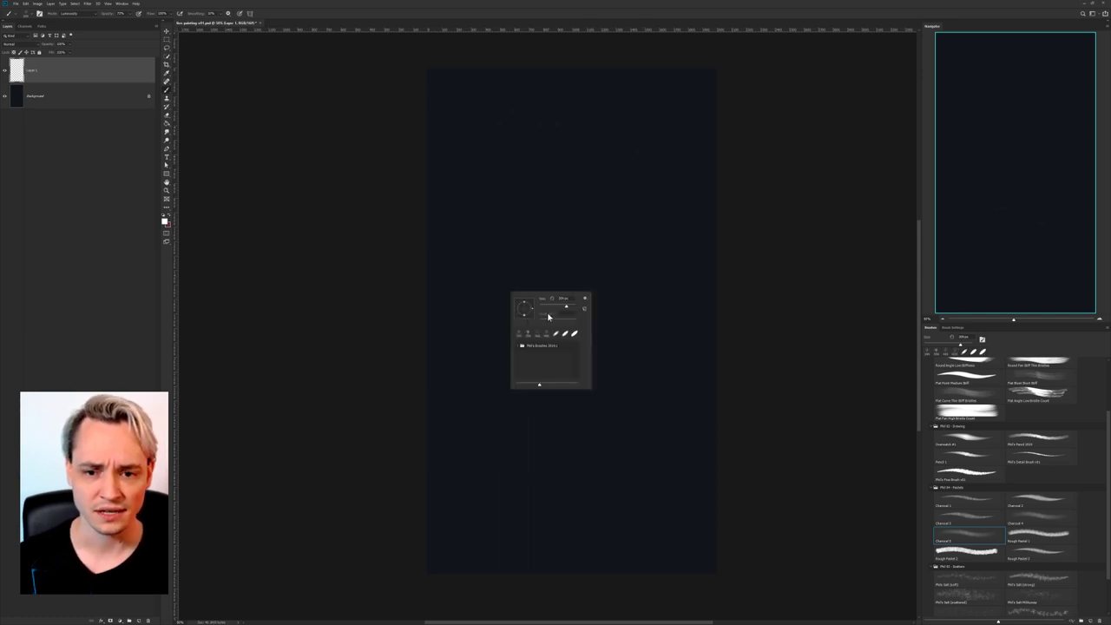
left_click_drag(570, 307, 575, 307)
mouse_move(417, 211)
left_mouse_down()
mouse_move(738, 216)
mouse_move(366, 198)
mouse_move(724, 151)
mouse_move(552, 137)
mouse_move(516, 101)
mouse_move(652, 248)
left_mouse_up()
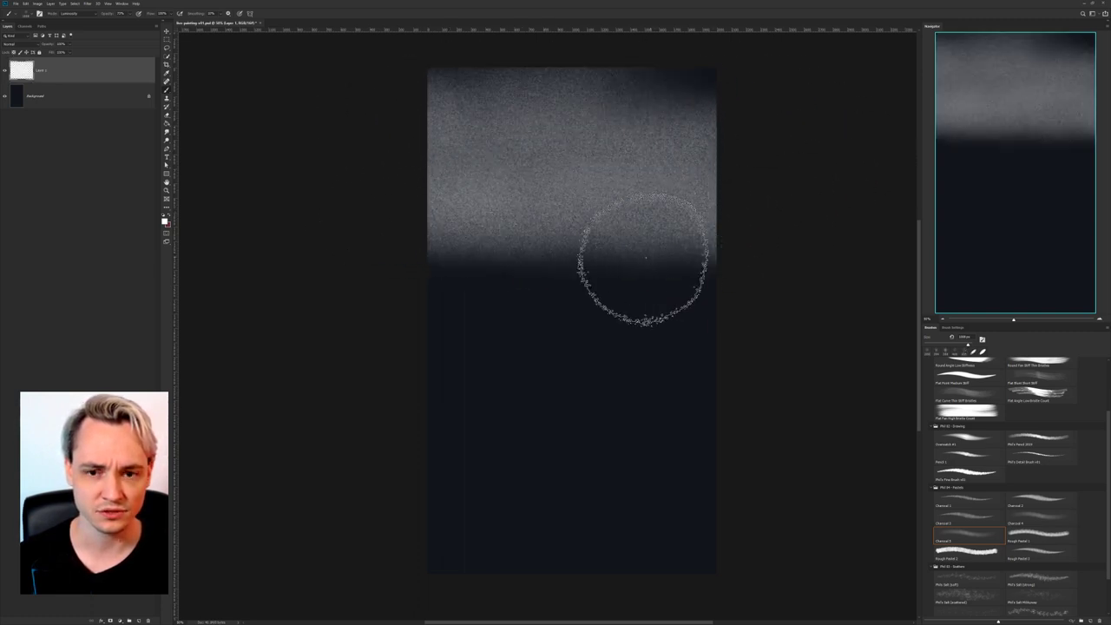
key("ctrl+z")
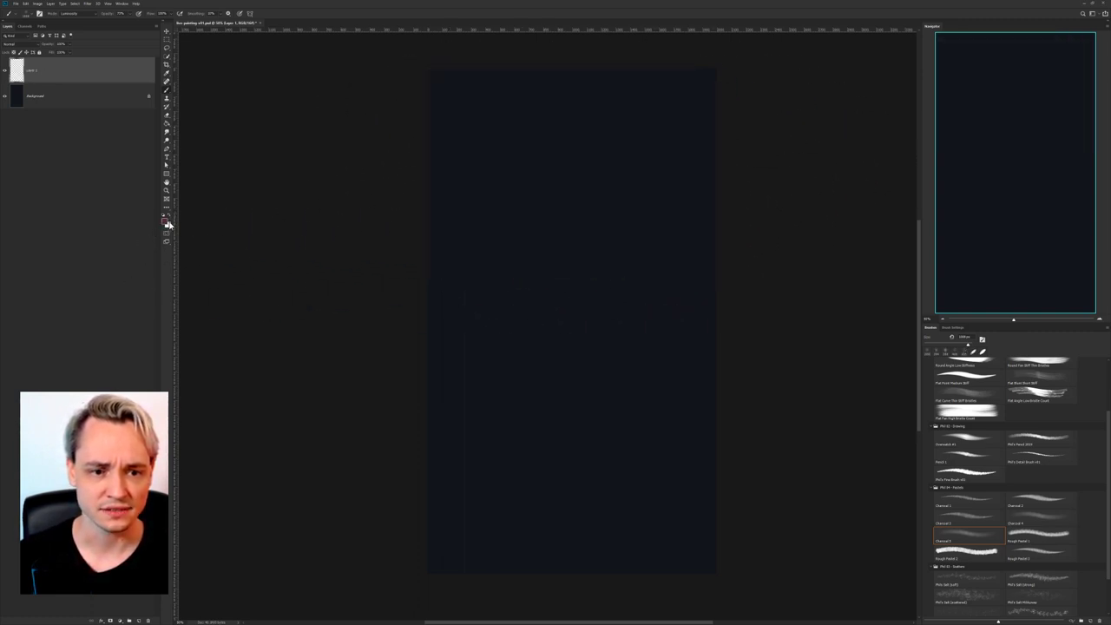
Set the foreground colour to a medium blue and paint a soft gradient fading down the upper half of the canvas.
left_click(165, 224)
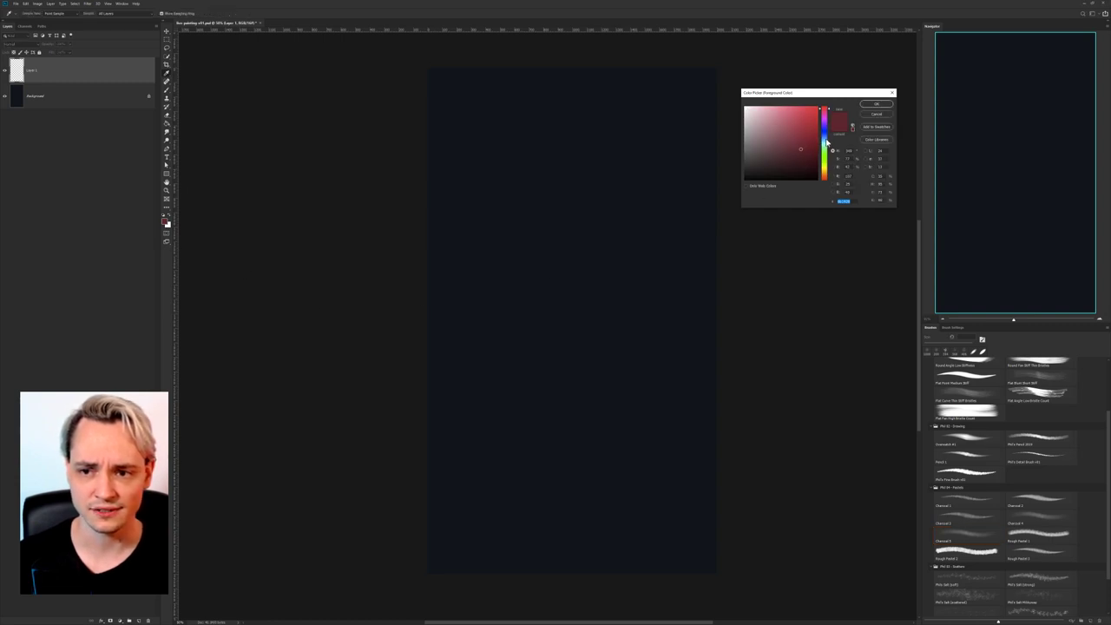
left_click(826, 140)
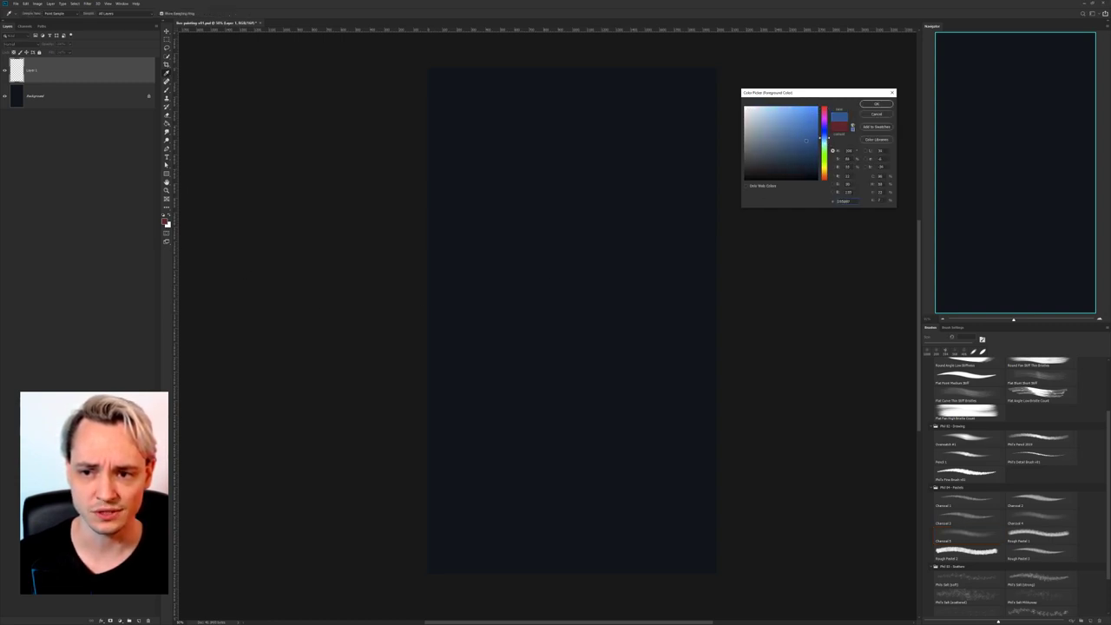
left_click(876, 105)
mouse_move(409, 74)
left_mouse_down()
mouse_move(567, 93)
mouse_move(362, 118)
mouse_move(816, 135)
mouse_move(392, 146)
mouse_move(662, 169)
mouse_move(658, 195)
mouse_move(375, 227)
mouse_move(758, 246)
mouse_move(472, 277)
mouse_move(428, 303)
mouse_move(898, 304)
mouse_move(359, 99)
mouse_move(686, 104)
mouse_move(491, 102)
mouse_move(475, 87)
mouse_move(703, 88)
mouse_move(386, 90)
mouse_move(770, 111)
mouse_move(376, 156)
mouse_move(815, 178)
mouse_move(394, 191)
mouse_move(728, 224)
mouse_move(485, 230)
mouse_move(596, 256)
mouse_move(694, 304)
mouse_move(406, 343)
mouse_move(920, 352)
mouse_move(405, 92)
mouse_move(629, 86)
mouse_move(562, 89)
mouse_move(531, 114)
mouse_move(676, 174)
mouse_move(426, 214)
mouse_move(777, 247)
mouse_move(372, 290)
mouse_move(750, 303)
mouse_move(430, 124)
mouse_move(504, 145)
mouse_move(800, 162)
mouse_move(466, 92)
mouse_move(736, 93)
mouse_move(546, 114)
mouse_move(422, 151)
mouse_move(841, 187)
mouse_move(388, 255)
mouse_move(783, 286)
mouse_move(360, 324)
left_mouse_up()
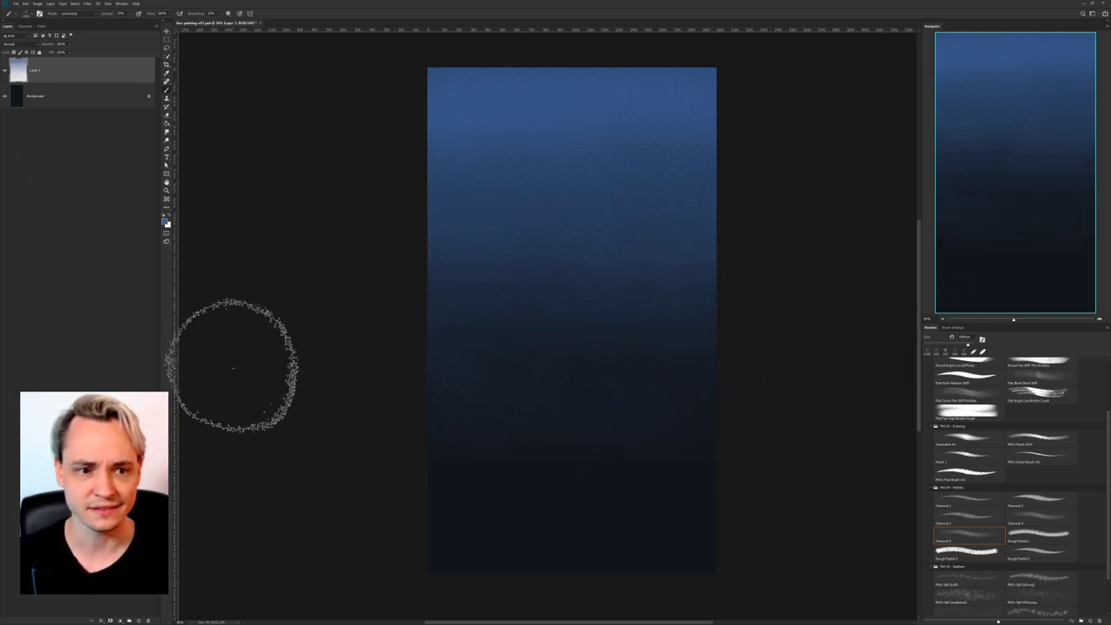
Repaint the blue upper area with a deeper blue and darken its top edge with a very dark navy.
left_click(166, 222)
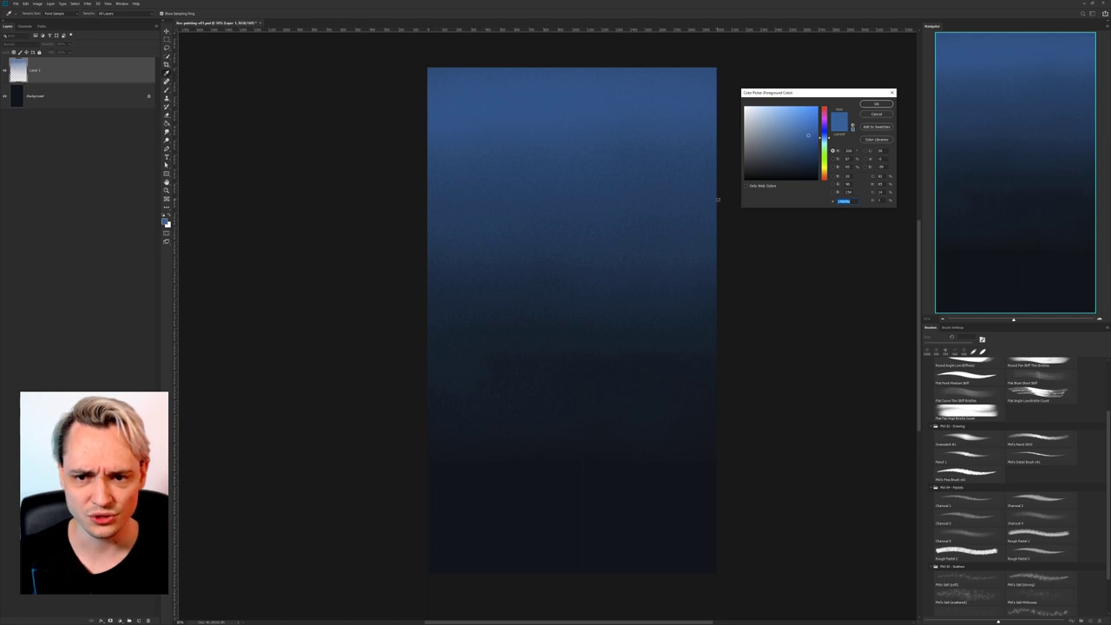
left_click_drag(827, 139, 826, 137)
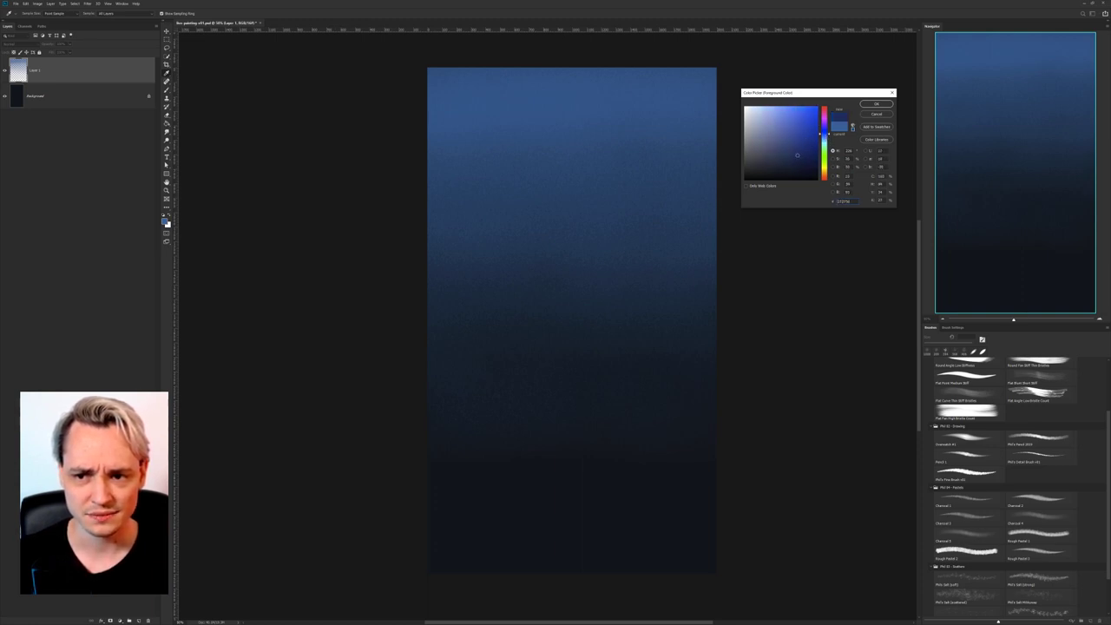
left_click(877, 104)
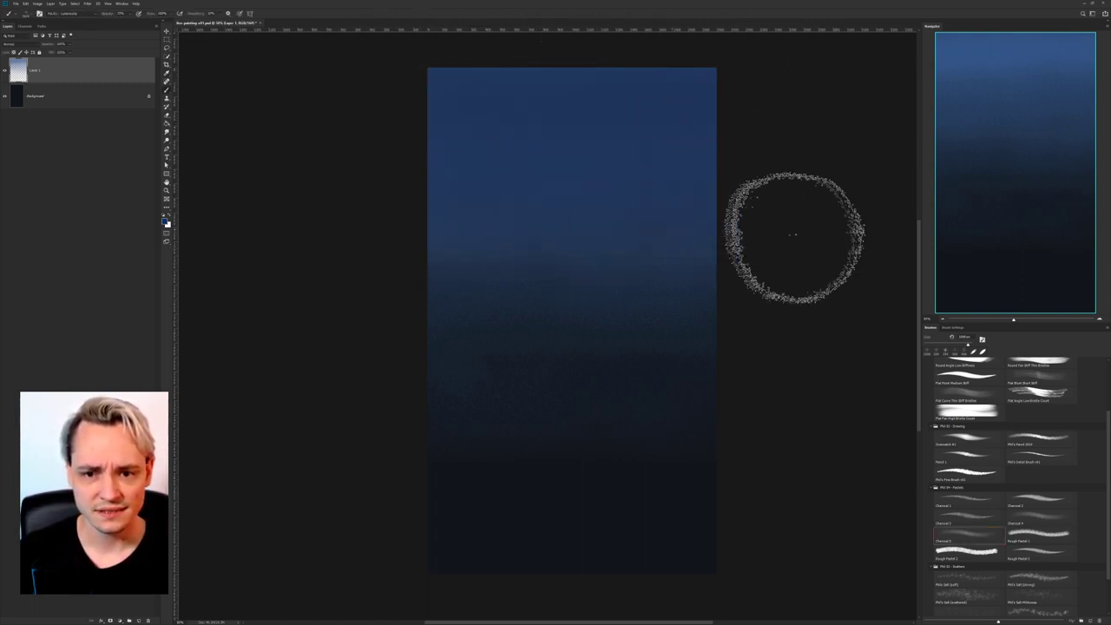
left_click_drag(680, 189, 377, 191)
left_click(167, 224)
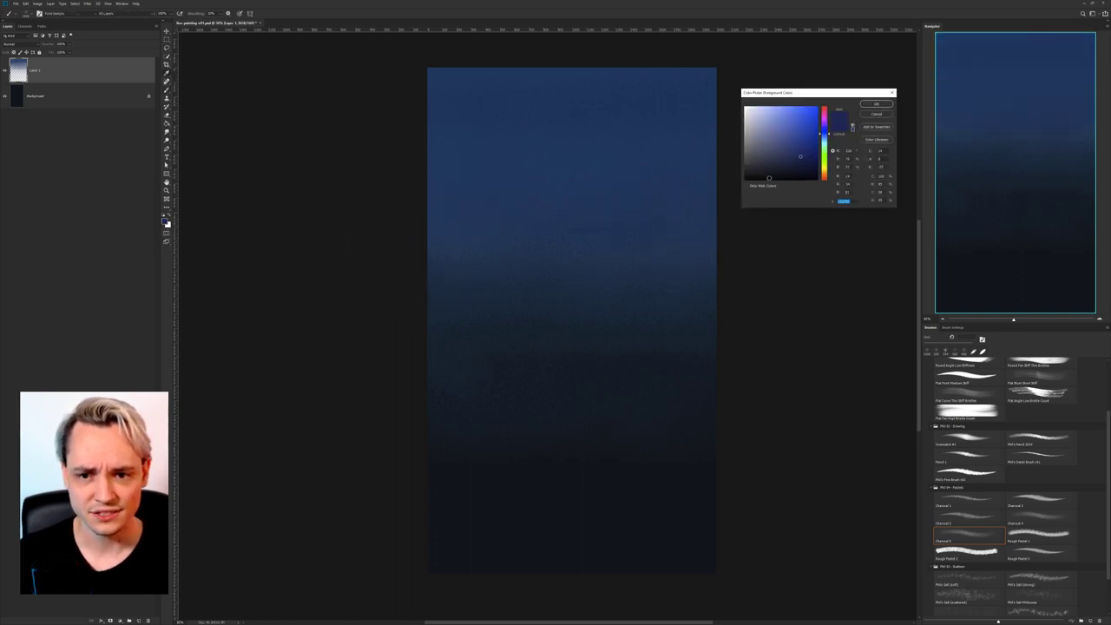
left_click(876, 104)
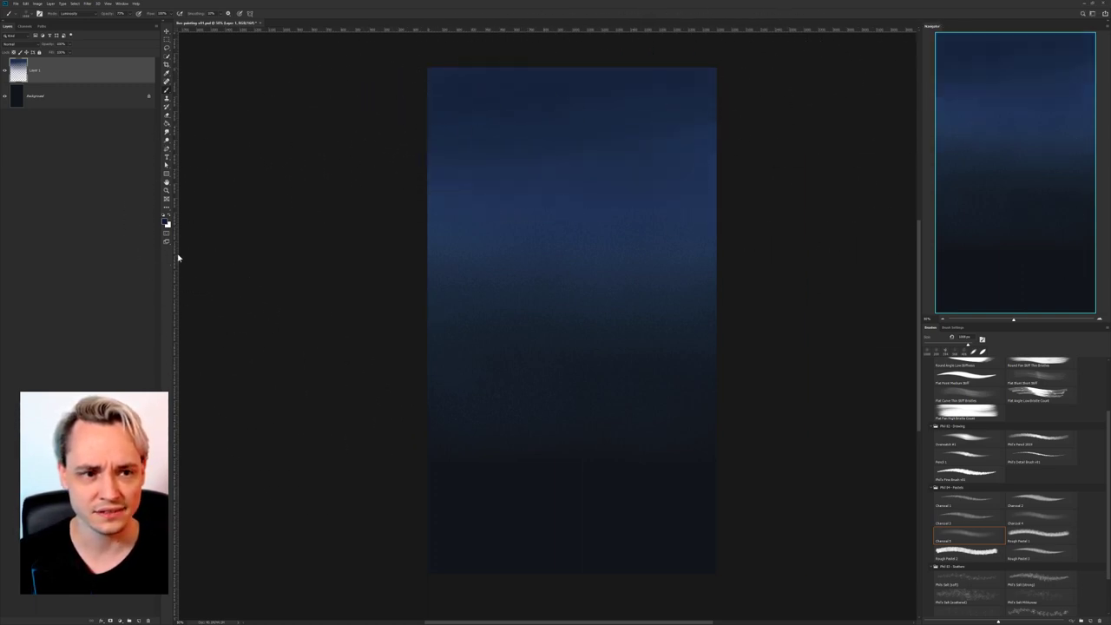
Add a new layer and paint a soft golden-orange horizontal band just above the middle of the canvas.
left_click(140, 622)
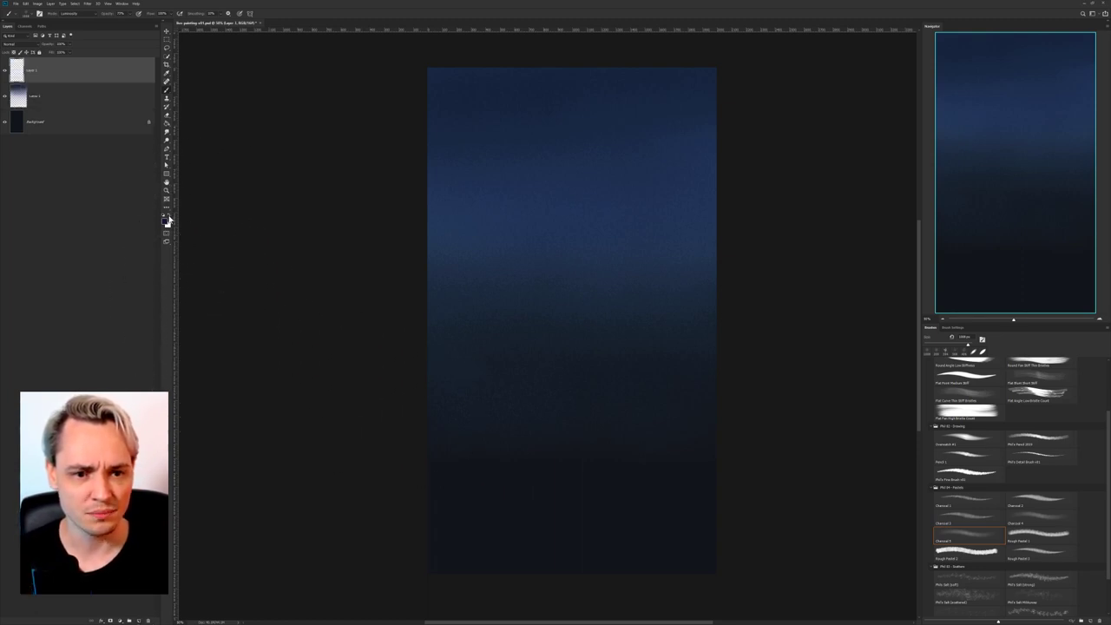
left_click(166, 219)
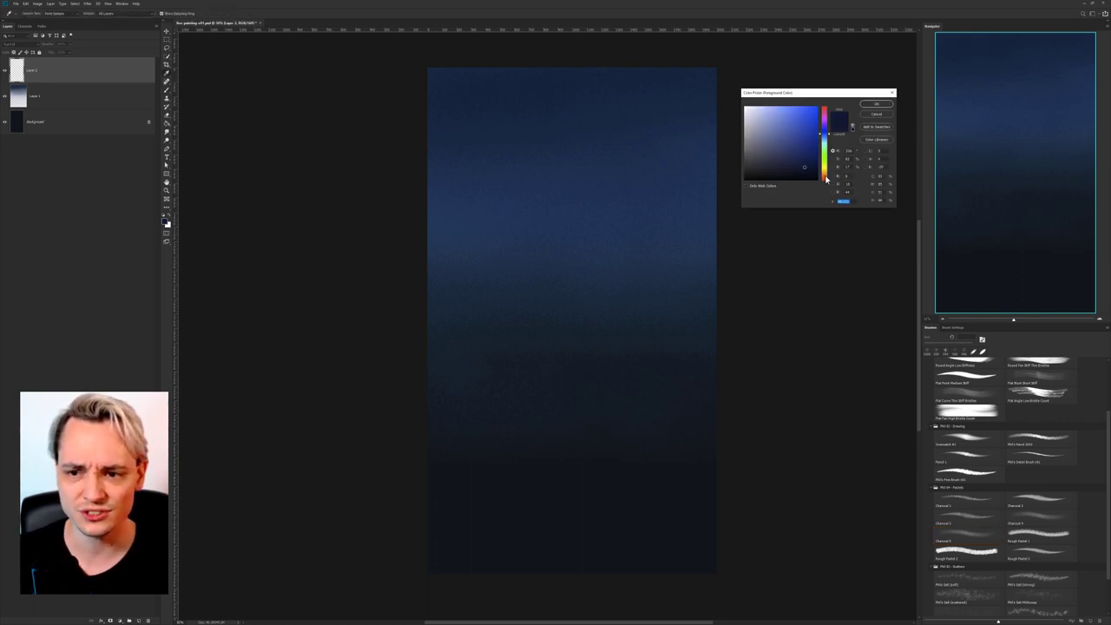
left_click(826, 178)
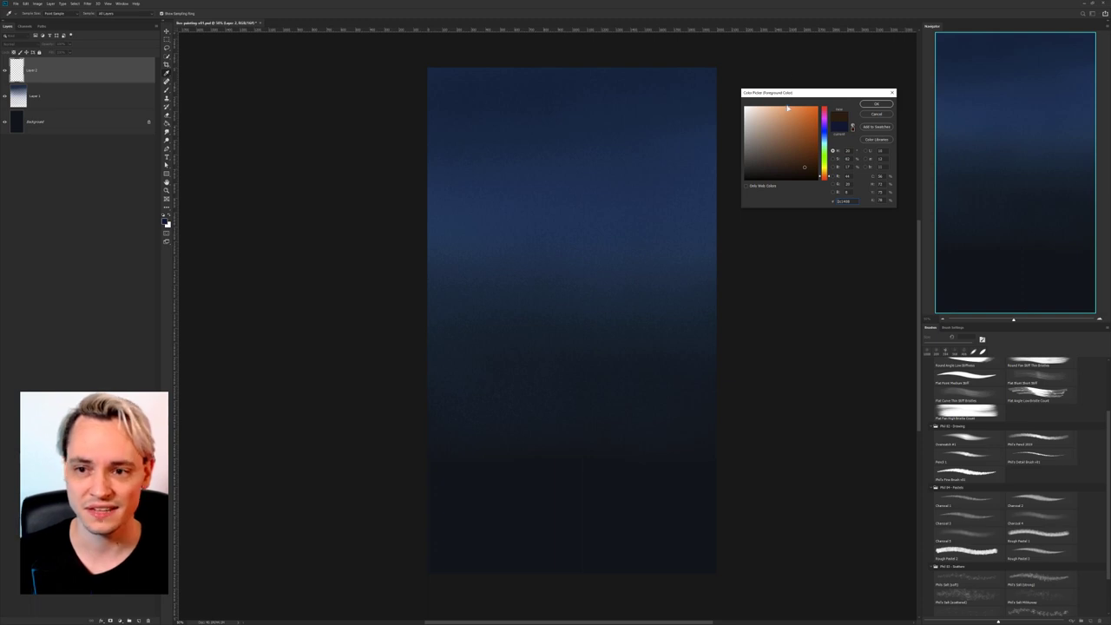
left_click(869, 106)
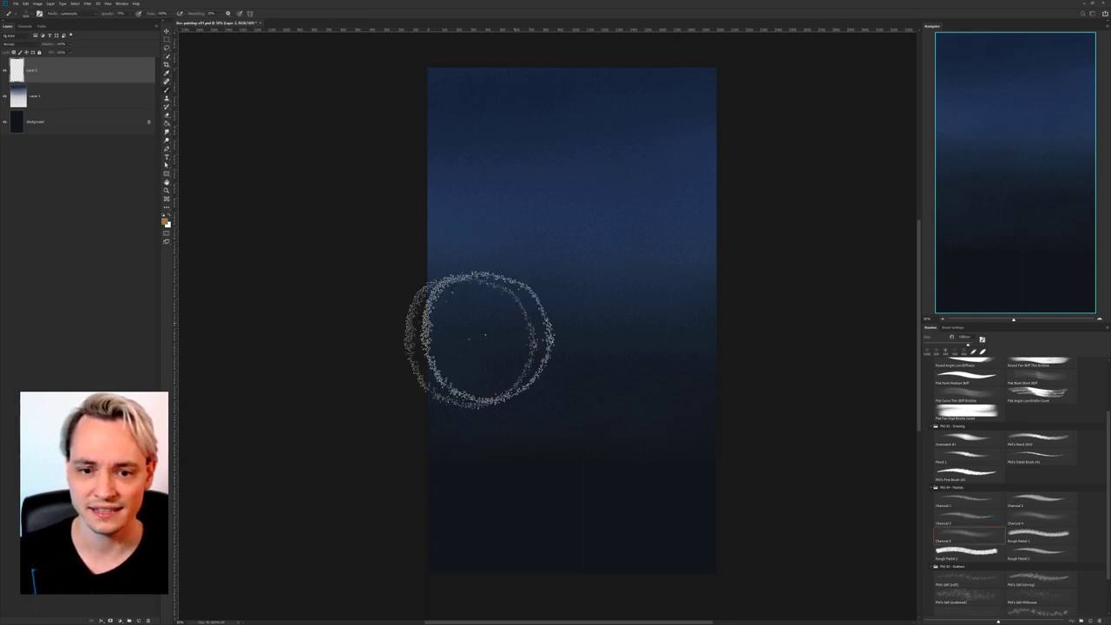
left_click_drag(397, 305, 752, 293)
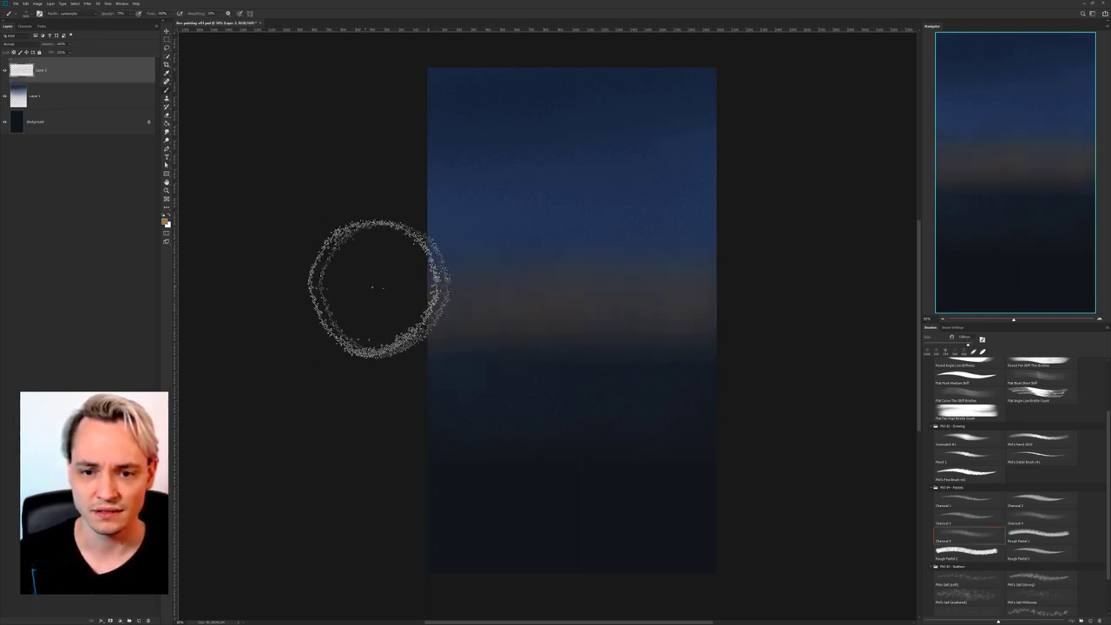
Undo the last golden stroke and repaint the horizon glow in a muted orange, extending it higher toward the canvas's left side.
key("ctrl+z")
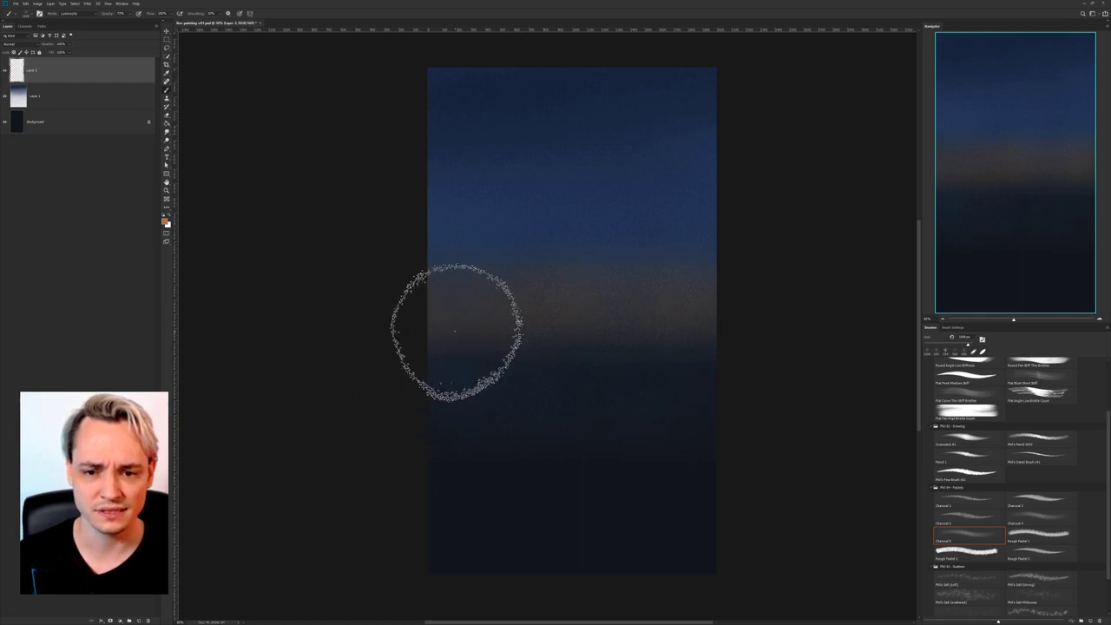
left_click_drag(415, 303, 907, 294)
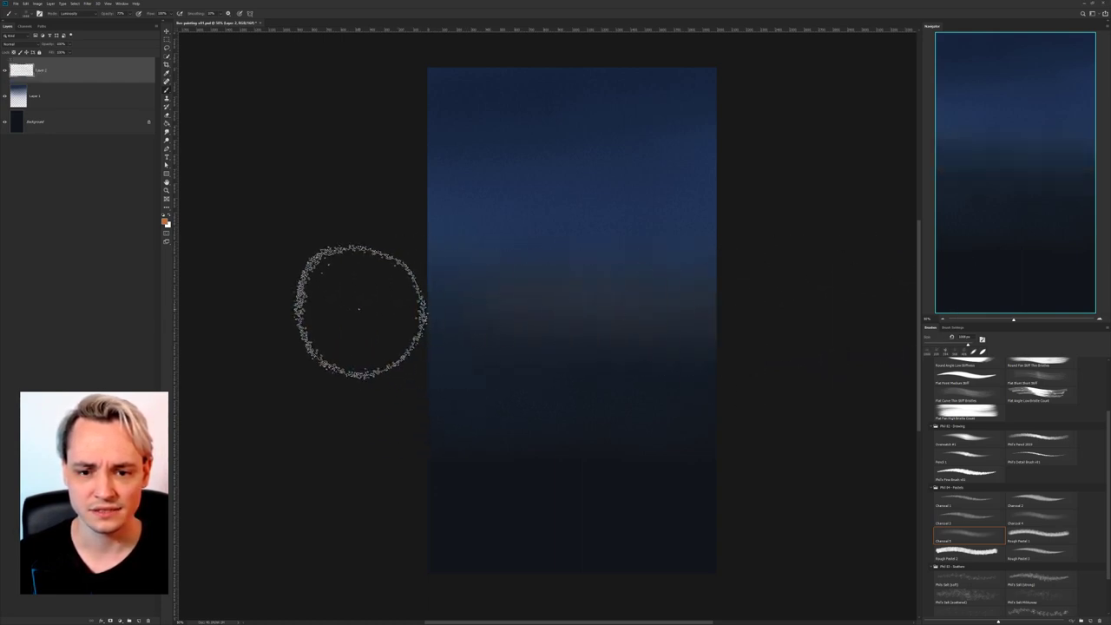
left_click_drag(410, 310, 872, 296)
mouse_move(426, 304)
left_mouse_down()
mouse_move(455, 309)
mouse_move(448, 273)
mouse_move(467, 273)
mouse_move(432, 268)
mouse_move(479, 281)
mouse_move(450, 249)
mouse_move(535, 284)
mouse_move(436, 229)
left_mouse_up()
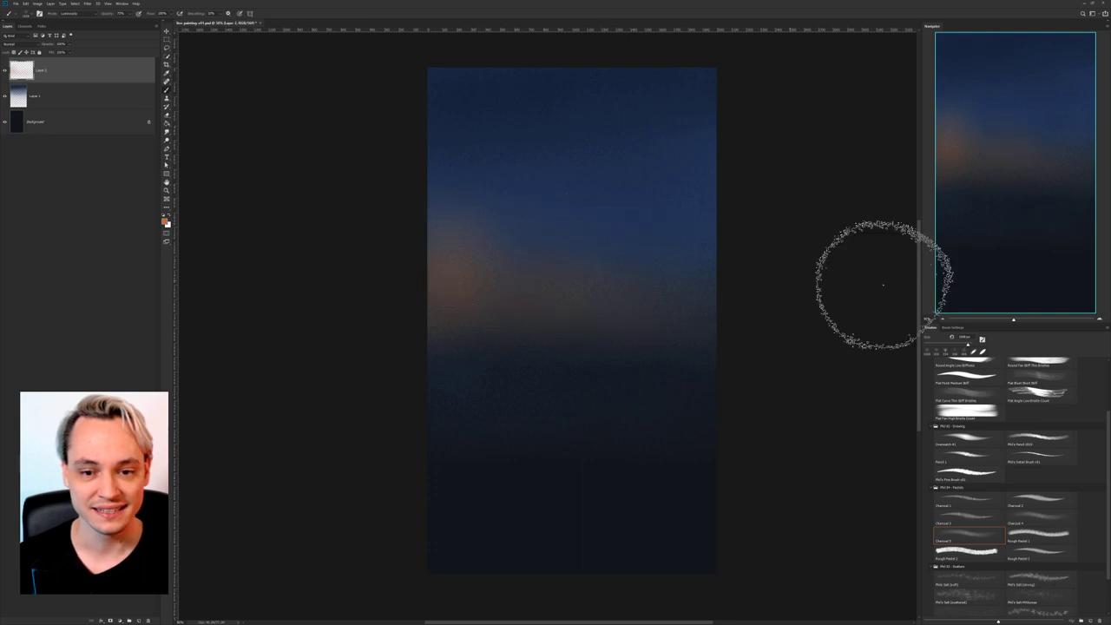
mouse_move(414, 255)
left_mouse_down()
mouse_move(427, 230)
mouse_move(665, 249)
left_mouse_up()
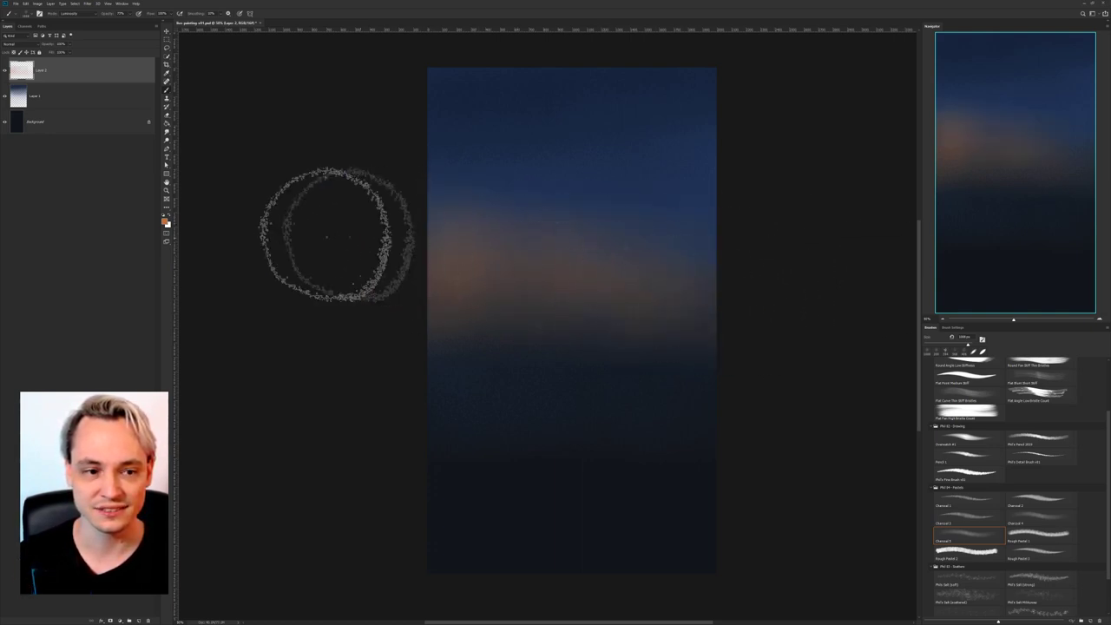
Set the foreground colour to a saturated red, paint it over the horizon band, and lower that layer's opacity to soften the glow.
left_click(166, 224)
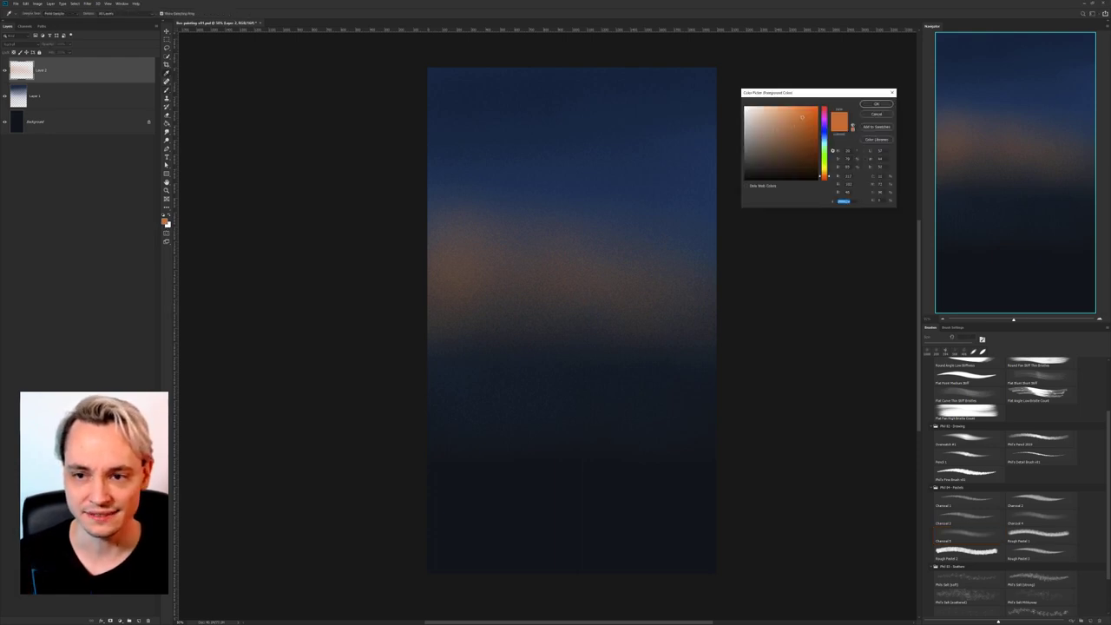
left_click_drag(823, 113, 823, 108)
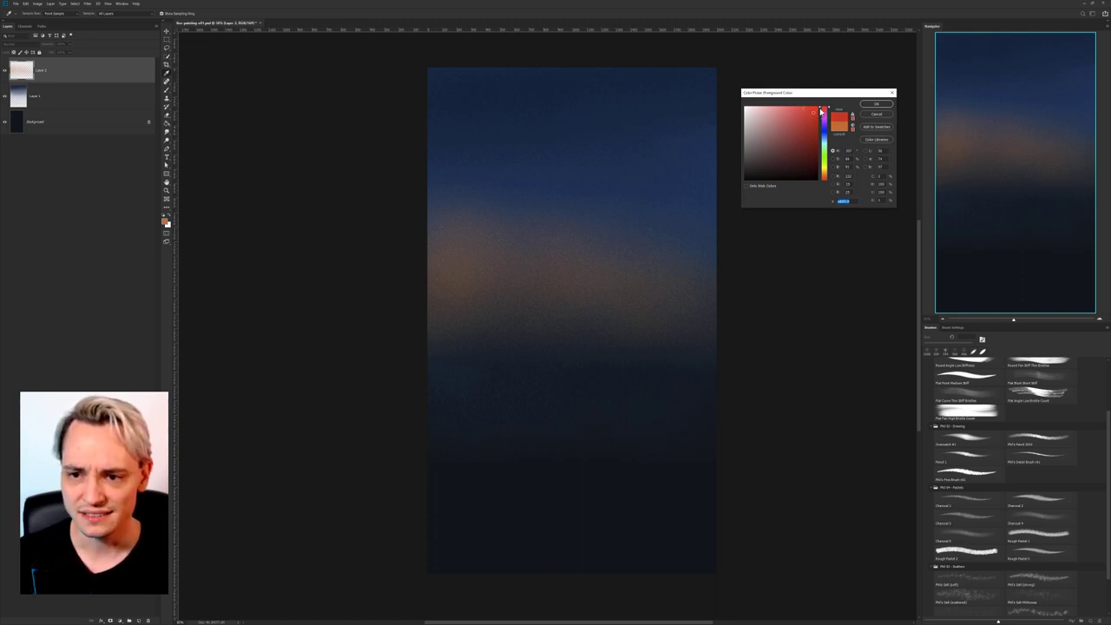
left_click(876, 104)
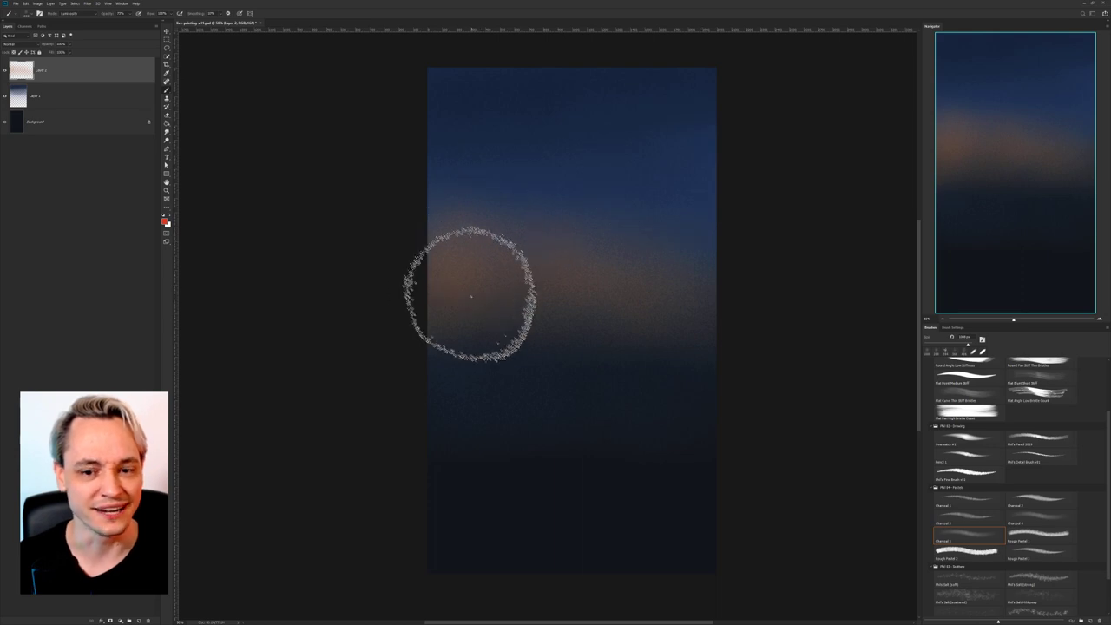
mouse_move(434, 300)
left_mouse_down()
mouse_move(521, 300)
mouse_move(431, 297)
mouse_move(694, 295)
mouse_move(400, 237)
mouse_move(589, 261)
mouse_move(497, 262)
mouse_move(517, 257)
mouse_move(708, 307)
mouse_move(620, 308)
mouse_move(737, 288)
mouse_move(682, 276)
mouse_move(661, 295)
mouse_move(726, 297)
left_mouse_up()
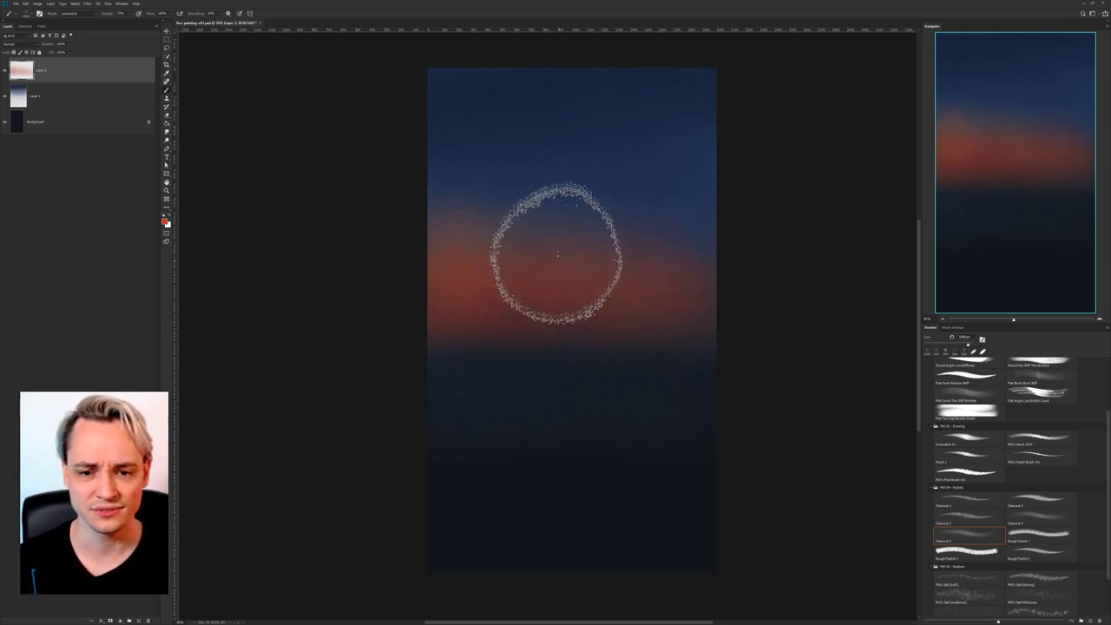
left_click(57, 52)
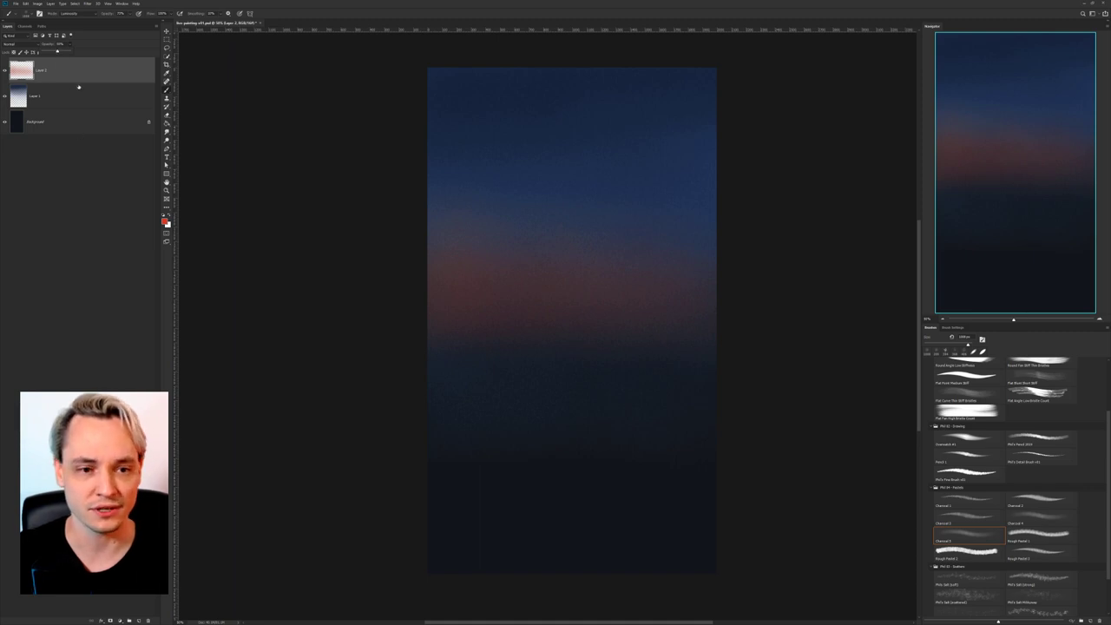
Merge the two painted sky layers into one layer named BG and toggle its visibility to check it.
key("ctrl+alt+a")
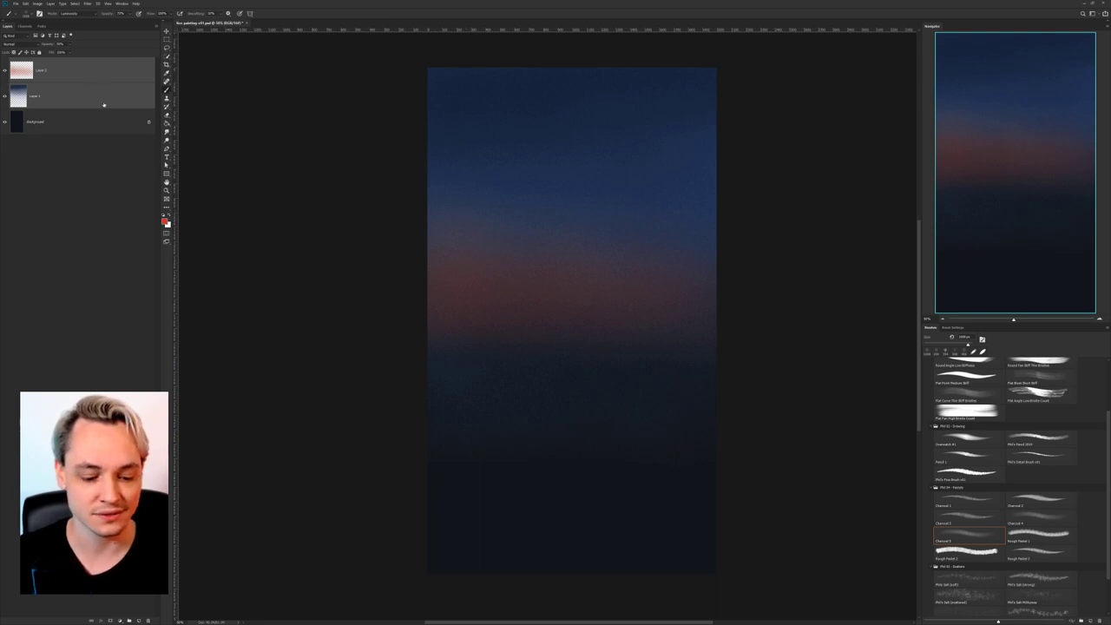
key("ctrl+e")
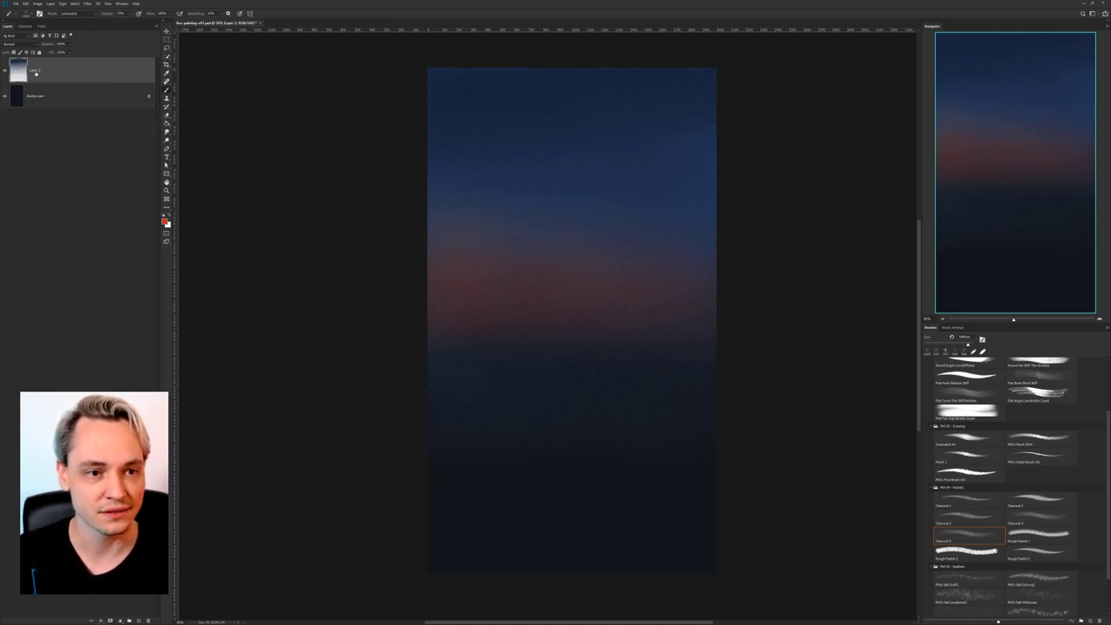
left_click(3, 73)
left_click(4, 73)
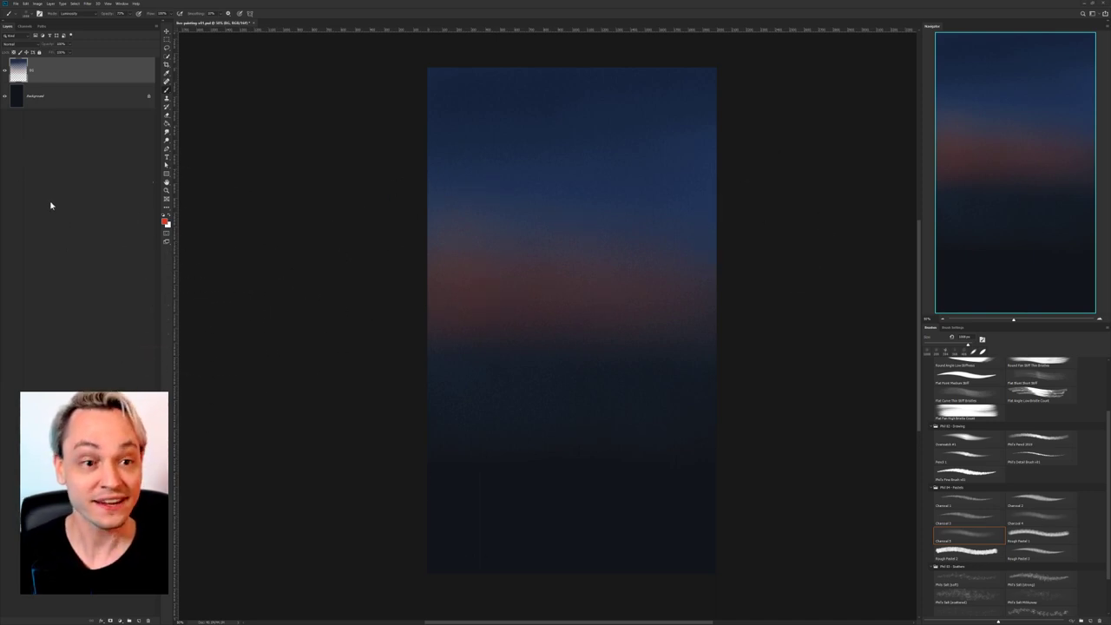
Add a new layer above the sky and set the foreground colour to the very dark navy sampled from the lower canvas.
left_click(137, 619)
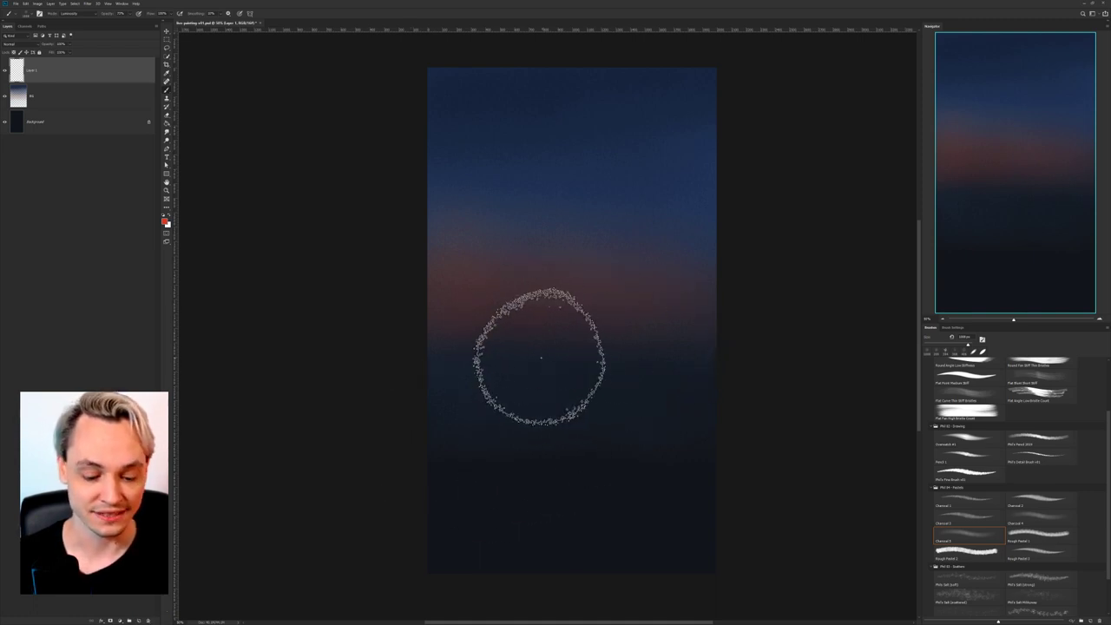
left_click(166, 222)
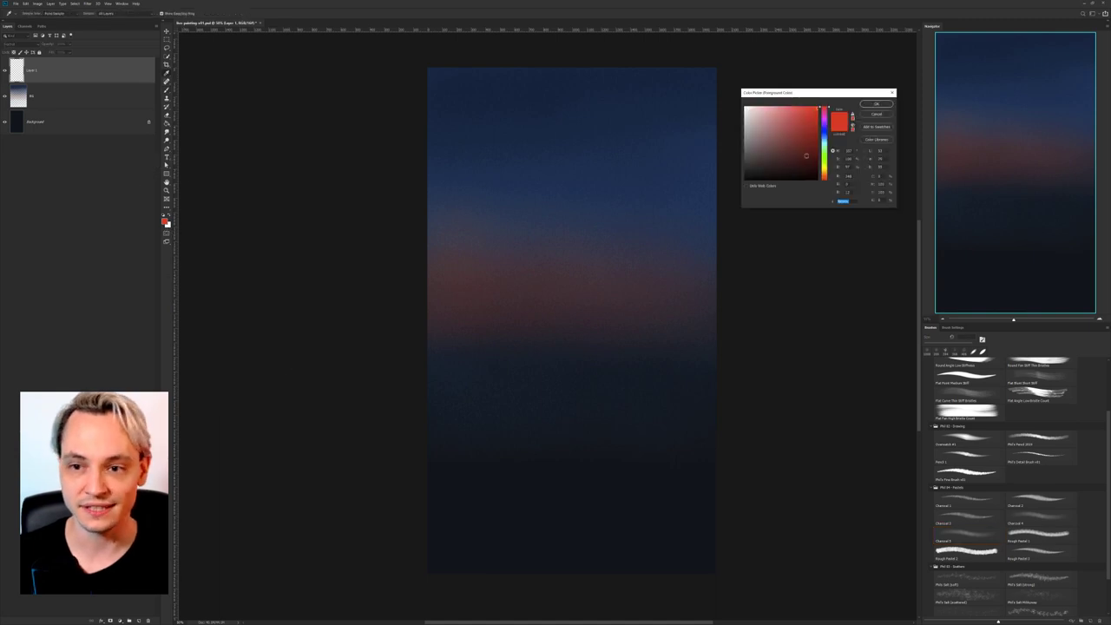
left_click(584, 506)
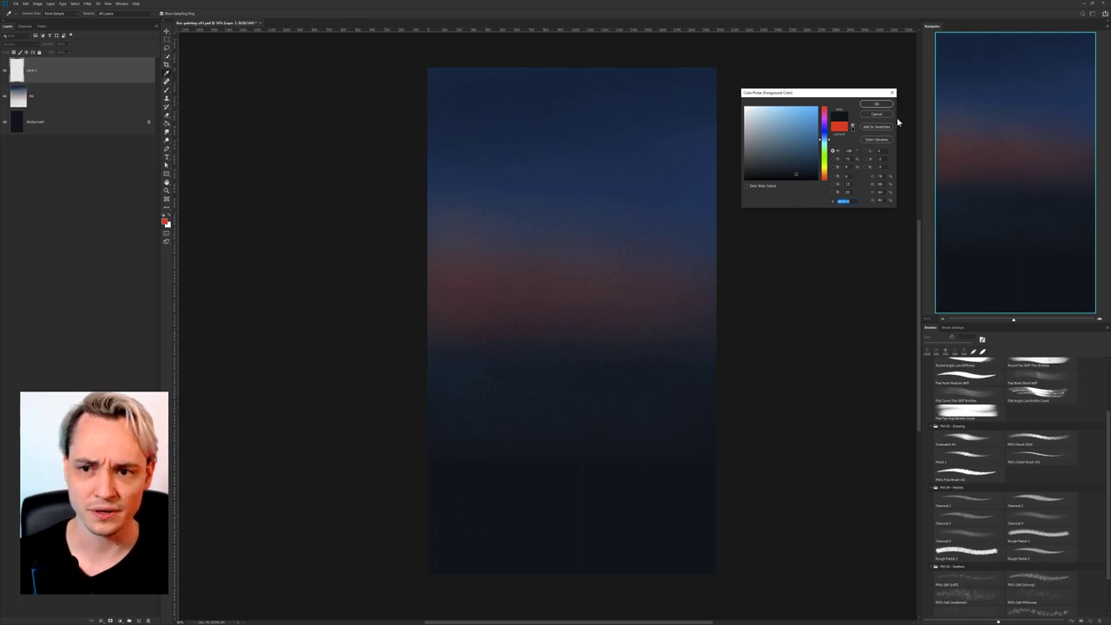
left_click(876, 104)
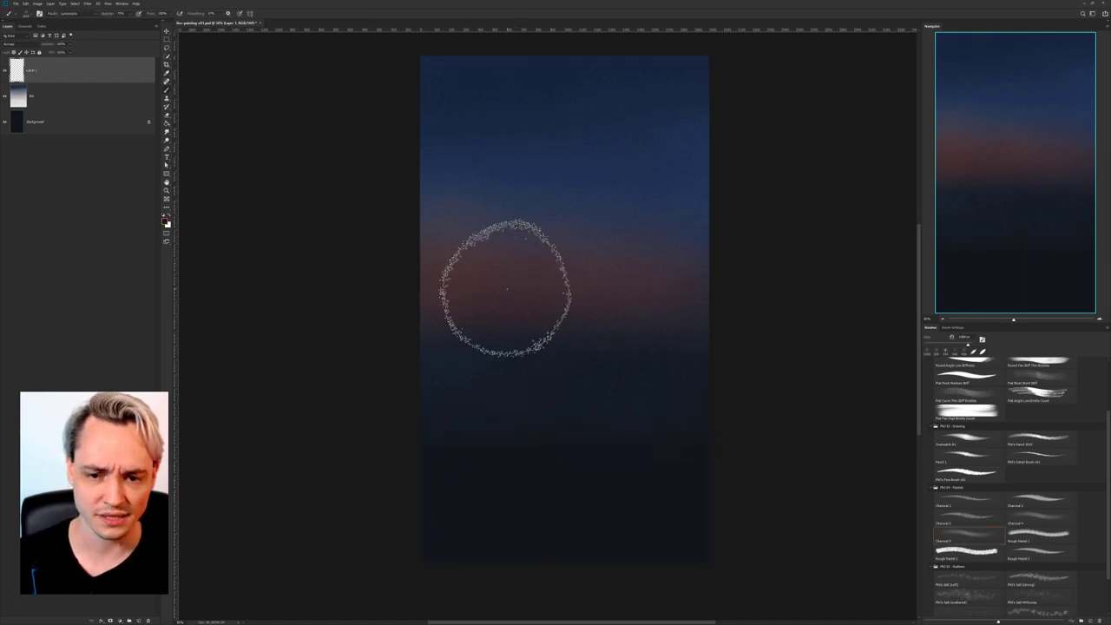
Try a broad dark stroke across the middle of the sky with the very large charcoal brush and undo it.
key("ctrl+plus")
key("ctrl+plus")
left_click_drag(591, 261, 568, 426)
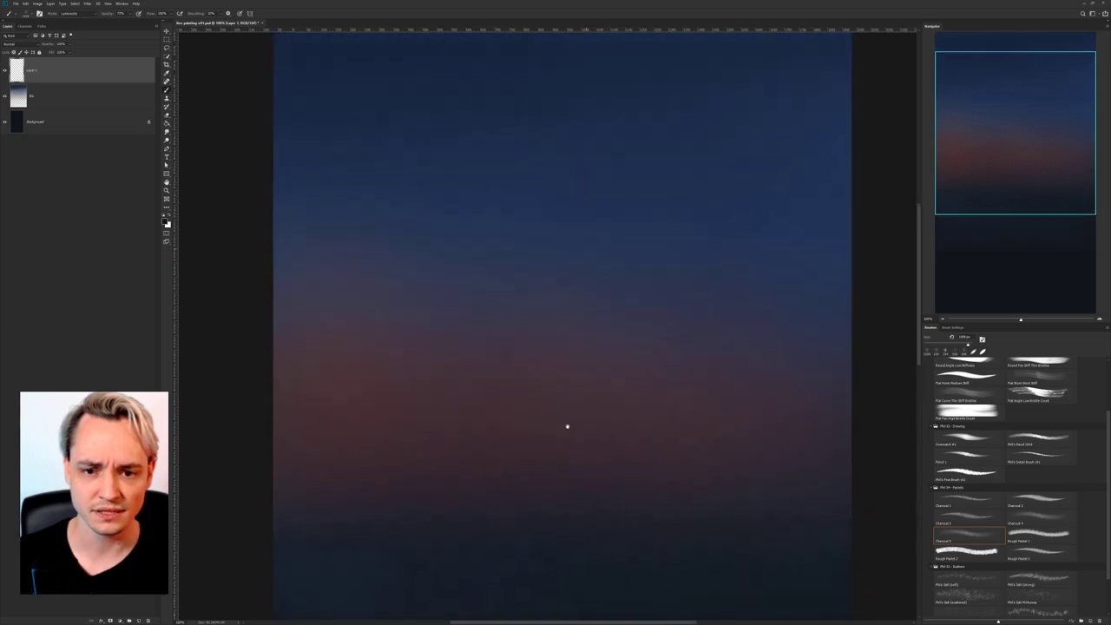
key("ctrl+minus")
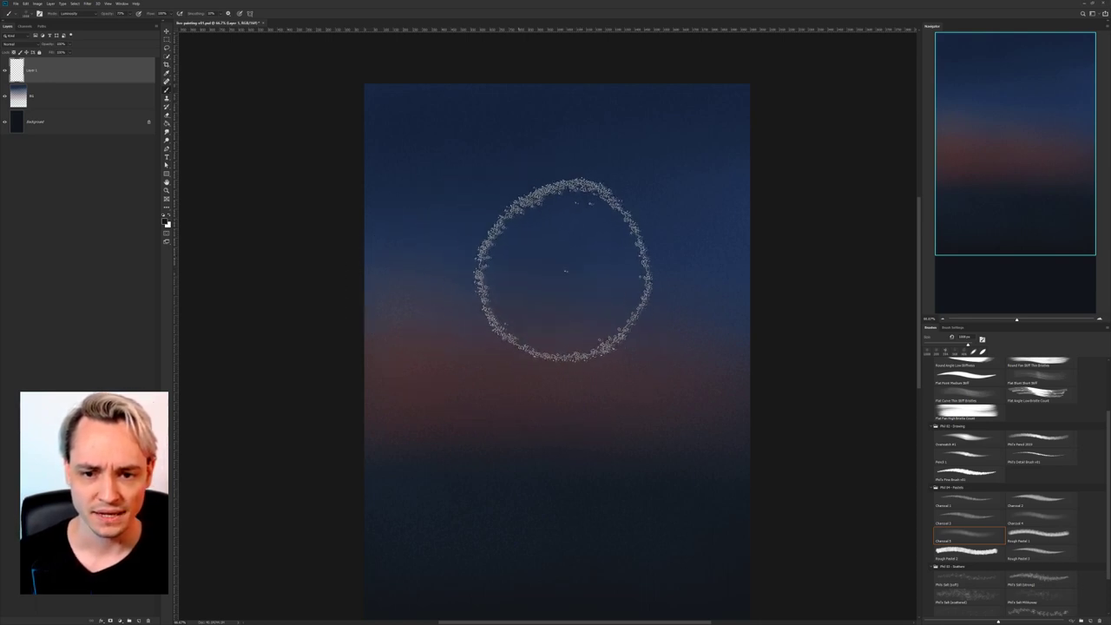
mouse_move(564, 270)
left_mouse_down()
mouse_move(620, 287)
mouse_move(585, 292)
mouse_move(607, 279)
mouse_move(737, 318)
mouse_move(588, 298)
mouse_move(572, 240)
mouse_move(534, 217)
mouse_move(862, 293)
left_mouse_up()
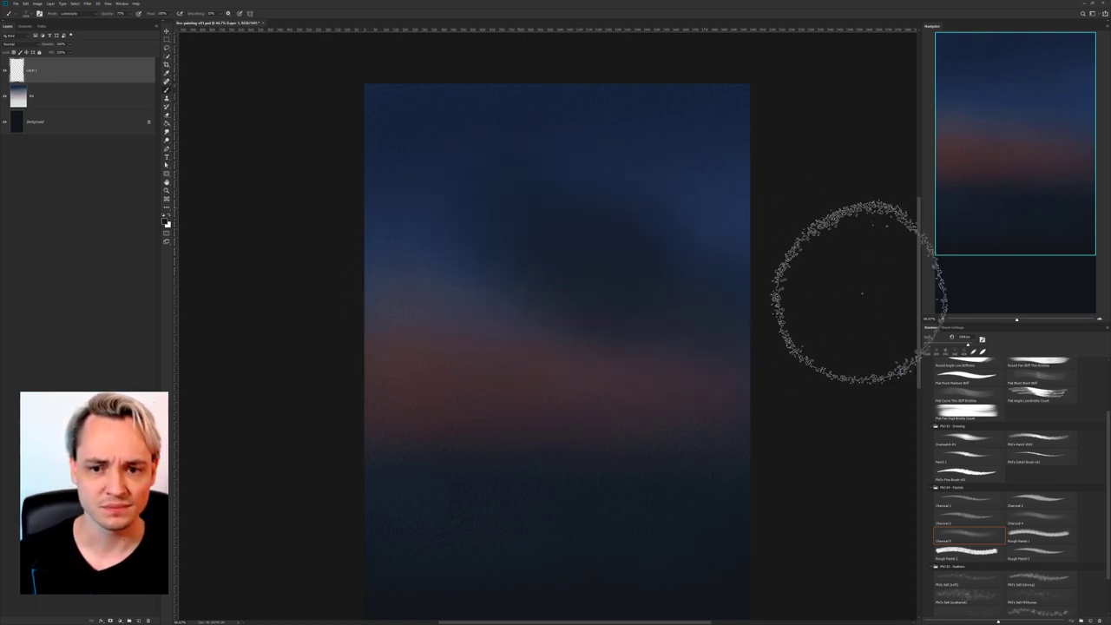
key("ctrl+z")
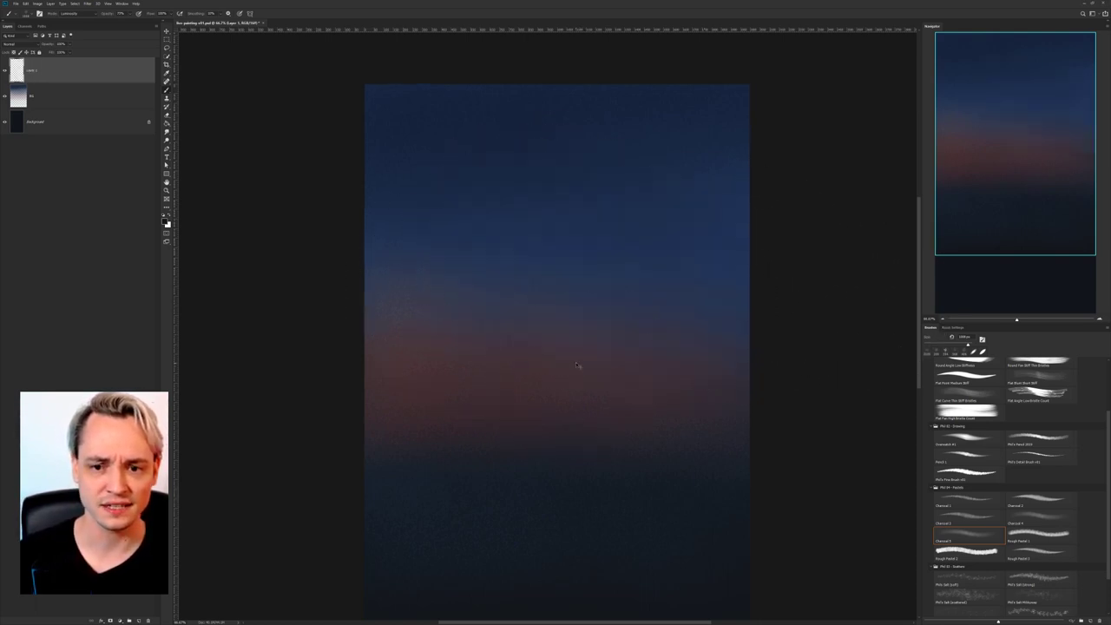
Try dark strokes over the sky with a smaller charcoal brush, the fine drawing brush and Rough Pastel 1, undoing each one.
key("ctrl+minus")
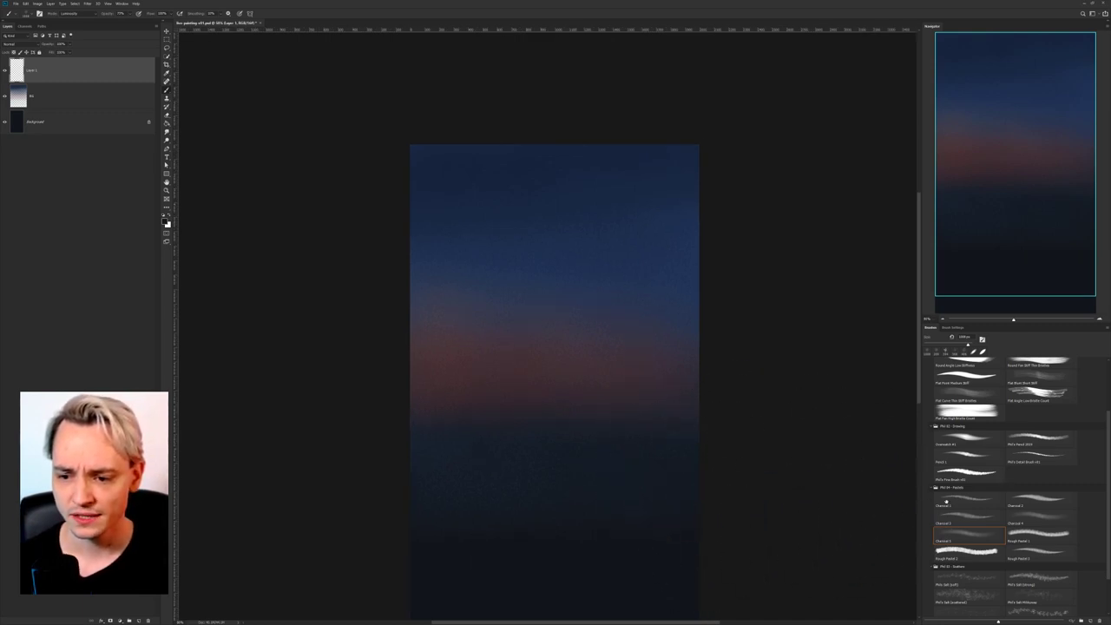
left_click(957, 519)
mouse_move(518, 231)
left_mouse_down()
mouse_move(523, 380)
mouse_move(523, 315)
left_mouse_up()
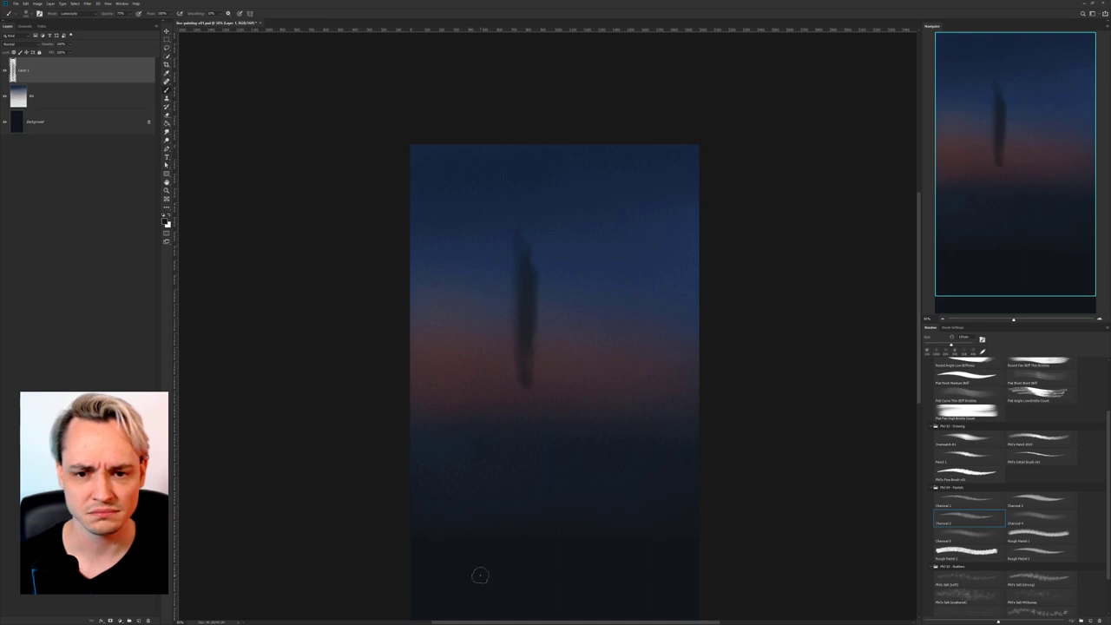
key("ctrl+z")
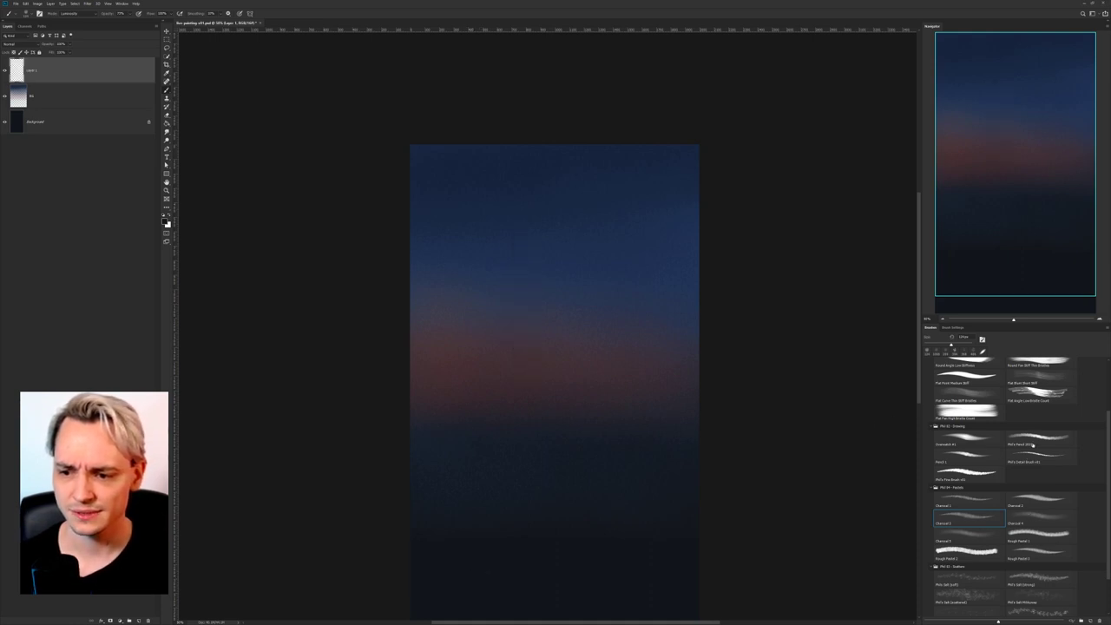
left_click(972, 473)
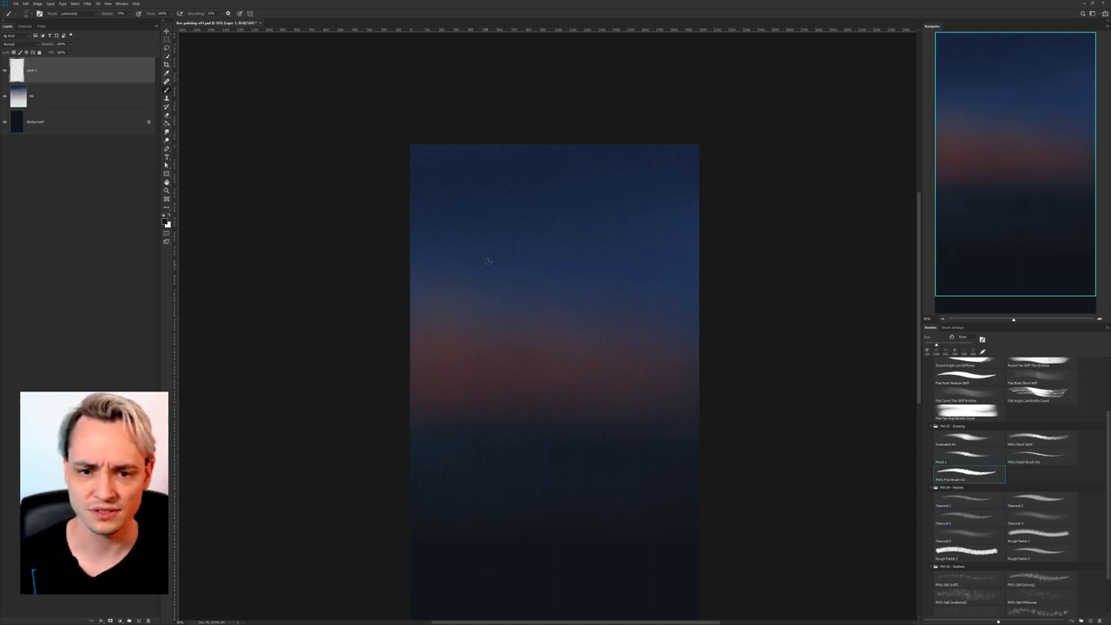
mouse_move(497, 250)
left_mouse_down()
mouse_move(495, 337)
mouse_move(515, 333)
mouse_move(528, 372)
left_mouse_up()
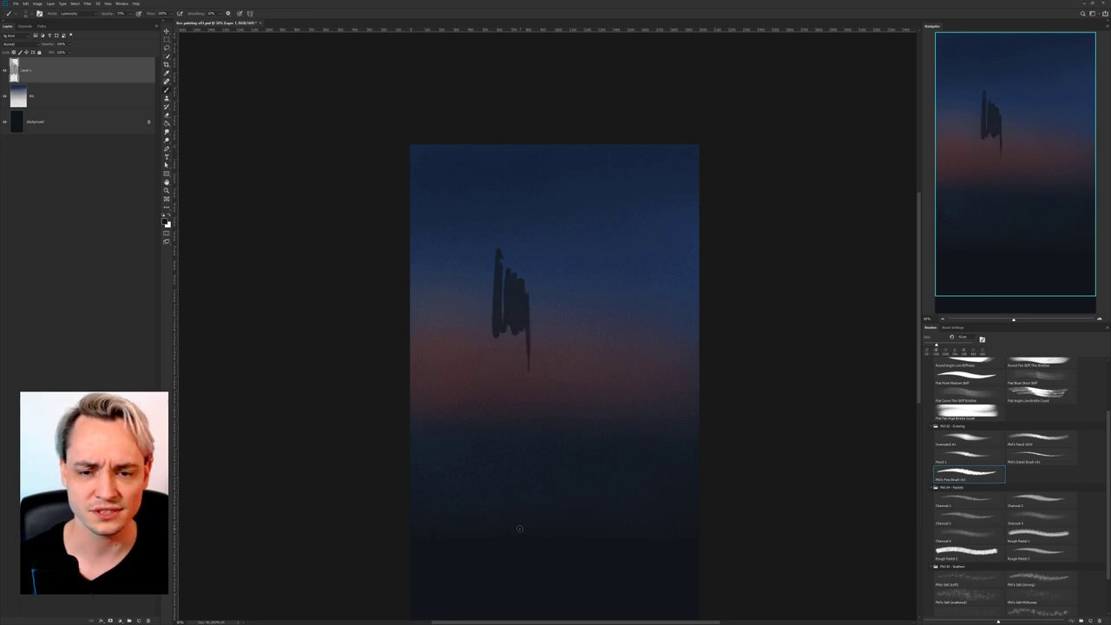
key("ctrl+z")
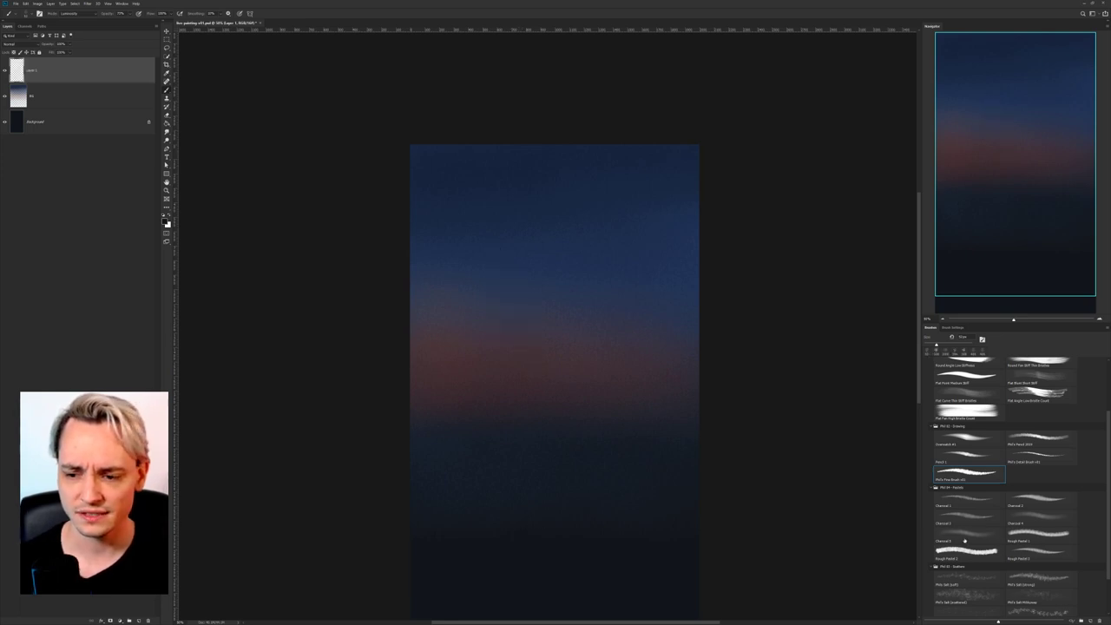
left_click(1039, 536)
mouse_move(534, 277)
left_mouse_down()
mouse_move(529, 330)
mouse_move(561, 345)
mouse_move(531, 387)
mouse_move(546, 337)
left_mouse_up()
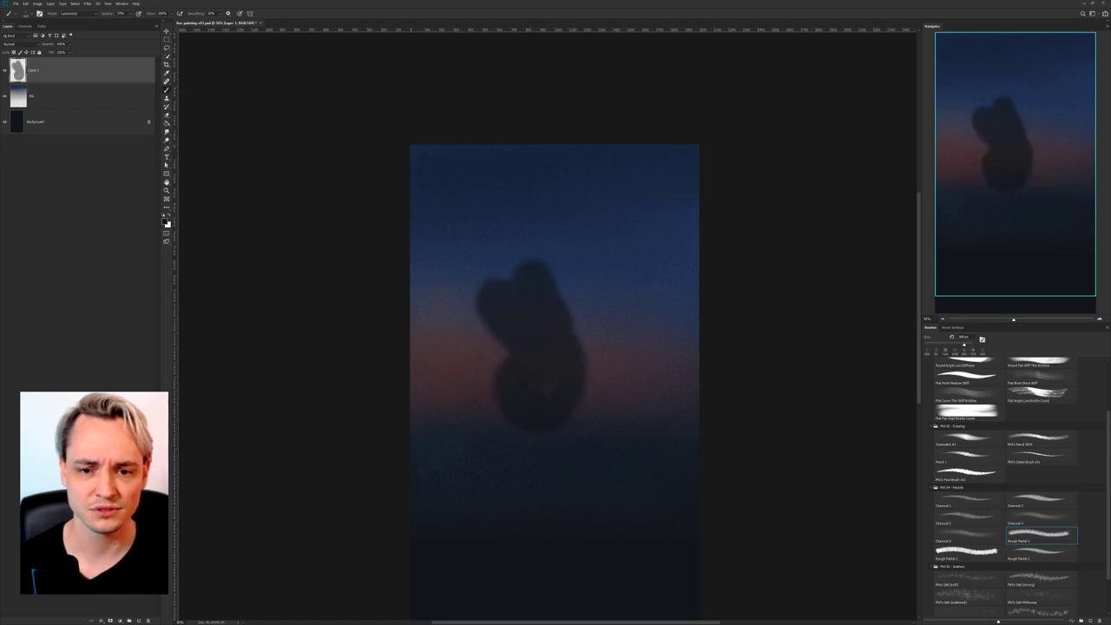
key("ctrl+z")
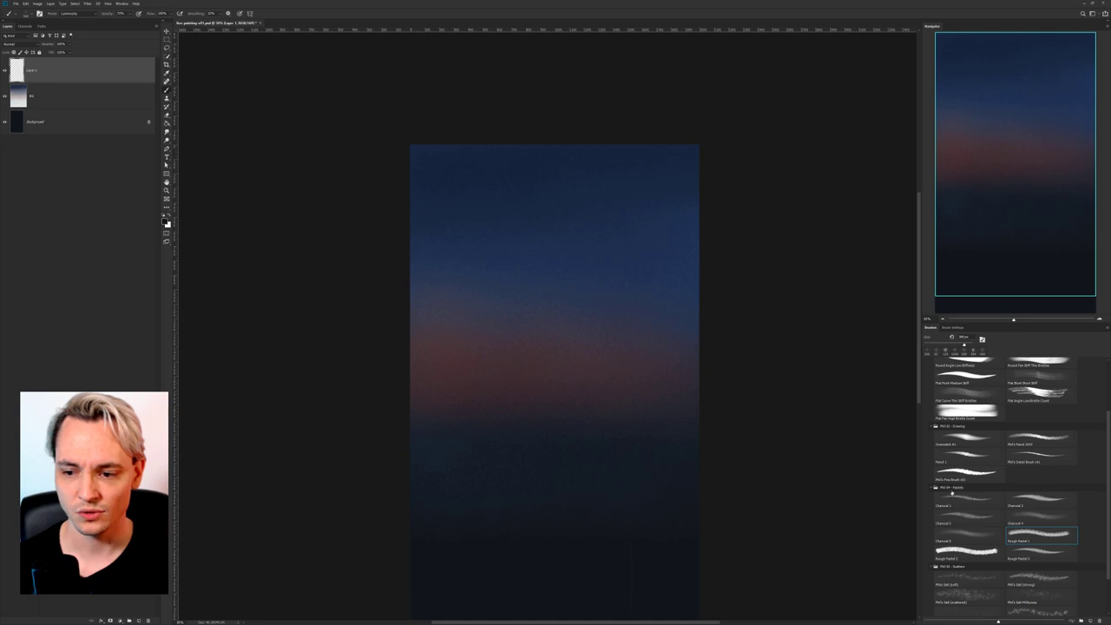
Select the fine drawing brush again, test a short dark stroke in the sky and undo it.
left_click(958, 480)
mouse_move(487, 301)
left_mouse_down()
mouse_move(518, 295)
mouse_move(521, 317)
mouse_move(519, 281)
left_mouse_up()
key("ctrl+z")
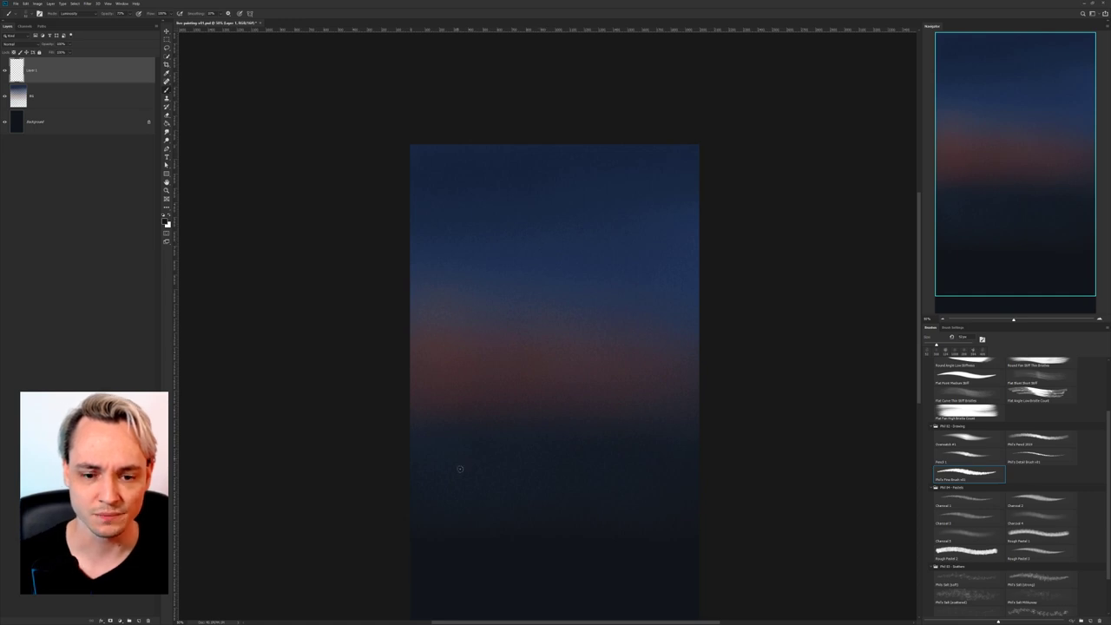
Darken the Background layer to near black with Curves by pulling the middle of the RGB curve down, and reselect Layer 1.
scroll(536, 336, "down", 3)
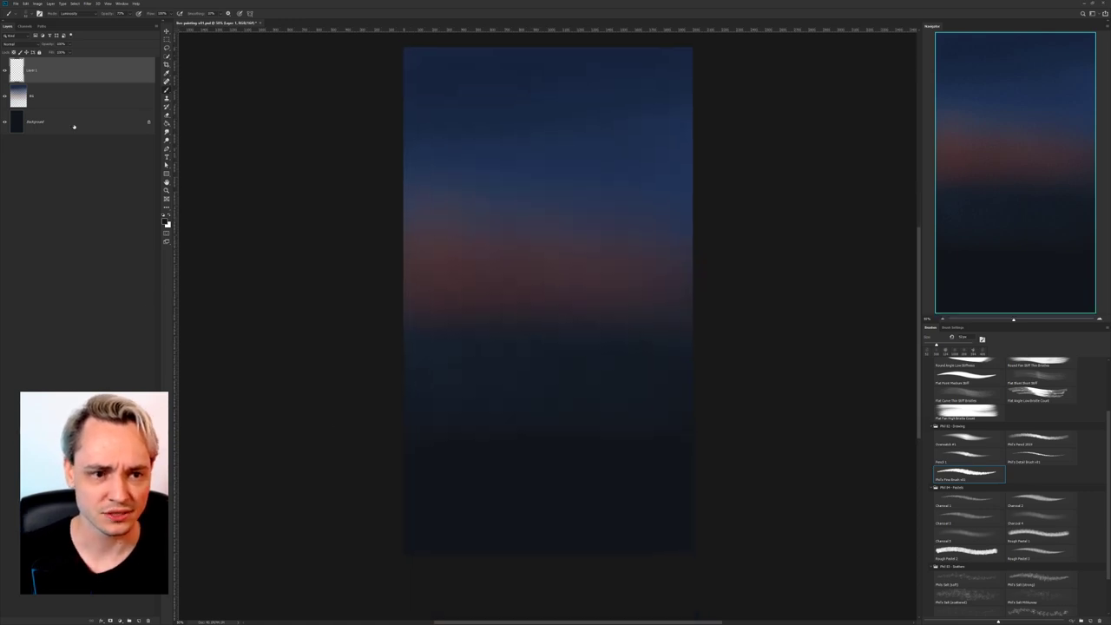
left_click(73, 127)
left_click(5, 122)
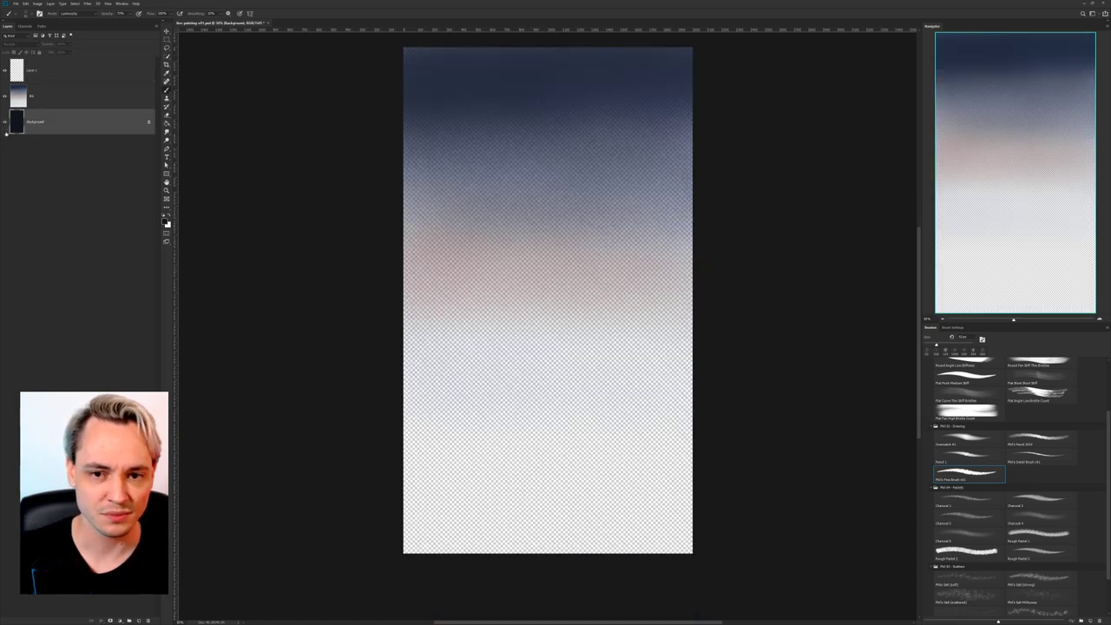
left_click(5, 123)
key("ctrl+m")
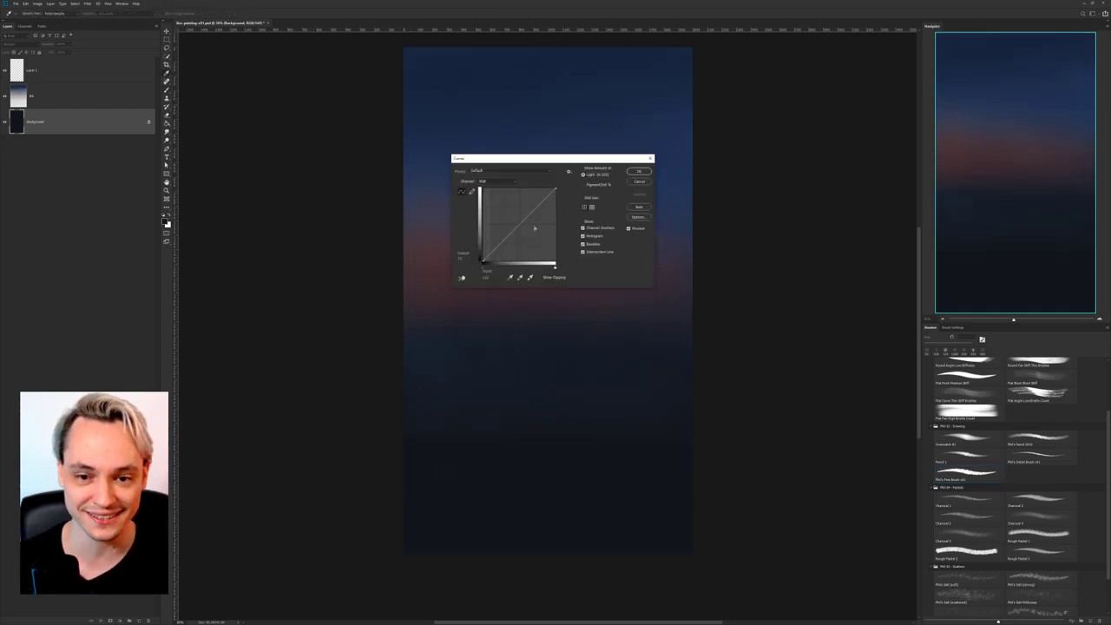
left_click_drag(535, 228, 531, 234)
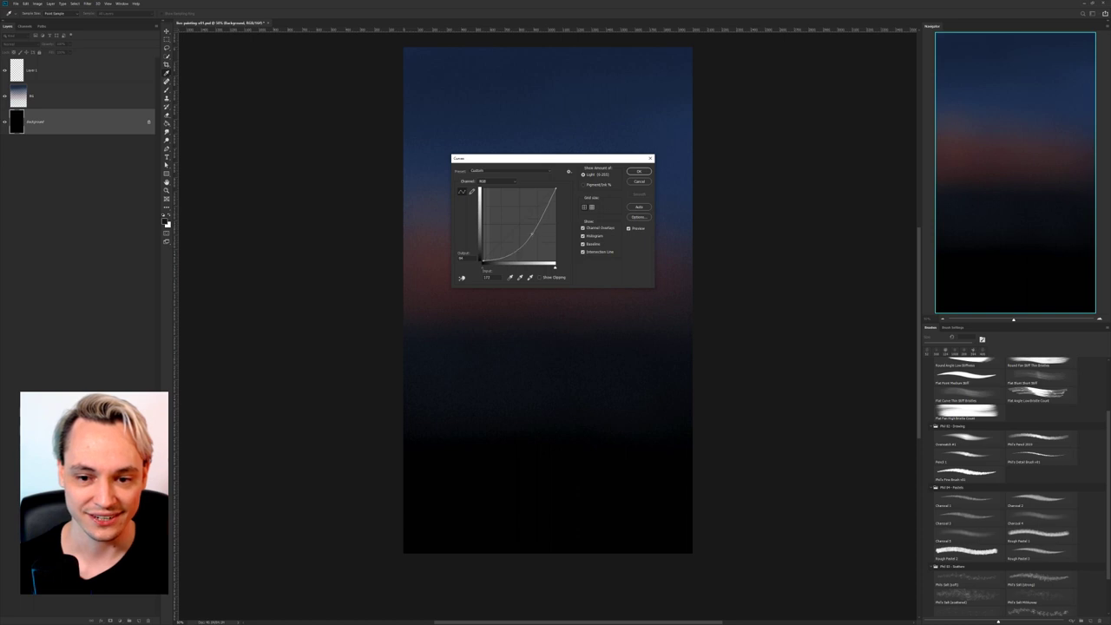
left_click_drag(544, 159, 259, 102)
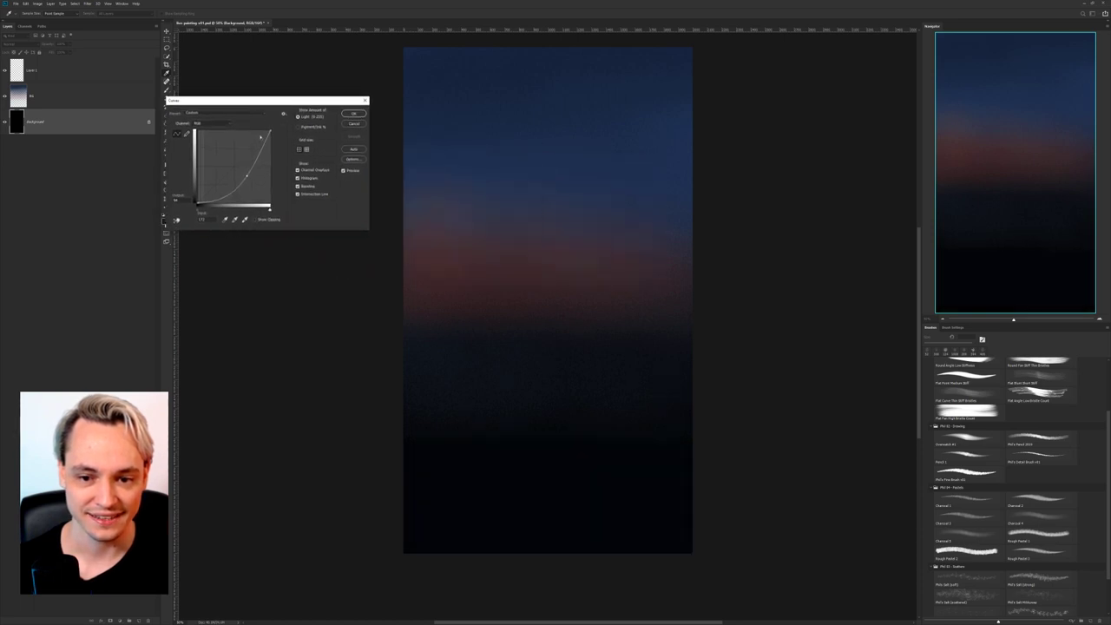
left_click_drag(246, 176, 244, 171)
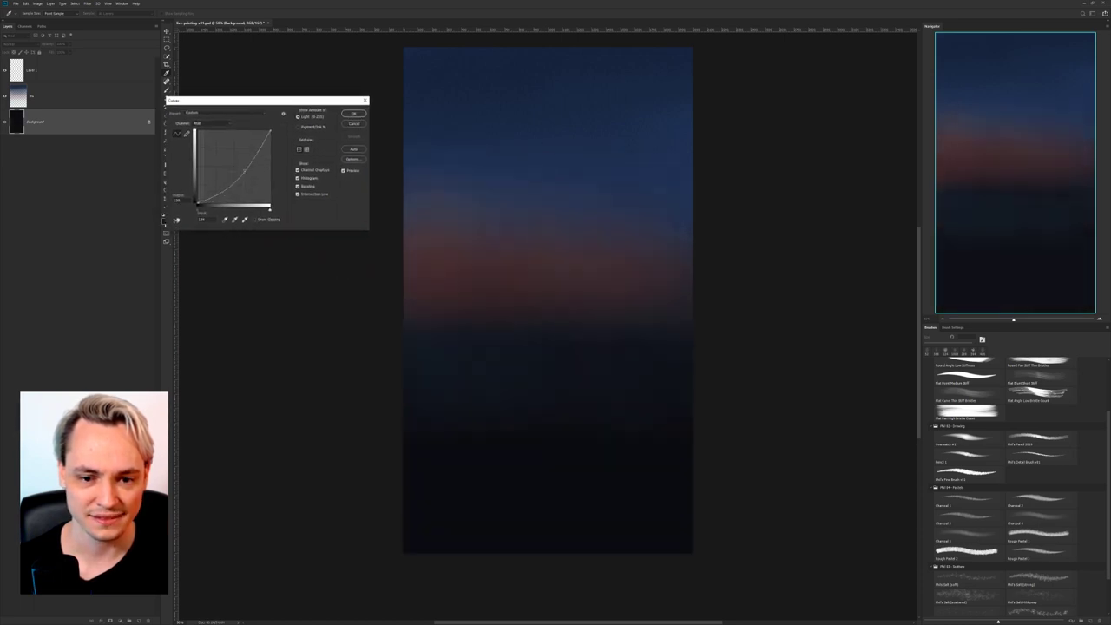
left_click(353, 114)
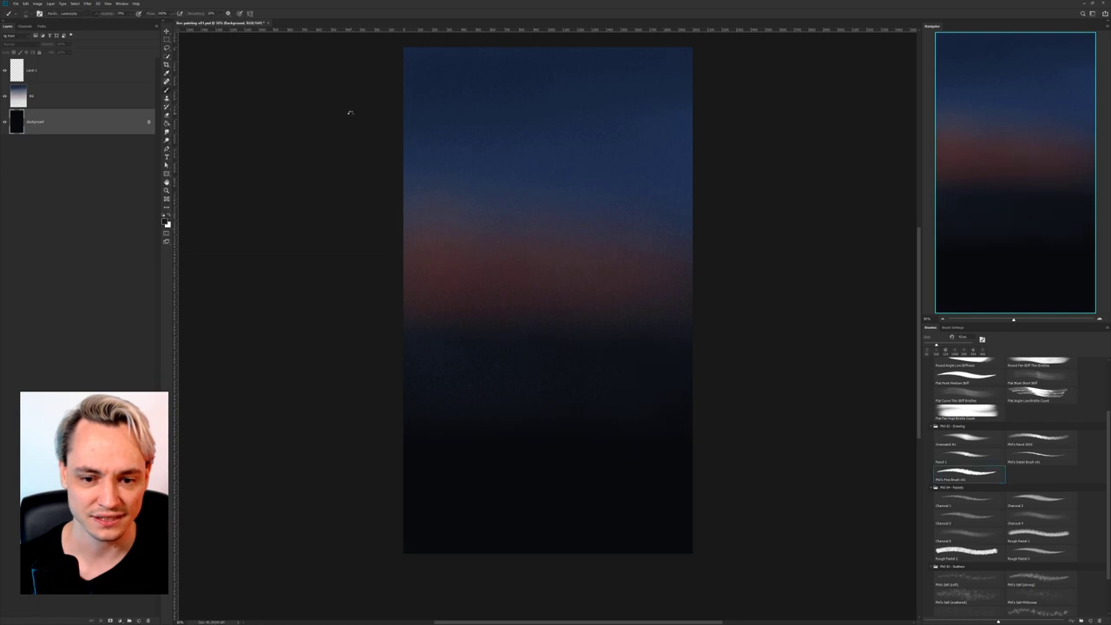
left_click_drag(544, 506, 546, 518)
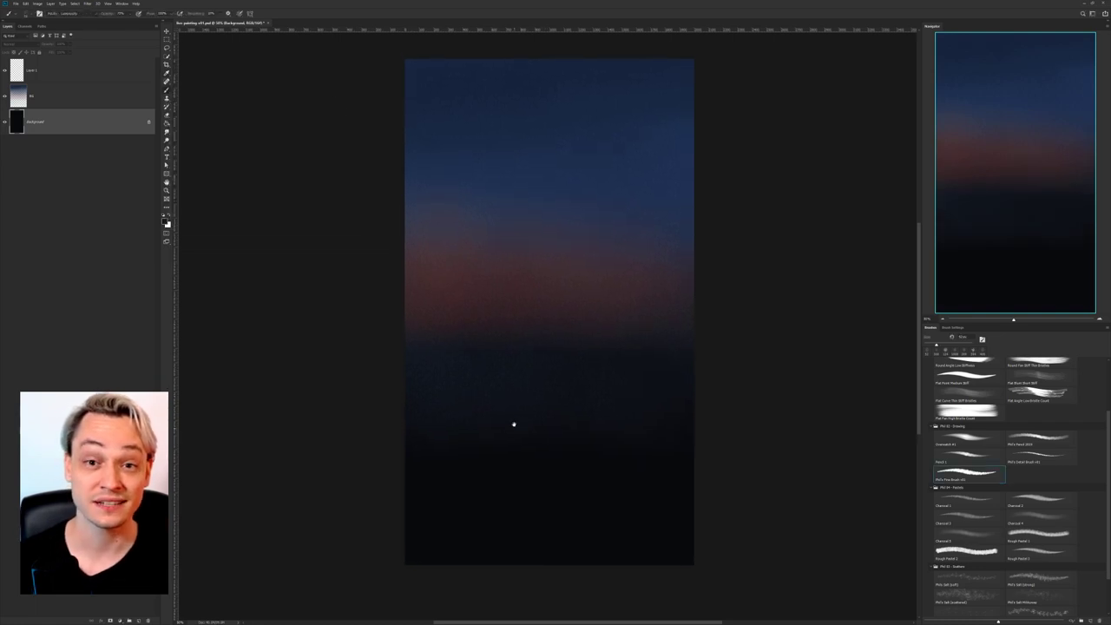
scroll(534, 422, "down", 3)
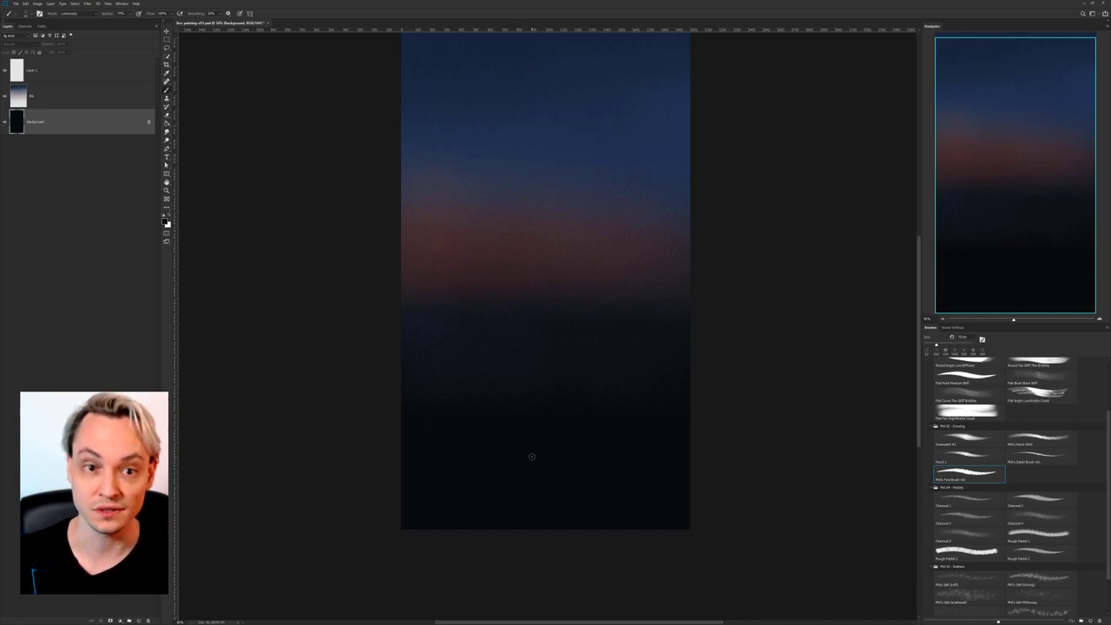
left_click(52, 73)
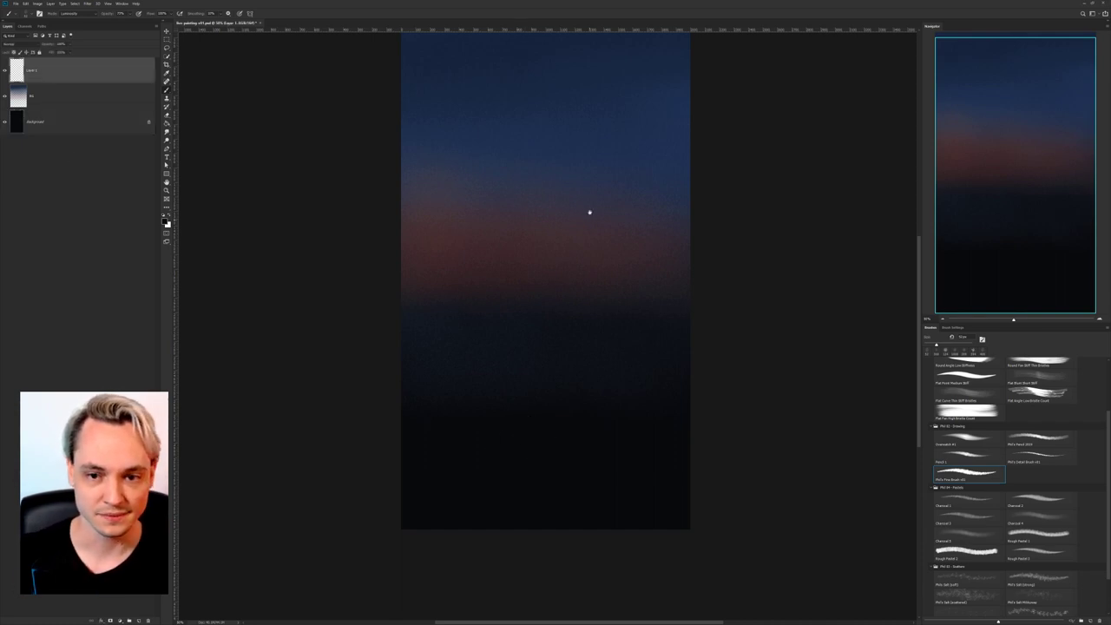
Try white horizontal strokes along the horizon on Layer 1 with the fine drawing brush, undoing each one.
scroll(587, 239, "up", 4)
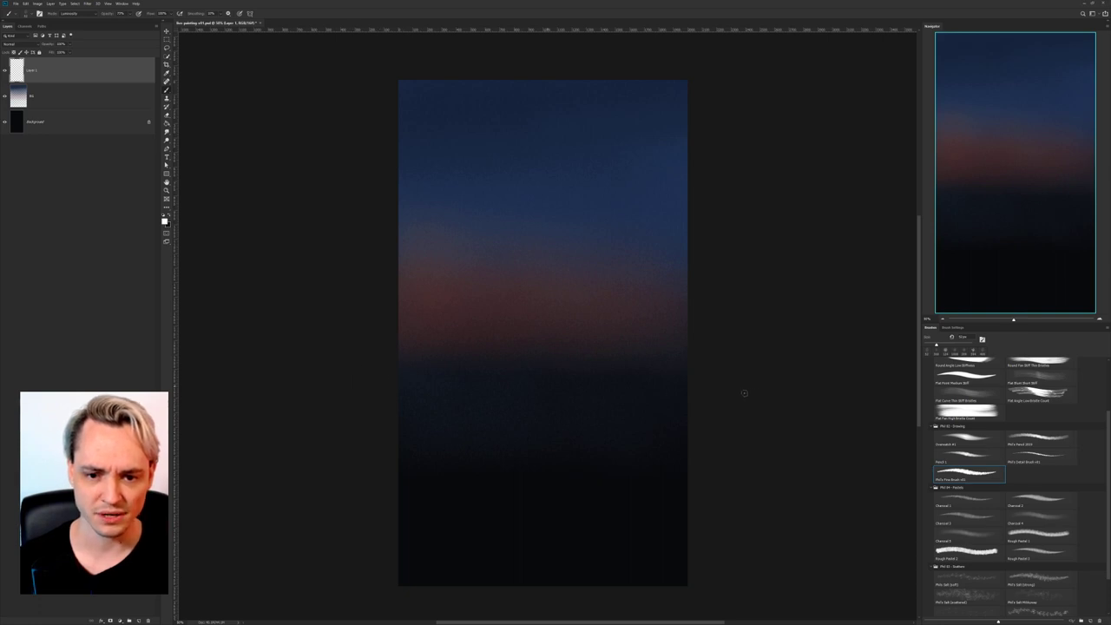
left_click_drag(383, 359, 791, 359)
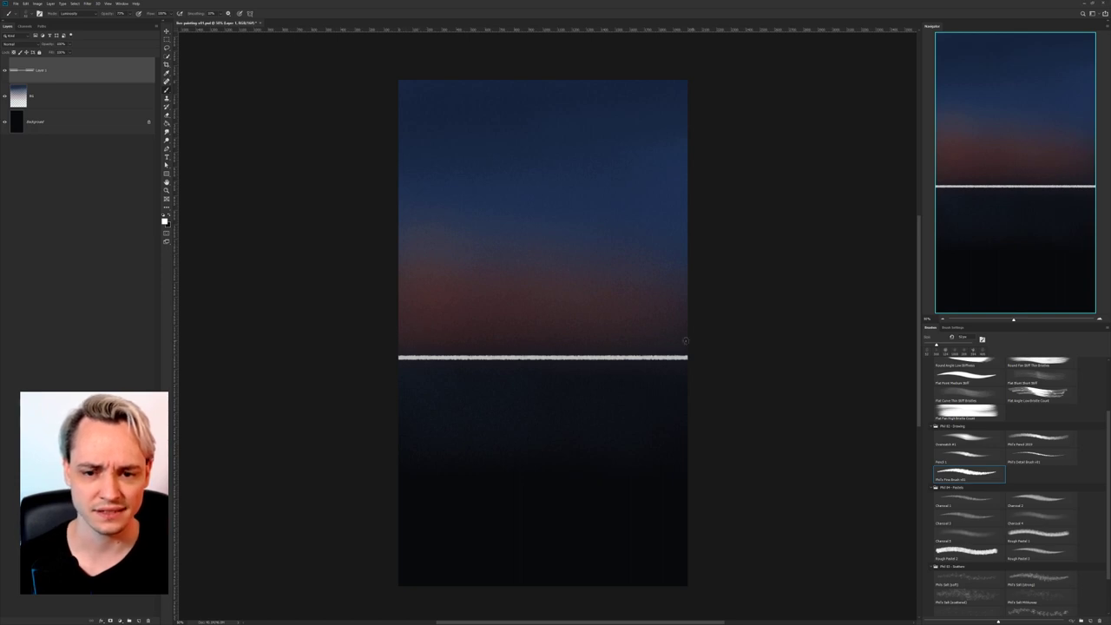
key("ctrl+z")
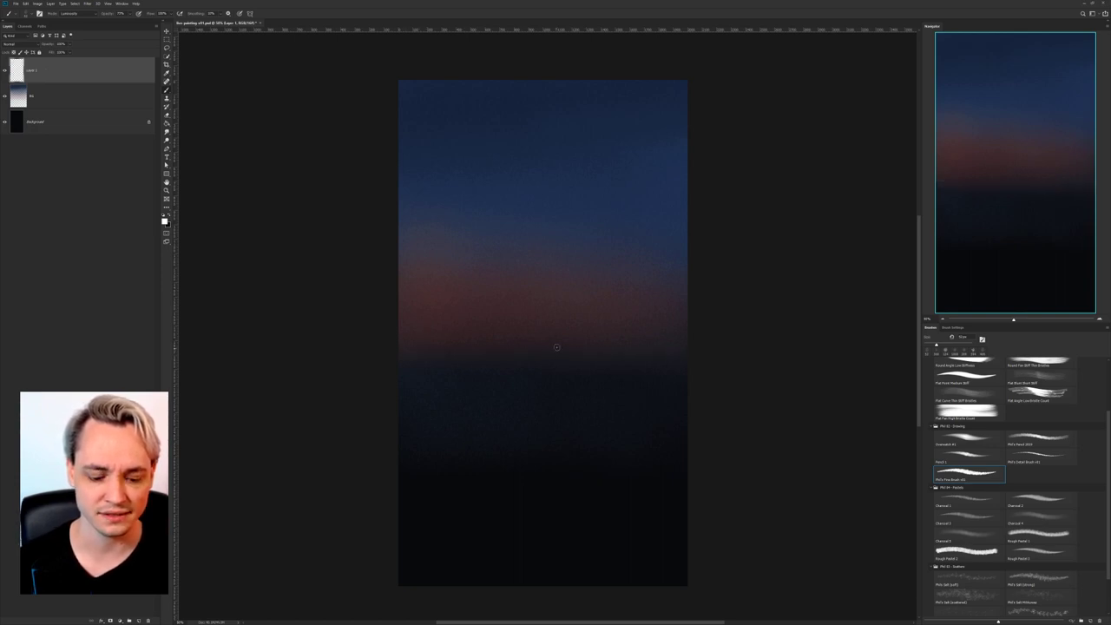
left_click_drag(685, 335, 566, 336)
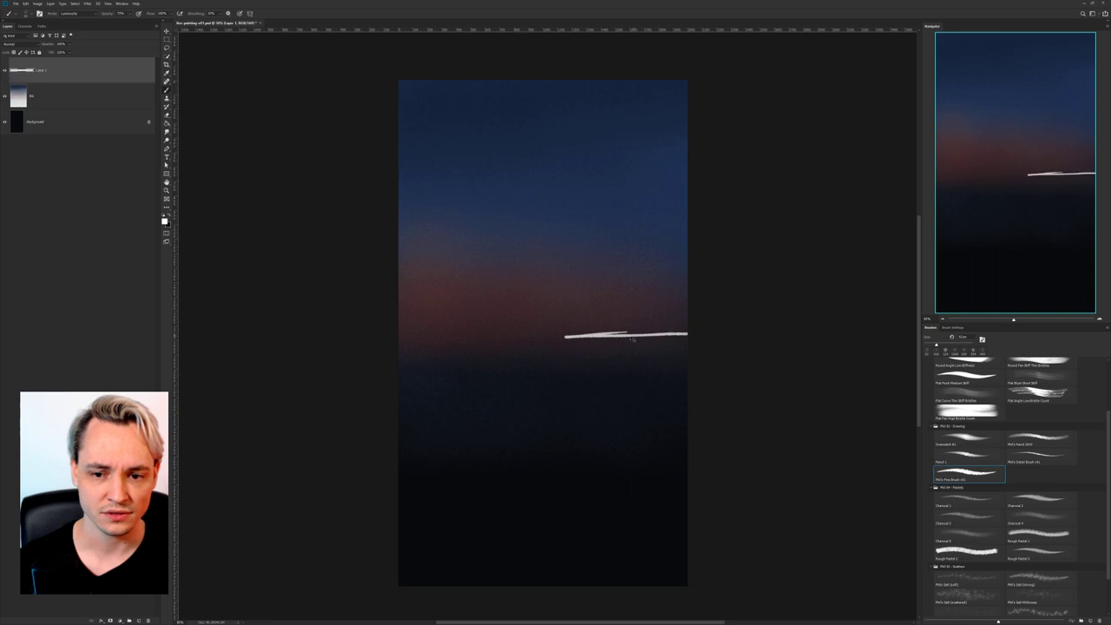
key("ctrl+z")
Switch to the dark colour and sketch a zigzag cloud shape from the right of the horizon up to the right canvas edge, enlarging the brush.
key("x")
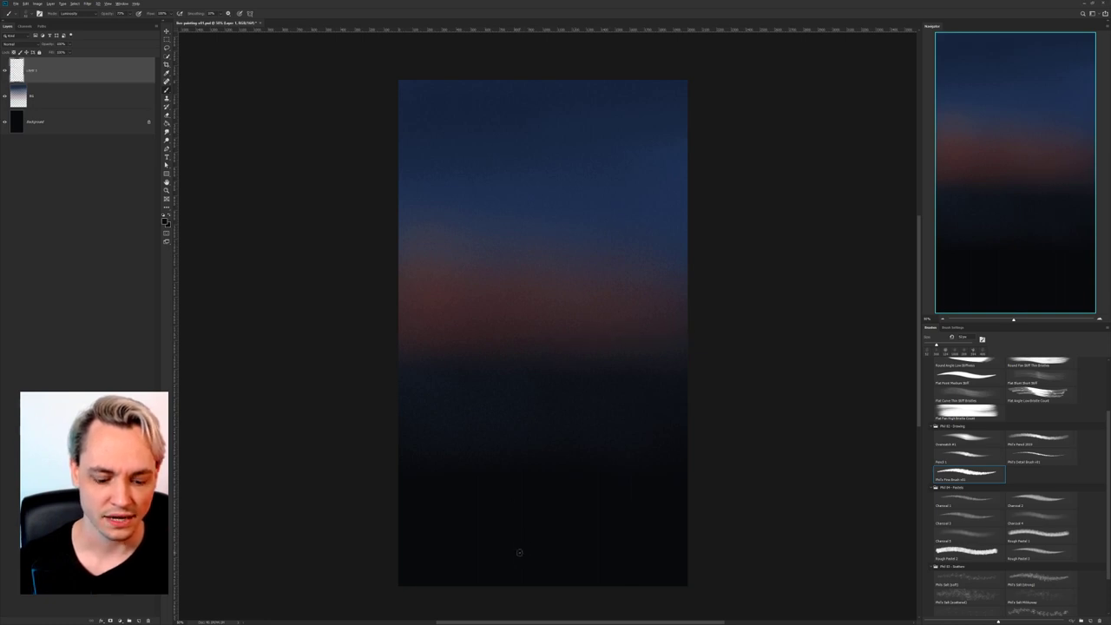
left_click_drag(702, 334, 554, 342)
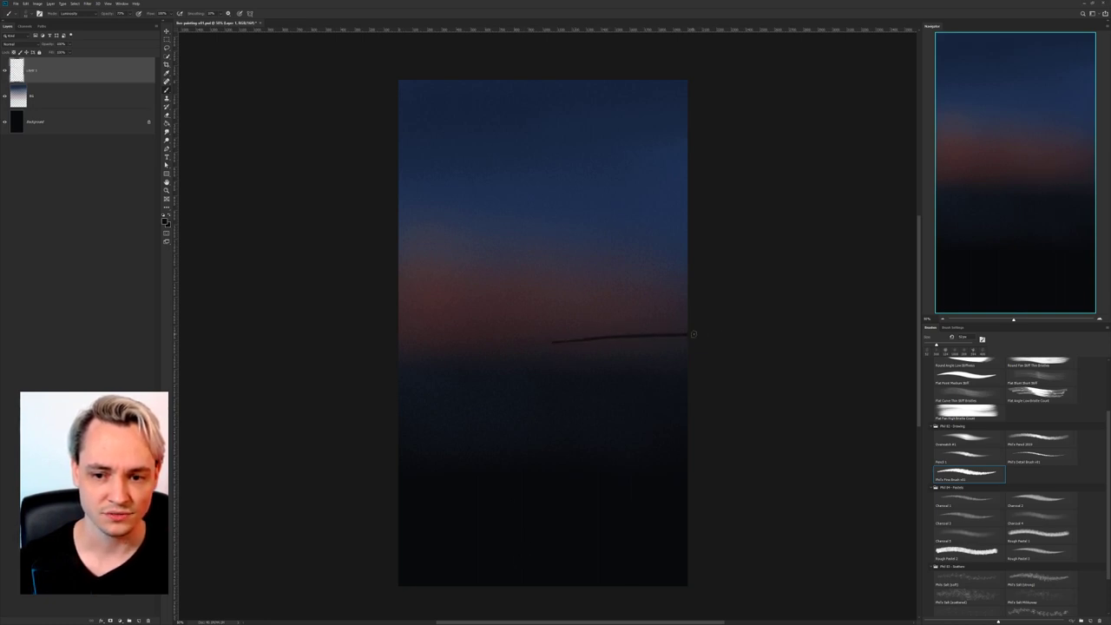
right_click(594, 321)
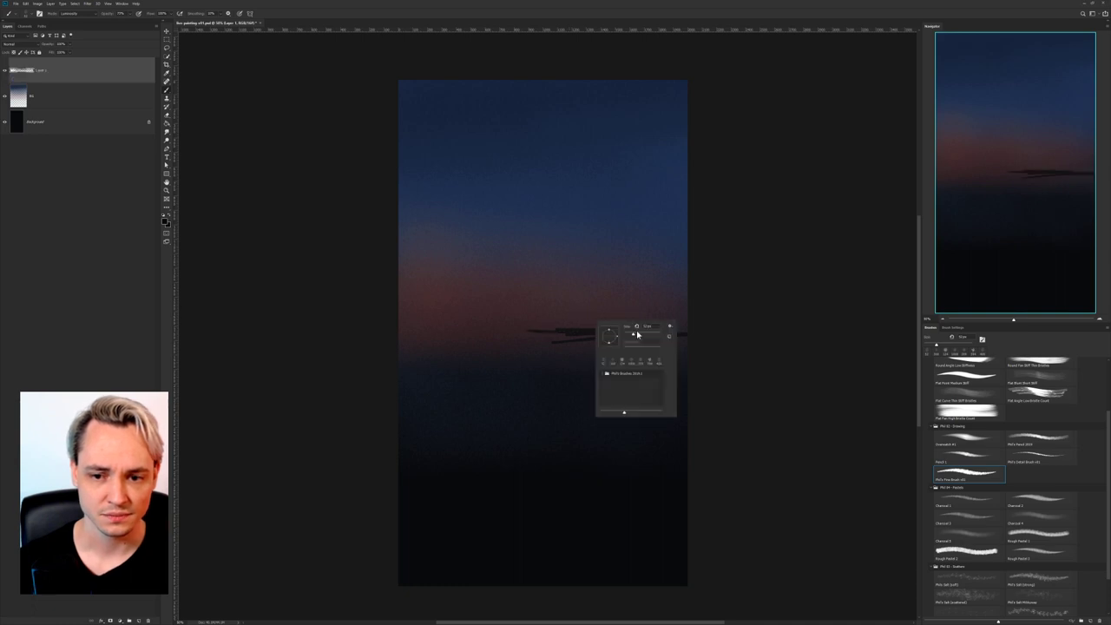
key("Return")
mouse_move(543, 326)
left_mouse_down()
mouse_move(573, 325)
mouse_move(529, 322)
mouse_move(630, 324)
mouse_move(518, 318)
mouse_move(608, 308)
mouse_move(549, 301)
mouse_move(616, 279)
mouse_move(431, 282)
mouse_move(539, 272)
mouse_move(492, 267)
mouse_move(507, 247)
mouse_move(437, 249)
mouse_move(436, 239)
mouse_move(368, 227)
mouse_move(406, 212)
mouse_move(571, 201)
mouse_move(561, 187)
mouse_move(591, 172)
mouse_move(712, 167)
left_mouse_up()
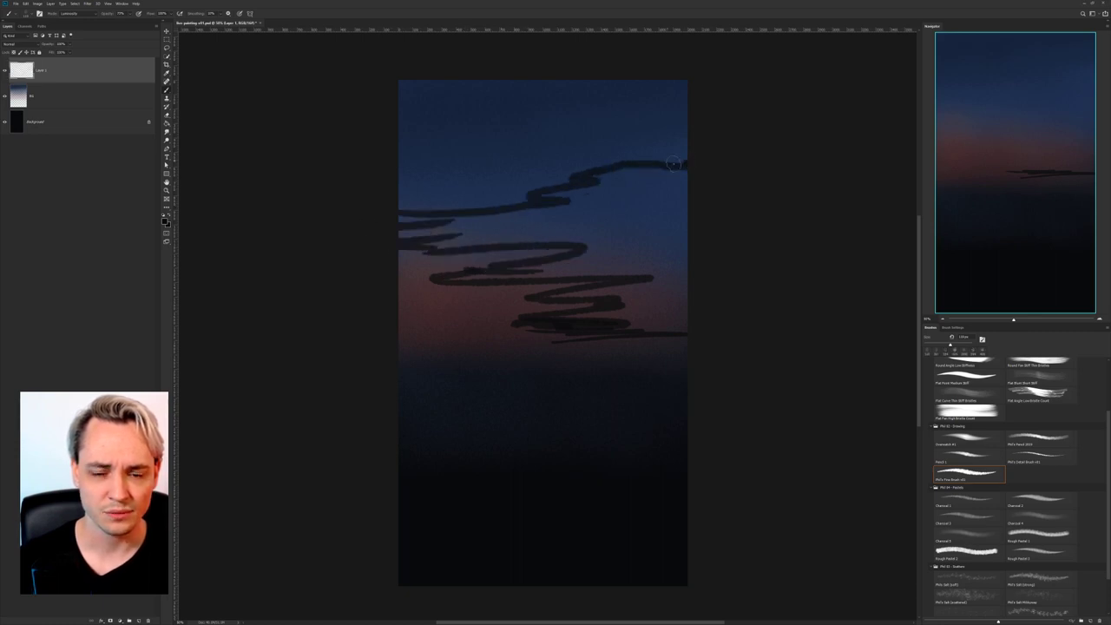
Try a very large brush with one dark dab at the left end of the cloud sketch.
right_click(650, 228)
left_click(631, 265)
left_click(420, 242)
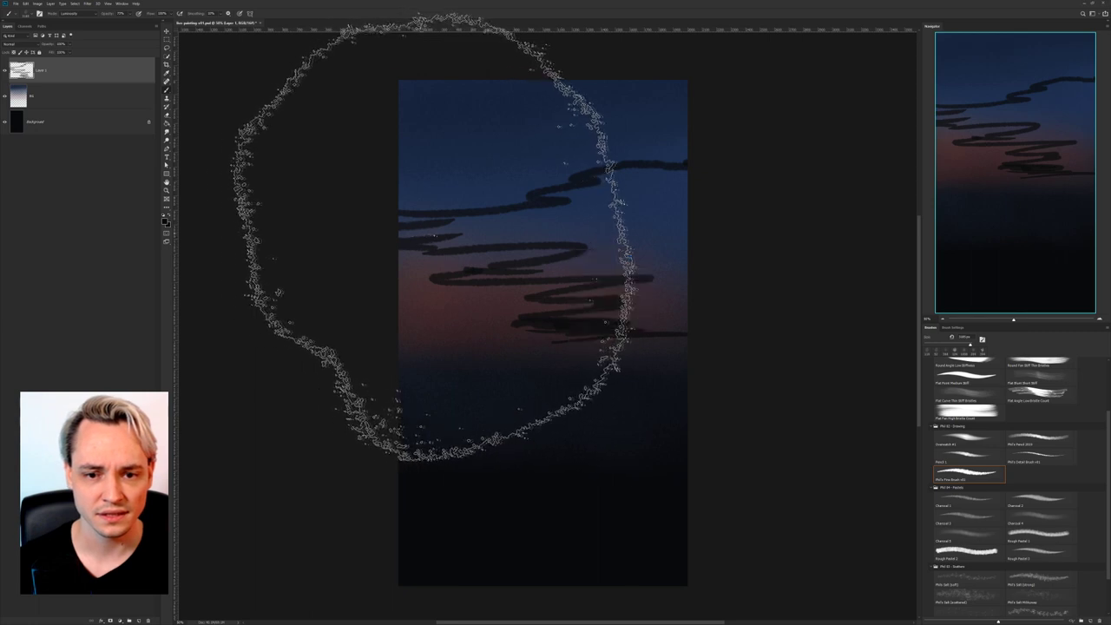
Reduce the brush size and fill the upper cloud band with dark strokes across the whole canvas width.
right_click(577, 248)
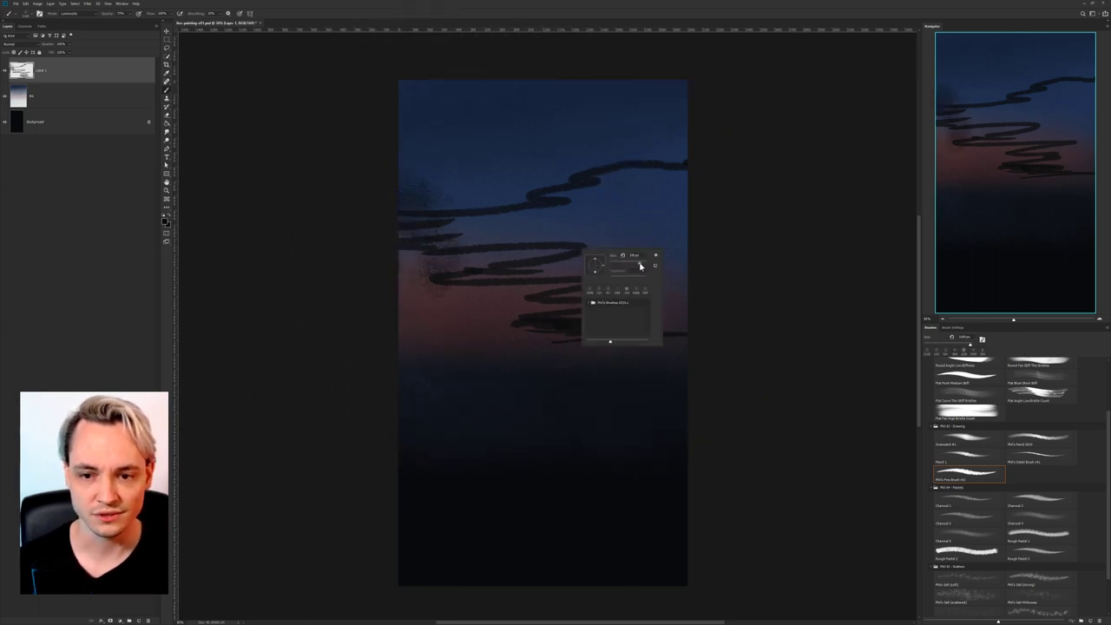
mouse_move(647, 213)
left_mouse_down()
mouse_move(597, 180)
mouse_move(638, 175)
mouse_move(617, 183)
mouse_move(683, 190)
mouse_move(430, 232)
mouse_move(504, 228)
mouse_move(454, 219)
mouse_move(582, 191)
left_mouse_up()
mouse_move(670, 197)
left_mouse_down()
mouse_move(637, 186)
mouse_move(683, 175)
left_mouse_up()
mouse_move(448, 240)
left_mouse_down()
mouse_move(417, 226)
mouse_move(478, 237)
mouse_move(566, 221)
mouse_move(457, 218)
mouse_move(427, 228)
mouse_move(591, 230)
mouse_move(695, 199)
left_mouse_up()
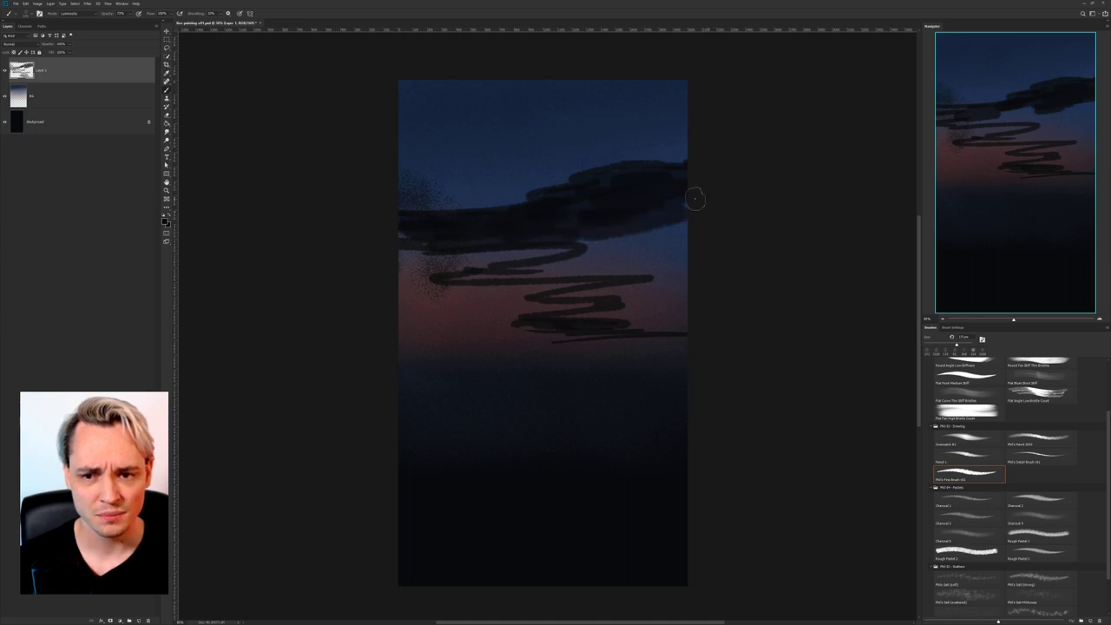
Fill the right side of the cloud mass down to the horizon and add a low dark bank at the horizon's left end.
right_click(594, 255)
mouse_move(574, 259)
left_mouse_down()
mouse_move(517, 269)
mouse_move(605, 234)
mouse_move(722, 223)
mouse_move(642, 248)
mouse_move(618, 269)
mouse_move(638, 271)
mouse_move(706, 236)
mouse_move(661, 293)
mouse_move(577, 299)
left_mouse_up()
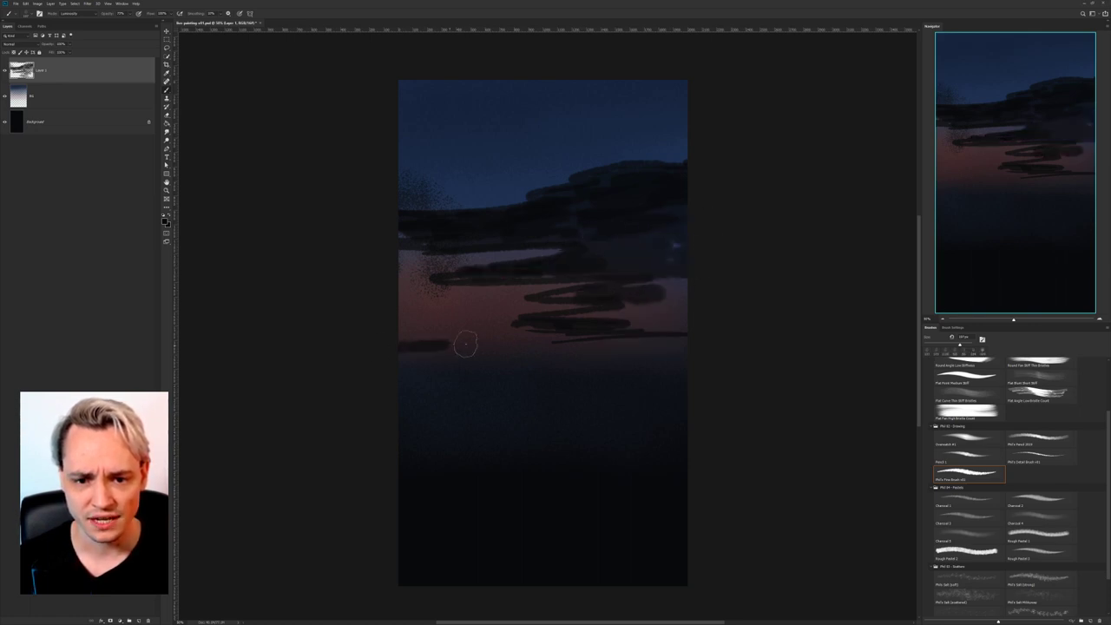
left_click_drag(495, 344, 379, 328)
mouse_move(576, 293)
left_mouse_down()
mouse_move(659, 296)
mouse_move(616, 289)
mouse_move(655, 276)
mouse_move(670, 248)
mouse_move(632, 241)
mouse_move(677, 259)
mouse_move(525, 264)
mouse_move(671, 254)
mouse_move(659, 296)
mouse_move(558, 307)
mouse_move(572, 287)
mouse_move(666, 280)
mouse_move(680, 294)
mouse_move(614, 314)
mouse_move(720, 326)
mouse_move(632, 313)
mouse_move(626, 286)
mouse_move(692, 259)
mouse_move(685, 212)
left_mouse_up()
mouse_move(615, 338)
left_mouse_down()
mouse_move(553, 343)
mouse_move(632, 334)
left_mouse_up()
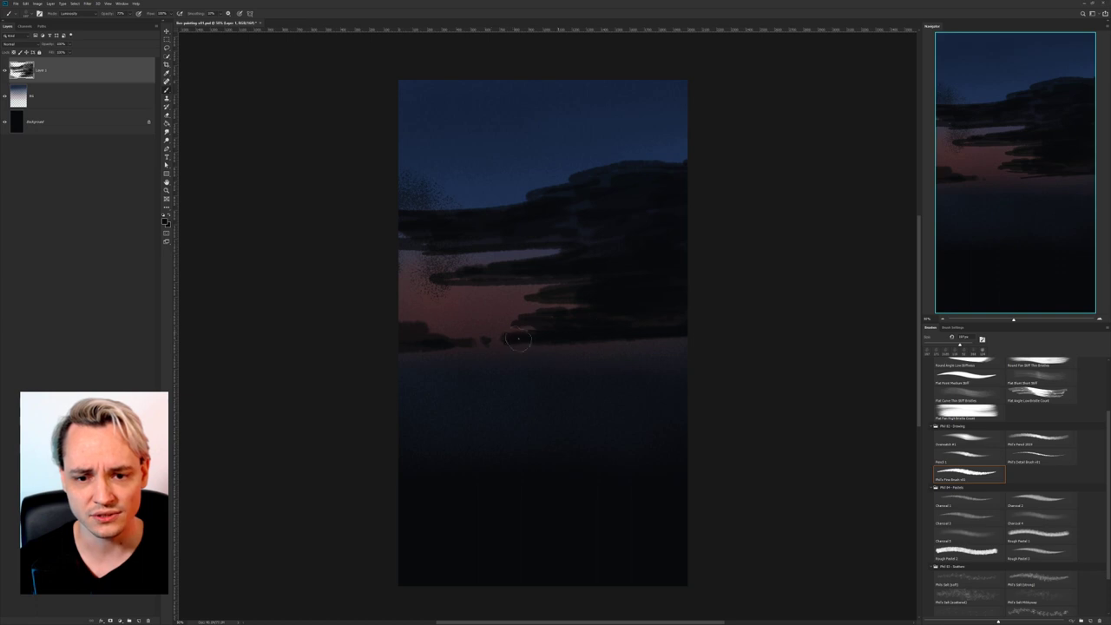
Join the low dark banks along the horizon and build up the cloud's edges beside the red gap and at the upper right.
left_click_drag(519, 339, 480, 337)
mouse_move(481, 338)
left_mouse_down()
mouse_move(527, 336)
mouse_move(490, 337)
mouse_move(535, 323)
mouse_move(521, 320)
left_mouse_up()
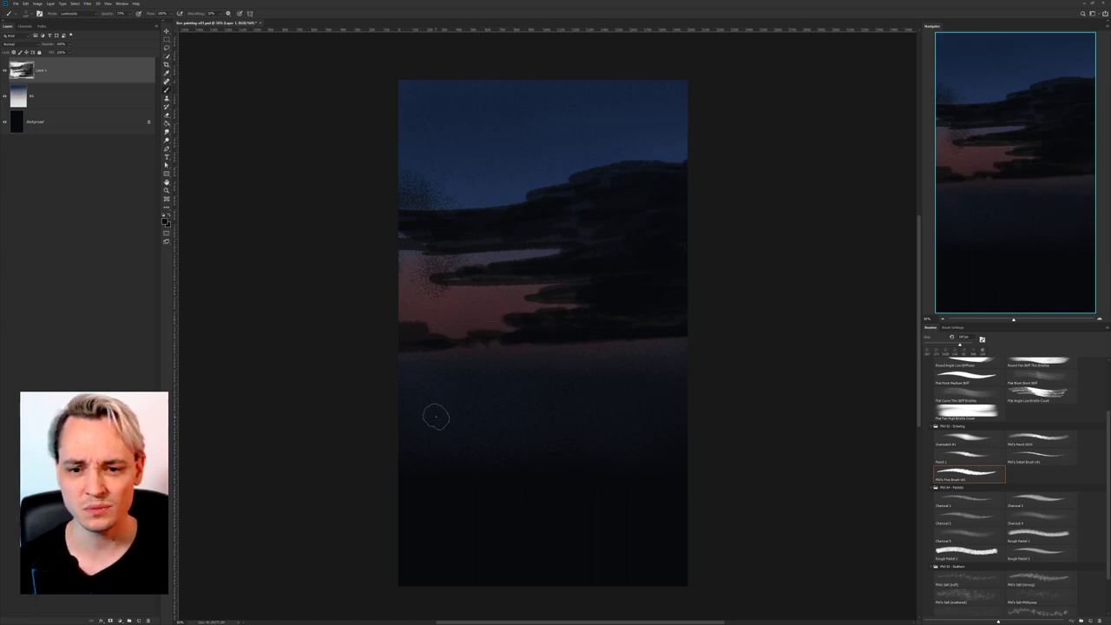
left_click_drag(564, 343, 682, 335)
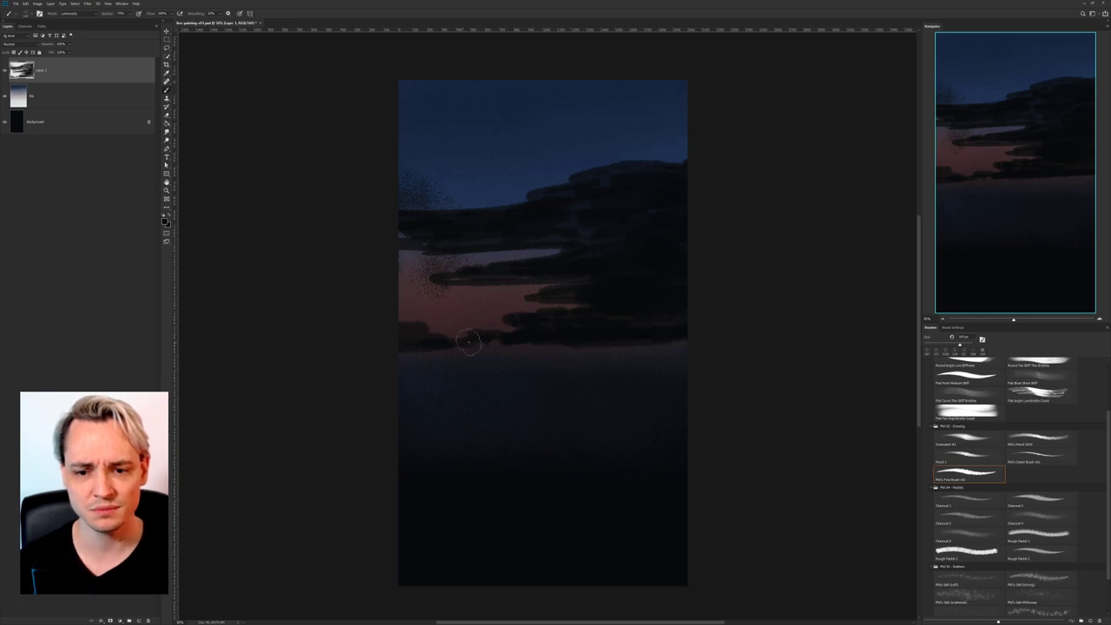
left_click_drag(569, 302, 524, 303)
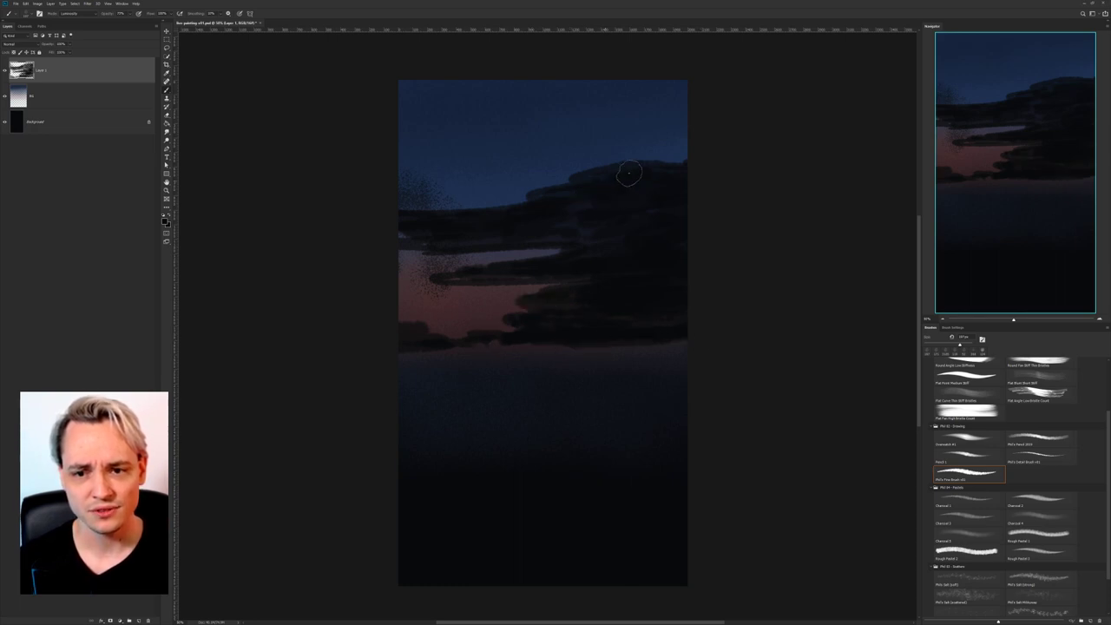
left_click_drag(628, 175, 676, 165)
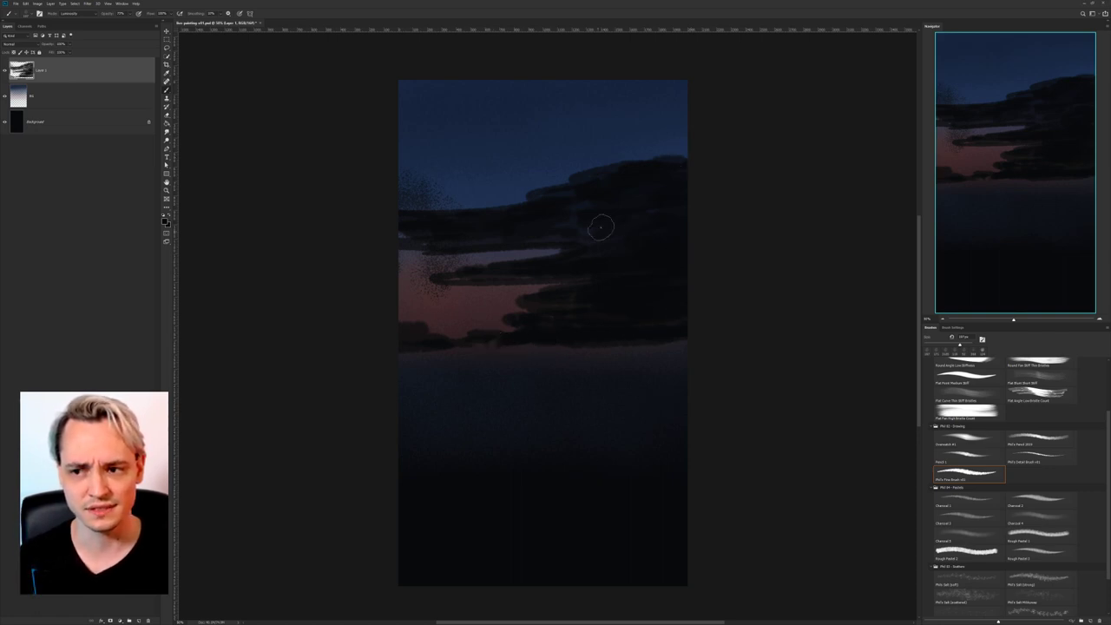
left_click_drag(642, 177, 685, 160)
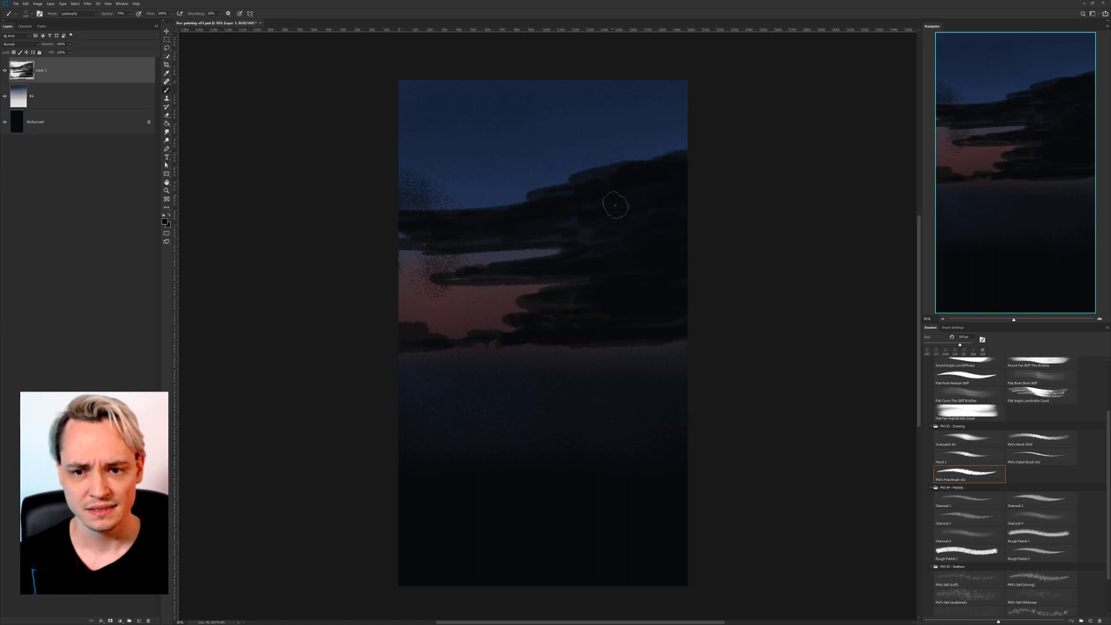
Erase the stray speckles at the left of the sky and sharpen the cloud edges around the reddish gap with the Eraser.
key("e")
right_click(448, 211)
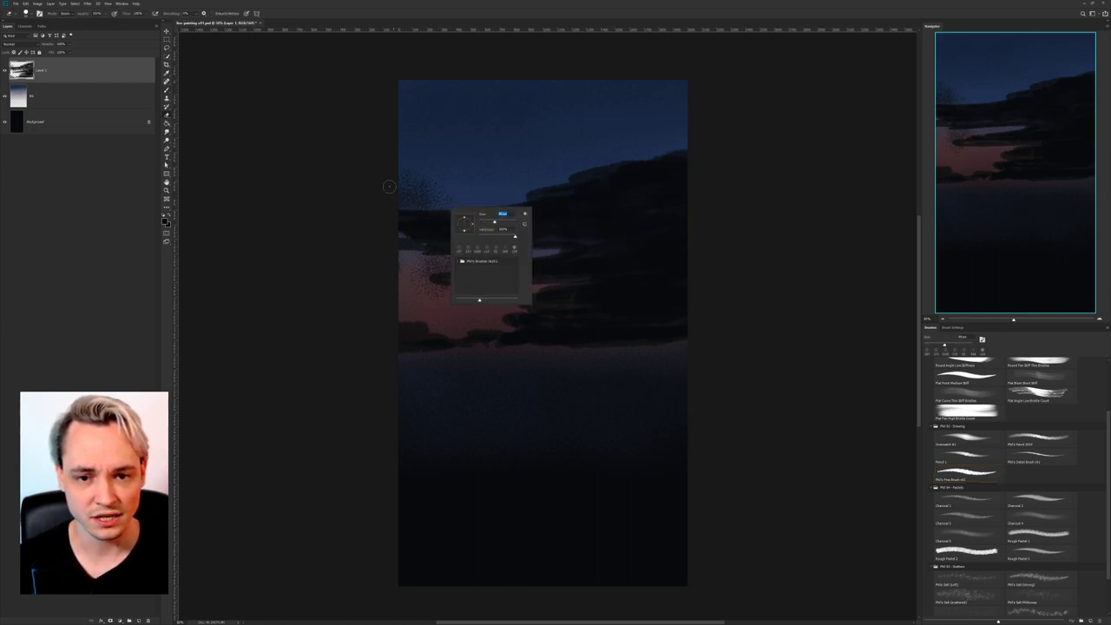
mouse_move(387, 184)
left_mouse_down()
mouse_move(462, 174)
mouse_move(398, 201)
mouse_move(458, 200)
mouse_move(425, 218)
mouse_move(400, 211)
left_mouse_up()
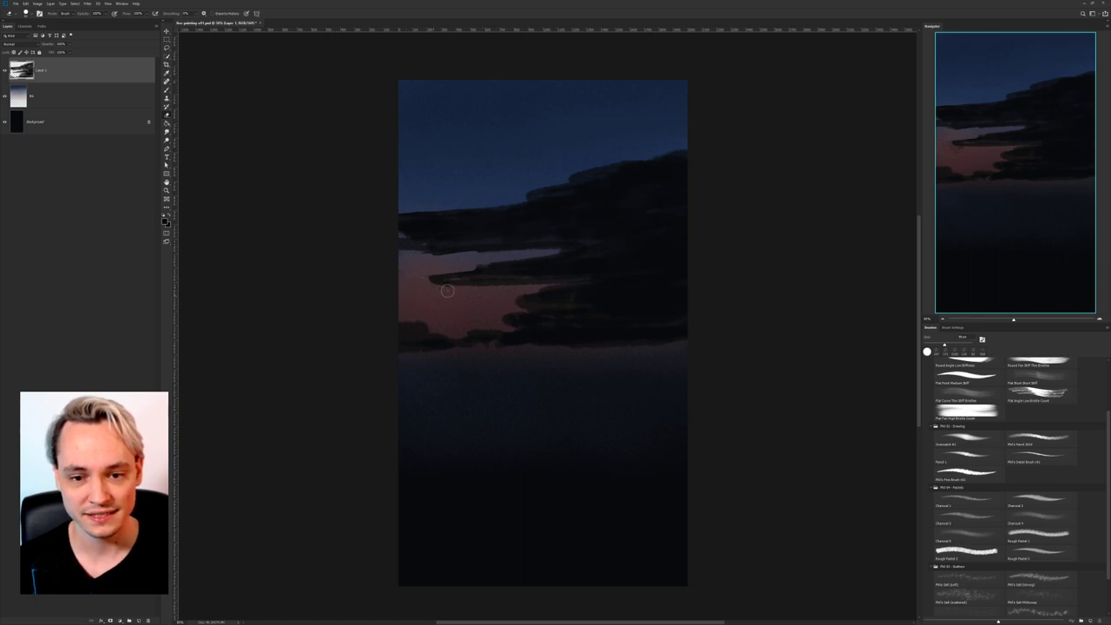
mouse_move(497, 262)
left_mouse_down()
mouse_move(484, 268)
mouse_move(523, 263)
left_mouse_up()
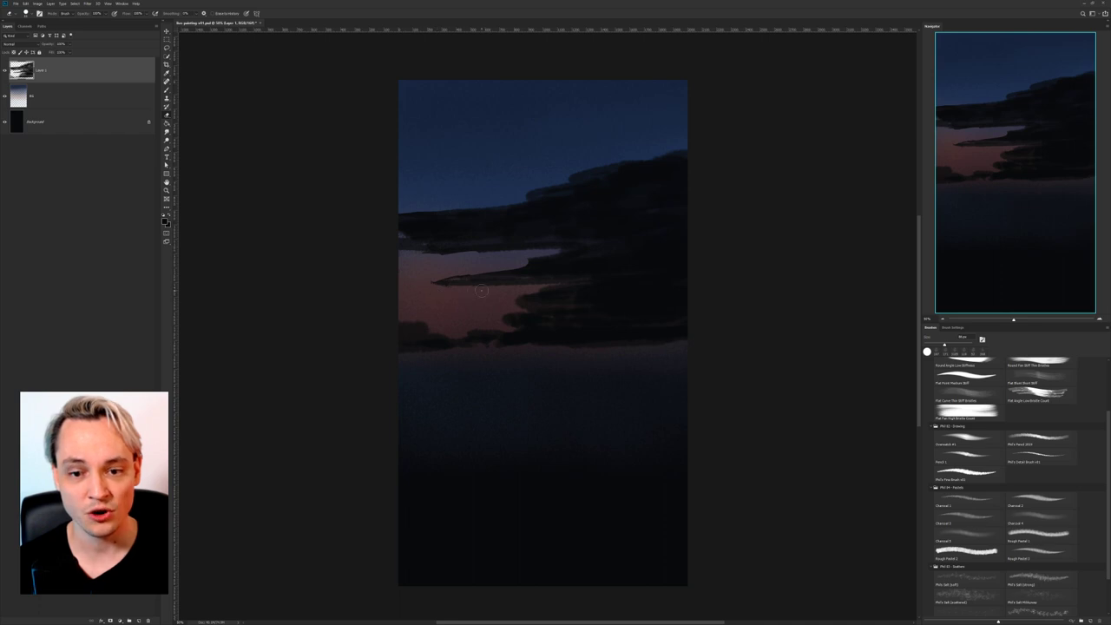
left_click_drag(513, 297, 554, 288)
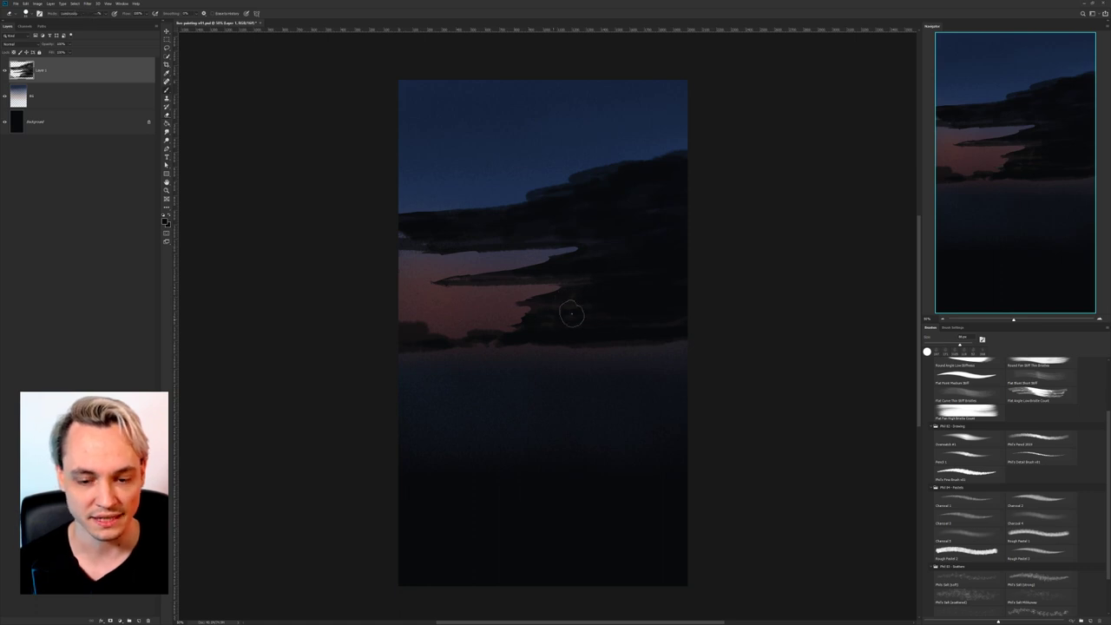
Try a dark stroke across the reddish gap with an enlarged fine drawing brush and undo it.
right_click(560, 311)
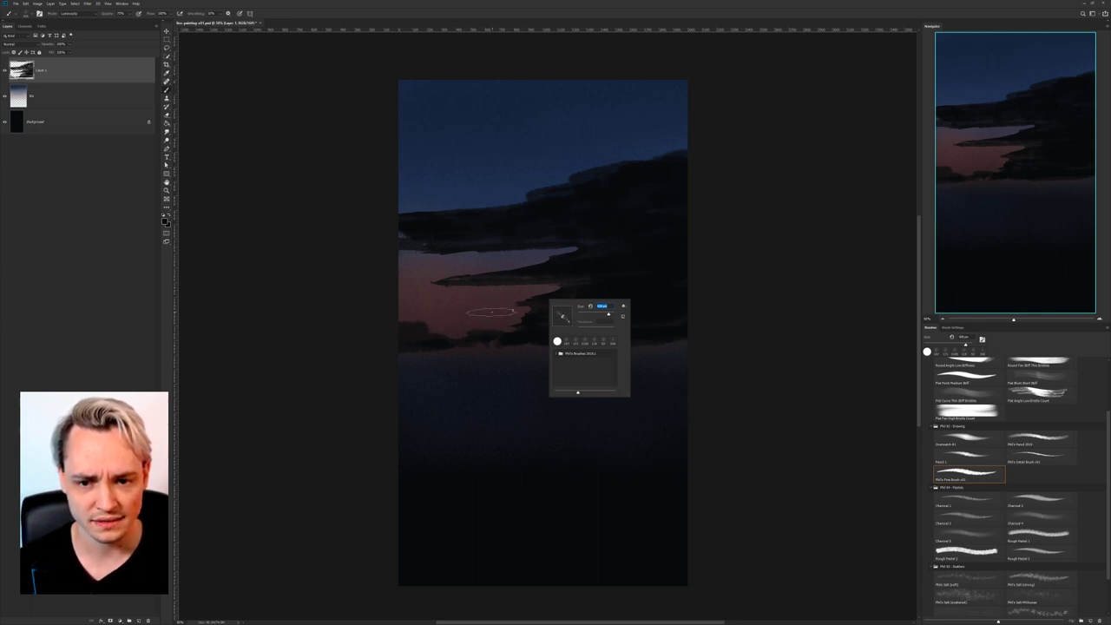
mouse_move(521, 305)
left_mouse_down()
mouse_move(462, 307)
mouse_move(541, 306)
mouse_move(456, 315)
left_mouse_up()
key("ctrl+z")
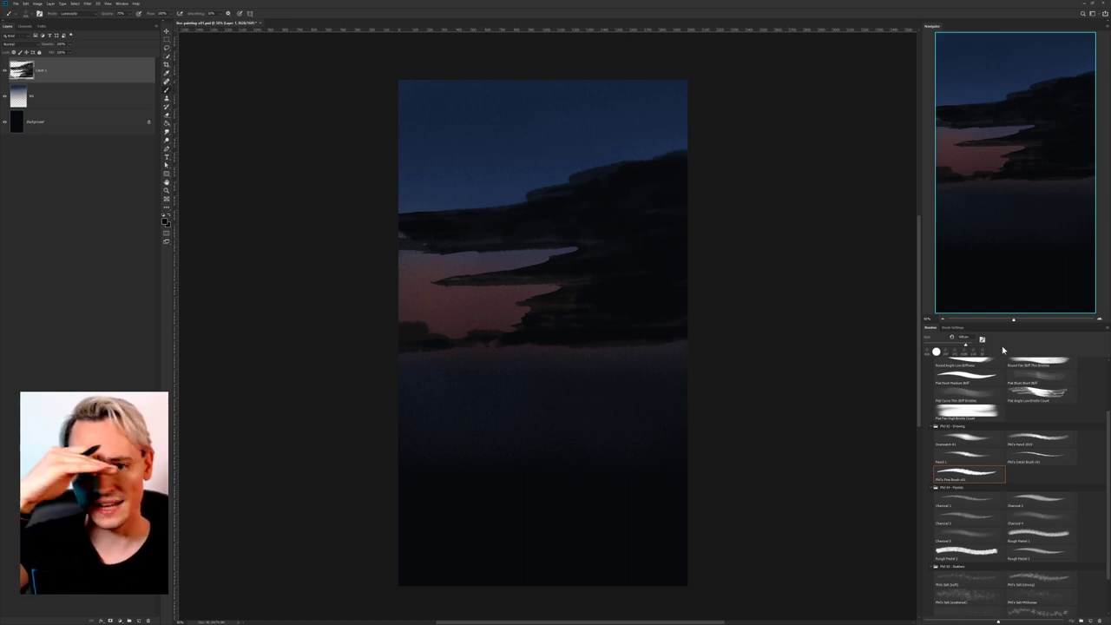
scroll(993, 448, "up", 3)
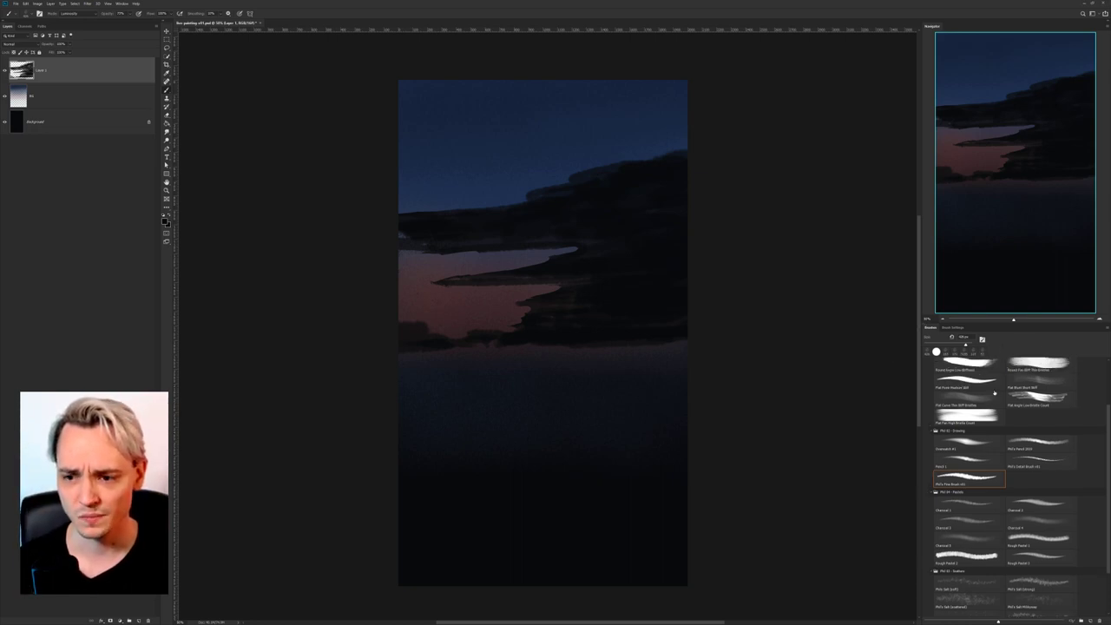
Test the Round Point Stiff brush above the cloud, and settle on the Hard Round brush with its tip flattened to a thin ellipse.
scroll(992, 448, "up", 4)
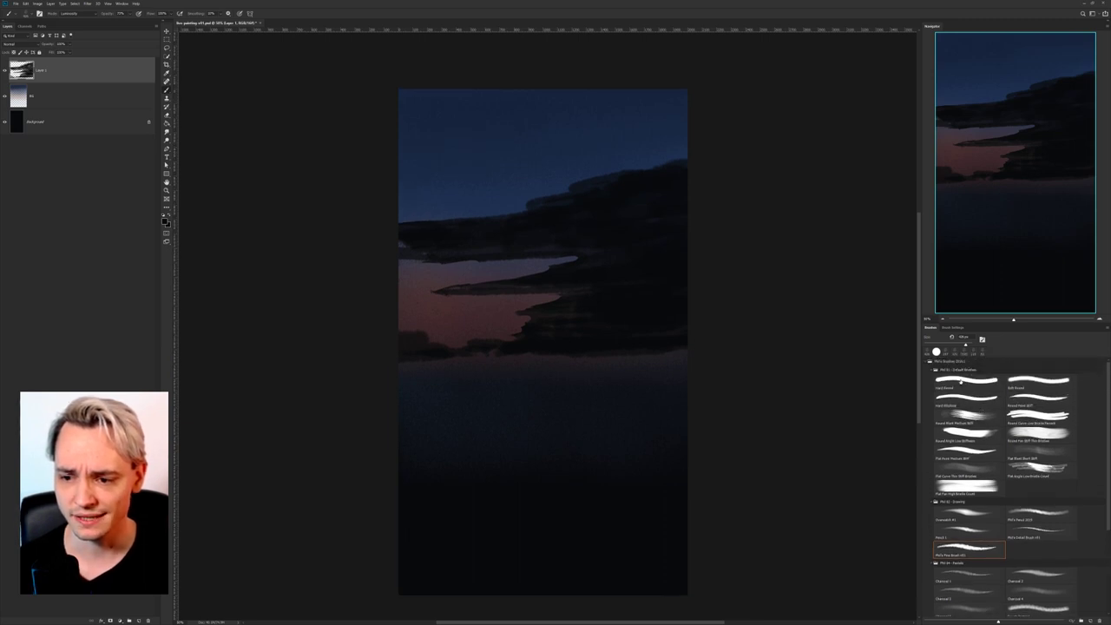
left_click(1041, 397)
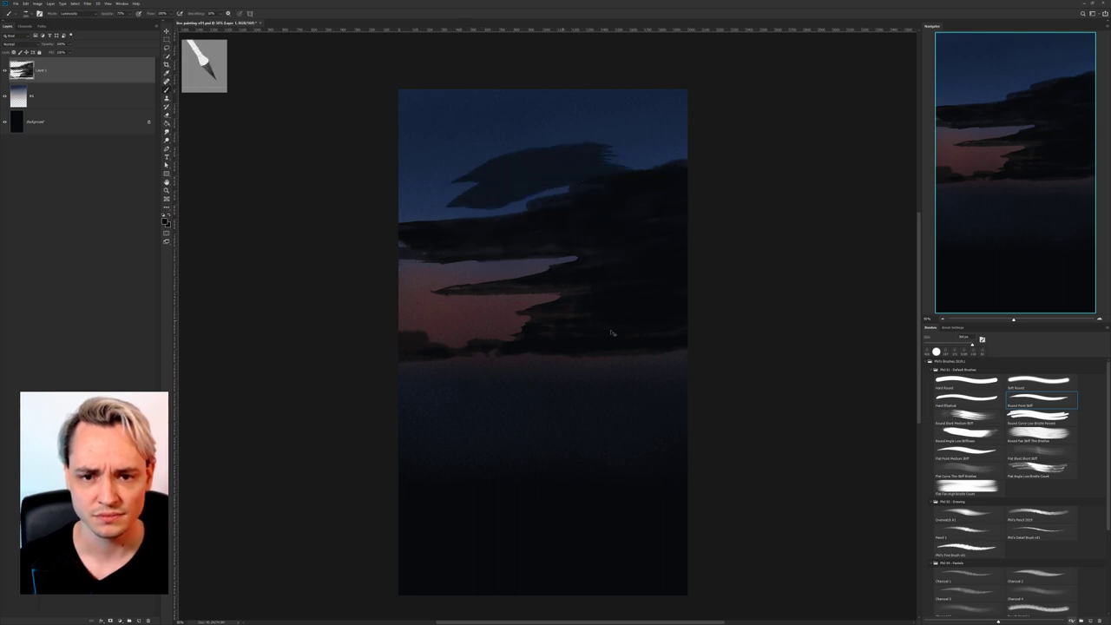
key("shift+comma")
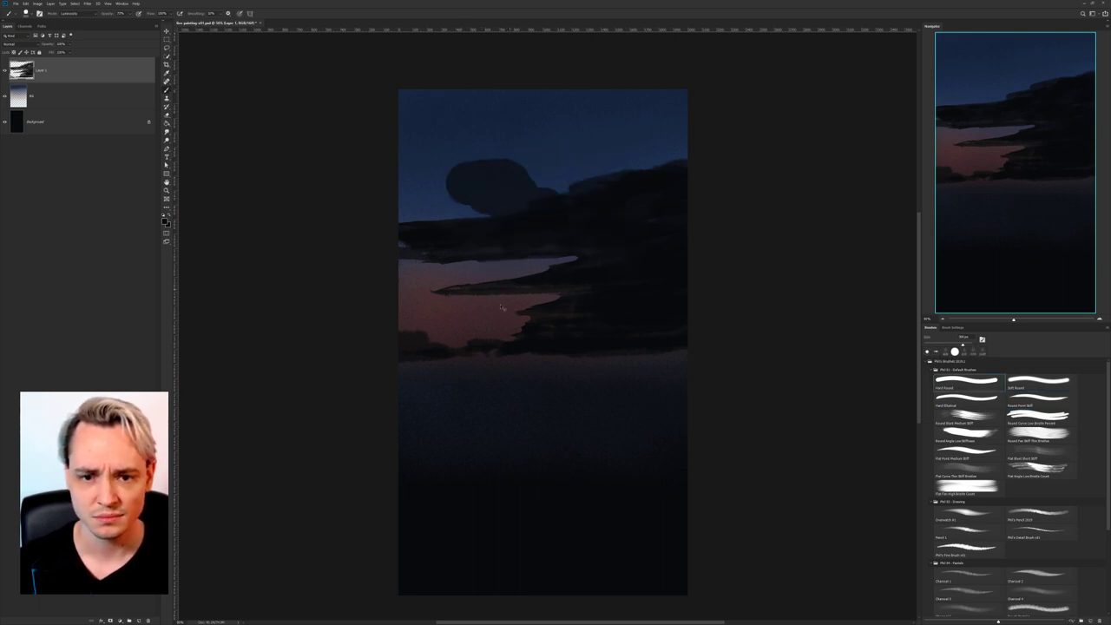
right_click(493, 295)
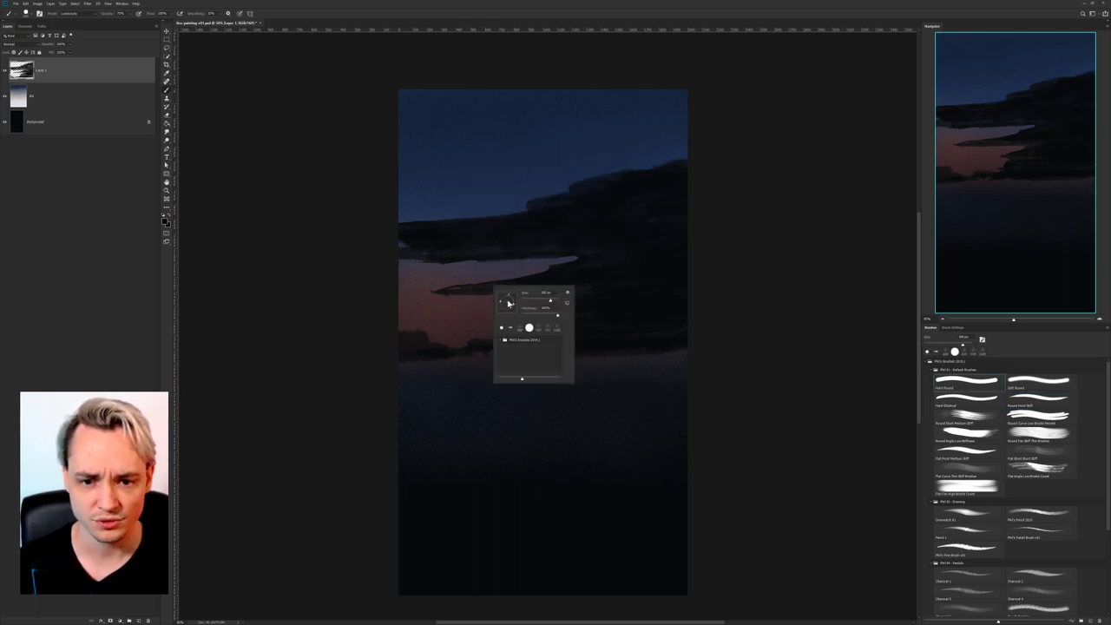
left_click_drag(513, 308, 508, 307)
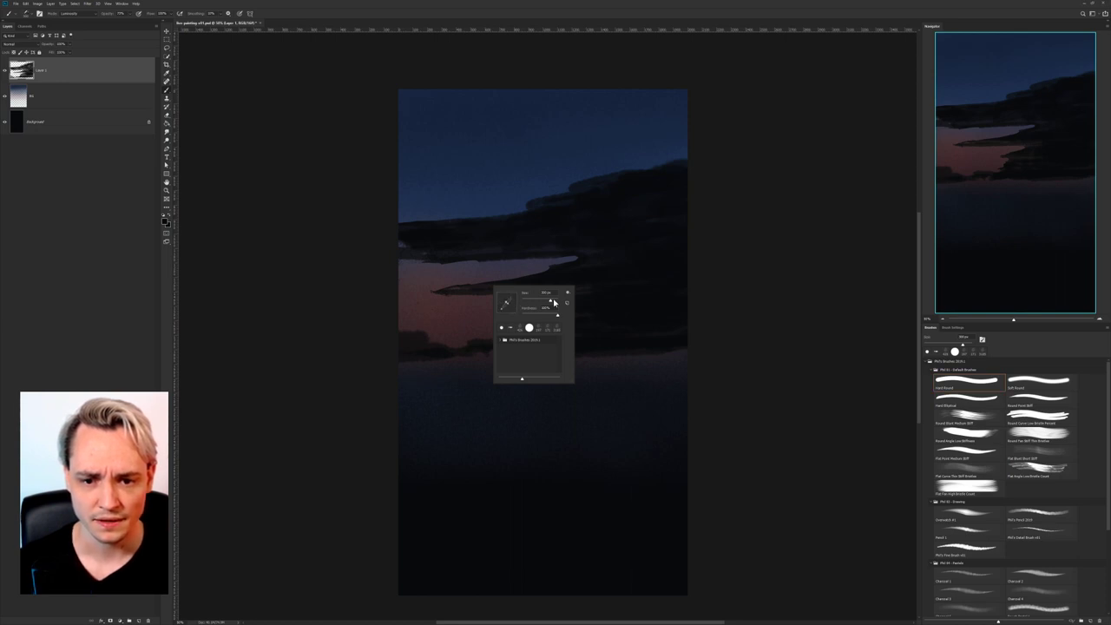
key("bracketleft")
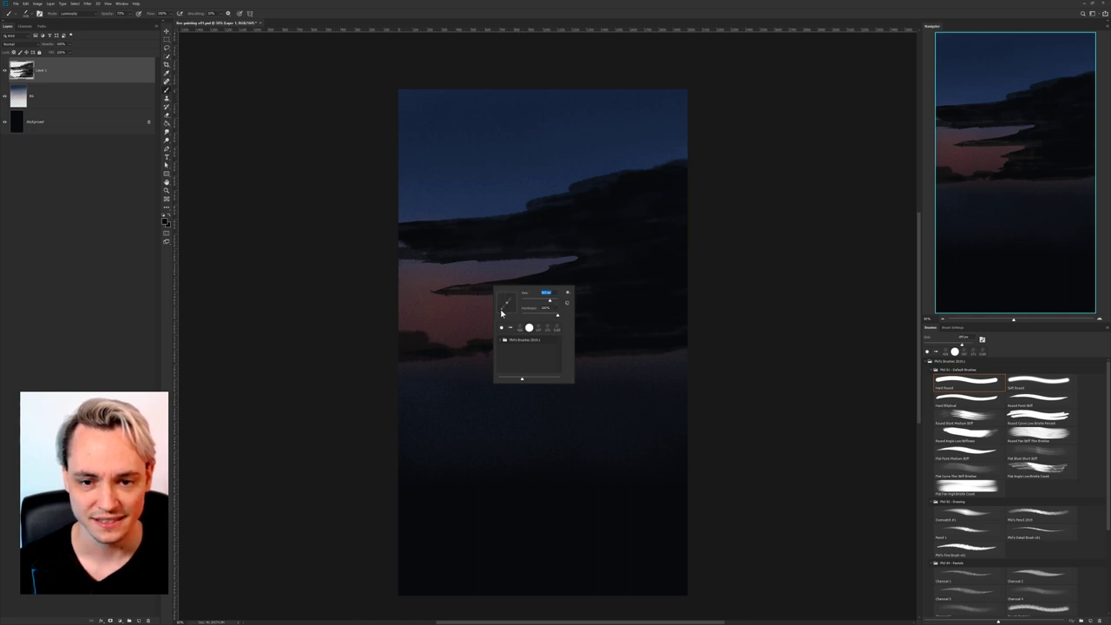
key("Return")
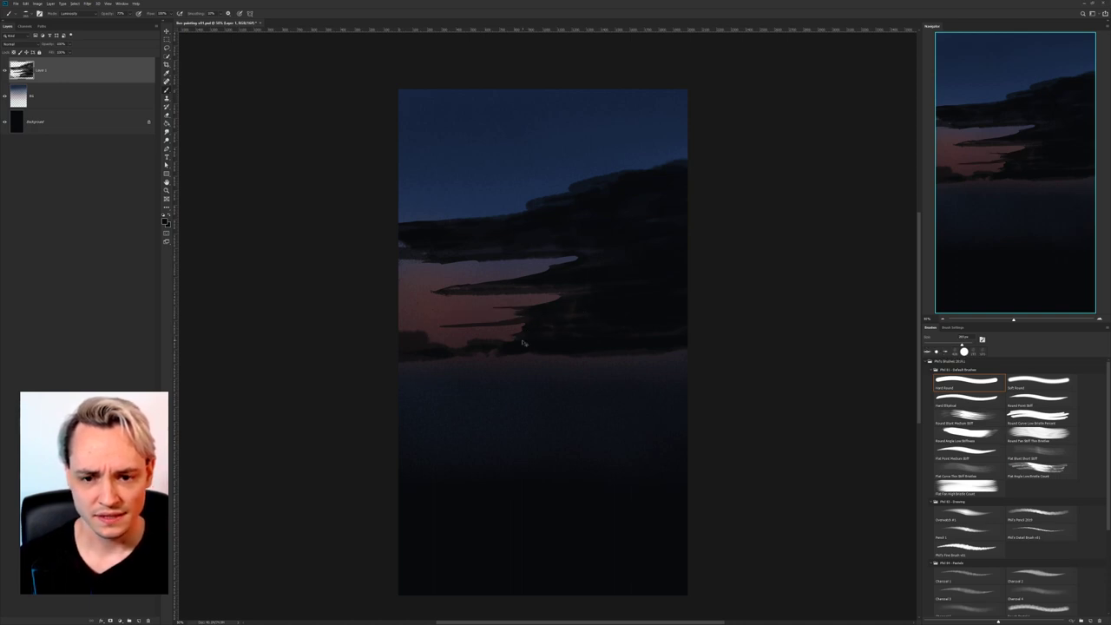
Erase the low dark banks along the horizon and the lower part of the cloud mass to open up the reddish glow.
key("e")
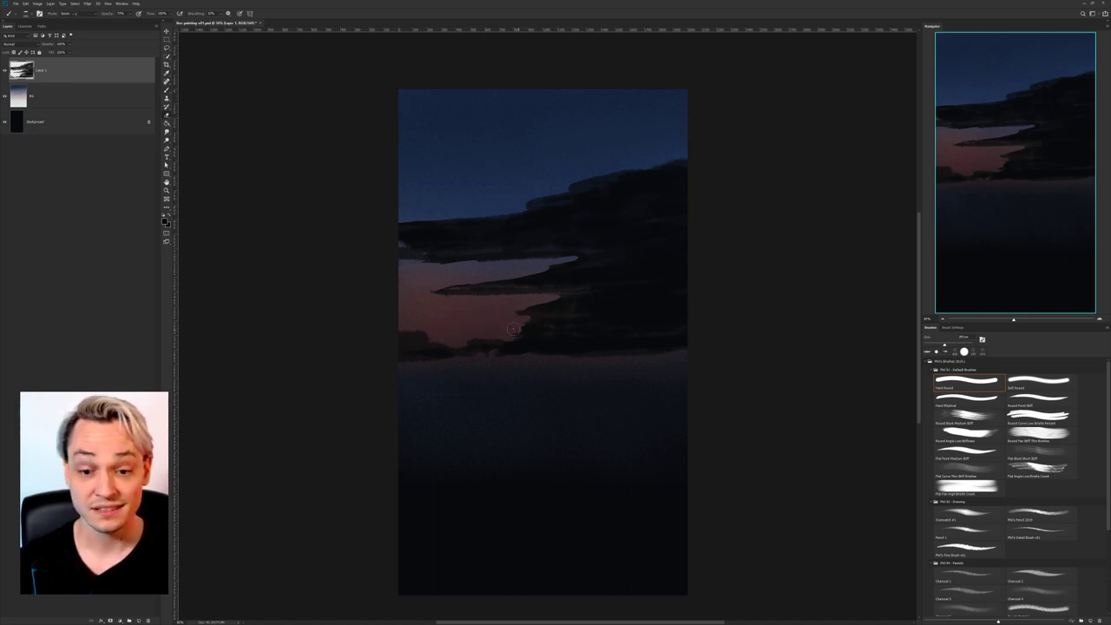
left_click_drag(387, 349, 816, 364)
key("bracketleft")
key("bracketleft")
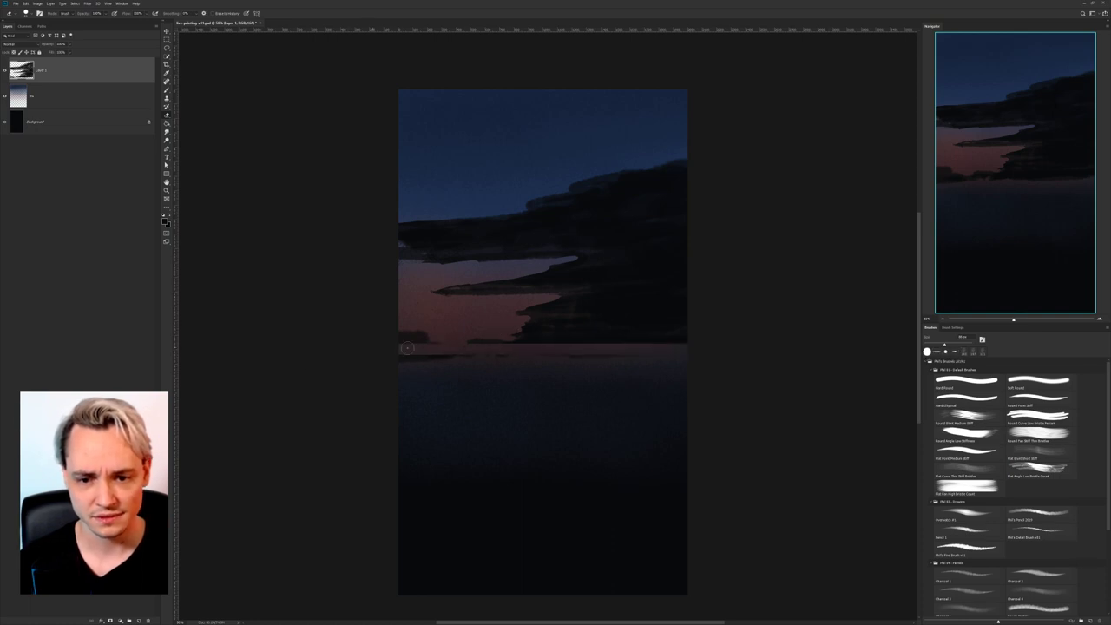
left_click_drag(425, 360, 758, 348)
left_click_drag(273, 342, 670, 342)
mouse_move(349, 345)
left_mouse_down()
mouse_move(720, 334)
mouse_move(373, 338)
mouse_move(690, 331)
mouse_move(337, 352)
mouse_move(684, 338)
mouse_move(374, 374)
mouse_move(509, 381)
left_mouse_up()
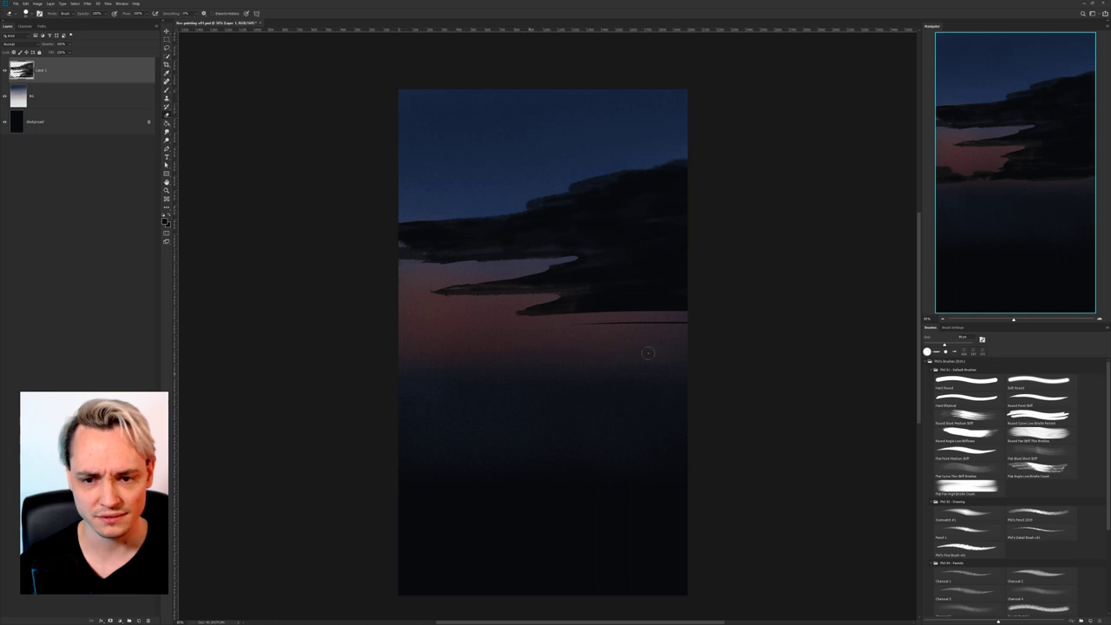
Paint thin horizontal streaks along the cloud mass's lower right and upper edges with the flattened brush at a higher opacity.
key("b")
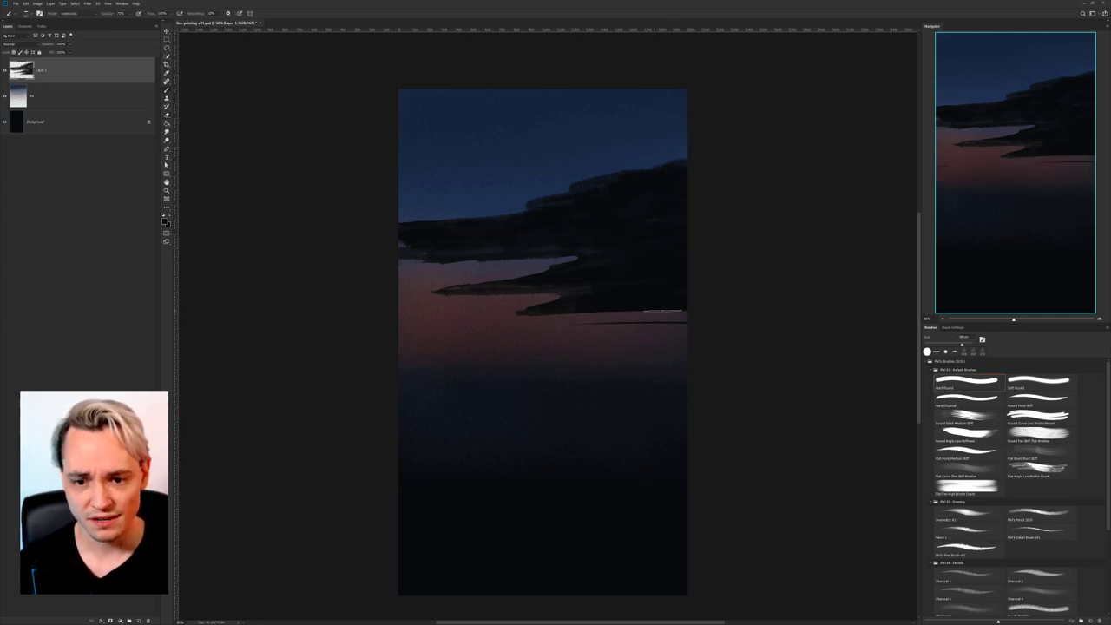
left_click_drag(662, 311, 601, 319)
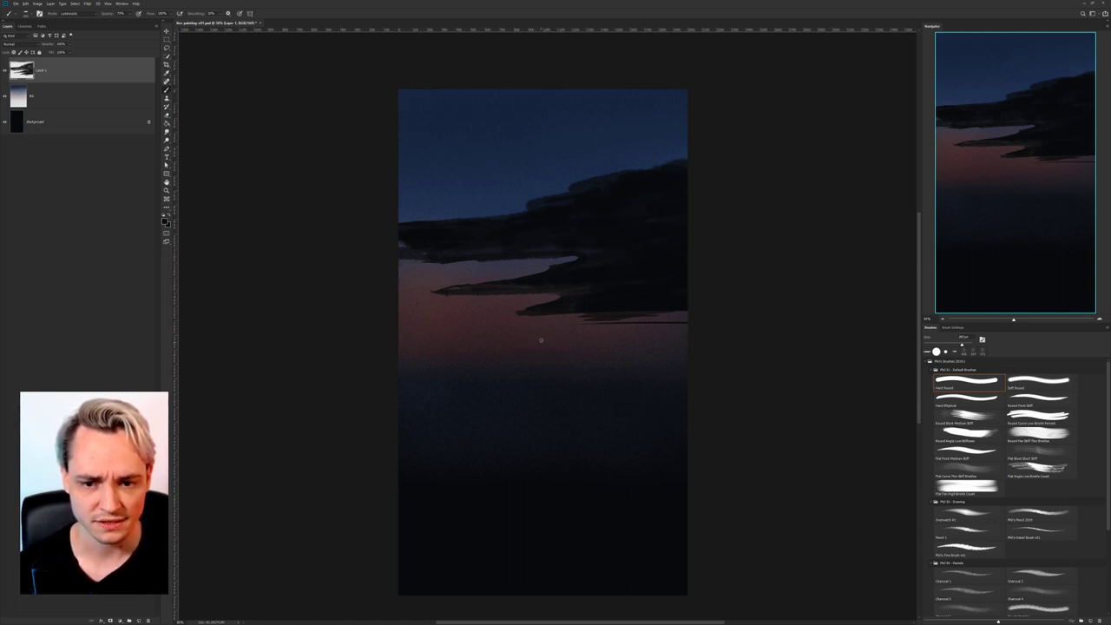
left_click(133, 14)
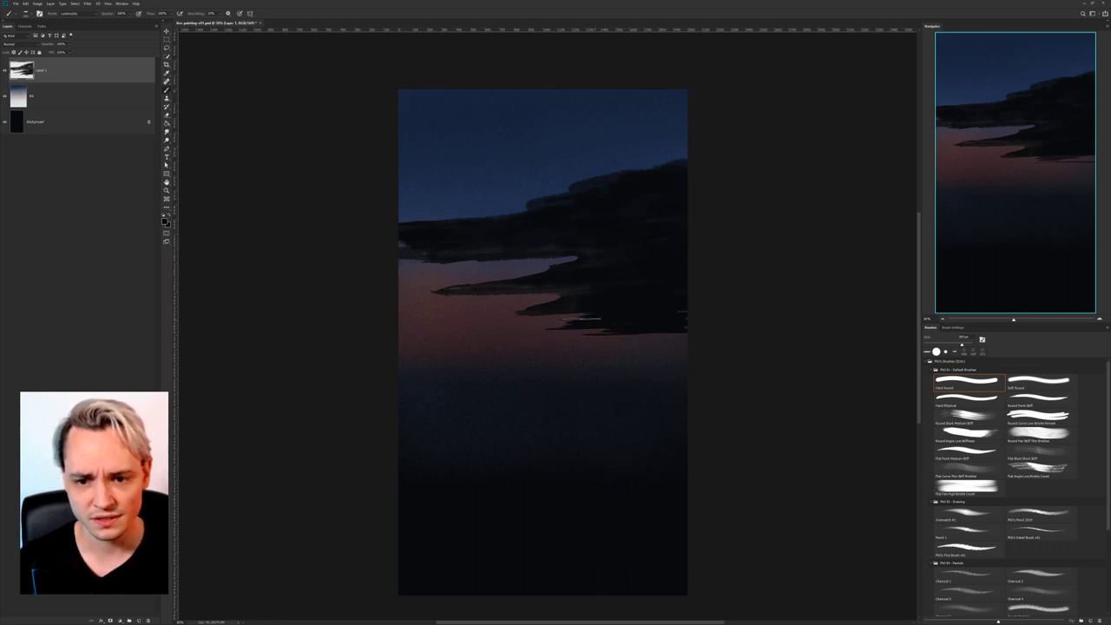
left_click_drag(543, 329, 695, 330)
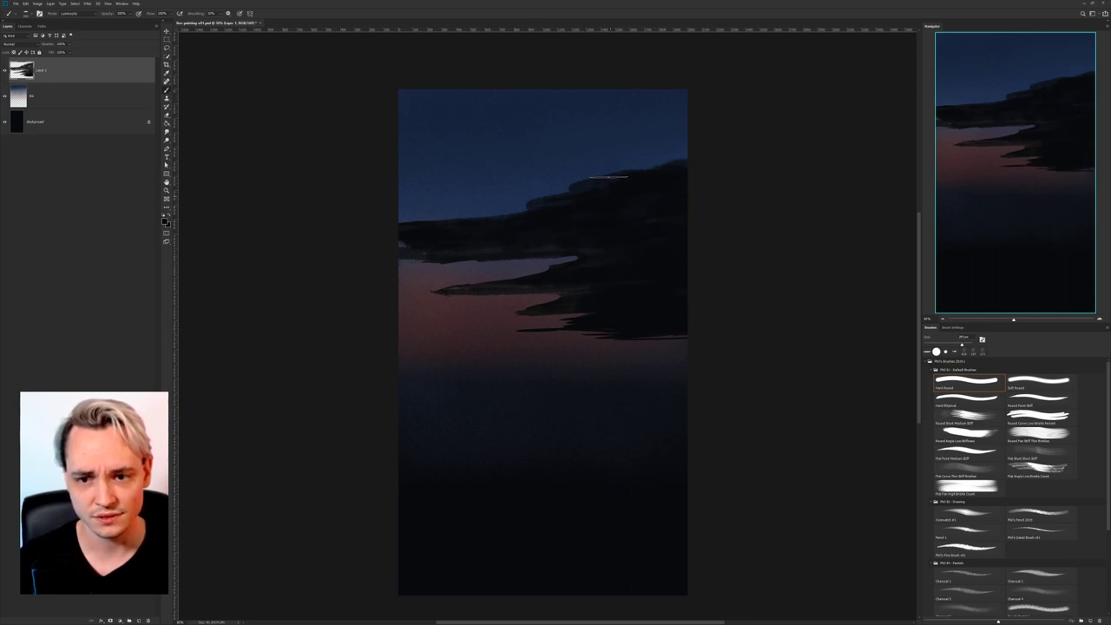
mouse_move(667, 175)
left_mouse_down()
mouse_move(695, 163)
mouse_move(502, 209)
left_mouse_up()
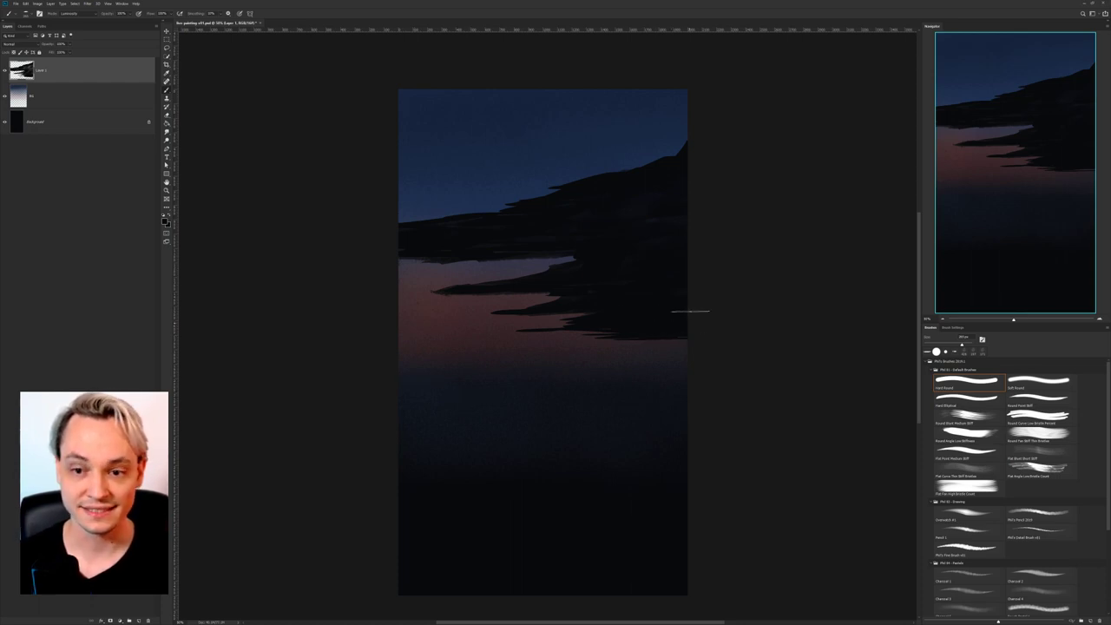
Erase the cloud's raised tip at the canvas's right edge and undo a trial shift of the cloud layer.
key("e")
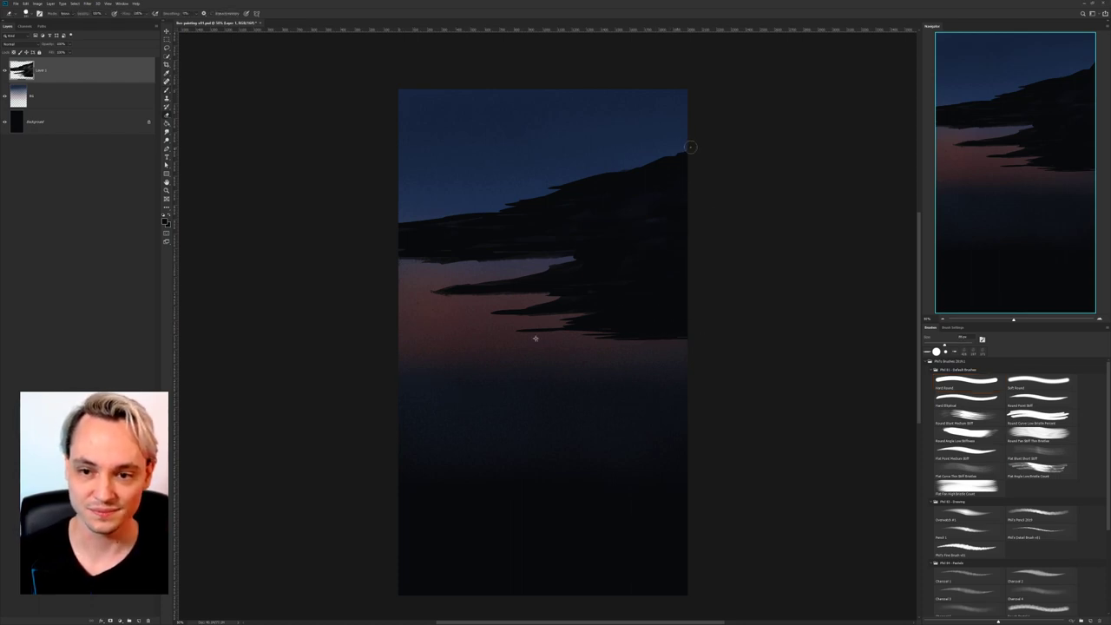
left_click_drag(664, 155, 732, 139)
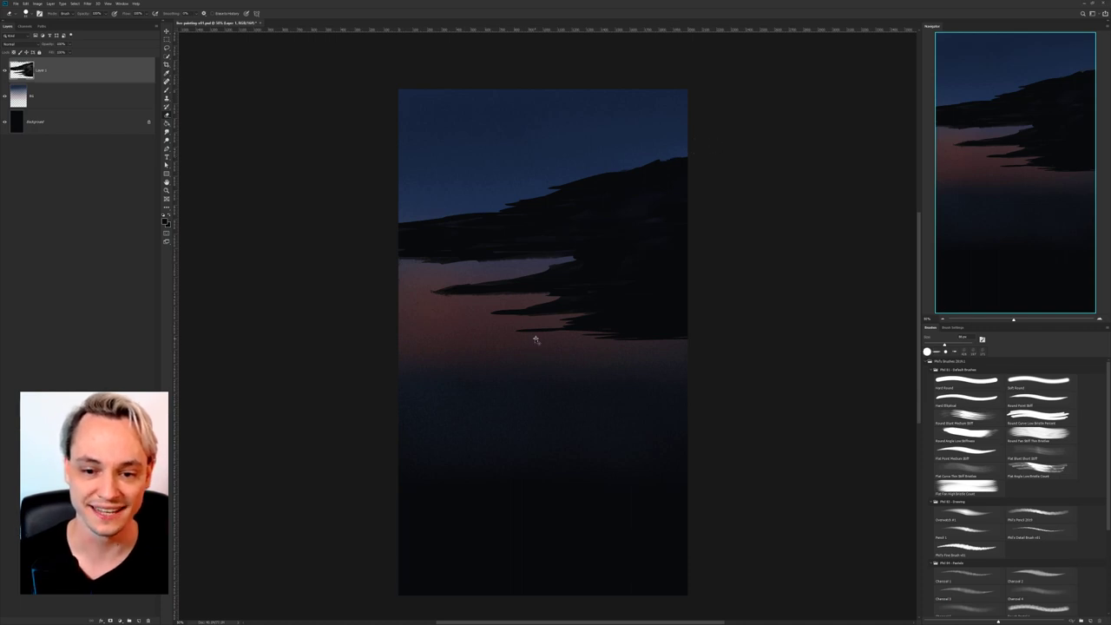
mouse_move(536, 338)
left_mouse_down()
mouse_move(739, 281)
mouse_move(544, 328)
left_mouse_up()
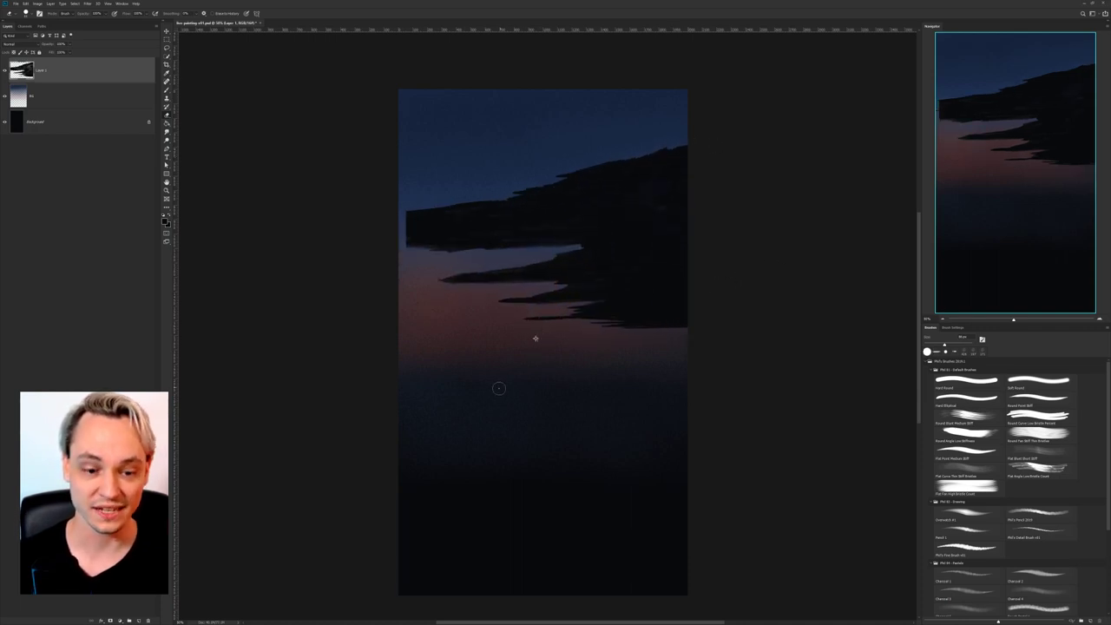
key("ctrl+z")
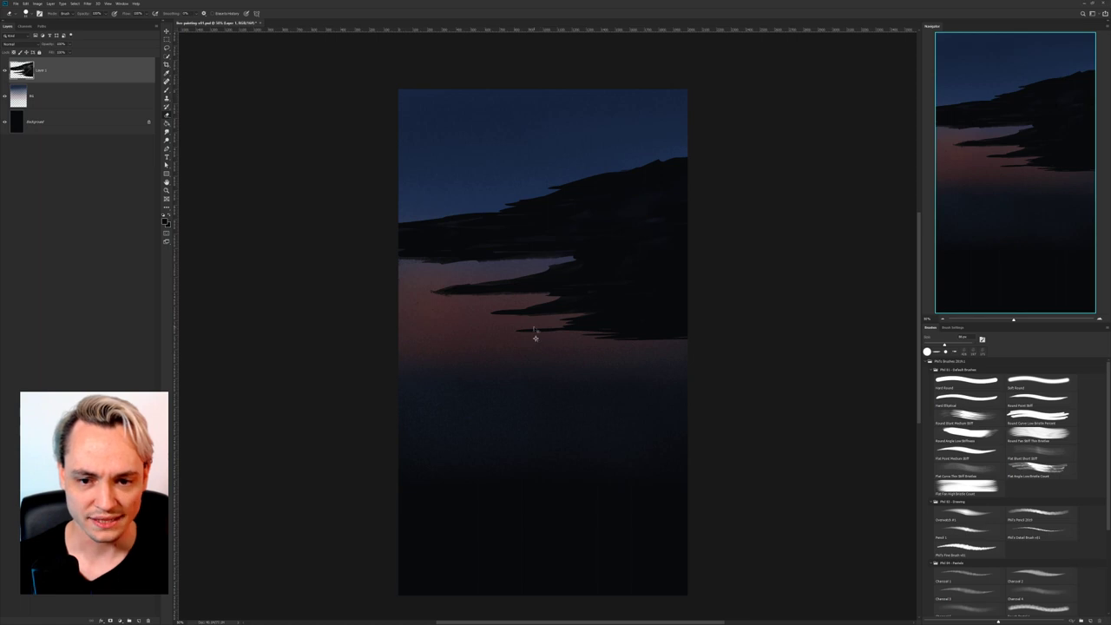
scroll(536, 338, "up", 5)
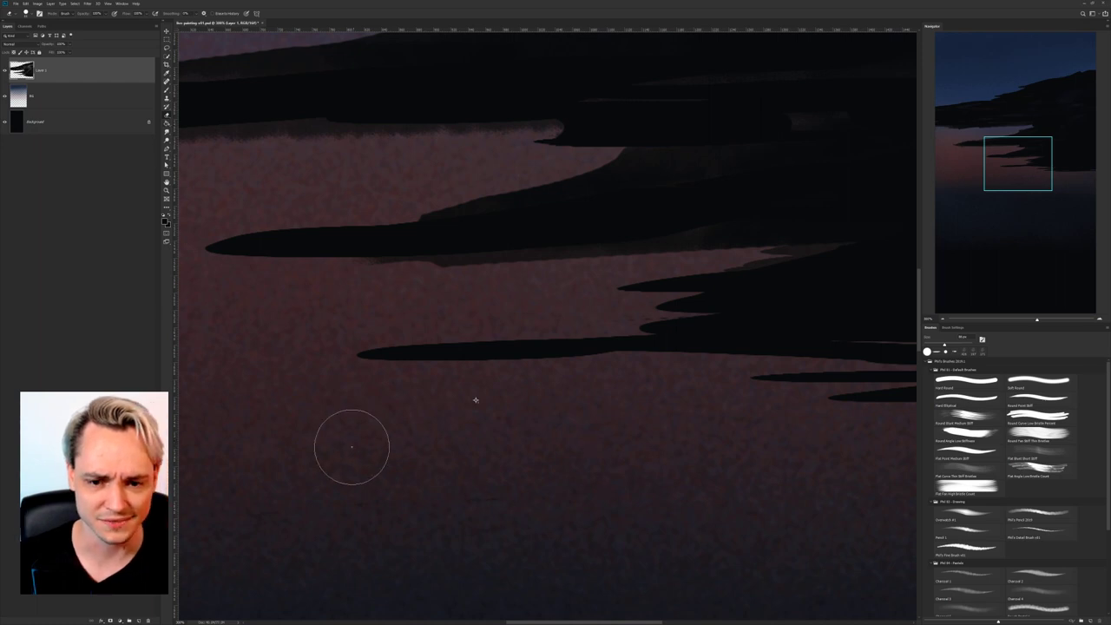
left_click_drag(476, 399, 531, 367)
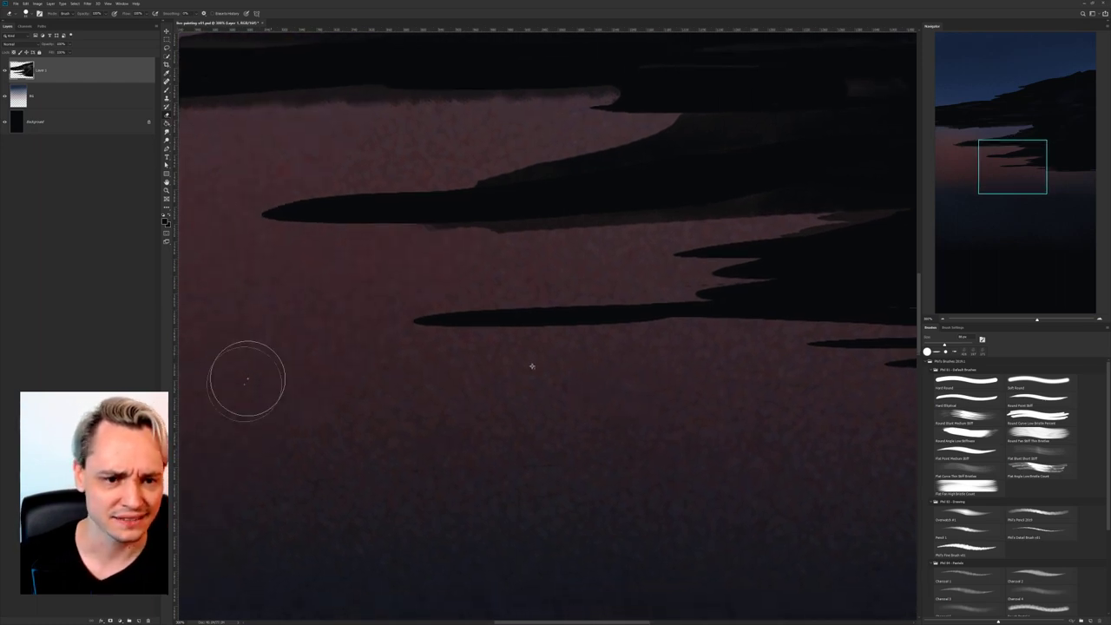
left_click(120, 5)
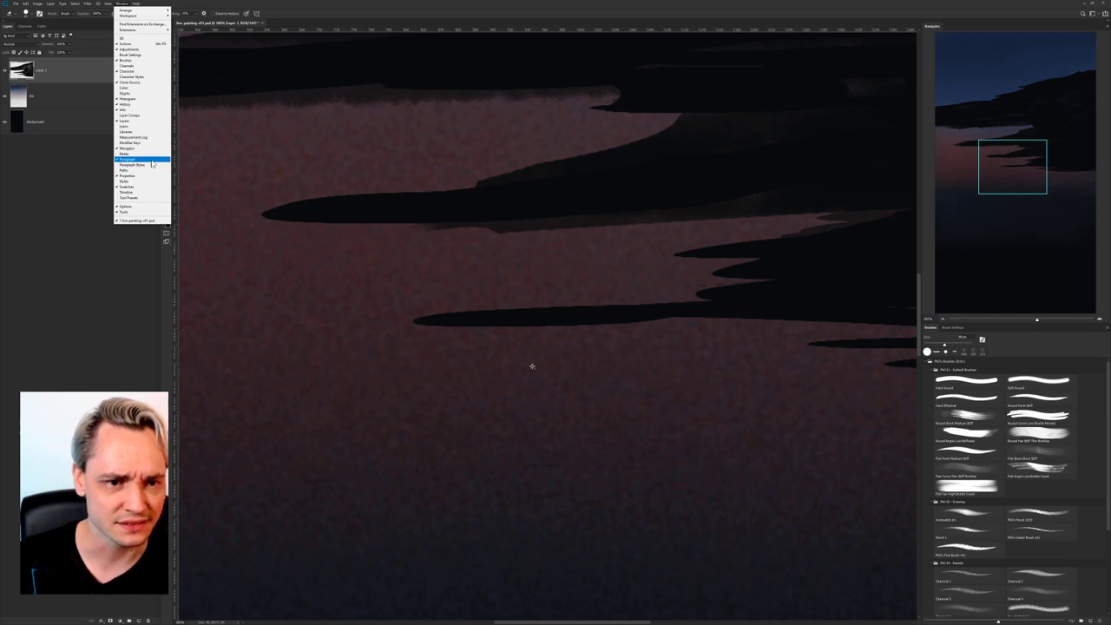
left_click(84, 240)
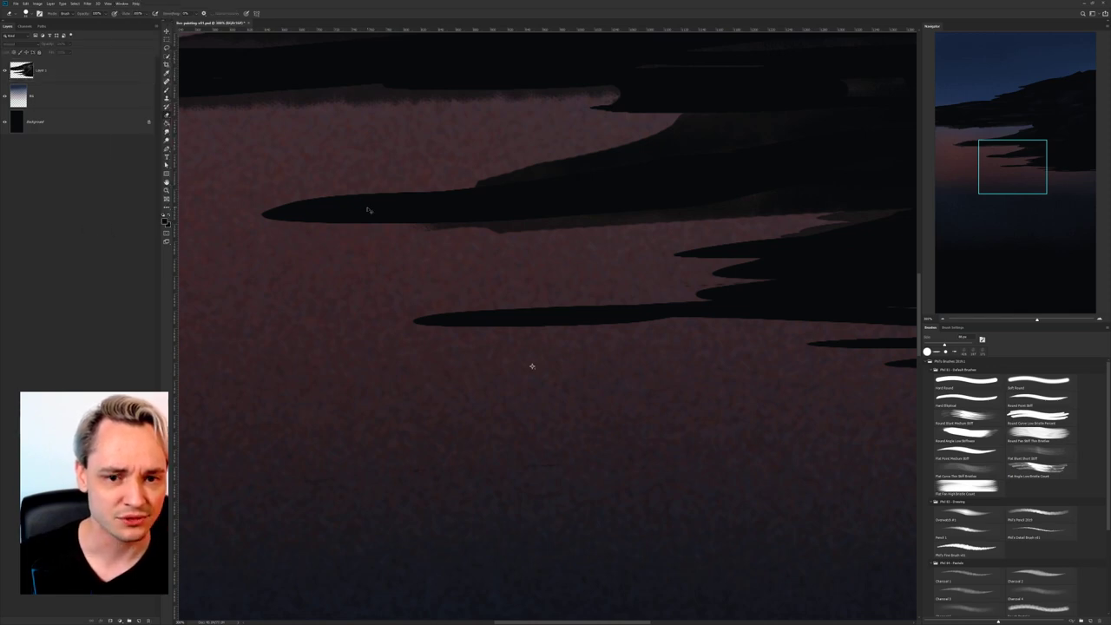
key("ctrl+0")
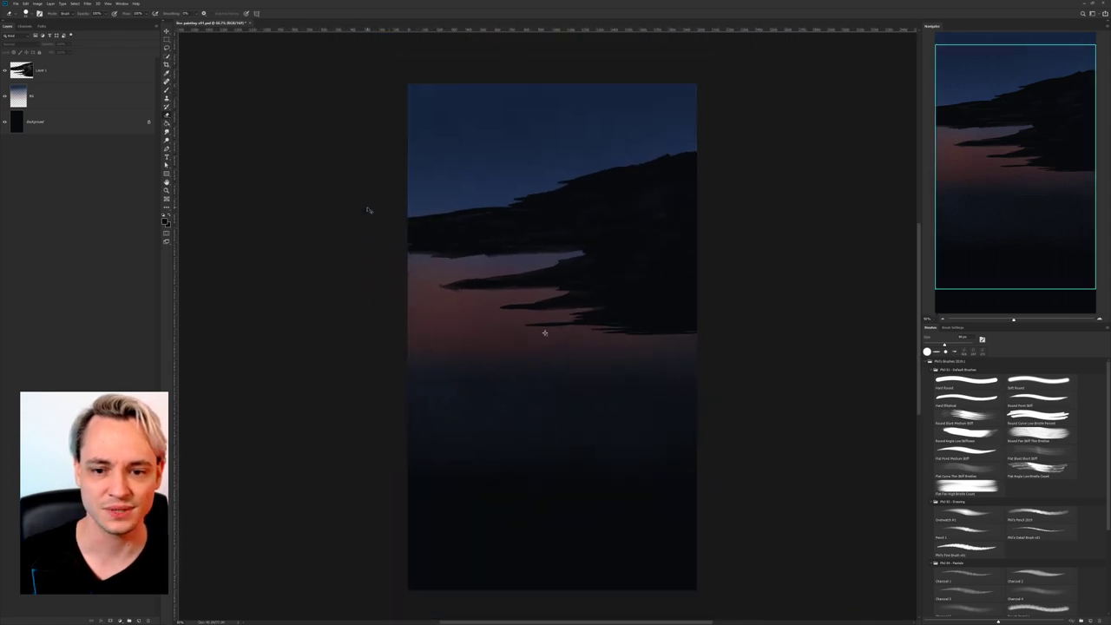
key("ctrl+minus")
key("ctrl+plus")
left_click_drag(587, 126, 559, 259)
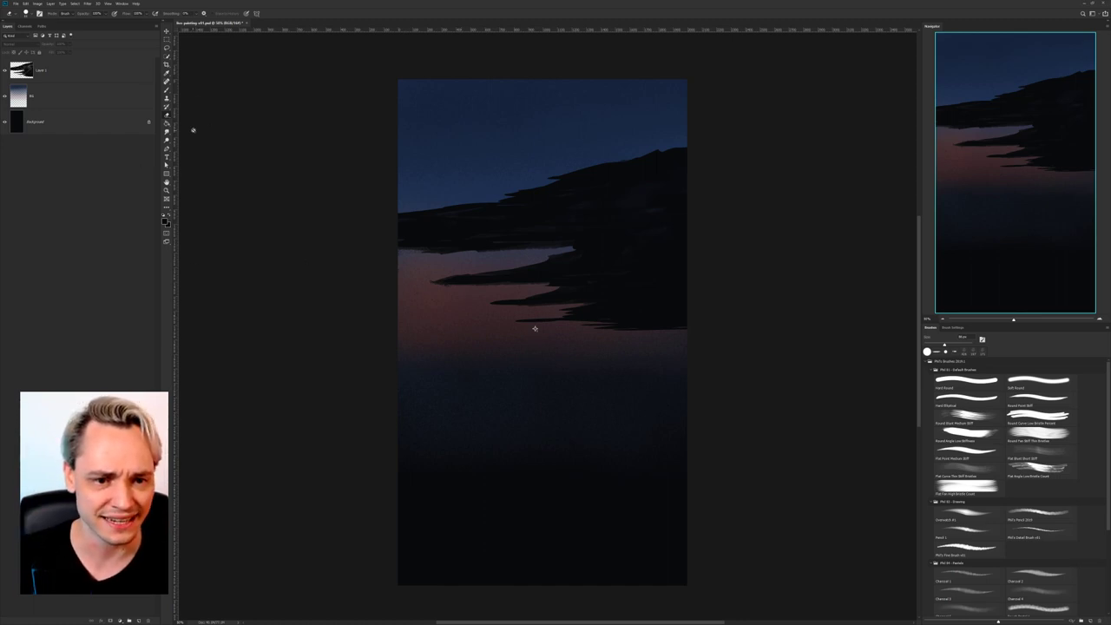
Reselect the cloud layer, Layer 1, and choose the textured pencil brush from the Drawing brush set.
left_click(167, 34)
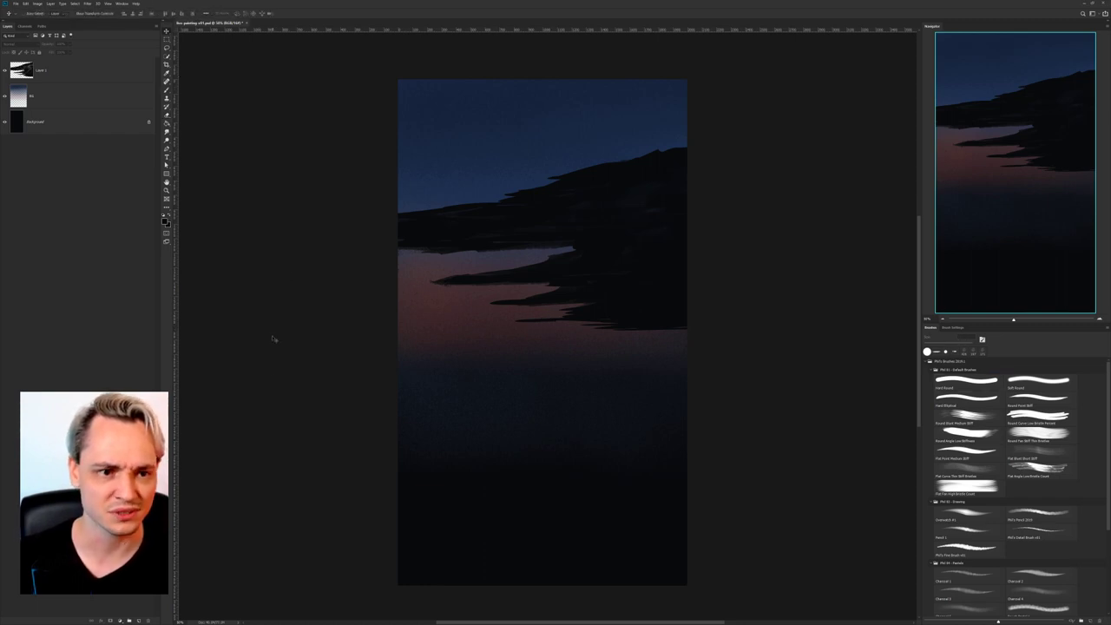
left_click(91, 82)
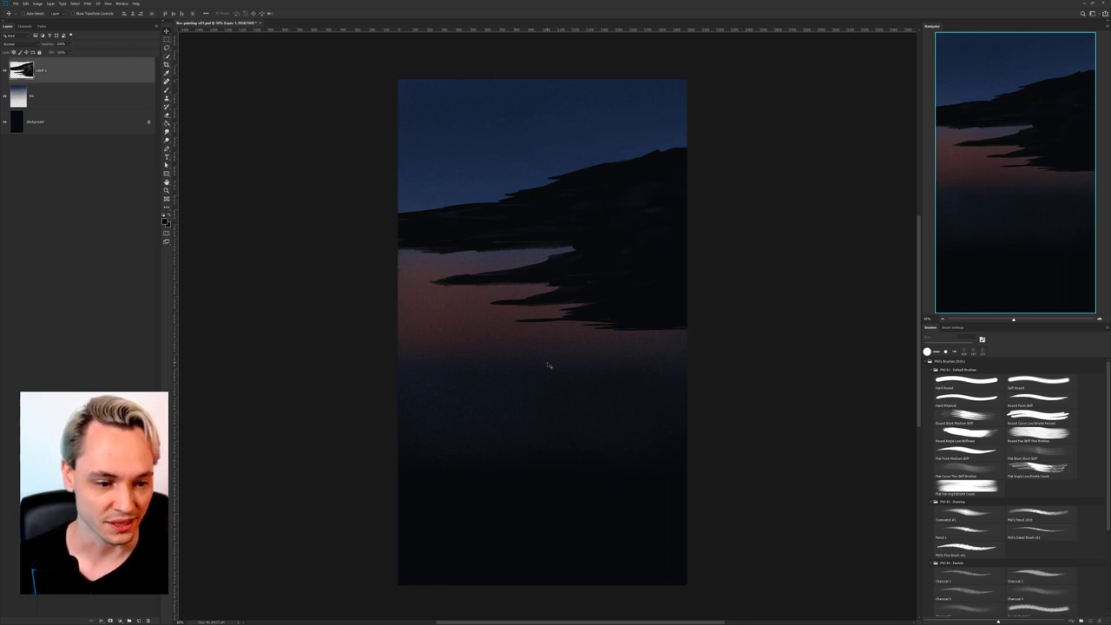
key("b")
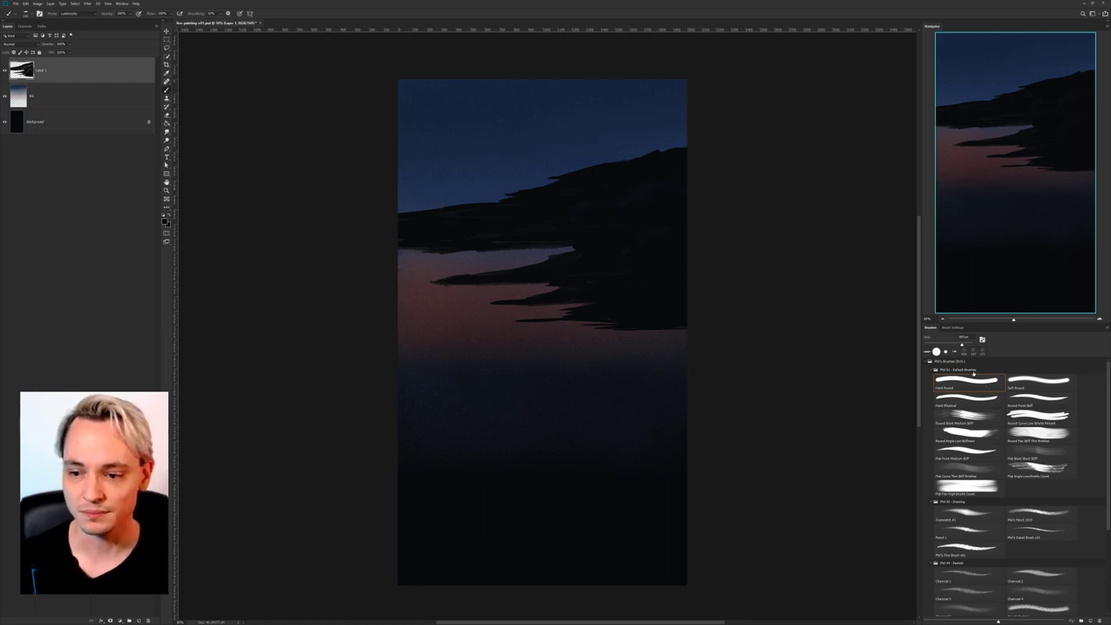
left_click(971, 470)
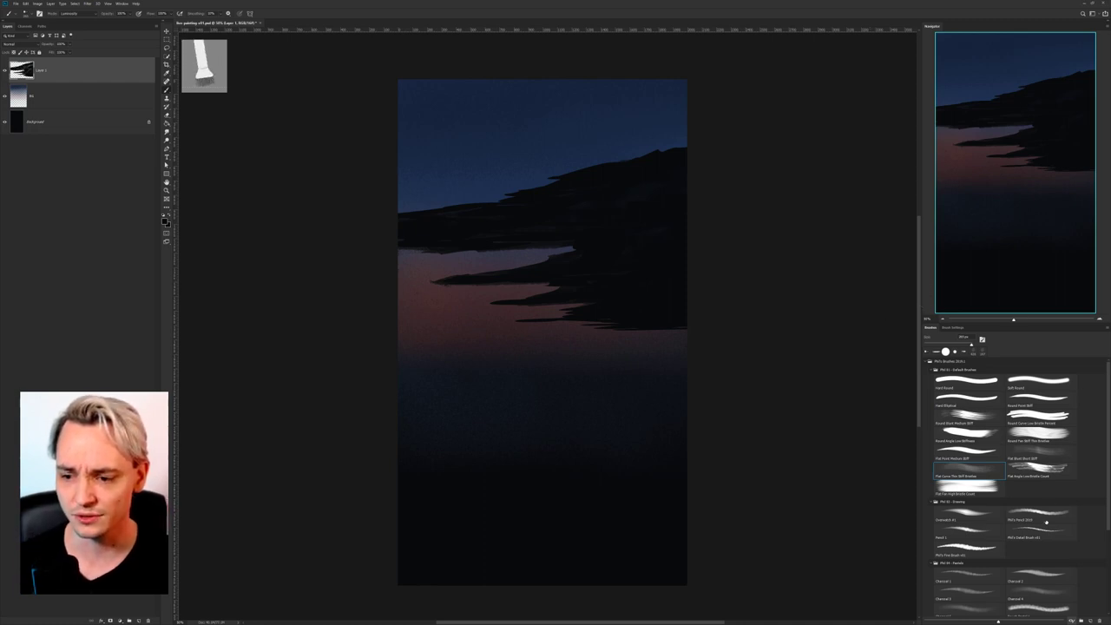
left_click(1040, 515)
Shrink the pencil brush and soften the cloud's upper right edge with fuzzy dark strokes.
key("ctrl+plus")
key("ctrl+plus")
key("ctrl+plus")
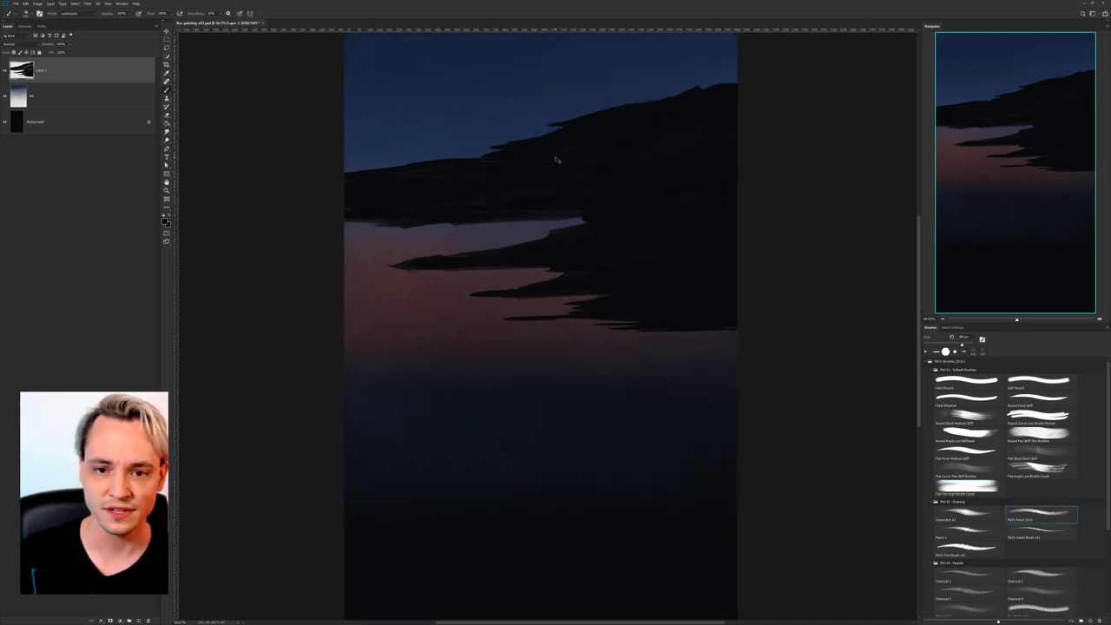
left_click_drag(605, 242, 665, 508)
left_click_drag(536, 327, 583, 402)
key("bracketleft")
key("bracketleft")
key("bracketleft")
key("bracketleft")
key("bracketleft")
key("bracketleft")
key("bracketleft")
key("bracketleft")
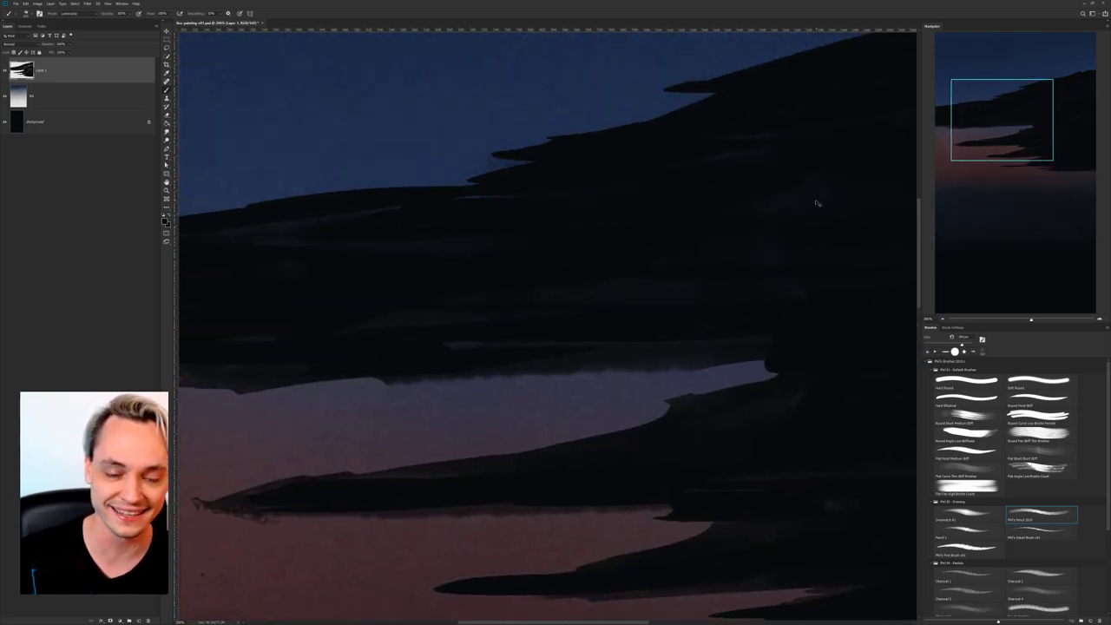
key("ctrl+minus")
left_click_drag(764, 366, 742, 414)
mouse_move(807, 221)
left_mouse_down()
mouse_move(862, 211)
mouse_move(769, 239)
mouse_move(744, 263)
mouse_move(804, 224)
mouse_move(718, 250)
left_mouse_up()
right_click(675, 235)
left_click_drag(776, 211, 694, 234)
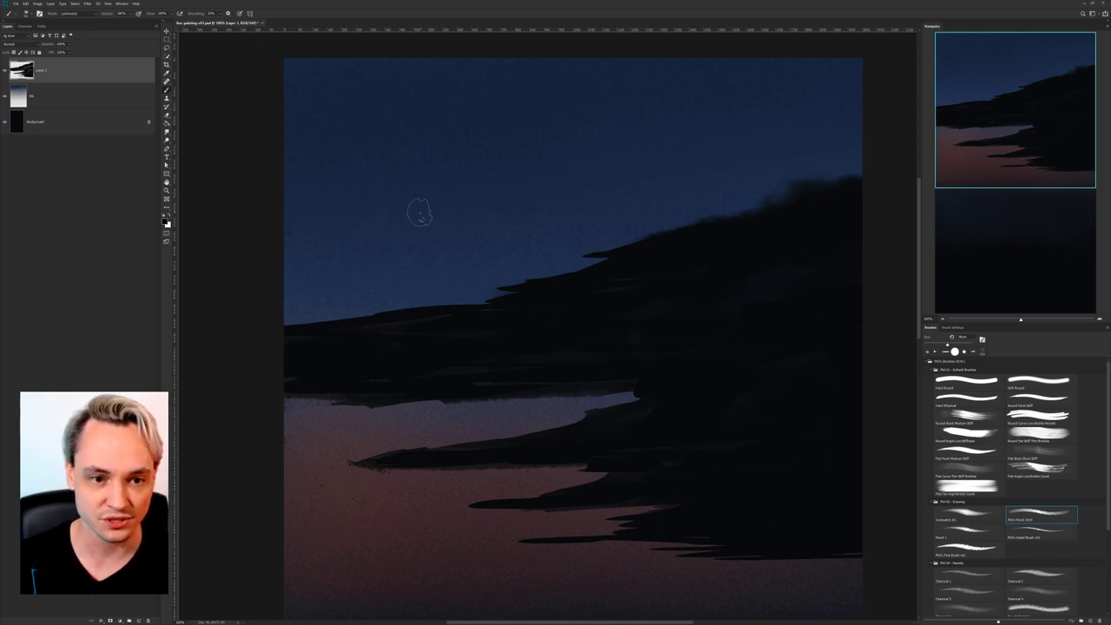
Undo a trial stroke in the open sky and soften the cloud's upper edge from its middle to the canvas's left side.
mouse_move(429, 212)
left_mouse_down()
mouse_move(509, 181)
mouse_move(567, 196)
mouse_move(595, 184)
left_mouse_up()
key("ctrl+z")
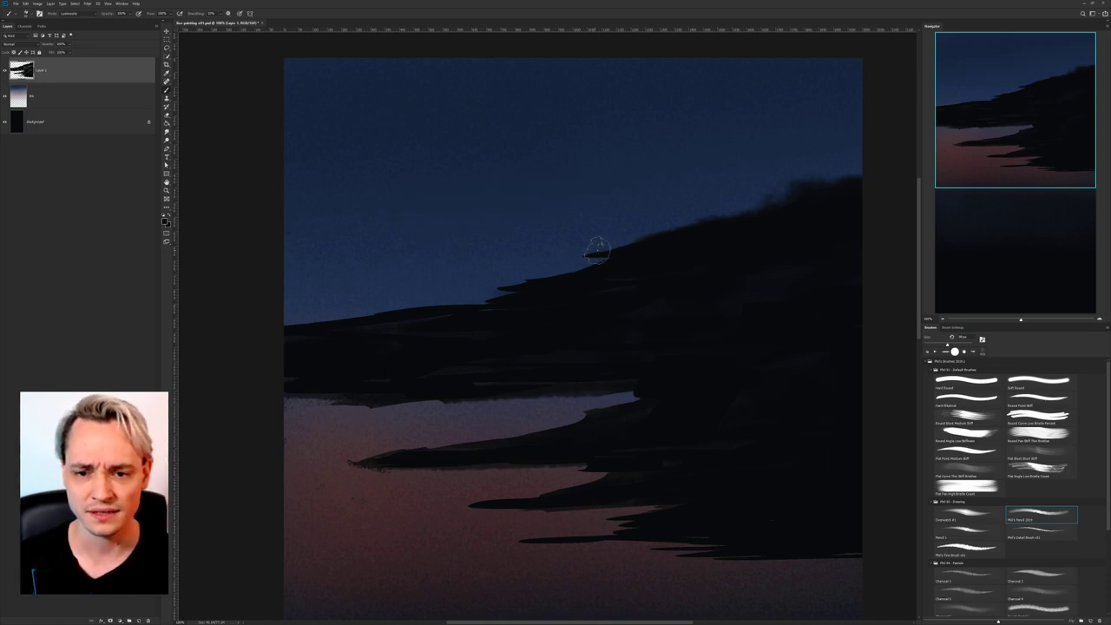
left_click_drag(597, 250, 626, 251)
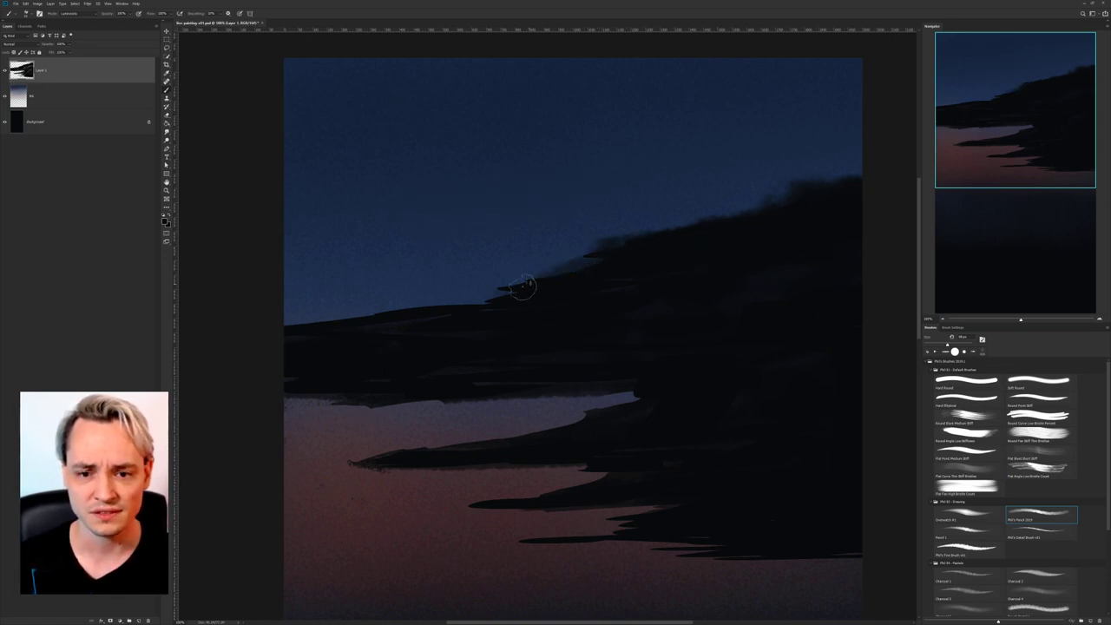
left_click_drag(425, 315, 283, 320)
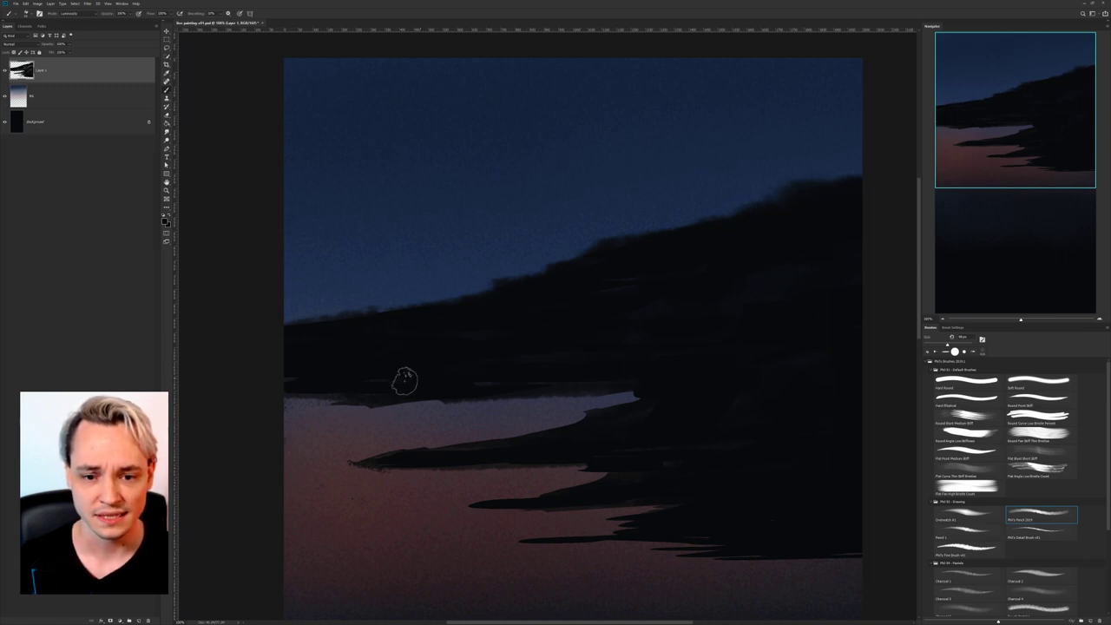
Soften the edges of the lower cloud bands above the reddish glow with fuzzy dark pencil brush strokes.
scroll(435, 356, "down", 2)
mouse_move(341, 425)
left_mouse_down()
mouse_move(556, 396)
mouse_move(434, 409)
mouse_move(663, 364)
mouse_move(701, 368)
mouse_move(670, 337)
left_mouse_up()
left_click_drag(542, 407, 605, 404)
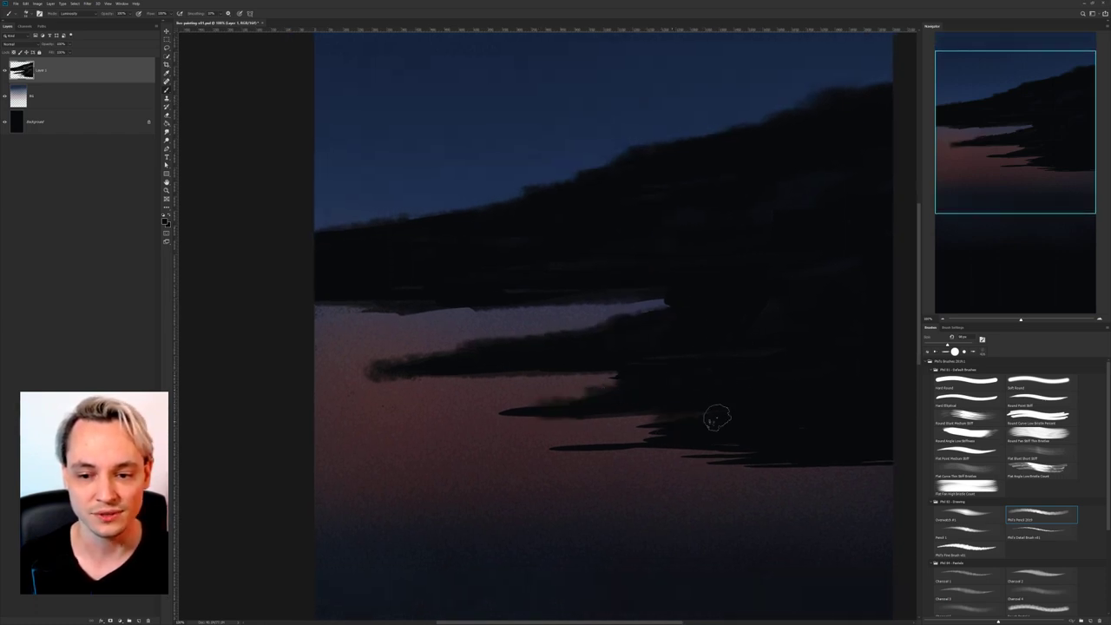
left_click_drag(654, 443, 684, 446)
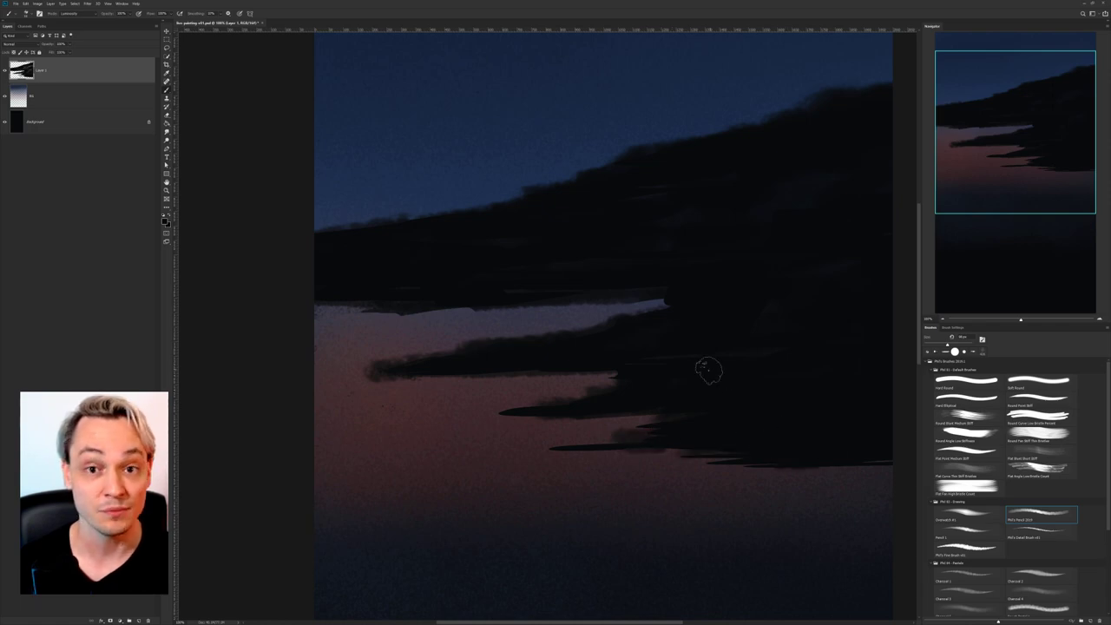
left_click_drag(844, 382, 744, 372)
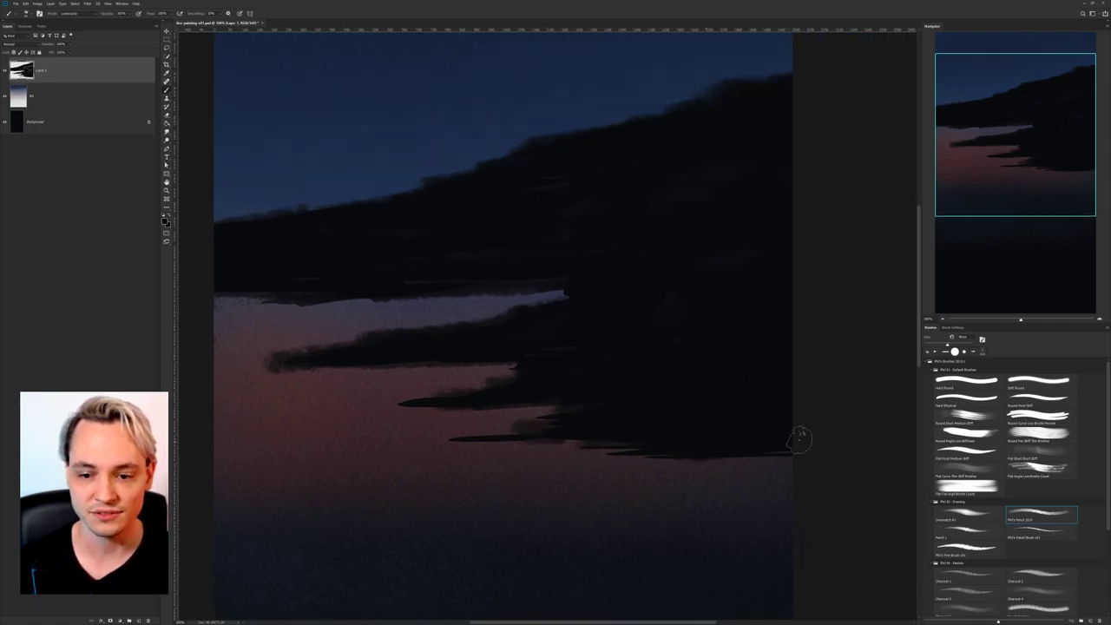
left_click_drag(555, 261, 561, 282)
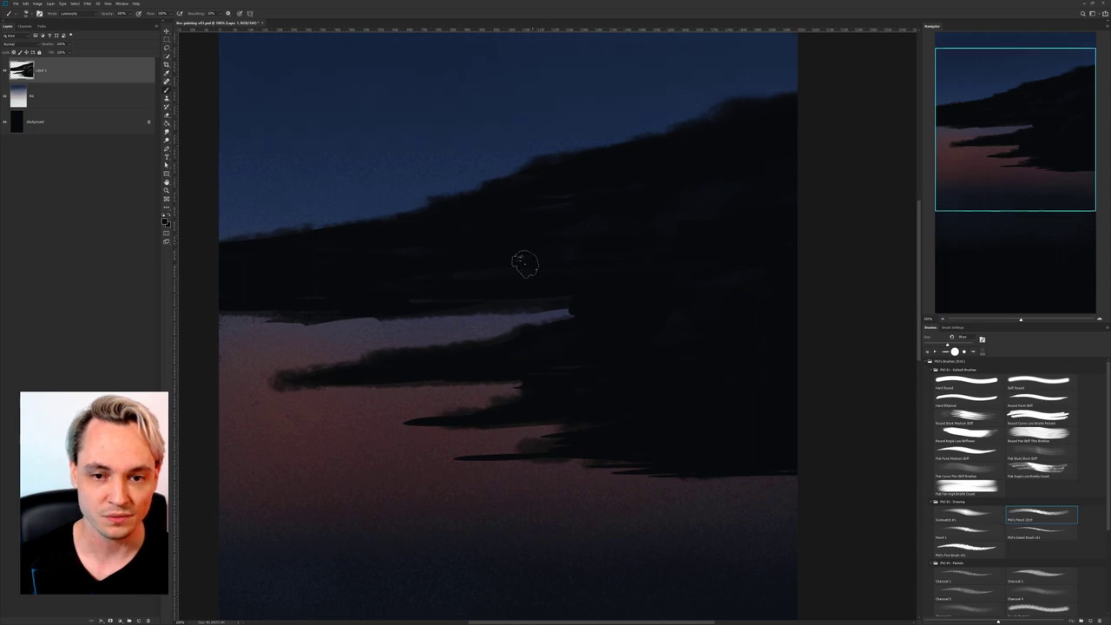
Switch from the brush to the Smudge tool.
key("r")
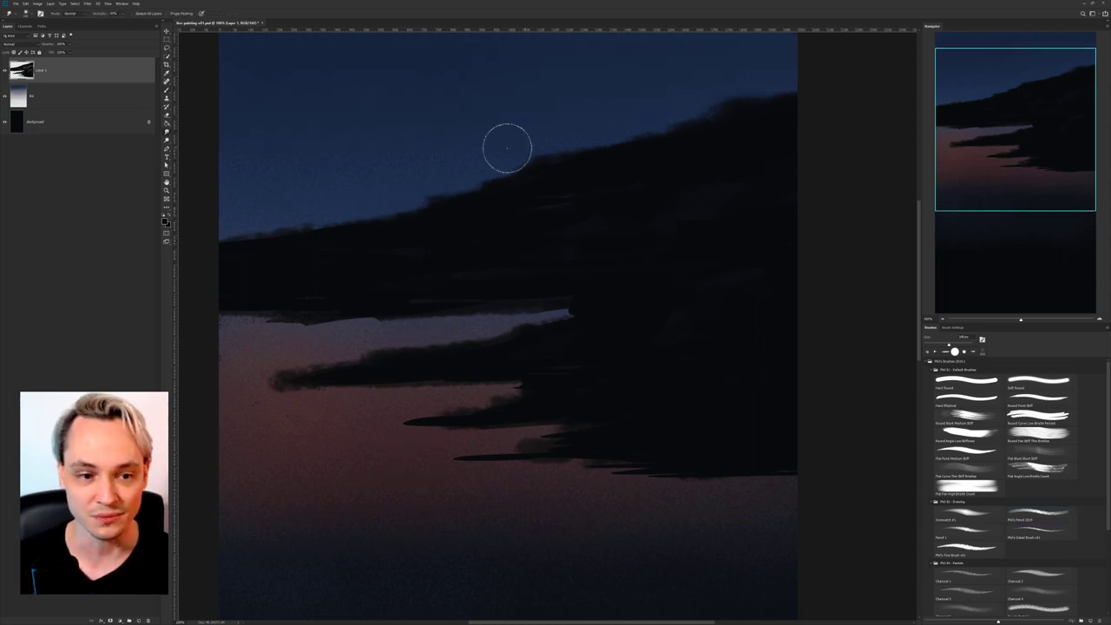
left_click(168, 138)
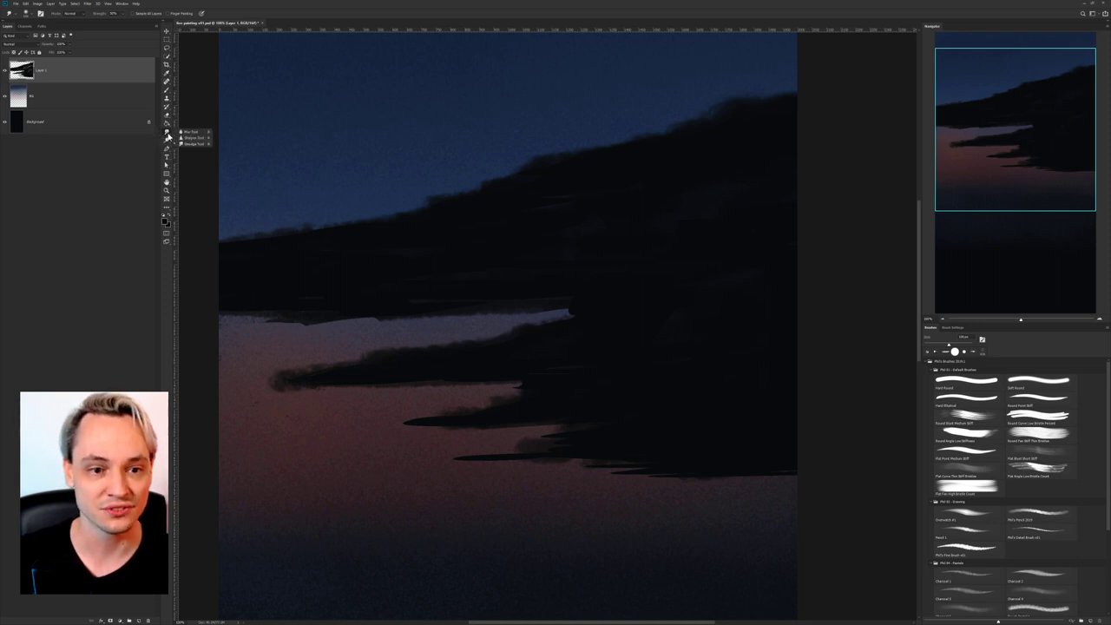
left_click(185, 144)
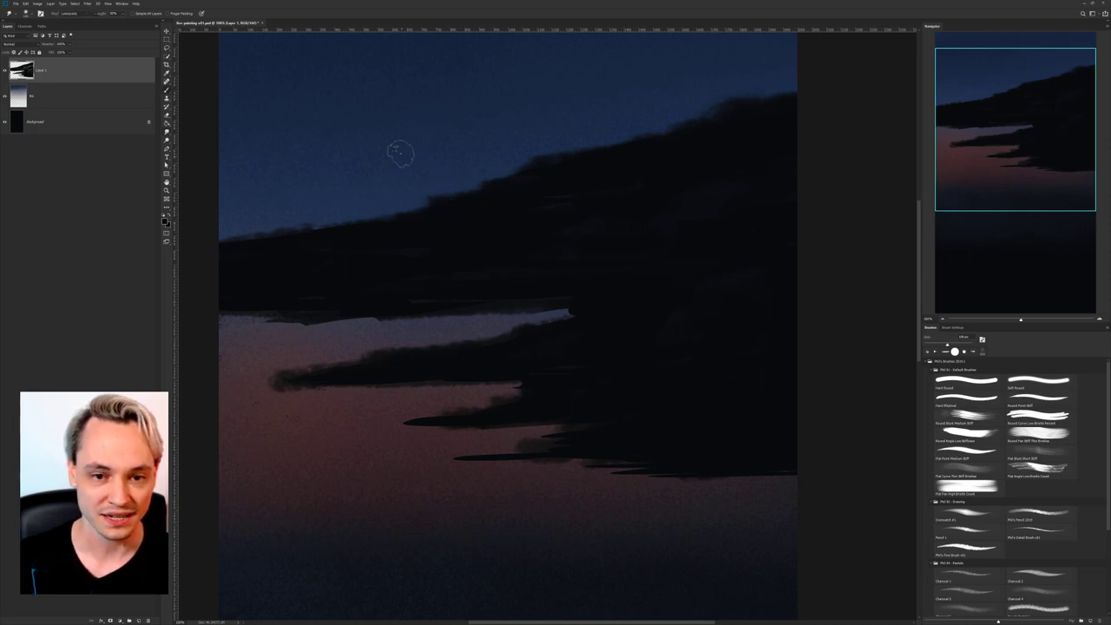
Paint trial dark and white vertical strokes in the open sky, try smudging the white one, and undo them.
scroll(400, 153, "up", 2)
key("b")
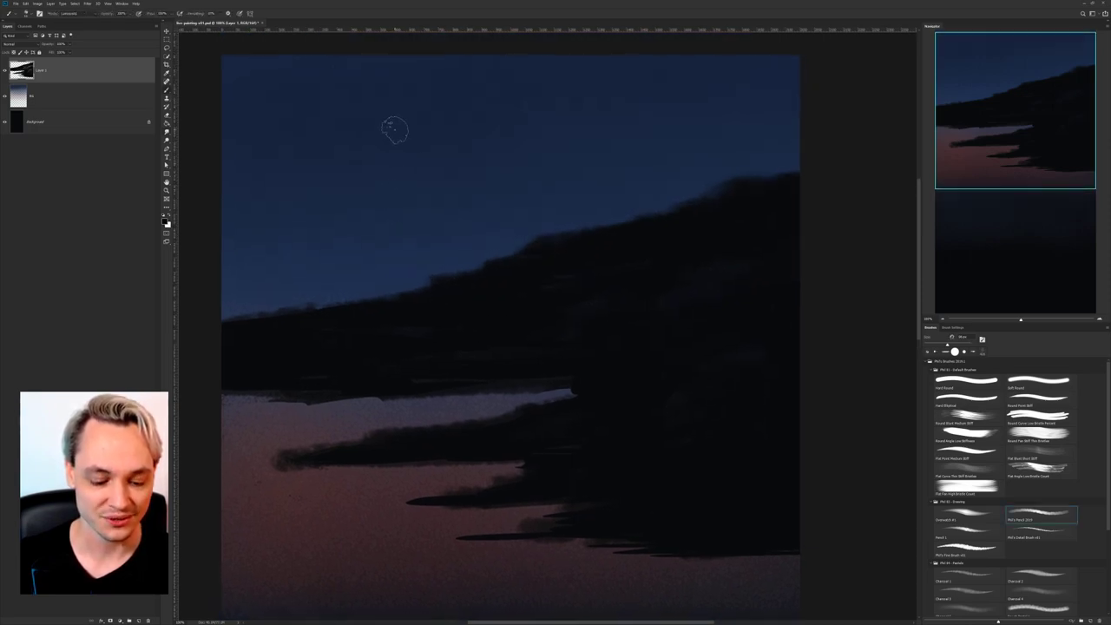
left_click_drag(386, 103, 385, 216)
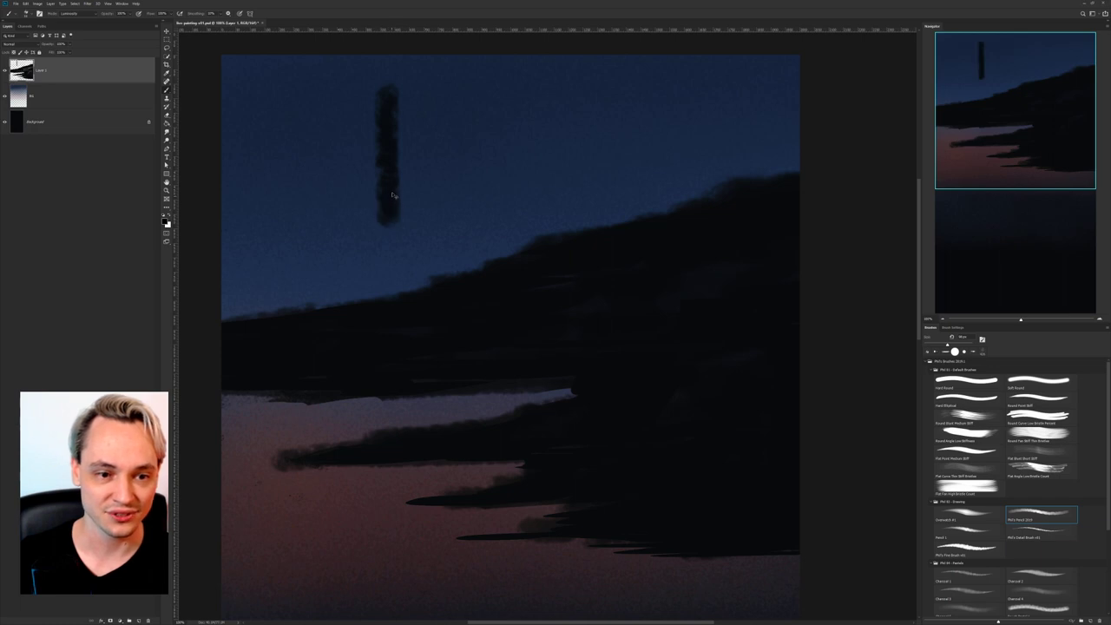
key("ctrl+z")
left_click_drag(397, 108, 397, 228)
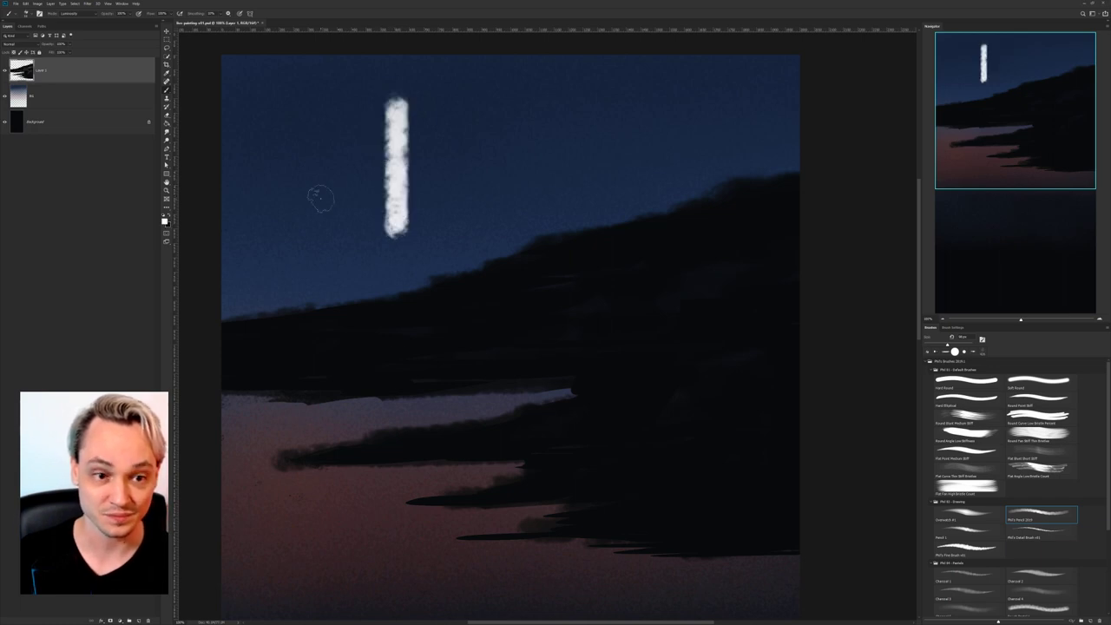
key("r")
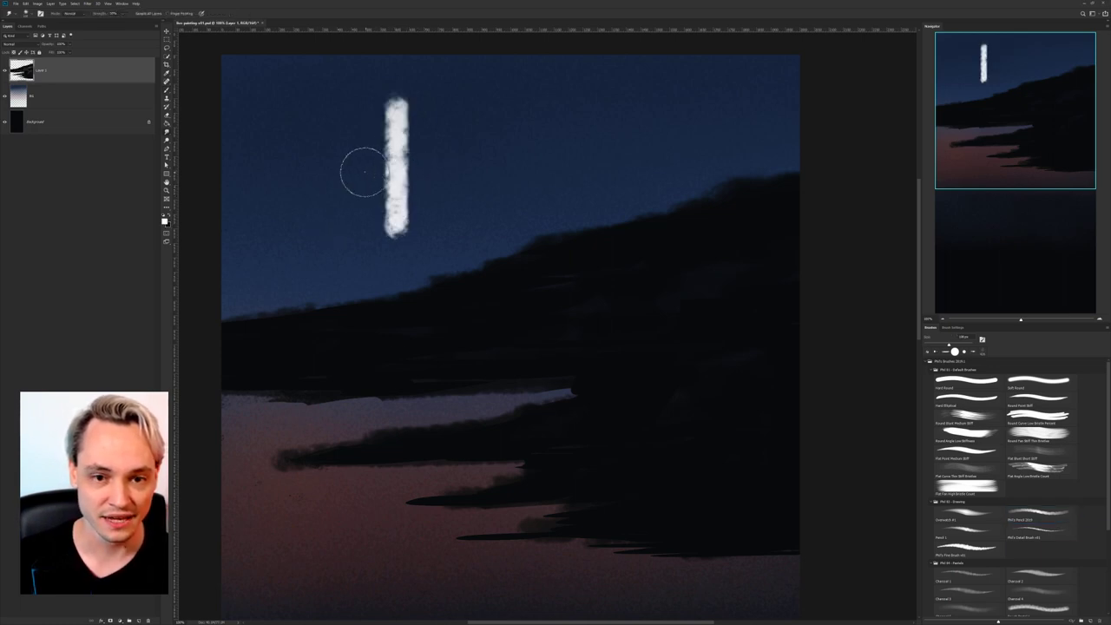
left_click_drag(363, 172, 485, 157)
mouse_move(382, 178)
left_mouse_down()
mouse_move(309, 198)
mouse_move(413, 177)
mouse_move(530, 183)
mouse_move(324, 222)
mouse_move(502, 202)
mouse_move(338, 184)
mouse_move(480, 127)
mouse_move(362, 139)
mouse_move(389, 231)
left_mouse_up()
key("ctrl+z")
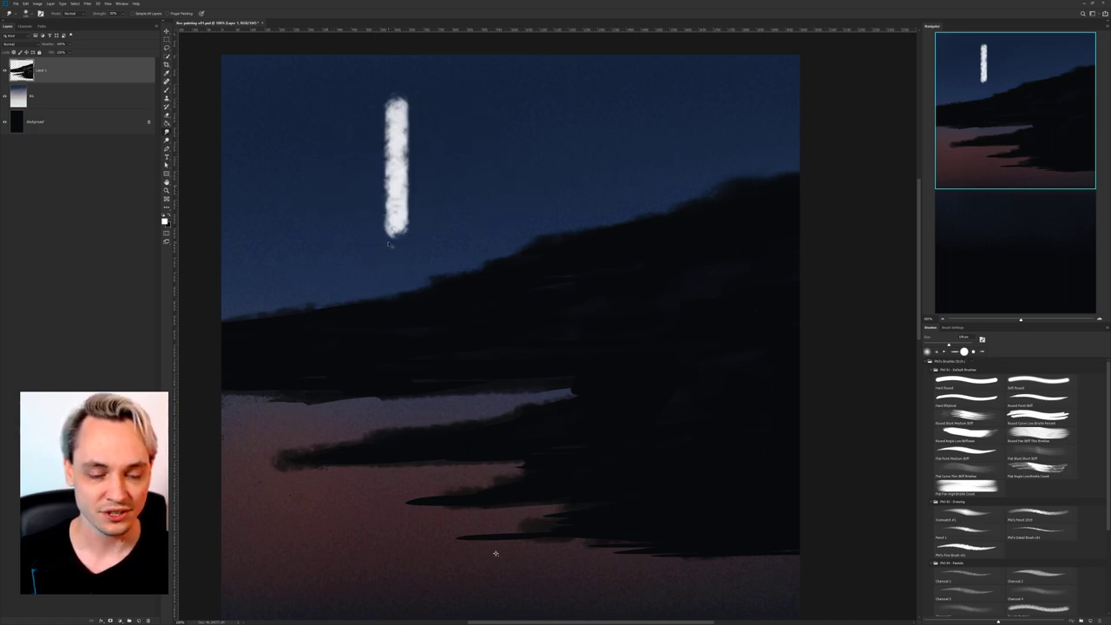
key("ctrl+z")
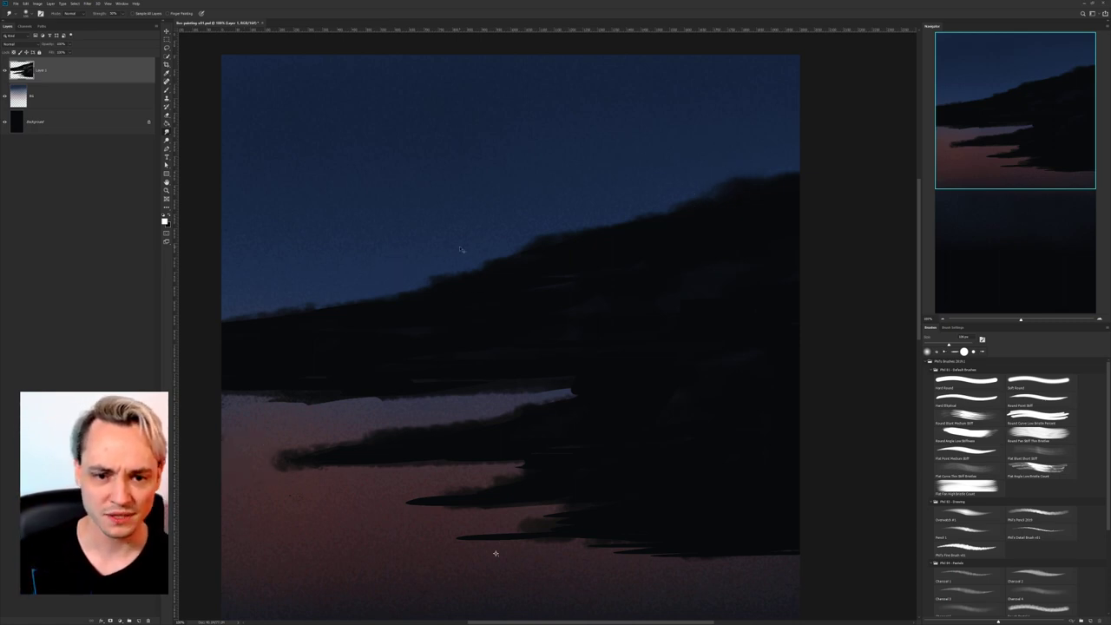
Smudge the main cloud's upper edge into soft billowing bumps from its middle to the canvas's right side.
scroll(461, 249, "up", 5)
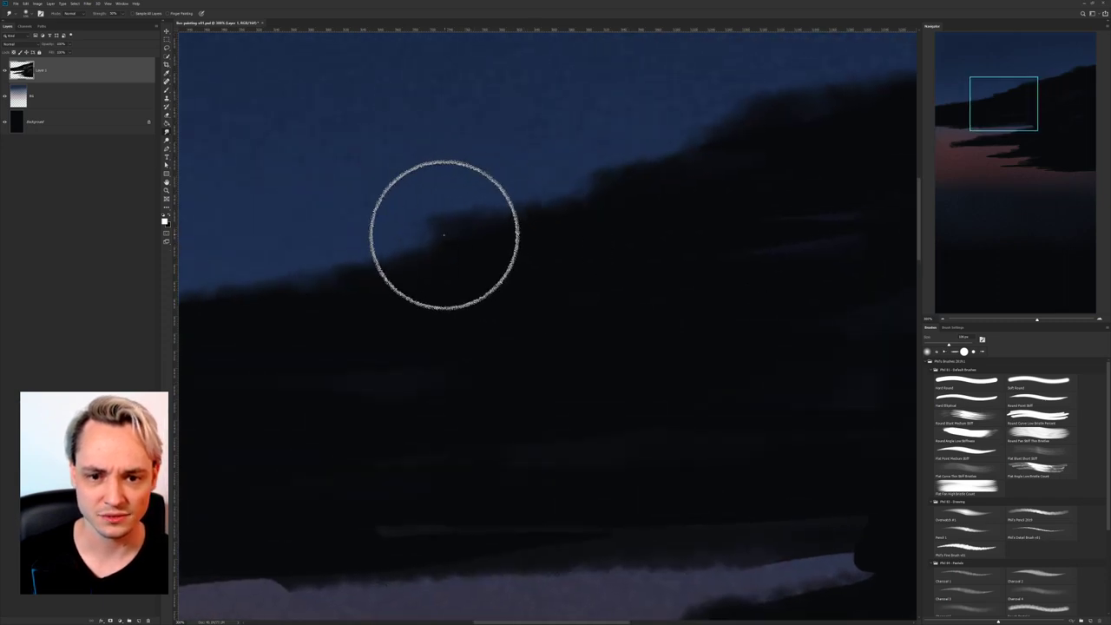
mouse_move(444, 235)
left_mouse_down()
mouse_move(512, 214)
mouse_move(501, 178)
mouse_move(548, 185)
mouse_move(560, 160)
mouse_move(639, 155)
mouse_move(652, 130)
mouse_move(684, 120)
mouse_move(733, 128)
mouse_move(639, 262)
mouse_move(506, 323)
mouse_move(536, 259)
left_mouse_up()
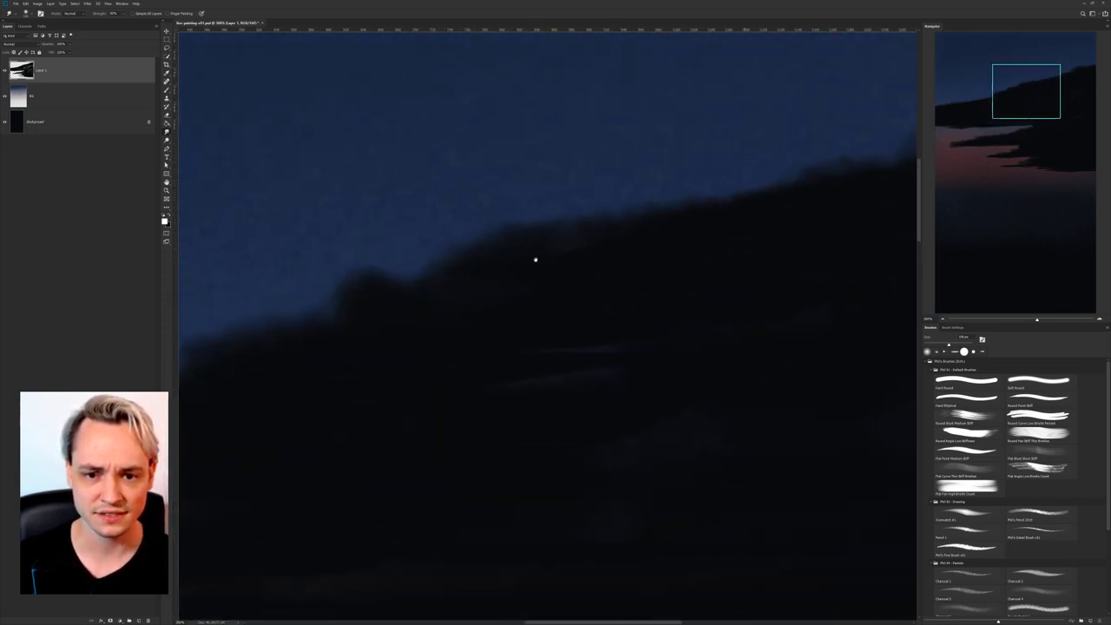
left_click_drag(495, 221, 526, 186)
mouse_move(589, 219)
left_mouse_down()
mouse_move(610, 195)
mouse_move(597, 160)
left_mouse_up()
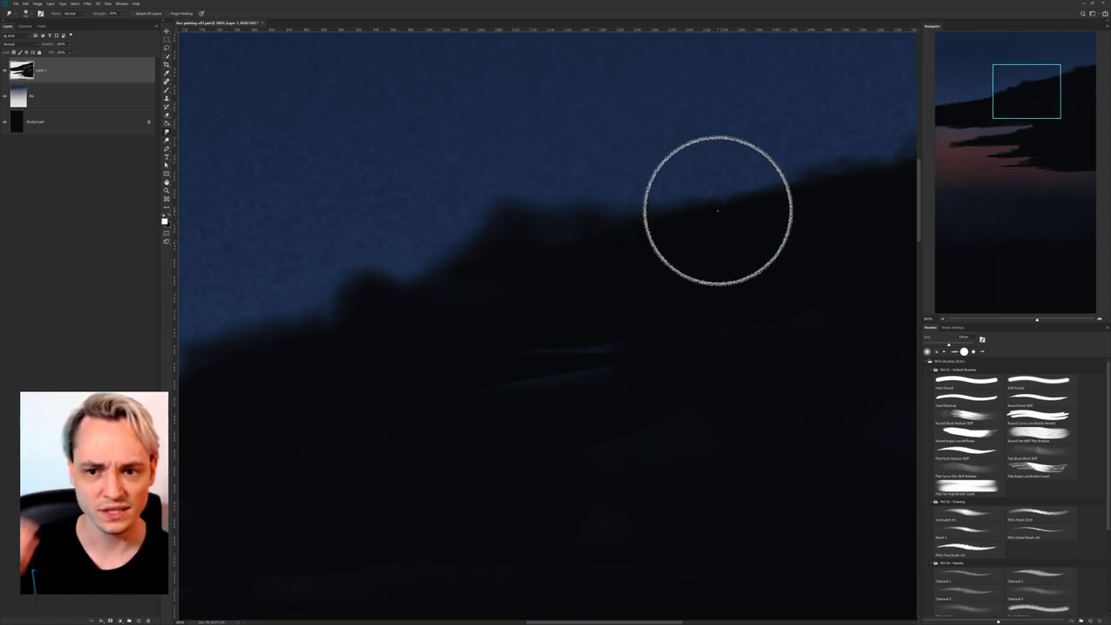
mouse_move(843, 156)
left_mouse_down()
mouse_move(657, 269)
mouse_move(643, 232)
mouse_move(700, 144)
mouse_move(608, 220)
mouse_move(708, 178)
left_mouse_up()
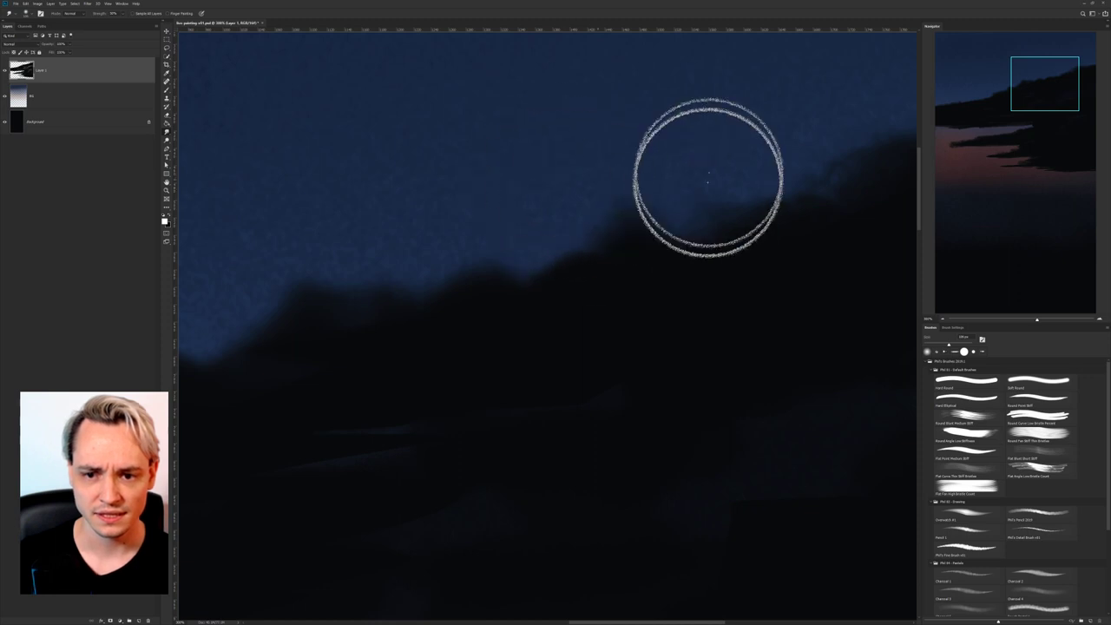
left_click_drag(816, 261, 580, 339)
left_click_drag(536, 244, 588, 210)
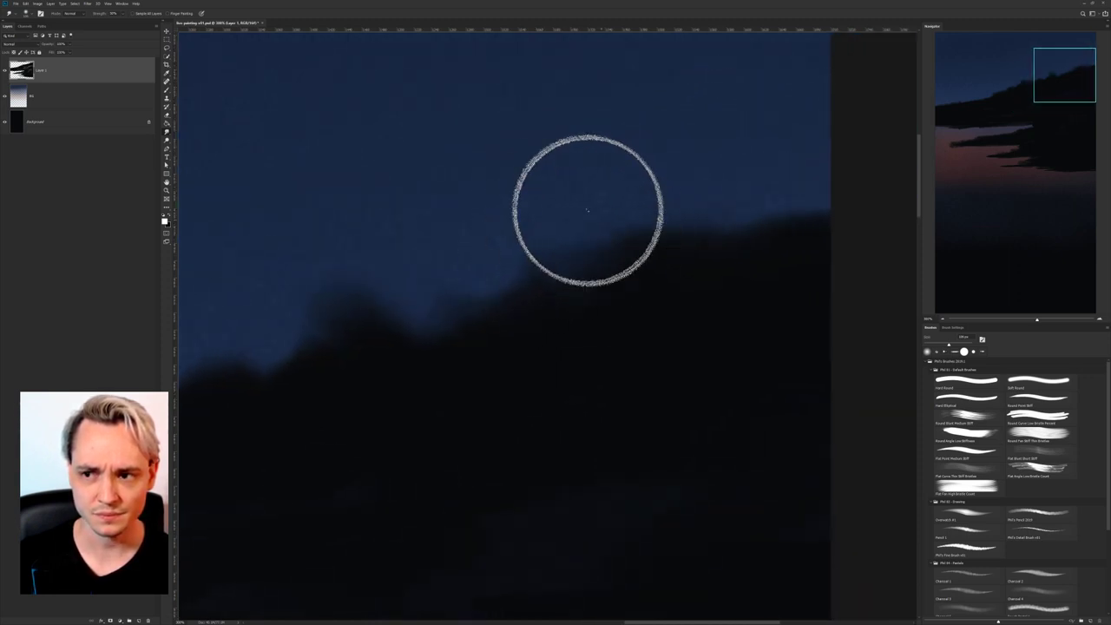
left_click_drag(492, 347, 832, 205)
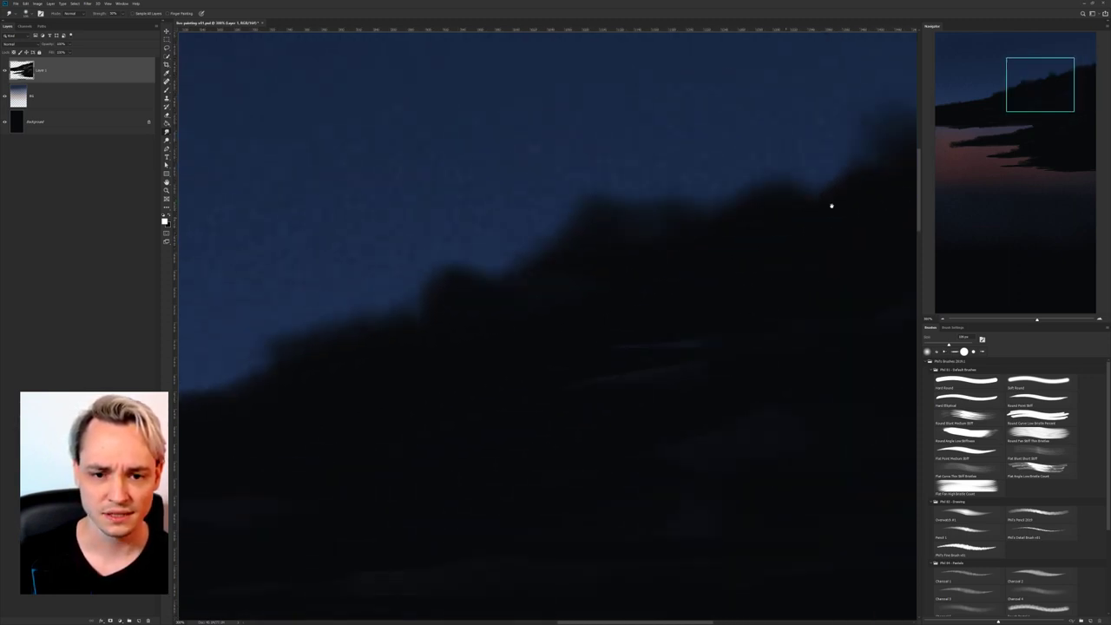
Smudge the main cloud's upper edge into soft, uneven puffs near the canvas's left side.
scroll(526, 286, "down", 5)
scroll(526, 285, "left", 4)
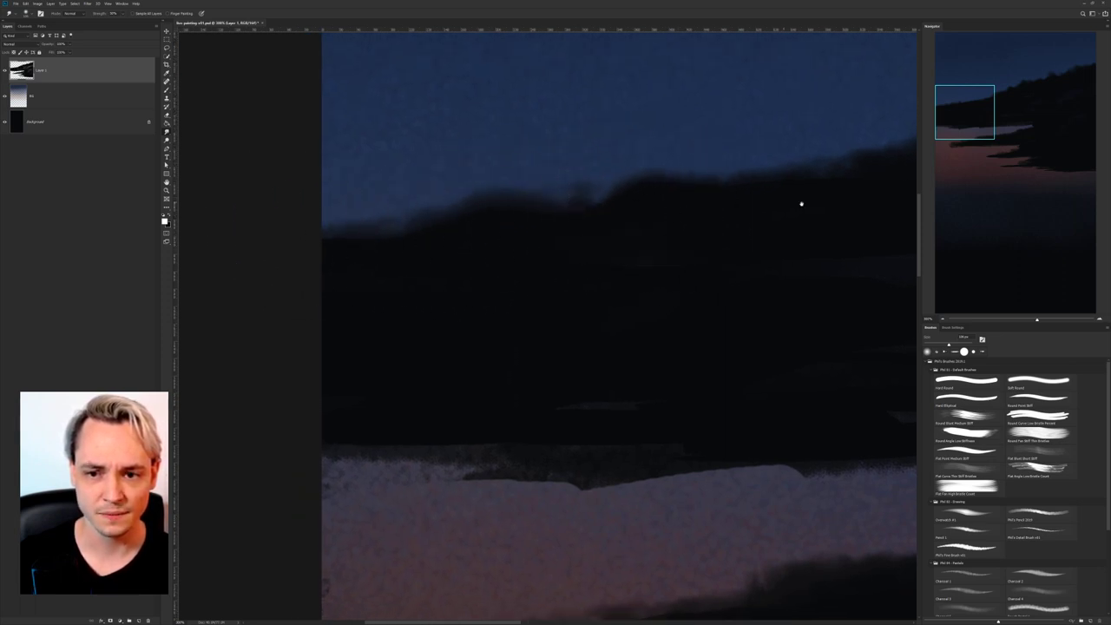
left_click_drag(801, 204, 585, 272)
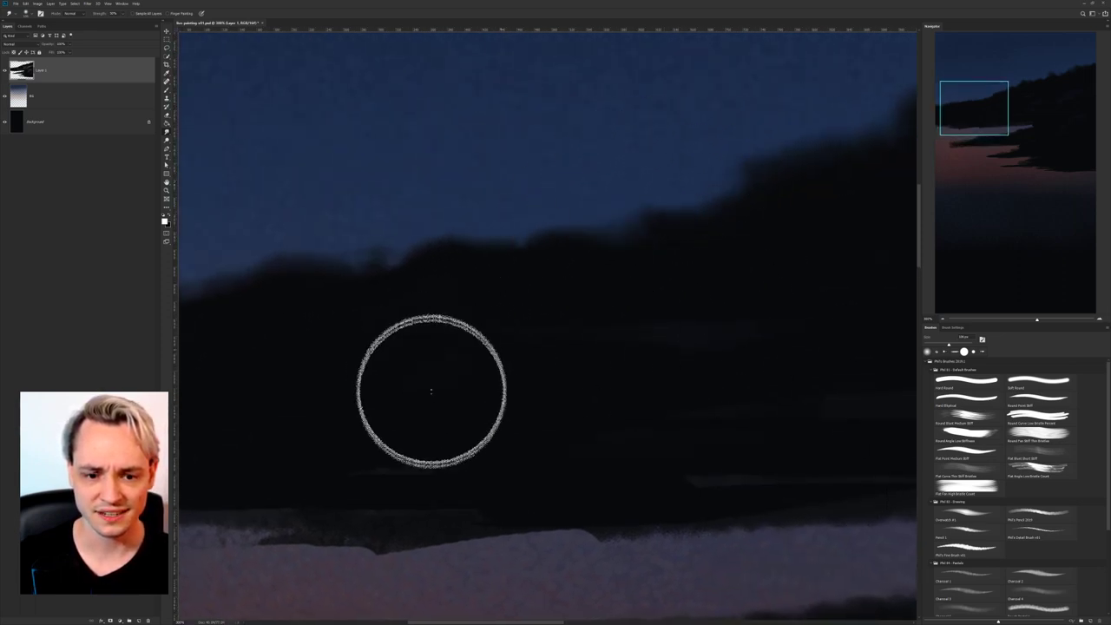
Smudge the main cloud's underside along the bluish-purple gap, from the canvas's left edge to the gap's narrow right end.
left_click_drag(432, 391, 637, 263)
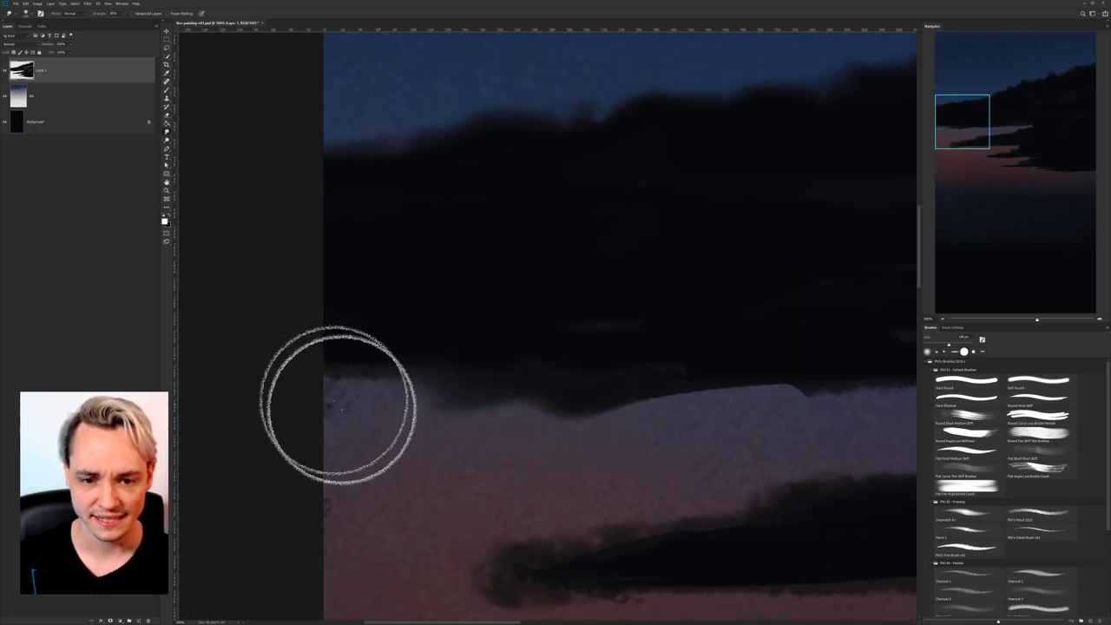
left_click_drag(342, 409, 303, 417)
left_click_drag(660, 372, 447, 342)
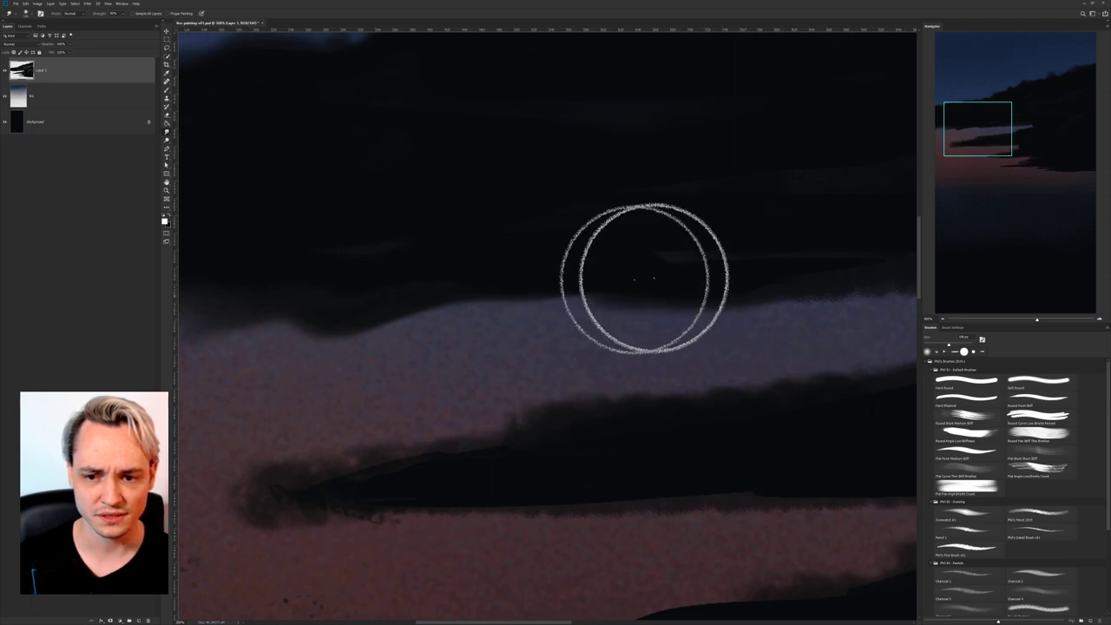
left_click_drag(829, 284, 474, 295)
left_click_drag(779, 302, 814, 304)
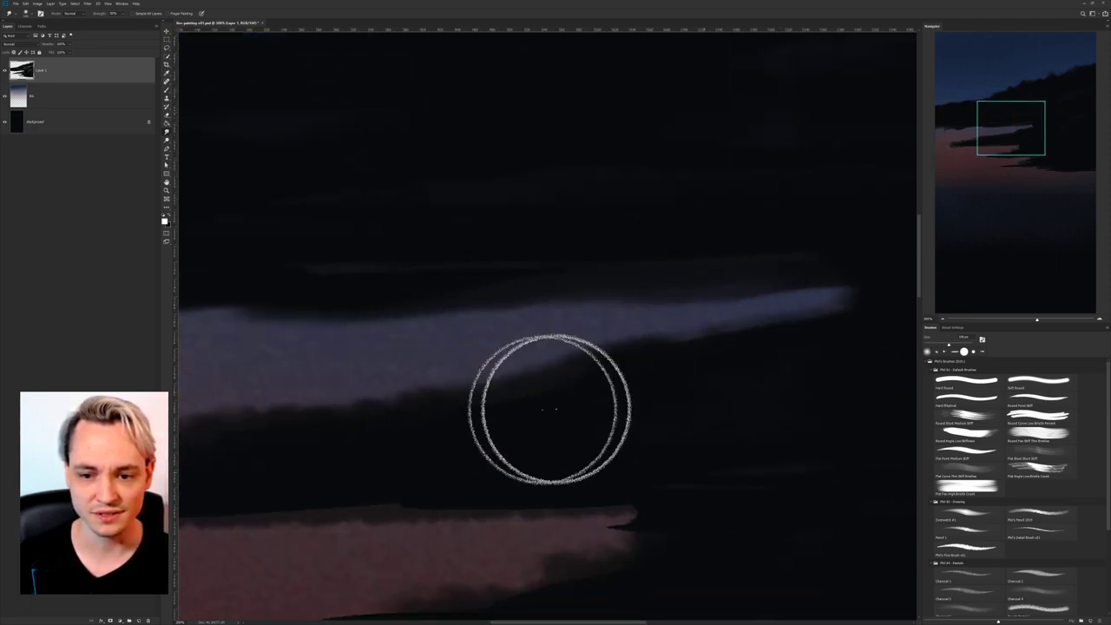
Smudge the second cloud band's upper edge, left tip and underside into soft, puffy contours.
left_click_drag(550, 408, 787, 368)
mouse_move(377, 422)
left_mouse_down()
mouse_move(568, 350)
mouse_move(676, 366)
left_mouse_up()
mouse_move(462, 378)
left_mouse_down()
mouse_move(419, 386)
mouse_move(350, 338)
left_mouse_up()
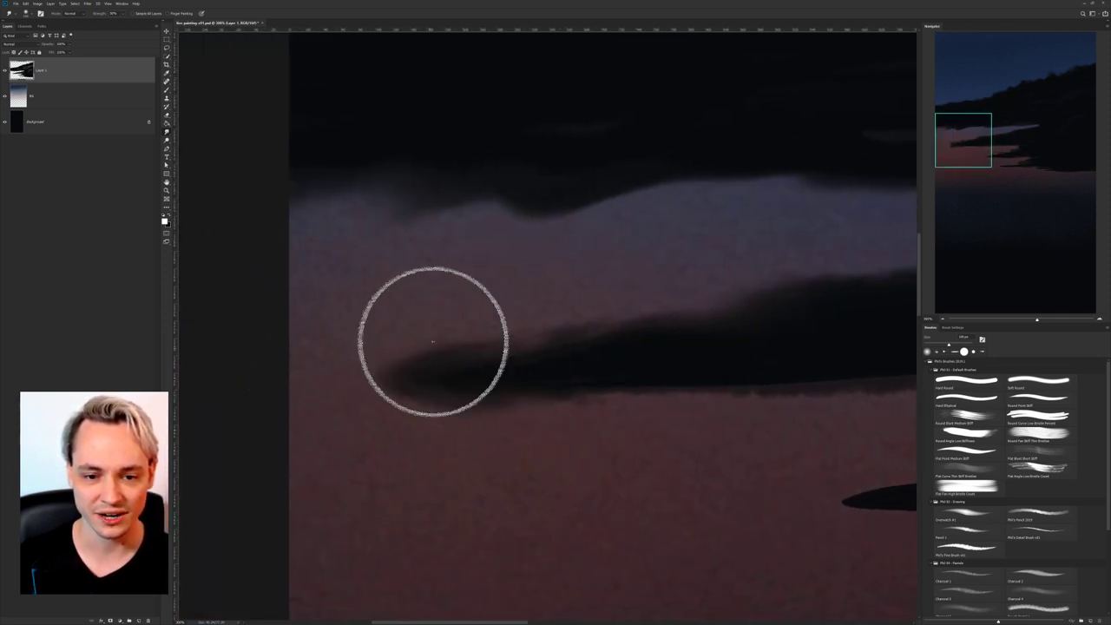
mouse_move(433, 342)
left_mouse_down()
mouse_move(382, 348)
mouse_move(454, 370)
mouse_move(473, 310)
mouse_move(524, 322)
left_mouse_up()
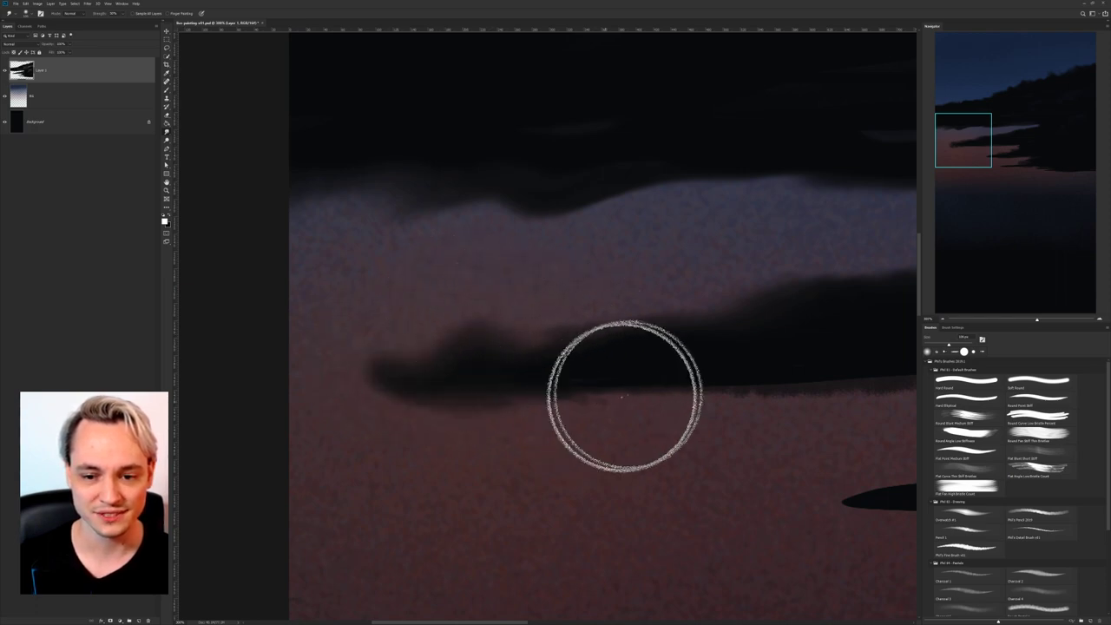
left_click_drag(717, 426, 429, 355)
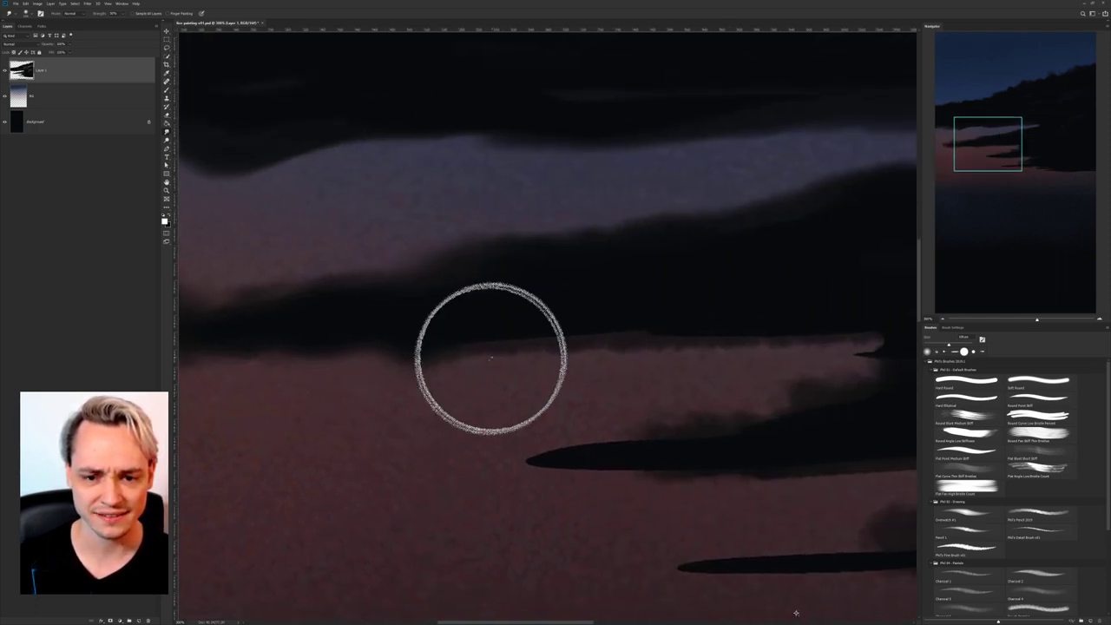
left_click_drag(630, 328, 432, 334)
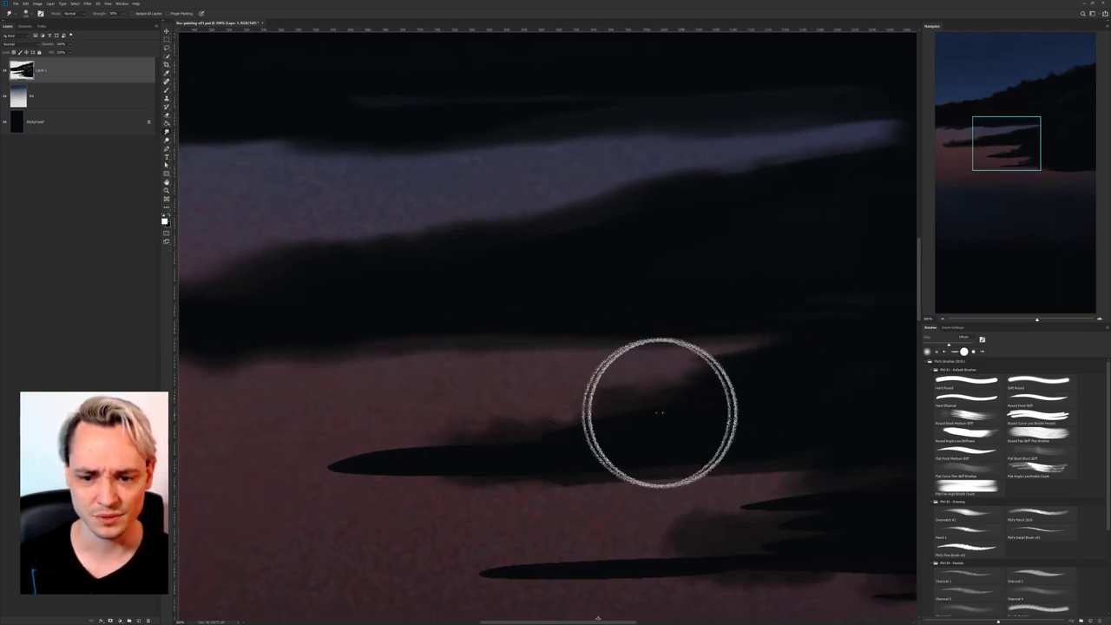
Smudge the third cloud band's upper edge and underside, and pull its left tip into a soft, longer taper.
left_click_drag(660, 412, 271, 465)
left_click_drag(412, 454, 292, 458)
mouse_move(504, 432)
left_mouse_down()
mouse_move(249, 469)
mouse_move(558, 422)
mouse_move(545, 419)
mouse_move(592, 388)
mouse_move(679, 390)
mouse_move(682, 357)
mouse_move(740, 358)
mouse_move(779, 325)
left_mouse_up()
scroll(581, 347, "down", 3)
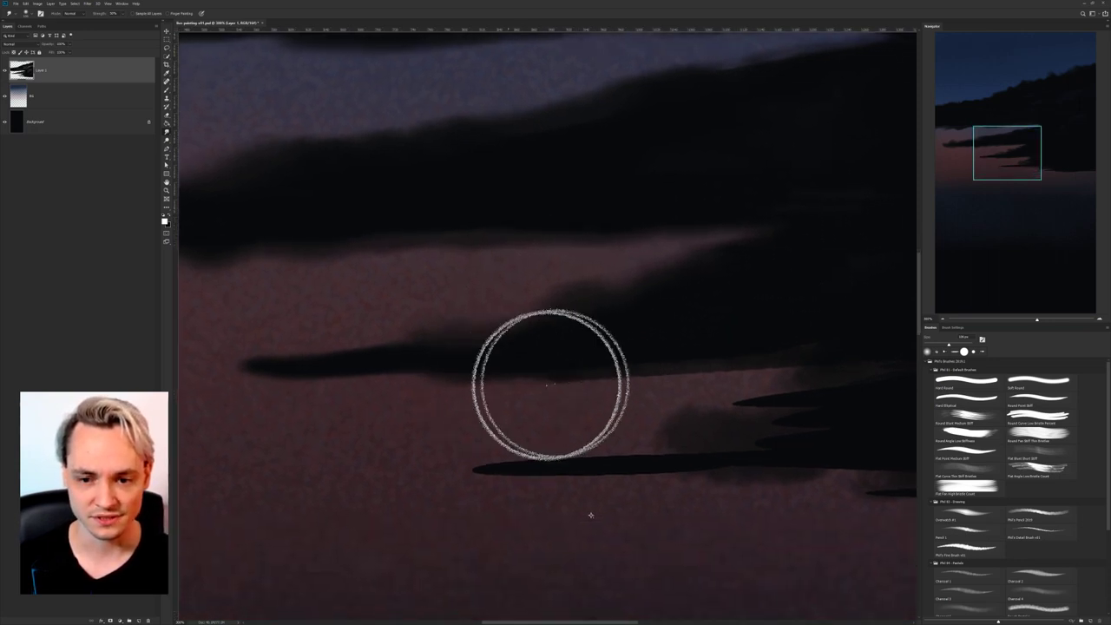
left_click_drag(794, 373, 422, 387)
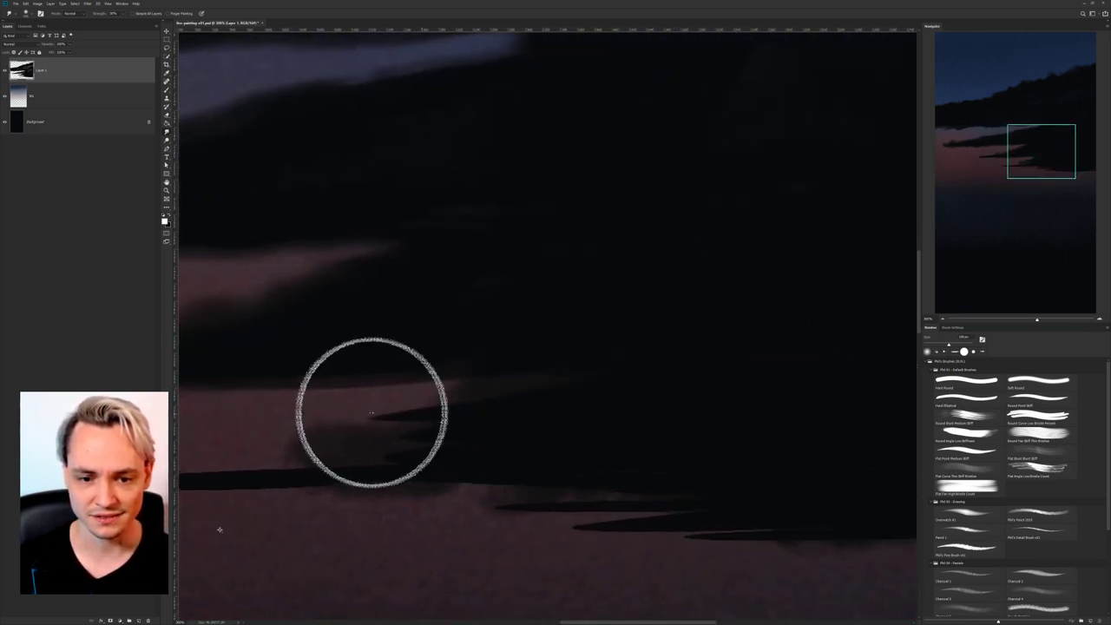
Blend the thin fourth cloud band and the grey patch above it, and stretch its tip further left.
left_click_drag(539, 387, 781, 309)
left_click_drag(724, 347, 540, 374)
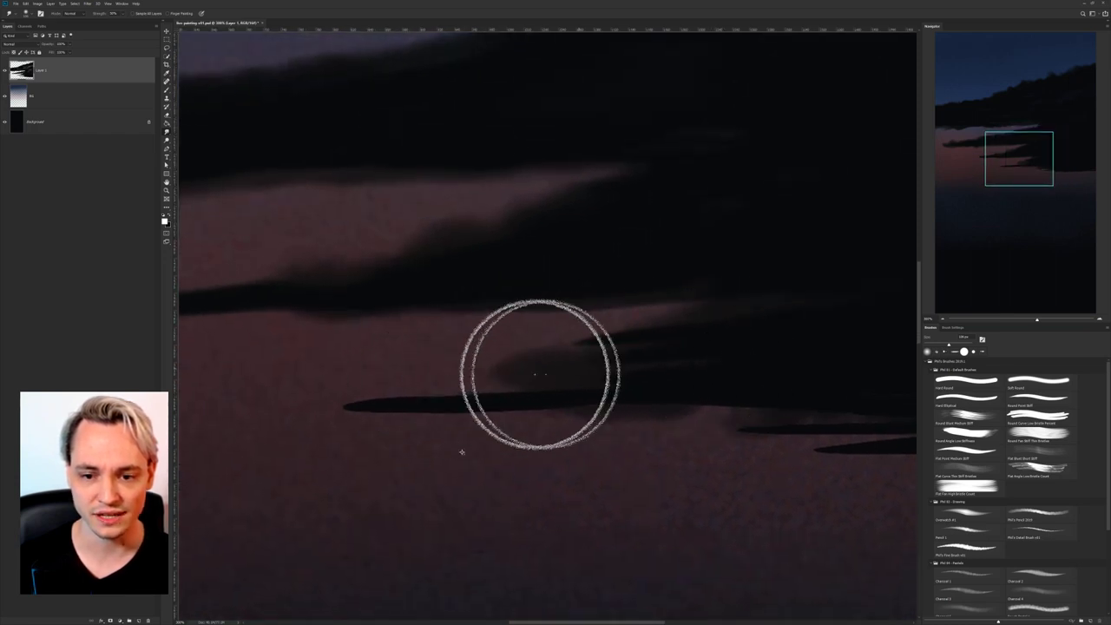
left_click_drag(668, 395, 316, 425)
left_click_drag(530, 416, 300, 424)
left_click_drag(563, 377, 447, 388)
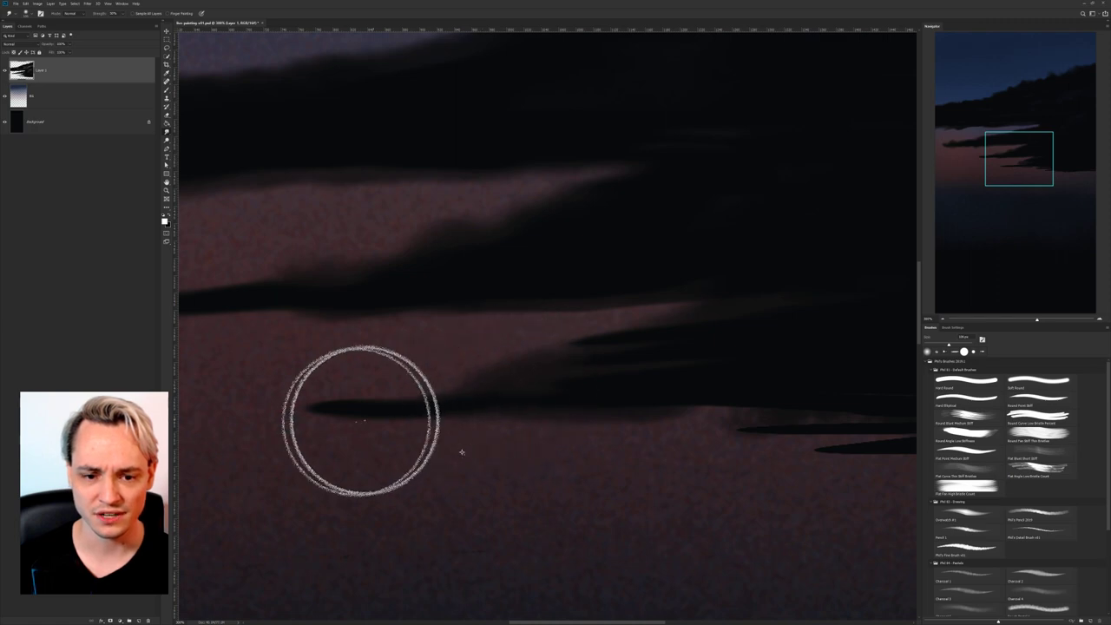
left_click_drag(464, 449, 300, 385)
Smudge the sharp wisps along the cloud mass's lowest edge into soft streaks towards the canvas's right side.
left_click_drag(595, 359, 783, 364)
left_click_drag(543, 354, 738, 371)
left_click_drag(739, 372, 451, 375)
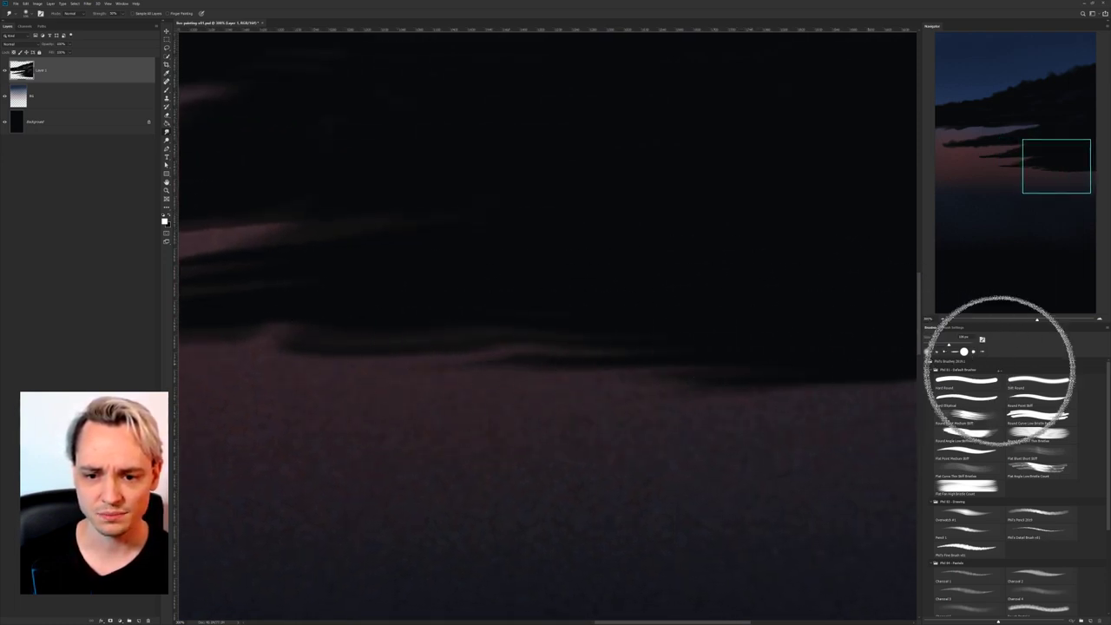
mouse_move(628, 388)
left_mouse_down()
mouse_move(578, 397)
mouse_move(654, 386)
left_mouse_up()
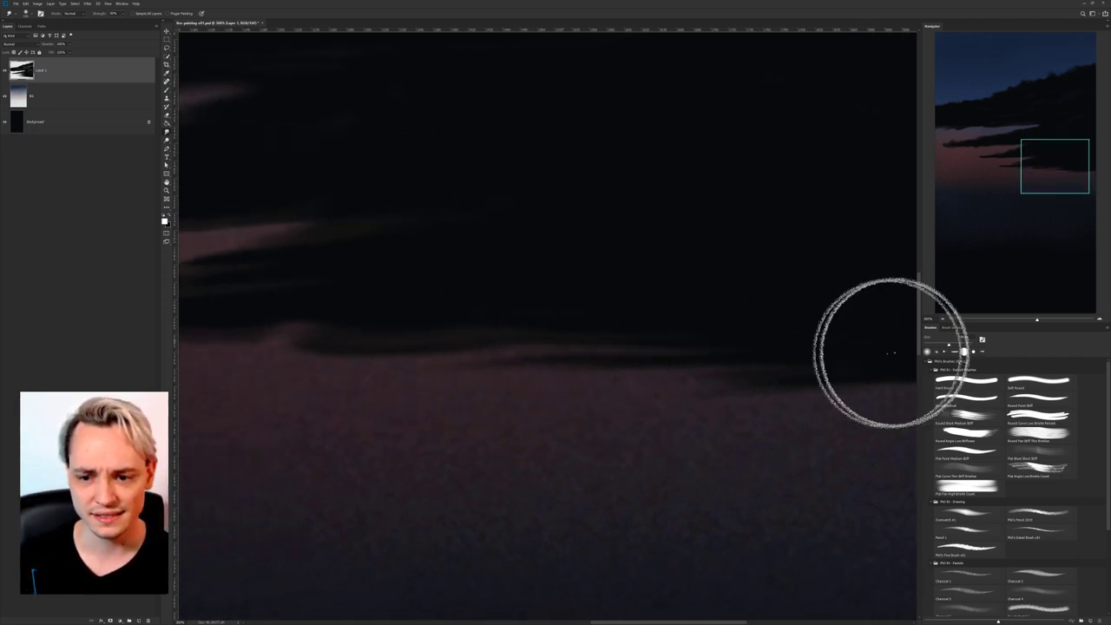
left_click_drag(888, 347, 486, 362)
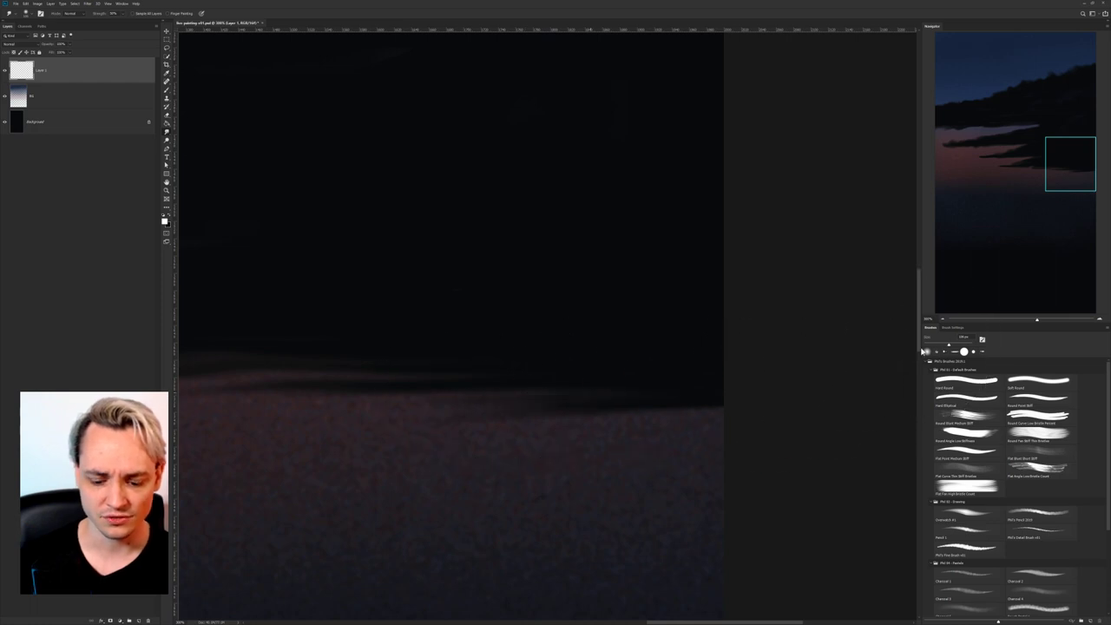
Try a dark test stroke in the upper sky with the Phil's Pencil 2019 brush in Luminosity mode and undo it.
scroll(300, 350, "down", 6)
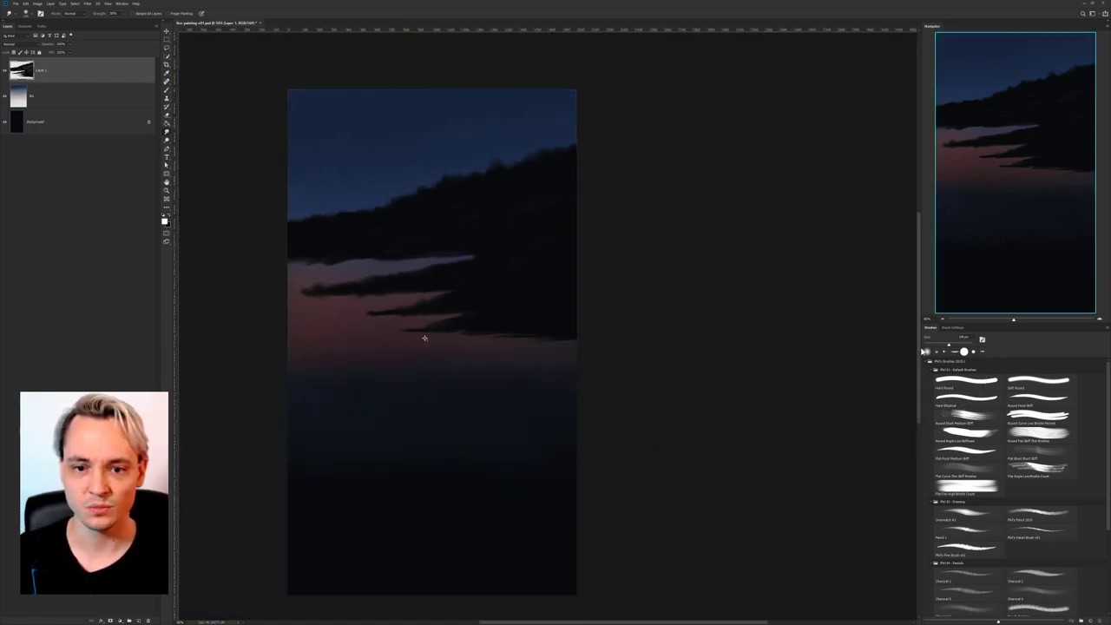
left_click_drag(580, 305, 590, 310)
key("b")
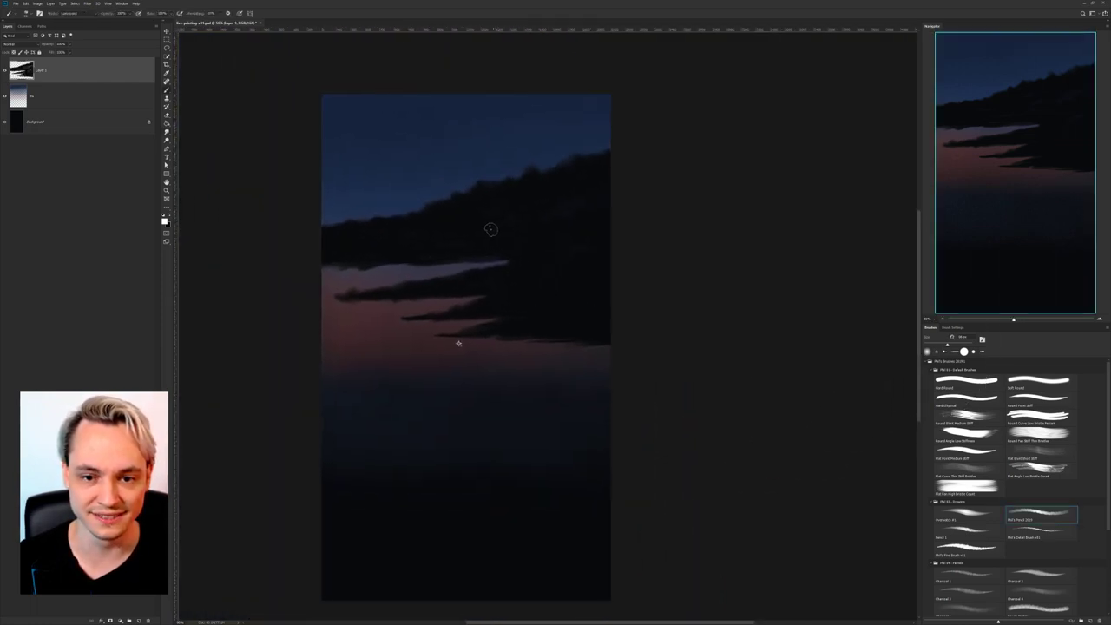
left_click_drag(430, 243, 441, 250)
key("ctrl+z")
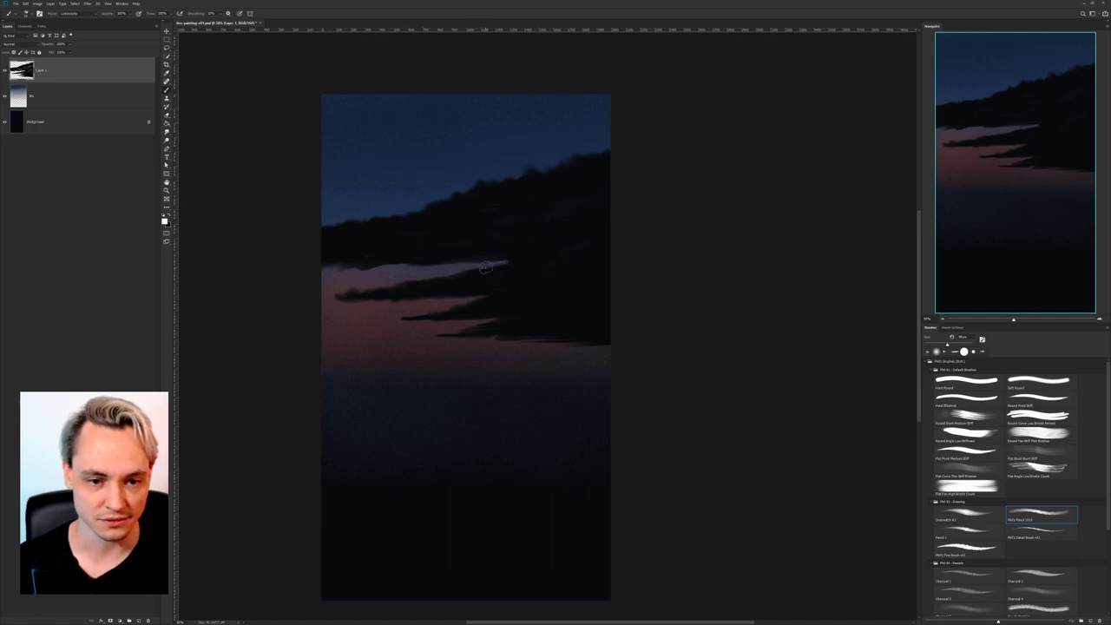
left_click(533, 223, "alt")
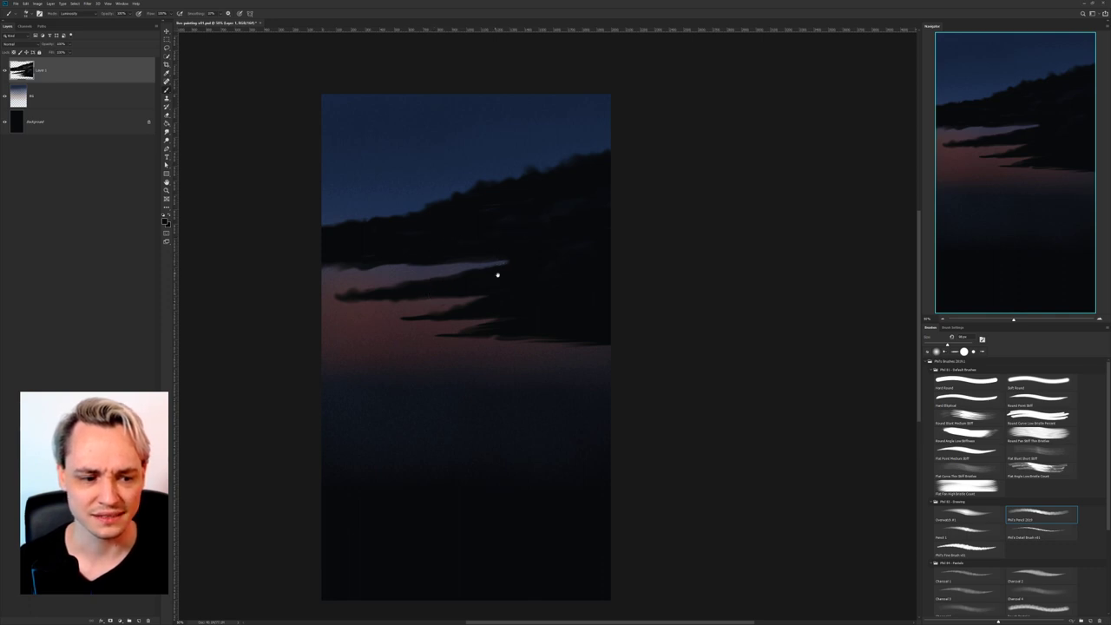
left_click_drag(497, 275, 526, 228)
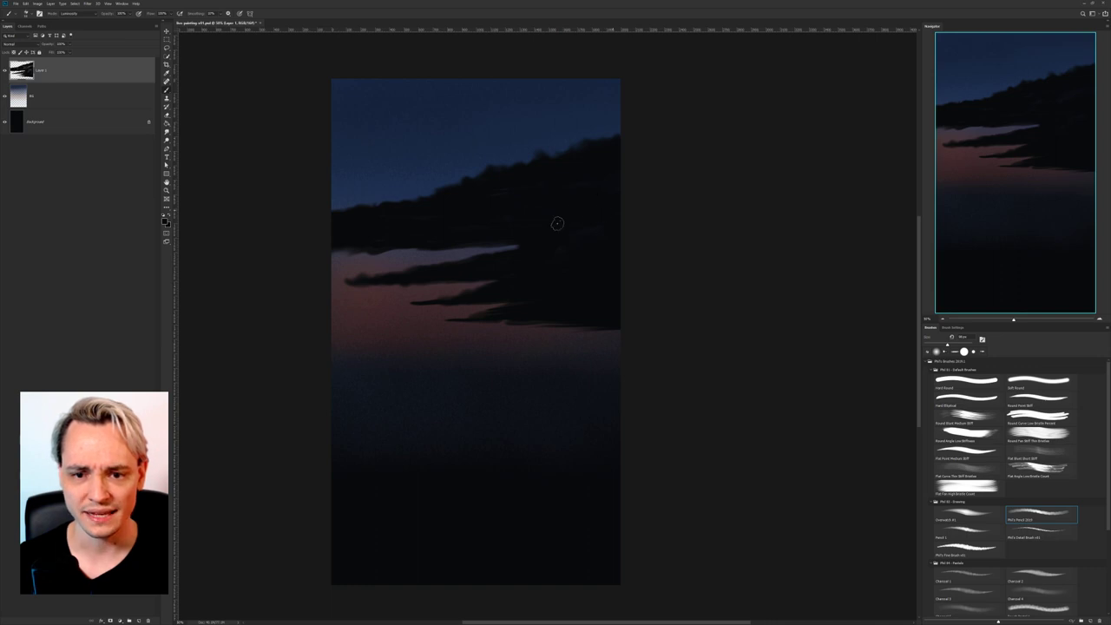
key("e")
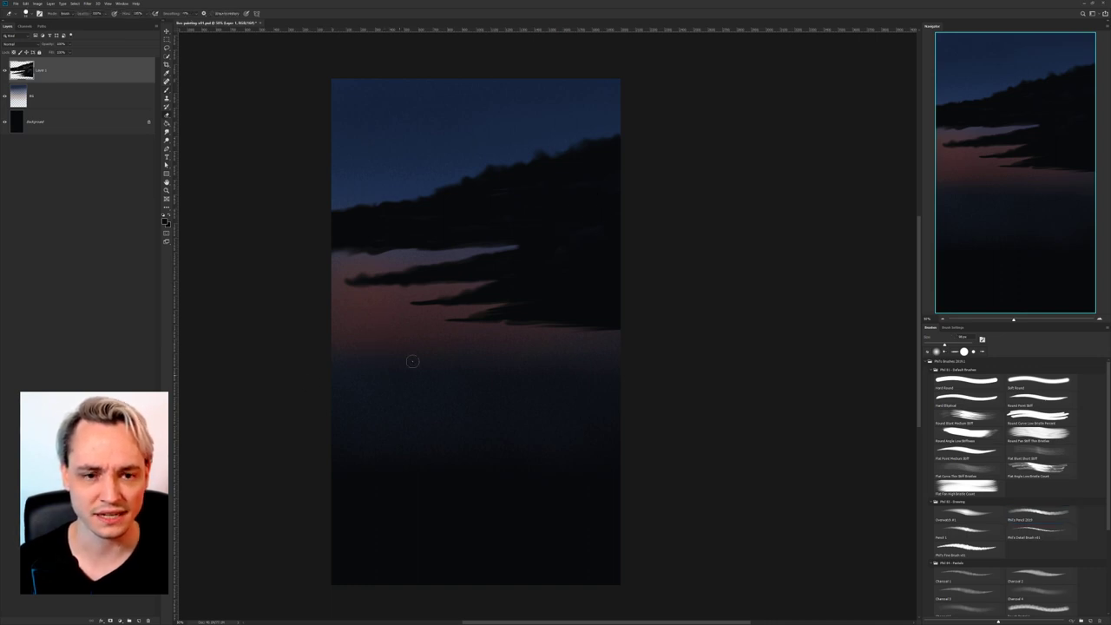
key("b")
mouse_move(400, 83)
left_mouse_down()
mouse_move(397, 180)
mouse_move(460, 109)
mouse_move(482, 111)
left_mouse_up()
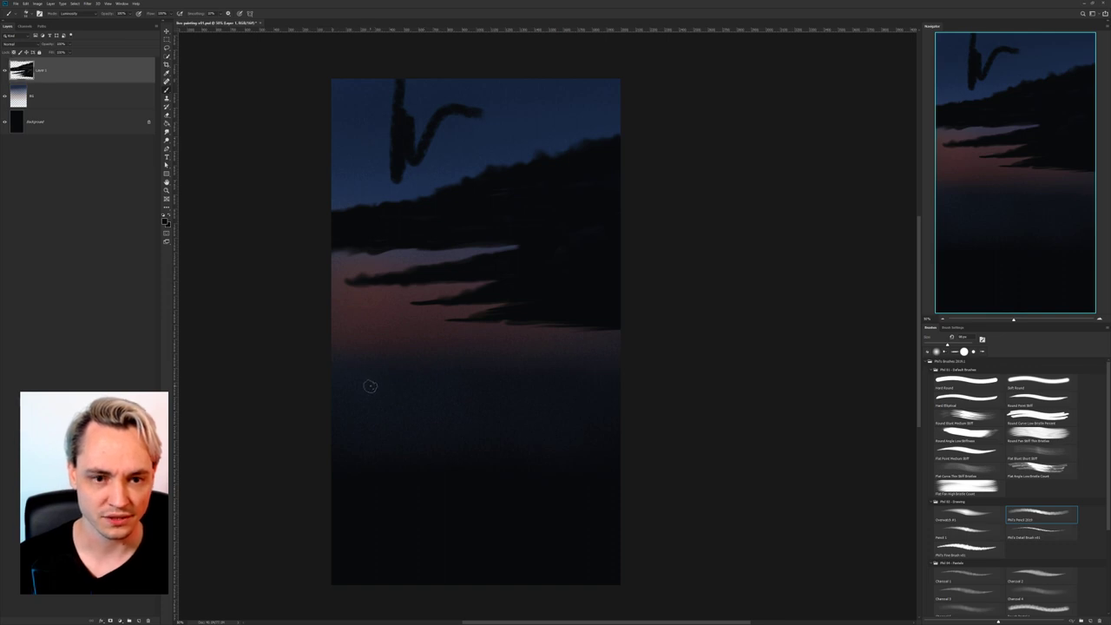
key("ctrl+z")
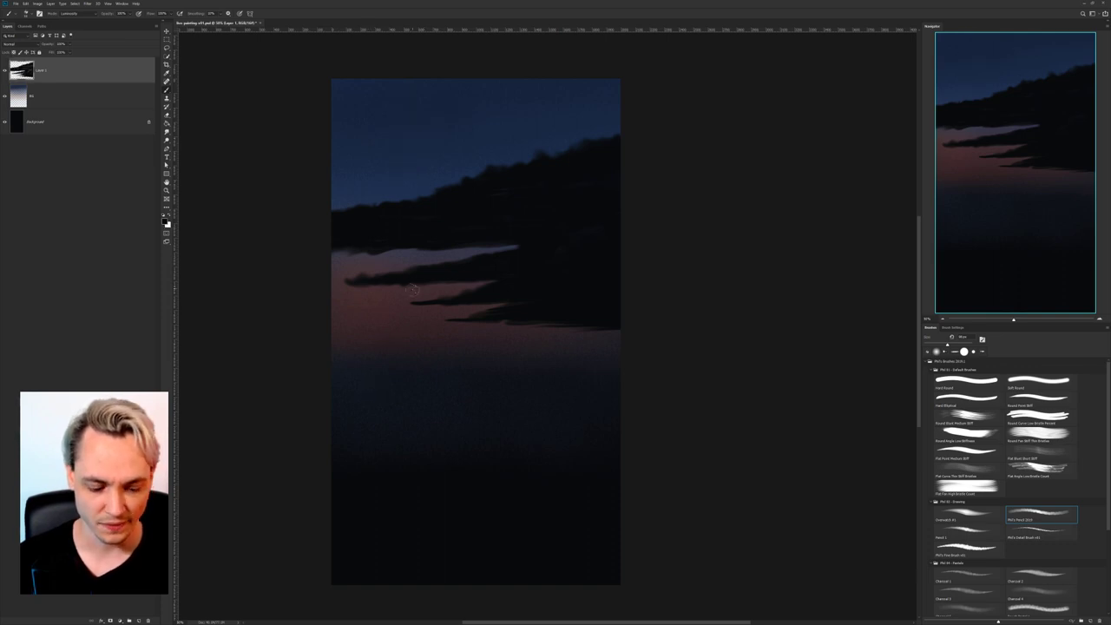
Try white brush strokes over the sky and cloud bands, and undo them.
mouse_move(427, 180)
left_mouse_down()
mouse_move(451, 167)
mouse_move(442, 404)
left_mouse_up()
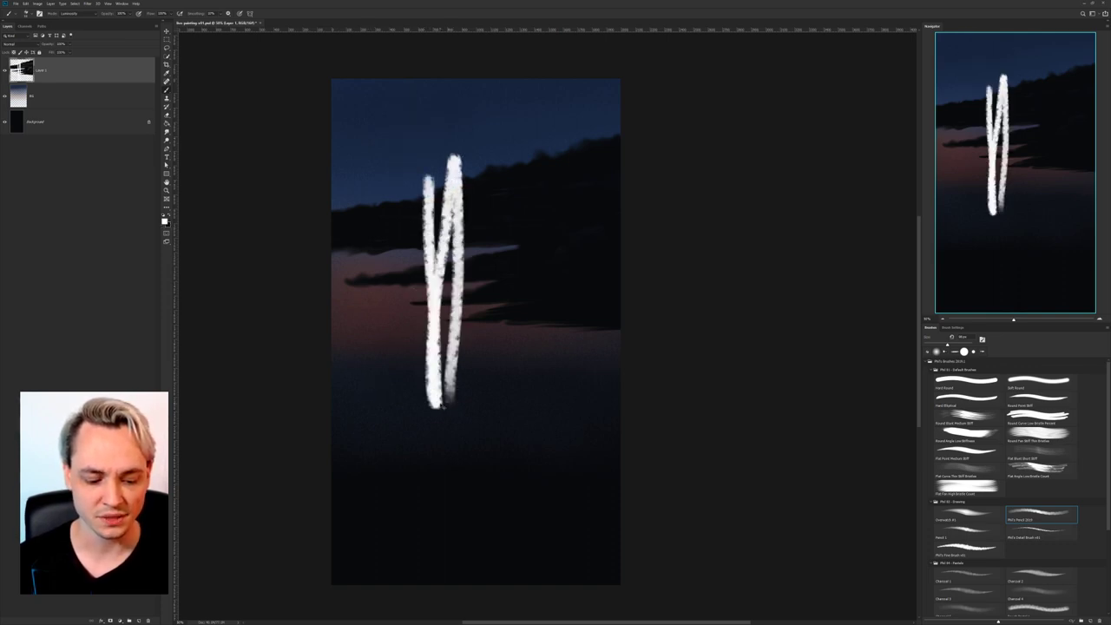
key("ctrl+z")
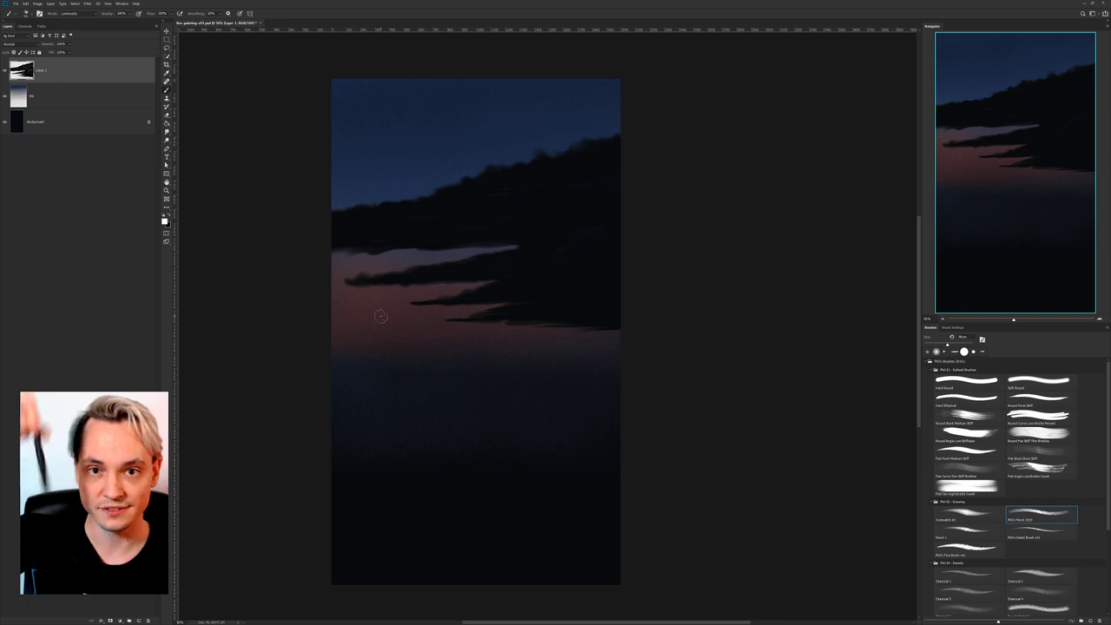
mouse_move(591, 321)
left_mouse_down()
mouse_move(512, 318)
mouse_move(605, 228)
left_mouse_up()
key("ctrl+z")
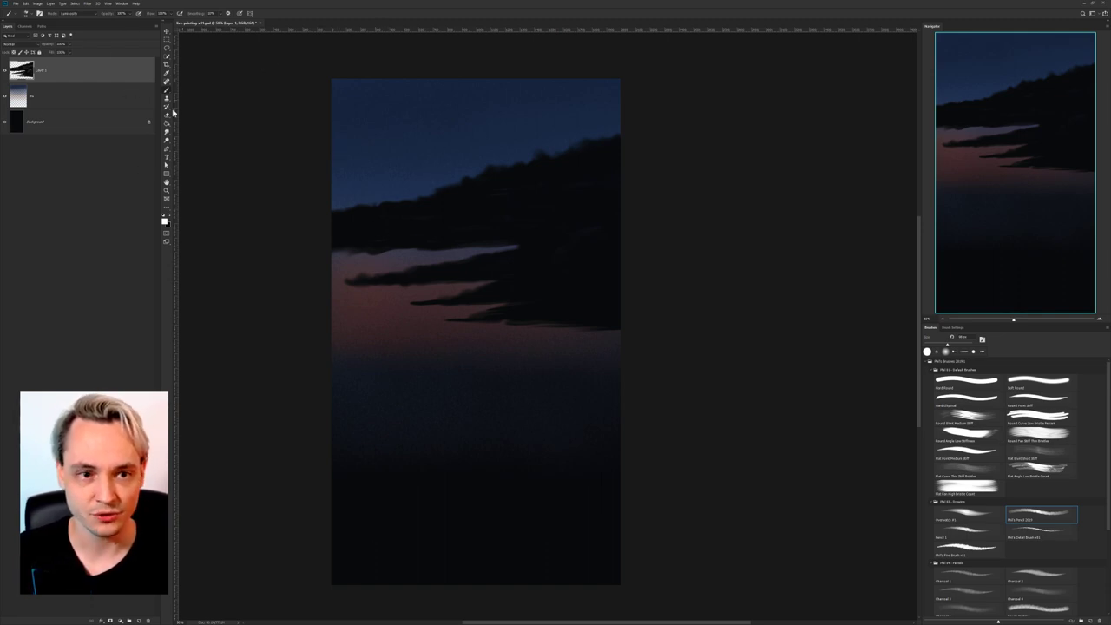
Set the brush's blend mode to Clear and erase the second cloud band's left tip and most of the lower bands' wisps.
left_click(95, 14)
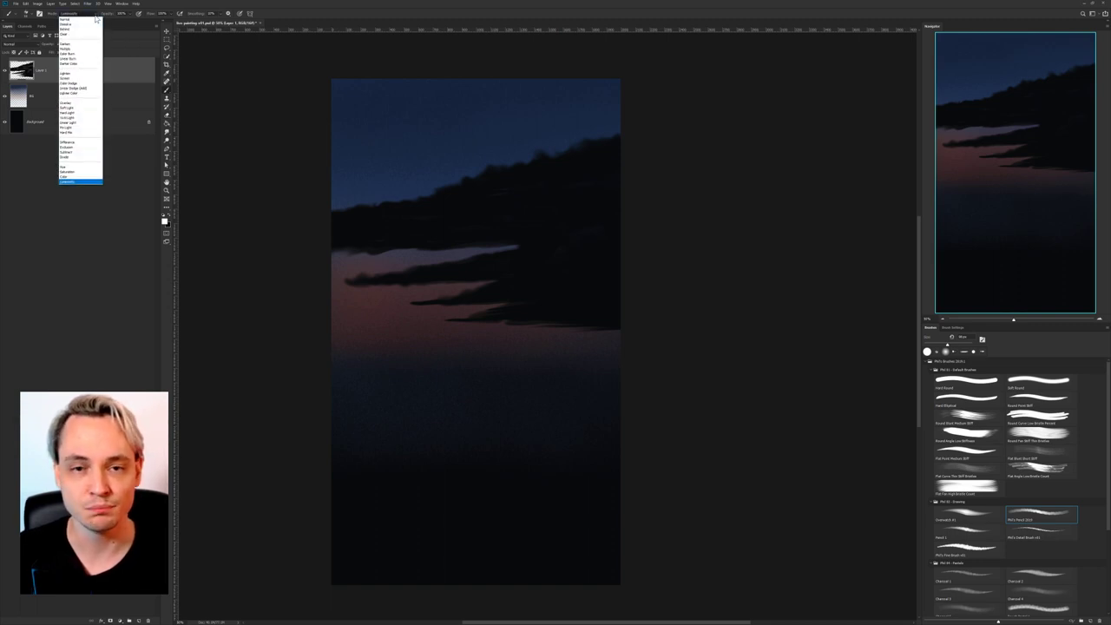
left_click(92, 19)
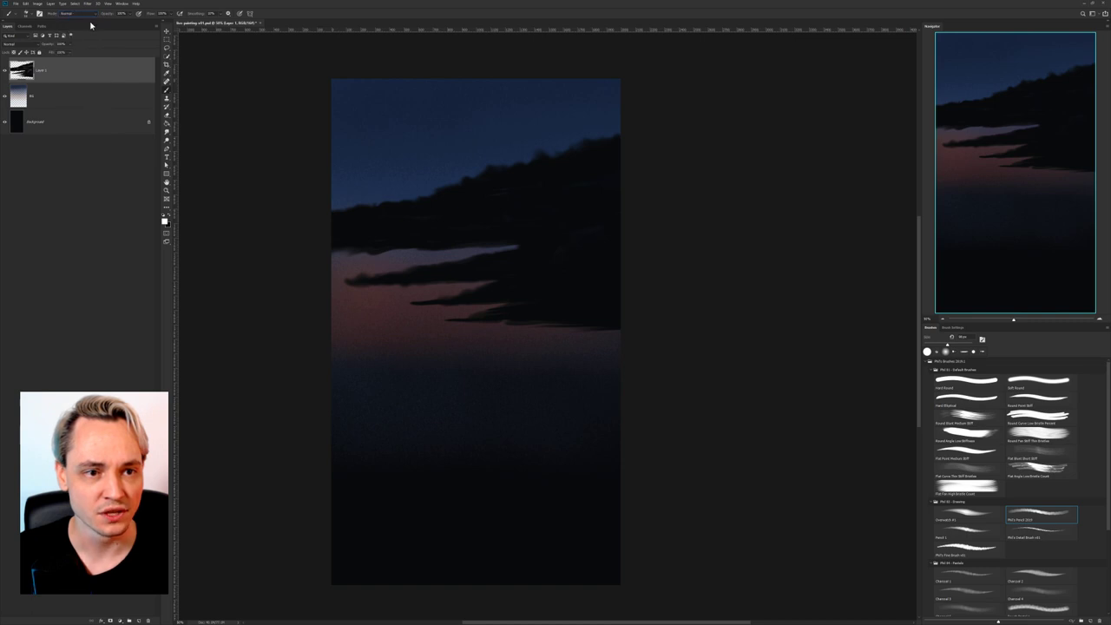
left_click(95, 15)
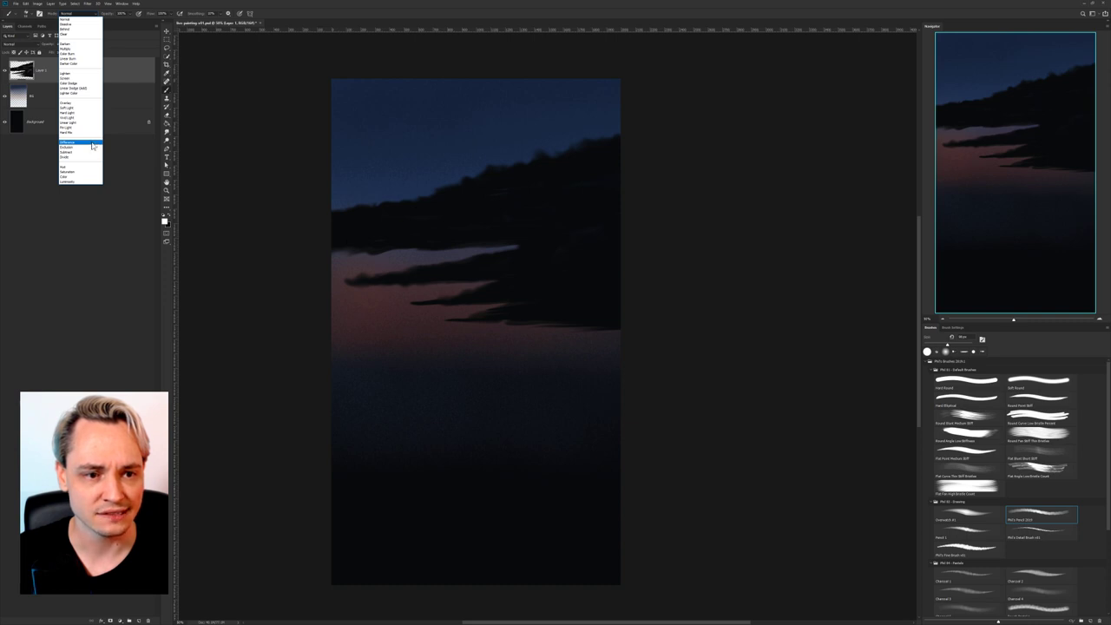
left_click(88, 36)
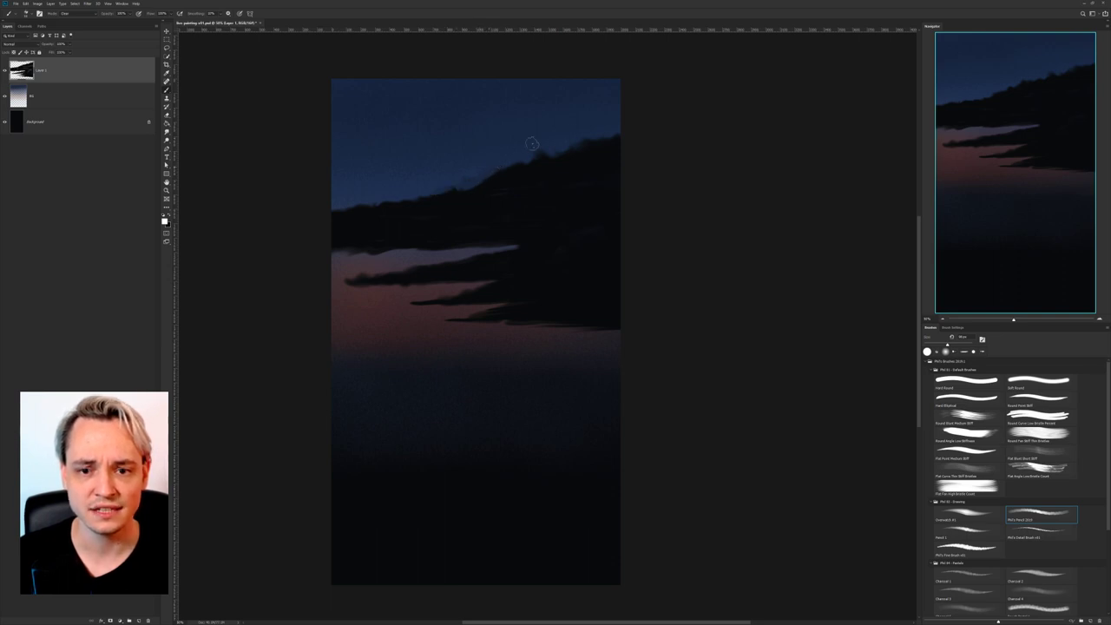
left_click_drag(344, 271, 343, 282)
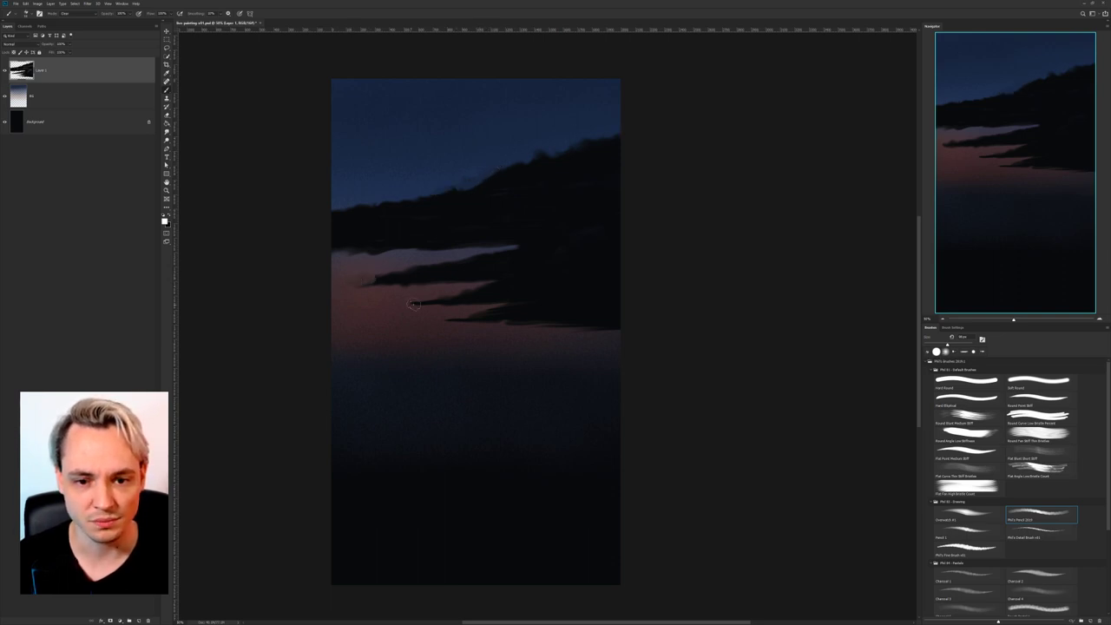
mouse_move(414, 303)
left_mouse_down()
mouse_move(480, 297)
mouse_move(412, 304)
mouse_move(517, 297)
mouse_move(502, 304)
mouse_move(505, 290)
mouse_move(528, 316)
mouse_move(546, 308)
mouse_move(425, 335)
mouse_move(606, 334)
mouse_move(431, 321)
mouse_move(548, 296)
mouse_move(493, 288)
mouse_move(578, 305)
mouse_move(528, 279)
left_mouse_up()
Sample the dark cloud colour, return the brush to Normal mode and paint a large dark cloud across the canvas's top with an enlarged tip.
left_click(541, 266, "alt")
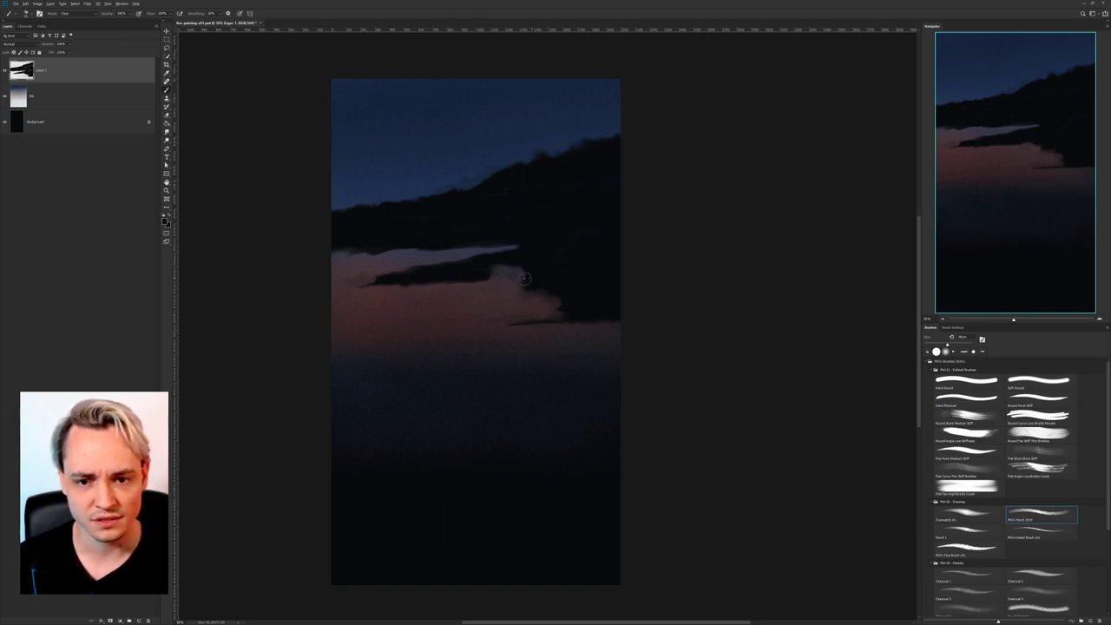
key("ctrl+z")
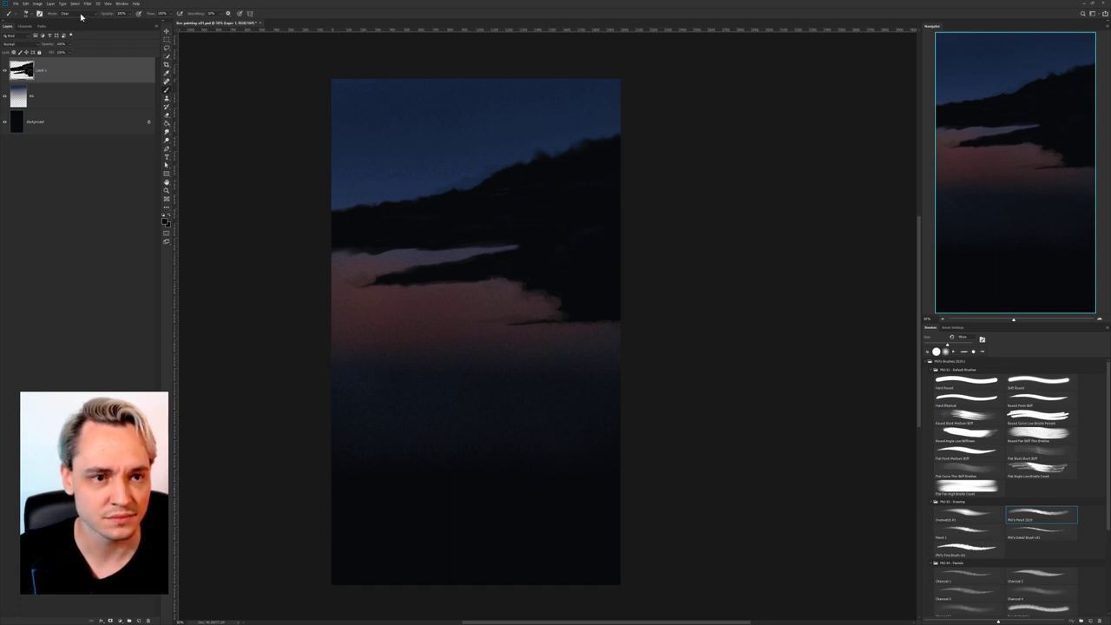
left_click(82, 15)
left_click(85, 18)
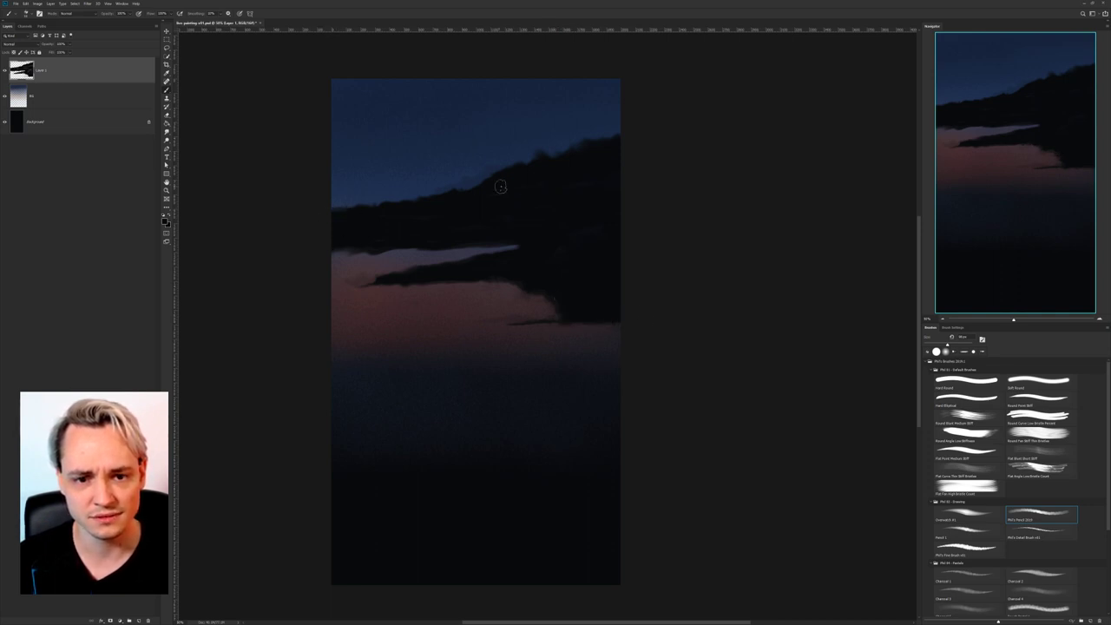
right_click(555, 175)
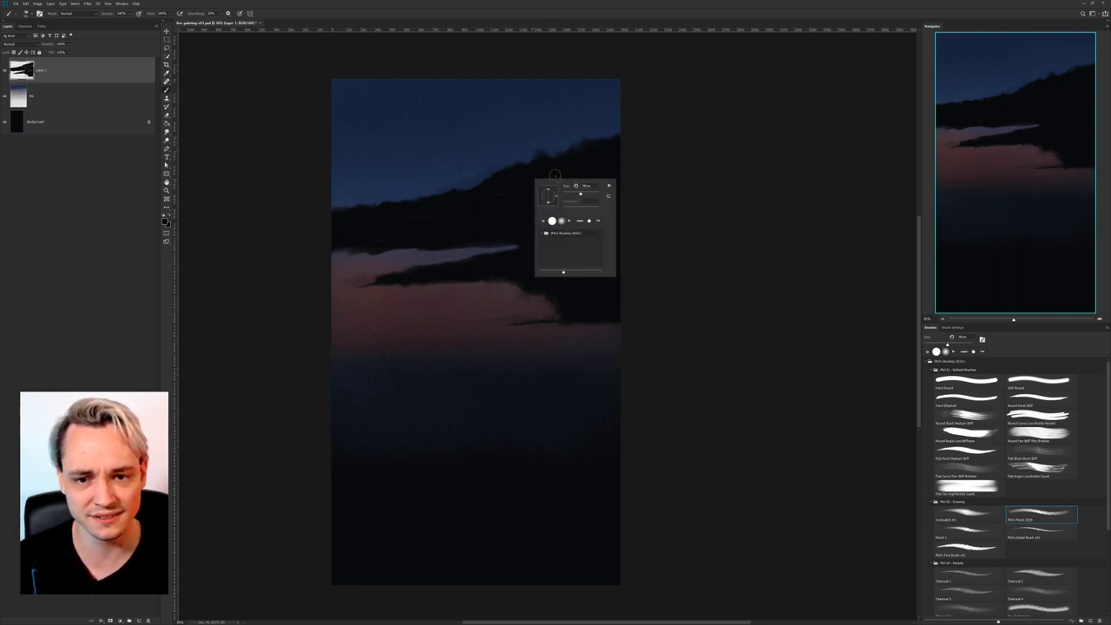
left_click(304, 92)
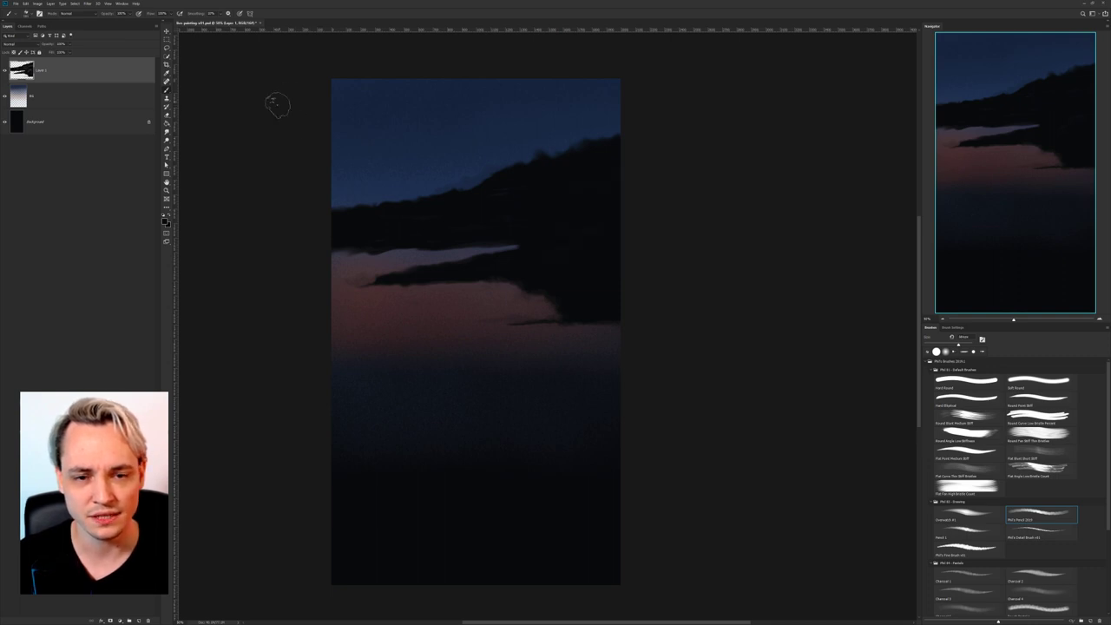
right_click(483, 179)
left_click_drag(532, 194, 537, 193)
key("Return")
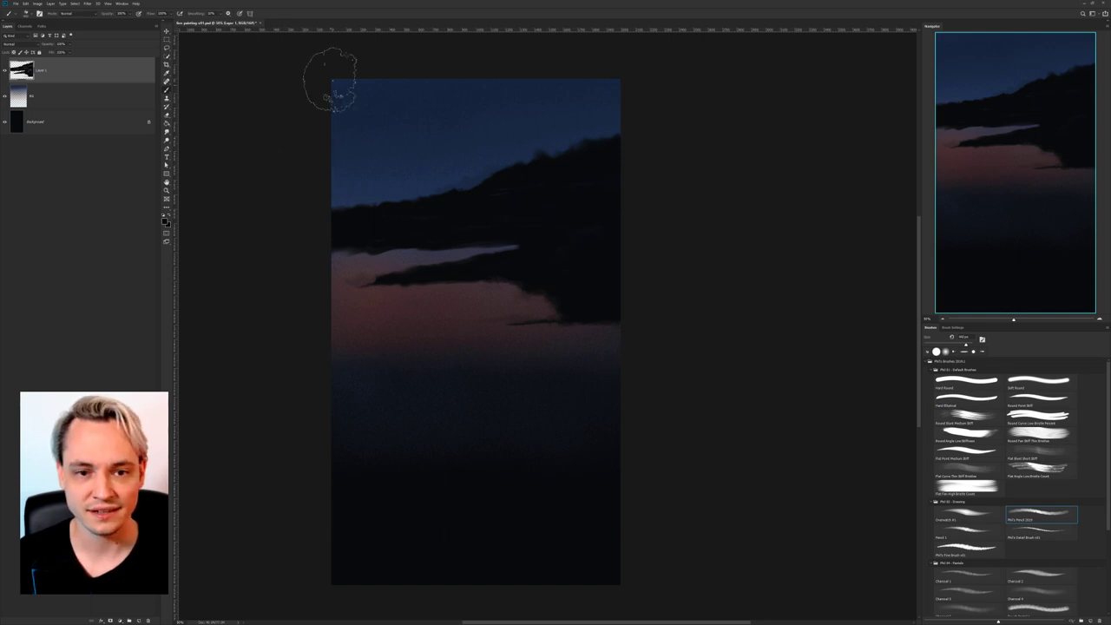
mouse_move(286, 91)
left_mouse_down()
mouse_move(597, 68)
mouse_move(326, 98)
mouse_move(274, 124)
mouse_move(418, 92)
mouse_move(291, 111)
mouse_move(571, 69)
mouse_move(360, 103)
left_mouse_up()
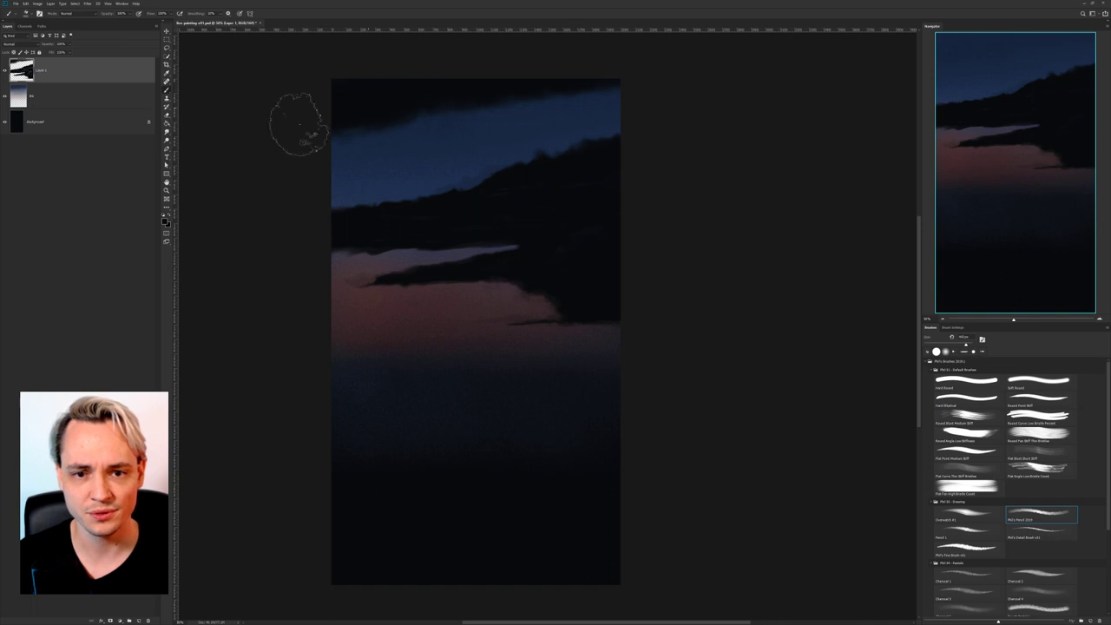
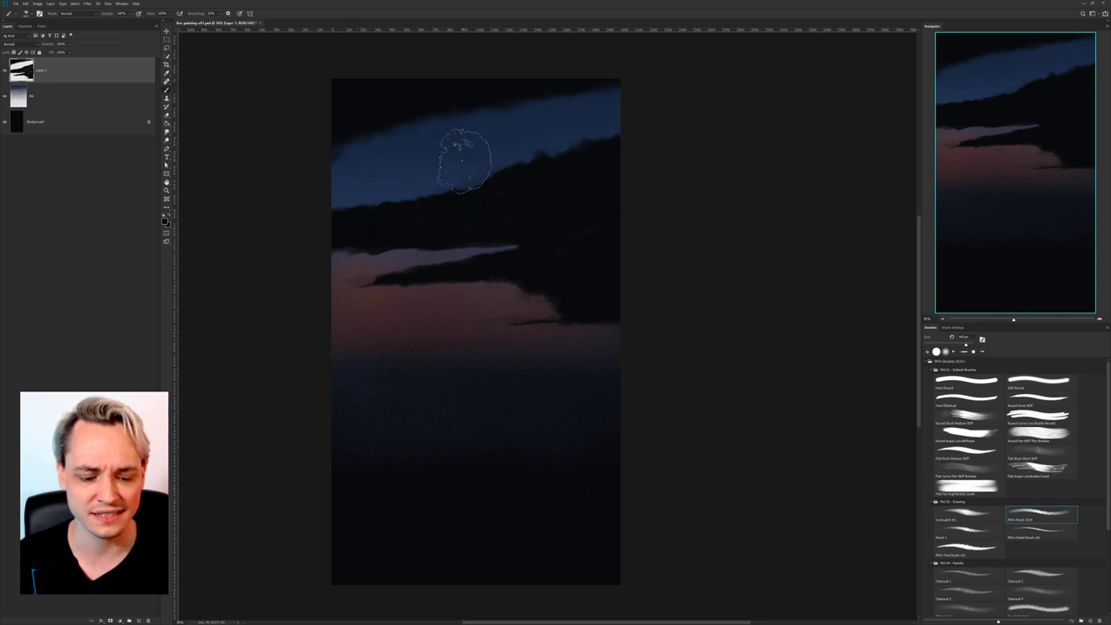
Try erasing the right end of the uppermost cloud with the brush in Clear mode, and return the mode to Normal.
key("e")
key("r")
key("b")
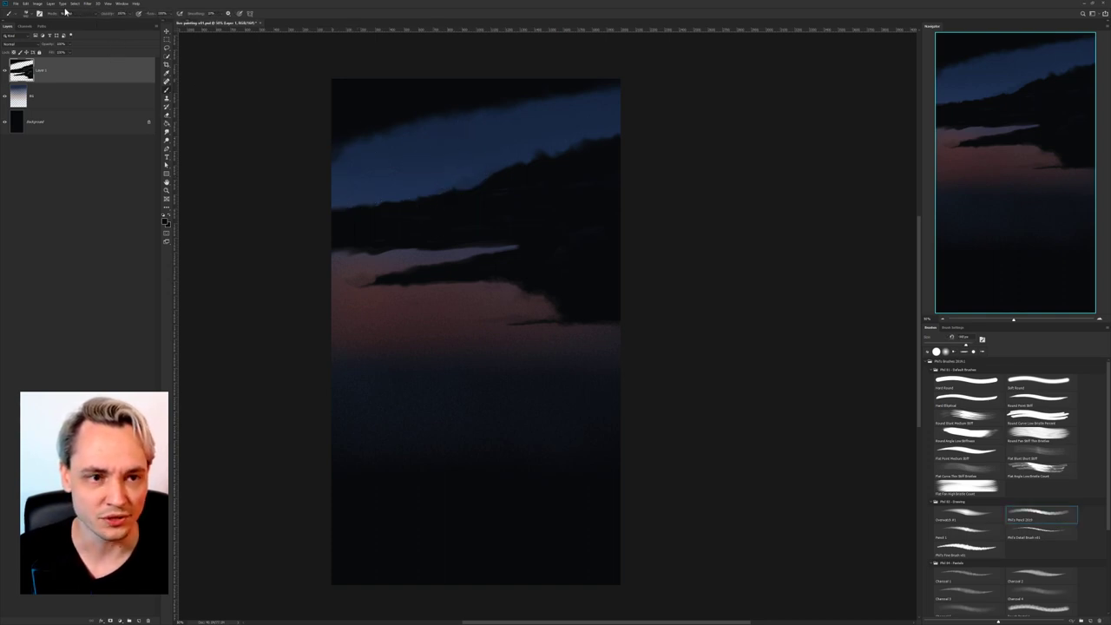
left_click(68, 14)
left_click(84, 35)
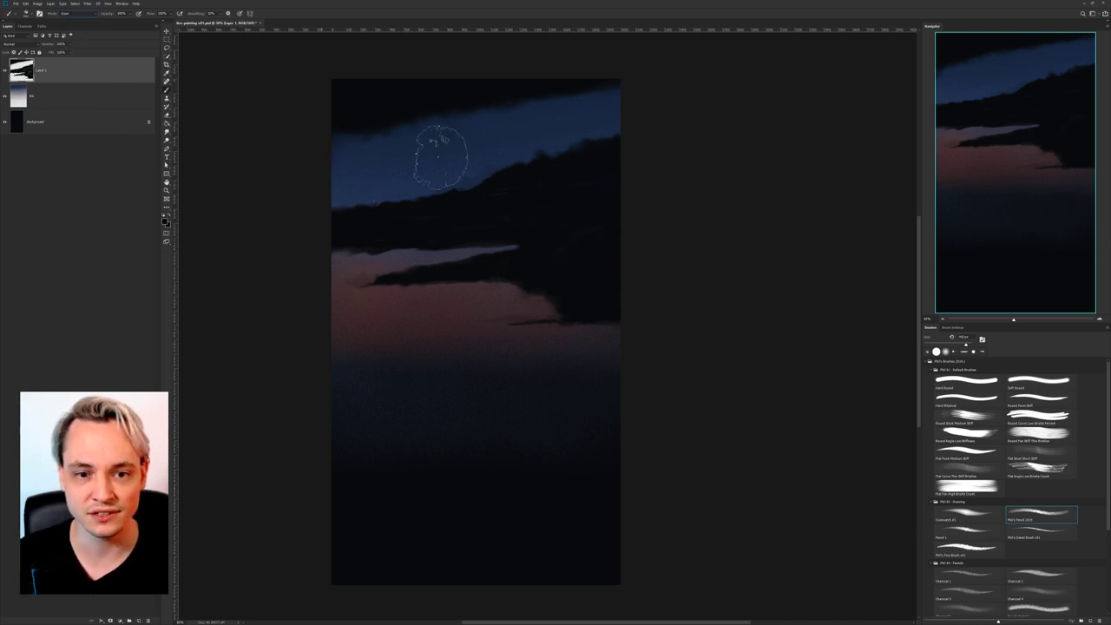
mouse_move(575, 90)
left_mouse_down()
mouse_move(693, 103)
mouse_move(576, 89)
mouse_move(586, 93)
left_mouse_up()
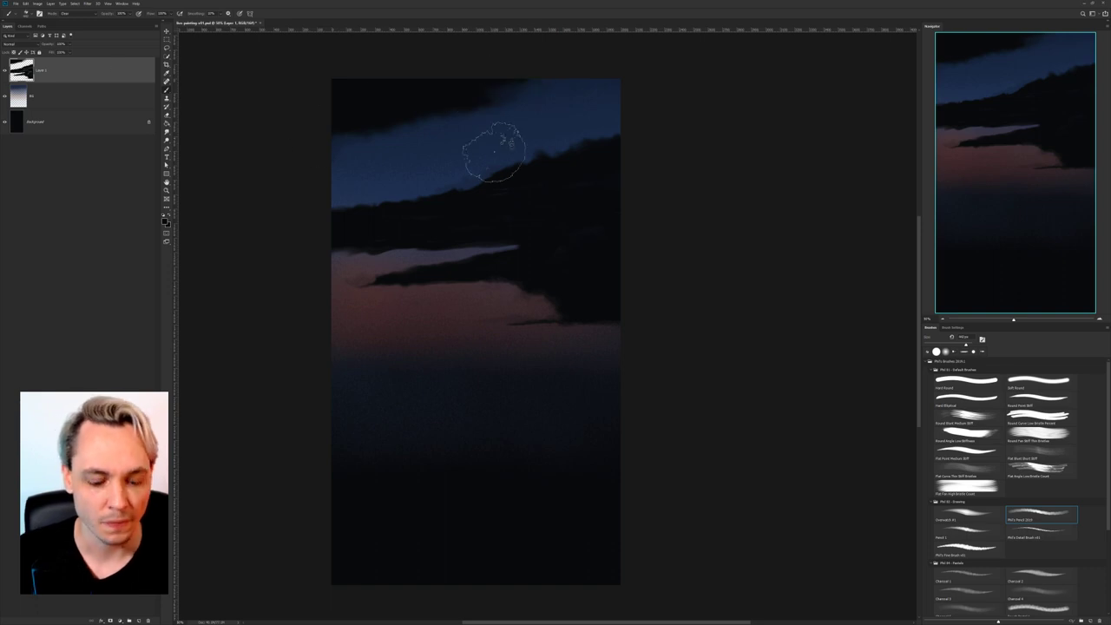
left_click(74, 13)
left_click(73, 21)
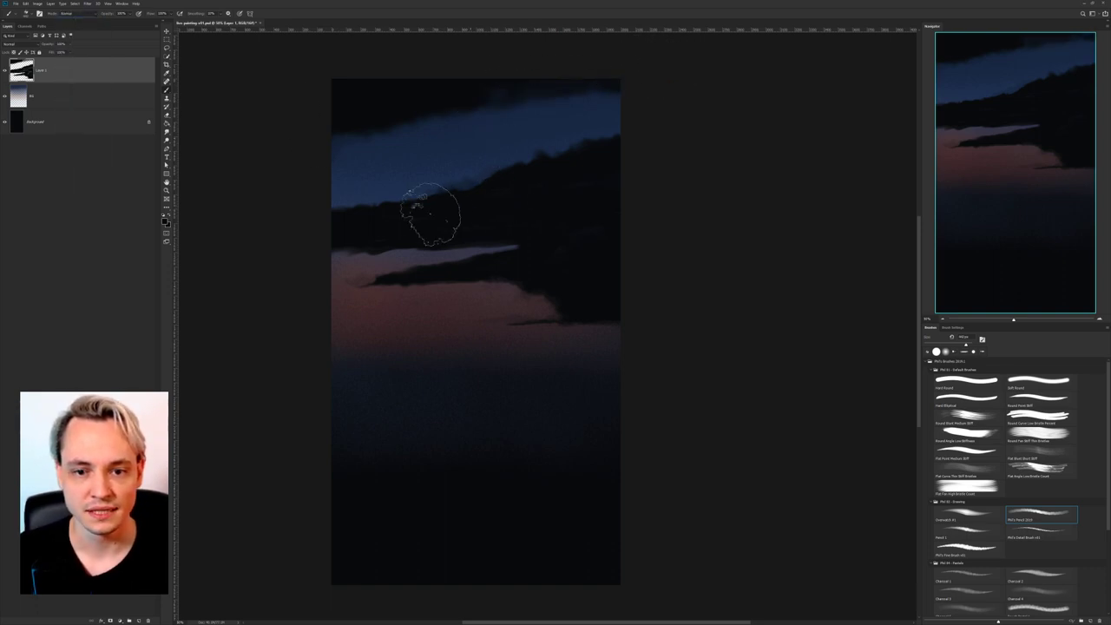
Shrink the brush and paint the second cloud band's left tip further out over the reddish glow.
left_click_drag(511, 262, 522, 238)
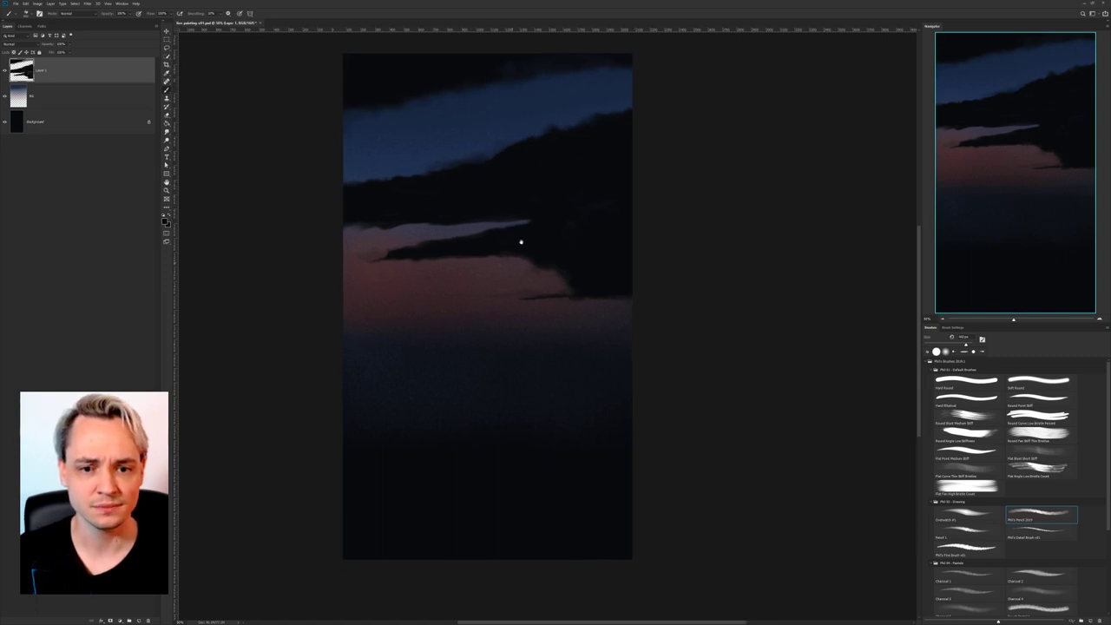
right_click(423, 243)
left_click(385, 255)
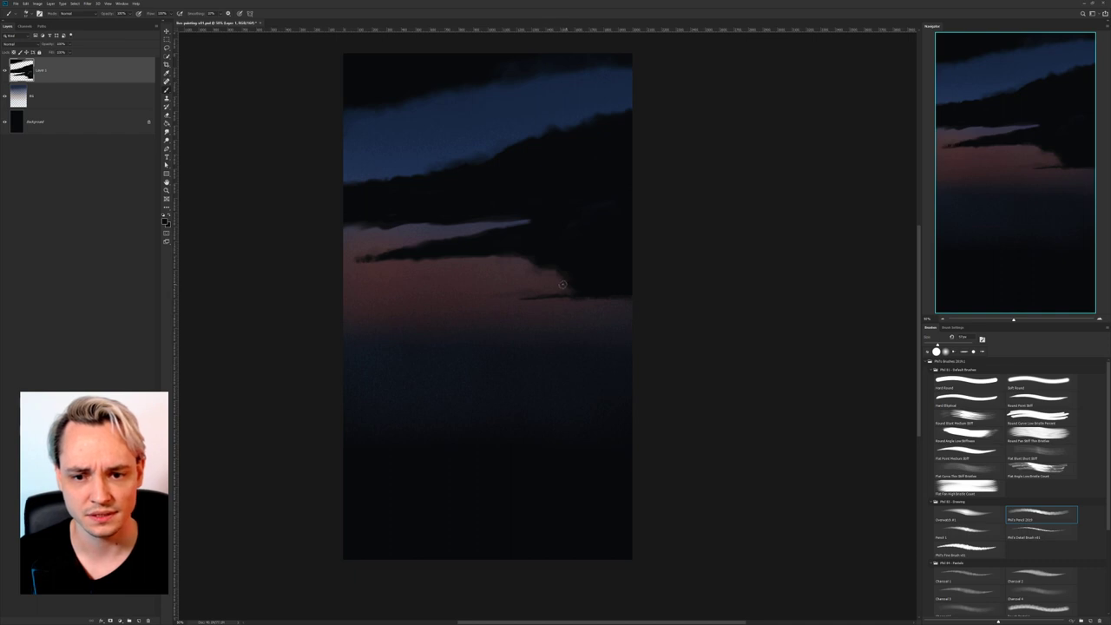
Paint thin dark wisps with a flat brush tip along the lower part of the reddish glow, and smudge them into tapered streaks.
right_click(504, 312)
left_click(552, 355)
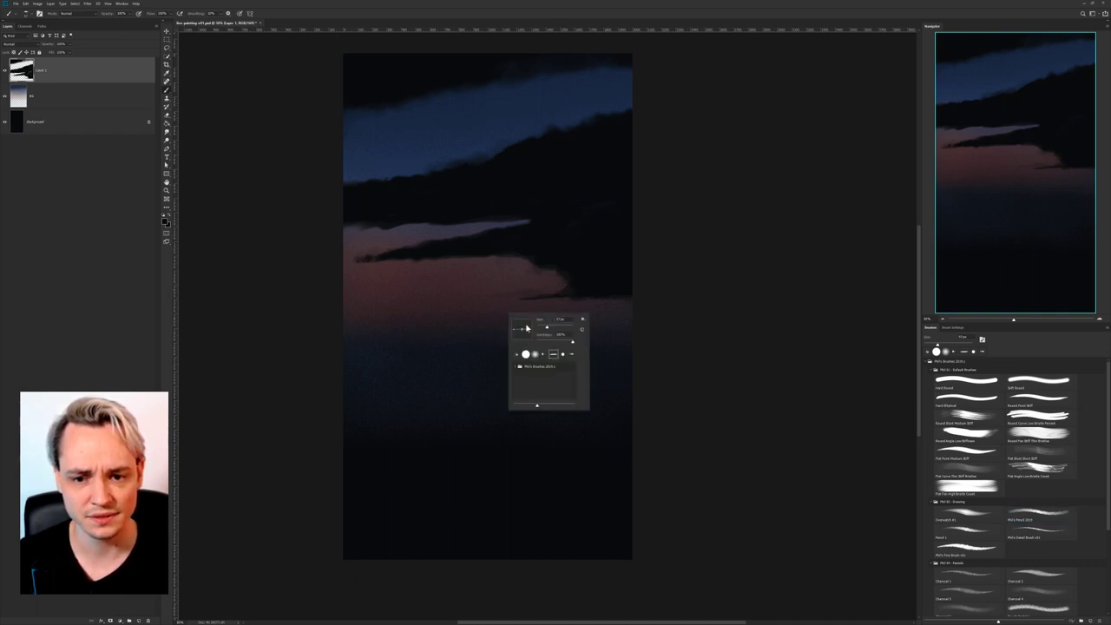
left_click(478, 304)
left_click_drag(463, 303, 423, 307)
left_click_drag(447, 306, 469, 304)
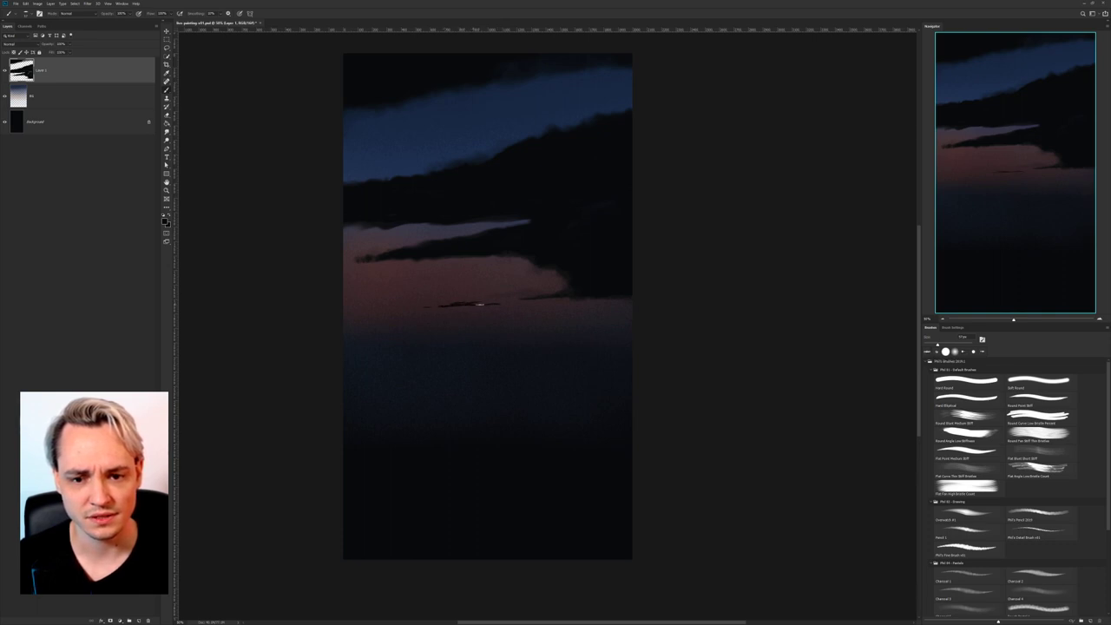
mouse_move(449, 300)
left_mouse_down()
mouse_move(355, 305)
mouse_move(382, 306)
left_mouse_up()
key("r")
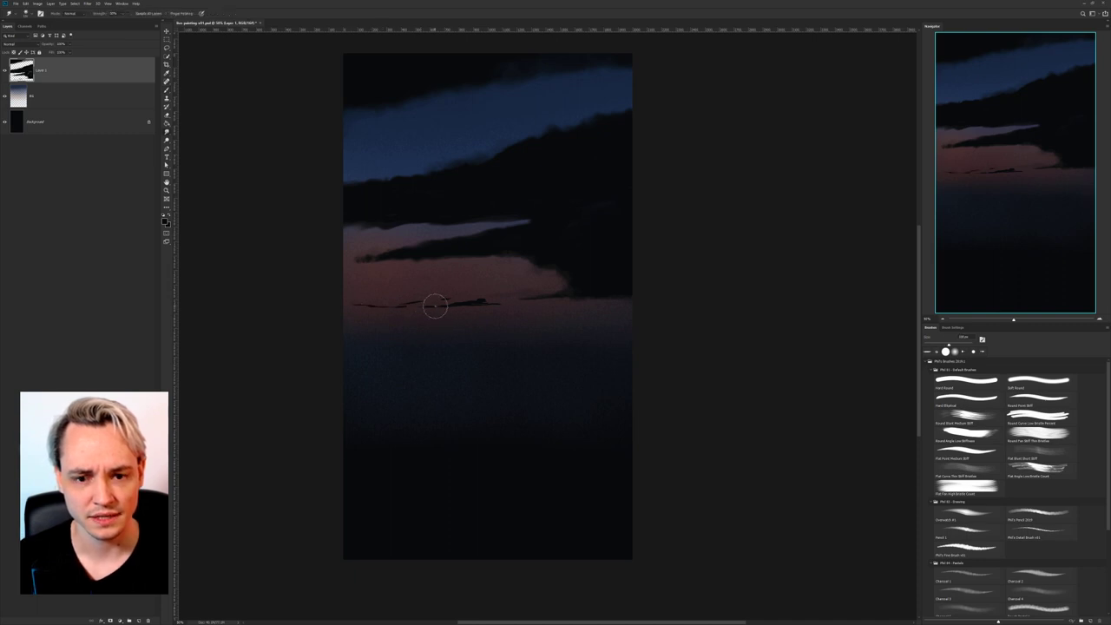
left_click_drag(492, 304, 470, 304)
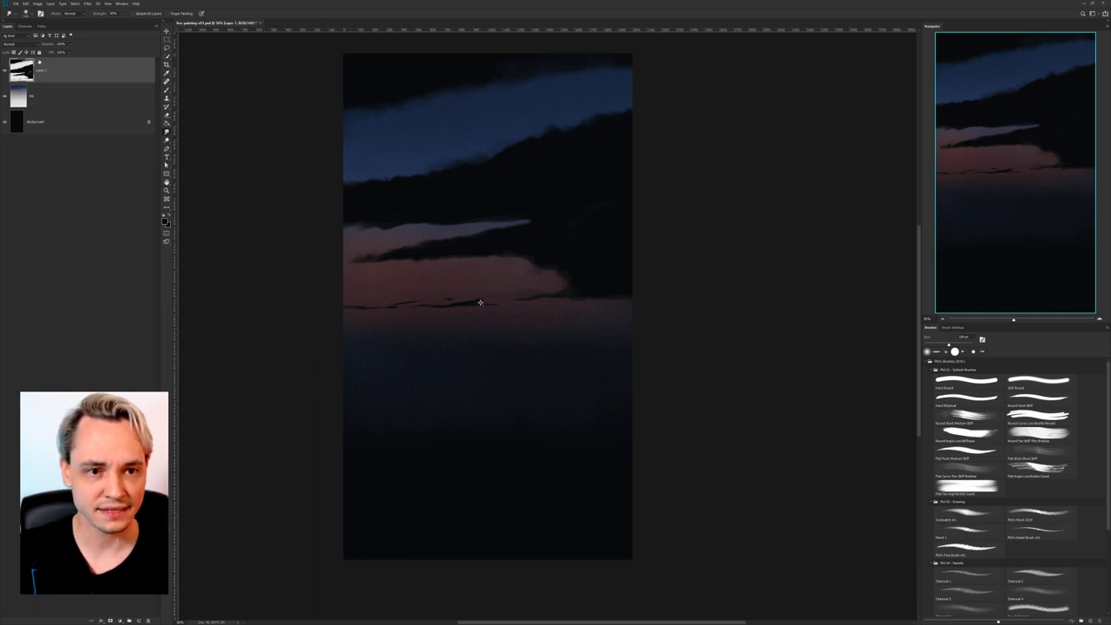
Add a new empty layer directly above the sky gradient layer and beneath the cloud layer, and activate the Brush tool.
left_click(165, 48)
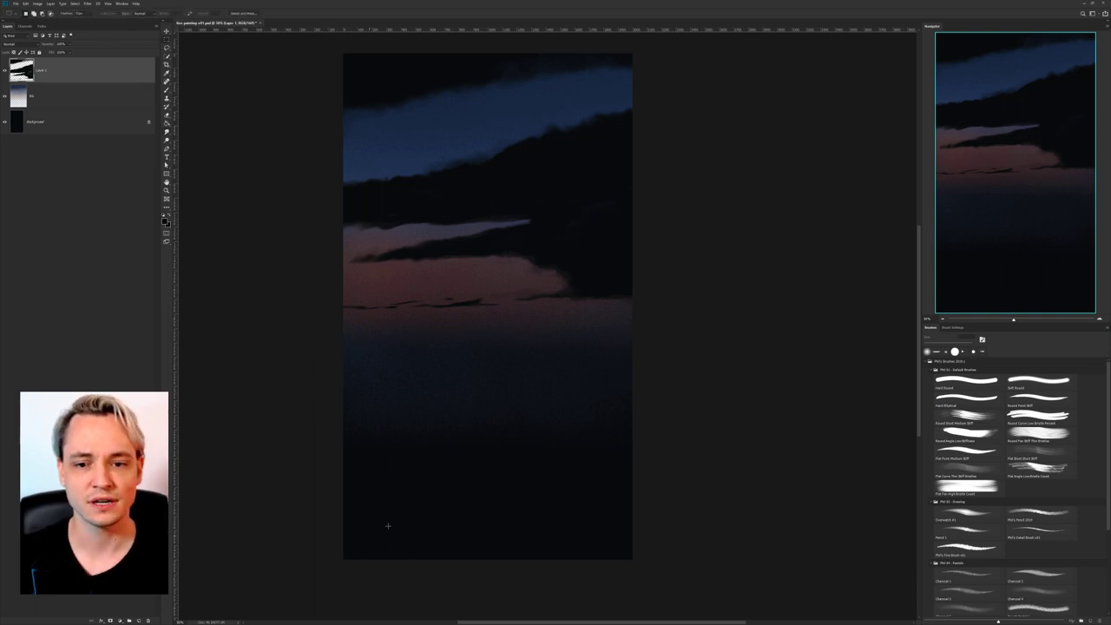
left_click(77, 104)
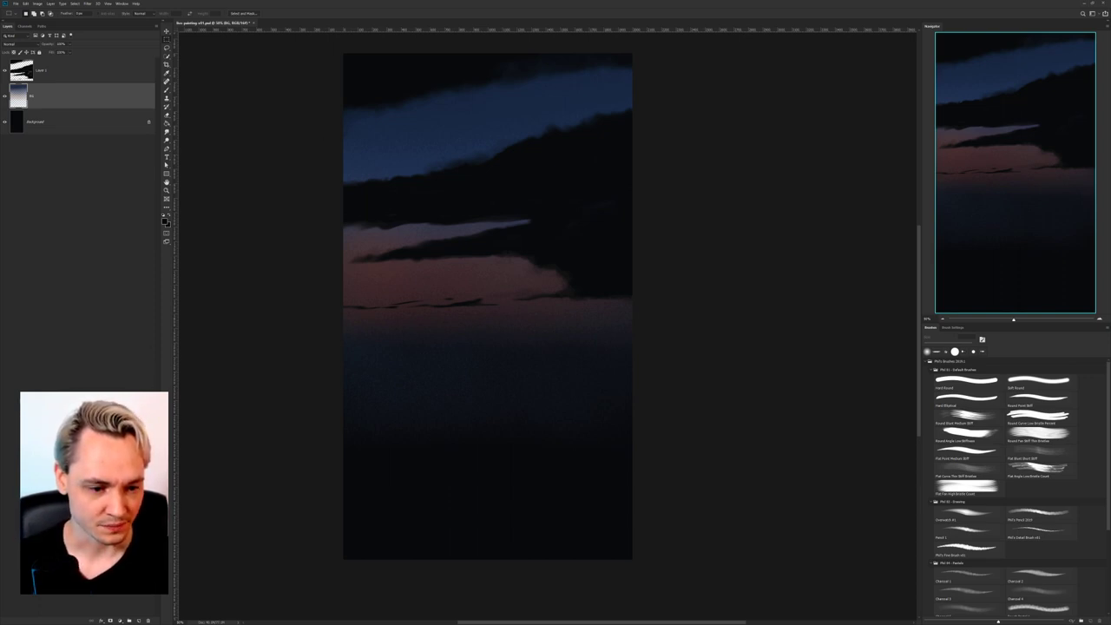
left_click(139, 622)
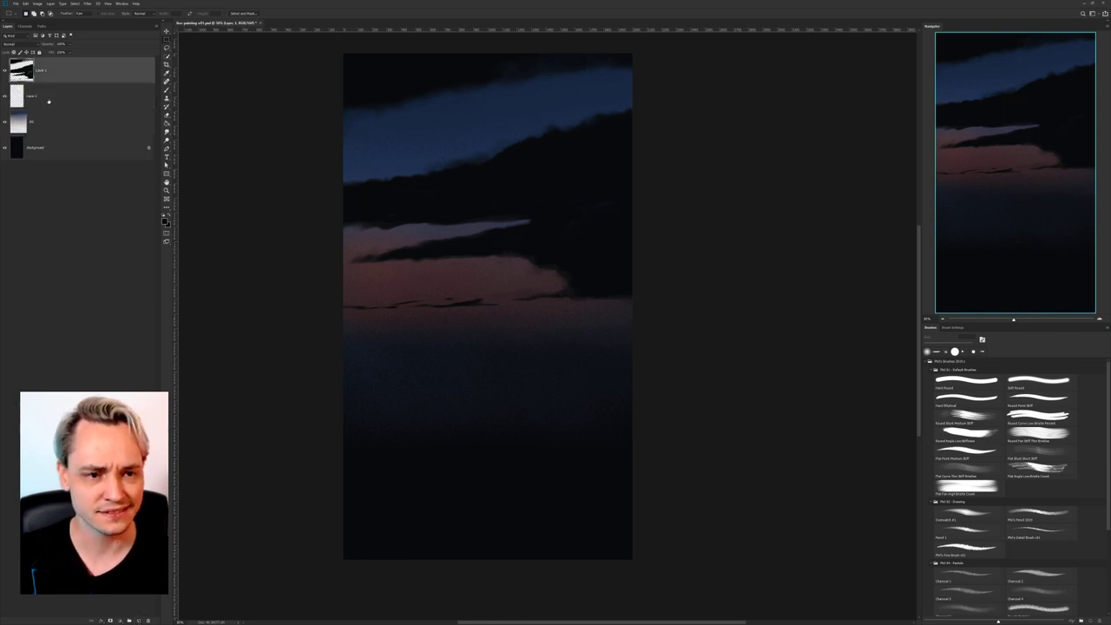
key("b")
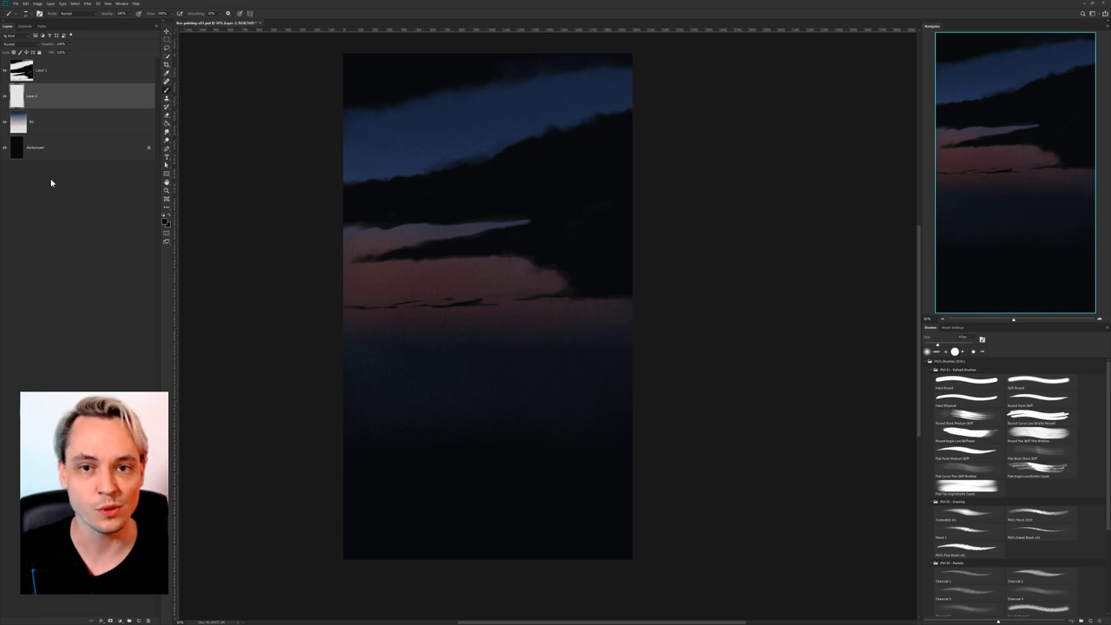
Try the fine brush from the Drawing set with dark rings and a vertical white stroke over the blue sky, and undo the marks.
key("ctrl+plus")
scroll(502, 323, "up", 3)
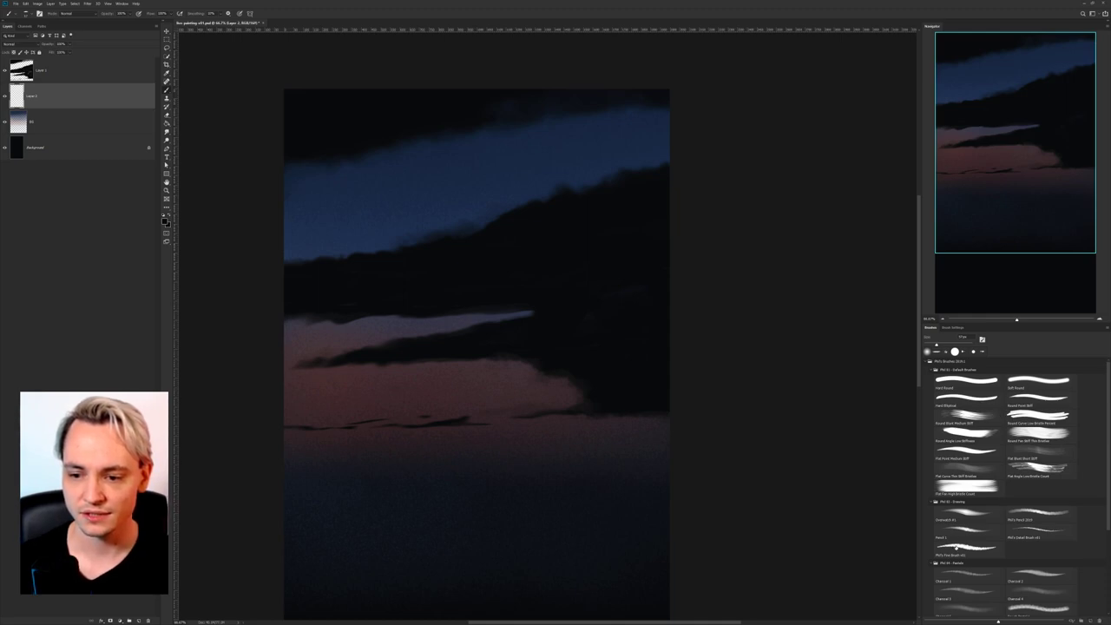
left_click(966, 549)
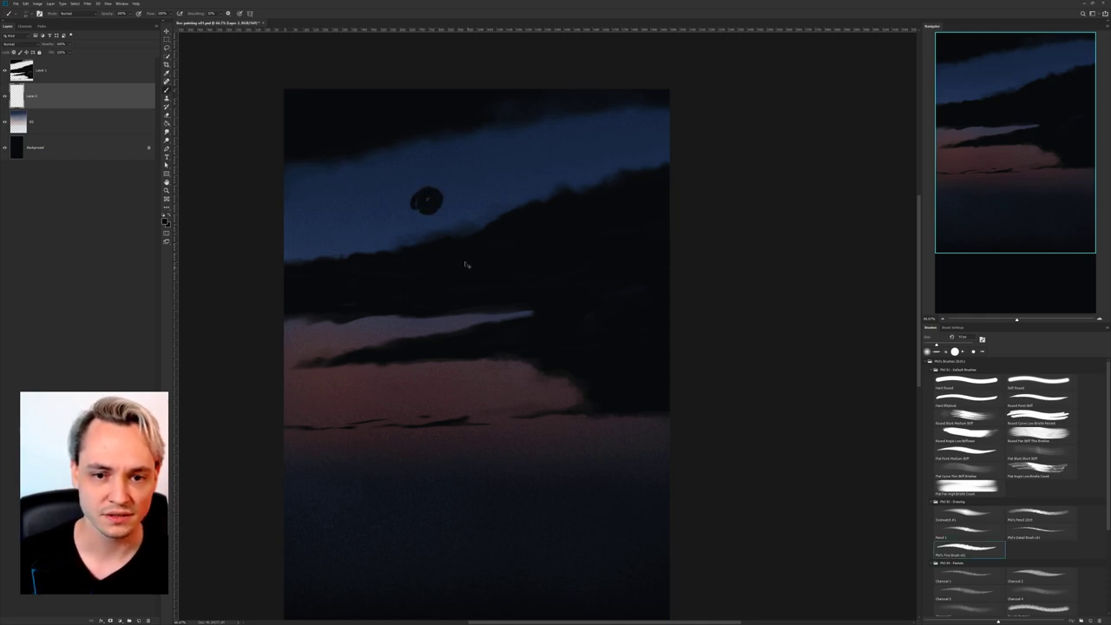
key("ctrl+z")
left_click_drag(427, 201, 441, 200)
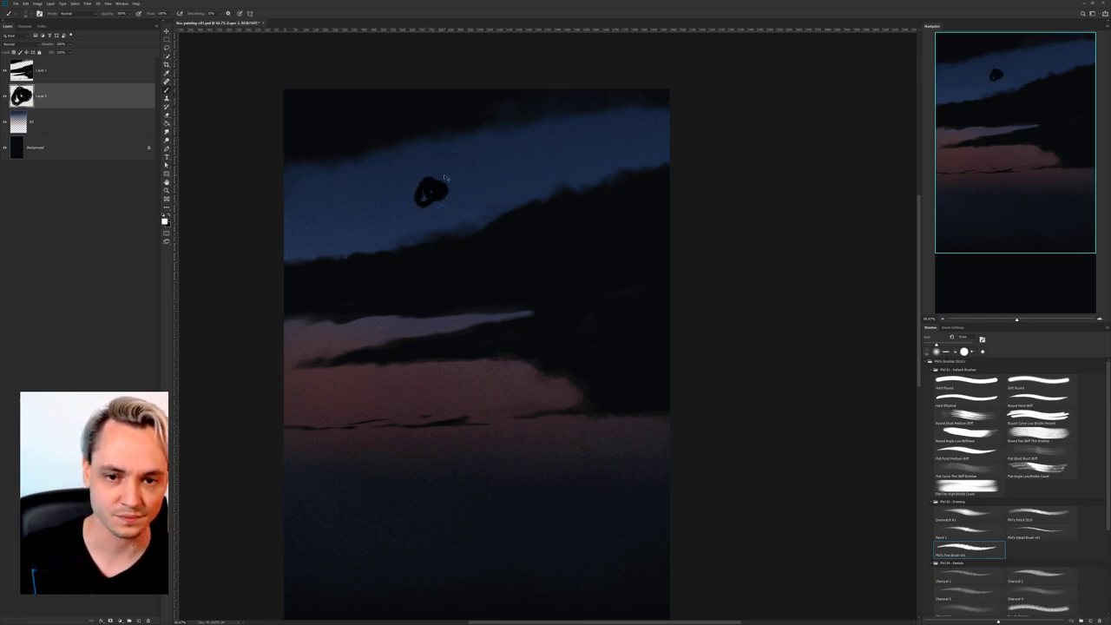
key("ctrl+plus")
key("ctrl+plus")
left_click_drag(523, 184, 669, 417)
left_click_drag(461, 318, 614, 333)
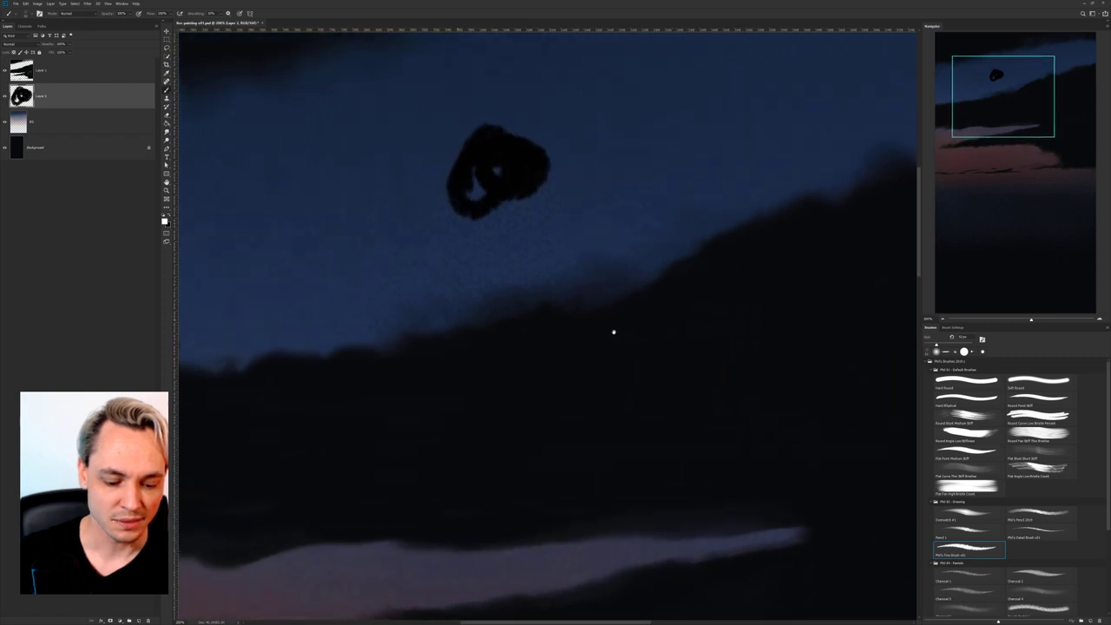
key("ctrl+z")
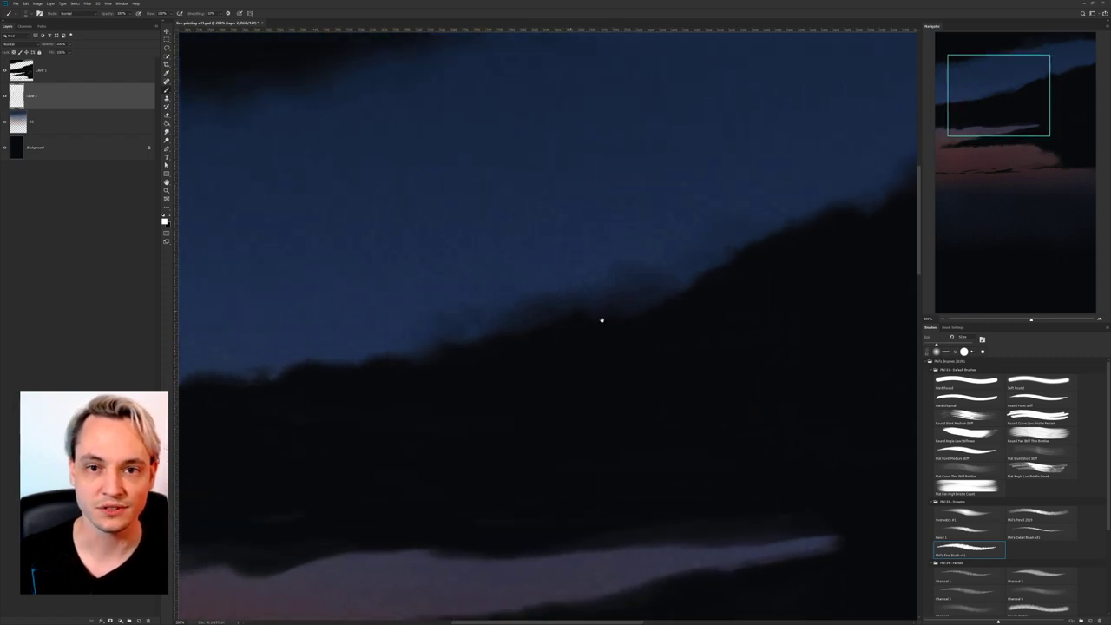
left_click_drag(556, 95, 553, 325)
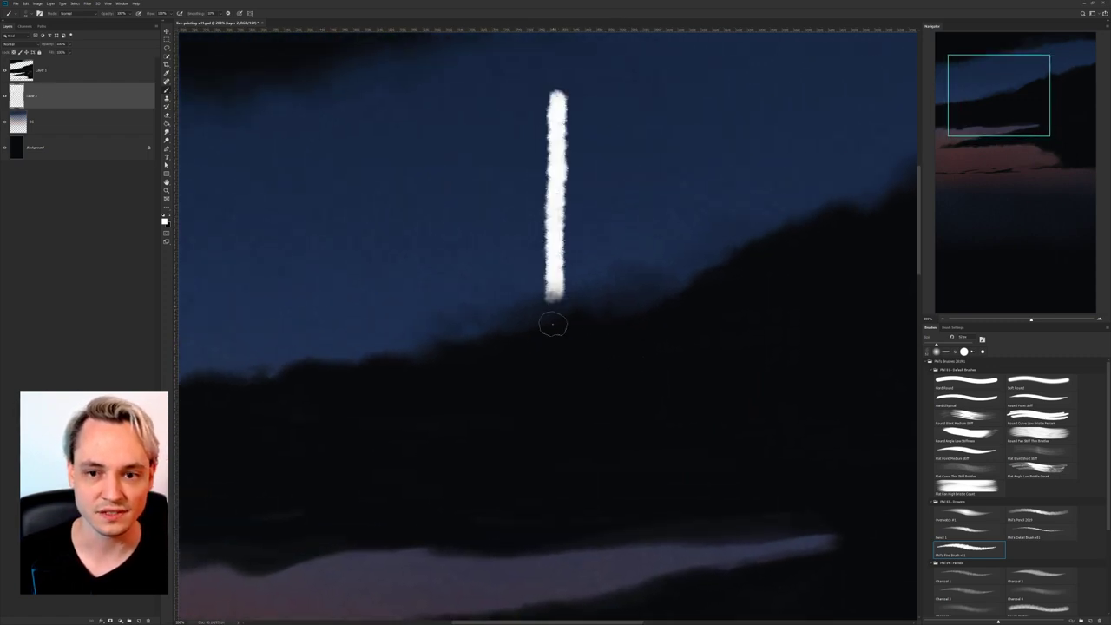
key("ctrl+z")
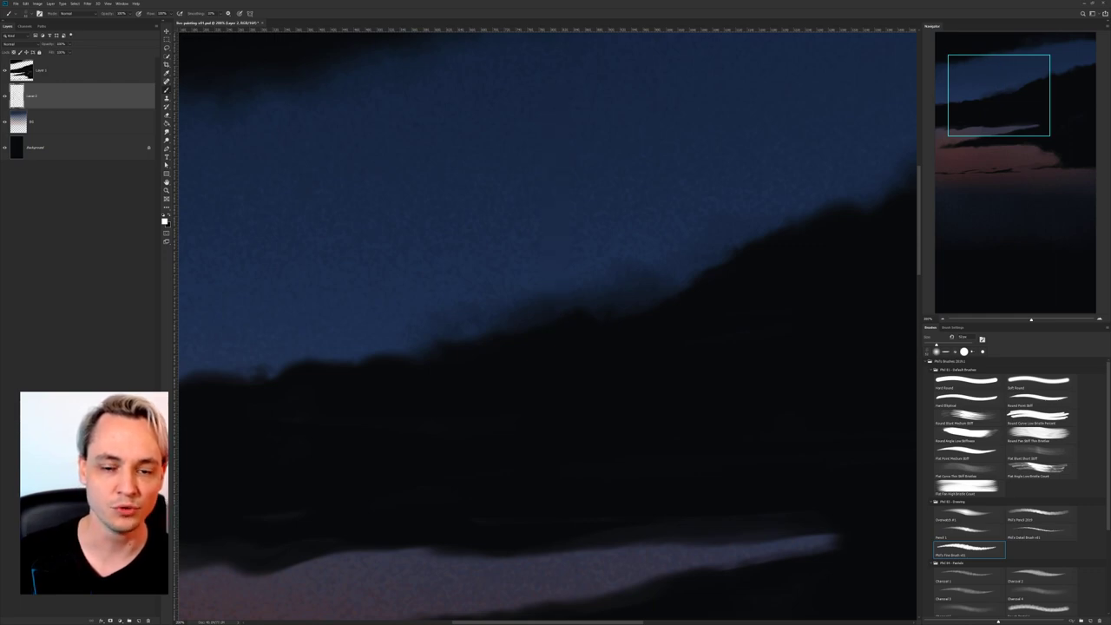
Paint a filled white moon disc in the blue sky above the large cloud band with the fine brush.
scroll(576, 318, "down", 2)
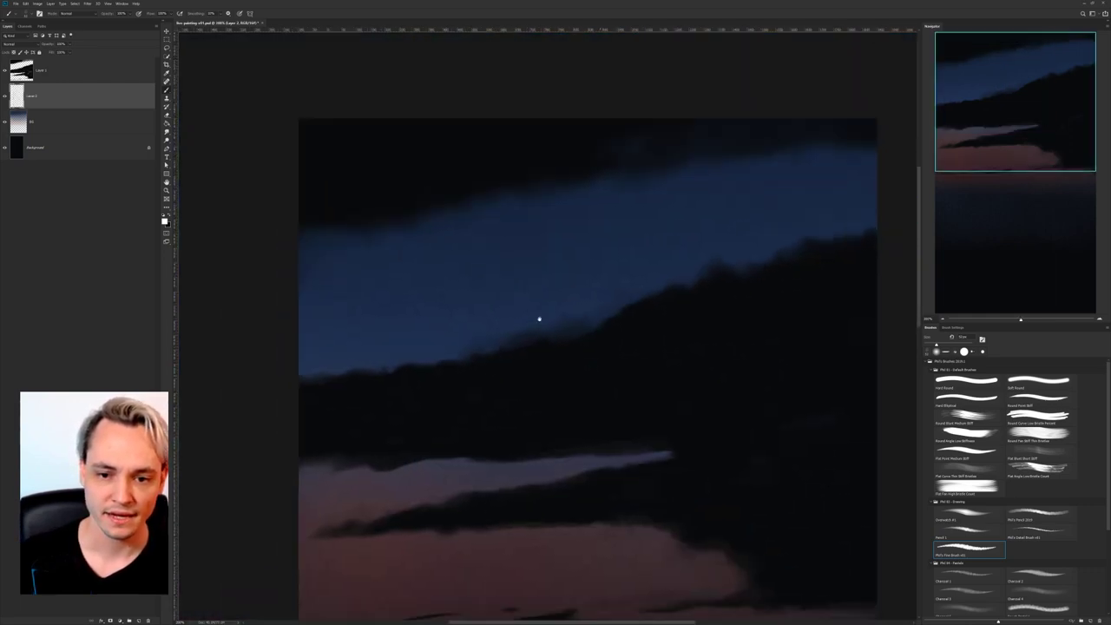
scroll(539, 320, "down", 5)
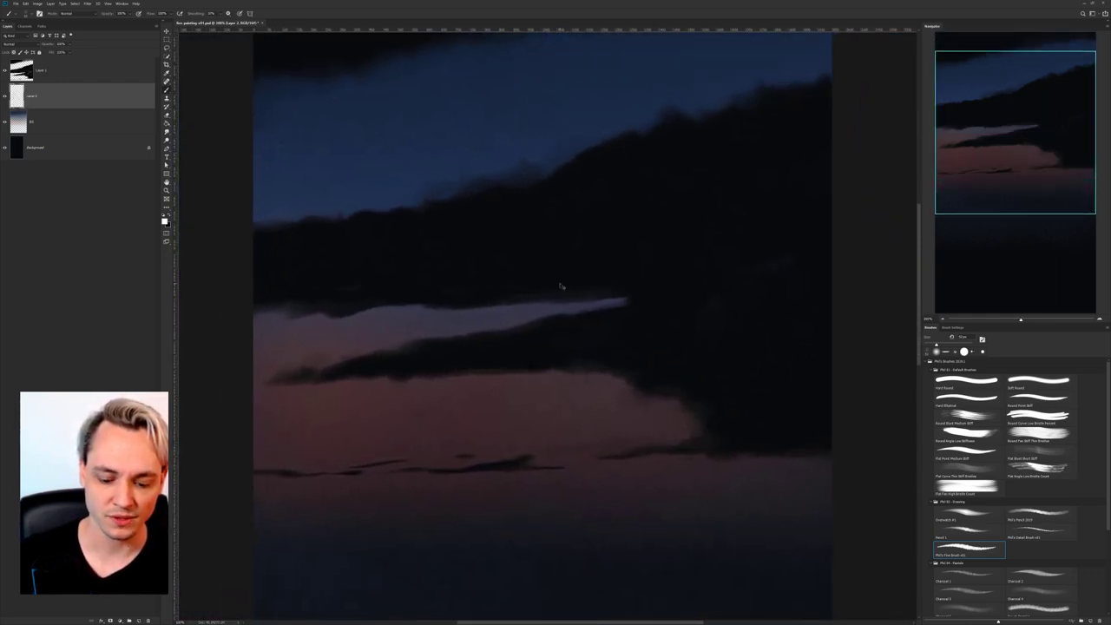
scroll(560, 286, "down", 1)
left_click_drag(560, 297, 546, 263)
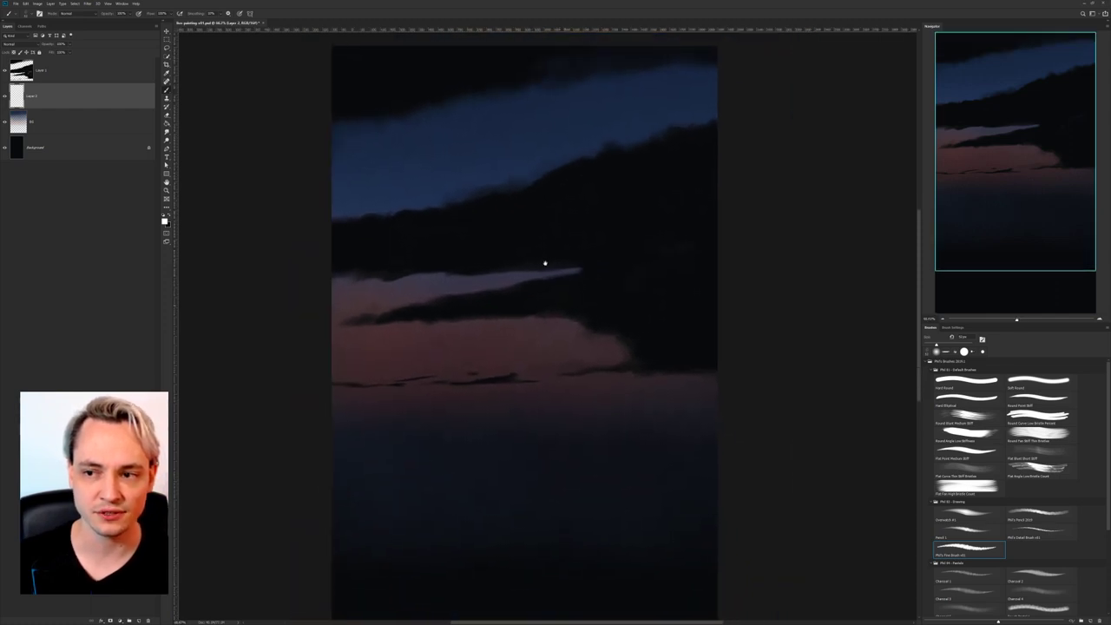
scroll(561, 285, "right", 1)
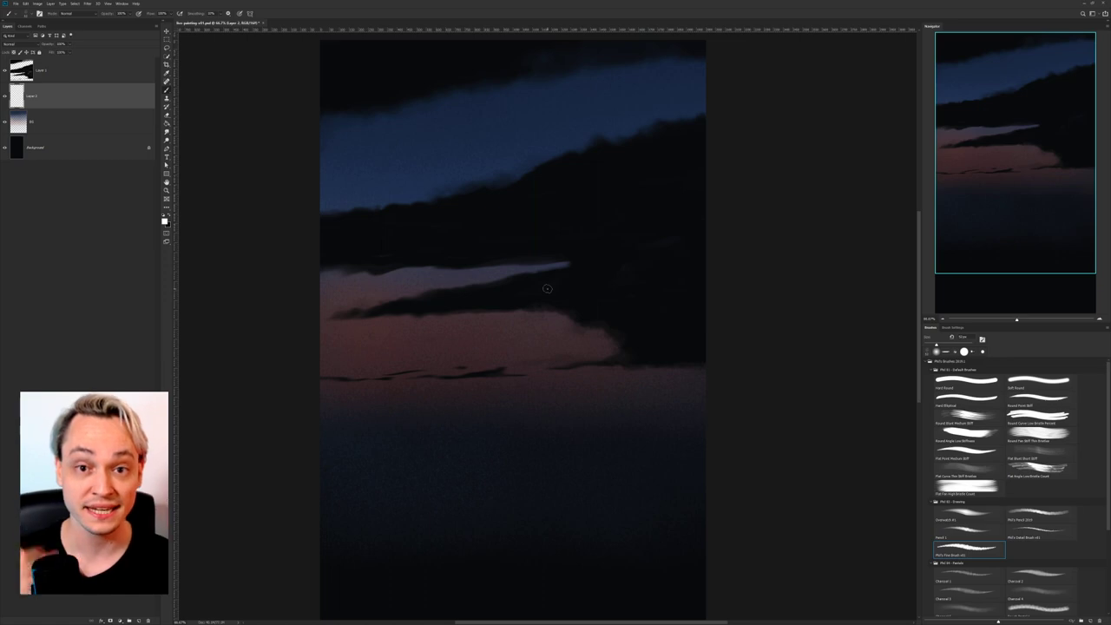
scroll(616, 216, "up", 1)
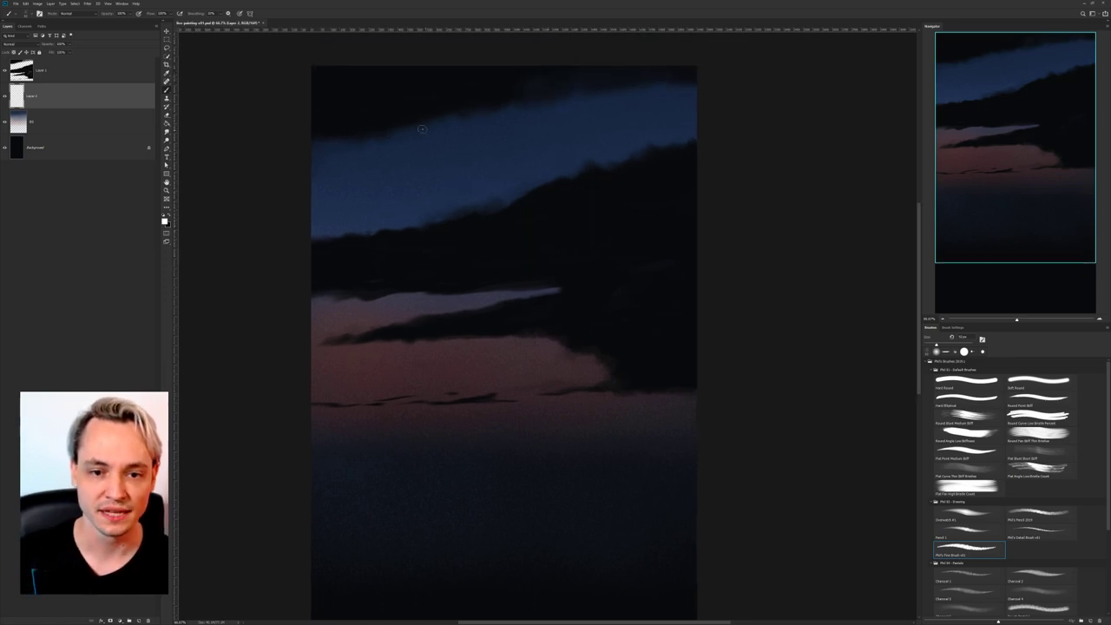
mouse_move(425, 184)
left_mouse_down()
mouse_move(439, 172)
mouse_move(423, 172)
mouse_move(440, 196)
left_mouse_up()
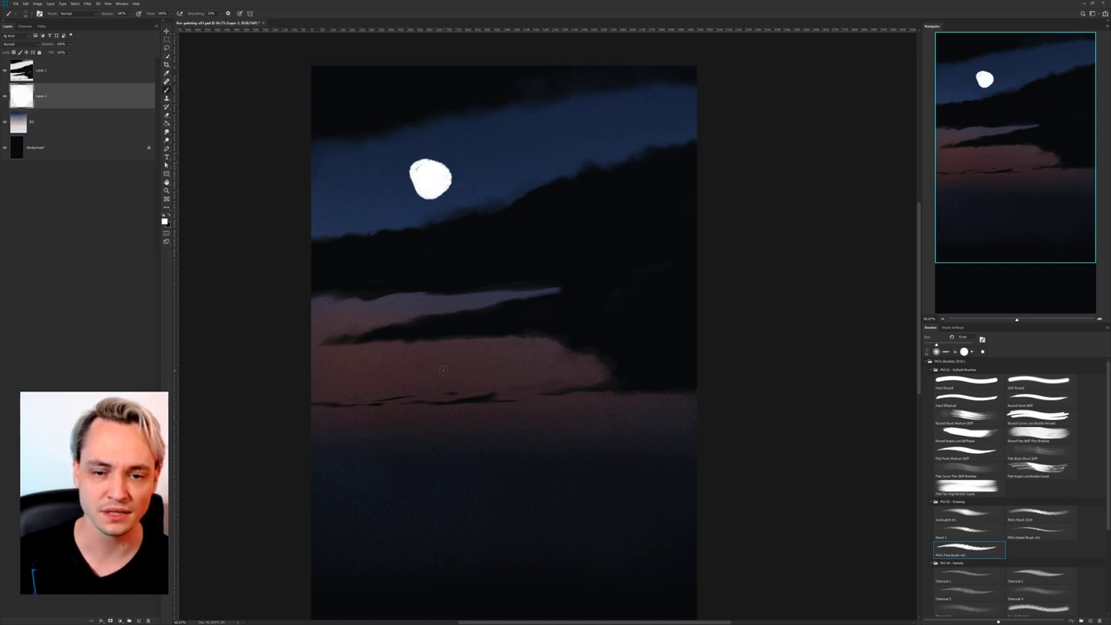
key("ctrl+minus")
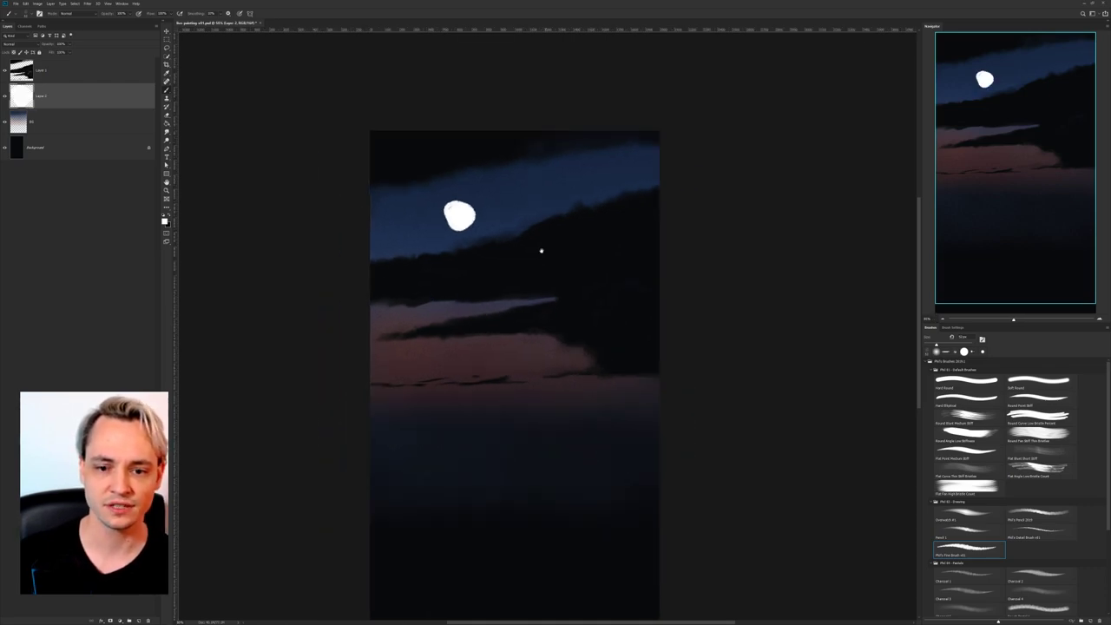
Dot small white stars across the blue sky and reddish glow, try a smaller white disc in the glow, and undo the disc.
scroll(541, 248, "down", 3)
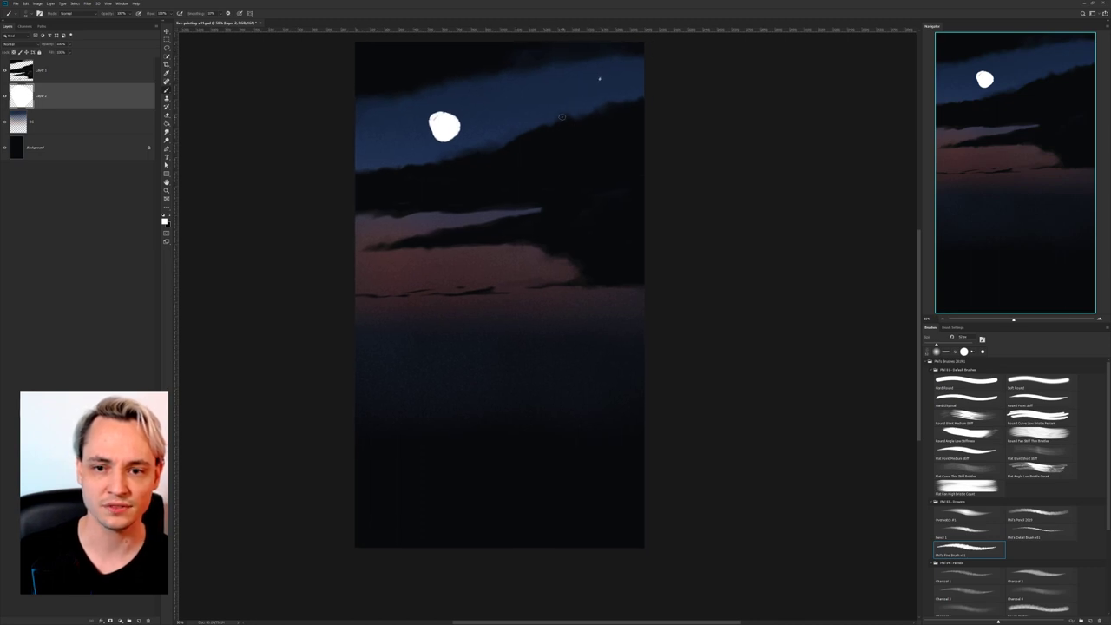
left_click(449, 223)
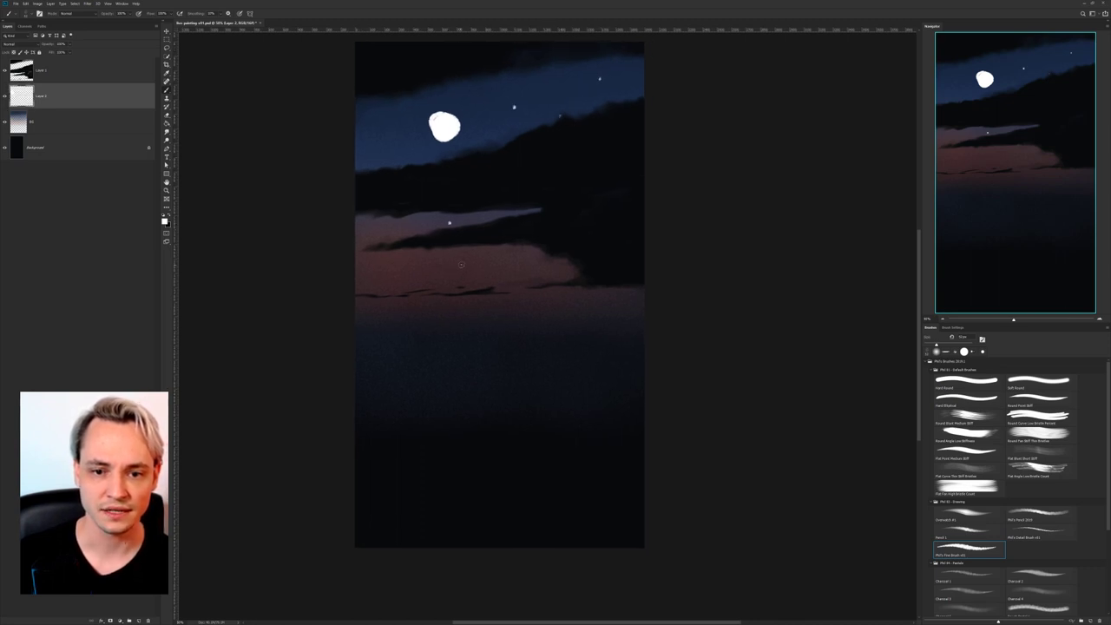
left_click(460, 265)
left_click(388, 265)
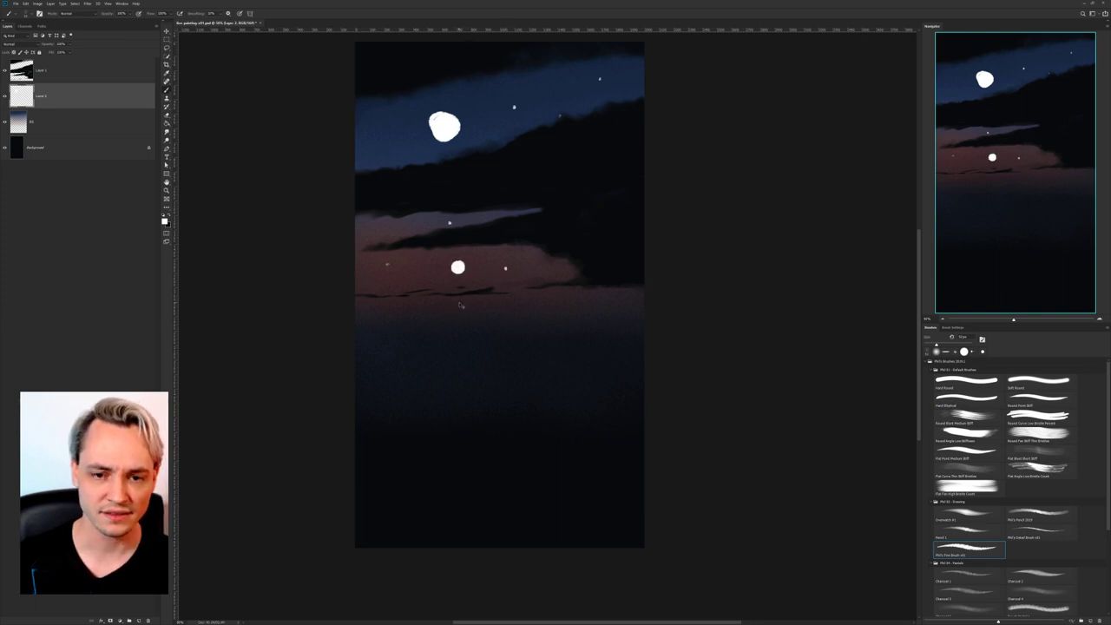
key("ctrl+z")
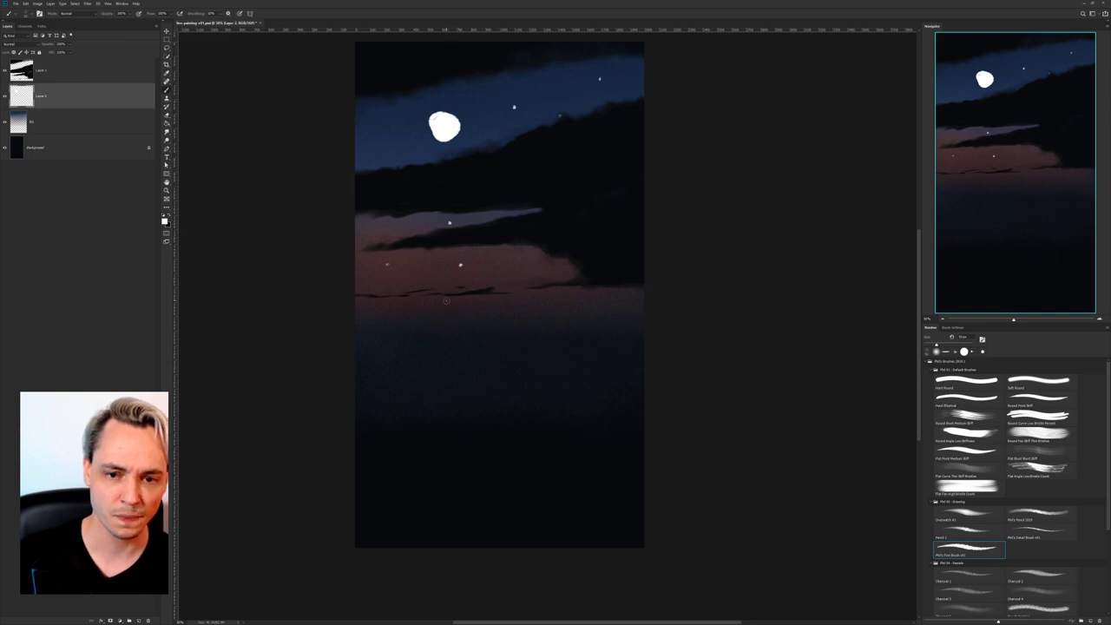
Select everything on the new layer, delete the white moon and stars, and drop the selection.
key("ctrl+a")
key("Delete")
key("ctrl+d")
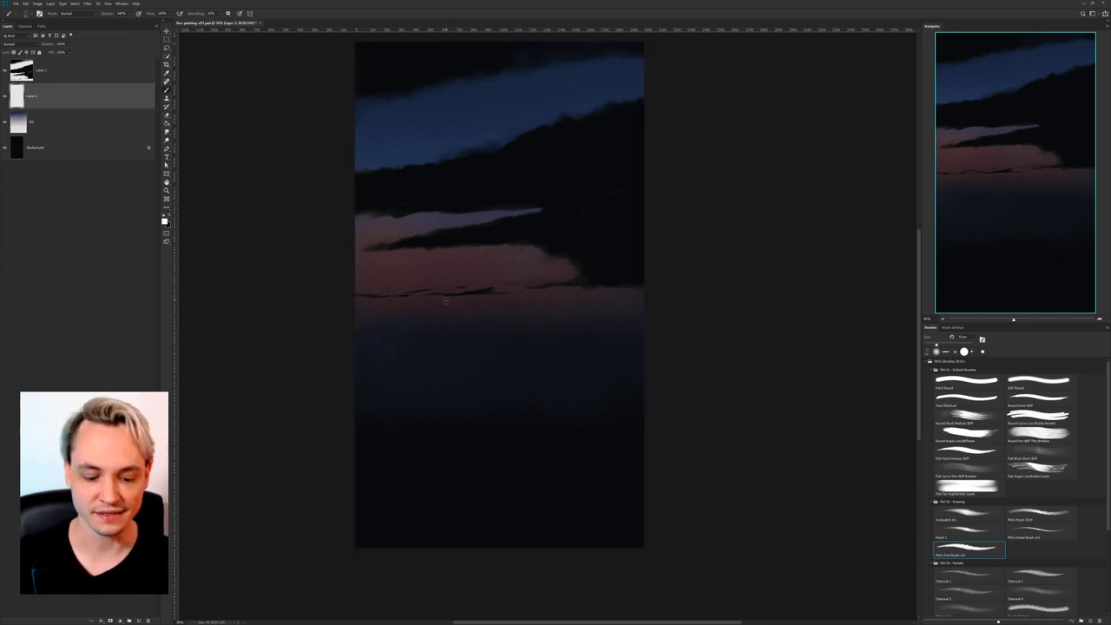
Switch to the Hard Round brush with a moon-sized tip, try a single dab in the reddish glow, and undo it.
key("ctrl+plus")
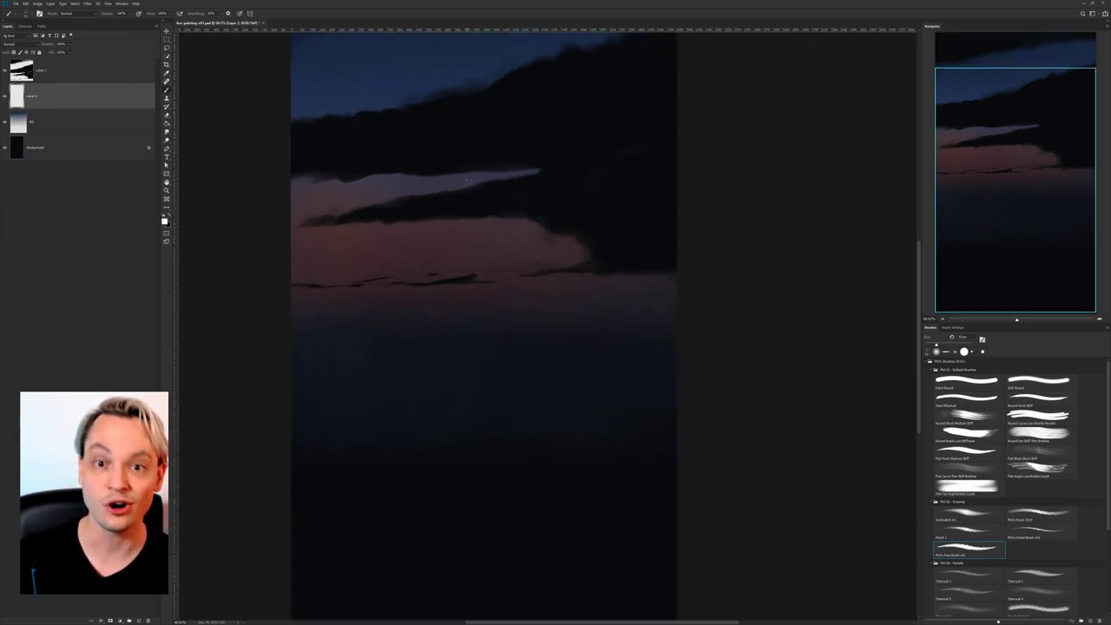
left_click_drag(510, 258, 562, 260)
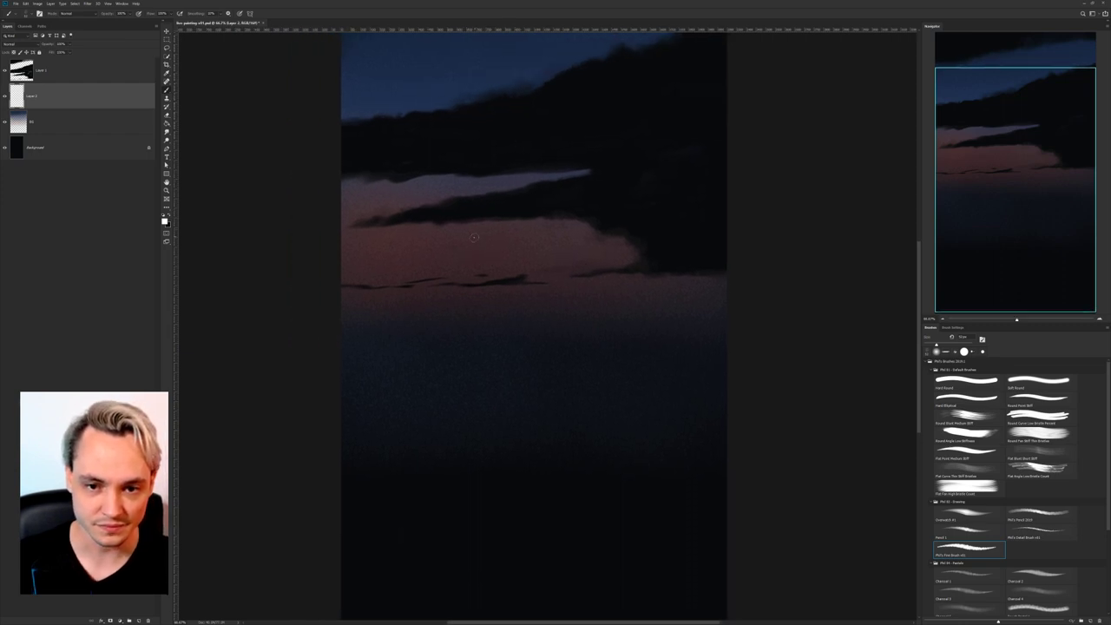
key("ctrl+plus")
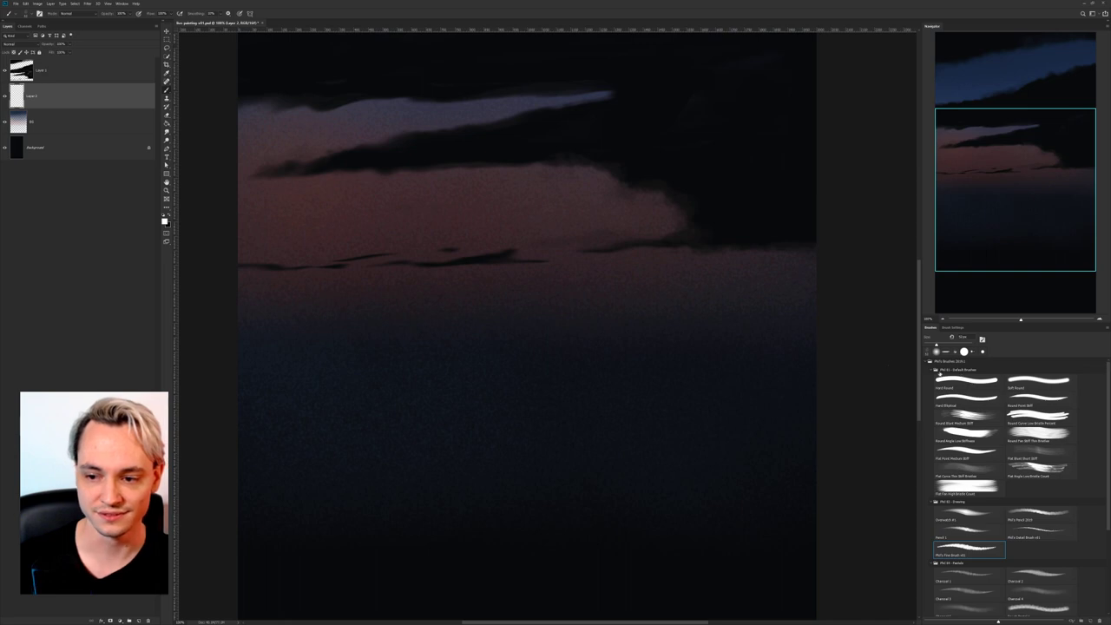
left_click(967, 380)
right_click(498, 224)
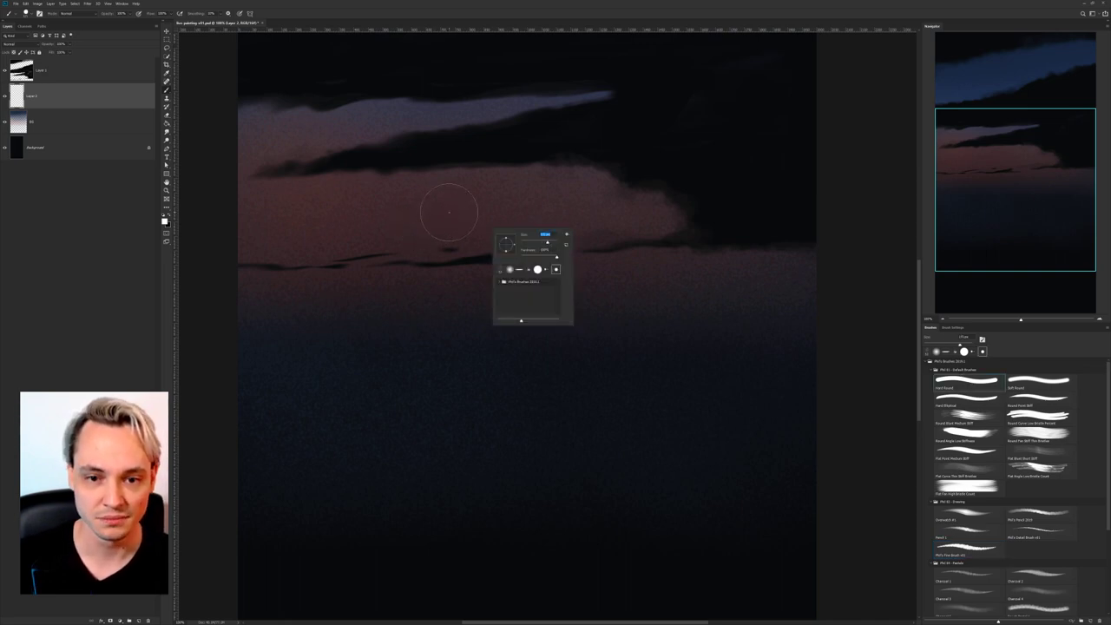
left_click(449, 211)
key("ctrl+z")
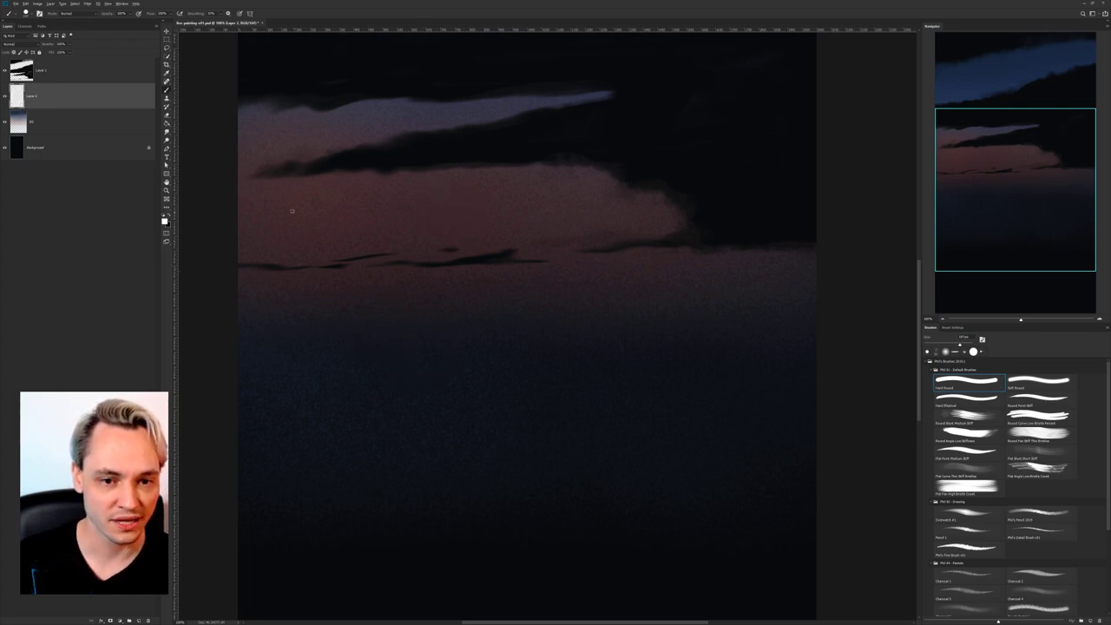
Sample the reddish sky colour, lighten it to a muted pink, and stamp one moon disc between the cloud band and the thin wisps.
left_click(301, 199, "alt")
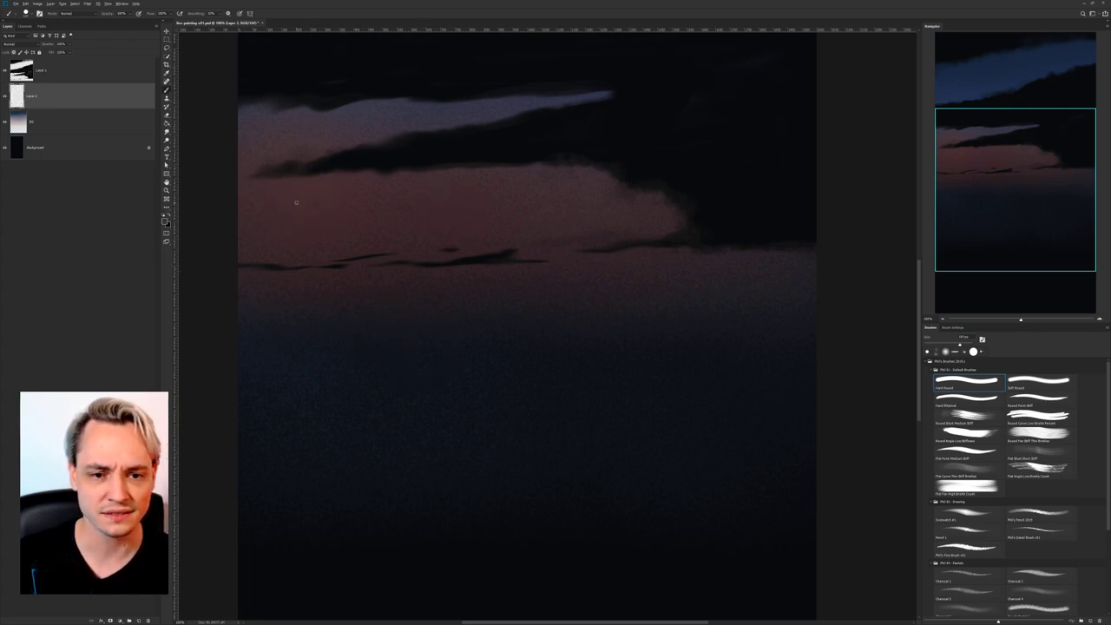
left_click(166, 223)
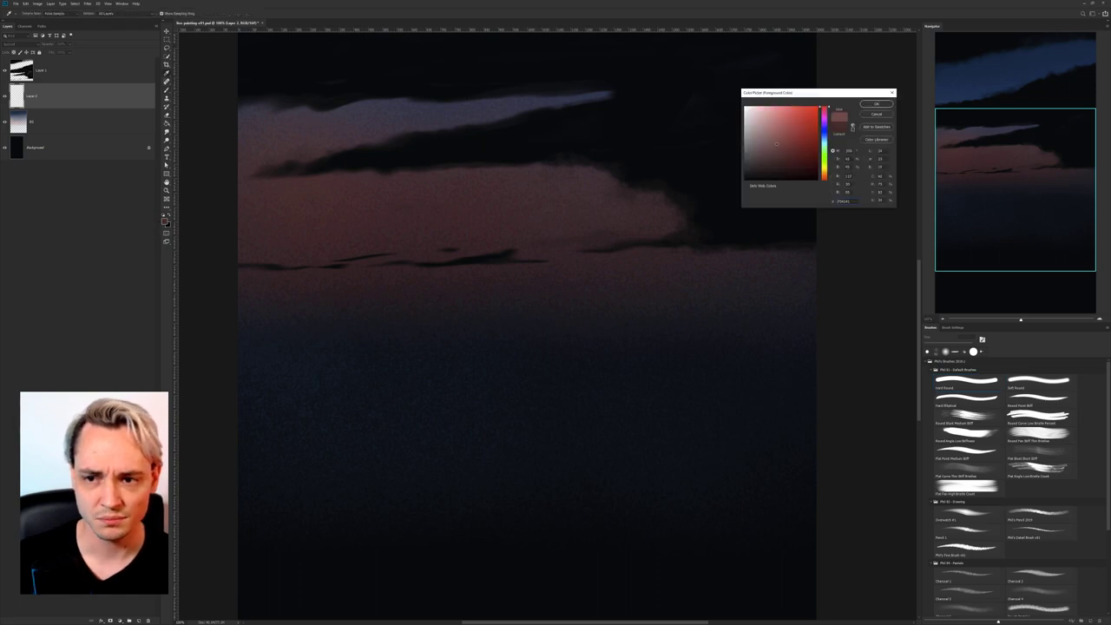
left_click(876, 104)
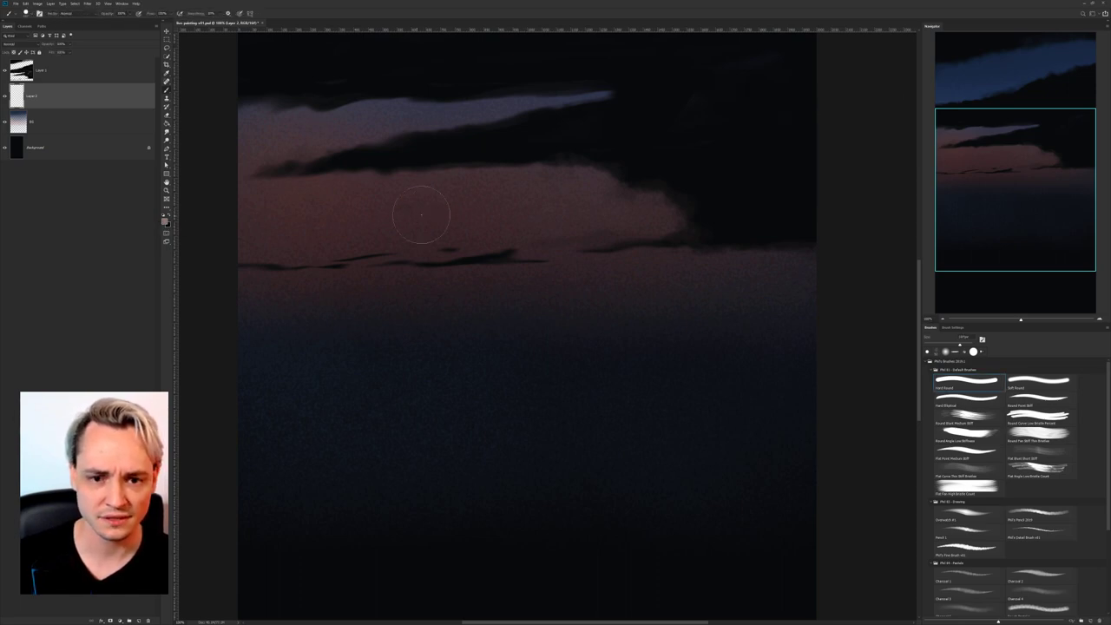
left_click(445, 210)
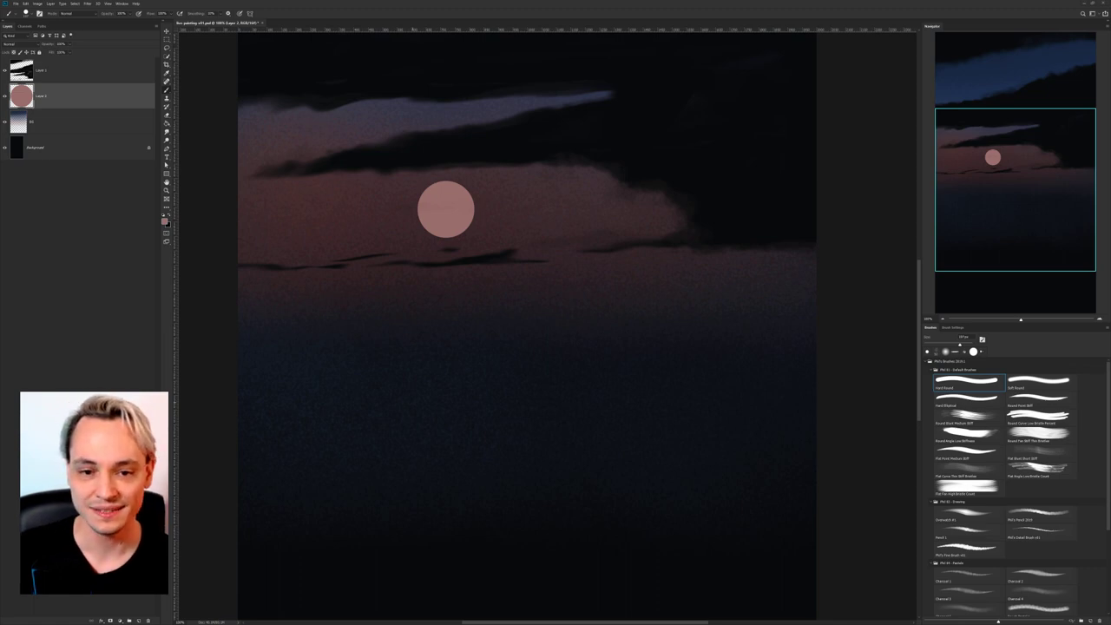
Move the pink moon disc further left within the reddish glow, just above the thin wisps.
key("ctrl+minus")
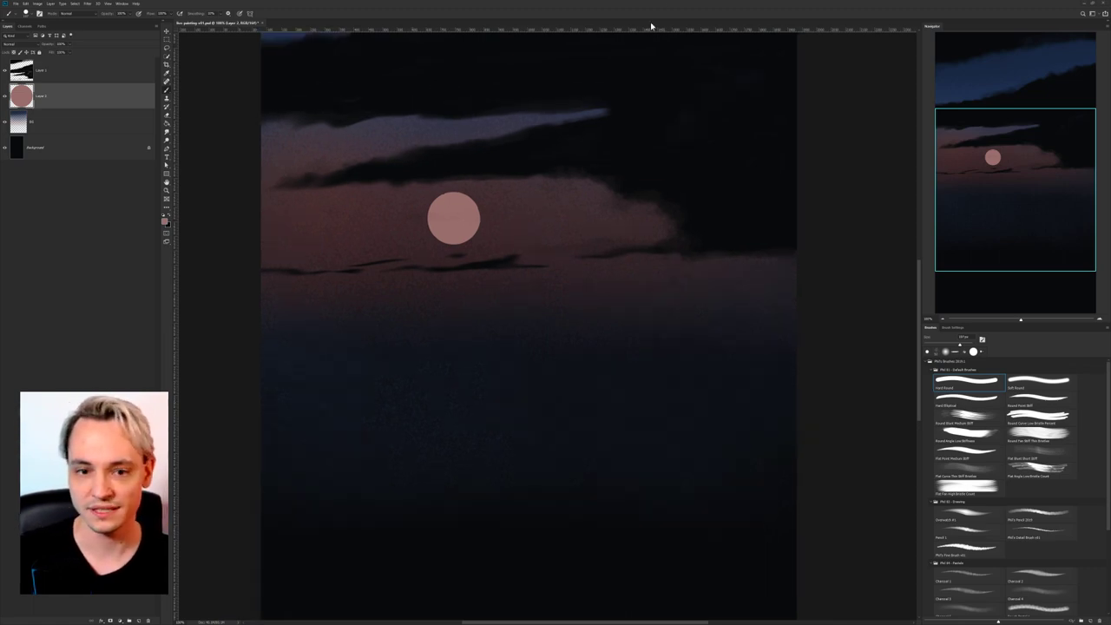
left_click_drag(530, 278, 467, 277)
left_click(73, 106)
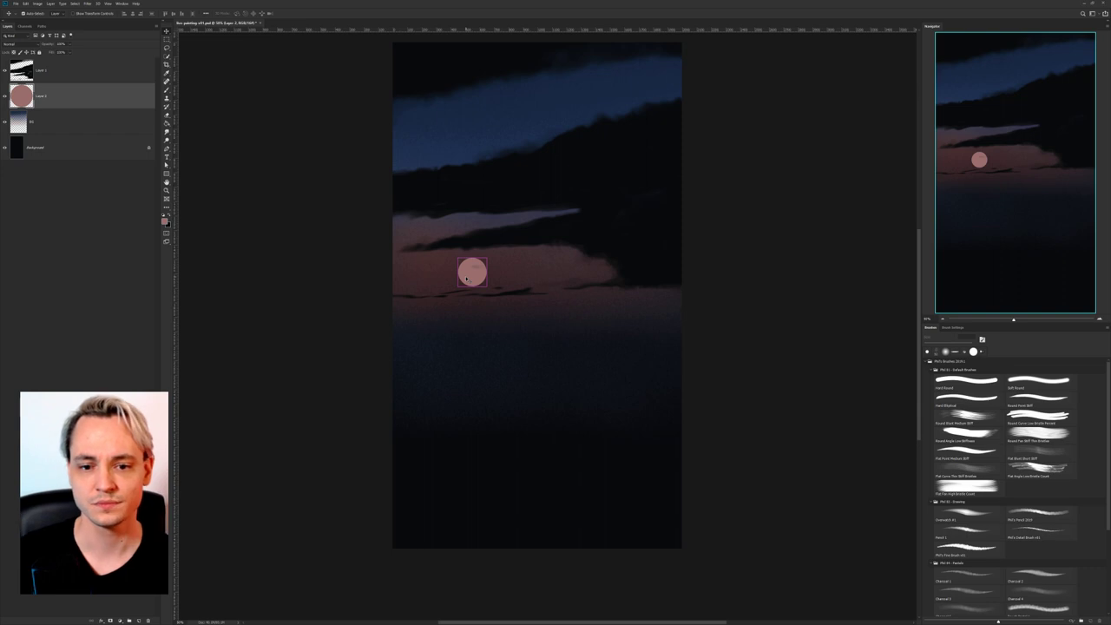
key("ctrl+minus")
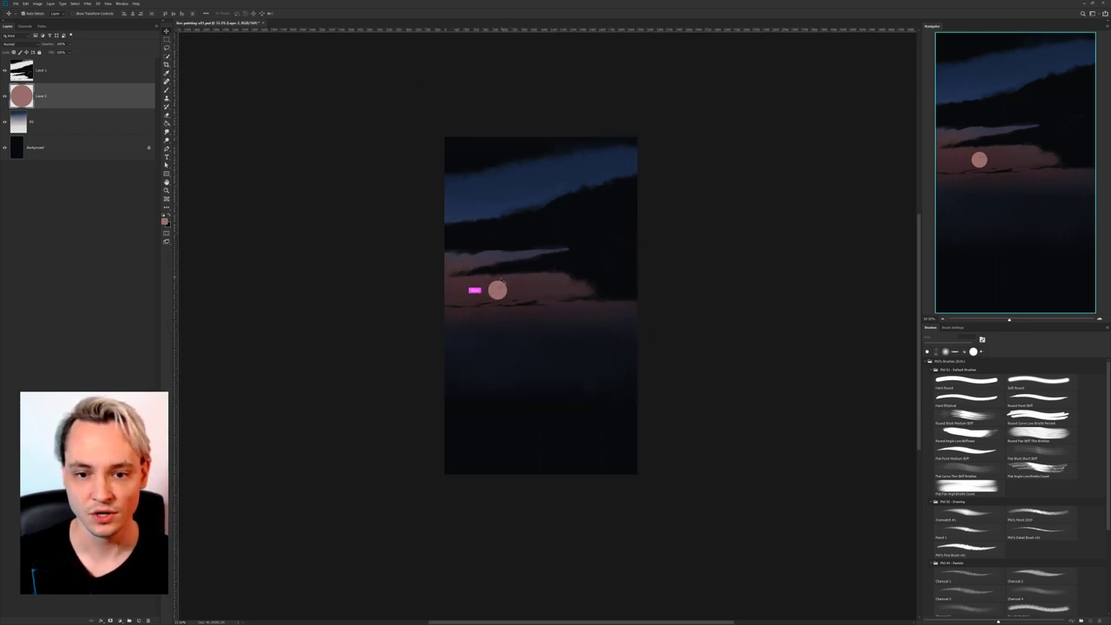
Move the pink moon disc up and to the left so the dark cloud wisp partly covers it.
mouse_move(501, 279)
left_mouse_down()
mouse_move(482, 267)
mouse_move(484, 280)
left_mouse_up()
key("p")
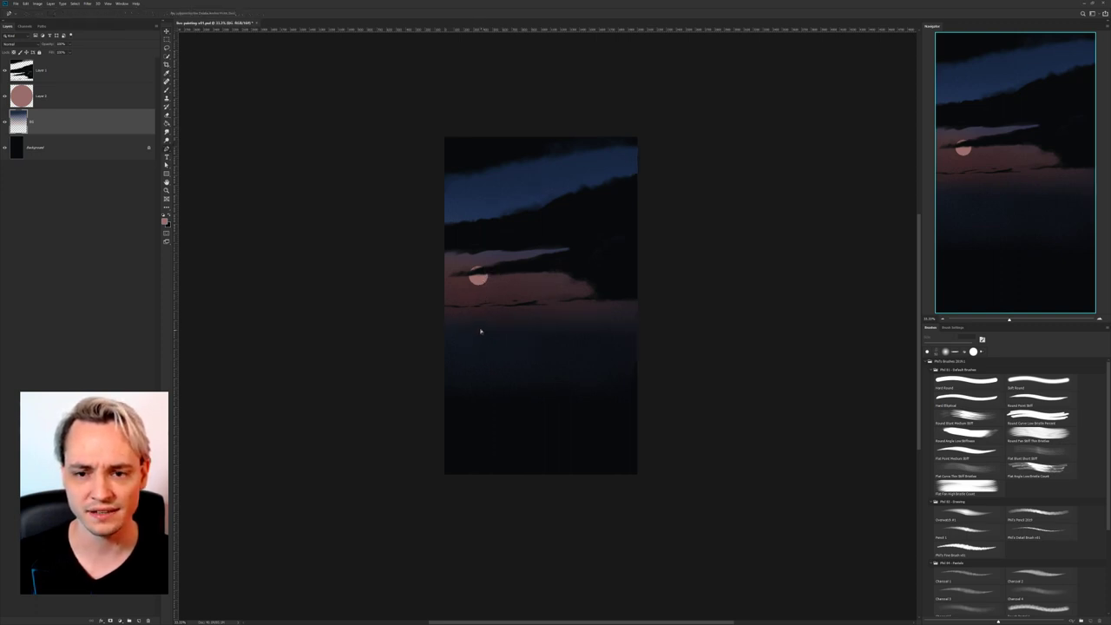
key("ctrl+minus")
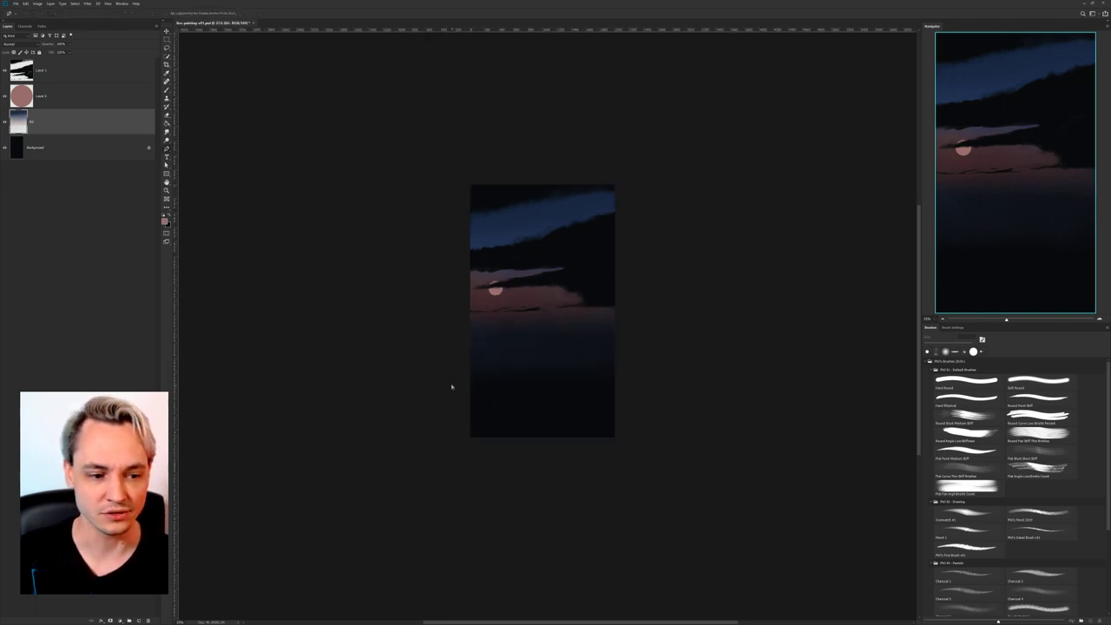
key("ctrl+plus")
key("ctrl+plus")
key("ctrl+plus")
key("ctrl+plus")
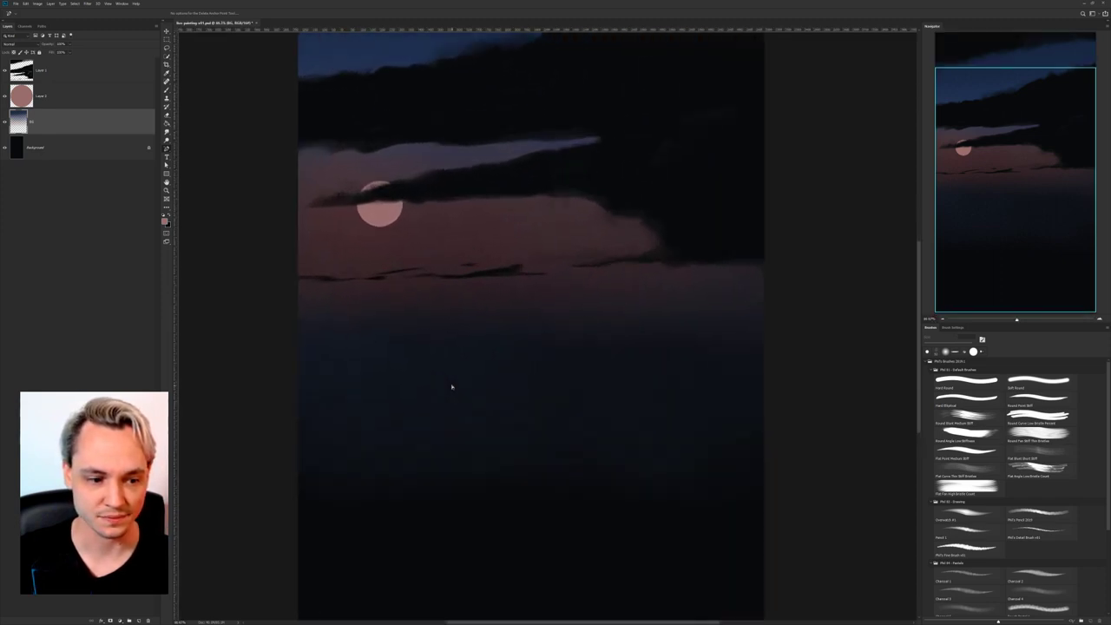
left_click_drag(471, 292, 614, 350)
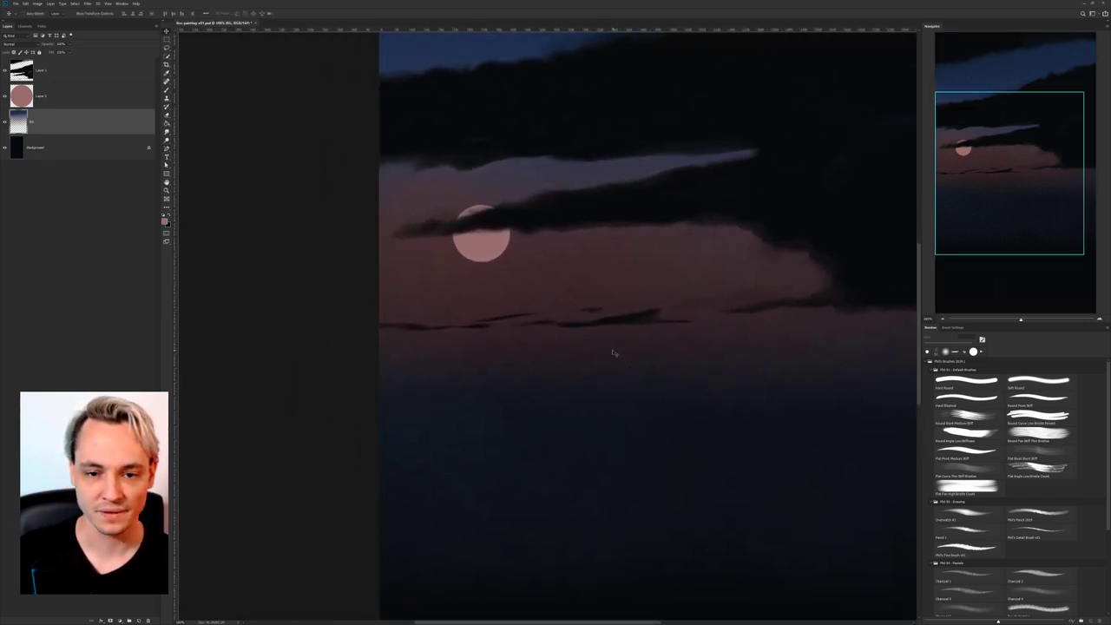
key("ctrl+plus")
left_click_drag(553, 239, 548, 340)
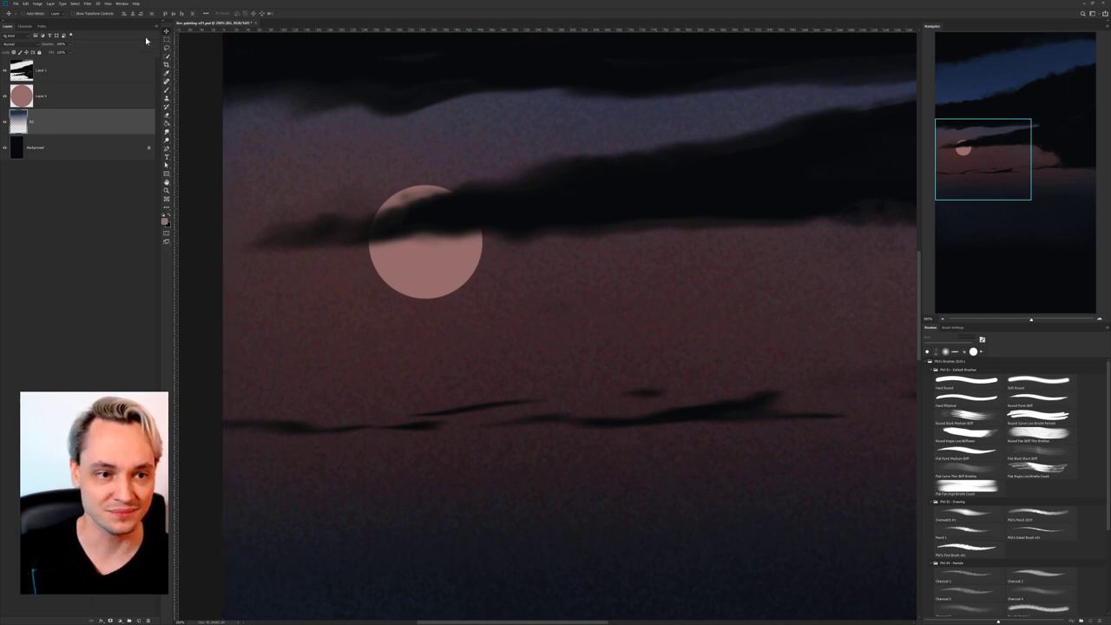
On the moon's layer, paint around the disc's outline with the textured Fine Brush to give it a rough, hand-painted edge.
left_click(119, 88)
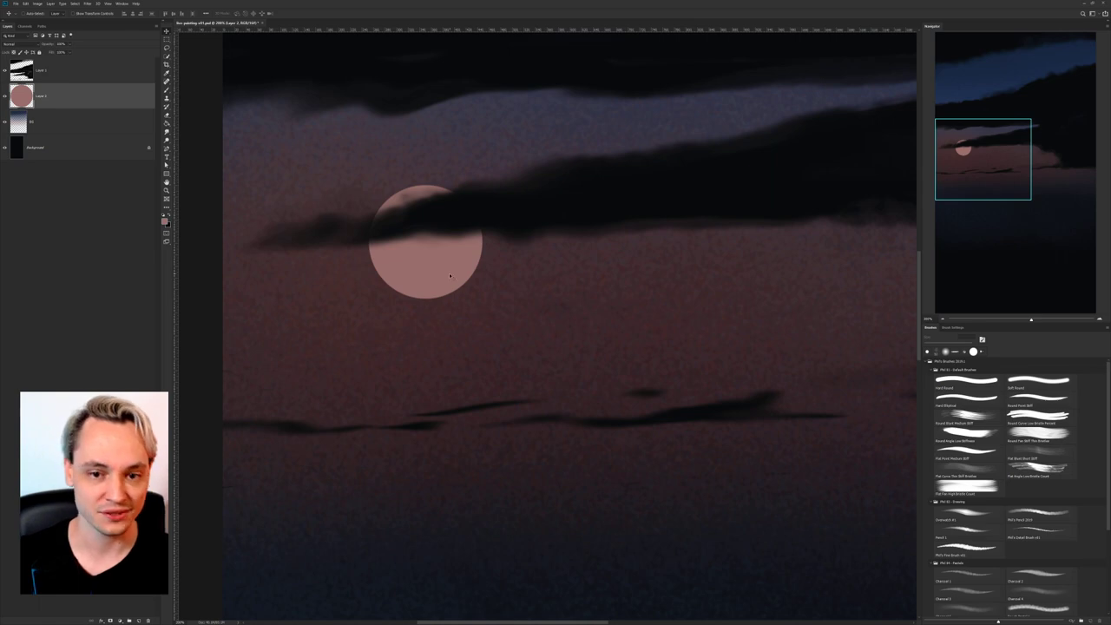
key("b")
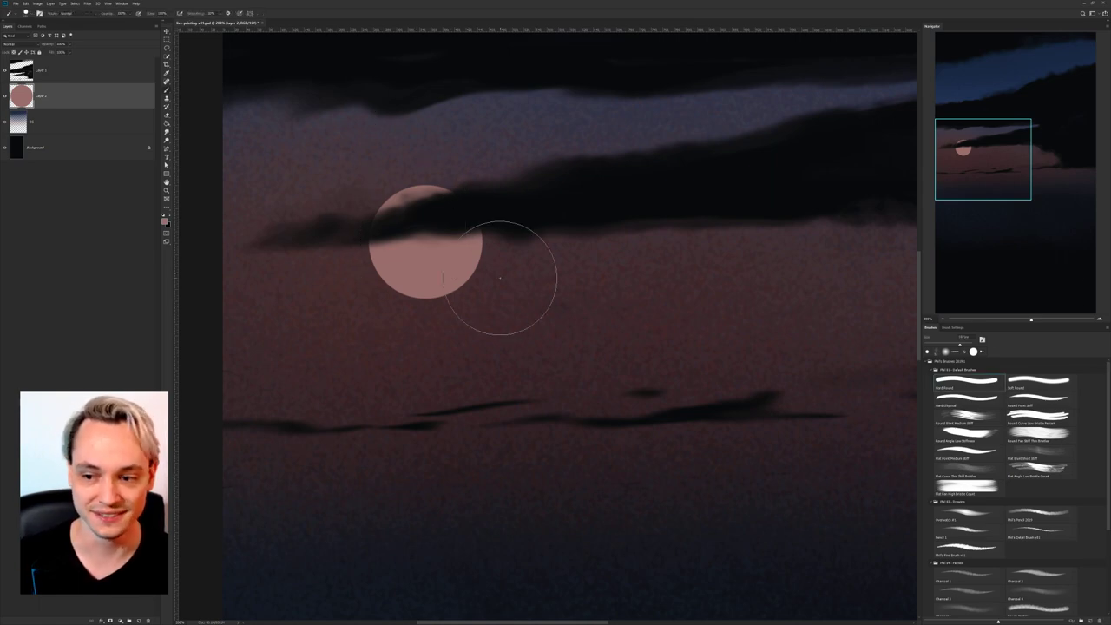
left_click(971, 511)
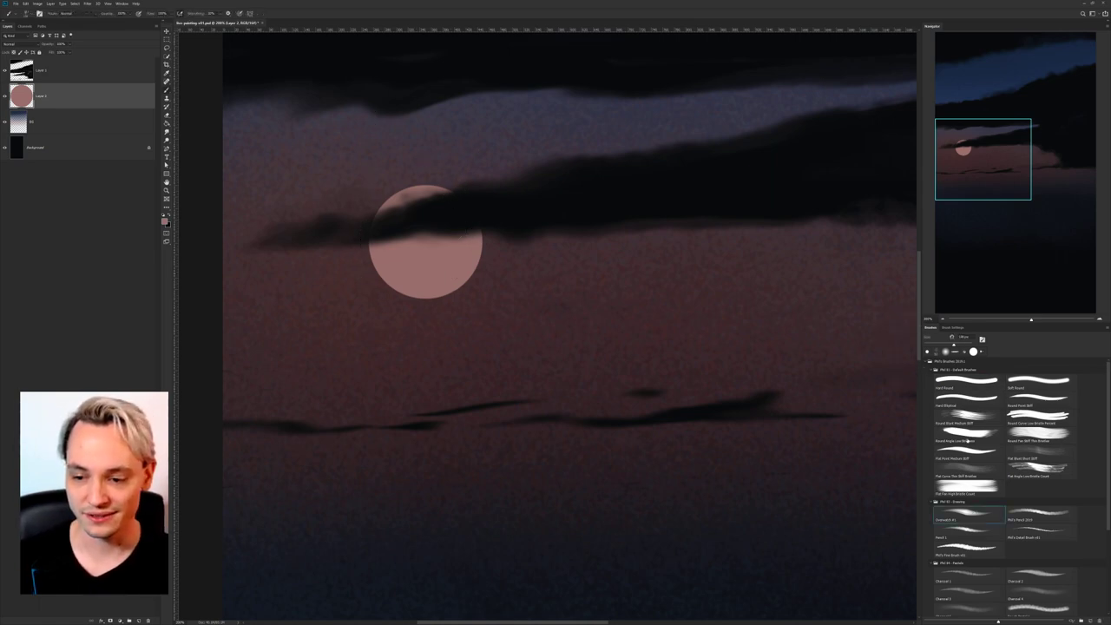
left_click(964, 547)
mouse_move(382, 254)
left_mouse_down()
mouse_move(377, 221)
mouse_move(418, 196)
mouse_move(427, 209)
mouse_move(376, 251)
left_mouse_up()
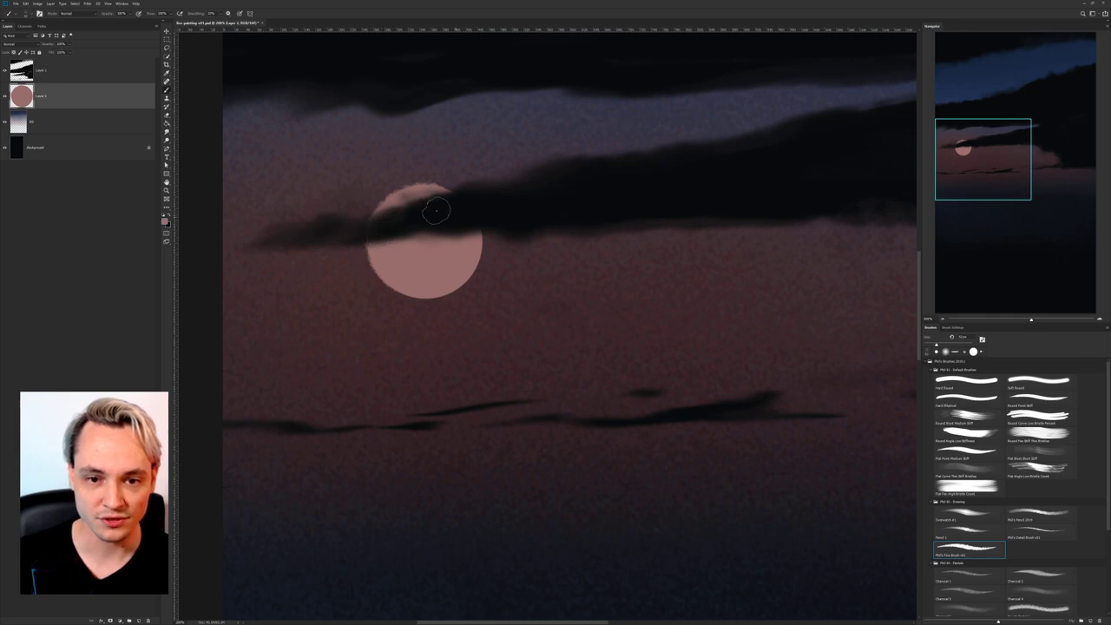
left_click_drag(469, 237, 471, 247)
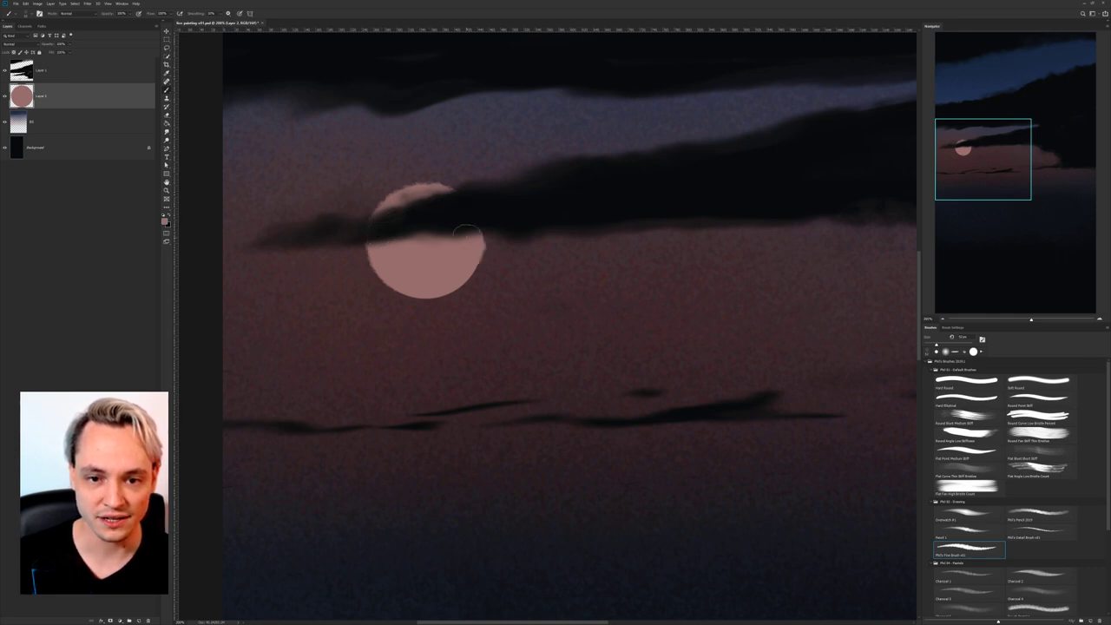
left_click_drag(395, 290, 424, 282)
key("ctrl+plus")
key("ctrl+plus")
left_click_drag(502, 197, 708, 271)
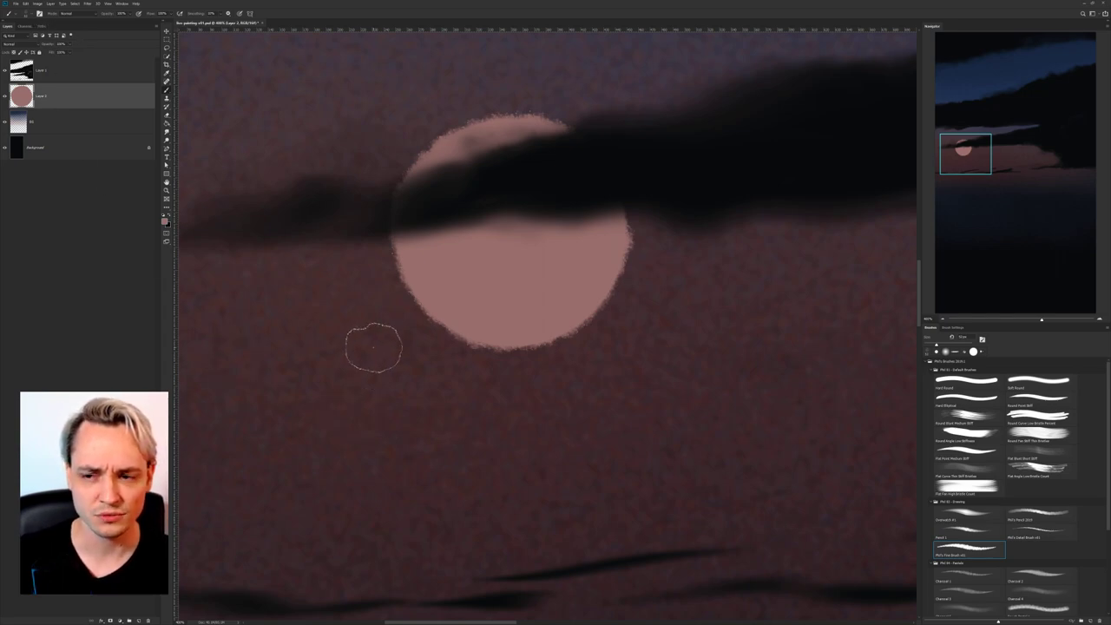
Examine the rough-edged moon against the whole painting and again at close range.
scroll(362, 371, "down", 6)
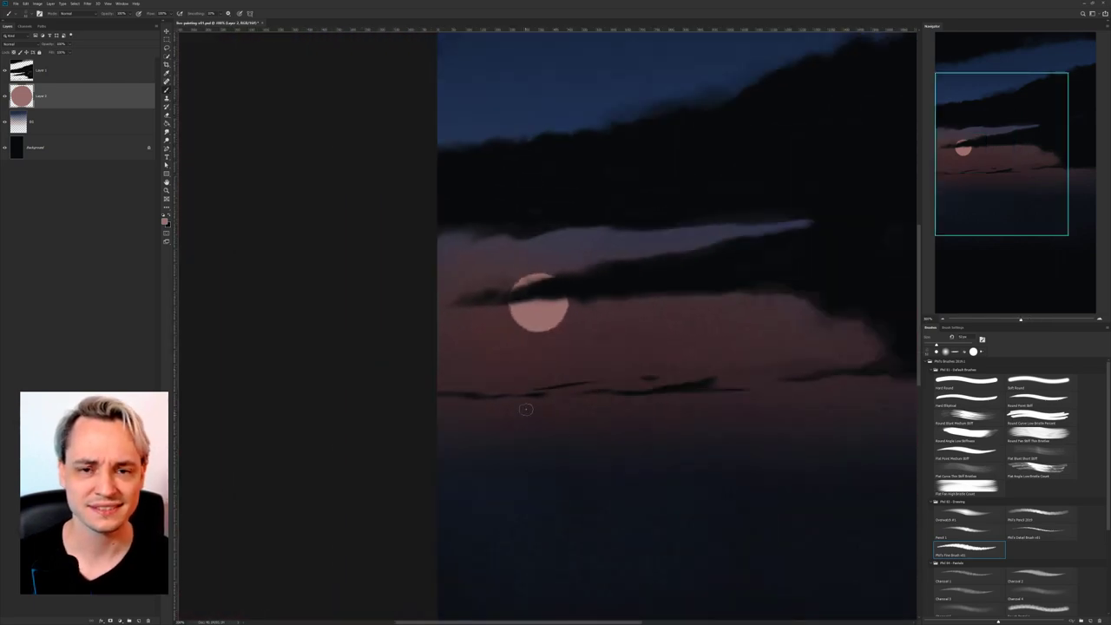
left_click_drag(486, 424, 415, 338)
scroll(416, 341, "down", 4)
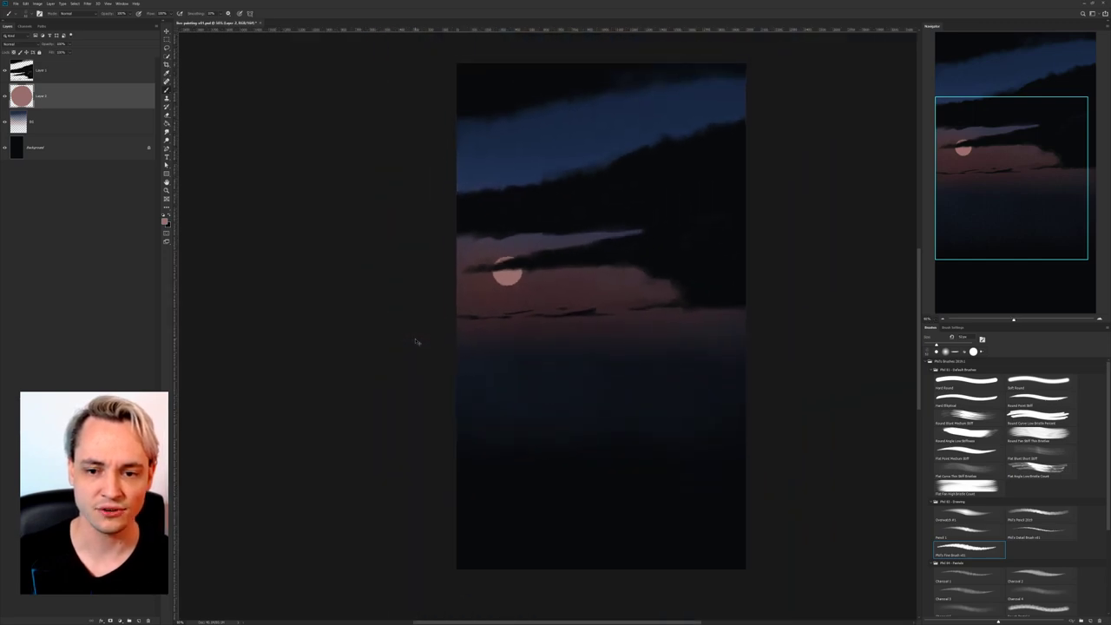
left_click_drag(658, 298, 645, 307)
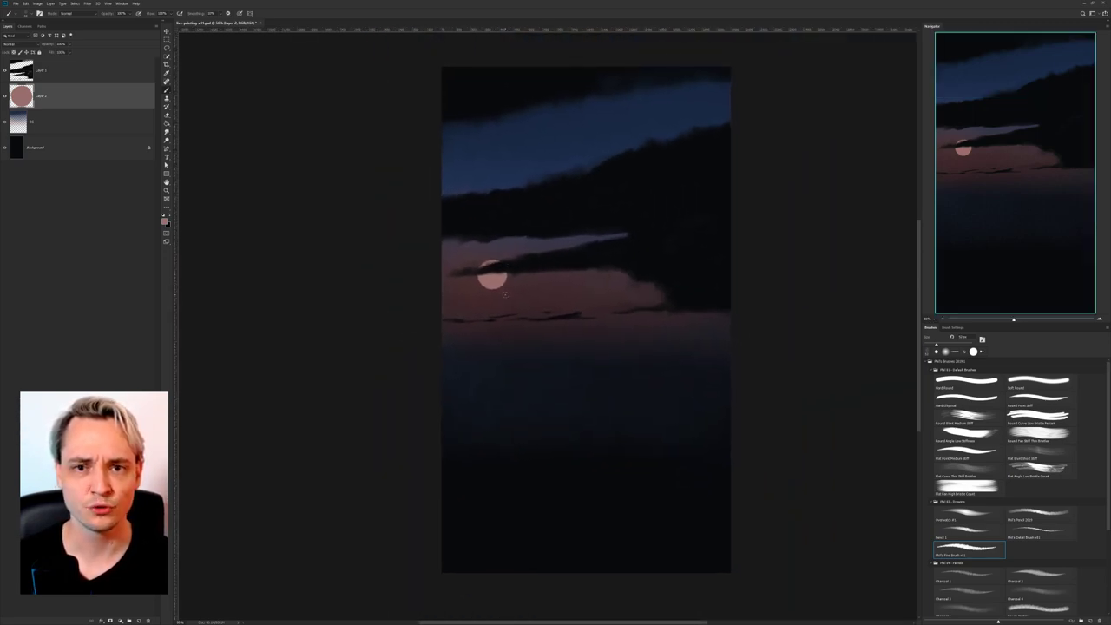
scroll(507, 297, "up", 10)
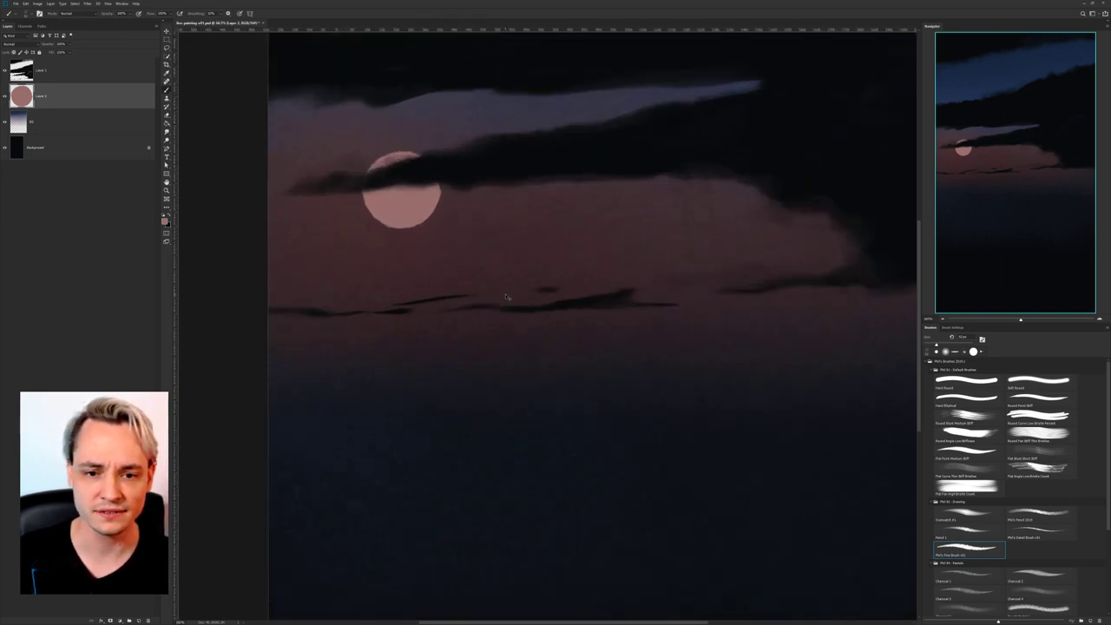
left_click_drag(530, 246, 569, 290)
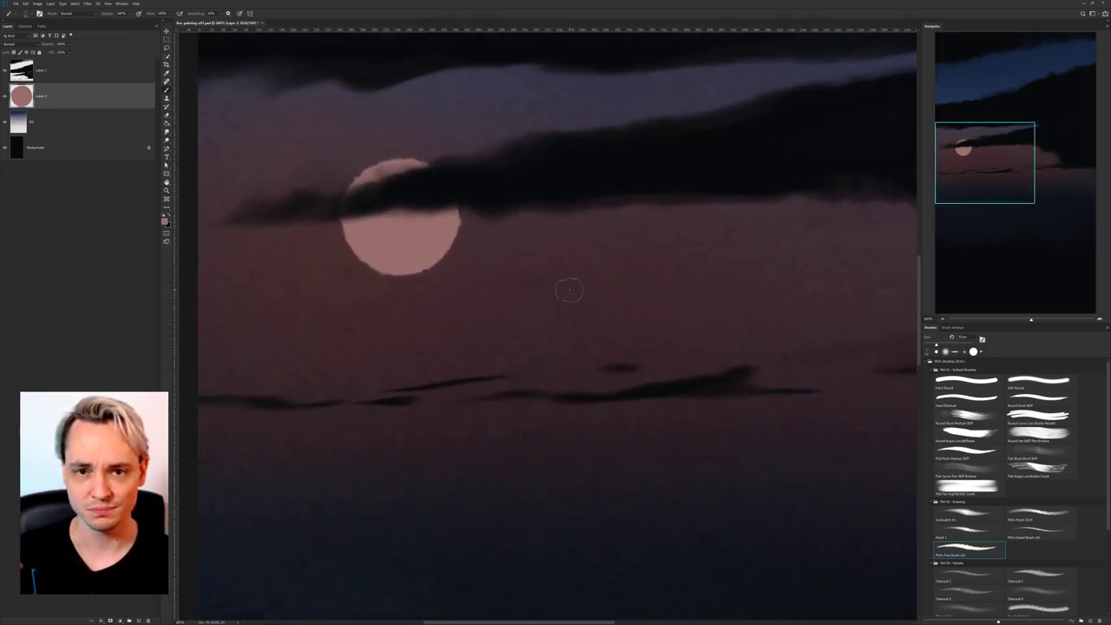
left_click_drag(540, 176, 564, 190)
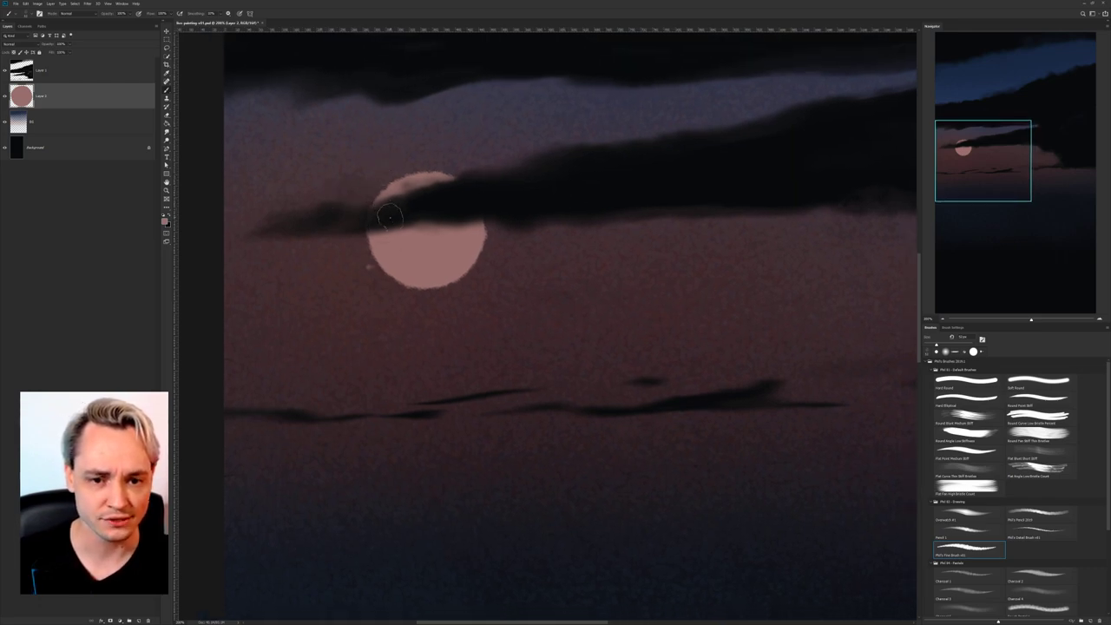
Set the Fine Brush's blending mode to Clear, enlarge its tip, and erase the moon's upper part to leave a thin crescent.
key("e")
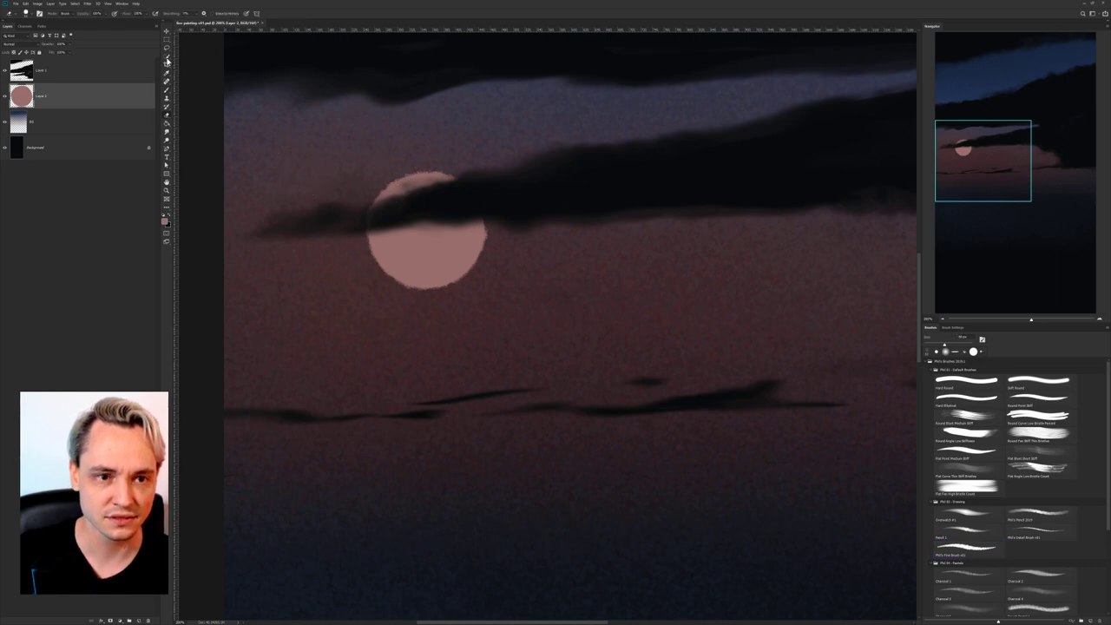
key("b")
left_click(85, 14)
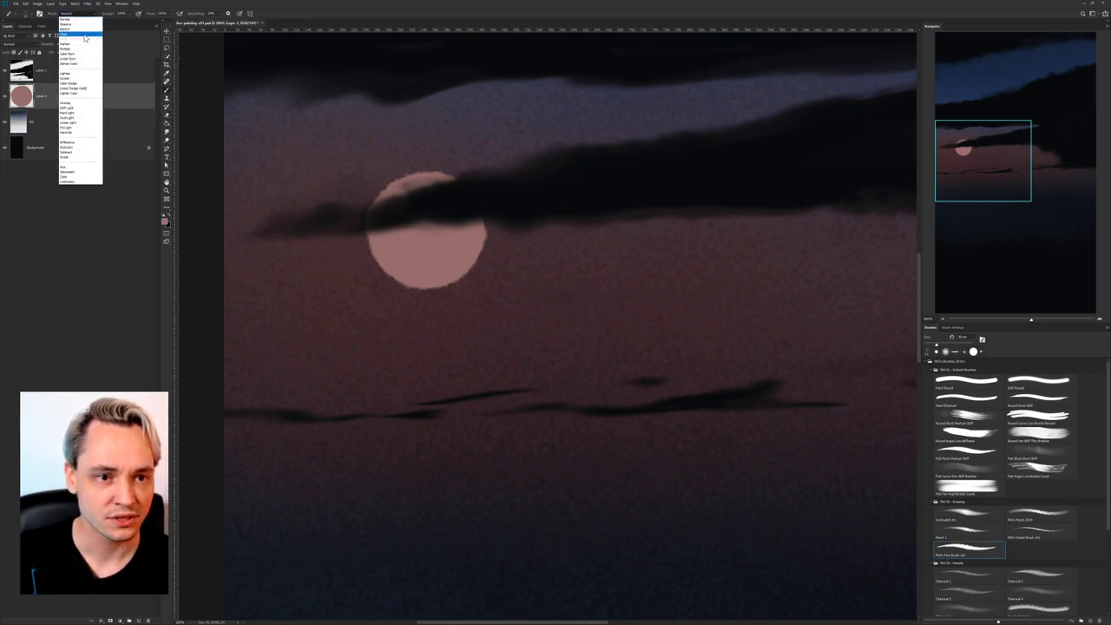
left_click(92, 38)
right_click(428, 204)
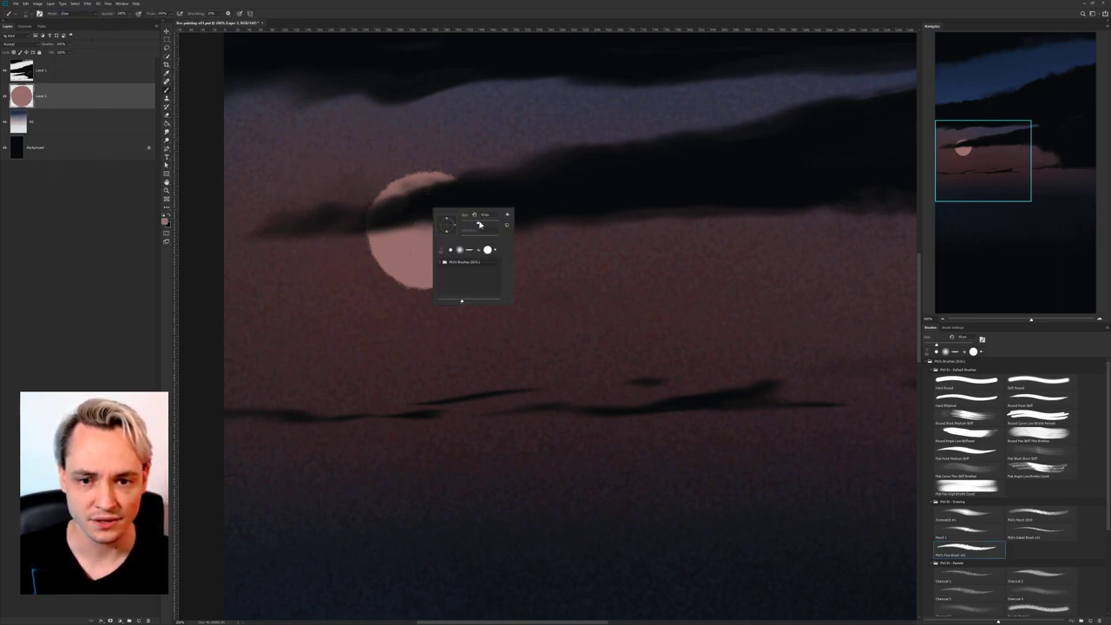
left_click_drag(479, 223, 481, 223)
mouse_move(413, 201)
left_mouse_down()
mouse_move(446, 201)
mouse_move(397, 211)
mouse_move(447, 215)
mouse_move(397, 210)
mouse_move(405, 184)
mouse_move(402, 222)
mouse_move(432, 233)
mouse_move(452, 217)
mouse_move(428, 238)
mouse_move(399, 227)
mouse_move(405, 236)
mouse_move(439, 236)
mouse_move(455, 221)
mouse_move(413, 232)
mouse_move(394, 223)
mouse_move(414, 245)
mouse_move(446, 240)
mouse_move(467, 219)
mouse_move(434, 243)
mouse_move(402, 236)
mouse_move(393, 210)
mouse_move(418, 230)
mouse_move(462, 228)
mouse_move(475, 211)
mouse_move(457, 236)
mouse_move(428, 248)
mouse_move(397, 224)
mouse_move(419, 246)
mouse_move(459, 235)
mouse_move(472, 211)
mouse_move(465, 203)
mouse_move(433, 215)
left_mouse_up()
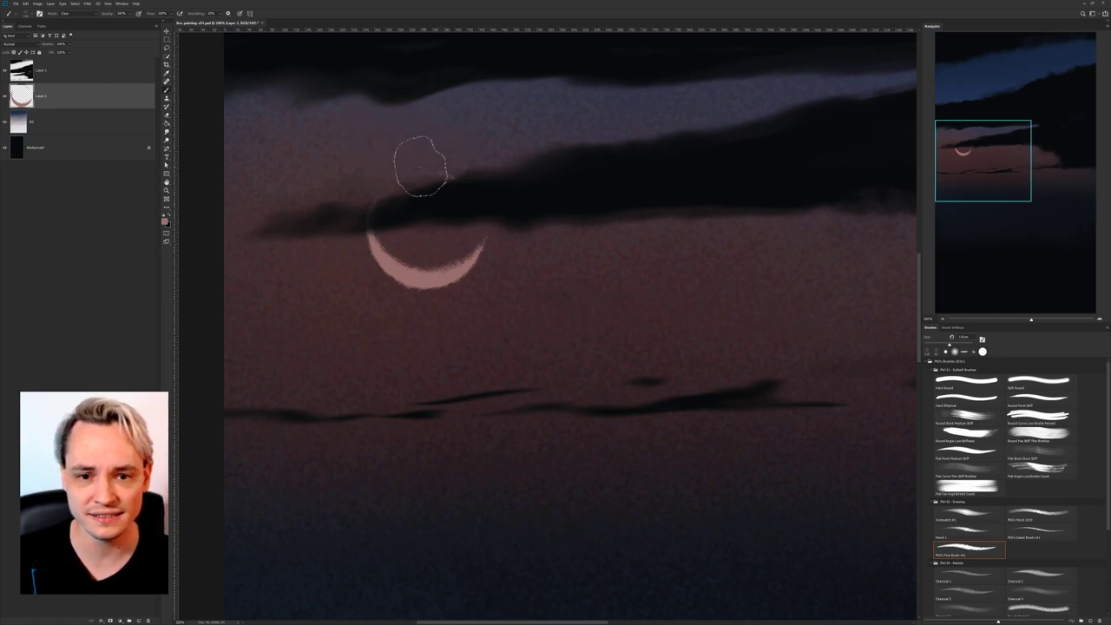
key("ctrl+plus")
left_click_drag(577, 187, 657, 231)
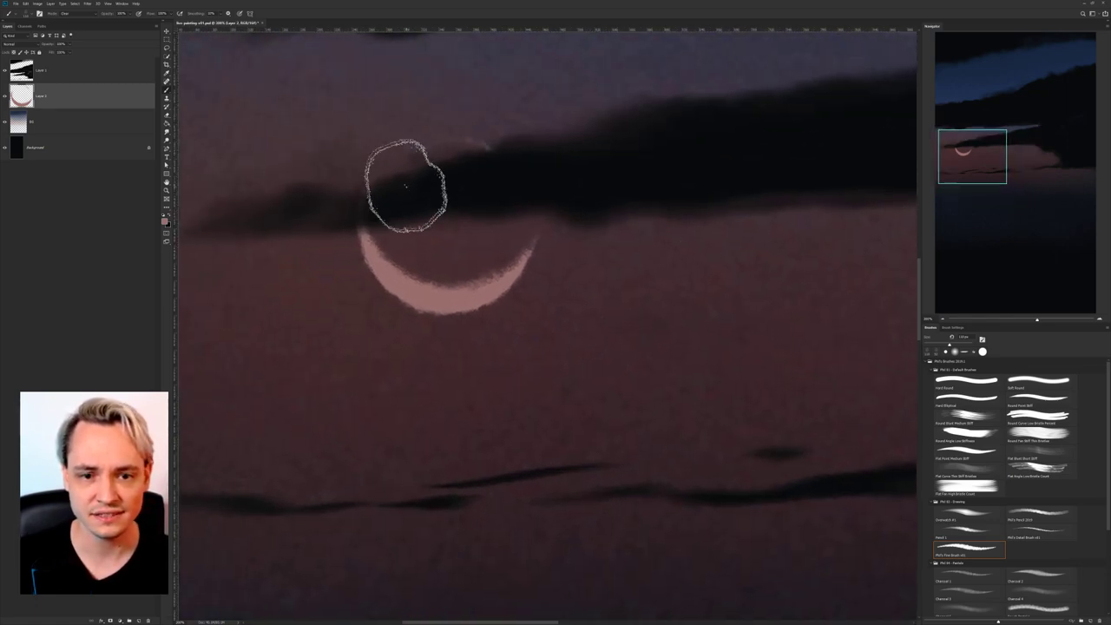
Rotate the crescent moon clockwise with Free Transform so it tilts and opens toward the upper right.
key("ctrl+minus")
key("ctrl+minus")
key("ctrl+minus")
key("ctrl+minus")
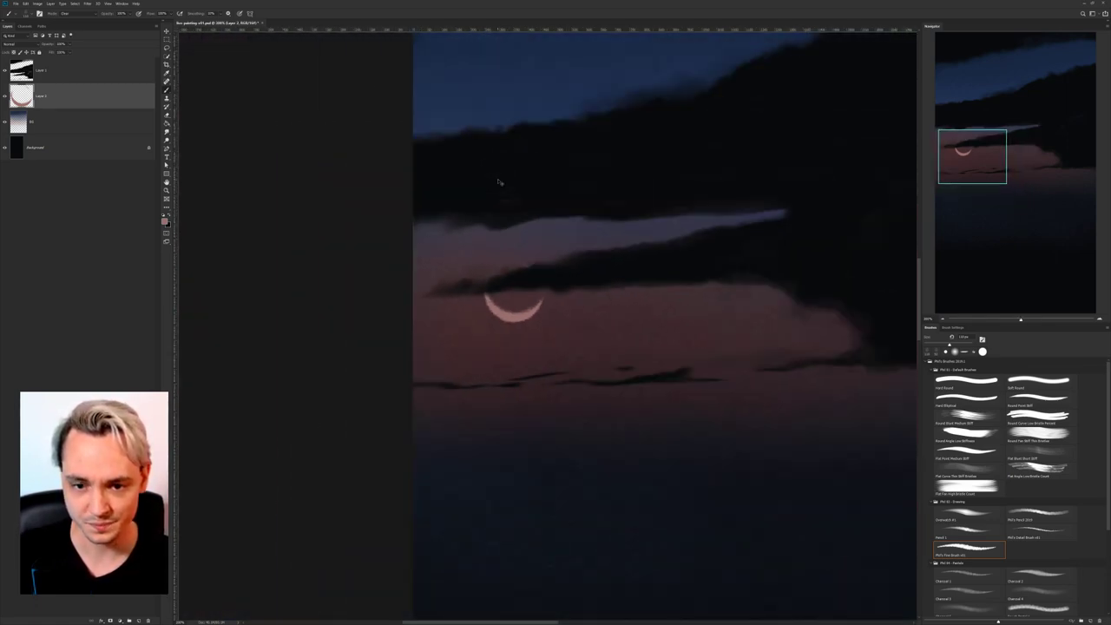
key("ctrl+minus")
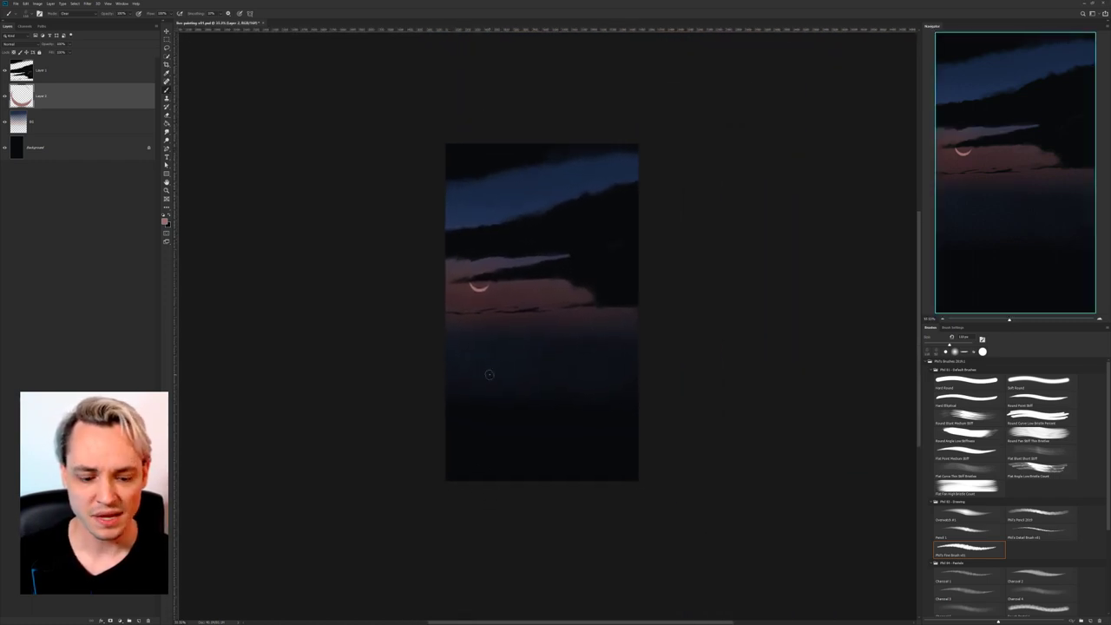
key("ctrl+t")
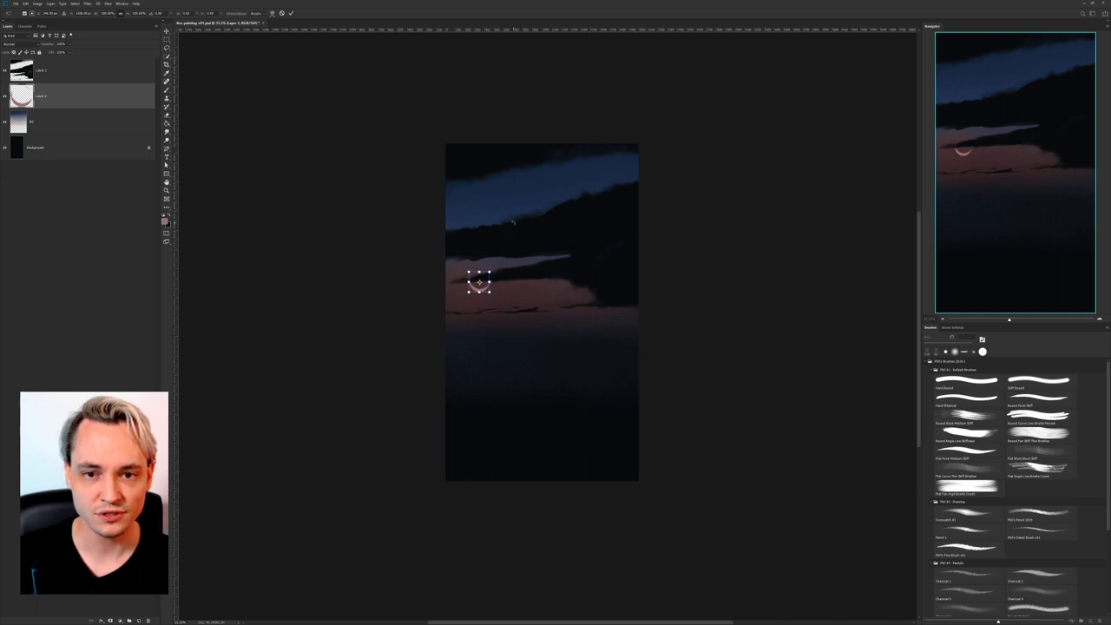
key("ctrl+plus")
key("ctrl+plus")
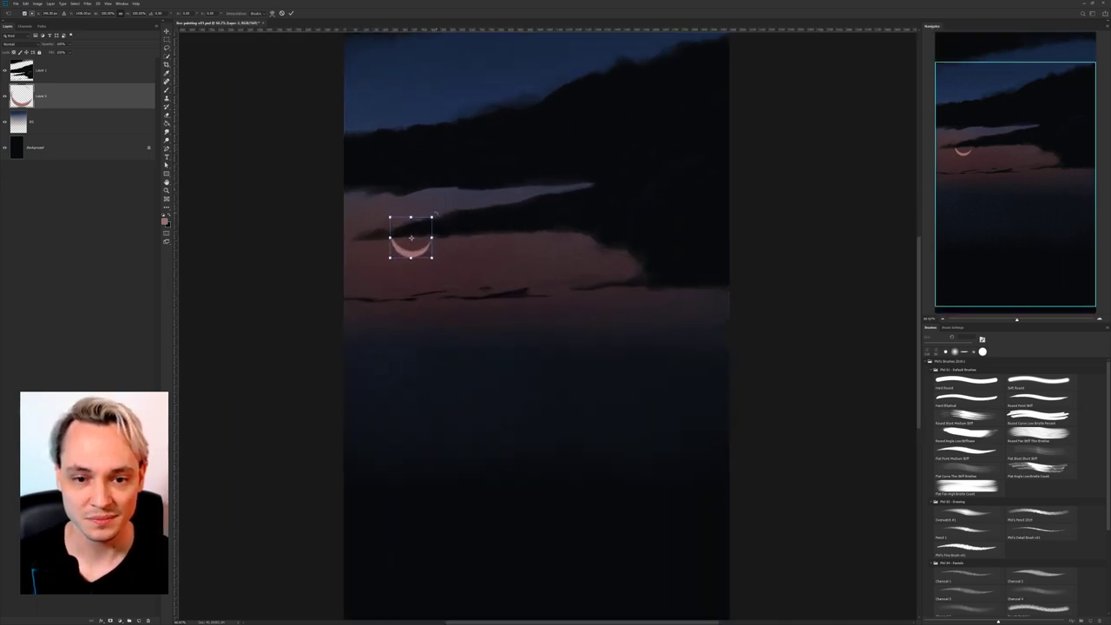
left_click_drag(435, 214, 460, 221)
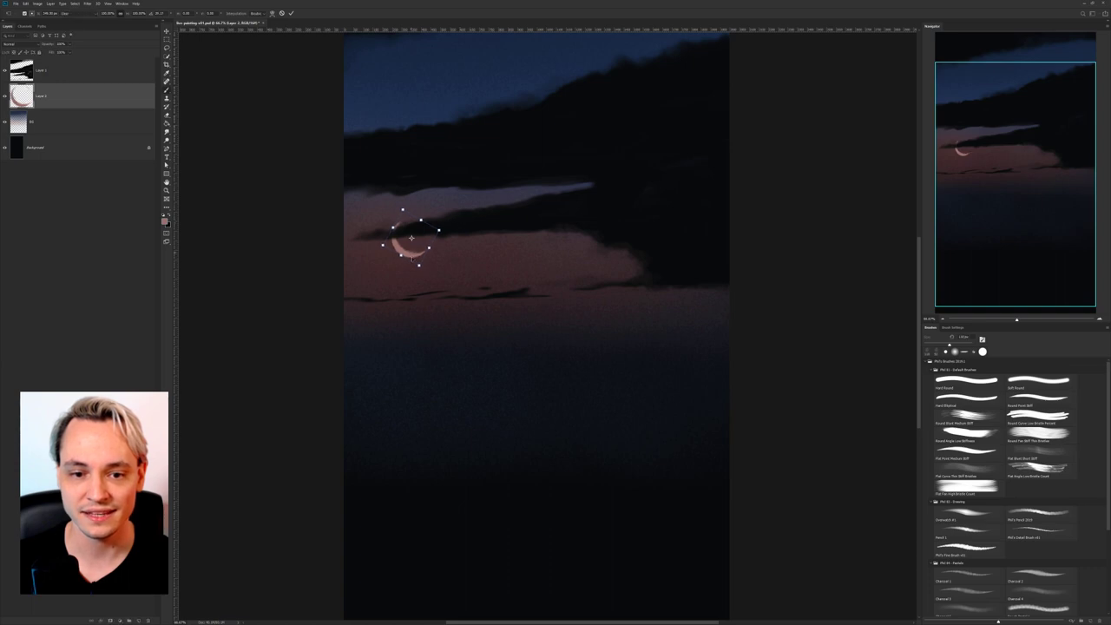
key("Return")
key("b")
key("ctrl+minus")
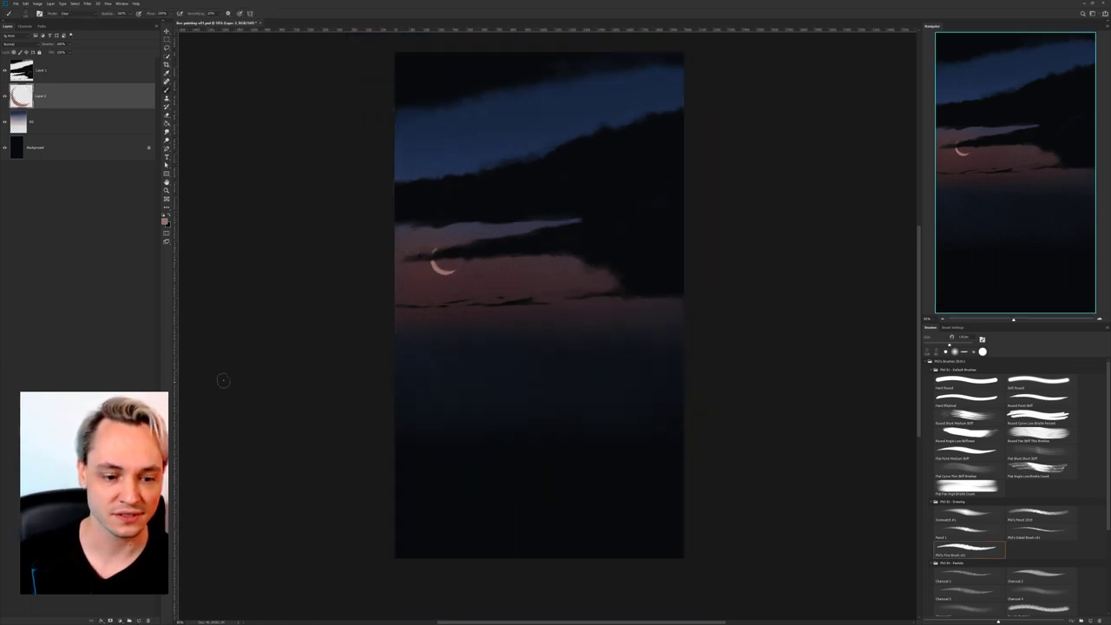
Add a new layer directly above the crescent moon's layer.
left_click(139, 622)
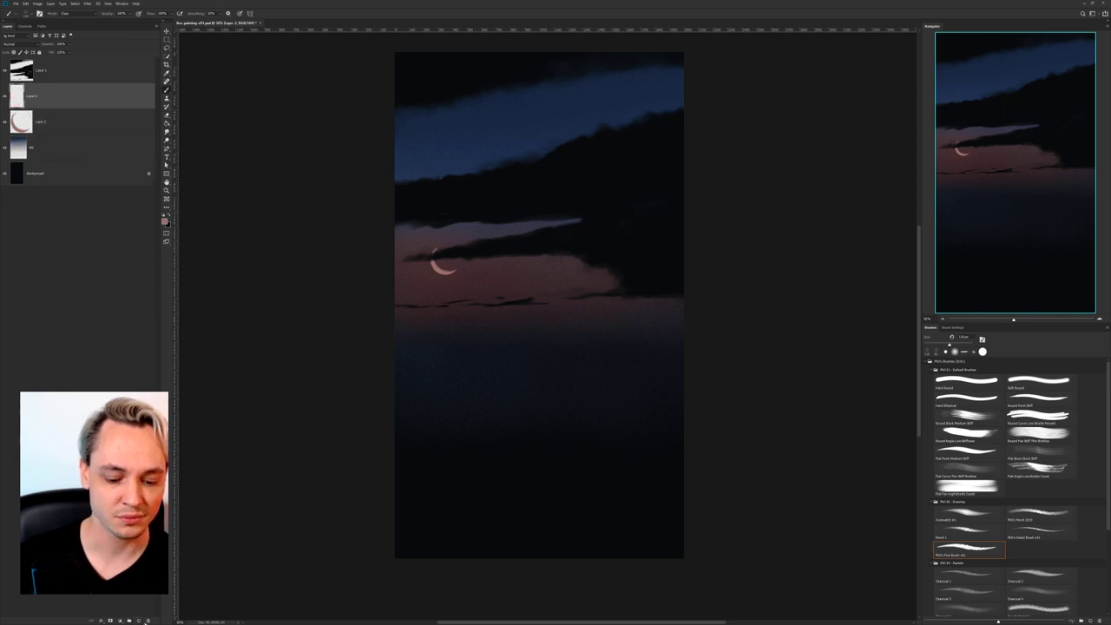
key("ctrl+plus")
key("ctrl+plus")
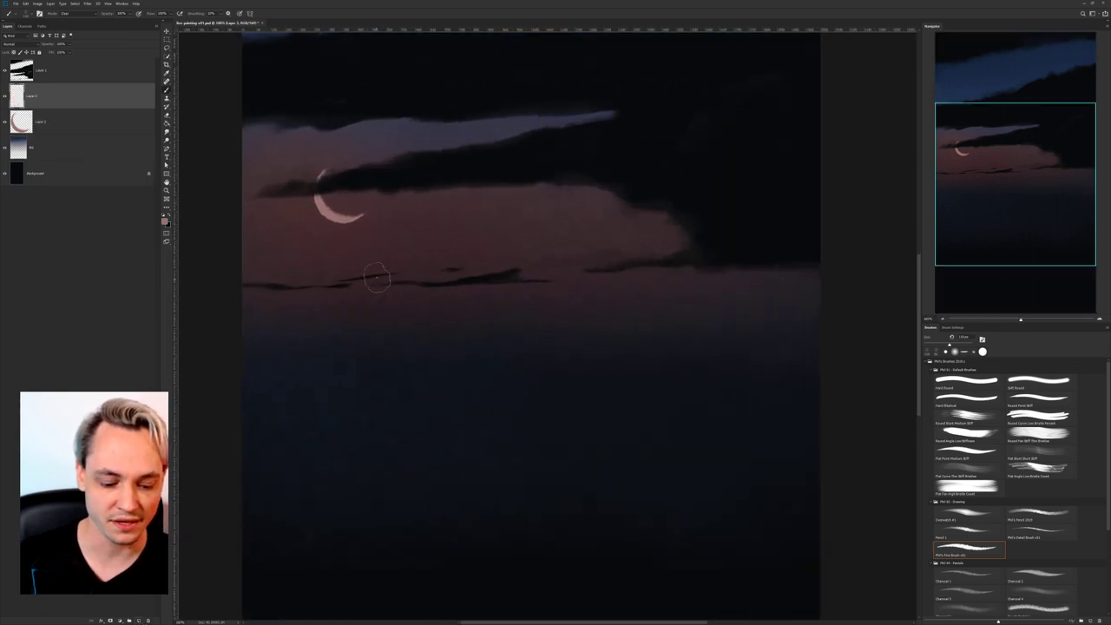
Set the background colour to a very pale light blue and switch to the Pencil 1 brush.
left_click(169, 228)
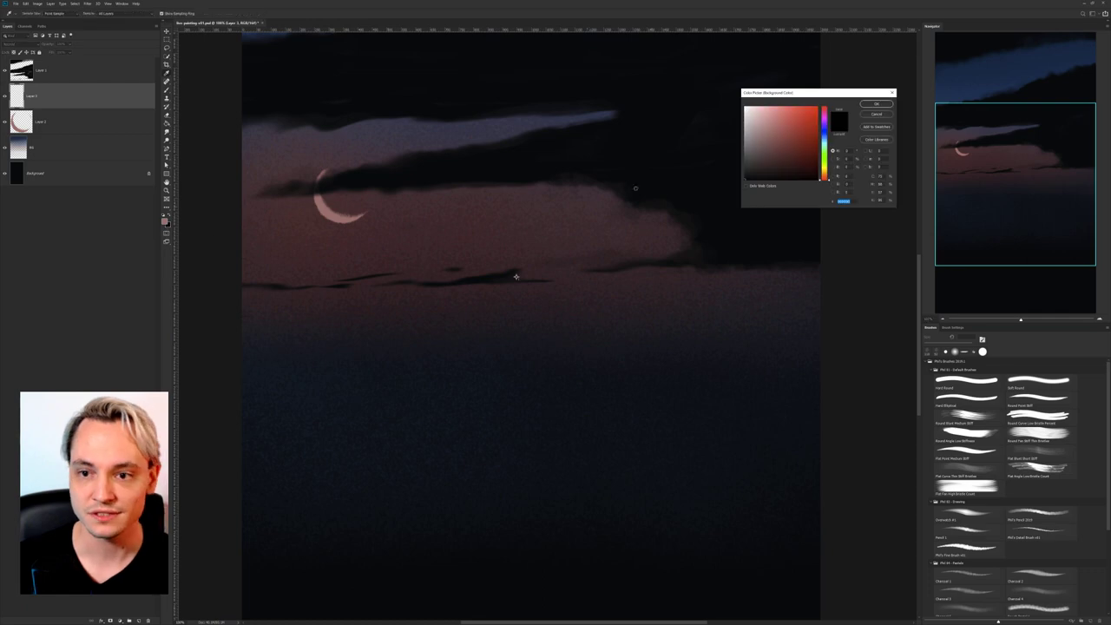
left_click(744, 113)
left_click_drag(745, 110, 744, 113)
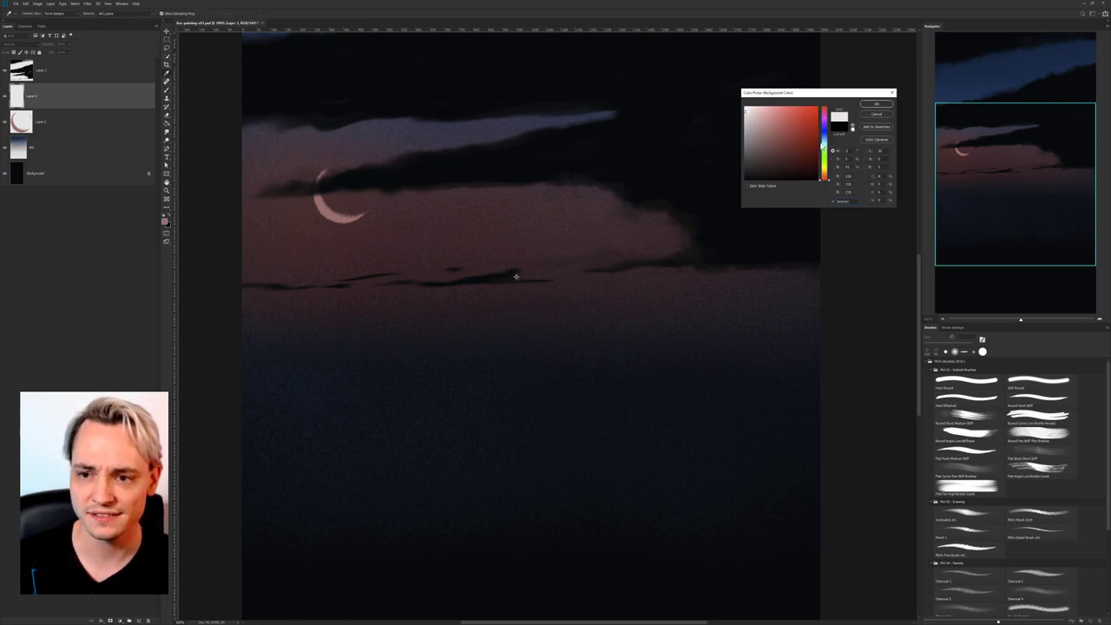
mouse_move(823, 146)
left_mouse_down()
mouse_move(820, 126)
mouse_move(758, 108)
left_mouse_up()
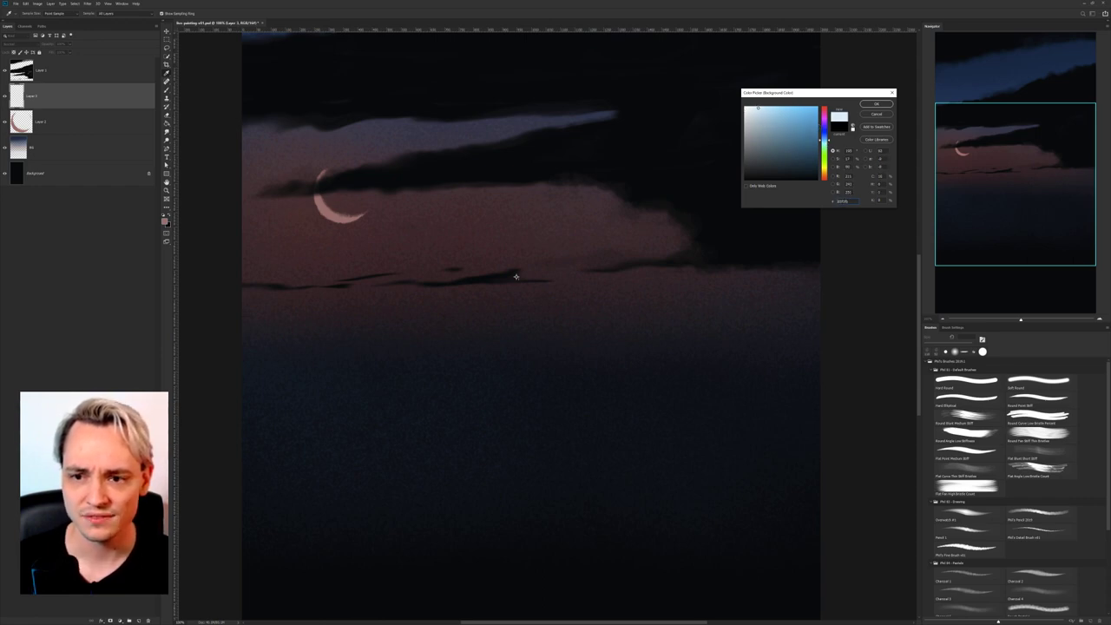
left_click(875, 105)
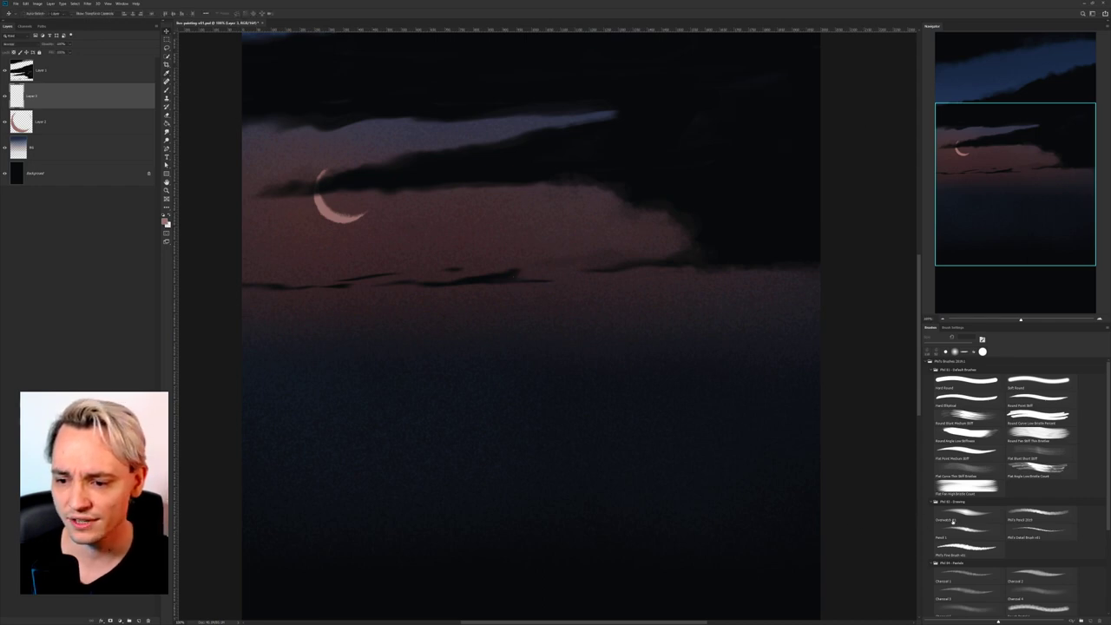
left_click(955, 530)
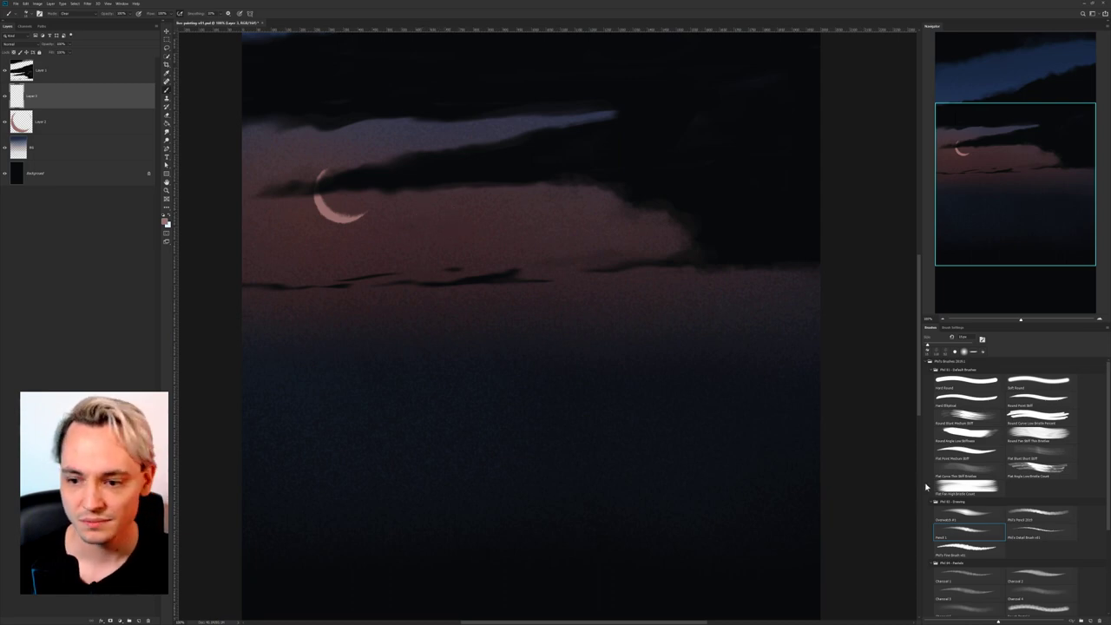
Switch to the first brush of the Drawing group and set the brush's blending mode to Normal.
left_click(963, 513)
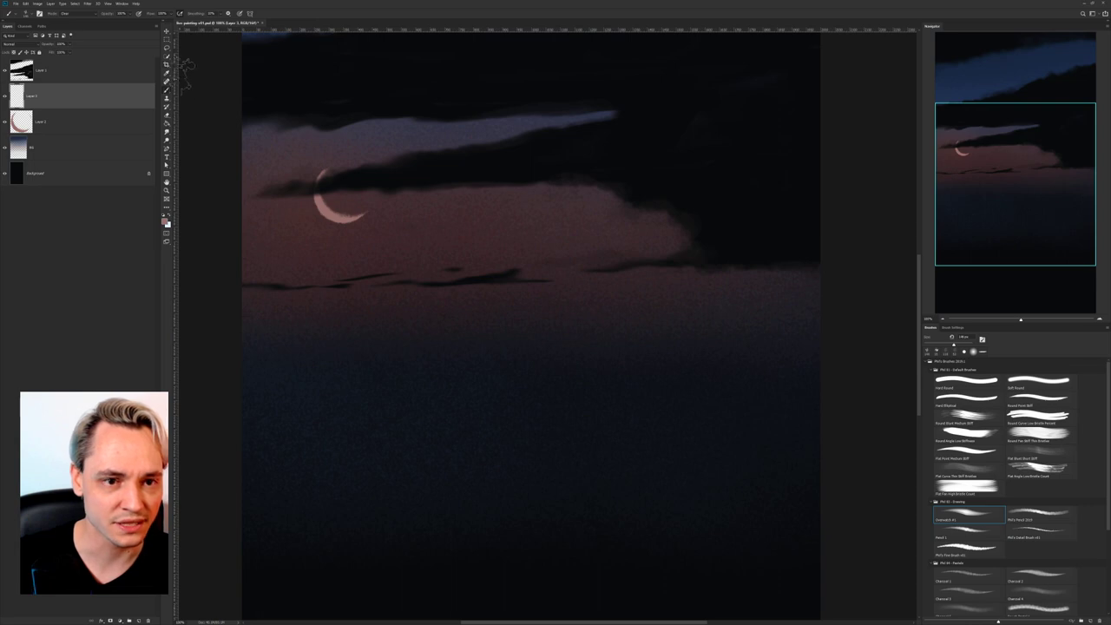
left_click(166, 46)
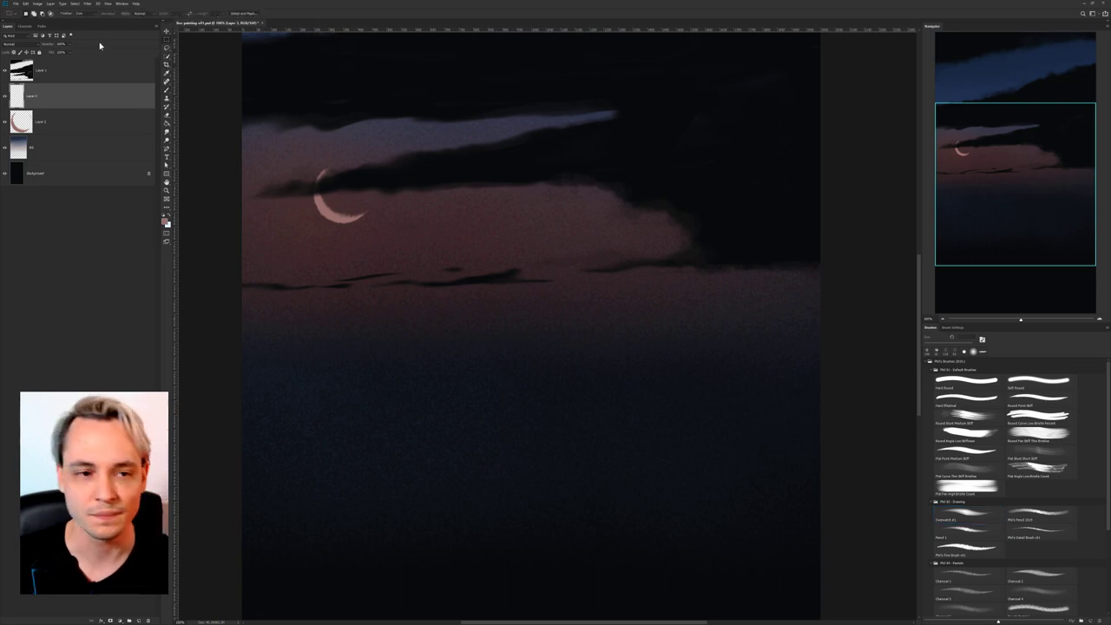
key("b")
left_click(81, 13)
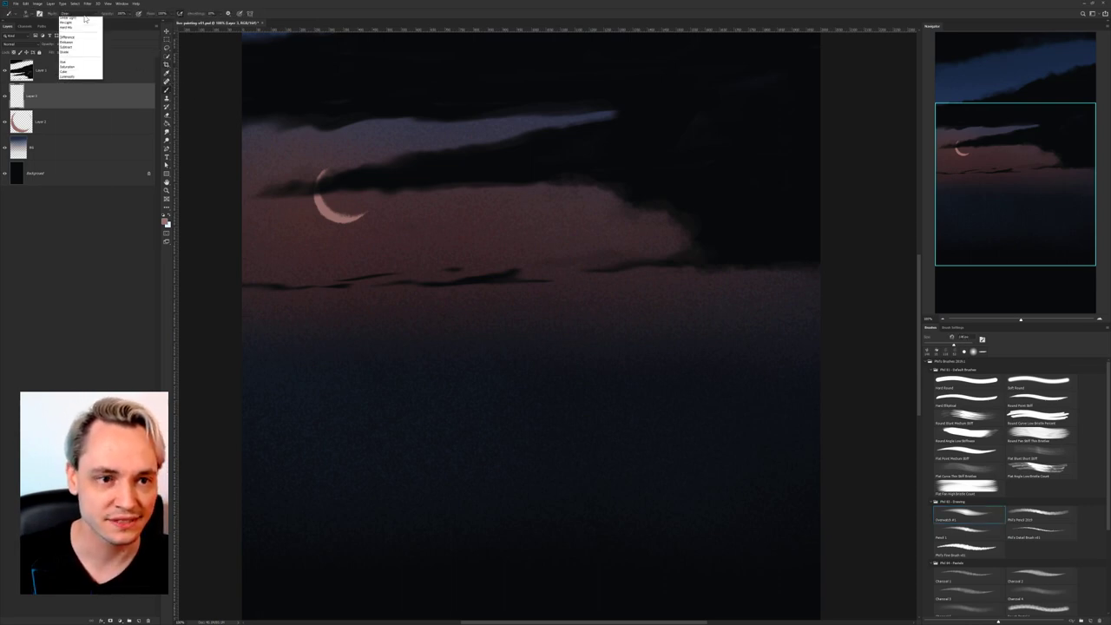
left_click(88, 19)
right_click(519, 305)
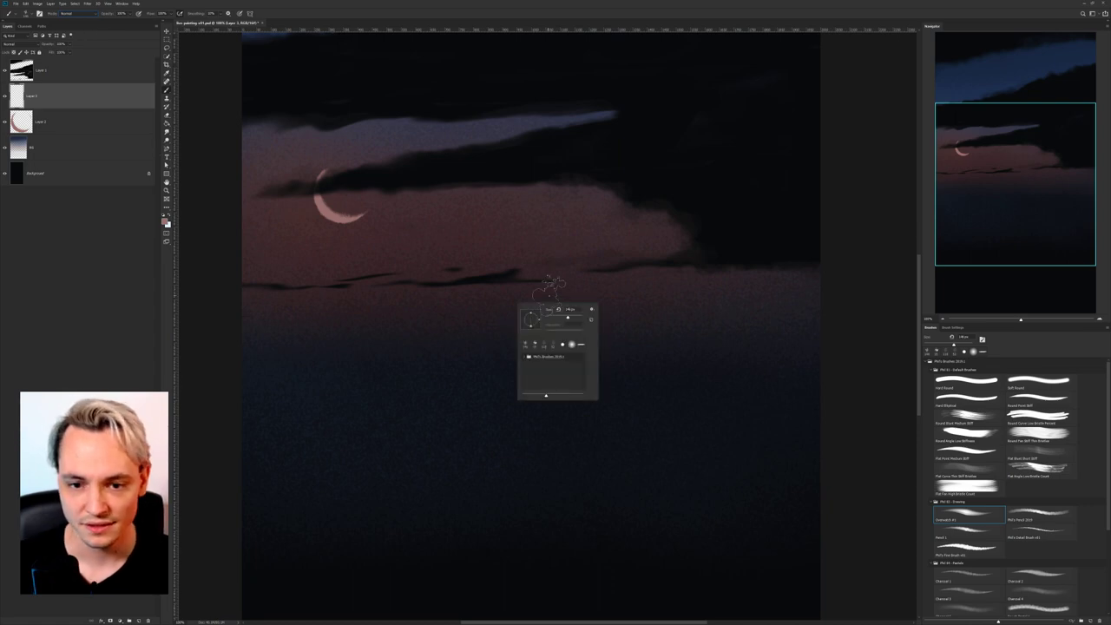
Switch to the Fine Brush and paint a short curved pink test stroke in the reddish sky to the right of the crescent moon.
left_click(972, 547)
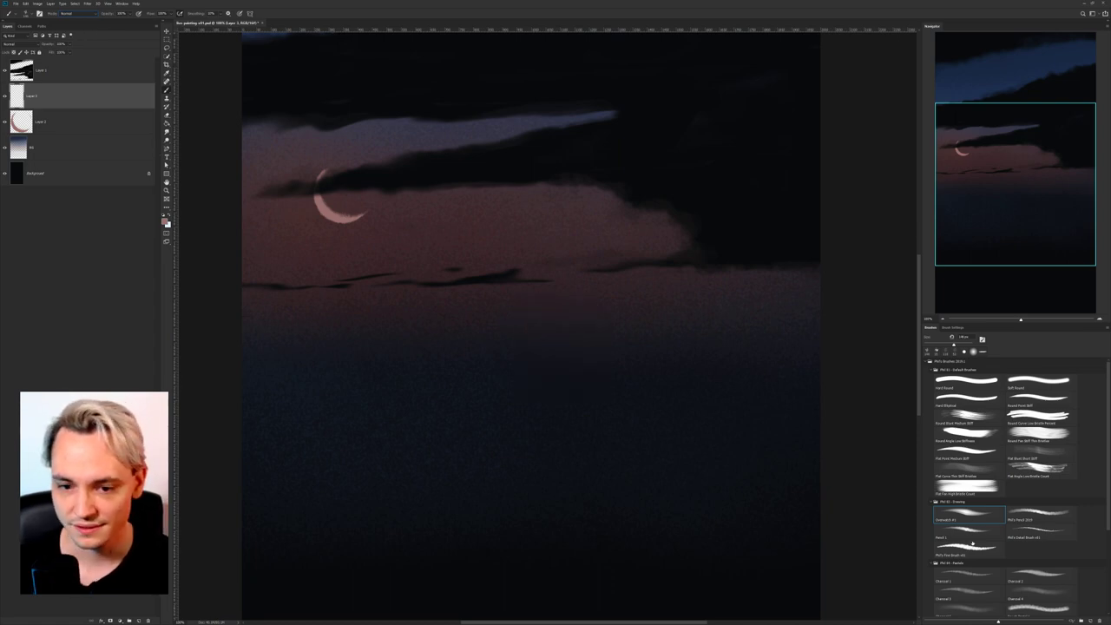
left_click(496, 240)
mouse_move(505, 232)
left_mouse_down()
mouse_move(535, 228)
mouse_move(538, 256)
left_mouse_up()
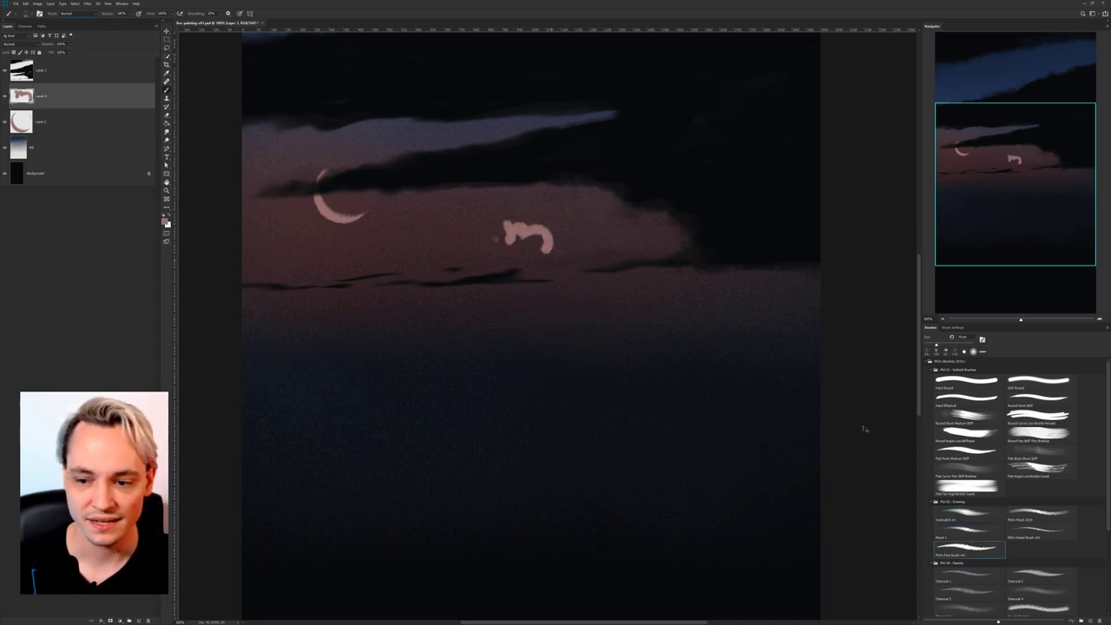
Undo the test strokes beside the moon and switch to the detail brush.
key("ctrl+z")
key("comma")
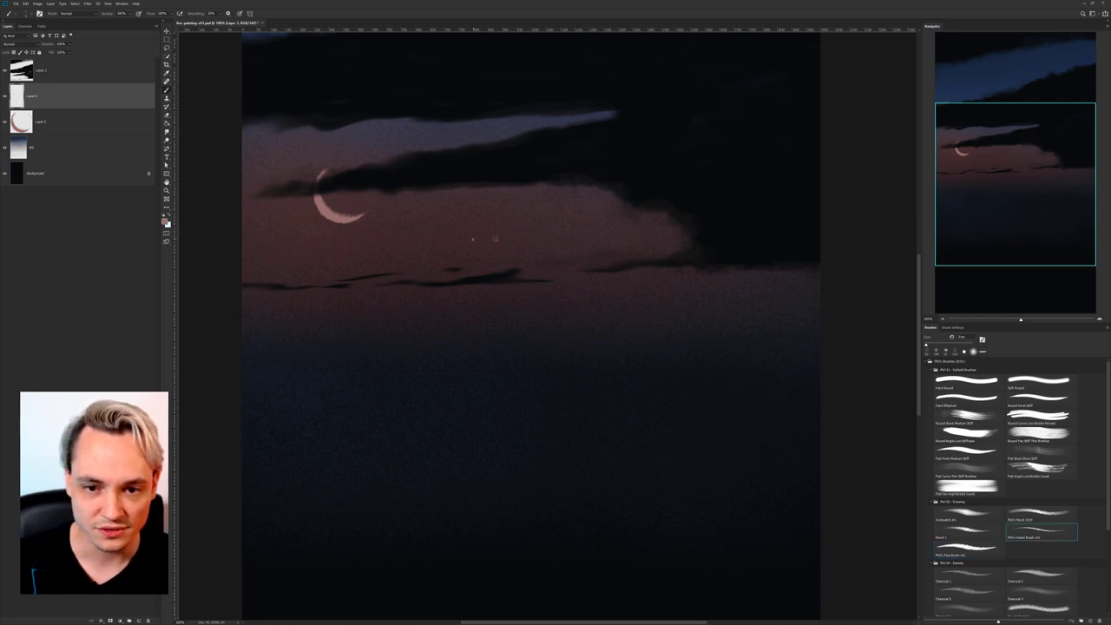
Set the foreground colour to a very pale light blue for painting stars.
left_click(169, 224)
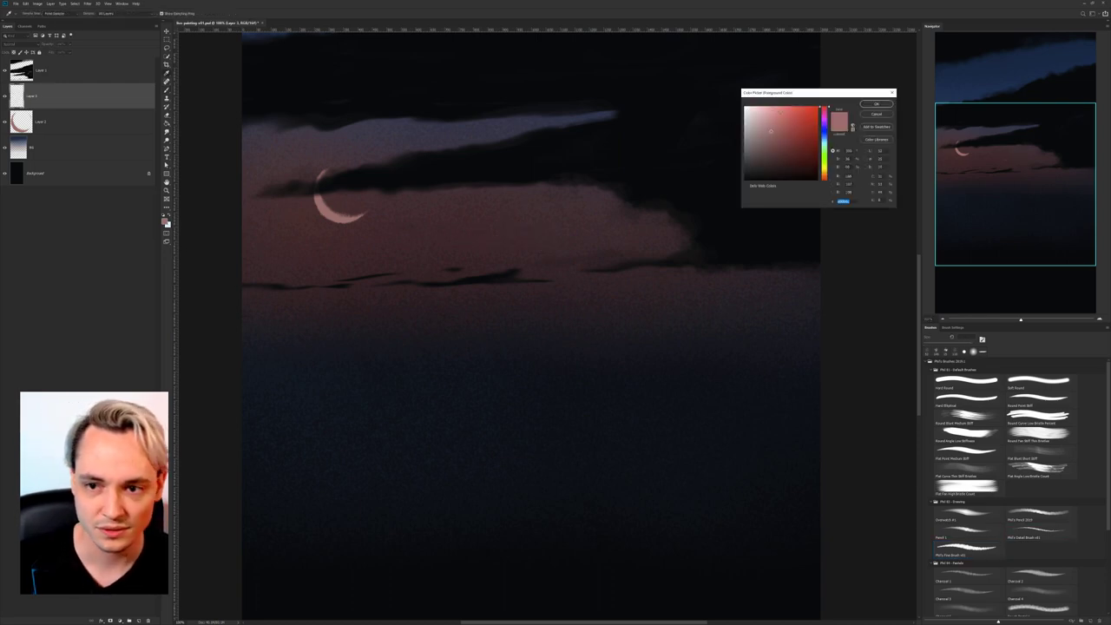
left_click(757, 109)
left_click(825, 140)
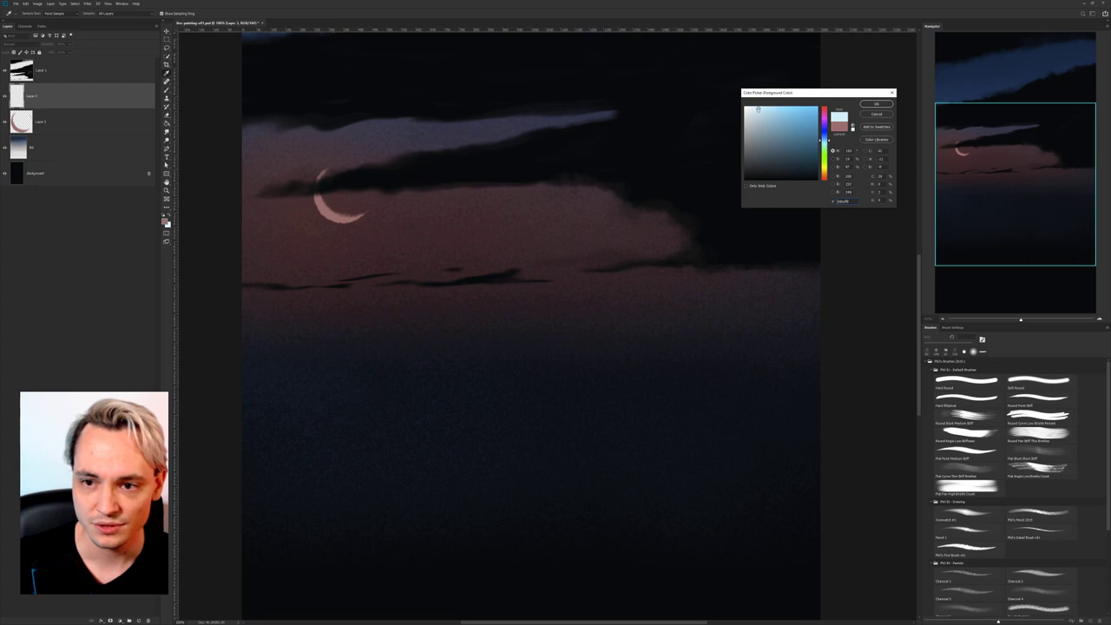
left_click(874, 105)
Dot a few single pale stars in the pink sky beside the moon and in the blue gap between the clouds.
scroll(426, 290, "up", 2)
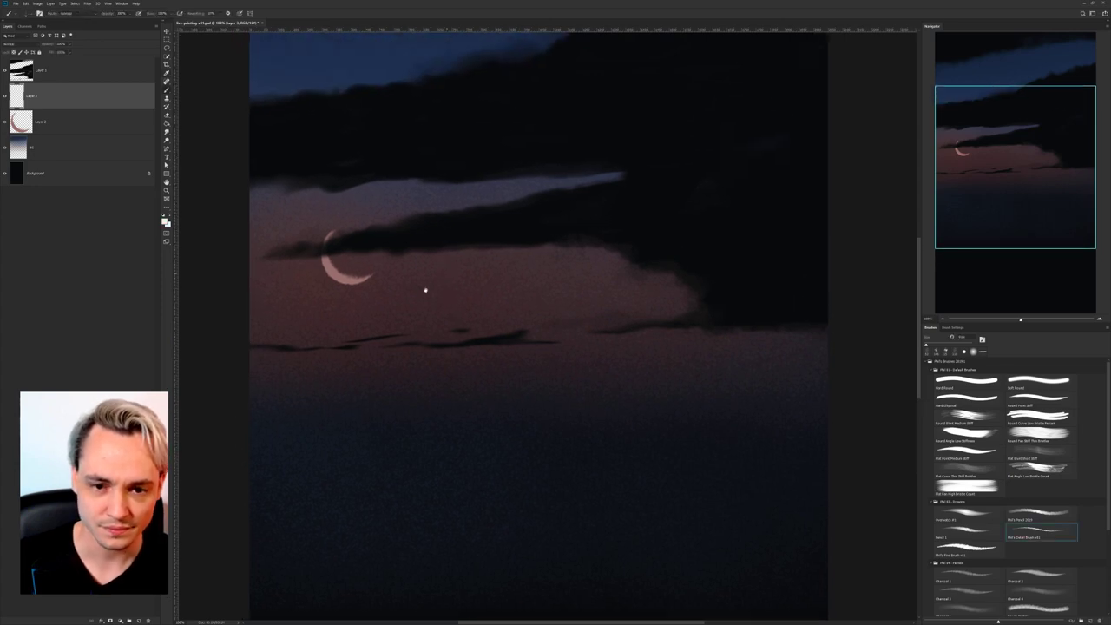
left_click(438, 283)
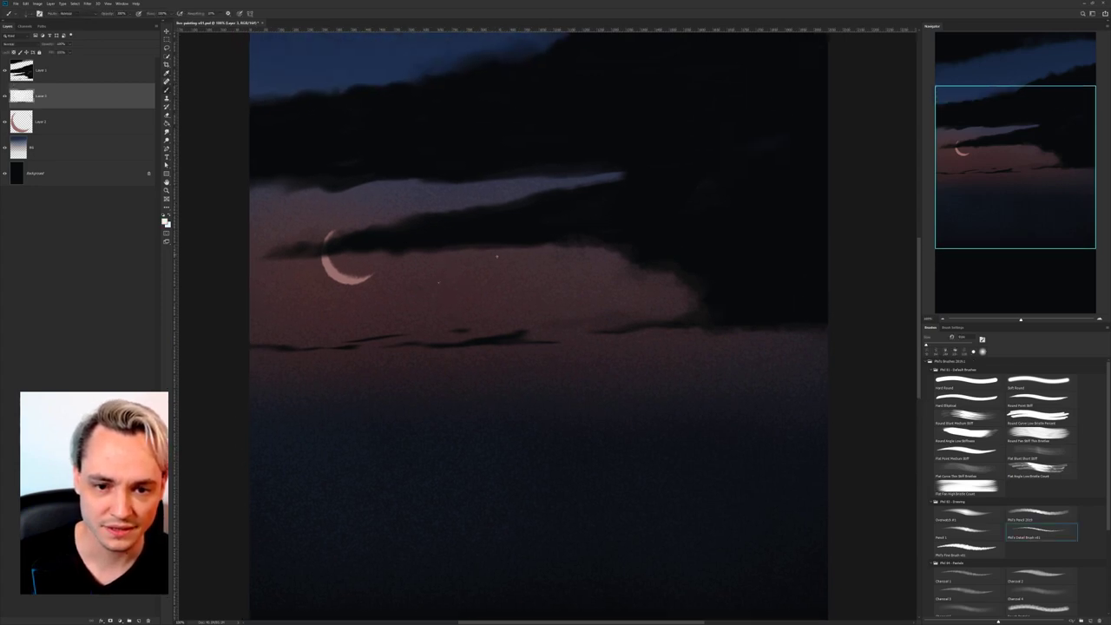
key("ctrl+z")
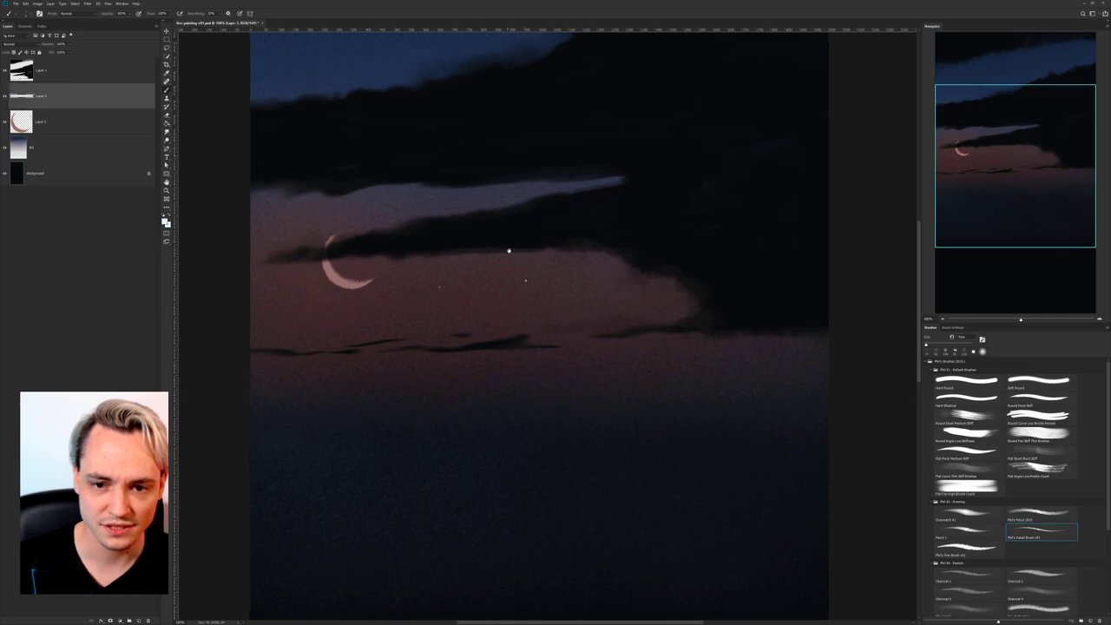
scroll(509, 248, "up", 3)
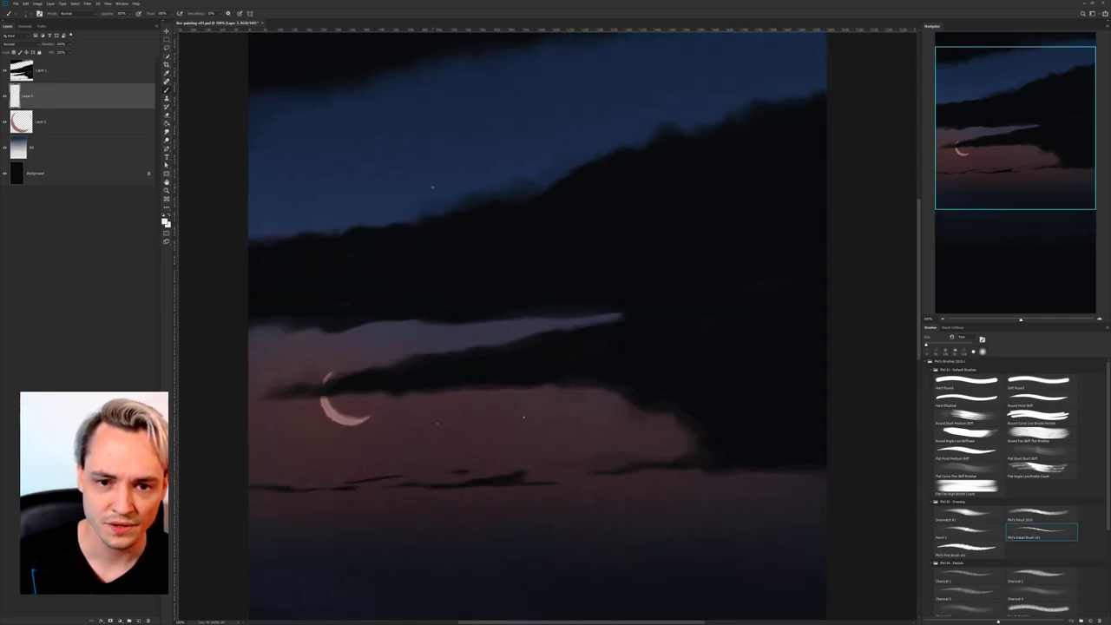
left_click_drag(578, 154, 523, 223)
left_click(631, 133)
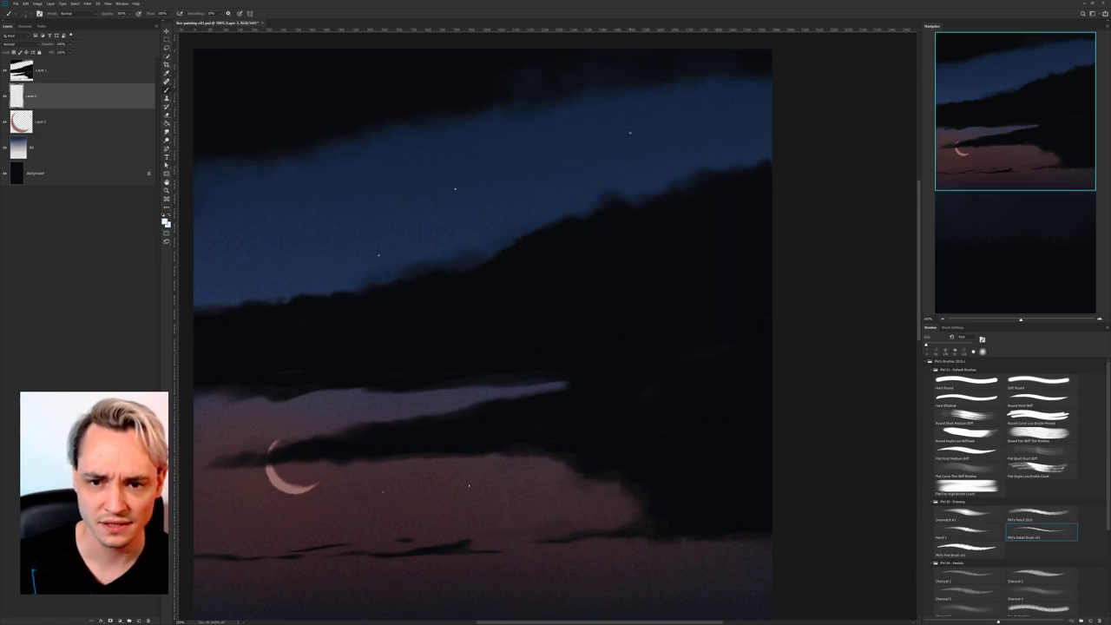
Paint a dense cluster of tiny stars at the right end of the blue sky gap.
left_click(639, 152)
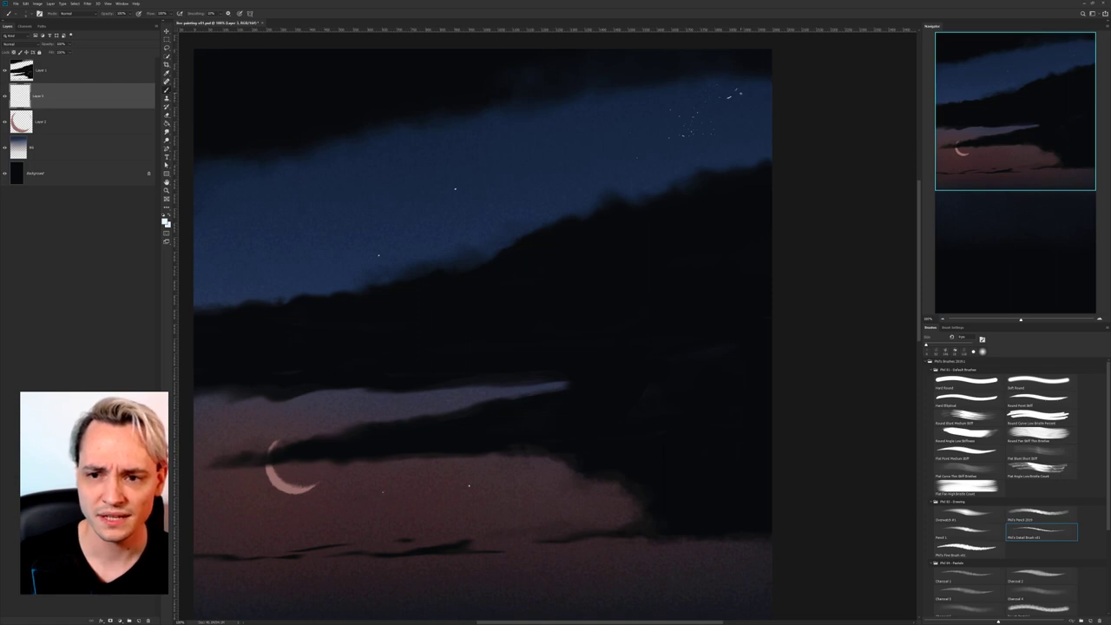
left_click(752, 135)
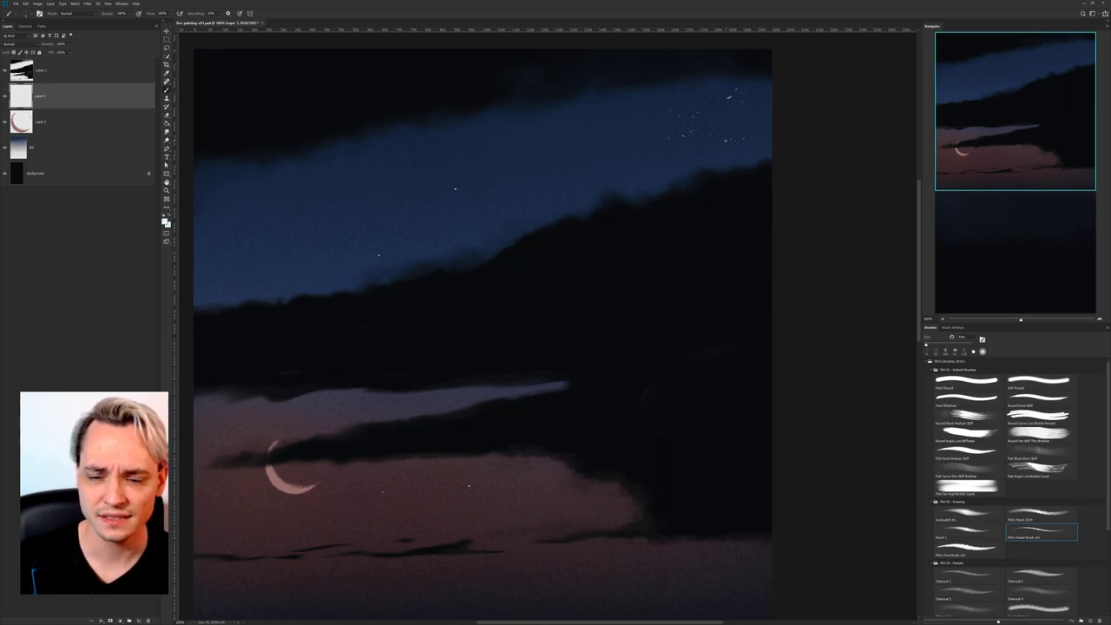
key("ctrl+plus")
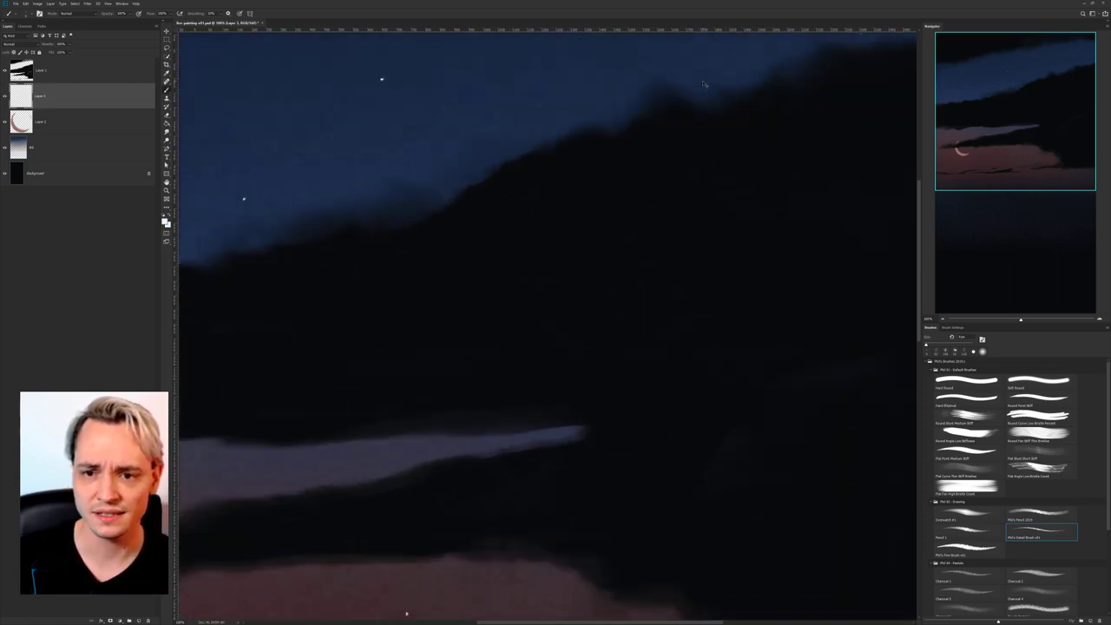
left_click_drag(702, 81, 541, 402)
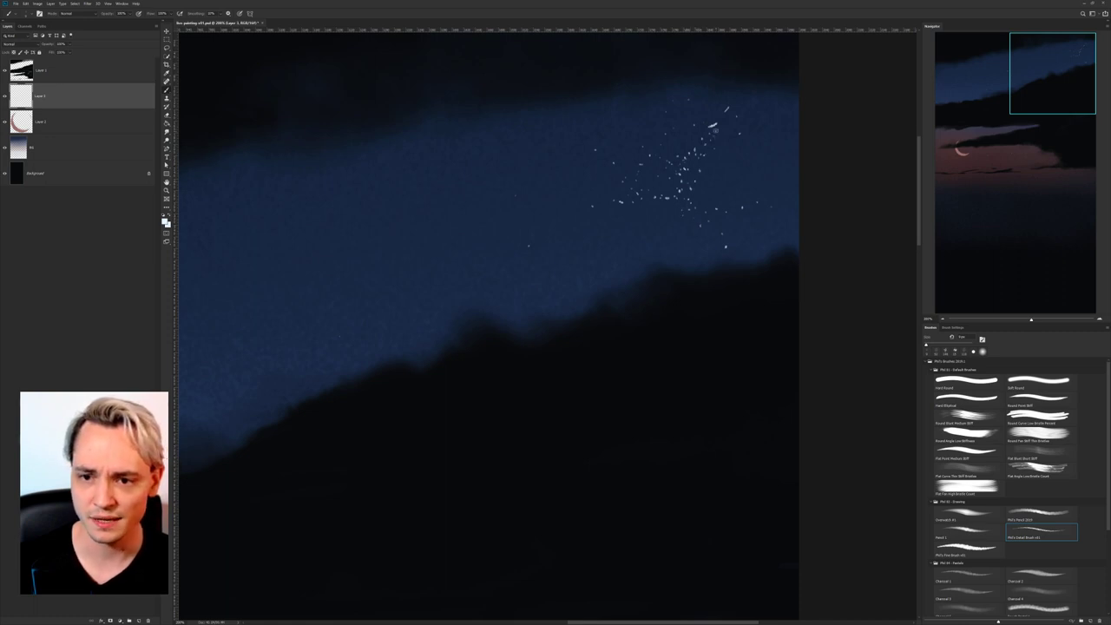
Erase the oversized streaks above the star cluster and add more tiny stars trailing down towards the cloud edge.
key("e")
key("v")
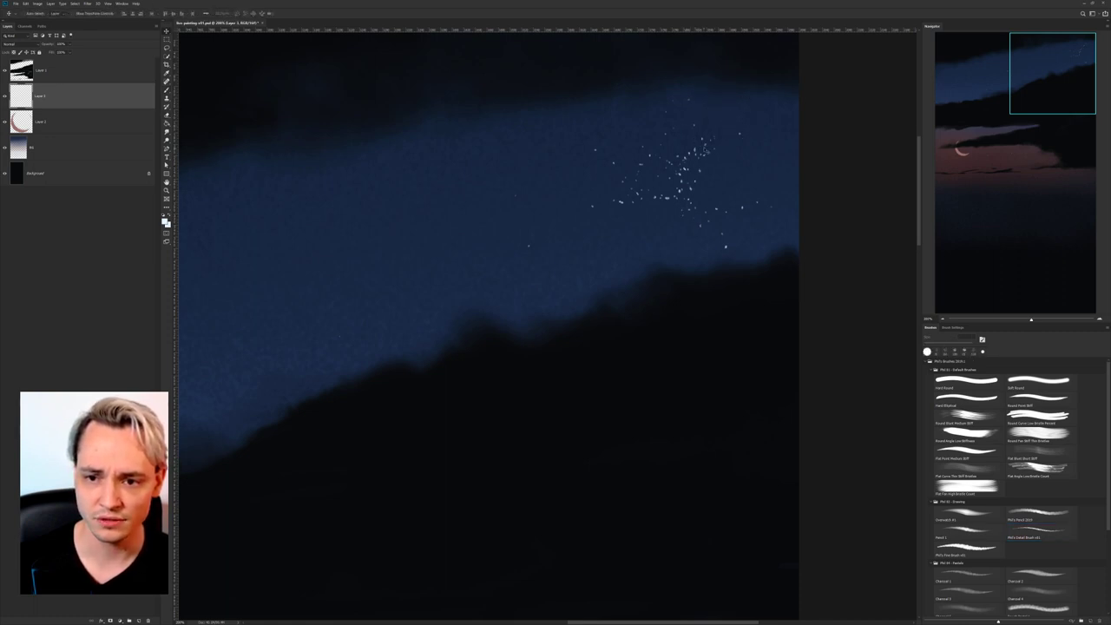
key("b")
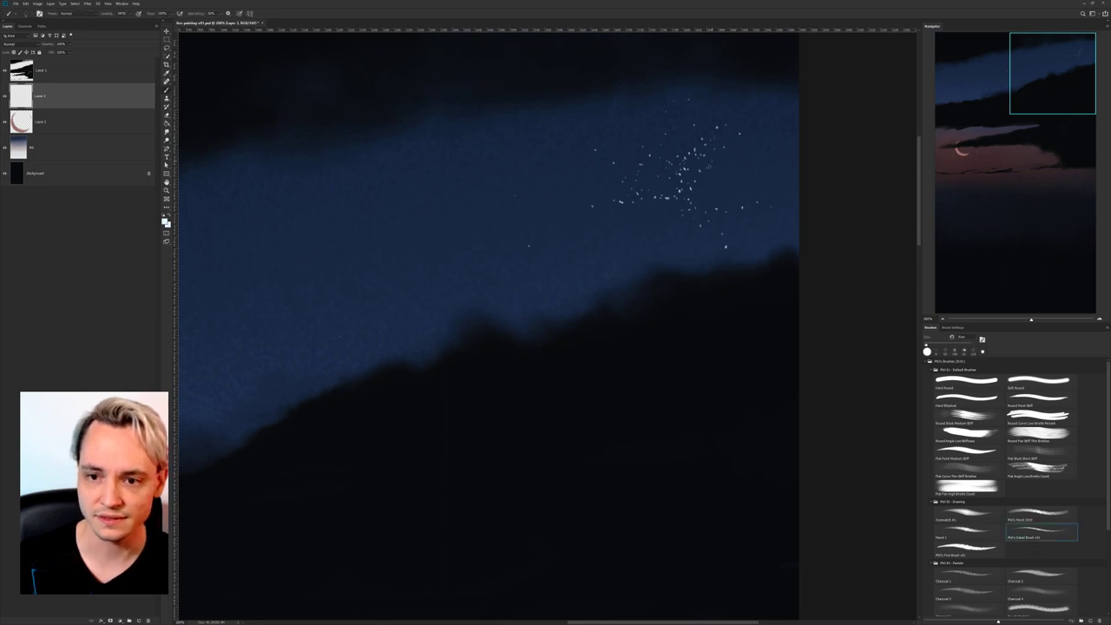
key("bracketright")
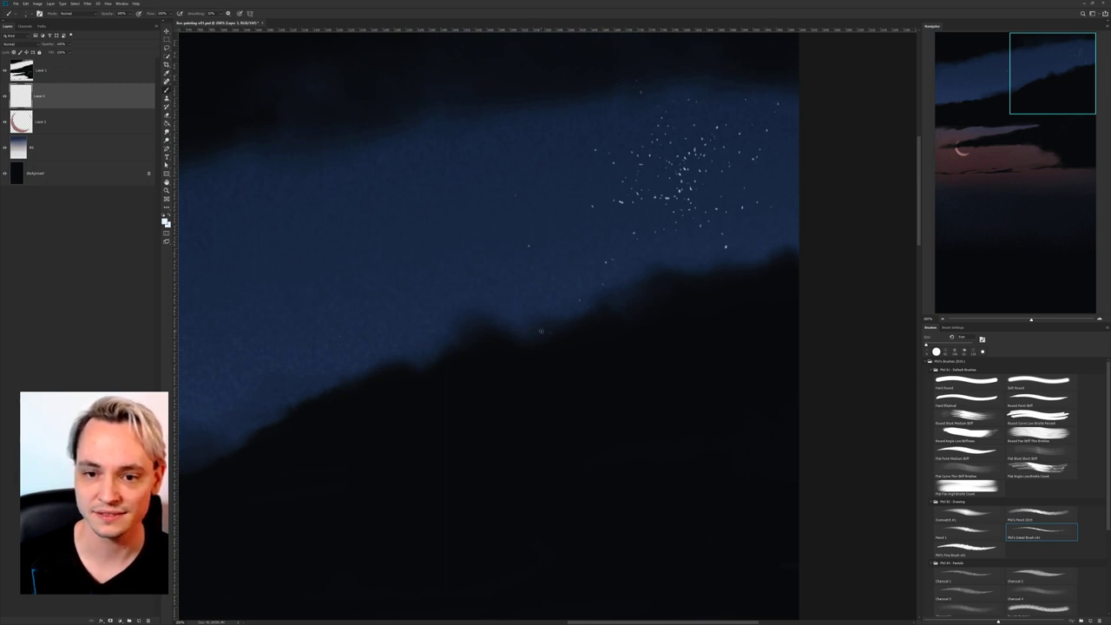
left_click_drag(506, 333, 527, 313)
Switch to the Salt (scattered) brush, try a stroke of star dust in the blue sky, and undo it.
key("ctrl+minus")
key("ctrl+minus")
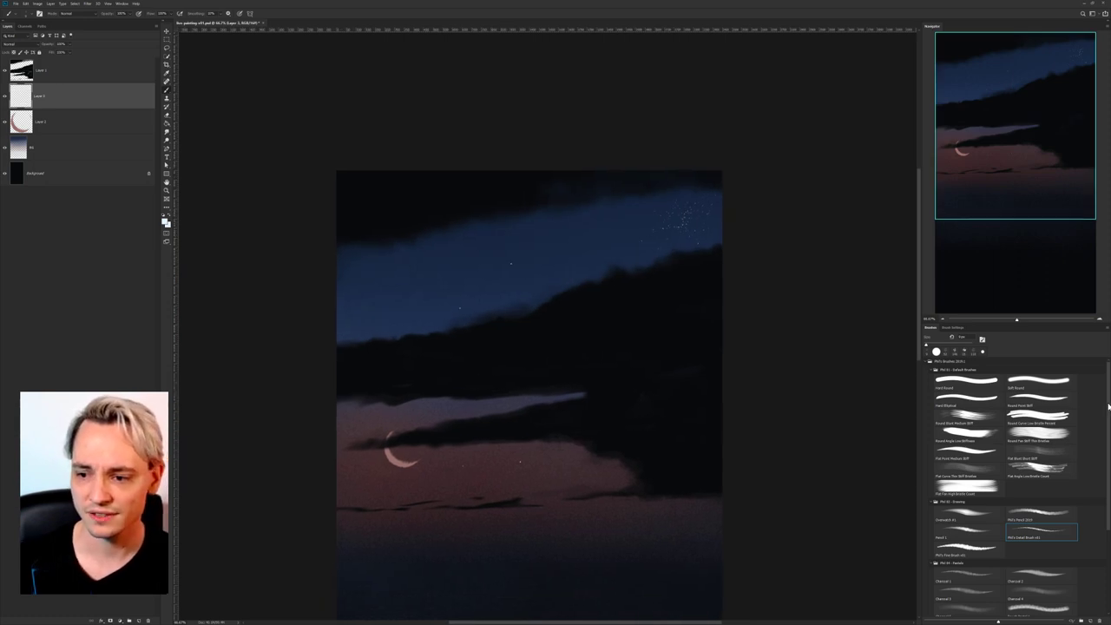
scroll(1081, 530, "down", 3)
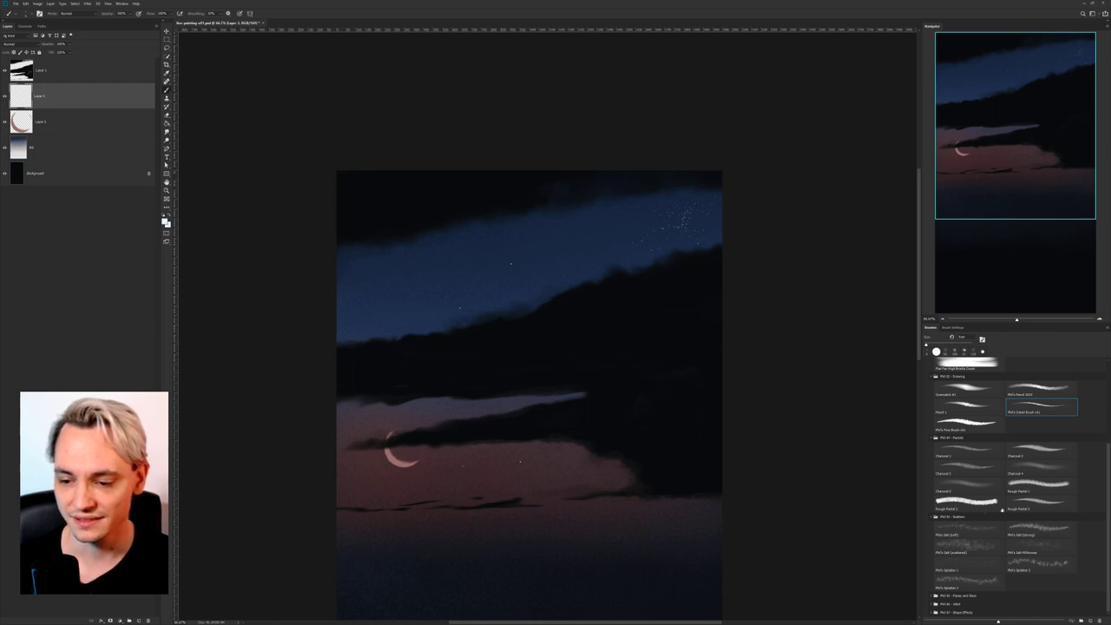
left_click(985, 544)
left_click_drag(564, 265, 608, 235)
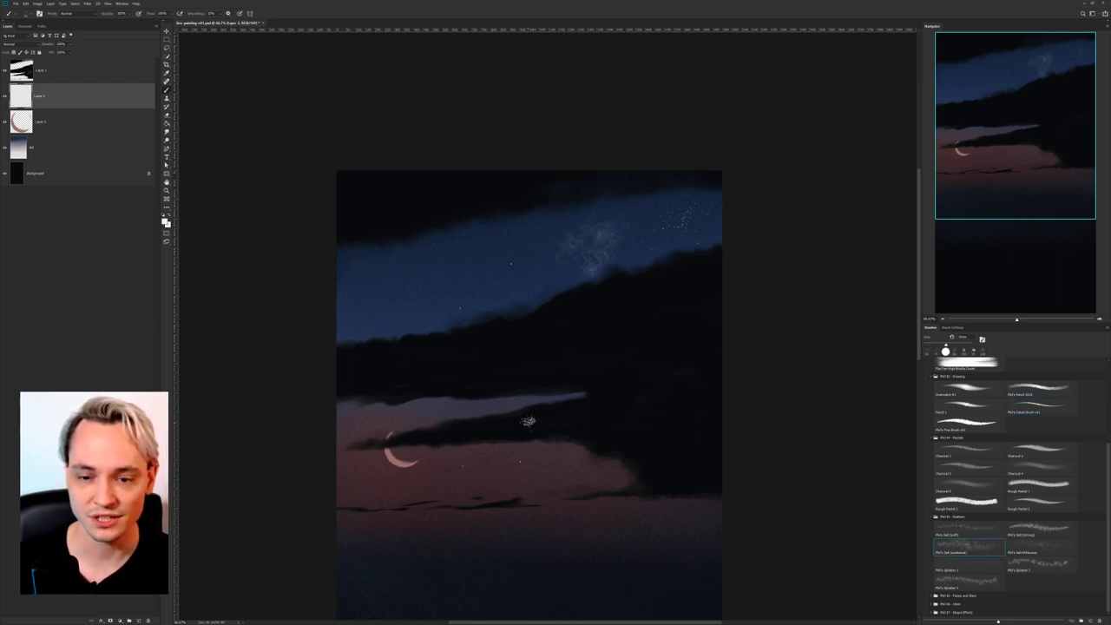
key("ctrl+z")
Adjust the scattered brush's size and sprinkle fine star dust over the star cluster and along the dark cloud's upper edge.
key("ctrl+plus")
key("ctrl+plus")
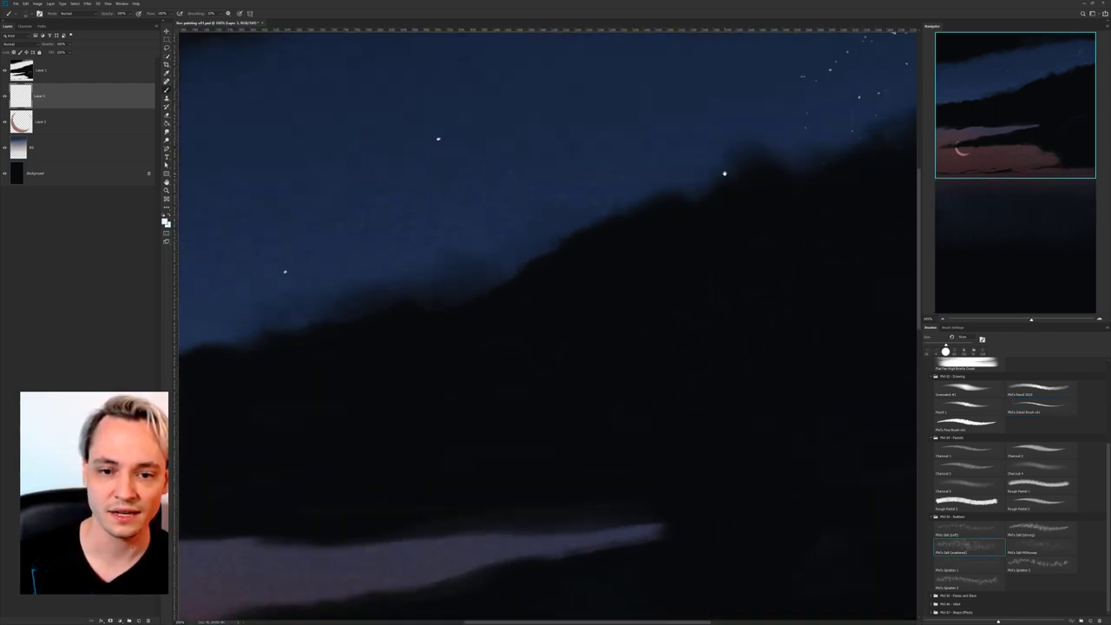
left_click_drag(723, 177, 507, 389)
right_click(537, 222)
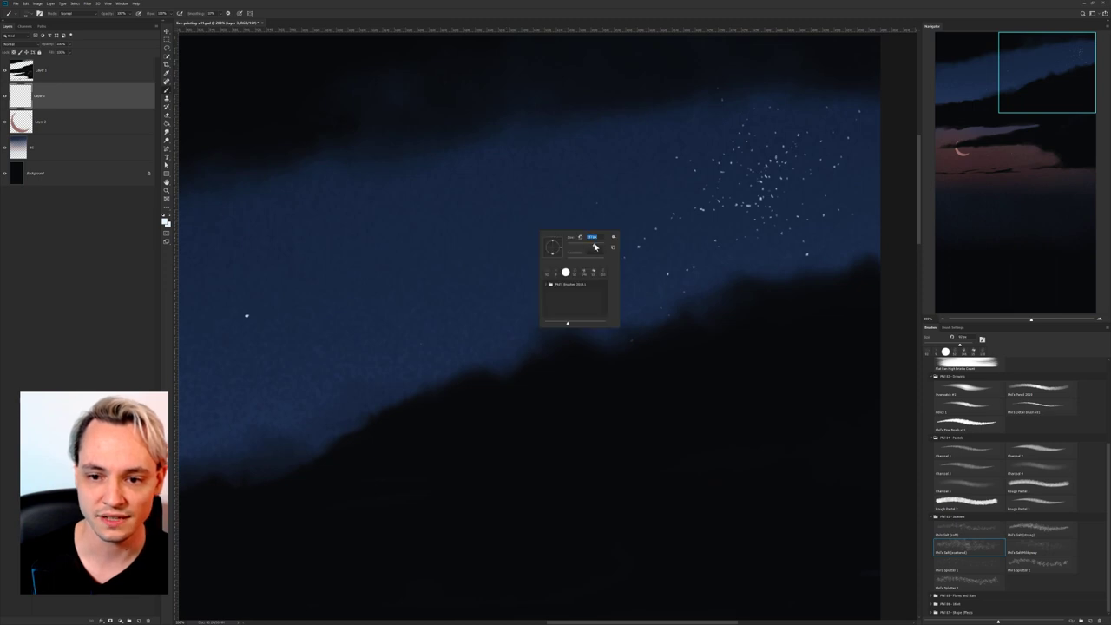
left_click_drag(743, 184, 668, 269)
left_click_drag(617, 295, 586, 320)
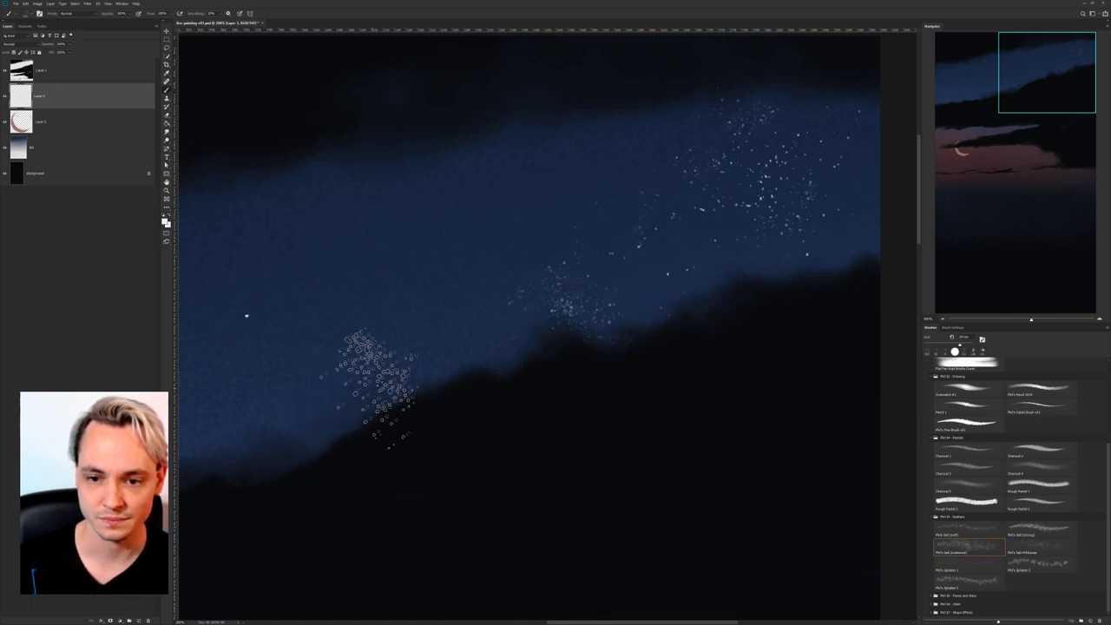
left_click_drag(374, 369, 443, 382)
scroll(675, 286, "down", 5)
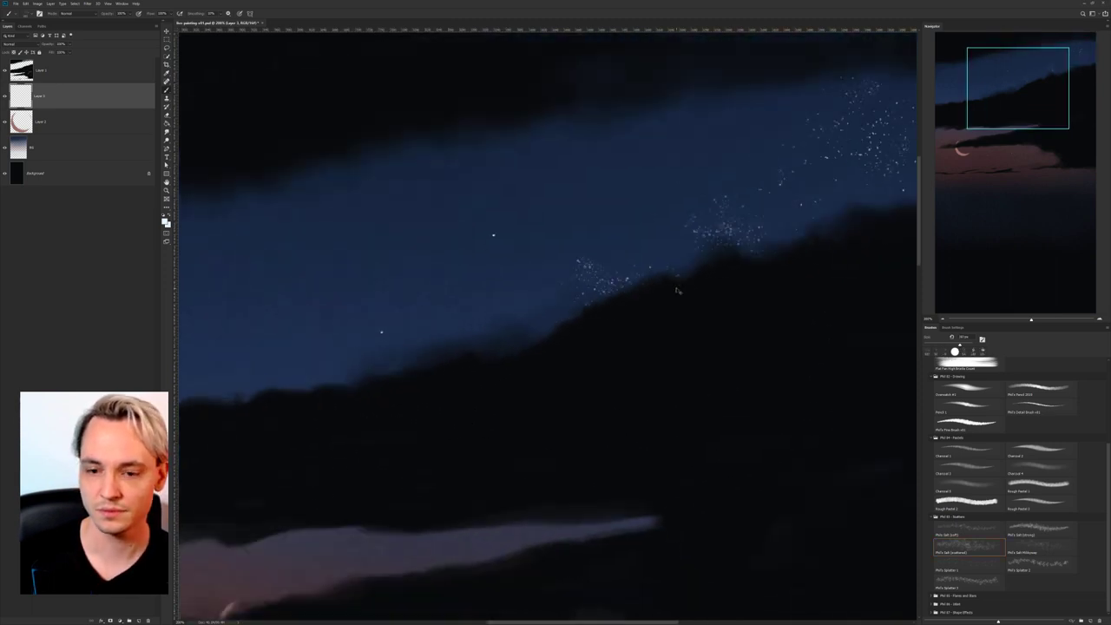
Review the whole composition at several magnifications, from the starry sky down to the dark area below the horizon.
scroll(675, 287, "down", 4)
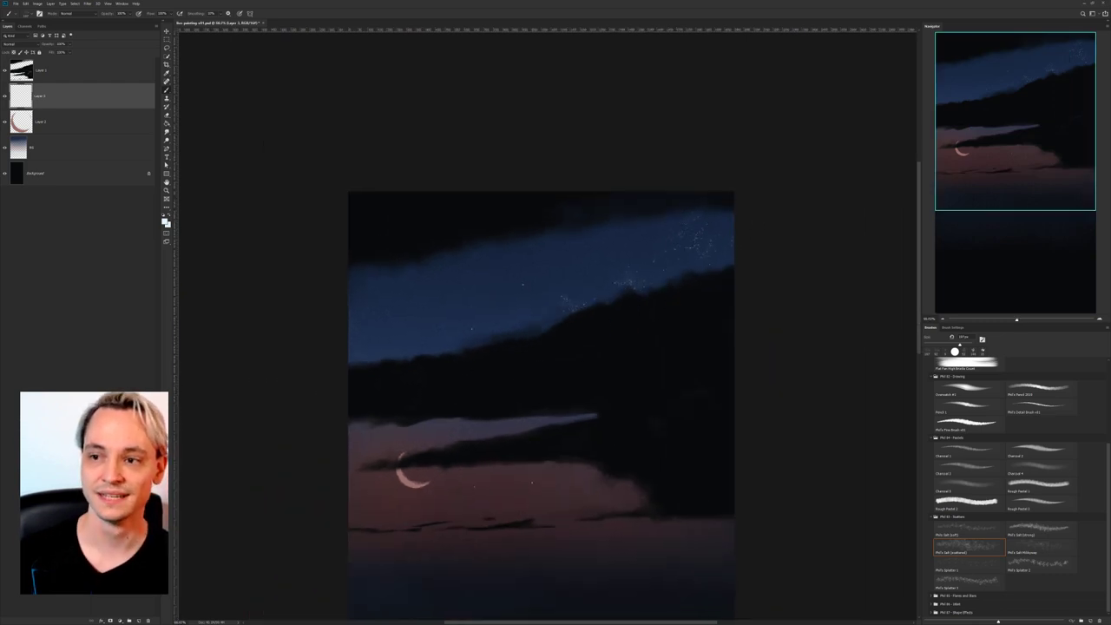
scroll(491, 391, "down", 3)
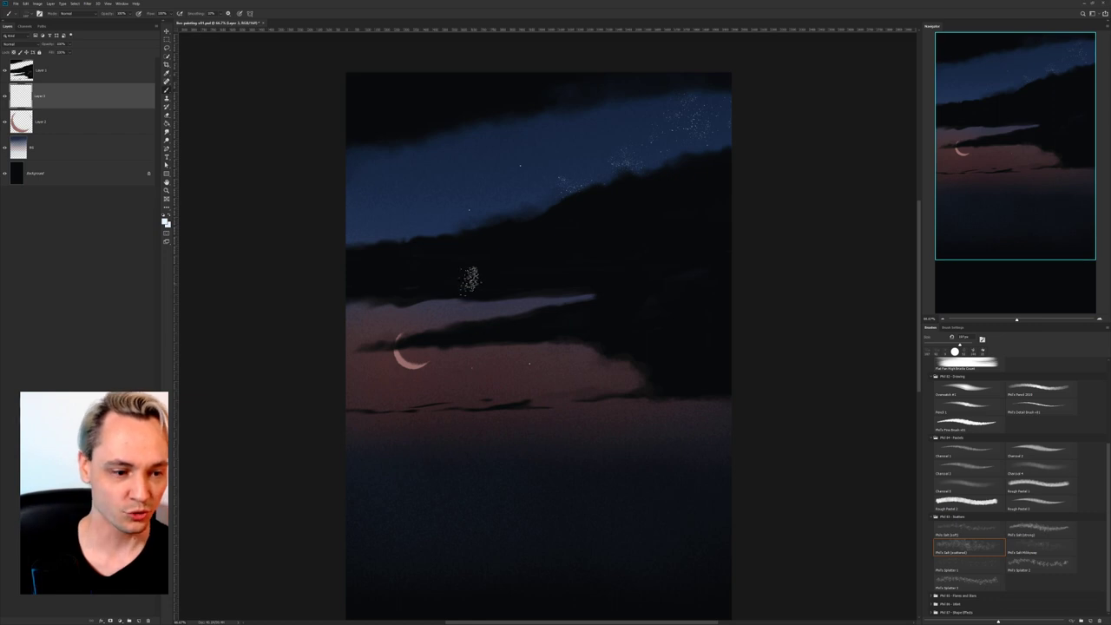
scroll(409, 365, "down", 2)
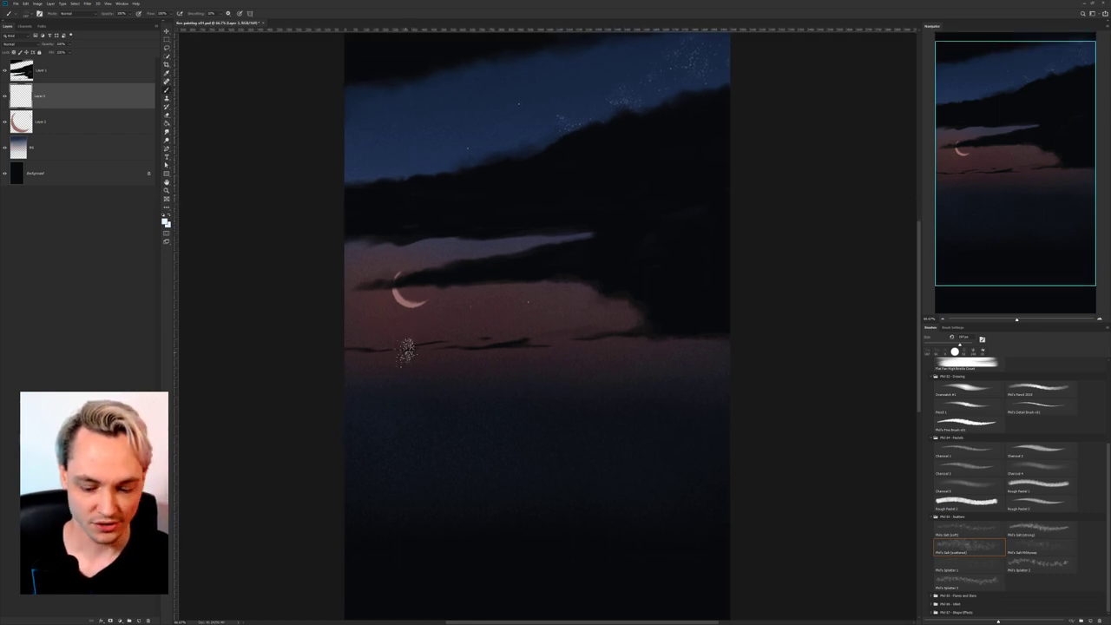
key("ctrl+minus")
key("ctrl+minus")
left_click_drag(599, 417, 608, 362)
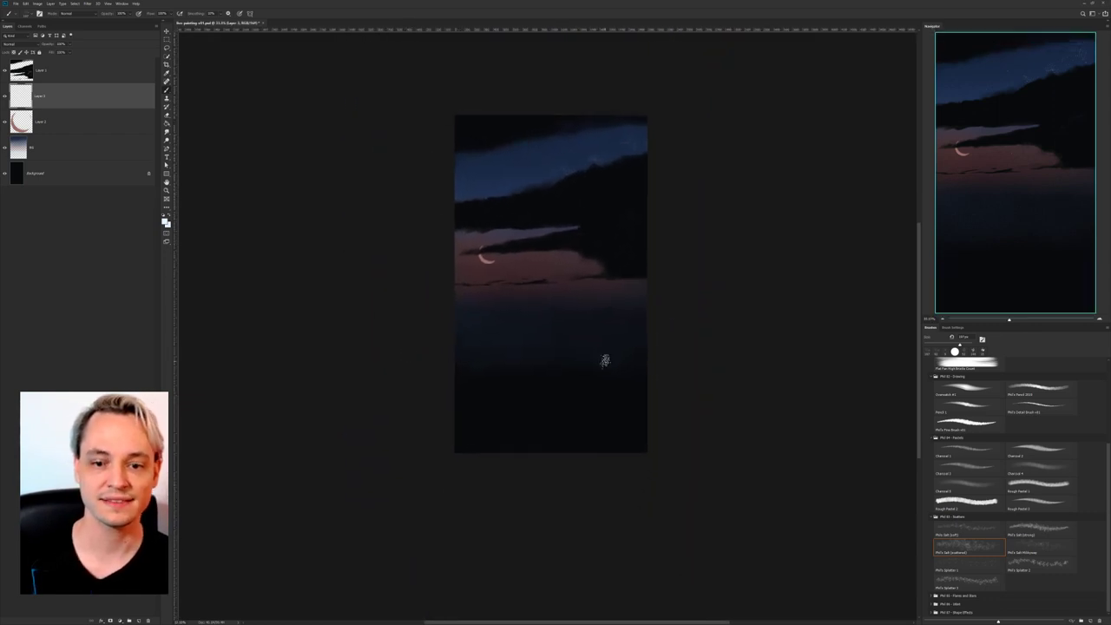
key("ctrl+plus")
key("ctrl+plus")
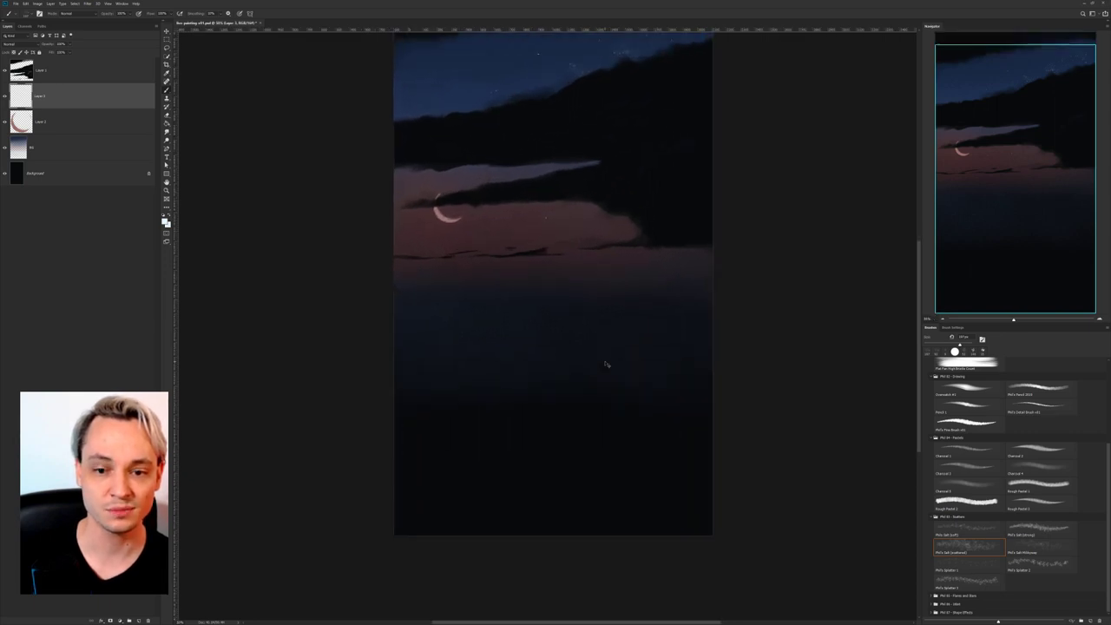
left_click_drag(444, 291, 448, 340)
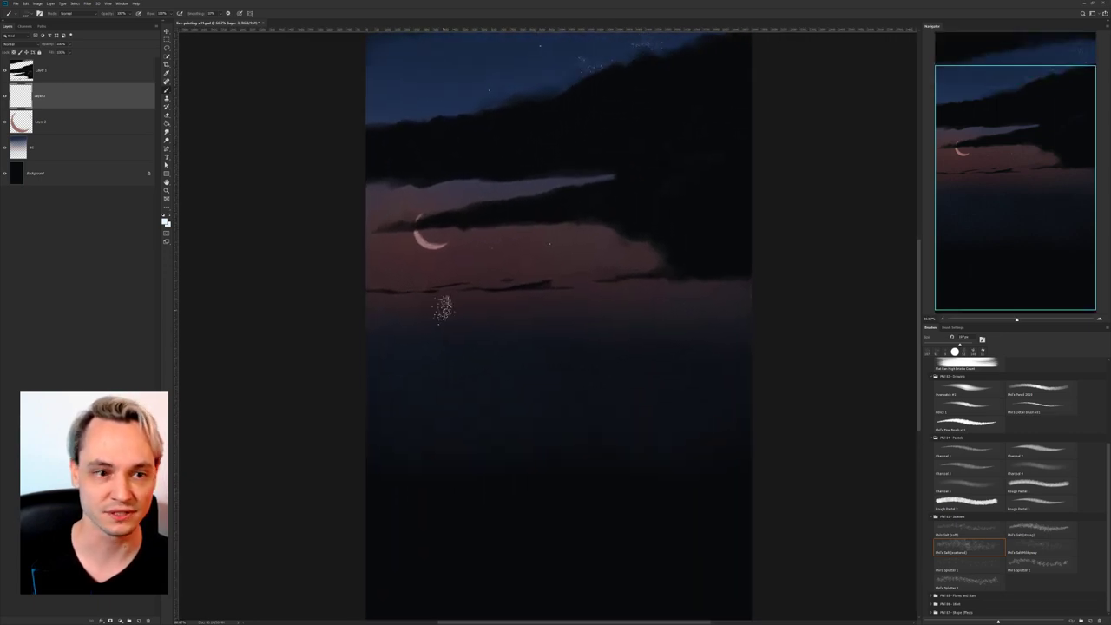
Add a new empty layer above the cloud layer.
left_click(70, 69)
left_click(140, 621)
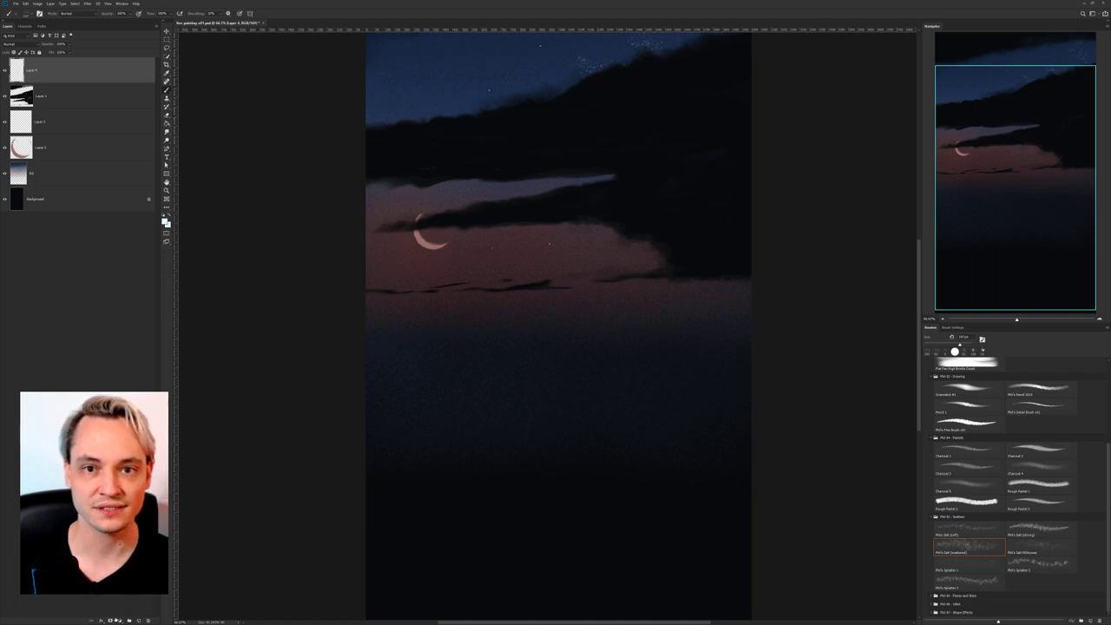
left_click(166, 40)
scroll(498, 241, "down", 2)
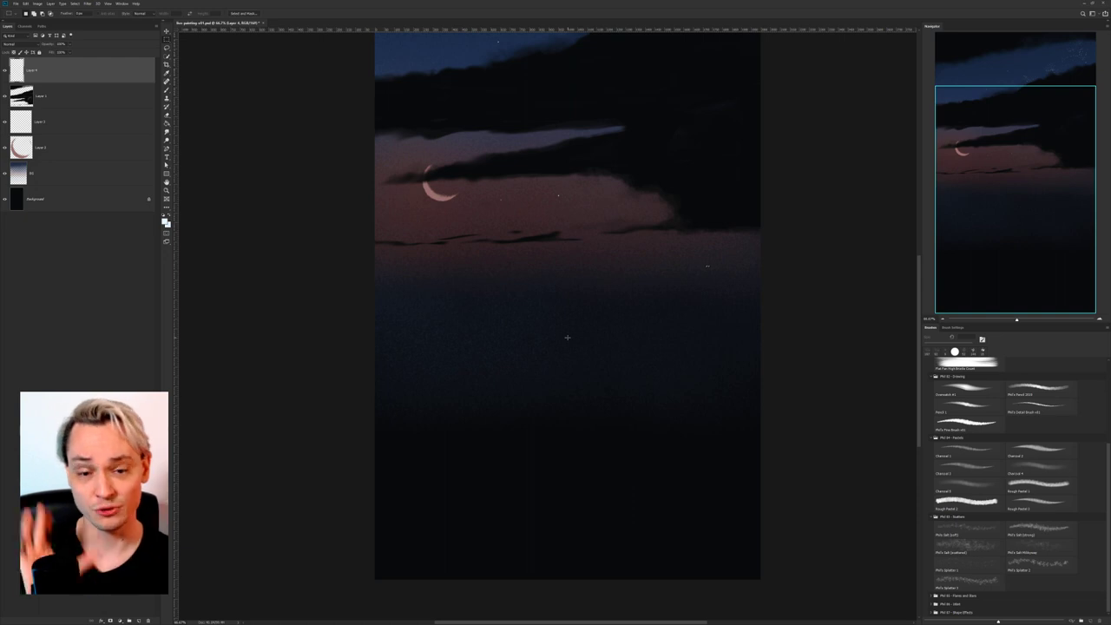
key("ctrl+minus")
key("ctrl+minus")
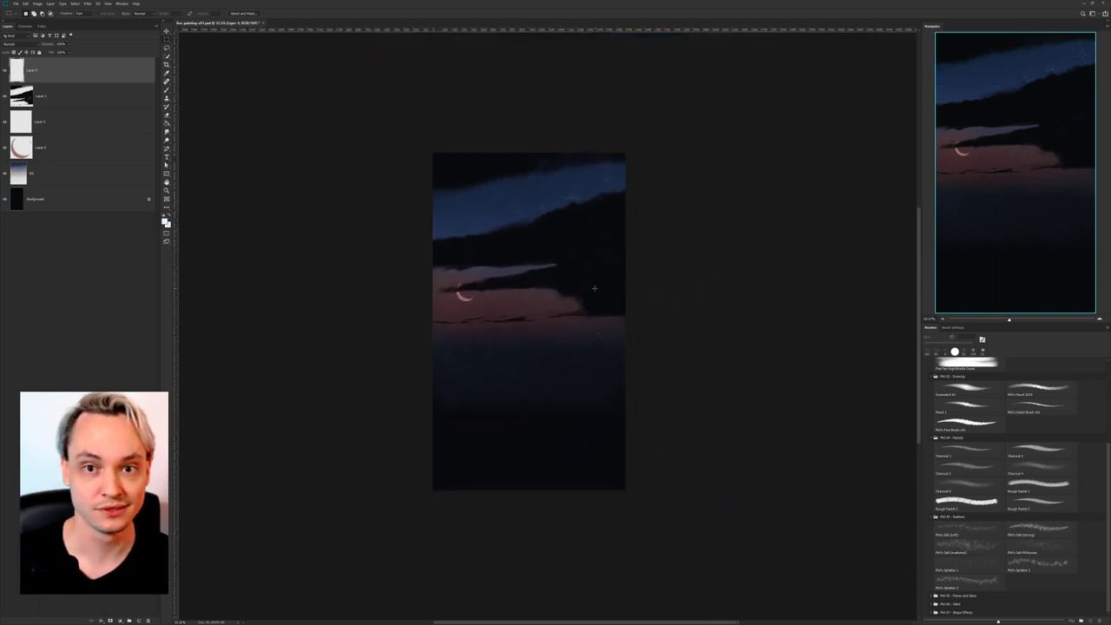
key("ctrl+plus")
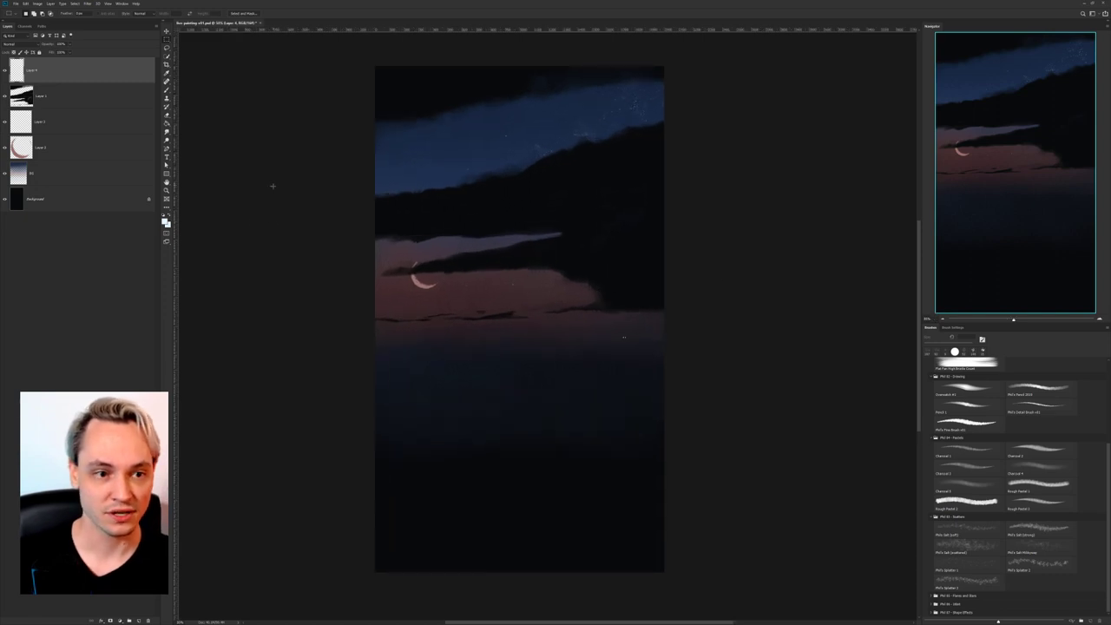
Switch to the Rough Pastel 2 brush with black as the foreground colour and flatten its tip into a wide ellipse.
key("b")
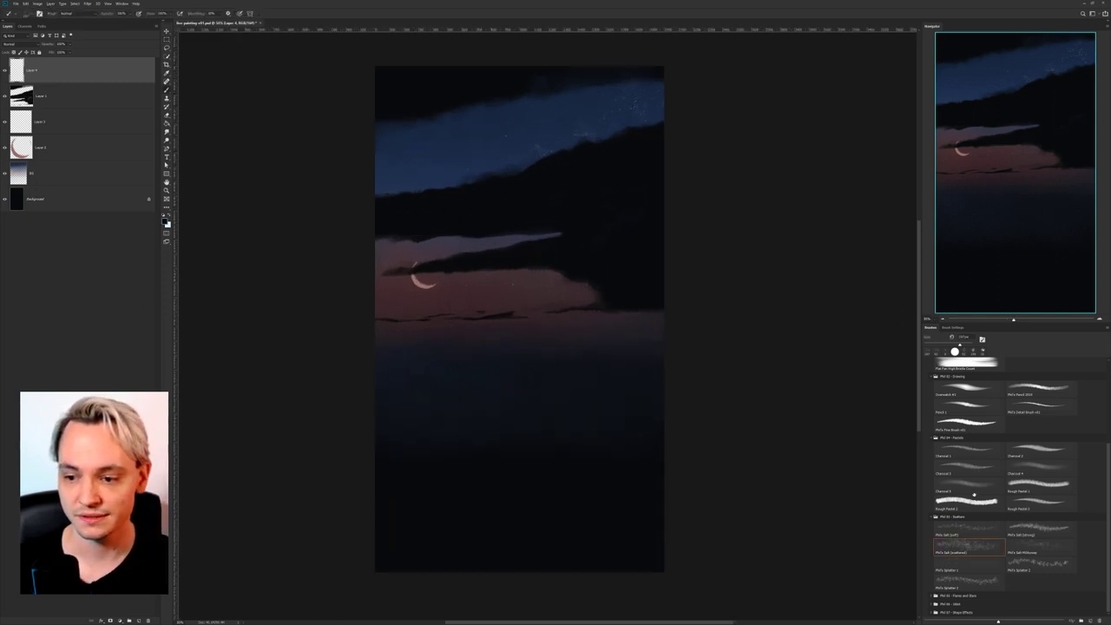
left_click(968, 501)
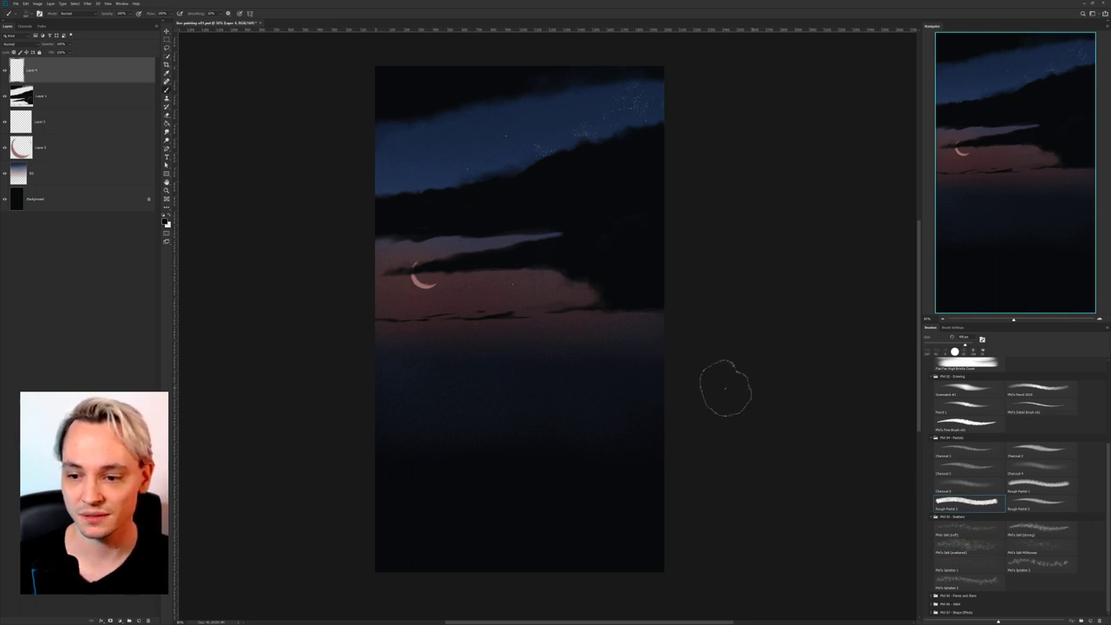
right_click(578, 391)
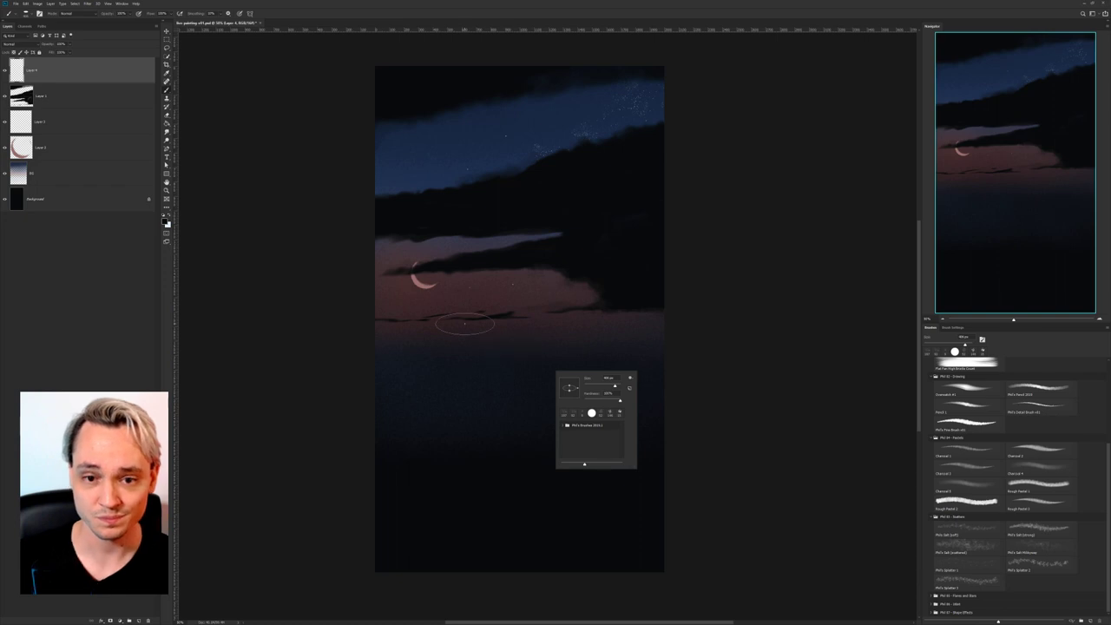
Try blocking in a dark landmass across the lower half of the canvas, with a rocky slope rising at the right edge.
mouse_move(369, 382)
left_mouse_down()
mouse_move(413, 381)
mouse_move(513, 393)
mouse_move(677, 385)
mouse_move(298, 447)
mouse_move(500, 383)
mouse_move(622, 373)
mouse_move(401, 370)
mouse_move(763, 368)
mouse_move(381, 406)
mouse_move(583, 393)
mouse_move(535, 489)
mouse_move(619, 470)
mouse_move(668, 481)
mouse_move(531, 371)
mouse_move(545, 380)
mouse_move(621, 353)
mouse_move(709, 293)
left_mouse_up()
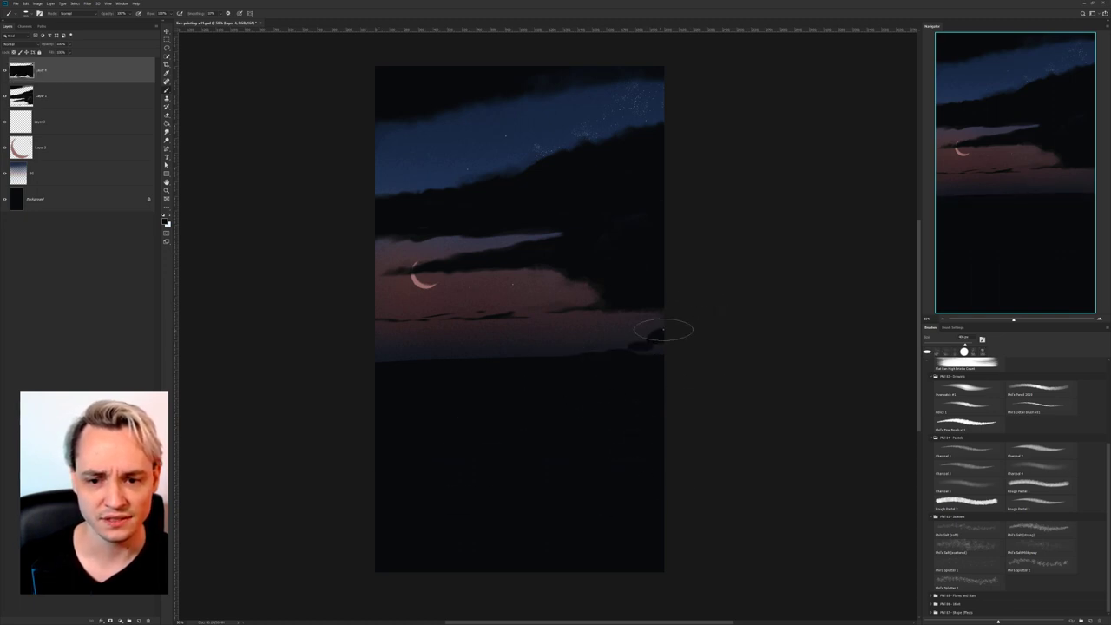
mouse_move(661, 332)
left_mouse_down()
mouse_move(601, 366)
mouse_move(661, 347)
left_mouse_up()
right_click(575, 340)
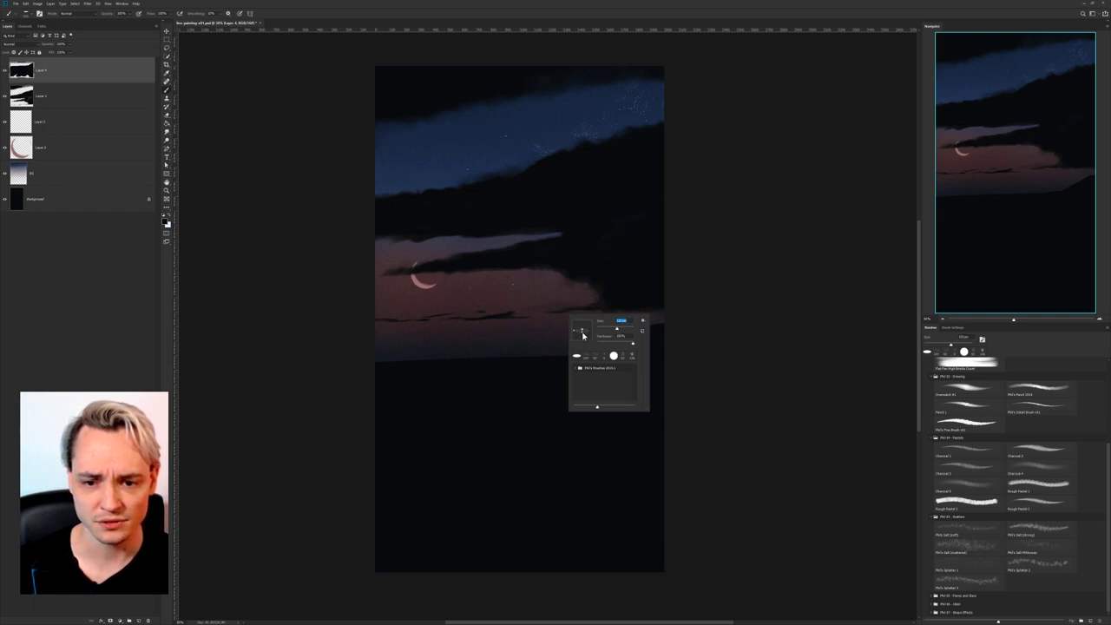
mouse_move(535, 366)
left_mouse_down()
mouse_move(631, 345)
mouse_move(662, 316)
mouse_move(601, 352)
mouse_move(596, 339)
mouse_move(542, 357)
left_mouse_up()
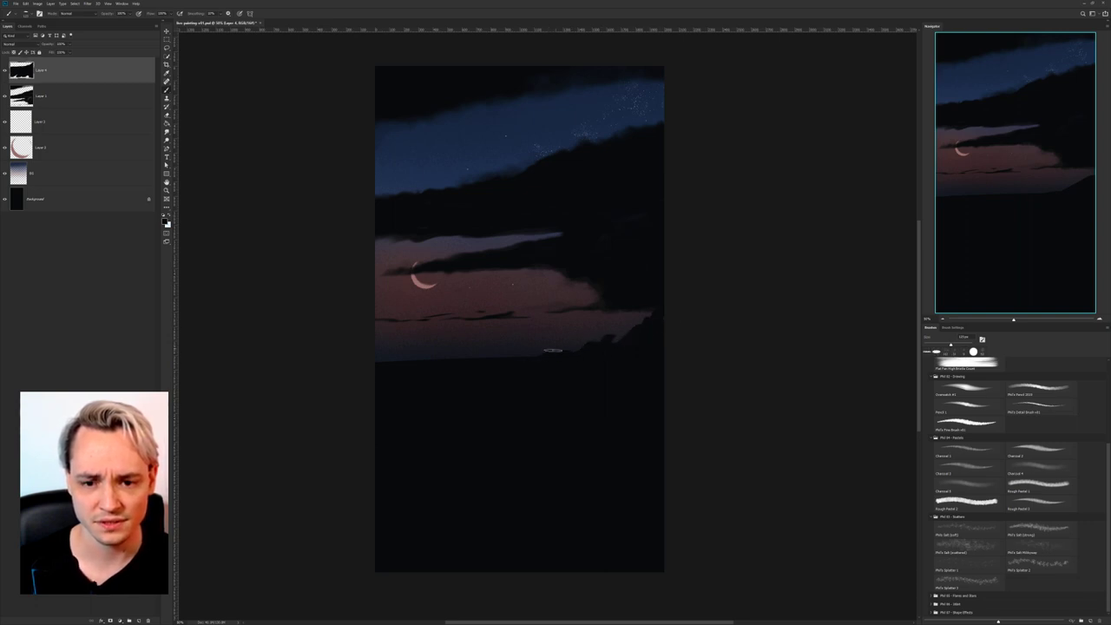
mouse_move(586, 390)
left_mouse_down()
mouse_move(595, 366)
mouse_move(584, 356)
left_mouse_up()
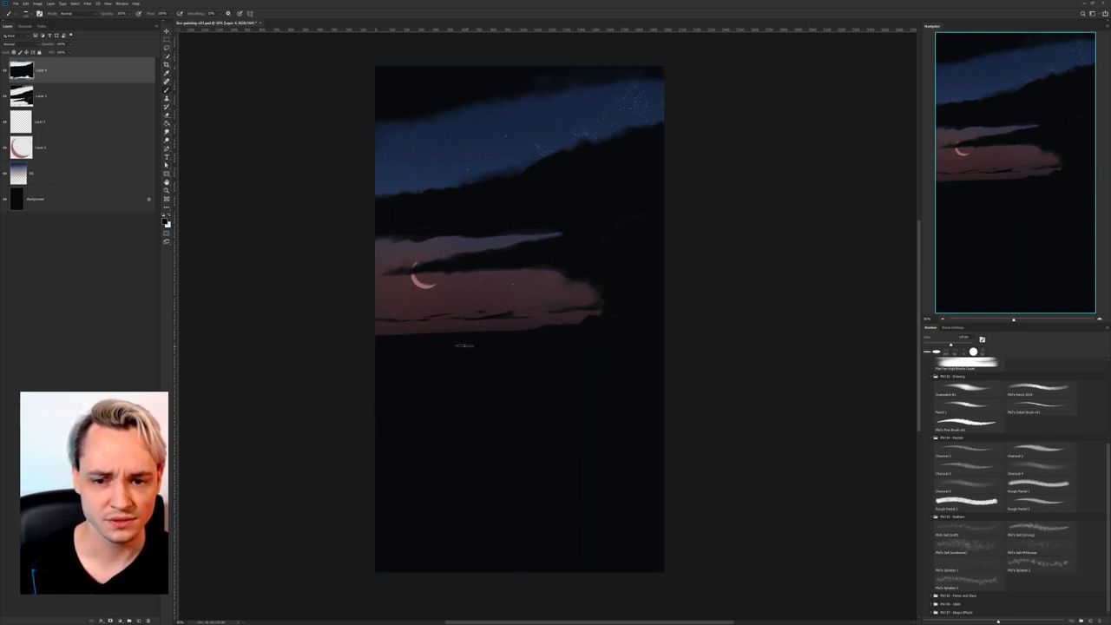
Try shaping the landmass's upper edge into a jagged mountain silhouette rising below the moon and towards the right side.
mouse_move(441, 326)
left_mouse_down()
mouse_move(401, 320)
mouse_move(449, 340)
left_mouse_up()
mouse_move(384, 304)
left_mouse_down()
mouse_move(452, 330)
mouse_move(497, 330)
left_mouse_up()
mouse_move(410, 330)
left_mouse_down()
mouse_move(374, 314)
mouse_move(390, 327)
mouse_move(394, 316)
mouse_move(508, 332)
mouse_move(443, 321)
left_mouse_up()
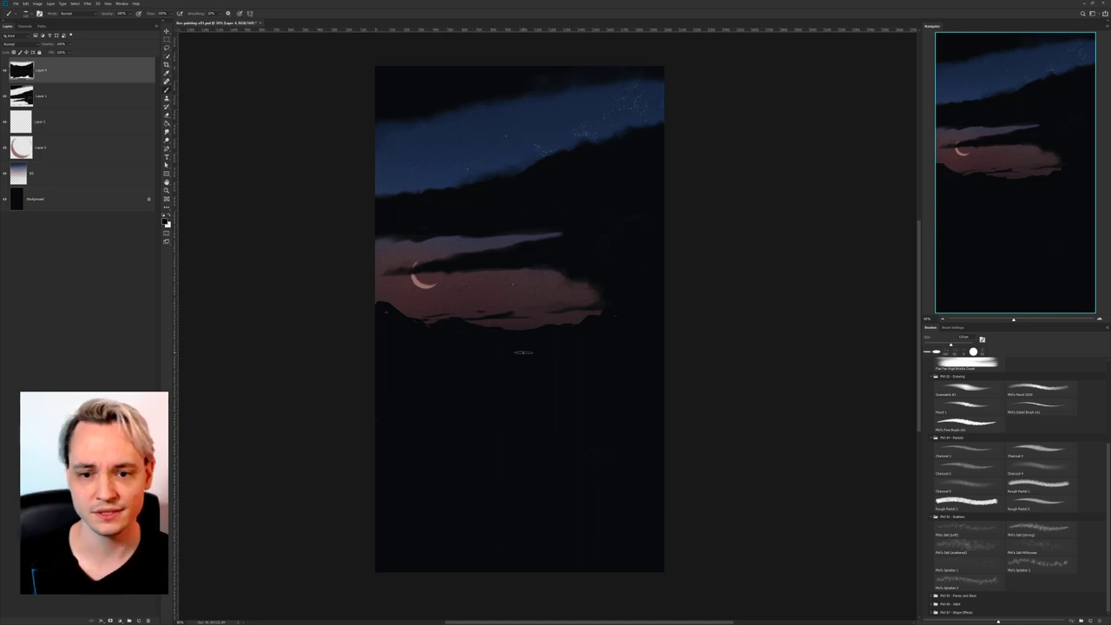
mouse_move(396, 322)
left_mouse_down()
mouse_move(518, 337)
mouse_move(611, 310)
left_mouse_up()
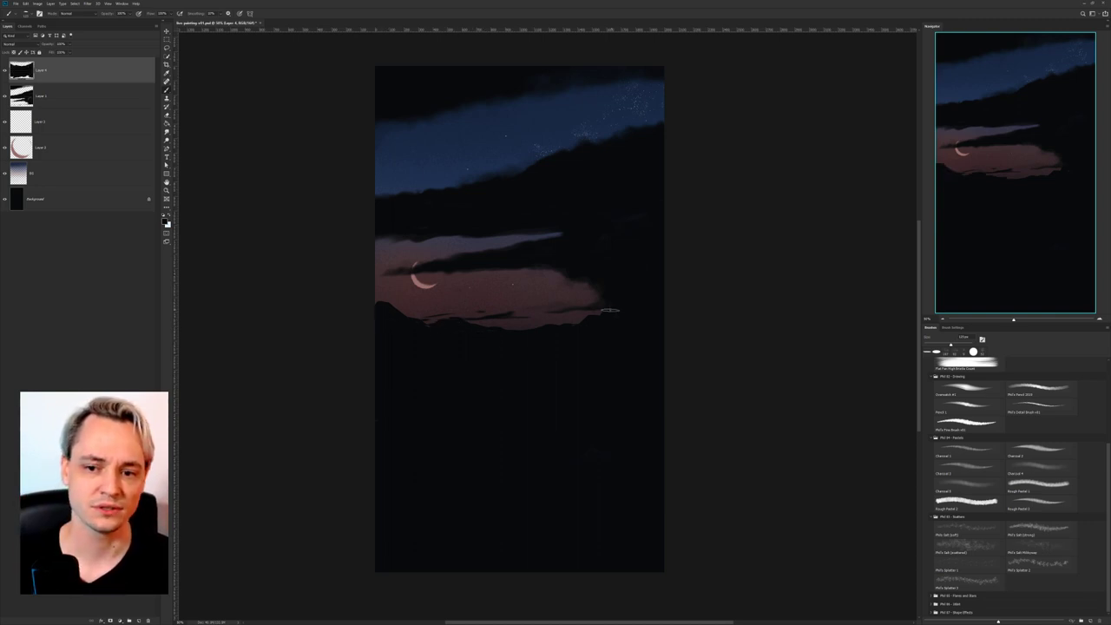
key("ctrl+z")
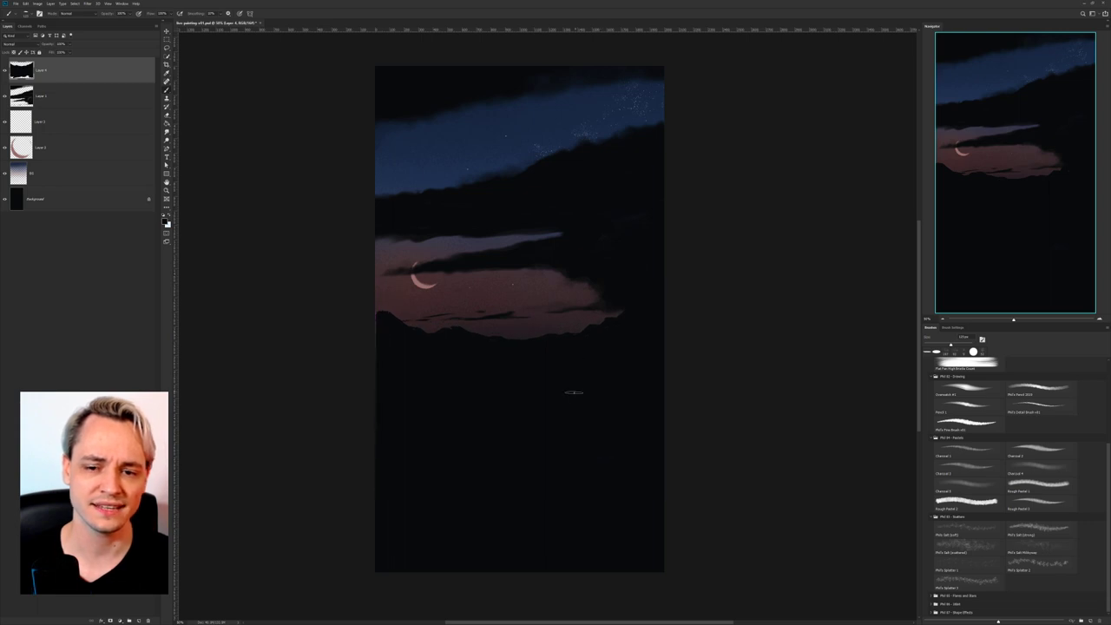
Clear the entire contents of the top layer and remove the selection.
key("ctrl+a")
key("Delete")
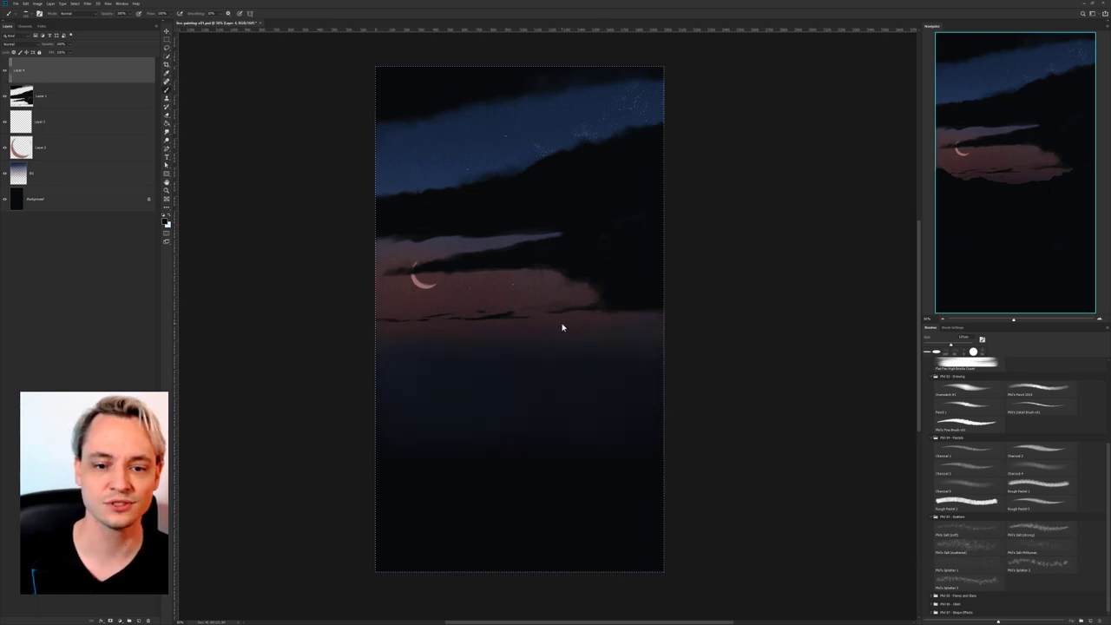
key("ctrl+d")
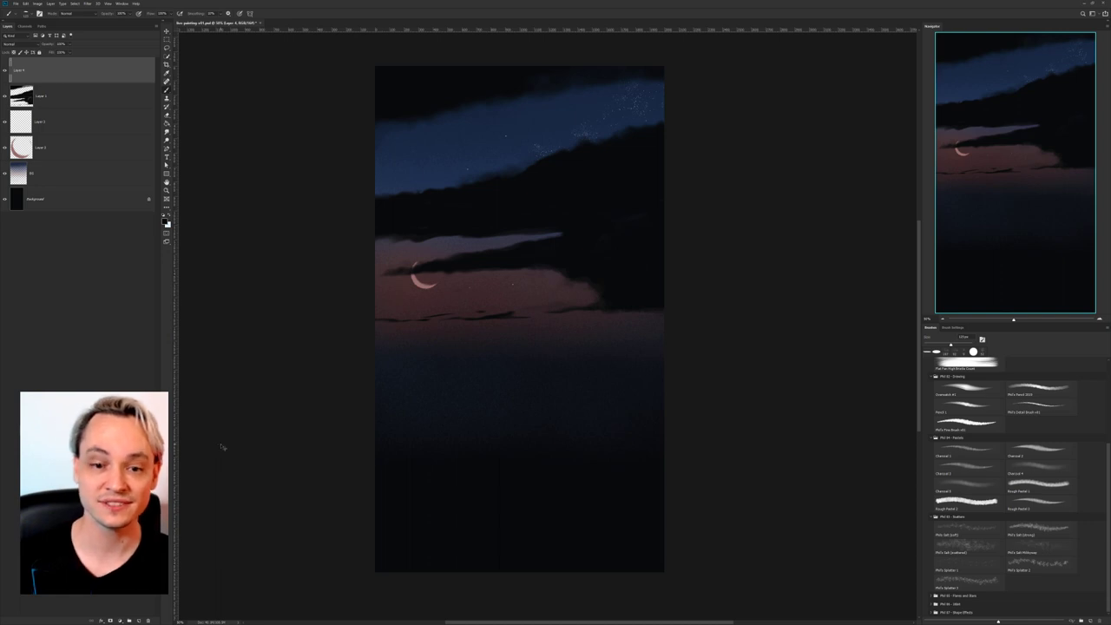
Add a new empty layer directly above the crescent moon layer.
key("ctrl+plus")
key("ctrl+plus")
key("ctrl+plus")
left_click_drag(497, 217, 794, 351)
left_click_drag(428, 324, 523, 327)
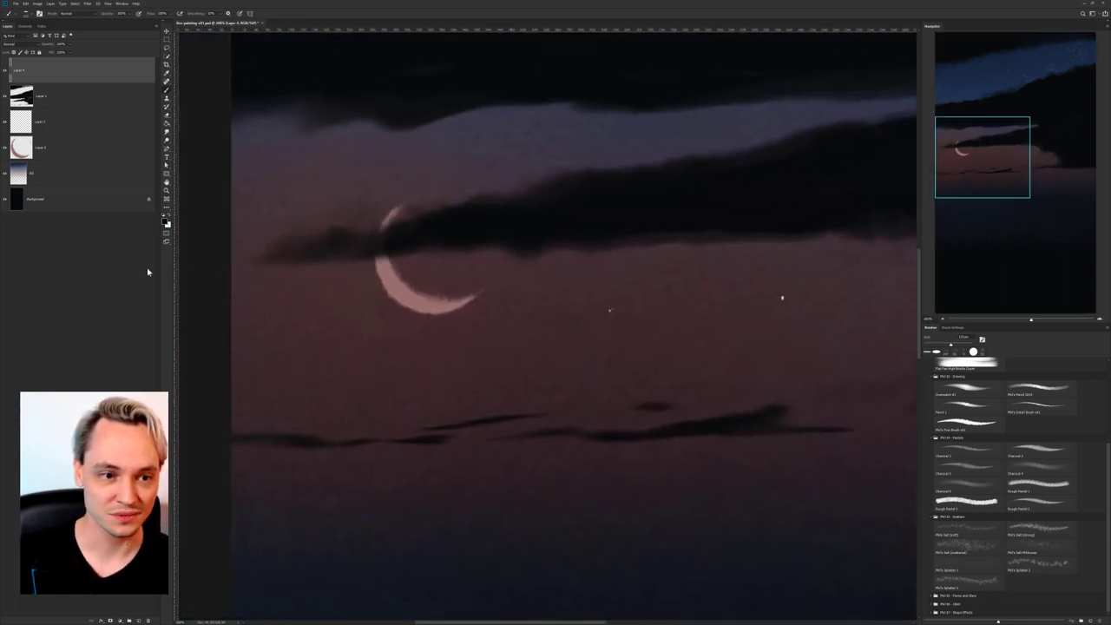
left_click(75, 153)
left_click(139, 621)
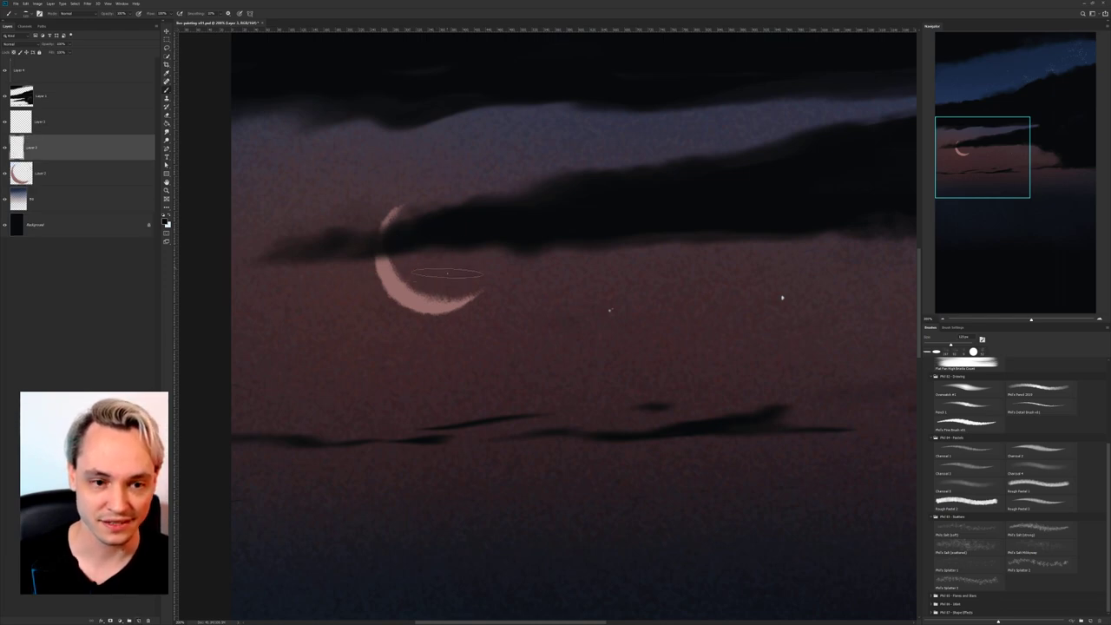
Switch to the small detail brush and make the light colour the foreground colour.
right_click(462, 232)
left_click(485, 273)
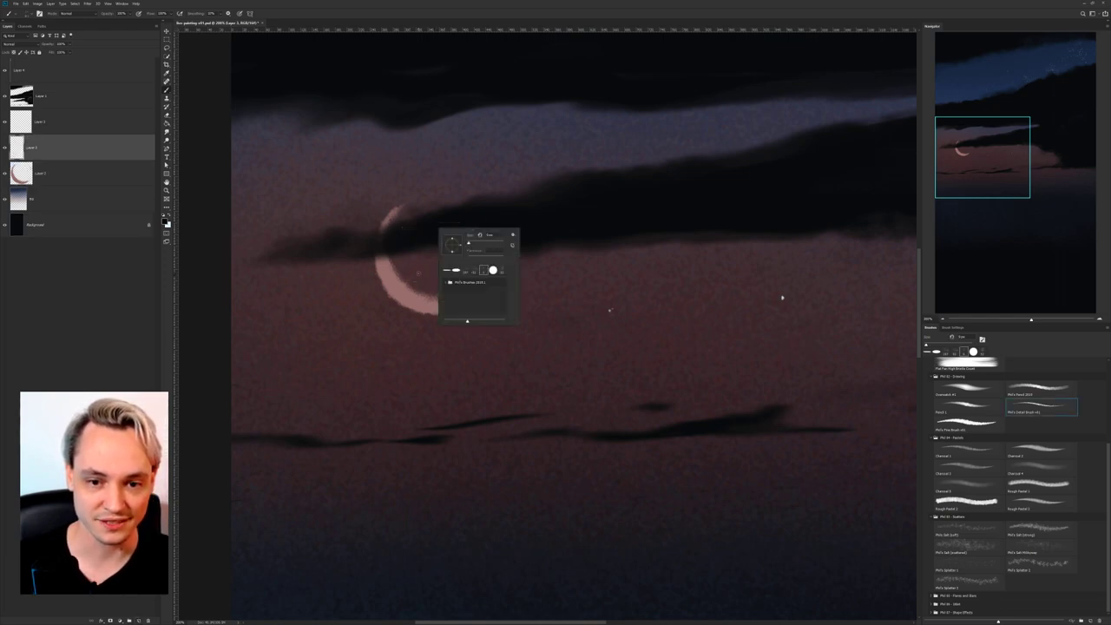
left_click(421, 270)
key("ctrl+z")
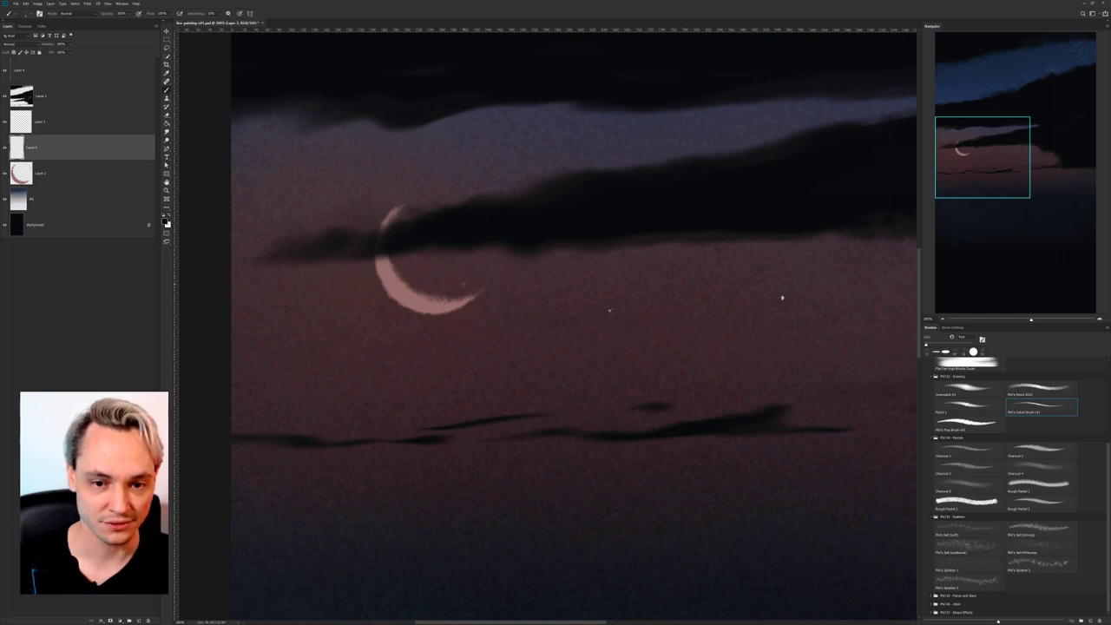
key("x")
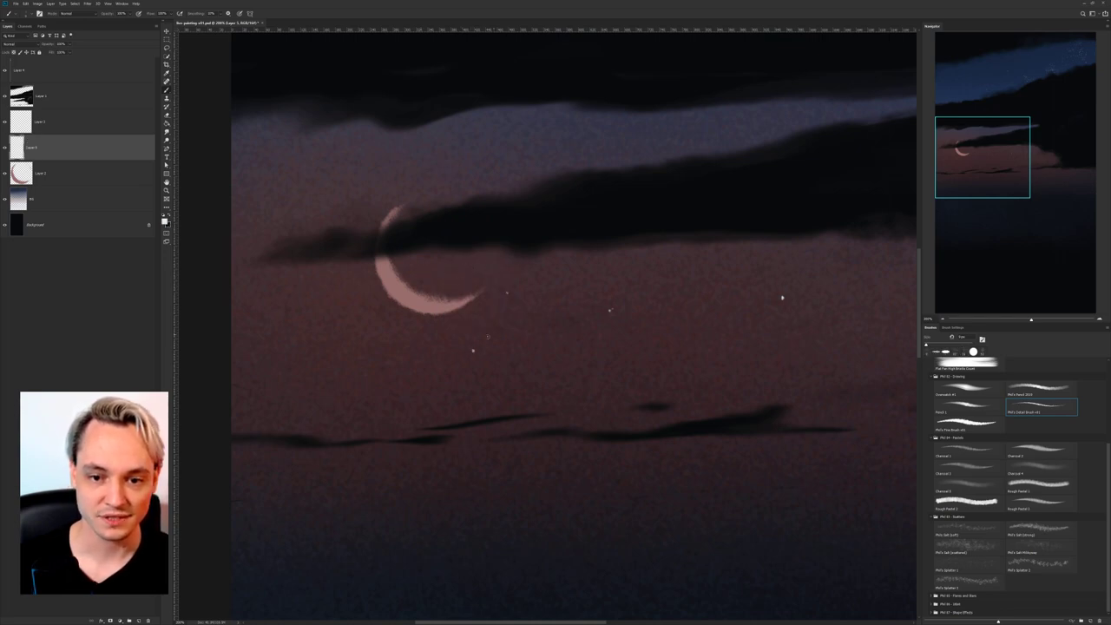
Try dotting small stars inside the crescent moon's curve and in the reddish sky just below it.
left_click(515, 272)
left_click(443, 269)
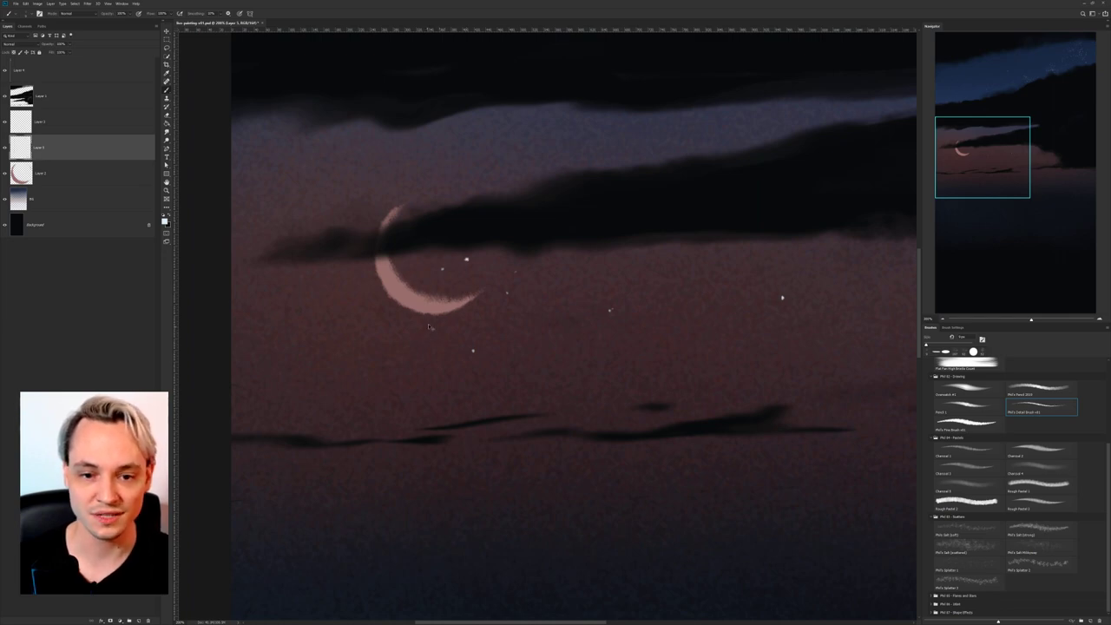
key("ctrl+z")
key("ctrl+z")
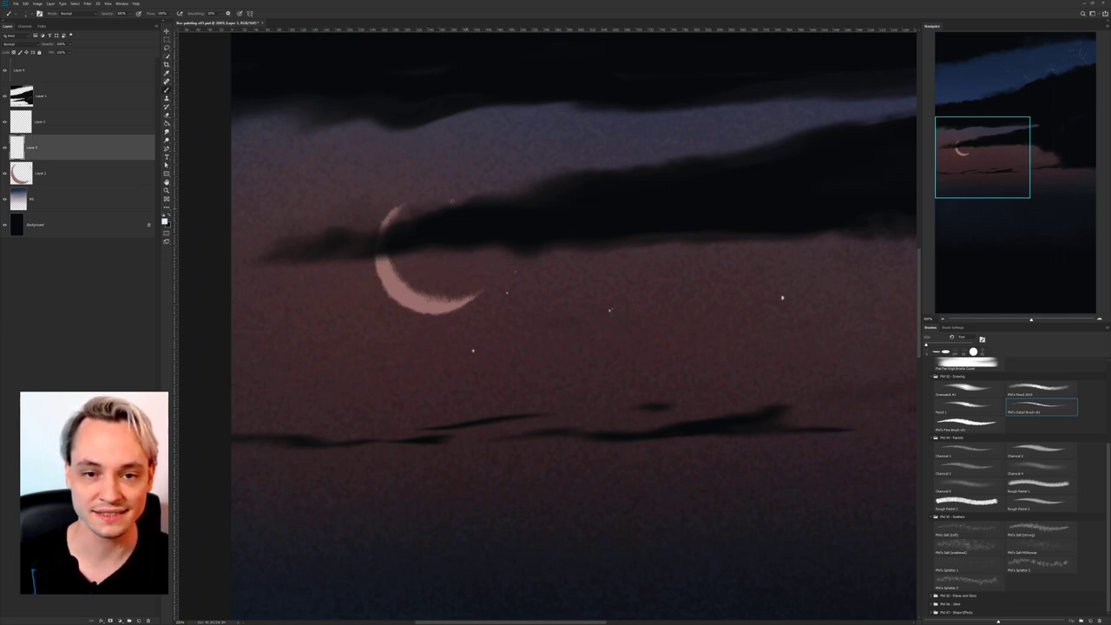
key("ctrl+z")
key("ctrl+z")
key("ctrl+z")
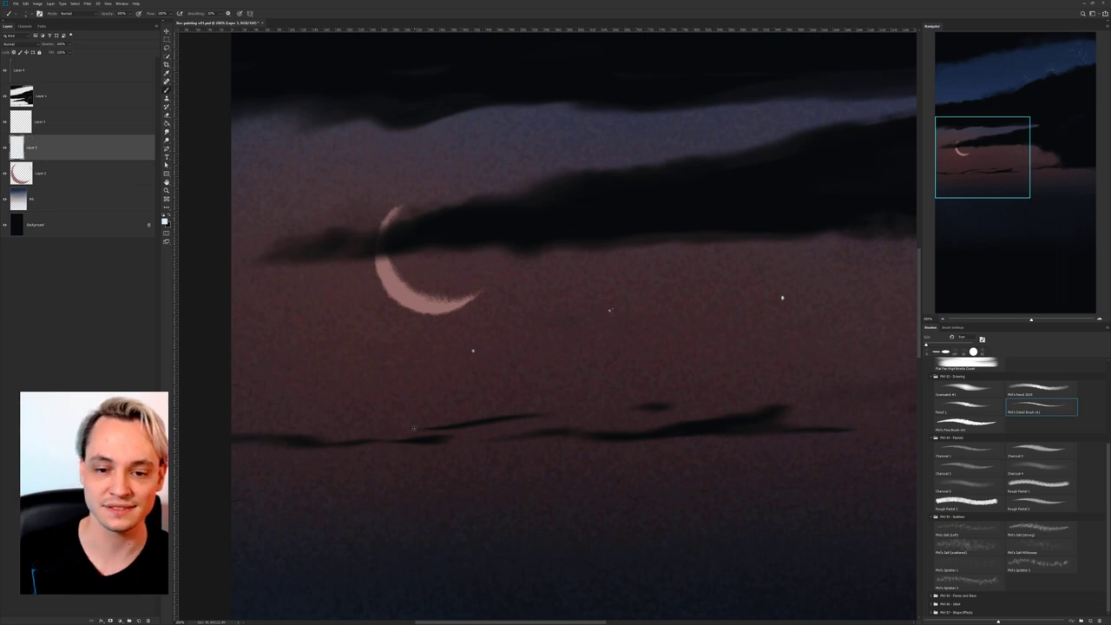
Dot individual bright stars across the blue sky band and through the star cluster along the dark cloud's upper edge.
key("ctrl+minus")
key("ctrl+minus")
left_click_drag(531, 288, 523, 322)
left_click(478, 226)
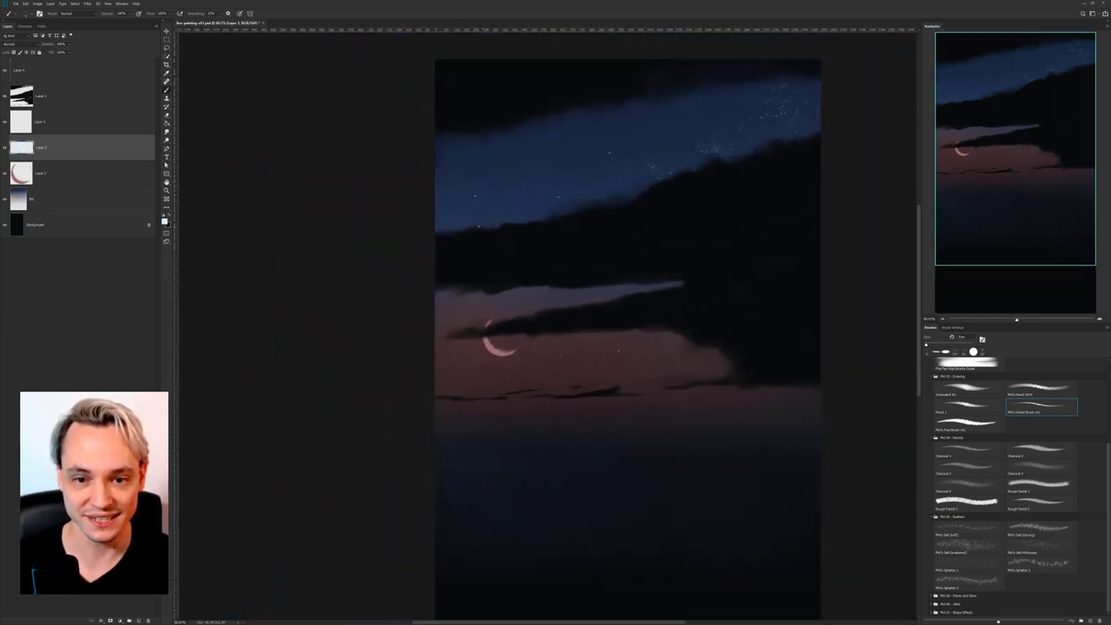
left_click(474, 208)
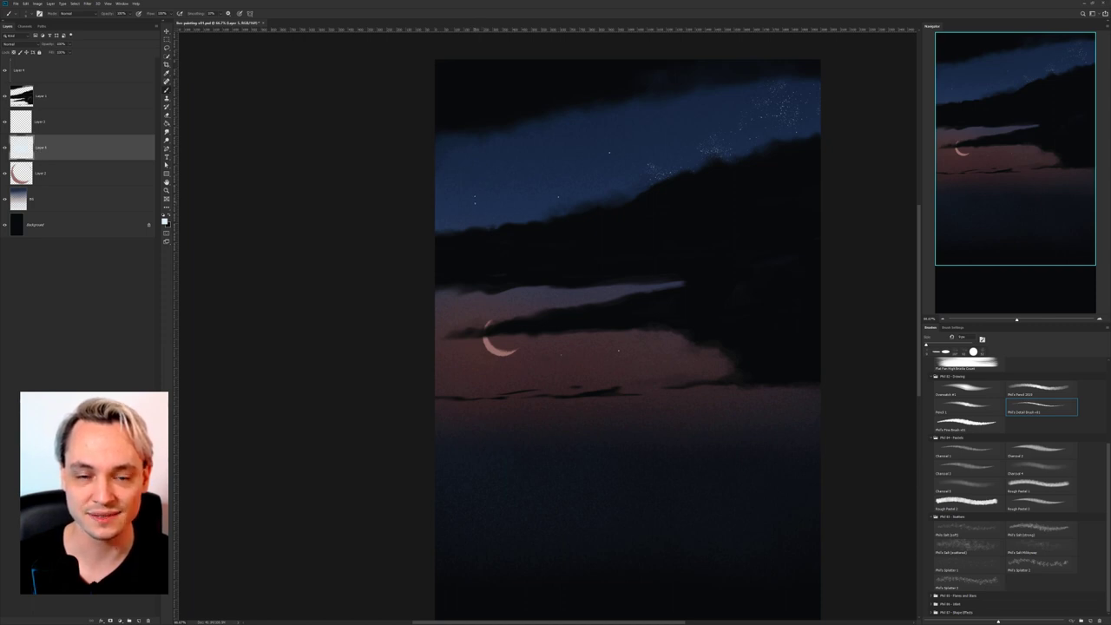
left_click(540, 176)
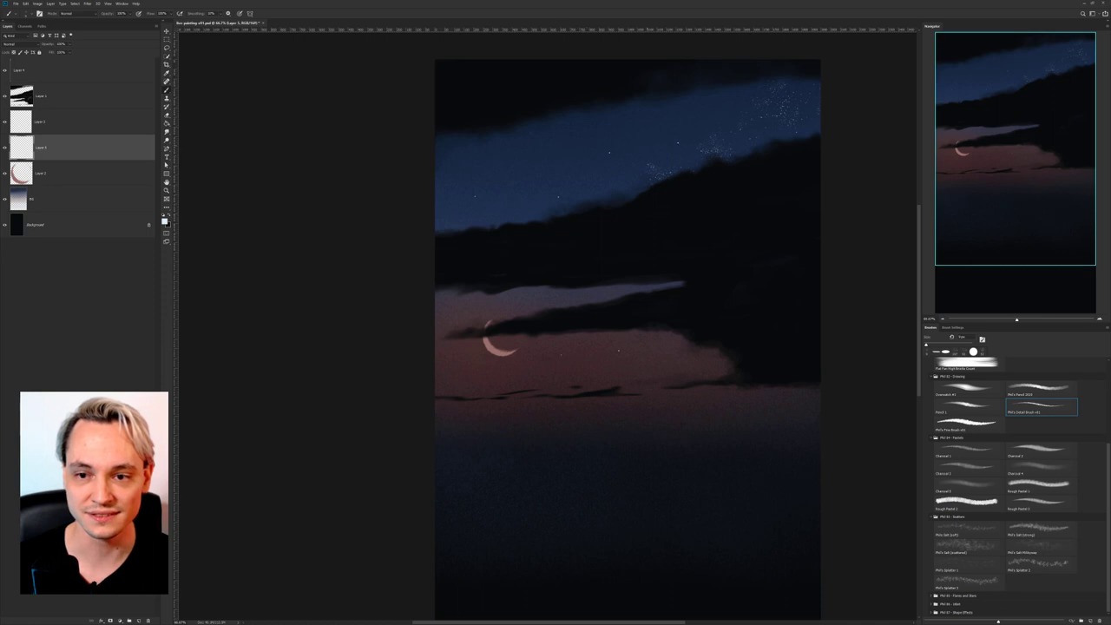
left_click(720, 122)
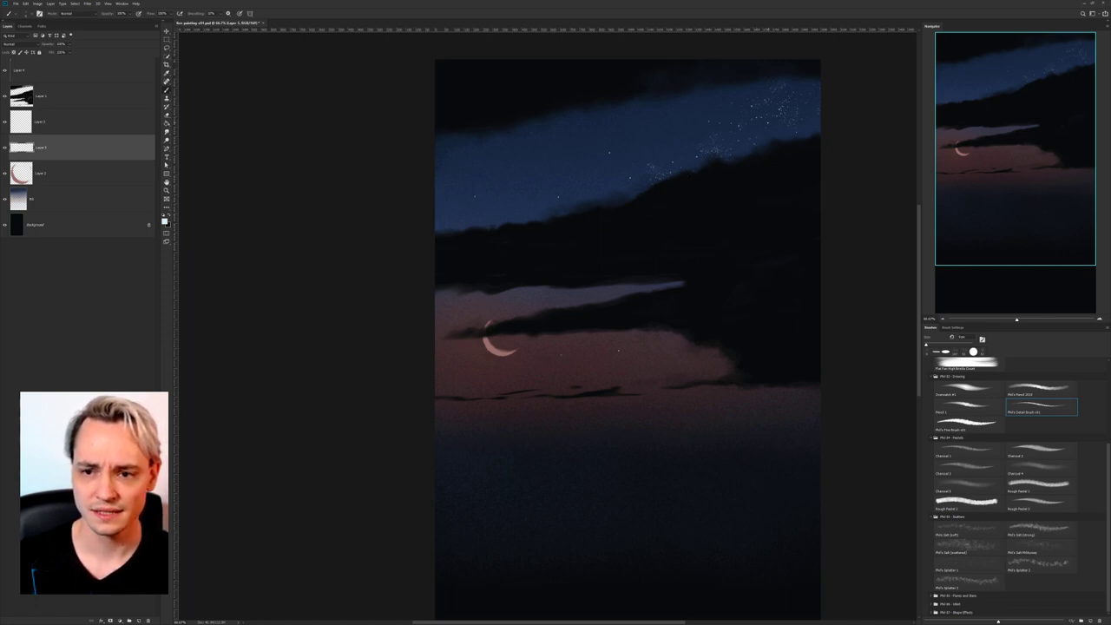
left_click_drag(721, 188, 709, 148)
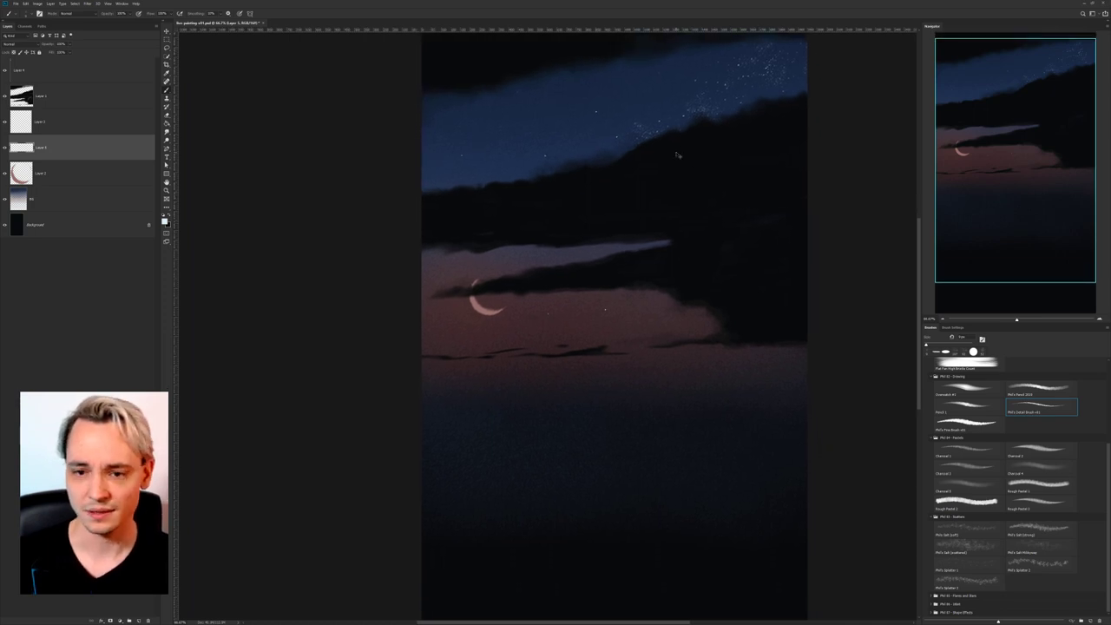
key("ctrl+minus")
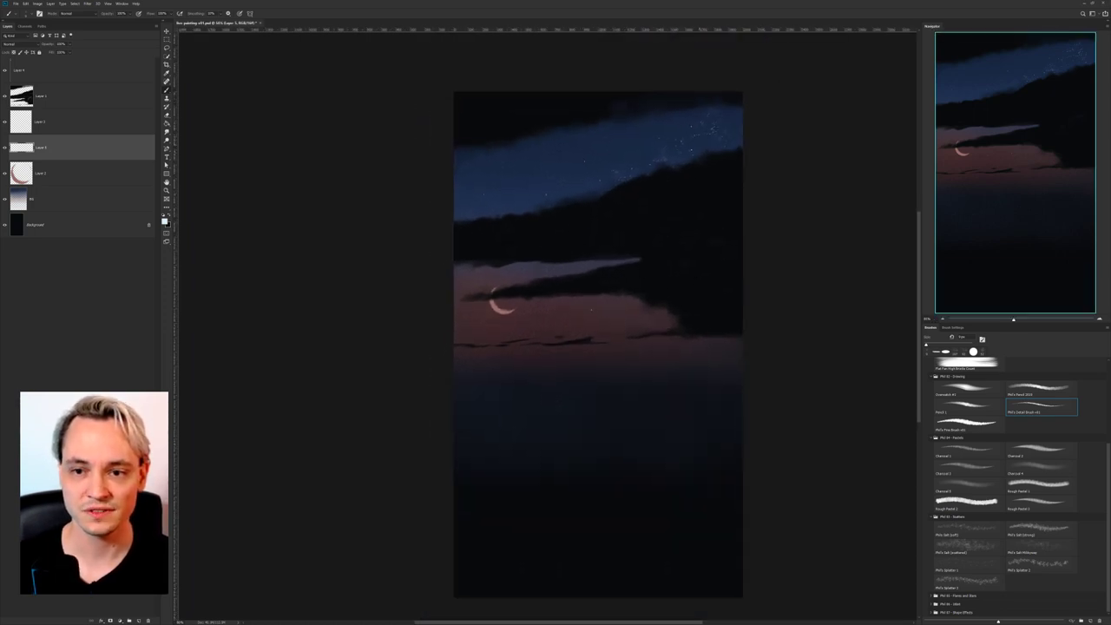
left_click_drag(642, 295, 633, 239)
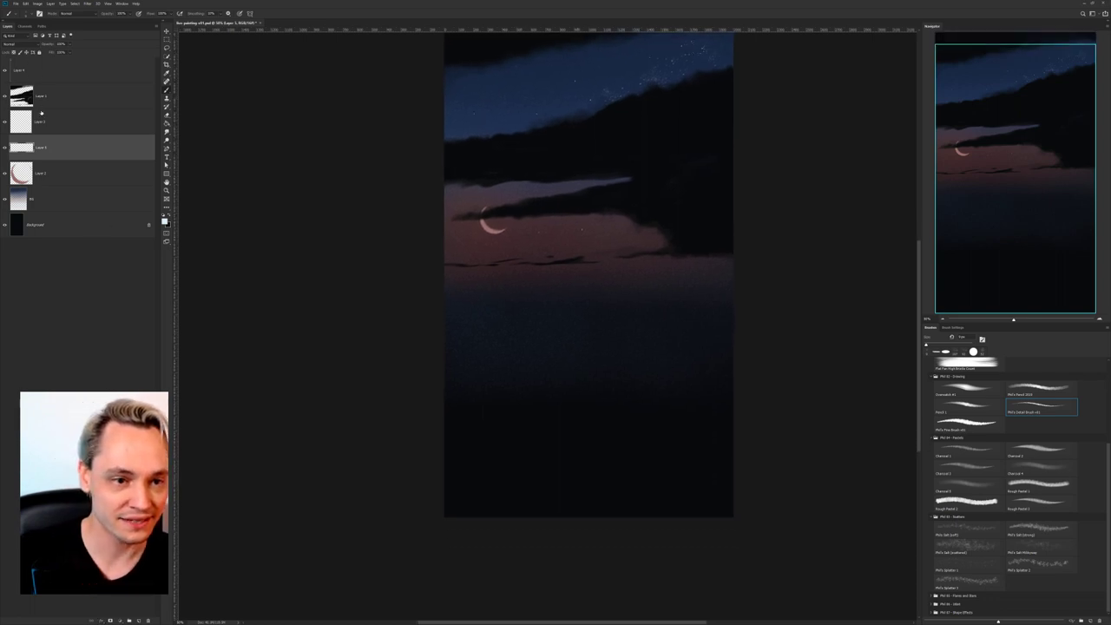
On the empty top layer, set up the flattened elliptical brush with a near-black sampled from the canvas's lower area and enlarge it slightly.
left_click(39, 70)
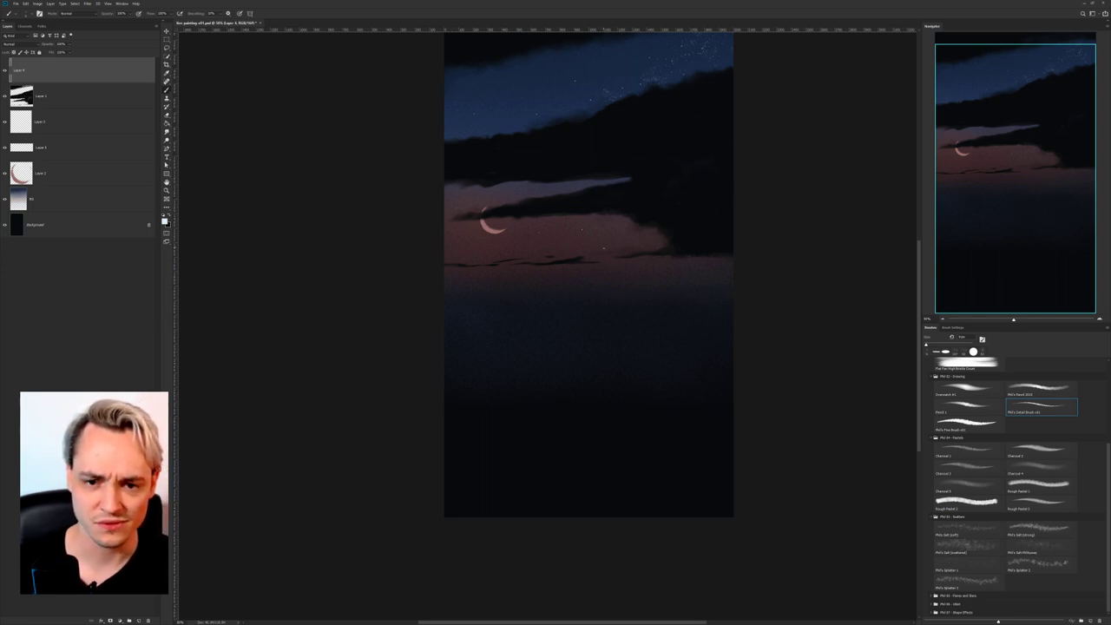
right_click(634, 244)
left_click(621, 293)
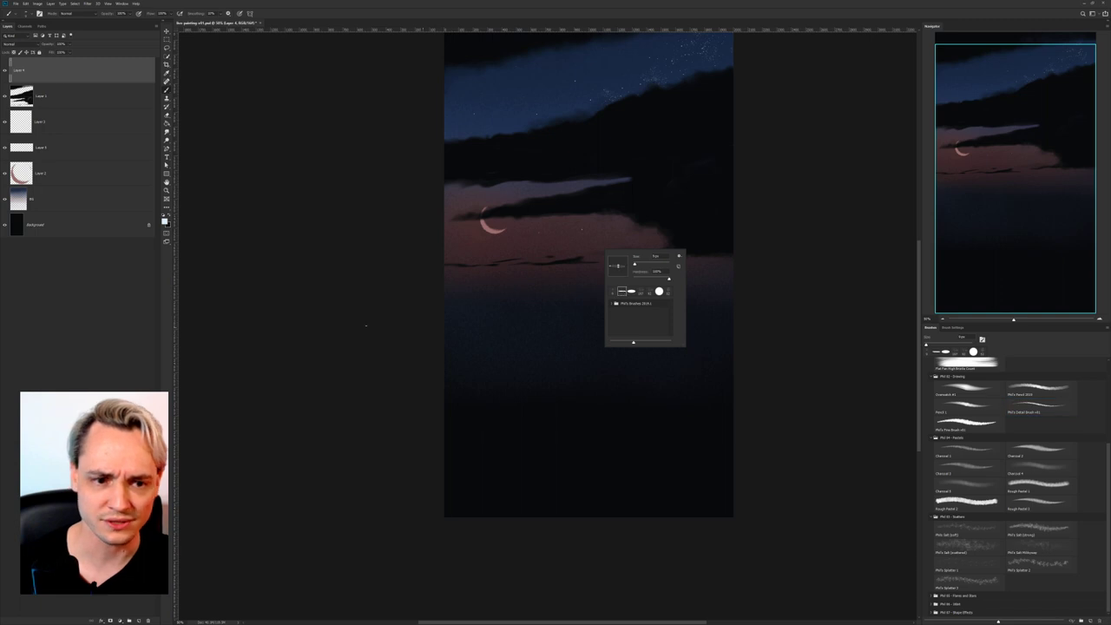
left_click(558, 451, "alt")
right_click(550, 330)
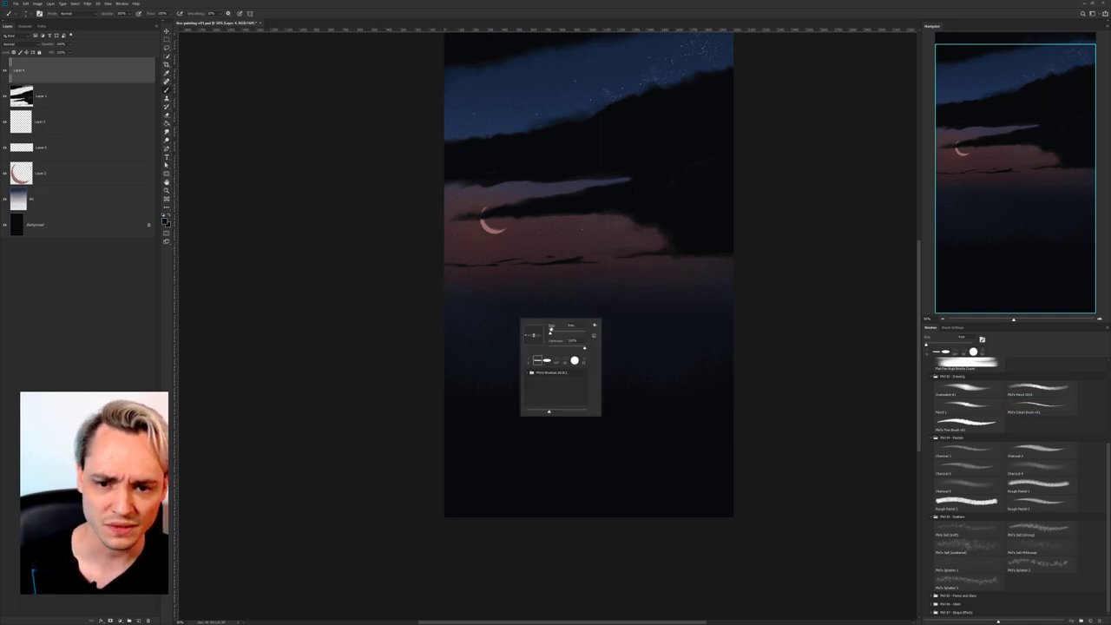
left_click_drag(551, 333, 556, 334)
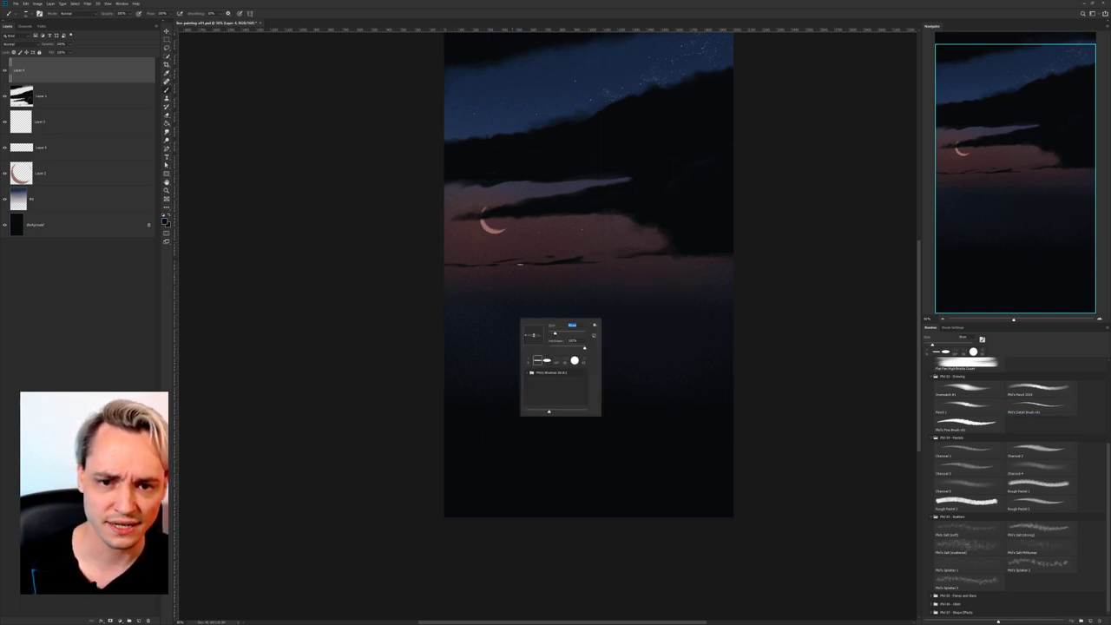
Paint tall dark reed-like silhouettes along the canvas's left edge beside the moon.
left_click_drag(472, 113, 446, 235)
mouse_move(465, 178)
left_mouse_down()
mouse_move(464, 260)
mouse_move(484, 291)
left_mouse_up()
mouse_move(460, 208)
left_mouse_down()
mouse_move(450, 264)
mouse_move(465, 251)
mouse_move(471, 126)
mouse_move(447, 271)
mouse_move(472, 250)
mouse_move(493, 330)
left_mouse_up()
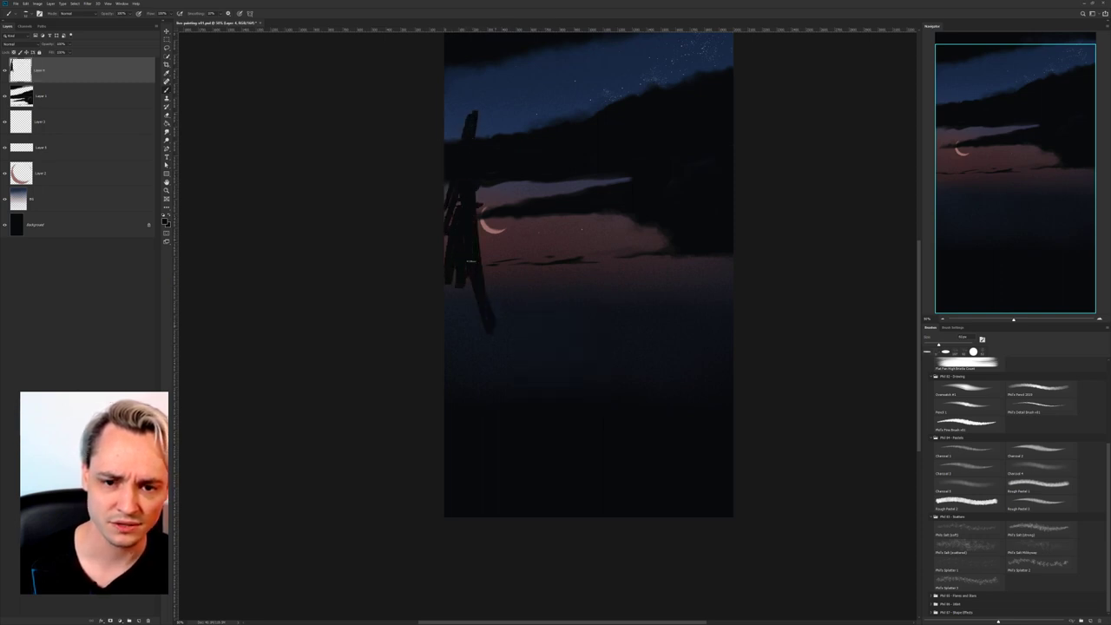
Paint shorter vertical stalks below the moon, descending towards the centre, and fill the gaps at the base of the left silhouette.
left_click_drag(486, 289, 499, 340)
left_click_drag(519, 267, 510, 375)
left_click_drag(529, 289, 534, 340)
left_click_drag(556, 304, 551, 359)
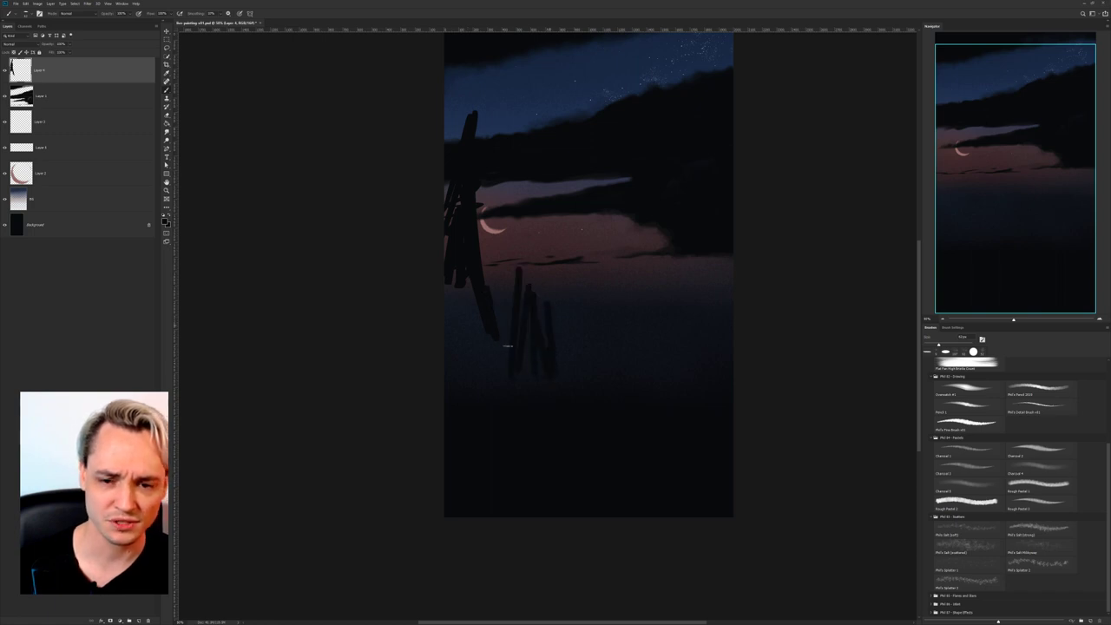
left_click_drag(502, 304, 488, 359)
mouse_move(473, 278)
left_mouse_down()
mouse_move(467, 346)
mouse_move(474, 312)
left_mouse_up()
left_click_drag(457, 287, 471, 358)
left_click_drag(499, 319, 504, 367)
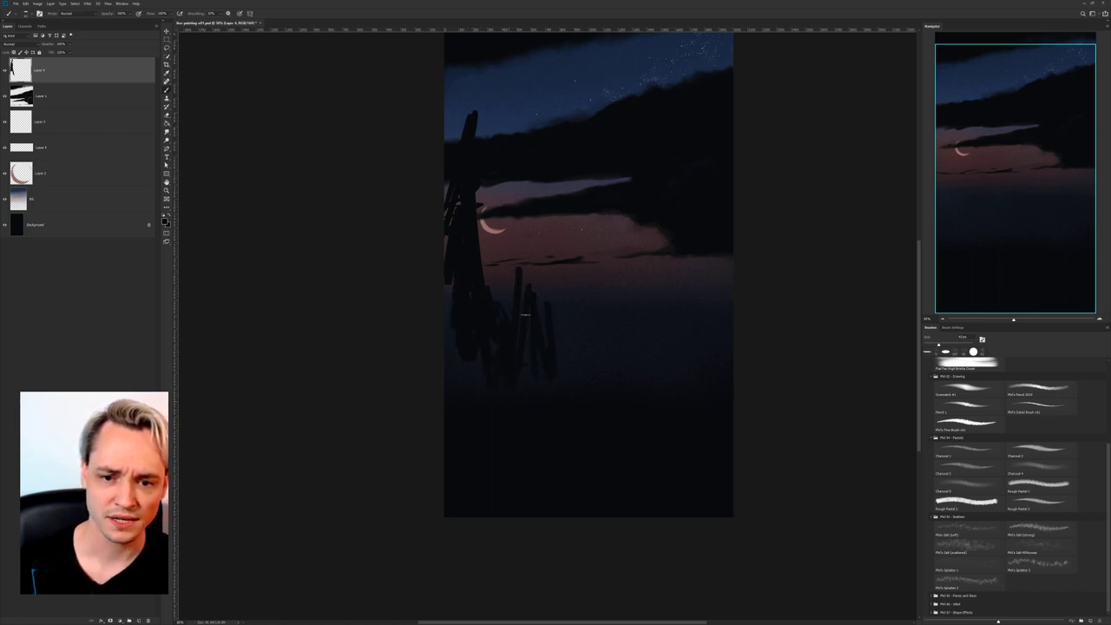
Add a long slanted blade reaching into the blue sky and thinner slanted blades beside the moon, and darken the left clump's base.
left_click_drag(499, 135, 529, 85)
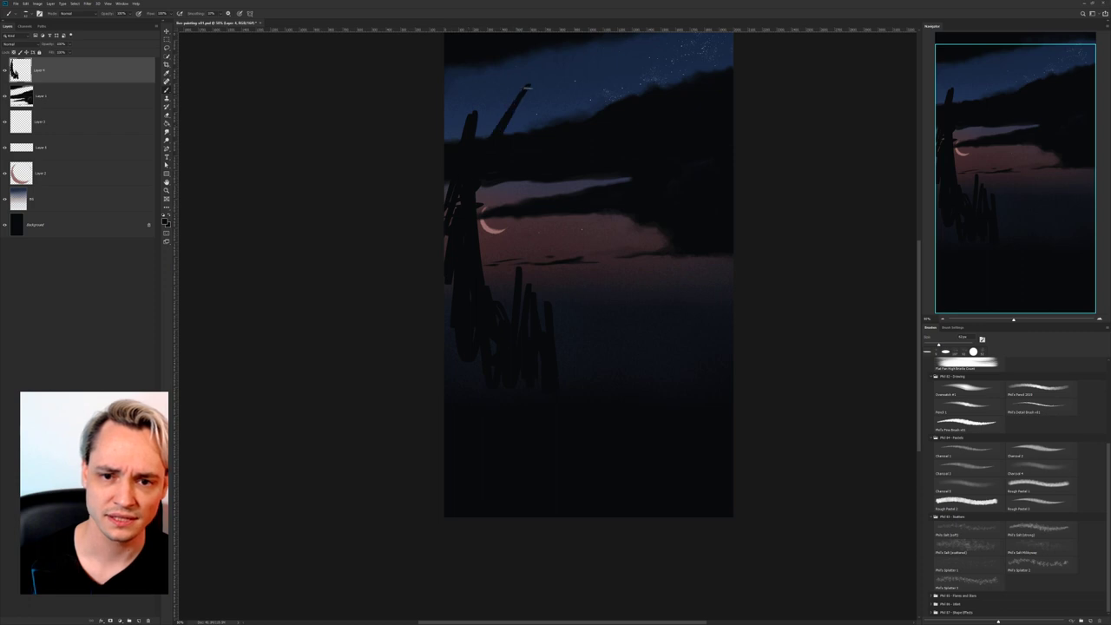
mouse_move(507, 187)
left_mouse_down()
mouse_move(480, 234)
mouse_move(492, 280)
mouse_move(454, 344)
left_mouse_up()
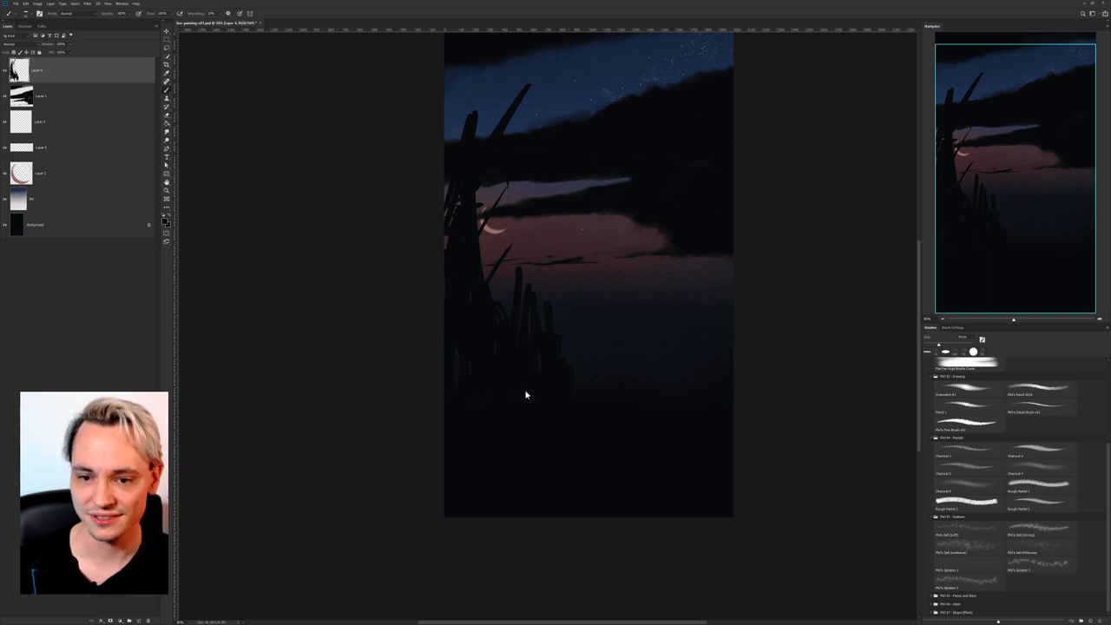
Paint a matching clump of dark stalks and slanted blades on the canvas's right side and add a slanted blade across the moon.
mouse_move(667, 281)
left_mouse_down()
mouse_move(677, 374)
mouse_move(696, 363)
left_mouse_up()
left_click_drag(710, 290, 713, 355)
mouse_move(713, 257)
left_mouse_down()
mouse_move(714, 347)
mouse_move(722, 317)
left_mouse_up()
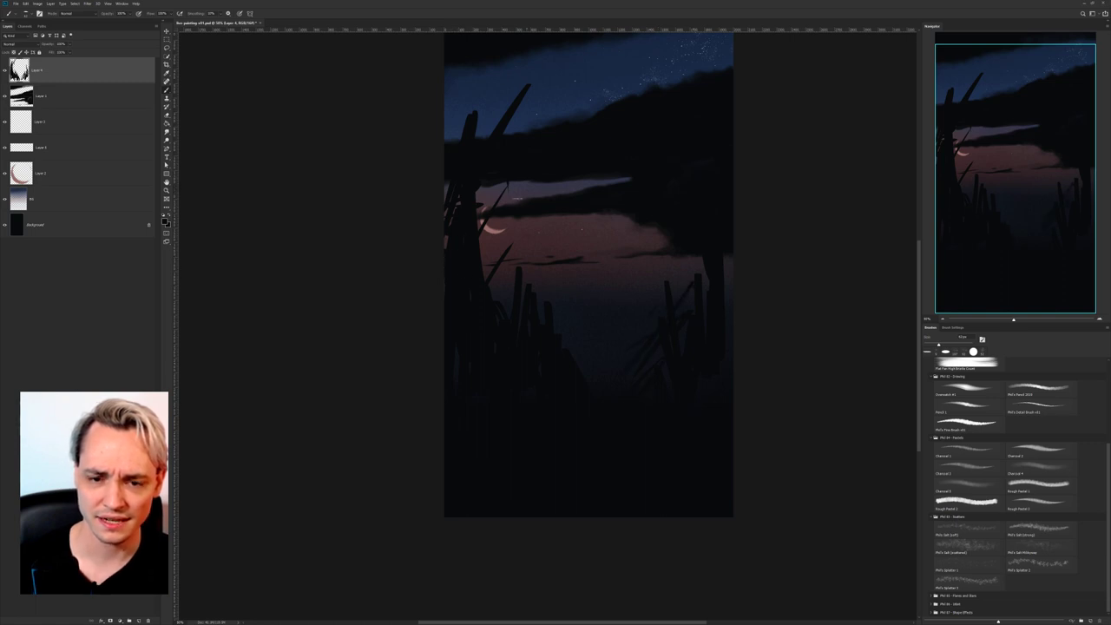
left_click_drag(482, 266, 500, 227)
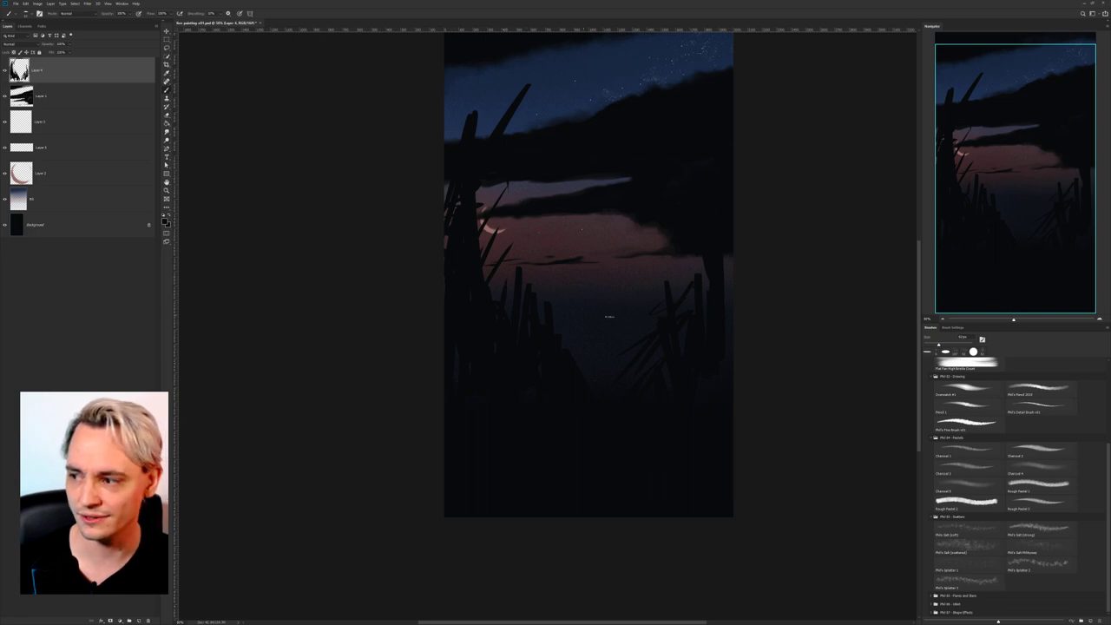
Clear all the reed silhouettes from the top layer.
left_click_drag(603, 285, 610, 330)
left_click_drag(534, 410, 505, 410)
key("ctrl+a")
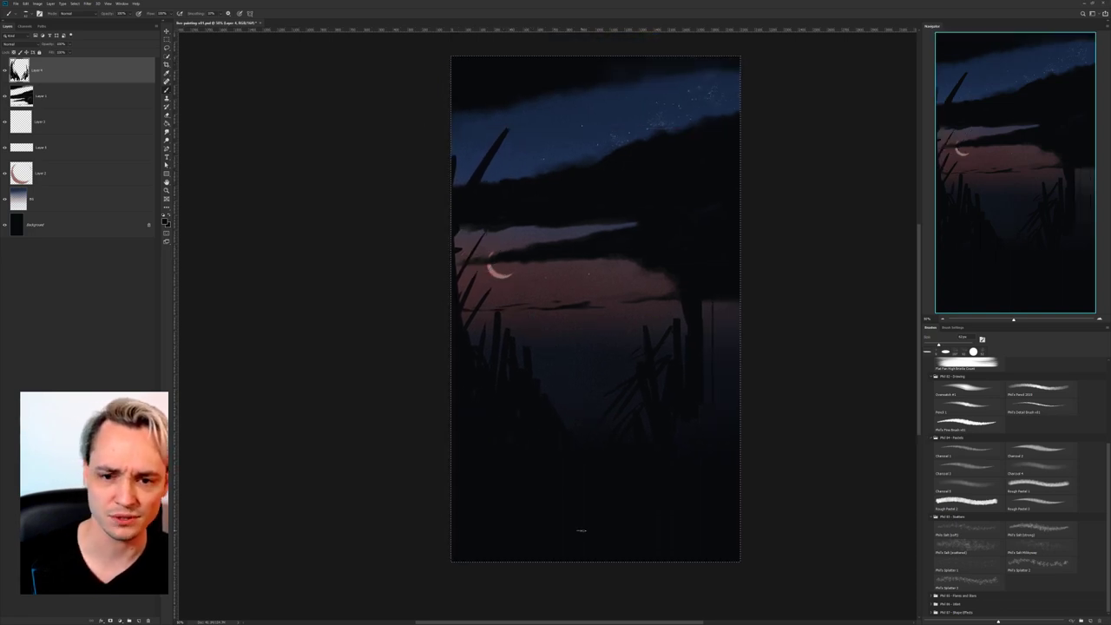
key("Delete")
key("ctrl+d")
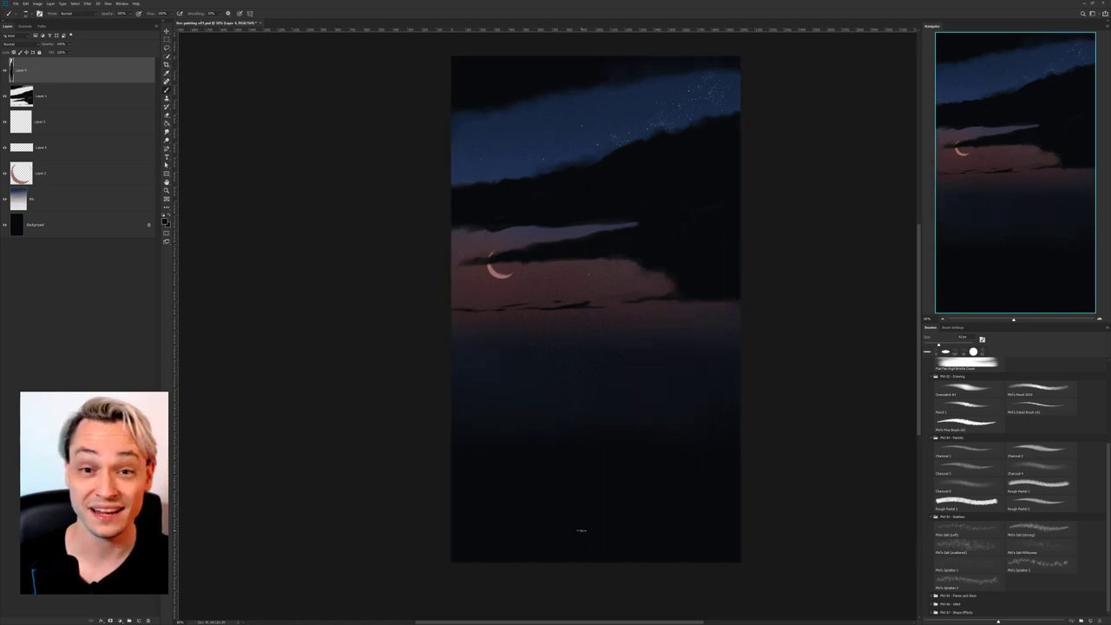
Enlarge the brush and paint a thin dark horizon line with a dark shore mass at the canvas's left edge below the moon.
right_click(548, 344)
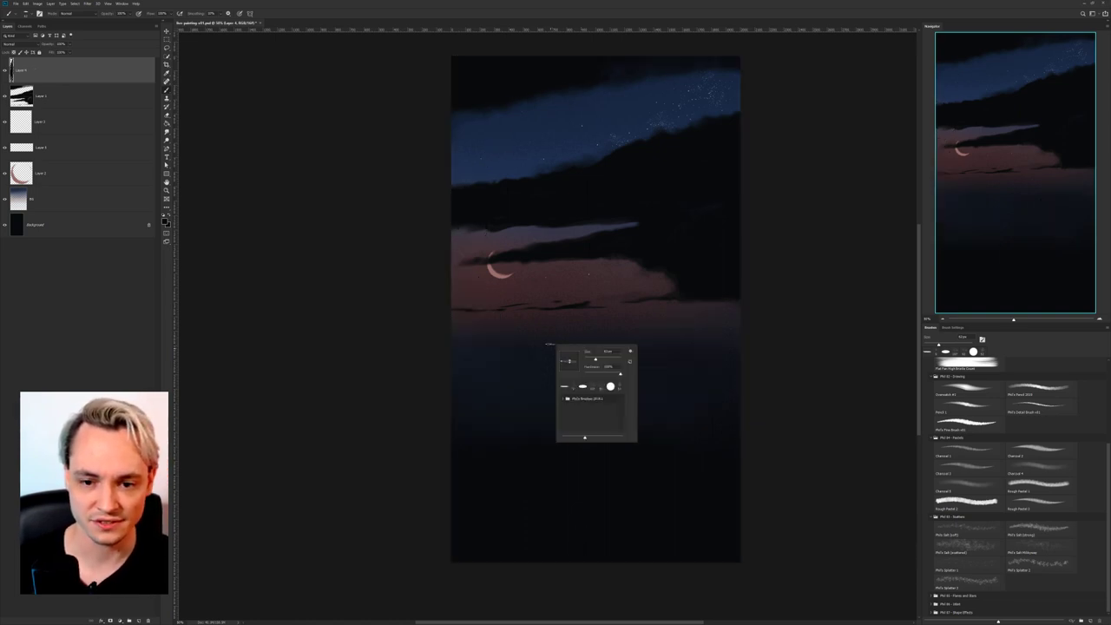
left_click(601, 360)
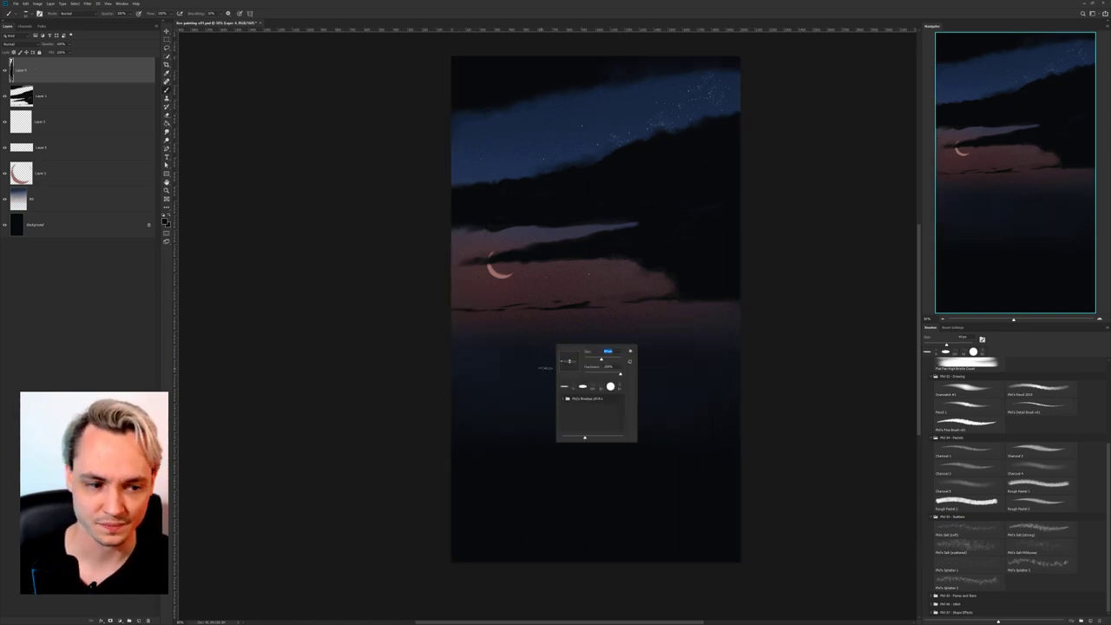
left_click(606, 361)
mouse_move(454, 378)
left_mouse_down()
mouse_move(783, 333)
mouse_move(443, 376)
mouse_move(461, 359)
mouse_move(472, 415)
left_mouse_up()
Enlarge the brush further and paint dark headlands on both shores, distant hills along the horizon and a small island in the water.
right_click(504, 396)
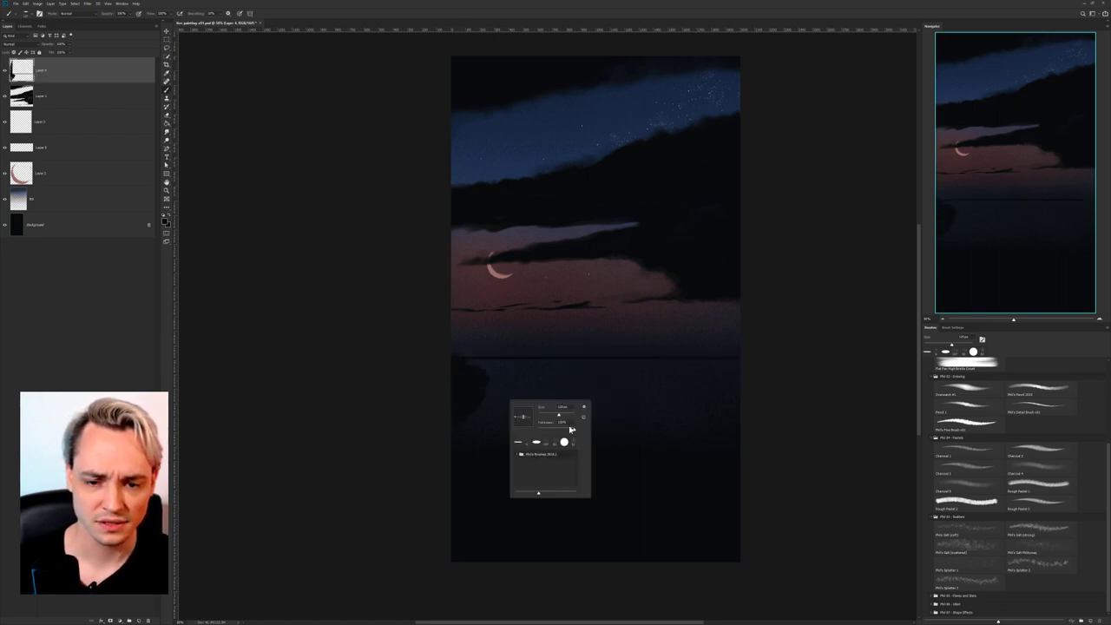
left_click(569, 415)
mouse_move(452, 368)
left_mouse_down()
mouse_move(443, 361)
mouse_move(471, 366)
mouse_move(465, 379)
mouse_move(501, 397)
mouse_move(472, 395)
mouse_move(496, 390)
left_mouse_up()
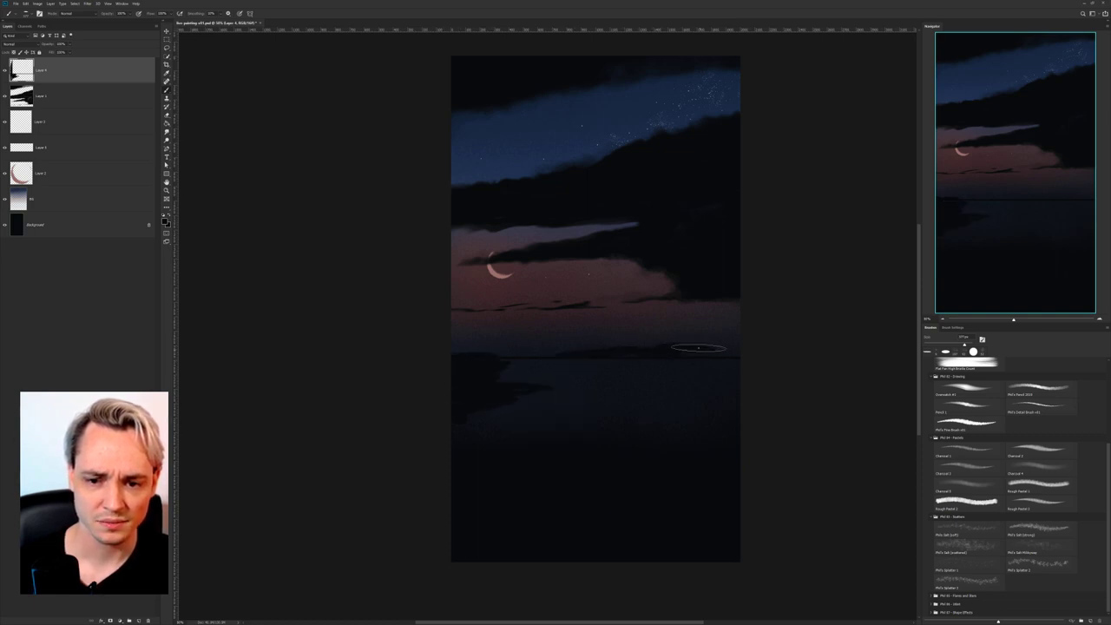
left_click_drag(699, 348, 746, 348)
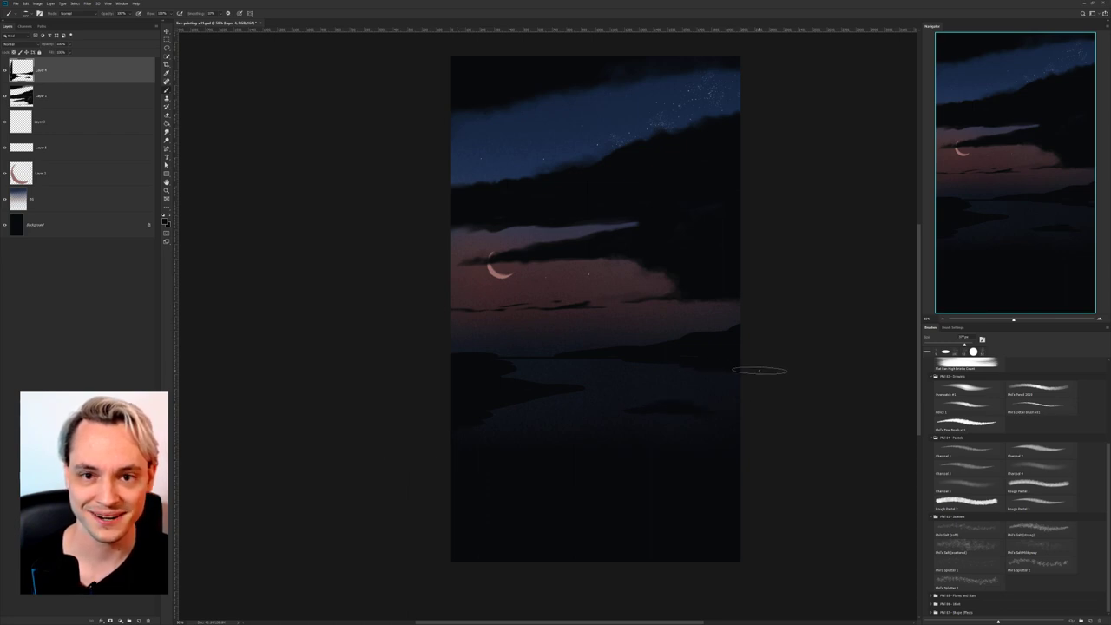
mouse_move(734, 398)
left_mouse_down()
mouse_move(724, 353)
mouse_move(717, 373)
left_mouse_up()
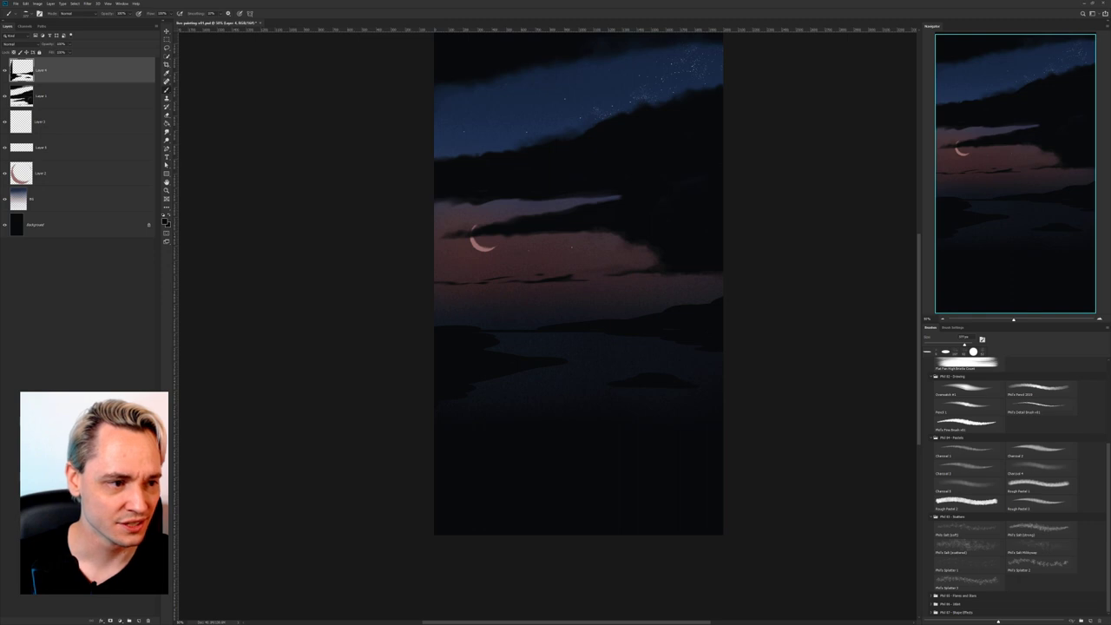
Add a brightening Curves adjustment layer on top and shift the land silhouettes on the layer below it slightly upward.
key("ctrl+shift+alt+n")
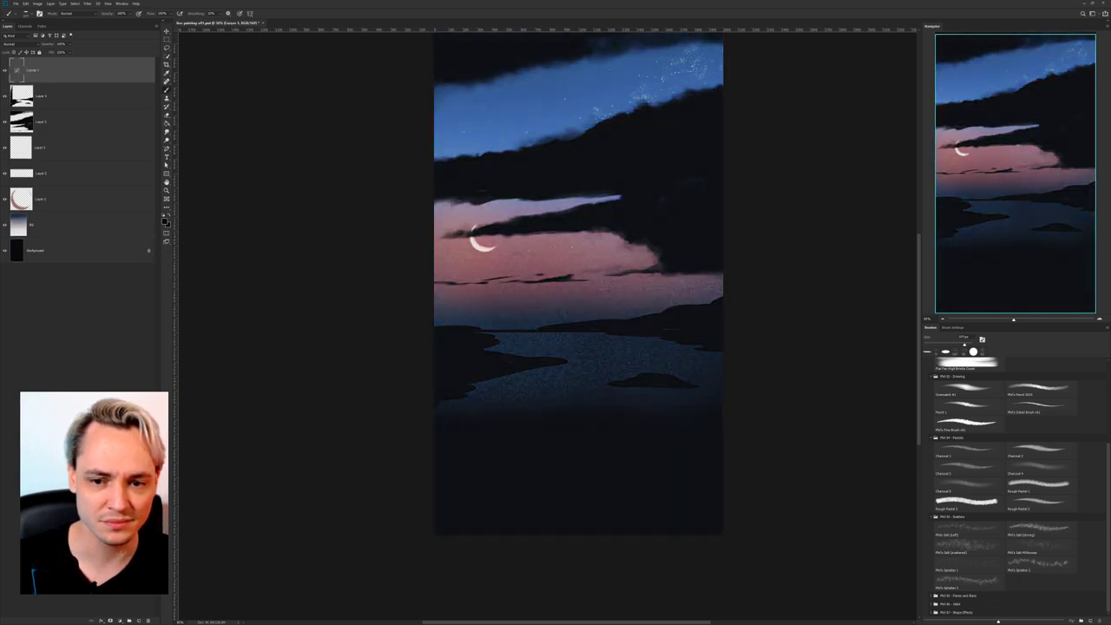
left_click(332, 248)
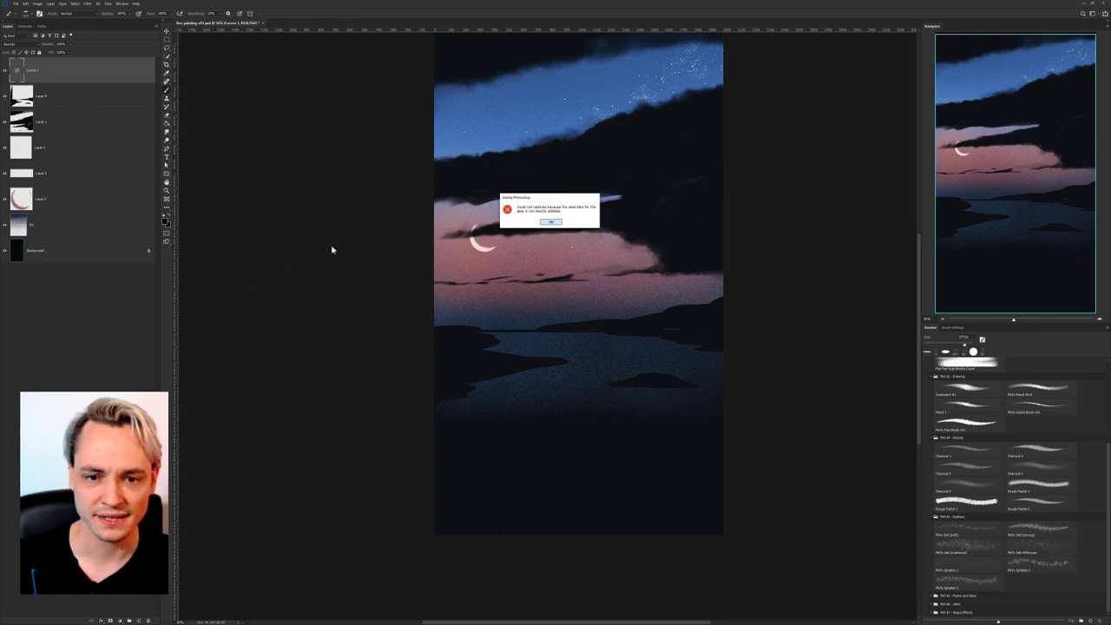
key("Escape")
left_click_drag(338, 210, 315, 234)
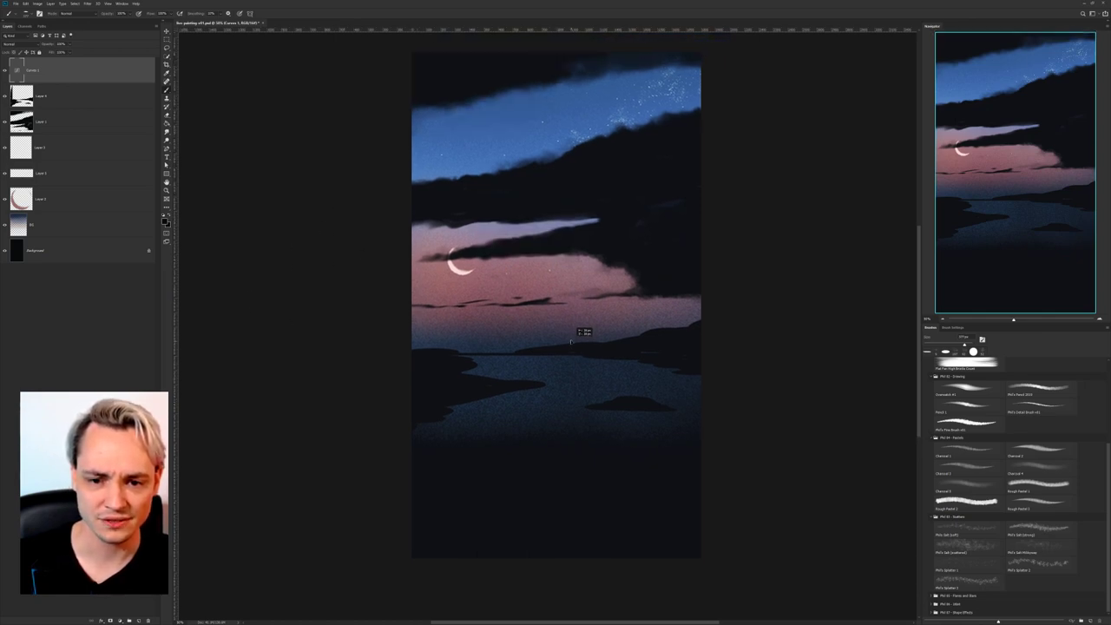
key("m")
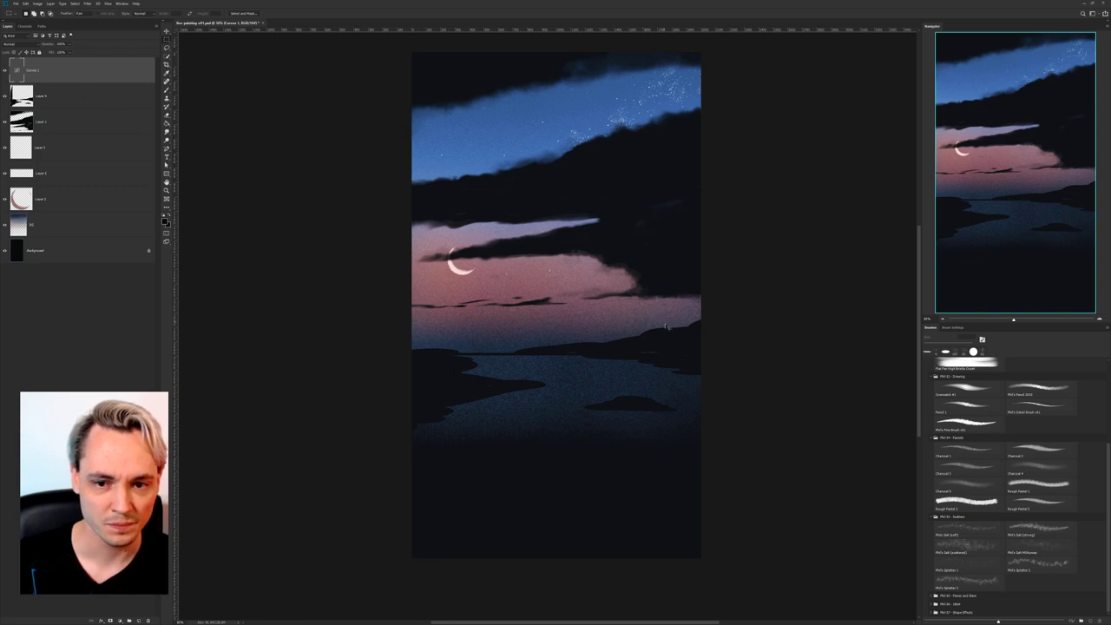
mouse_move(680, 355)
left_mouse_down()
mouse_move(680, 325)
mouse_move(681, 336)
left_mouse_up()
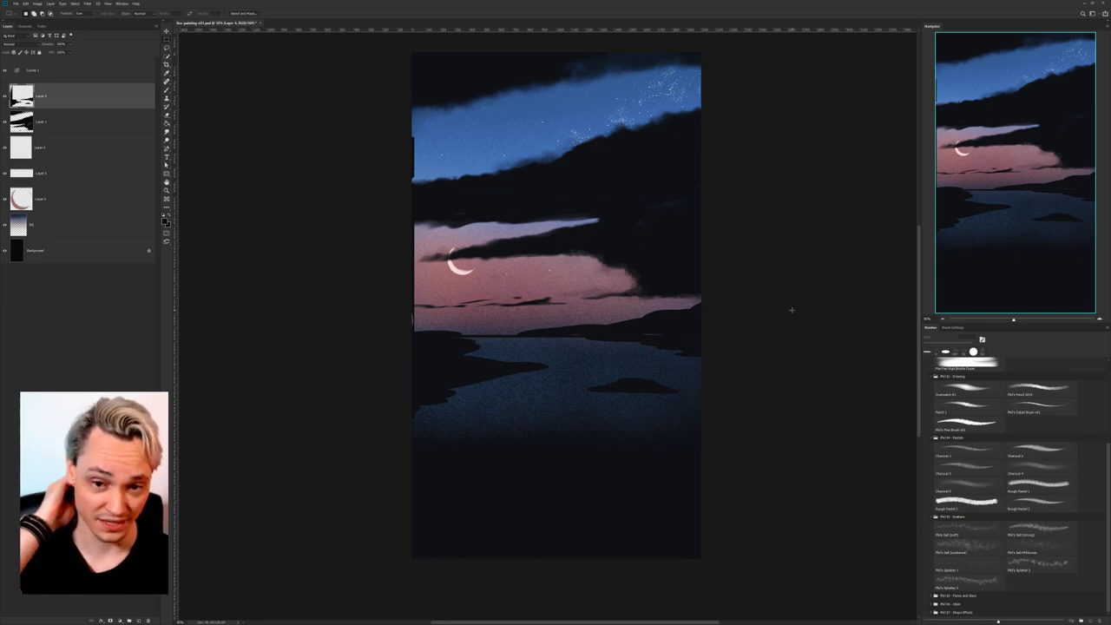
Clear the land silhouettes from their layer and hide the Curves adjustment layer.
key("ctrl+a")
key("Delete")
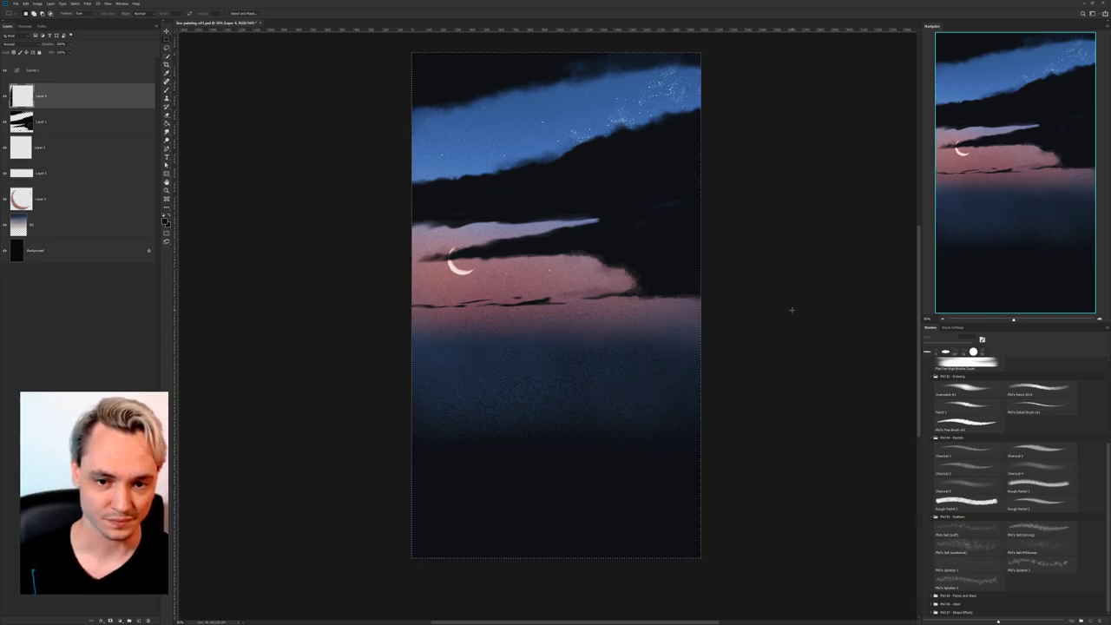
key("ctrl+d")
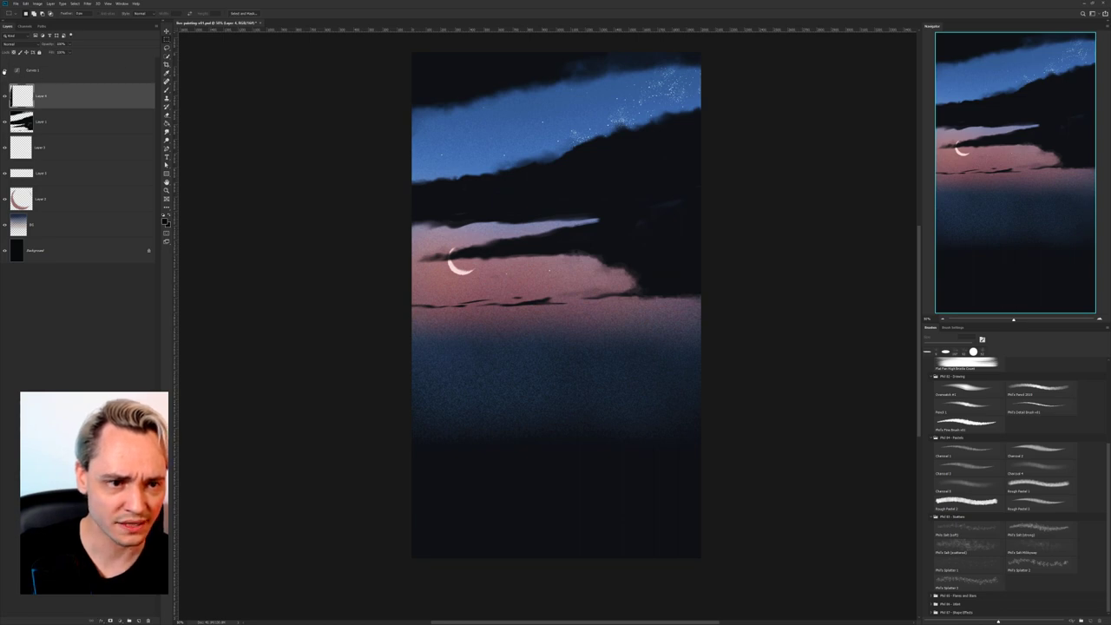
left_click(5, 70)
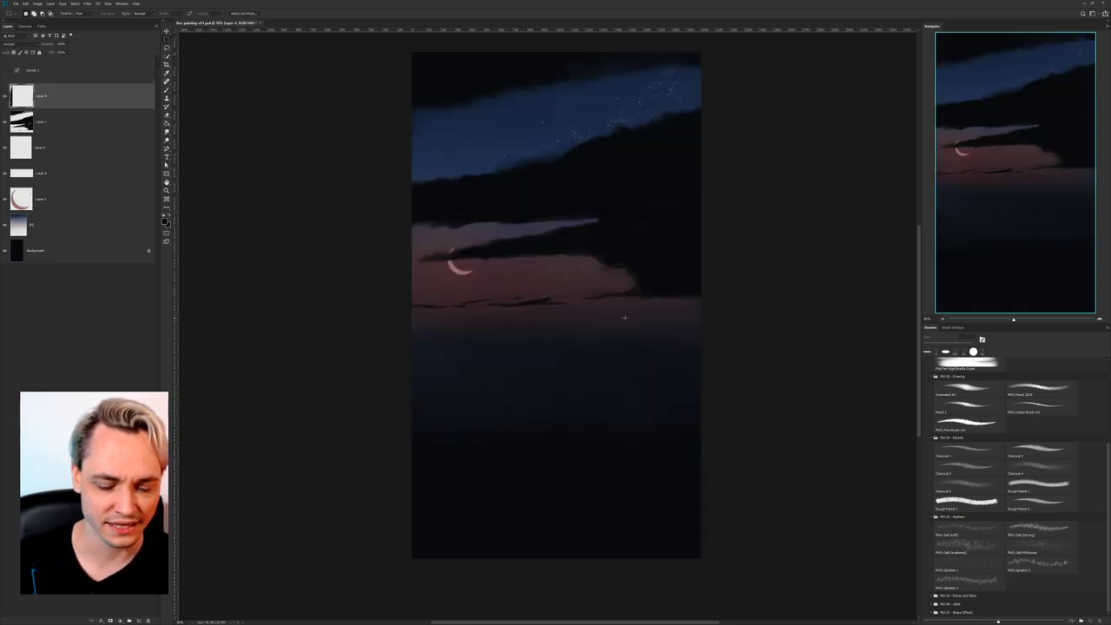
Paint a straight dark horizon across the full canvas width below the moon and fill everything beneath it with the same dark colour.
key("b")
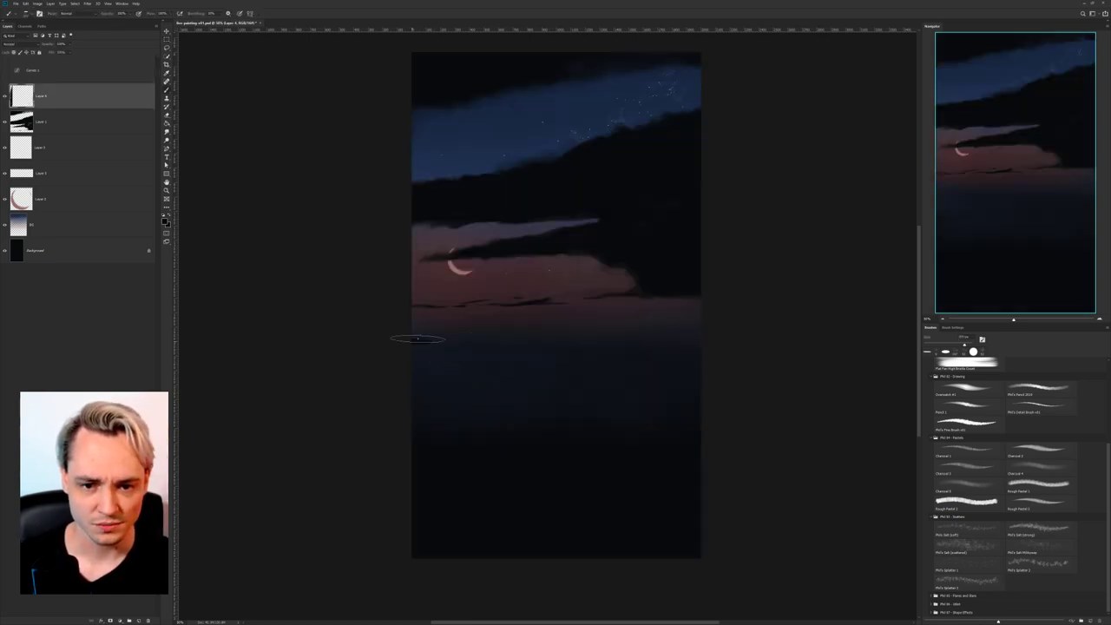
left_click_drag(415, 340, 728, 340)
mouse_move(406, 346)
left_mouse_down()
mouse_move(408, 376)
mouse_move(413, 354)
mouse_move(744, 368)
left_mouse_up()
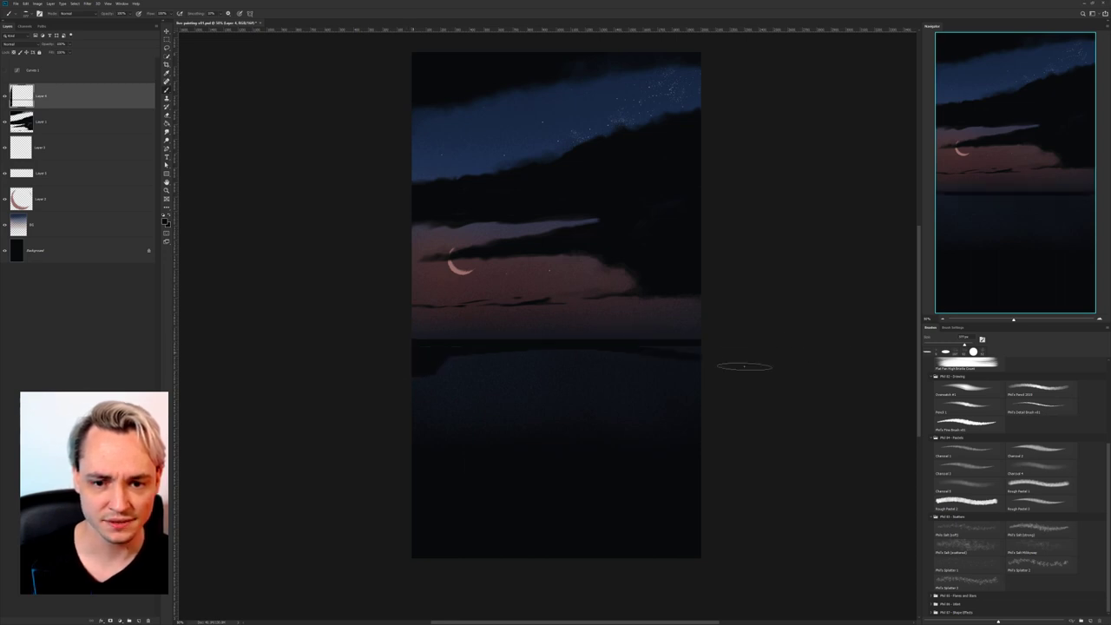
mouse_move(419, 362)
left_mouse_down()
mouse_move(449, 385)
mouse_move(440, 398)
mouse_move(501, 352)
mouse_move(454, 364)
mouse_move(743, 352)
mouse_move(543, 361)
mouse_move(461, 351)
mouse_move(428, 403)
mouse_move(479, 397)
mouse_move(466, 367)
mouse_move(460, 375)
mouse_move(458, 343)
mouse_move(413, 454)
mouse_move(468, 366)
mouse_move(479, 480)
mouse_move(532, 366)
mouse_move(540, 432)
mouse_move(557, 384)
mouse_move(591, 367)
mouse_move(610, 447)
mouse_move(602, 413)
mouse_move(564, 385)
mouse_move(612, 364)
mouse_move(645, 399)
mouse_move(687, 354)
mouse_move(687, 446)
left_mouse_up()
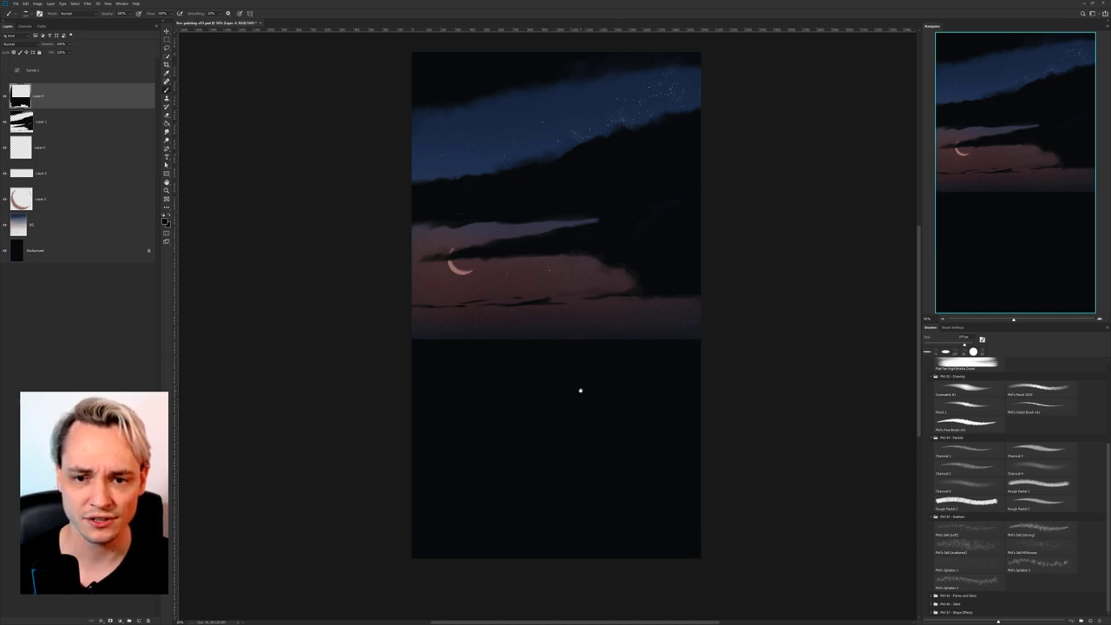
mouse_move(581, 390)
left_mouse_down()
mouse_move(574, 418)
mouse_move(599, 393)
mouse_move(608, 408)
left_mouse_up()
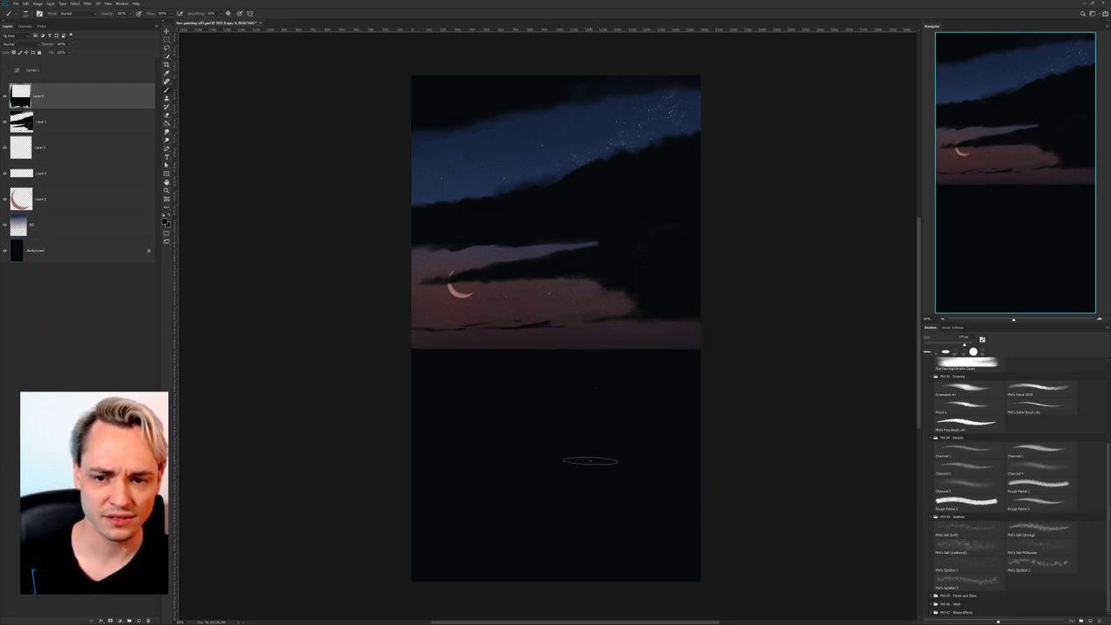
On a new layer with a smaller brush, paint low blocky silhouettes along the horizon and a tall tower below the moon.
left_click(139, 618)
right_click(536, 370)
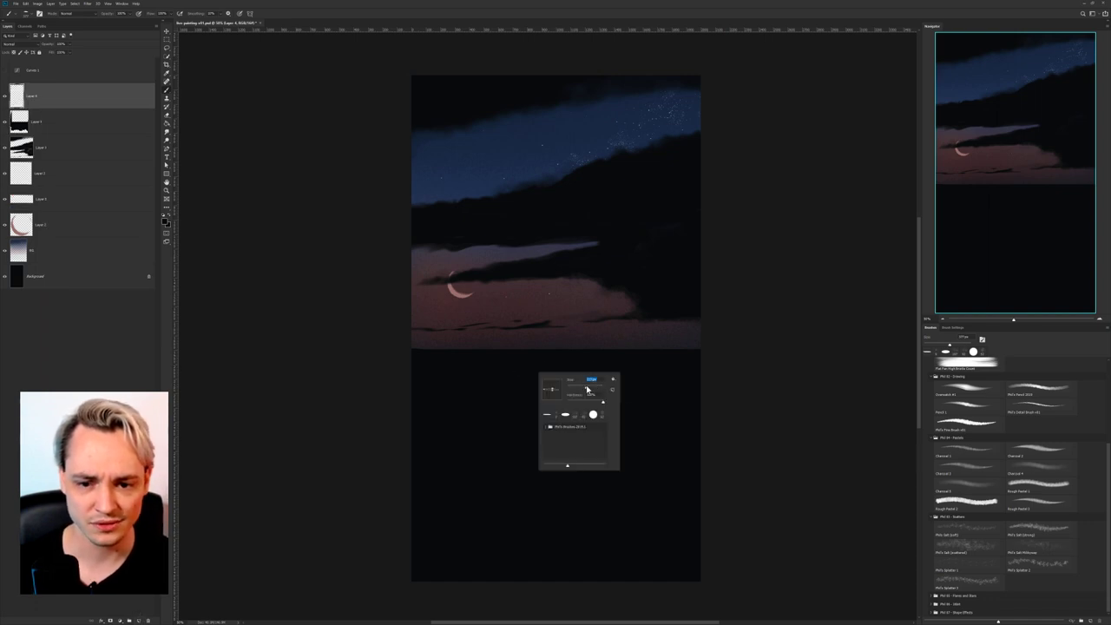
key("Return")
mouse_move(415, 343)
left_mouse_down()
mouse_move(465, 354)
mouse_move(488, 340)
mouse_move(514, 357)
mouse_move(554, 337)
mouse_move(508, 346)
mouse_move(648, 351)
left_mouse_up()
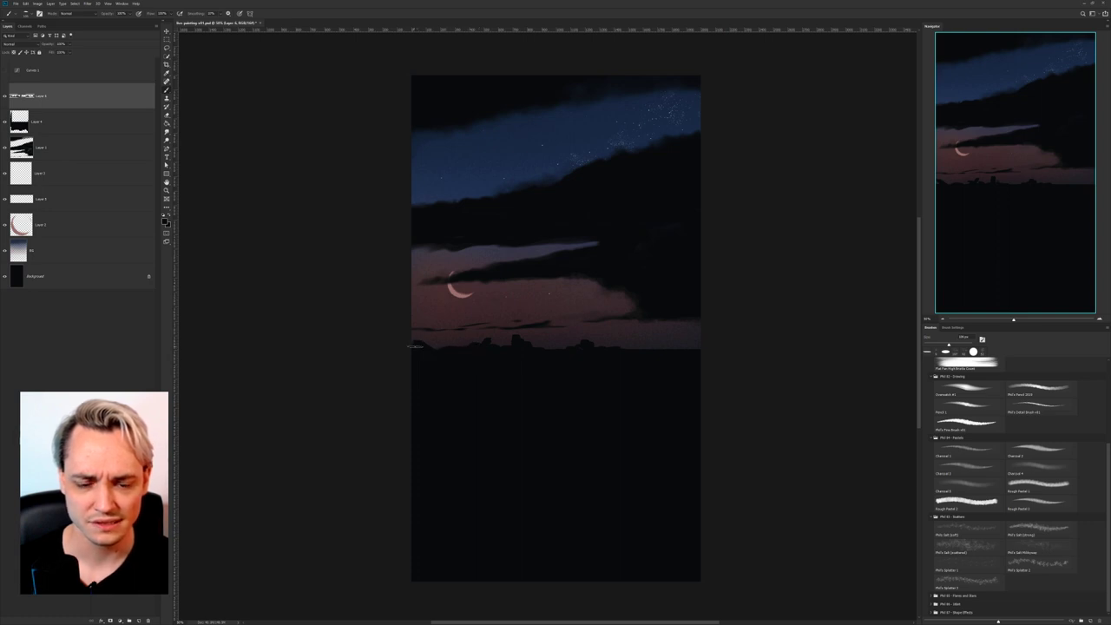
mouse_move(440, 349)
left_mouse_down()
mouse_move(441, 309)
mouse_move(447, 347)
left_mouse_up()
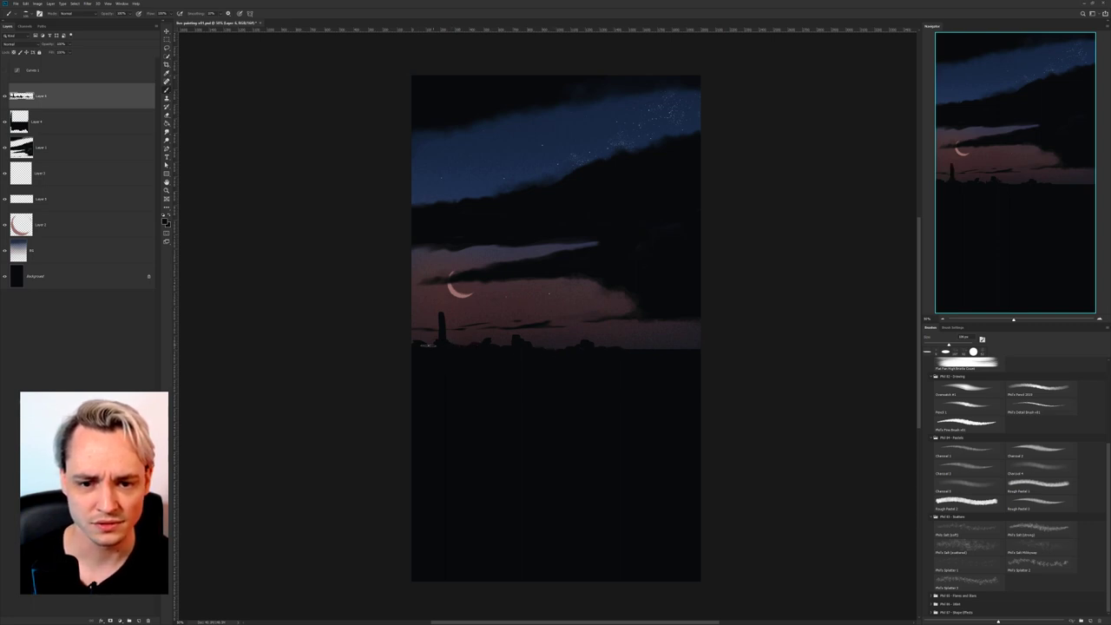
Reduce the brush size and add thin spires and small towers along the left and middle of the horizon.
right_click(488, 346)
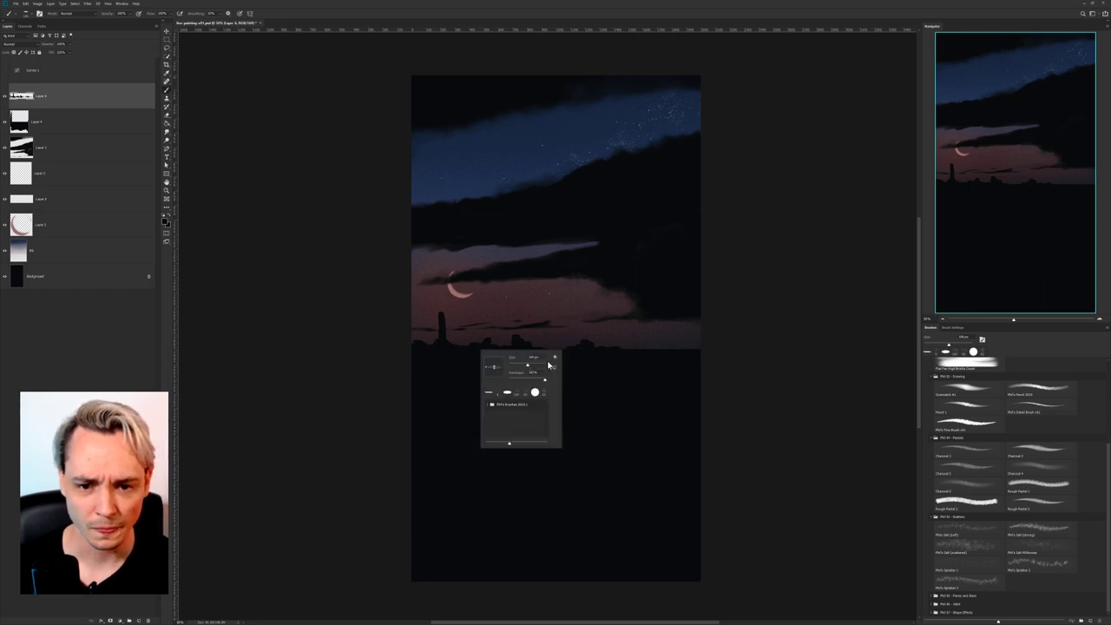
left_click_drag(525, 369, 510, 371)
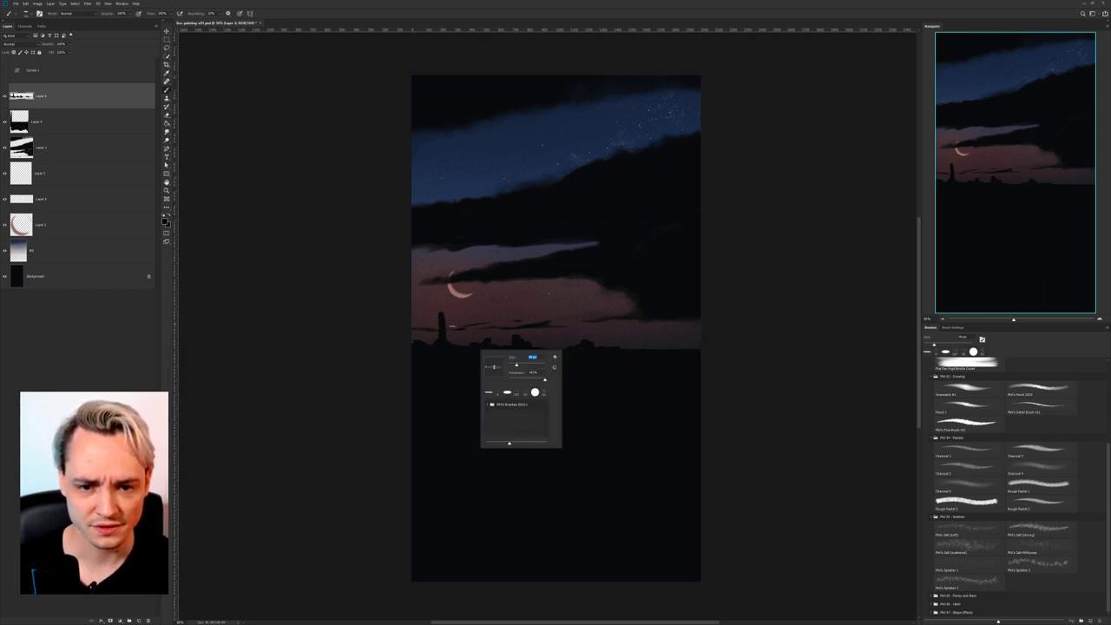
key("Return")
left_click_drag(453, 325, 455, 344)
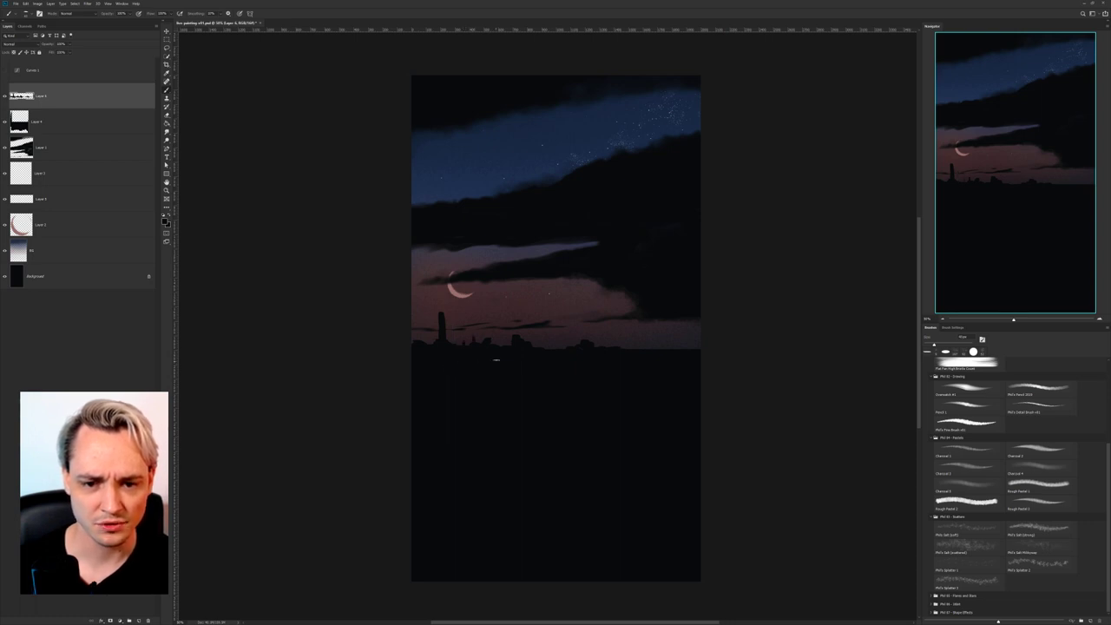
left_click_drag(503, 317, 504, 344)
key("ctrl+z")
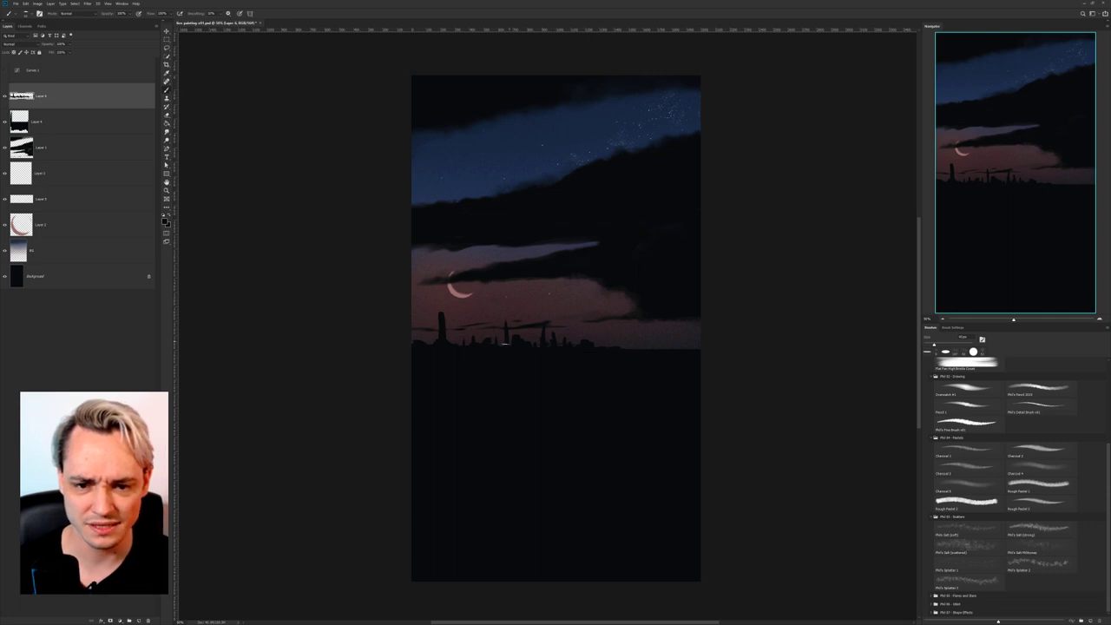
Erase the towers and blocky shapes on the horizon to the right of the central spire.
key("b")
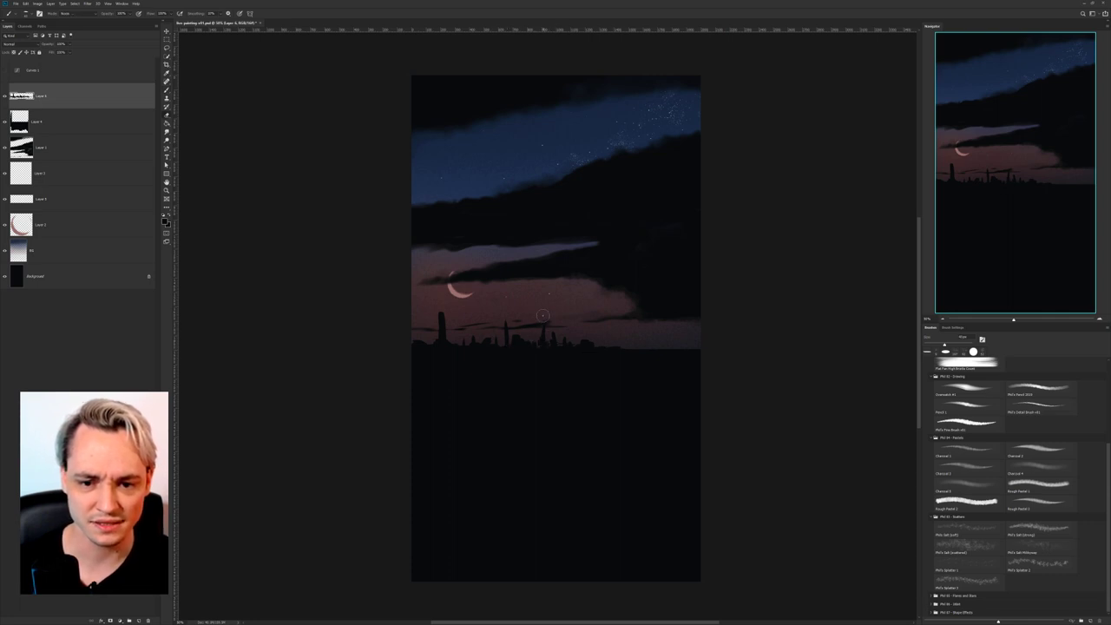
left_click_drag(562, 336, 628, 344)
key("b")
key("e")
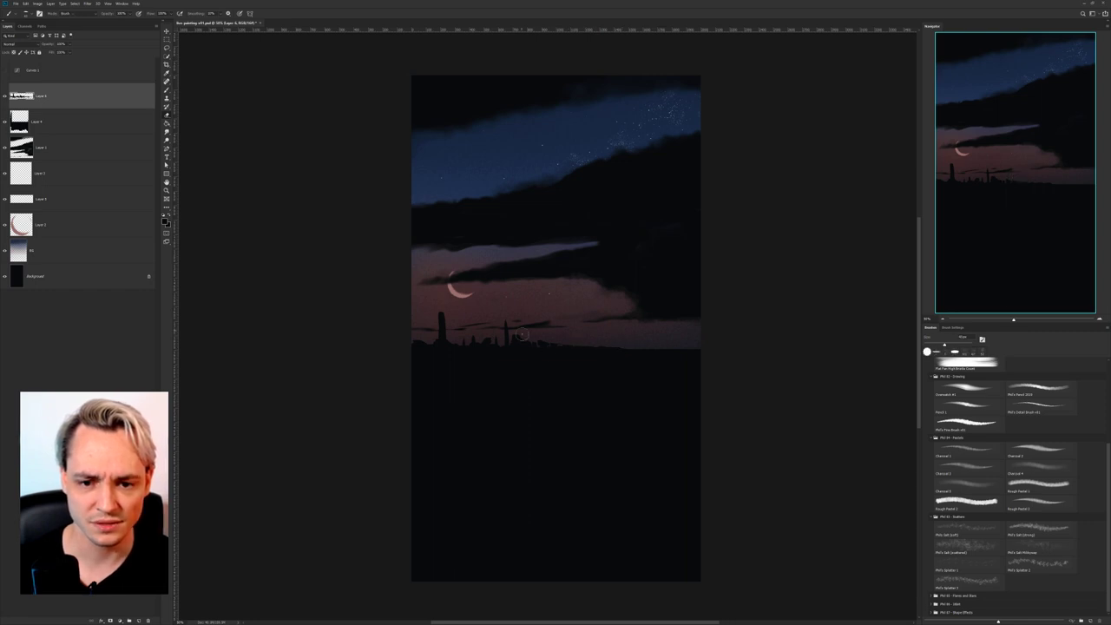
left_click_drag(524, 334, 565, 342)
Paint a low ridge rising along the right part of the horizon and erase the tall central spire.
key("b")
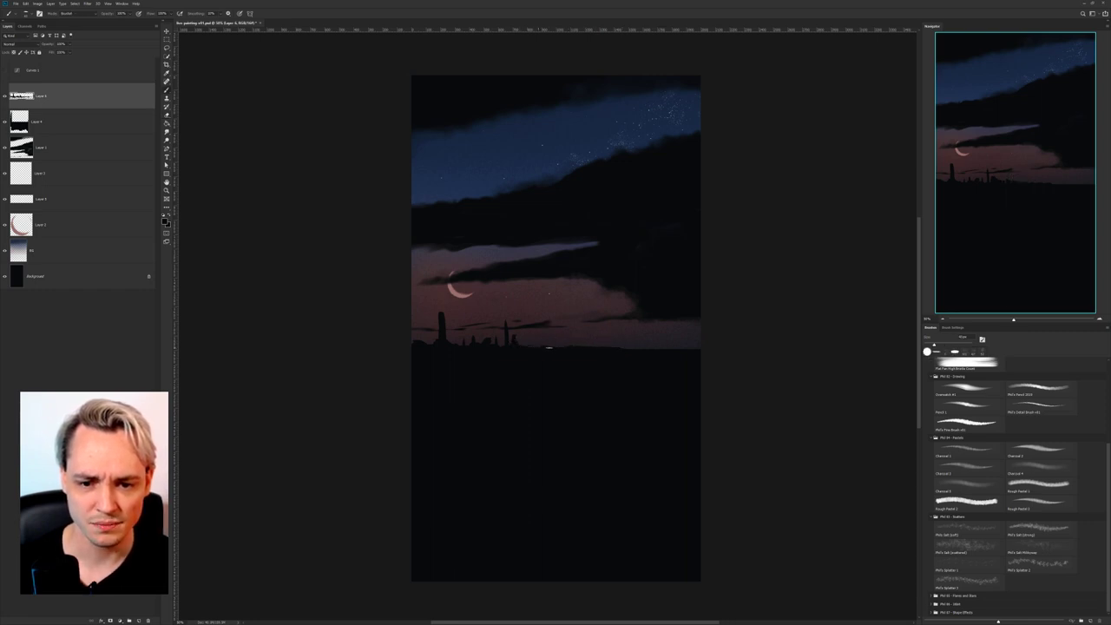
left_click_drag(690, 347, 638, 348)
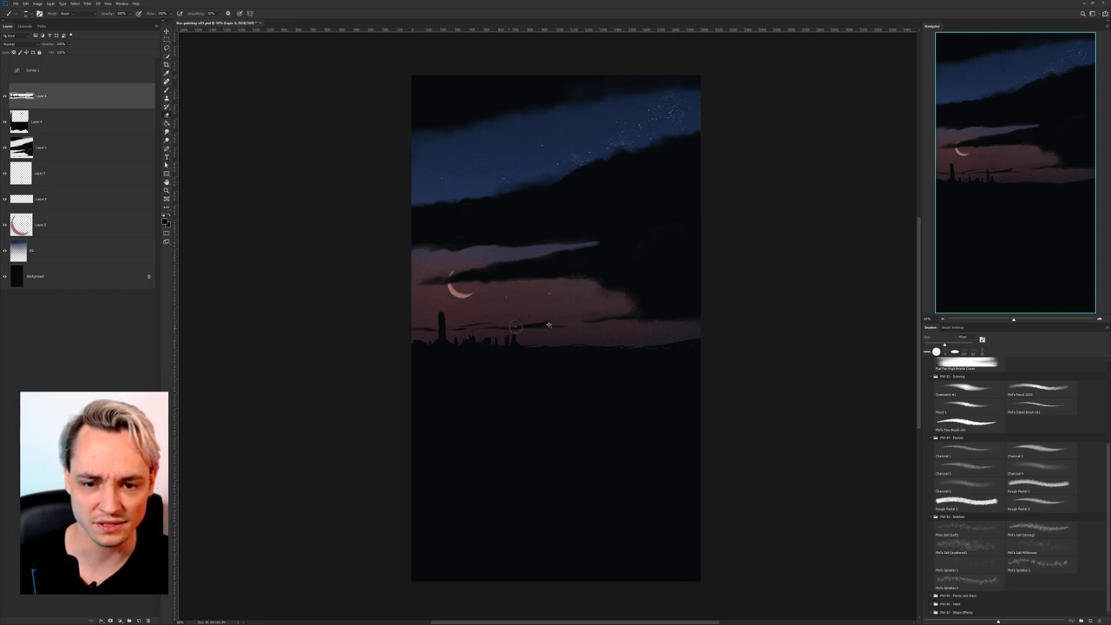
key("[")
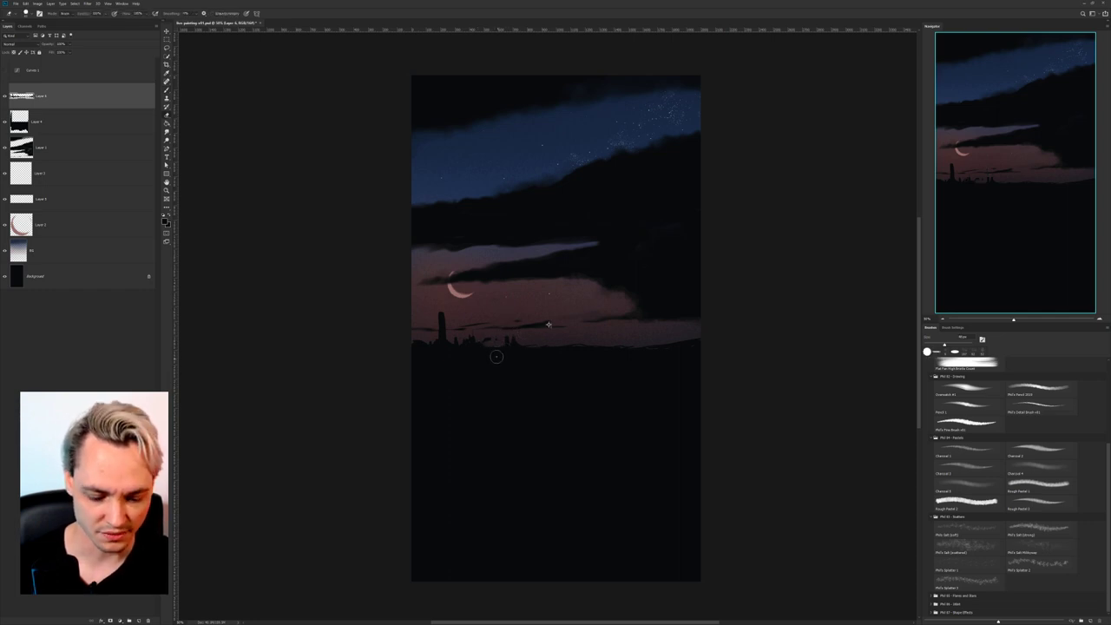
Fill the hollow left by erasing at the base of the middle buildings with dark strokes.
key("b")
key("ctrl+plus")
key("ctrl+plus")
key("ctrl+plus")
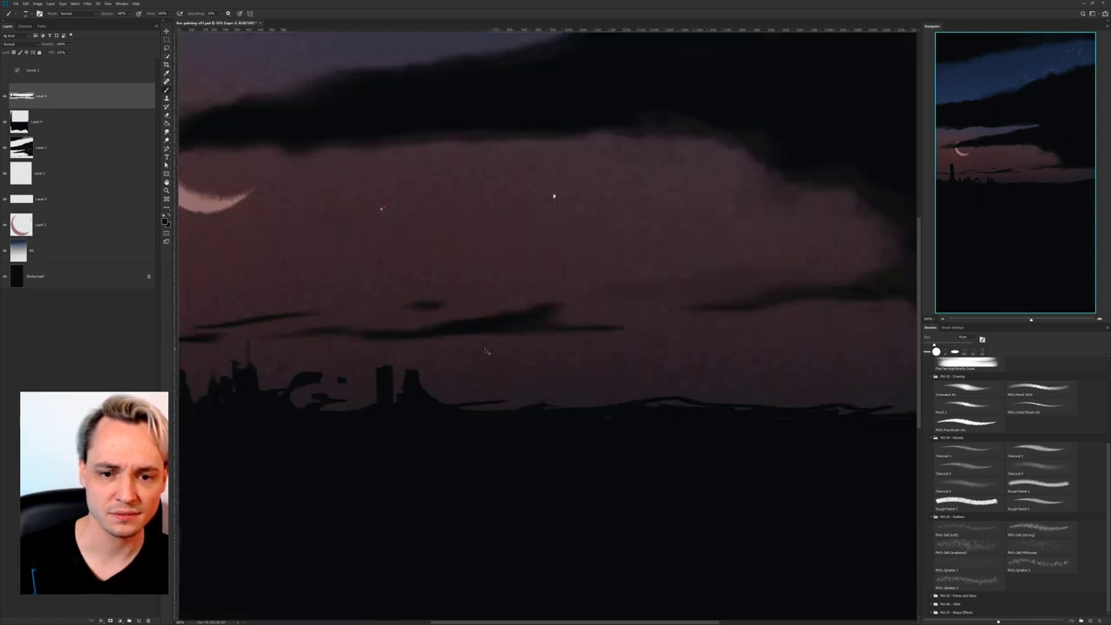
mouse_move(573, 300)
left_mouse_down()
mouse_move(760, 230)
mouse_move(549, 310)
mouse_move(557, 317)
left_mouse_up()
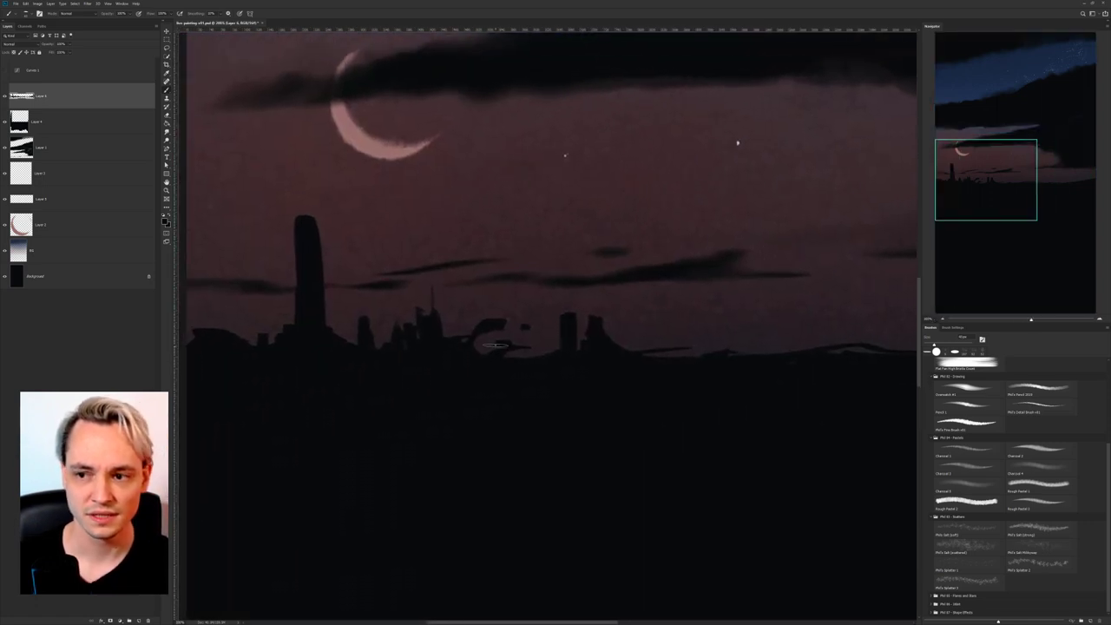
left_click_drag(488, 353, 476, 348)
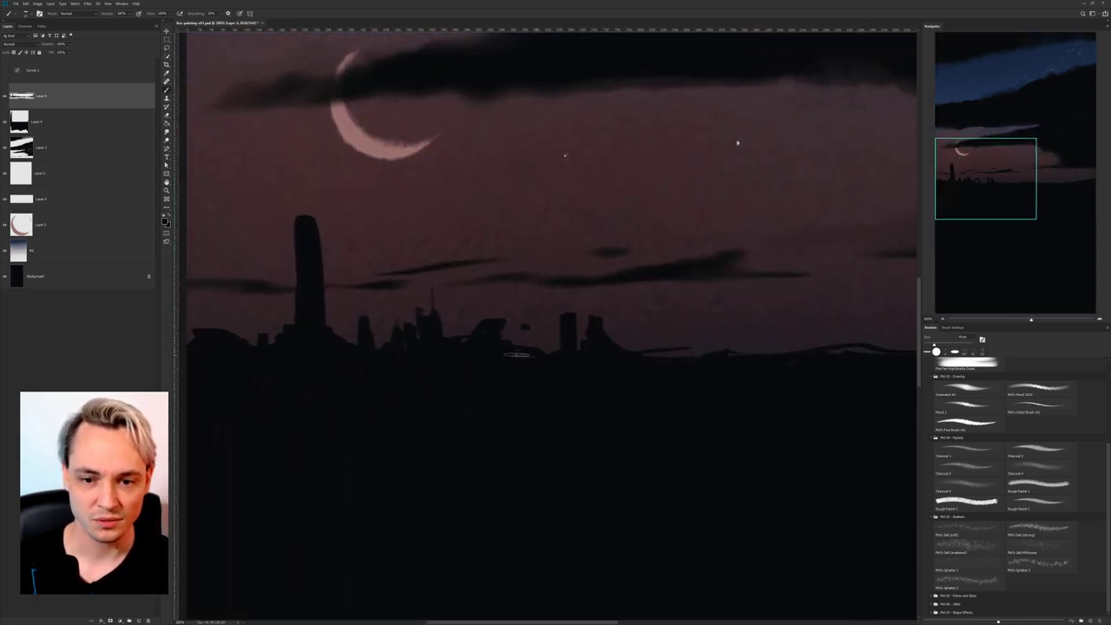
Erase the stray marks among the middle buildings and paint small blocky buildings along the right part of the horizon.
key("e")
mouse_move(474, 326)
left_mouse_down()
mouse_move(453, 345)
mouse_move(531, 367)
mouse_move(537, 359)
mouse_move(505, 324)
mouse_move(531, 357)
mouse_move(553, 352)
mouse_move(560, 372)
mouse_move(584, 348)
left_mouse_up()
key("b")
mouse_move(677, 351)
left_mouse_down()
mouse_move(674, 377)
mouse_move(644, 360)
mouse_move(718, 356)
mouse_move(734, 339)
mouse_move(785, 348)
left_mouse_up()
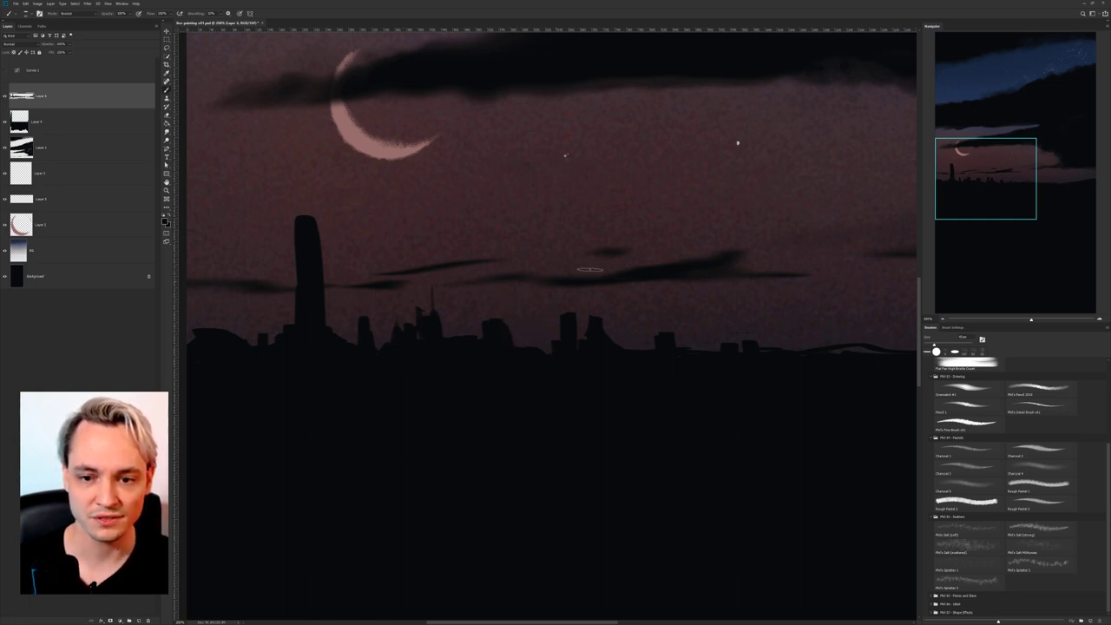
left_click_drag(633, 323, 758, 302)
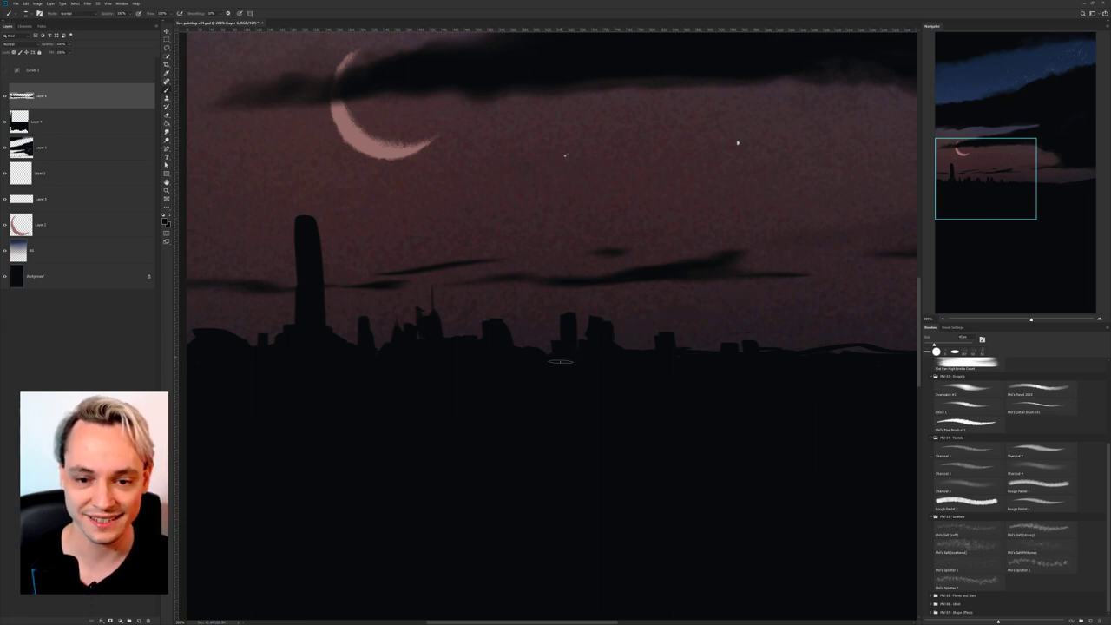
Paint a steep dark slope descending from the canvas's left edge down to the skyline.
left_click_drag(198, 354, 276, 353)
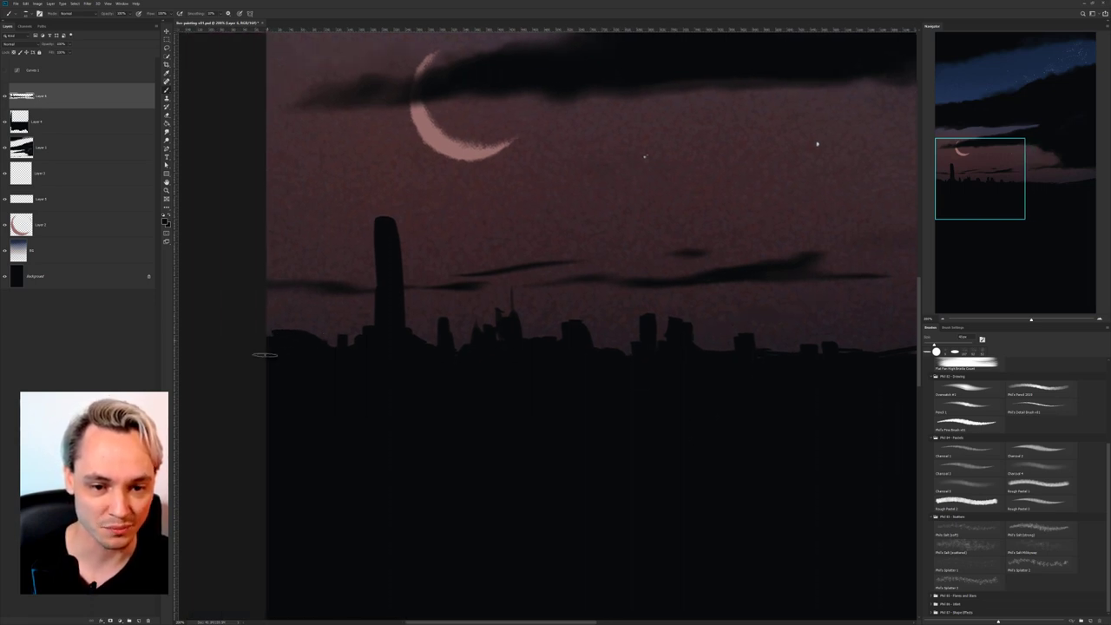
left_click_drag(260, 310, 275, 342)
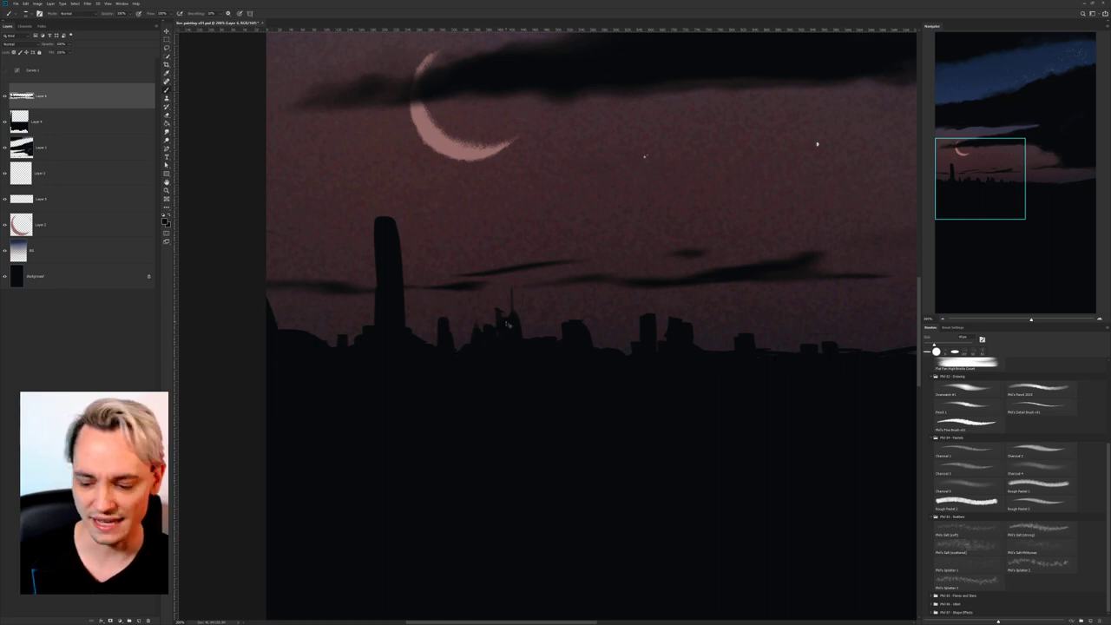
Erase the small blocky buildings on the right part of the horizon and paint a dark hill at the skyline's right end.
key("ctrl+minus")
key("ctrl+minus")
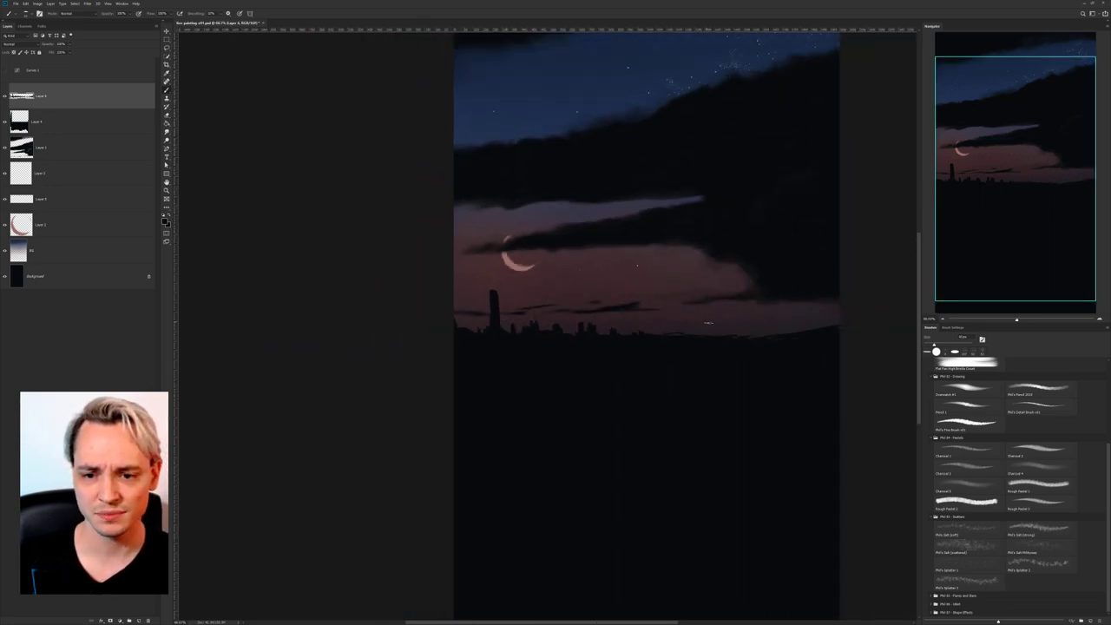
key("e")
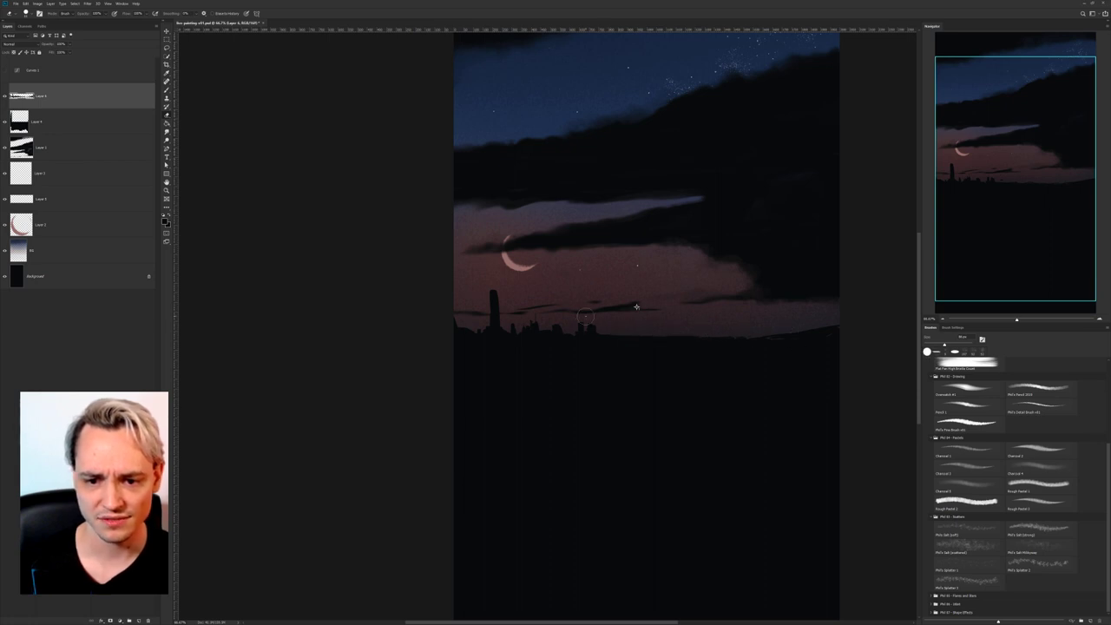
key("b")
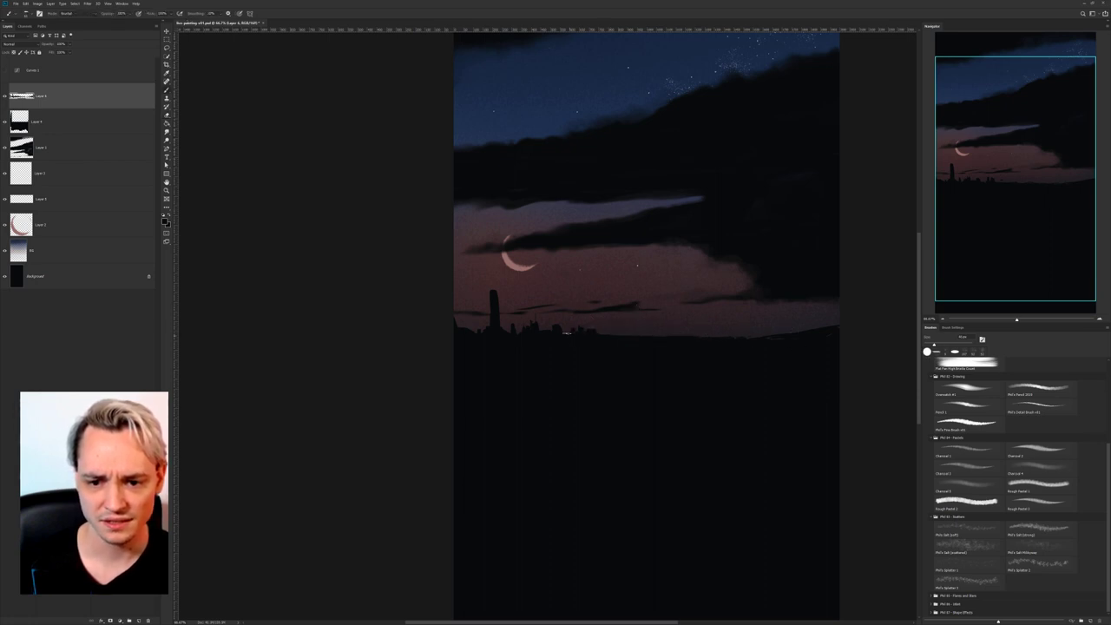
key("bracketright")
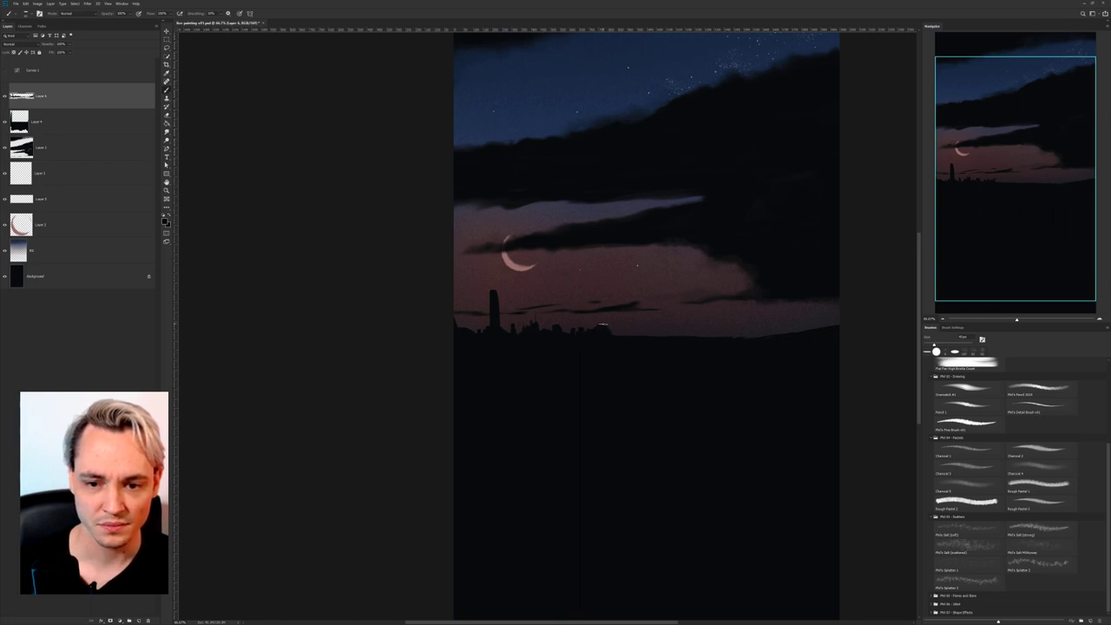
key("b")
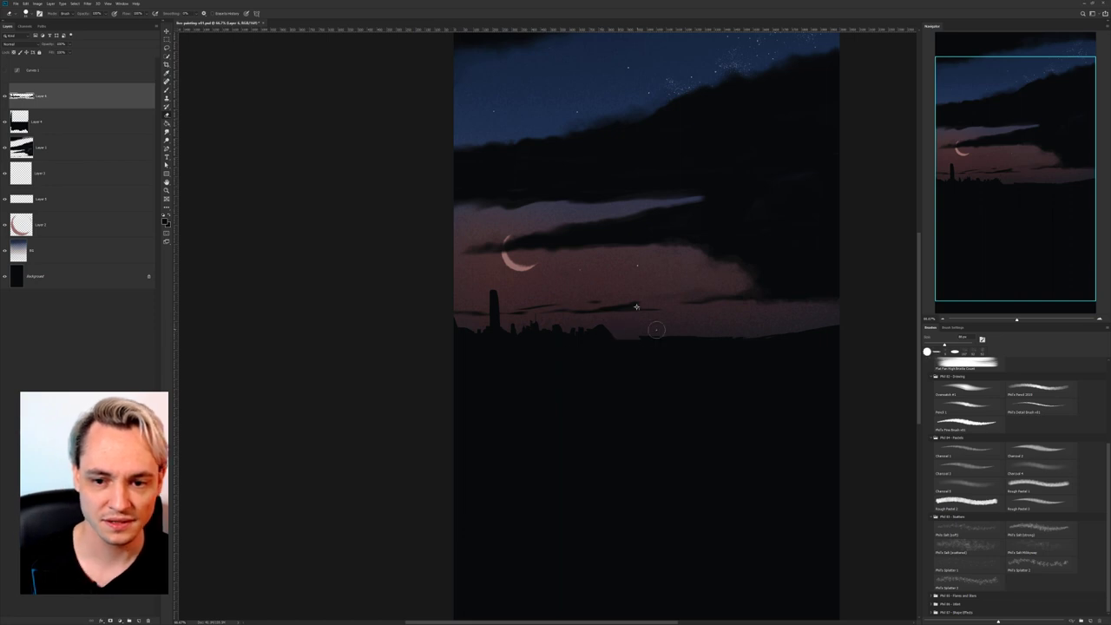
key("v")
left_click_drag(614, 340, 630, 342)
key("ctrl+z")
key("b")
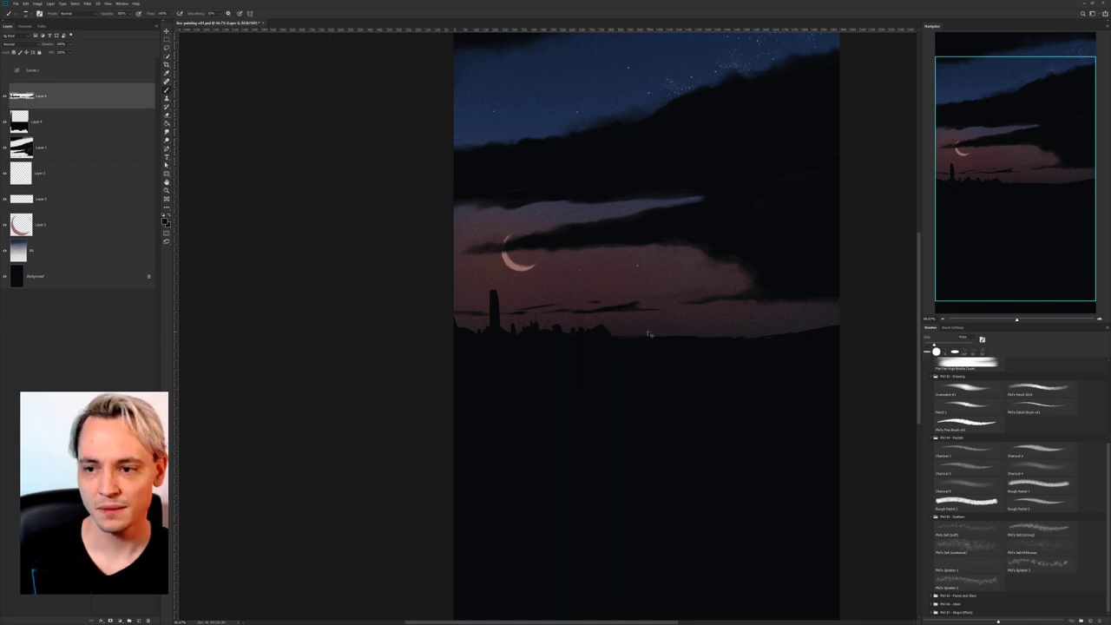
Fill the gap at the hill's foot, reduce the brush size and reshape the right slope to form a pointed peak.
key("ctrl+plus")
key("ctrl+plus")
key("e")
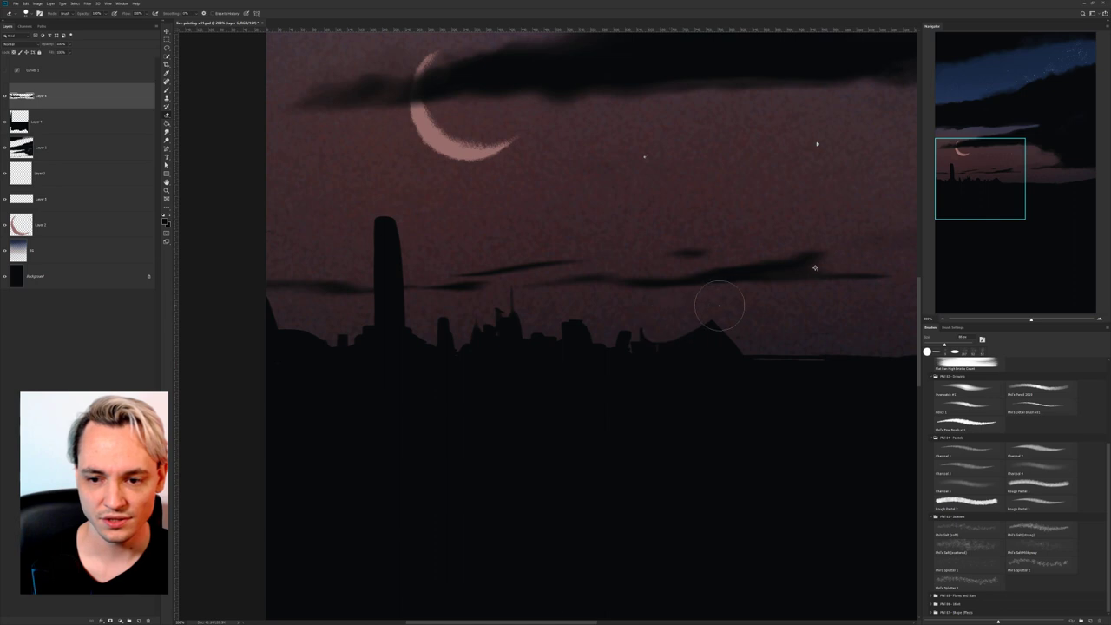
key("b")
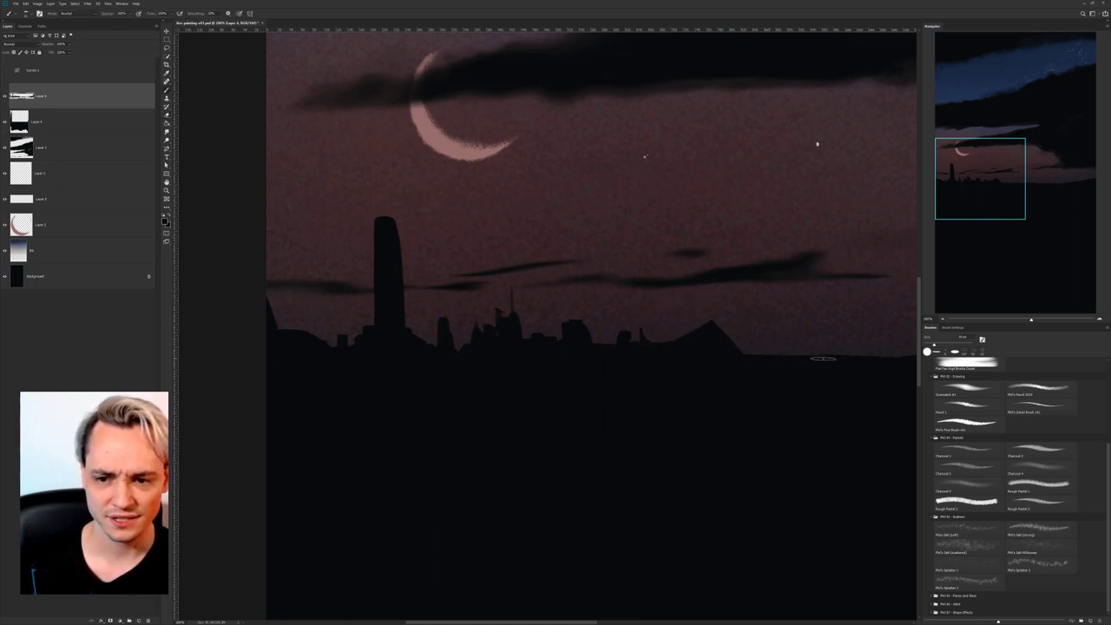
right_click(720, 354)
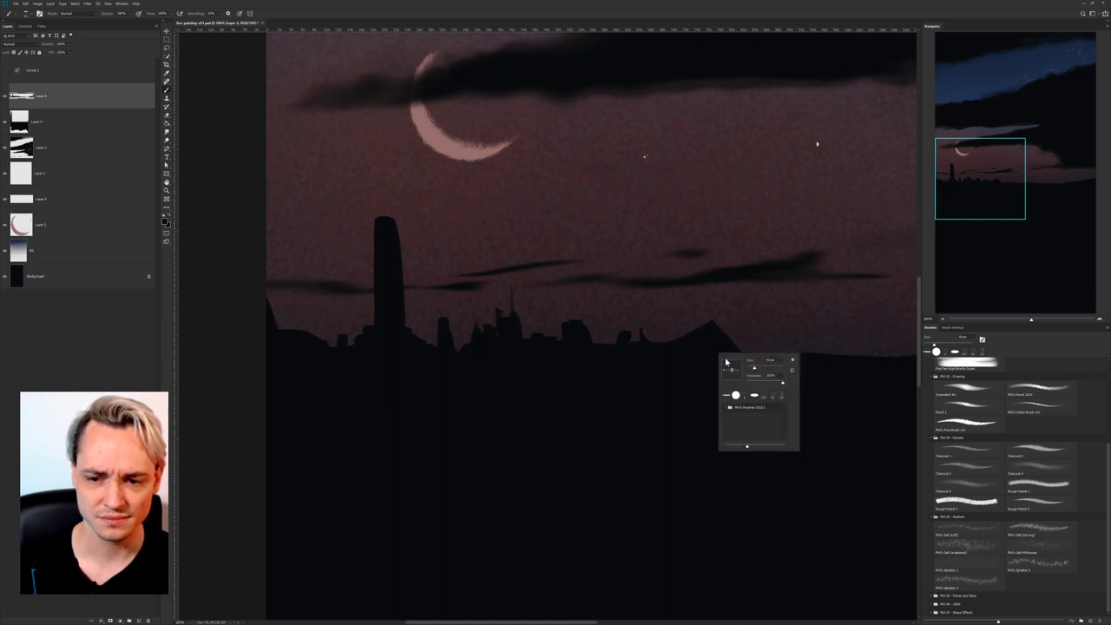
left_click_drag(754, 370, 752, 370)
left_click_drag(715, 324, 748, 361)
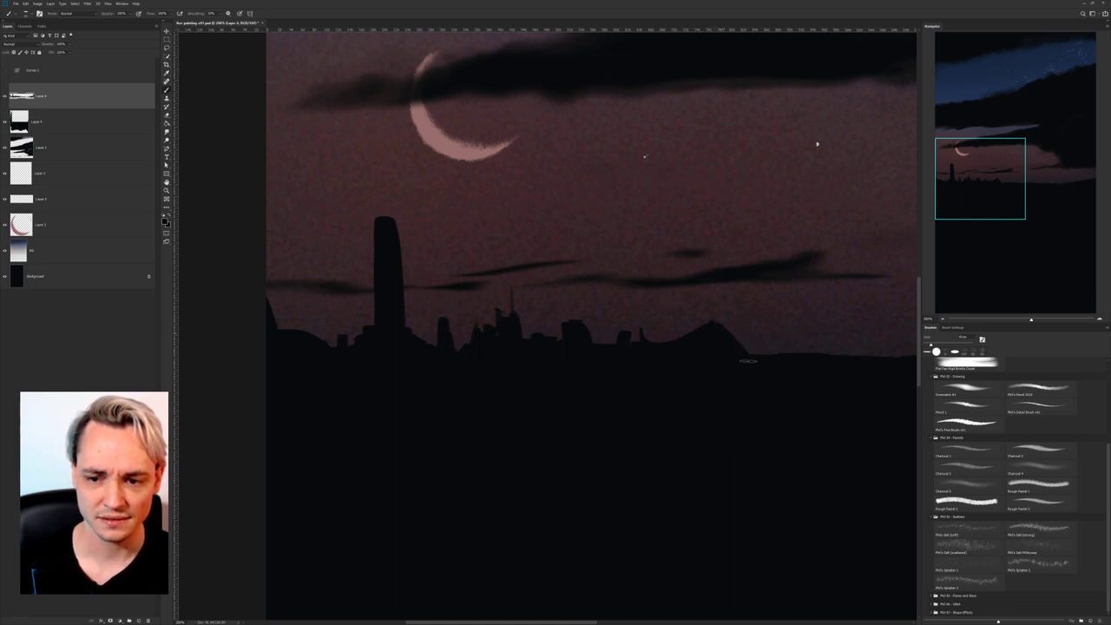
left_click_drag(717, 324, 765, 377)
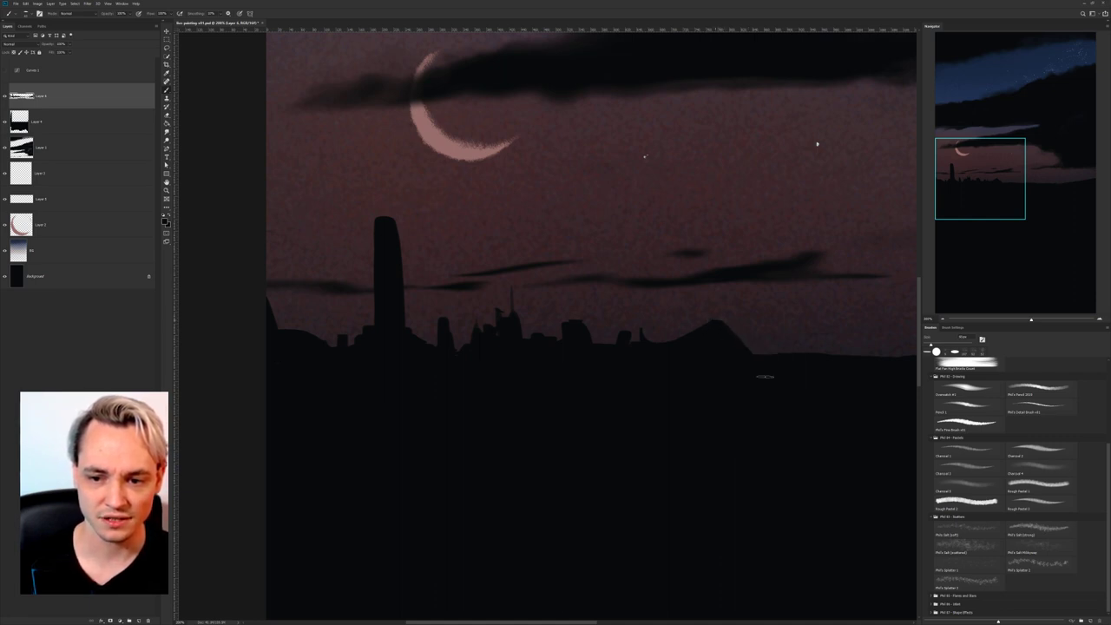
key("e")
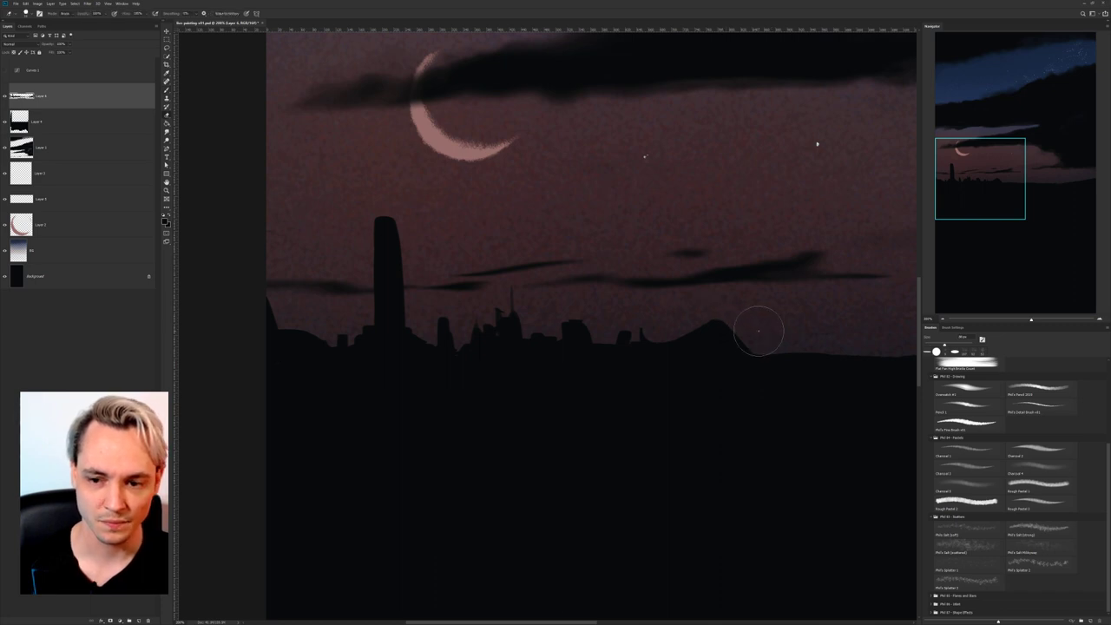
left_click_drag(729, 309, 766, 338)
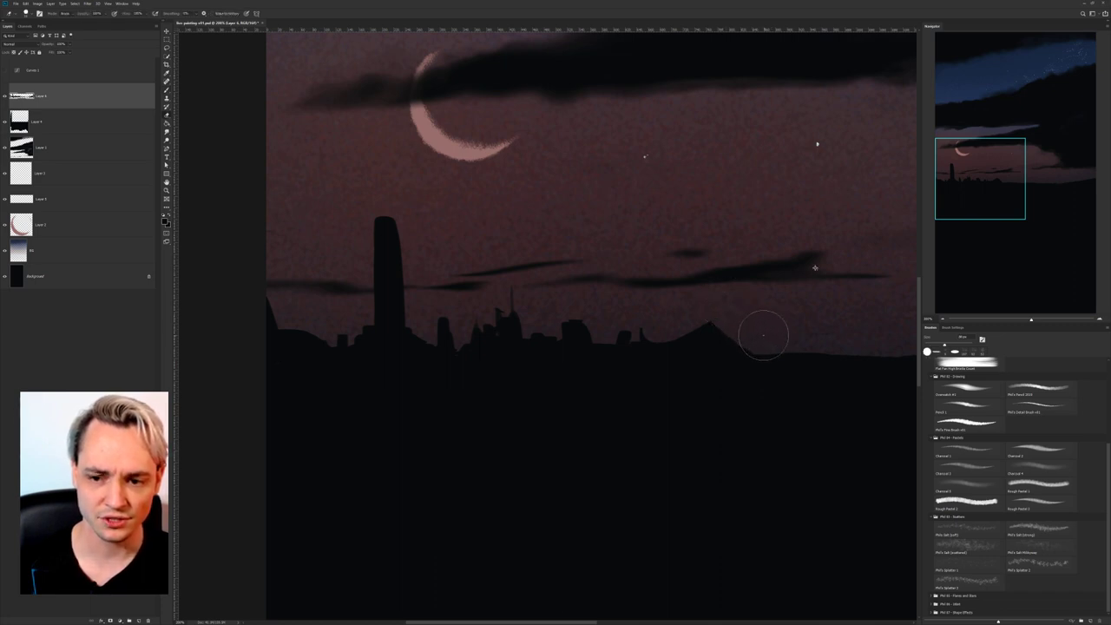
Rework the small buildings beside the hill's left slope and paint a second, smaller hill to its right.
key("b")
key("e")
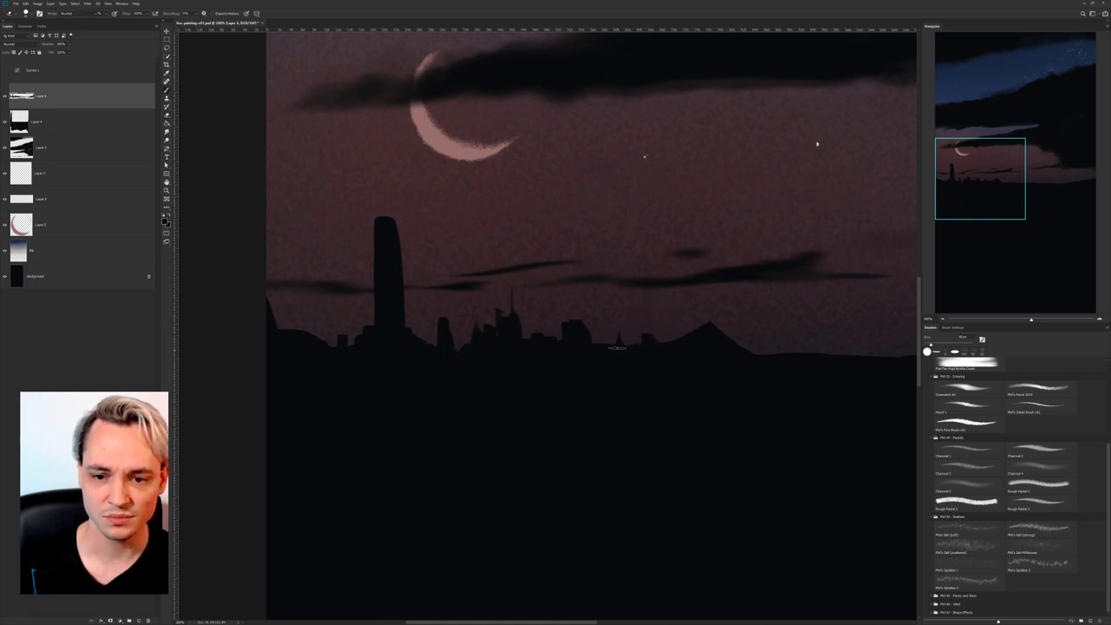
key("b")
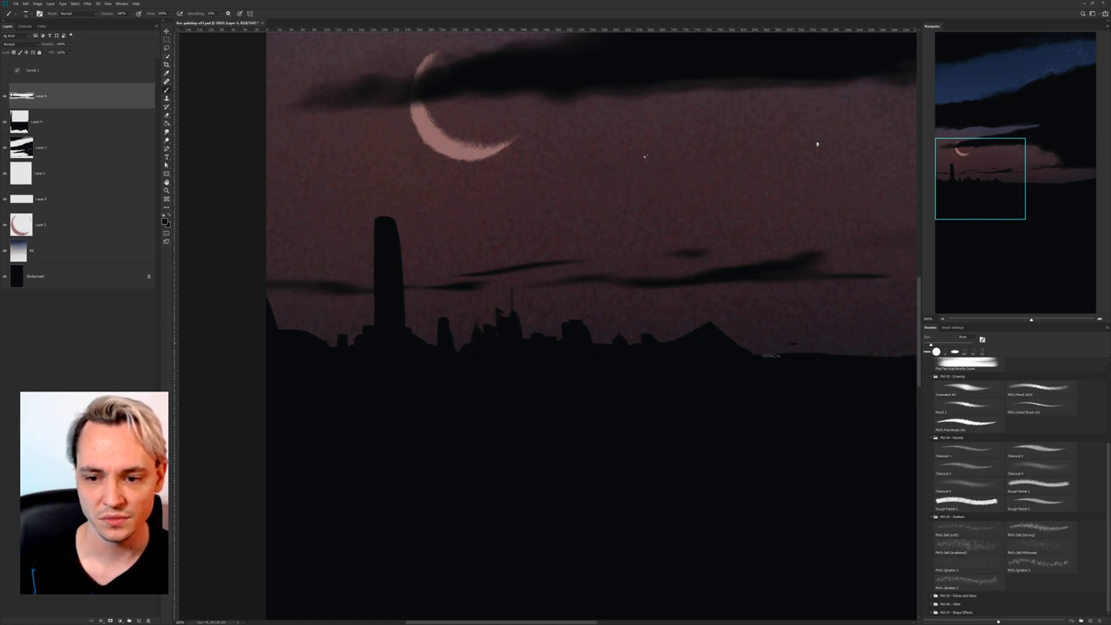
left_click_drag(770, 352, 801, 349)
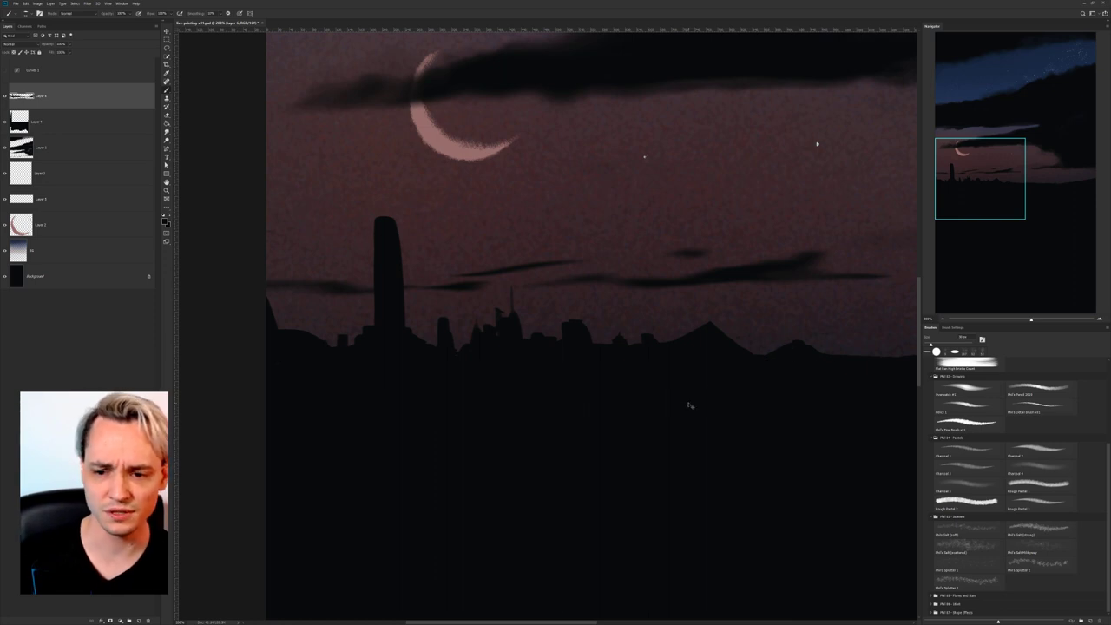
Examine the whole composition, checking the skyline and hills against the sky and the dark foreground.
key("ctrl+minus")
key("ctrl+minus")
key("ctrl+minus")
key("ctrl+minus")
key("ctrl+minus")
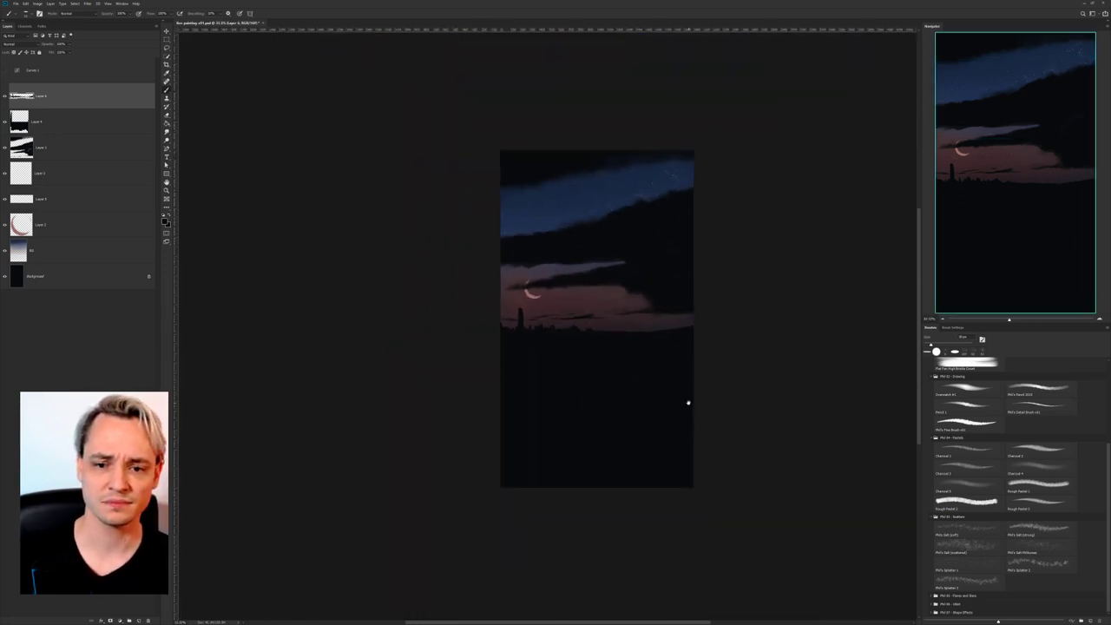
left_click_drag(631, 267, 607, 230)
key("ctrl+plus")
key("ctrl+plus")
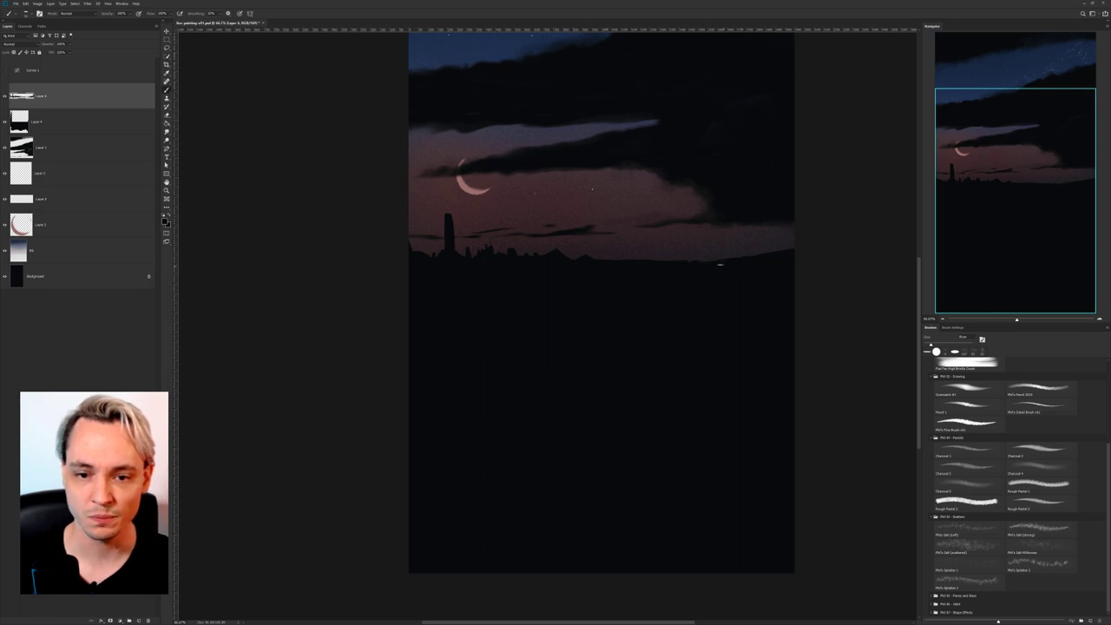
scroll(720, 264, "up", 2)
scroll(694, 295, "up", 2)
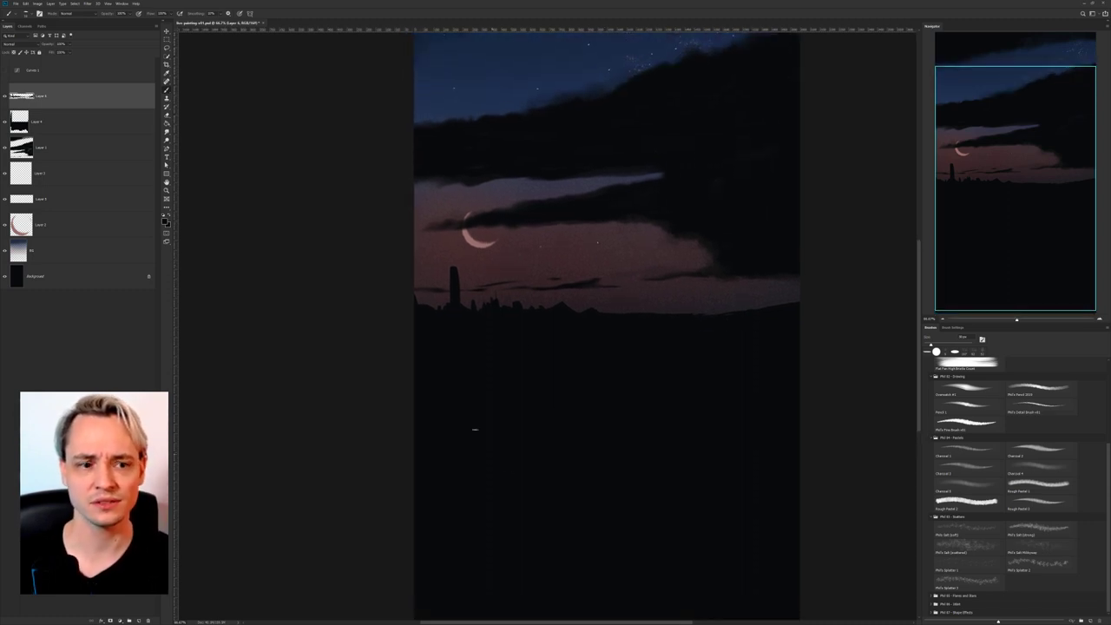
mouse_move(538, 388)
left_mouse_down()
mouse_move(526, 350)
mouse_move(523, 399)
left_mouse_up()
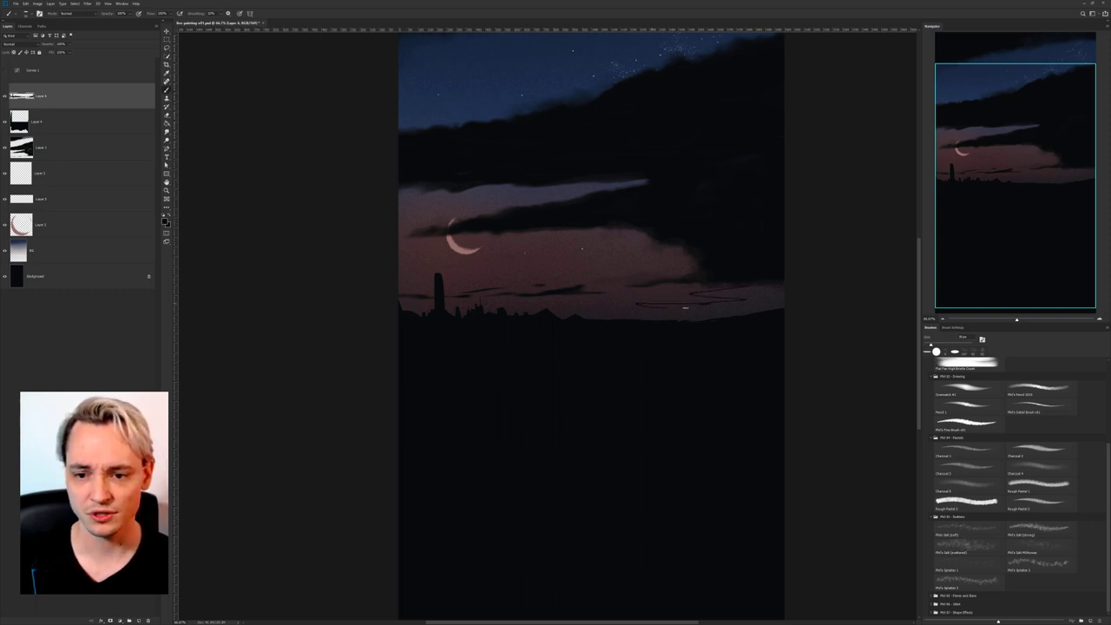
Try thin wavy dark strokes in the sky just above the right part of the horizon, and undo them.
left_click_drag(686, 308, 766, 309)
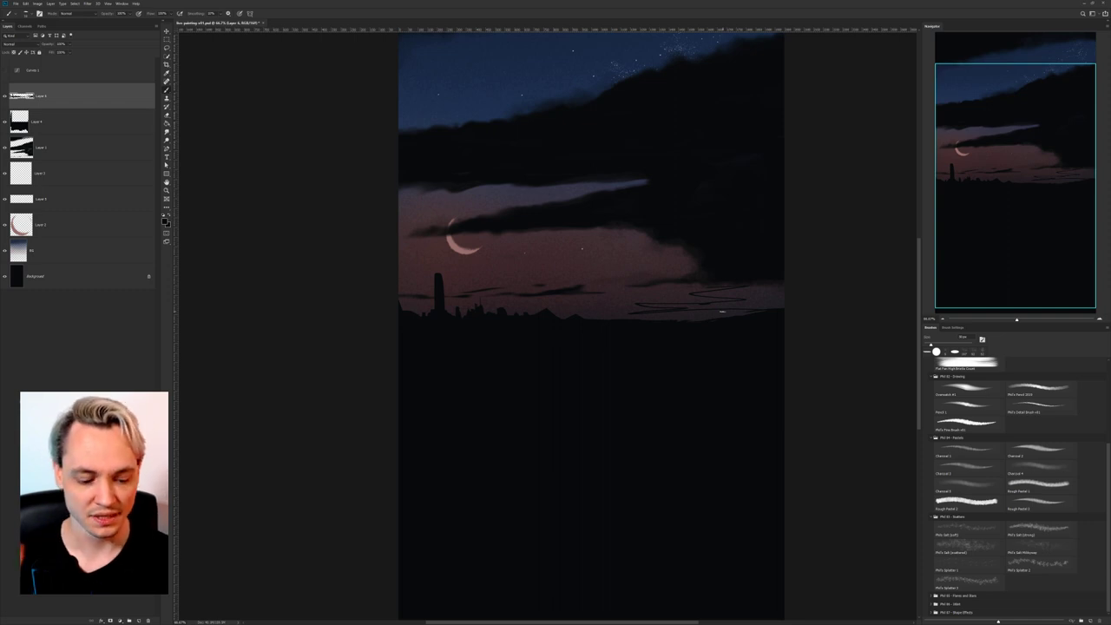
key("ctrl+z")
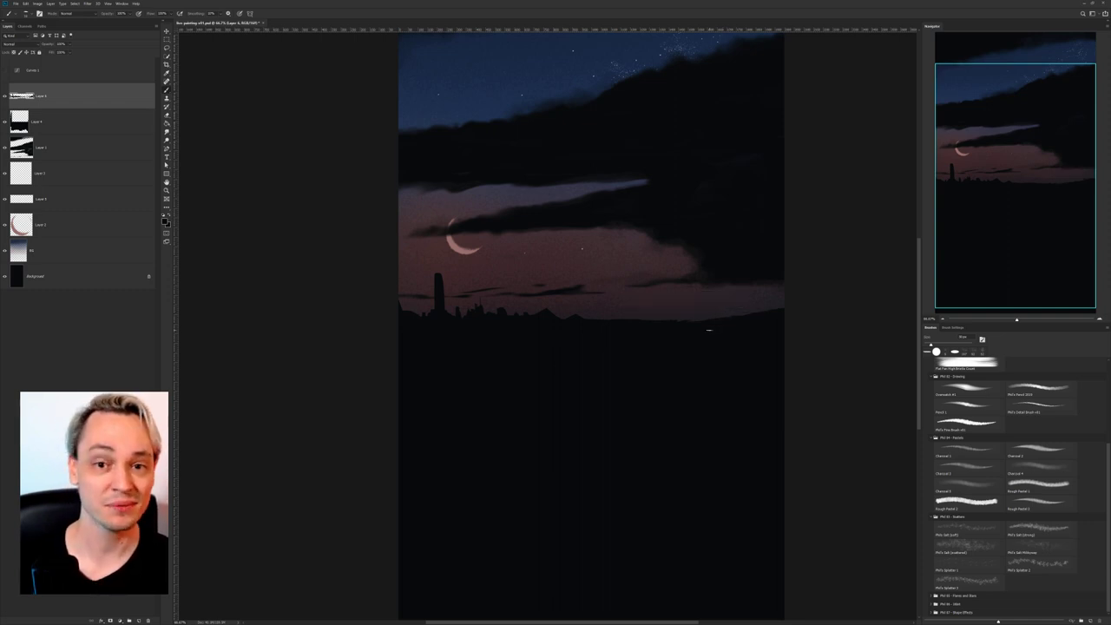
Check the painting with the Curves adjustment shown and add a new empty layer above it.
key("ctrl+minus")
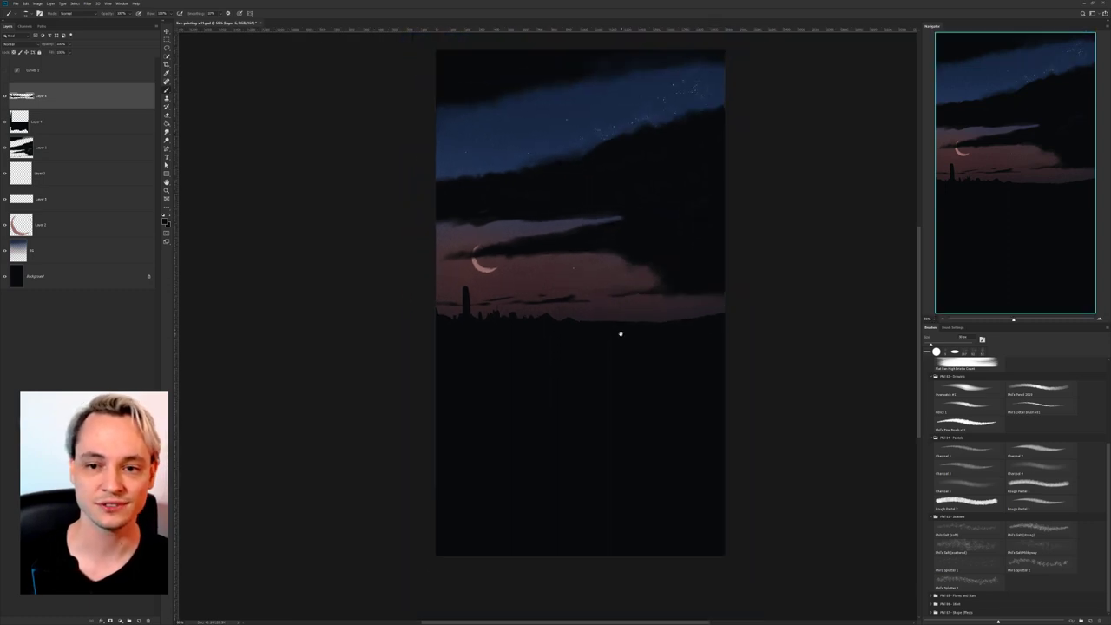
left_click(14, 76)
left_click(5, 72)
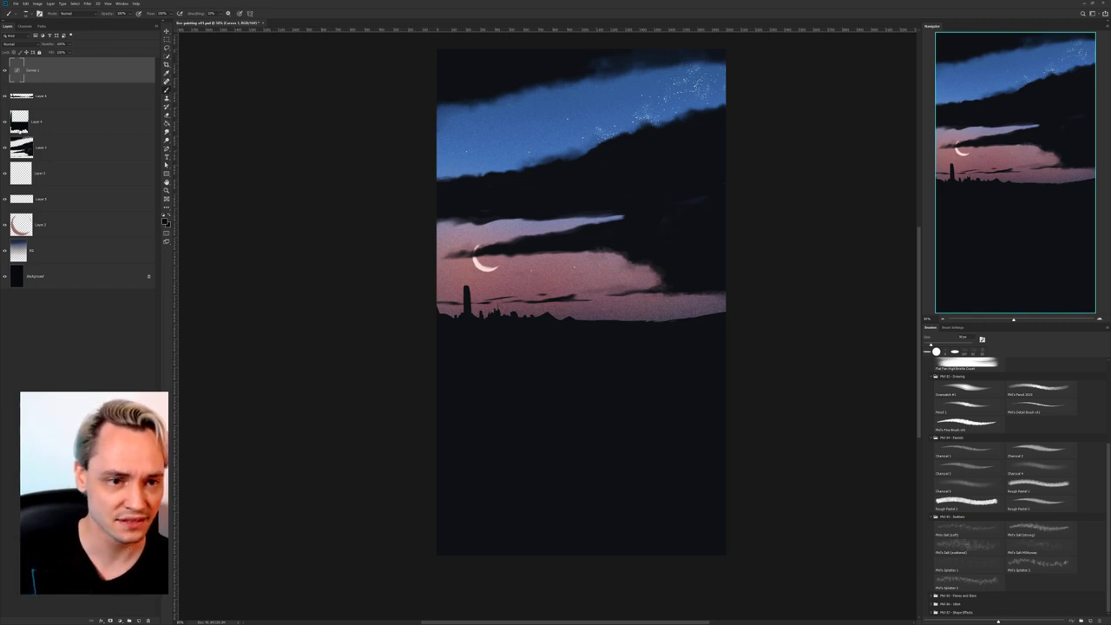
left_click(138, 621)
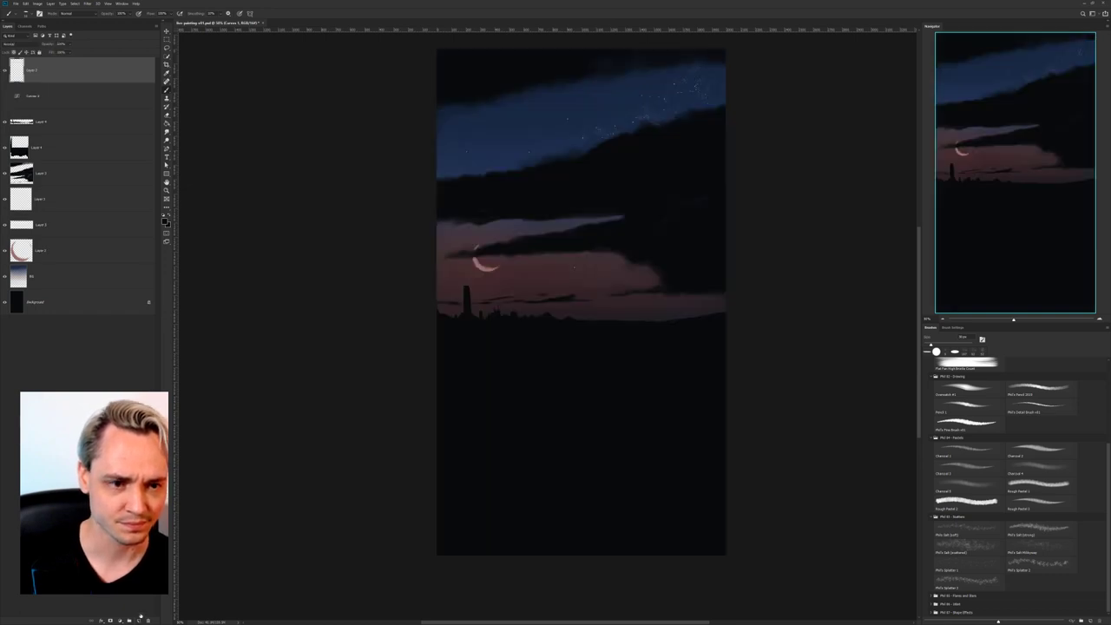
Set the foreground colour to pale blue and paint a round spot at the canvas's right edge with the Rough Pastel 2 brush.
left_click(165, 224)
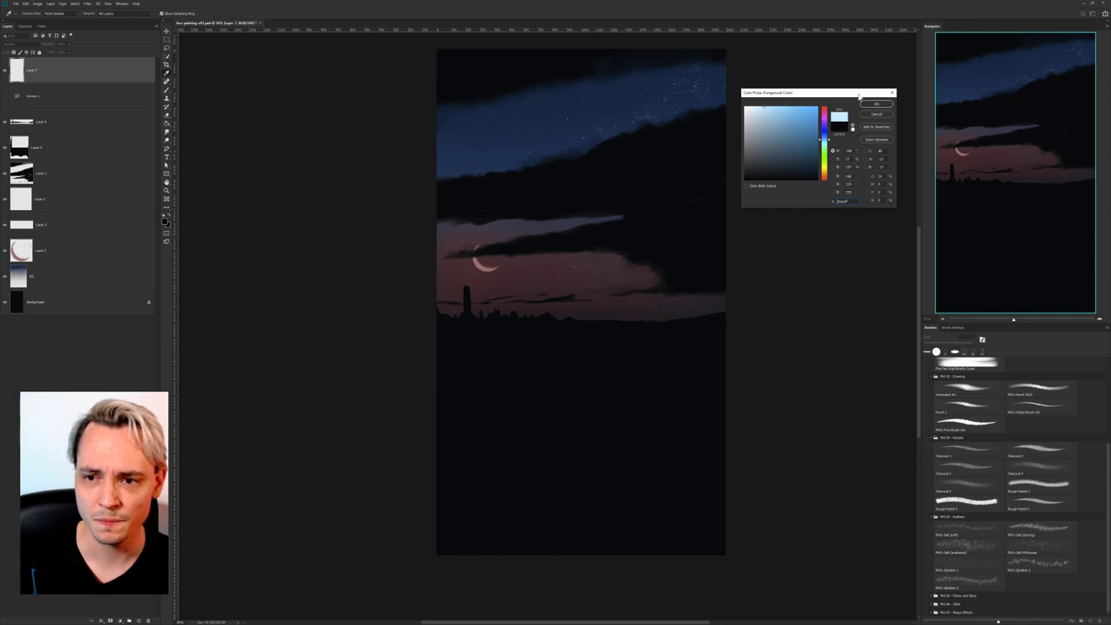
left_click(875, 106)
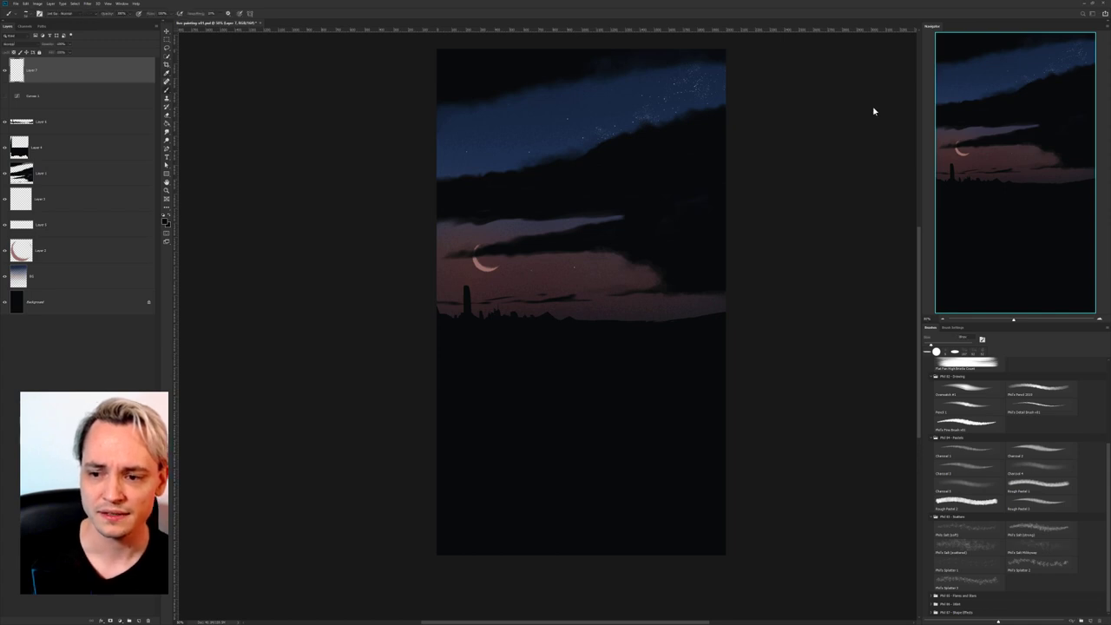
left_click(958, 507)
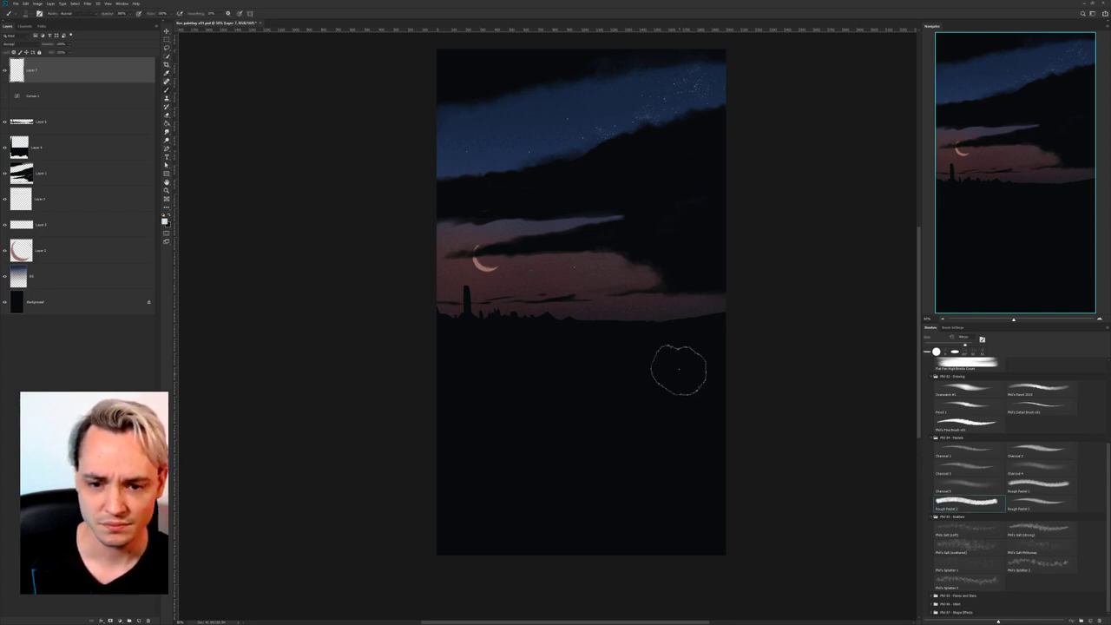
mouse_move(710, 375)
left_mouse_down()
mouse_move(732, 377)
mouse_move(702, 379)
left_mouse_up()
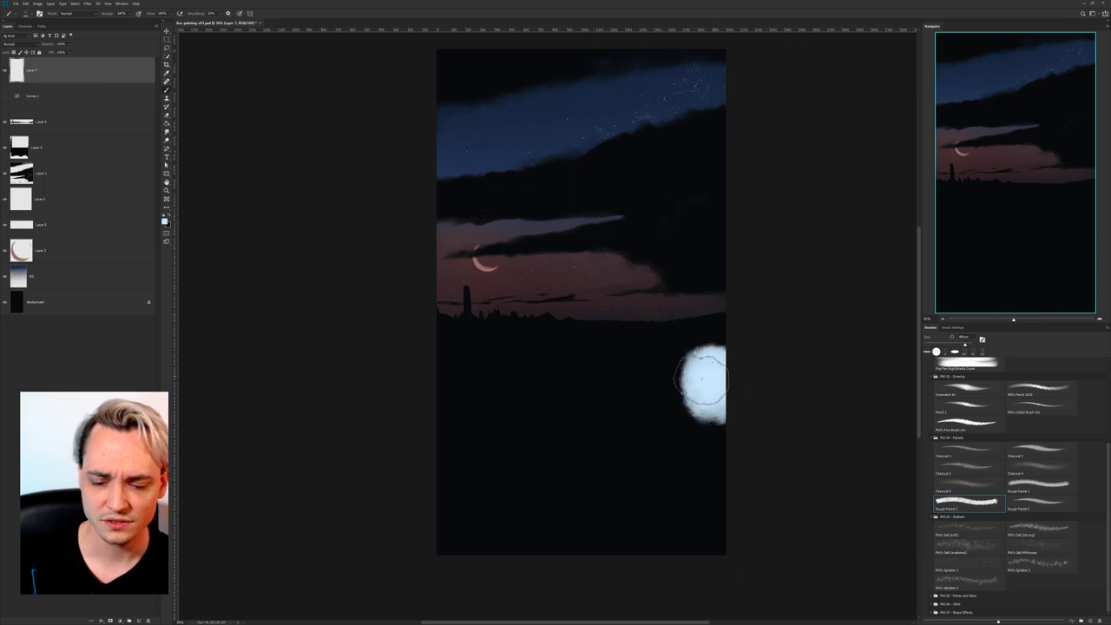
Lower the brush flow and try a soft pale blue halo around the round light spot.
right_click(714, 424)
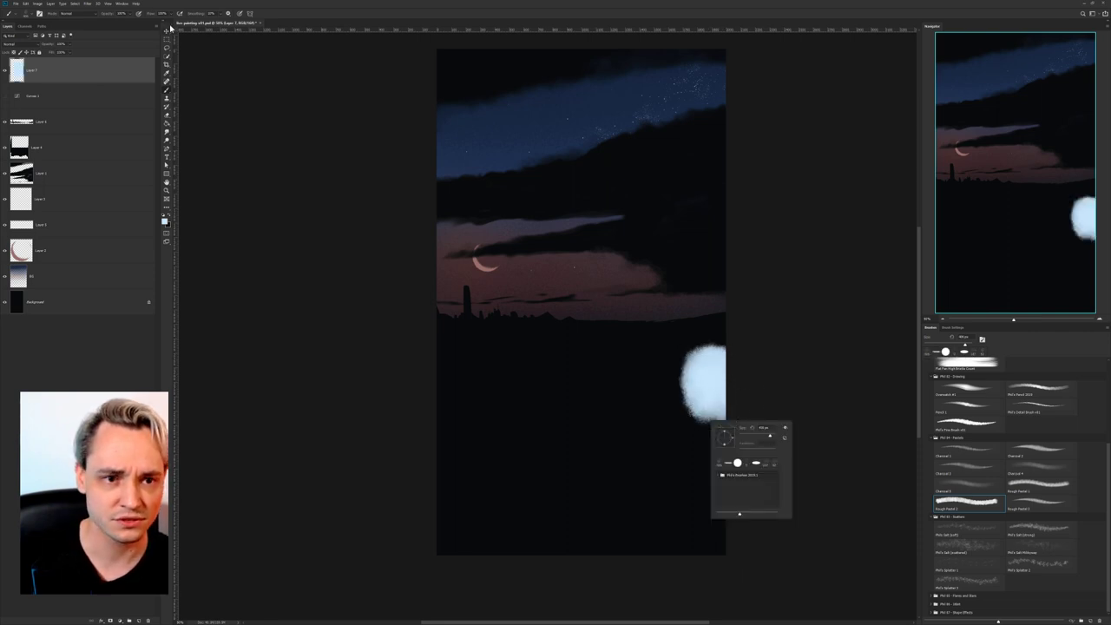
left_click(171, 17)
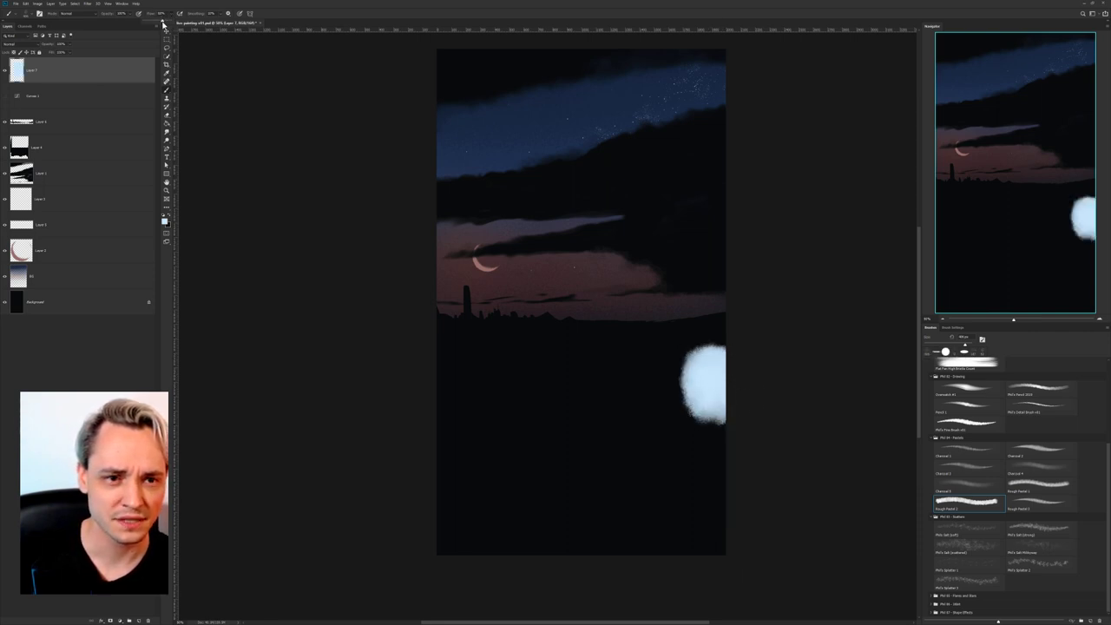
mouse_move(720, 422)
left_mouse_down()
mouse_move(694, 348)
mouse_move(670, 427)
left_mouse_up()
Lower the brush opacity, enlarge the brush greatly and try a wide faint blue glow spreading from the light spot over the landscape.
right_click(694, 417)
left_click(131, 15)
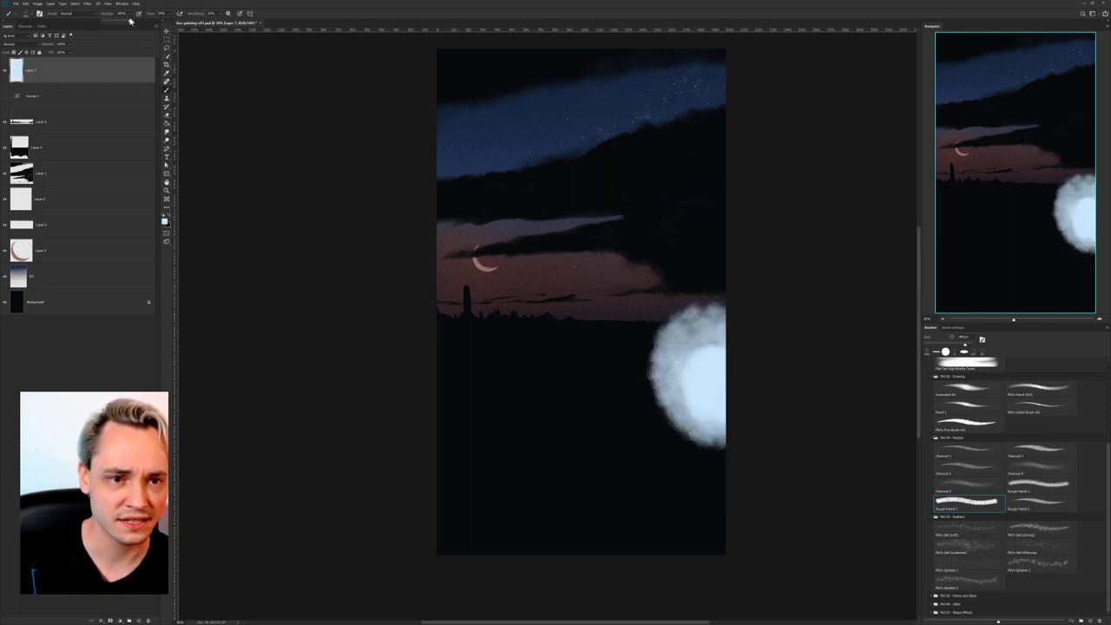
left_click(124, 22)
left_click(130, 15)
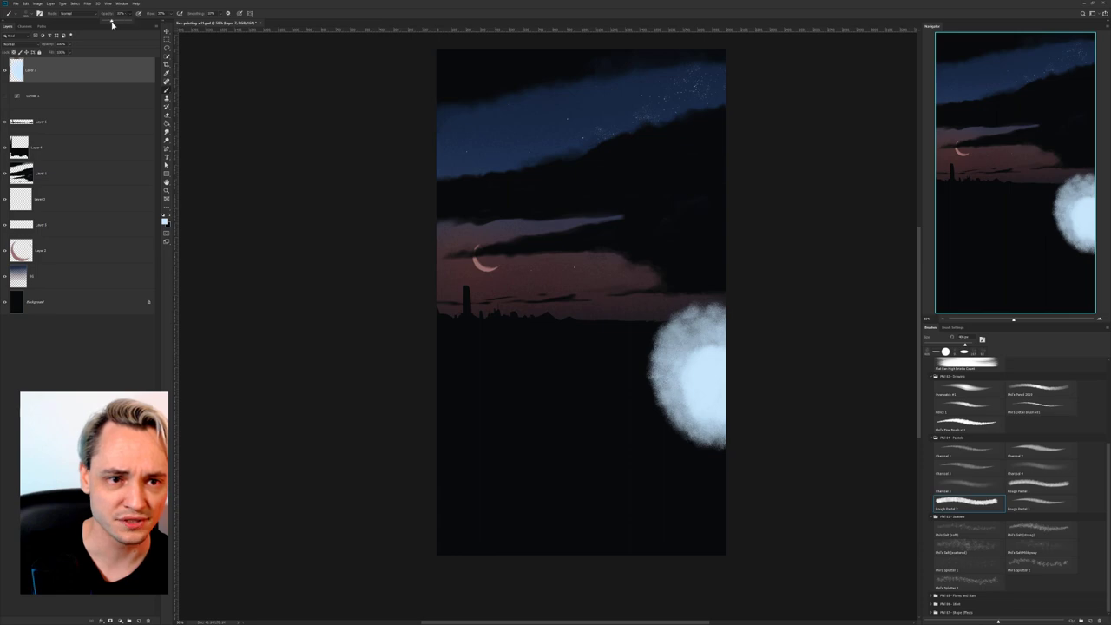
right_click(734, 454)
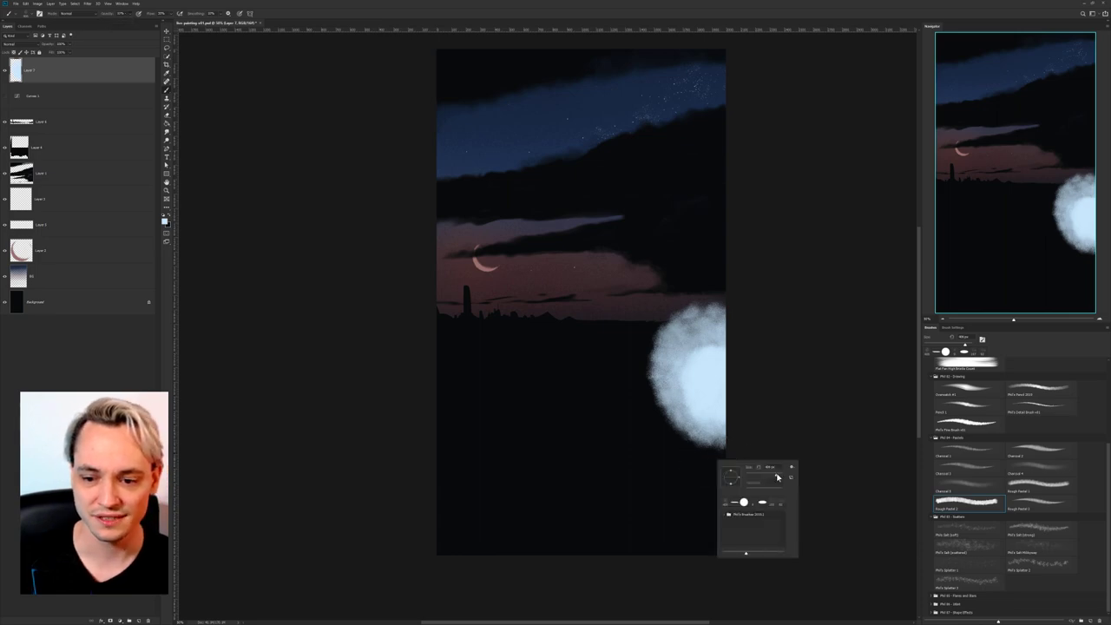
mouse_move(663, 382)
left_mouse_down()
mouse_move(720, 331)
mouse_move(699, 370)
mouse_move(728, 404)
mouse_move(688, 434)
mouse_move(567, 404)
mouse_move(628, 241)
mouse_move(587, 366)
mouse_move(730, 379)
mouse_move(678, 384)
mouse_move(673, 316)
mouse_move(643, 311)
mouse_move(661, 439)
mouse_move(663, 355)
mouse_move(712, 374)
mouse_move(667, 388)
mouse_move(647, 366)
left_mouse_up()
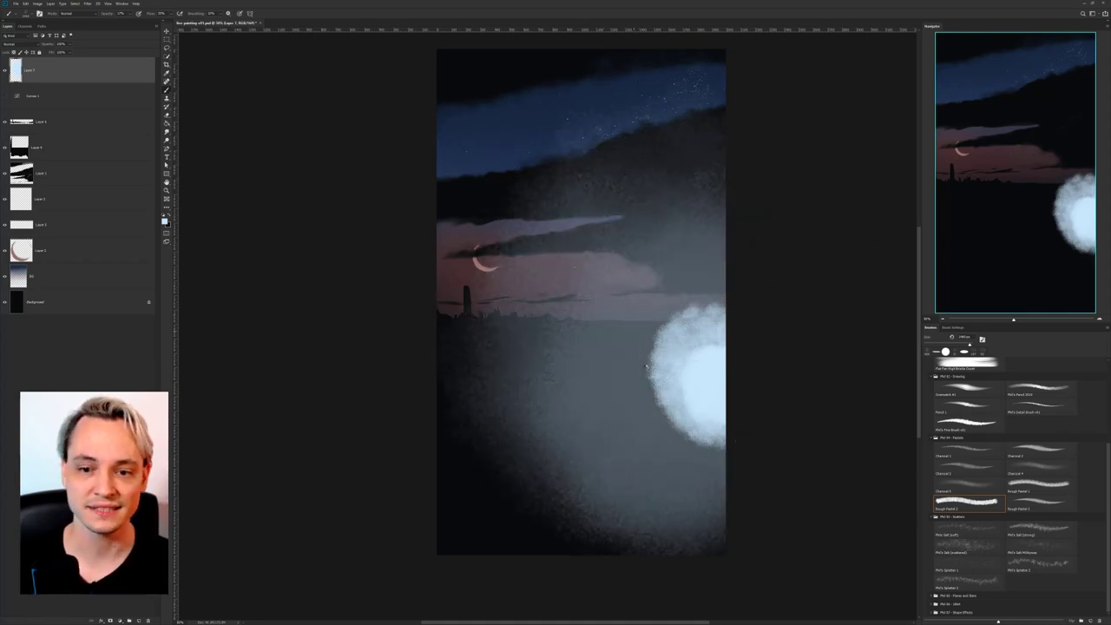
left_click(646, 369)
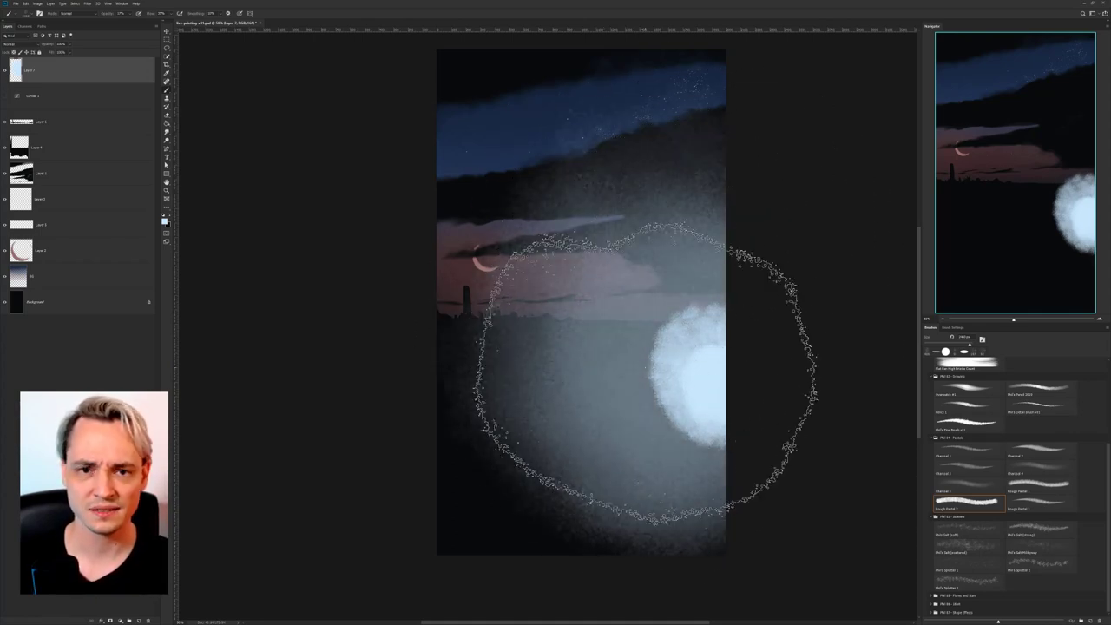
left_click(646, 367)
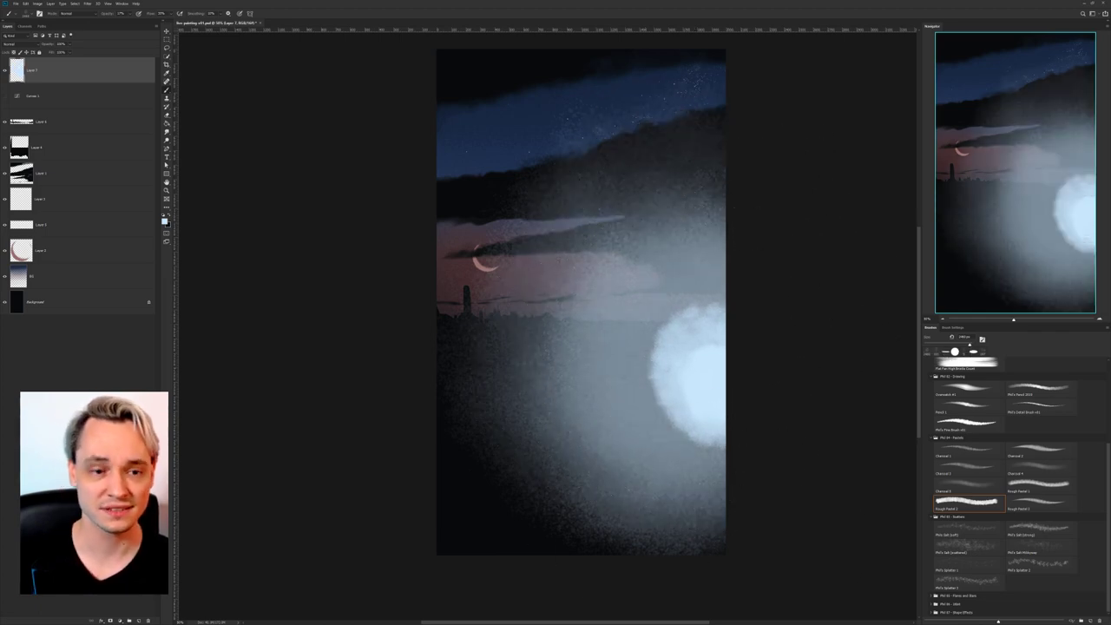
Delete the layer with the pale blue light and add a new empty layer above the Curves adjustment.
left_click_drag(114, 73, 146, 622)
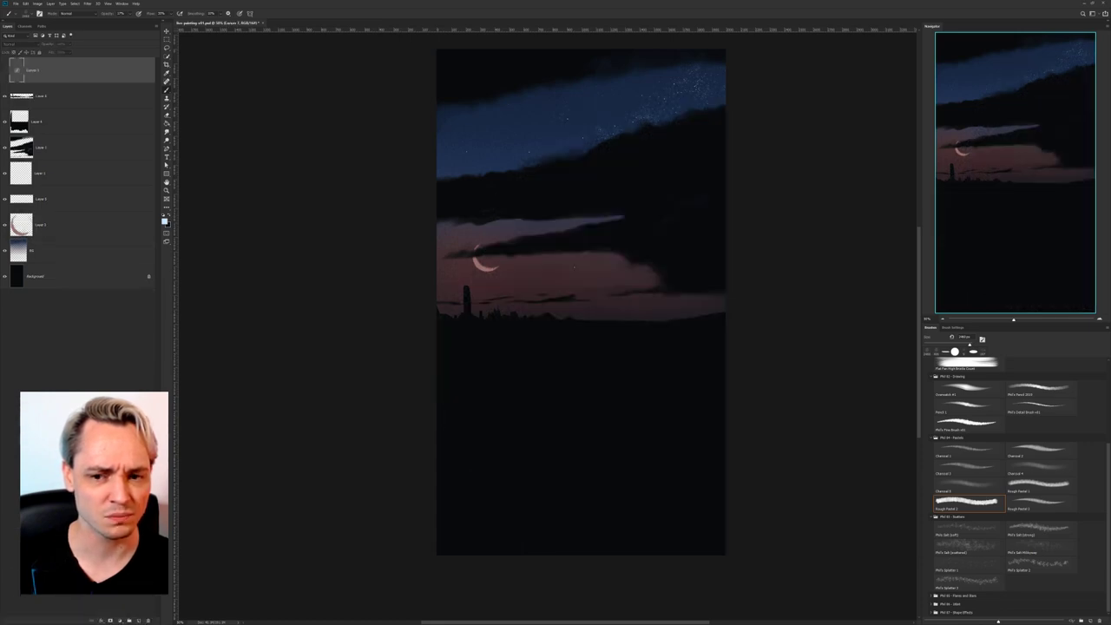
left_click(137, 621)
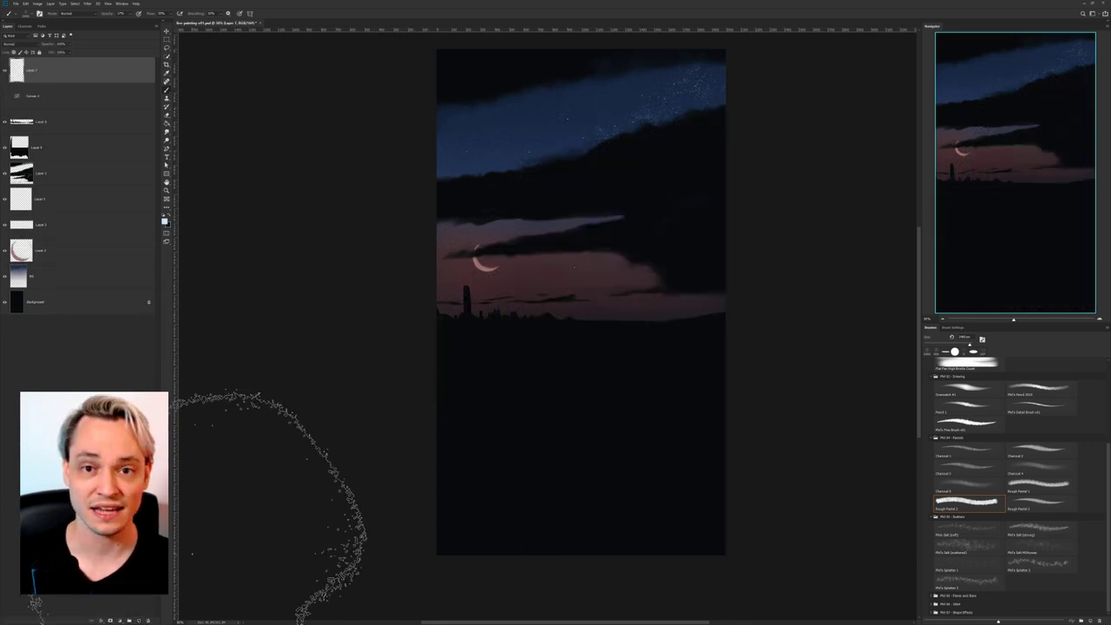
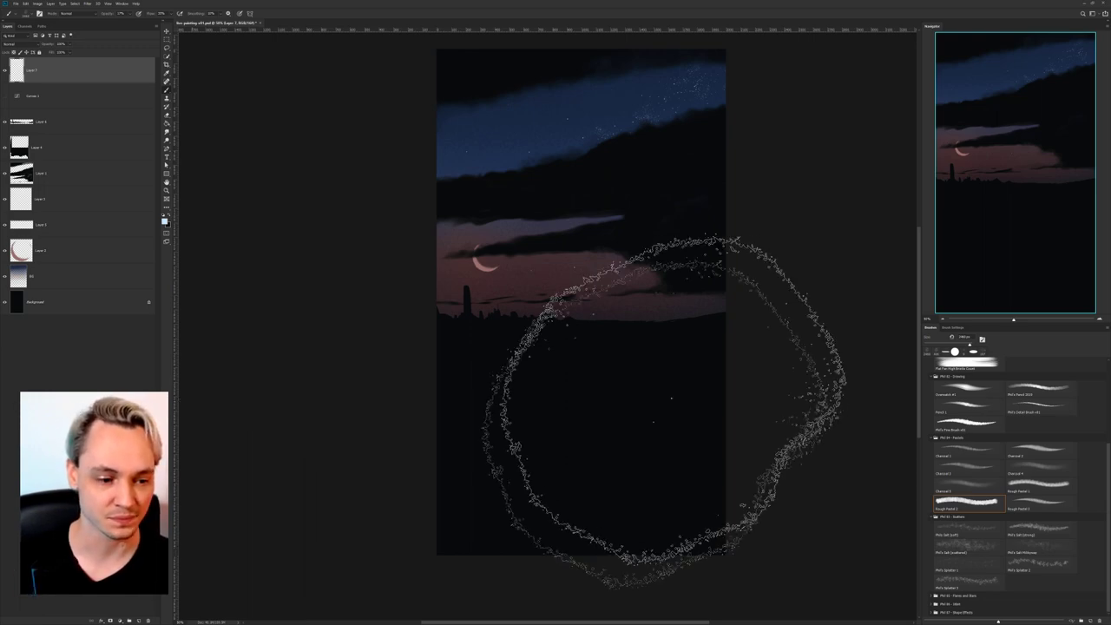
Change the foreground colour from pale blue to a light green.
key("ctrl+plus")
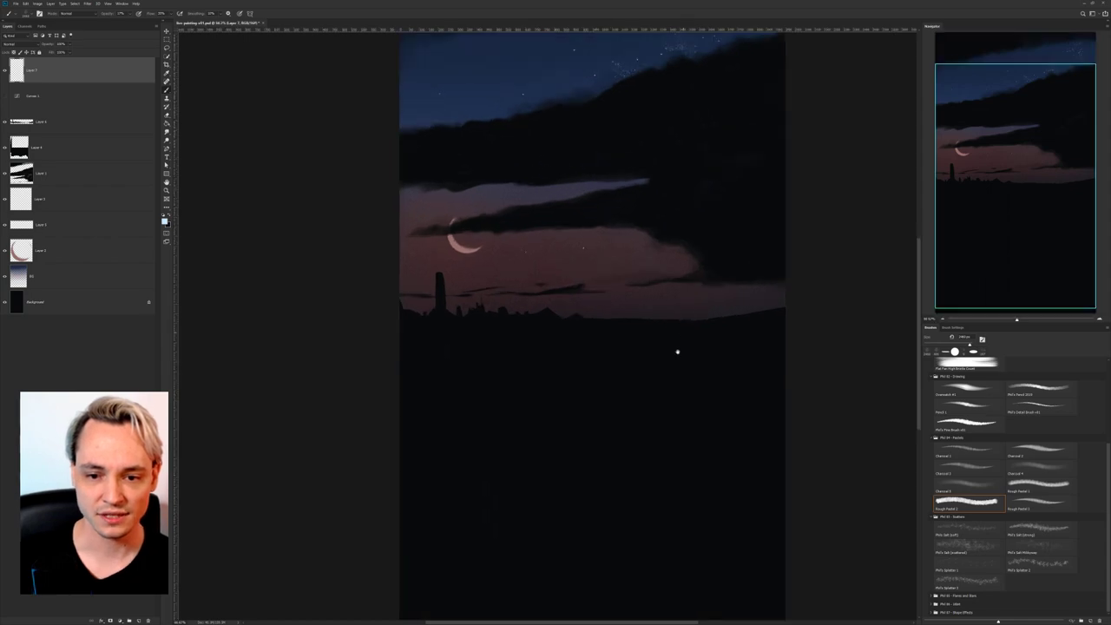
left_click_drag(673, 352, 598, 218)
mouse_move(502, 305)
left_mouse_down()
mouse_move(499, 354)
mouse_move(501, 346)
left_mouse_up()
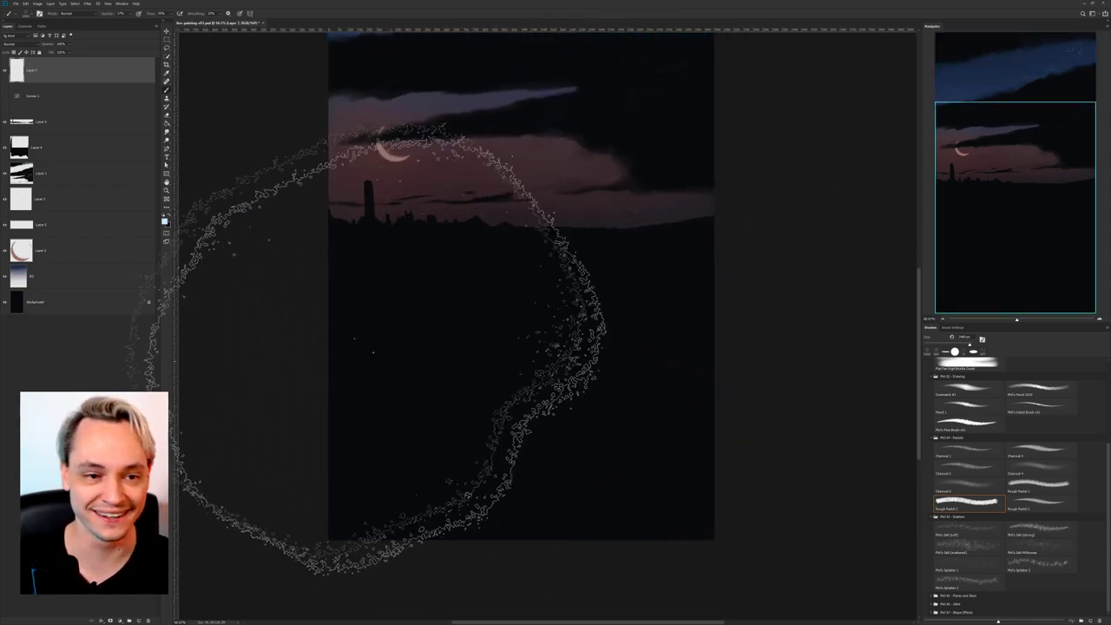
right_click(545, 383)
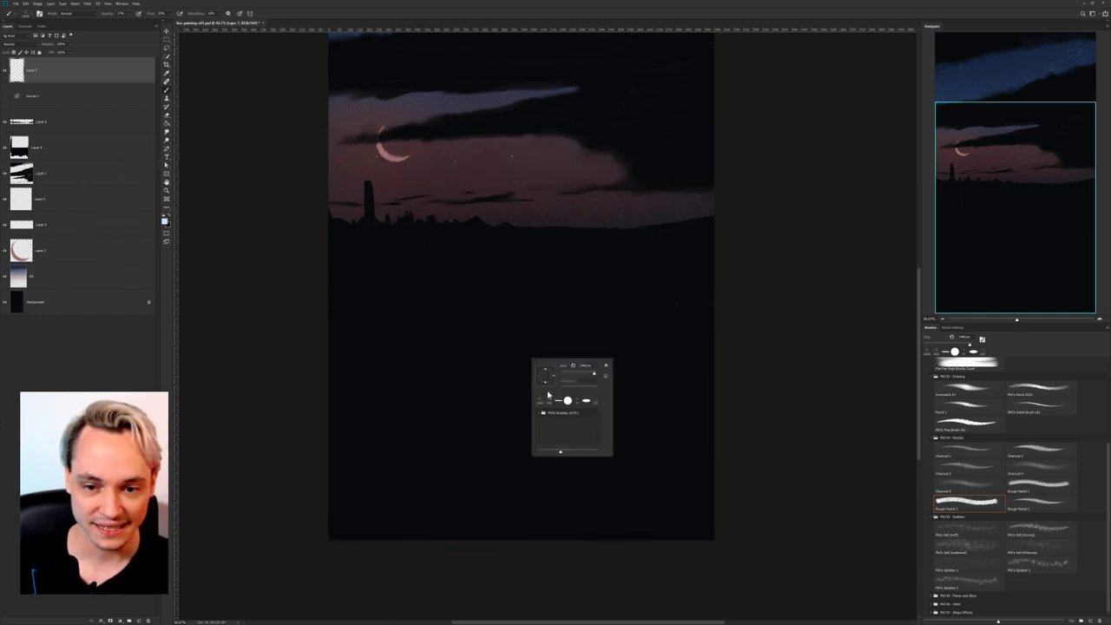
left_click(167, 223)
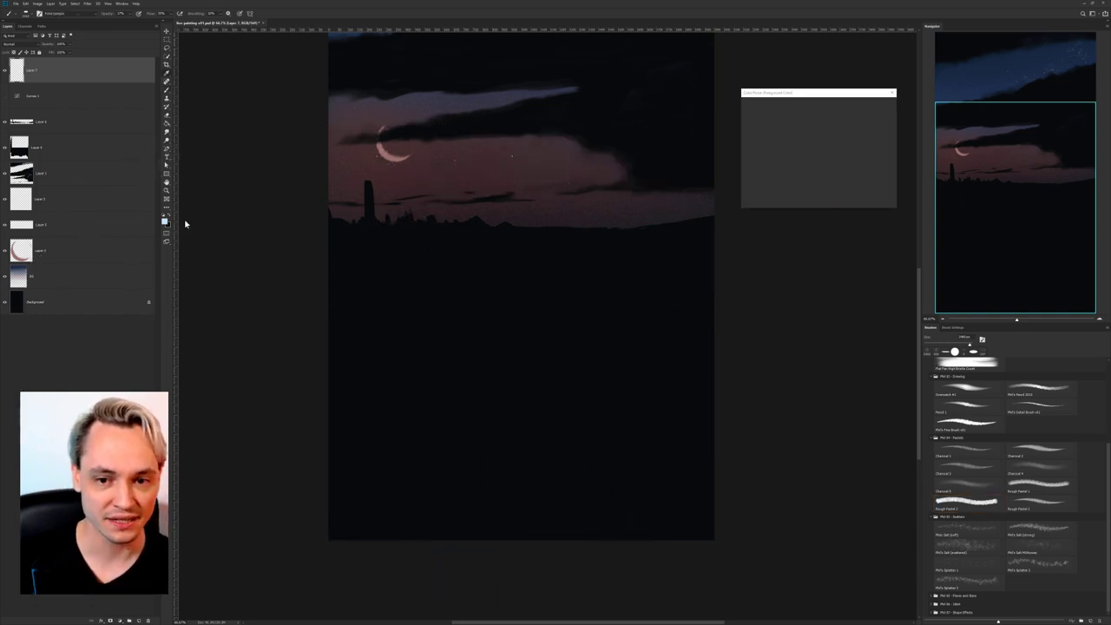
left_click(825, 110)
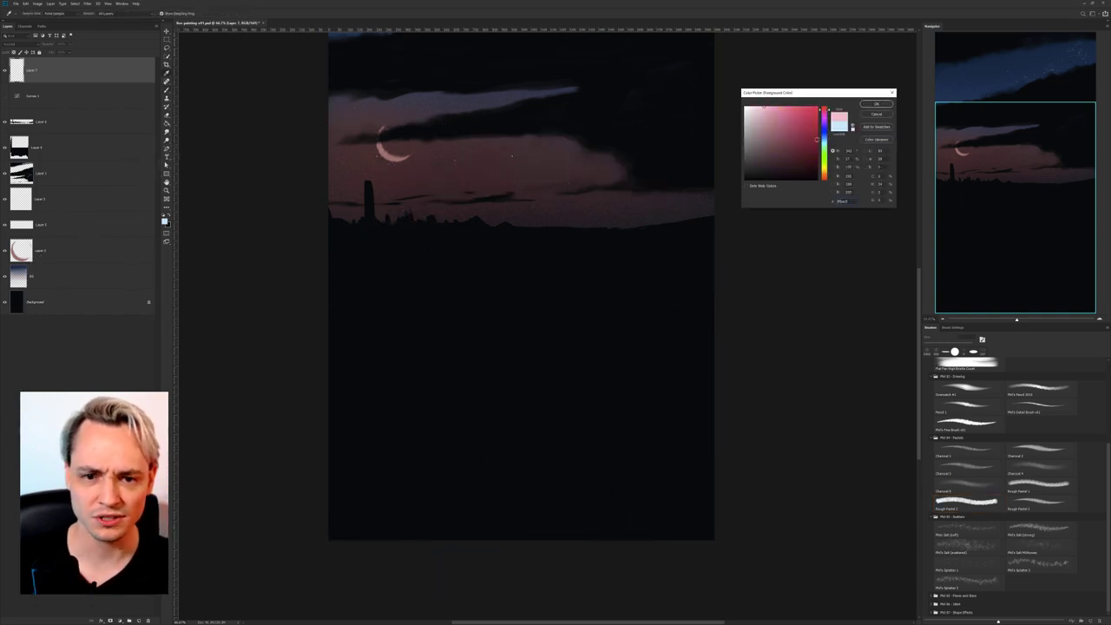
left_click_drag(827, 137, 827, 141)
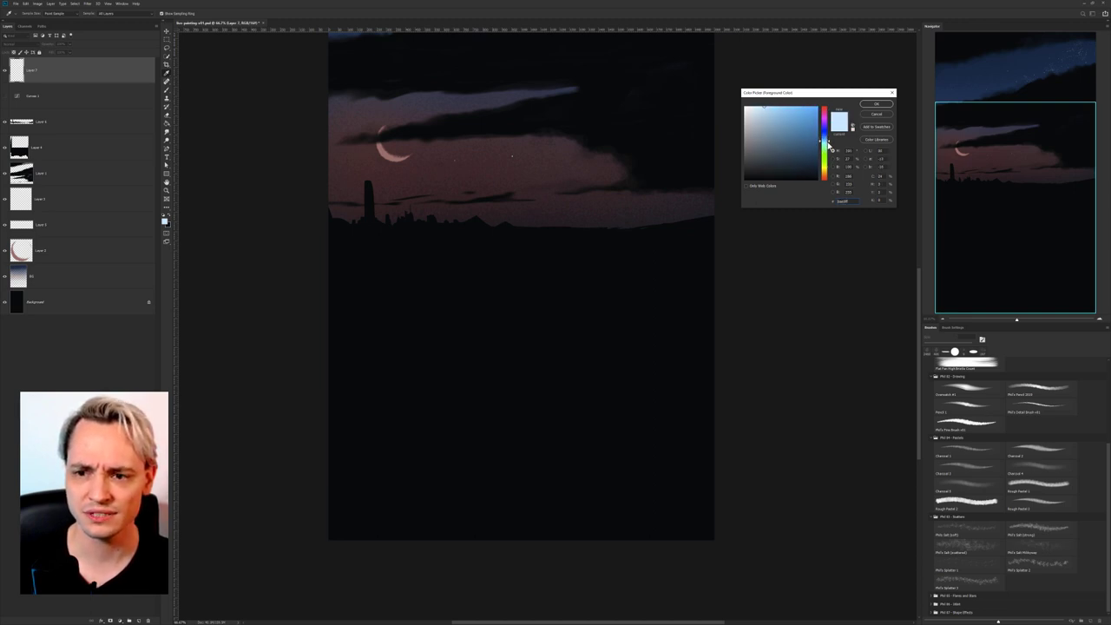
left_click_drag(828, 144, 831, 149)
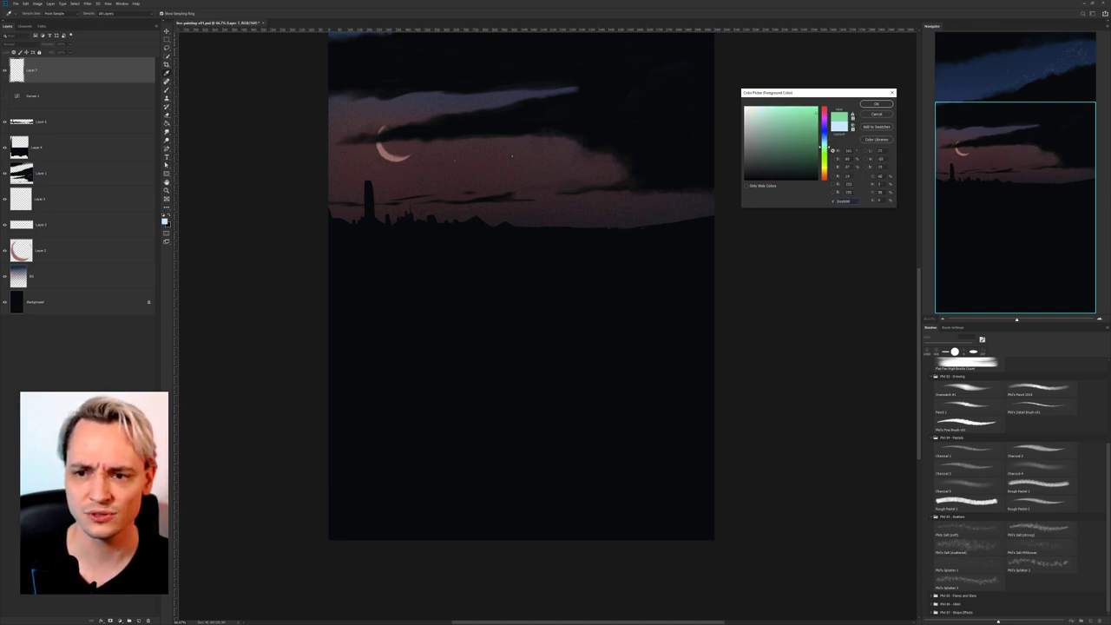
left_click(876, 104)
Try a broad translucent green ellipse across the dark foreground with a flat oval brush, and undo it.
left_click(520, 347)
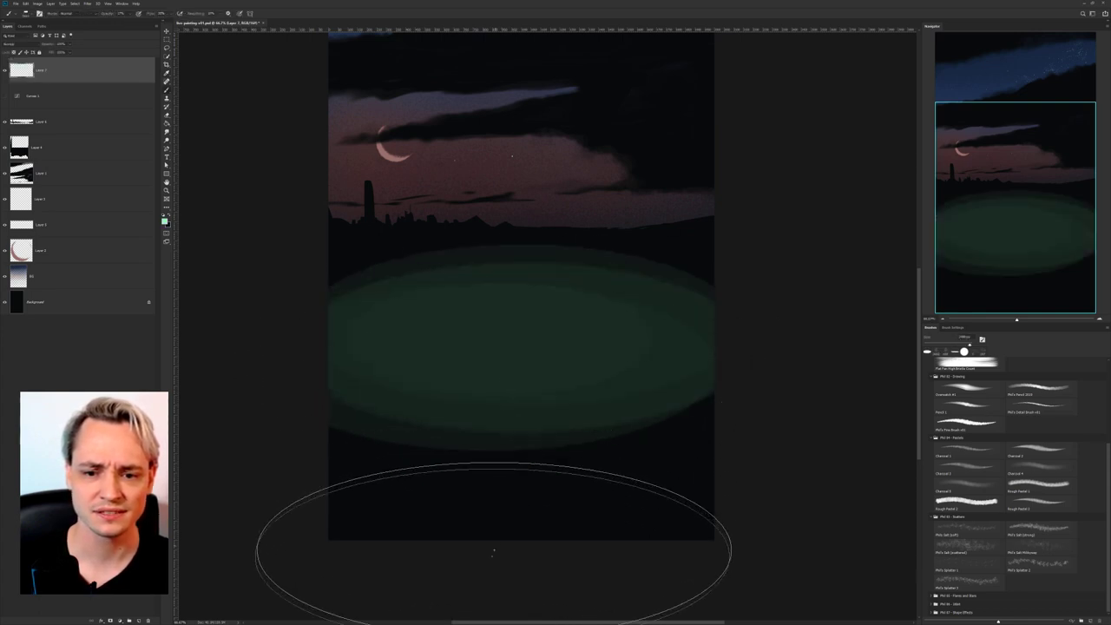
key("ctrl+z")
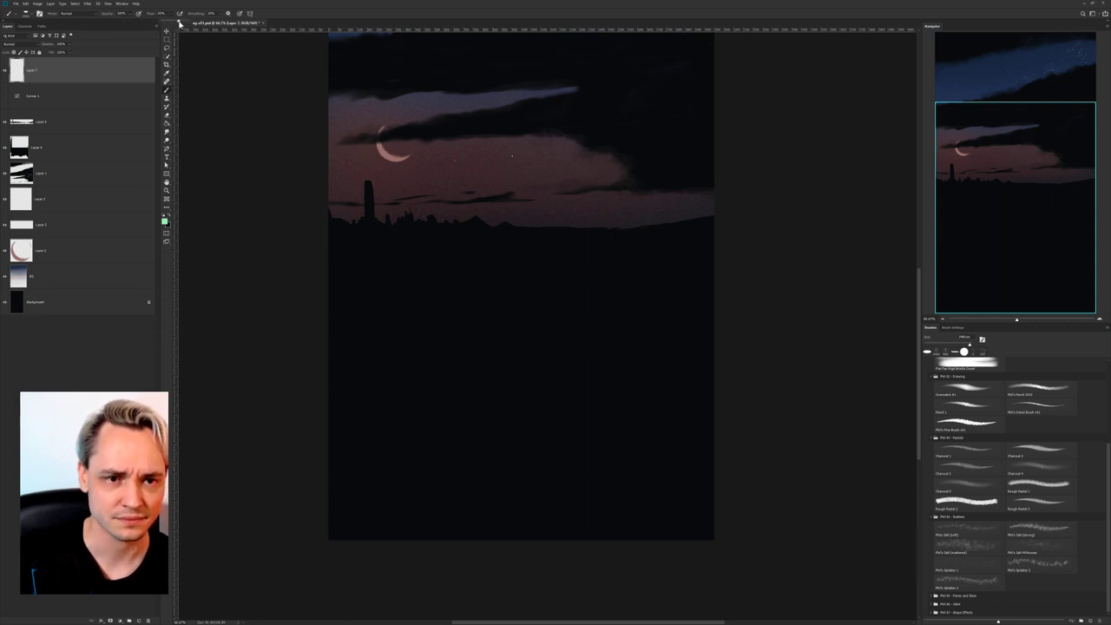
Try sketching a narrow tree trunk with thin forked branches in the dark foreground using a small light green brush.
right_click(548, 331)
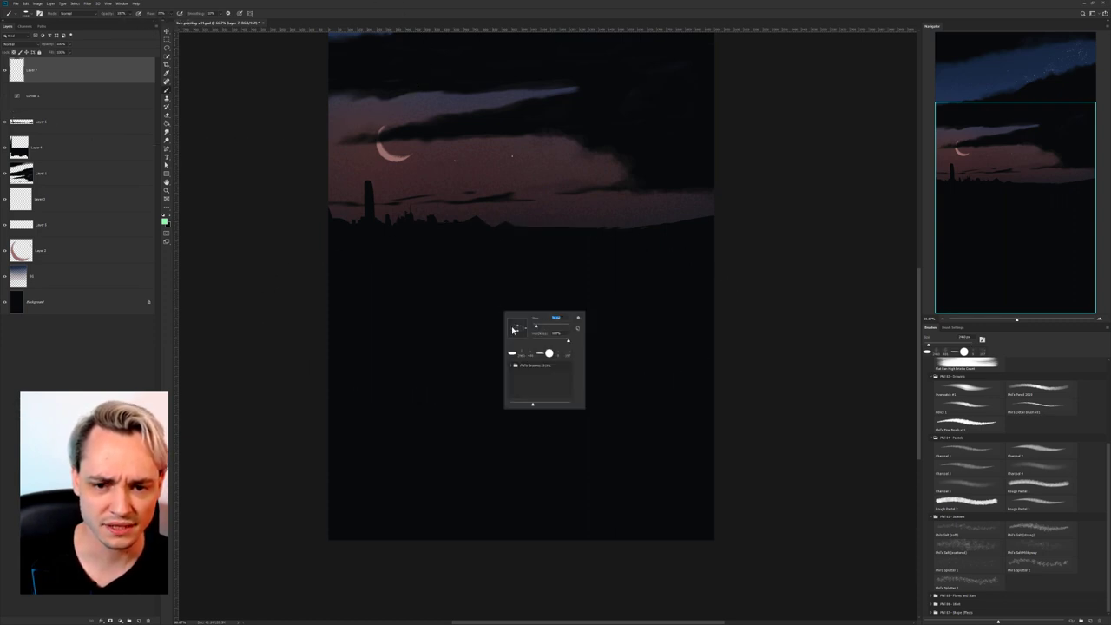
left_click(452, 303)
left_click_drag(452, 303, 467, 324)
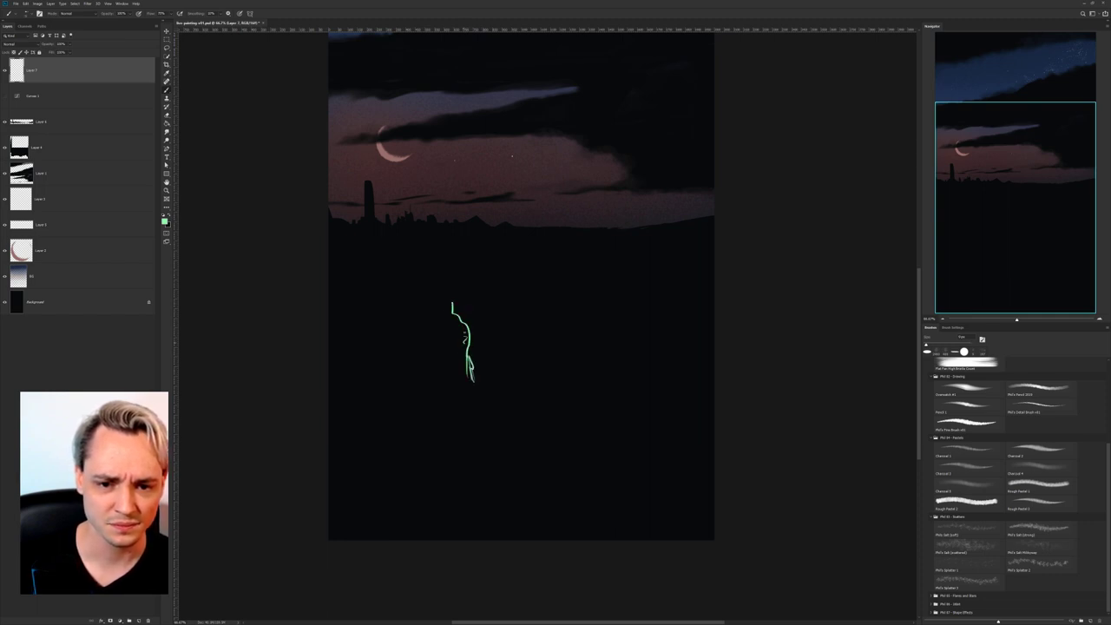
mouse_move(439, 283)
left_mouse_down()
mouse_move(420, 273)
mouse_move(475, 293)
left_mouse_up()
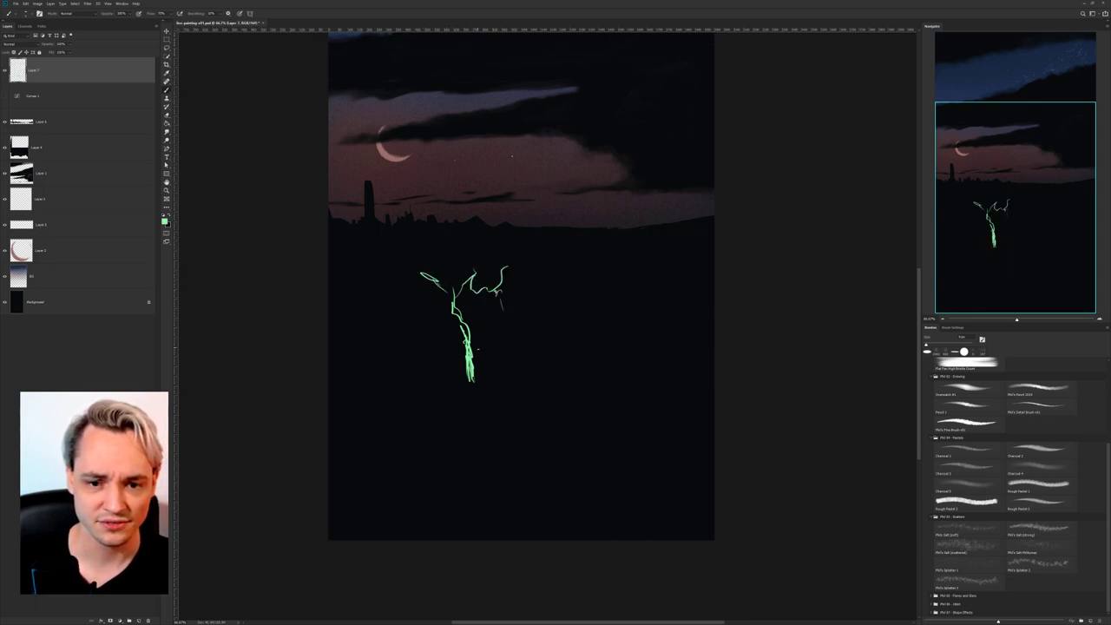
Thicken the sketched trunk with a slightly larger brush, add a wavy ground line and extend the tall branch upward.
right_click(486, 370)
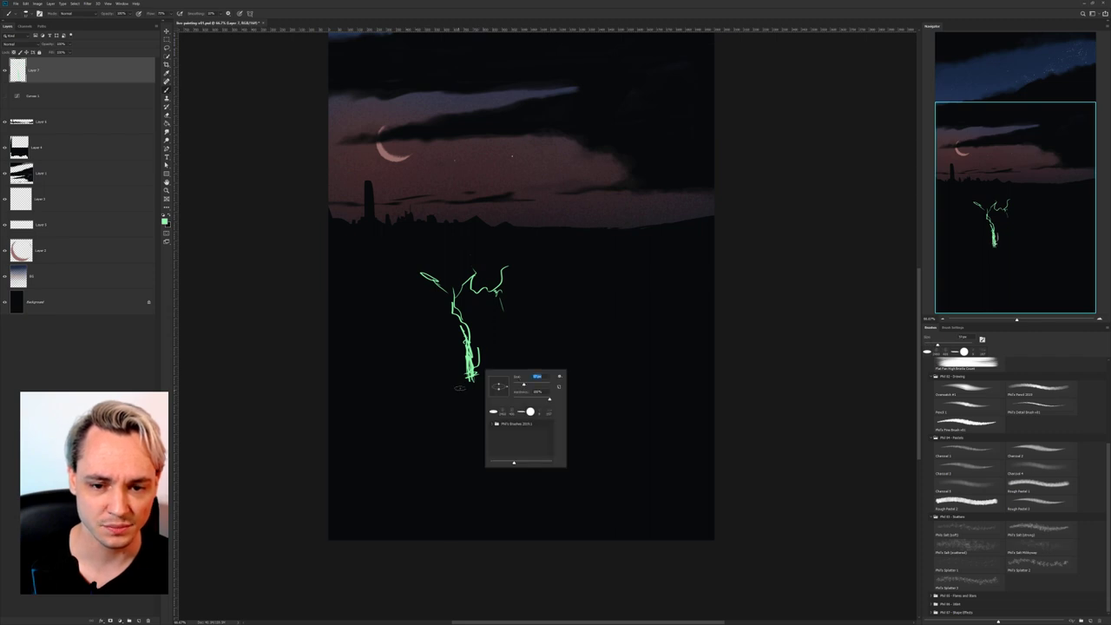
mouse_move(460, 383)
left_mouse_down()
mouse_move(565, 384)
mouse_move(416, 386)
left_mouse_up()
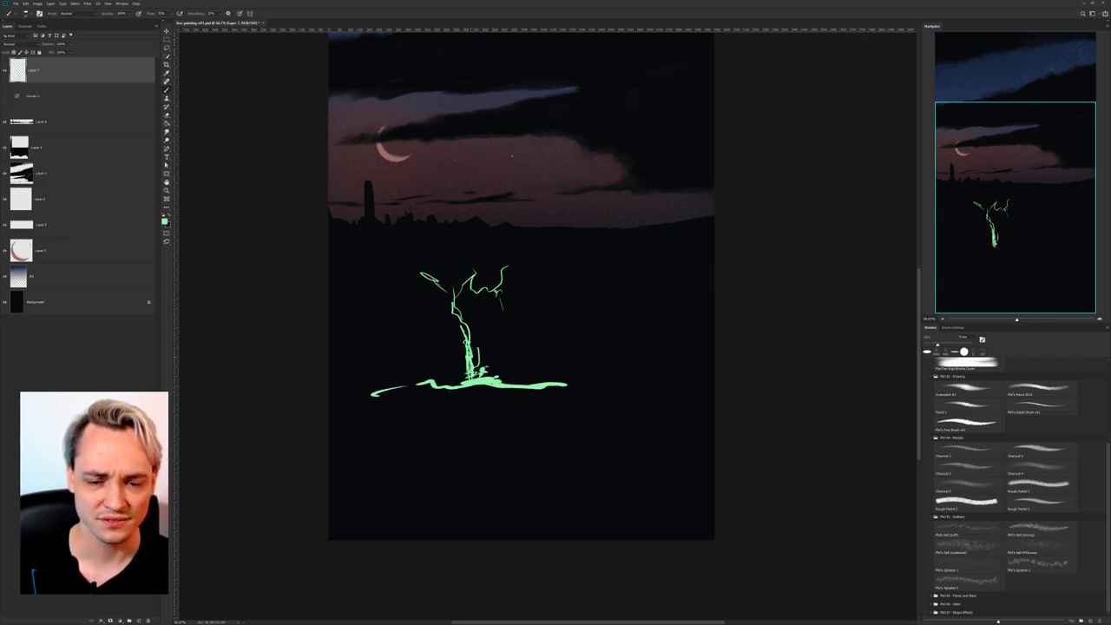
mouse_move(474, 360)
left_mouse_down()
mouse_move(459, 301)
mouse_move(519, 244)
mouse_move(505, 224)
mouse_move(513, 214)
mouse_move(499, 305)
left_mouse_up()
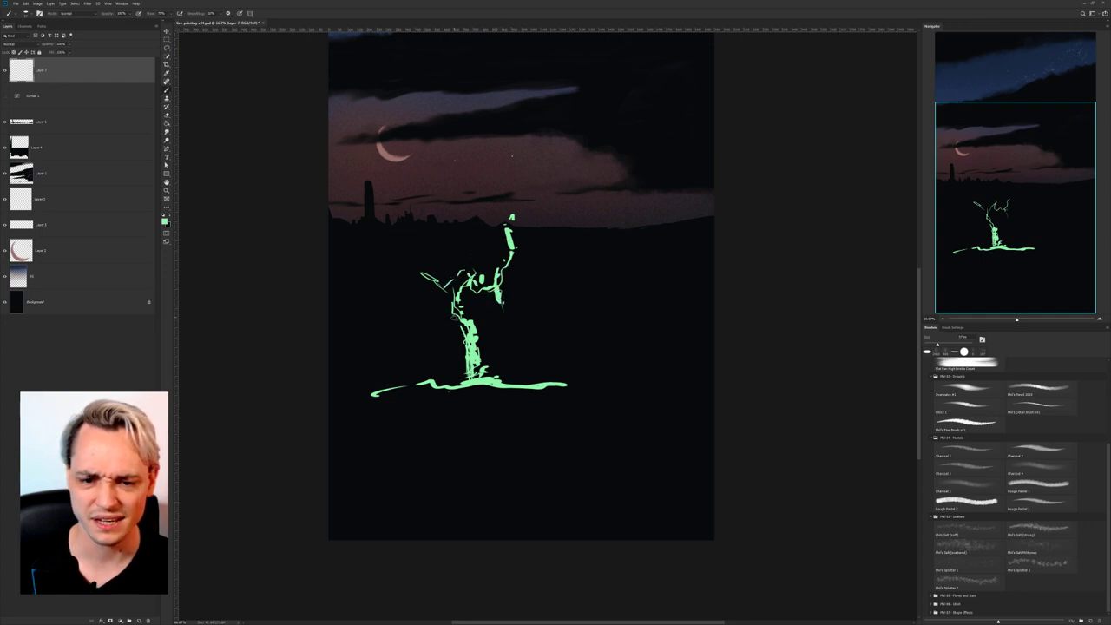
left_click_drag(460, 371, 490, 372)
Reposition the green tree sketch lower in the dark foreground and add root strokes along the ground line.
left_click_drag(544, 396, 583, 434)
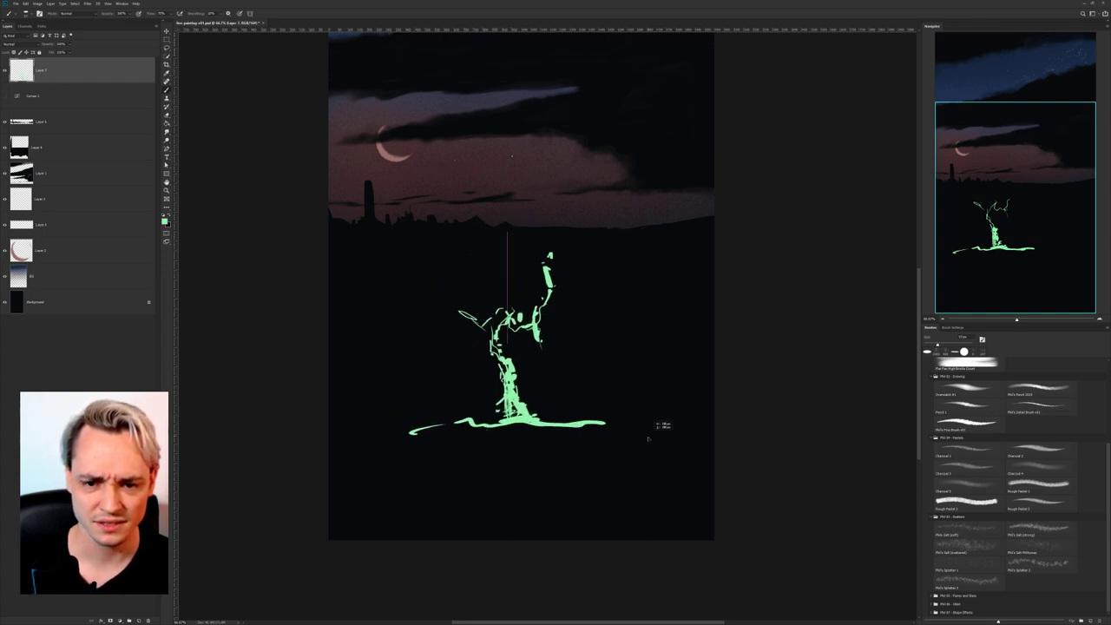
mouse_move(516, 399)
left_mouse_down()
mouse_move(632, 403)
mouse_move(508, 402)
mouse_move(525, 403)
mouse_move(492, 414)
left_mouse_up()
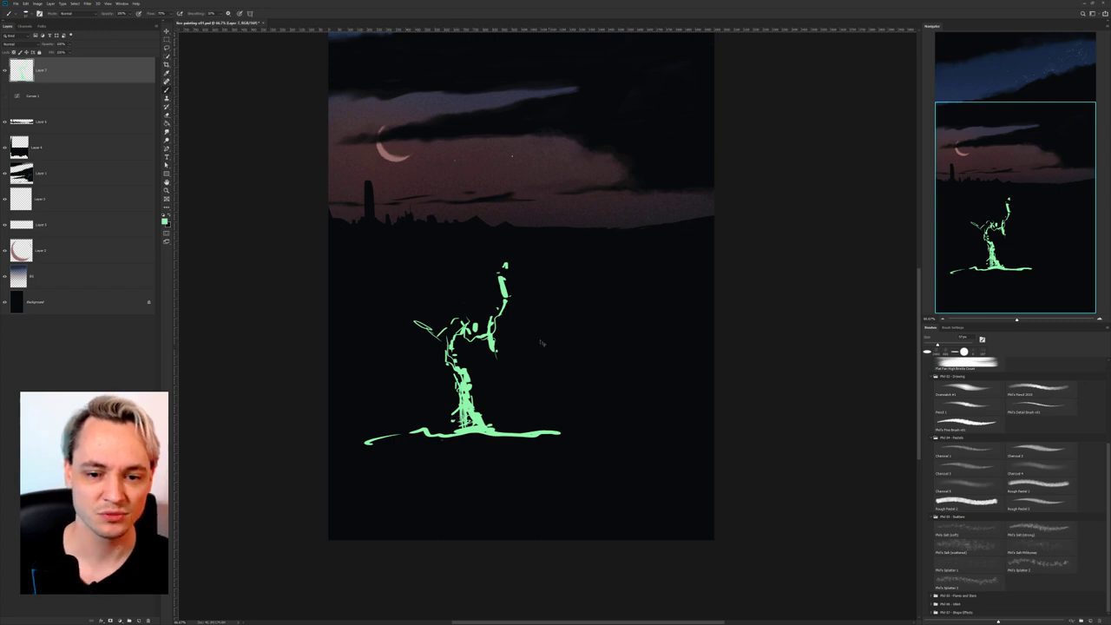
mouse_move(477, 391)
left_mouse_down()
mouse_move(478, 358)
mouse_move(480, 367)
left_mouse_up()
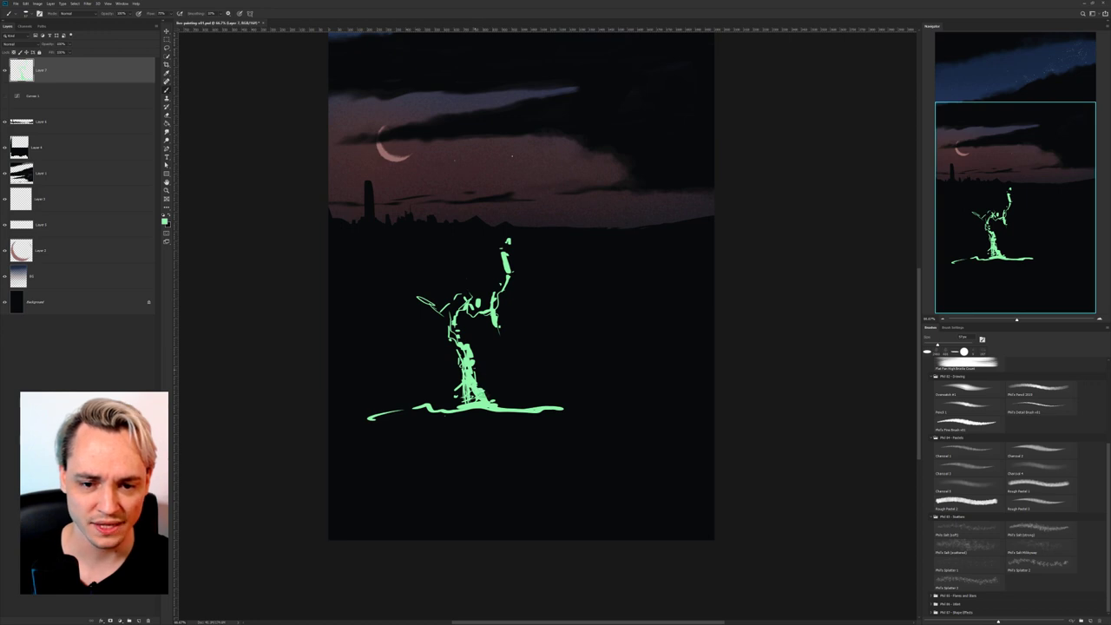
left_click_drag(492, 402, 534, 417)
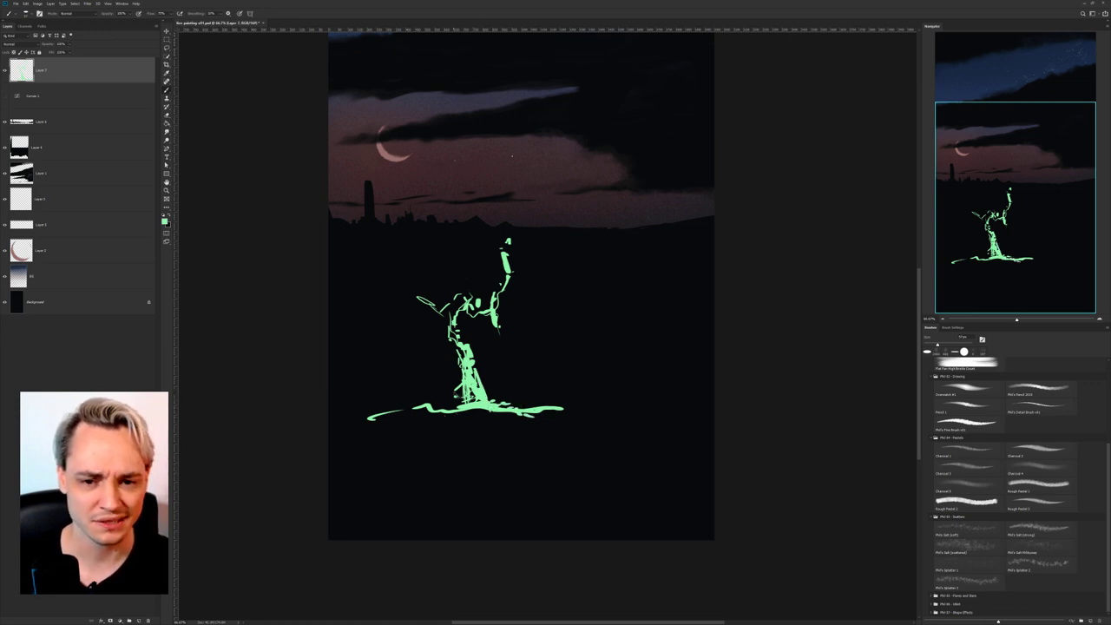
mouse_move(457, 396)
left_mouse_down()
mouse_move(461, 415)
mouse_move(451, 409)
left_mouse_up()
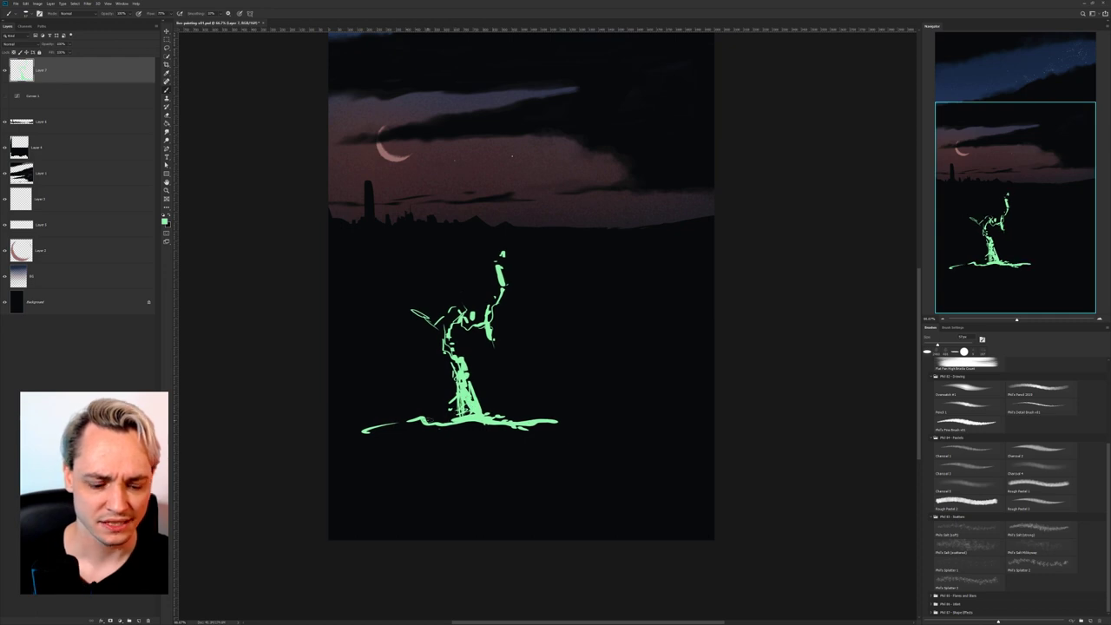
Select the whole canvas and clear the green tree sketch from the layer.
scroll(428, 422, "up", 3)
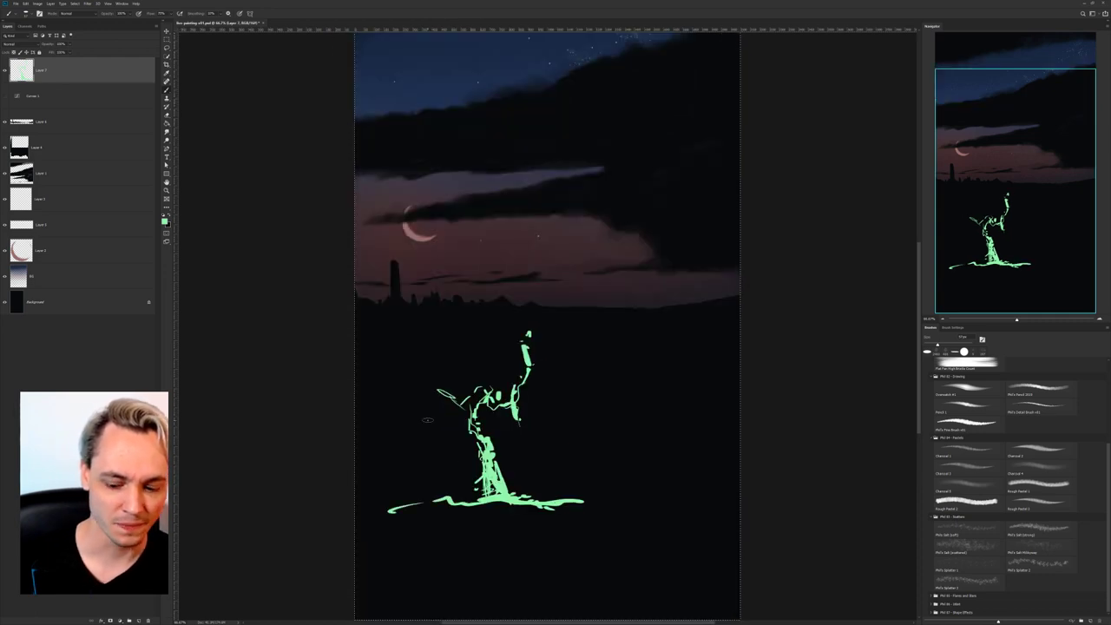
key("Delete")
Enlarge the flat oval brush and paint a solid light green ellipse in the middle of the dark foreground.
scroll(586, 251, "down", 3)
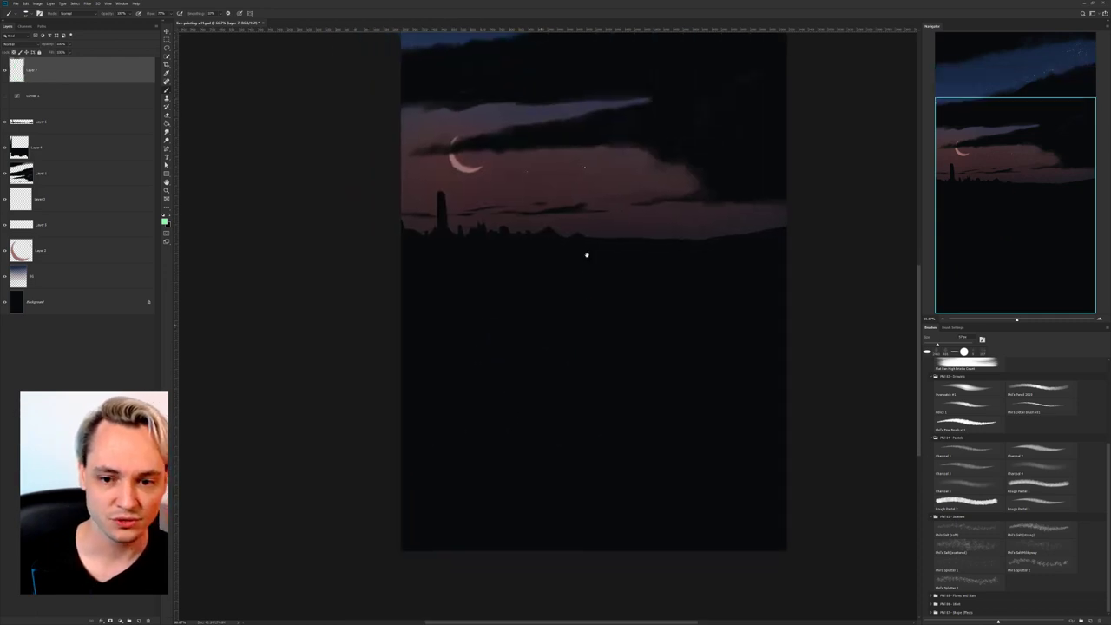
right_click(596, 313)
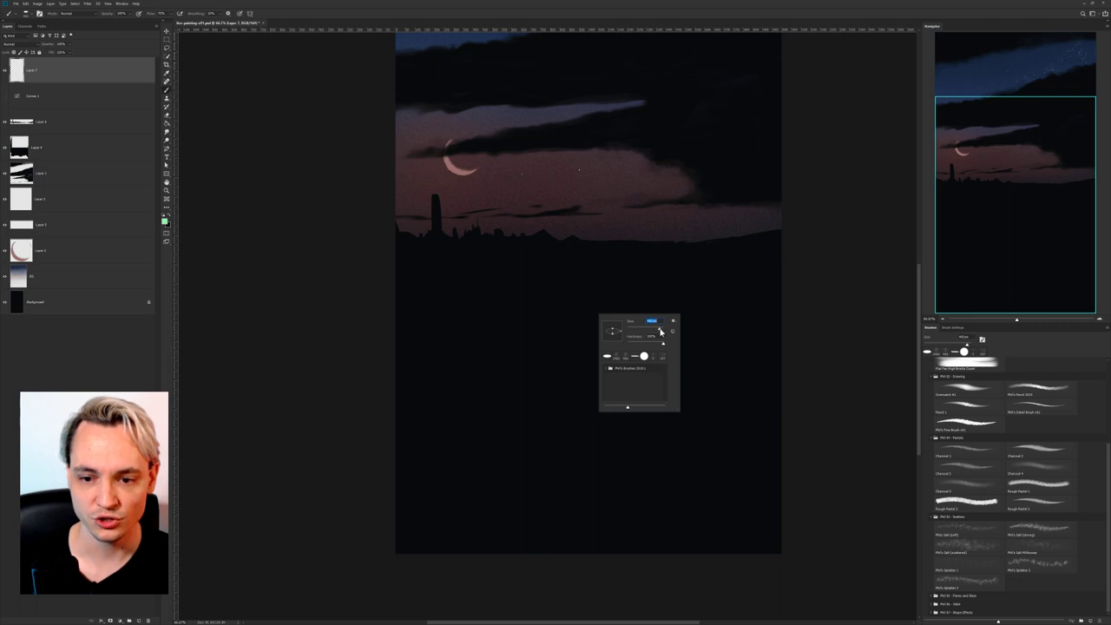
left_click(551, 384)
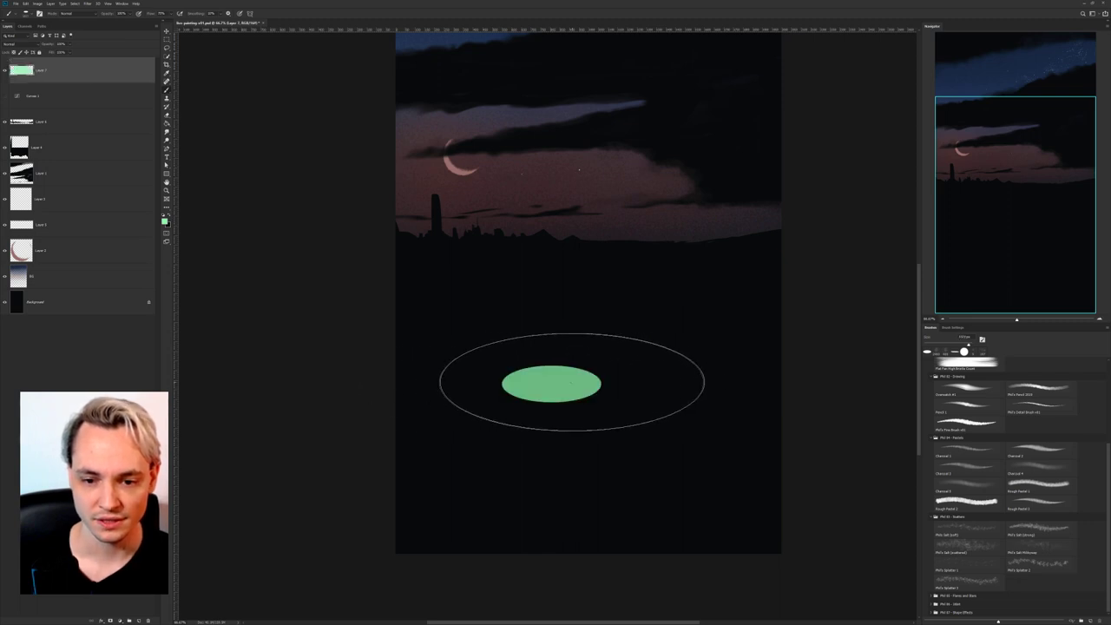
Widen the light green ellipse in the dark foreground with the large flat oval brush.
left_click_drag(573, 382, 599, 381)
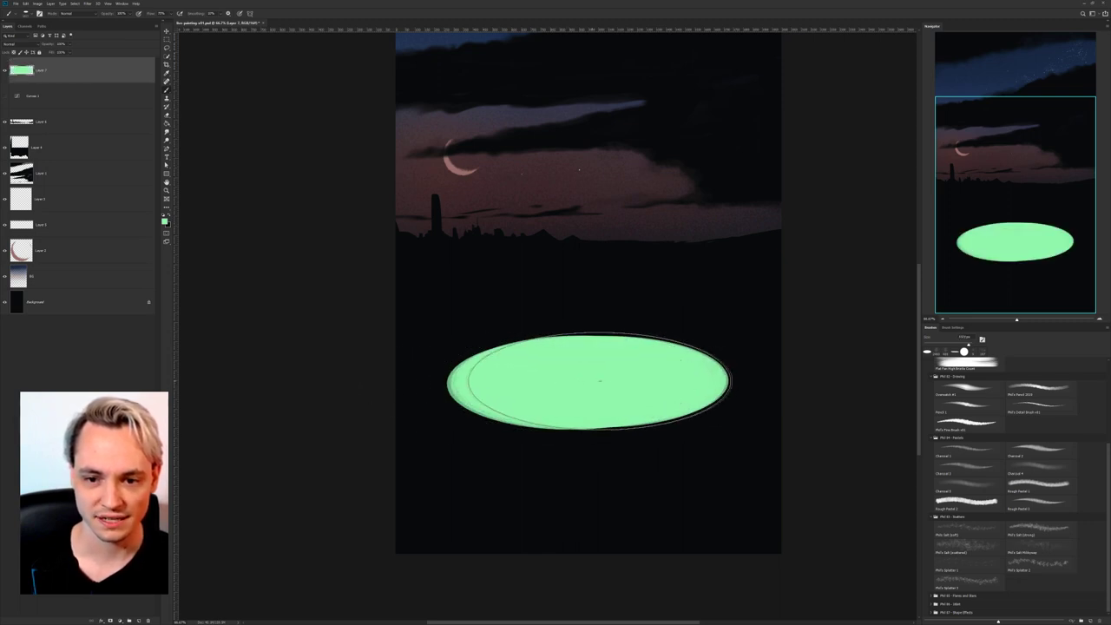
key("ctrl+minus")
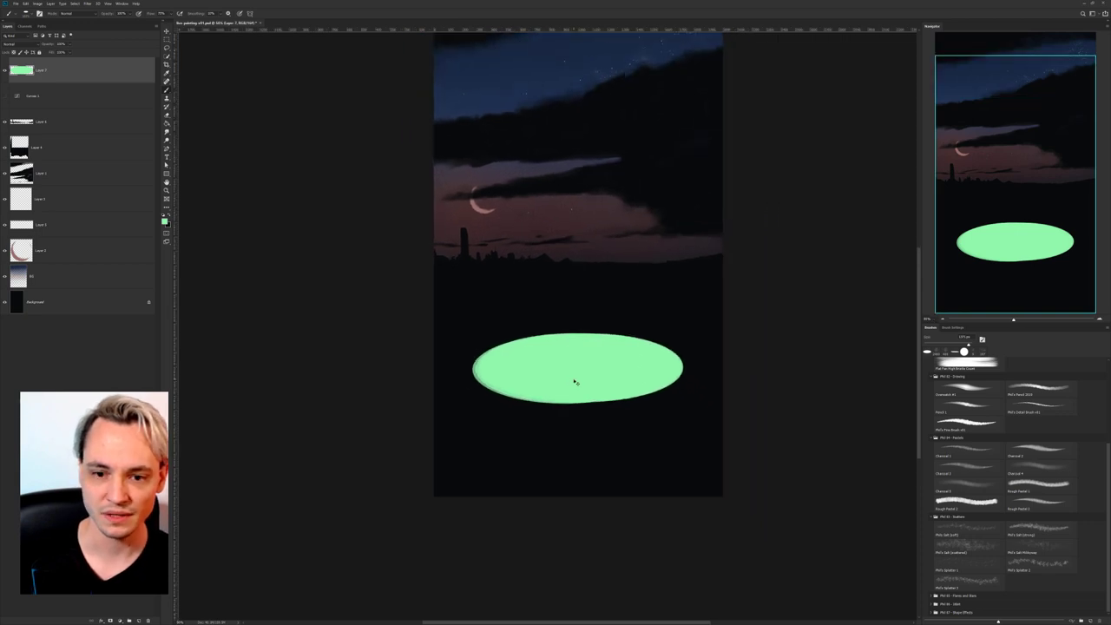
key("ctrl+minus")
key("ctrl+plus")
key("ctrl+plus")
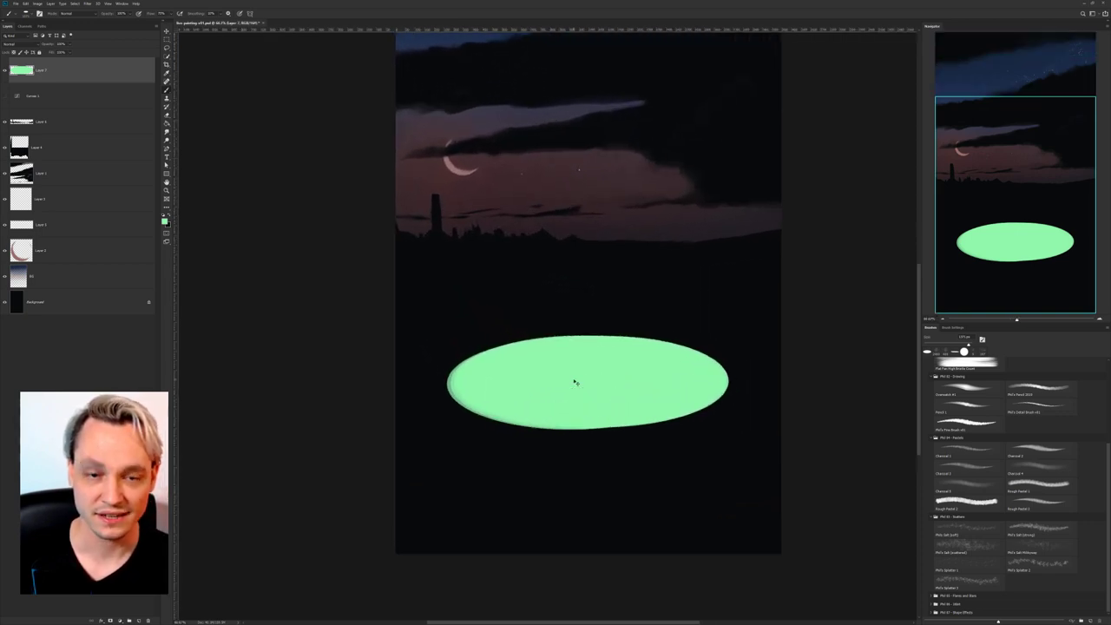
key("ctrl+plus")
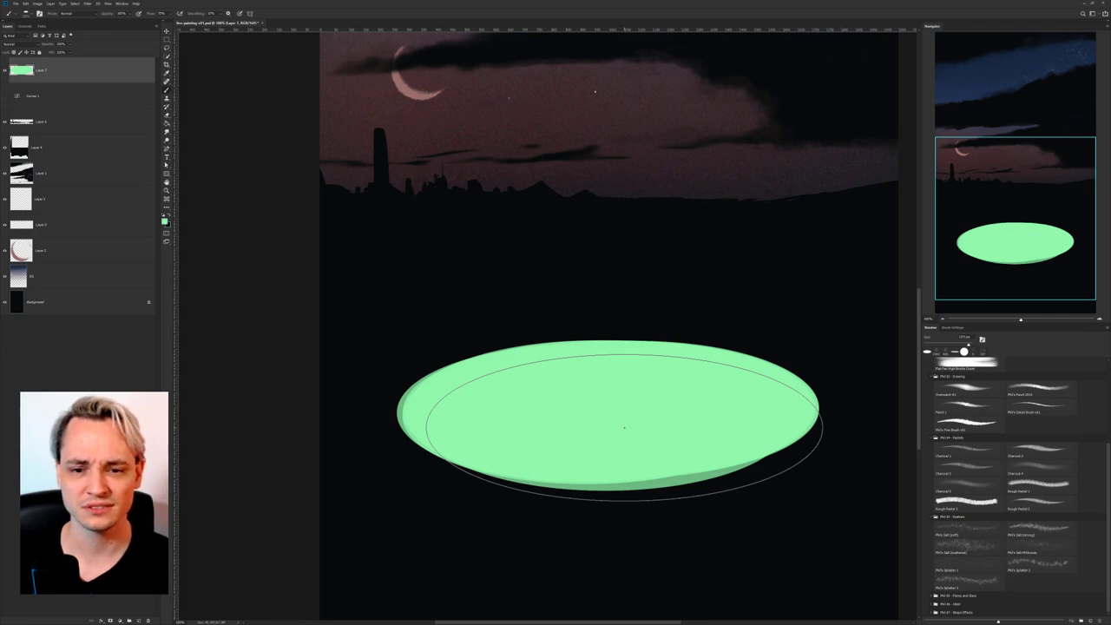
Move the green ellipse lower, centre it horizontally and flatten it into a thin disc with Free Transform.
left_click_drag(553, 412, 589, 359)
key("ctrl+minus")
key("ctrl+minus")
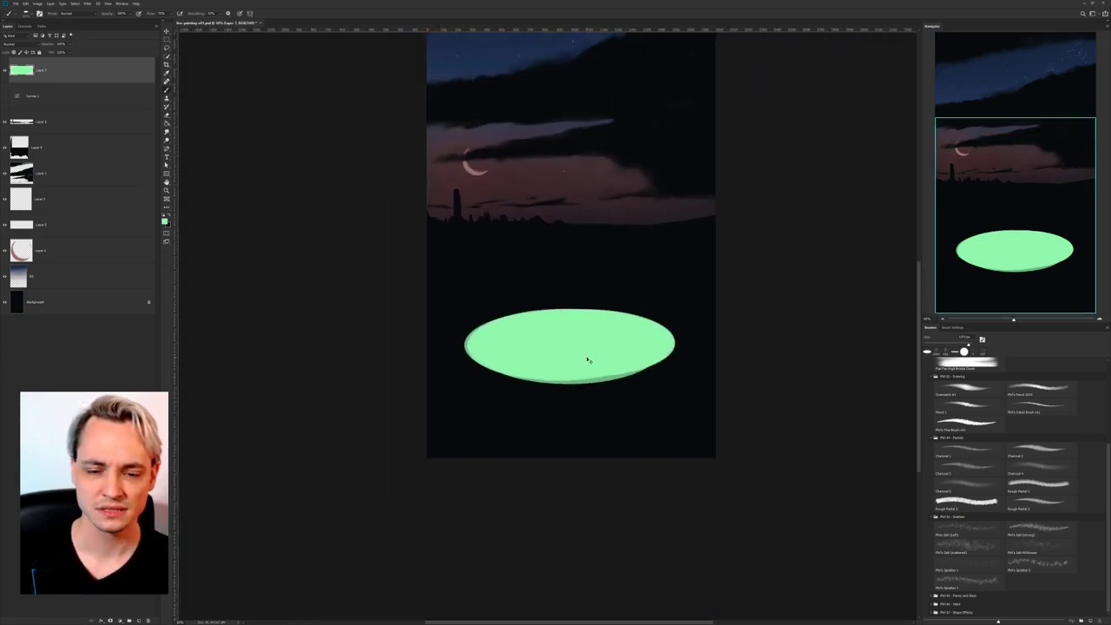
key("ctrl+minus")
mouse_move(576, 311)
left_mouse_down()
mouse_move(558, 356)
mouse_move(571, 401)
mouse_move(543, 405)
mouse_move(543, 420)
mouse_move(544, 385)
mouse_move(557, 392)
left_mouse_up()
key("ctrl+t")
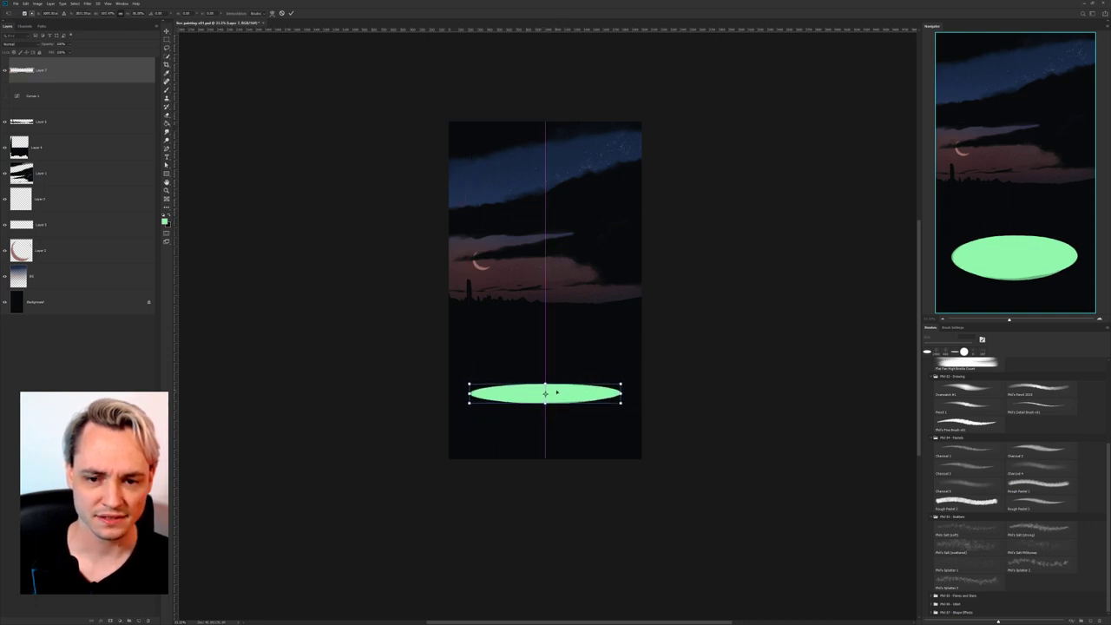
key("Return")
key("b")
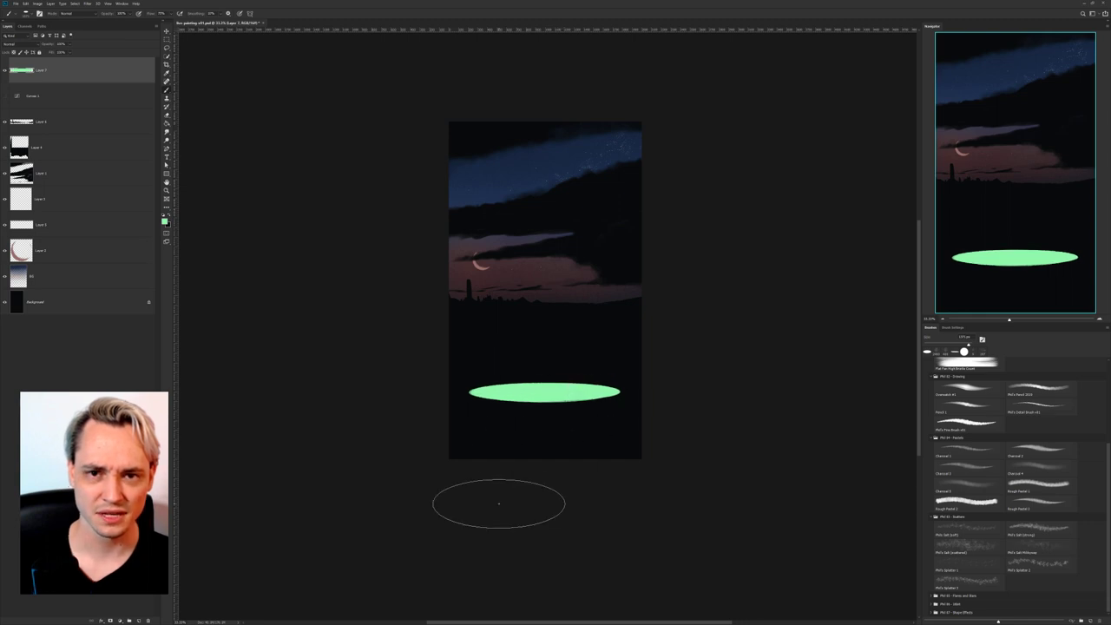
Add a new layer above the green ellipse and choose the Rough Pastel 2 brush.
key("ctrl+plus")
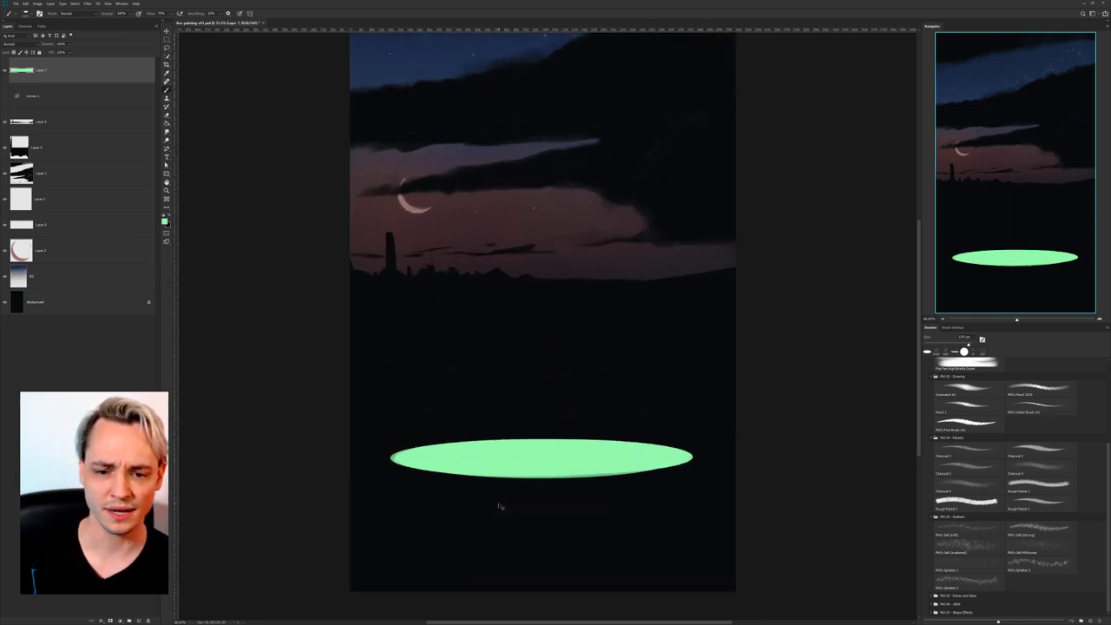
scroll(596, 229, "down", 3)
key("ctrl+plus")
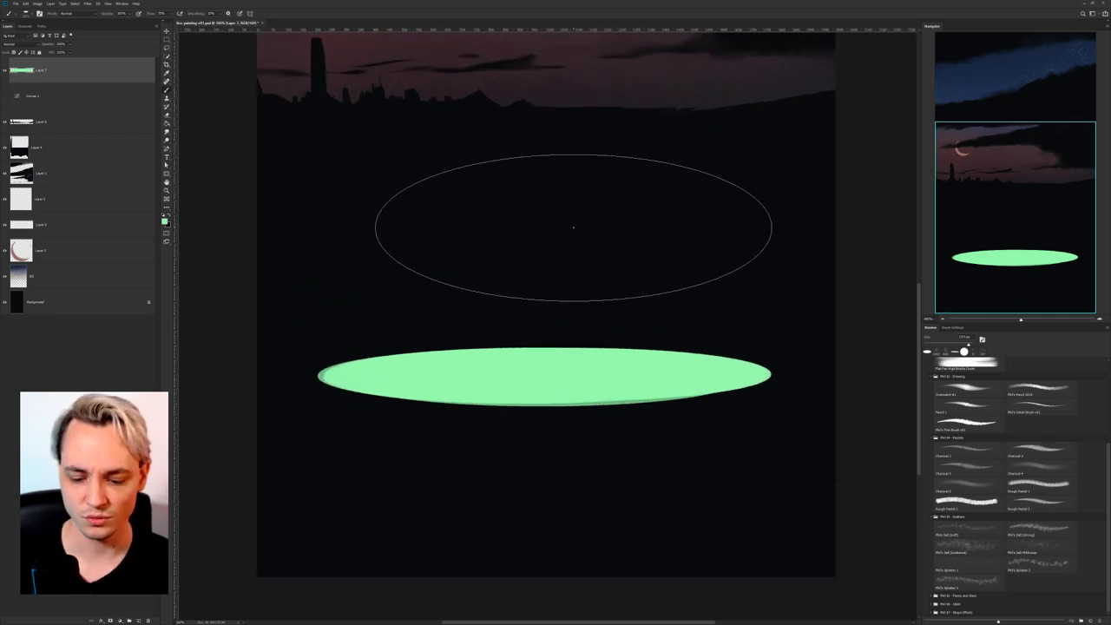
left_click_drag(613, 214, 606, 201)
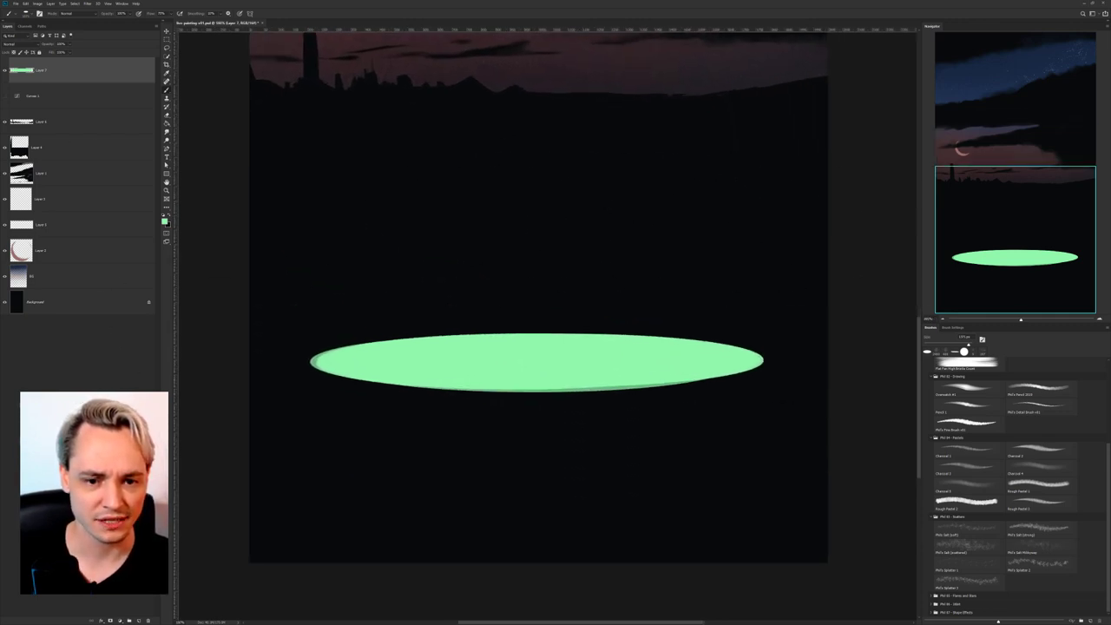
left_click(144, 620)
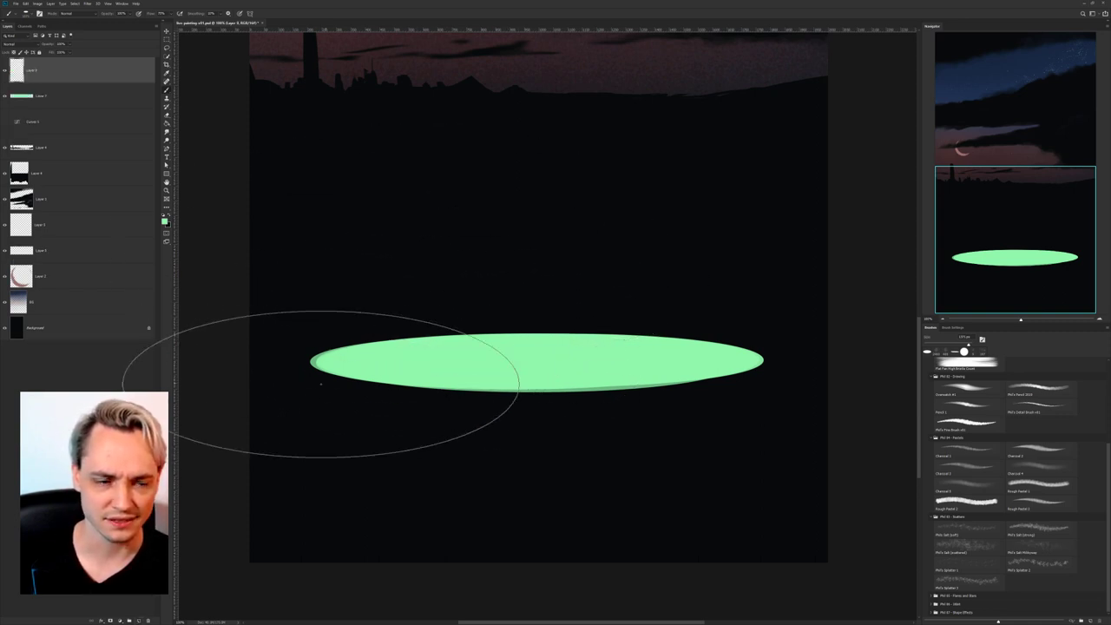
right_click(549, 354)
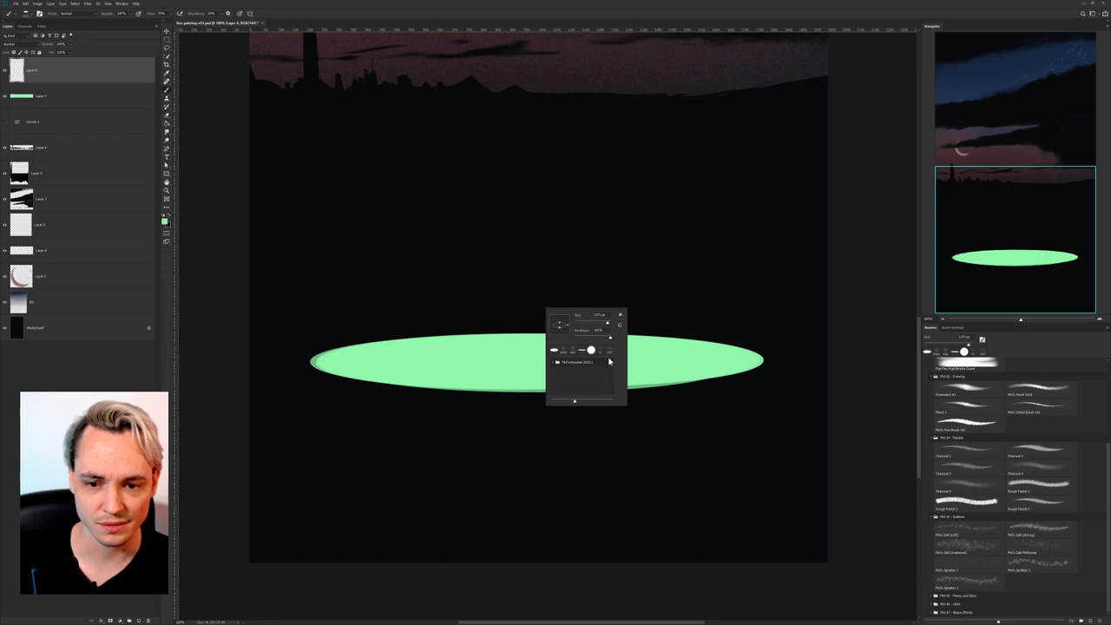
left_click(968, 502)
Try a broad Rough Pastel 2 stroke above the ellipse and undo it.
mouse_move(434, 285)
left_mouse_down()
mouse_move(552, 260)
mouse_move(519, 287)
mouse_move(628, 233)
left_mouse_up()
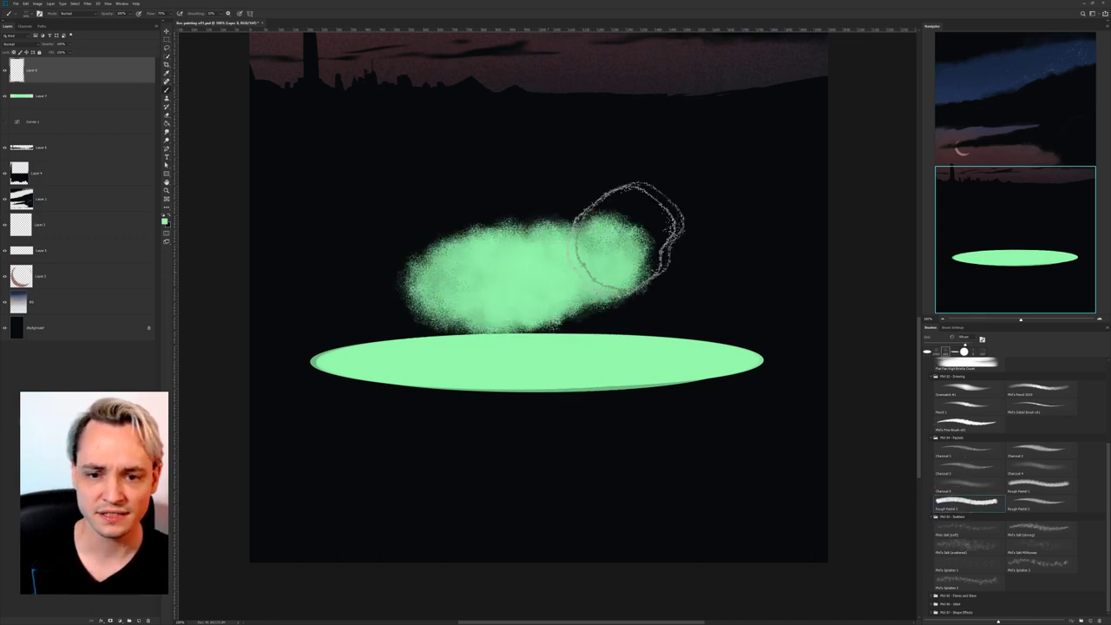
key("ctrl+z")
Shrink the pastel brush, clear the leftover test marks and paint a rough green fringe along the ellipse's upper edge.
right_click(502, 303)
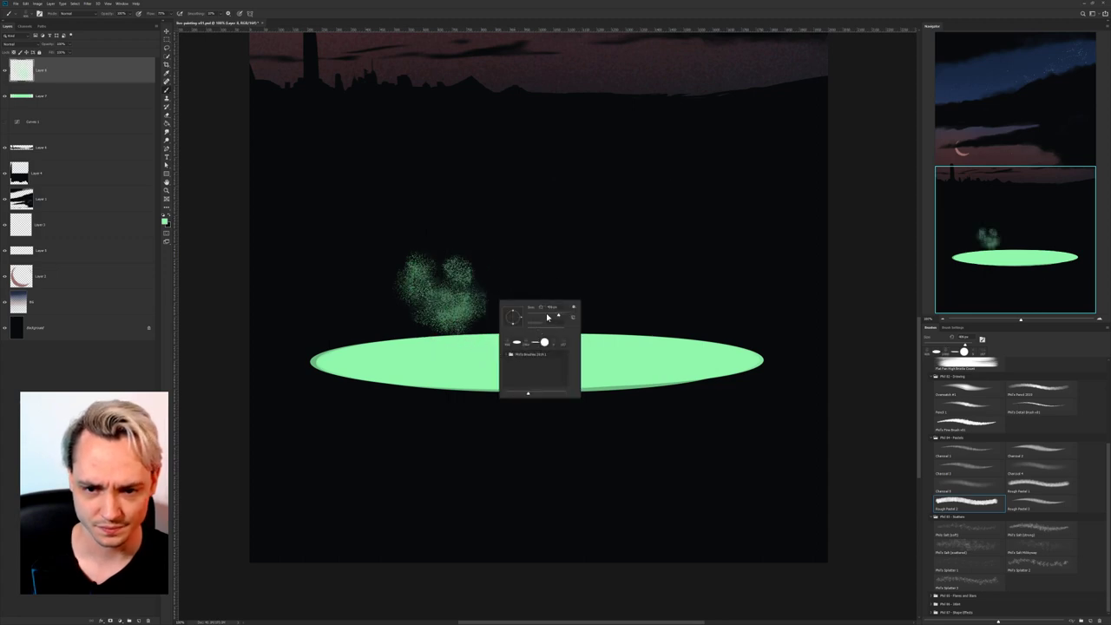
left_click(370, 367)
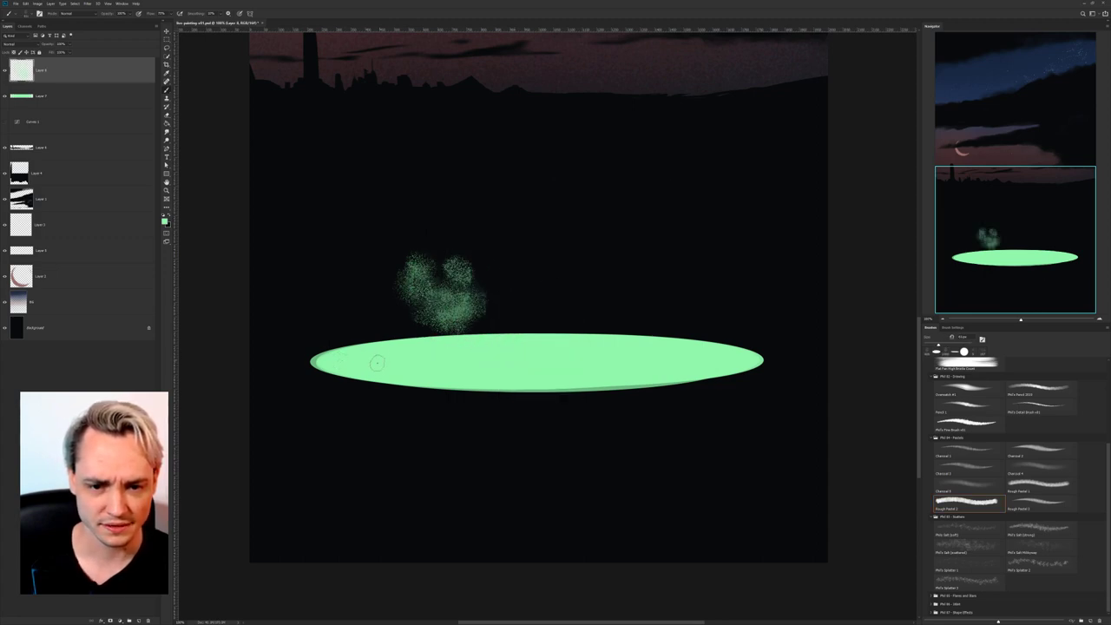
key("bracketright")
key("ctrl+z")
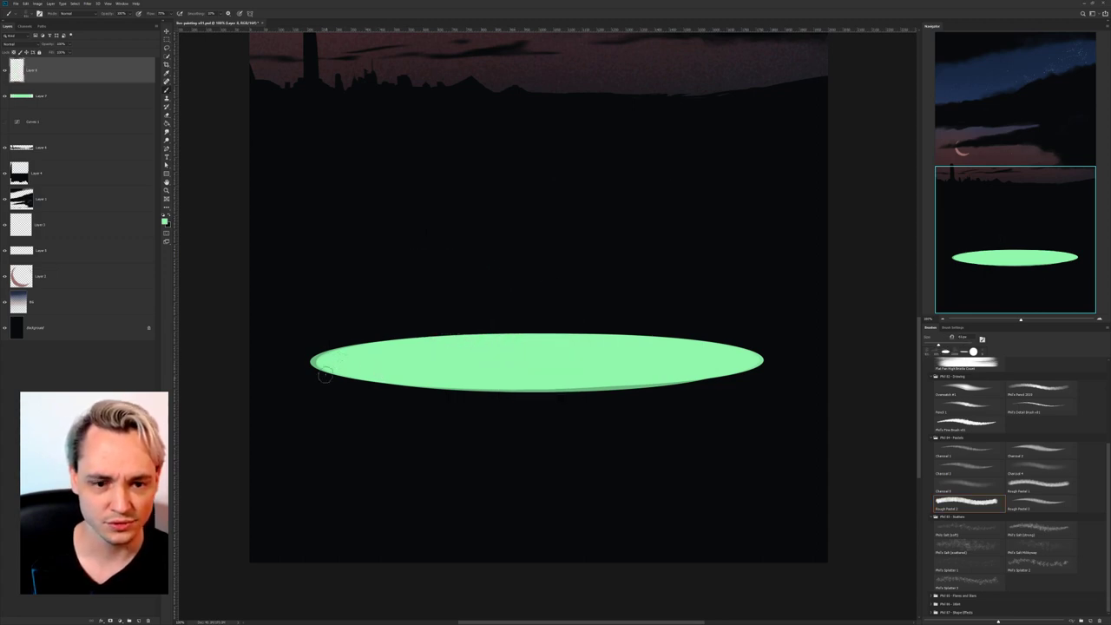
mouse_move(324, 375)
left_mouse_down()
mouse_move(320, 361)
mouse_move(337, 350)
mouse_move(391, 339)
mouse_move(373, 345)
mouse_move(601, 332)
mouse_move(700, 350)
left_mouse_up()
left_click_drag(613, 337, 761, 361)
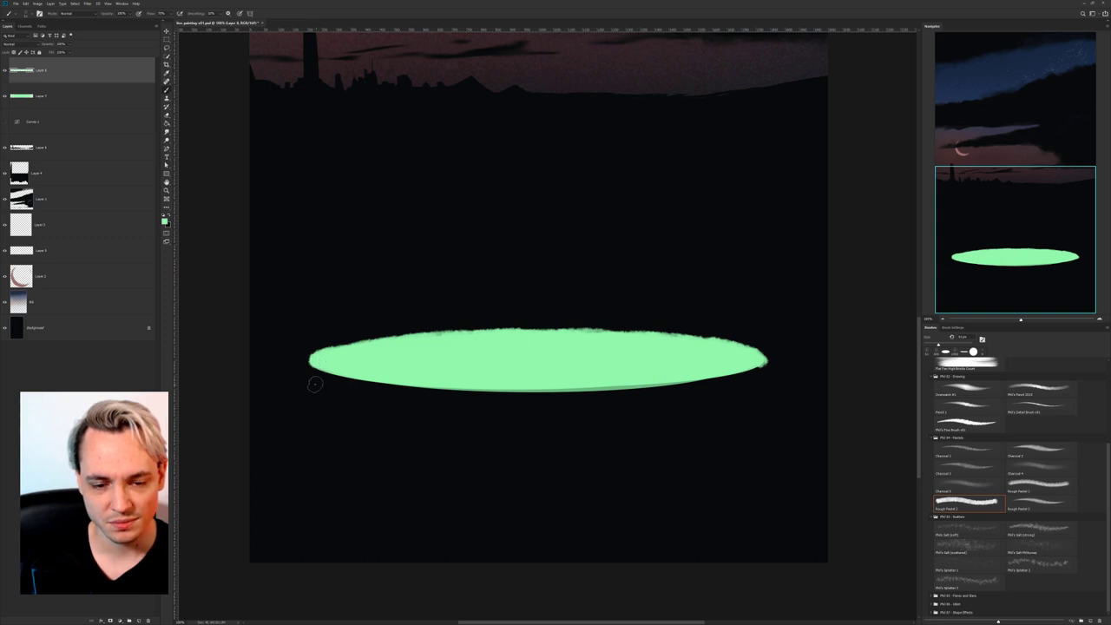
Set the brush's painting mode to Clear and try the Eraser on the ellipse's upper edge, undoing the test stroke.
left_click(62, 17)
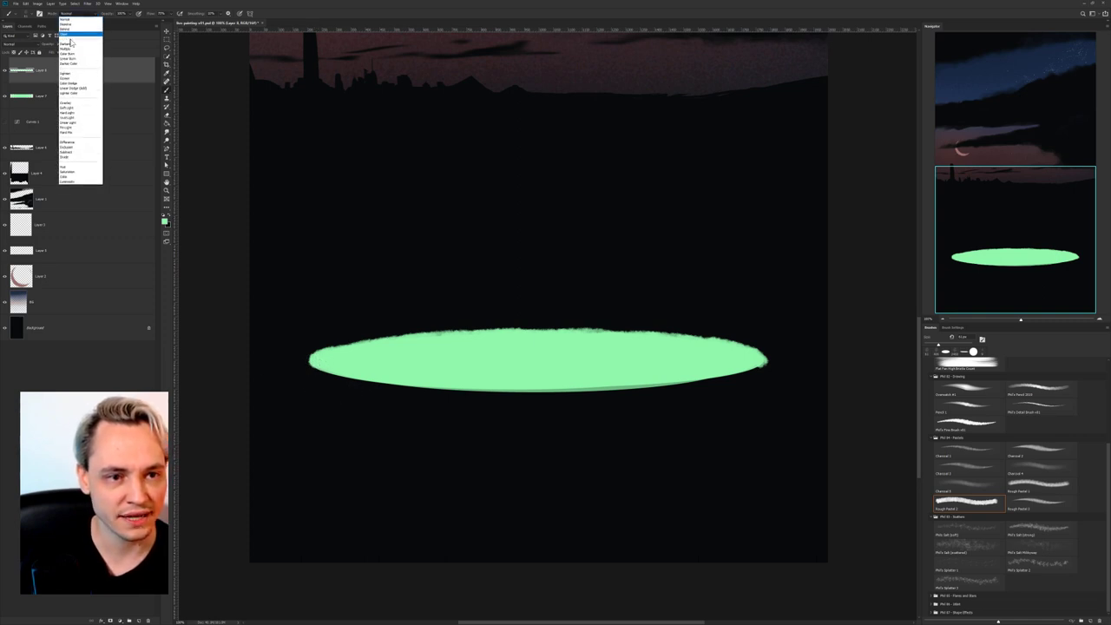
left_click(73, 40)
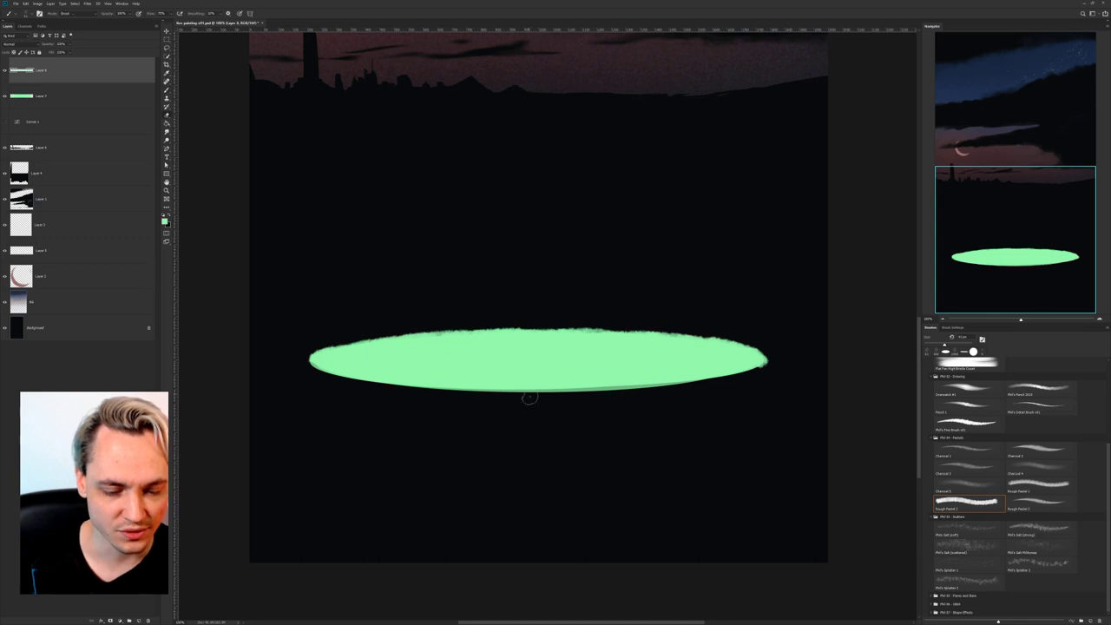
key("e")
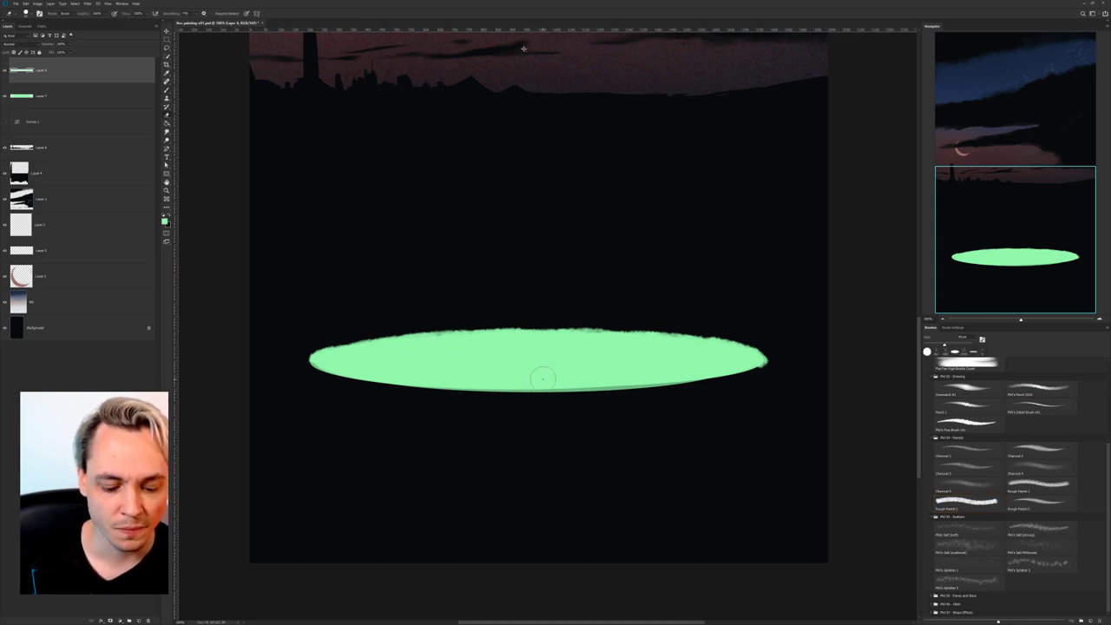
mouse_move(537, 374)
left_mouse_down()
mouse_move(510, 365)
mouse_move(553, 276)
mouse_move(504, 358)
left_mouse_up()
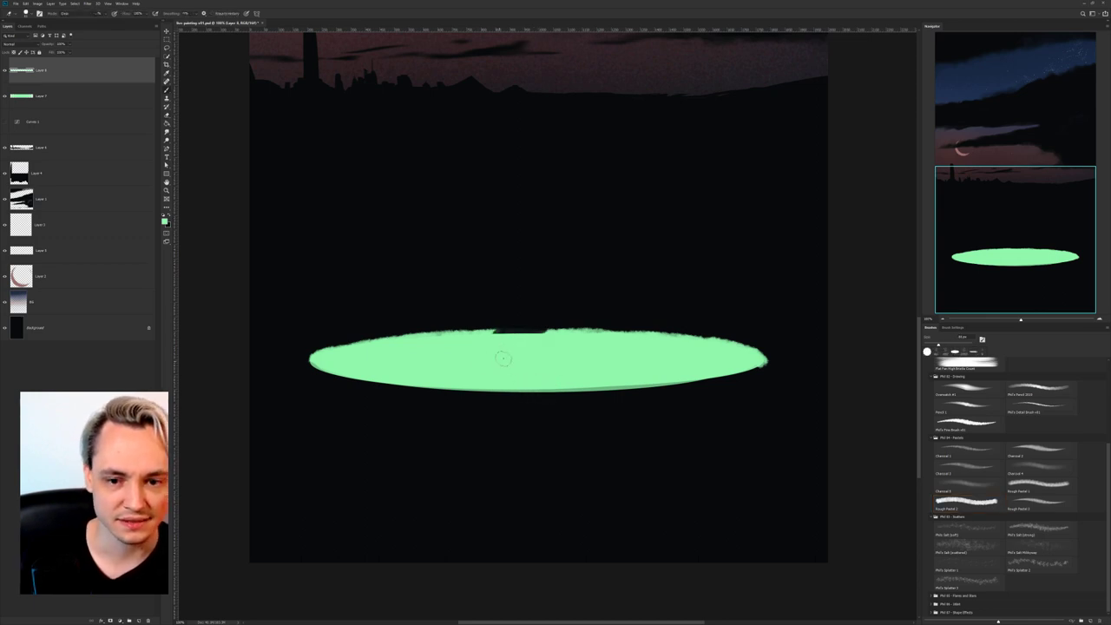
key("ctrl+z")
Merge the fringe layer down into the ellipse layer and roughen the ellipse's lower edge with the pastel brush in Clear mode.
key("b")
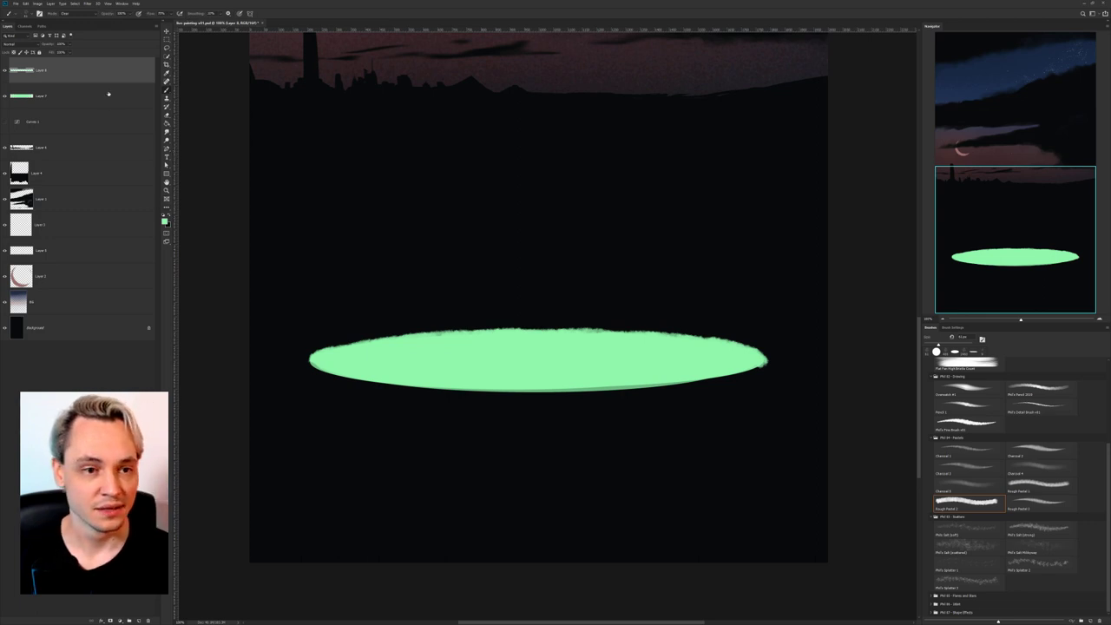
key("ctrl+e")
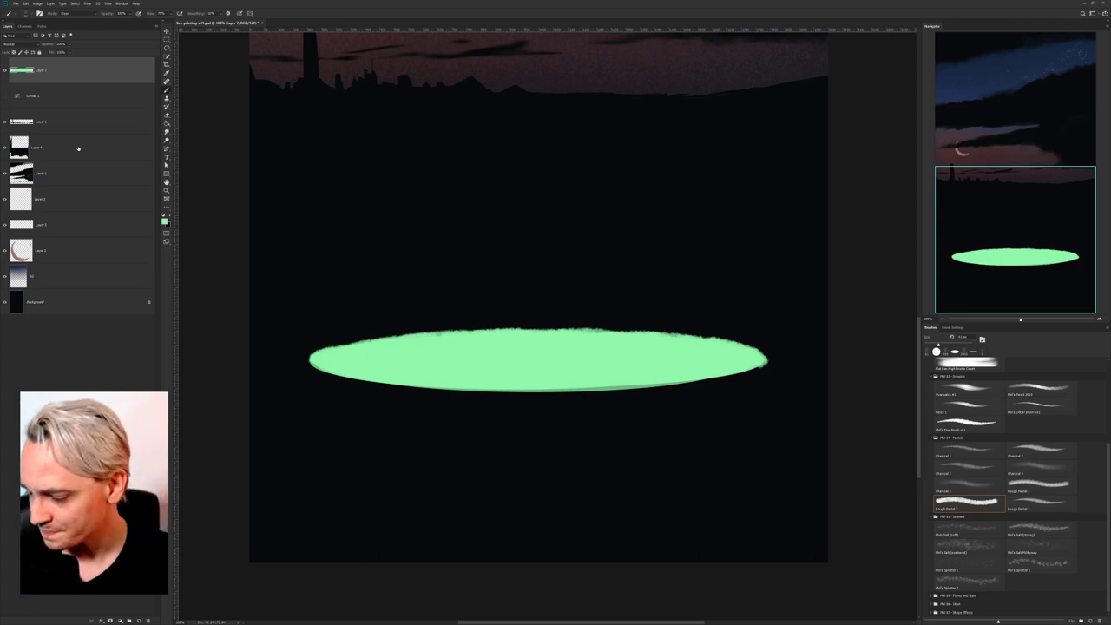
mouse_move(309, 369)
left_mouse_down()
mouse_move(482, 396)
mouse_move(699, 382)
mouse_move(771, 361)
mouse_move(712, 383)
mouse_move(745, 377)
mouse_move(624, 390)
mouse_move(523, 382)
mouse_move(476, 400)
mouse_move(455, 395)
mouse_move(514, 402)
mouse_move(583, 400)
mouse_move(469, 396)
mouse_move(600, 397)
mouse_move(779, 357)
left_mouse_up()
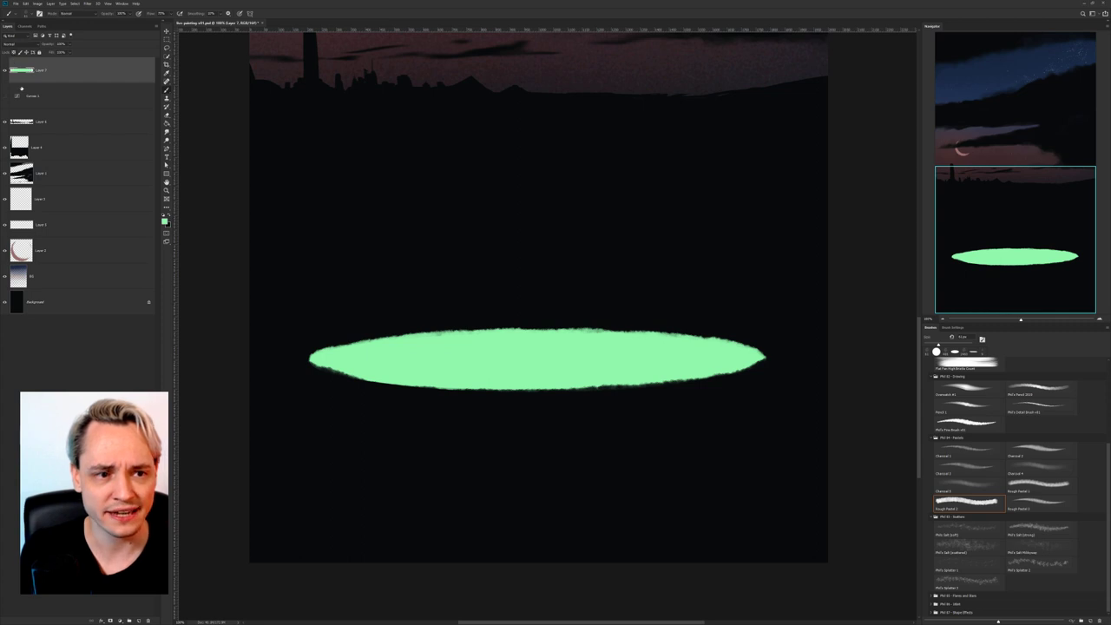
Lock the ellipse layer's transparent pixels and test the lock with purple diagonal strokes across the ellipse, undoing them.
left_click(14, 53)
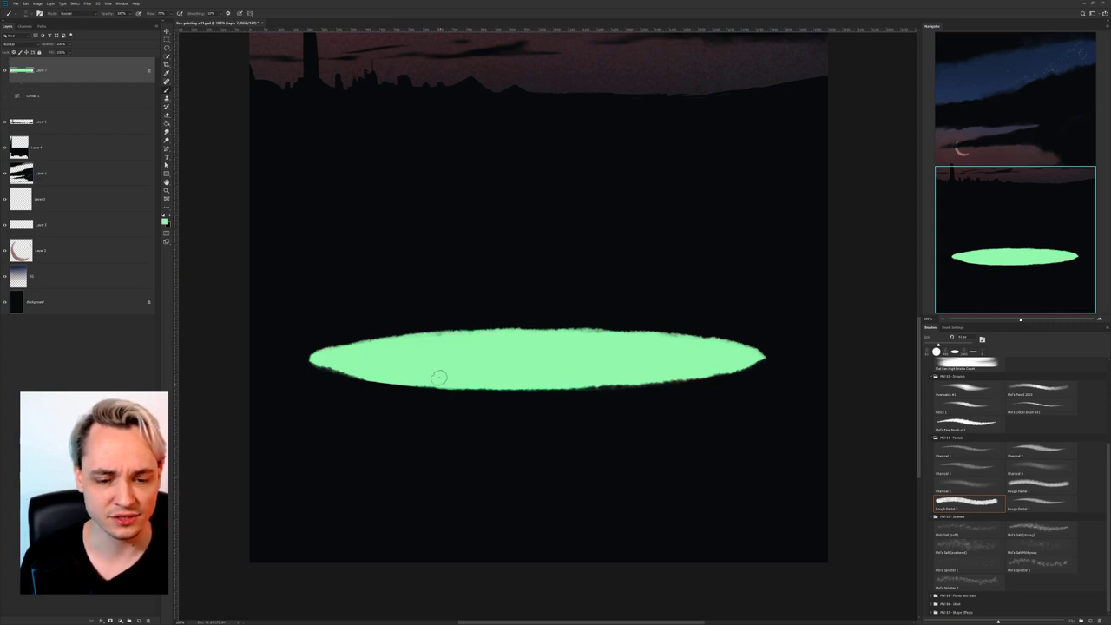
left_click(164, 220)
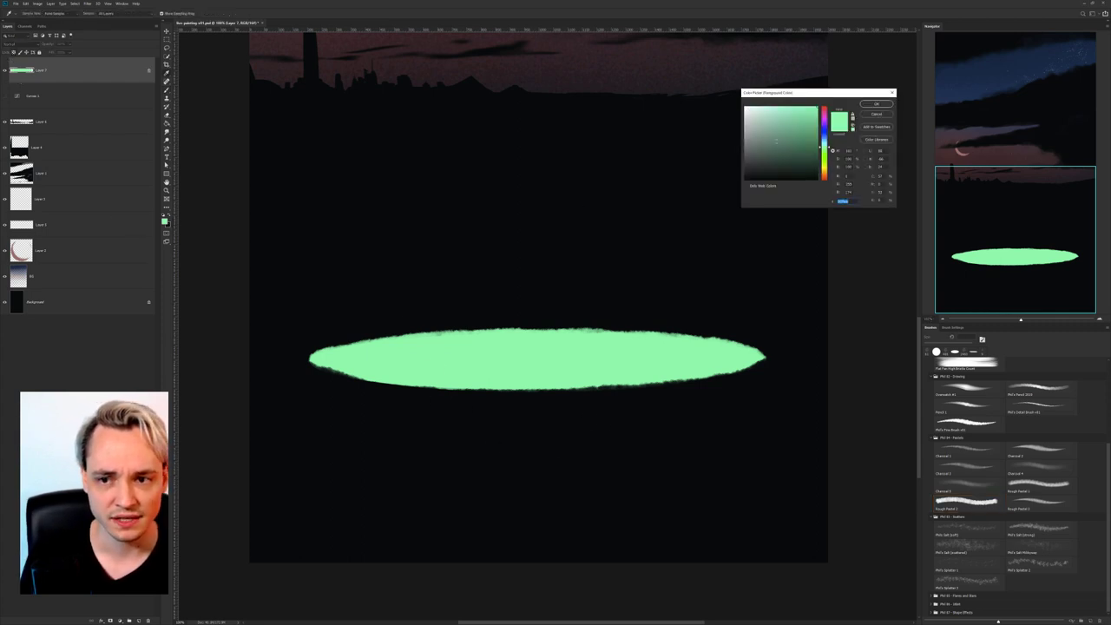
left_click_drag(830, 128, 830, 125)
left_click(874, 106)
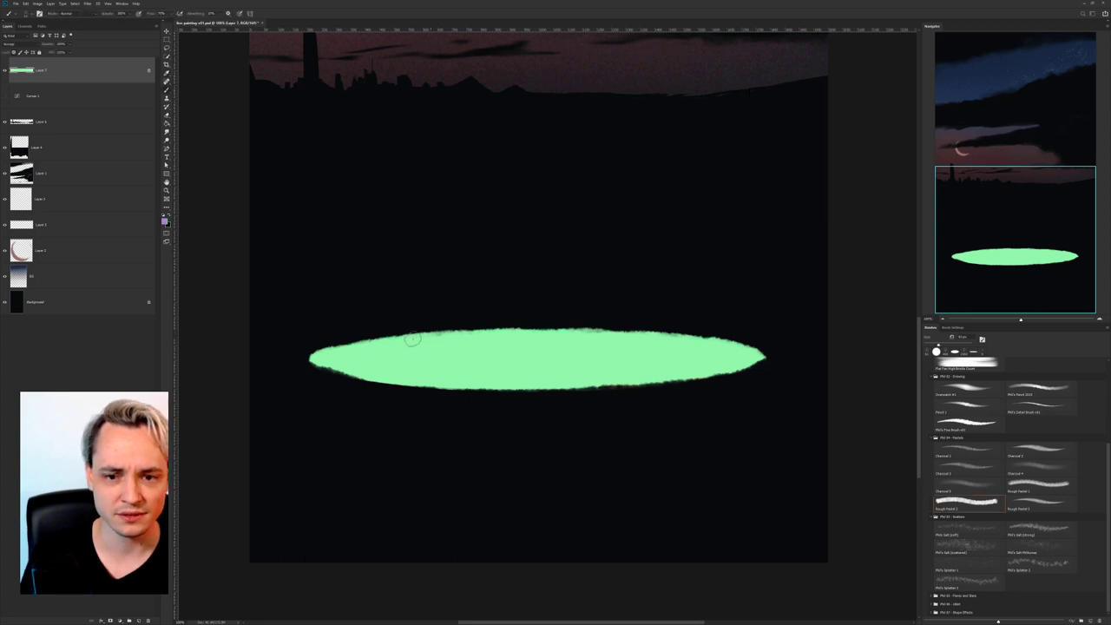
mouse_move(437, 324)
left_mouse_down()
mouse_move(382, 413)
mouse_move(582, 314)
mouse_move(832, 240)
left_mouse_up()
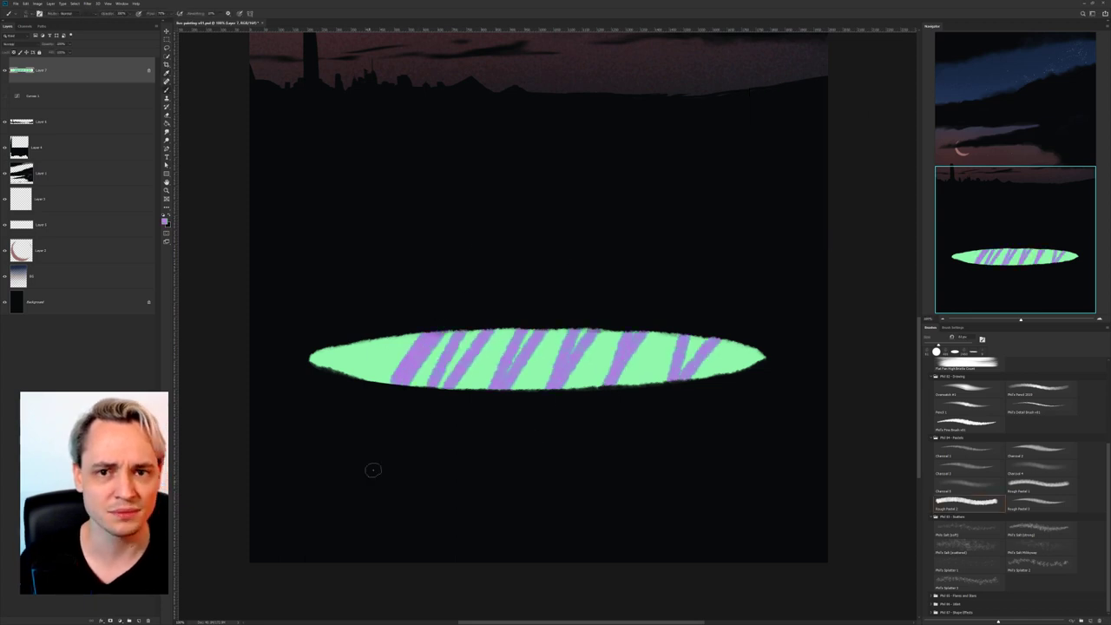
key("ctrl+z")
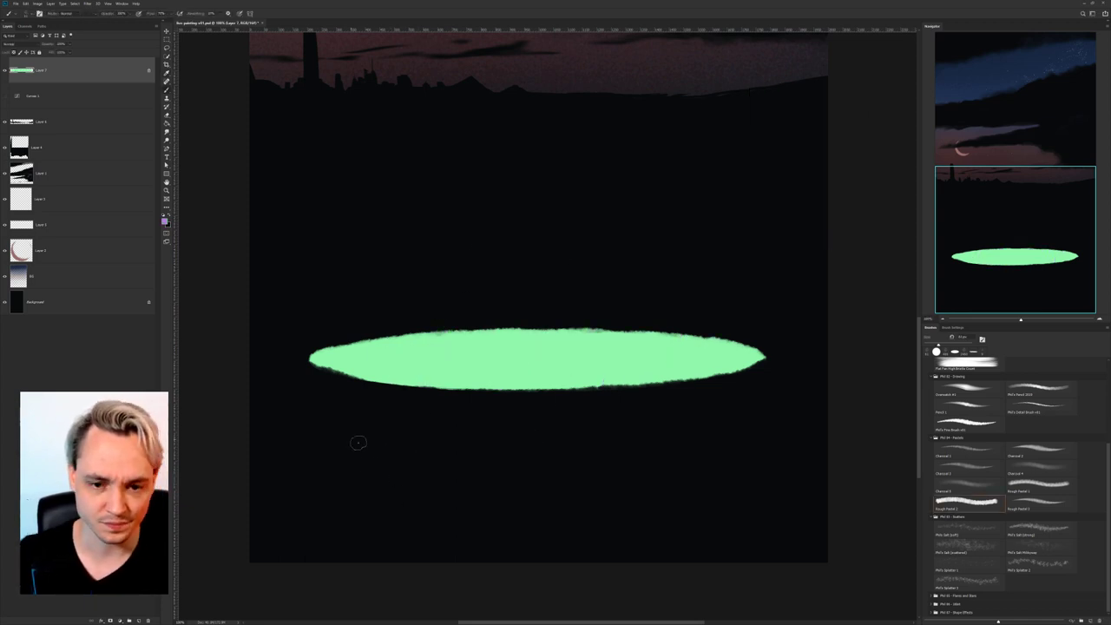
Switch to the near-black colour, enlarge the pastel brush and try shading the ellipse's upper edge, undoing the stroke.
key("x")
right_click(409, 252)
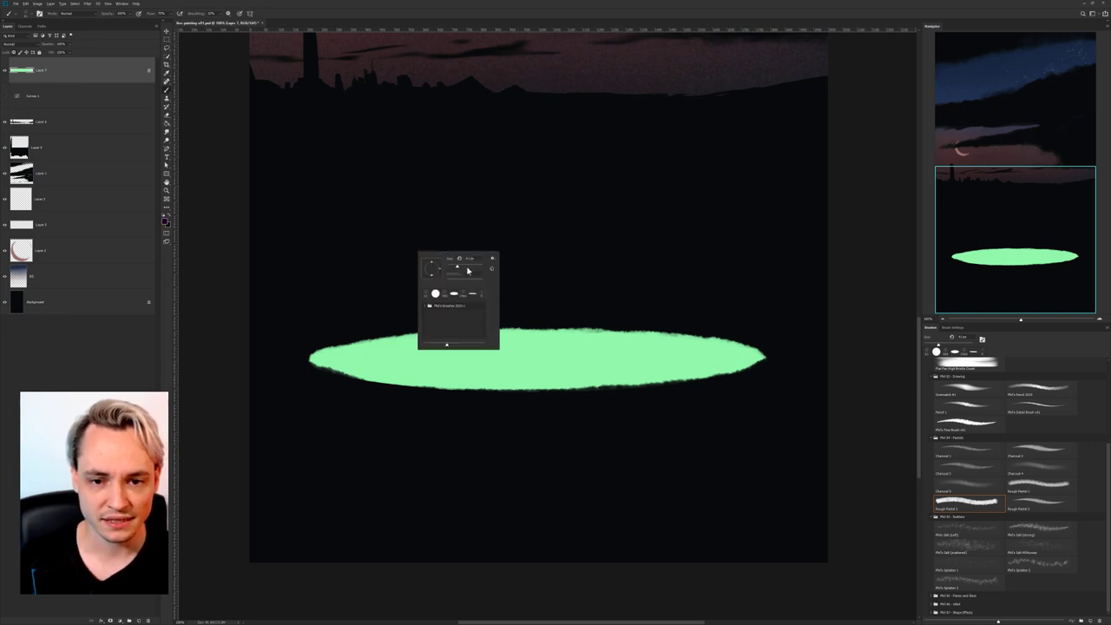
left_click(584, 229)
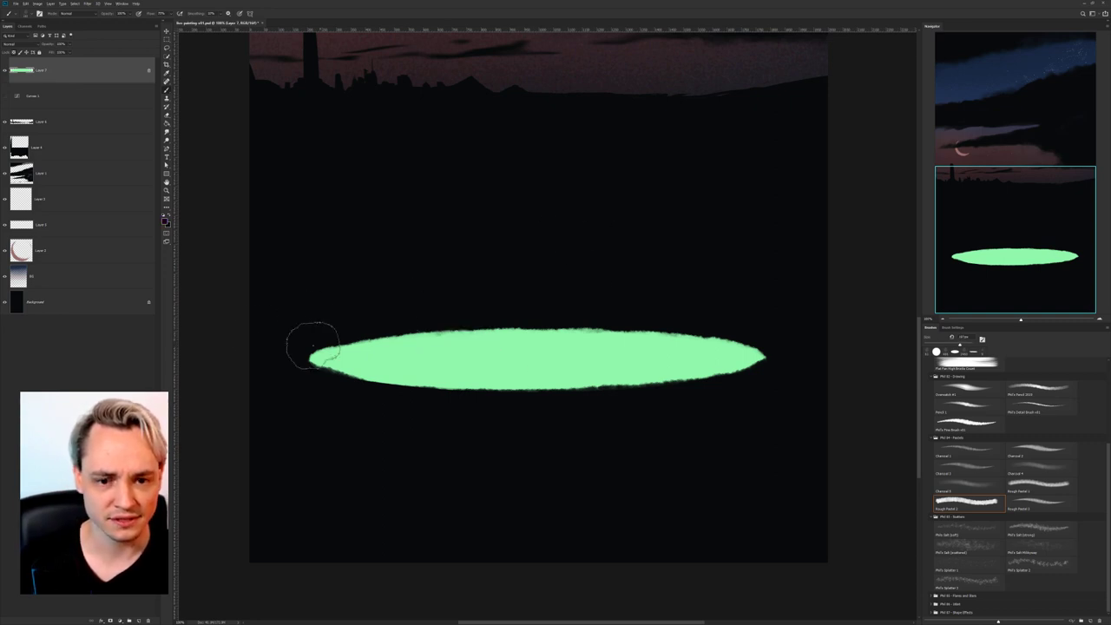
mouse_move(292, 354)
left_mouse_down()
mouse_move(394, 335)
mouse_move(692, 317)
mouse_move(764, 326)
left_mouse_up()
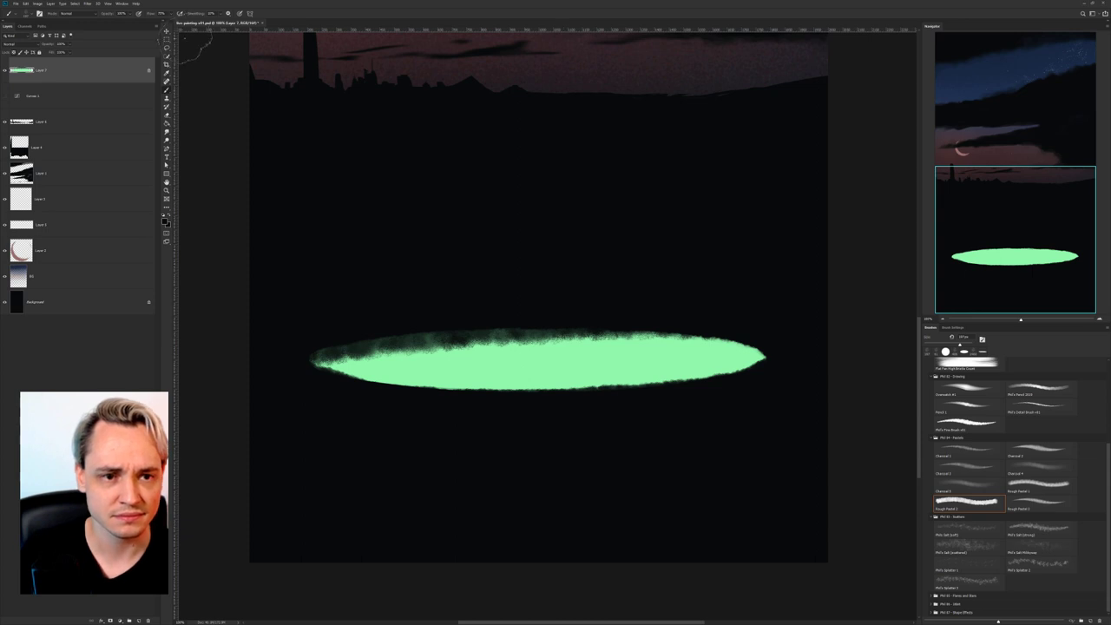
key("ctrl+z")
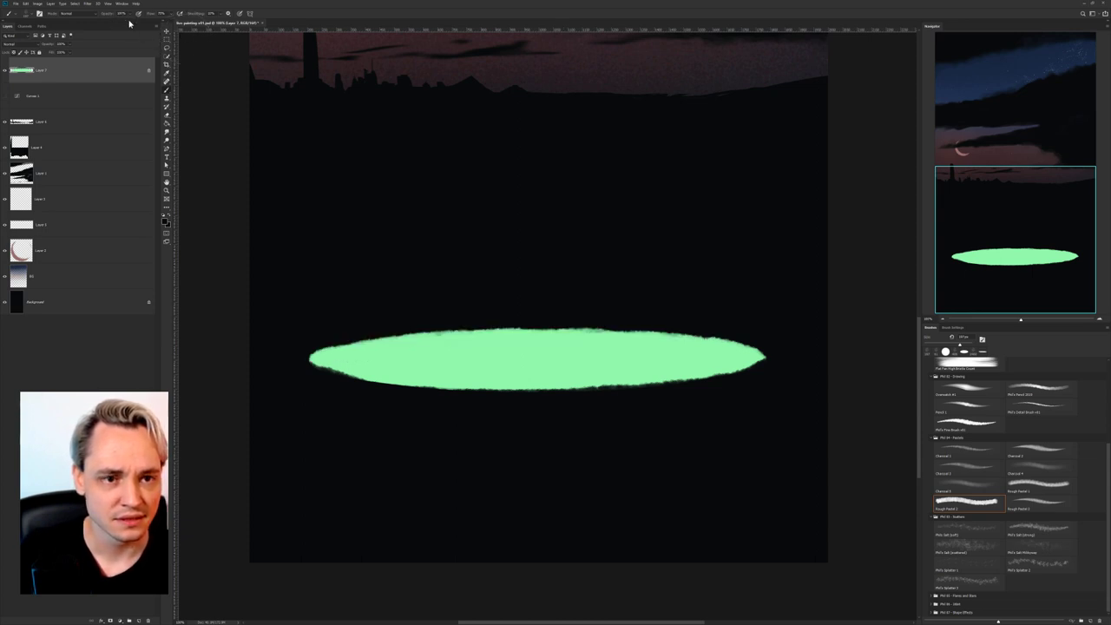
Lower the brush opacity and paint faint dark shading along the ellipse's upper edge.
left_click(130, 15)
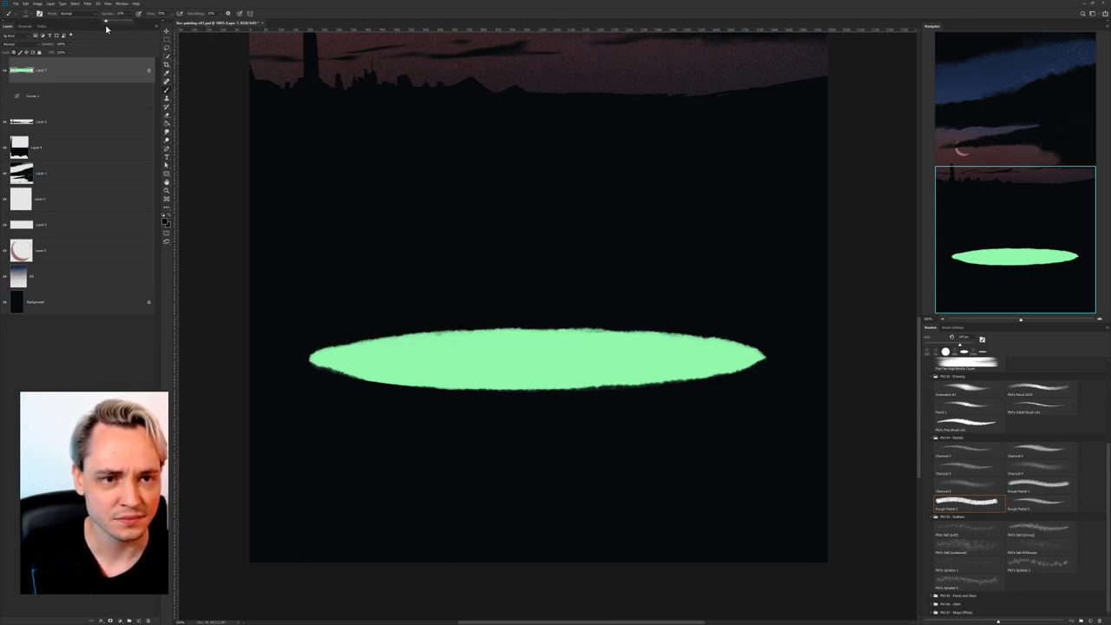
left_click_drag(322, 339, 739, 308)
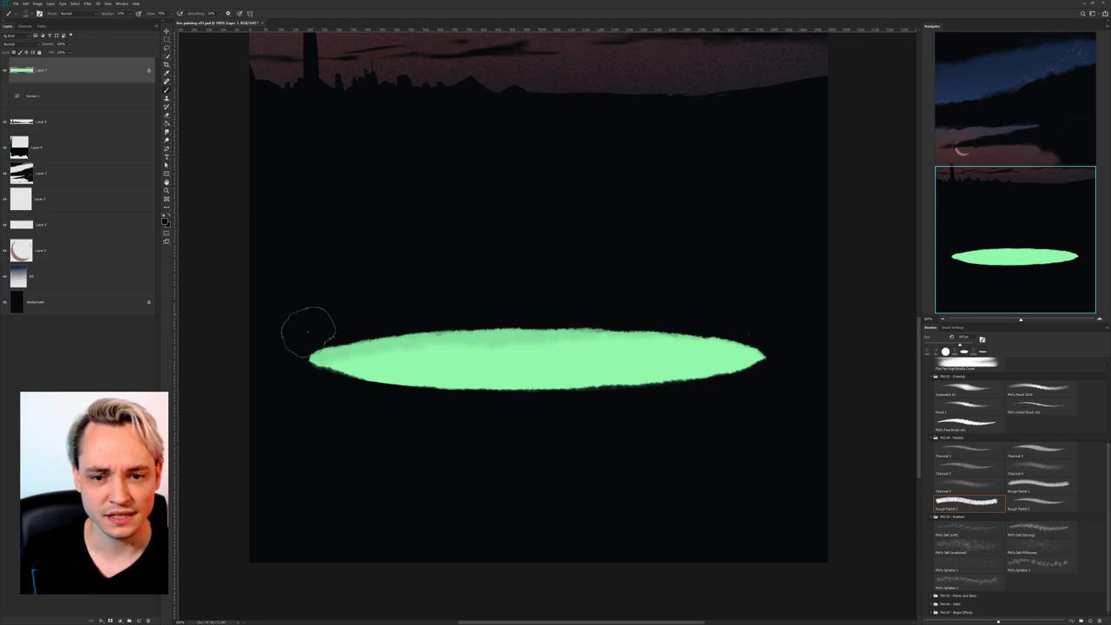
Build up translucent dark shading over the ellipse with the pastel brush, leaving a bright green glow along its lower edge.
mouse_move(309, 332)
left_mouse_down()
mouse_move(809, 342)
mouse_move(631, 328)
mouse_move(274, 362)
mouse_move(648, 352)
mouse_move(773, 368)
mouse_move(306, 367)
mouse_move(853, 376)
mouse_move(415, 359)
mouse_move(302, 334)
mouse_move(764, 322)
mouse_move(316, 339)
mouse_move(807, 334)
mouse_move(311, 354)
mouse_move(512, 329)
mouse_move(757, 336)
mouse_move(277, 359)
mouse_move(443, 343)
mouse_move(750, 348)
mouse_move(263, 369)
mouse_move(420, 336)
mouse_move(772, 330)
left_mouse_up()
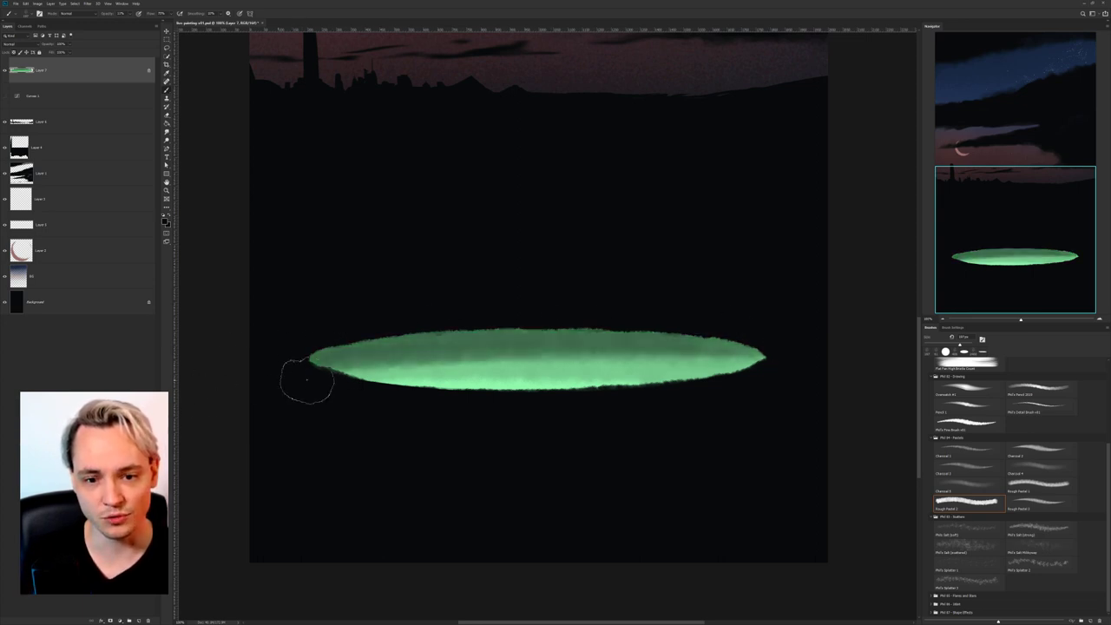
mouse_move(307, 380)
left_mouse_down()
mouse_move(748, 355)
mouse_move(353, 380)
mouse_move(624, 363)
mouse_move(703, 377)
mouse_move(246, 386)
mouse_move(662, 370)
mouse_move(371, 326)
mouse_move(712, 322)
mouse_move(297, 335)
mouse_move(743, 331)
mouse_move(504, 346)
mouse_move(707, 343)
mouse_move(716, 370)
mouse_move(302, 399)
left_mouse_up()
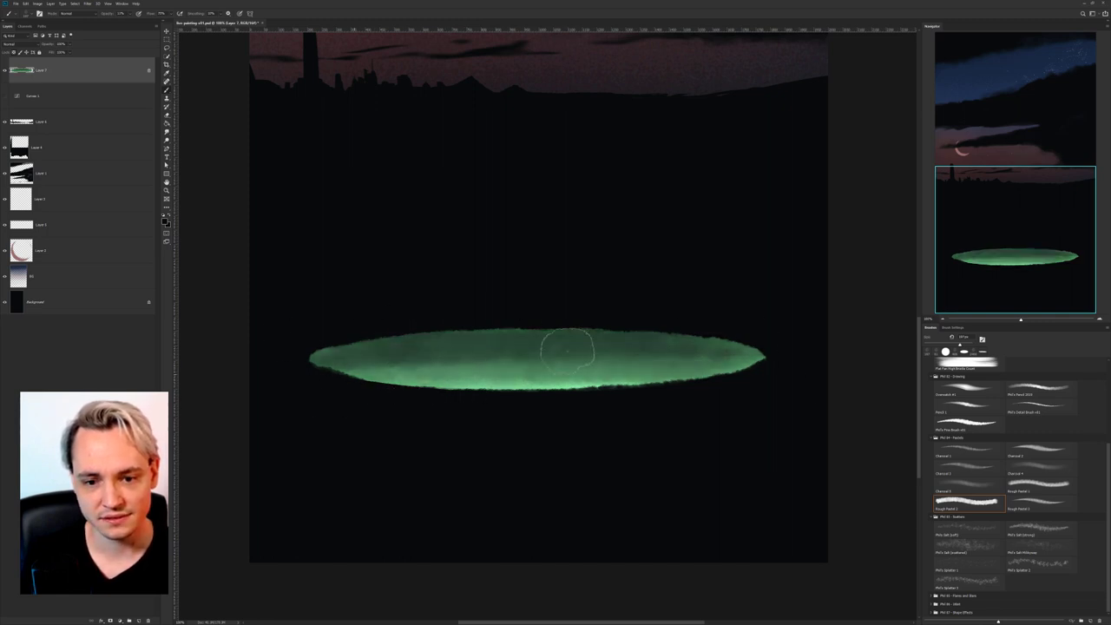
mouse_move(568, 350)
left_mouse_down()
mouse_move(436, 358)
mouse_move(690, 356)
mouse_move(409, 344)
left_mouse_up()
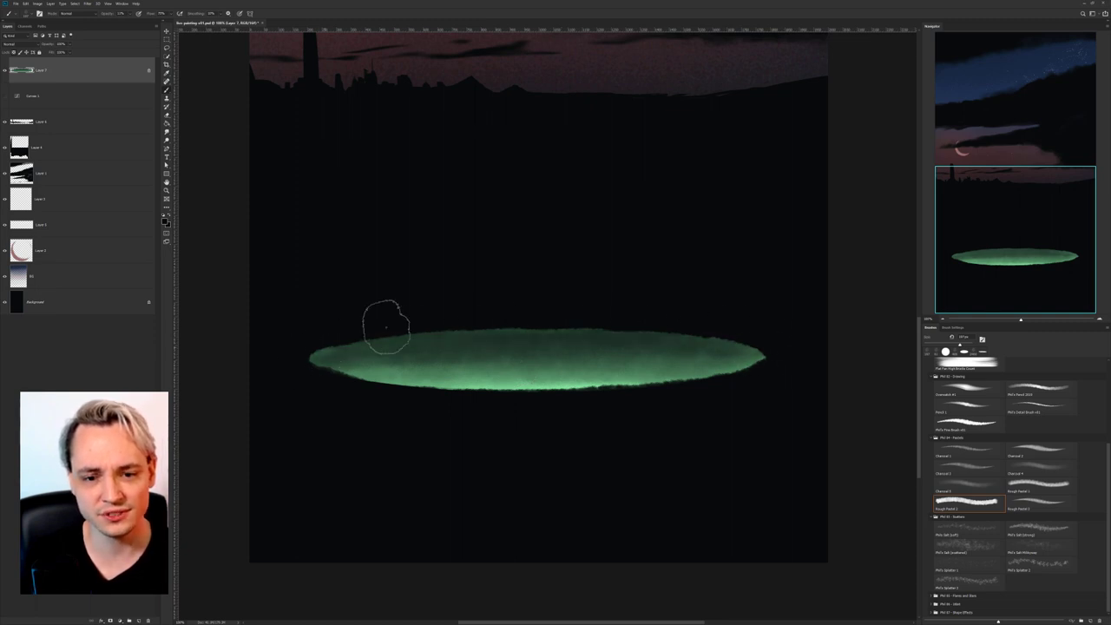
mouse_move(386, 327)
left_mouse_down()
mouse_move(528, 325)
mouse_move(348, 338)
mouse_move(306, 353)
mouse_move(410, 392)
mouse_move(796, 332)
mouse_move(758, 337)
mouse_move(781, 369)
mouse_move(746, 346)
mouse_move(376, 366)
mouse_move(403, 380)
mouse_move(361, 339)
left_mouse_up()
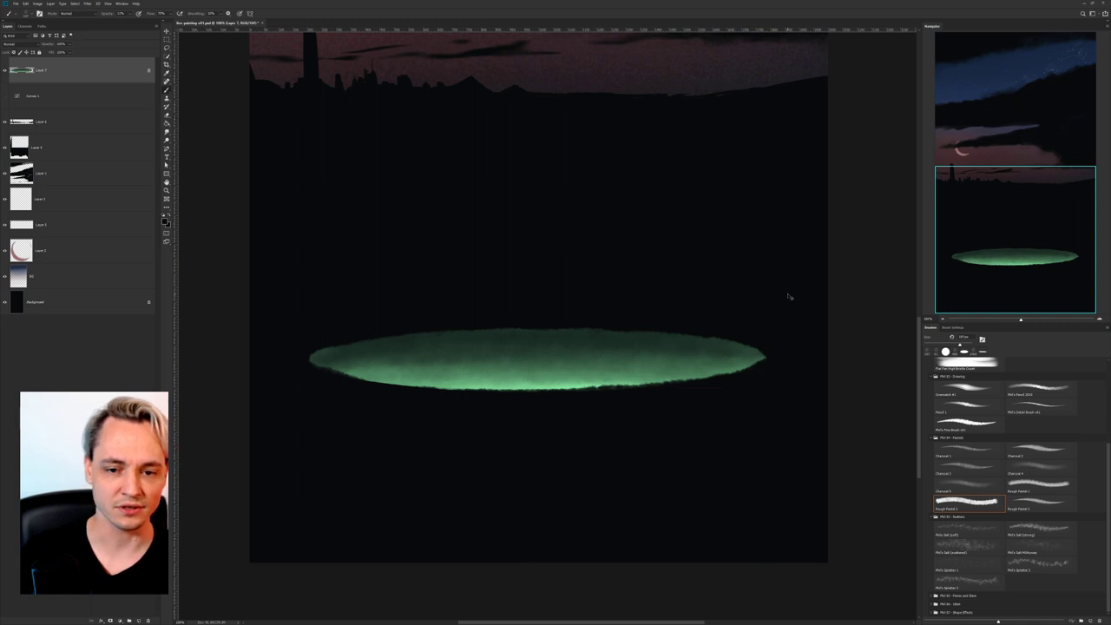
key("ctrl+plus")
left_click_drag(483, 342, 578, 251)
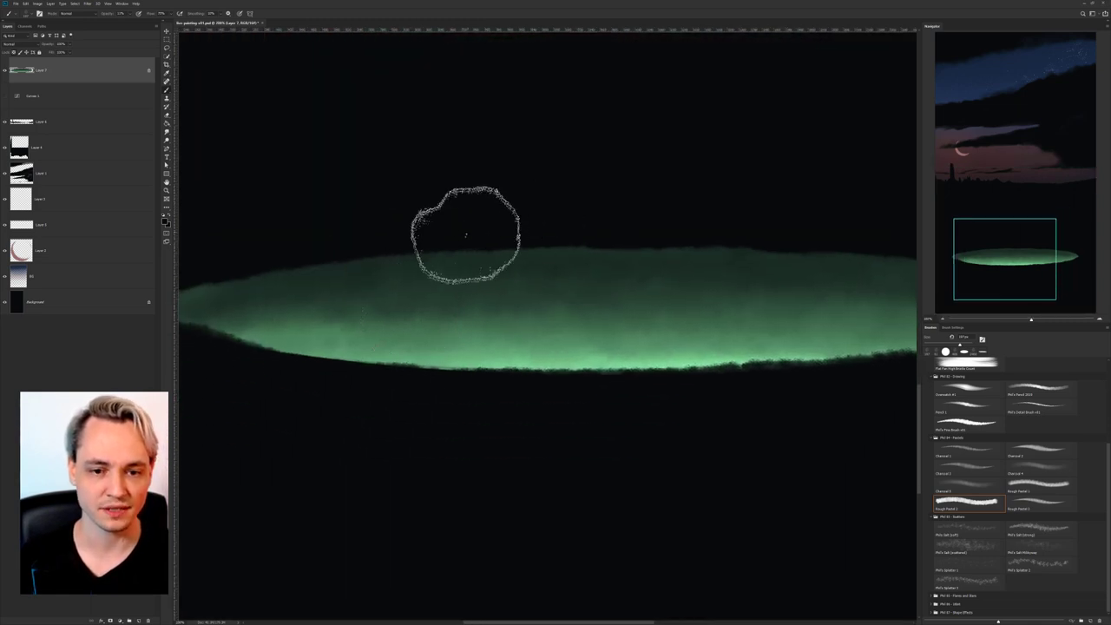
key("ctrl+minus")
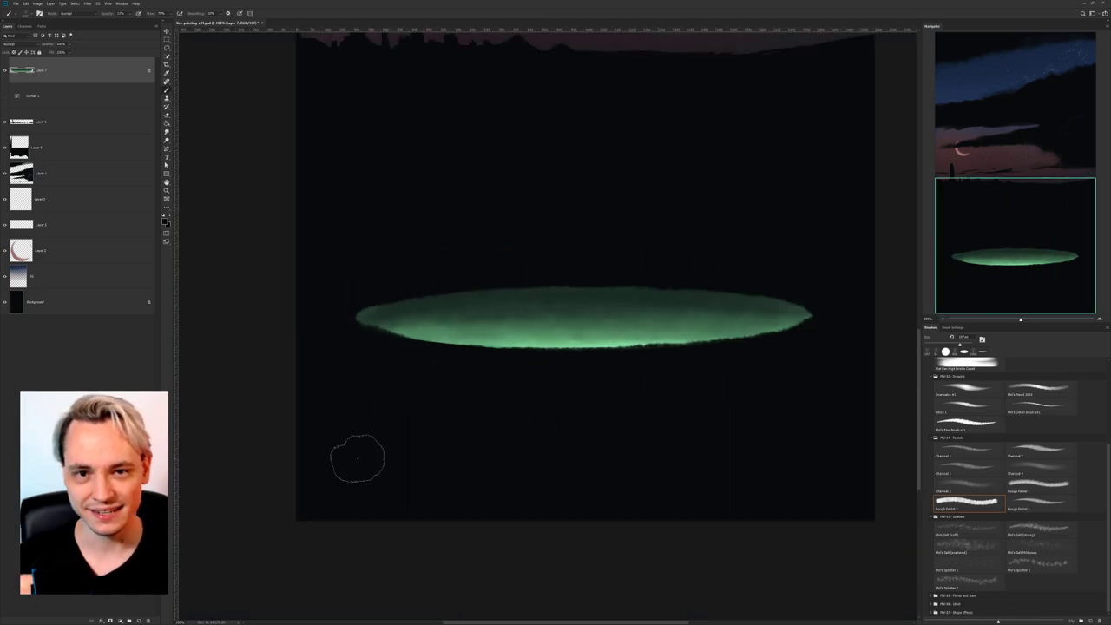
Switch to the detail brush, paint faint thin vertical streaks on the ellipse's upper half and raise the brush opacity.
right_click(568, 286)
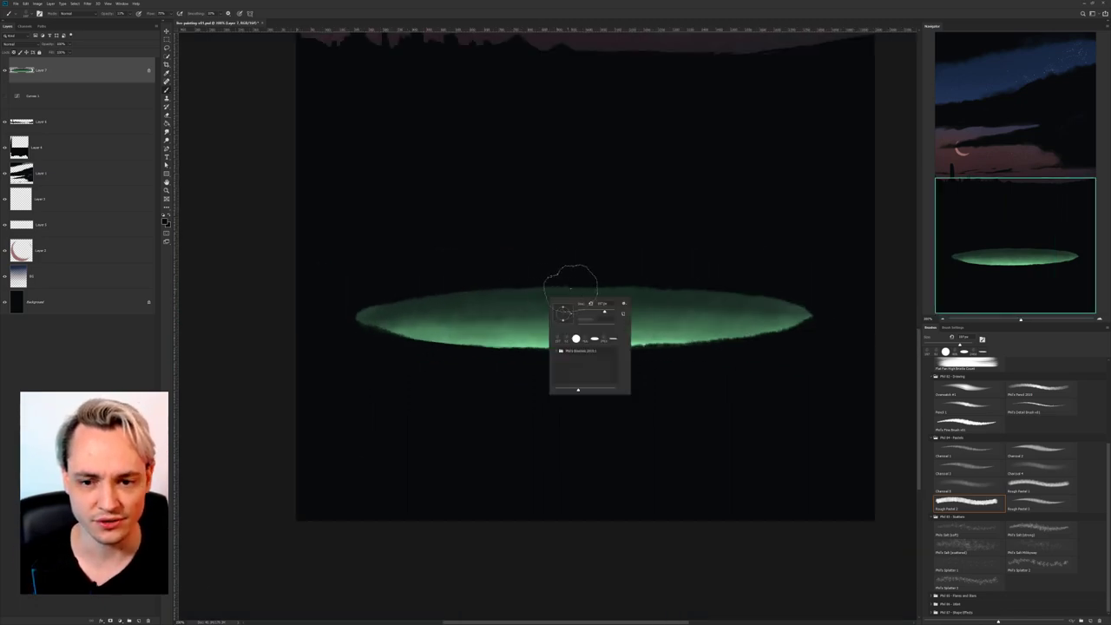
left_click(186, 103)
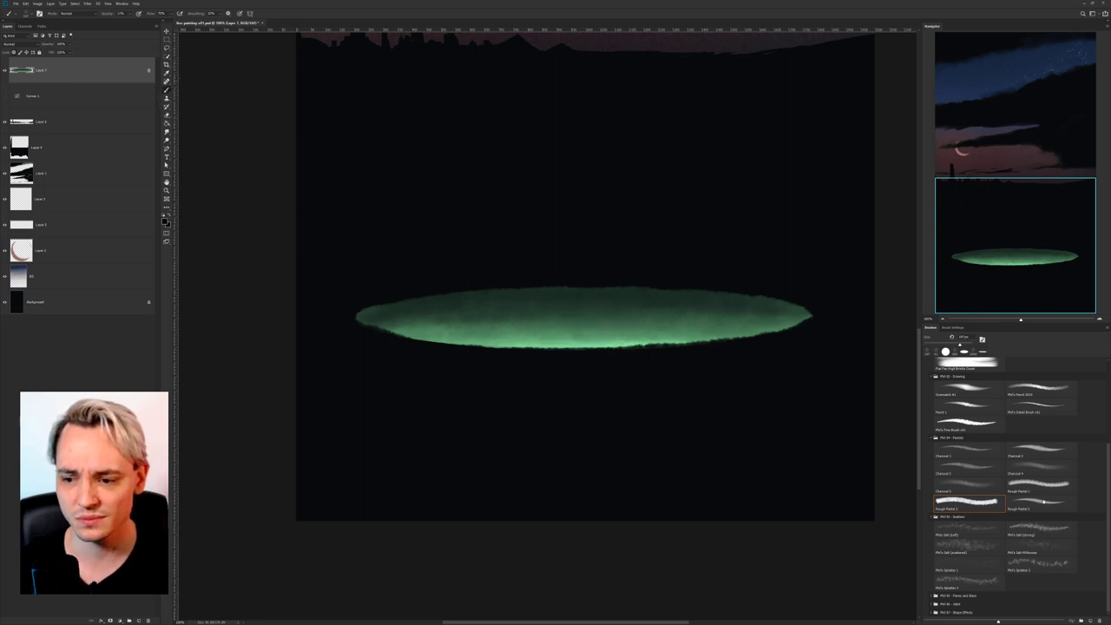
left_click(1044, 502)
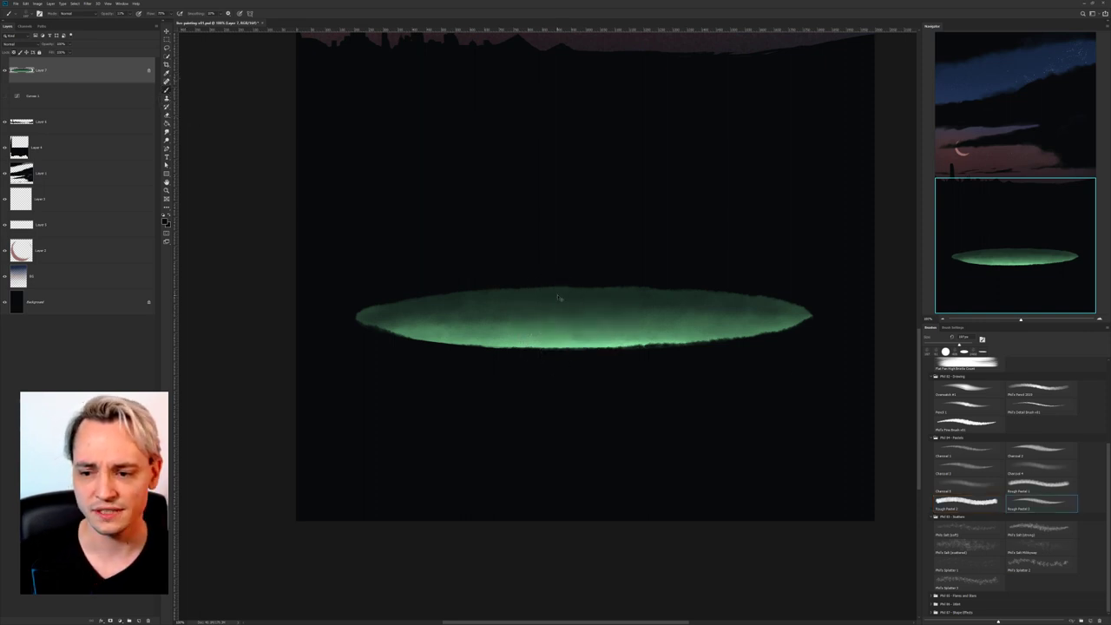
key("ctrl+plus")
left_click(1031, 407)
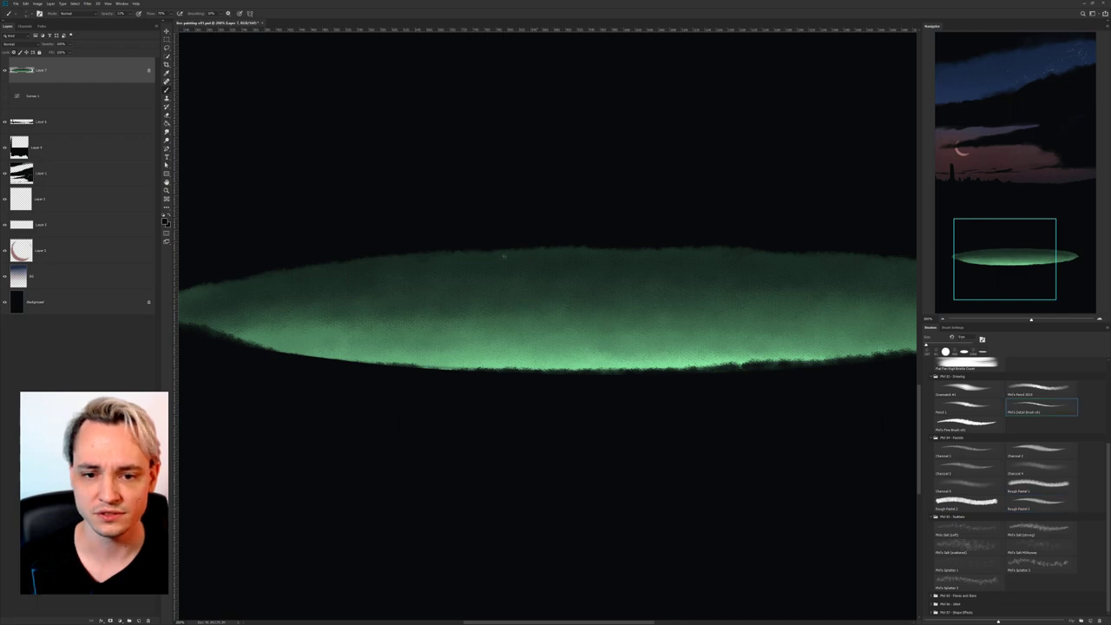
left_click_drag(469, 253, 471, 316)
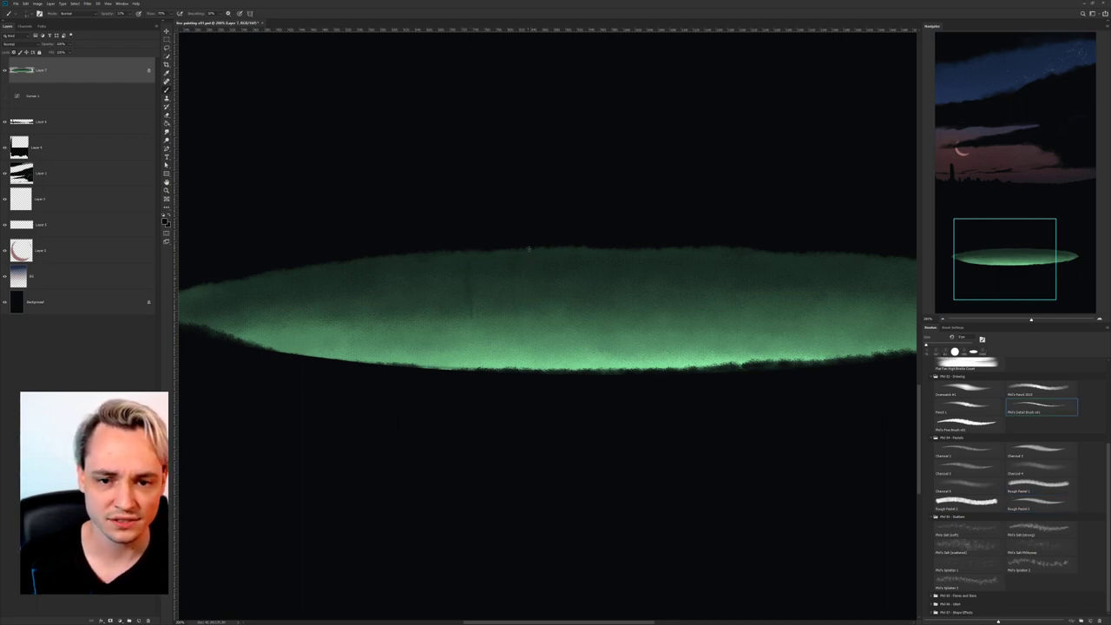
right_click(563, 282)
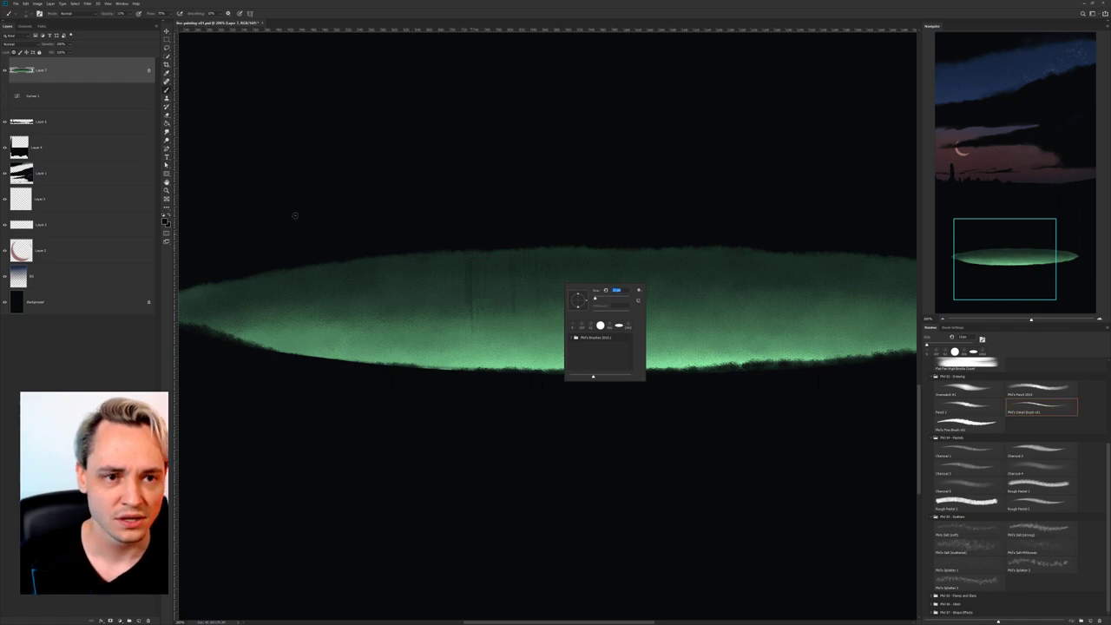
left_click(130, 15)
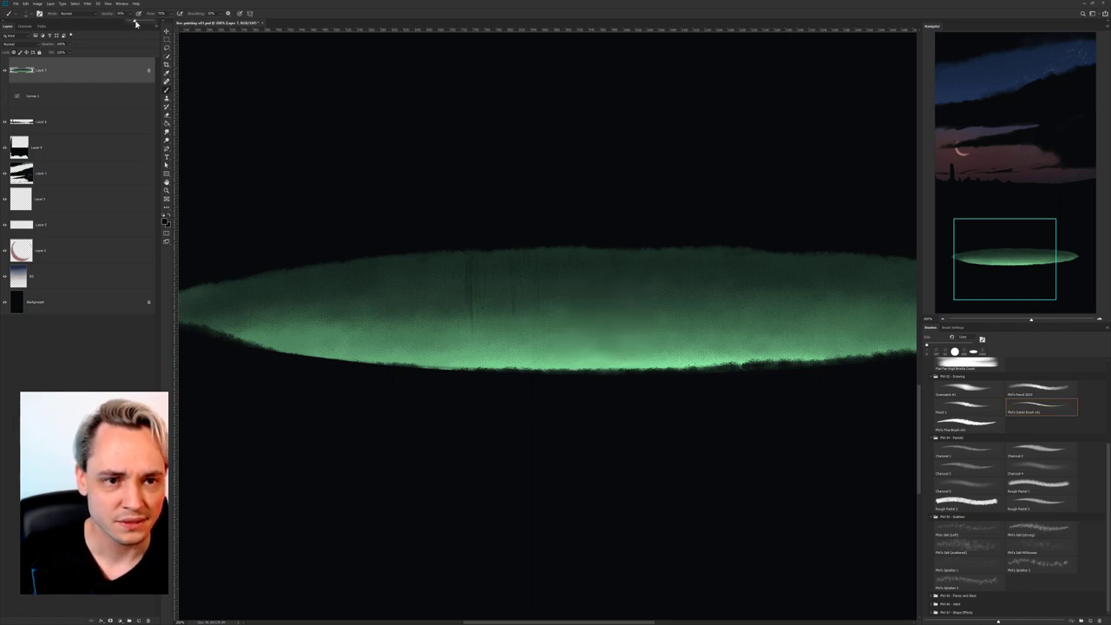
Try stronger vertical crack strokes around the ellipse's centre, test the eraser on them and undo the strokes.
mouse_move(587, 252)
left_mouse_down()
mouse_move(586, 296)
mouse_move(597, 308)
mouse_move(607, 265)
mouse_move(638, 338)
left_mouse_up()
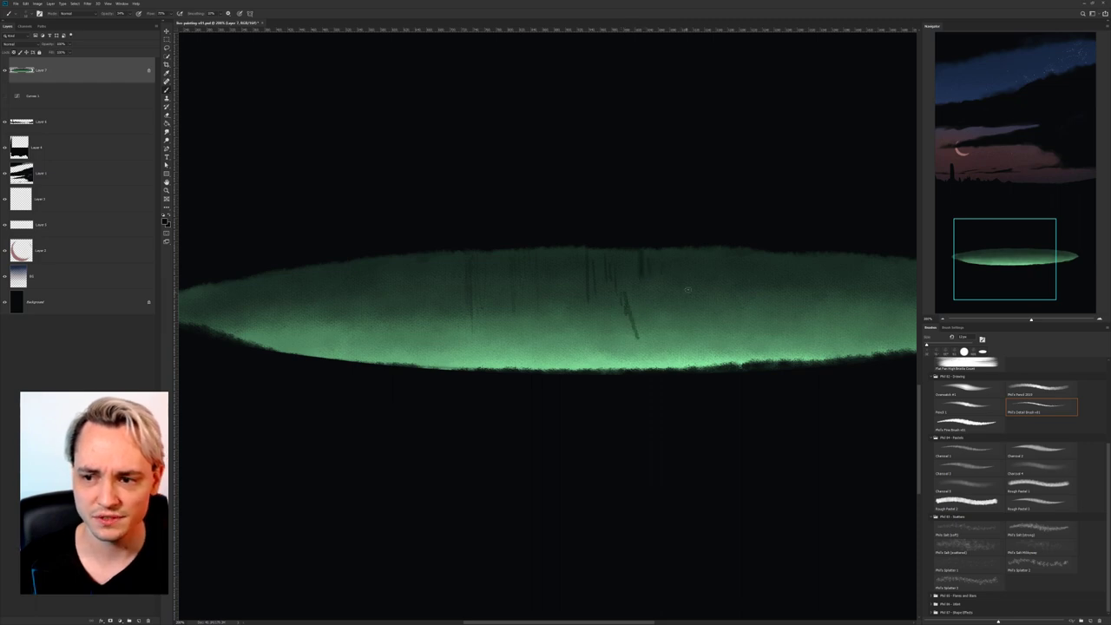
left_click_drag(685, 251, 689, 293)
key("ctrl+minus")
key("ctrl+minus")
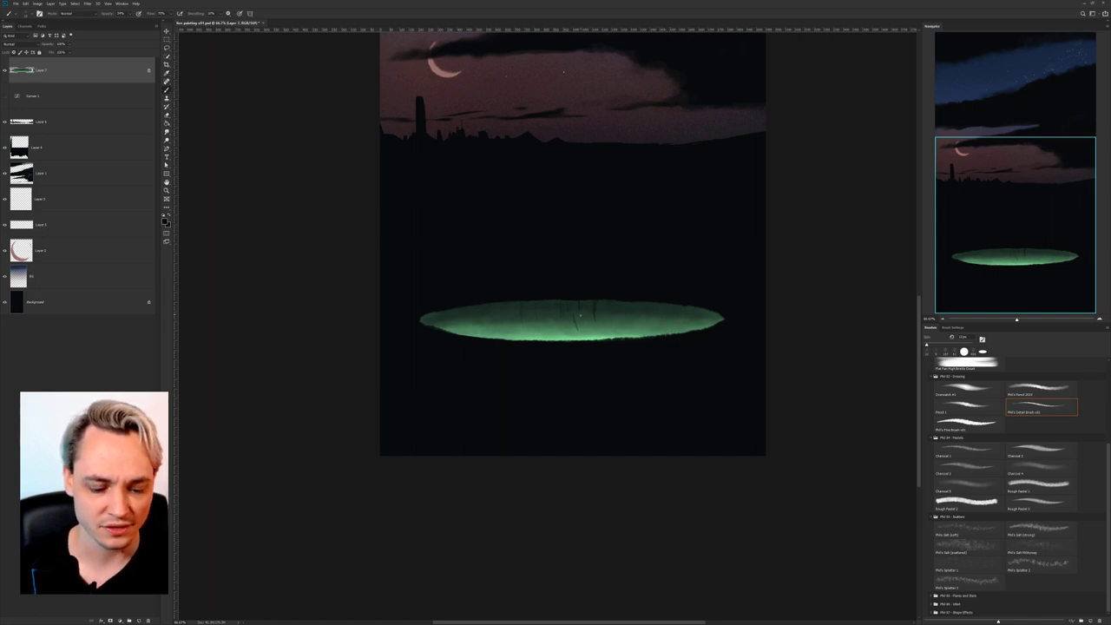
key("e")
mouse_move(566, 320)
left_mouse_down()
mouse_move(584, 319)
mouse_move(585, 333)
left_mouse_up()
key("ctrl+z")
key("ctrl+z")
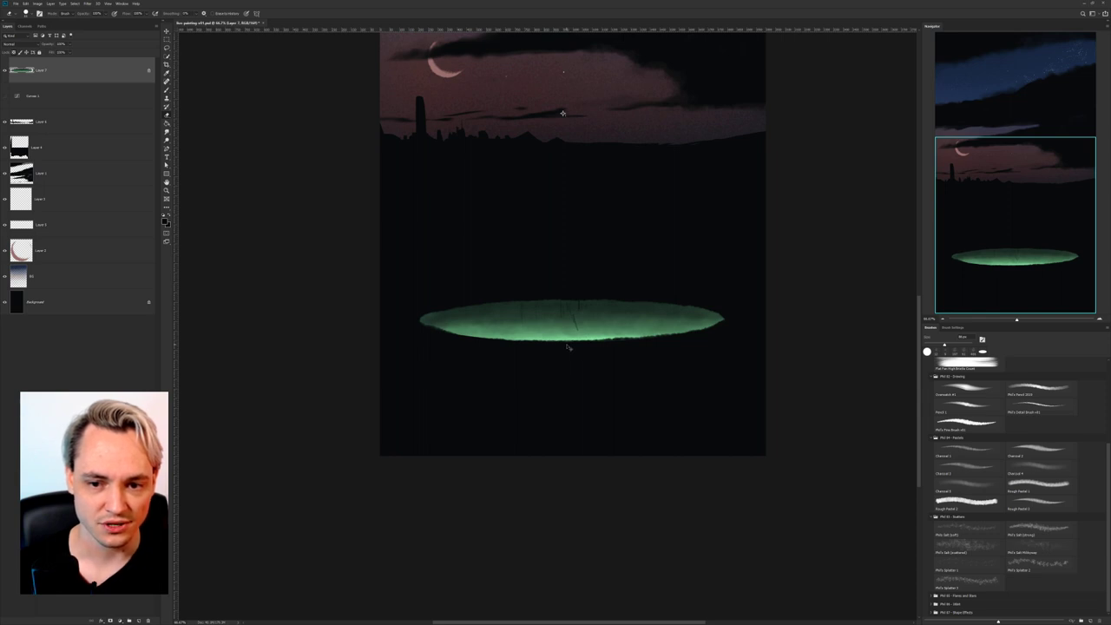
Load the ellipse's outline as a selection, add a new layer above it and brush fine dark texture onto the ellipse's ends.
left_click(22, 71, "ctrl")
left_click(139, 621)
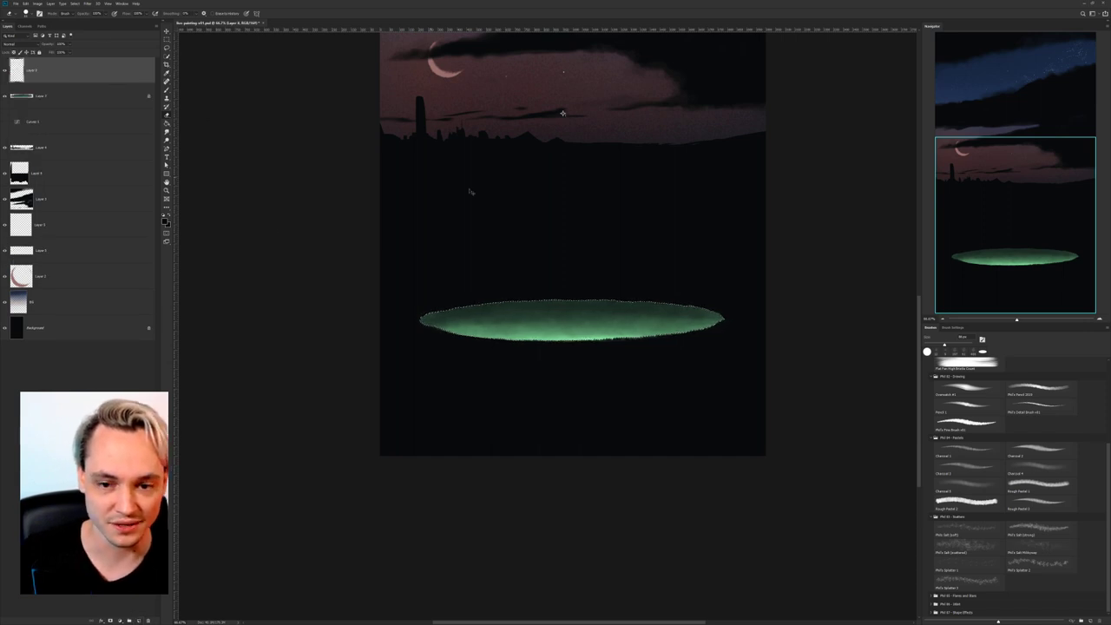
key("b")
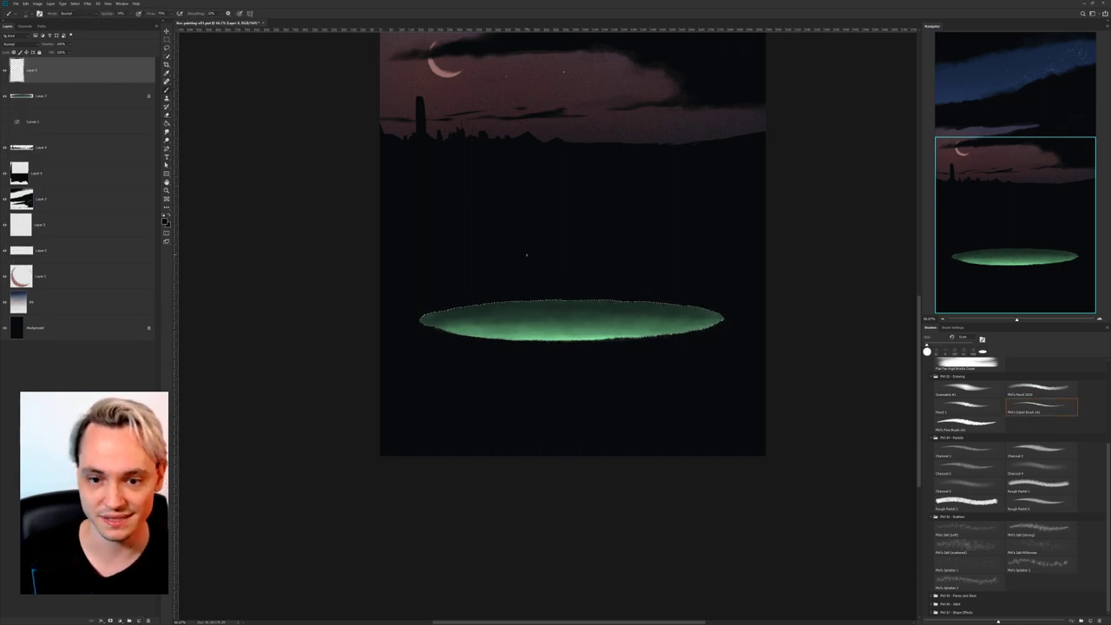
key("ctrl+plus")
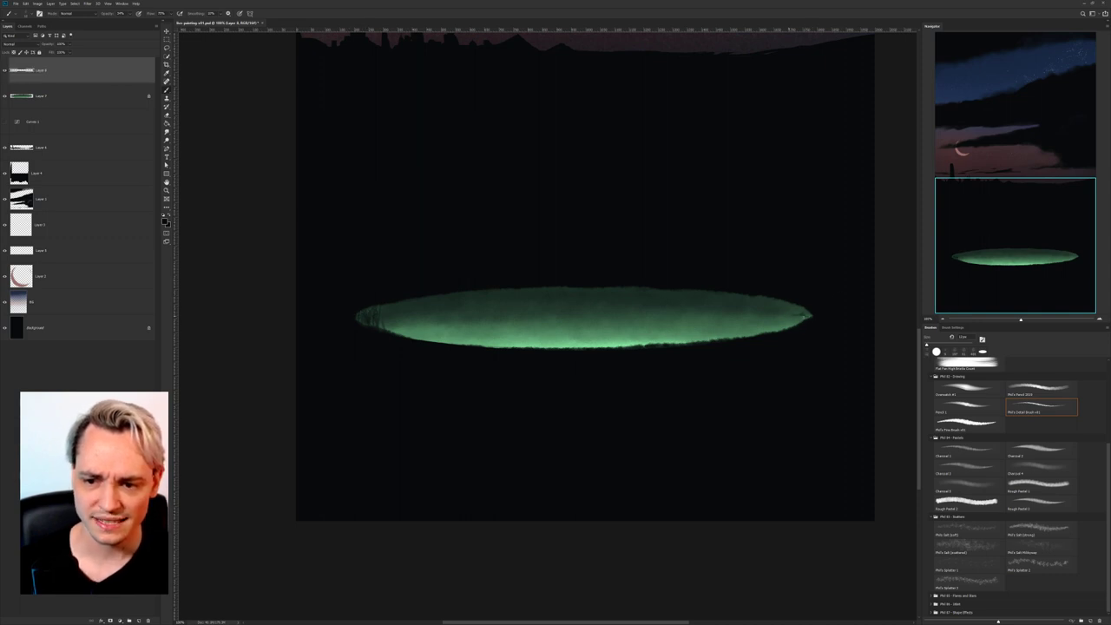
Pick a larger recent brush and paint dark blotches near the right and left ends of the ellipse.
right_click(772, 306)
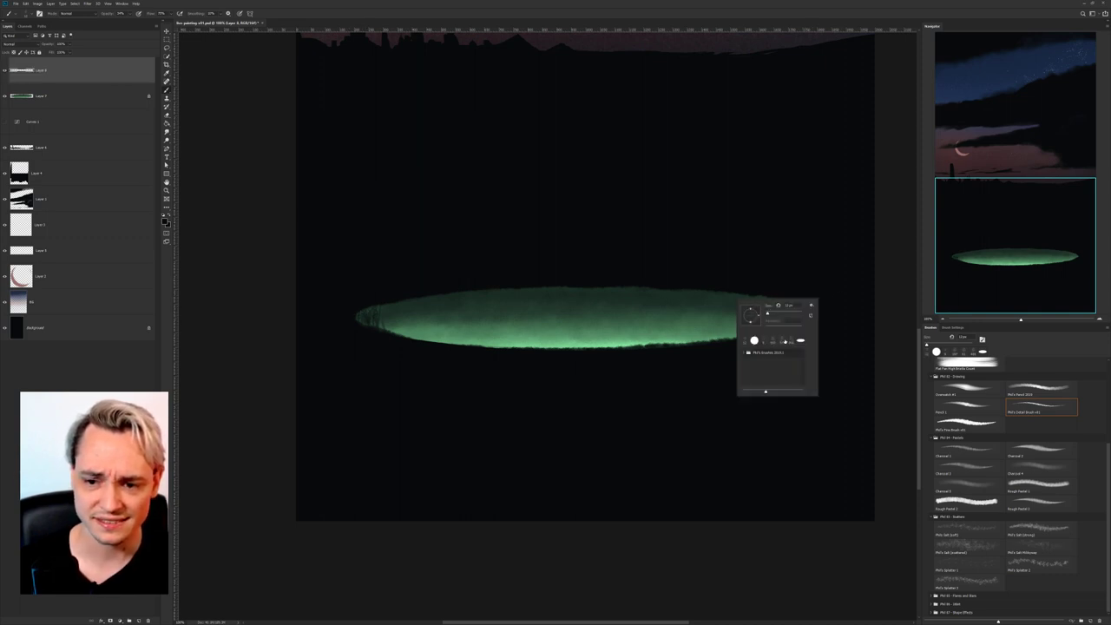
left_click(783, 340)
left_click(704, 309)
mouse_move(738, 329)
left_mouse_down()
mouse_move(804, 318)
mouse_move(791, 312)
left_mouse_up()
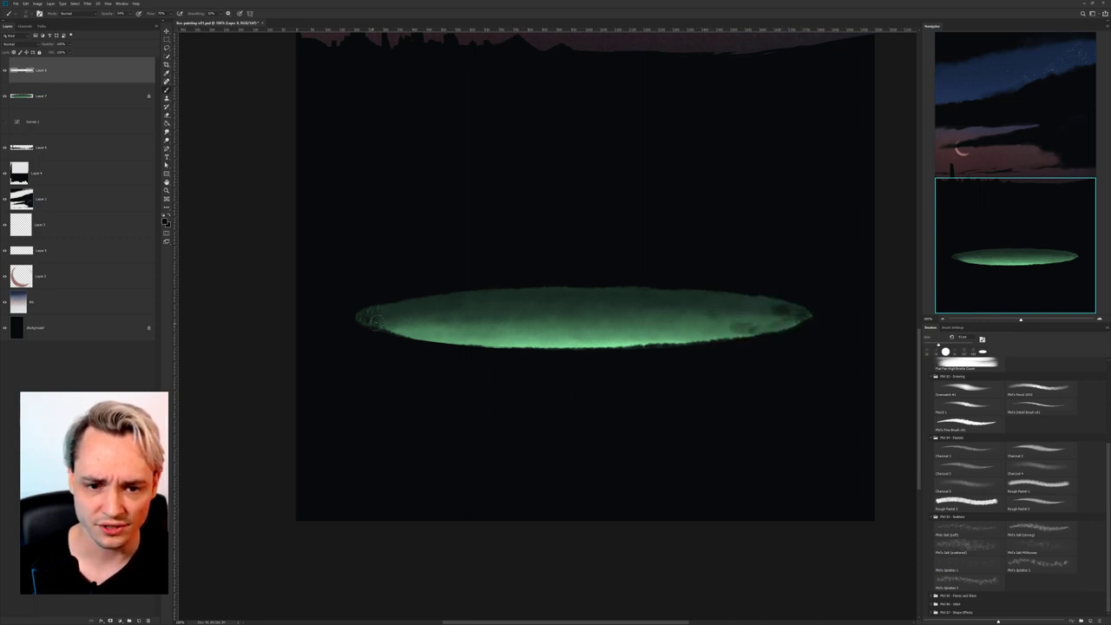
mouse_move(423, 309)
left_mouse_down()
mouse_move(408, 308)
mouse_move(426, 322)
left_mouse_up()
mouse_move(435, 326)
left_mouse_down()
mouse_move(450, 301)
mouse_move(464, 288)
mouse_move(462, 305)
mouse_move(489, 313)
mouse_move(484, 282)
mouse_move(469, 313)
left_mouse_up()
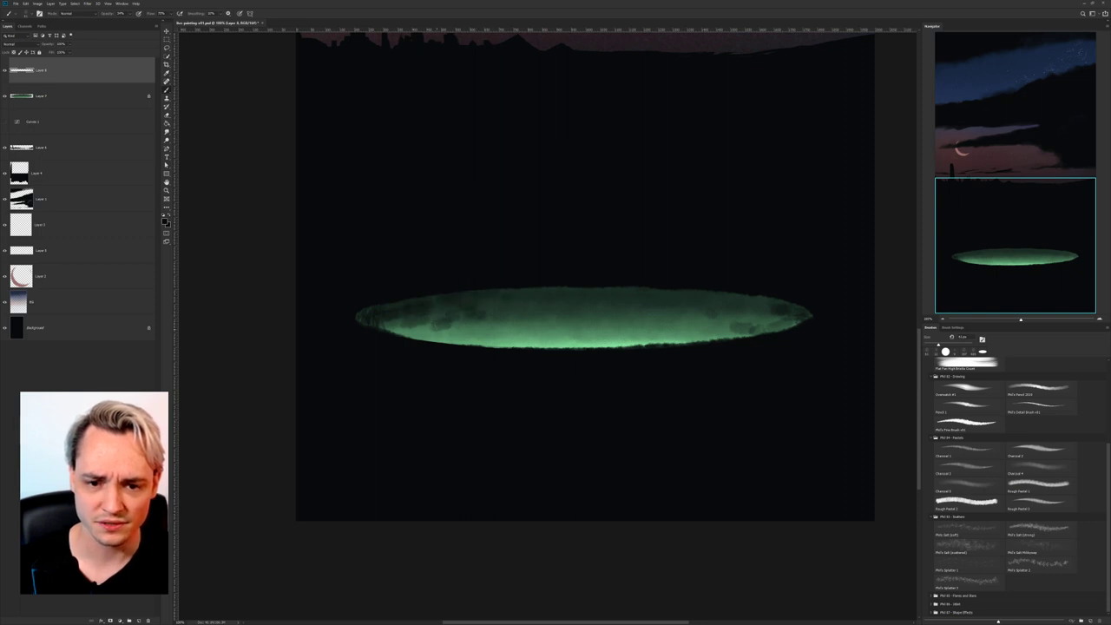
Reduce the brush size and paint smaller dark patches across the ellipse's upper left area.
right_click(499, 303)
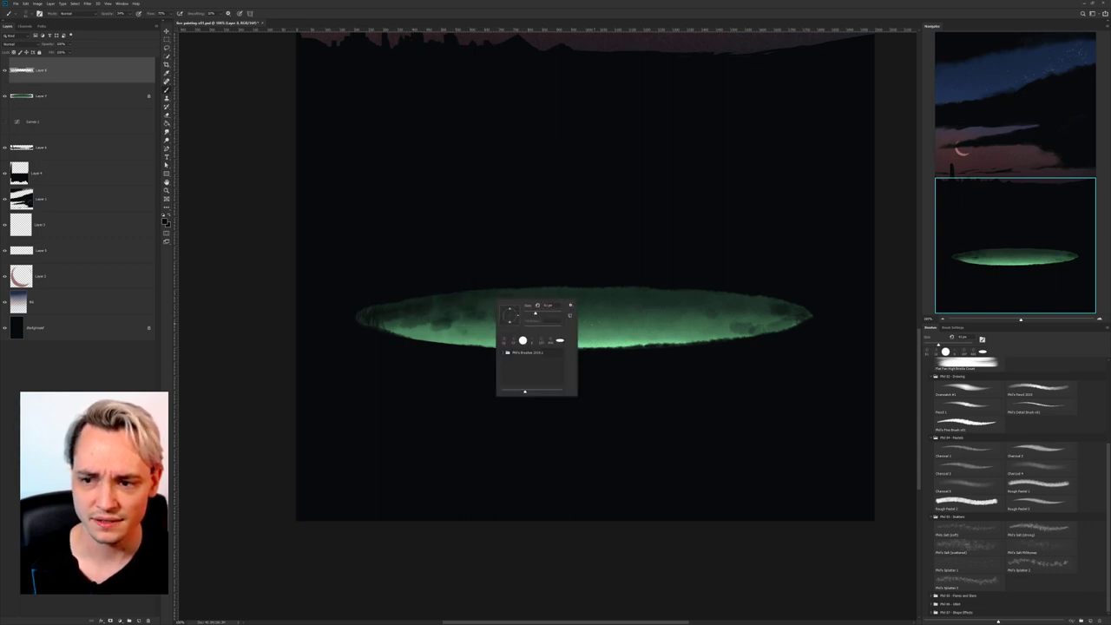
left_click(529, 315)
left_click(436, 300)
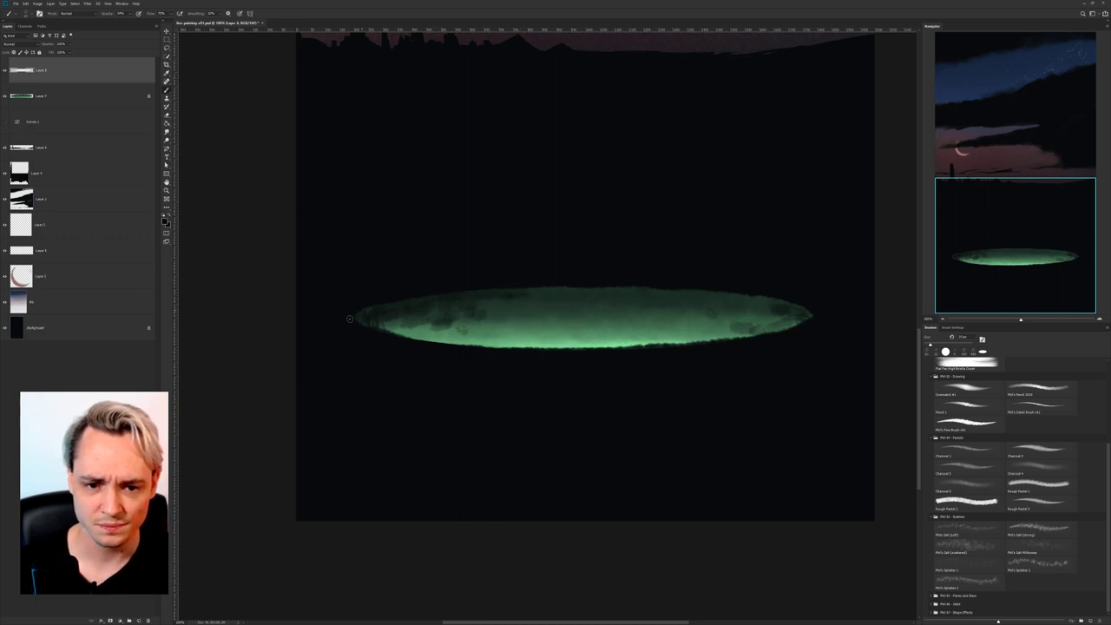
left_click_drag(415, 329, 490, 323)
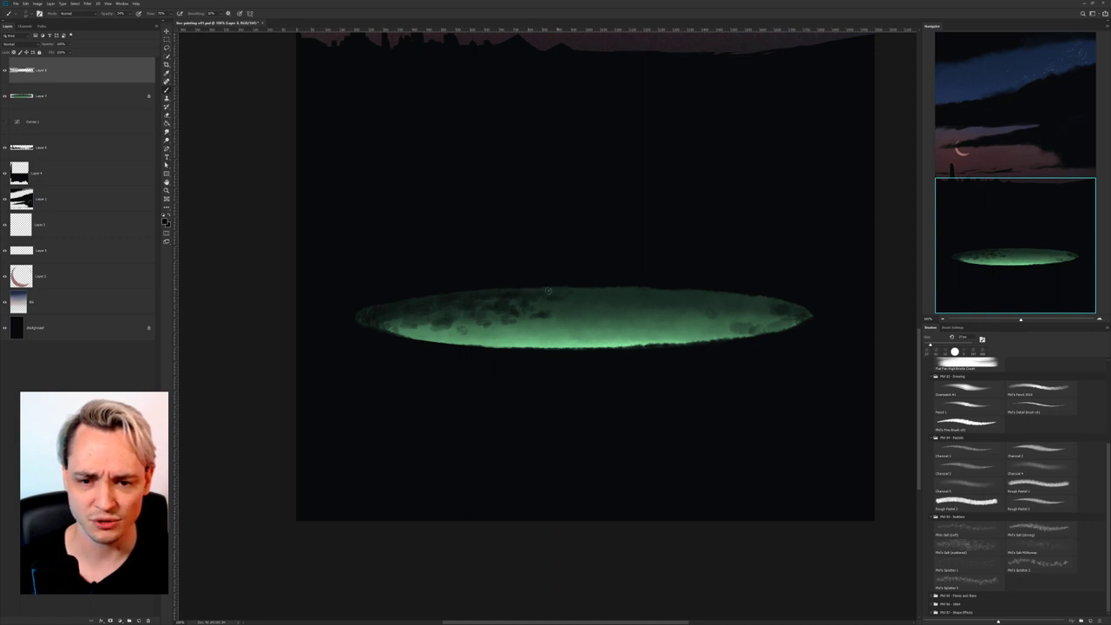
Sample green tones from the ellipse and paint short horizontal strokes between the dark patches on its left and central area.
left_click(505, 326, "alt")
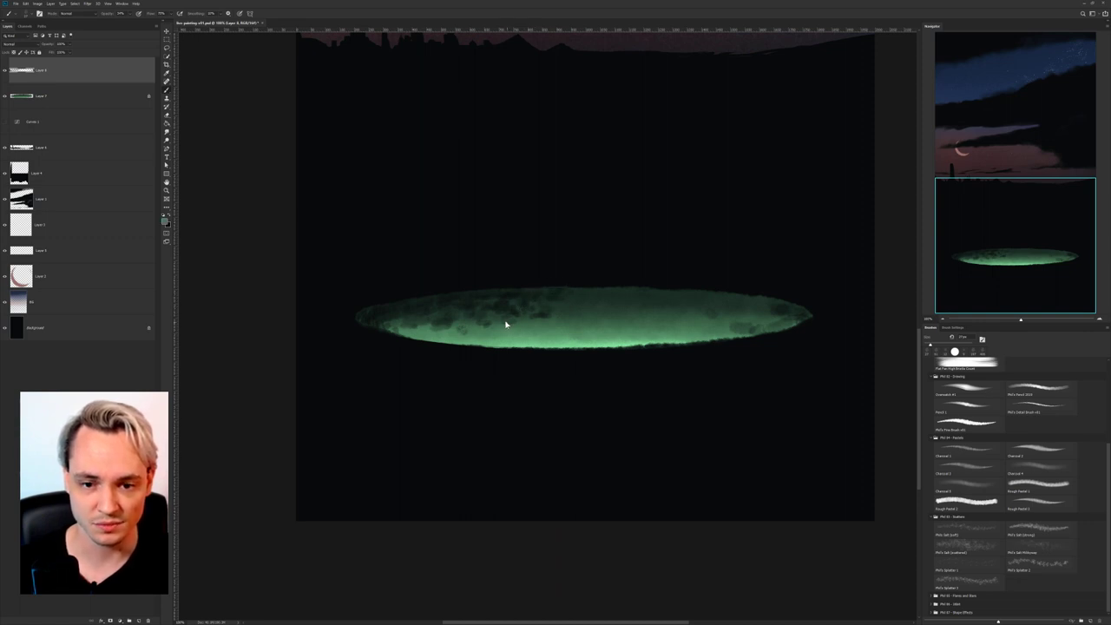
mouse_move(520, 312)
left_mouse_down()
mouse_move(554, 316)
mouse_move(525, 307)
mouse_move(556, 302)
mouse_move(497, 314)
left_mouse_up()
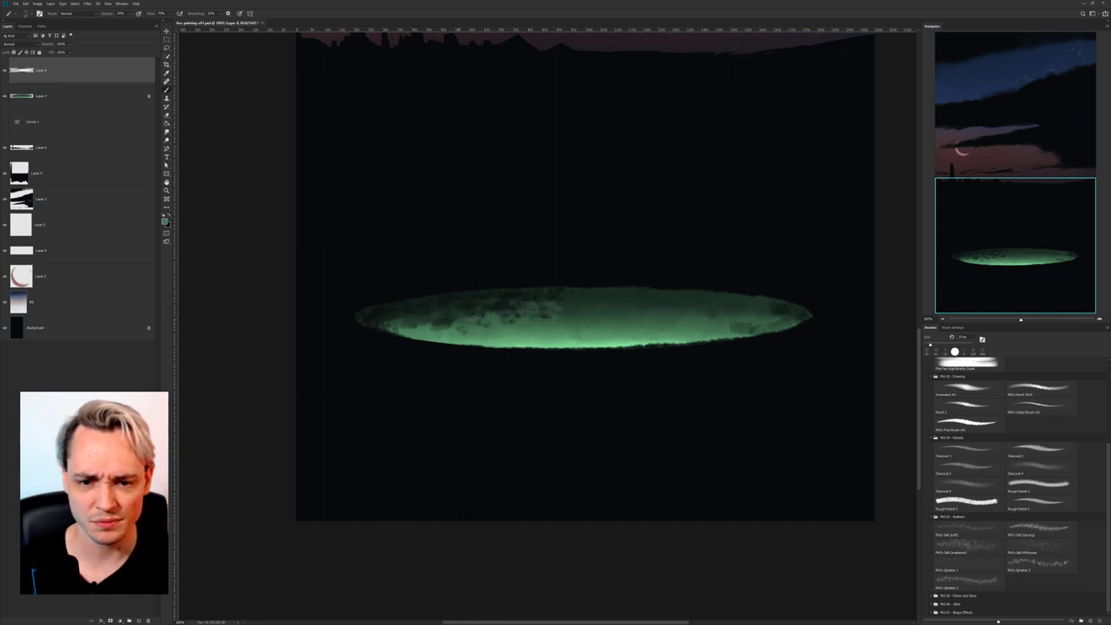
left_click(457, 322, "alt")
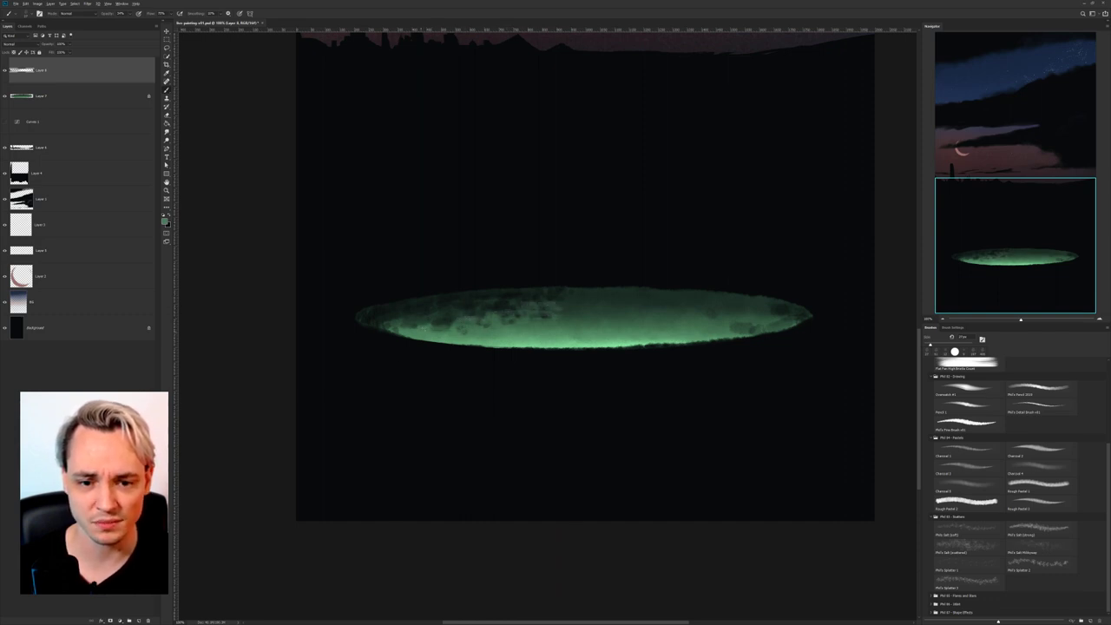
mouse_move(447, 322)
left_mouse_down()
mouse_move(550, 305)
mouse_move(596, 317)
mouse_move(541, 328)
mouse_move(587, 309)
left_mouse_up()
left_click(517, 331, "alt")
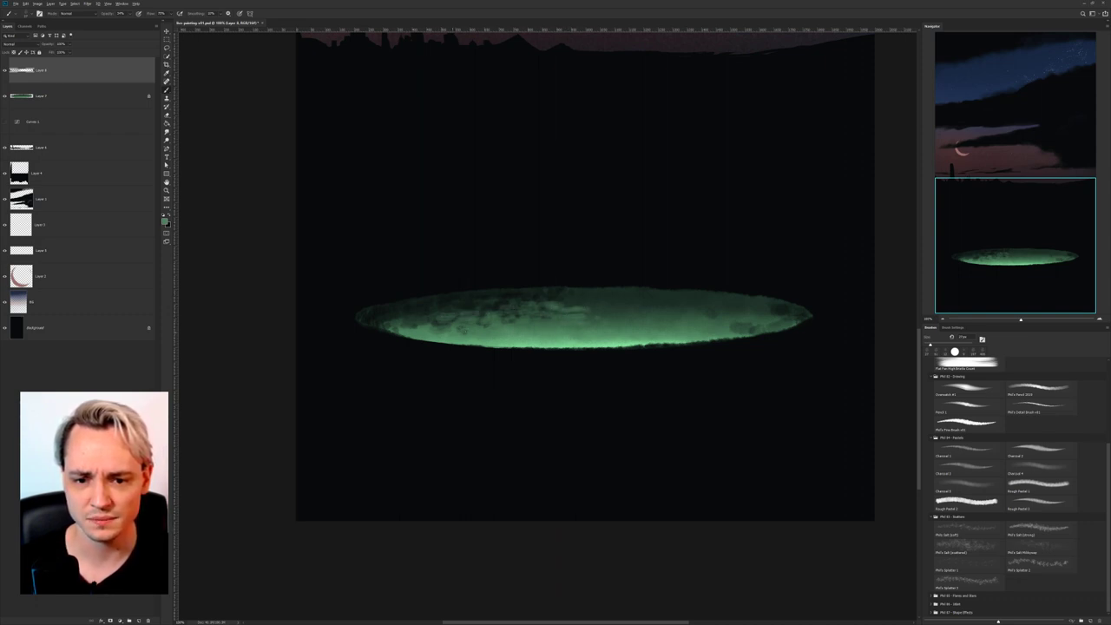
left_click(538, 340, "alt")
left_click_drag(466, 331, 540, 328)
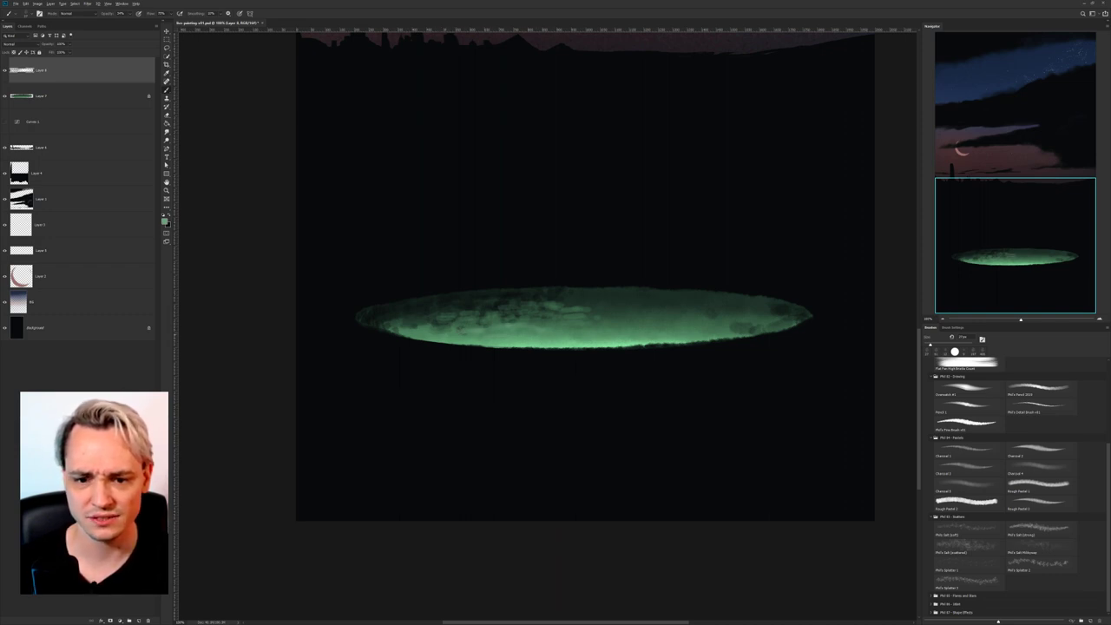
left_click(435, 334, "alt")
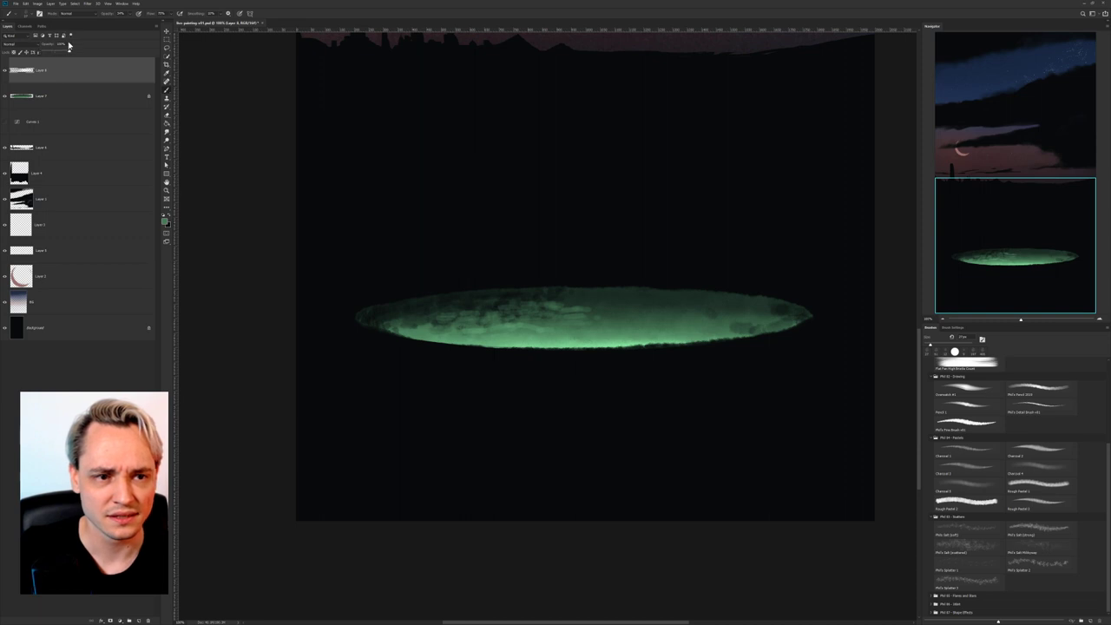
Lower the texture layer's opacity and use the near-black colour to extend the dark texture across the ellipse's right half.
mouse_move(65, 53)
left_mouse_down()
mouse_move(53, 53)
mouse_move(81, 55)
mouse_move(52, 63)
left_mouse_up()
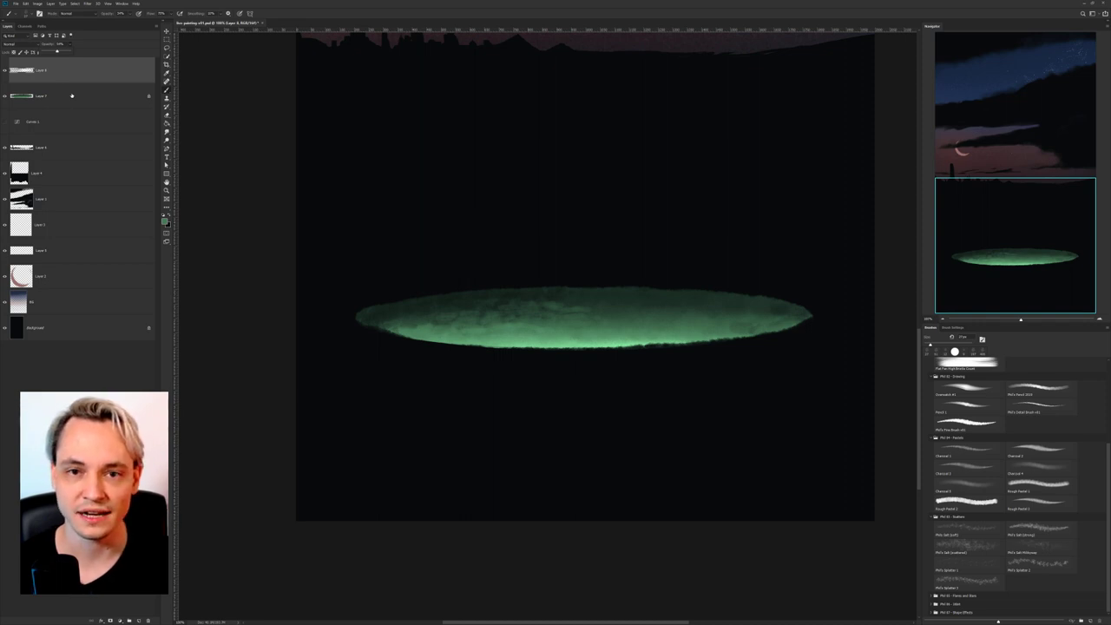
key("d")
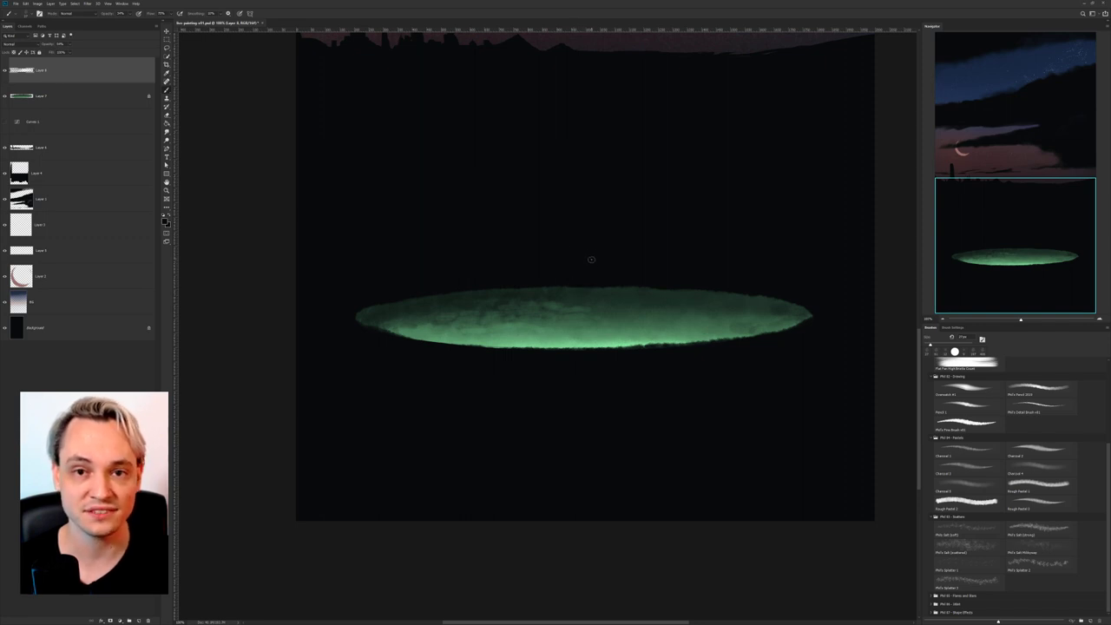
left_click(581, 286, "alt")
key("bracketleft")
key("bracketleft")
key("bracketleft")
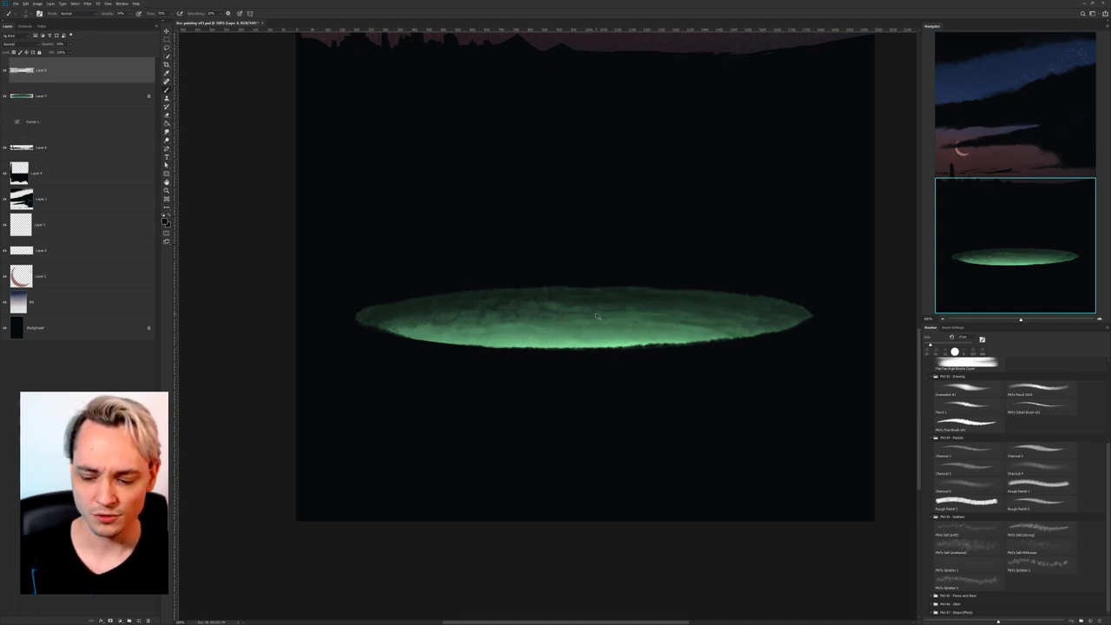
key("ctrl+minus")
key("ctrl+minus")
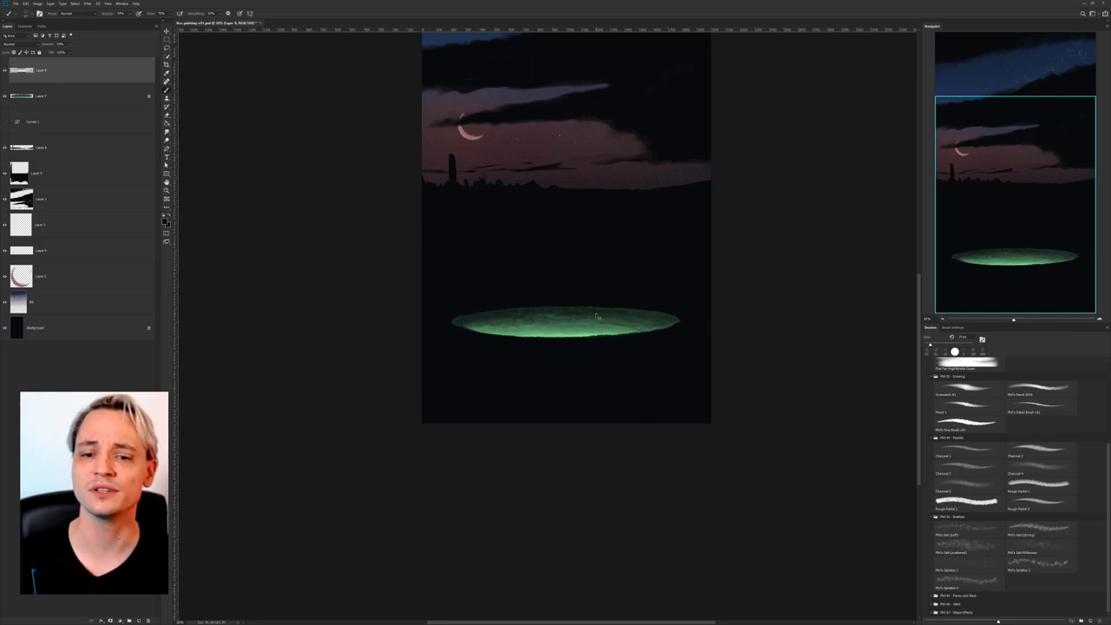
Add a new empty layer above the ellipse's texture layer.
key("ctrl+plus")
key("ctrl+plus")
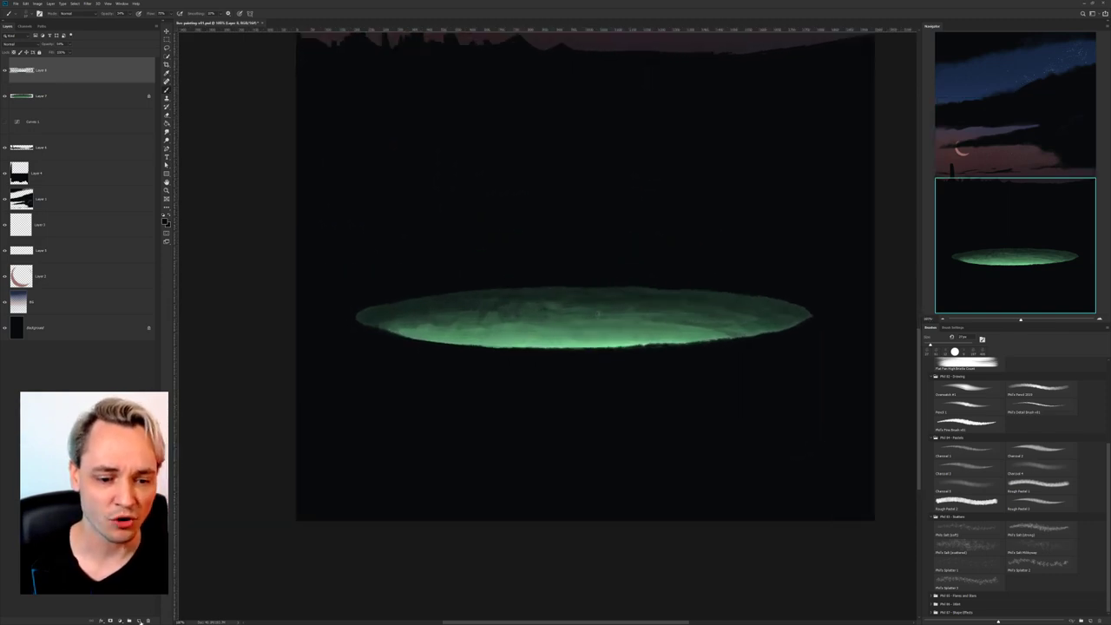
left_click(138, 621)
Sample a green from the ellipse and paint a small upright figure standing on its back rim.
left_click(530, 314, "alt")
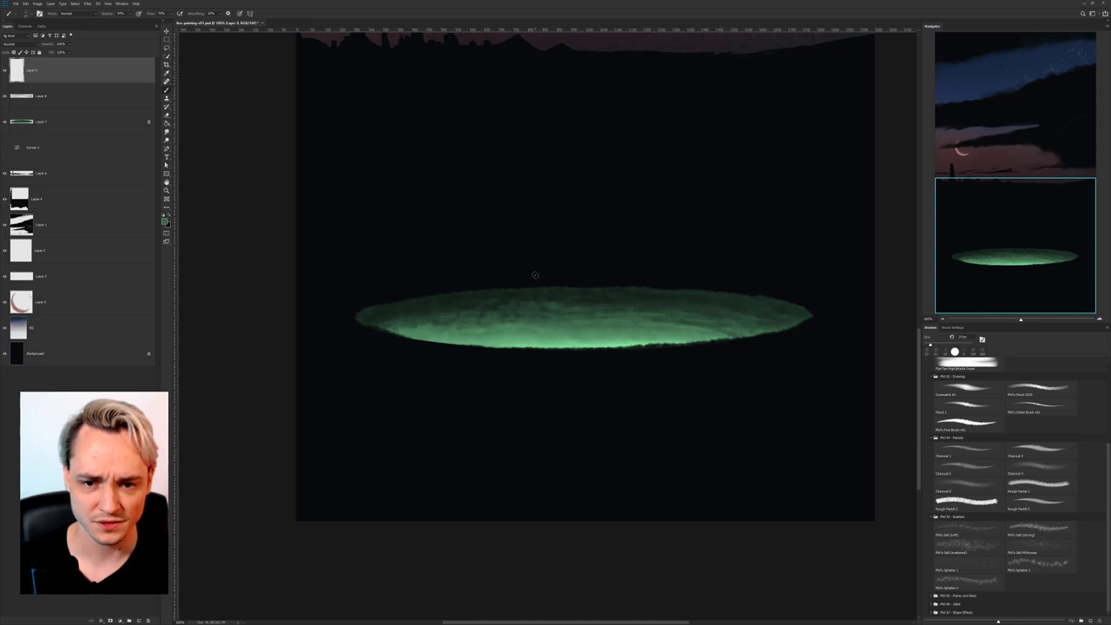
left_click_drag(532, 287, 533, 279)
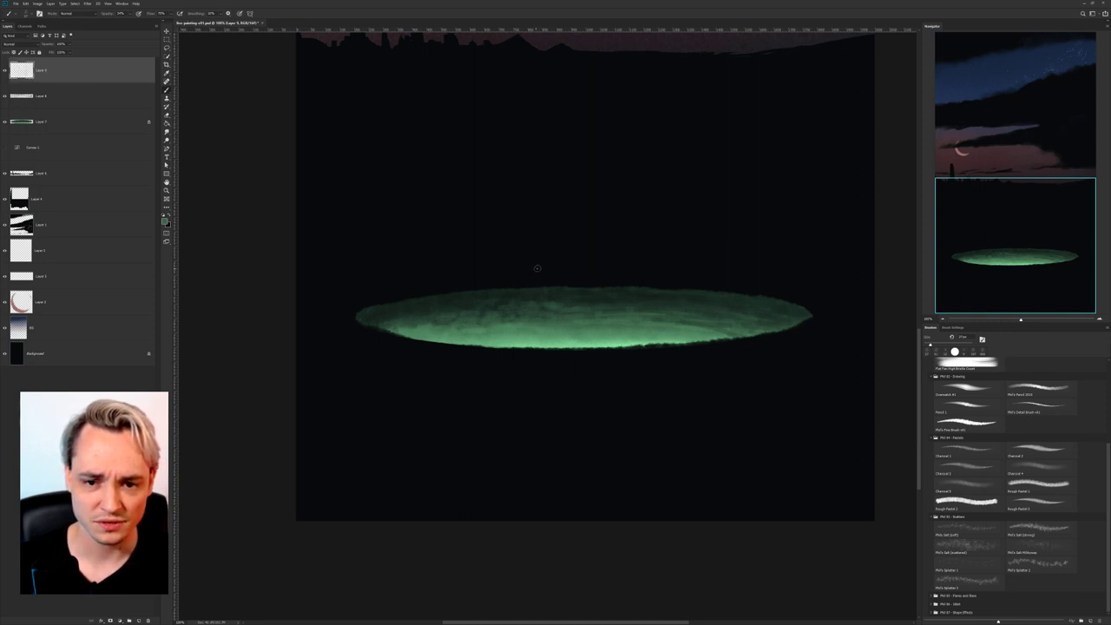
mouse_move(536, 271)
left_mouse_down()
mouse_move(536, 284)
mouse_move(534, 259)
left_mouse_up()
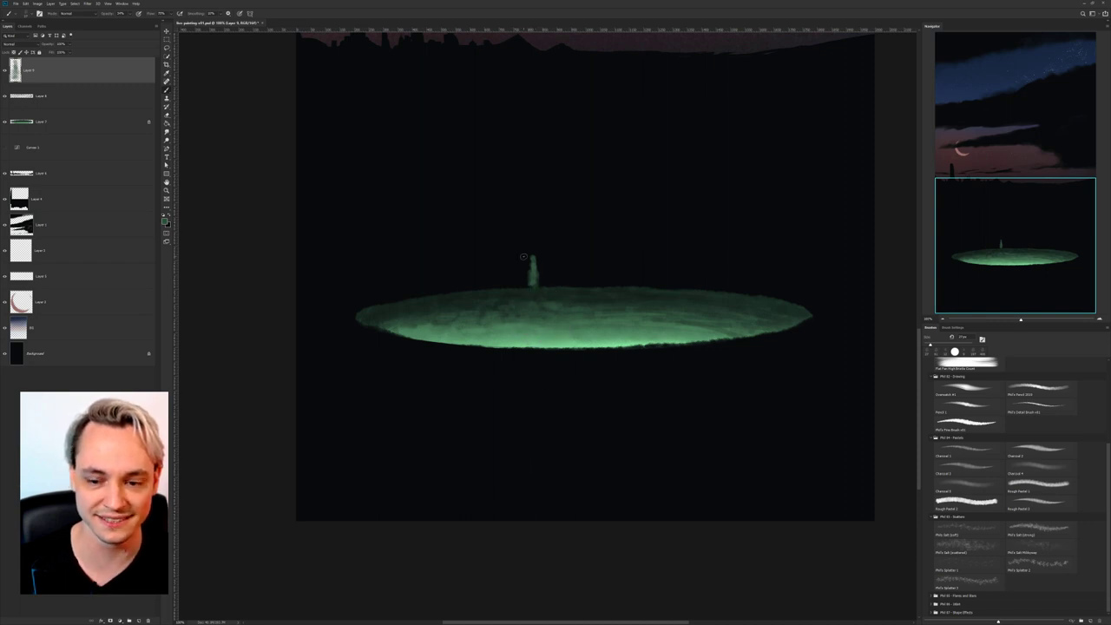
Erase the rough green figure above the ellipse's back rim.
key("ctrl+plus")
key("ctrl+plus")
left_click_drag(594, 180, 597, 348)
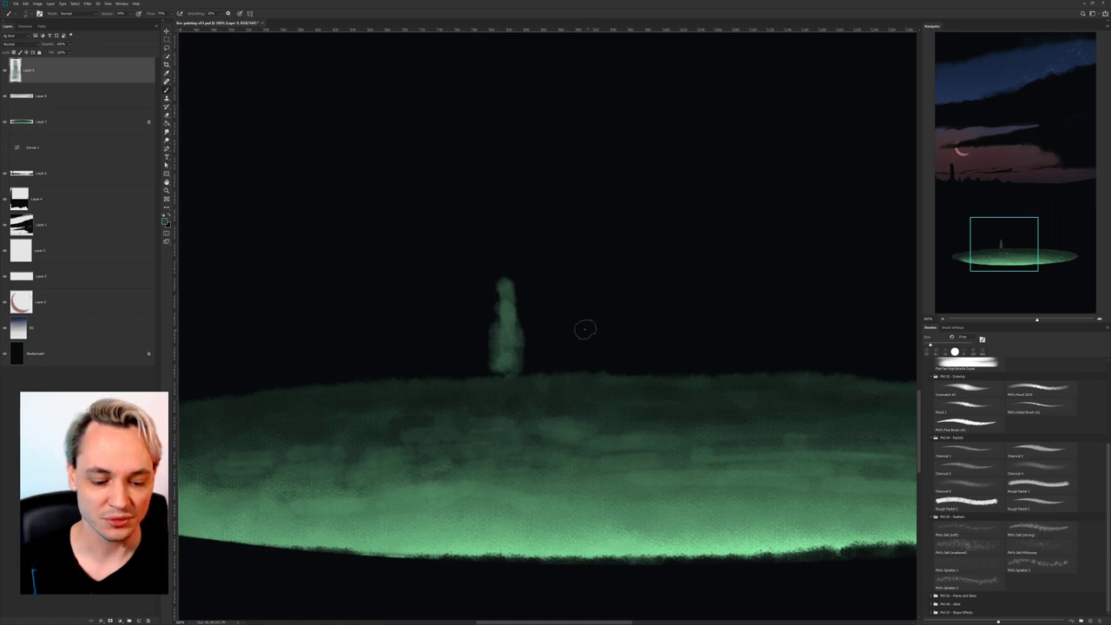
key("e")
mouse_move(513, 289)
left_mouse_down()
mouse_move(507, 314)
mouse_move(491, 316)
mouse_move(526, 332)
left_mouse_up()
key("e")
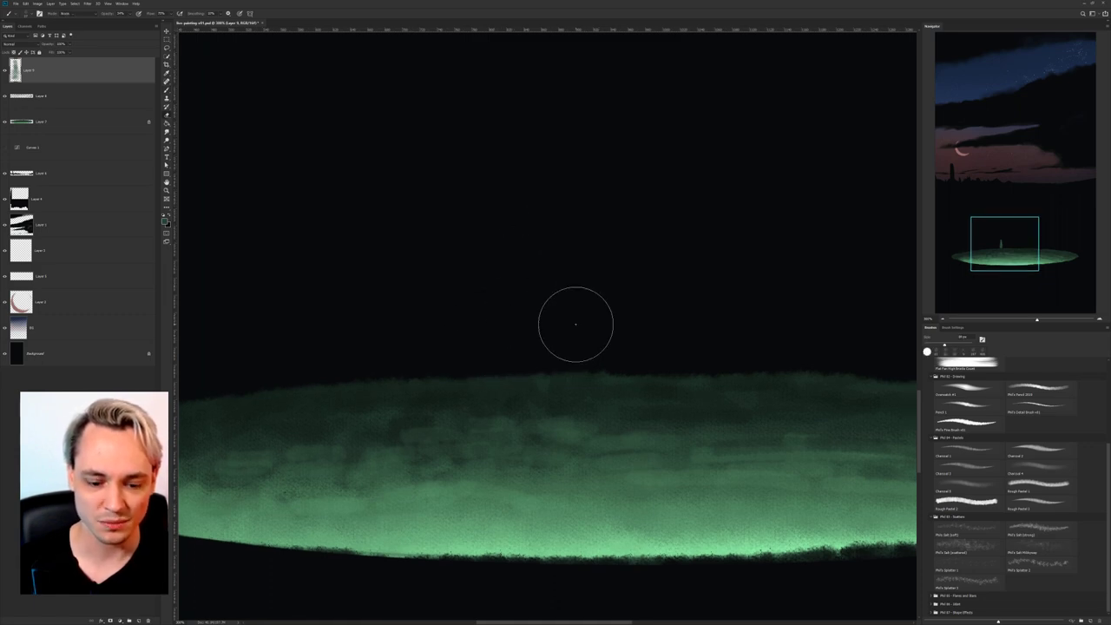
Reduce the brush size, sample dark greens from the rim and paint a slimmer standing figure with two legs above the ellipse's back edge.
key("b")
right_click(590, 391)
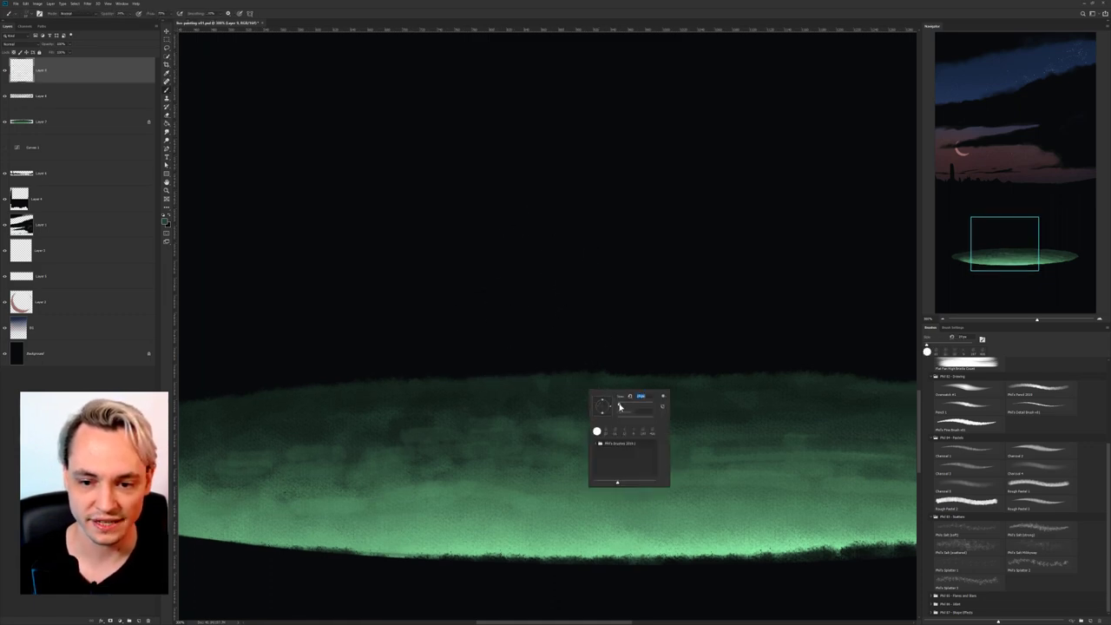
left_click(553, 390)
left_click(561, 384, "alt")
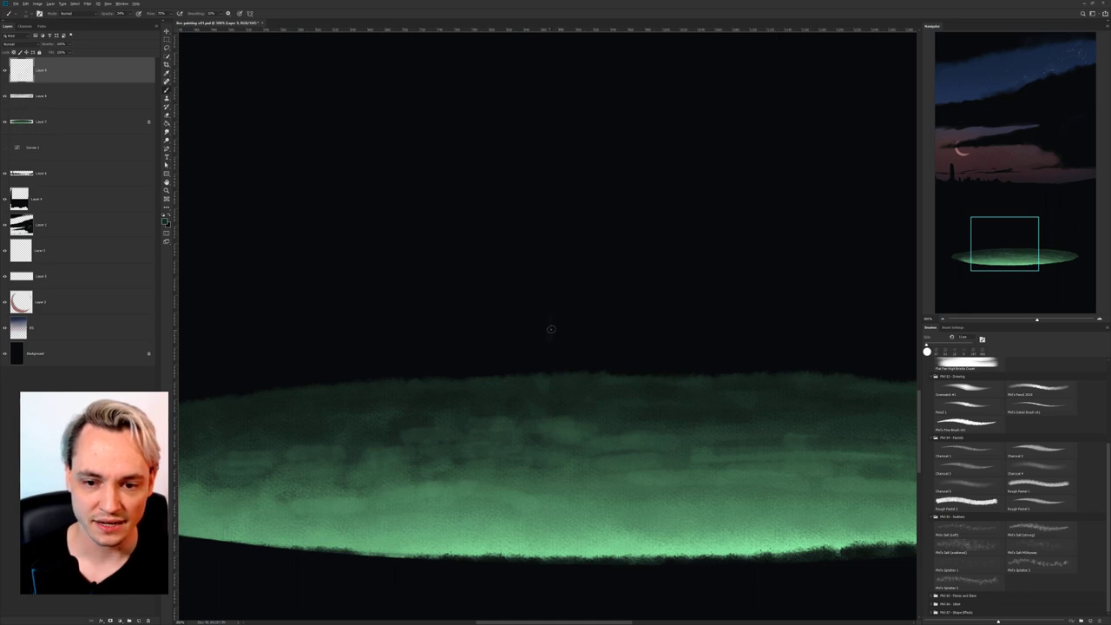
mouse_move(553, 309)
left_mouse_down()
mouse_move(564, 304)
mouse_move(555, 346)
mouse_move(580, 392)
mouse_move(558, 312)
mouse_move(558, 375)
mouse_move(556, 320)
mouse_move(563, 372)
left_mouse_up()
left_click(581, 394, "alt")
left_click(586, 372, "alt")
mouse_move(559, 311)
left_mouse_down()
mouse_move(568, 377)
mouse_move(554, 348)
left_mouse_up()
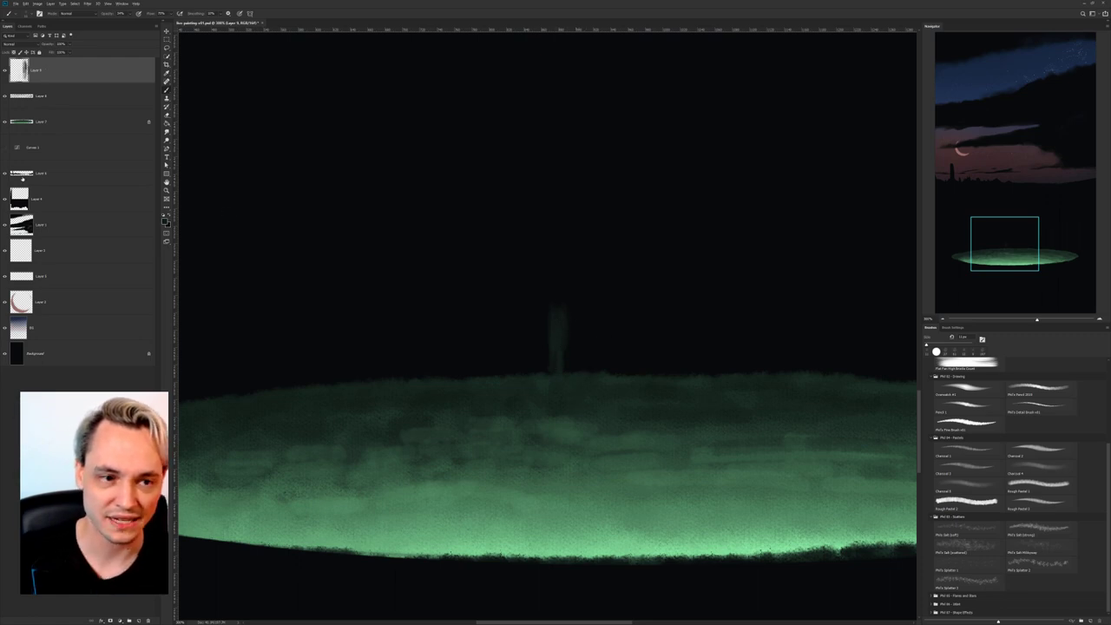
Move the Curves adjustment layer to the top of the layer stack and show its brightening effect.
left_click_drag(31, 147, 6, 77)
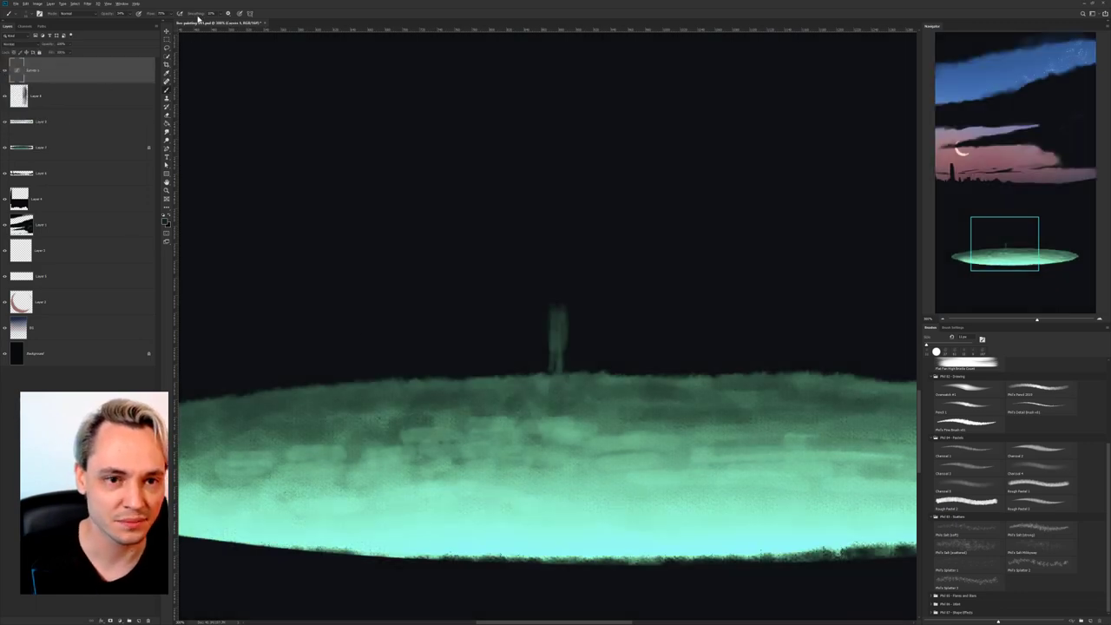
left_click(4, 72)
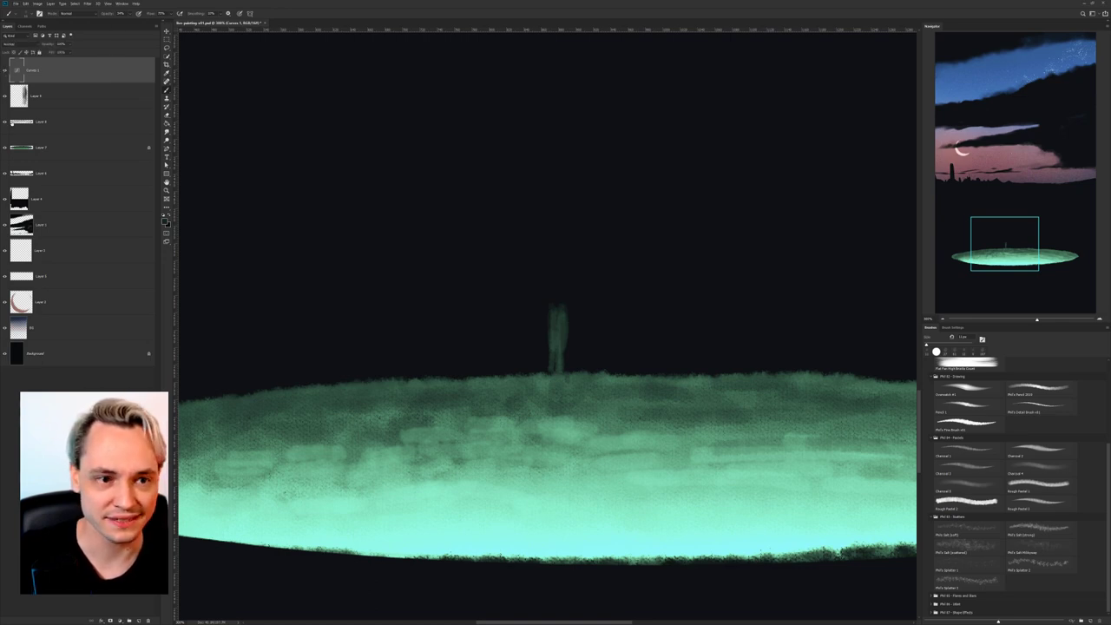
left_click(566, 367)
key("Return")
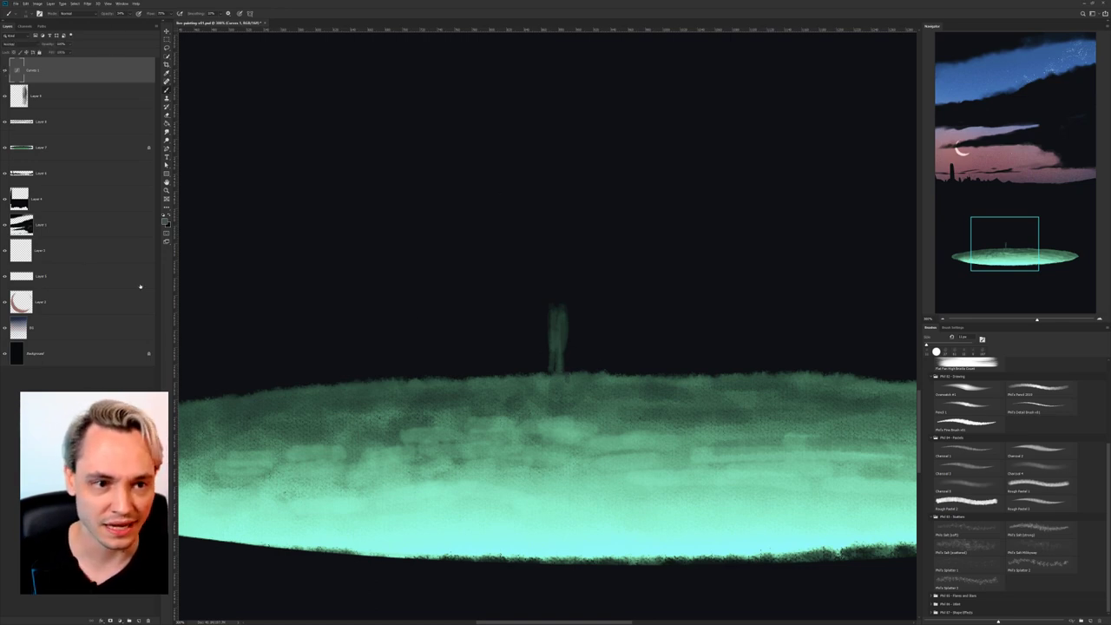
Paint a lighter green head and chest on the figure's layer, and hide the Curves adjustment to compare.
left_click(51, 97)
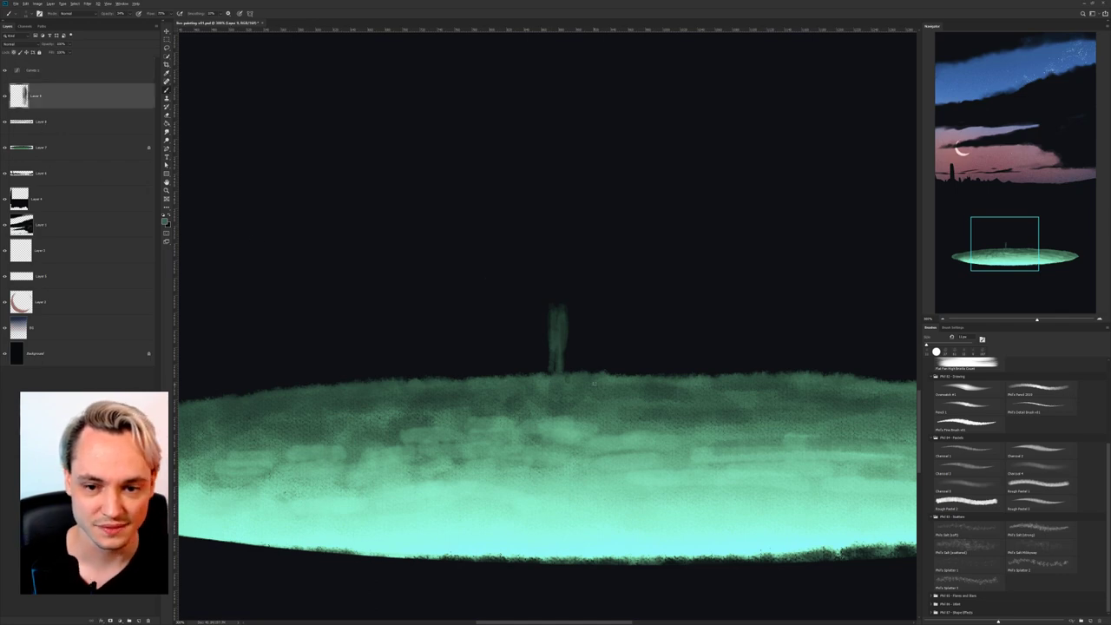
mouse_move(561, 306)
left_mouse_down()
mouse_move(558, 290)
mouse_move(557, 334)
left_mouse_up()
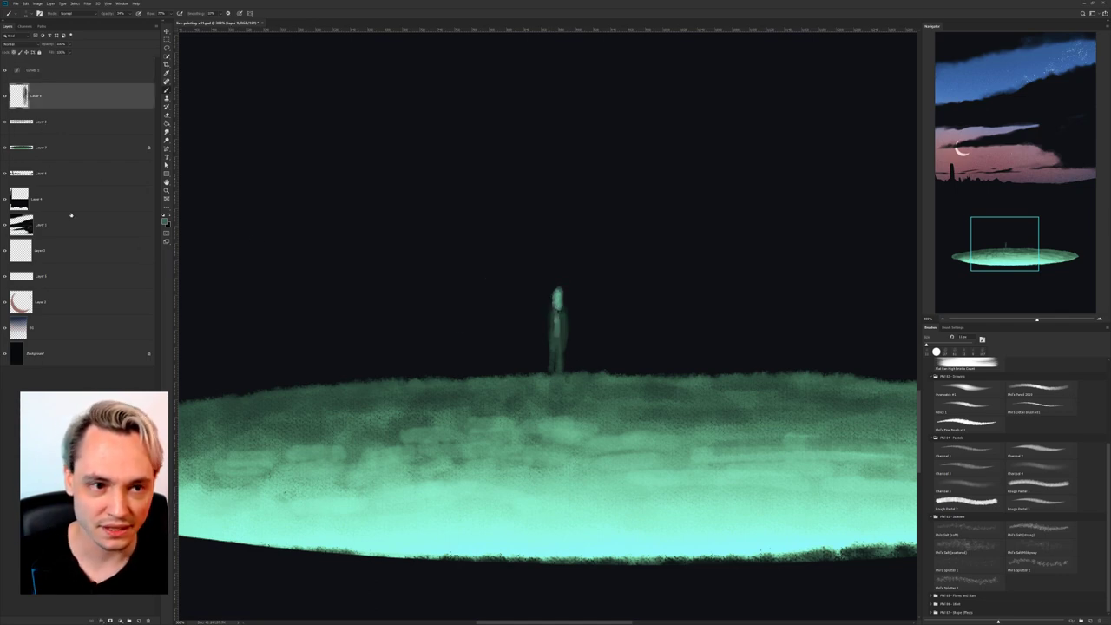
left_click(6, 71)
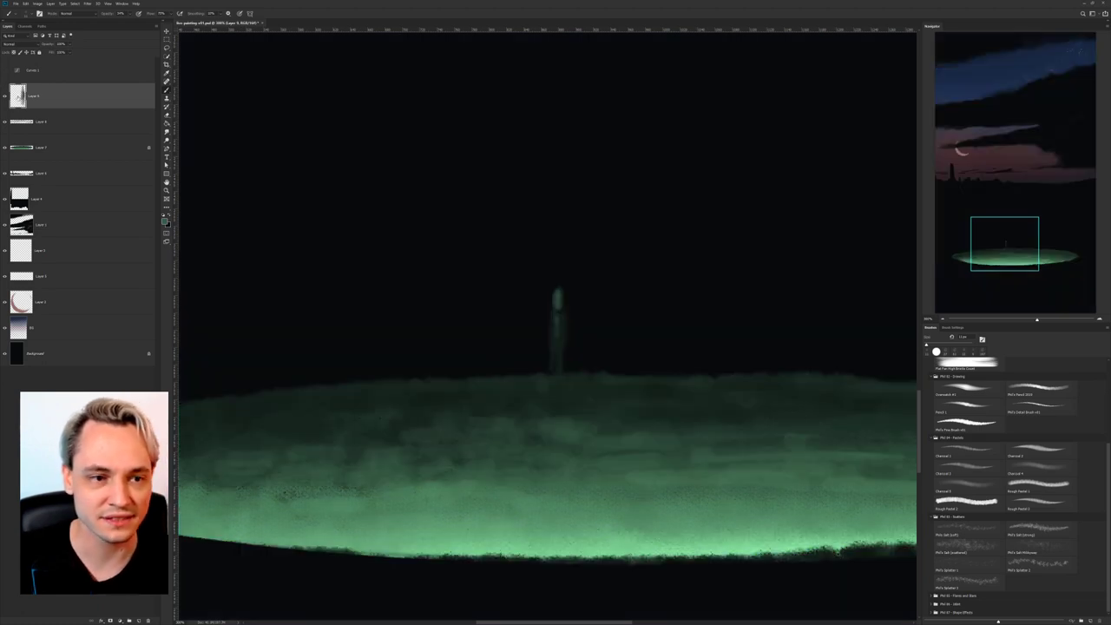
Show the Curves adjustment again and set the Eyedropper to sample All Layers no Adjustments.
left_click(52, 72)
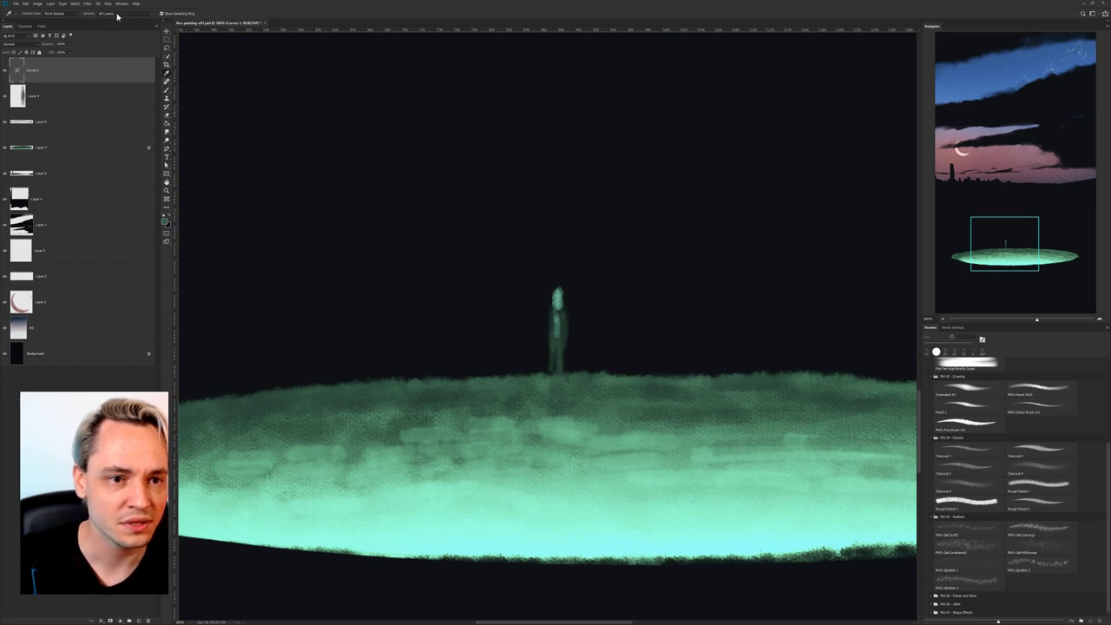
left_click(117, 16)
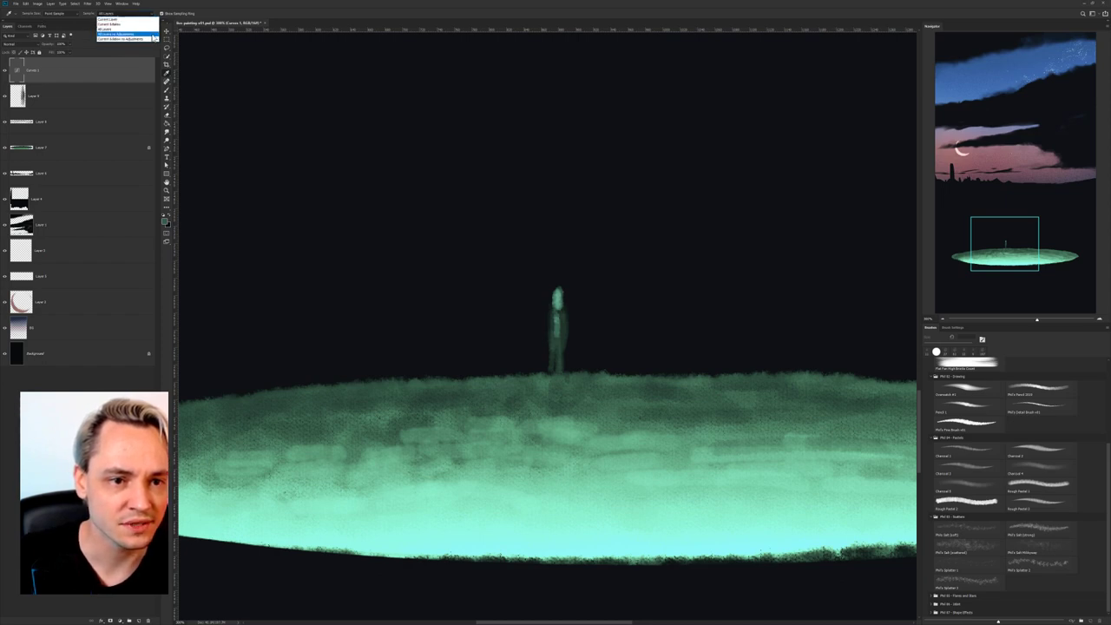
left_click(150, 34)
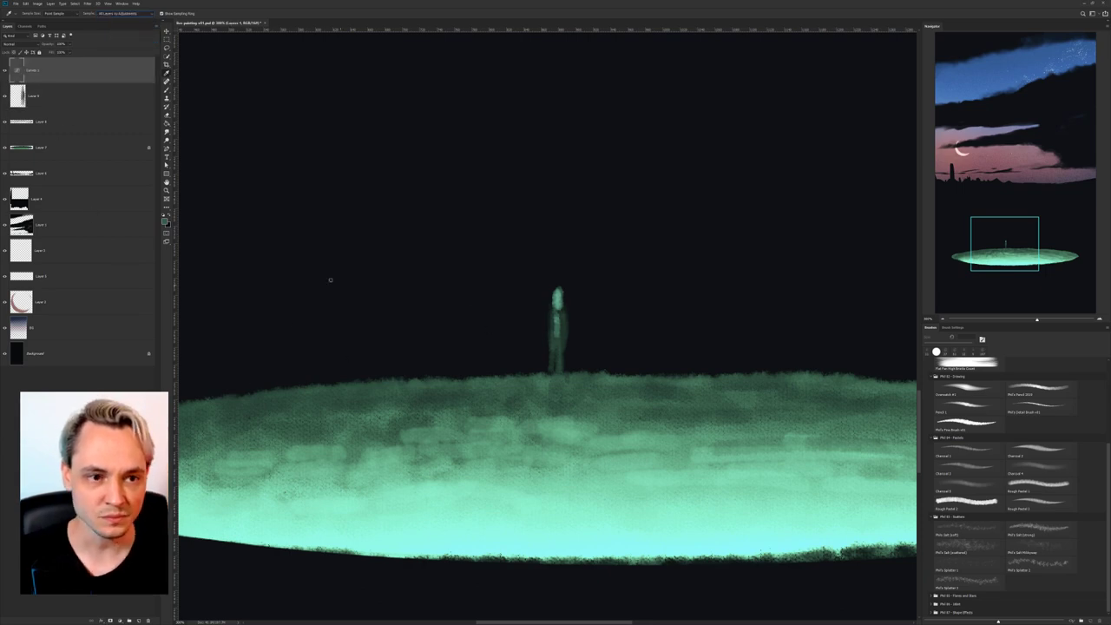
Return to the figure's layer, sample greens from the figure and the ellipse's rim, and retouch the figure's body.
key("alt+[")
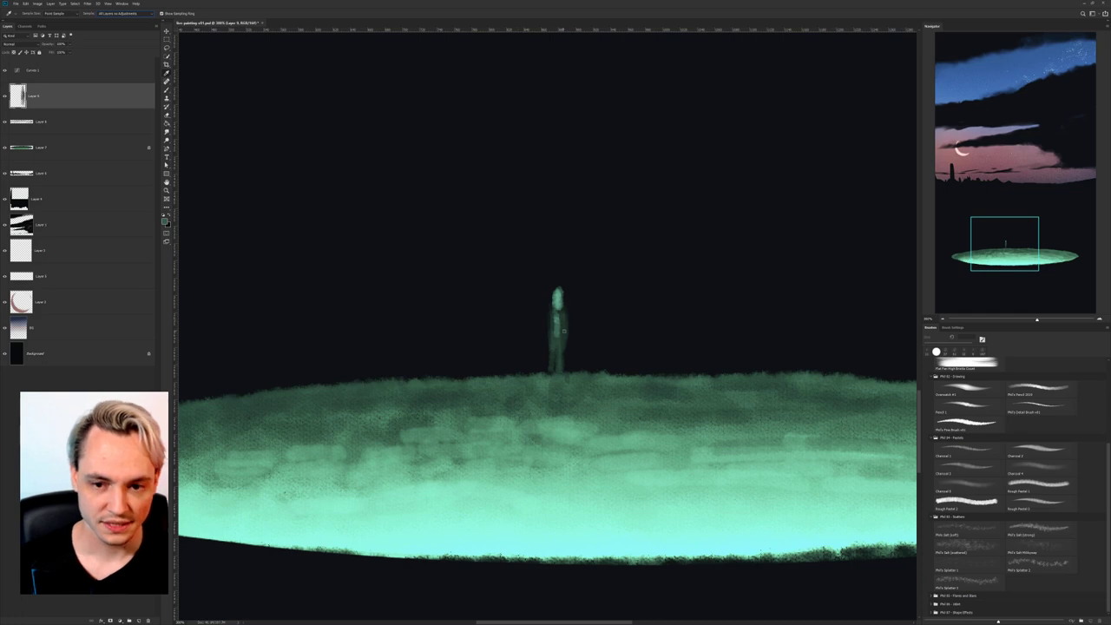
left_click(566, 337)
left_click(564, 389)
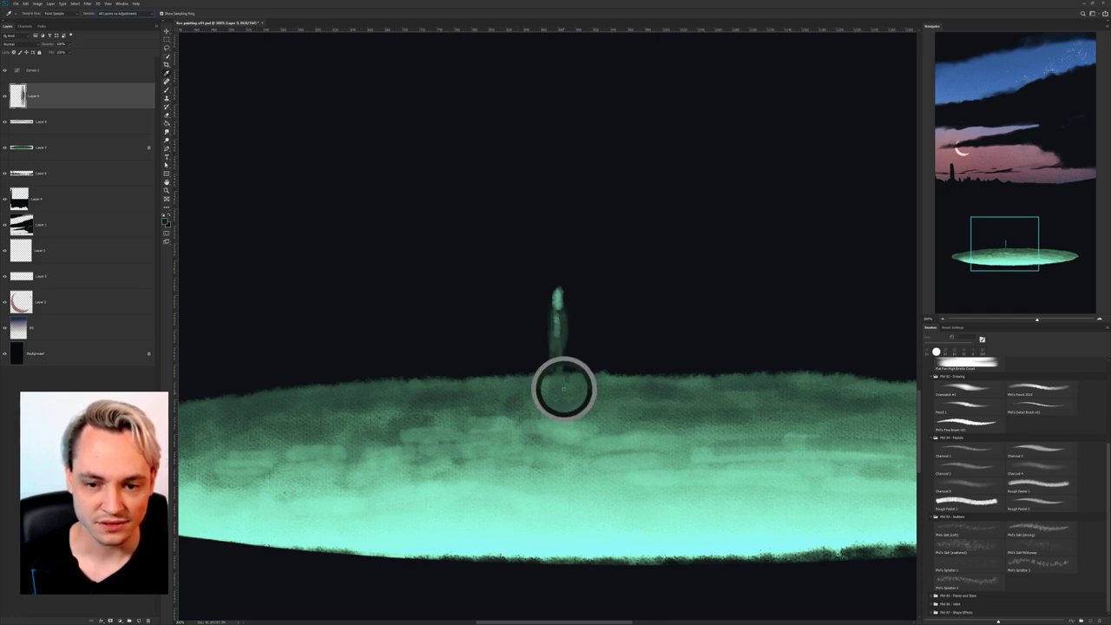
left_click_drag(561, 343, 561, 337)
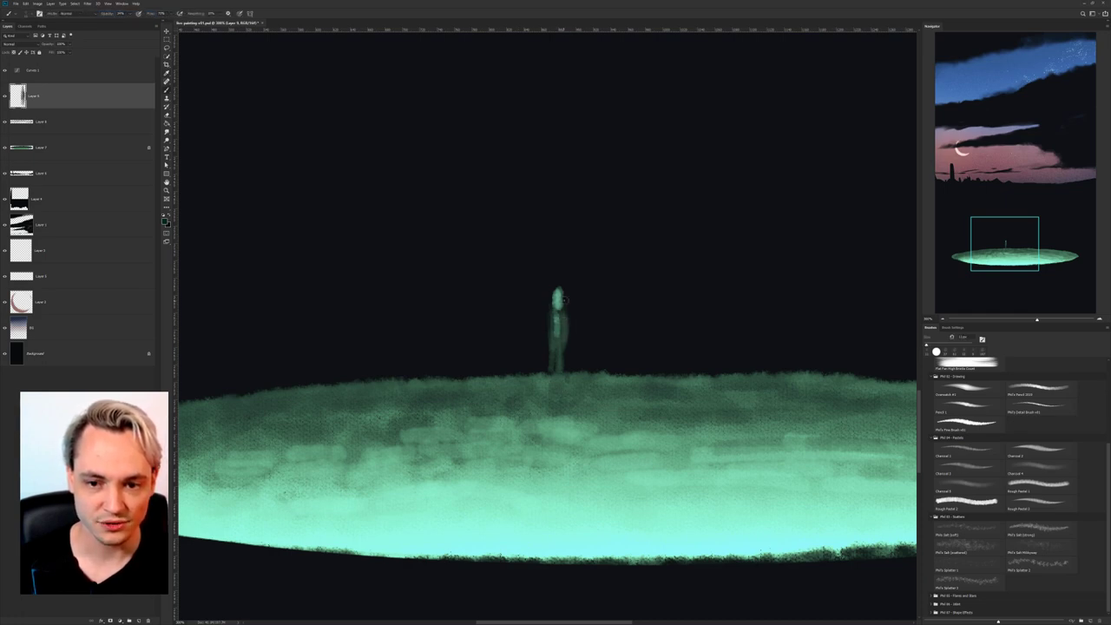
Scale the figure down with Free Transform, keeping its feet on the ellipse's back rim.
key("ctrl+t")
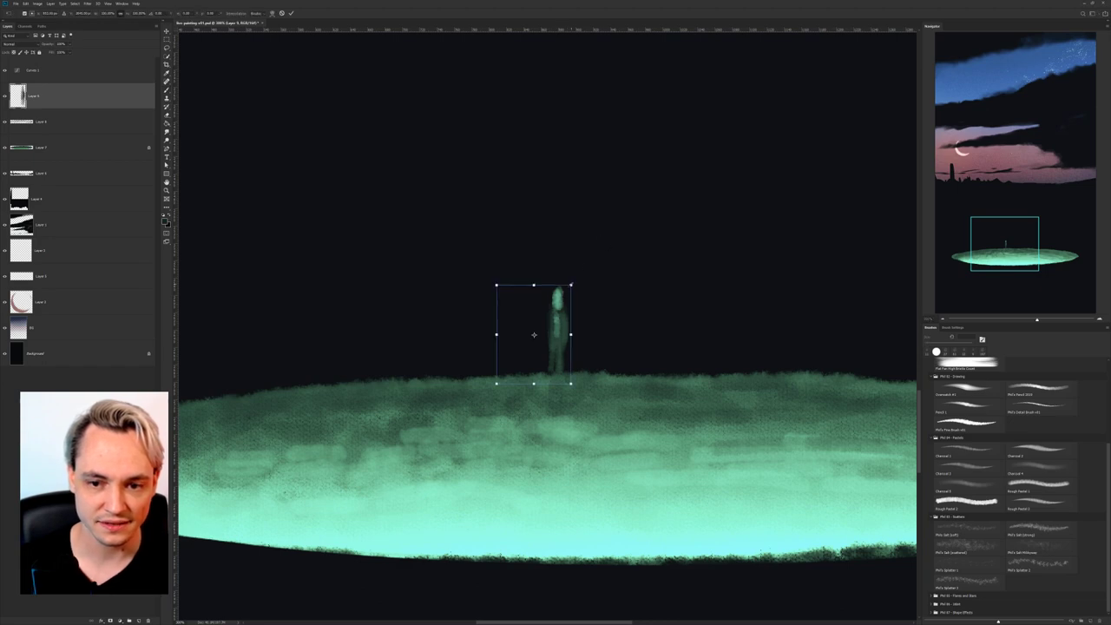
left_click_drag(572, 284, 562, 332)
key("Return")
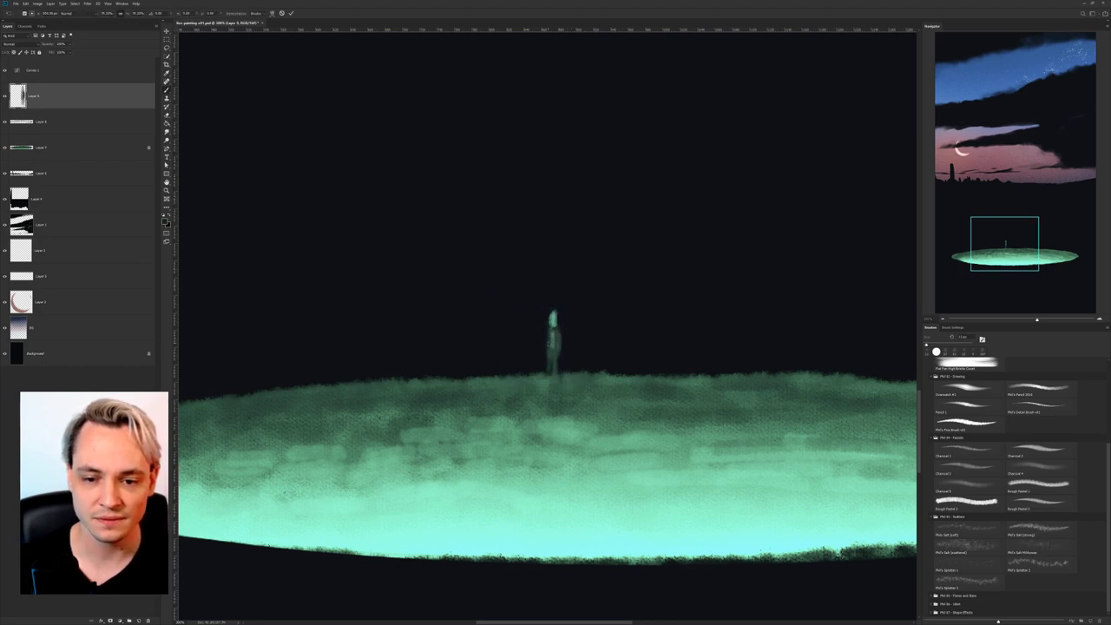
Adjust the brush size and paint a thin green staff beside the figure, from above its head down onto the ellipse.
right_click(578, 344)
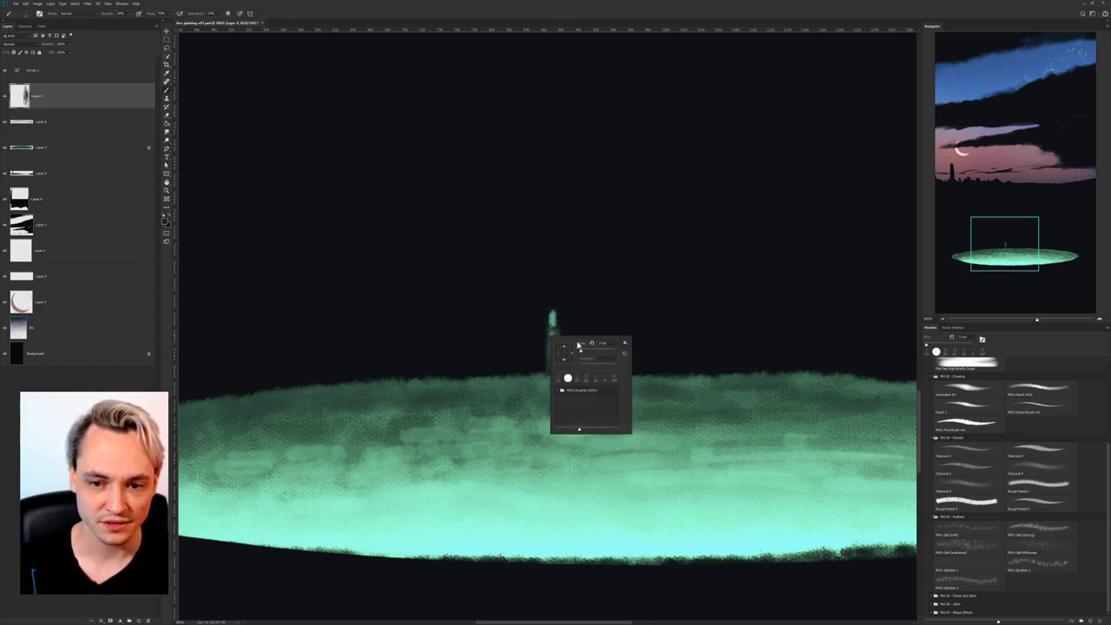
key("Return")
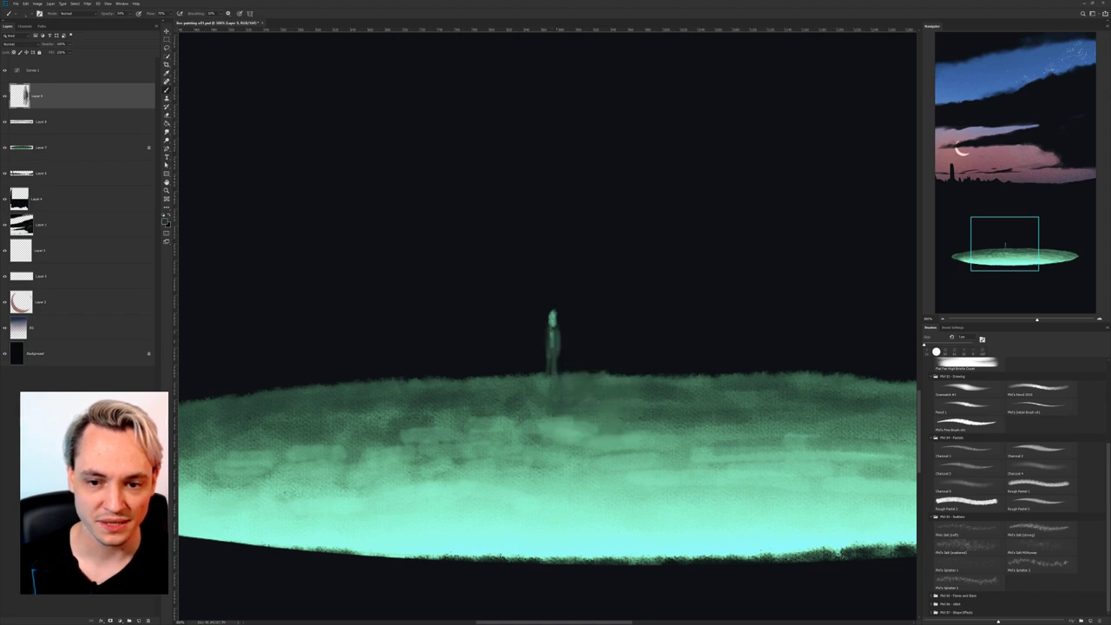
key("bracketright")
key("bracketright")
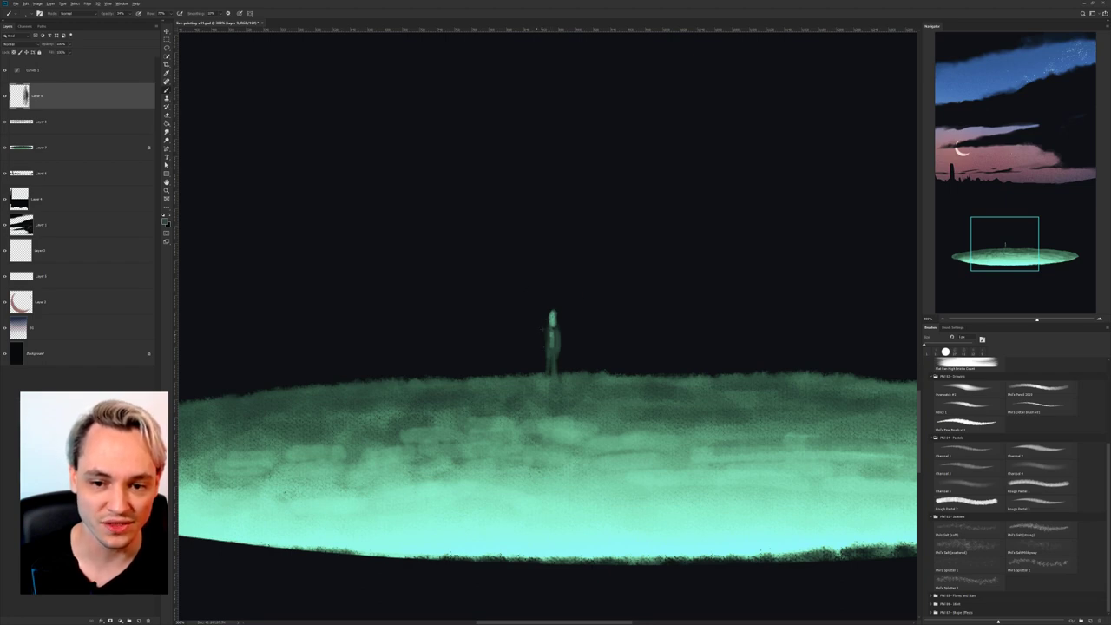
right_click(540, 333)
left_click(570, 352)
key("Return")
left_click_drag(539, 293, 549, 346)
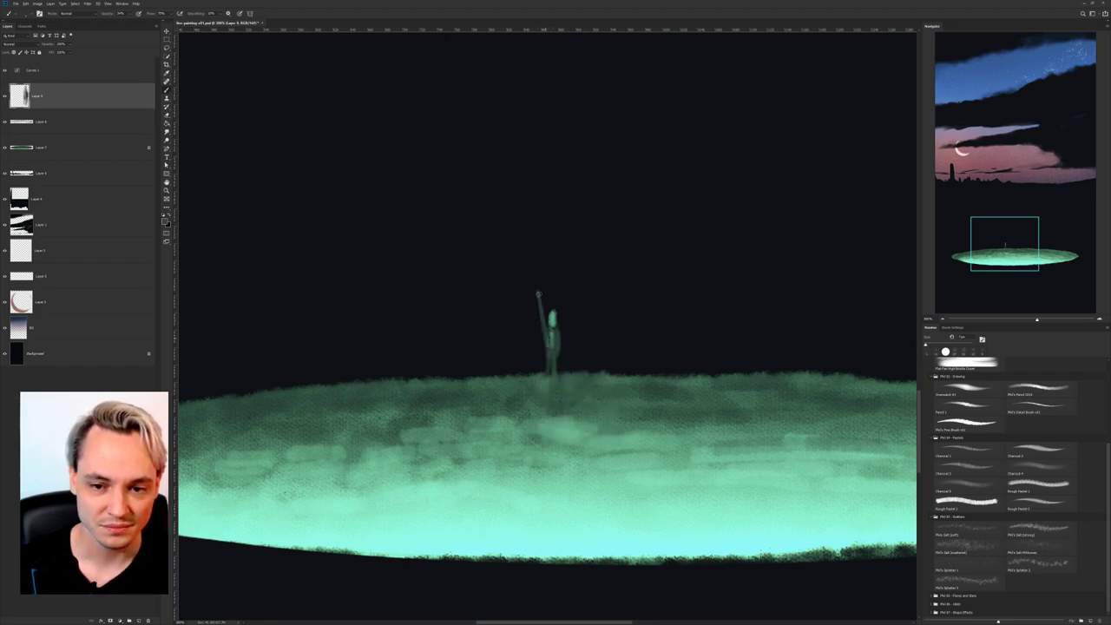
left_click(547, 346, "alt")
left_click_drag(540, 285, 550, 408)
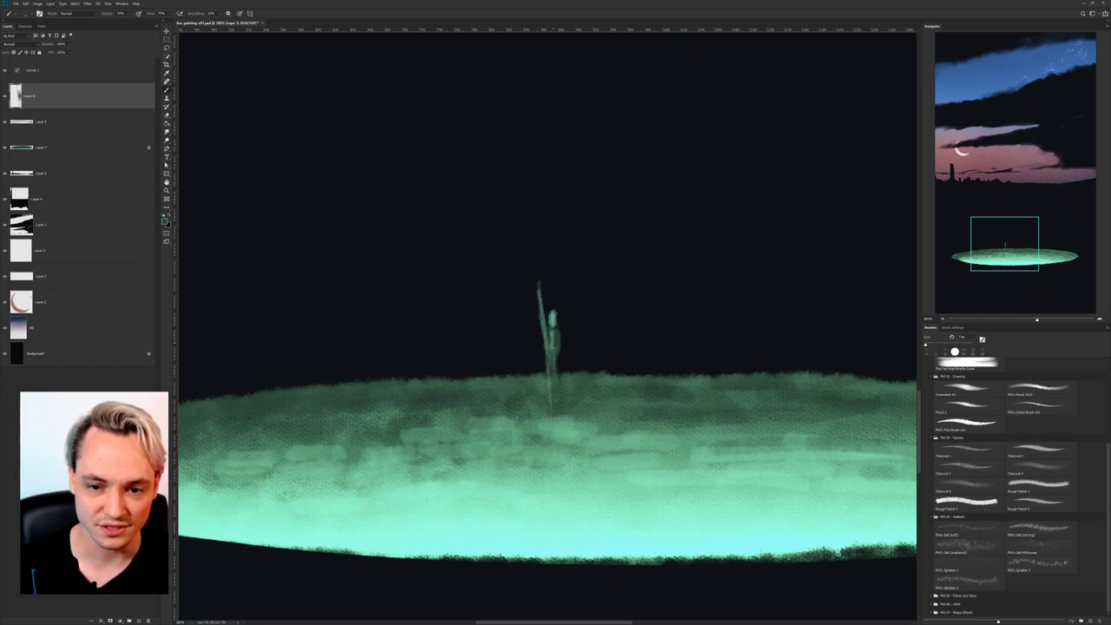
Select the figure and its staff with a rectangular marquee, delete them and clear the selection.
key("ctrl+minus")
key("ctrl+minus")
key("ctrl+minus")
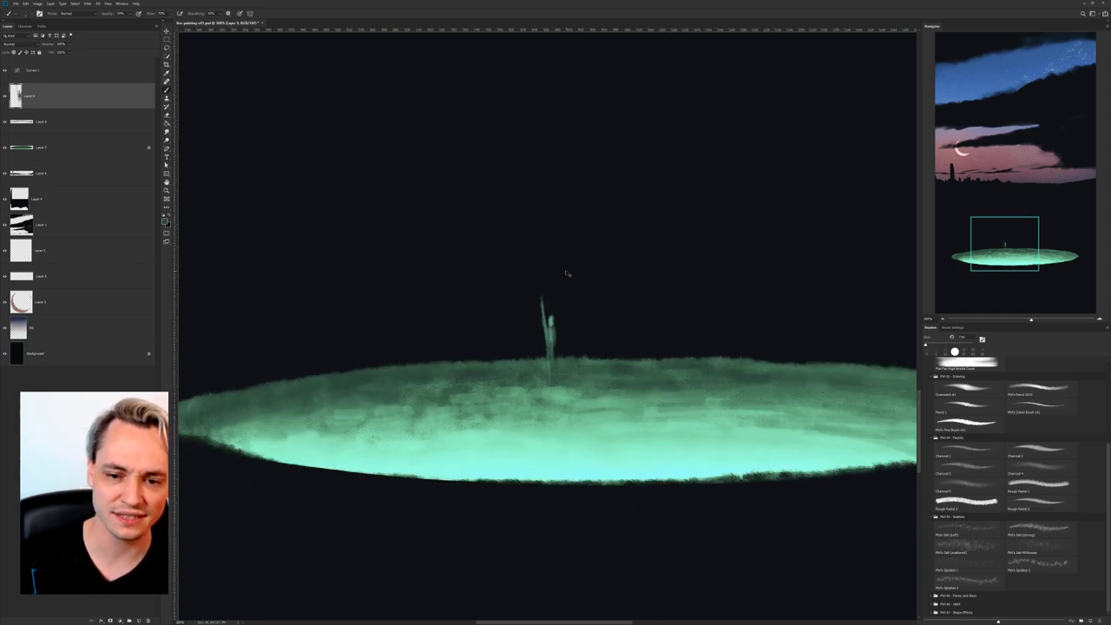
key("ctrl+plus")
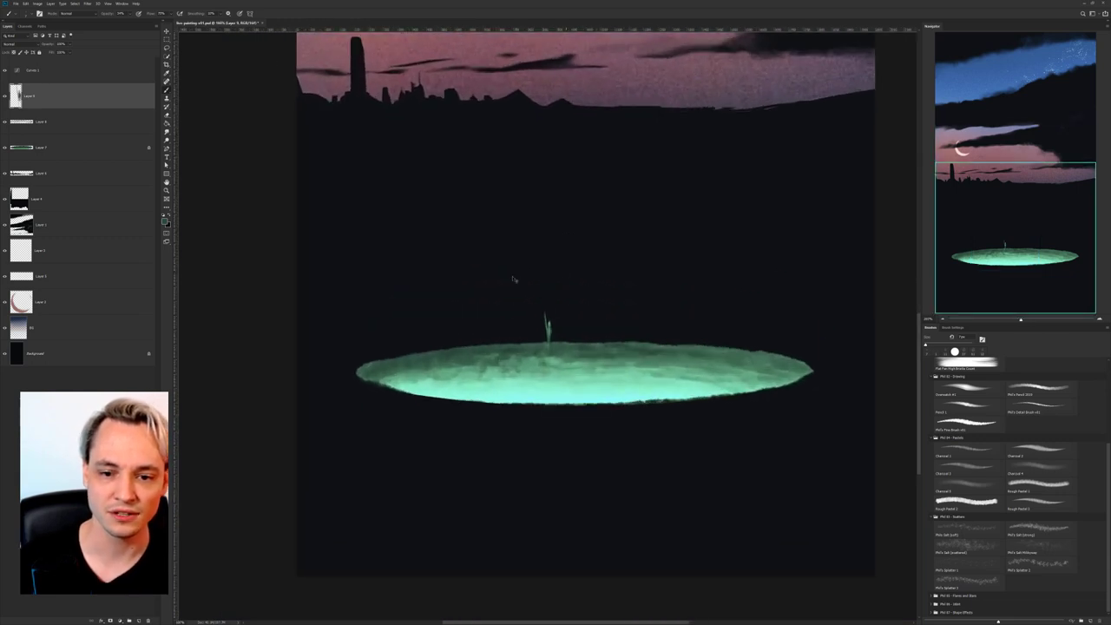
left_click_drag(533, 312, 507, 308)
key("m")
left_click_drag(487, 266, 555, 358)
left_click_drag(585, 255, 491, 357)
key("Delete")
key("ctrl+d")
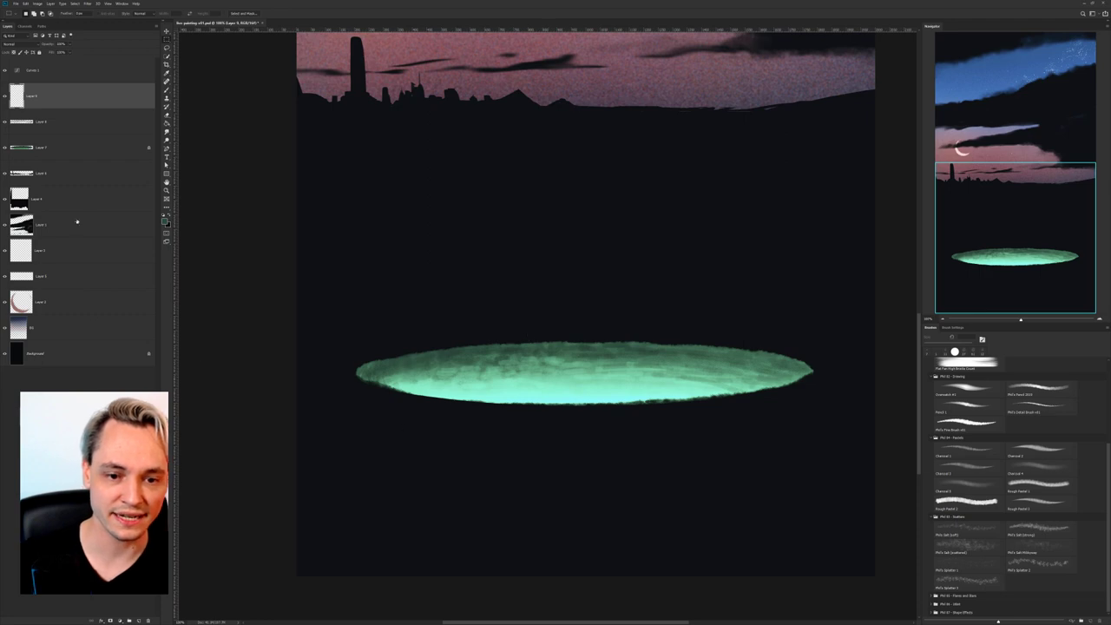
Switch back to the Brush and add a new empty layer above the Curves adjustment layer.
scroll(483, 325, "up", 1)
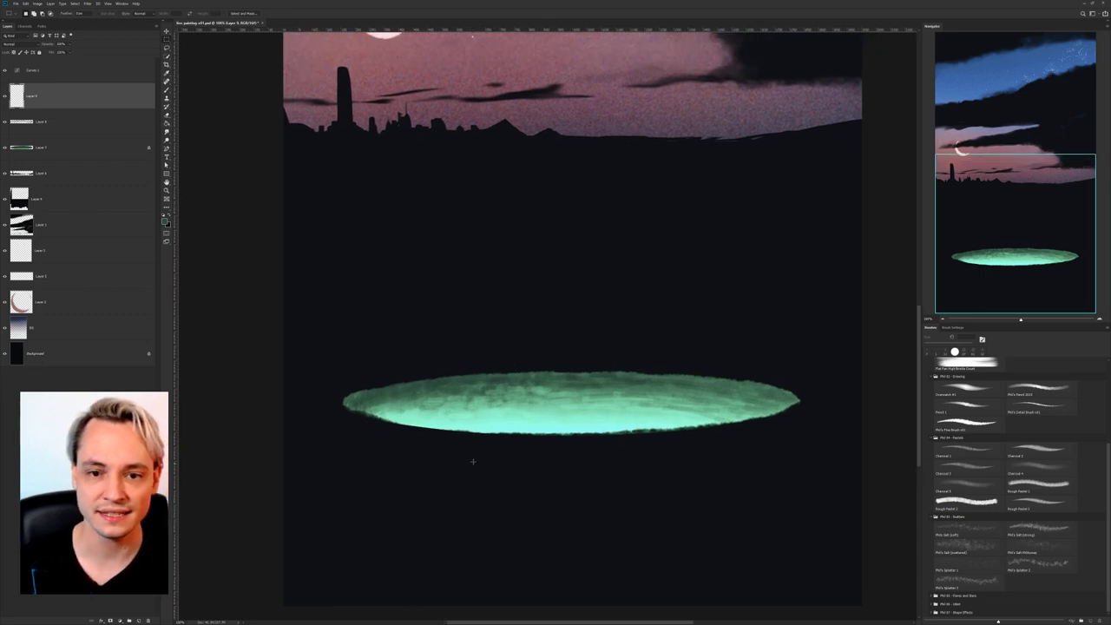
scroll(479, 359, "up", 1)
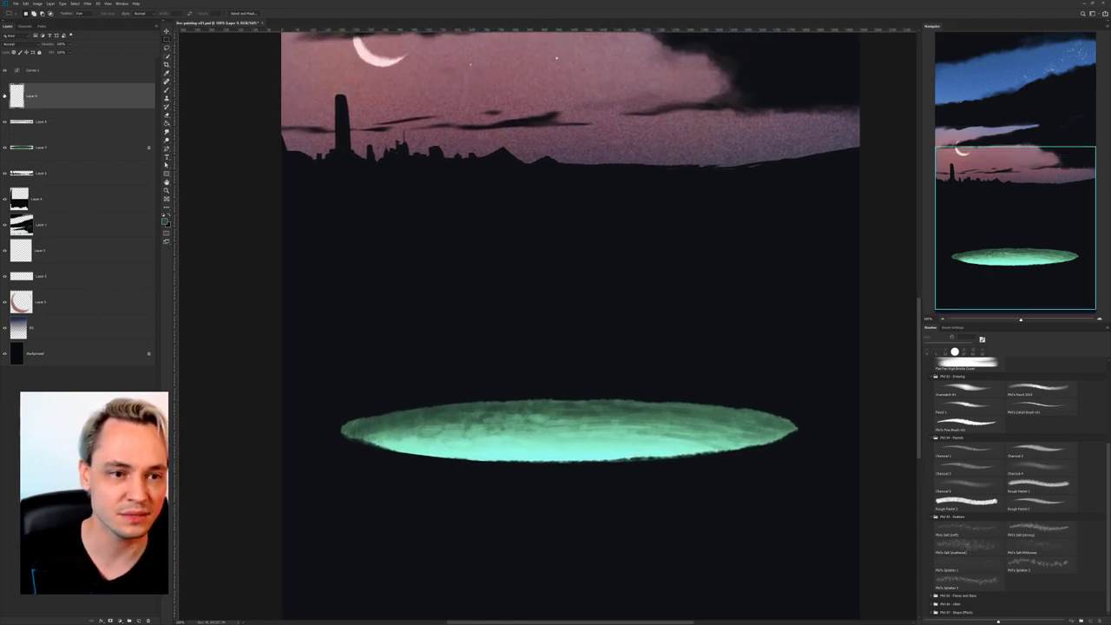
key("b")
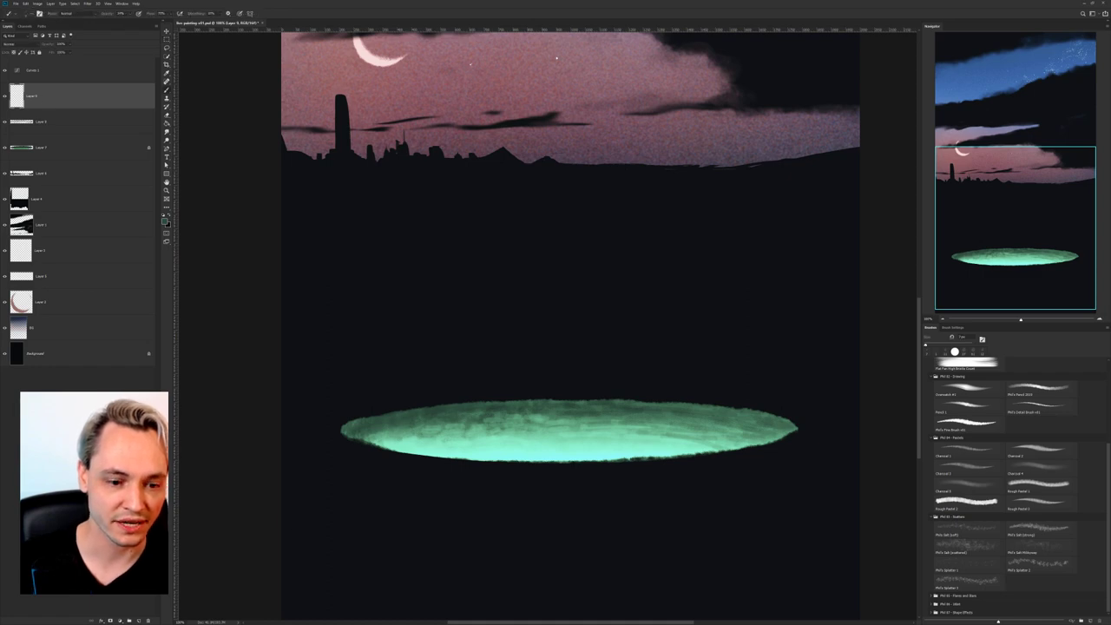
left_click(45, 122)
left_click(139, 620)
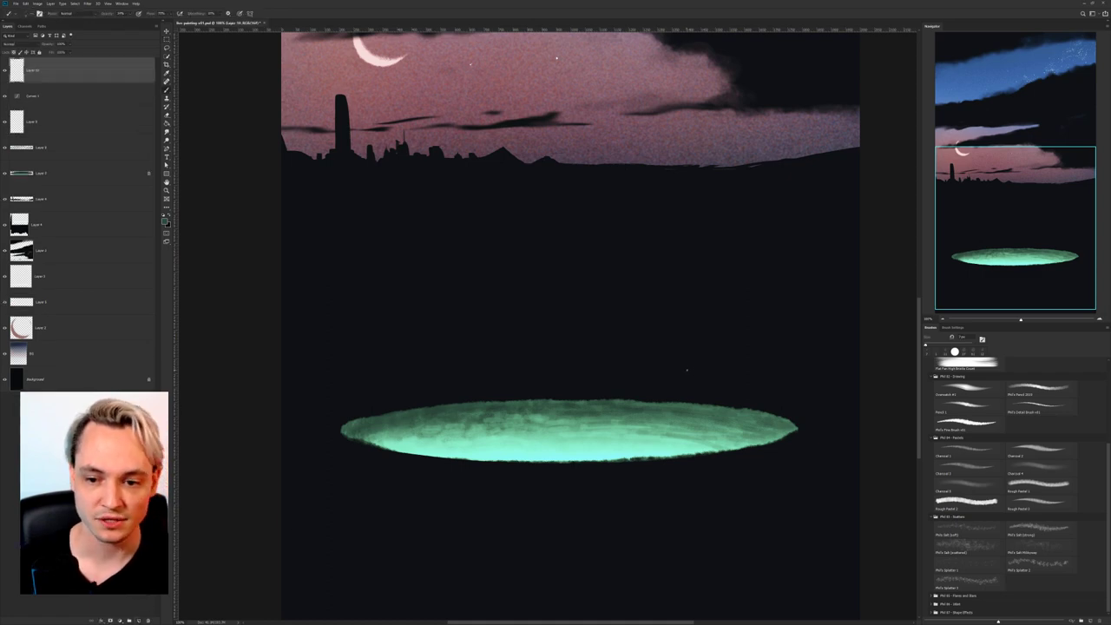
Adjust the brush size and sketch a faint green tree with a bent trunk and forked branches rising from the ellipse's back rim.
right_click(732, 372)
left_click(735, 372)
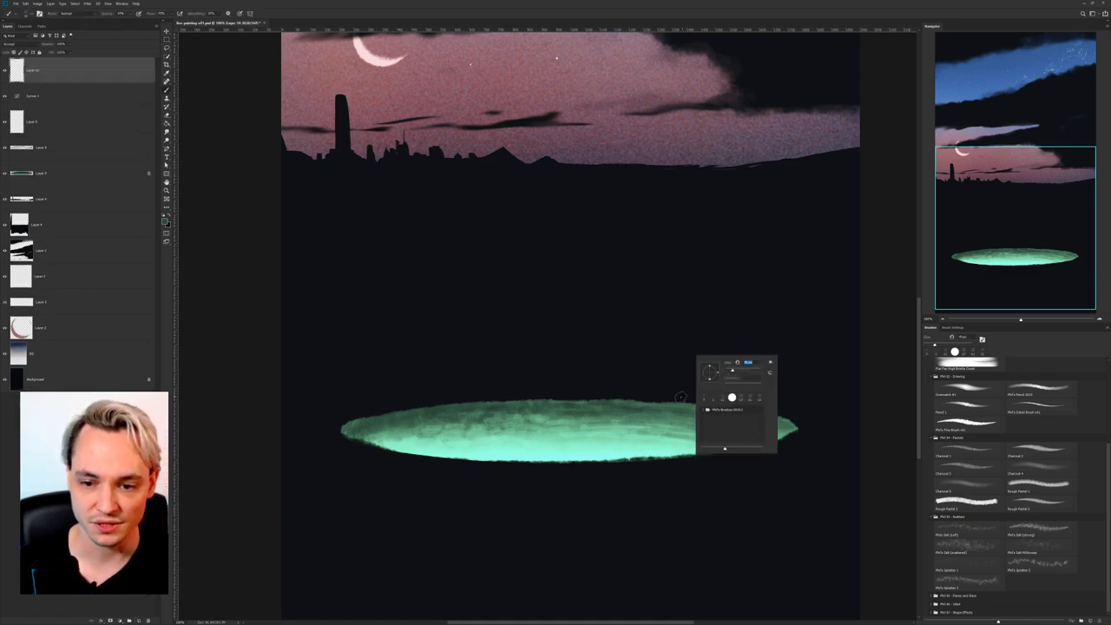
mouse_move(681, 396)
left_mouse_down()
mouse_move(709, 385)
mouse_move(686, 397)
mouse_move(715, 360)
mouse_move(717, 310)
left_mouse_up()
left_click(712, 329)
right_click(714, 337)
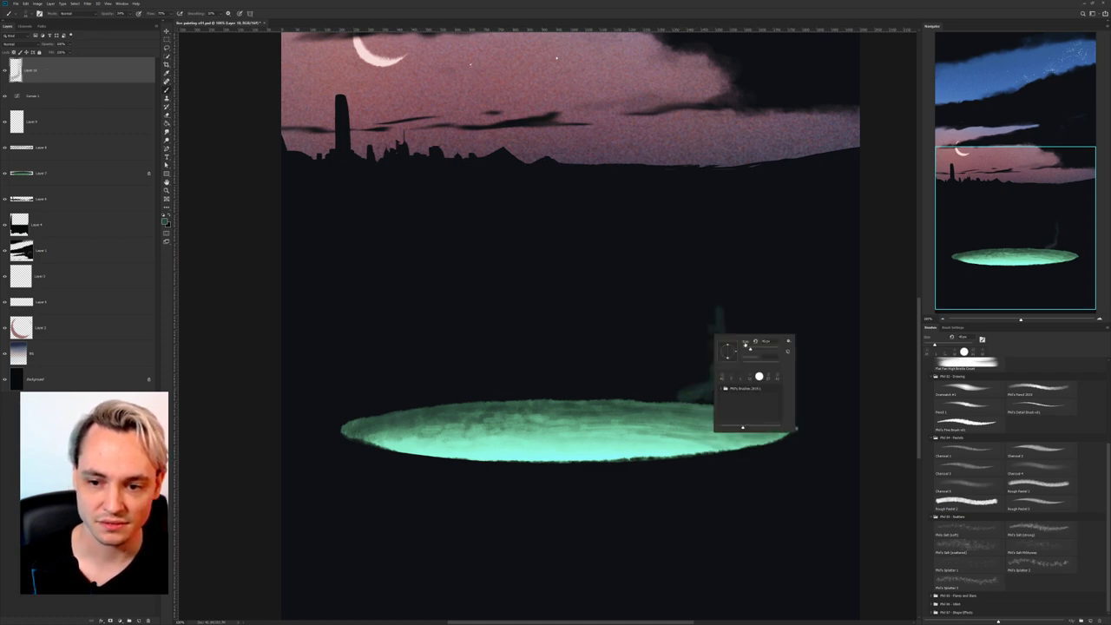
left_click(700, 389)
mouse_move(719, 366)
left_mouse_down()
mouse_move(704, 264)
mouse_move(703, 316)
mouse_move(710, 287)
mouse_move(690, 253)
mouse_move(628, 198)
left_mouse_up()
left_click_drag(695, 256, 669, 117)
left_click_drag(702, 218, 650, 139)
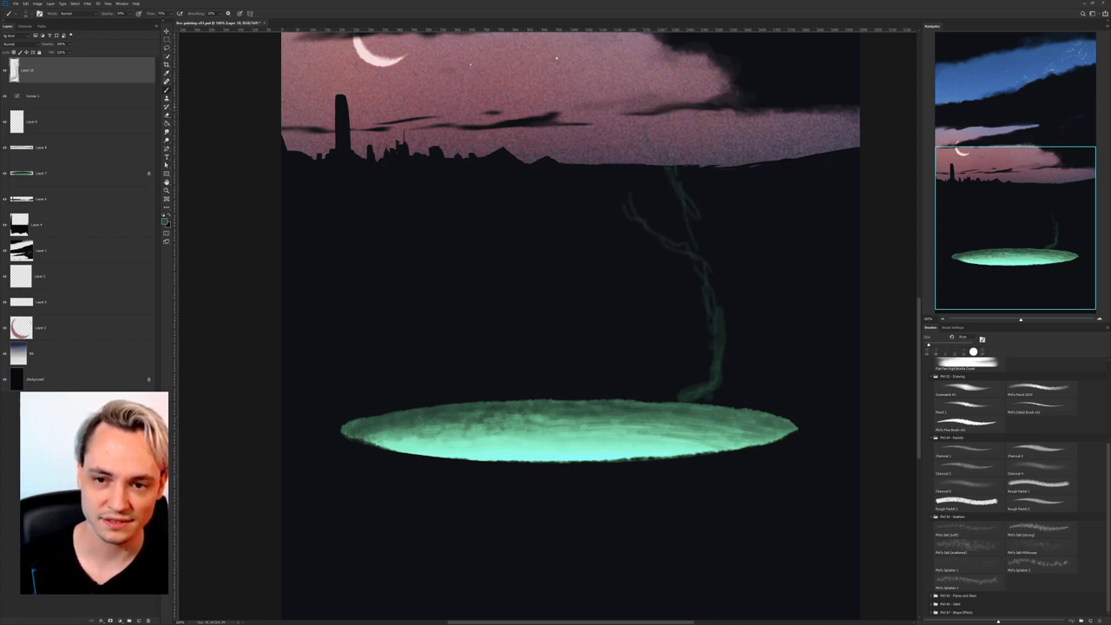
mouse_move(713, 245)
left_mouse_down()
mouse_move(710, 104)
mouse_move(719, 207)
left_mouse_up()
left_click_drag(711, 267, 673, 258)
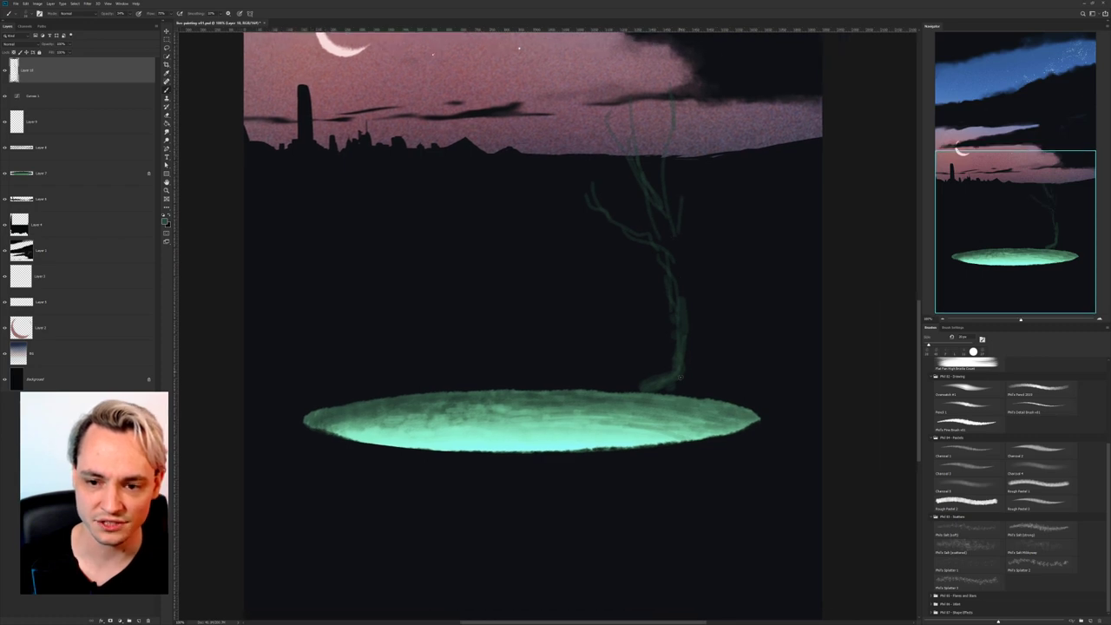
Sketch thin green upright stalks beside the trunk and paint dark roots hanging from its base over the ellipse with a sampled colour.
left_click_drag(698, 321, 697, 261)
left_click_drag(710, 394, 705, 335)
left_click_drag(710, 332, 706, 294)
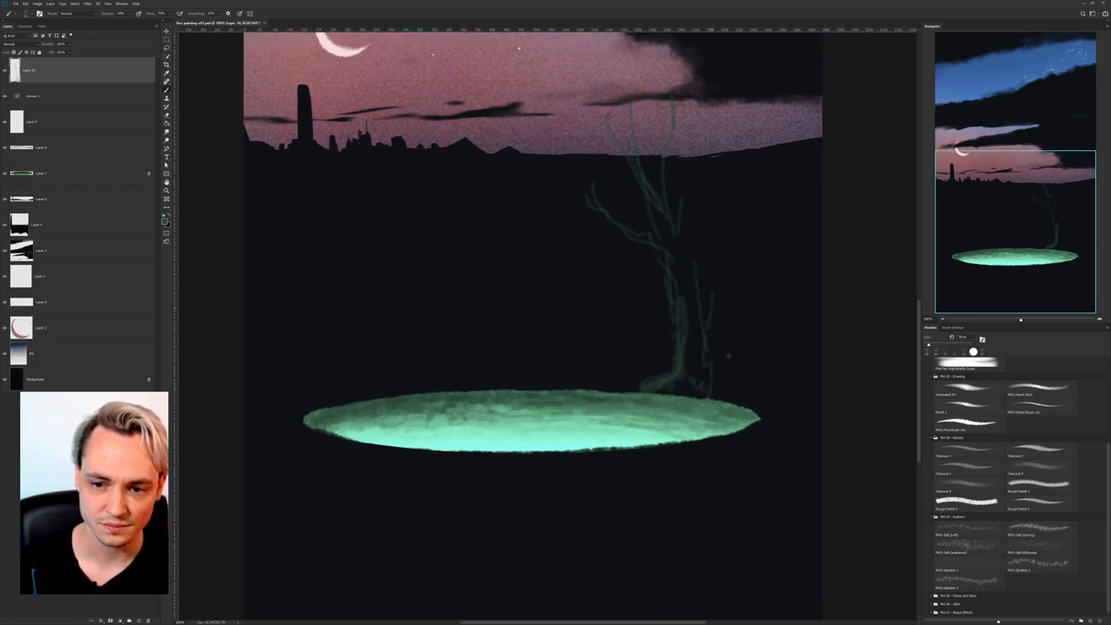
left_click_drag(732, 373, 713, 306)
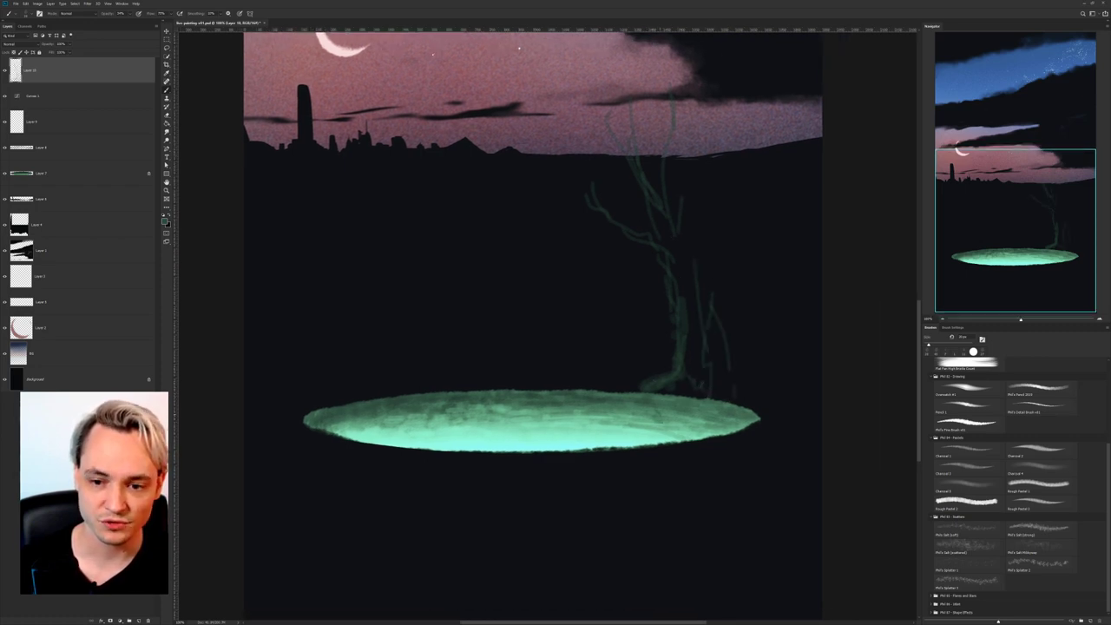
left_click(676, 389, "alt")
left_click_drag(653, 396, 674, 441)
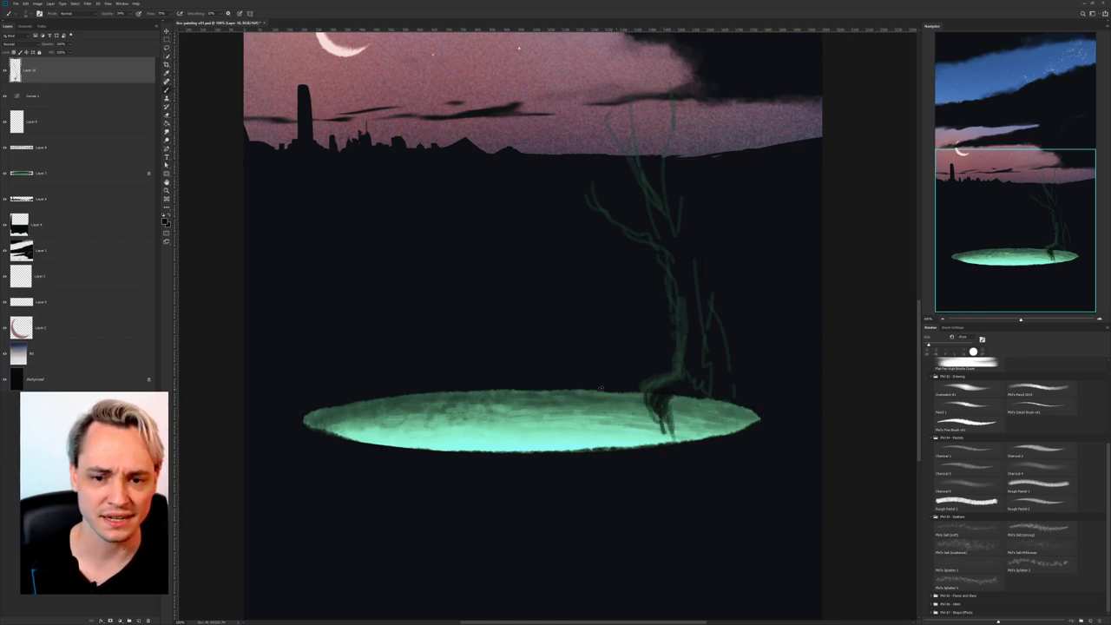
Try a thin vertical rope hanging from the tree's outermost branch down to the ellipse and undo it.
left_click_drag(417, 393, 443, 360)
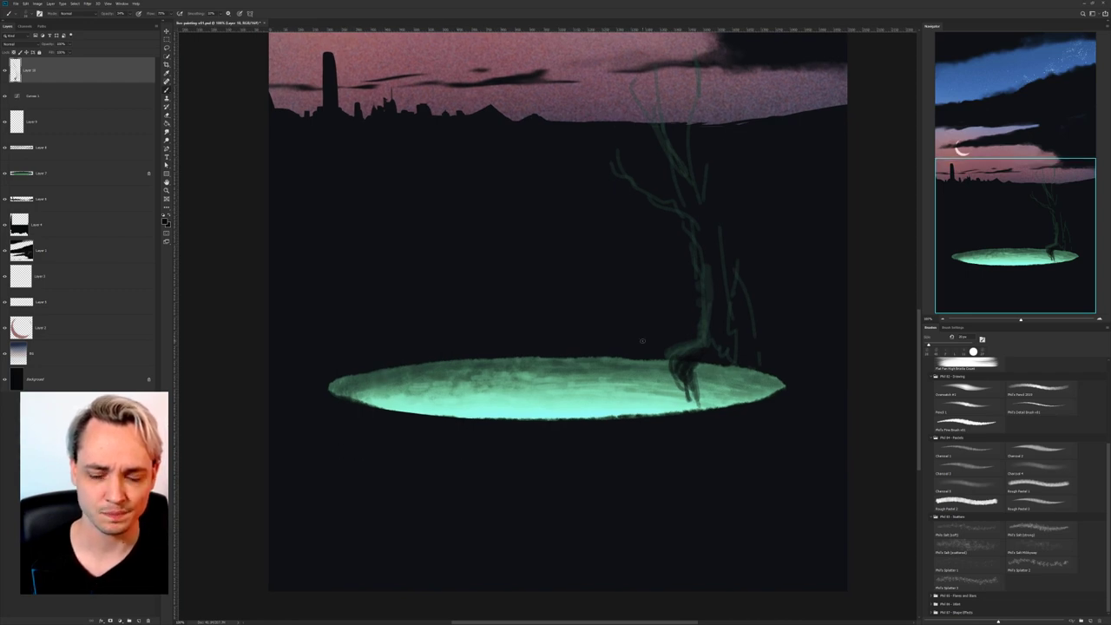
left_click_drag(582, 320, 540, 328)
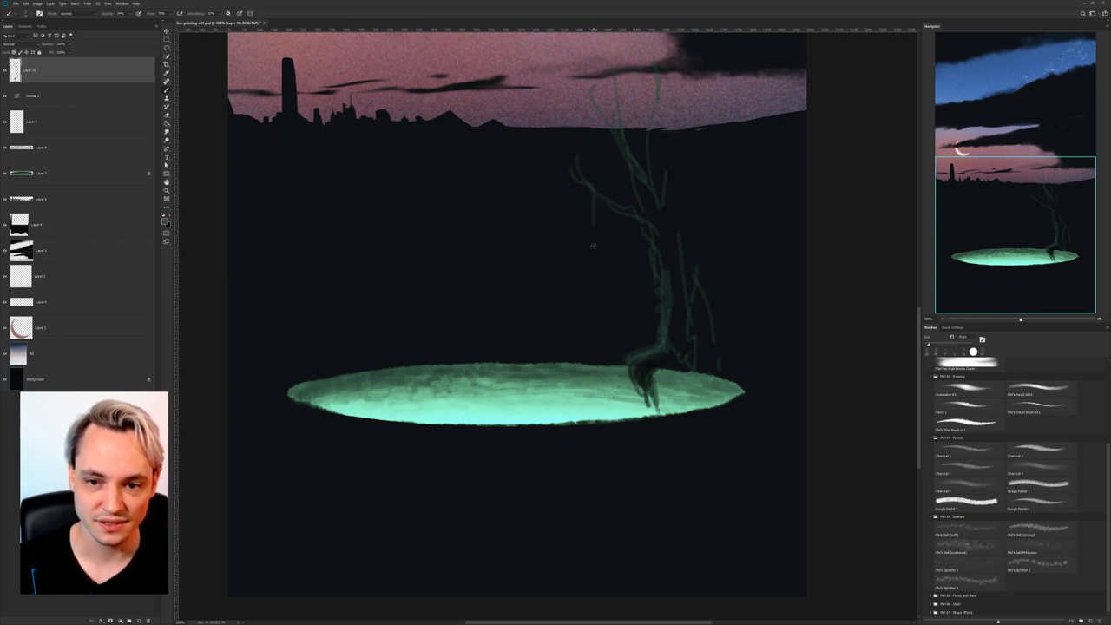
mouse_move(594, 227)
left_mouse_down()
mouse_move(596, 421)
mouse_move(595, 308)
left_mouse_up()
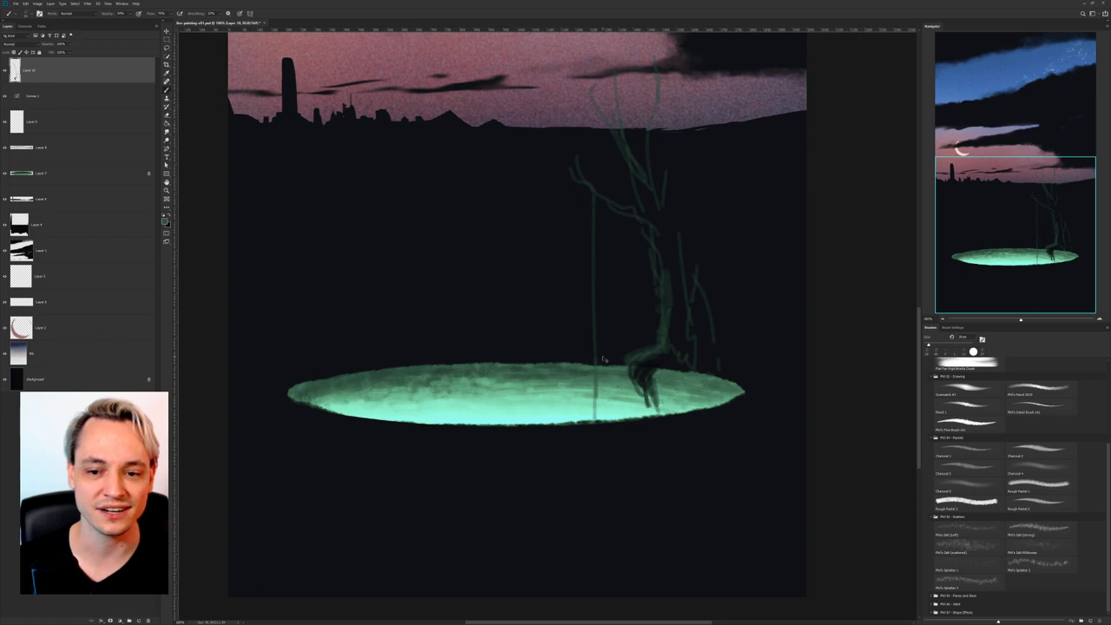
key("ctrl+z")
key("ctrl+z")
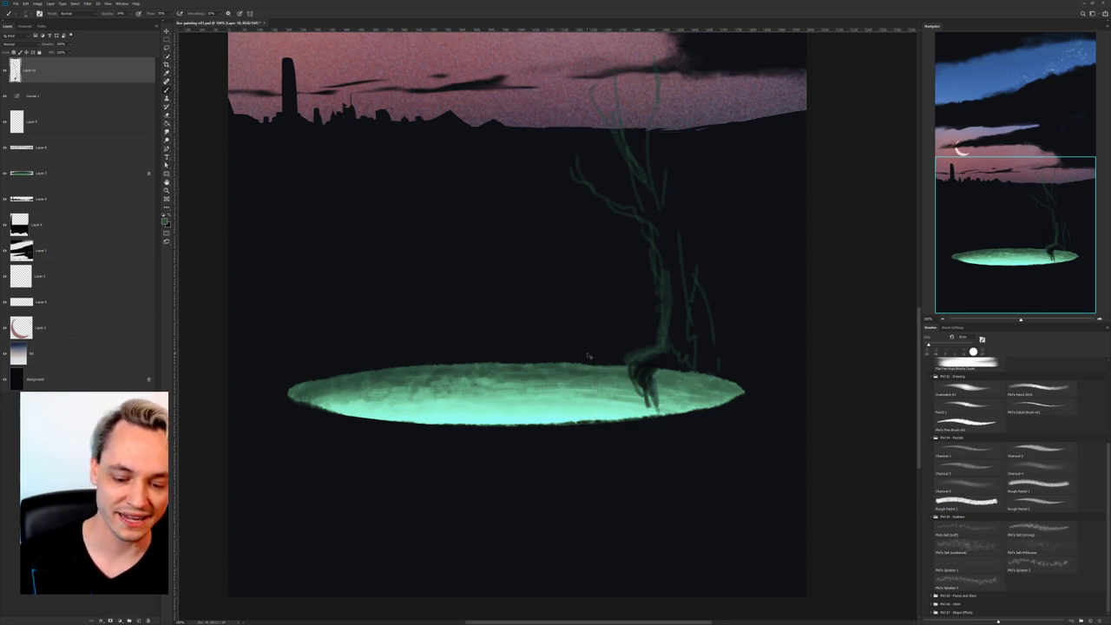
Select the whole tree sketch with a rectangular marquee, delete it and clear the selection.
key("ctrl+minus")
key("m")
left_click_drag(529, 139, 725, 440)
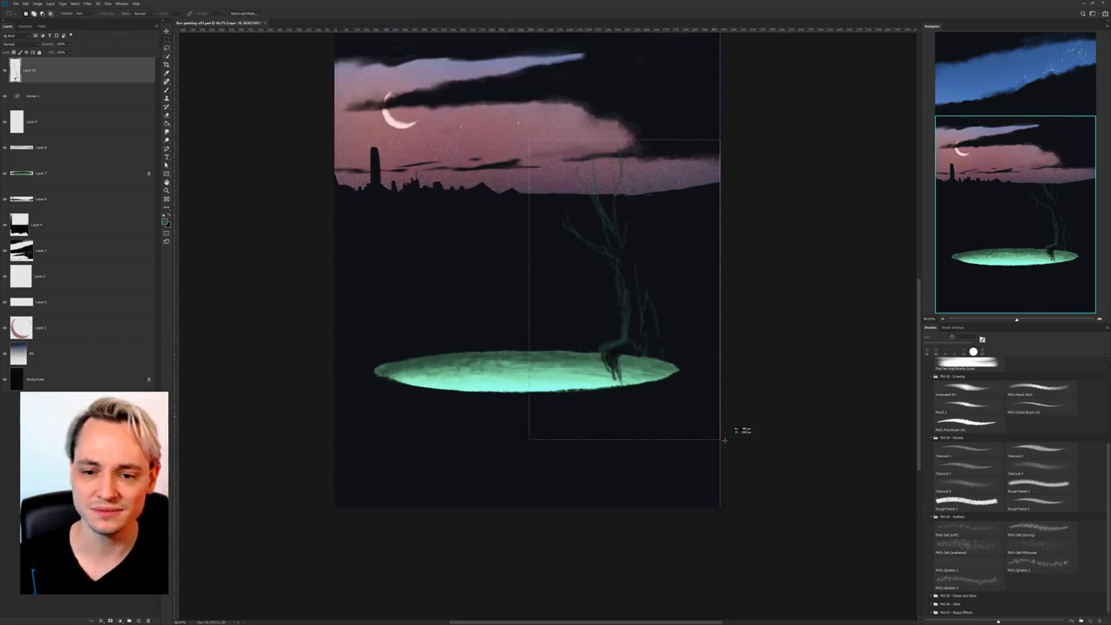
key("Delete")
key("ctrl+d")
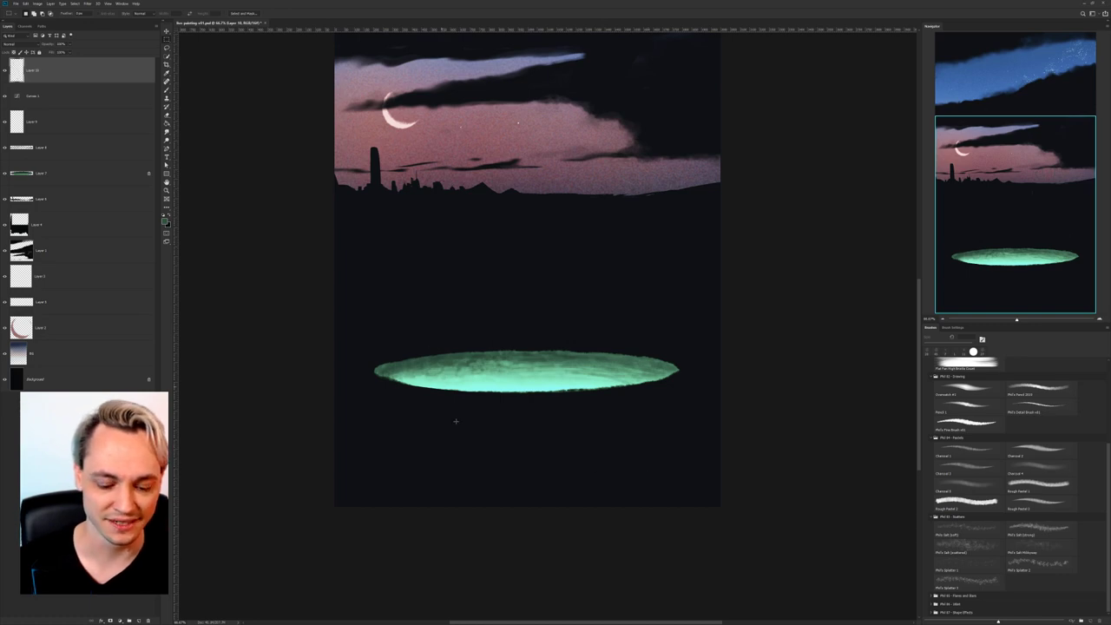
Switch back to the Brush with the Detail Brush preset, test it with a scribble above the ellipse and undo the scribble.
key("b")
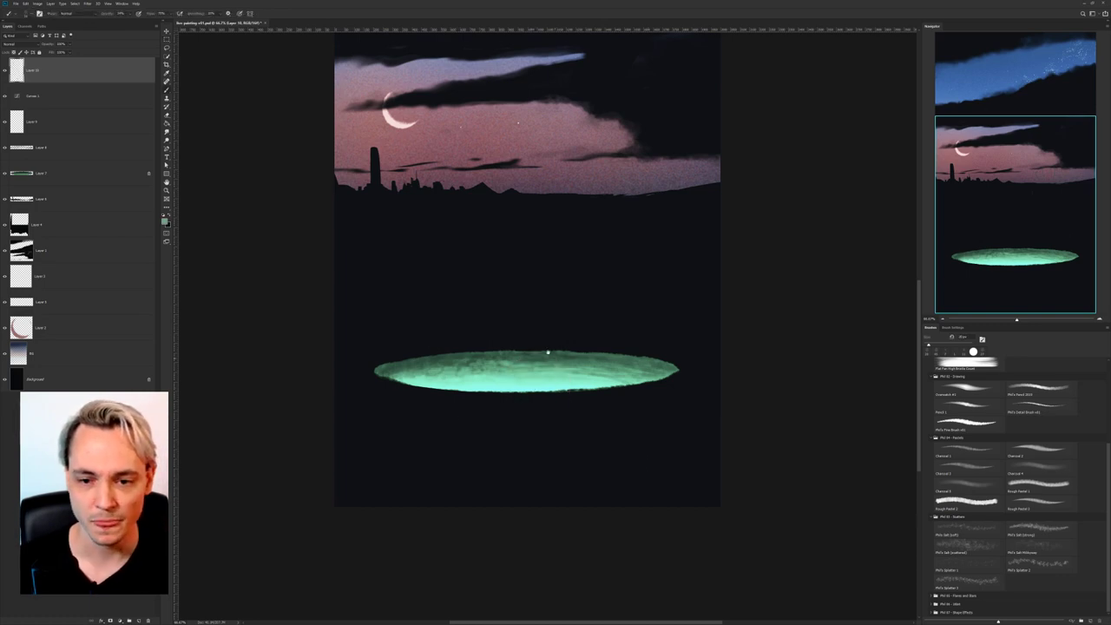
left_click_drag(546, 353, 550, 396)
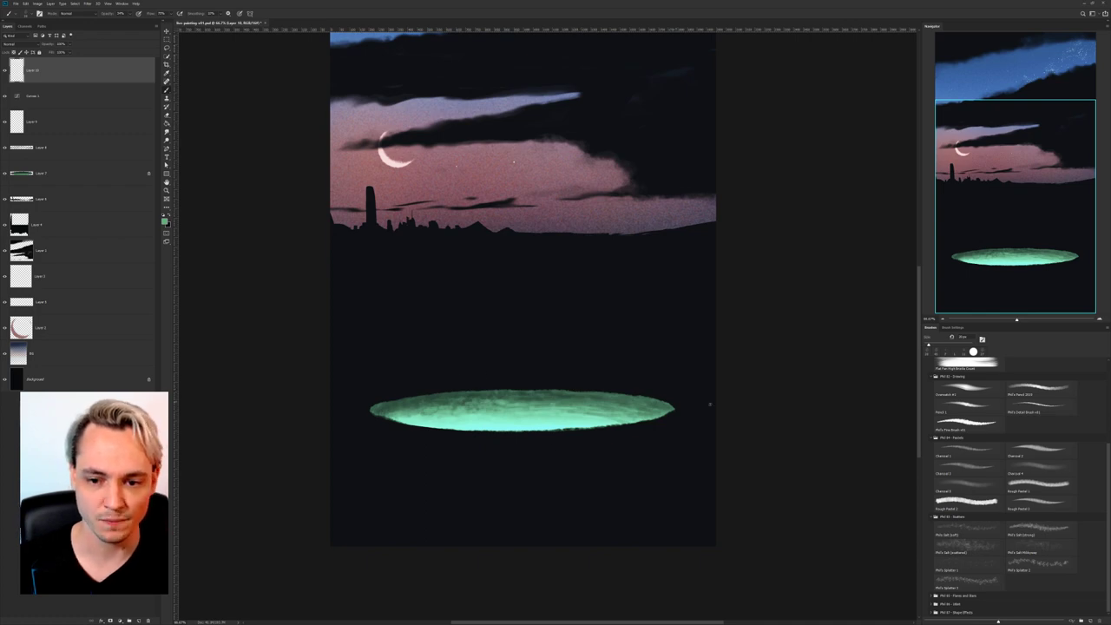
key("ctrl+minus")
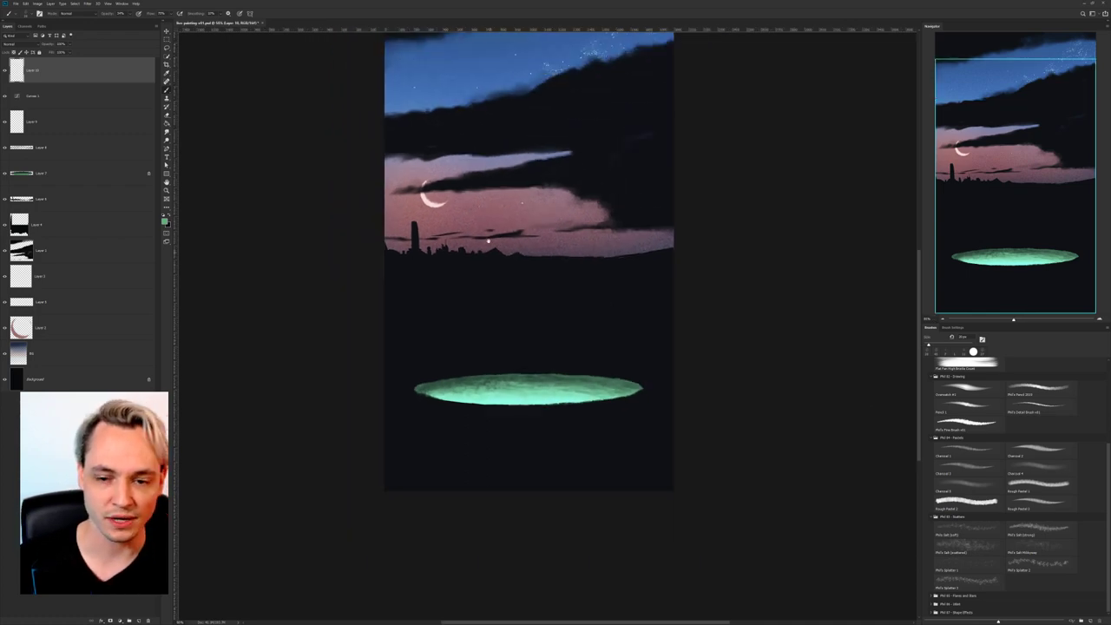
mouse_move(489, 241)
left_mouse_down()
mouse_move(487, 319)
mouse_move(473, 324)
left_mouse_up()
left_click_drag(508, 368, 512, 369)
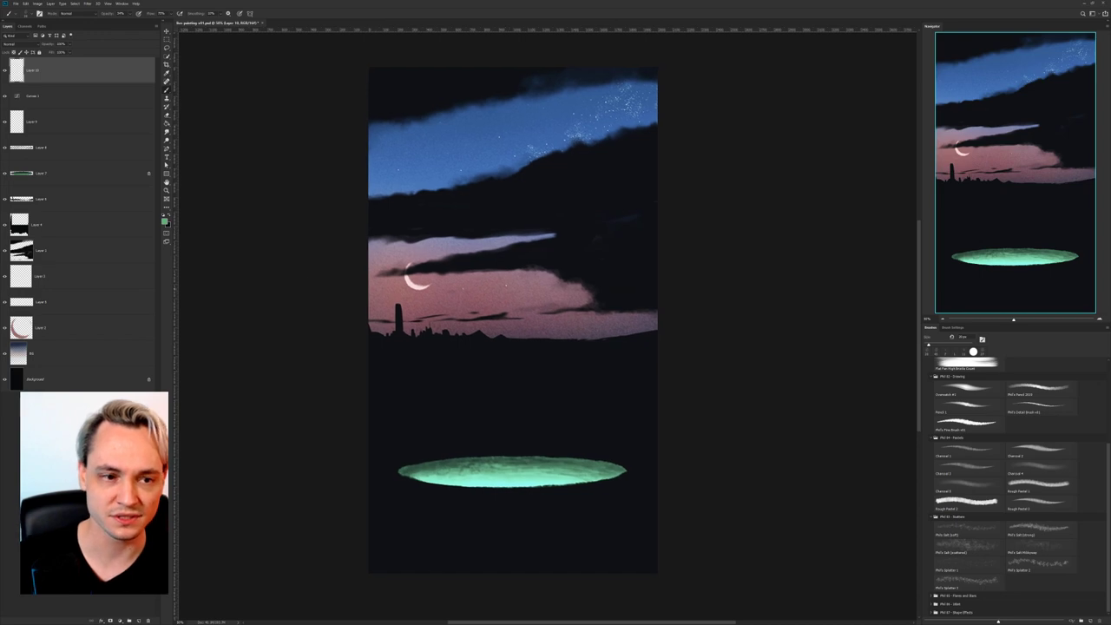
right_click(572, 436)
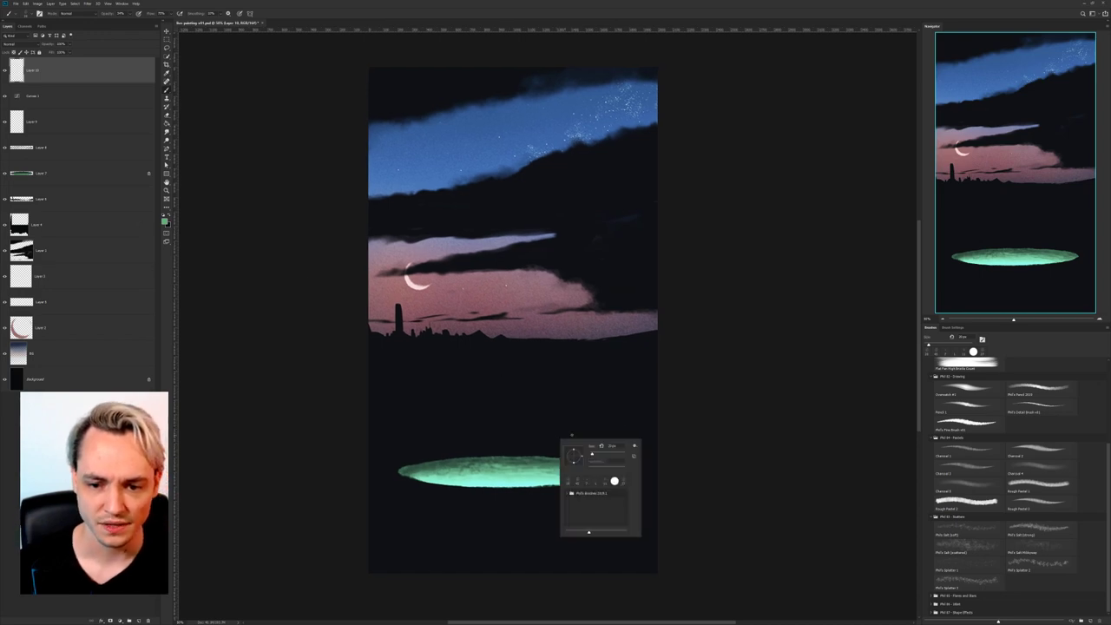
left_click(1002, 476)
left_click(1042, 503)
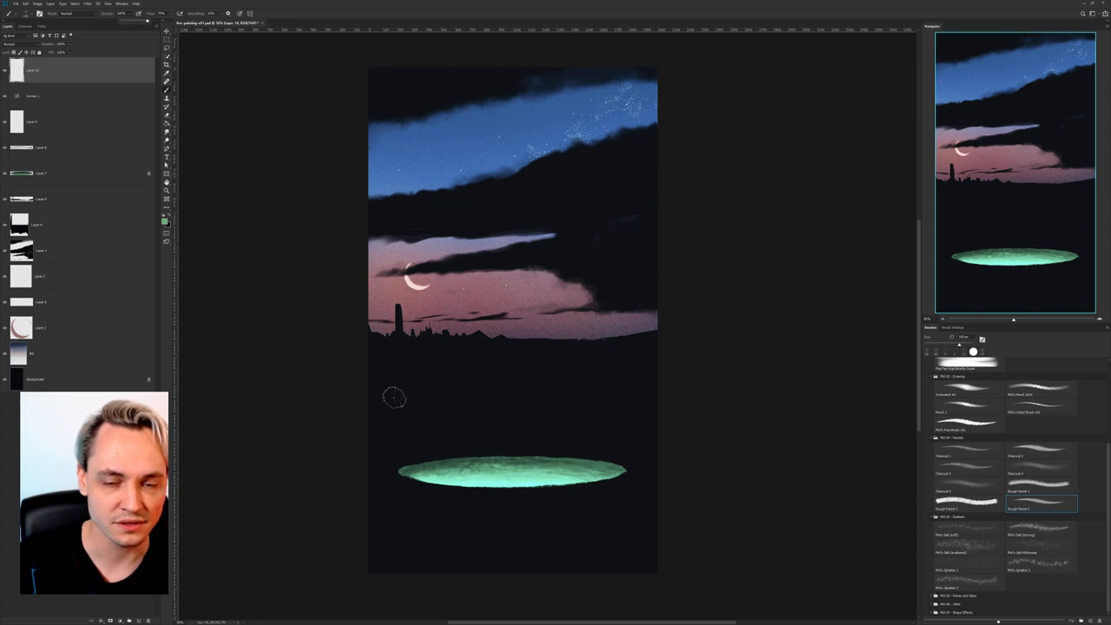
left_click(1025, 405)
mouse_move(504, 395)
left_mouse_down()
mouse_move(561, 373)
mouse_move(531, 438)
left_mouse_up()
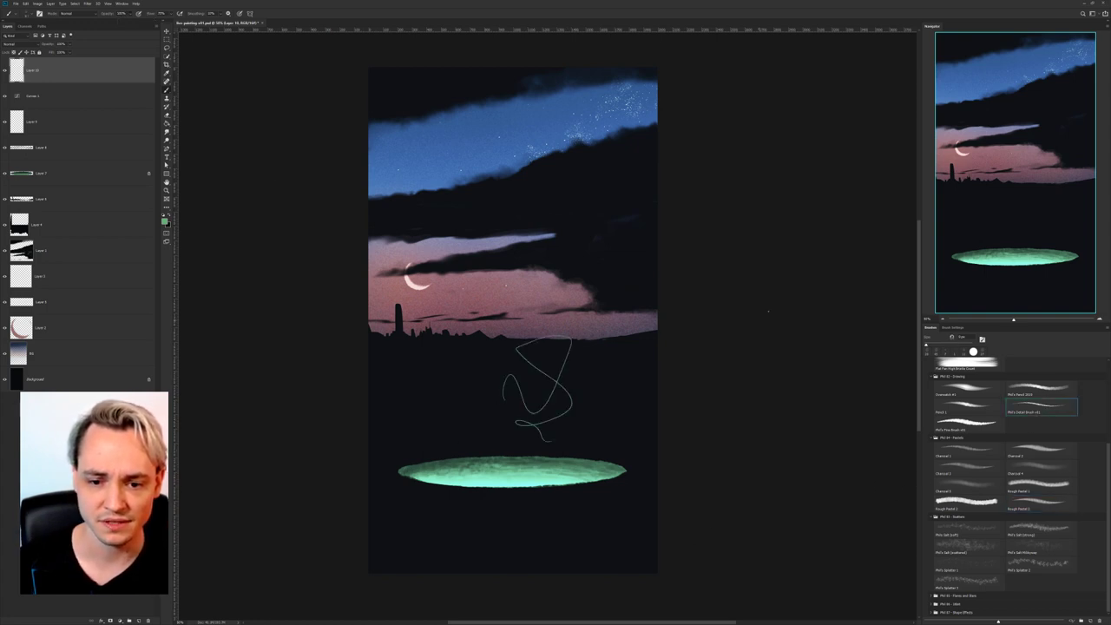
key("ctrl+z")
Sketch a larger tree in thin green lines, with trunk, spreading branches and roots reaching the ellipse's right part.
key("ctrl+plus")
left_click_drag(556, 342, 541, 249)
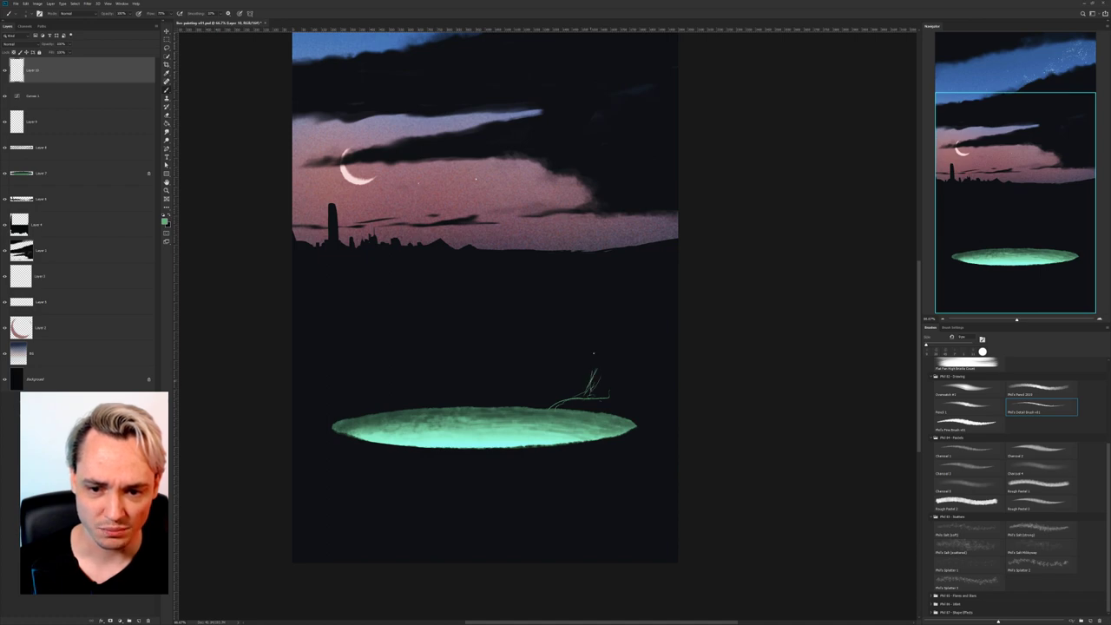
left_click_drag(591, 293, 608, 385)
mouse_move(589, 321)
left_mouse_down()
mouse_move(546, 257)
mouse_move(522, 269)
mouse_move(544, 241)
left_mouse_up()
left_click_drag(595, 280, 622, 250)
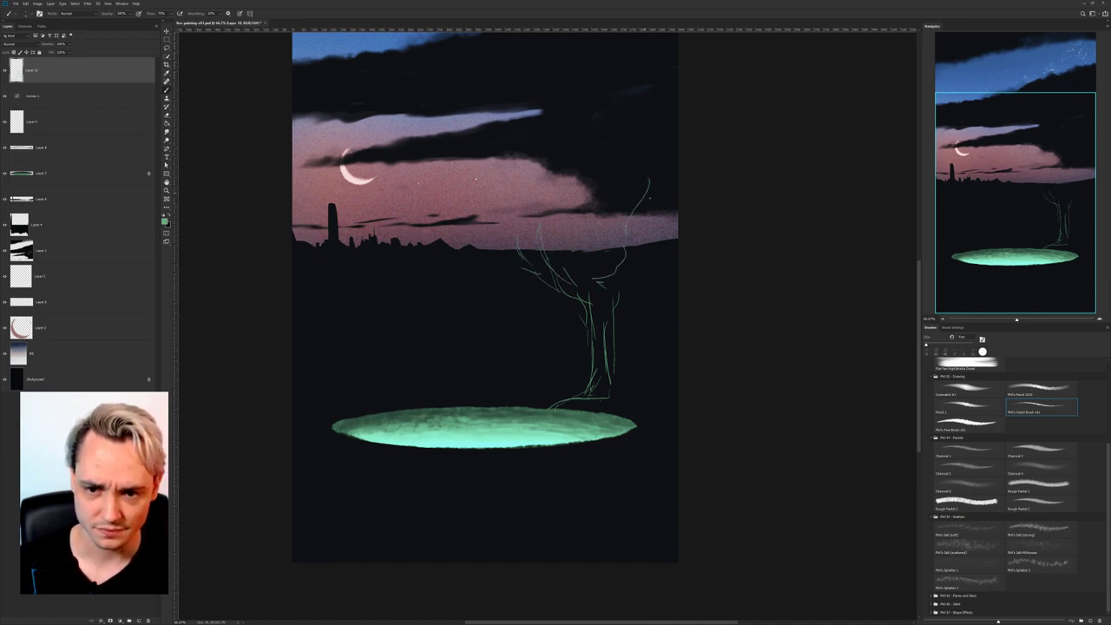
left_click_drag(616, 305, 619, 357)
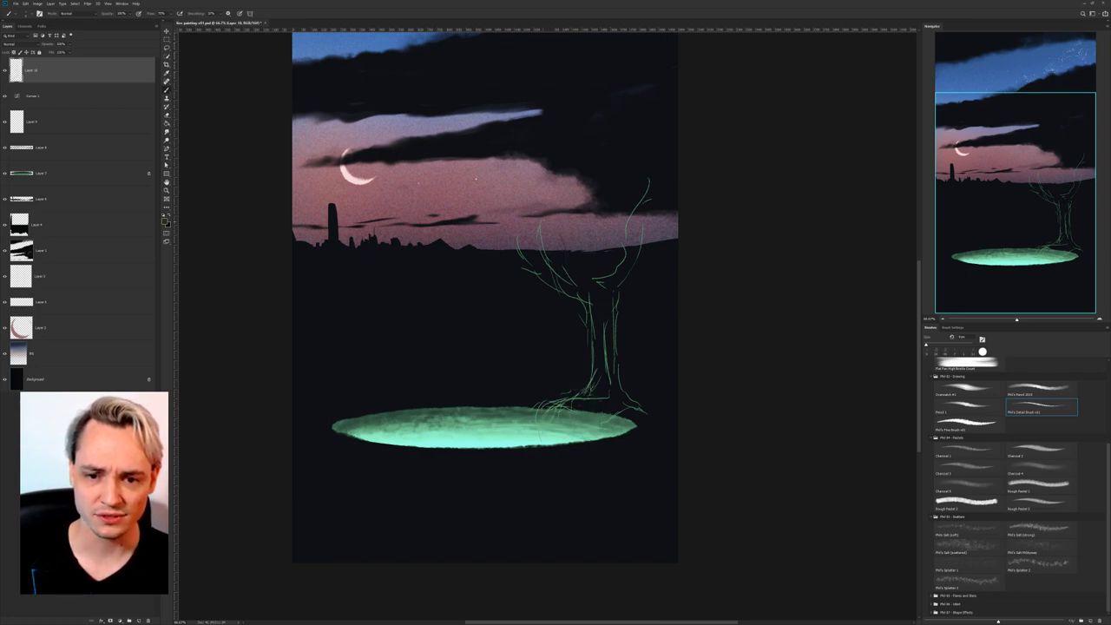
Enlarge the brush, sample a dark colour and paint the tree's thick twisting branches and trunk as a silhouette against the sky.
right_click(588, 264)
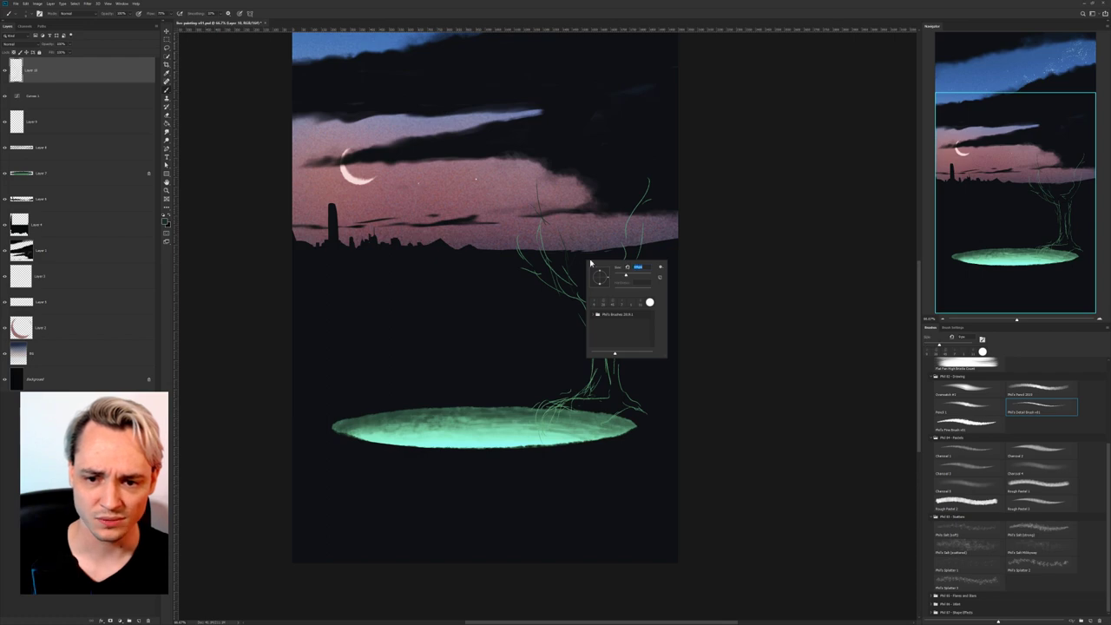
left_click(554, 256, "alt")
mouse_move(570, 257)
left_mouse_down()
mouse_move(554, 214)
mouse_move(560, 264)
mouse_move(513, 204)
mouse_move(582, 289)
mouse_move(573, 272)
mouse_move(620, 272)
mouse_move(643, 185)
mouse_move(606, 283)
mouse_move(655, 176)
left_mouse_up()
left_click_drag(630, 246, 605, 165)
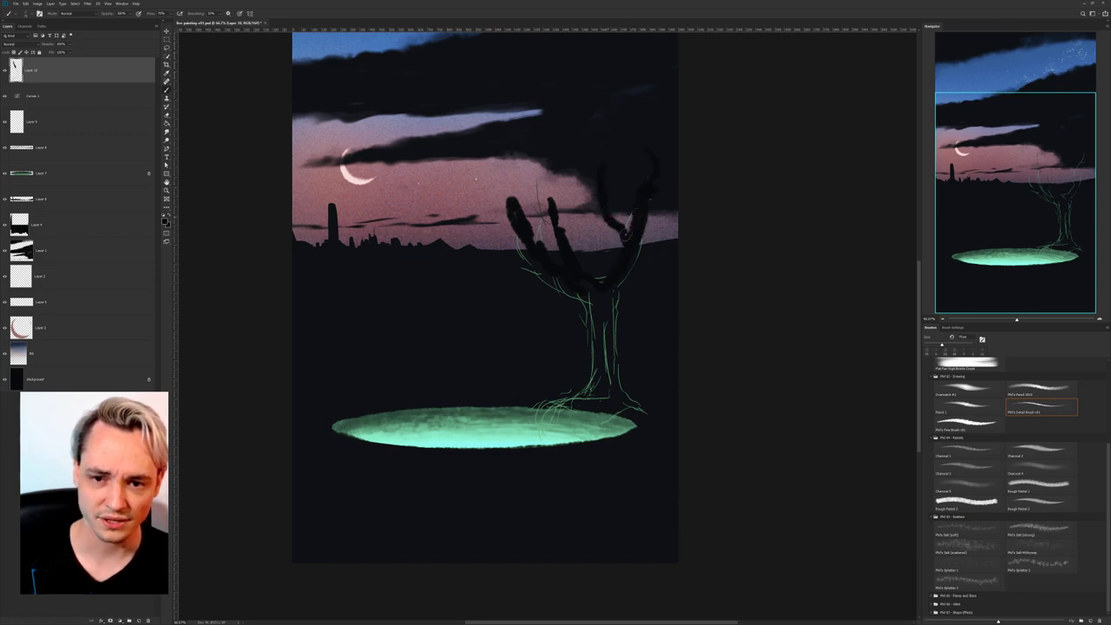
left_click_drag(554, 136, 523, 110)
left_click_drag(561, 216, 562, 161)
mouse_move(510, 210)
left_mouse_down()
mouse_move(464, 227)
mouse_move(532, 180)
mouse_move(457, 152)
mouse_move(608, 285)
mouse_move(611, 244)
mouse_move(632, 245)
mouse_move(619, 240)
mouse_move(624, 170)
mouse_move(615, 254)
mouse_move(638, 188)
mouse_move(630, 148)
mouse_move(645, 114)
mouse_move(598, 354)
mouse_move(621, 263)
mouse_move(614, 316)
left_mouse_up()
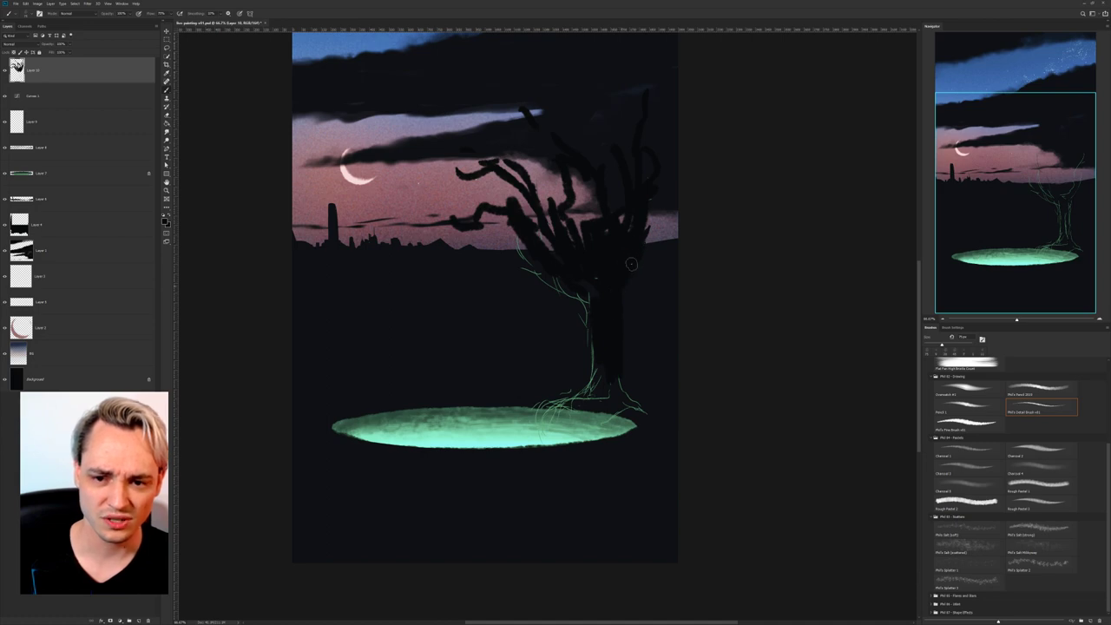
Move the tree layer below the Curves adjustment layer and paint dark roots over the ellipse's right part.
left_click_drag(35, 71, 48, 106)
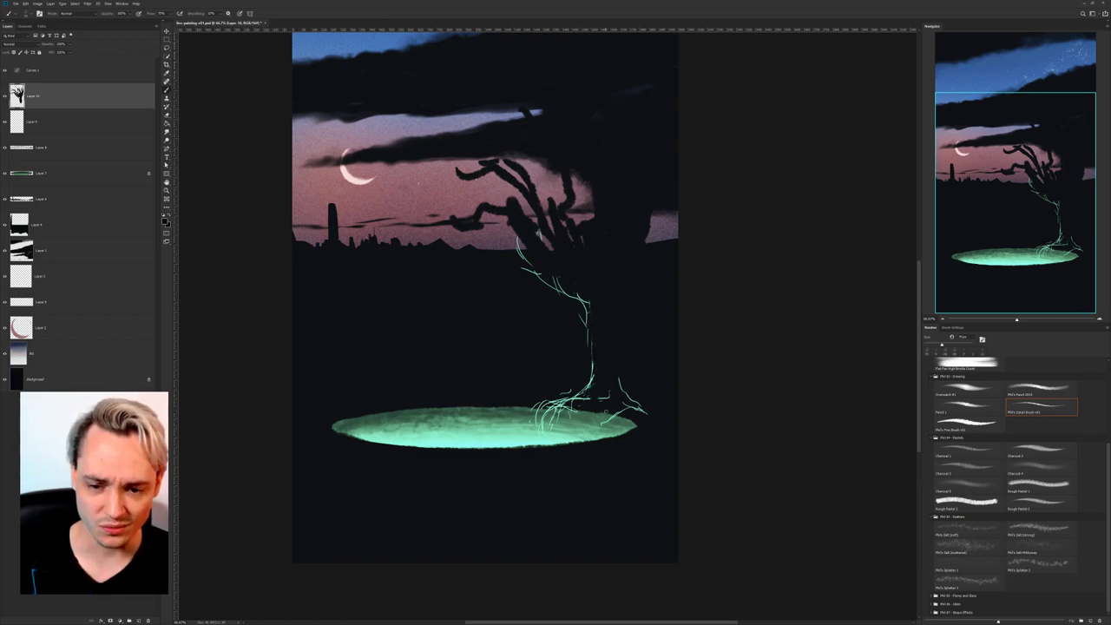
mouse_move(608, 398)
left_mouse_down()
mouse_move(652, 411)
mouse_move(607, 418)
mouse_move(579, 404)
mouse_move(548, 423)
mouse_move(568, 433)
mouse_move(587, 419)
mouse_move(582, 433)
mouse_move(619, 432)
left_mouse_up()
mouse_move(552, 433)
left_mouse_down()
mouse_move(568, 438)
mouse_move(579, 415)
mouse_move(564, 409)
left_mouse_up()
left_click_drag(561, 415, 618, 400)
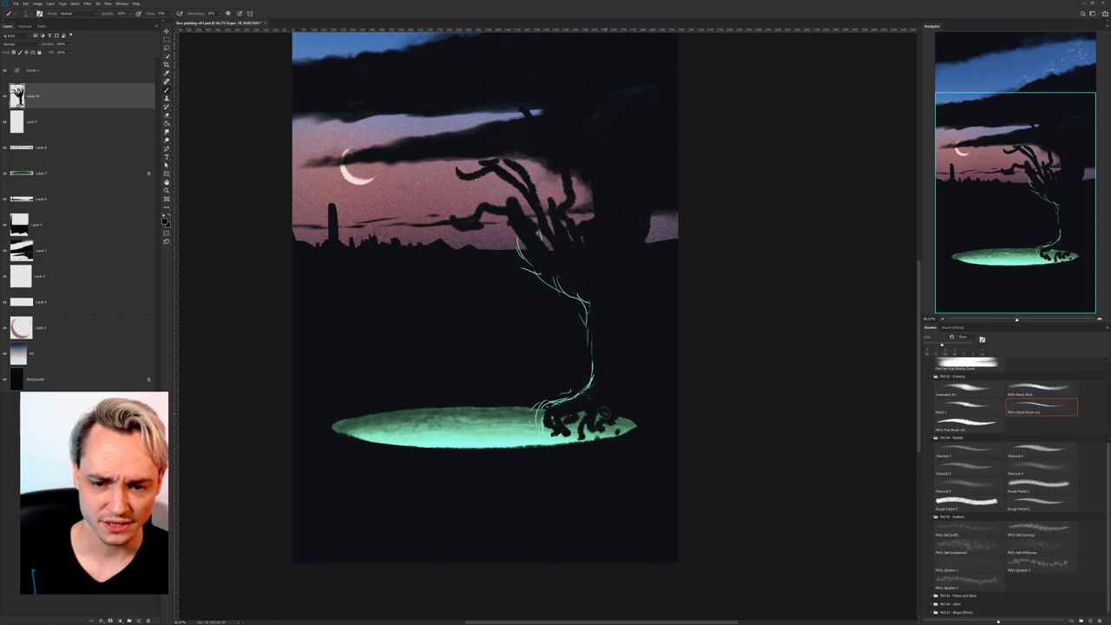
Erase the stray green root lines and the dark roots over the ellipse, keeping only the leftmost root.
key("ctrl+1")
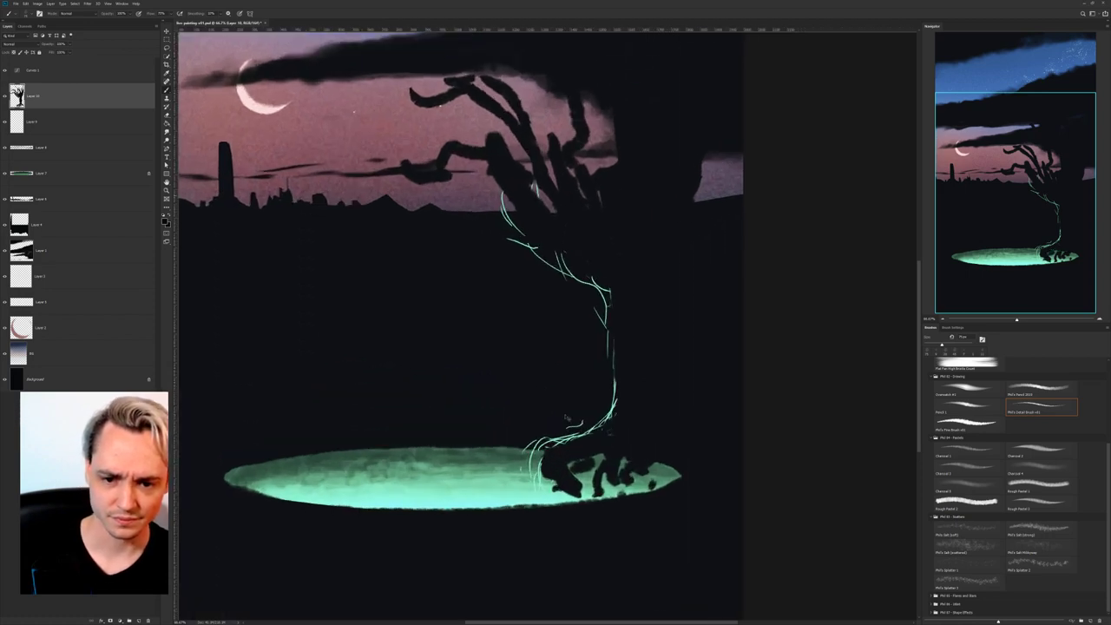
left_click_drag(566, 414, 521, 206)
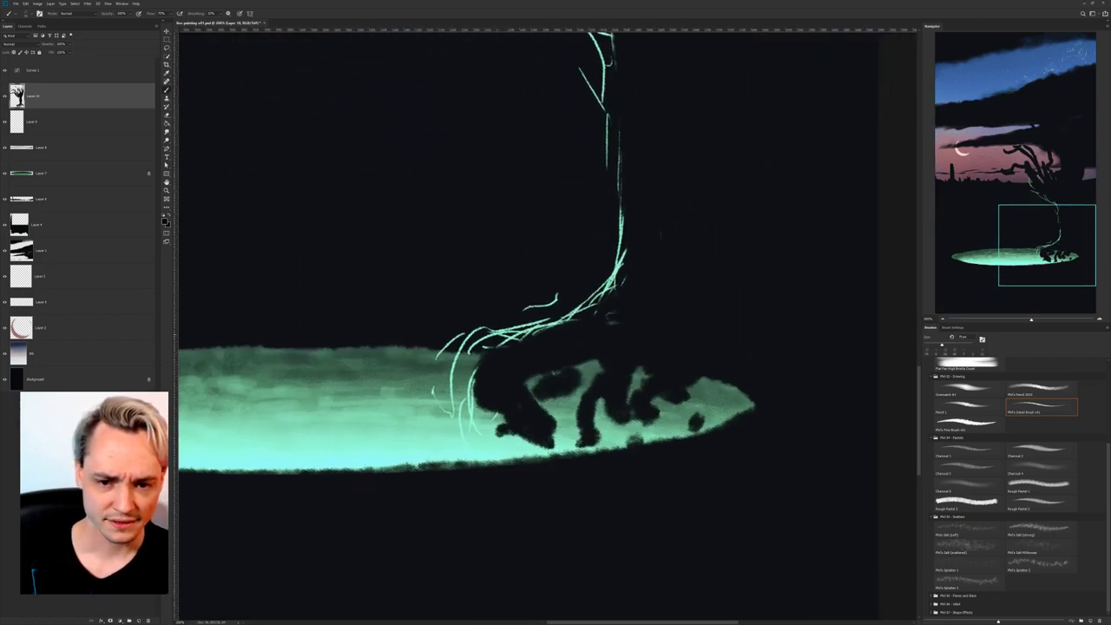
key("e")
mouse_move(469, 325)
left_mouse_down()
mouse_move(539, 307)
mouse_move(453, 345)
mouse_move(462, 341)
mouse_move(450, 400)
left_mouse_up()
mouse_move(531, 396)
left_mouse_down()
mouse_move(540, 376)
mouse_move(517, 386)
mouse_move(520, 371)
mouse_move(526, 424)
mouse_move(512, 432)
left_mouse_up()
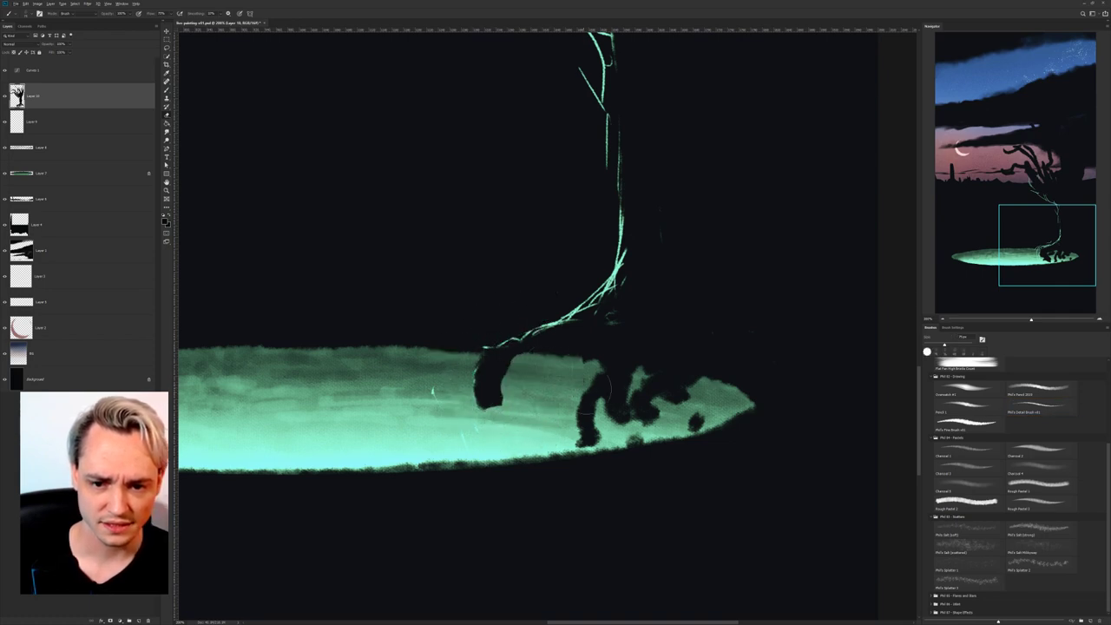
left_click_drag(583, 390, 651, 438)
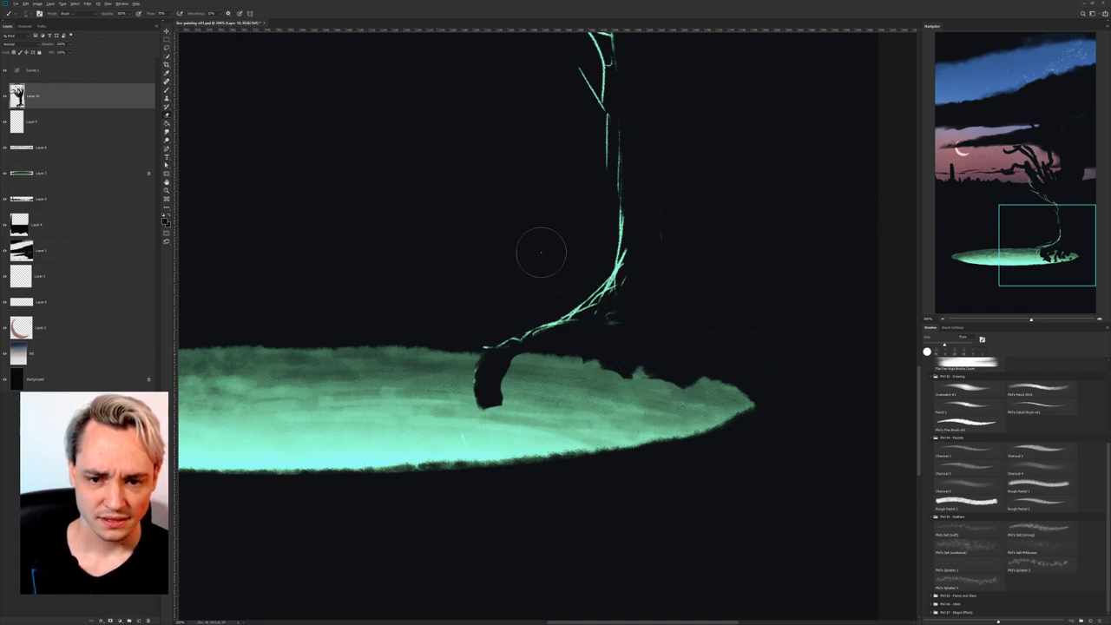
Paint dark over the green sketch lines along the trunk and trim the remaining root's edge with green sampled from the ellipse.
key("b")
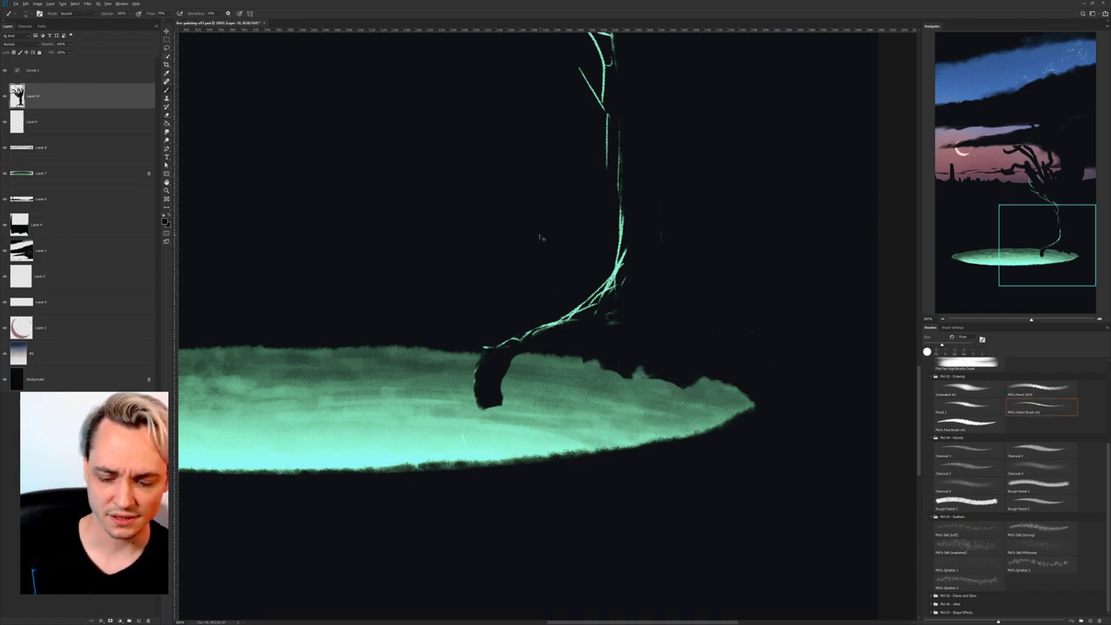
key("ctrl+minus")
key("ctrl+minus")
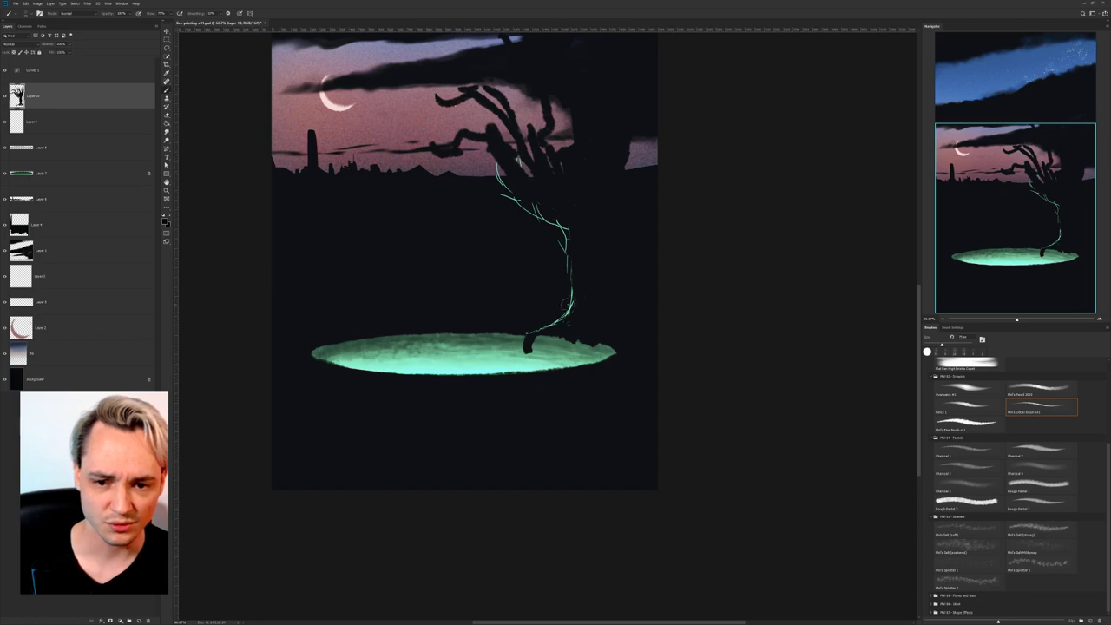
mouse_move(565, 310)
left_mouse_down()
mouse_move(573, 296)
mouse_move(546, 327)
mouse_move(571, 288)
mouse_move(564, 278)
left_mouse_up()
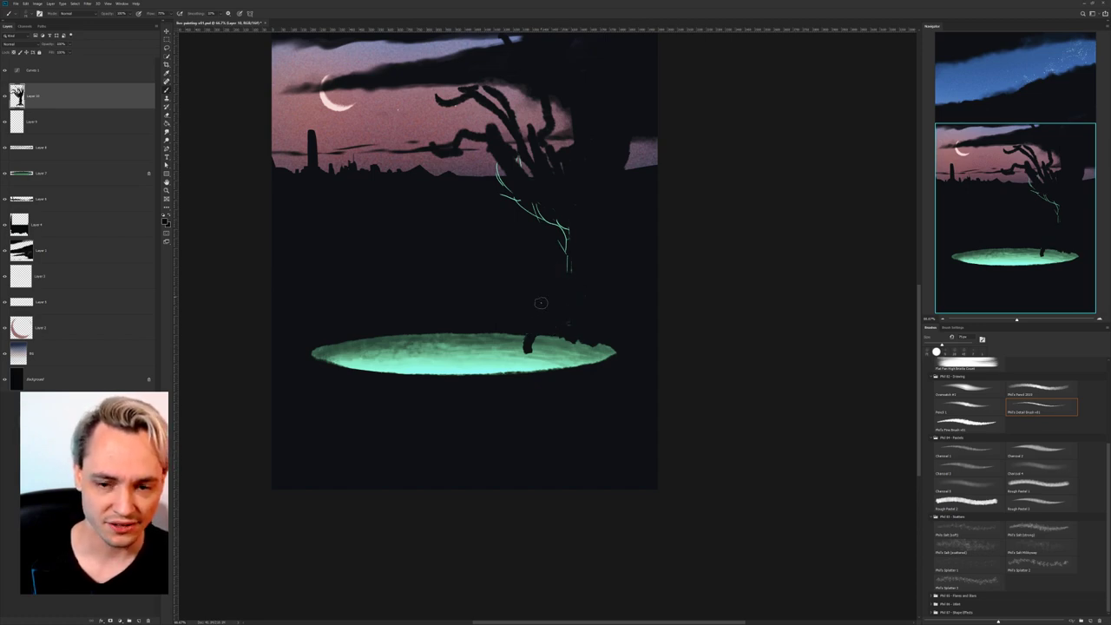
left_click(495, 350, "alt")
left_click_drag(548, 334, 529, 339)
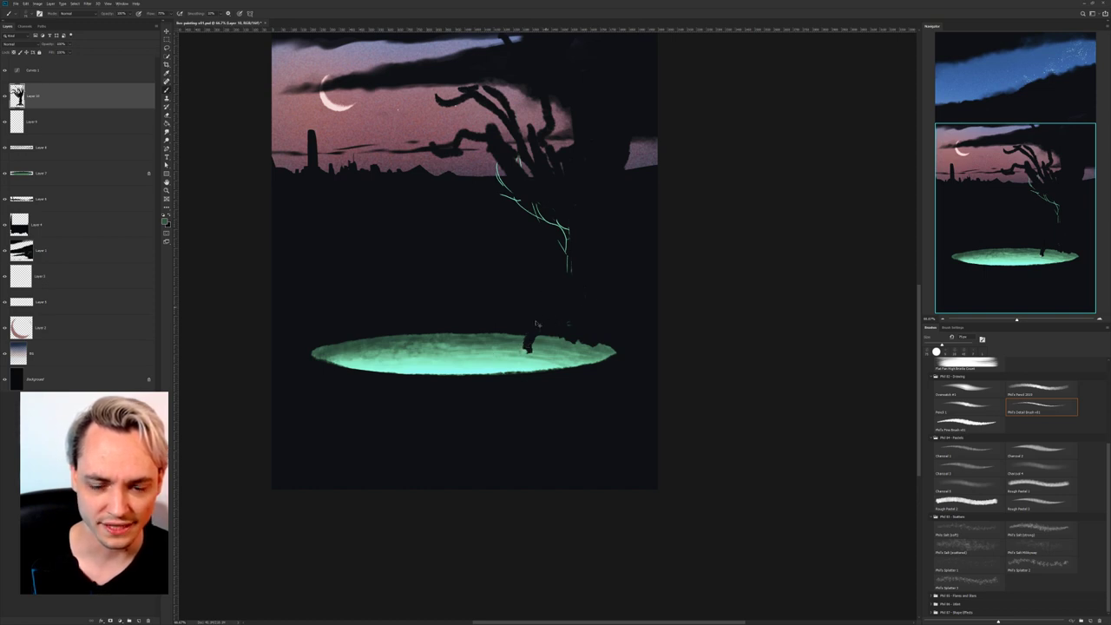
left_click(579, 288, "alt")
left_click_drag(572, 228, 567, 277)
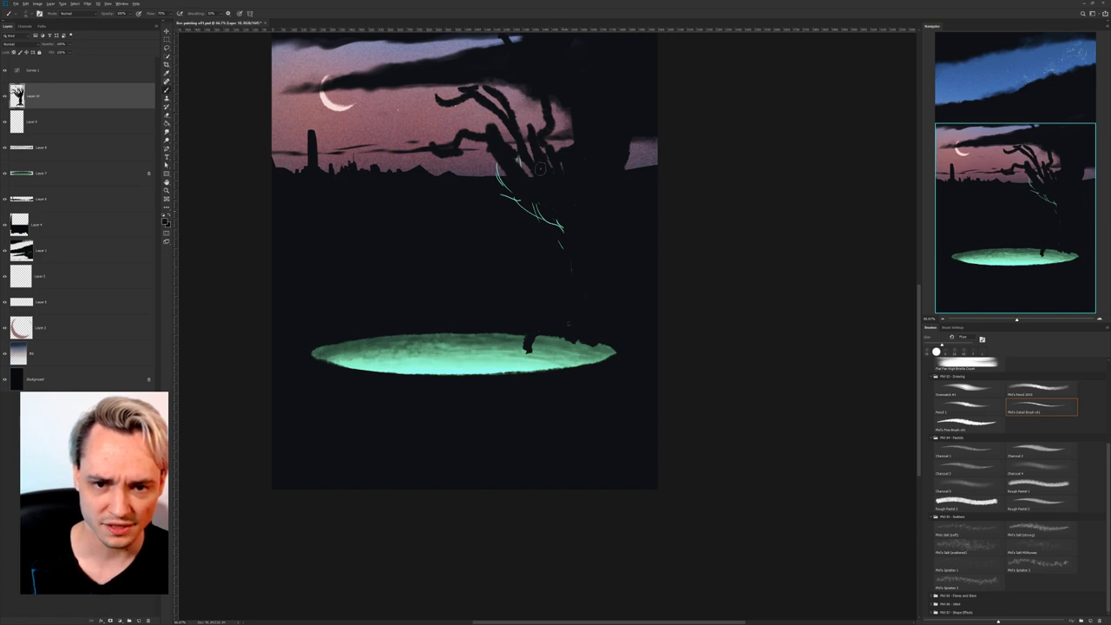
Try a muted pinkish highlight along the left edge of the tree trunk.
left_click_drag(566, 237, 570, 308)
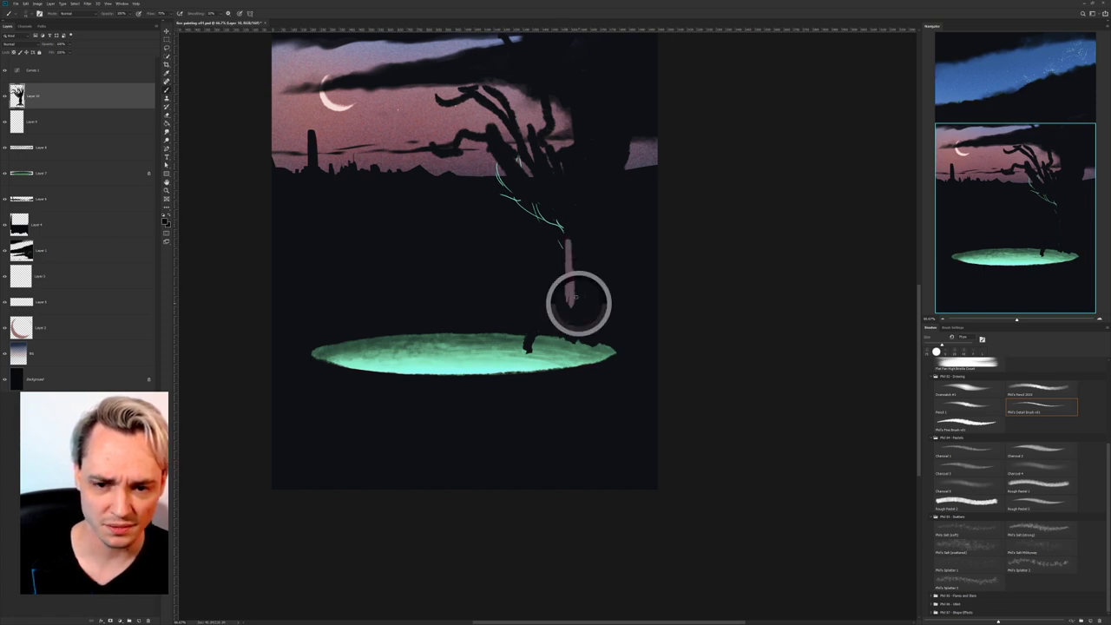
mouse_move(578, 243)
left_mouse_down()
mouse_move(576, 306)
mouse_move(572, 297)
left_mouse_up()
left_click(568, 270, "alt")
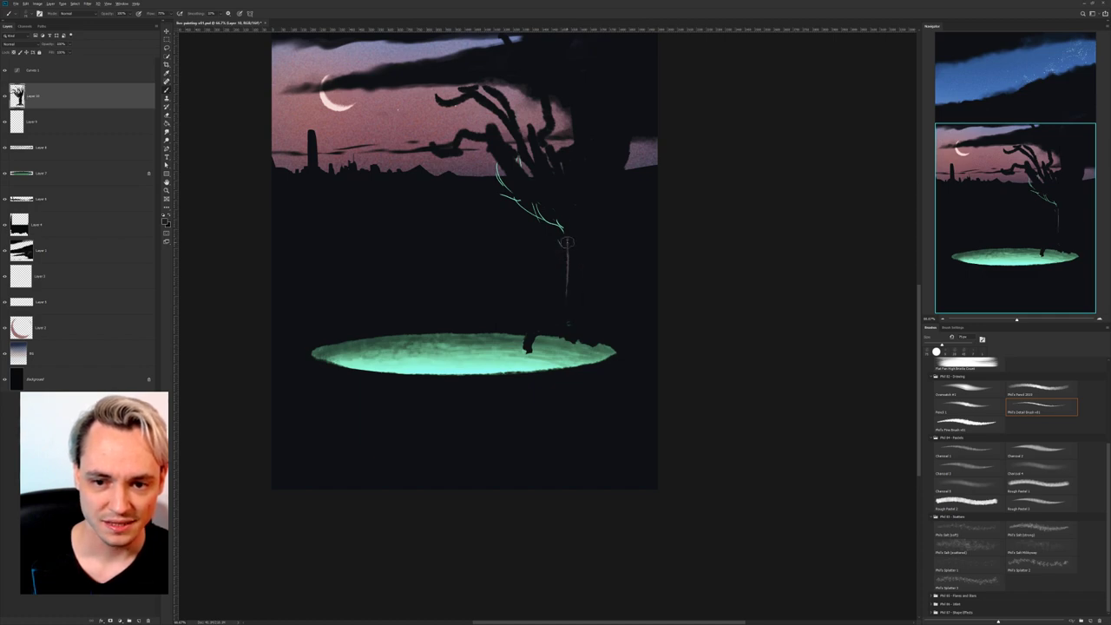
left_click_drag(565, 238, 567, 314)
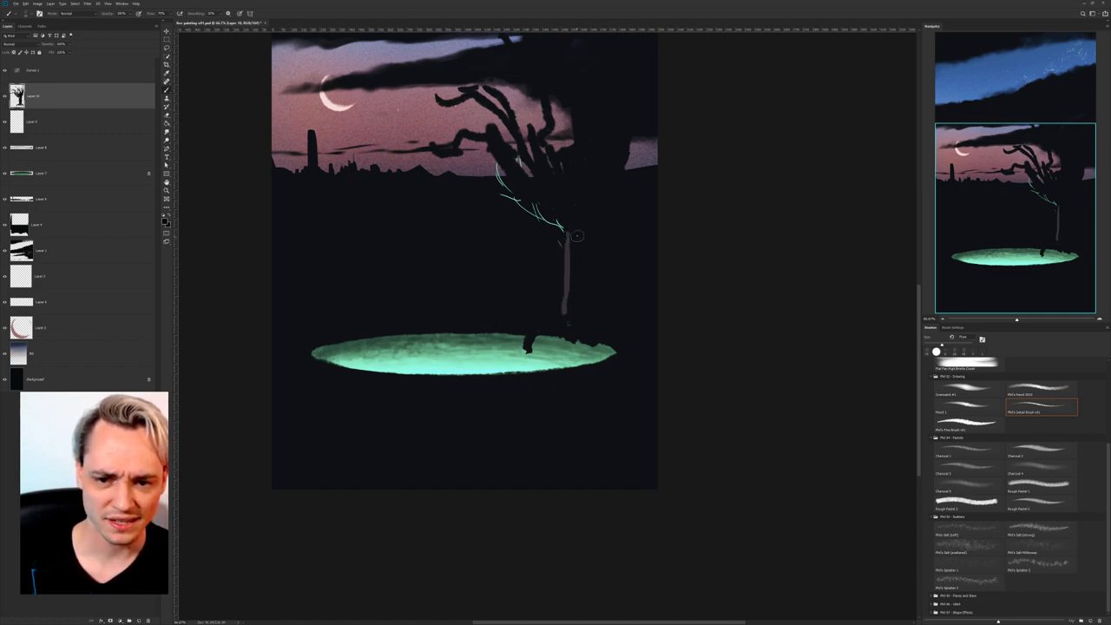
left_click_drag(570, 243, 566, 311)
Lower the brush opacity and paint faint dark blue highlights along the tree's trunk and upper branches.
left_click_drag(585, 206, 570, 375)
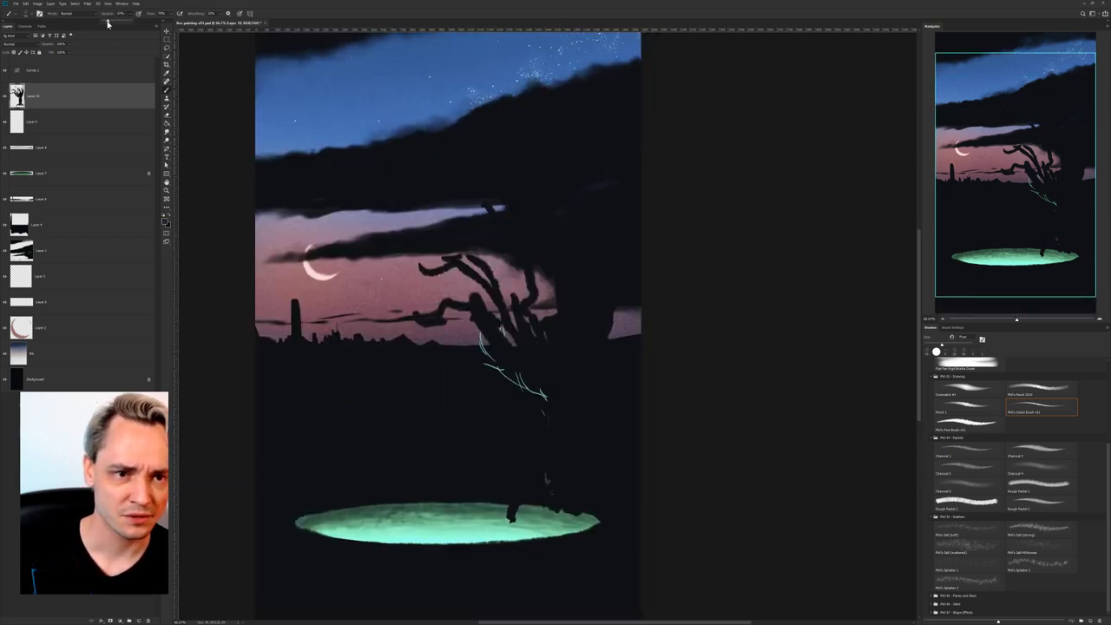
mouse_move(550, 406)
left_mouse_down()
mouse_move(548, 491)
mouse_move(547, 373)
left_mouse_up()
left_click_drag(573, 369, 570, 408)
left_click_drag(576, 299, 572, 334)
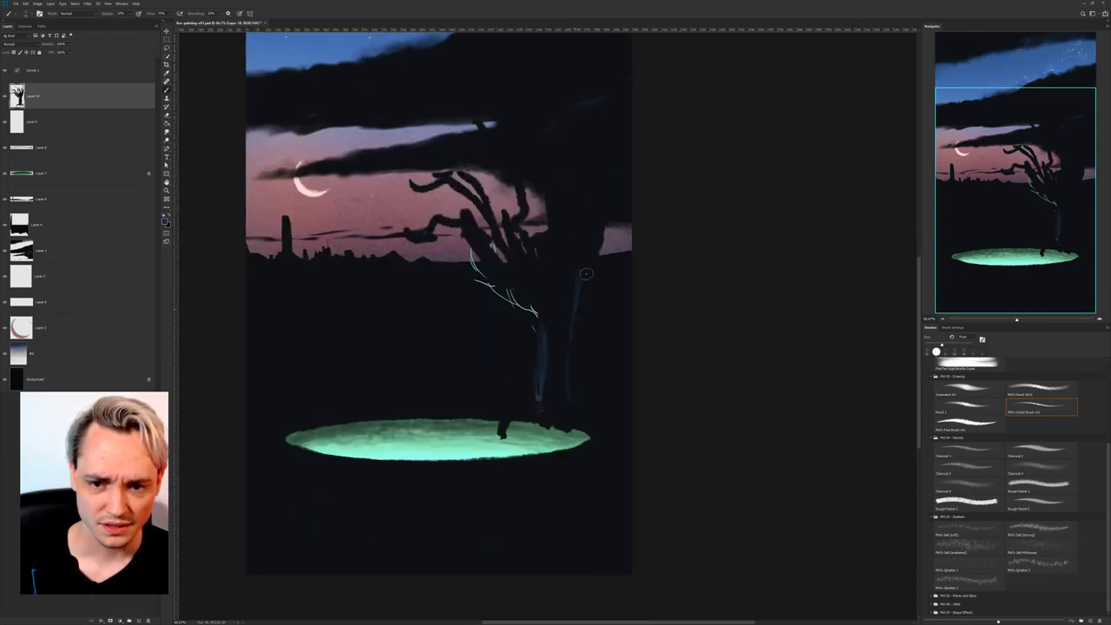
mouse_move(597, 231)
left_mouse_down()
mouse_move(571, 281)
mouse_move(556, 244)
left_mouse_up()
mouse_move(588, 182)
left_mouse_down()
mouse_move(589, 238)
mouse_move(578, 204)
mouse_move(554, 235)
left_mouse_up()
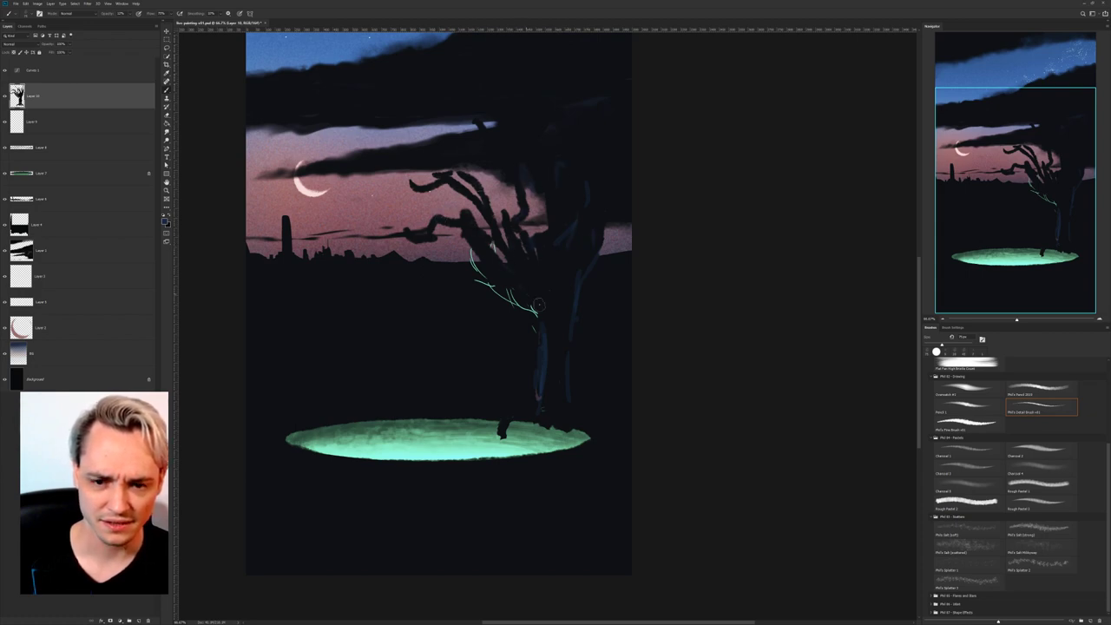
Erase the leftover green sketch lines and clear the gaps between the tree's branches.
key("e")
mouse_move(473, 248)
left_mouse_down()
mouse_move(480, 283)
mouse_move(523, 306)
mouse_move(535, 330)
mouse_move(493, 248)
mouse_move(542, 397)
mouse_move(576, 283)
left_mouse_up()
left_click_drag(574, 226, 549, 252)
left_click_drag(580, 194, 566, 315)
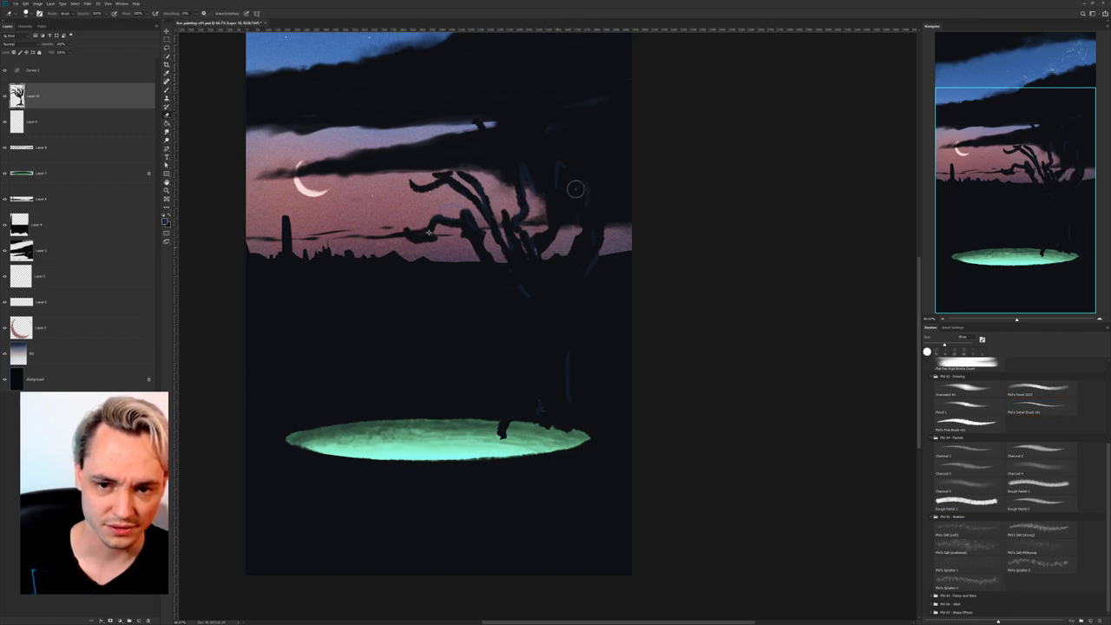
Touch up the tree's branches against the sky with dark strokes, using a smaller brush.
key("b")
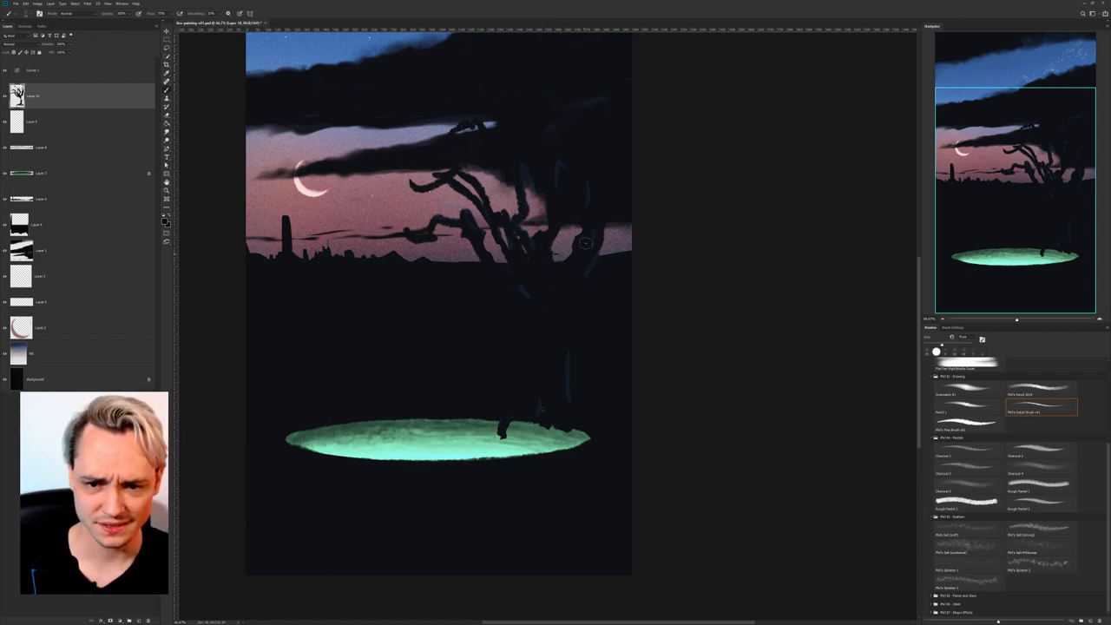
left_click_drag(519, 237, 526, 241)
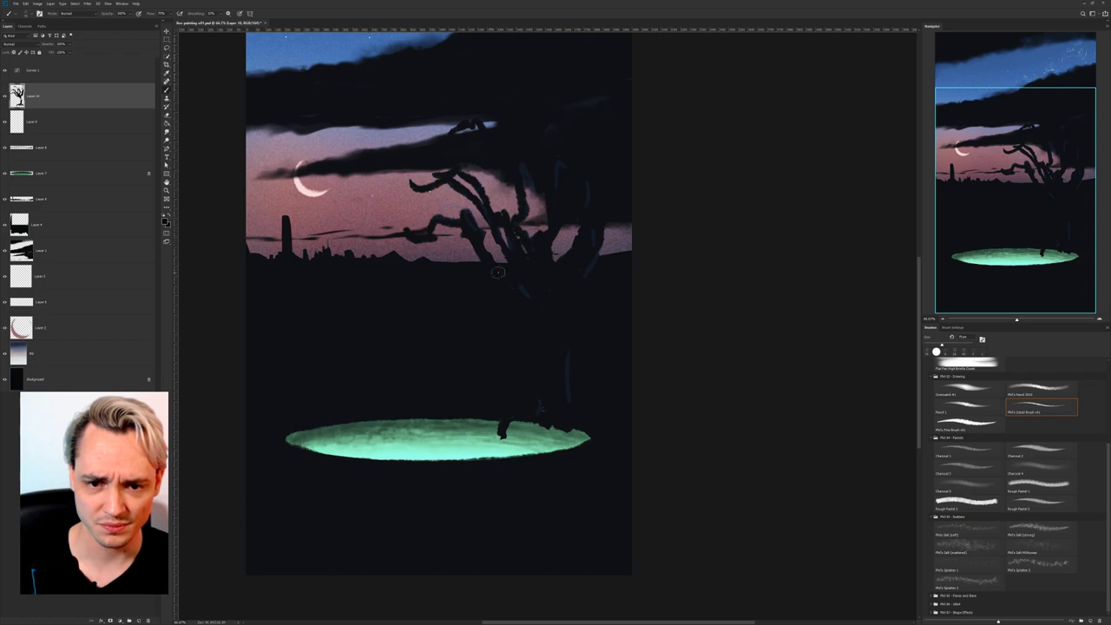
right_click(498, 272)
left_click(536, 288)
left_click(503, 226)
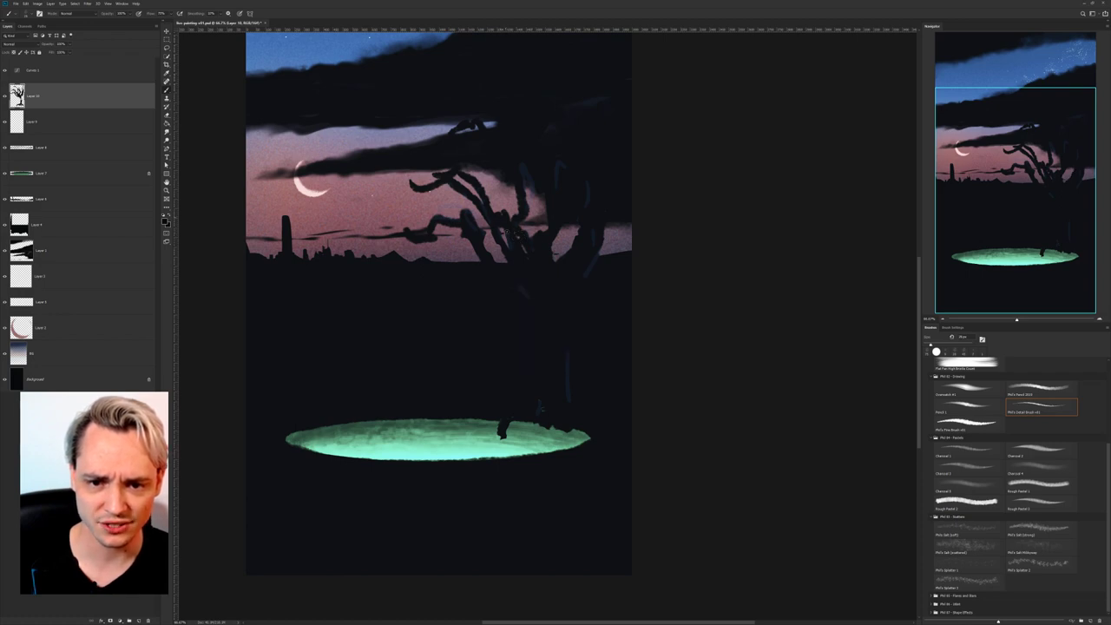
key("bracketright")
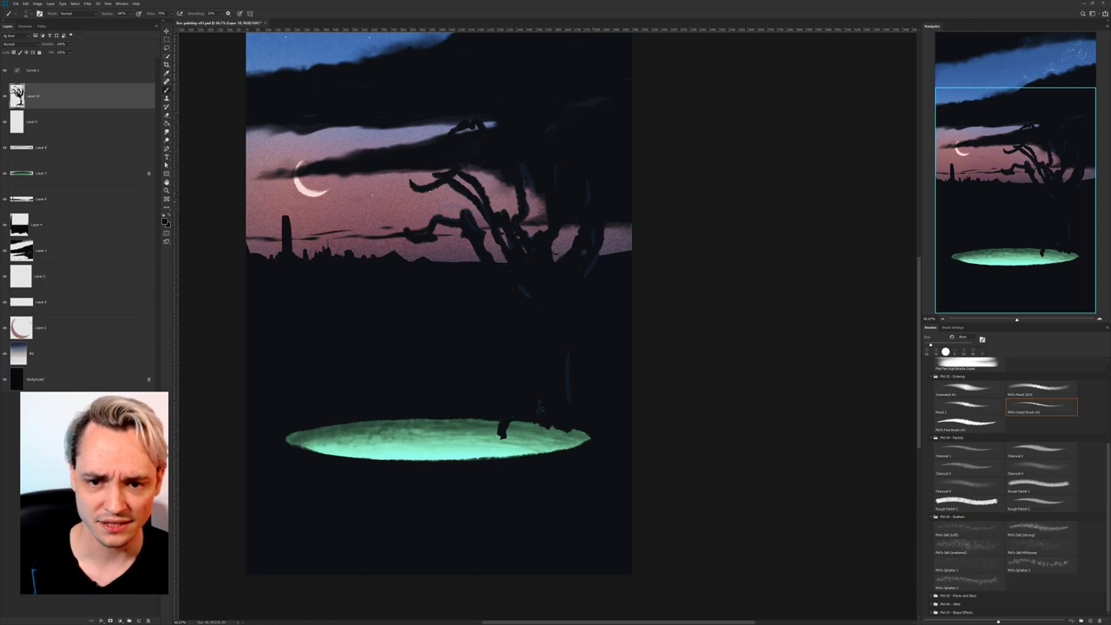
Paint thin twisting dark roots hanging over the right part of the glowing ellipse.
scroll(559, 208, "down", 3)
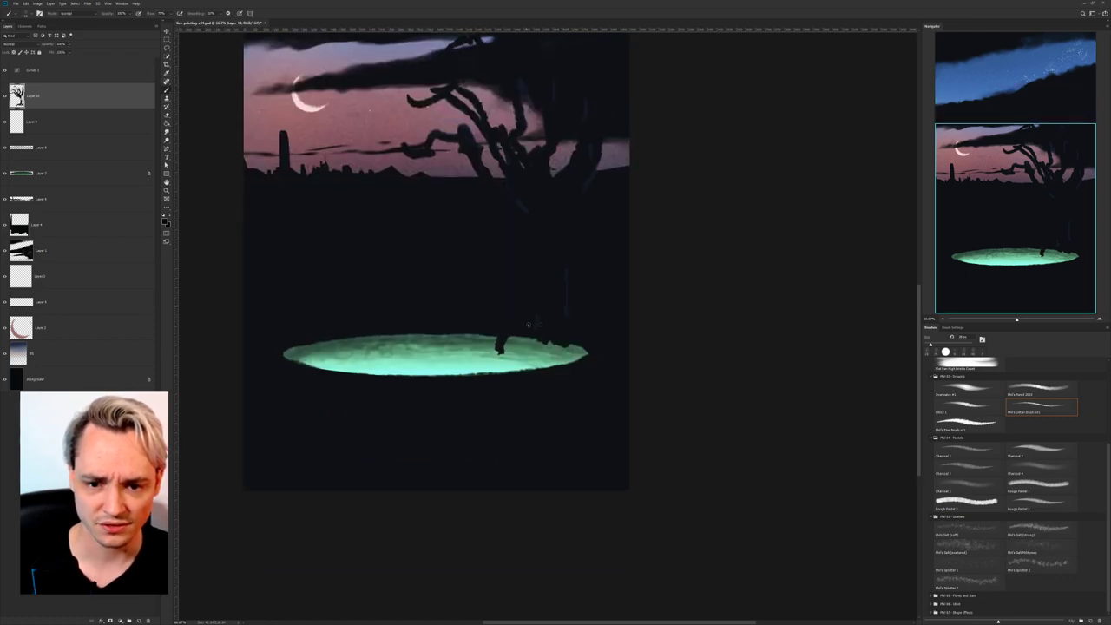
left_click_drag(499, 350, 508, 358)
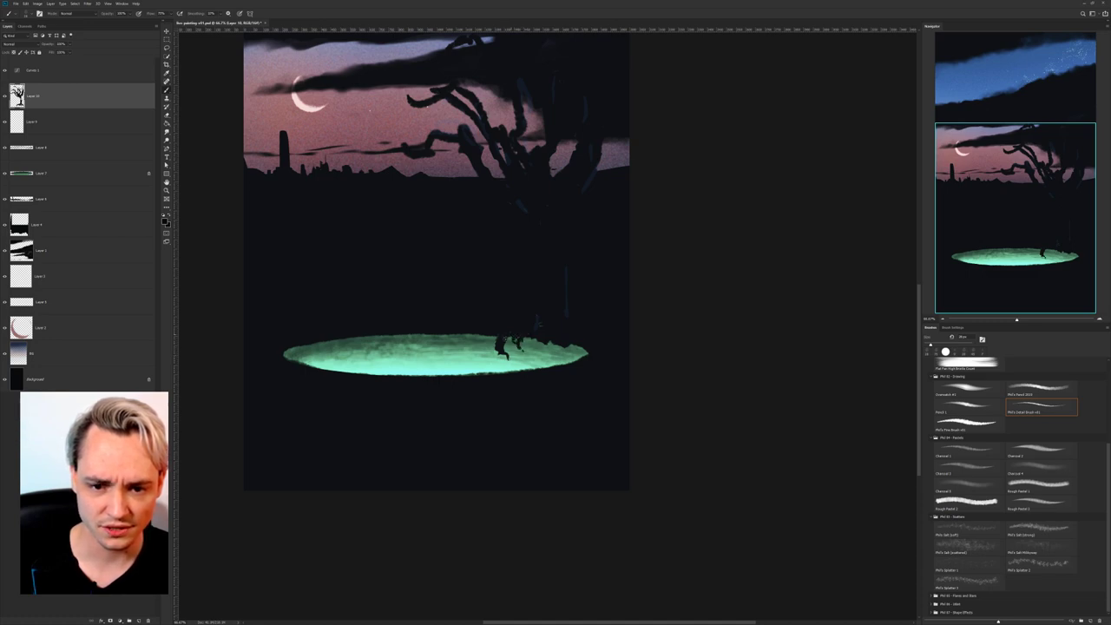
left_click_drag(513, 342, 515, 352)
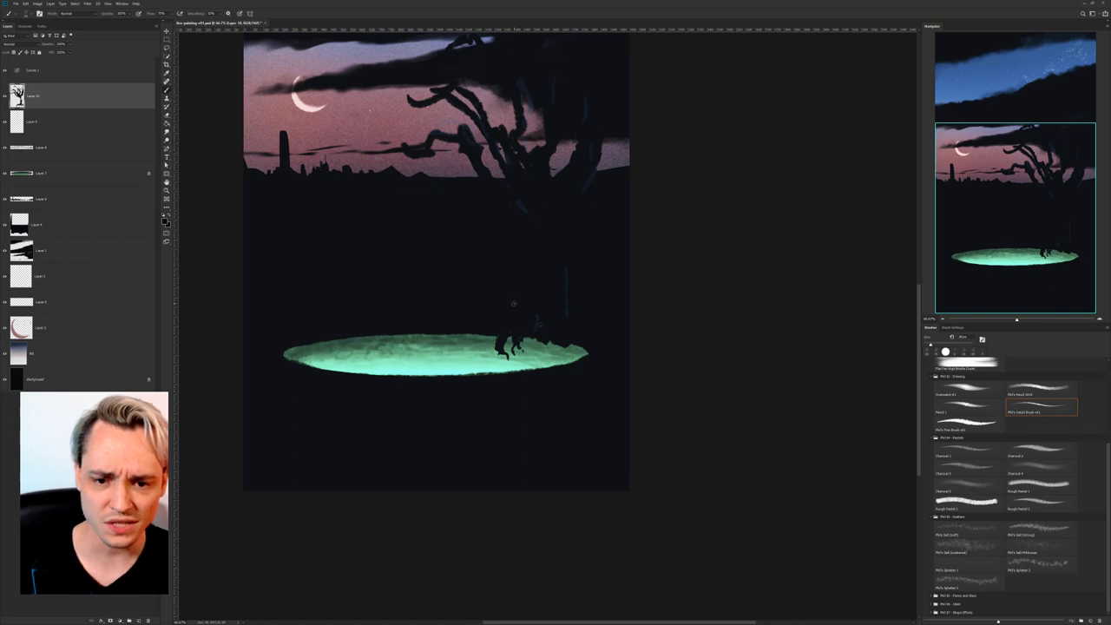
key("ctrl+plus")
left_click_drag(556, 236, 536, 206)
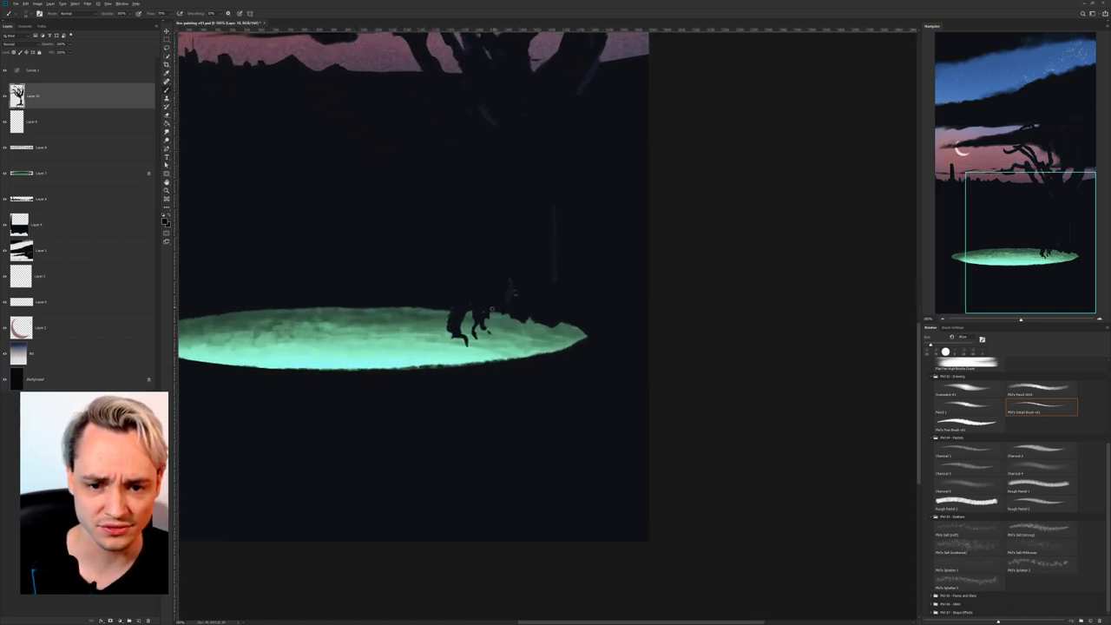
mouse_move(500, 313)
left_mouse_down()
mouse_move(500, 358)
mouse_move(503, 315)
mouse_move(507, 352)
mouse_move(497, 346)
mouse_move(521, 318)
mouse_move(539, 349)
mouse_move(547, 328)
mouse_move(568, 330)
left_mouse_up()
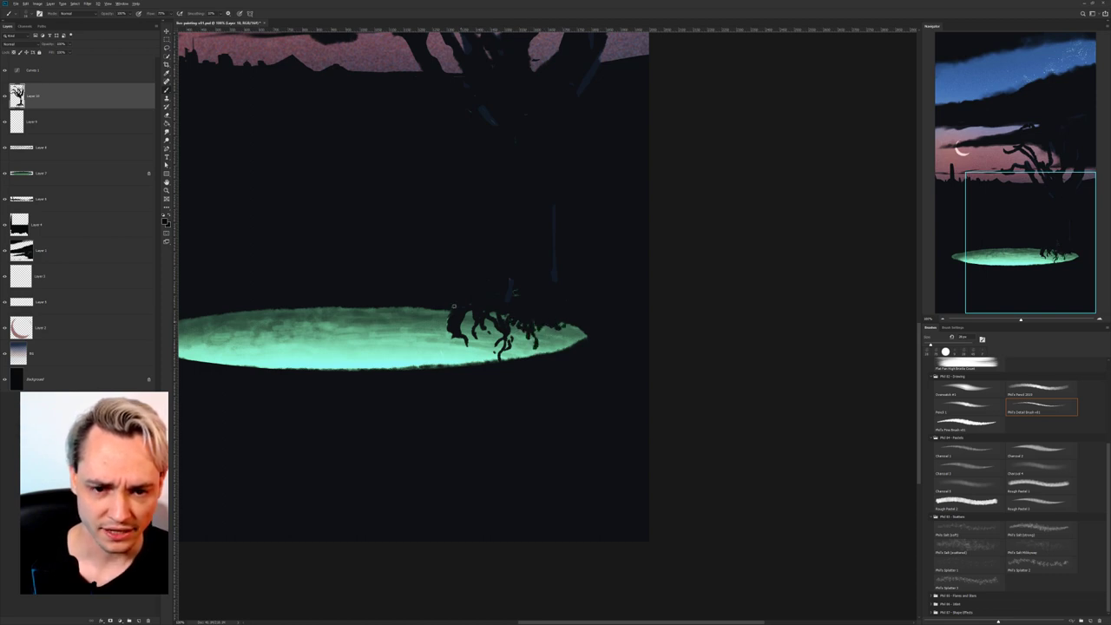
Refine the roots by painting small green patches sampled from the ellipse along their edges and between them.
scroll(441, 314, "up", 1)
scroll(440, 314, "up", 1)
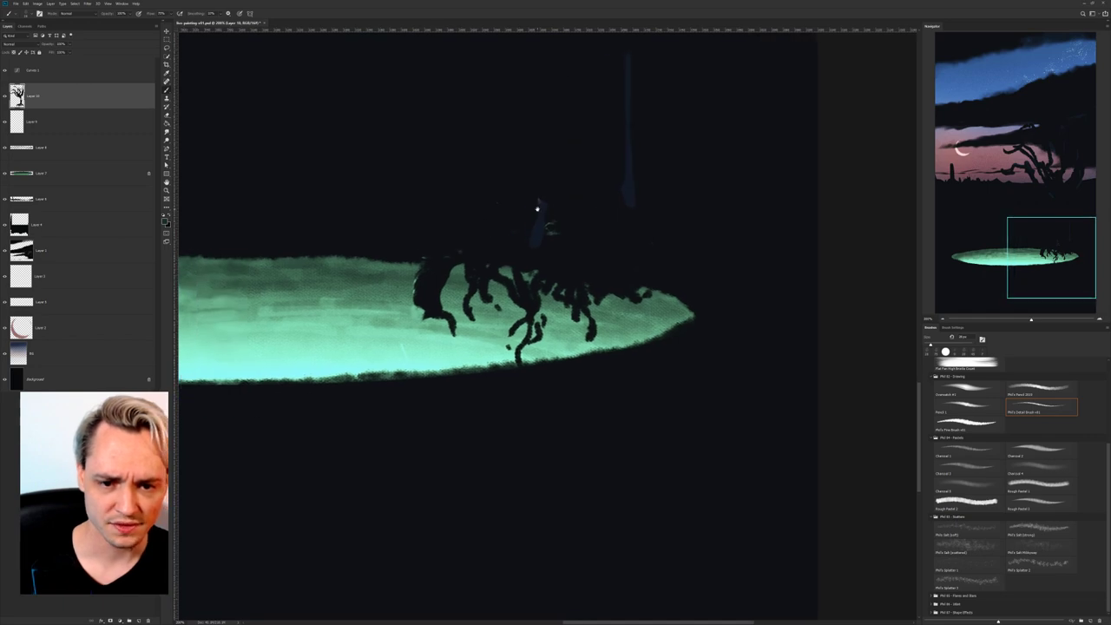
left_click_drag(419, 298, 441, 317)
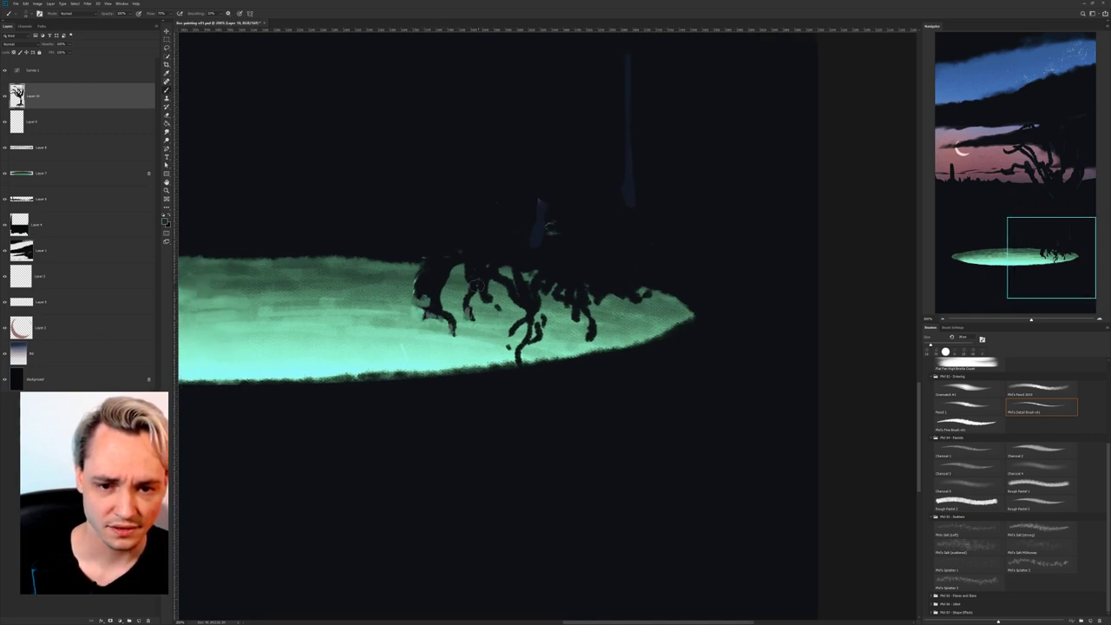
mouse_move(478, 286)
left_mouse_down()
mouse_move(508, 247)
mouse_move(438, 247)
left_mouse_up()
left_click_drag(451, 243, 461, 241)
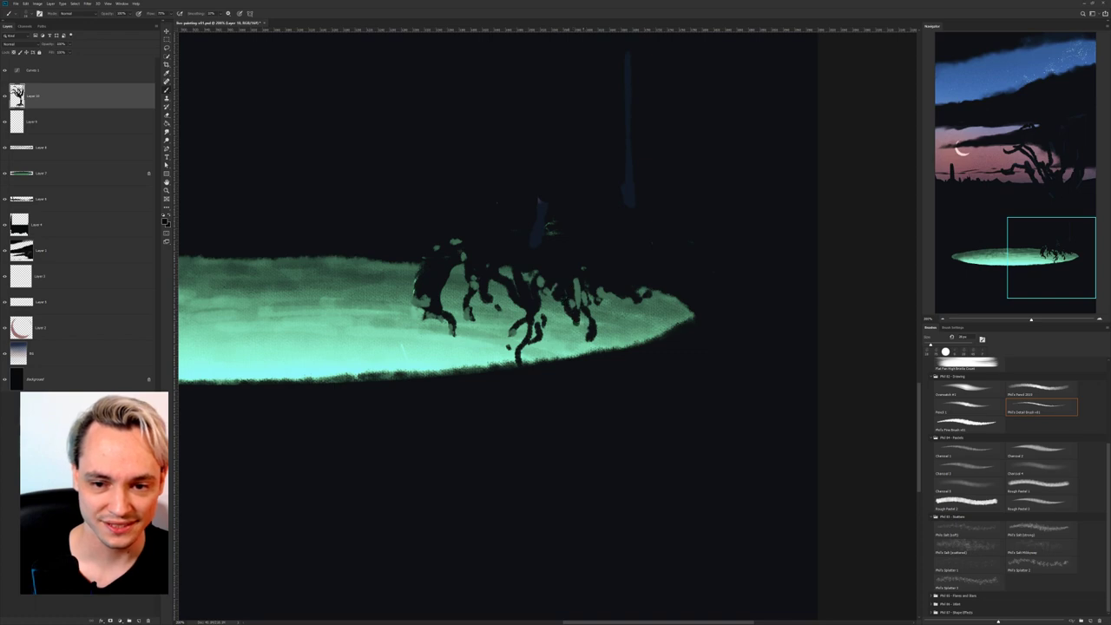
mouse_move(574, 280)
left_mouse_down()
mouse_move(573, 302)
mouse_move(573, 268)
mouse_move(590, 266)
mouse_move(585, 287)
mouse_move(578, 274)
left_mouse_up()
left_click(615, 275)
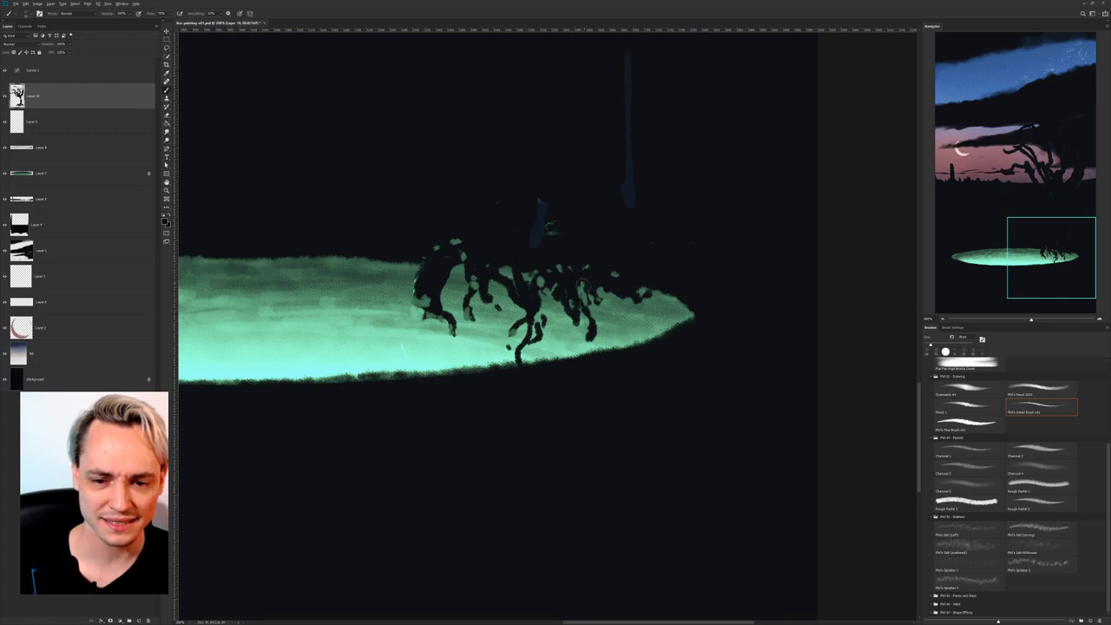
Paint faint dark blue contour lines along the trunk and around the base of the roots.
key("ctrl+minus")
key("ctrl+minus")
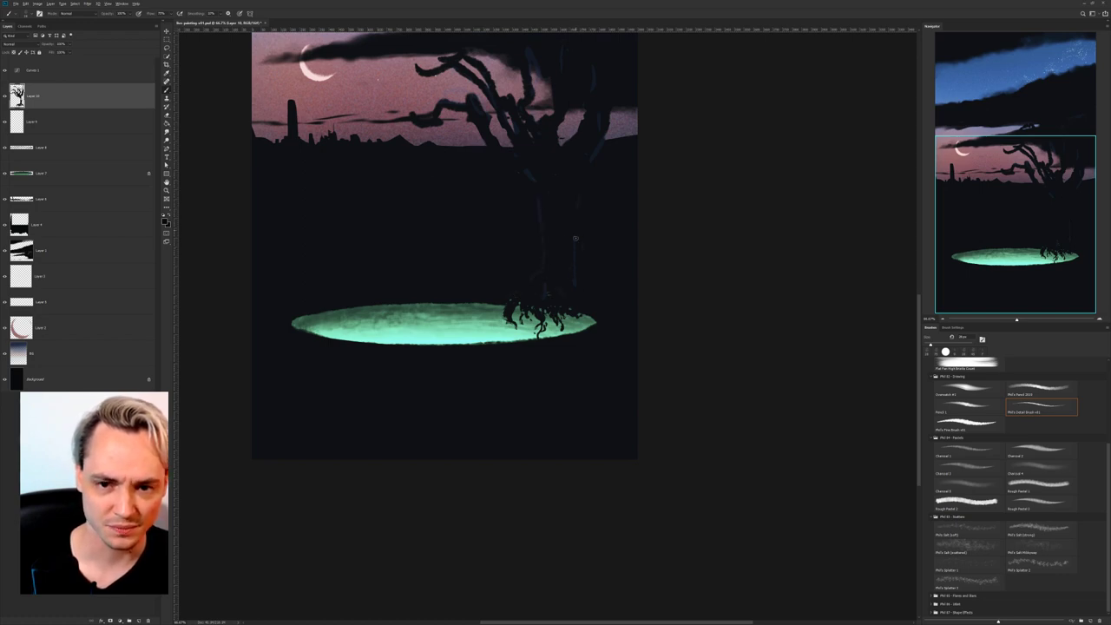
left_click_drag(576, 238, 579, 202)
left_click_drag(568, 264, 581, 338)
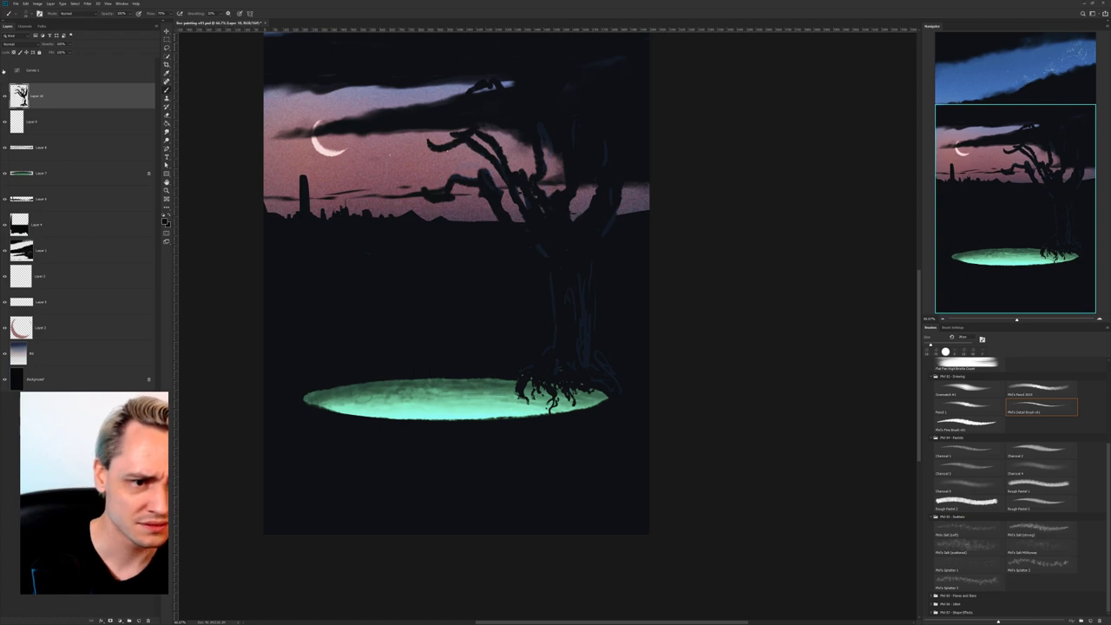
Compare the painting with and without the Curves 1 adjustment layer and brighten the whole image.
left_click(3, 71)
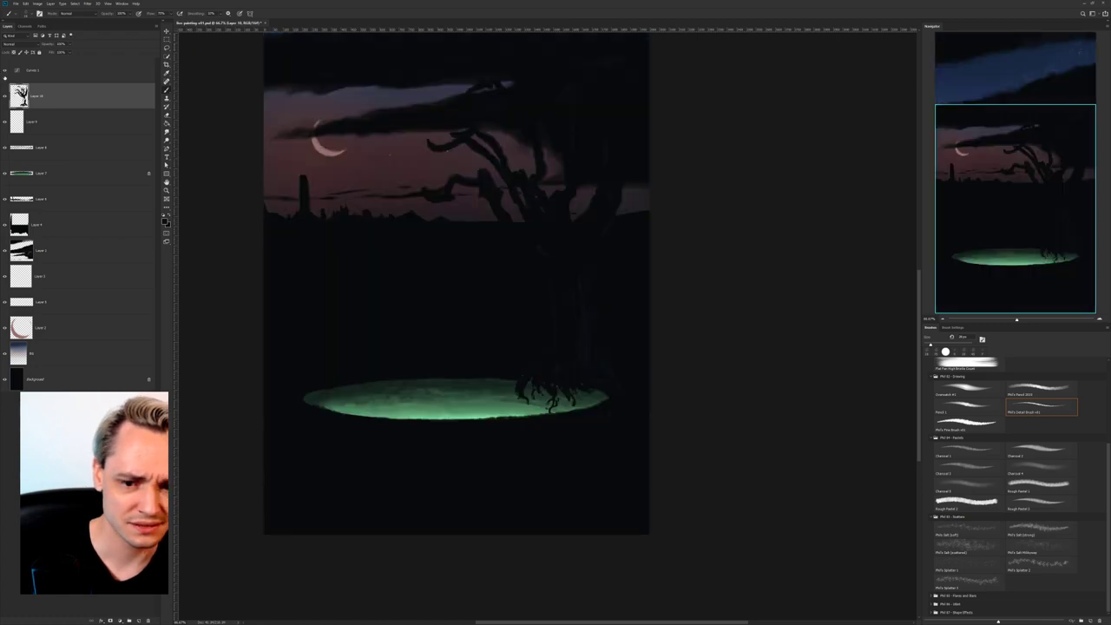
left_click(4, 70)
left_click(18, 69)
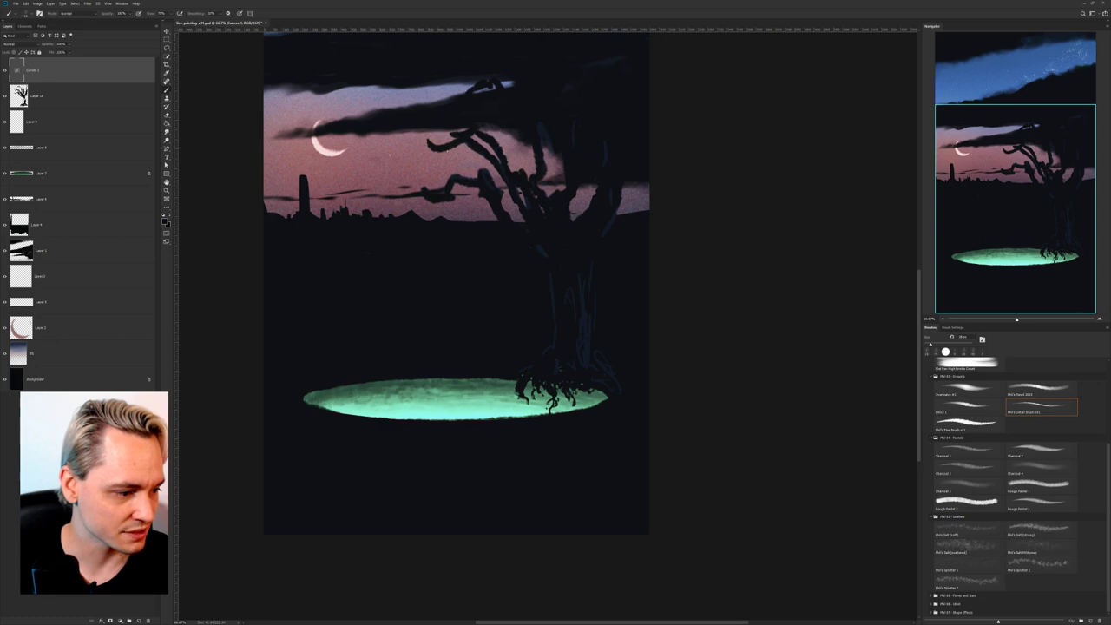
left_click(4, 70)
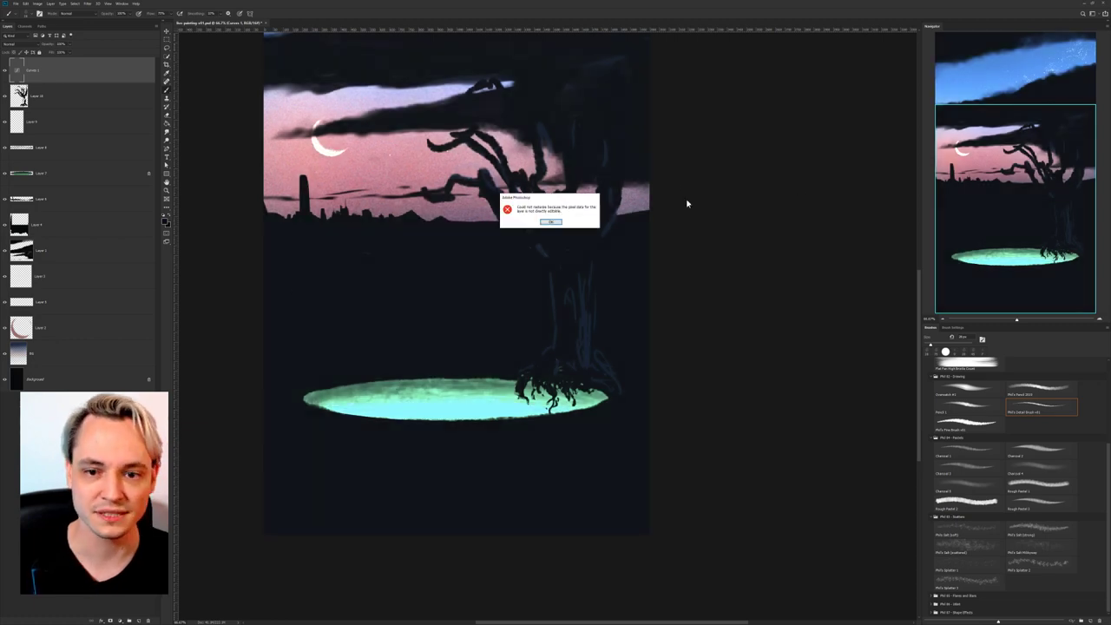
Dismiss the error dialog and examine the brightened tree, roots and ellipse up close and in the whole composition.
mouse_move(662, 223)
left_mouse_down()
mouse_move(723, 340)
mouse_move(766, 244)
left_mouse_up()
key("ctrl+plus")
left_click_drag(737, 293, 509, 251)
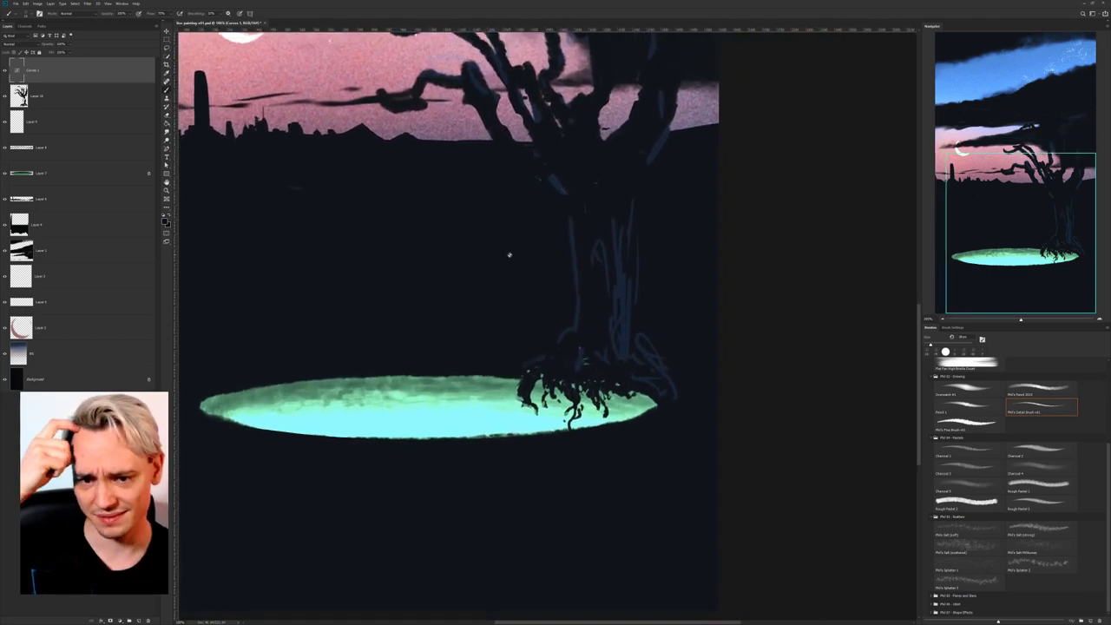
key("ctrl+minus")
key("ctrl+minus")
scroll(571, 330, "up", 3)
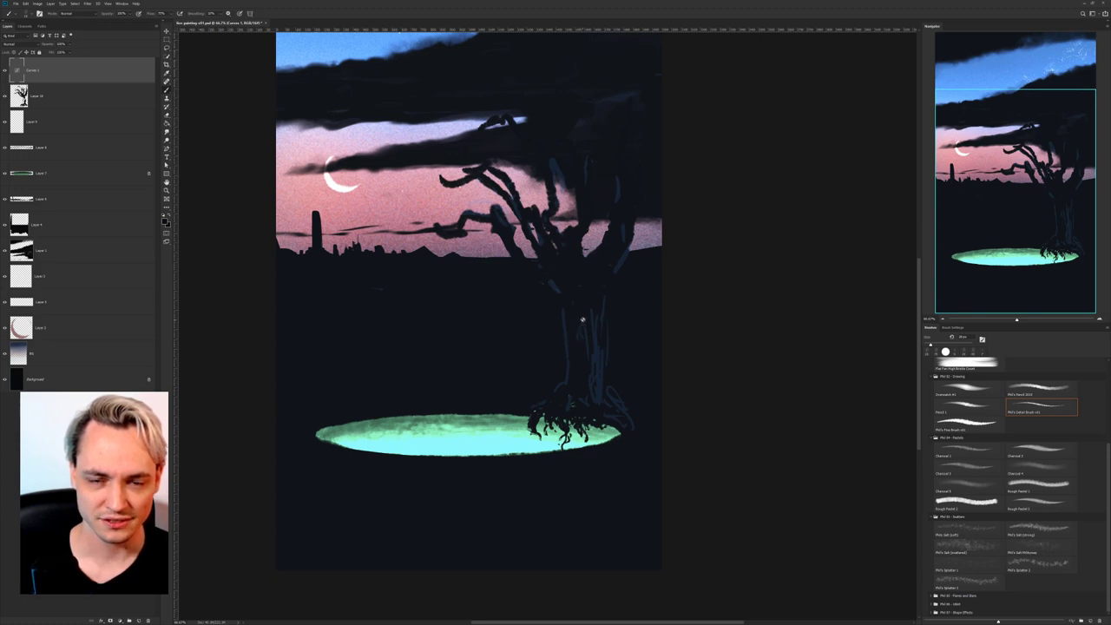
scroll(582, 319, "up", 1)
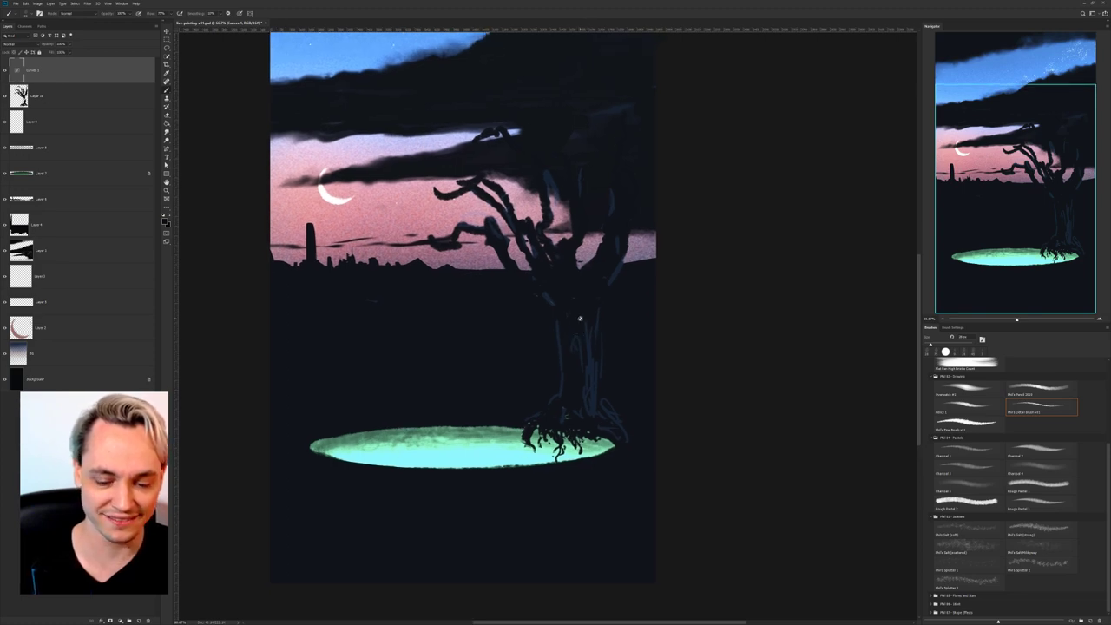
key("ctrl+minus")
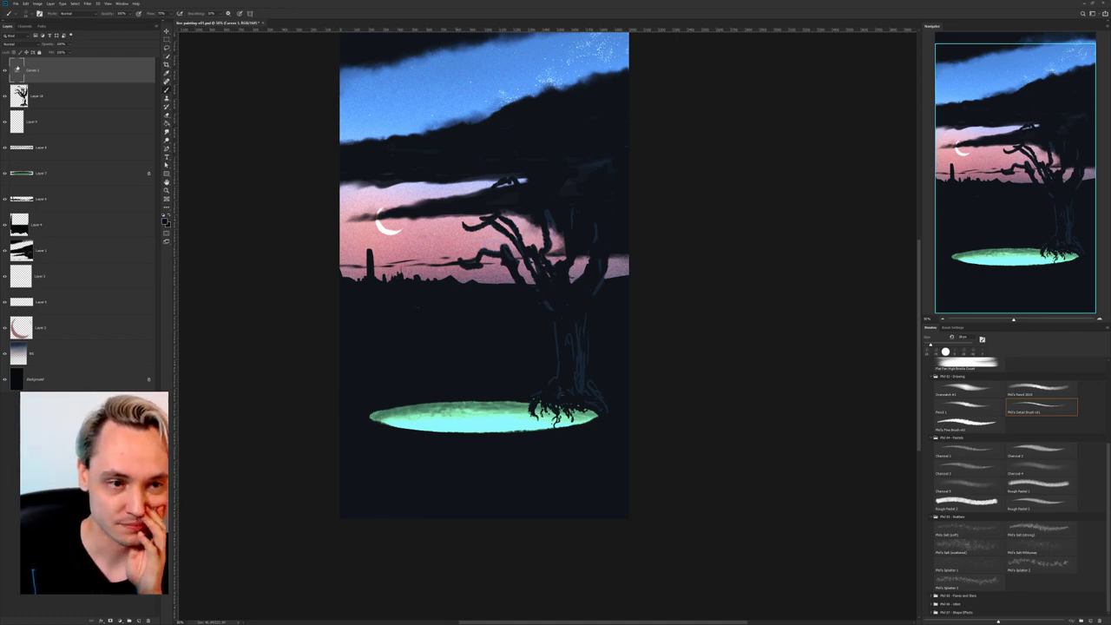
Hide the tree layer and add a new empty layer above it.
left_click(5, 98)
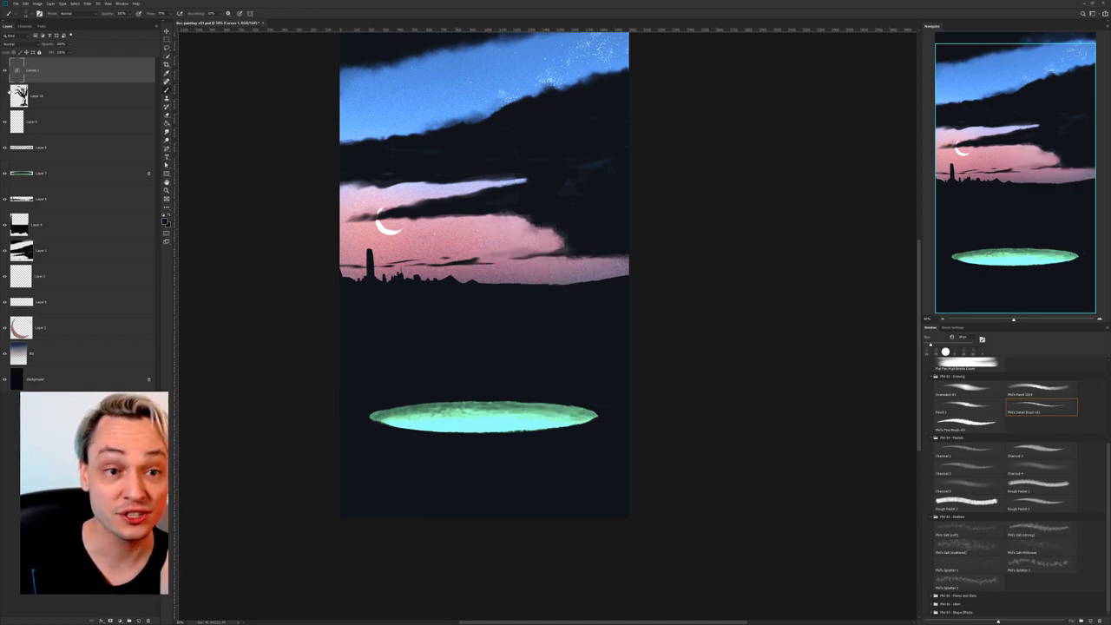
left_click(45, 100)
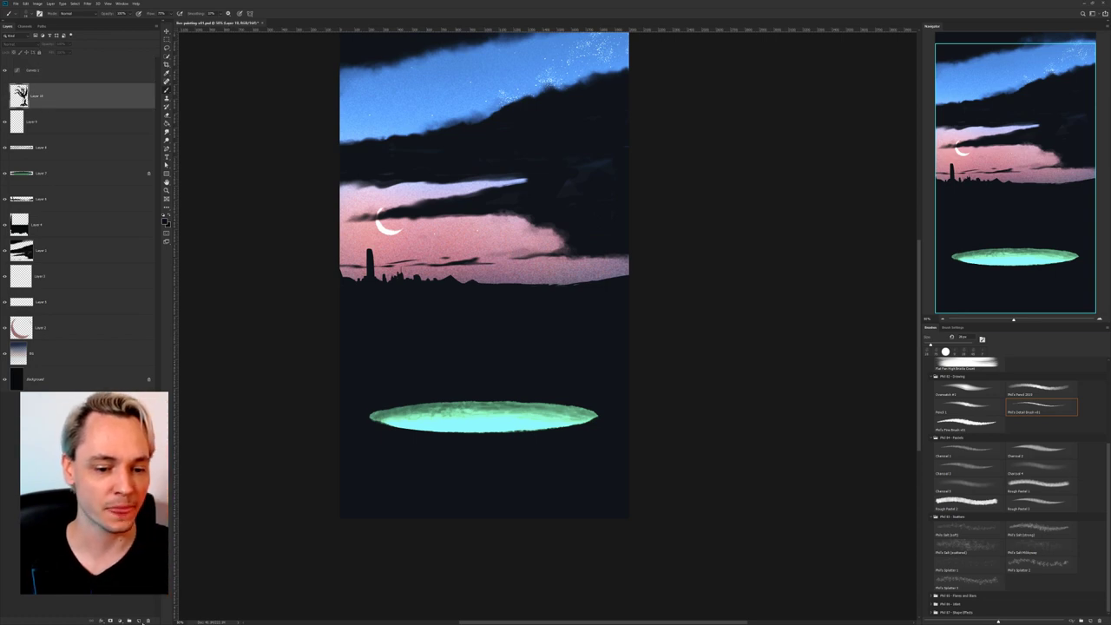
left_click(140, 622)
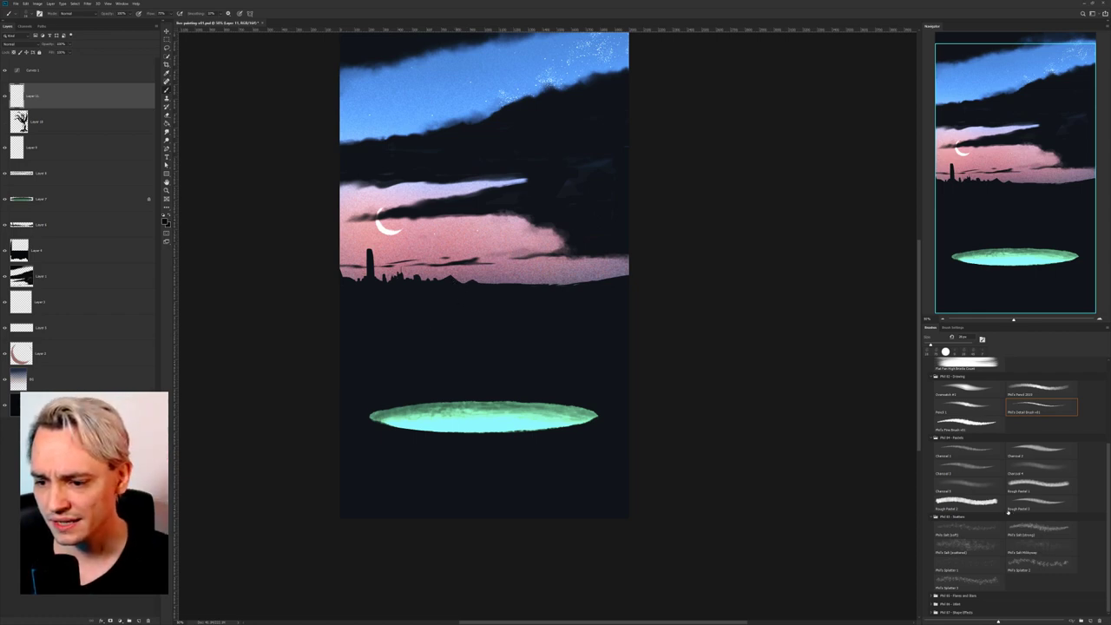
Try the strong salt scatter brush and choose the Charcoal 4 brush for the new layer.
left_click(1053, 530)
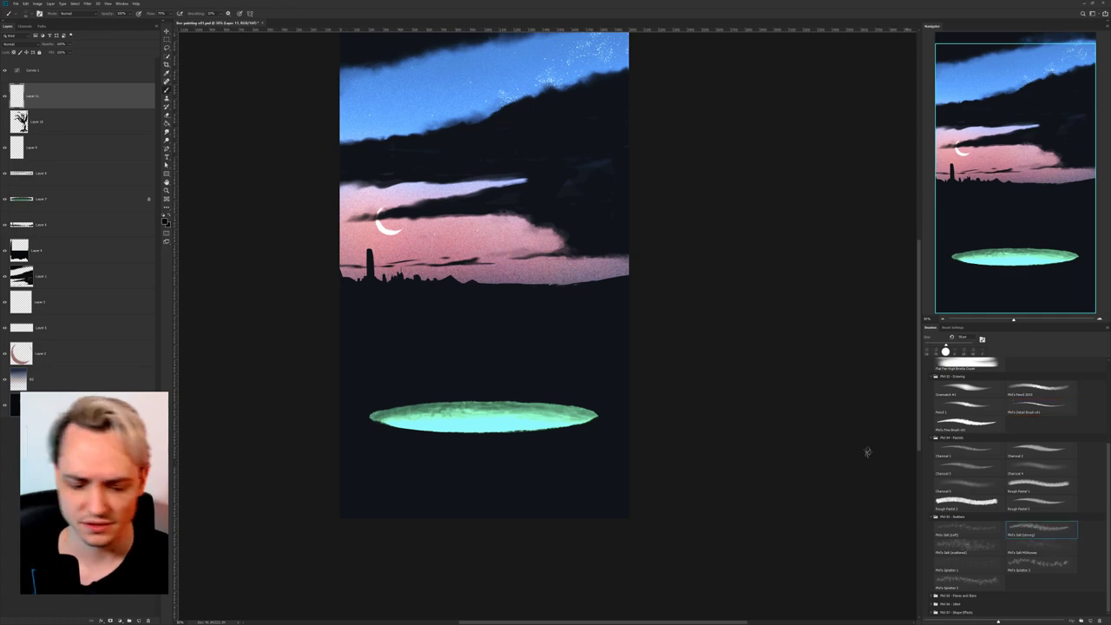
left_click(1015, 477)
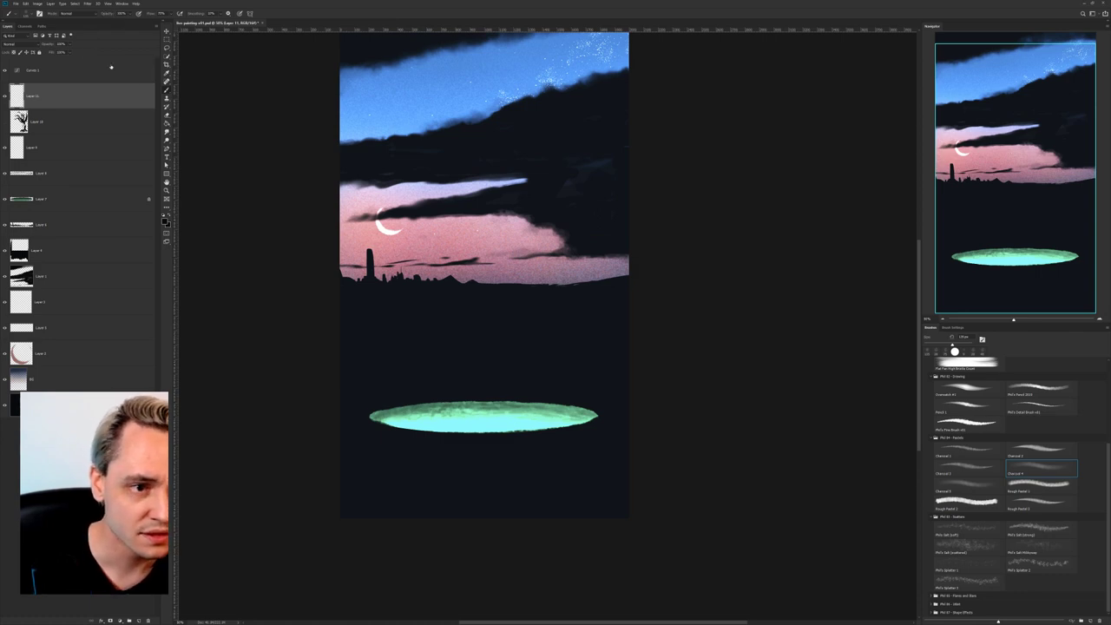
Paint a test stroke over the pink sky on Layer 11, and clear the whole layer.
mouse_move(392, 210)
left_mouse_down()
mouse_move(411, 247)
mouse_move(400, 285)
left_mouse_up()
key("ctrl+a")
key("Delete")
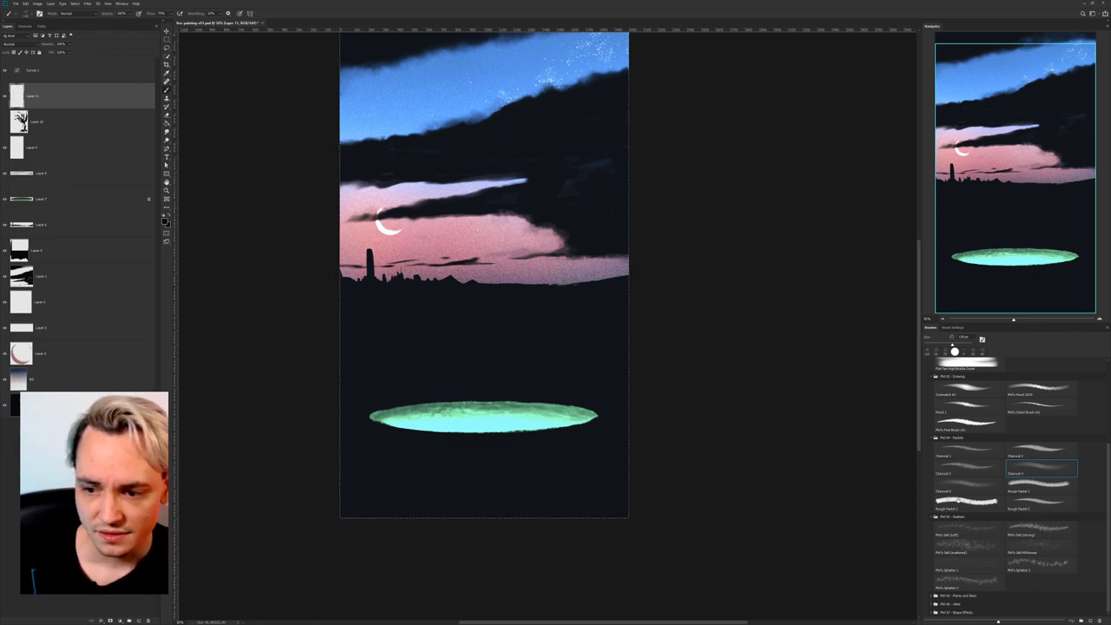
Try a large Rough Pastel 2 stroke over the pink sky beside the moon, and undo it.
left_click(959, 502)
mouse_move(459, 241)
left_mouse_down()
mouse_move(479, 293)
mouse_move(514, 255)
left_mouse_up()
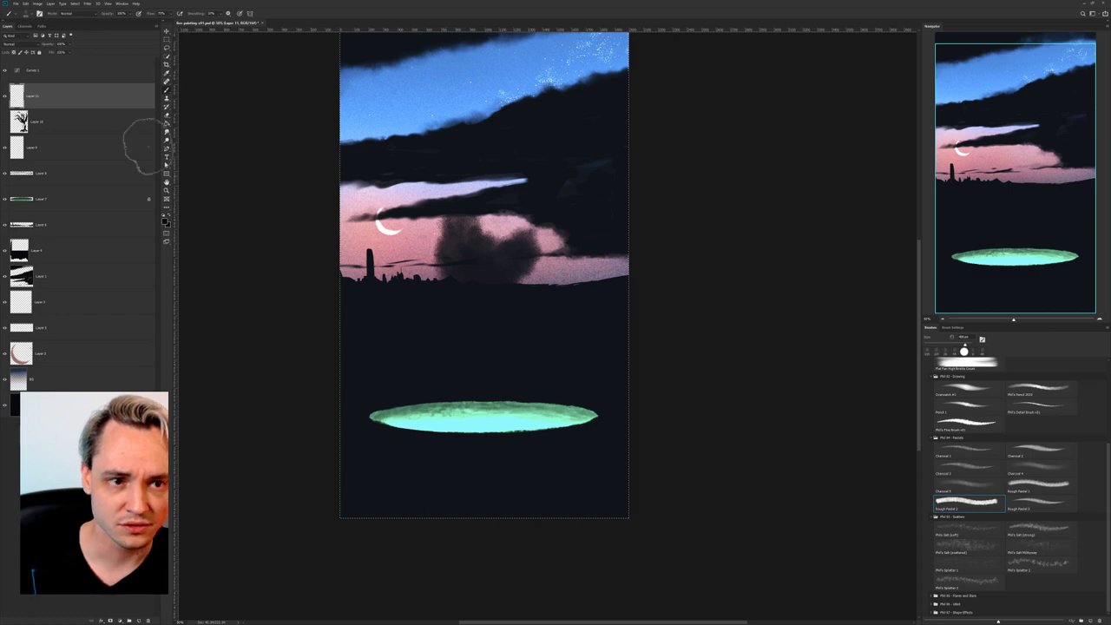
key("ctrl+z")
Reduce the Rough Pastel 2 brush size, and switch to the Rough Pastel 3 brush.
key("ctrl+plus")
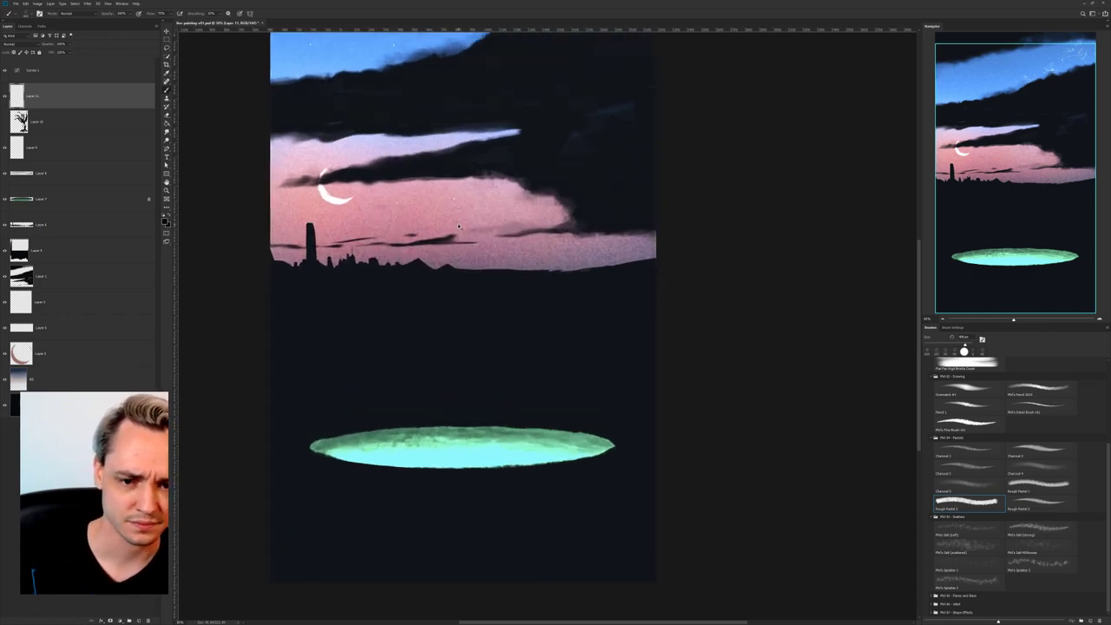
mouse_move(498, 298)
left_mouse_down()
mouse_move(568, 233)
mouse_move(561, 240)
left_mouse_up()
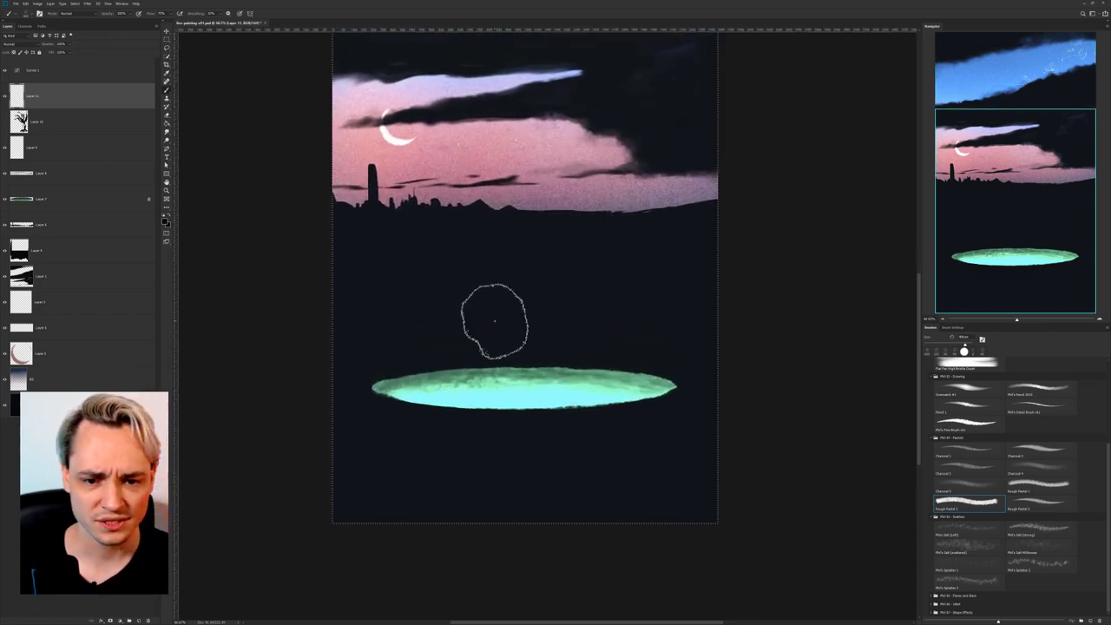
key("ctrl+plus")
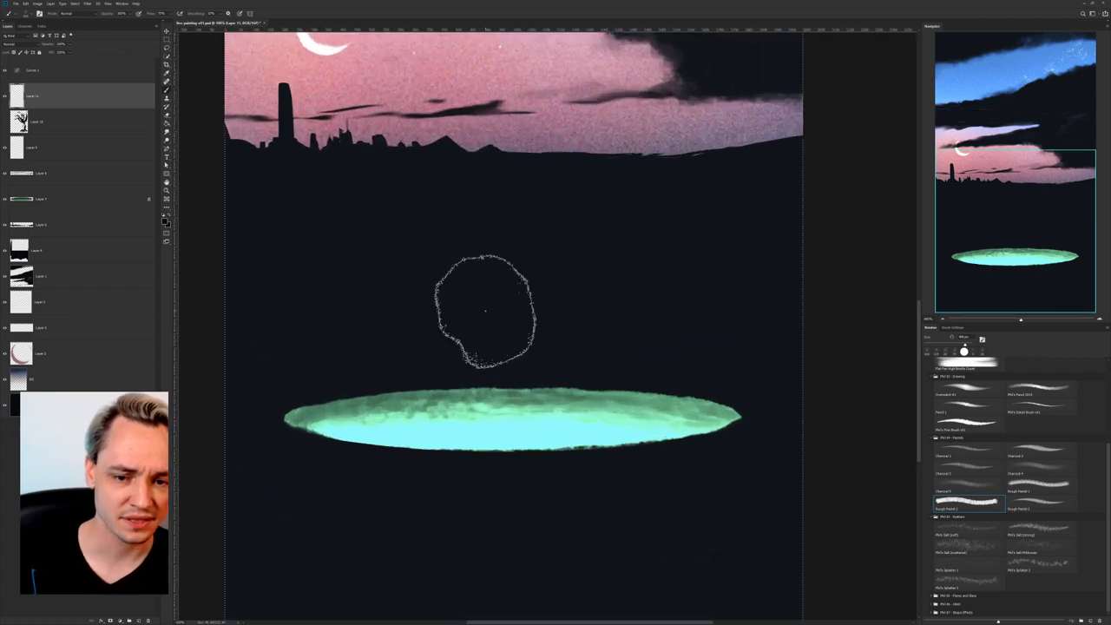
left_click_drag(368, 316, 364, 234)
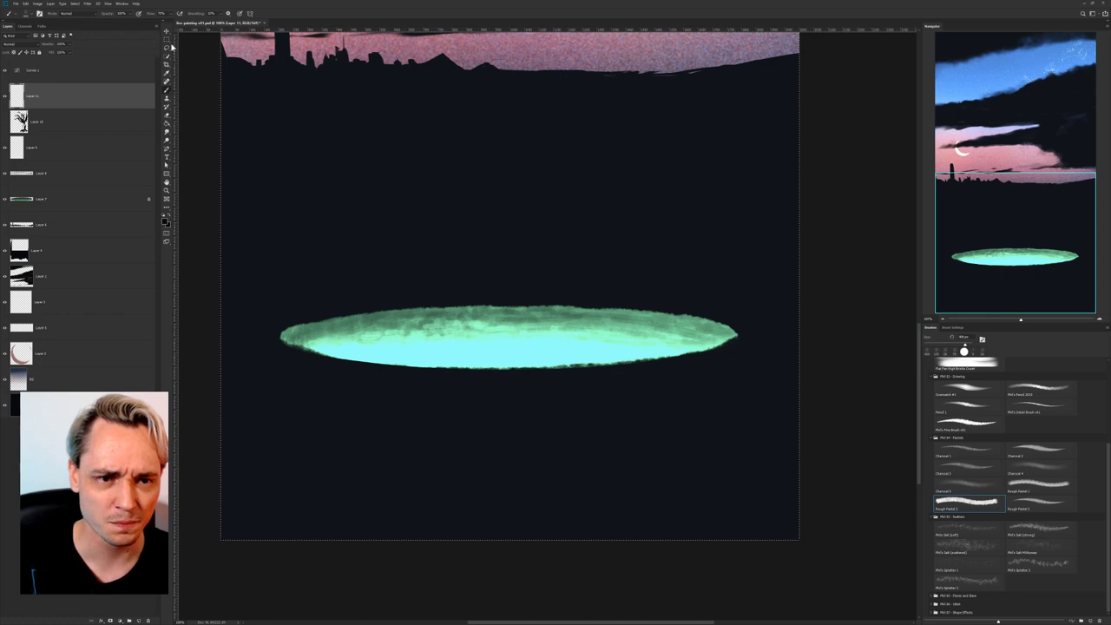
right_click(422, 310)
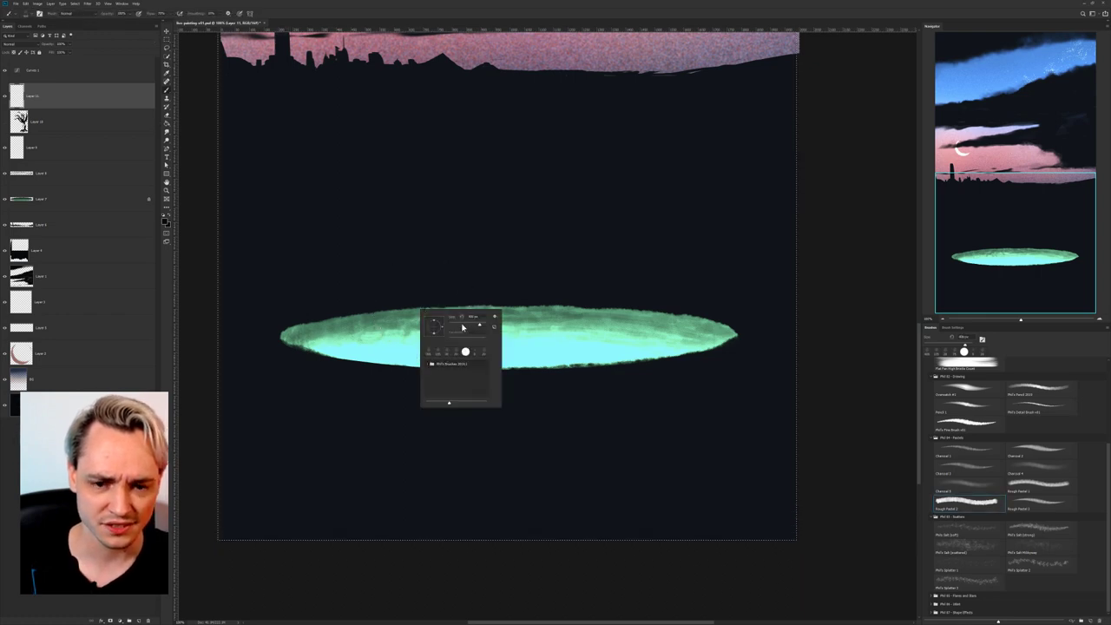
left_click_drag(463, 326, 454, 327)
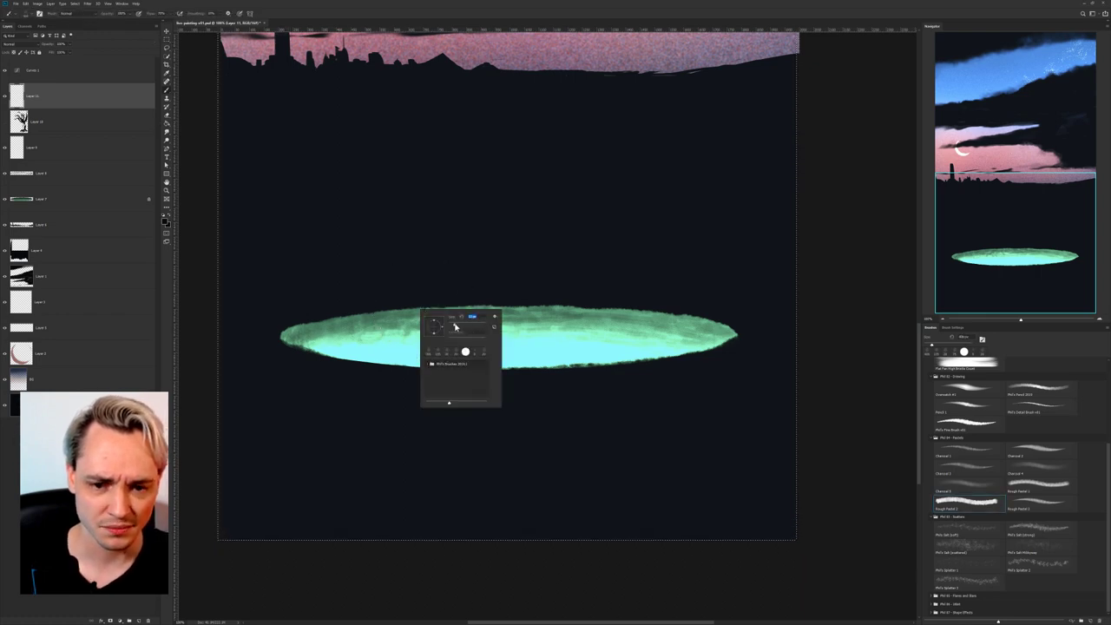
left_click(1044, 497)
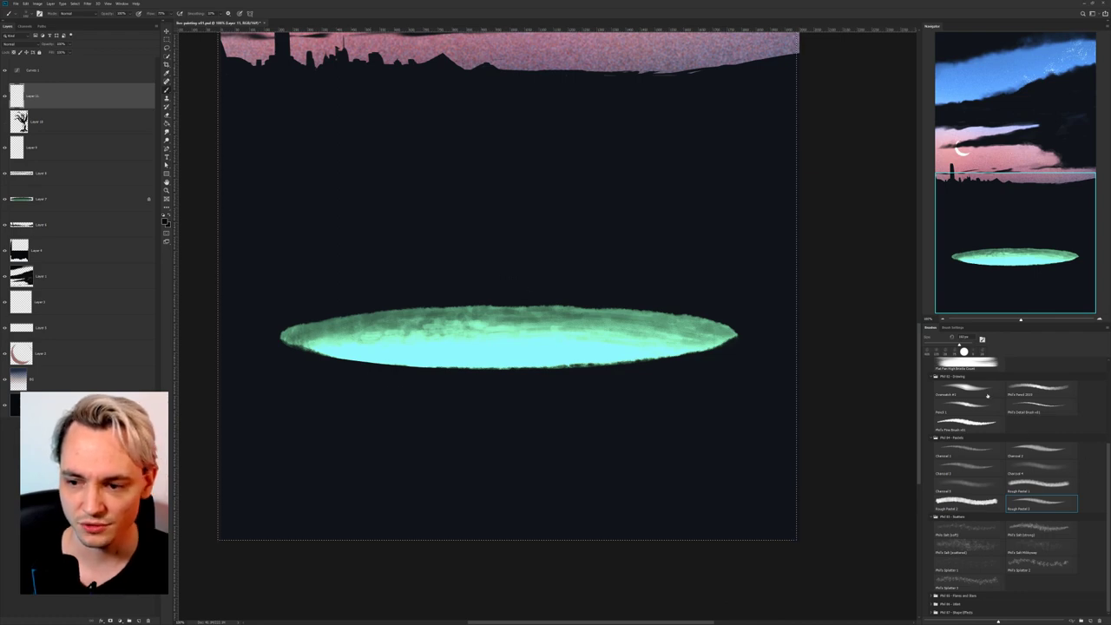
Paint thin dark grass blades on the lower-left edge of the glowing pond with the detail brush.
left_click(1042, 406)
mouse_move(348, 317)
left_mouse_down()
mouse_move(339, 358)
mouse_move(372, 345)
mouse_move(335, 351)
left_mouse_up()
key("ctrl+z")
left_click_drag(335, 358, 324, 335)
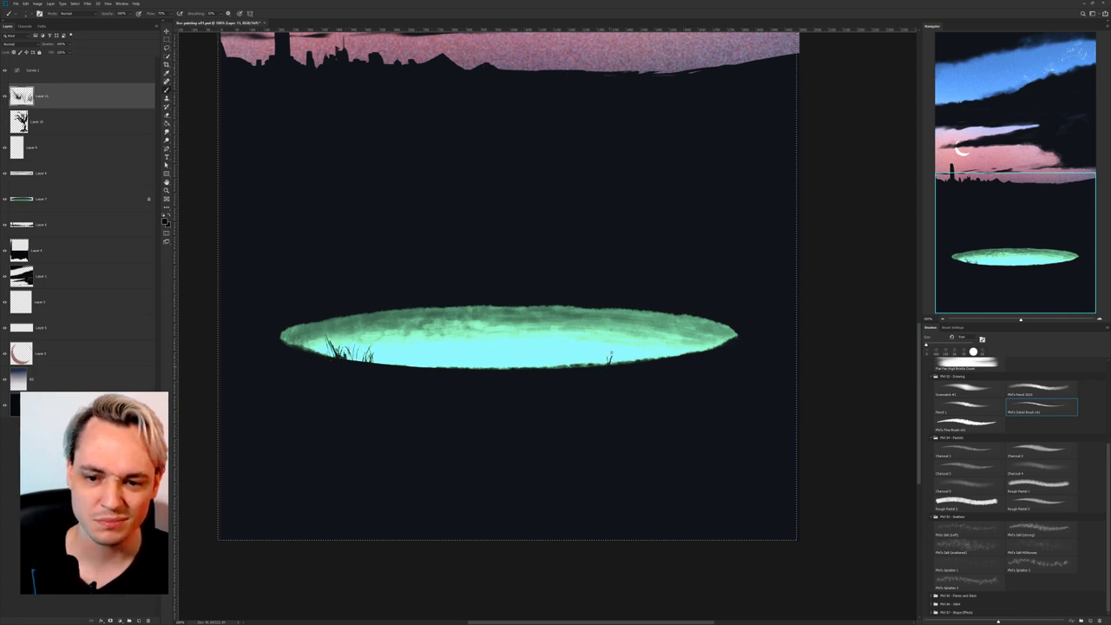
Paint several tufts of dark grass along the lower-right edge of the pond.
mouse_move(611, 364)
left_mouse_down()
mouse_move(610, 347)
mouse_move(624, 348)
left_mouse_up()
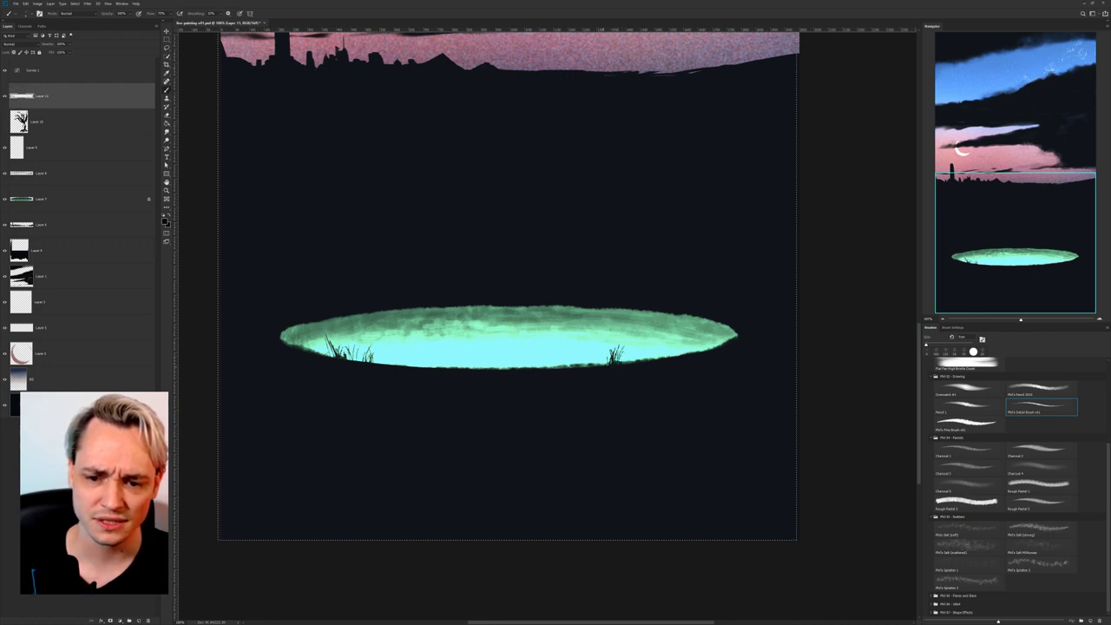
mouse_move(643, 361)
left_mouse_down()
mouse_move(647, 335)
mouse_move(678, 339)
mouse_move(690, 316)
left_mouse_up()
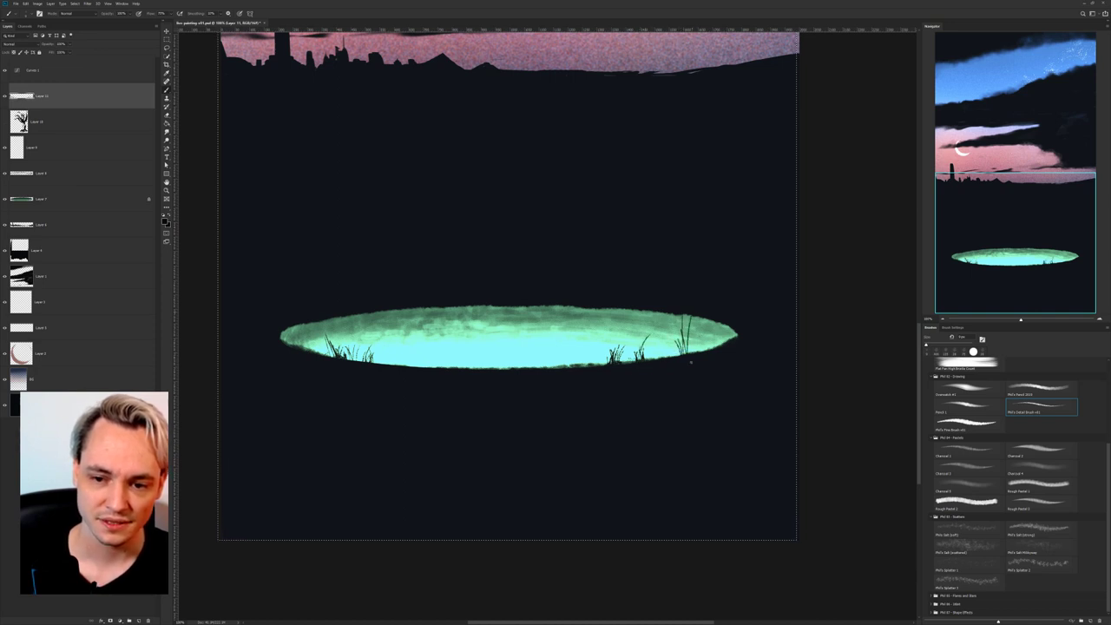
mouse_move(684, 354)
left_mouse_down()
mouse_move(683, 322)
mouse_move(685, 343)
mouse_move(696, 326)
mouse_move(703, 340)
left_mouse_up()
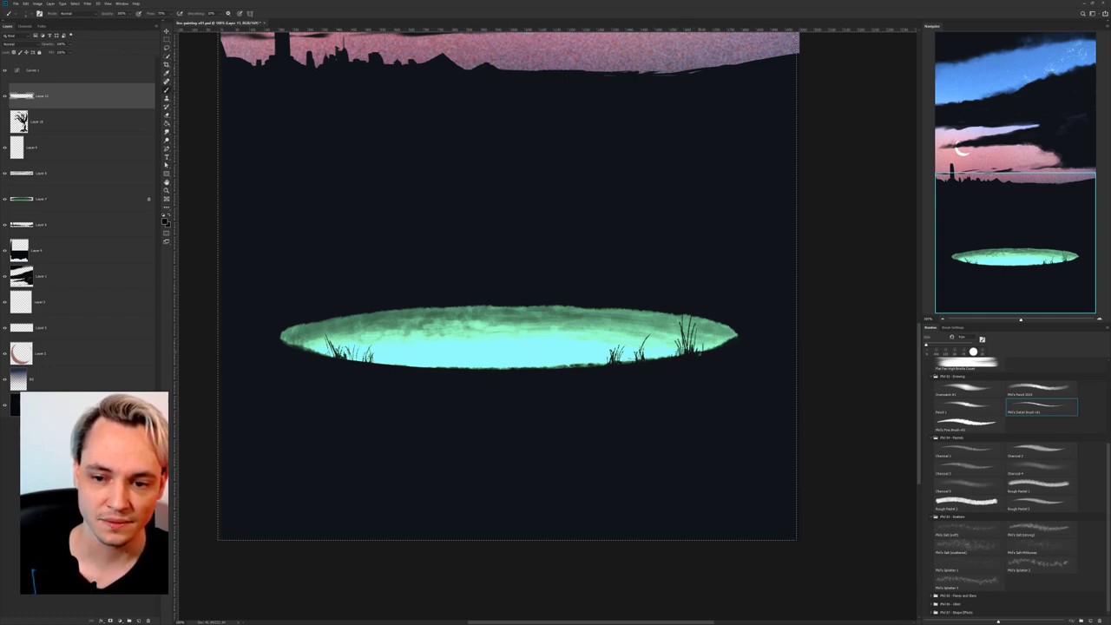
left_click_drag(694, 360, 716, 346)
Fill the shore between the tall right-hand tuft and the pond's right tip with many fine dark grass blades.
key("ctrl+plus")
key("ctrl+plus")
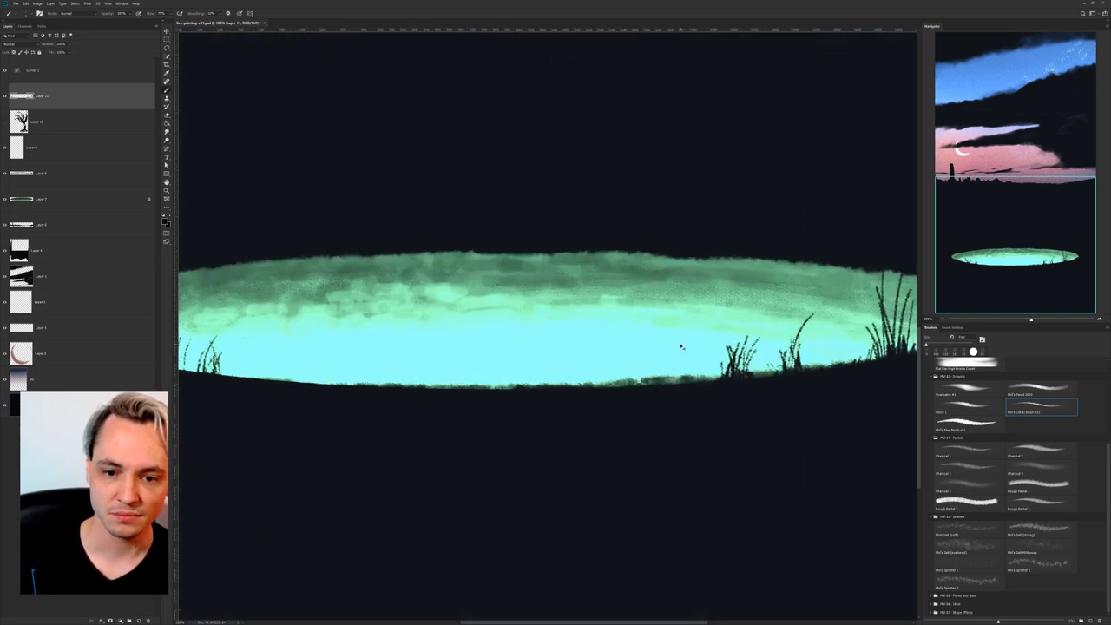
left_click_drag(652, 190, 530, 208)
left_click_drag(735, 261, 494, 264)
mouse_move(674, 389)
left_mouse_down()
mouse_move(669, 345)
mouse_move(685, 367)
left_mouse_up()
left_click_drag(692, 375, 701, 340)
left_click_drag(748, 374, 742, 327)
left_click_drag(760, 372, 756, 325)
left_click_drag(766, 363, 766, 334)
left_click_drag(775, 361, 775, 312)
mouse_move(784, 347)
left_mouse_down()
mouse_move(787, 299)
mouse_move(788, 313)
left_mouse_up()
left_click_drag(796, 351, 804, 309)
left_click_drag(802, 350, 813, 317)
left_click_drag(819, 345, 815, 321)
left_click_drag(774, 366, 790, 335)
left_click_drag(794, 352, 805, 330)
mouse_move(764, 368)
left_mouse_down()
mouse_move(781, 342)
mouse_move(761, 349)
mouse_move(749, 334)
left_mouse_up()
mouse_move(734, 377)
left_mouse_down()
mouse_move(729, 320)
mouse_move(731, 340)
left_mouse_up()
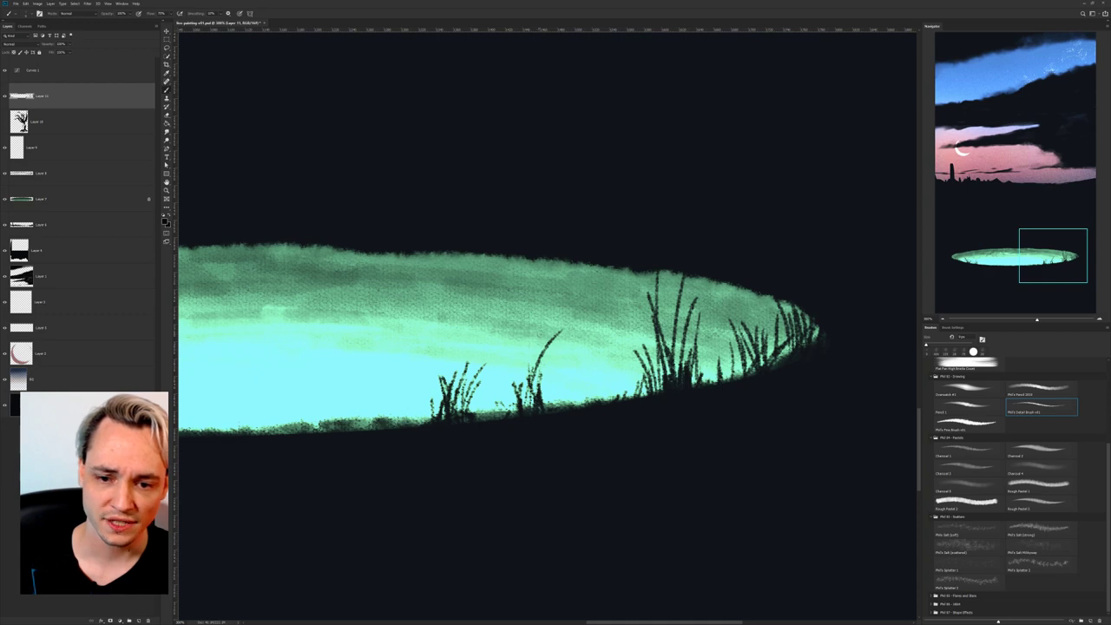
Paint a cluster of tall crossing reeds with dark seed heads on the pond's lower-right shore.
left_click_drag(538, 405, 507, 314)
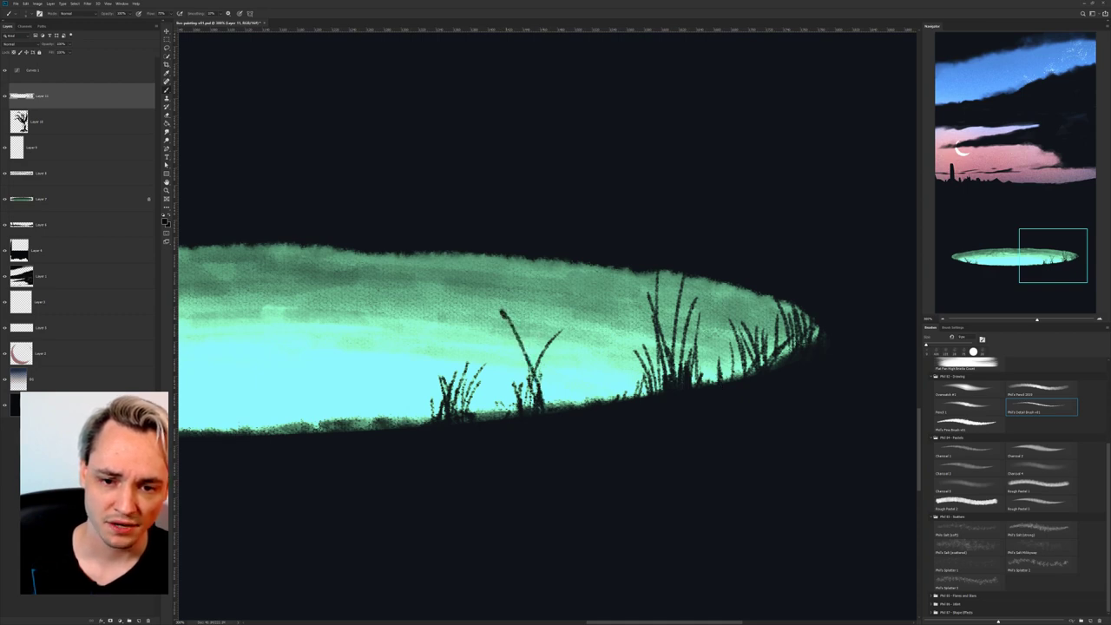
left_click_drag(549, 405, 527, 320)
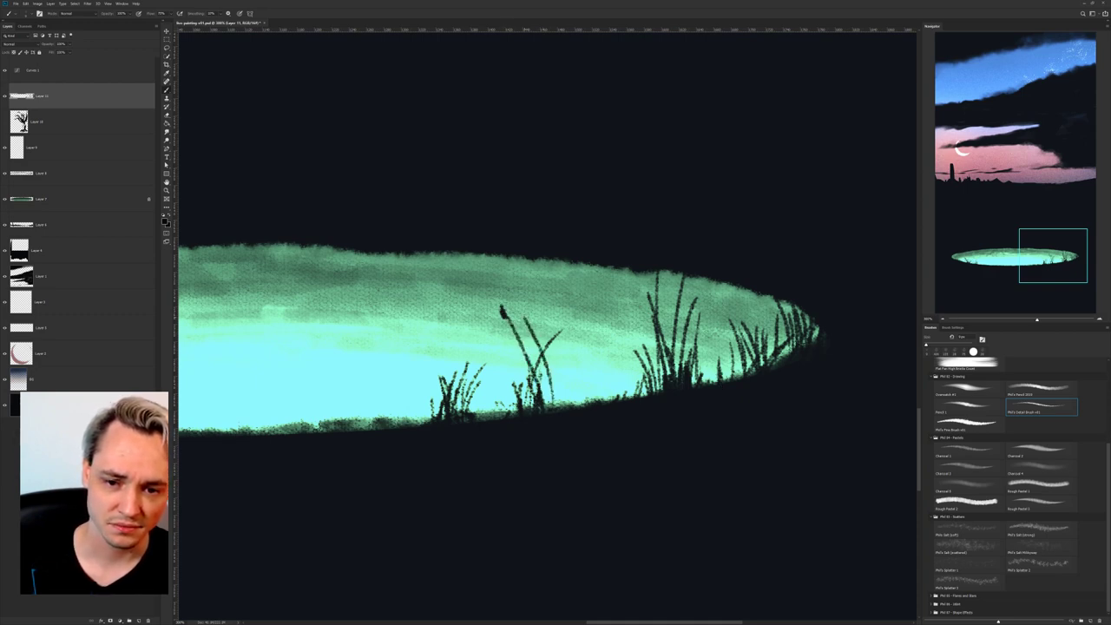
key("ctrl+z")
mouse_move(551, 406)
left_mouse_down()
mouse_move(530, 330)
mouse_move(544, 336)
left_mouse_up()
left_click_drag(538, 315, 544, 337)
left_click_drag(548, 408, 559, 330)
left_click_drag(569, 405, 546, 320)
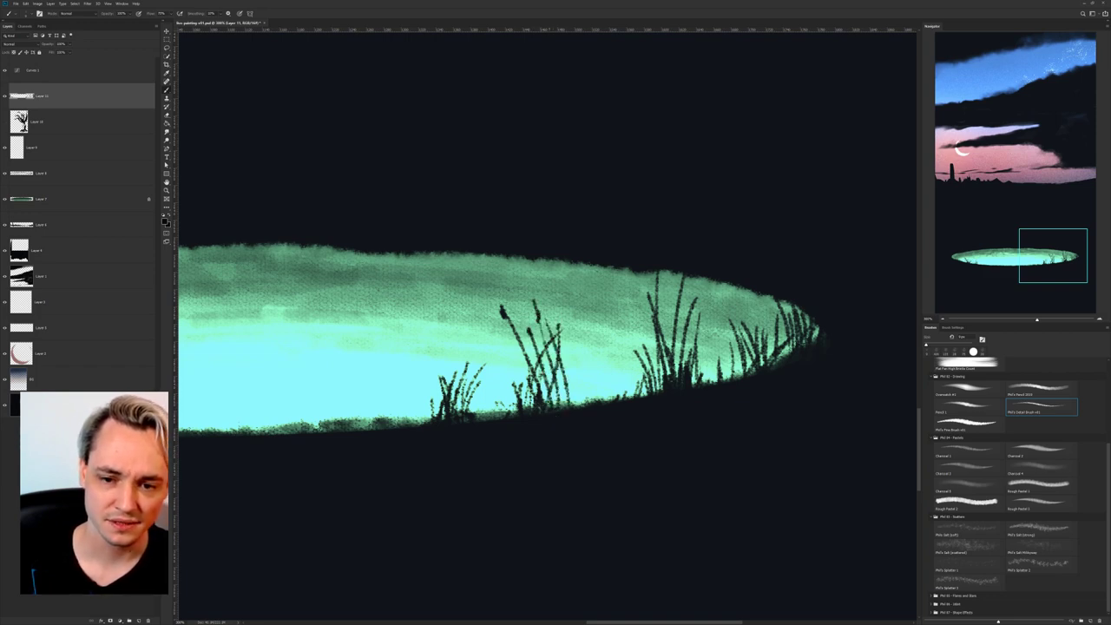
left_click_drag(566, 408, 557, 328)
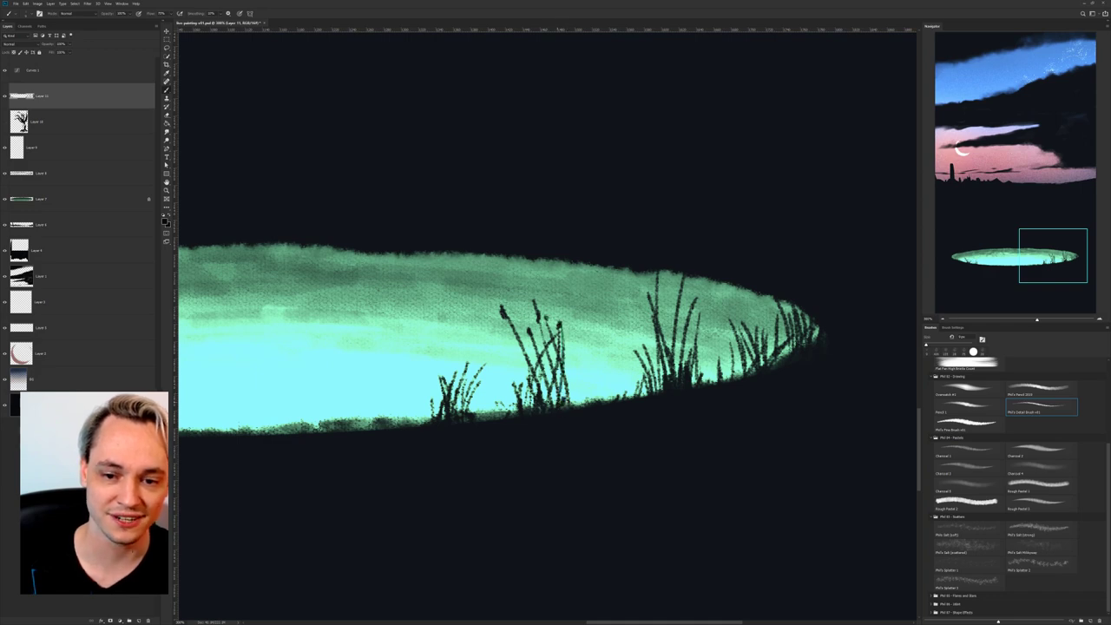
mouse_move(556, 406)
left_mouse_down()
mouse_move(521, 335)
mouse_move(488, 339)
mouse_move(567, 408)
left_mouse_up()
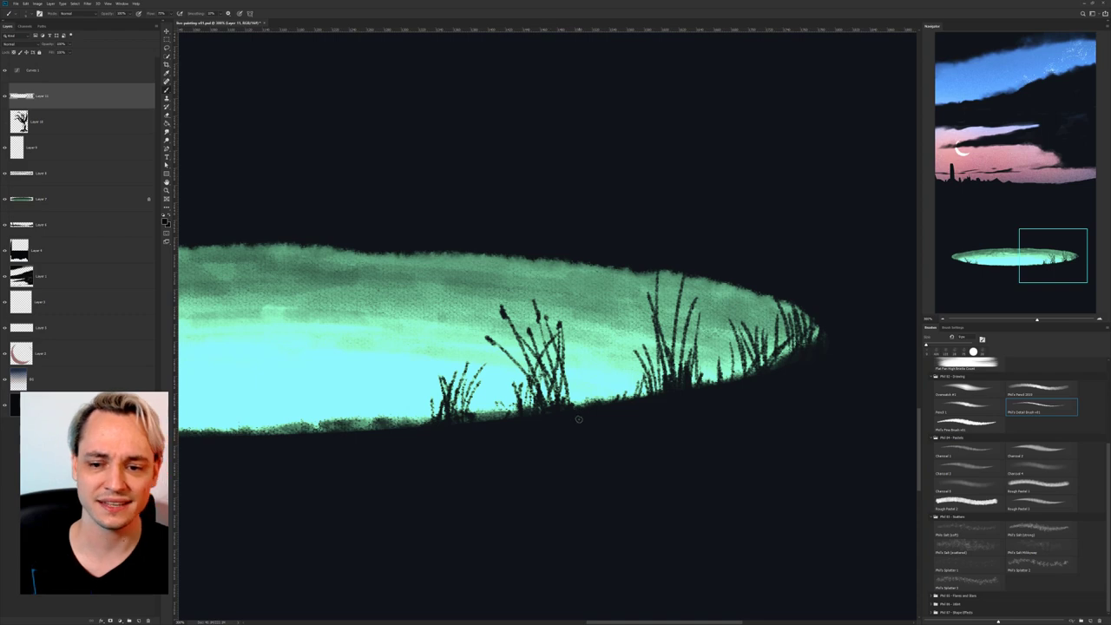
Paint green-lit grass blades around the pond's left tip, rising above its upper-left edge.
scroll(619, 425, "down", 5)
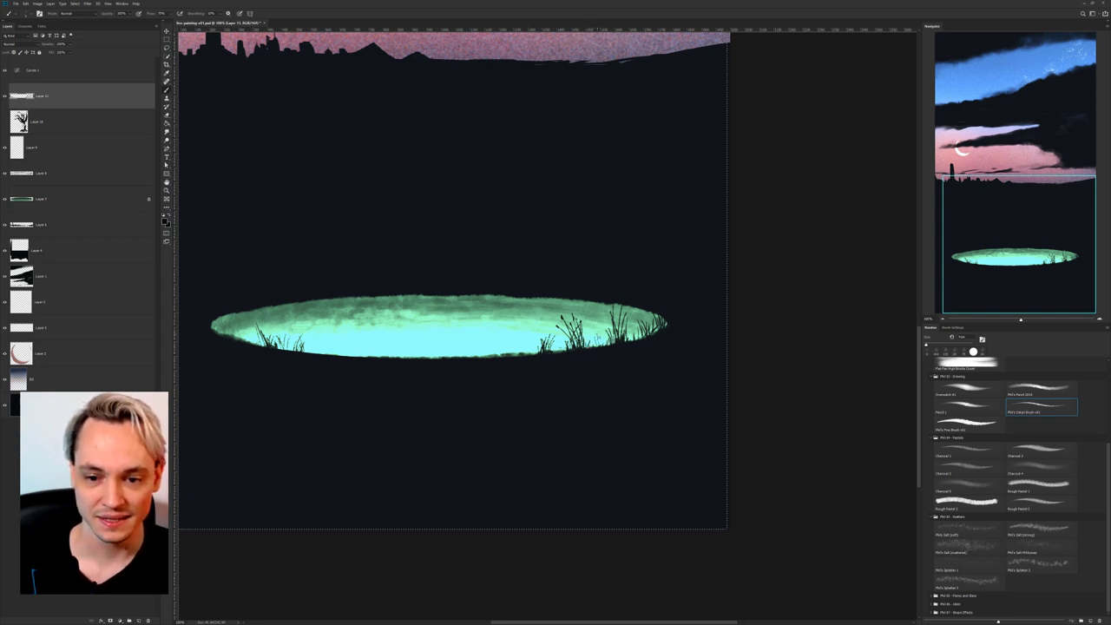
left_click_drag(563, 367, 645, 344)
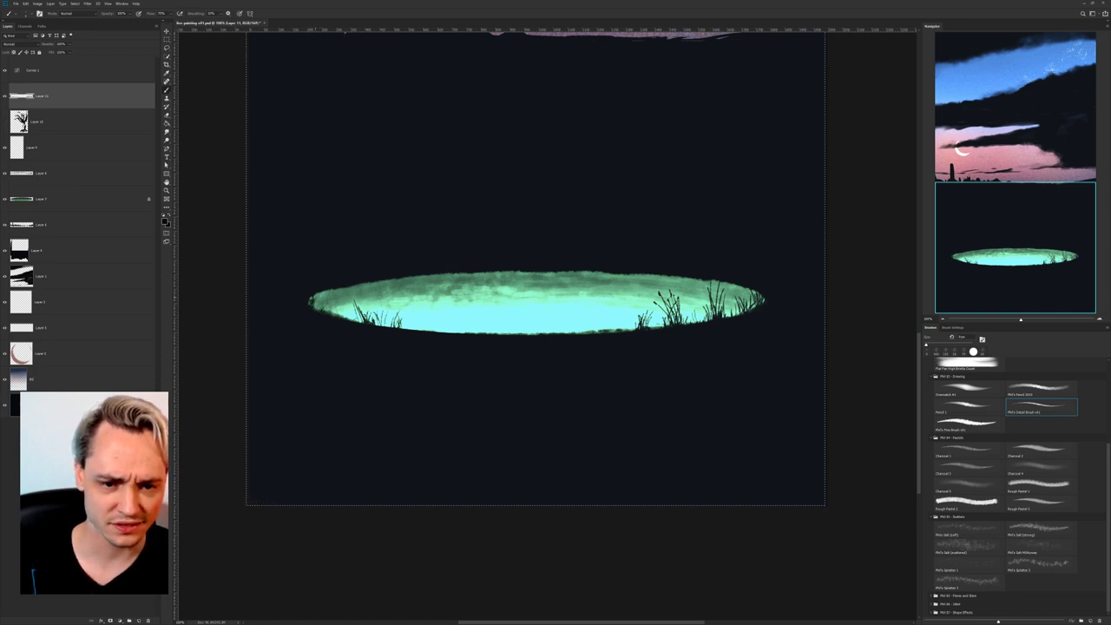
key("ctrl+plus")
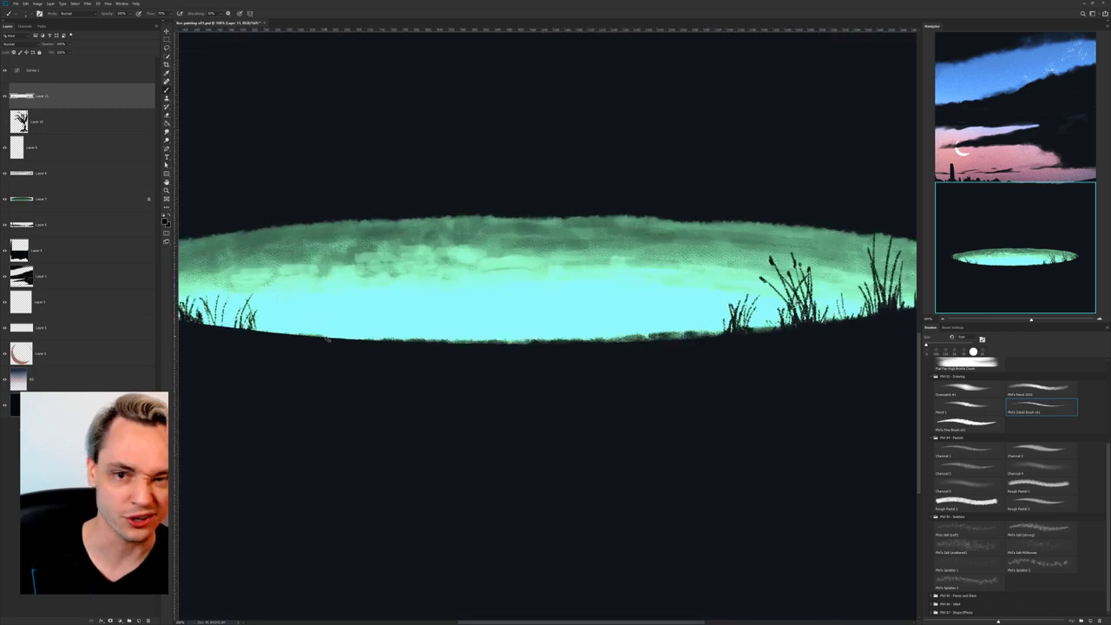
left_click_drag(519, 330, 761, 347)
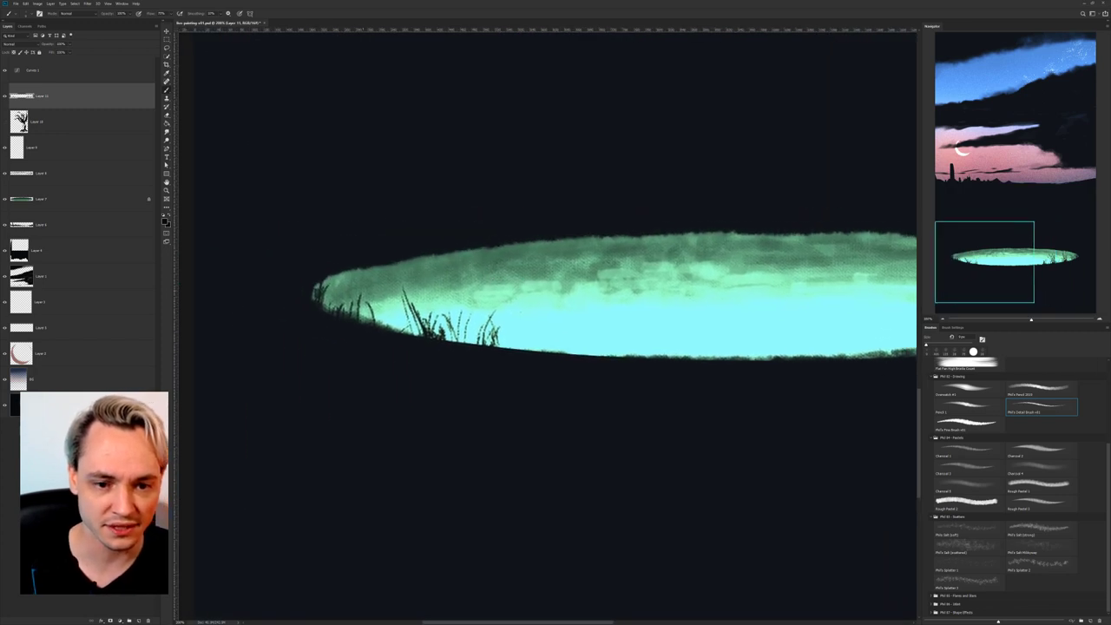
mouse_move(313, 297)
left_mouse_down()
mouse_move(316, 270)
mouse_move(342, 259)
left_mouse_up()
mouse_move(345, 269)
left_mouse_down()
mouse_move(342, 246)
mouse_move(372, 255)
mouse_move(393, 244)
mouse_move(376, 233)
mouse_move(391, 232)
left_mouse_up()
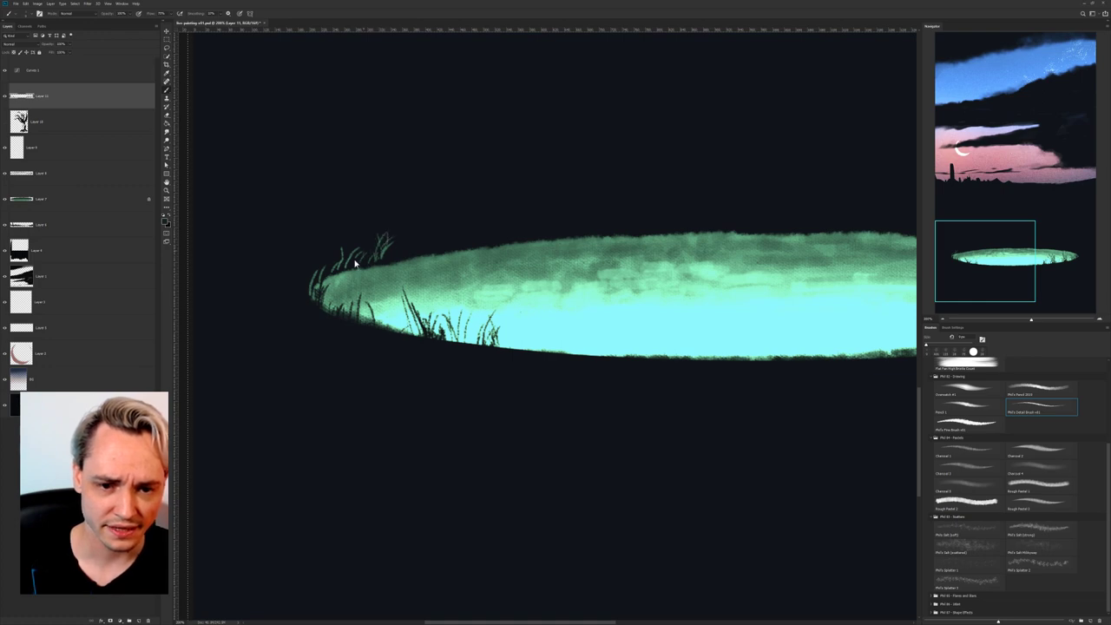
Sample the colour near the pond's upper-left rim and thicken the grass there with taller blades.
left_click(387, 257, "alt")
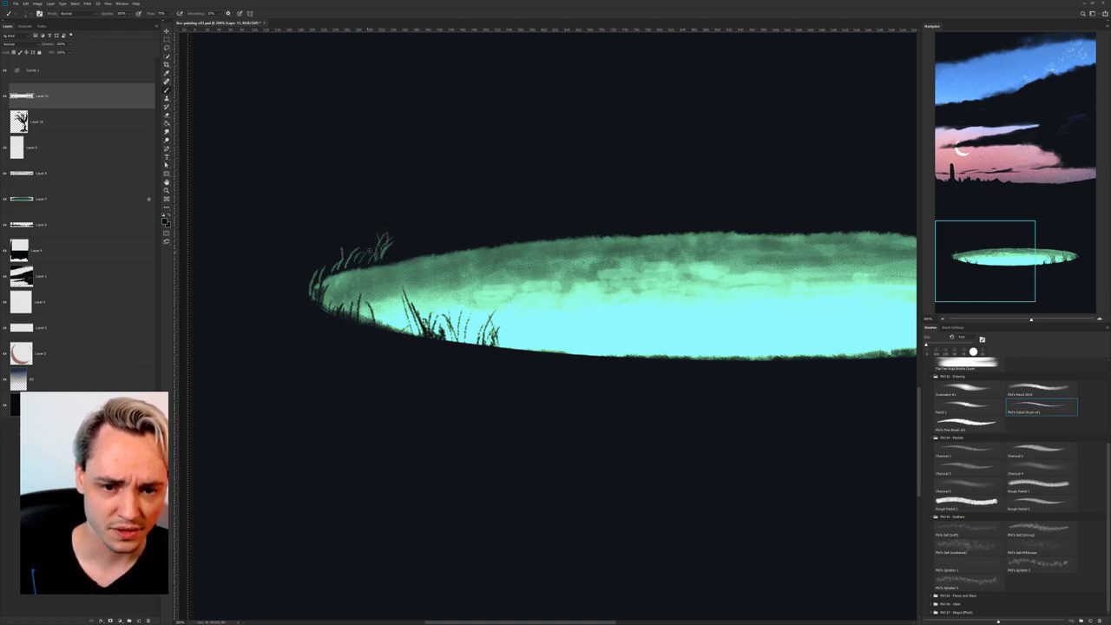
mouse_move(344, 248)
left_mouse_down()
mouse_move(338, 265)
mouse_move(318, 270)
mouse_move(378, 258)
left_mouse_up()
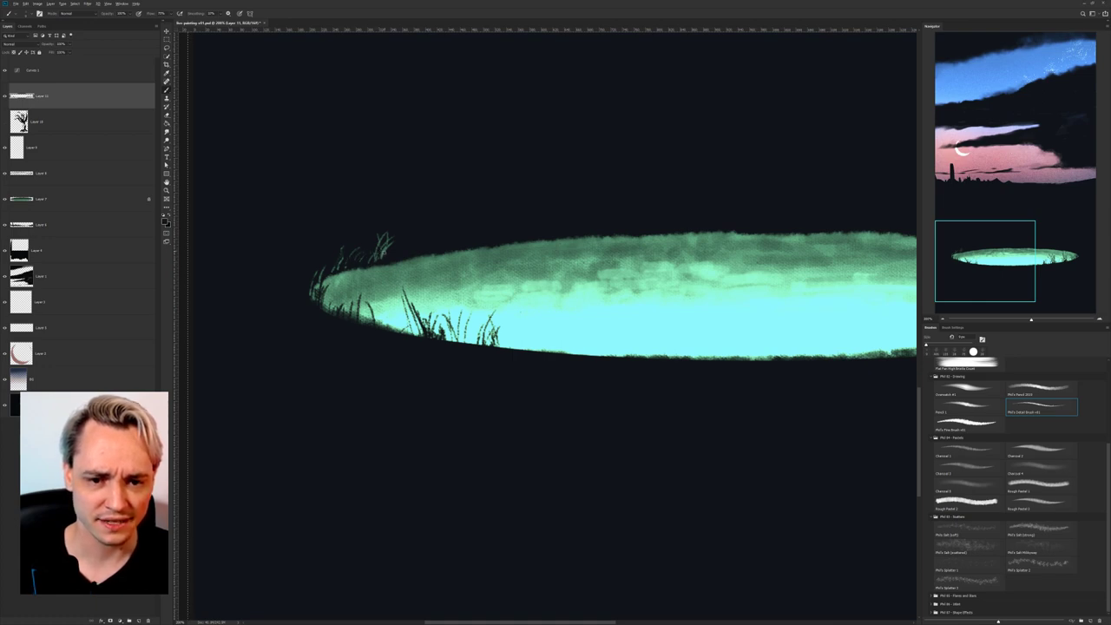
left_click_drag(391, 256, 416, 222)
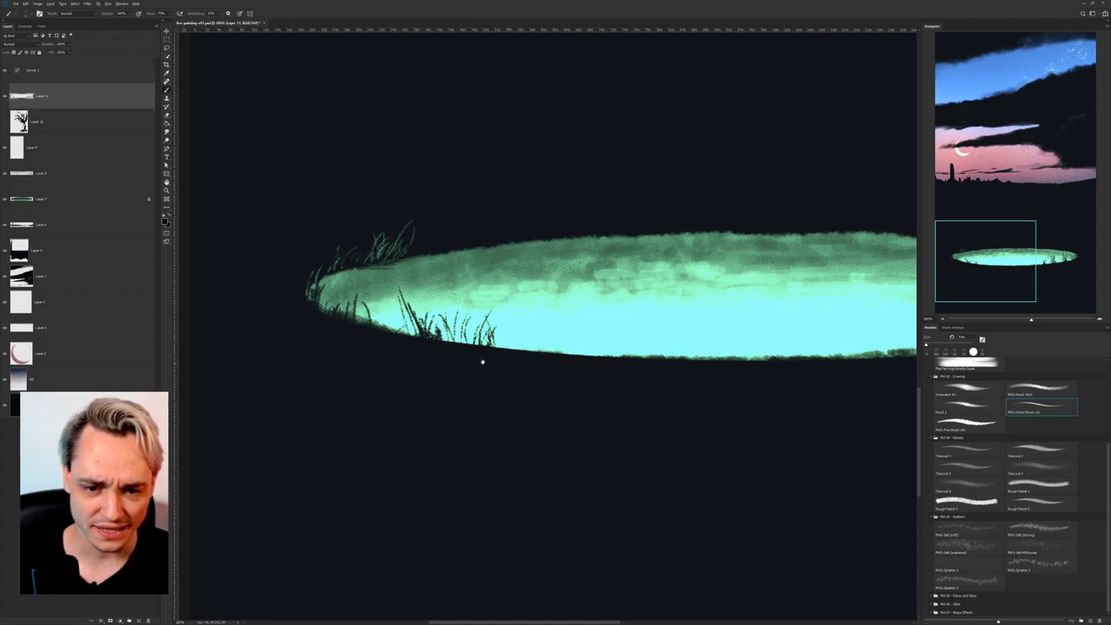
Extend the dark grass along the pond's lower-left shore, adding one tall blade and short tufts toward the centre.
scroll(481, 362, "right", 2)
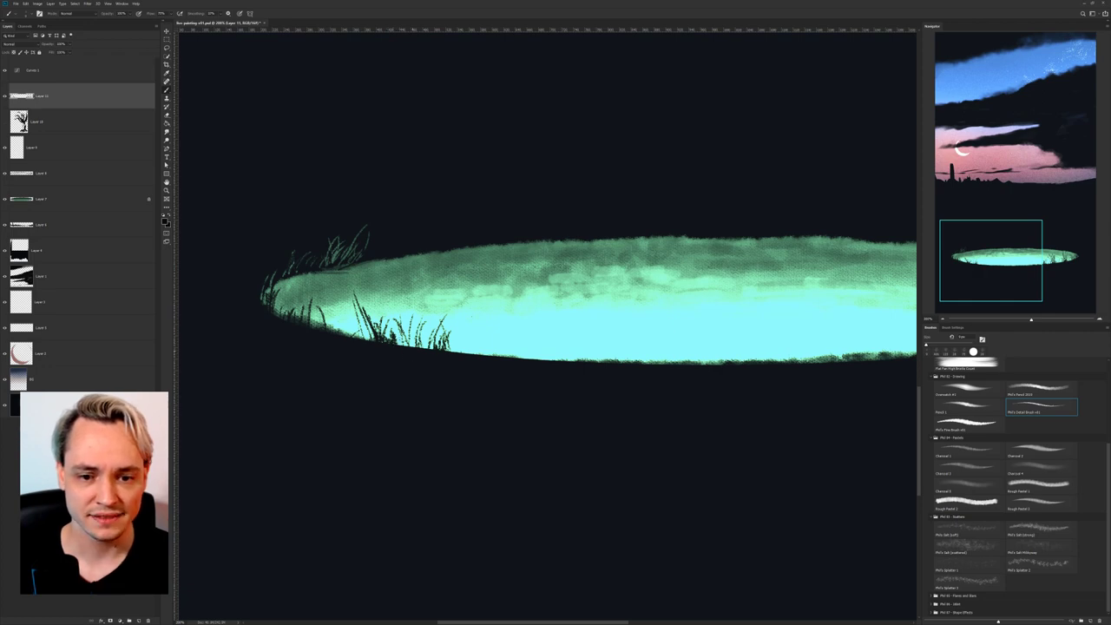
left_click_drag(424, 355, 438, 348)
mouse_move(457, 352)
left_mouse_down()
mouse_move(460, 341)
mouse_move(465, 353)
mouse_move(494, 355)
mouse_move(494, 324)
left_mouse_up()
left_click_drag(485, 354, 481, 337)
mouse_move(494, 354)
left_mouse_down()
mouse_move(510, 320)
mouse_move(491, 304)
mouse_move(484, 315)
mouse_move(484, 278)
left_mouse_up()
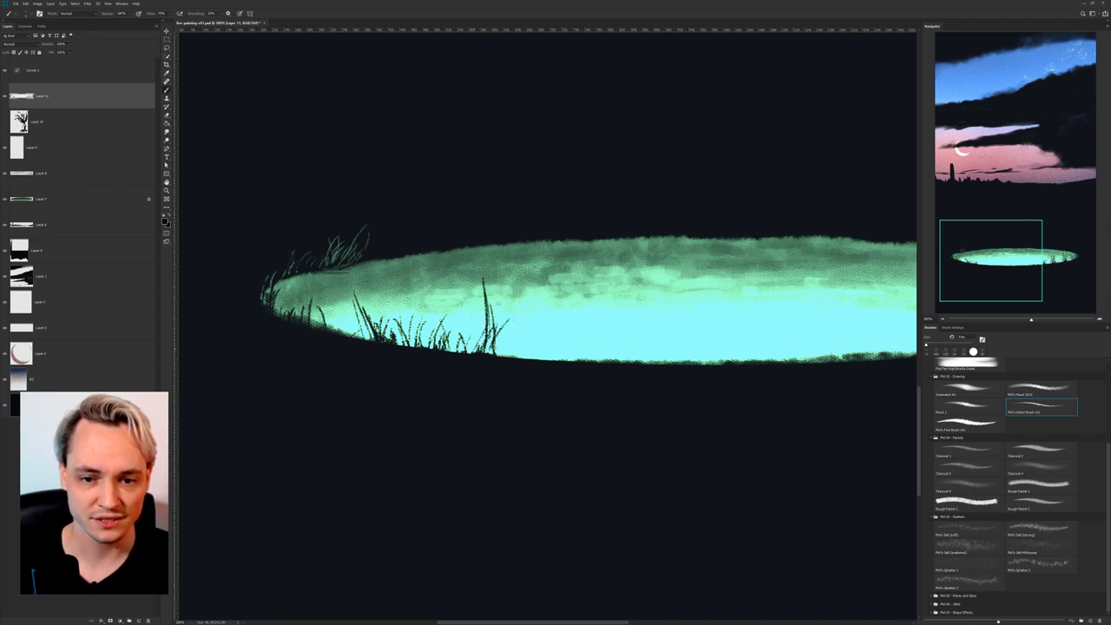
left_click_drag(490, 354, 509, 340)
mouse_move(515, 357)
left_mouse_down()
mouse_move(514, 347)
mouse_move(538, 345)
left_mouse_up()
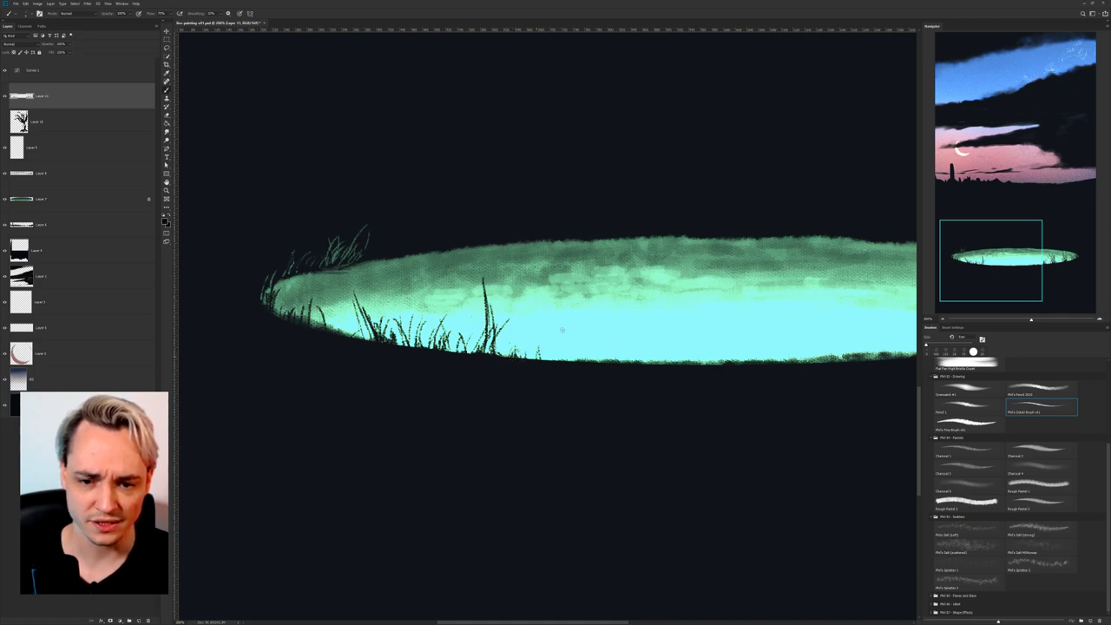
Add short dark grass tufts along the lower shore from the right-hand reeds toward the pond's centre.
left_click_drag(625, 339, 478, 355)
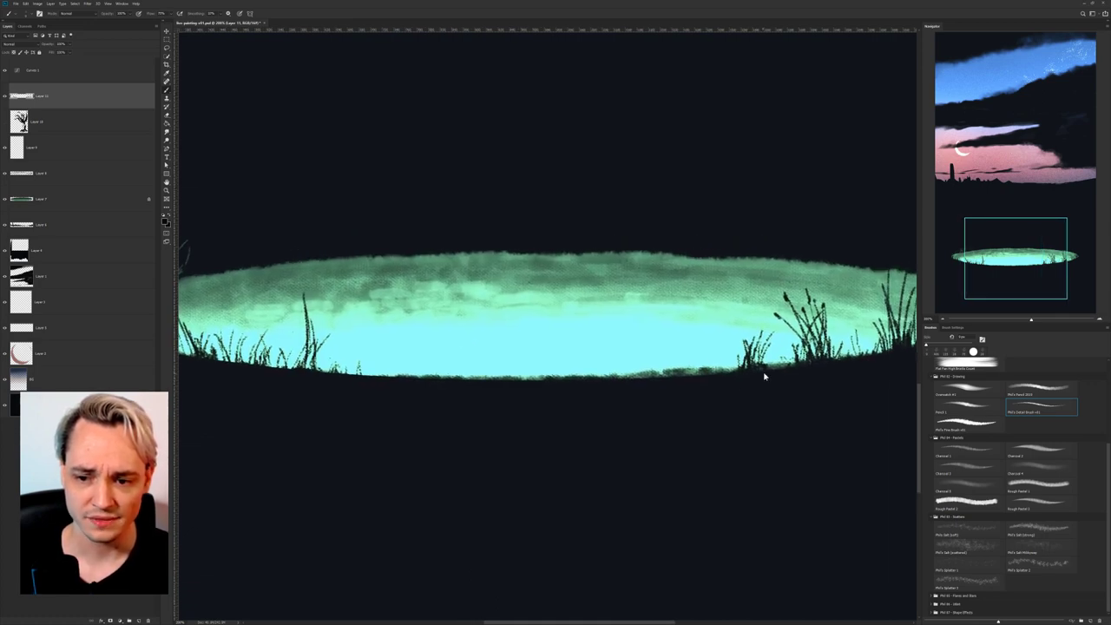
mouse_move(775, 375)
left_mouse_down()
mouse_move(772, 343)
mouse_move(791, 362)
left_mouse_up()
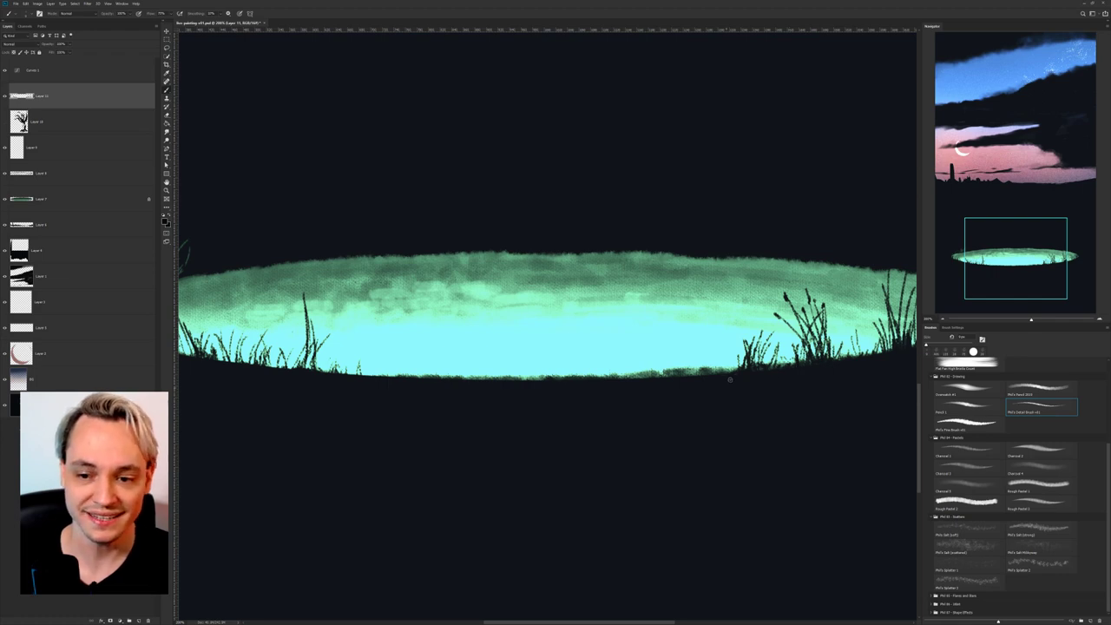
mouse_move(721, 376)
left_mouse_down()
mouse_move(724, 355)
mouse_move(691, 366)
mouse_move(706, 355)
mouse_move(711, 365)
mouse_move(716, 337)
left_mouse_up()
mouse_move(696, 381)
left_mouse_down()
mouse_move(691, 371)
mouse_move(731, 366)
mouse_move(733, 351)
left_mouse_up()
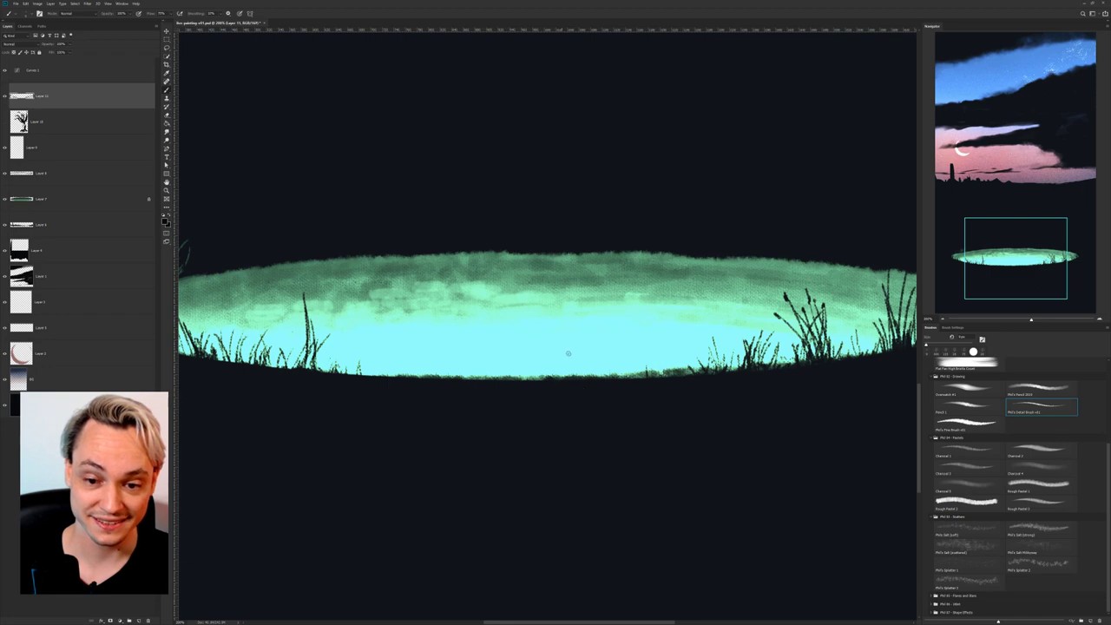
mouse_move(573, 379)
left_mouse_down()
mouse_move(614, 362)
mouse_move(621, 389)
mouse_move(630, 343)
mouse_move(665, 370)
left_mouse_up()
mouse_move(676, 379)
left_mouse_down()
mouse_move(689, 356)
mouse_move(700, 368)
left_mouse_up()
Add more fine dark blades to the grass at the lower-left end of the pond.
left_click_drag(635, 342, 807, 342)
mouse_move(323, 348)
left_mouse_down()
mouse_move(316, 318)
mouse_move(361, 345)
left_mouse_up()
left_click_drag(361, 356, 369, 345)
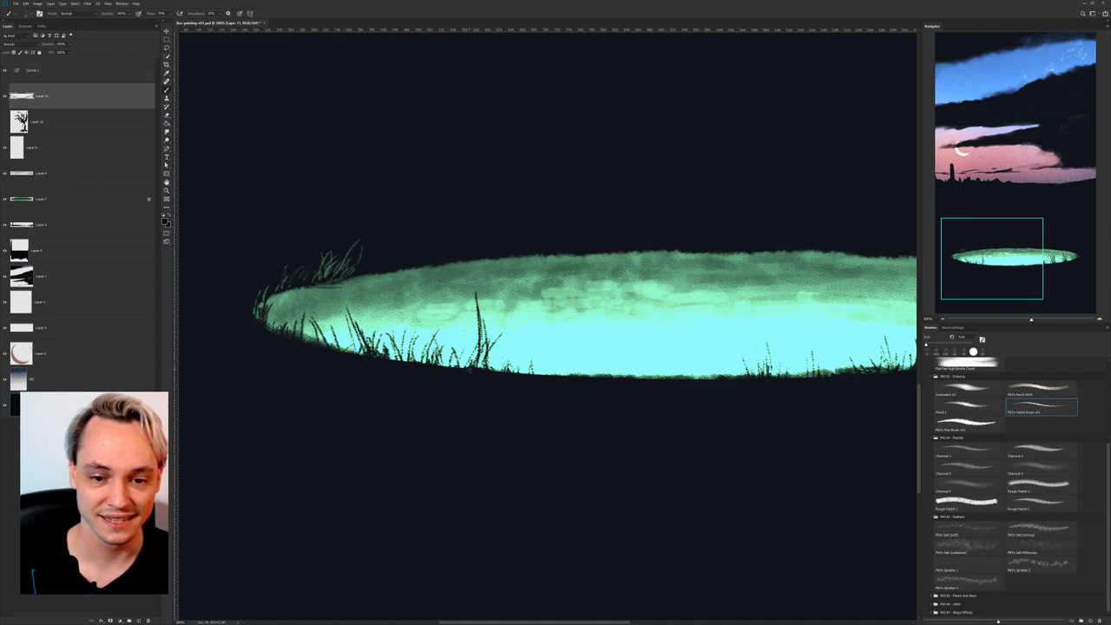
Add short dark tufts beside the tall blade on the lower-left shore and longer leaning green blades to the upper-left grass clump.
mouse_move(464, 368)
left_mouse_down()
mouse_move(471, 328)
mouse_move(483, 353)
left_mouse_up()
mouse_move(488, 368)
left_mouse_down()
mouse_move(491, 360)
mouse_move(438, 365)
left_mouse_up()
left_click_drag(437, 365, 456, 366)
left_click_drag(456, 369, 403, 360)
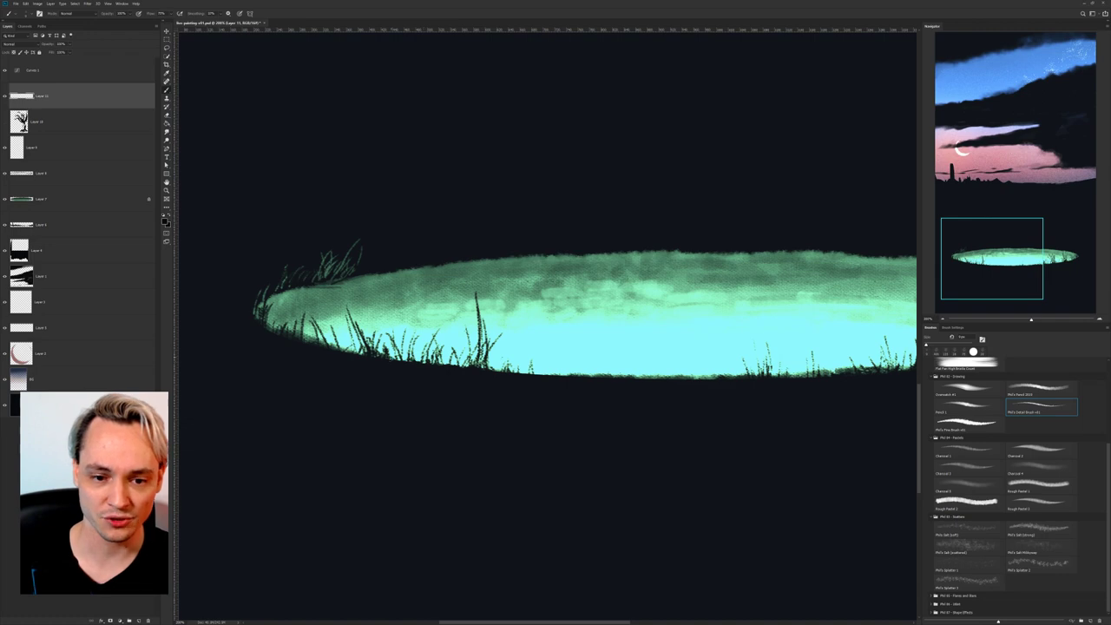
mouse_move(359, 269)
left_mouse_down()
mouse_move(396, 241)
mouse_move(366, 241)
mouse_move(396, 229)
left_mouse_up()
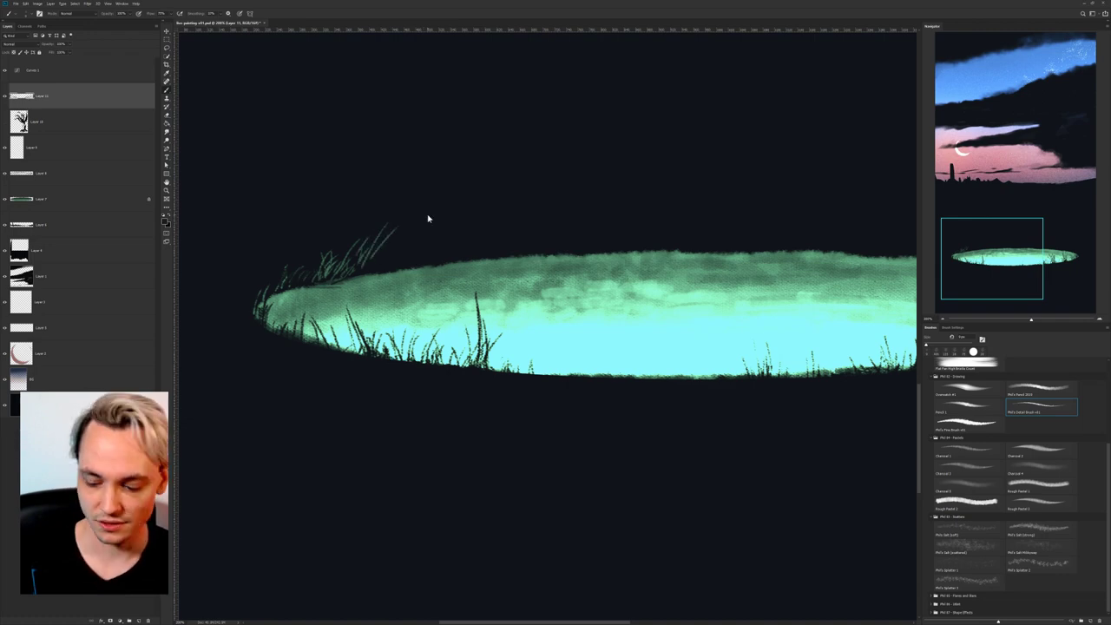
Paint a clump of thin green grass blades along the pond's upper-right rim, continuing down to its right tip.
key("ctrl+minus")
key("ctrl+minus")
left_click_drag(606, 293, 580, 306)
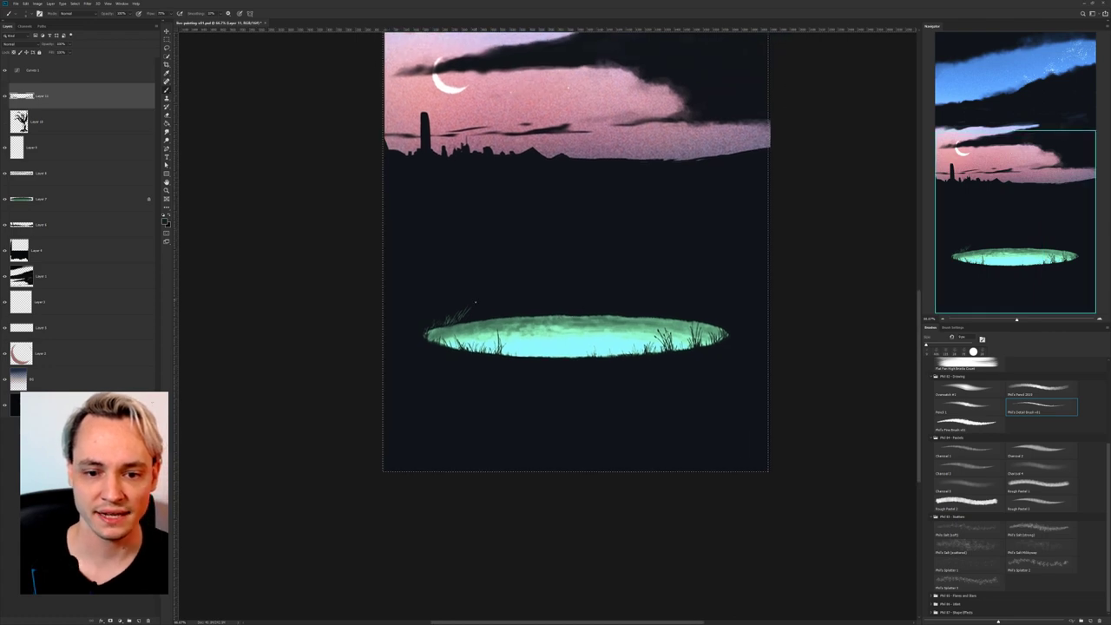
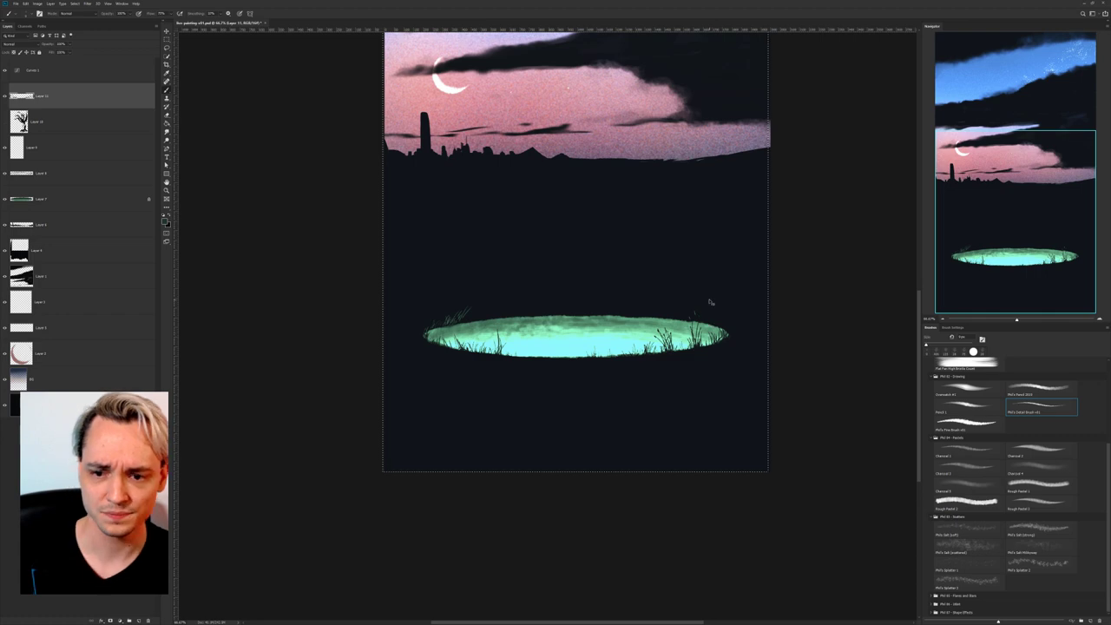
key("ctrl+plus")
left_click_drag(710, 300, 550, 312)
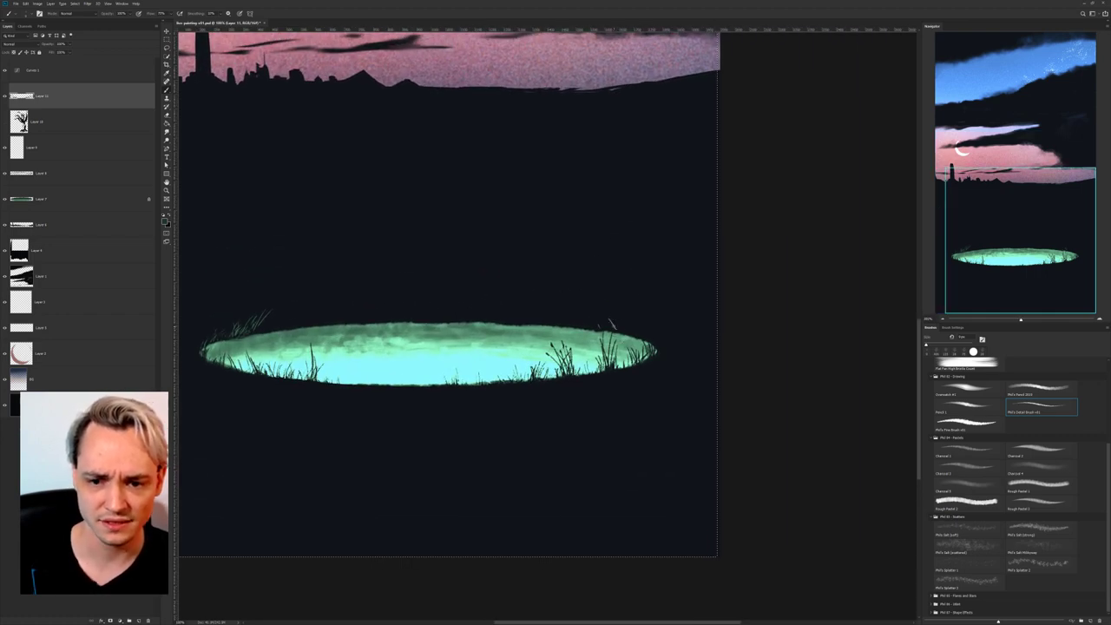
key("ctrl+plus")
left_click_drag(582, 263, 587, 265)
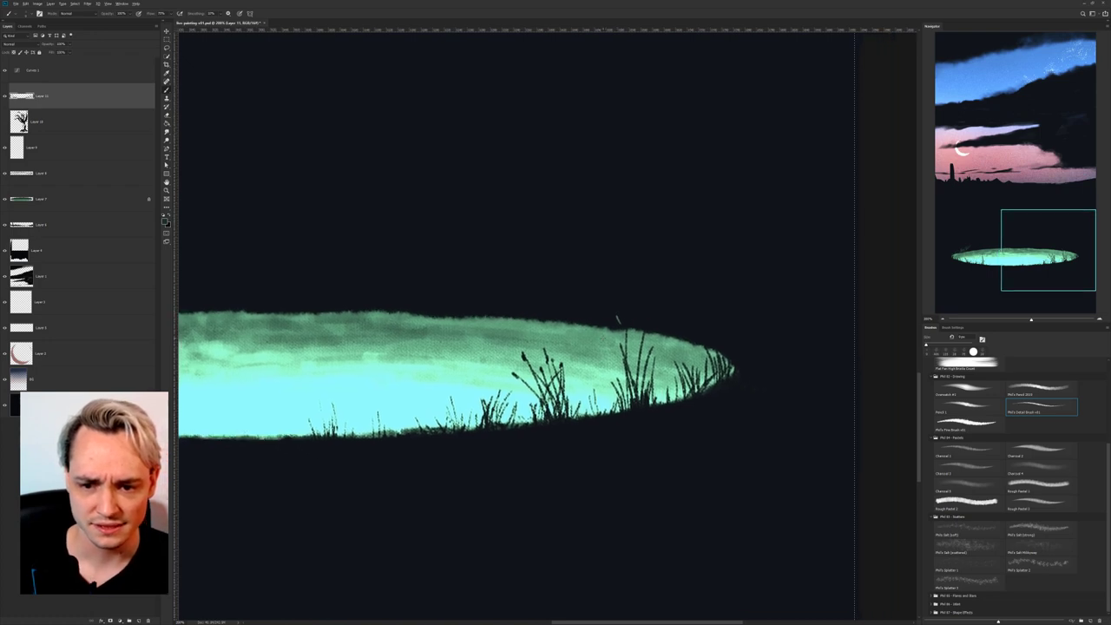
mouse_move(618, 313)
left_mouse_down()
mouse_move(613, 291)
mouse_move(626, 309)
mouse_move(632, 280)
left_mouse_up()
mouse_move(646, 323)
left_mouse_down()
mouse_move(648, 292)
mouse_move(653, 314)
mouse_move(634, 299)
mouse_move(664, 304)
mouse_move(674, 287)
left_mouse_up()
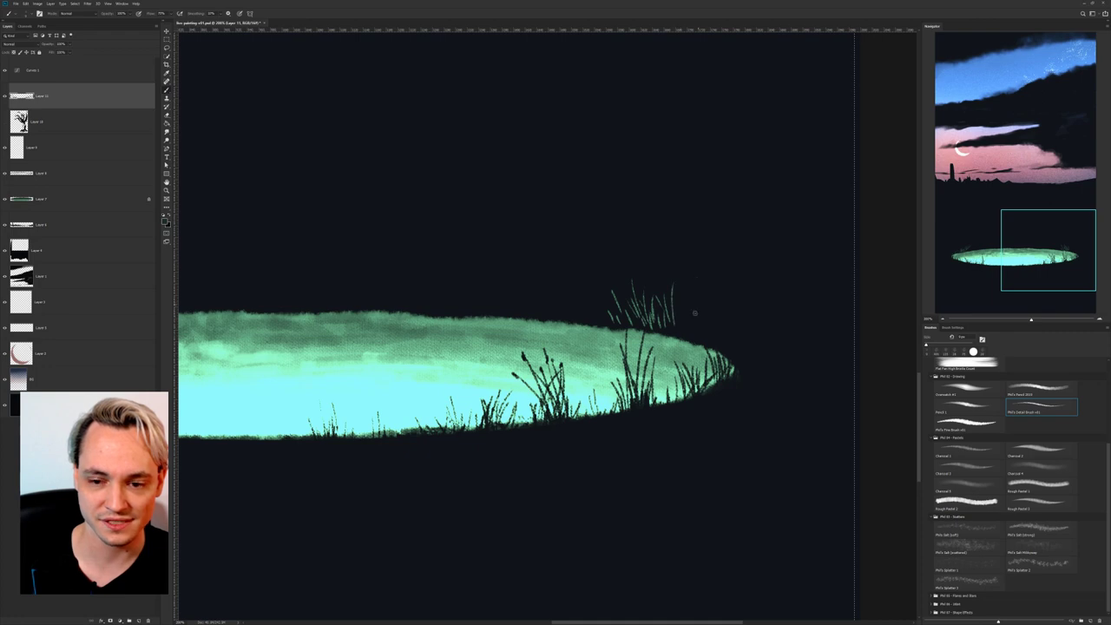
left_click_drag(686, 334, 675, 297)
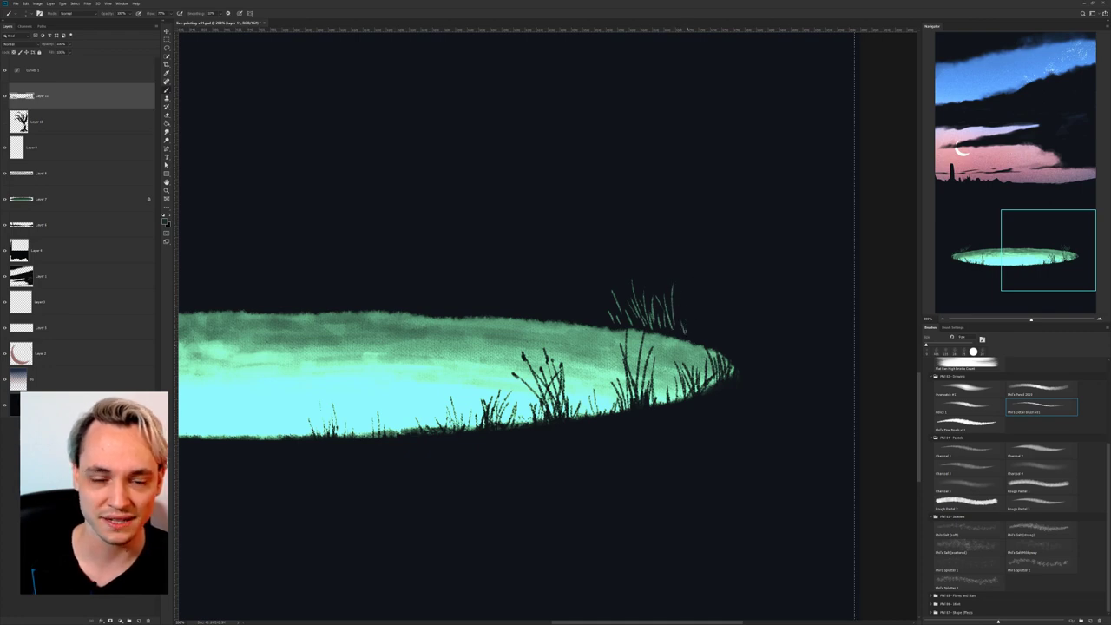
mouse_move(695, 337)
left_mouse_down()
mouse_move(690, 316)
mouse_move(722, 319)
mouse_move(730, 308)
left_mouse_up()
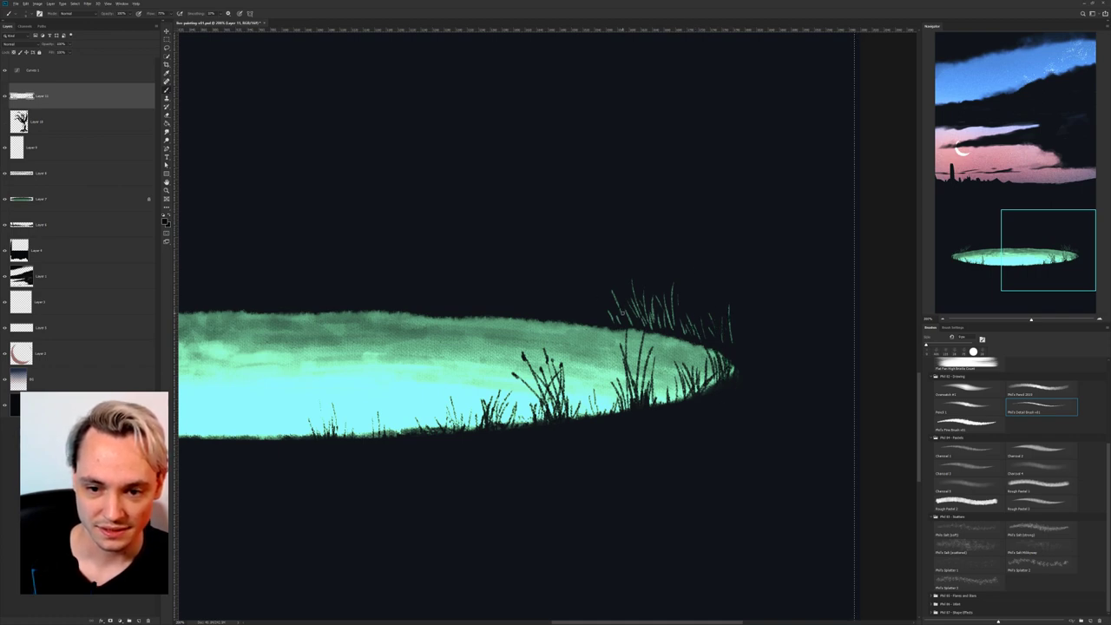
Extend the upper-left grass clump toward the centre with more blades and add a tiny tuft on the pond's far rim.
scroll(593, 315, "left", 10)
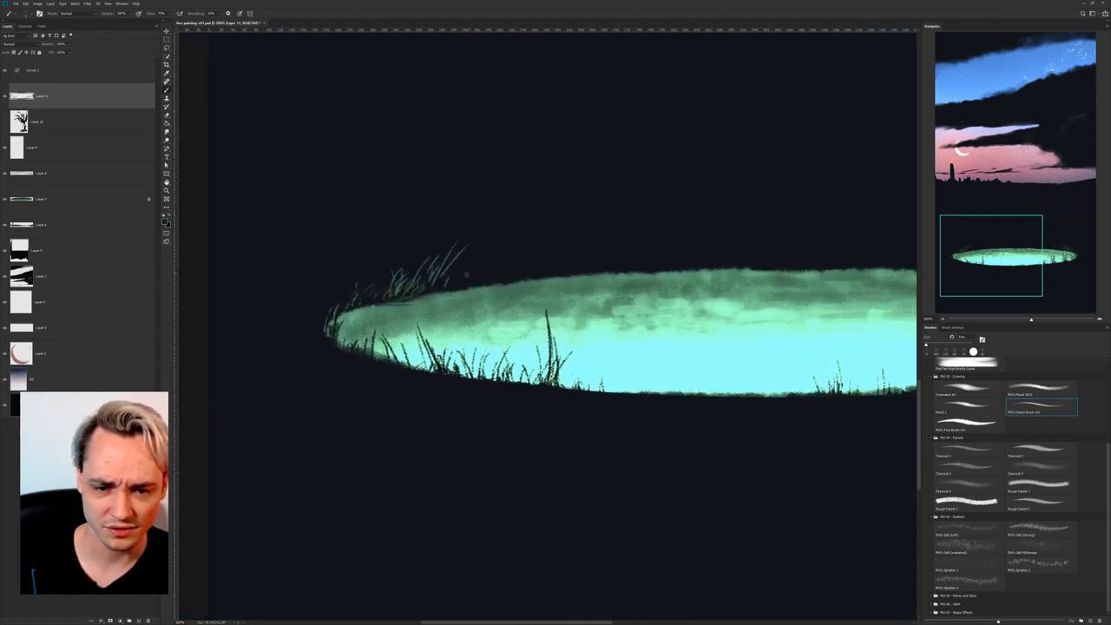
left_click_drag(447, 264, 437, 244)
mouse_move(446, 285)
left_mouse_down()
mouse_move(453, 254)
mouse_move(462, 267)
left_mouse_up()
scroll(519, 285, "right", 8)
scroll(518, 286, "up", 2)
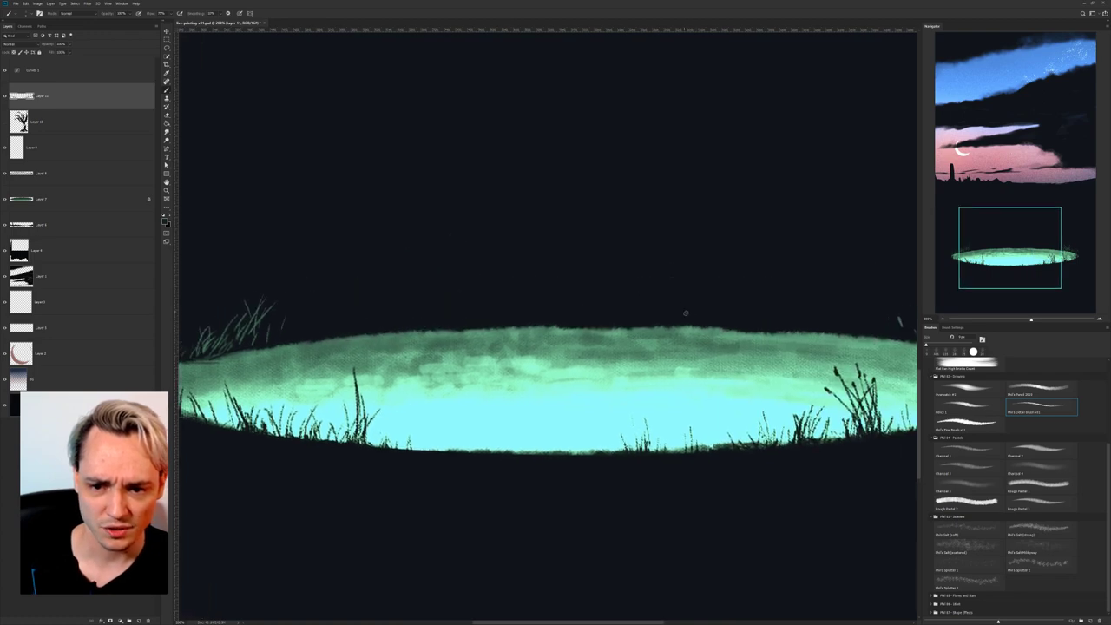
scroll(731, 324, "left", 5)
scroll(731, 324, "down", 2)
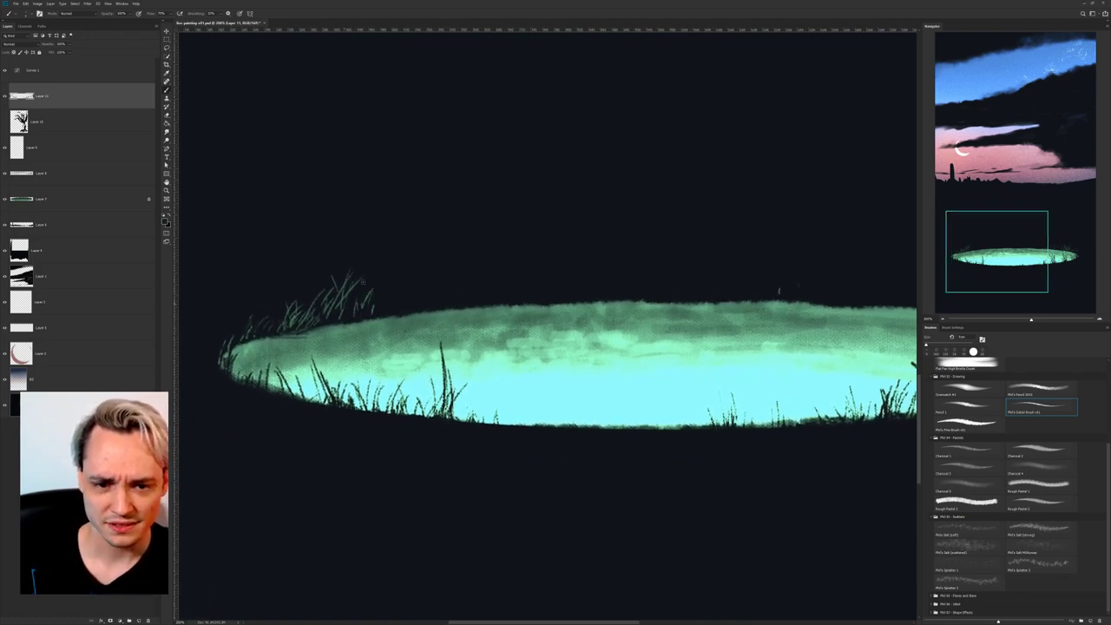
Compare the whole painting without the Curves 1 adjustment layer, then restore the layer's visibility.
key("ctrl+minus")
key("ctrl+minus")
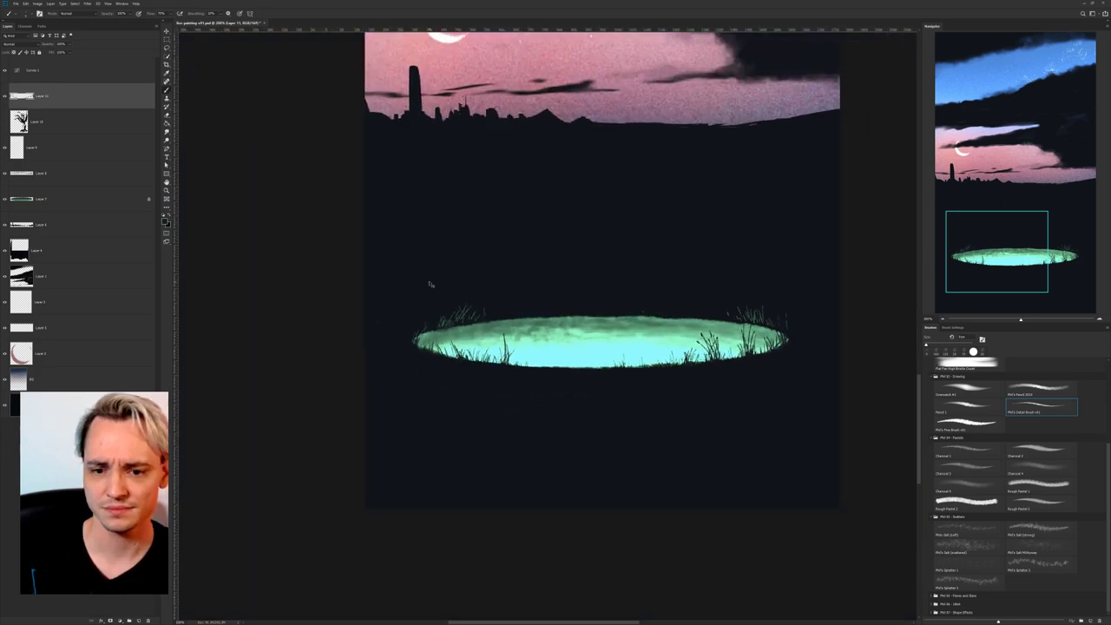
left_click_drag(668, 301, 638, 295)
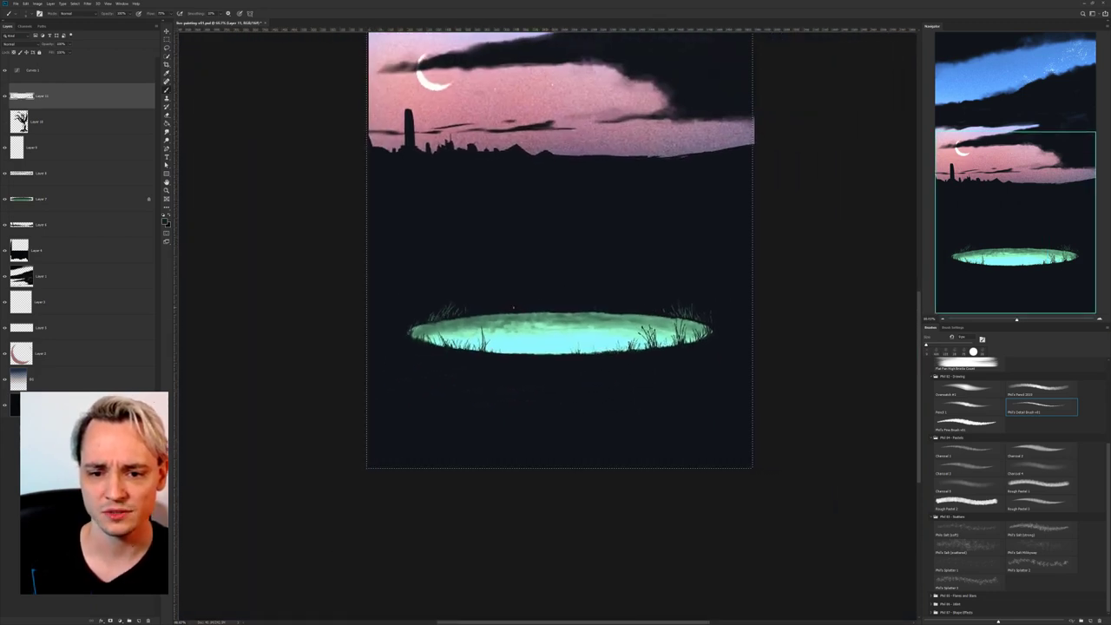
left_click(5, 70)
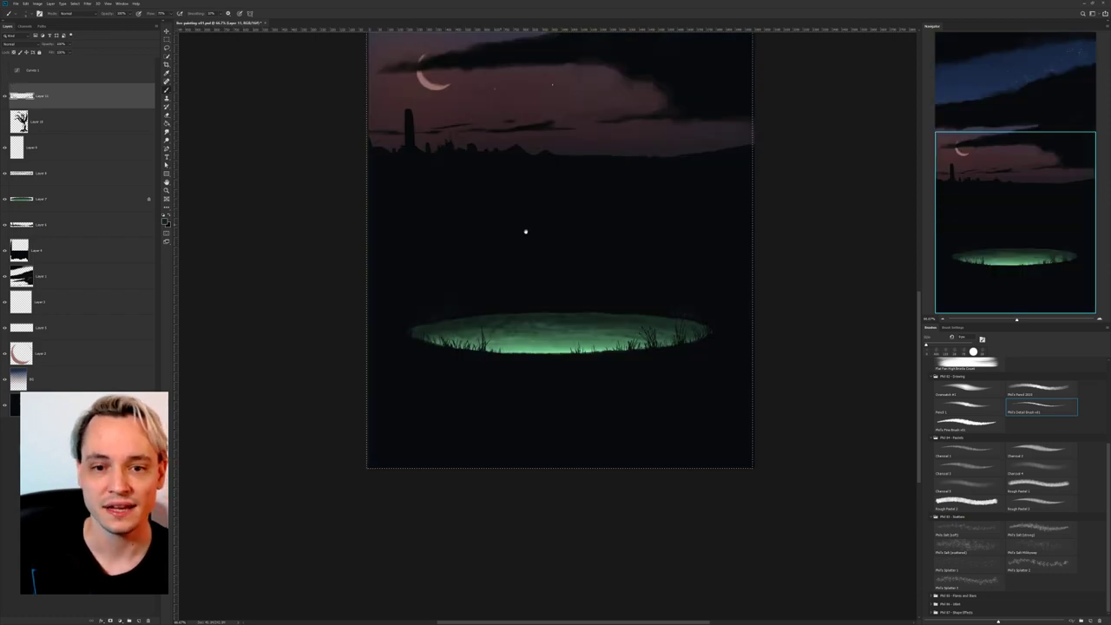
scroll(525, 231, "up", 4)
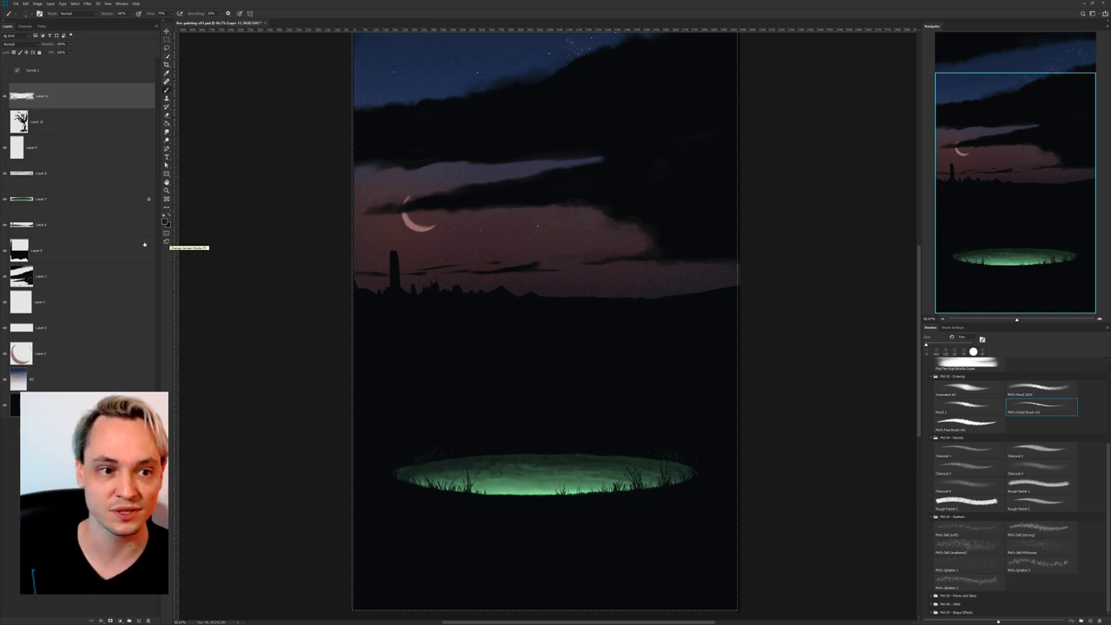
key("ctrl+z")
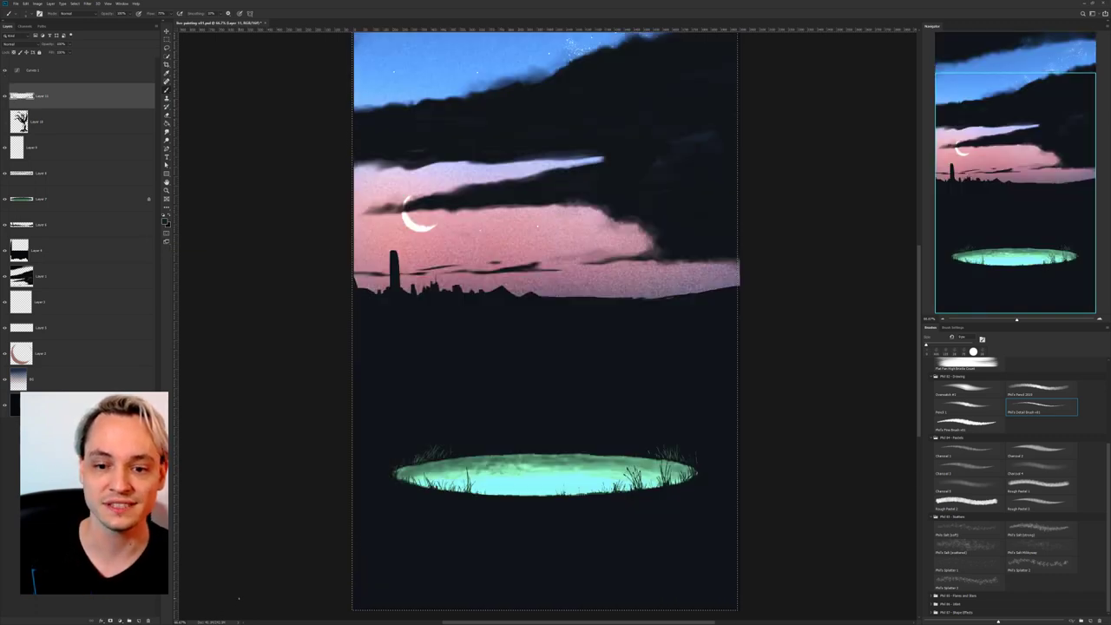
Extend the upper-right grass toward the pond's centre with more thin leaning blades, and clear the canvas selection.
left_click_drag(493, 387, 494, 275)
key("ctrl+plus")
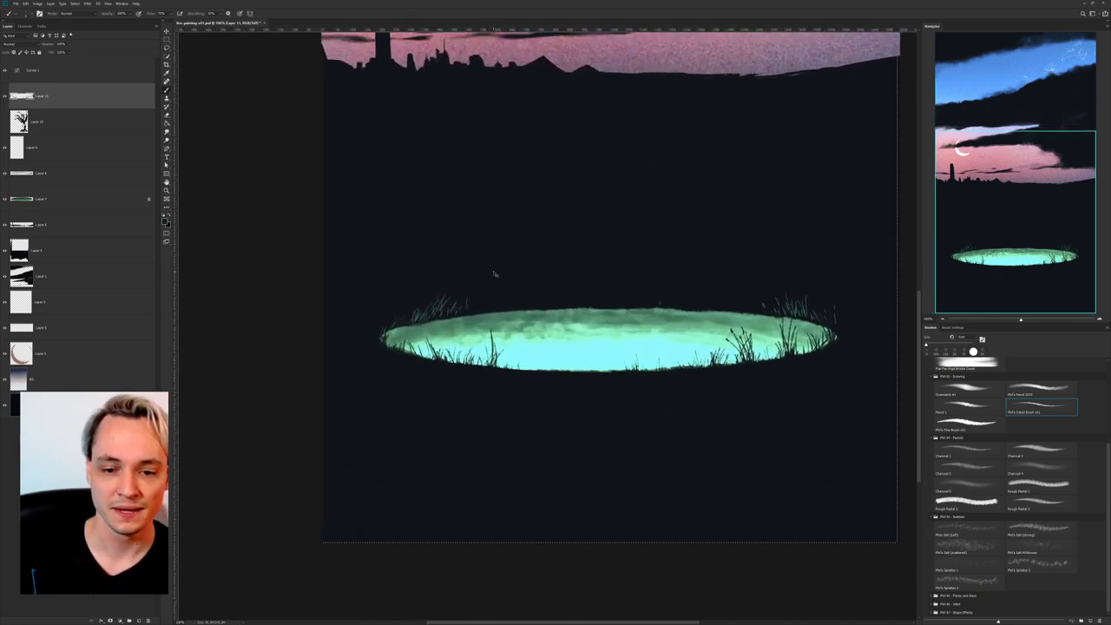
left_click_drag(545, 299, 528, 302)
key("ctrl+a")
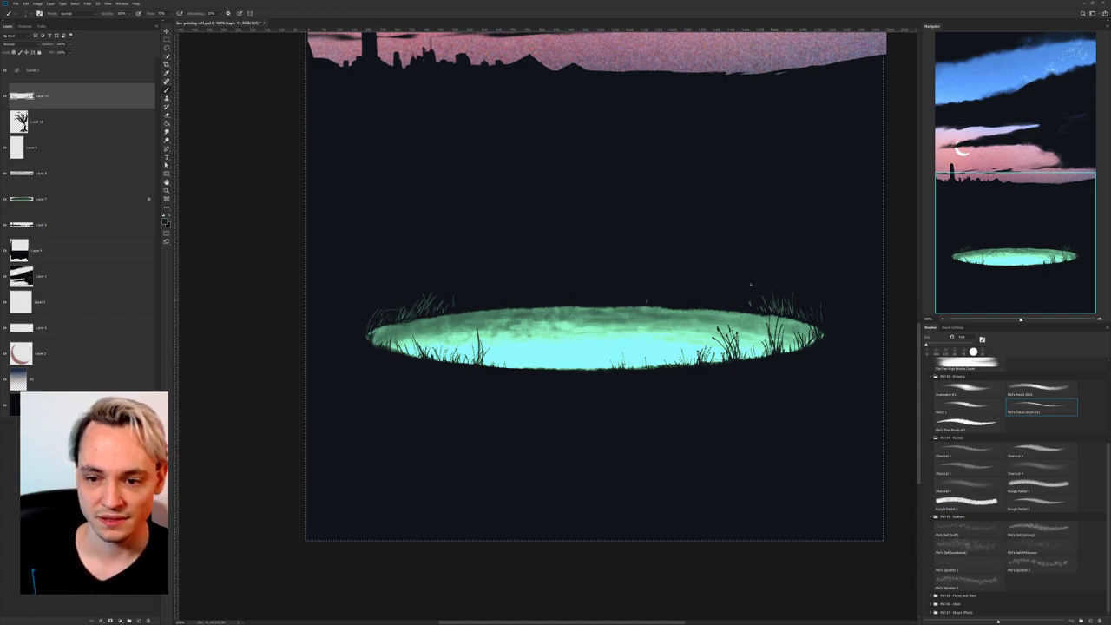
left_click_drag(767, 318, 746, 293)
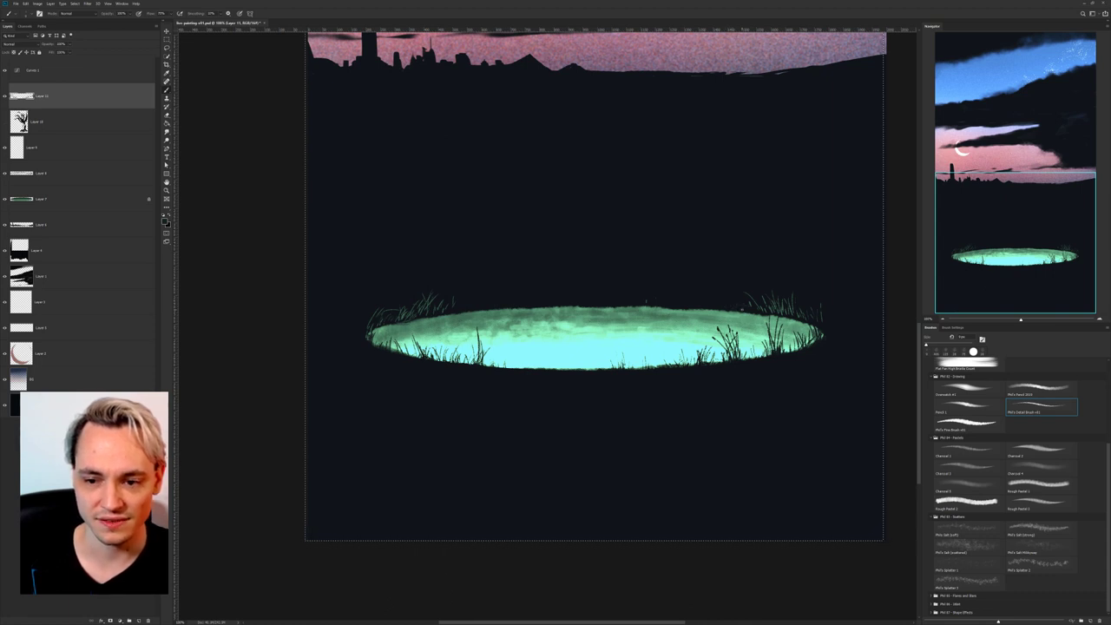
left_click_drag(734, 304, 724, 297)
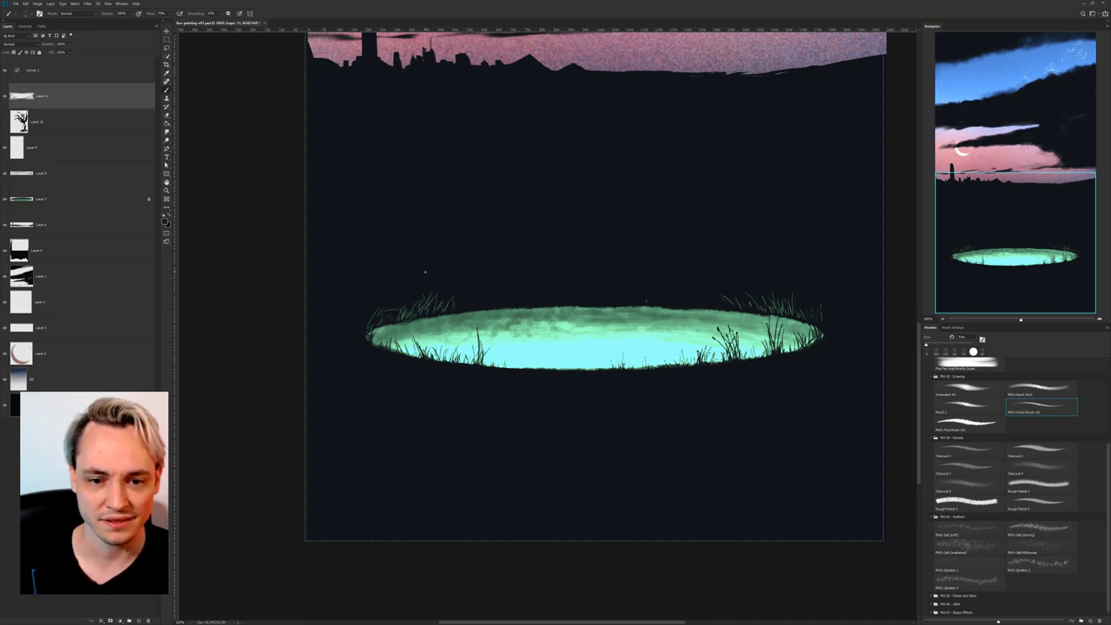
key("ctrl+z")
left_click_drag(472, 305, 422, 365)
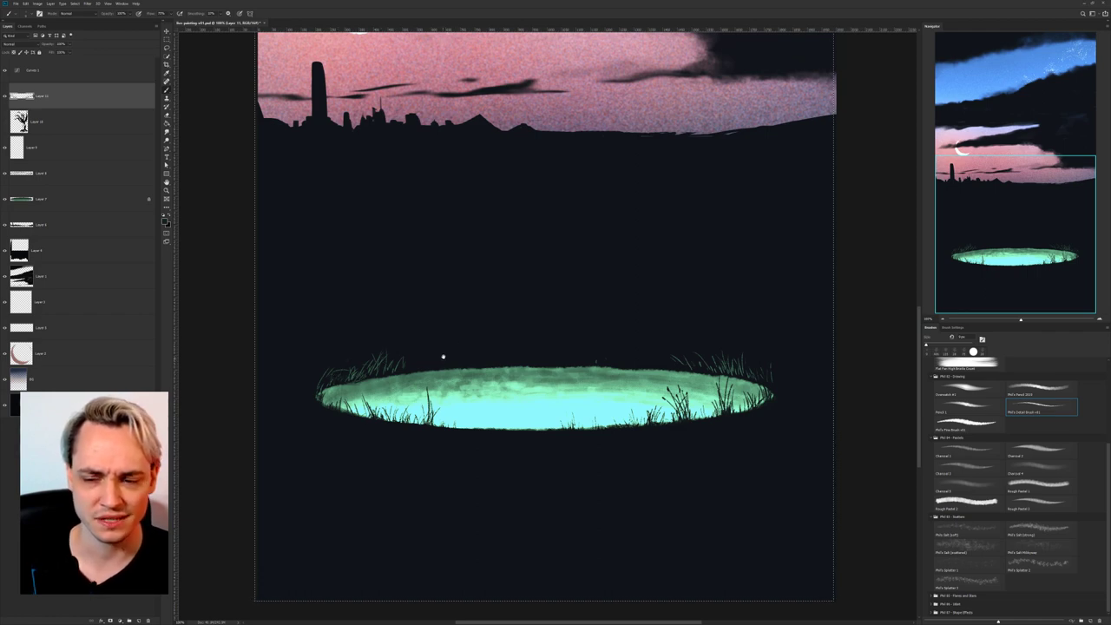
left_click_drag(485, 326, 450, 360)
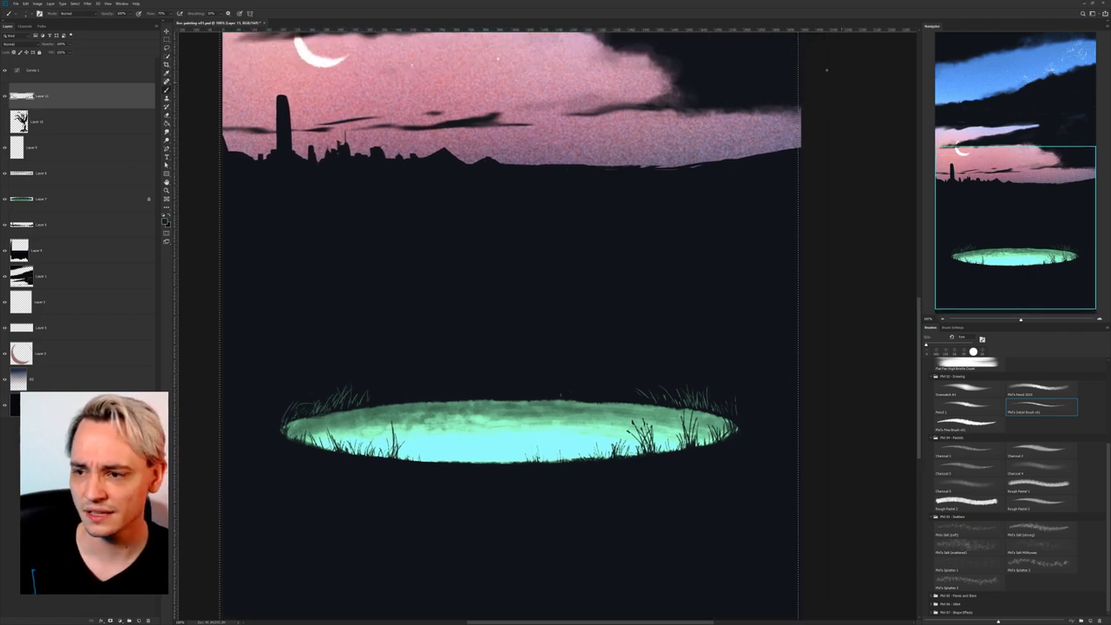
key("ctrl+d")
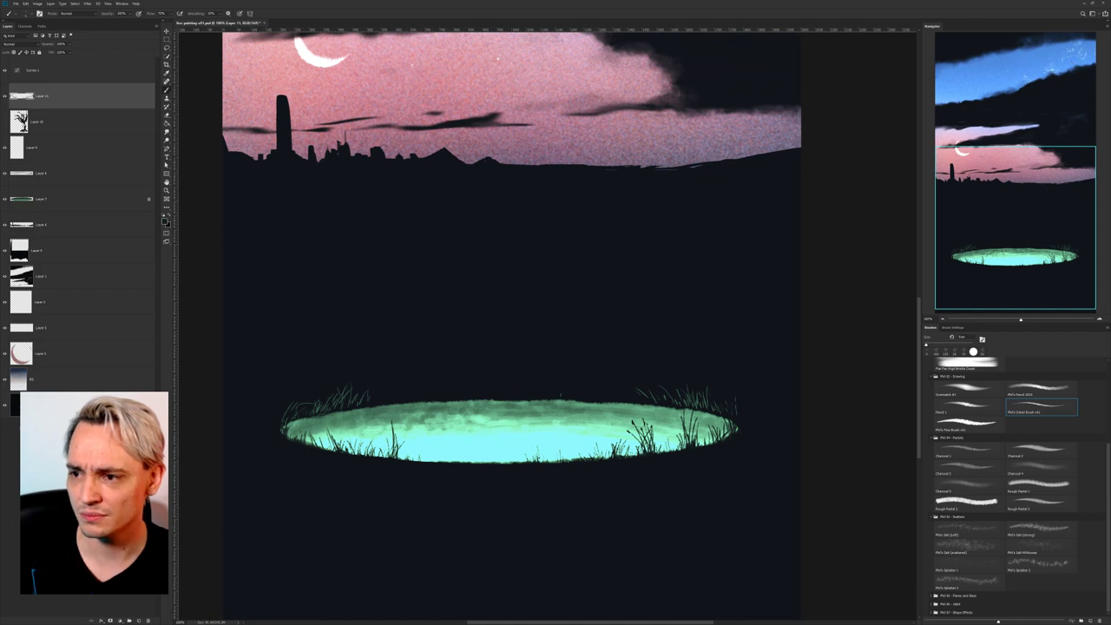
Switch to the image viewer and examine the grass and reflections in the dark painting of the car with red tail lights.
key("alt+Tab")
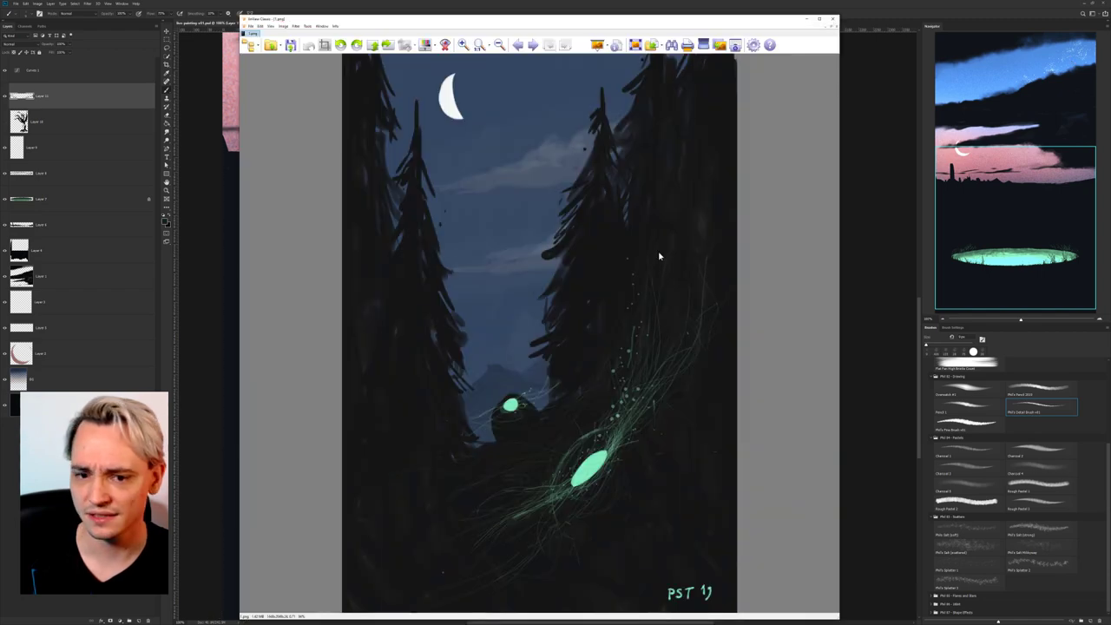
scroll(738, 270, "down", 1)
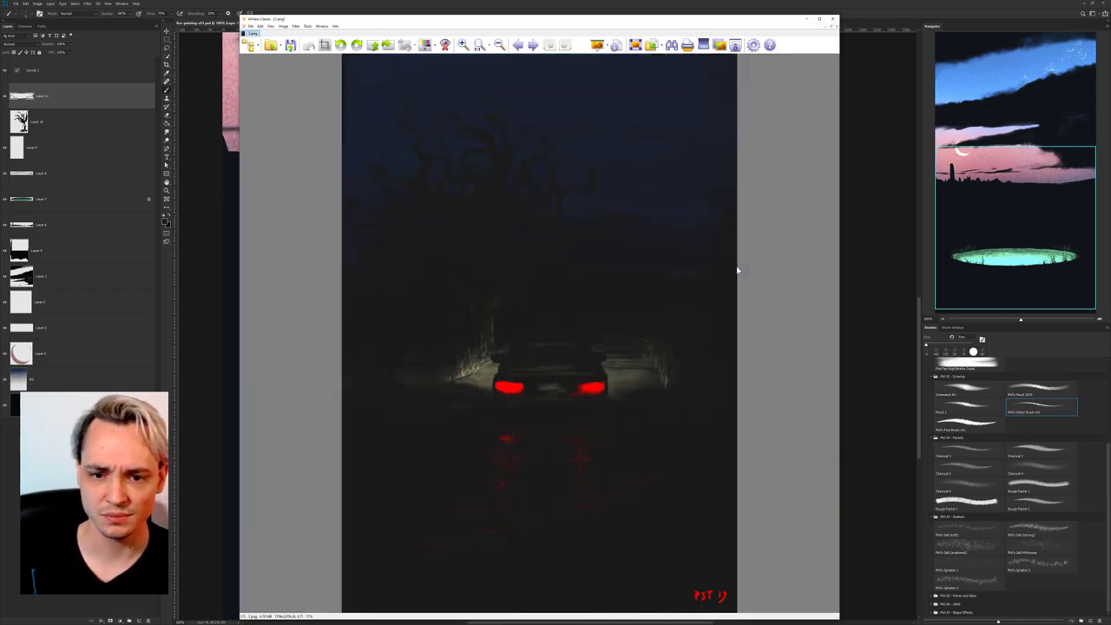
scroll(446, 391, "up", 1)
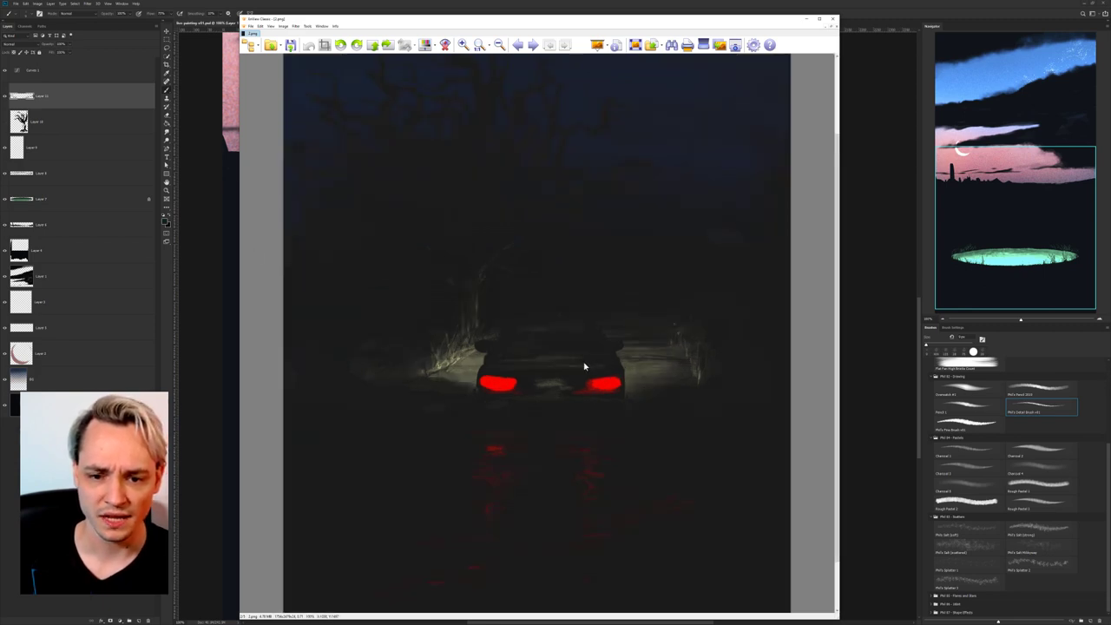
scroll(615, 365, "down", 2)
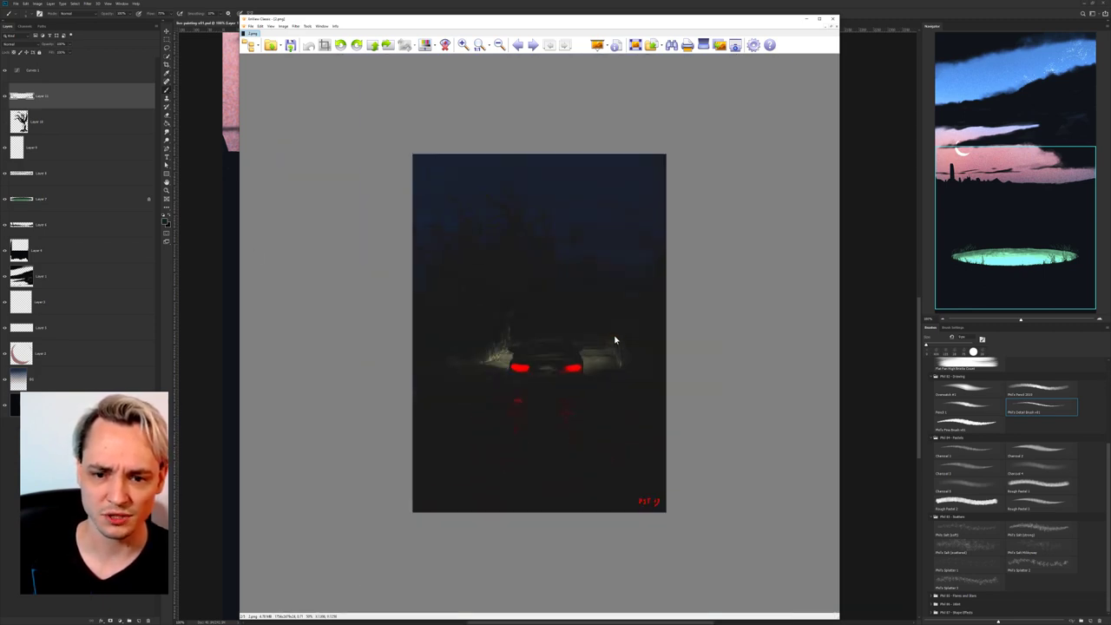
scroll(614, 337, "up", 1)
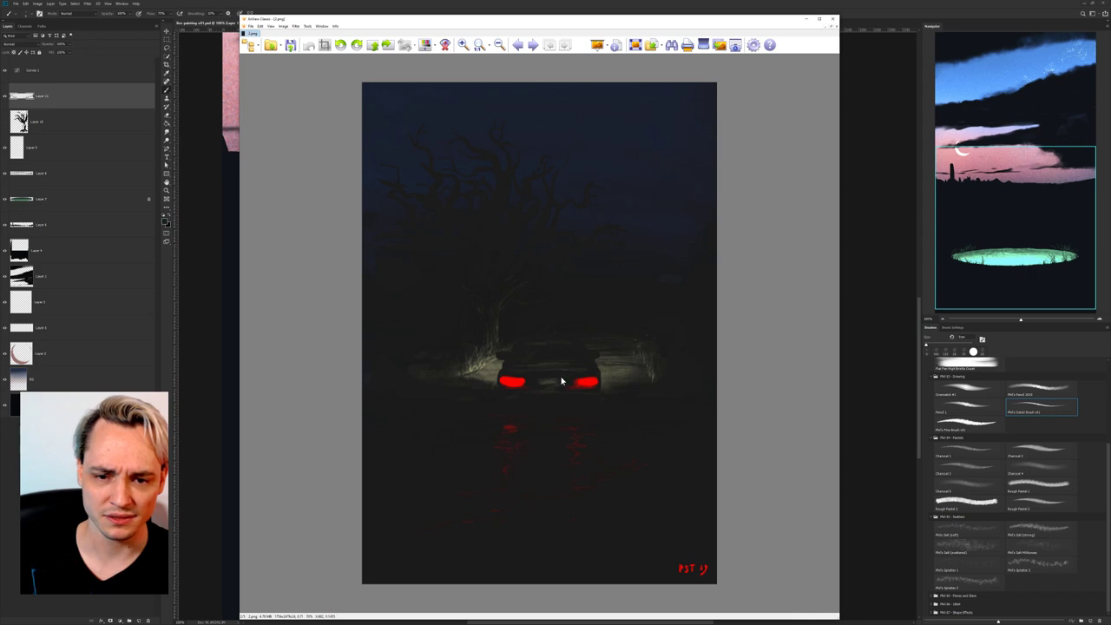
Show the foggy painting with two glowing lights and examine the dark shapes and faint curved lines above them up close.
key("Right")
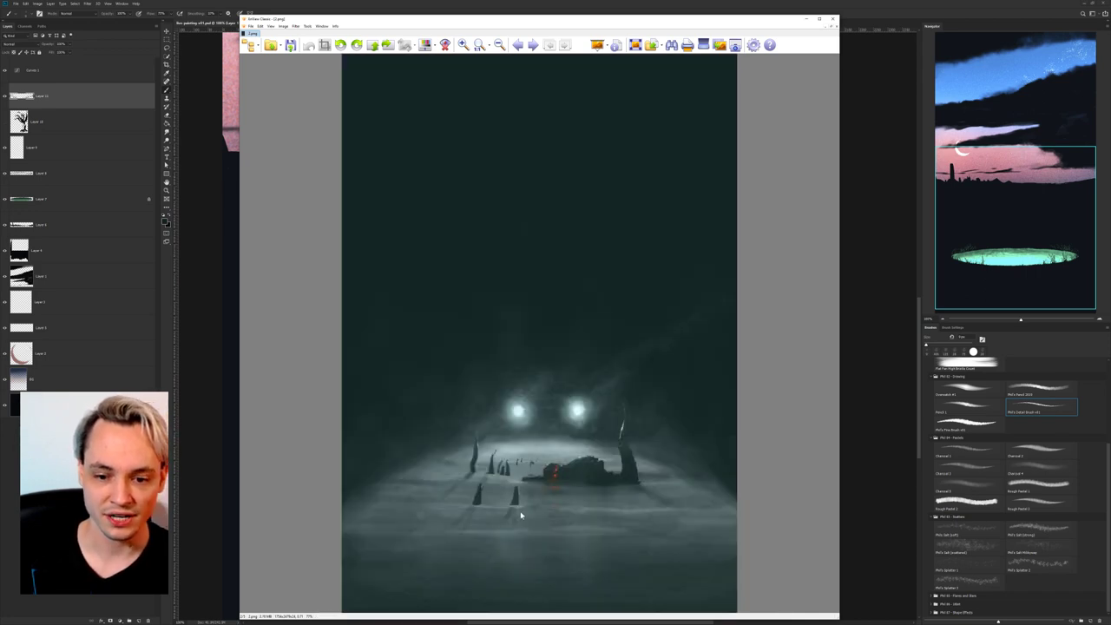
scroll(521, 516, "up", 4)
scroll(570, 472, "down", 1)
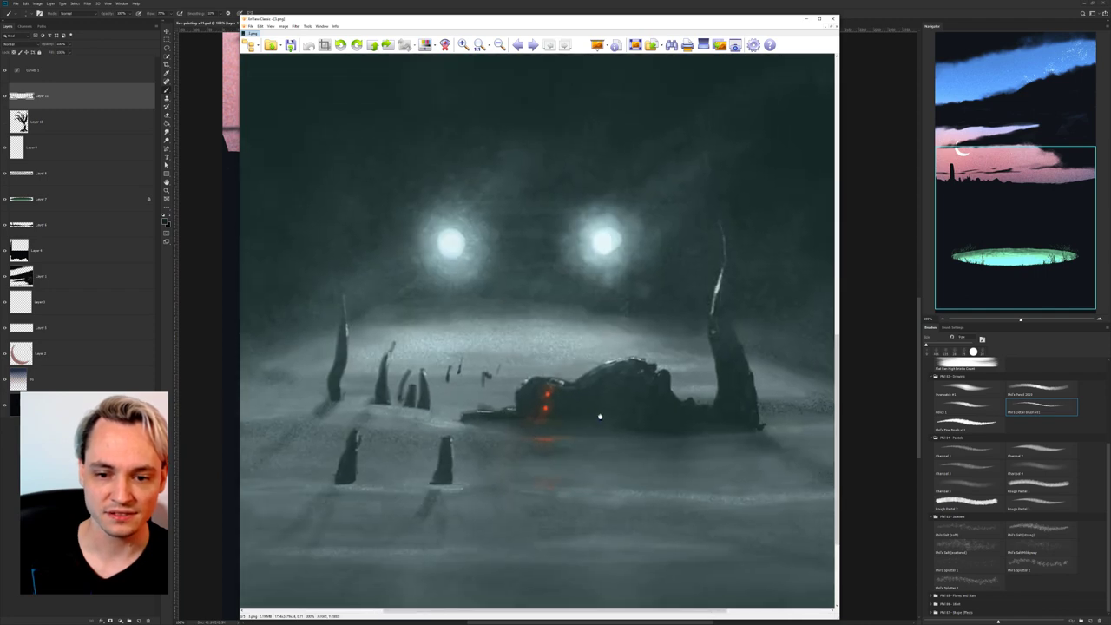
left_click_drag(645, 420, 621, 466)
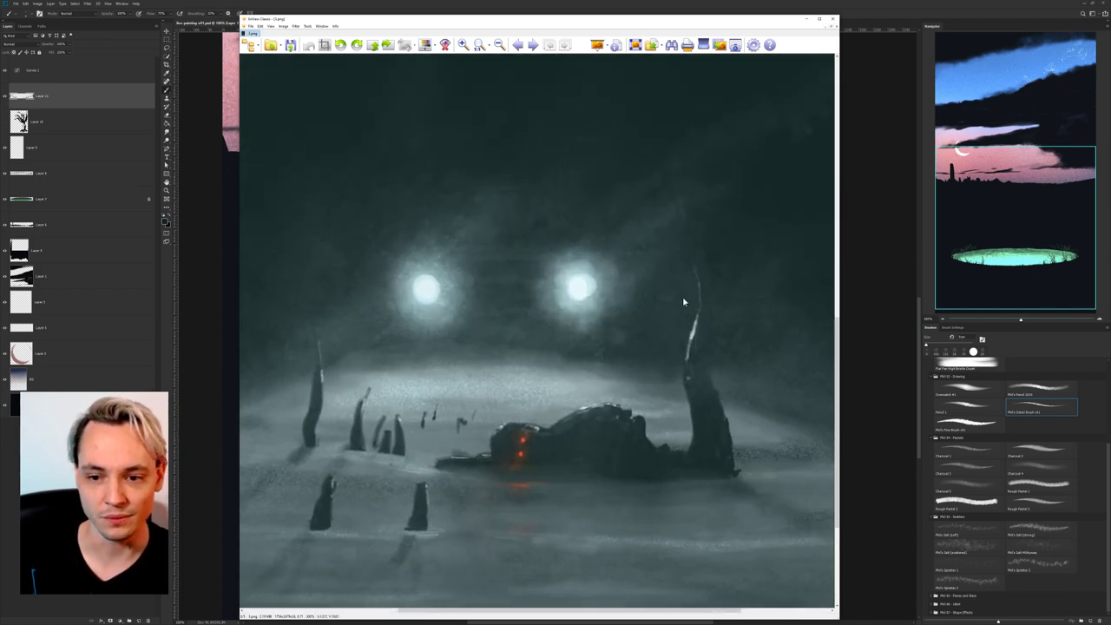
left_click_drag(684, 301, 662, 378)
scroll(672, 407, "up", 3)
left_click_drag(629, 323, 683, 501)
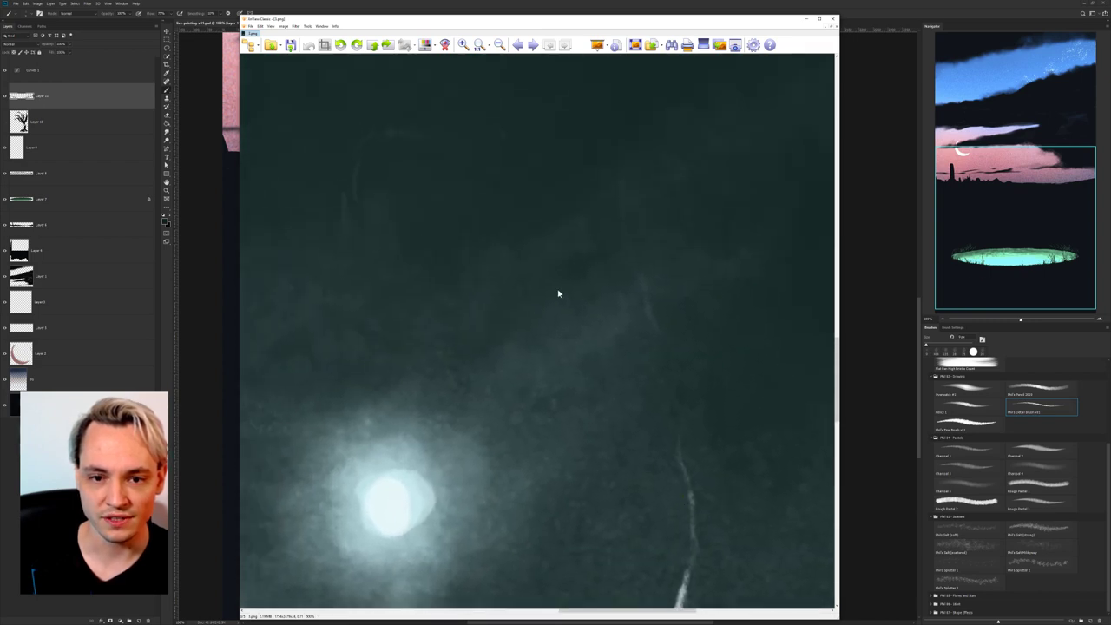
left_click_drag(558, 294, 752, 457)
scroll(628, 350, "up", 3)
left_click_drag(444, 209, 331, 385)
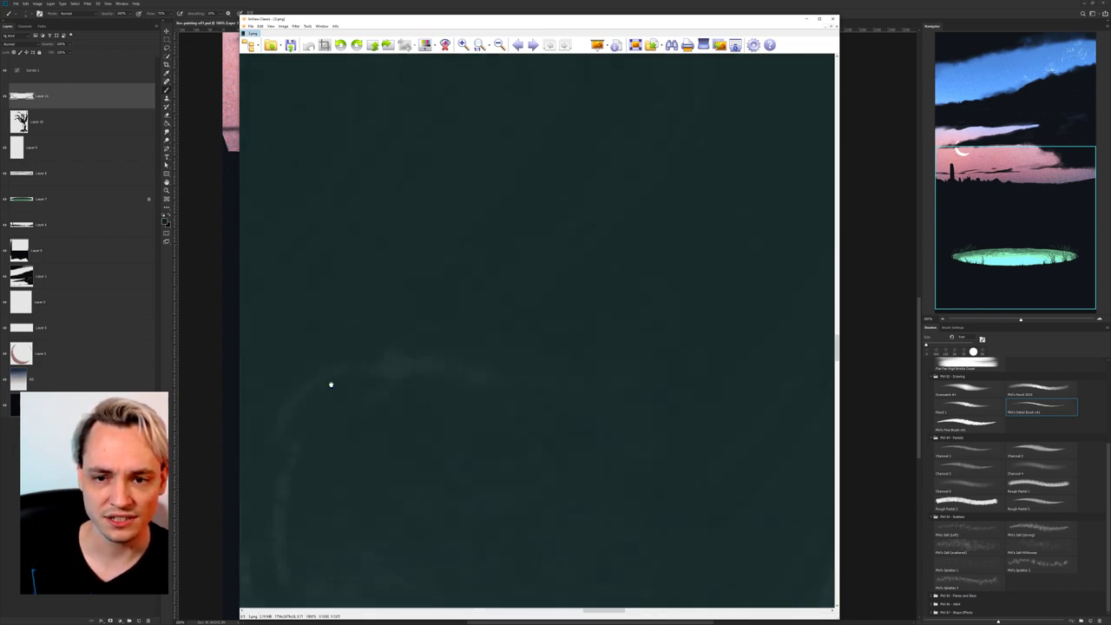
left_click_drag(511, 186, 439, 382)
left_click_drag(561, 314, 543, 454)
scroll(543, 440, "down", 4)
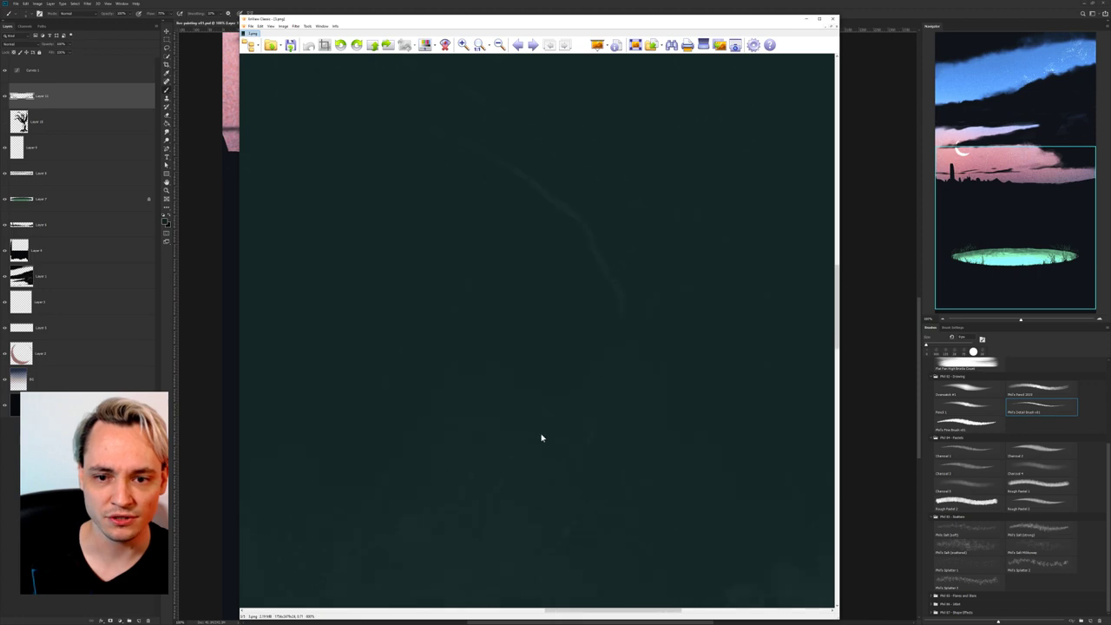
View the foggy painting with two glowing lights as a whole, and close the image viewer to return to the landscape.
scroll(541, 438, "down", 5)
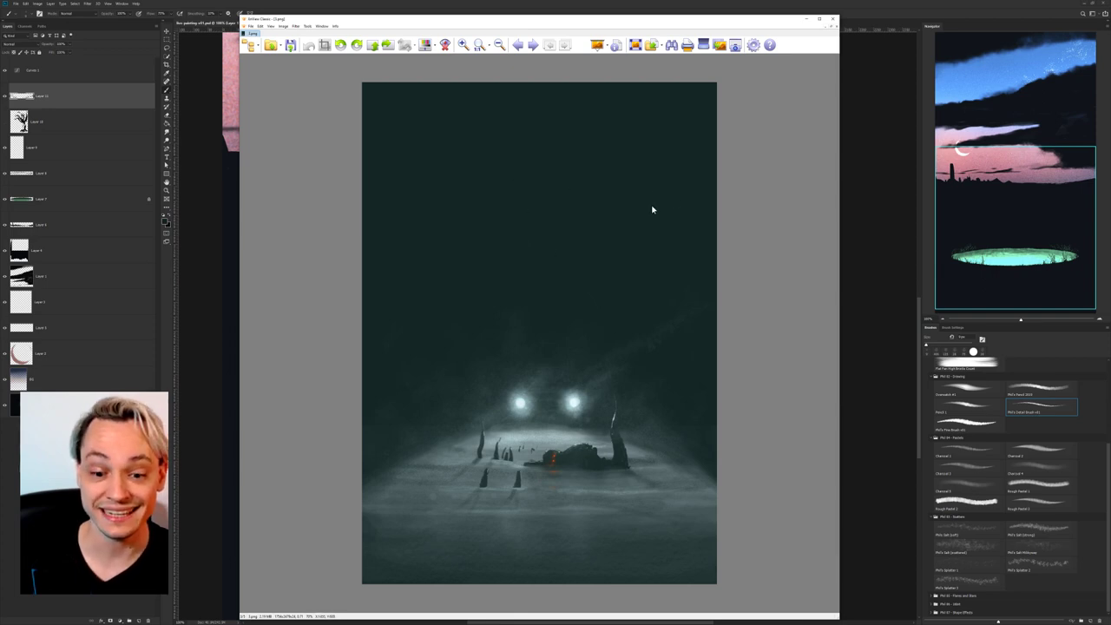
left_click(833, 18)
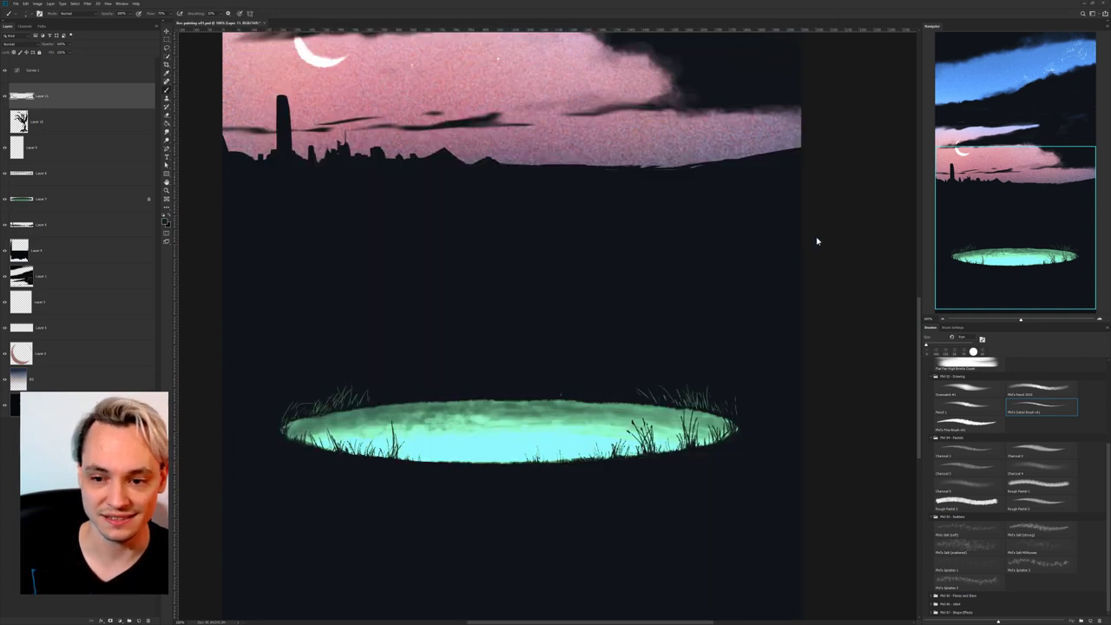
Select the whole canvas and paint a thin grass blade on the pond's upper-left edge with the detail brush.
key("ctrl+a")
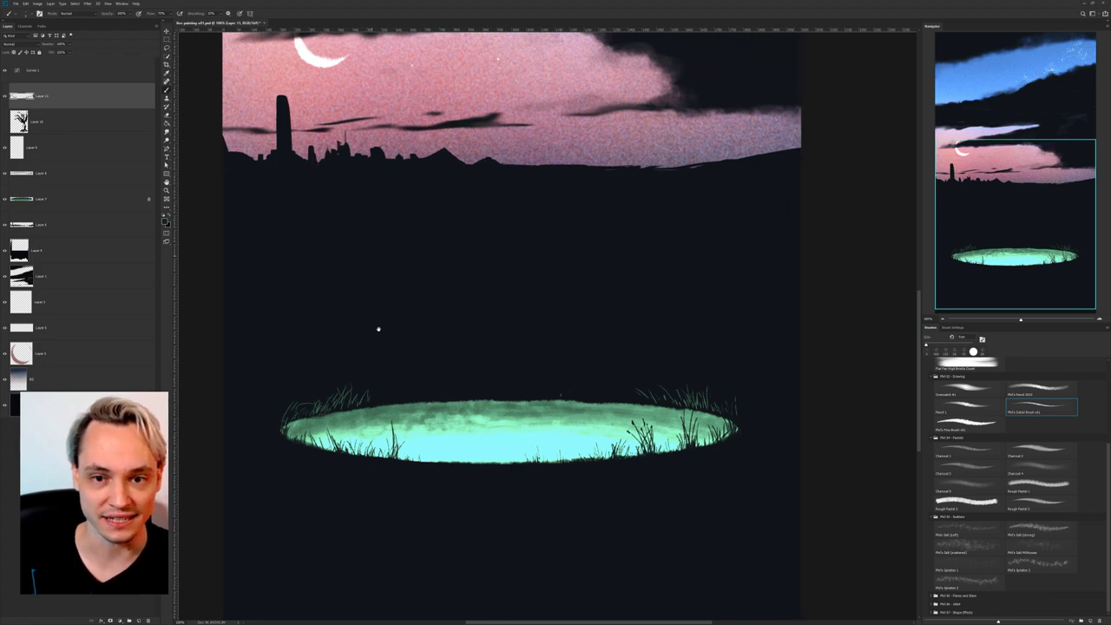
scroll(375, 326, "up", 3)
scroll(521, 310, "down", 3)
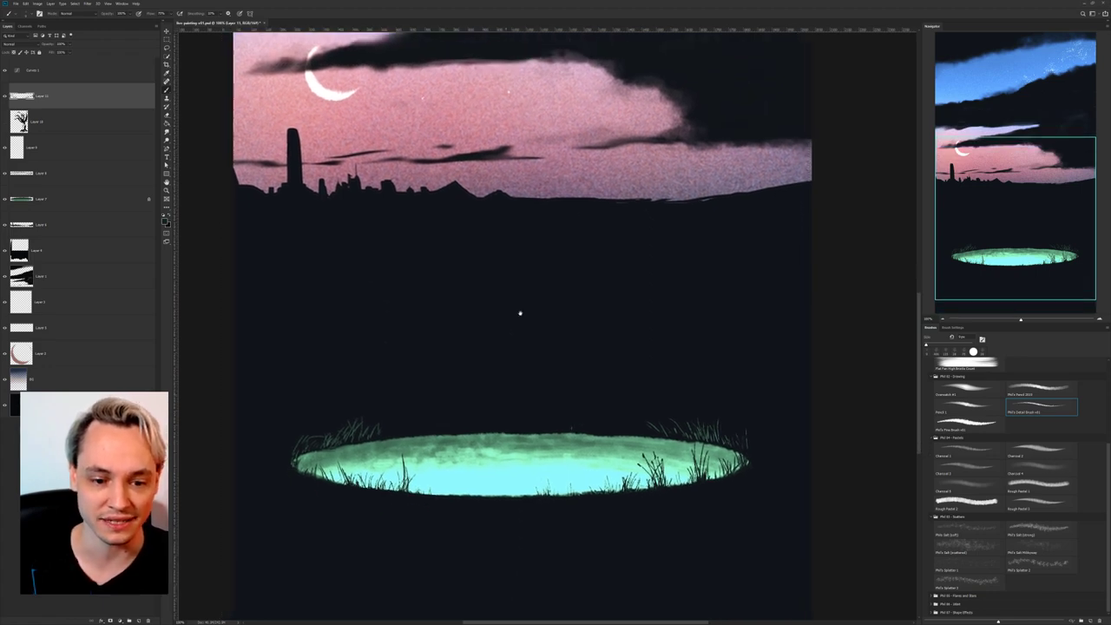
key("e")
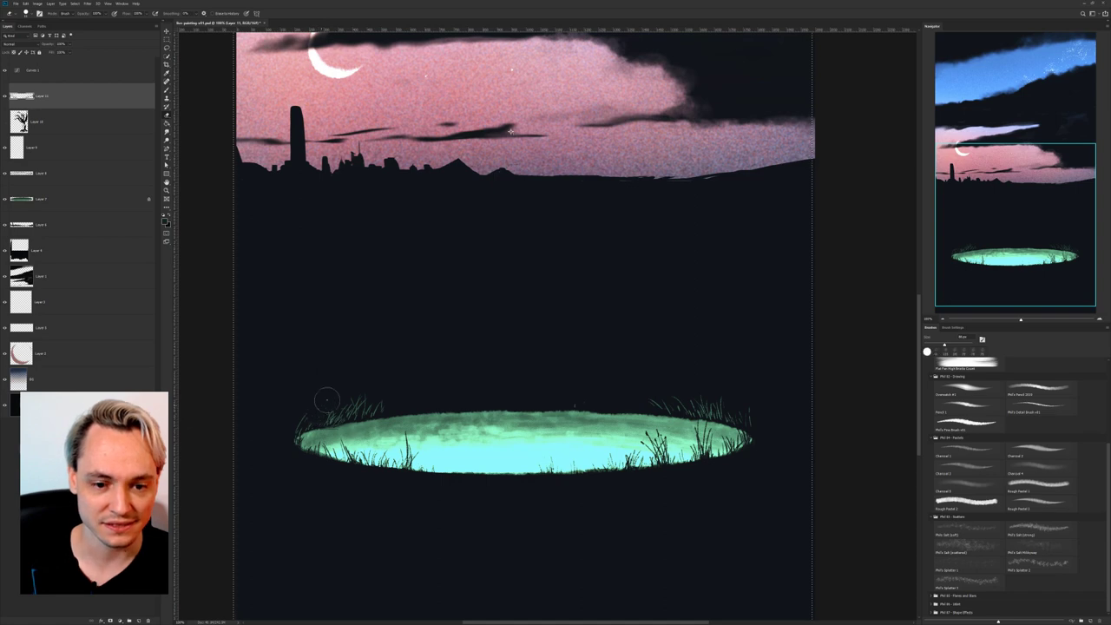
key("b")
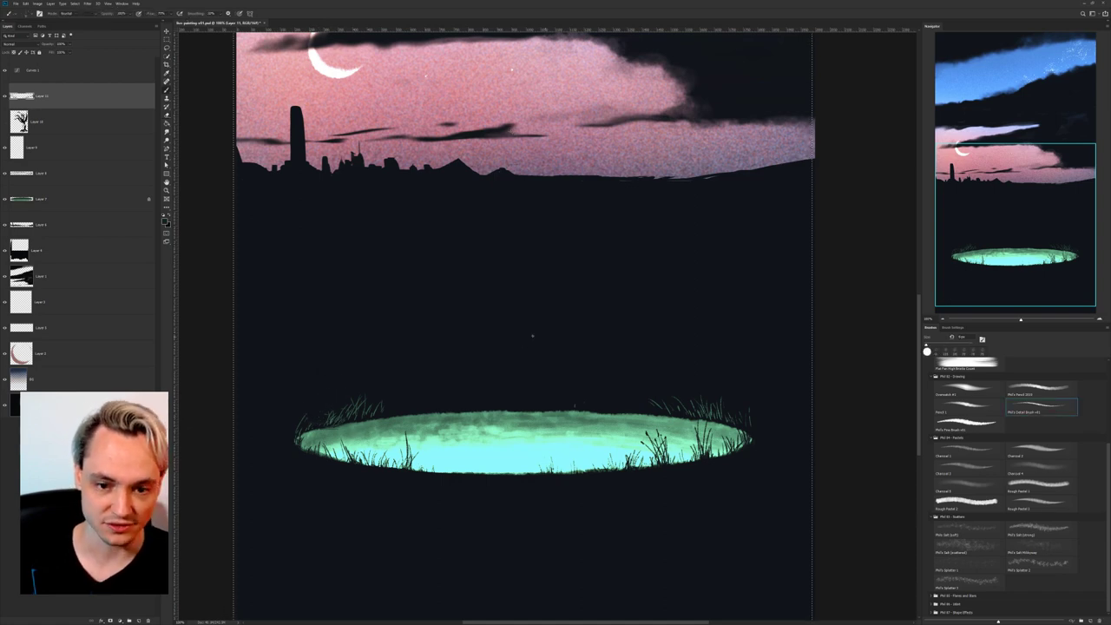
left_click_drag(312, 418, 308, 398)
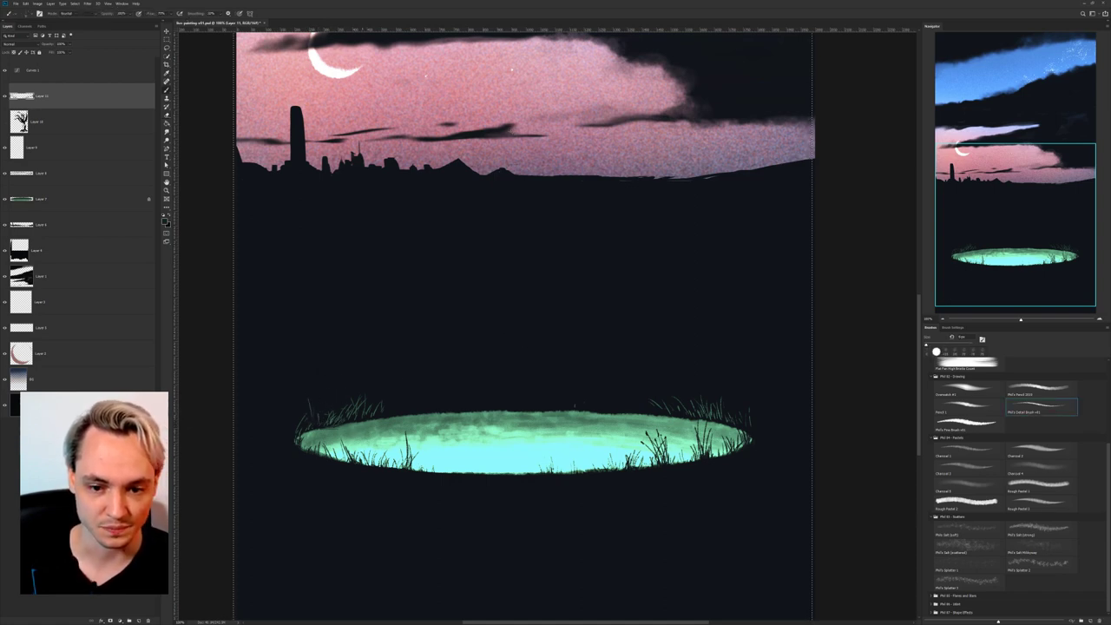
key("ctrl+minus")
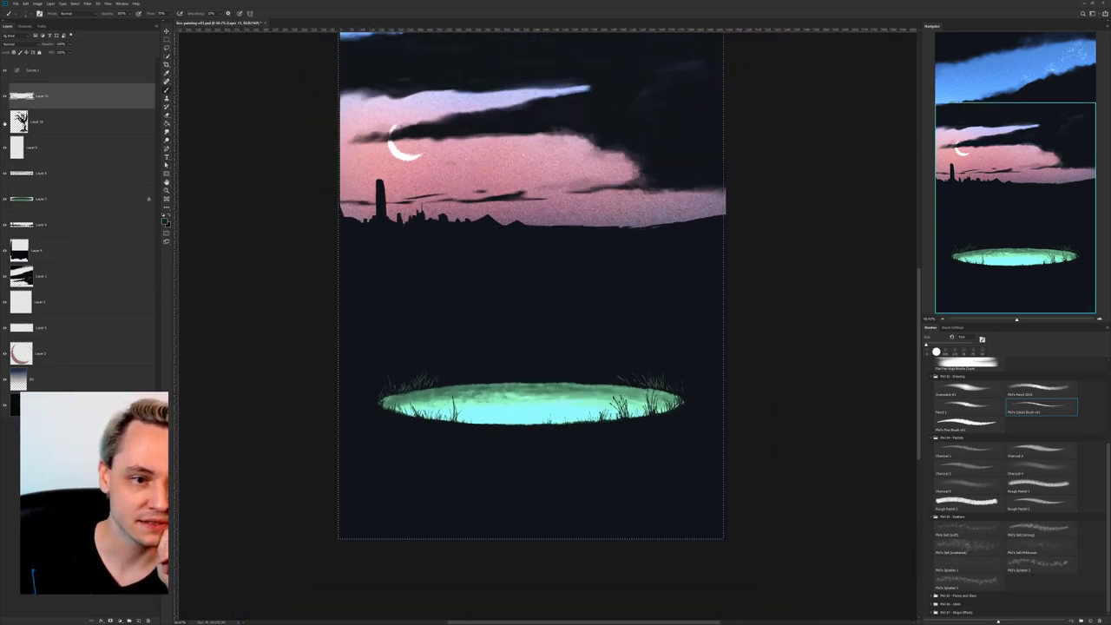
Set up a new layer for a test painting, sampling the pond's green for the brush and hiding the Curves 1 layer.
left_click(139, 620)
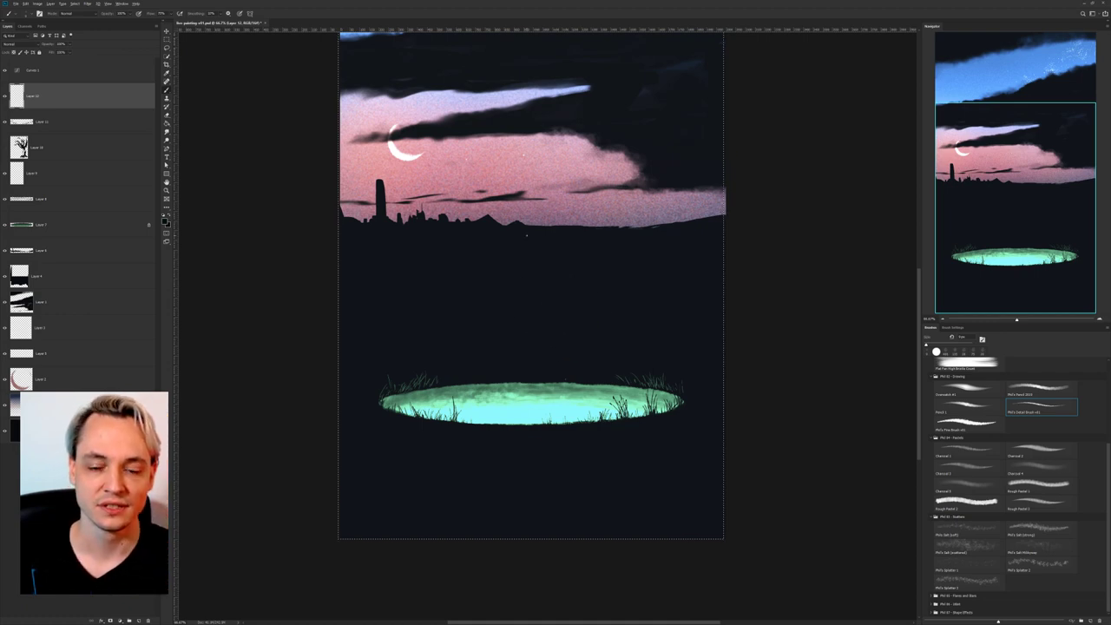
right_click(559, 304)
left_click_drag(569, 261, 573, 259)
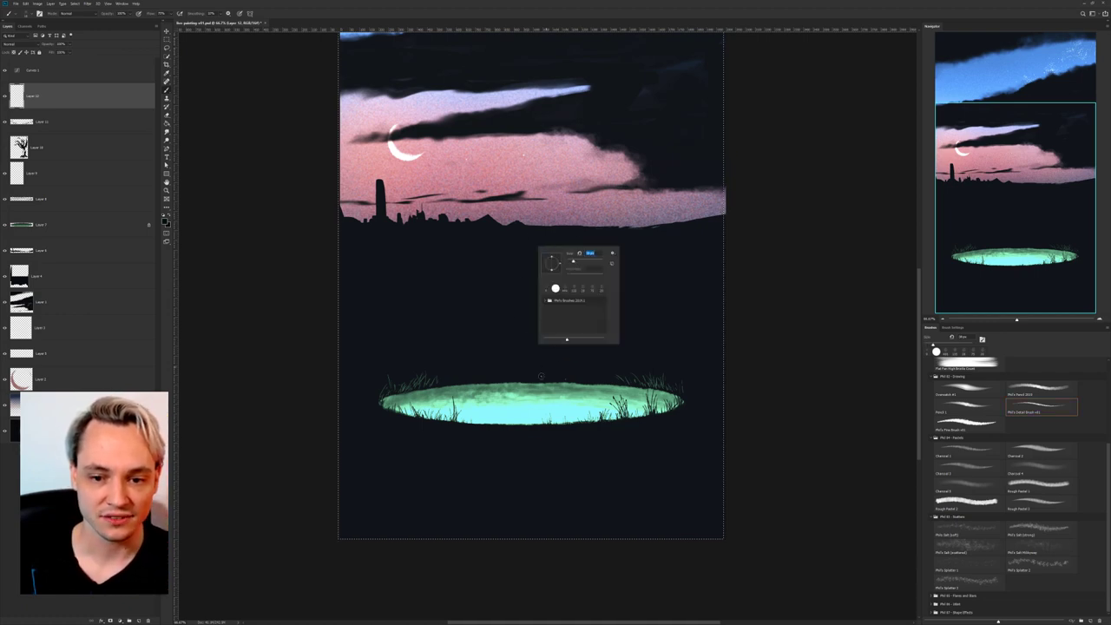
left_click(528, 400, "alt")
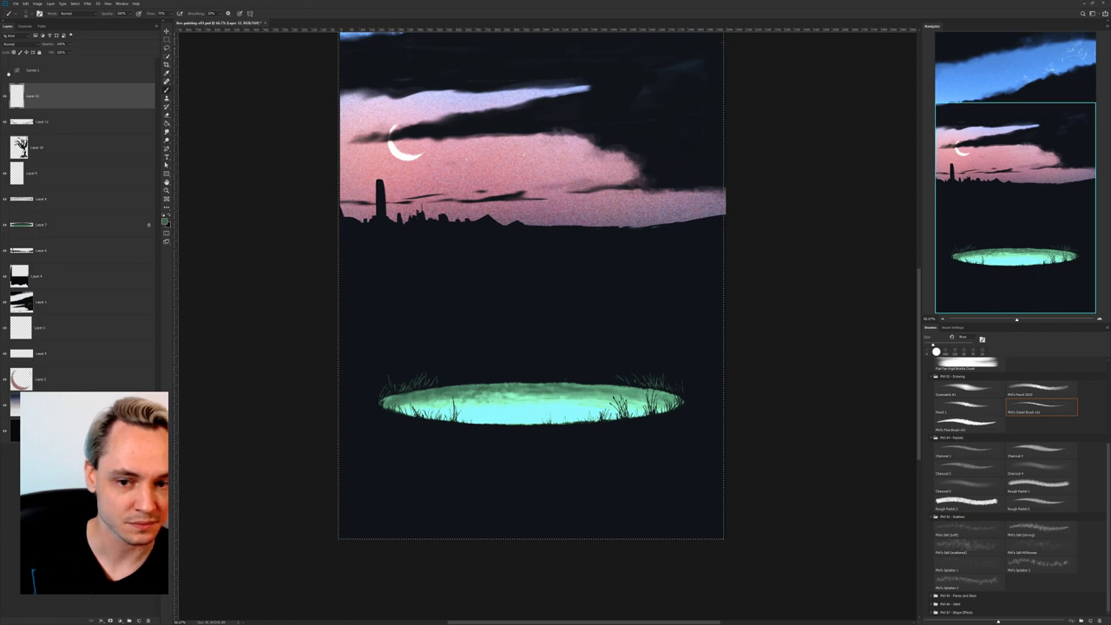
left_click(6, 71)
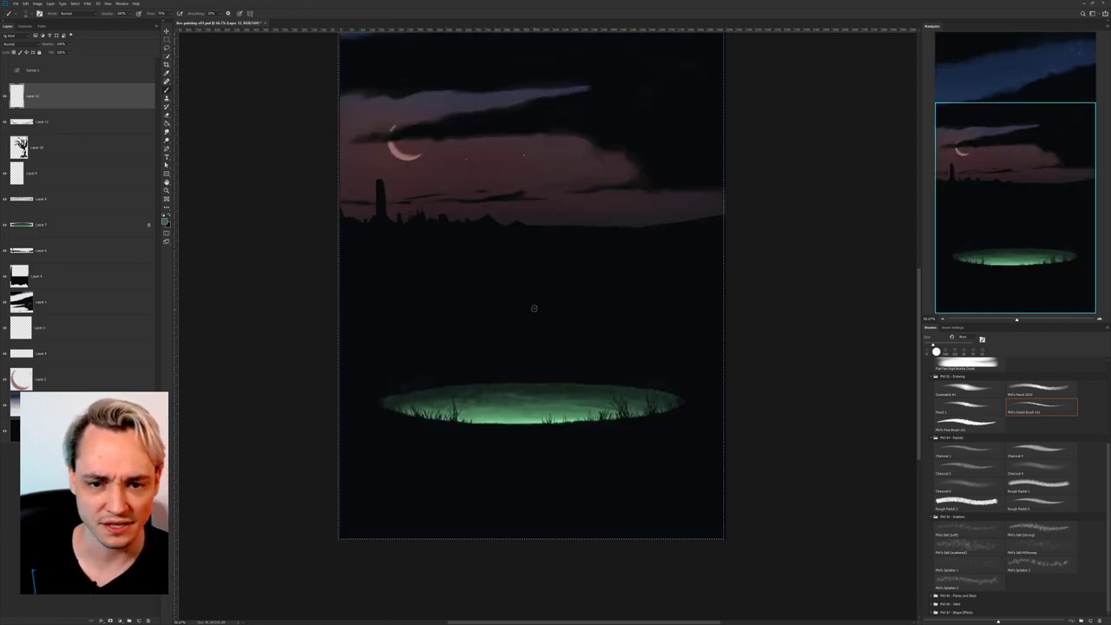
Paint wavy green strokes in the dark area above the pond and break them up with darker sampled tones.
mouse_move(467, 311)
left_mouse_down()
mouse_move(586, 306)
mouse_move(538, 310)
left_mouse_up()
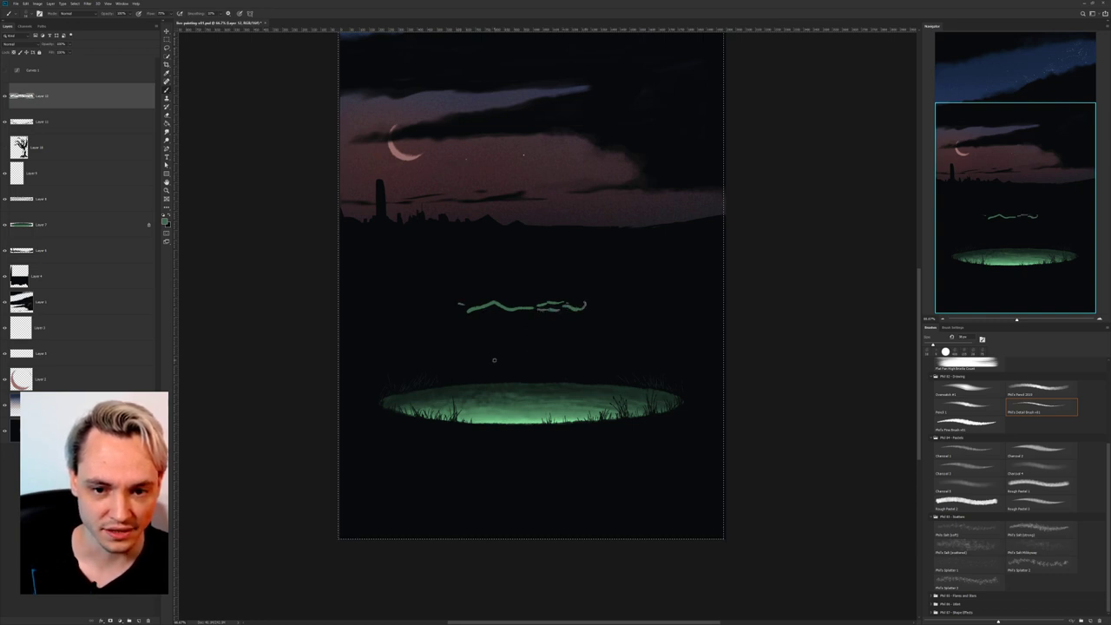
left_click_drag(469, 309, 495, 303)
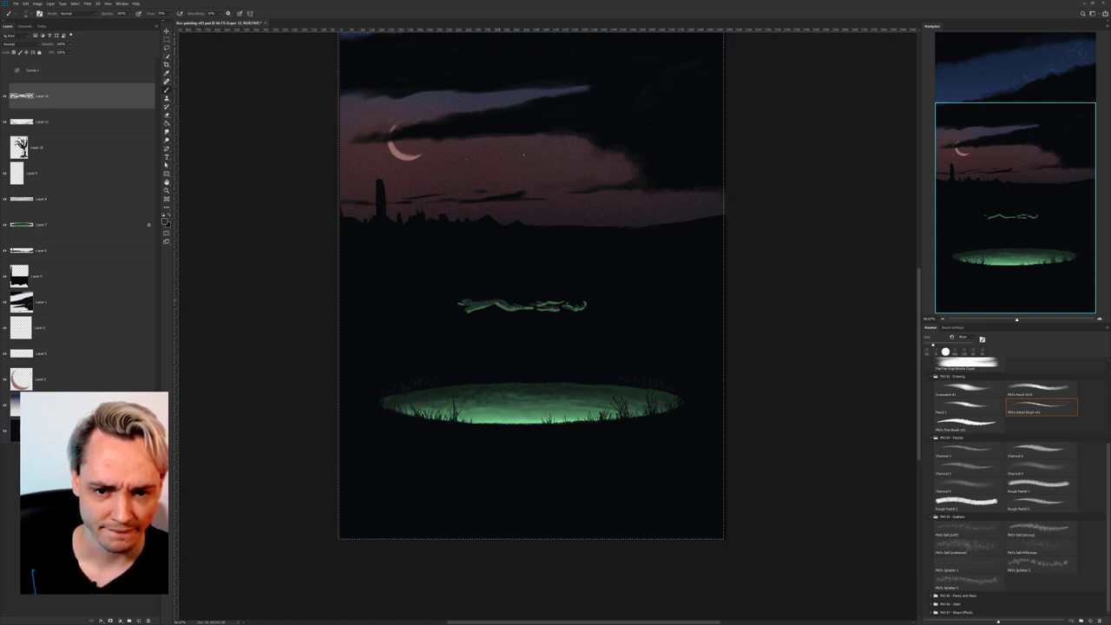
left_click(507, 305, "alt")
left_click_drag(505, 303, 518, 307)
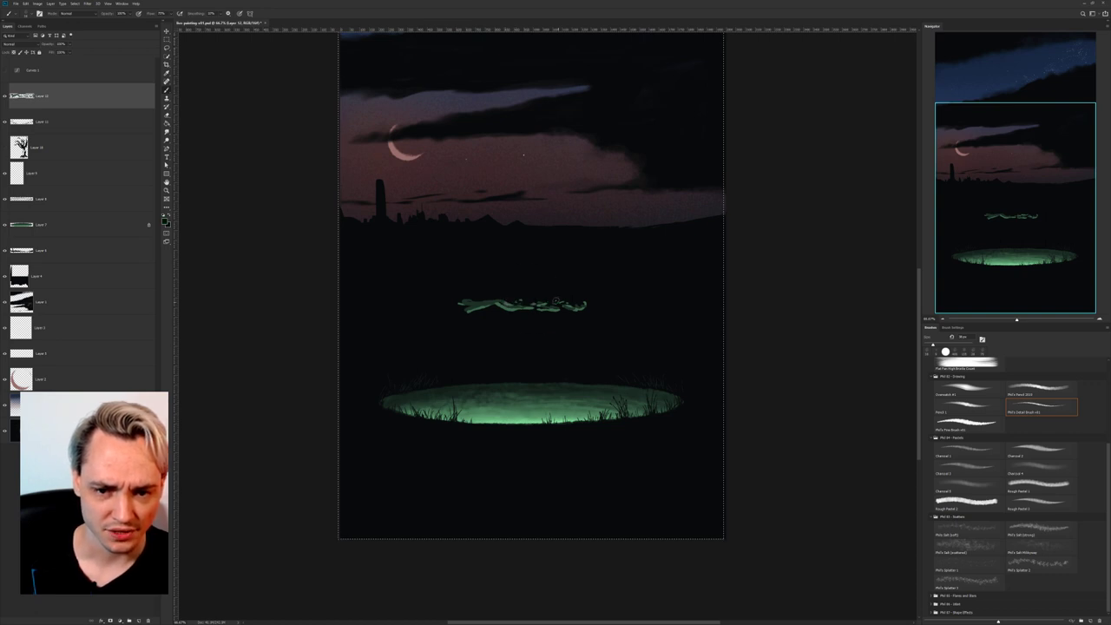
left_click(560, 307, "alt")
left_click_drag(573, 312, 572, 303)
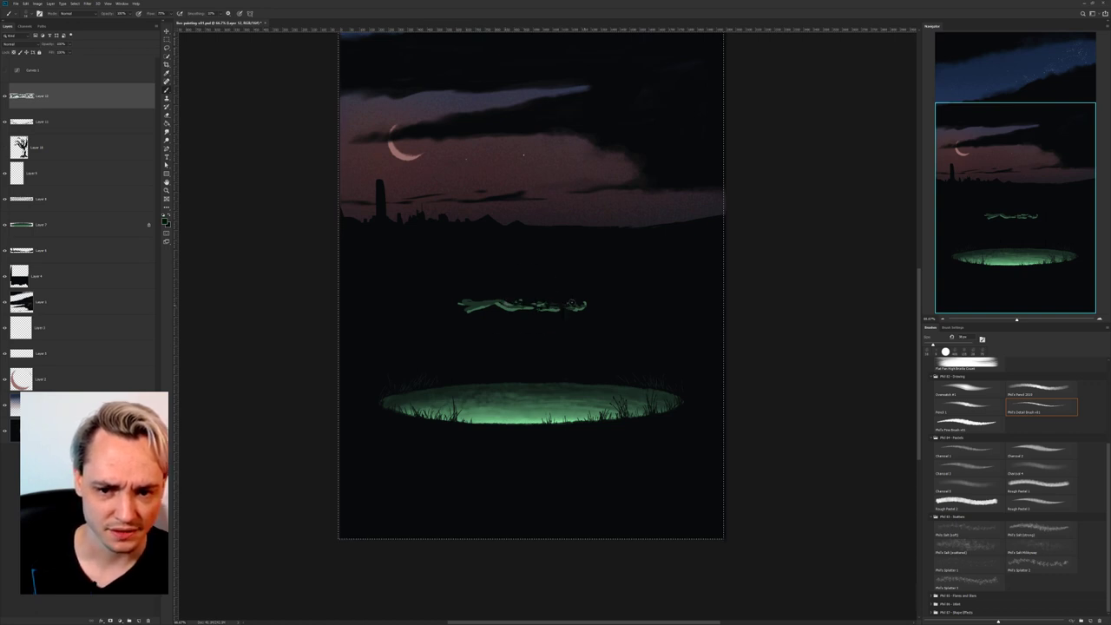
Smudge the green strokes above the pond into soft wisps, and paint brighter lines with a hooked right end over them.
key("r")
mouse_move(461, 310)
left_mouse_down()
mouse_move(574, 313)
mouse_move(591, 301)
mouse_move(457, 300)
mouse_move(564, 315)
left_mouse_up()
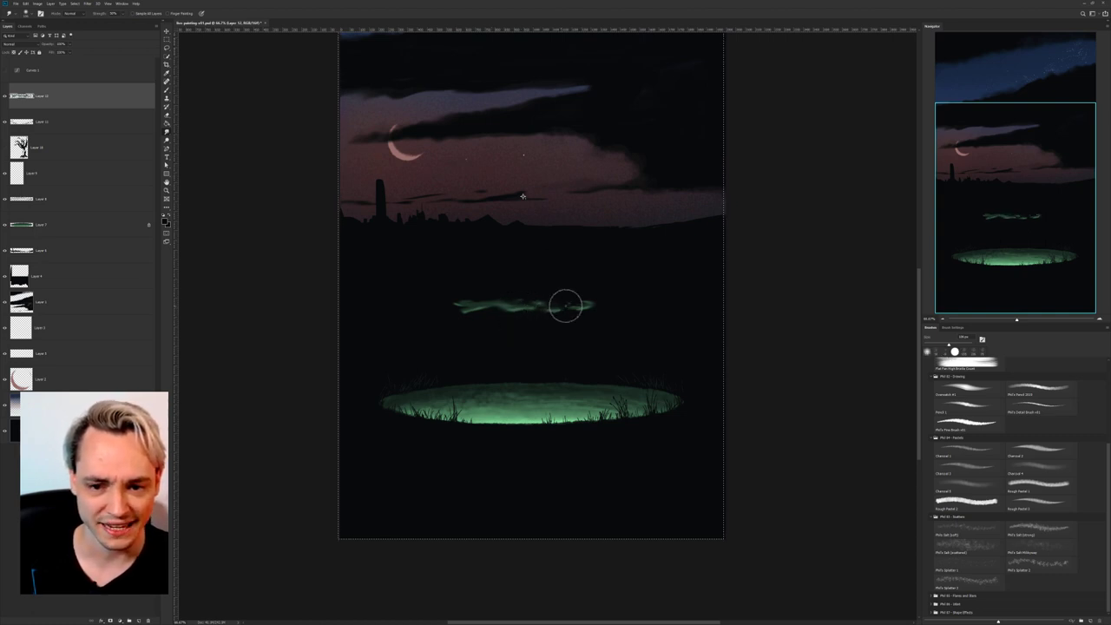
key("b")
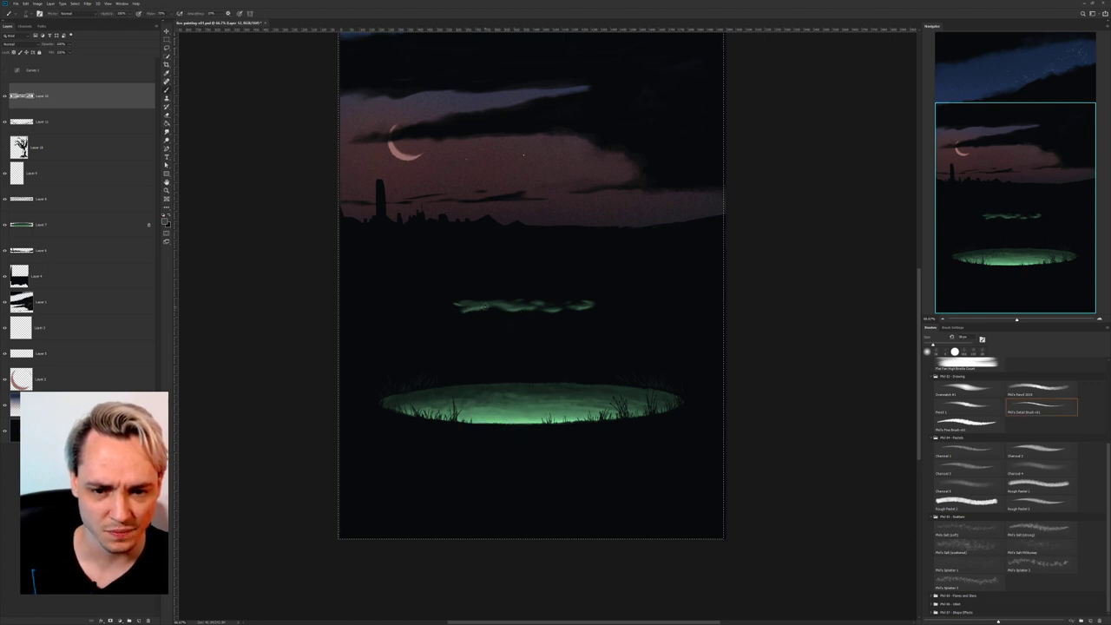
mouse_move(521, 309)
left_mouse_down()
mouse_move(593, 303)
mouse_move(569, 286)
left_mouse_up()
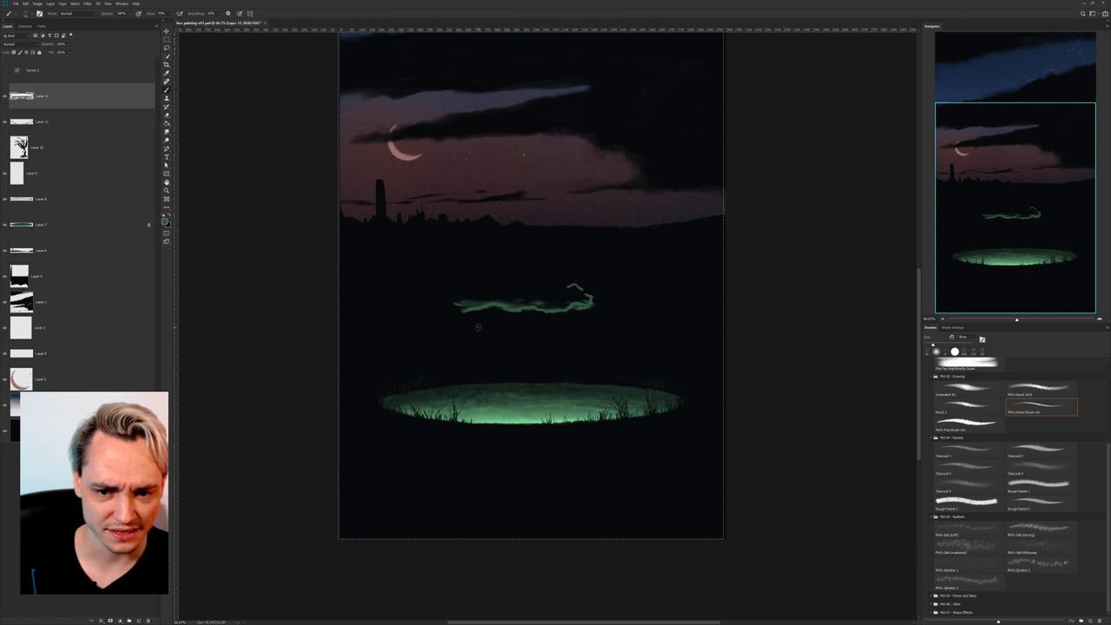
Select the green test strokes above the pond with a rectangular marquee and delete them.
key("l")
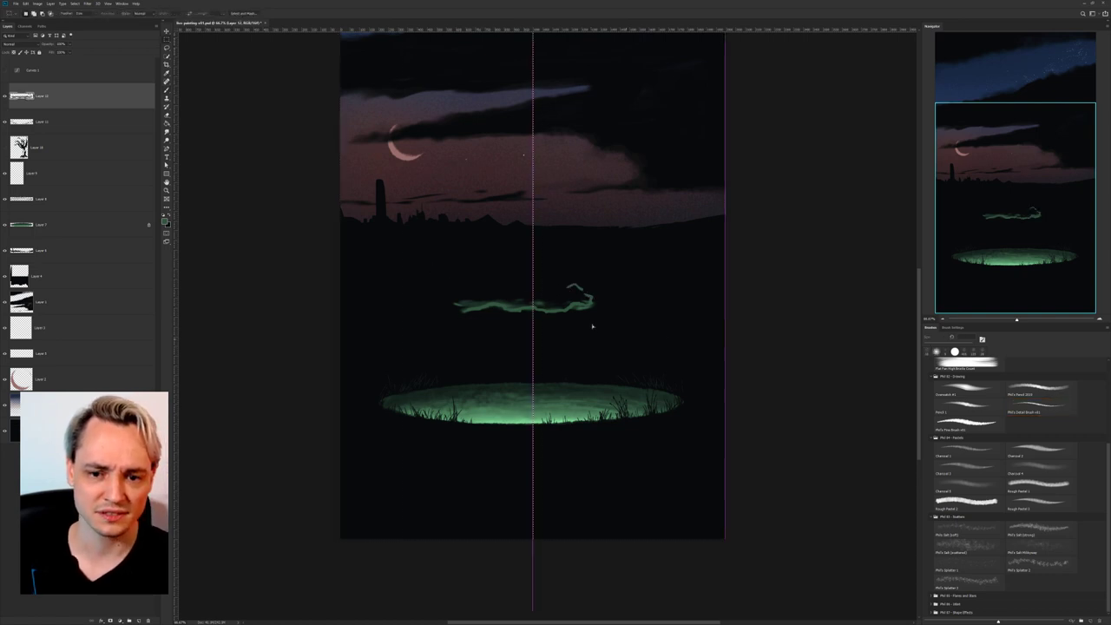
left_click_drag(422, 264, 652, 359)
key("ctrl+t")
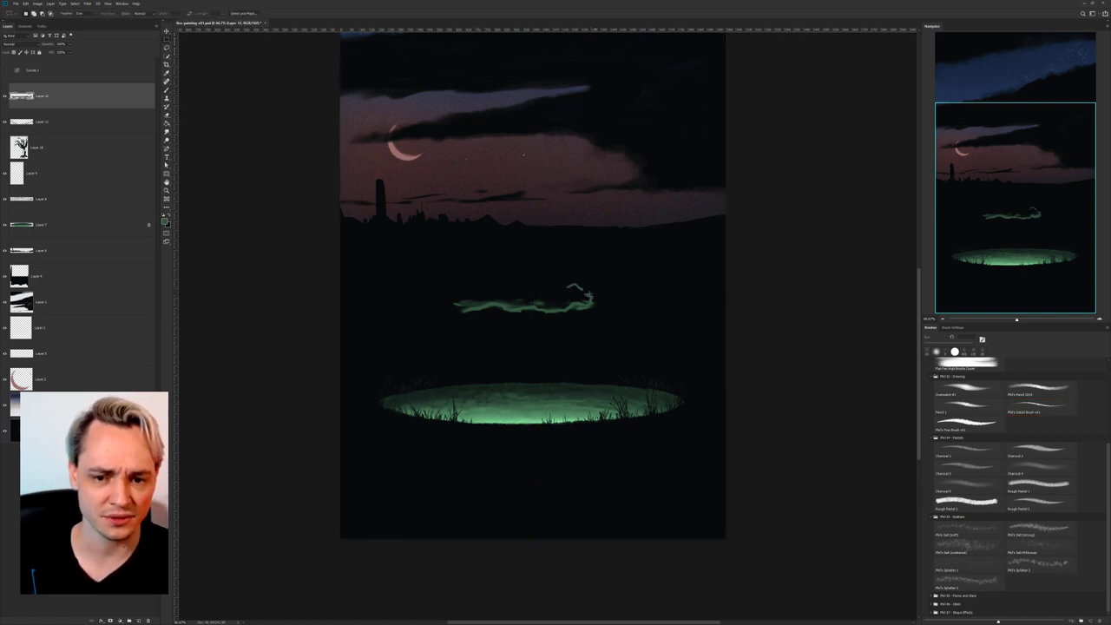
key("Delete")
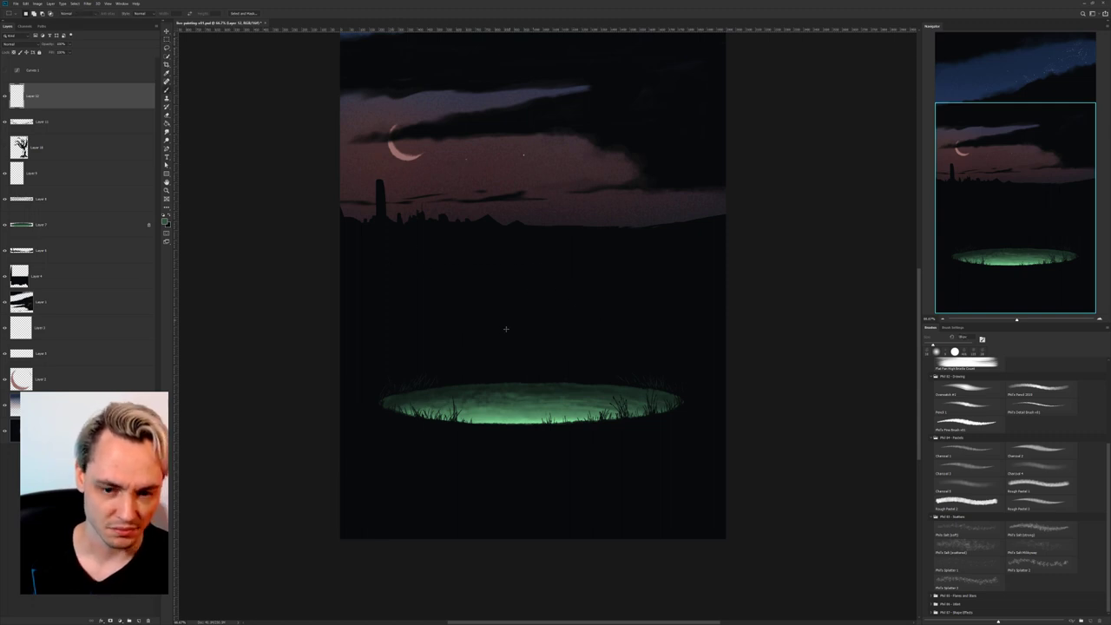
Outline a triangle with straight green brush lines above the pond and fill it with the same green.
key("b")
left_click_drag(478, 330, 476, 345)
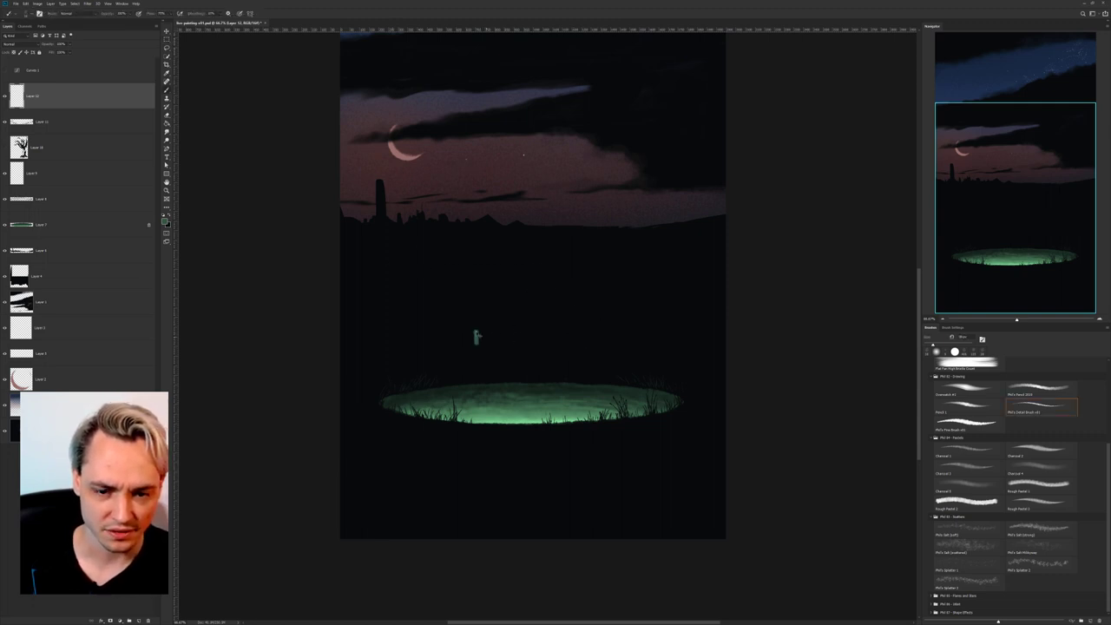
key("ctrl+z")
left_click(479, 319)
left_click(591, 325, "shift")
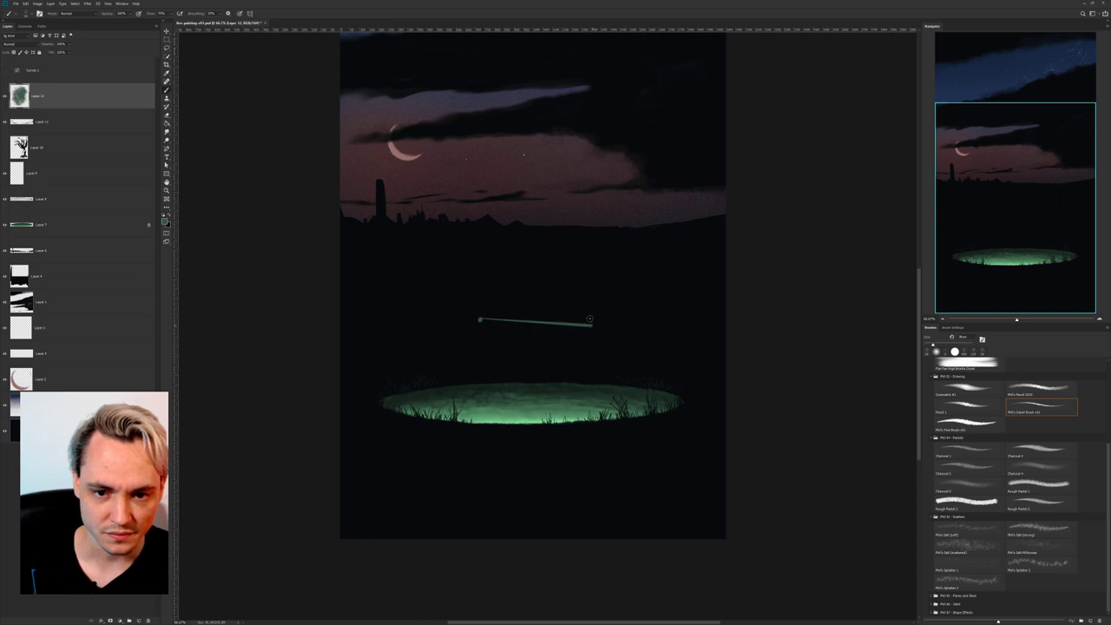
left_click(503, 289, "shift")
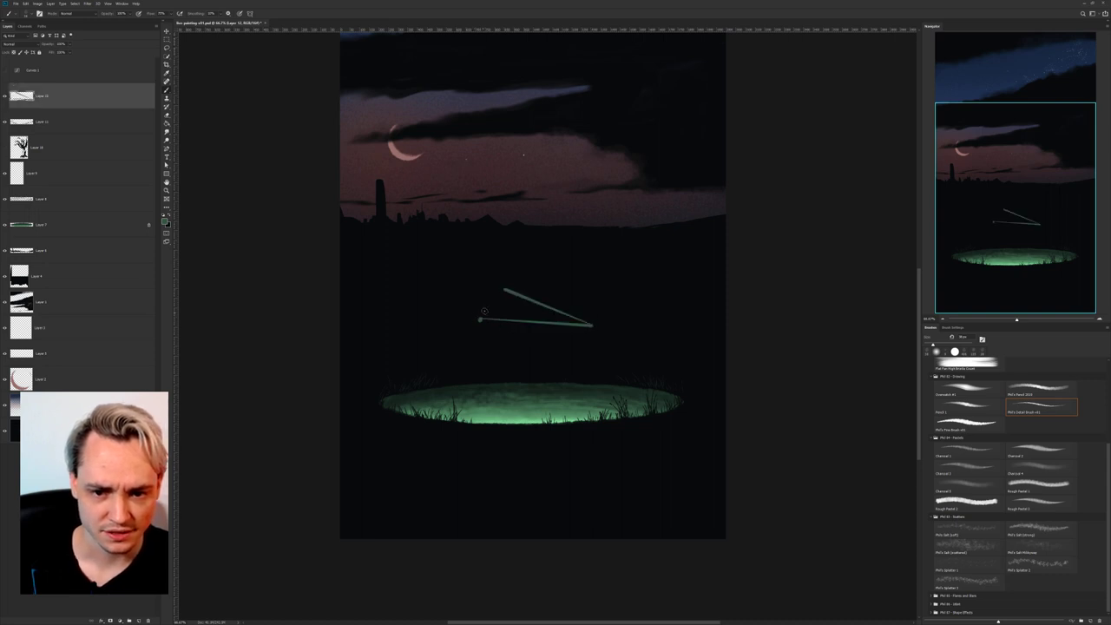
left_click(479, 320, "shift")
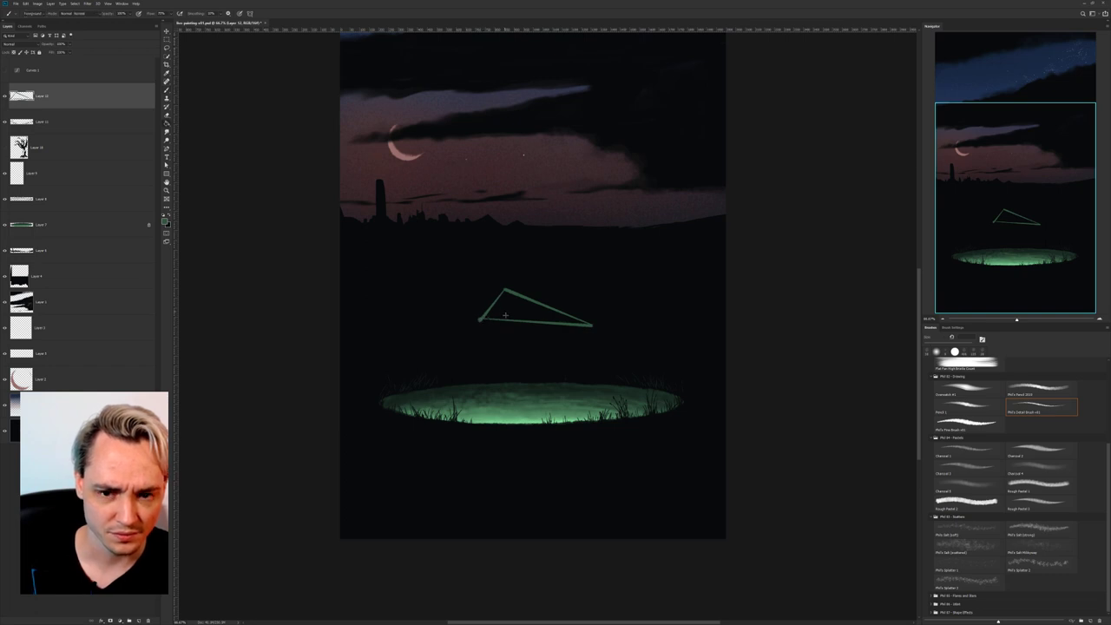
key("g")
left_click(508, 317)
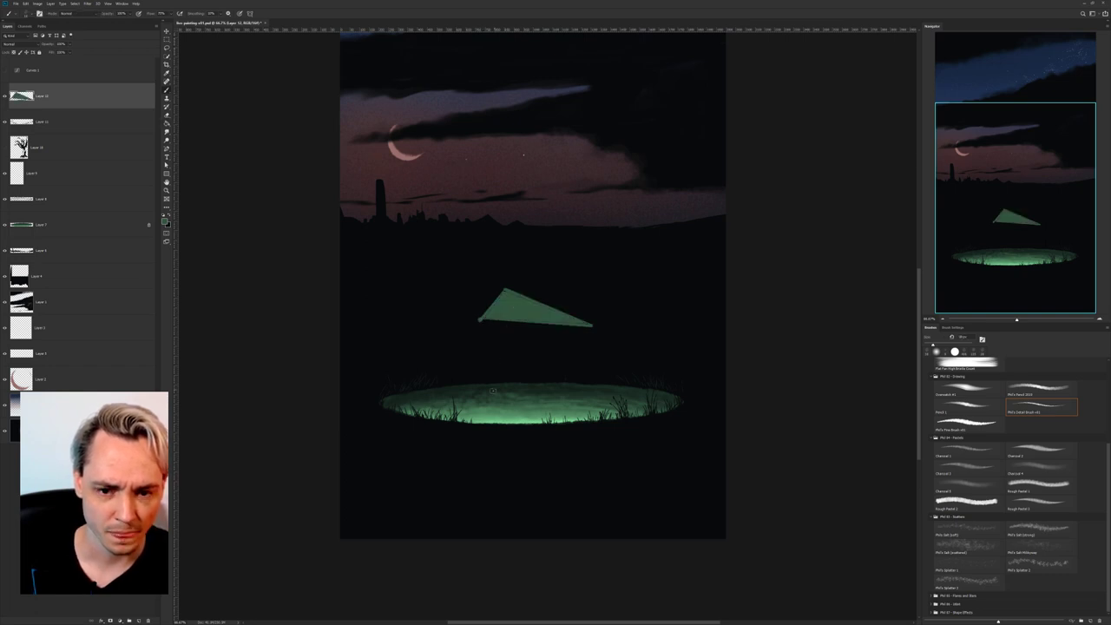
Paint a darker green face along the triangle's upper-right edge with an enlarged brush to give it volume.
left_click(528, 395, "alt")
key("bracketright")
key("bracketright")
mouse_move(518, 291)
left_mouse_down()
mouse_move(582, 317)
mouse_move(529, 290)
left_mouse_up()
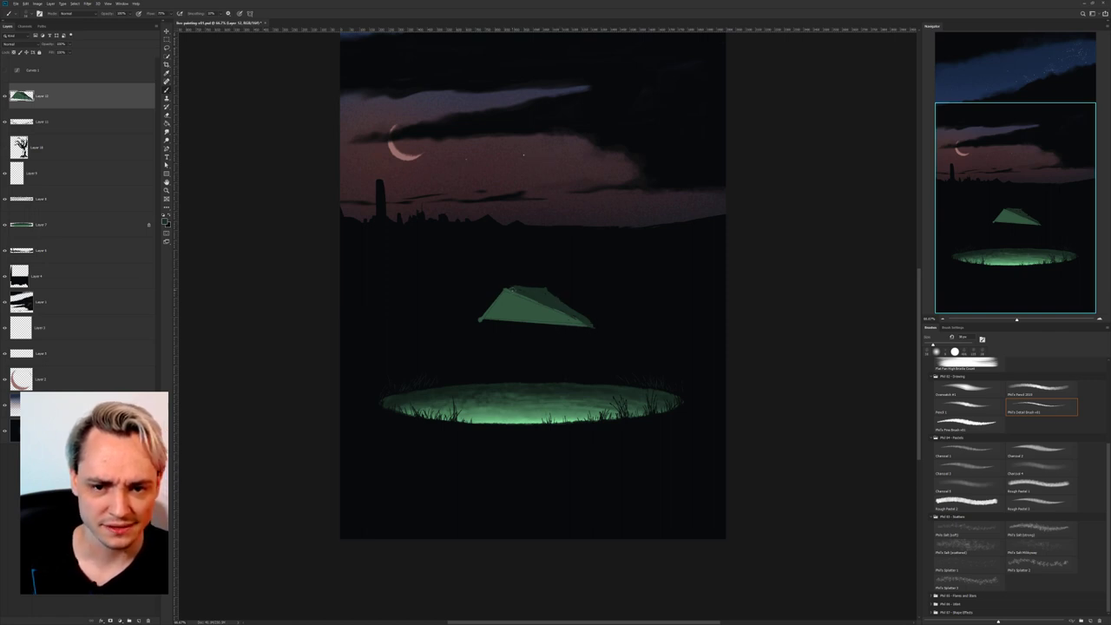
Line the triangle's two upper edges with a muted red and fill its front face with that red.
left_click_drag(480, 319, 504, 296)
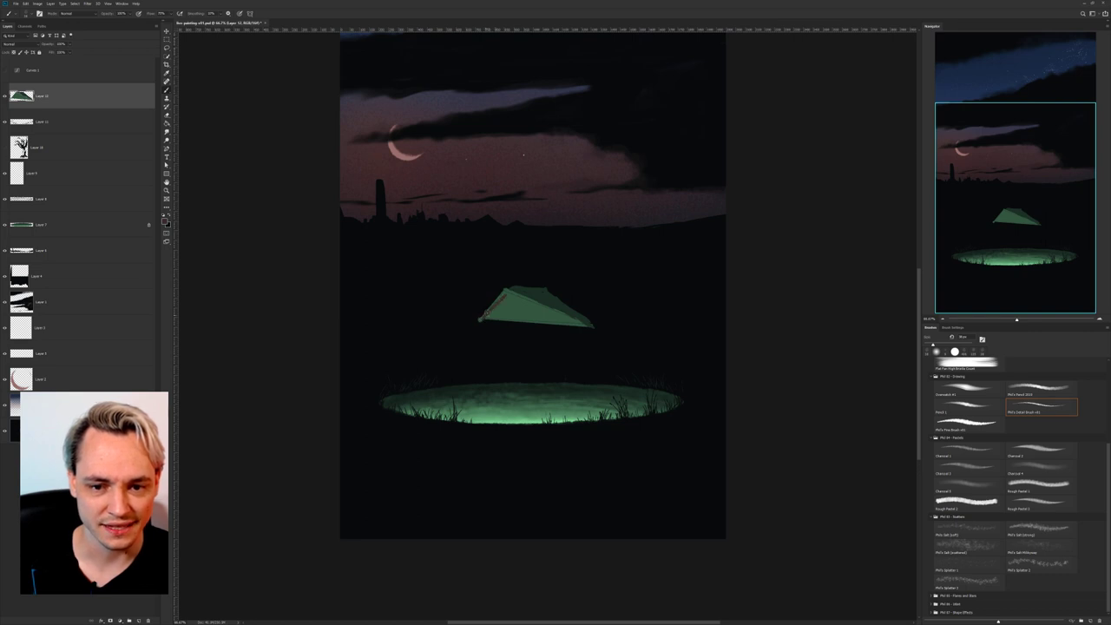
left_click_drag(568, 308, 591, 325)
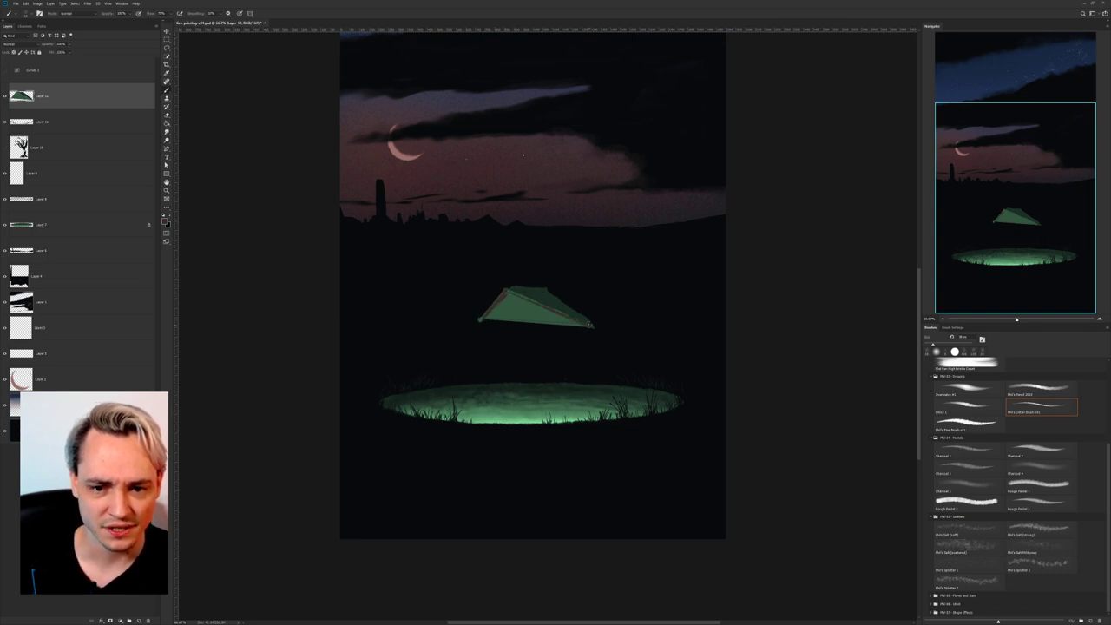
key("g")
left_click(520, 318)
key("b")
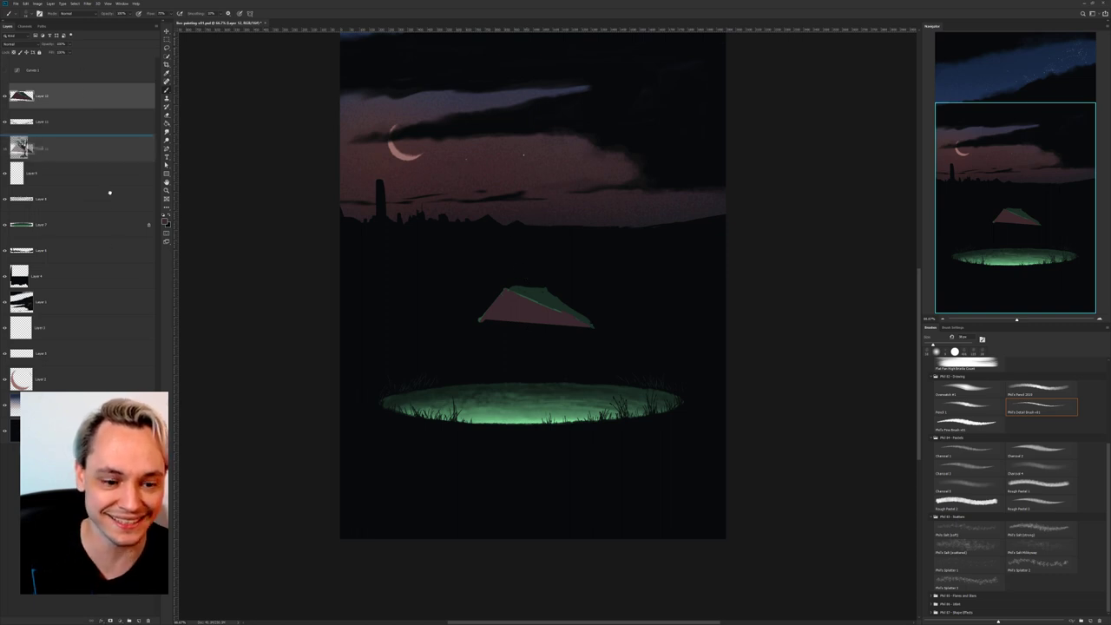
Delete the layer holding the test triangle and restore the Curves 1 layer's visibility.
left_click_drag(113, 540, 148, 622)
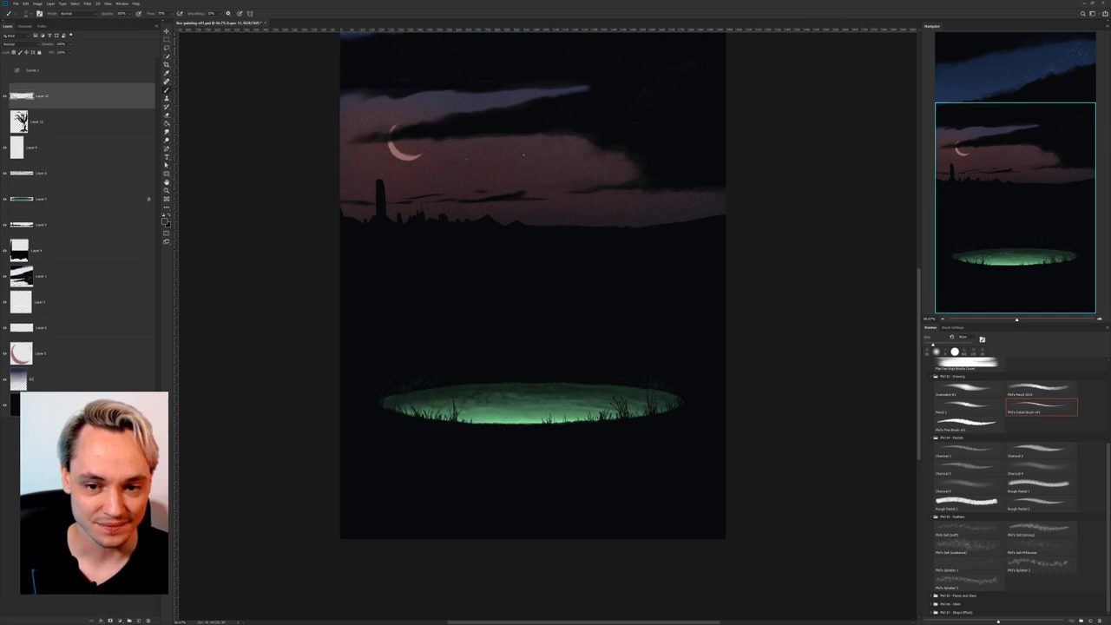
left_click(6, 70)
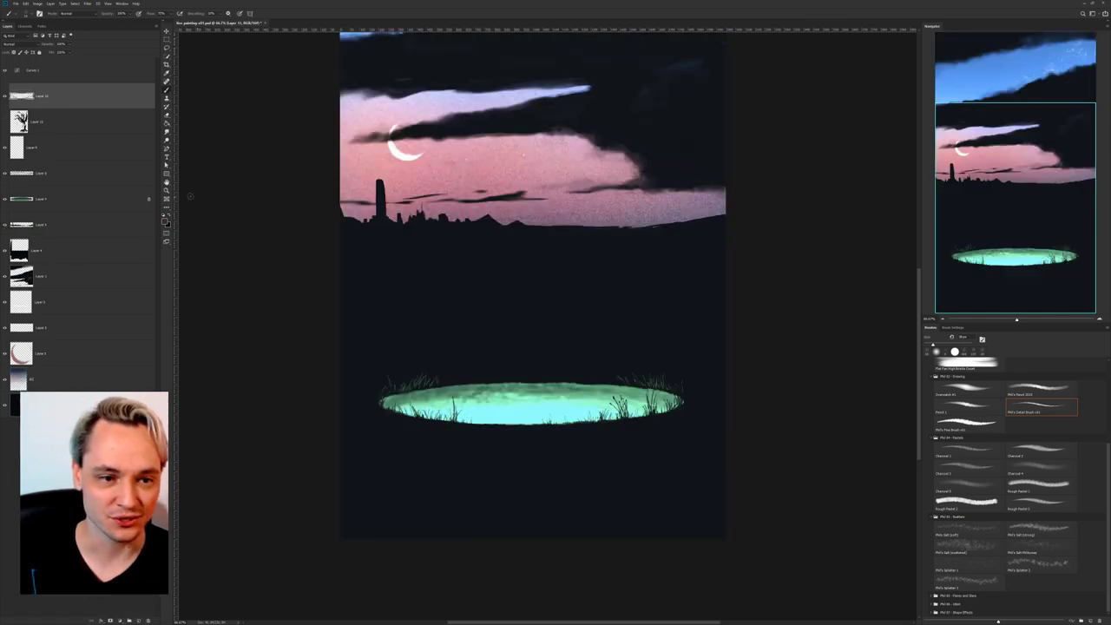
left_click_drag(302, 216, 292, 313)
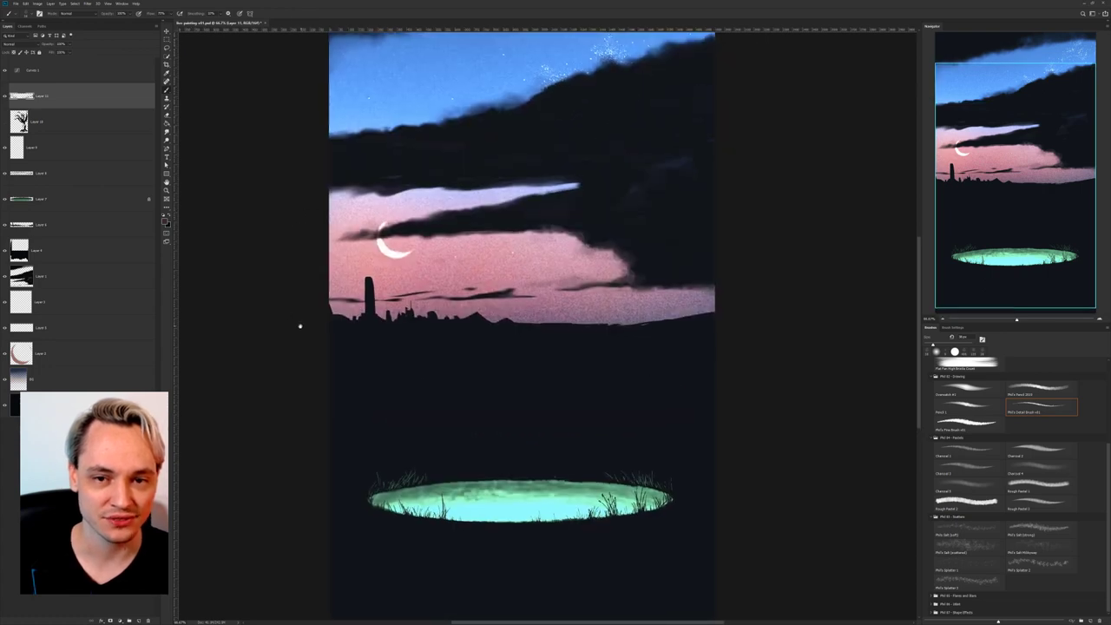
scroll(281, 272, "up", 3)
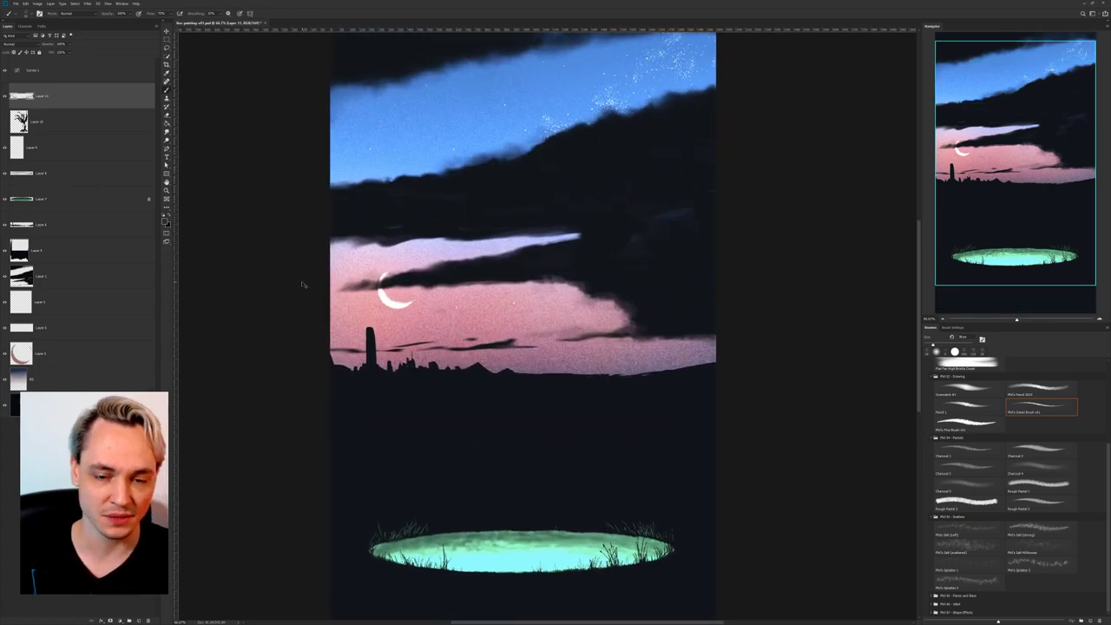
Add a new layer below Layer 9, hide the Curves 1 layer and sample the dusky pink of the sky near the horizon.
key("ctrl+minus")
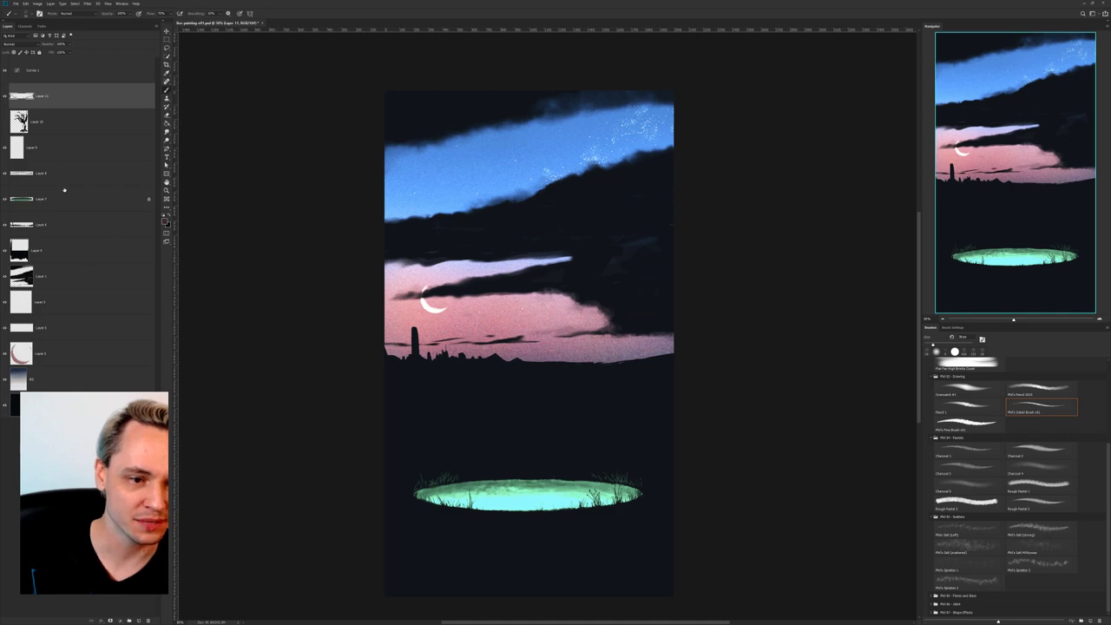
left_click(64, 176)
left_click(138, 619)
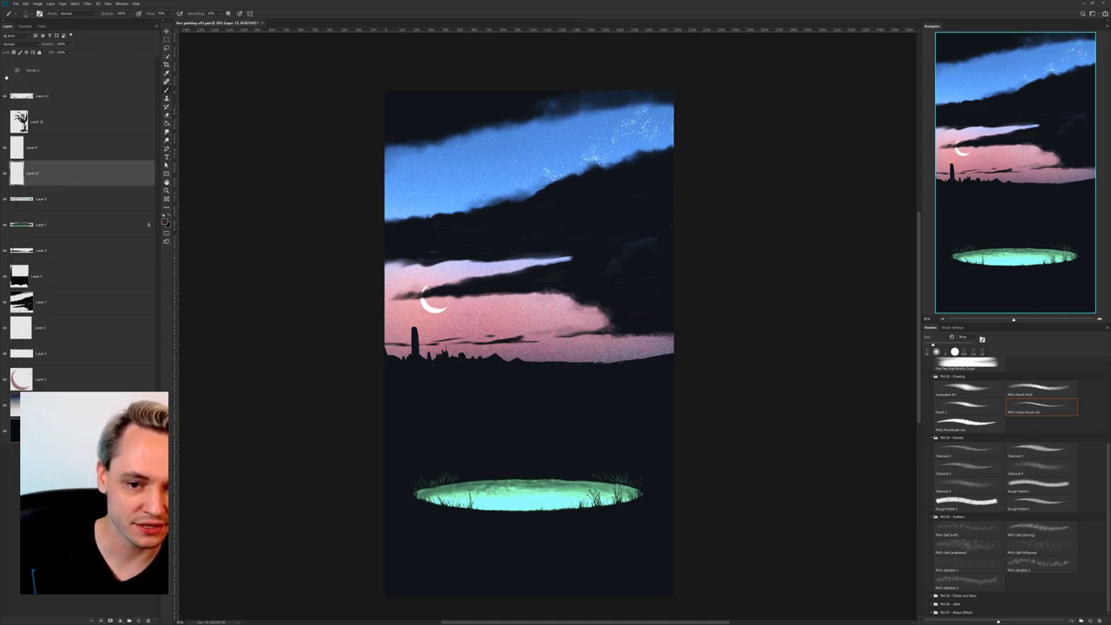
left_click(6, 76)
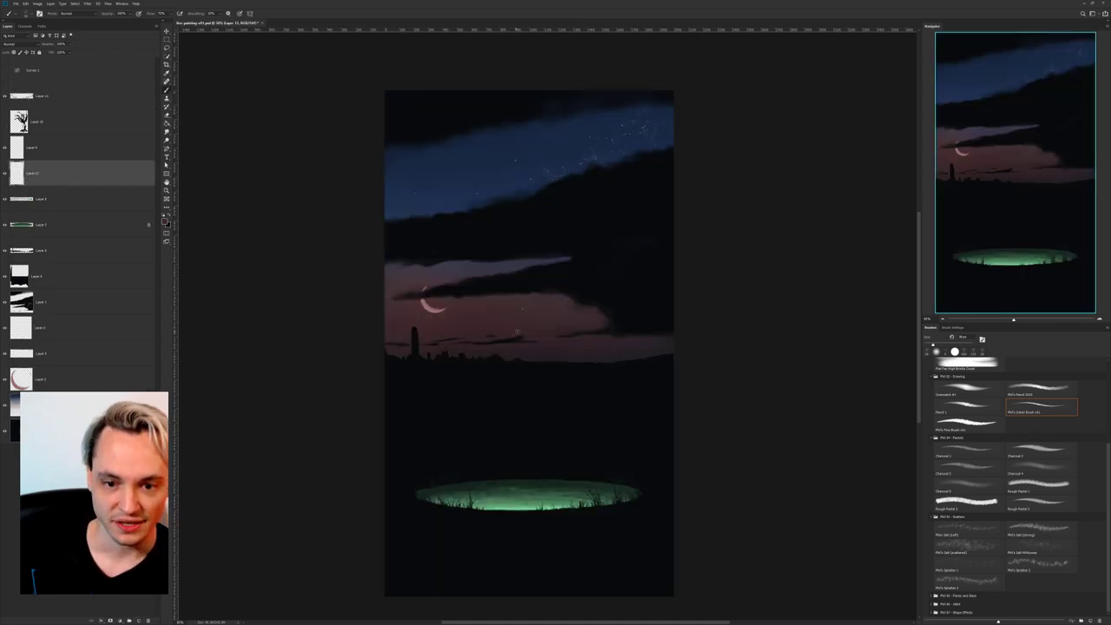
left_click(483, 325, "alt")
left_click_drag(461, 292, 470, 270)
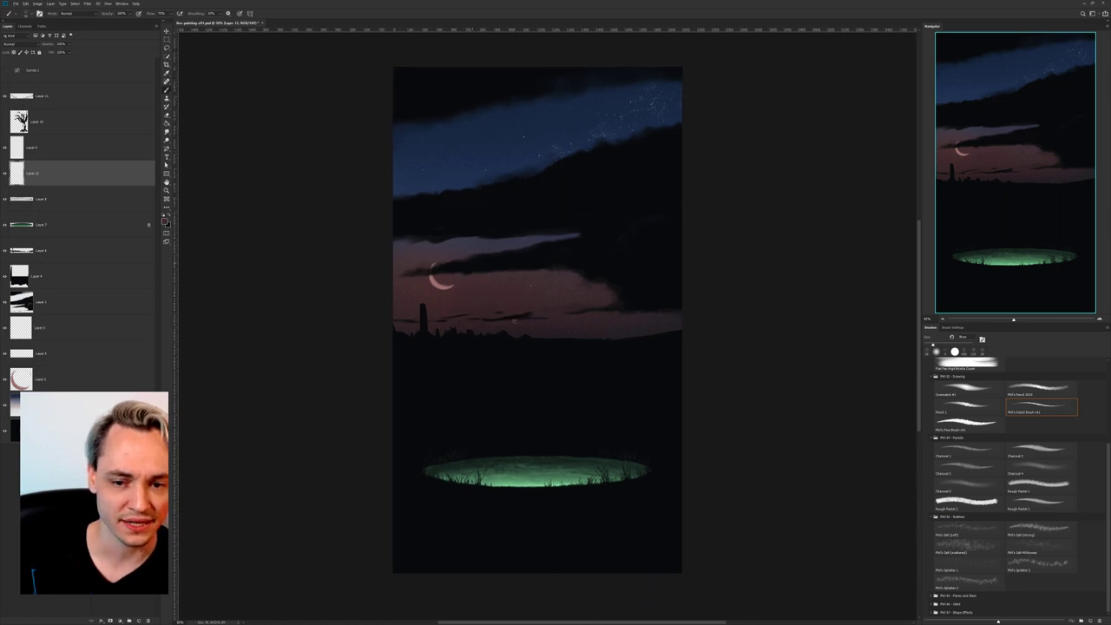
Paint a soft dusky pink haze across the land below the skyline with an enlarged Charcoal 4 brush, and show Curves 1 again.
right_click(523, 341)
left_click_drag(559, 356, 568, 357)
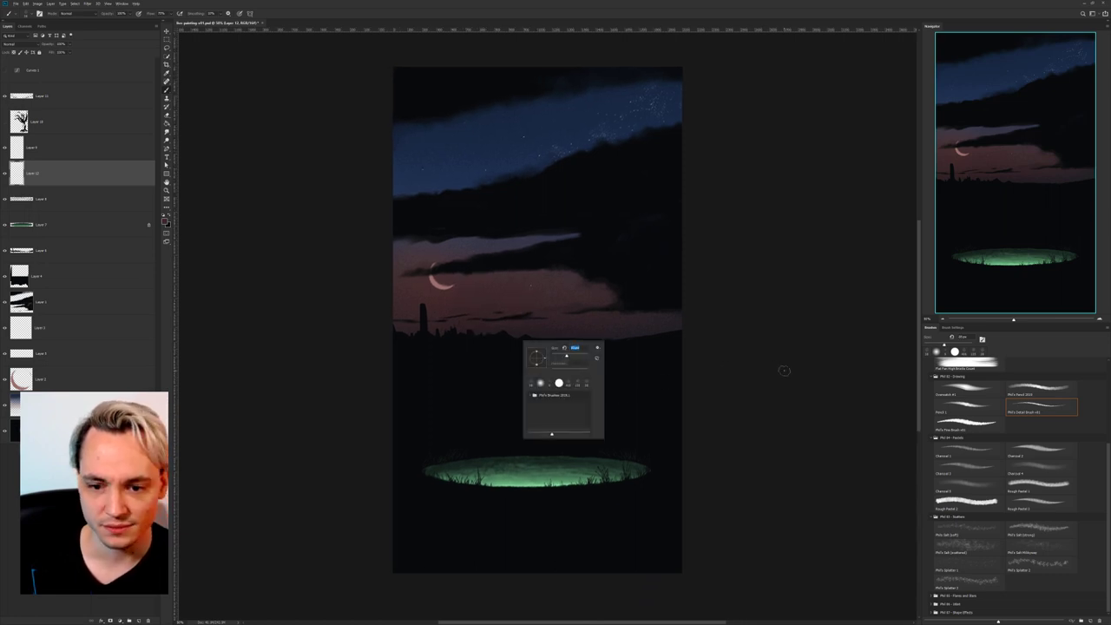
left_click(587, 383)
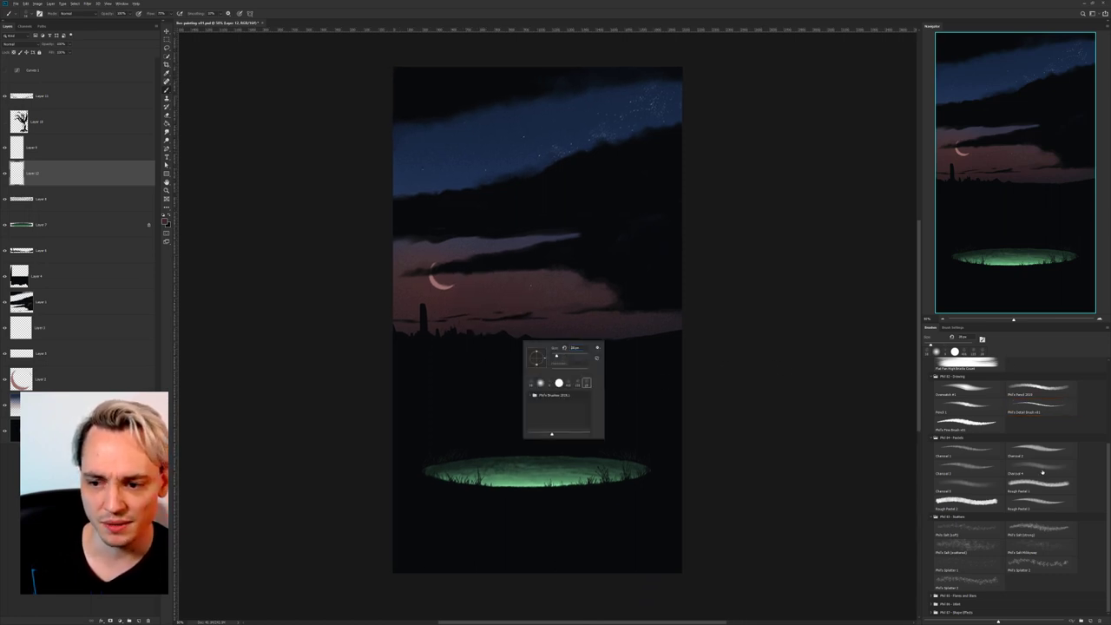
left_click(1042, 471)
right_click(512, 318)
left_click_drag(564, 333, 568, 334)
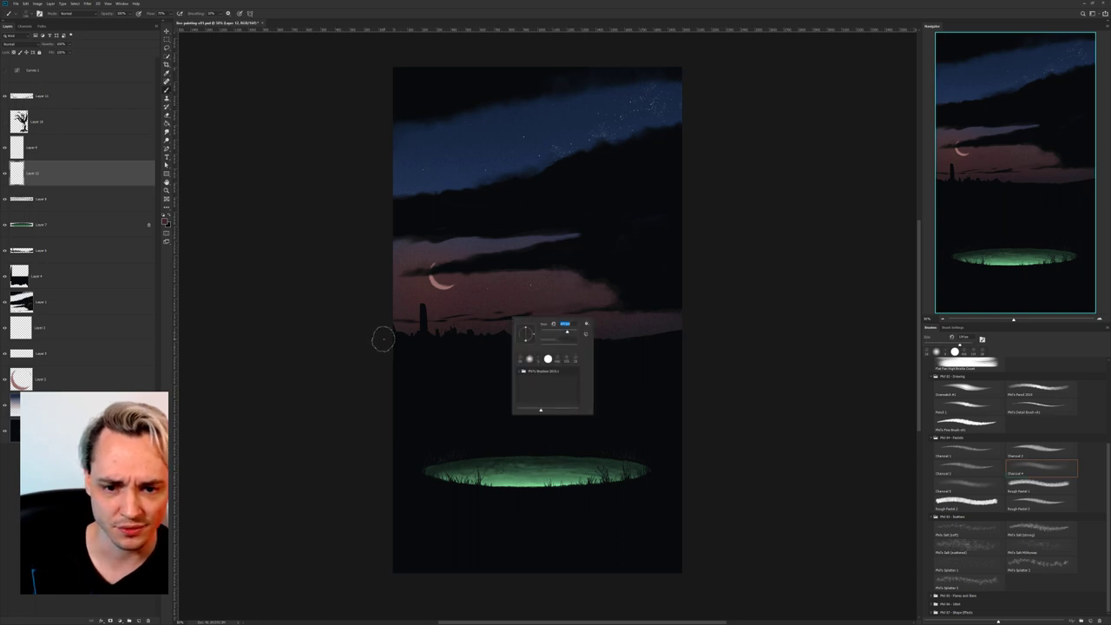
key("Escape")
left_click_drag(383, 343, 617, 344)
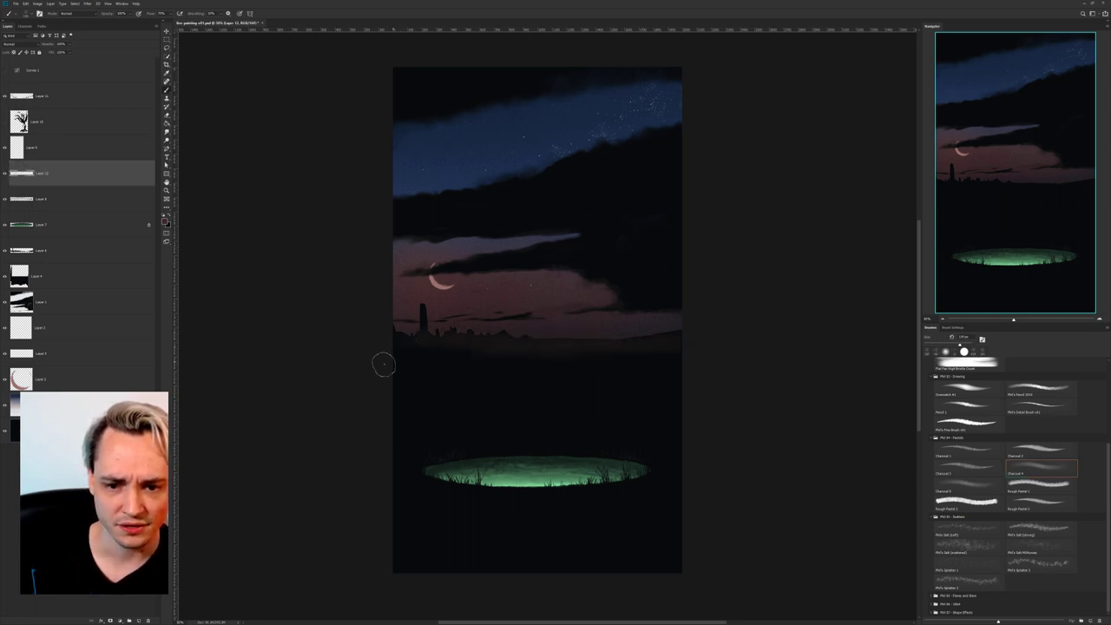
mouse_move(383, 365)
left_mouse_down()
mouse_move(693, 358)
mouse_move(538, 337)
mouse_move(552, 334)
left_mouse_up()
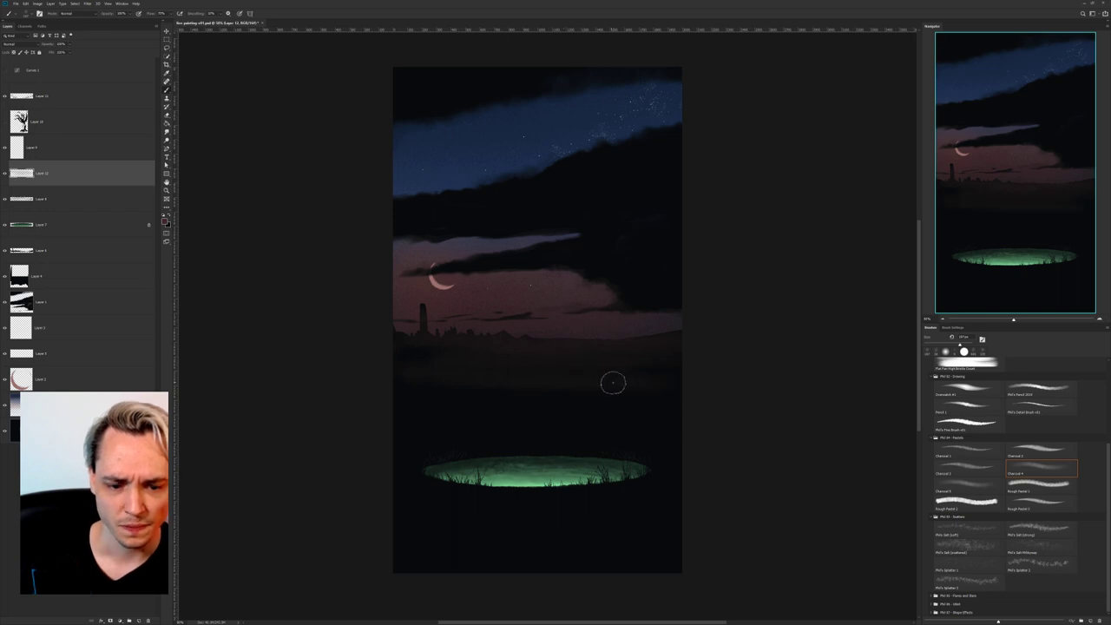
left_click(7, 78)
left_click_drag(553, 362, 594, 319)
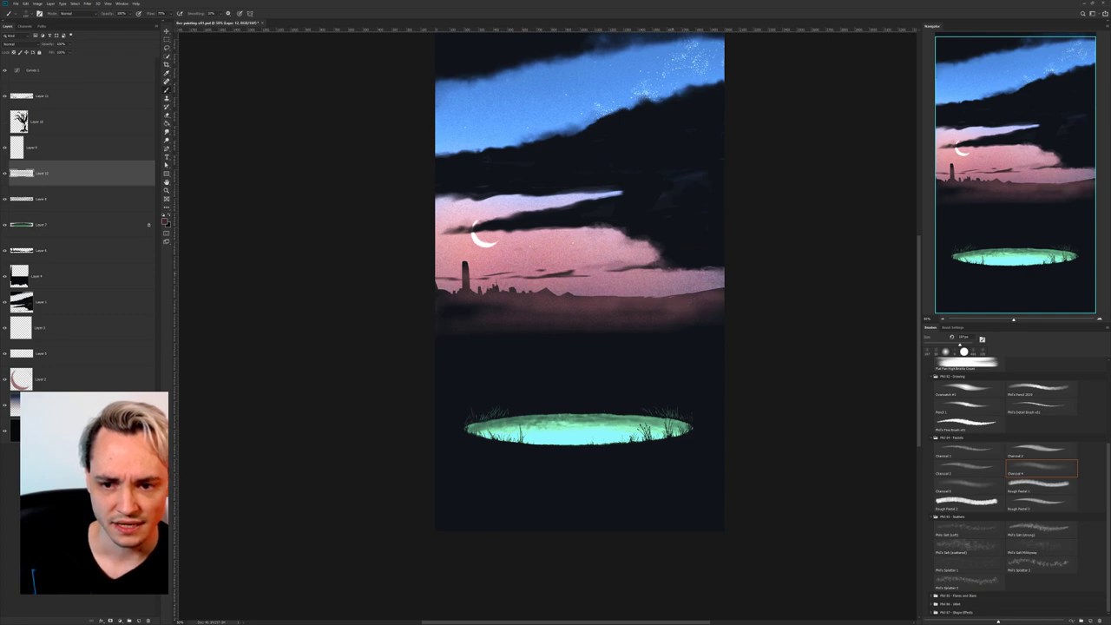
left_click_drag(433, 269, 451, 263)
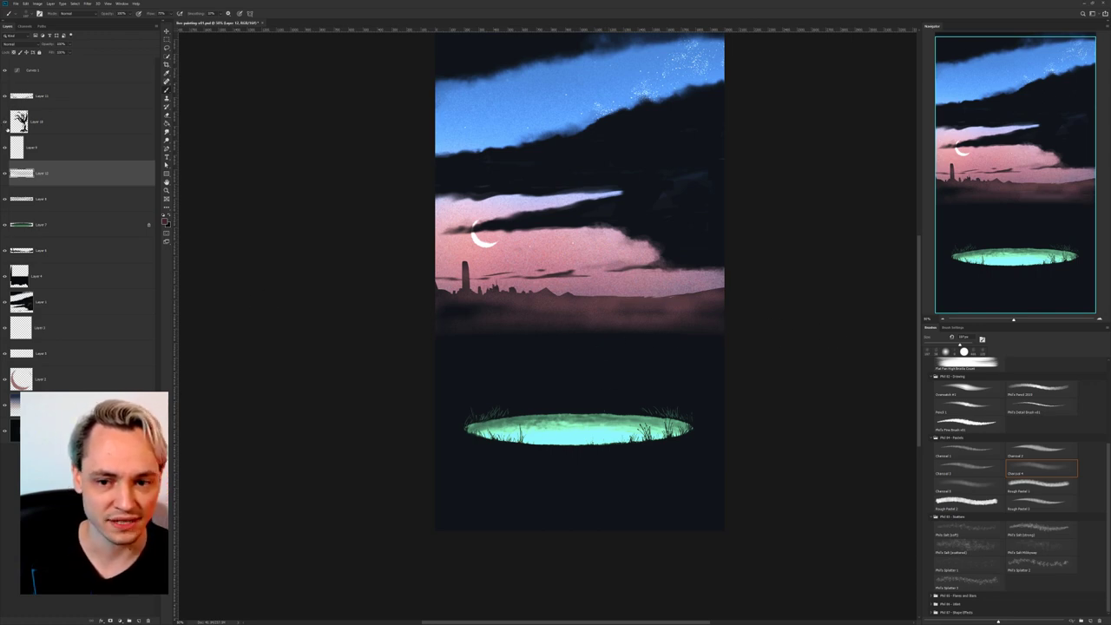
Check how the haze works with the tree by viewing the tree layer without and with Curves 1, and hide the tree.
left_click(4, 122)
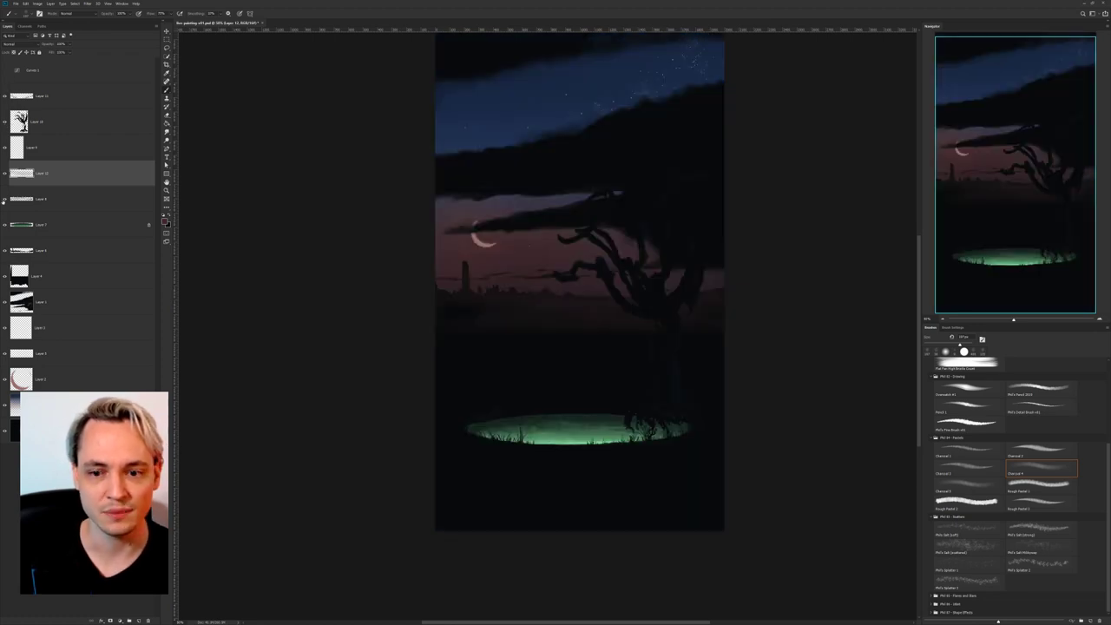
key("ctrl+plus")
left_click_drag(595, 318, 488, 325)
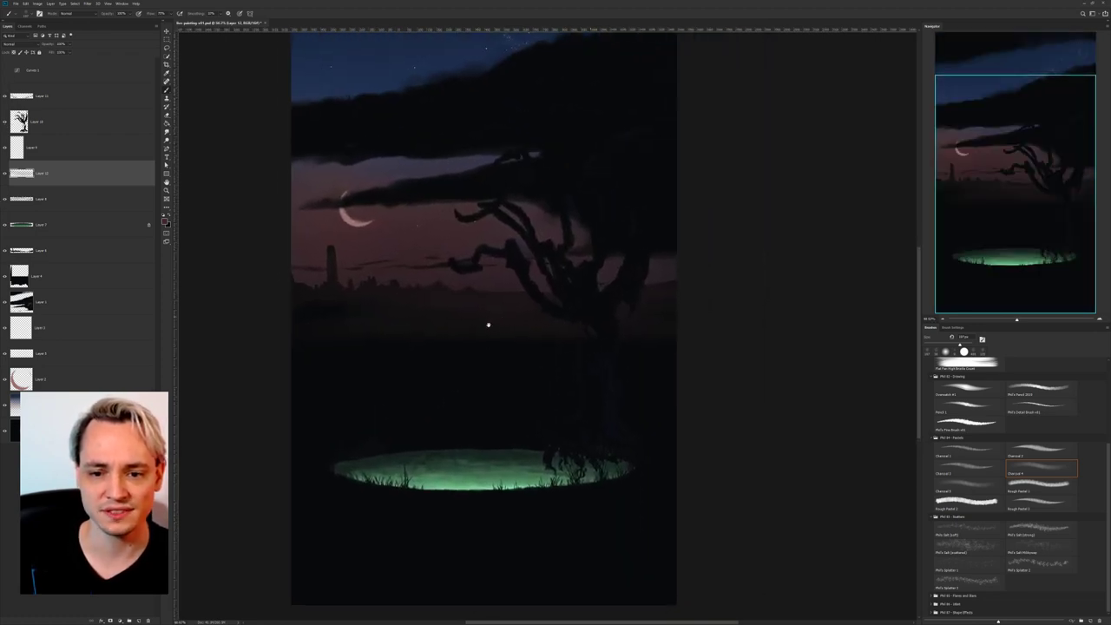
left_click(6, 70)
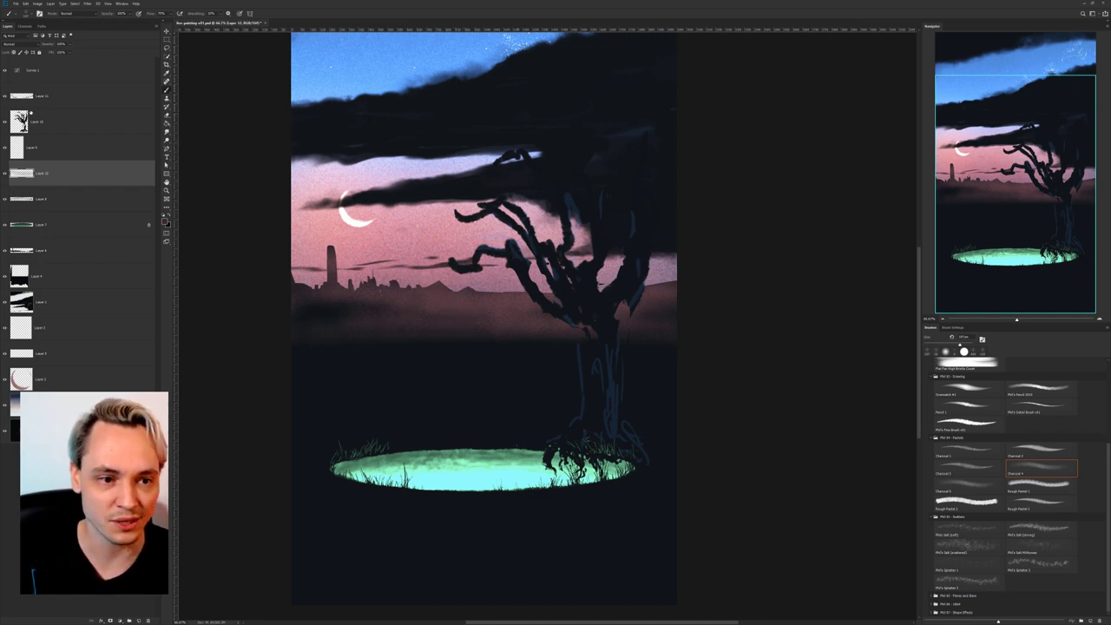
left_click(5, 122)
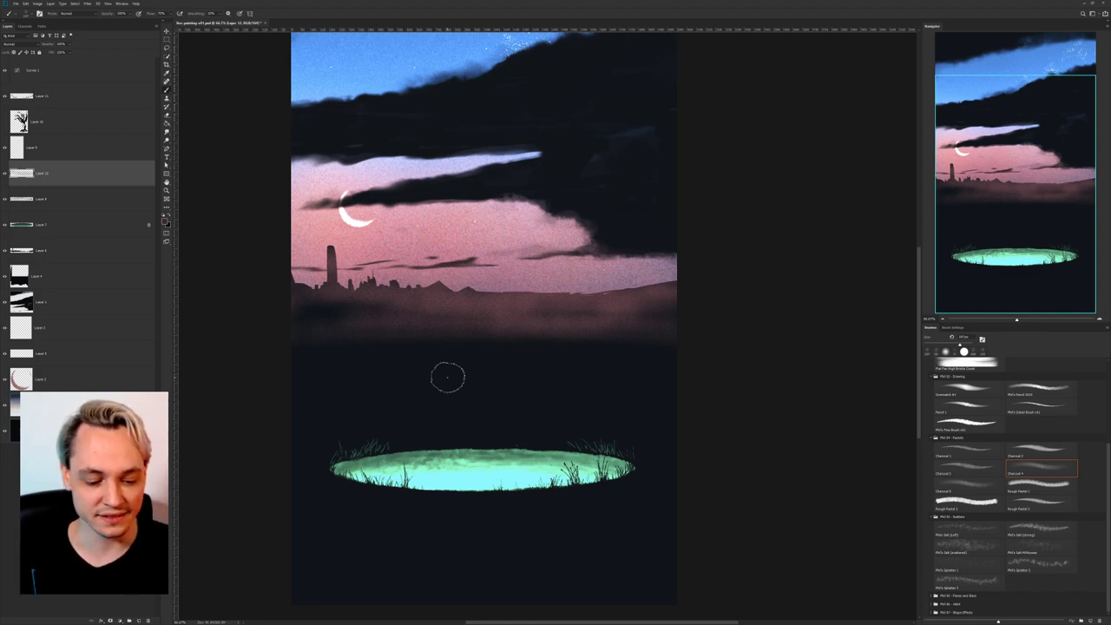
scroll(479, 290, "down", 2)
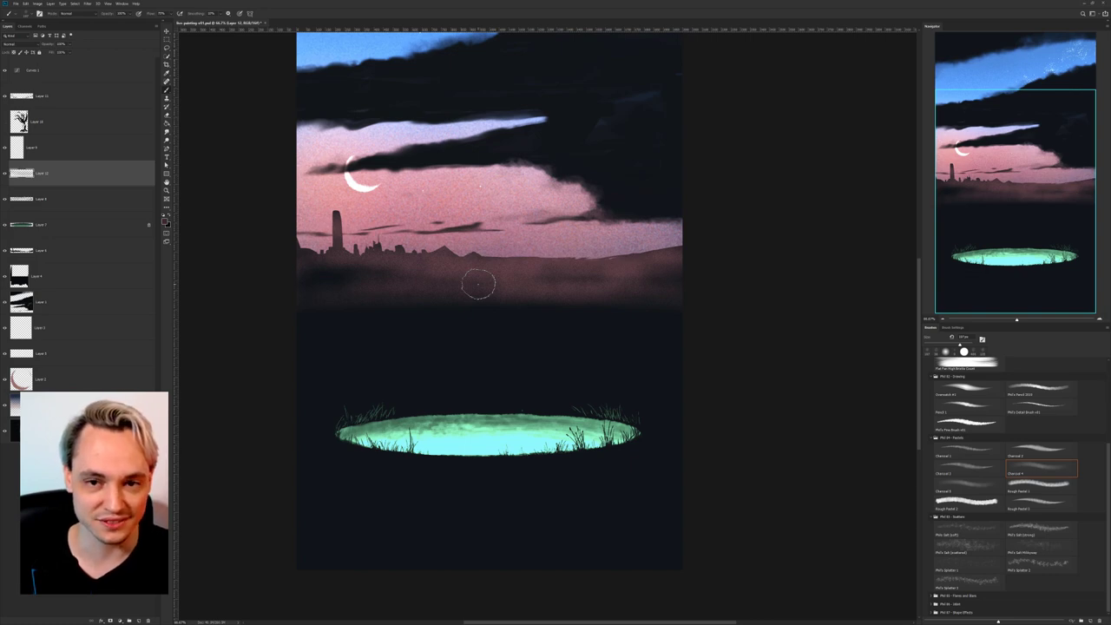
Compare the horizon with the pink haze layer hidden and shown.
key("ctrl+minus")
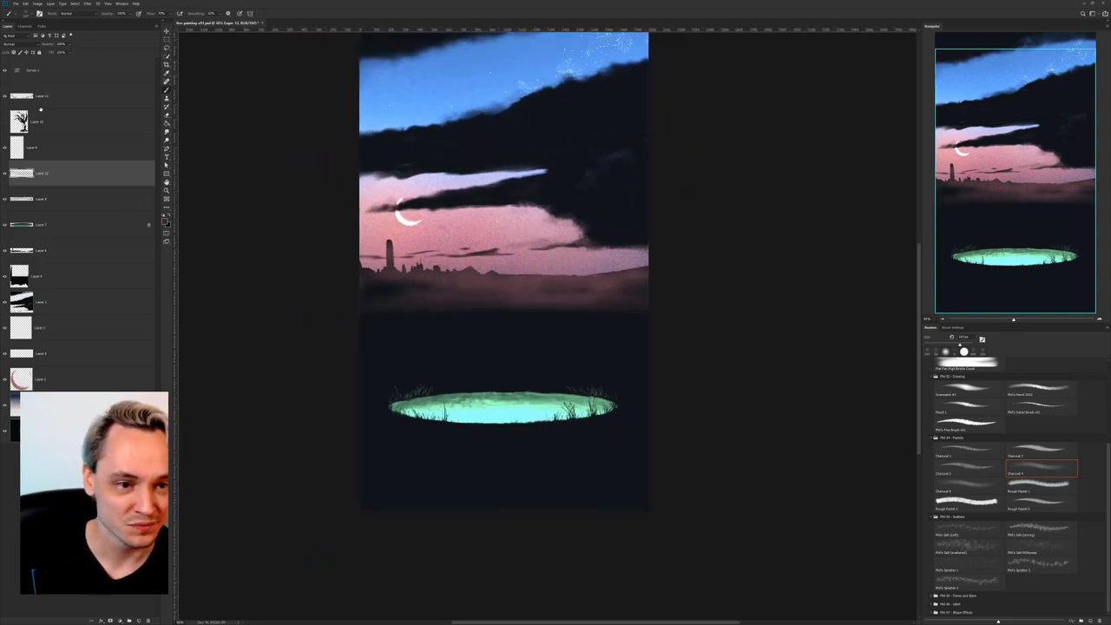
left_click_drag(31, 97, 27, 161)
left_click(5, 174)
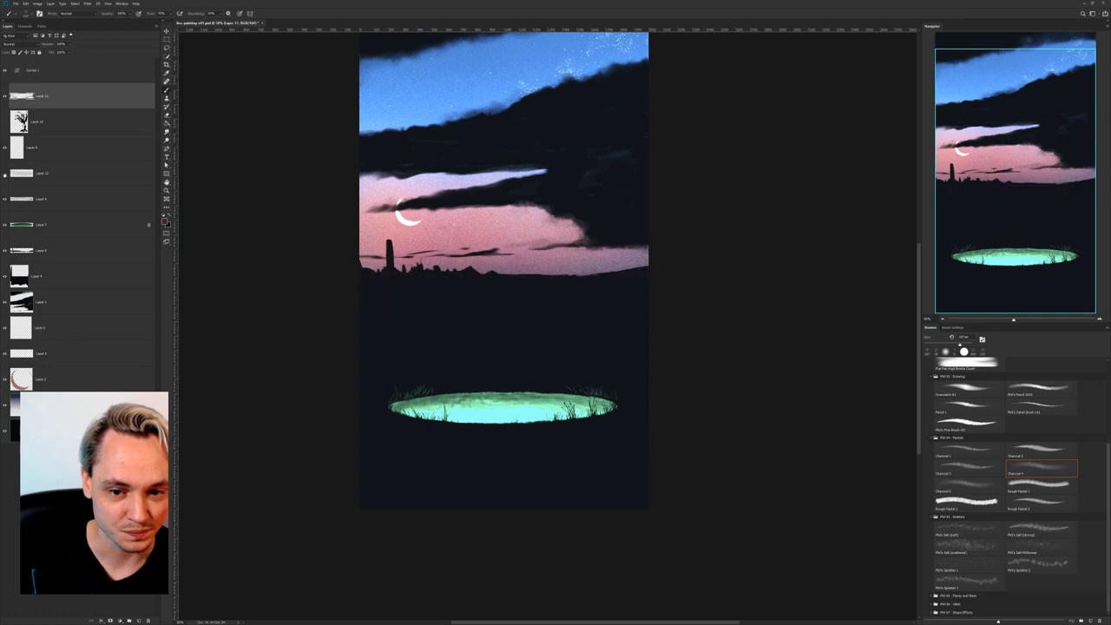
left_click(4, 174)
Paint a soft green glow around the pond on a new layer with a very large brush, and move that layer directly below Curves 1.
left_click(32, 177)
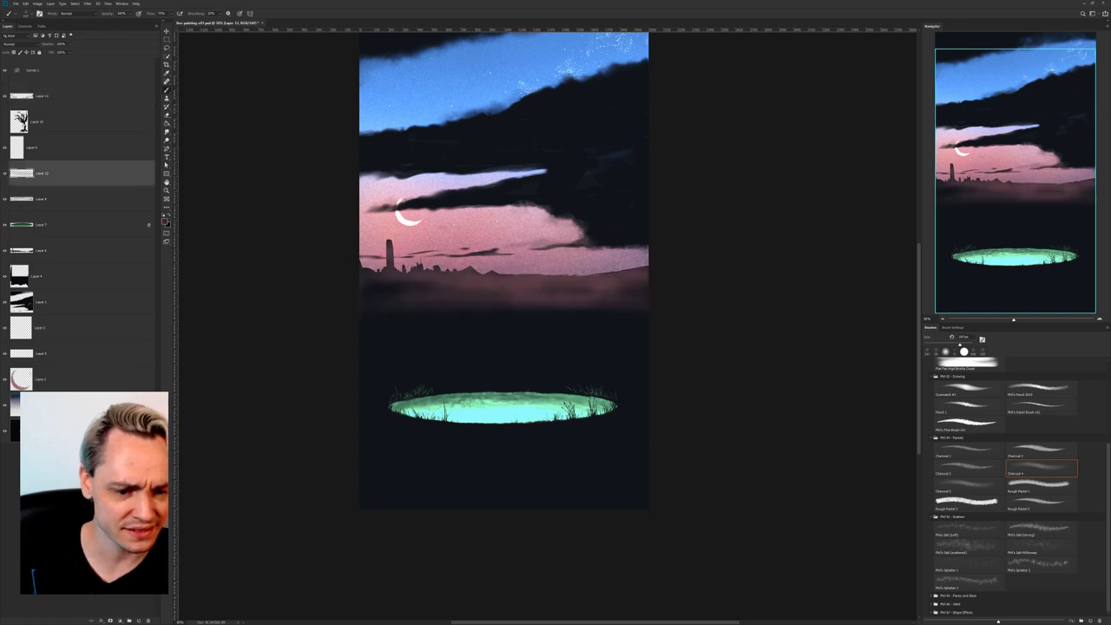
left_click(137, 620)
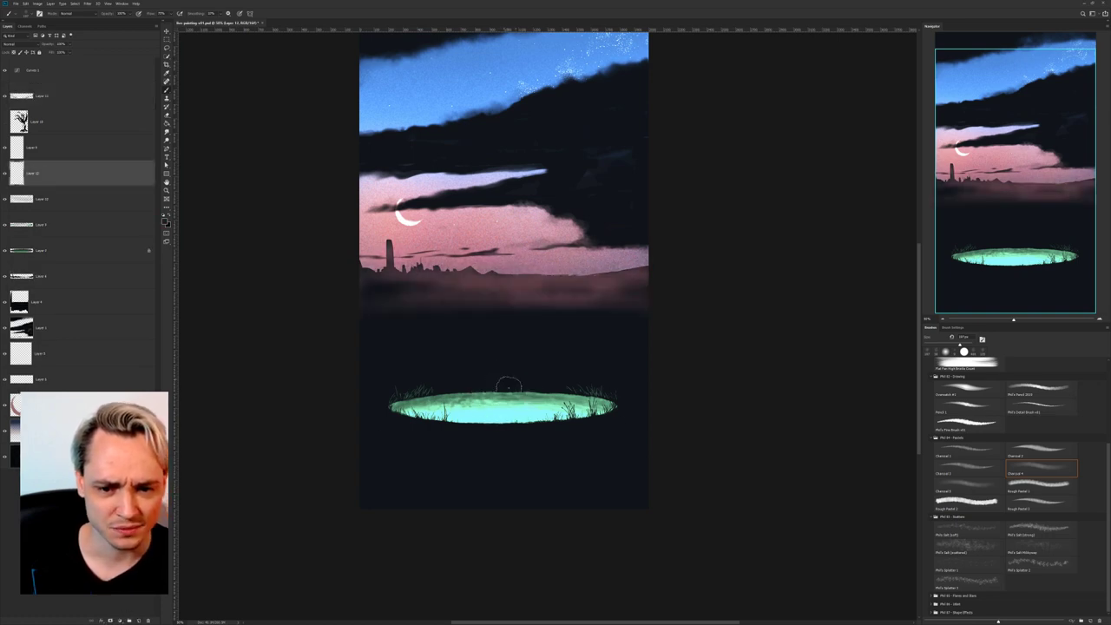
right_click(547, 358)
left_click_drag(601, 374, 609, 374)
mouse_move(400, 393)
left_mouse_down()
mouse_move(662, 401)
mouse_move(556, 392)
mouse_move(642, 378)
mouse_move(386, 379)
left_mouse_up()
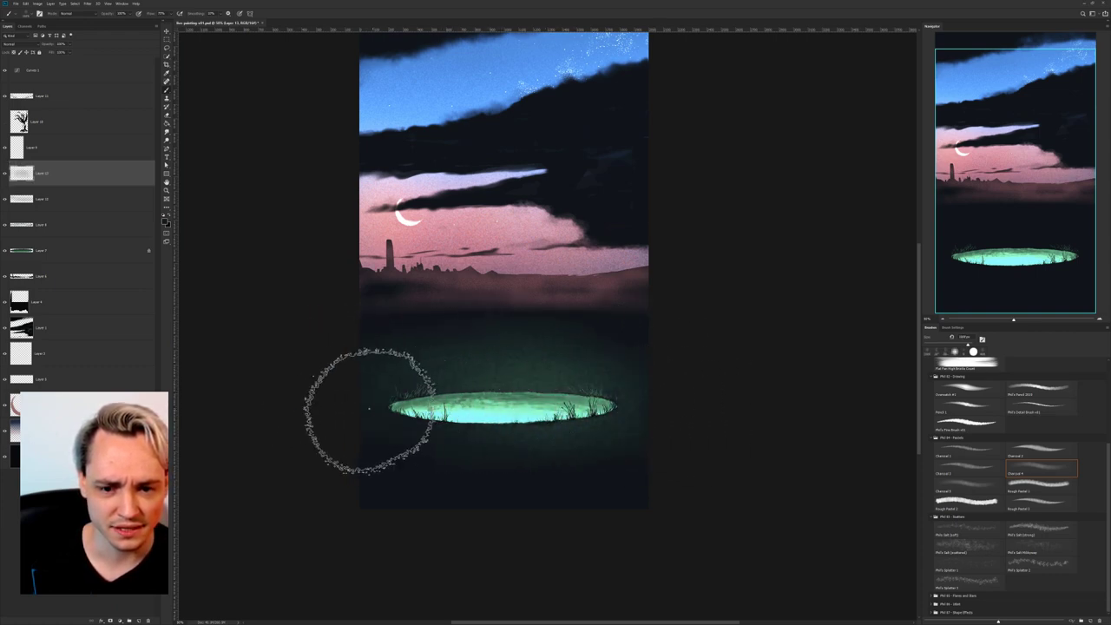
left_click_drag(104, 174, 102, 86)
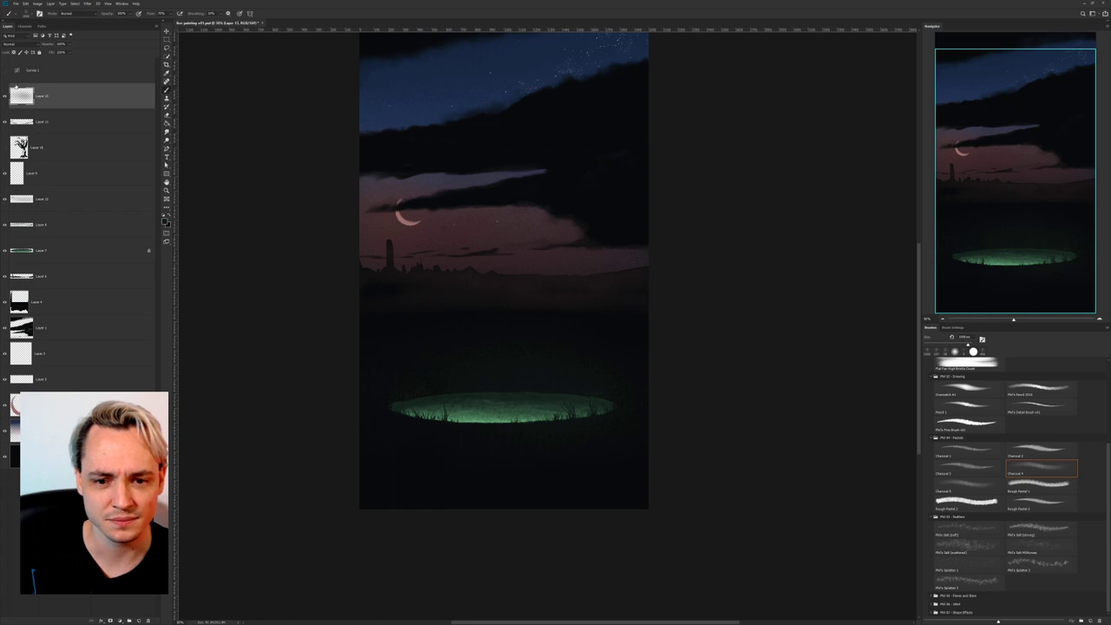
left_click(6, 71)
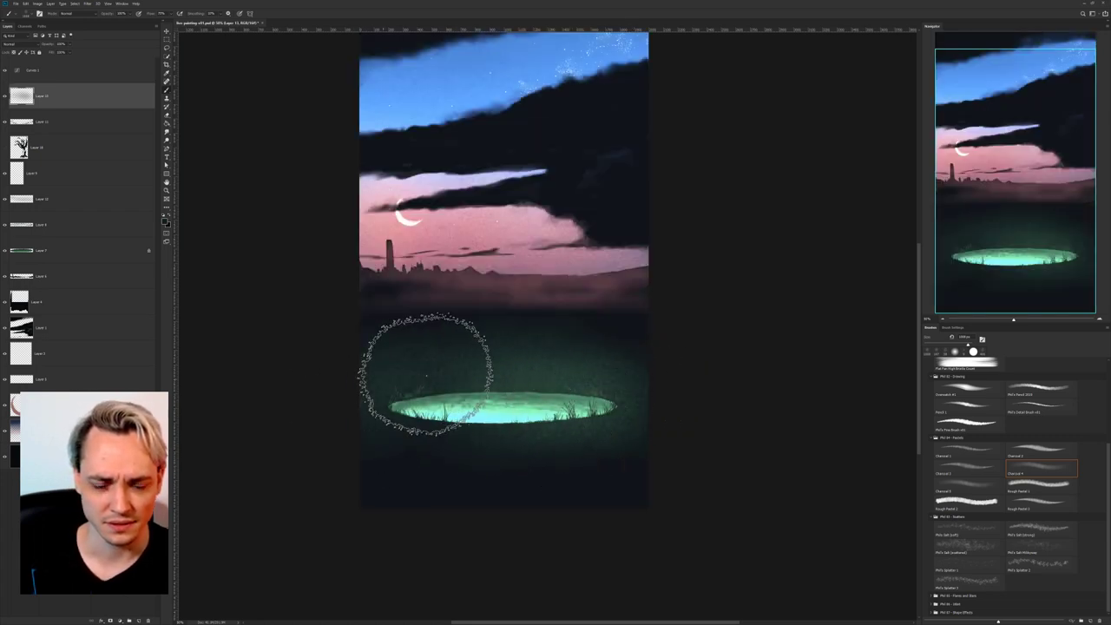
Apply a Gaussian Blur with an increased radius to the green glow layer to smooth out its grainy brush texture.
key("ctrl+plus")
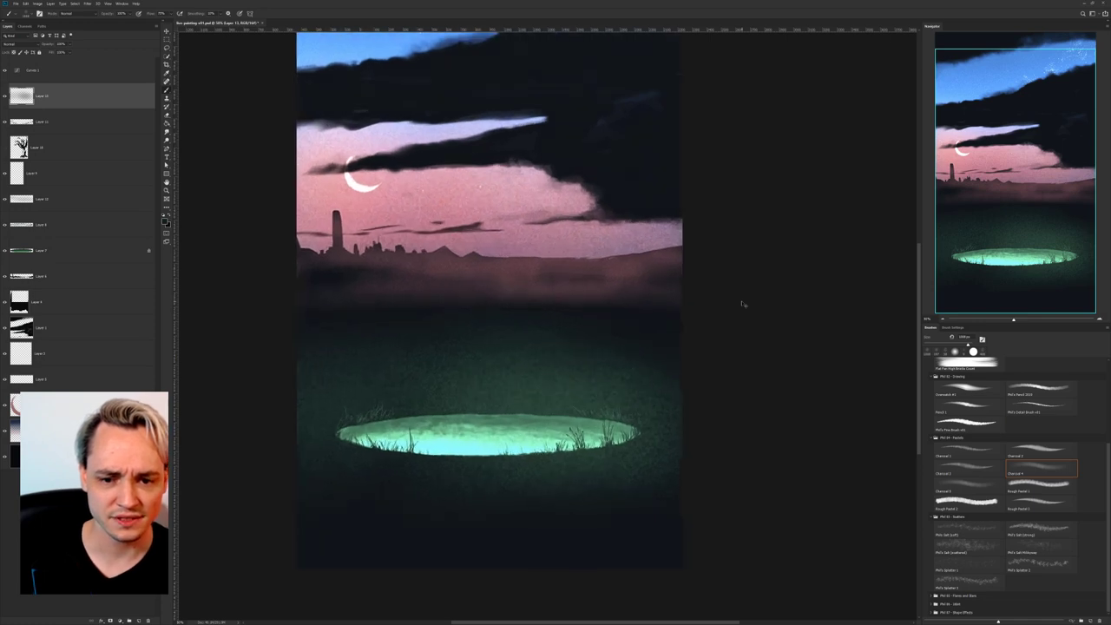
mouse_move(460, 364)
left_mouse_down()
mouse_move(533, 243)
mouse_move(490, 297)
left_mouse_up()
key("ctrl+plus")
right_click(521, 311)
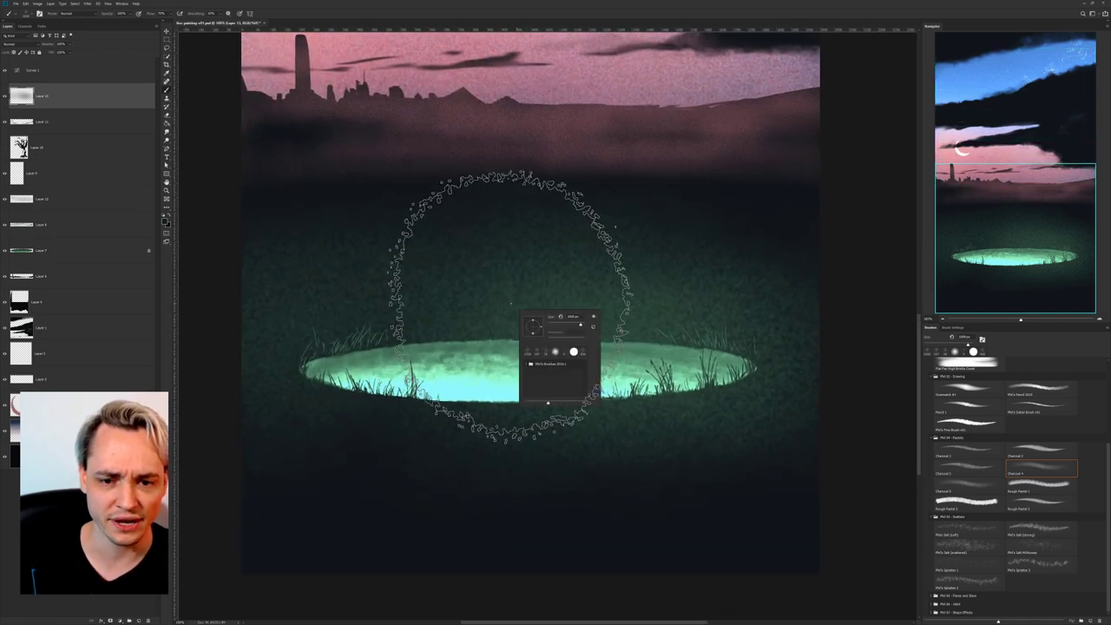
left_click(87, 5)
mouse_move(130, 63)
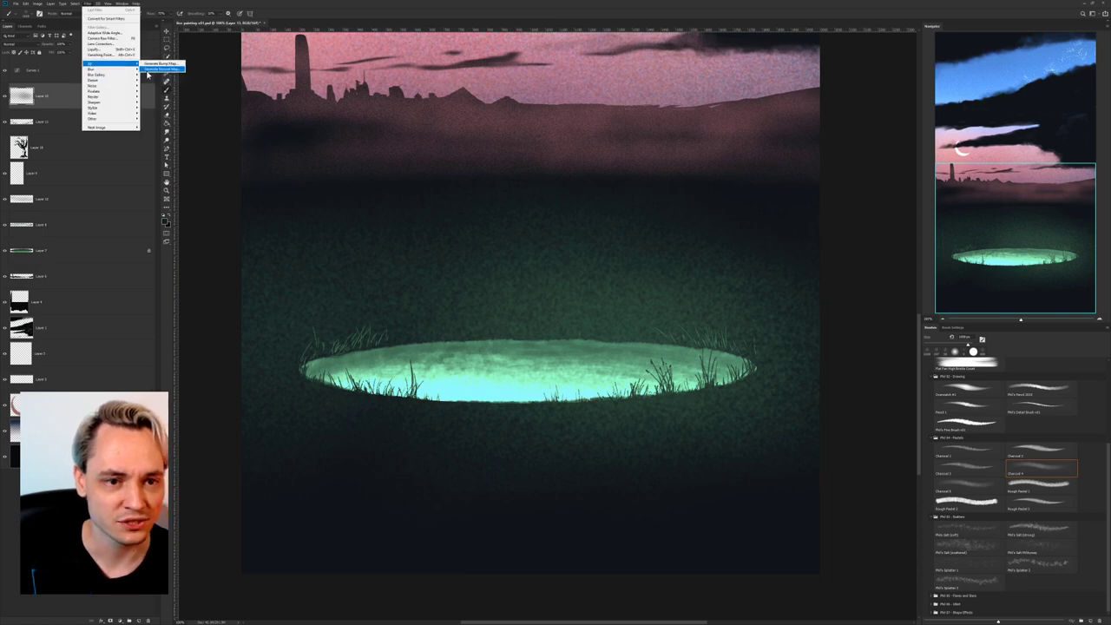
left_click(162, 91)
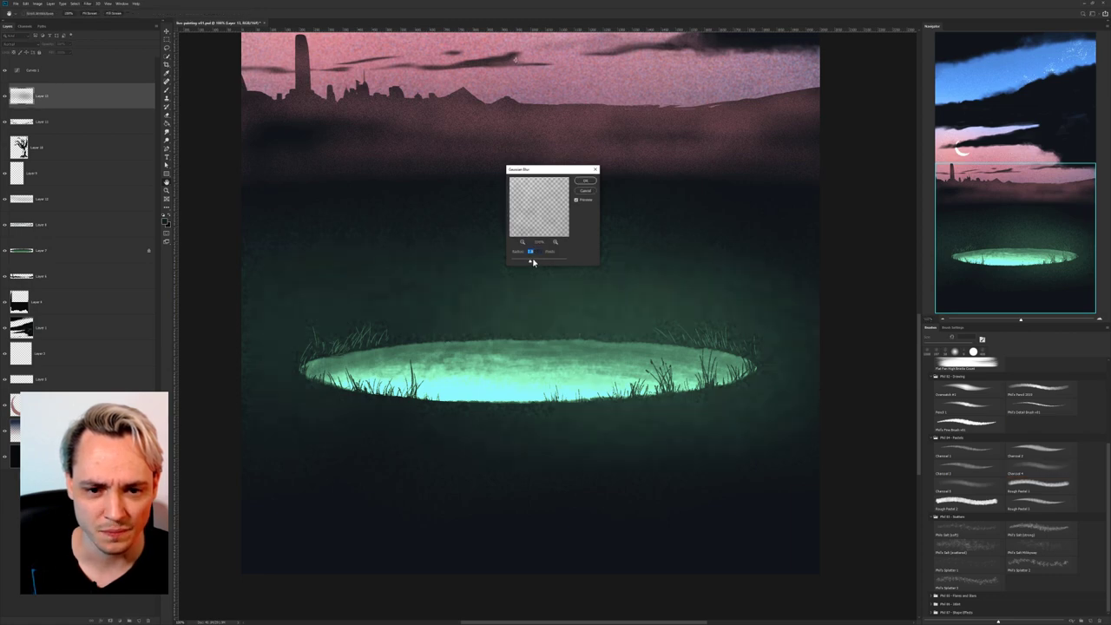
left_click_drag(532, 259, 542, 263)
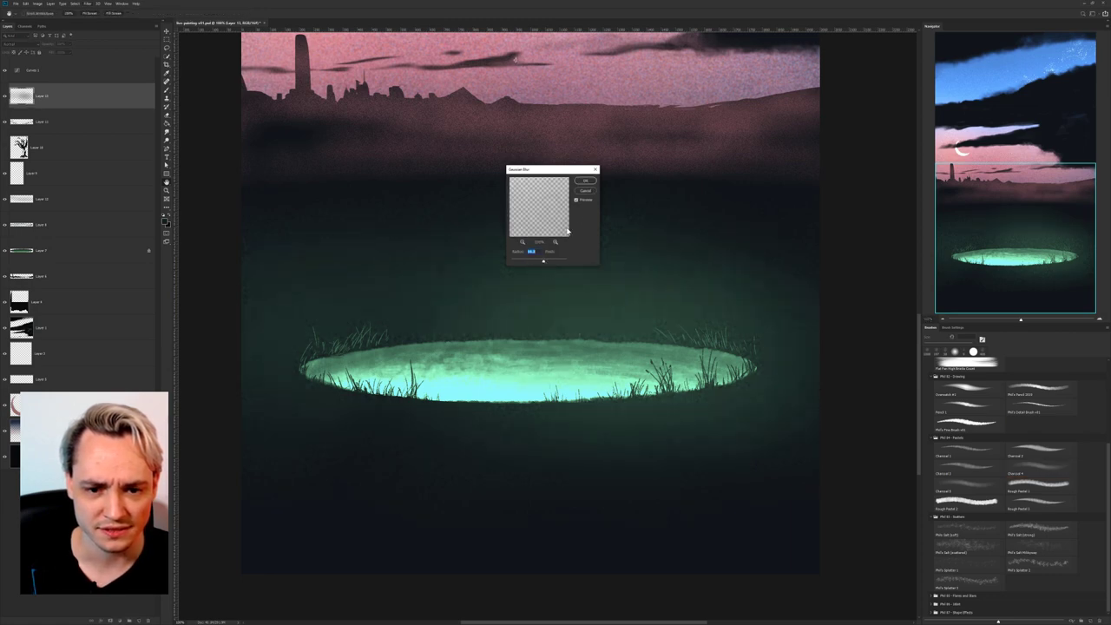
left_click(586, 182)
Move the pink haze layer above the tree layer and smooth the haze with a Gaussian Blur.
mouse_move(574, 157)
left_mouse_down()
mouse_move(548, 276)
mouse_move(544, 268)
left_mouse_up()
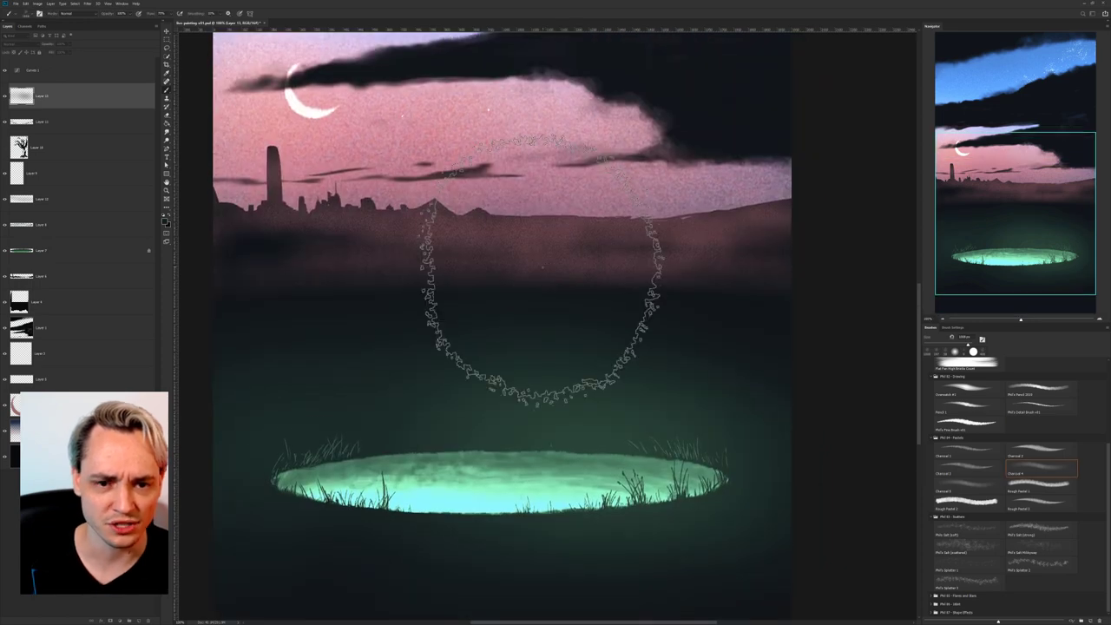
left_click_drag(43, 199, 63, 152)
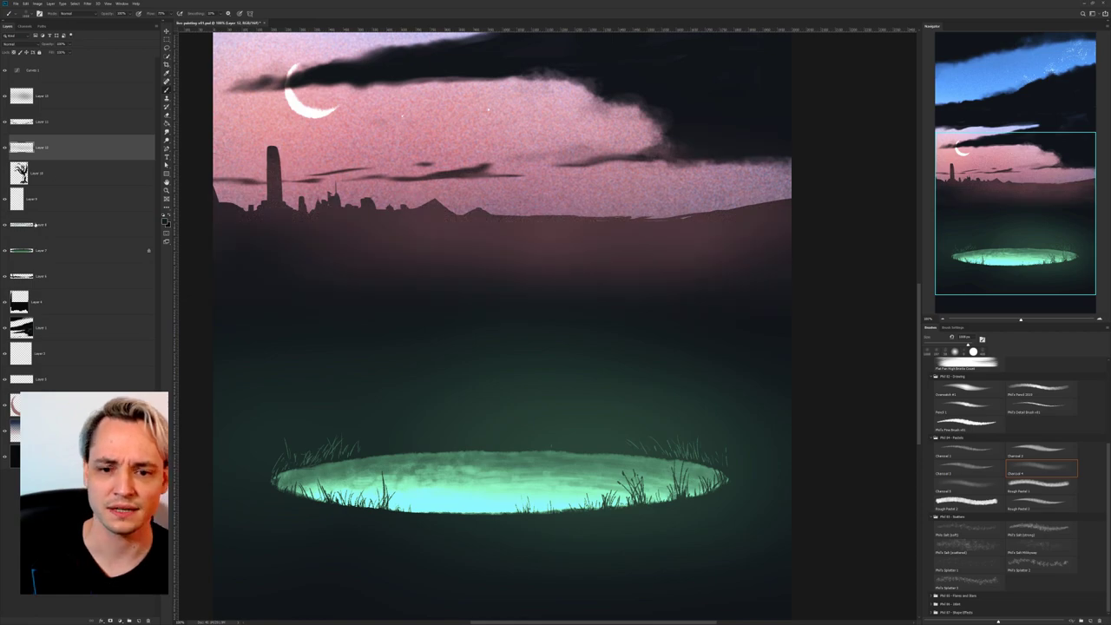
key("ctrl+plus")
key("ctrl+minus")
key("ctrl+minus")
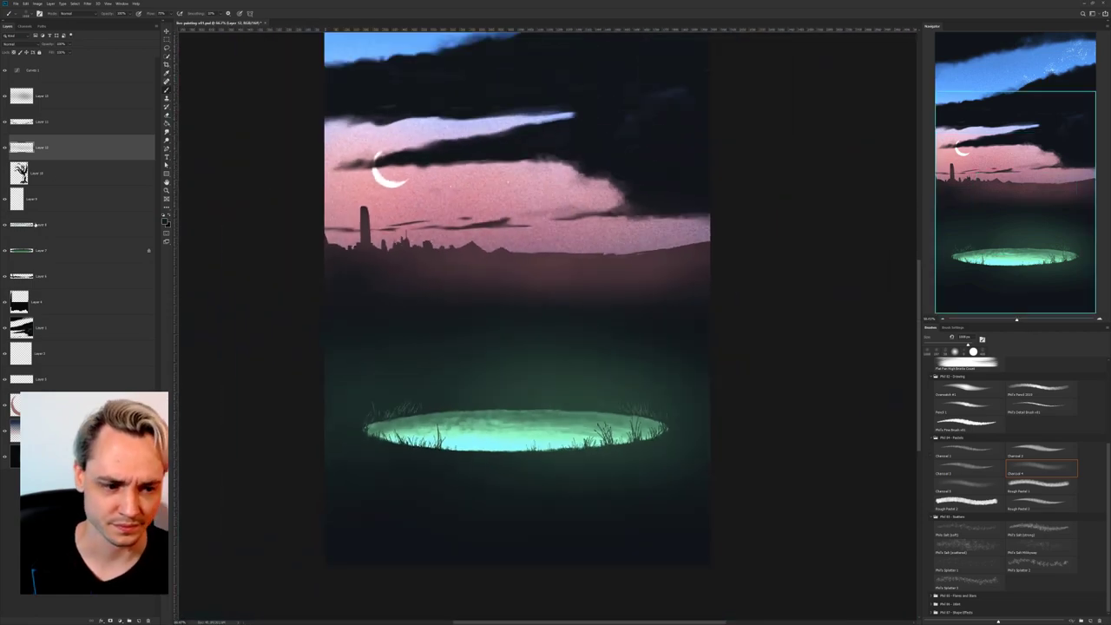
Examine the pond and horizon with the blurred haze layer switched off and on.
scroll(533, 305, "down", 2)
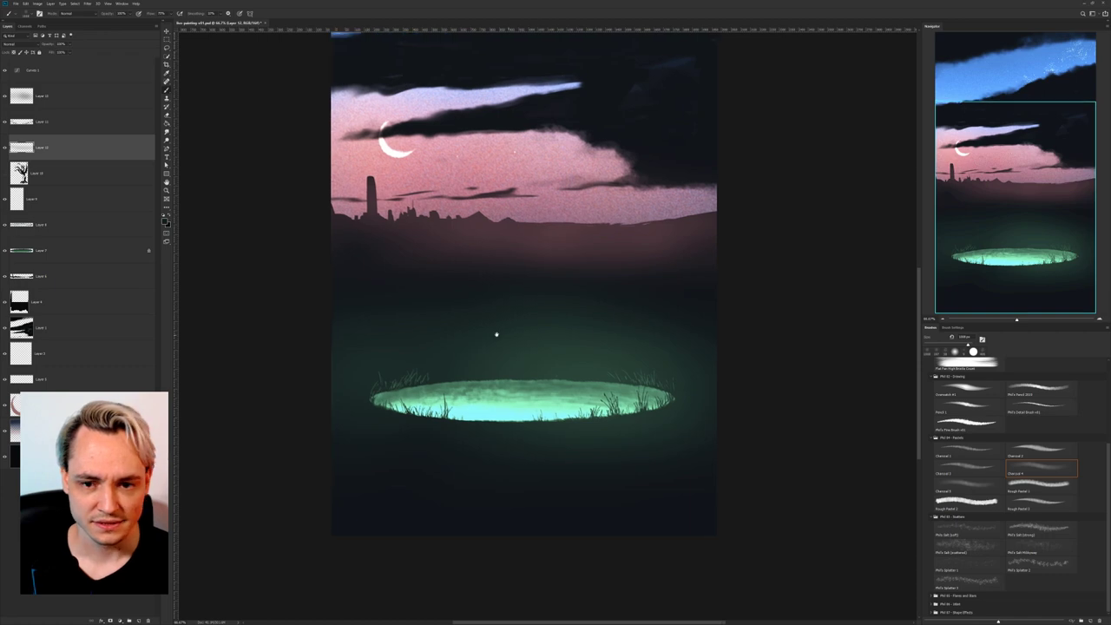
scroll(497, 335, "down", 3)
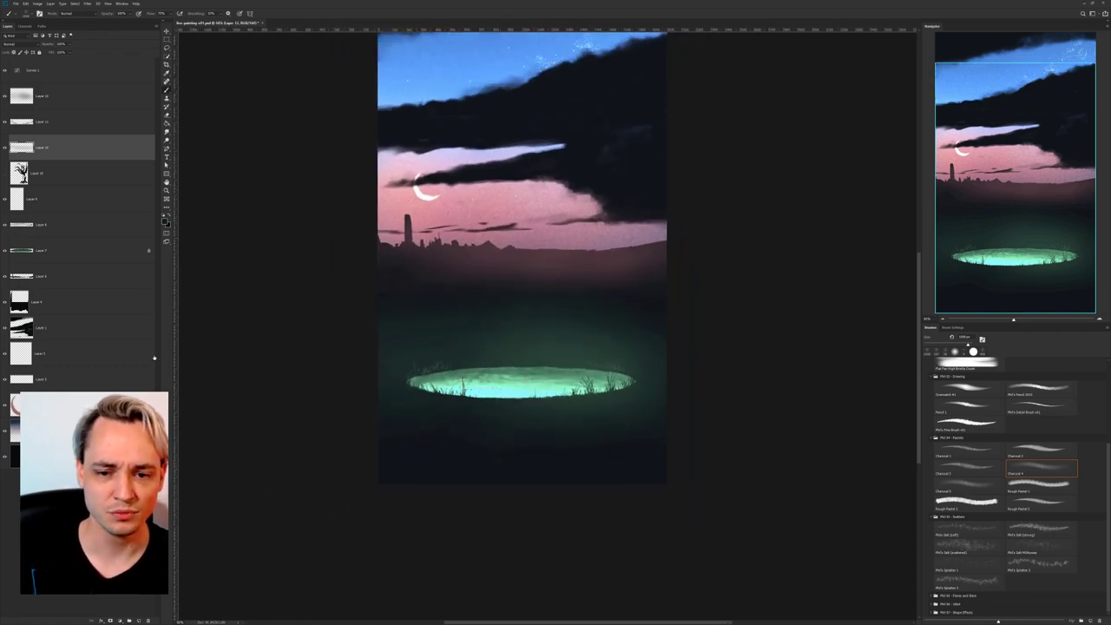
mouse_move(576, 218)
left_mouse_down()
mouse_move(565, 263)
mouse_move(578, 227)
left_mouse_up()
key("ctrl+plus")
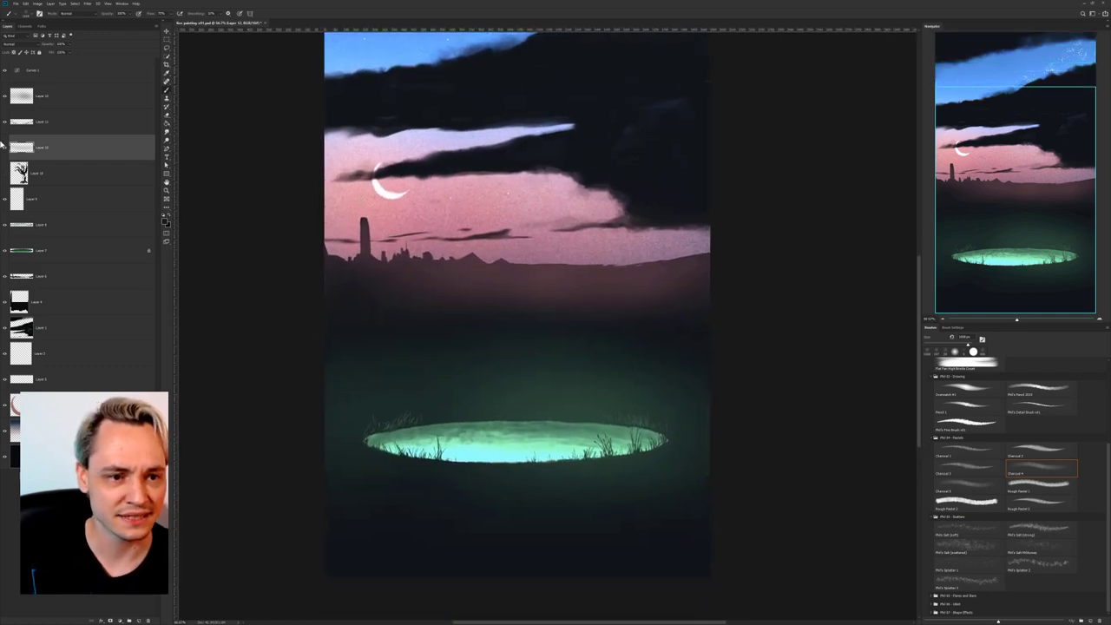
left_click(6, 149)
left_click(5, 149)
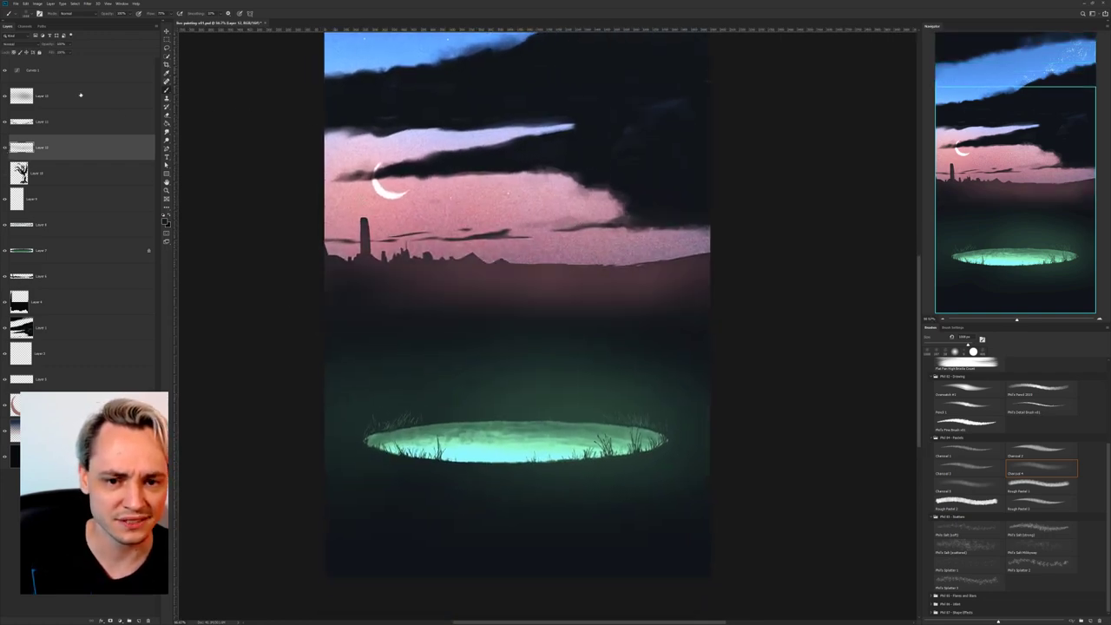
Reduce the opacity of the pink haze layer, and lower the green glow layer's opacity after comparing it with Curves 1 switched off and on.
left_click_drag(54, 54, 59, 54)
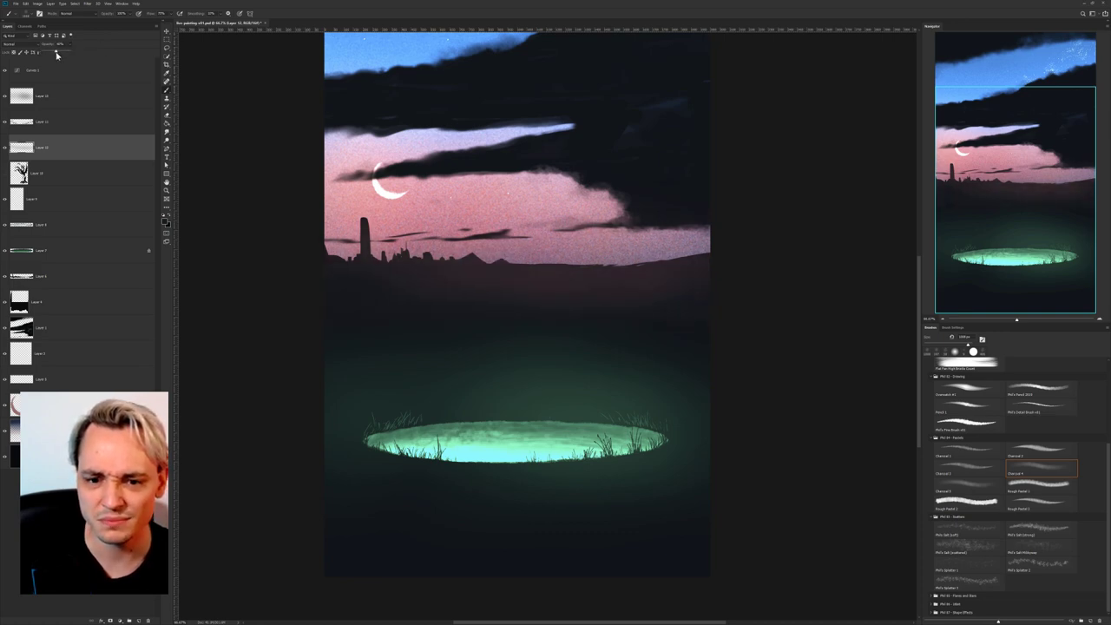
left_click(7, 100)
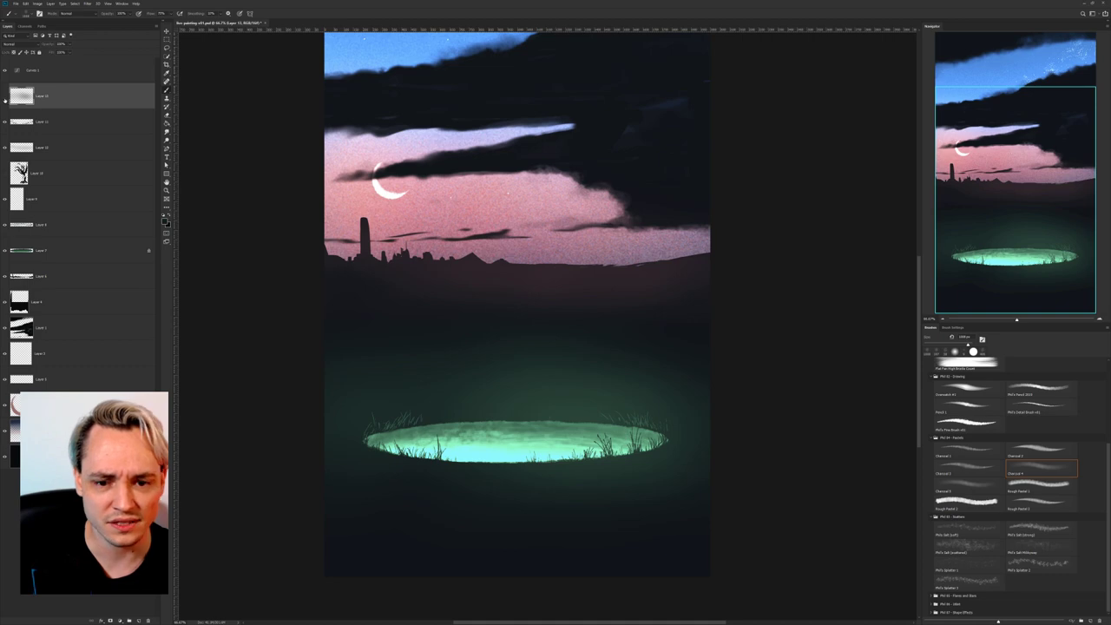
left_click(5, 97)
left_click(5, 97)
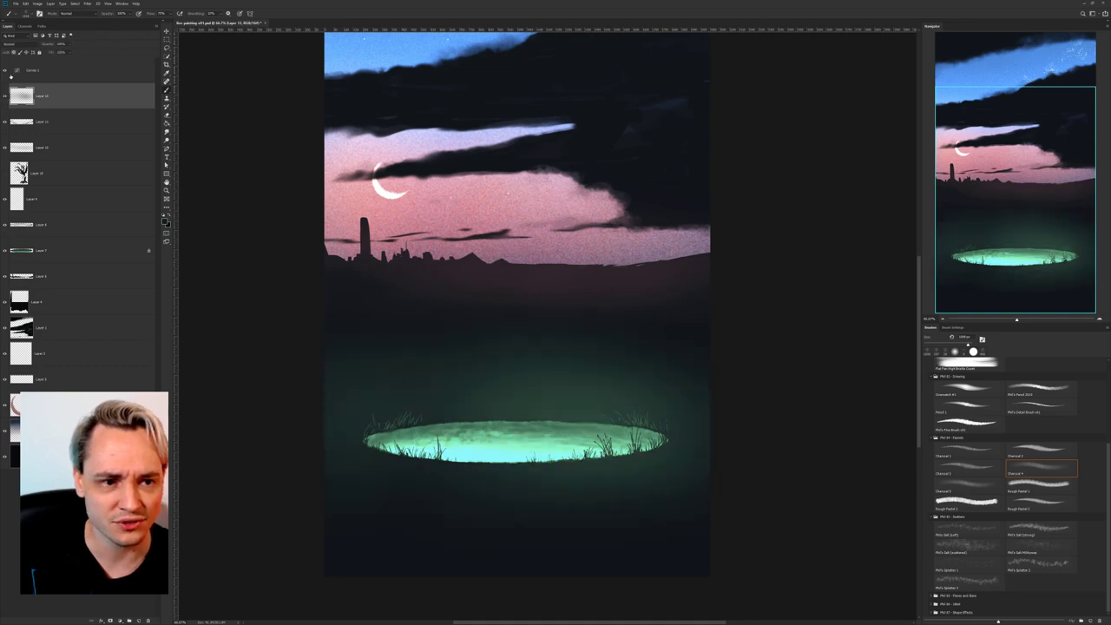
left_click(5, 73)
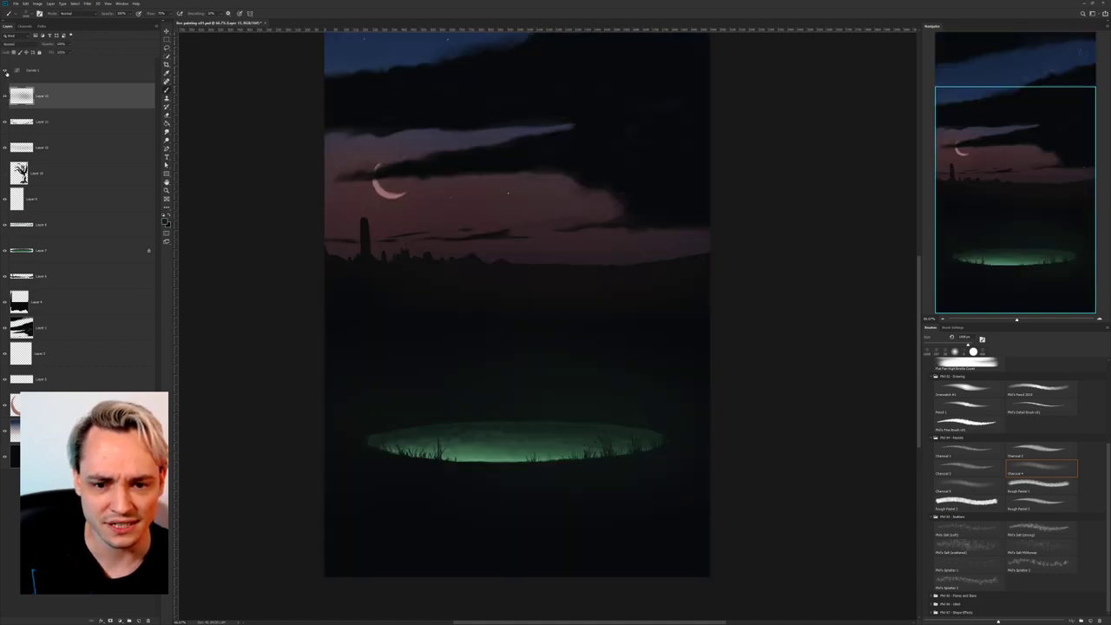
left_click(5, 72)
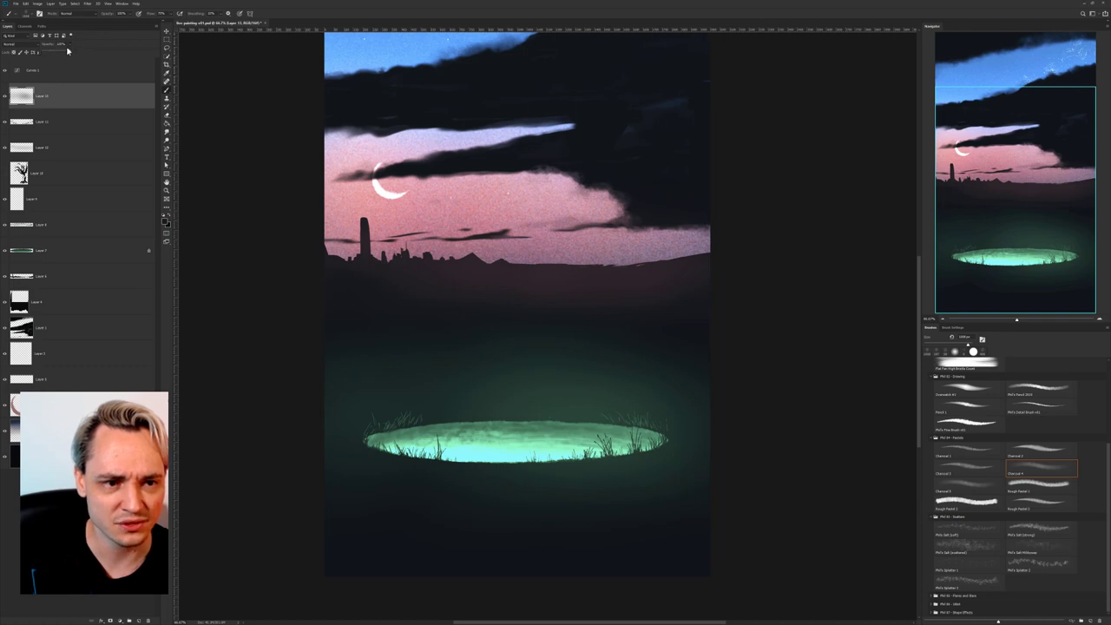
left_click_drag(59, 54, 55, 54)
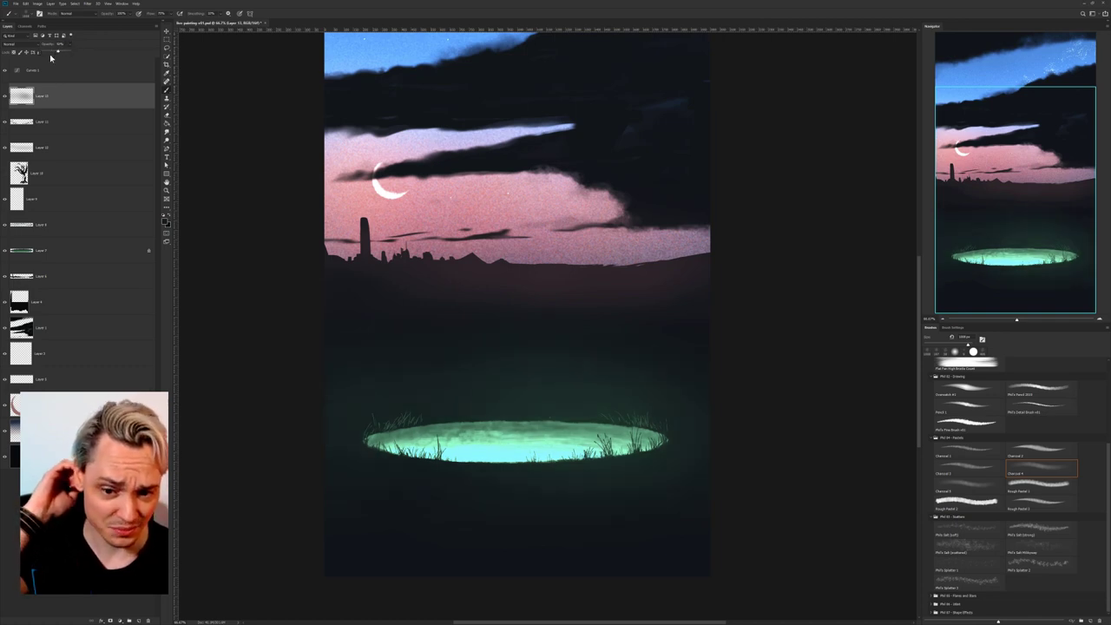
left_click(182, 194)
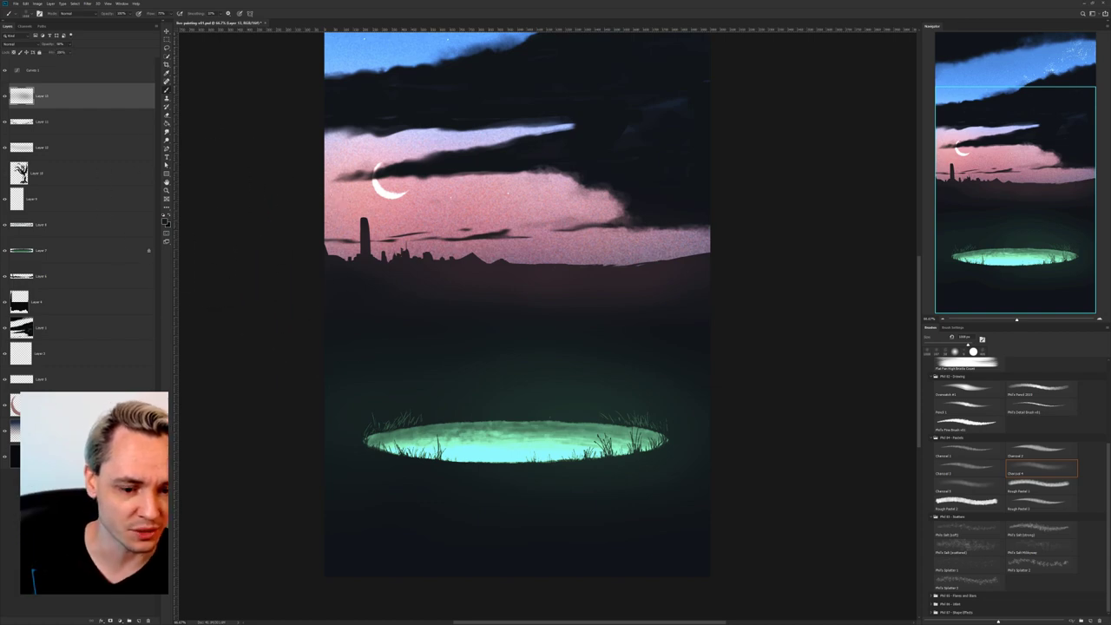
Create a new layer directly below Curves 1 and set up the Flow Brush preset, testing dark strokes near the pond.
left_click(139, 621)
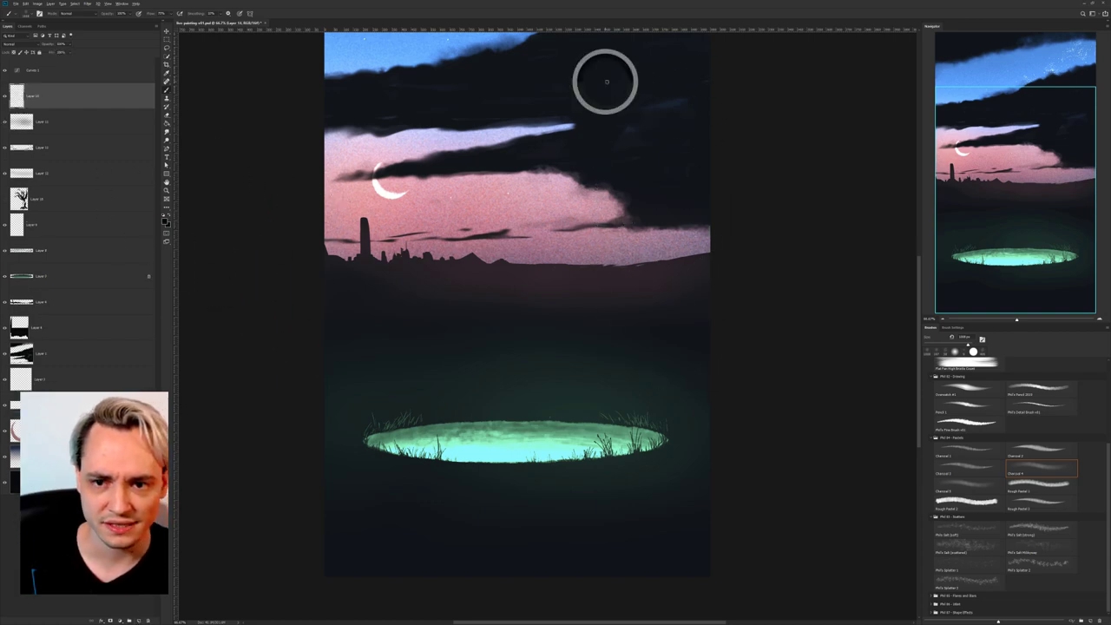
right_click(724, 217)
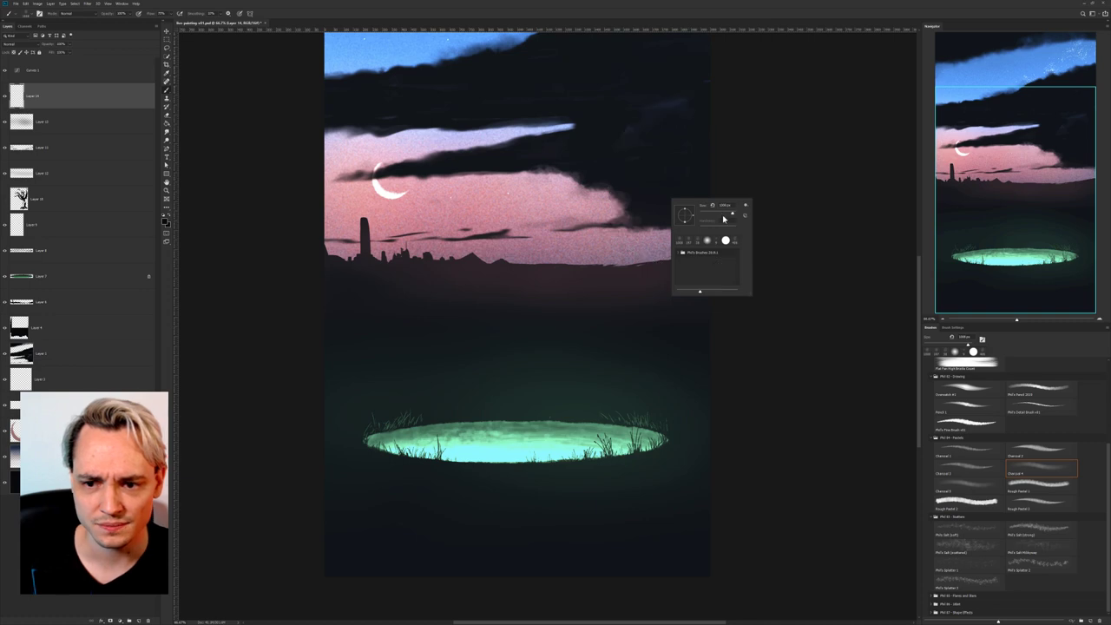
left_click_drag(662, 118, 634, 105)
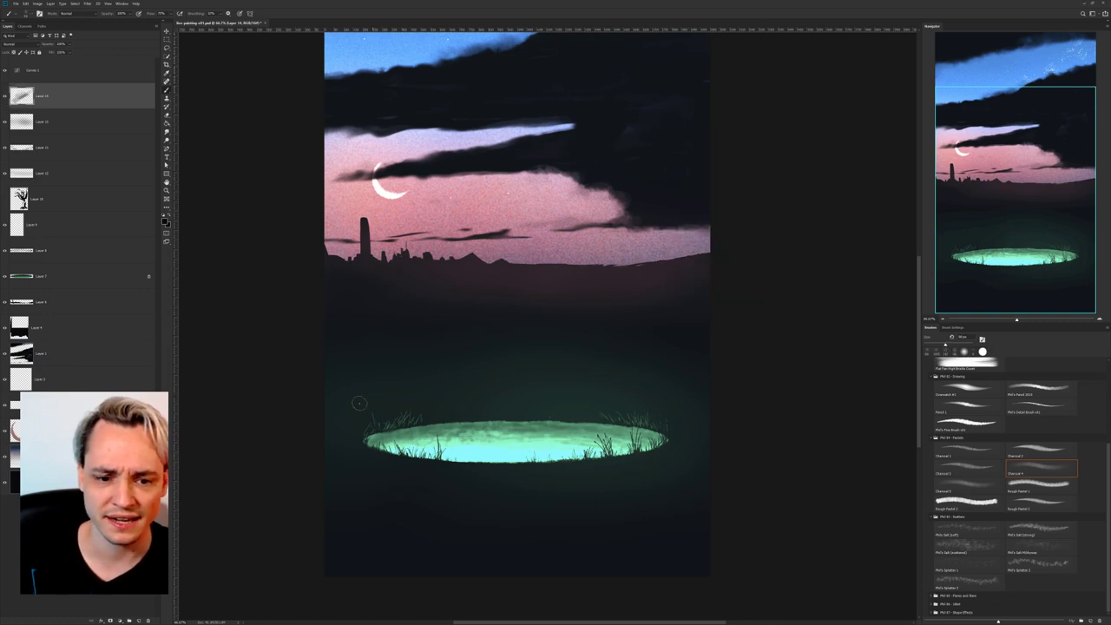
left_click_drag(426, 412, 396, 352)
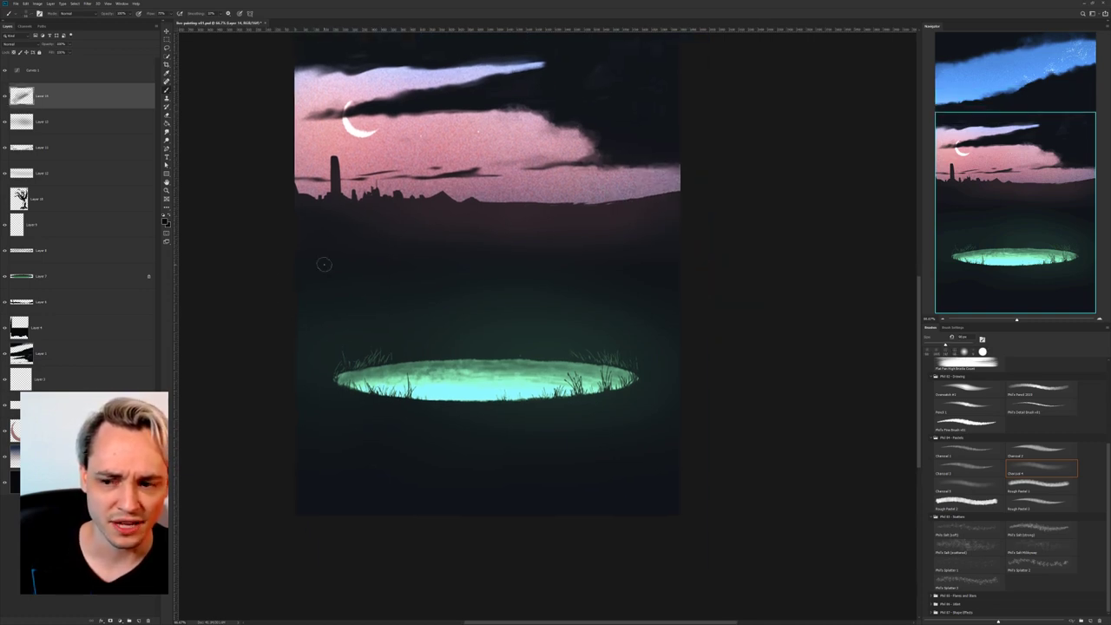
left_click(943, 418)
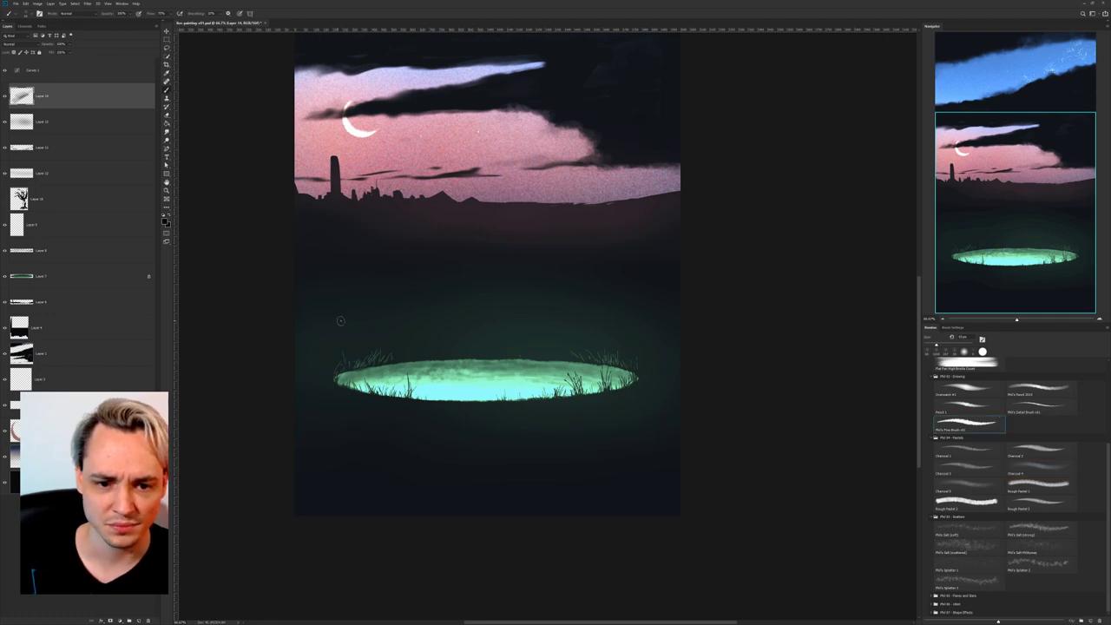
right_click(341, 322)
key("Escape")
mouse_move(434, 282)
left_mouse_down()
mouse_move(499, 295)
mouse_move(493, 399)
left_mouse_up()
key("ctrl+z")
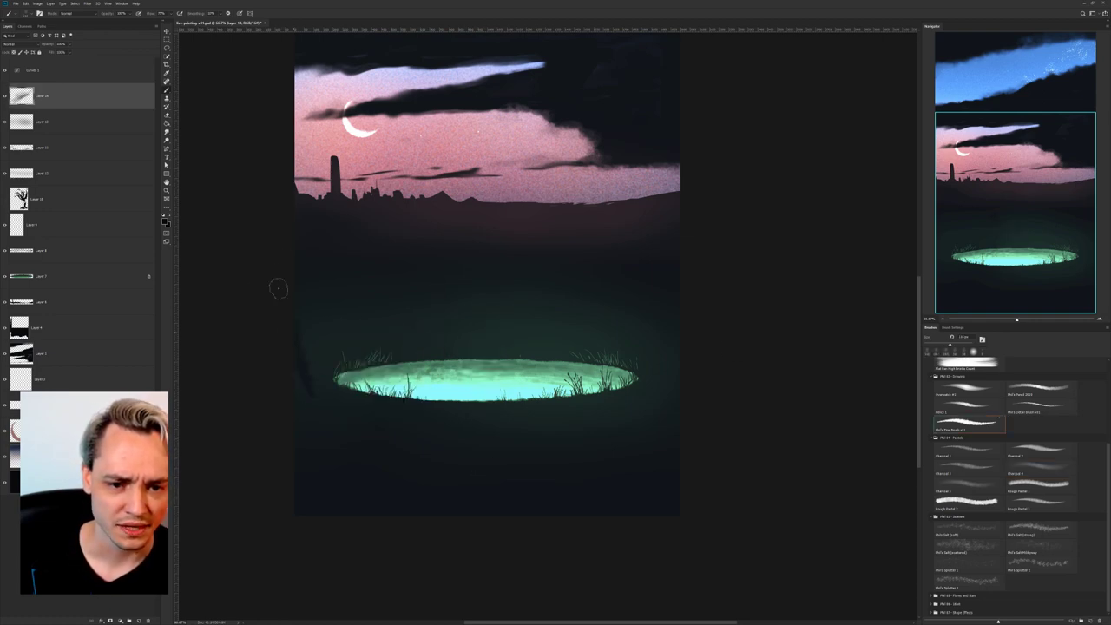
Paint large dark plant blades in the left foreground, fanning upward and overlapping the left part of the pond.
left_click_drag(352, 421, 358, 311)
left_click_drag(395, 404, 397, 352)
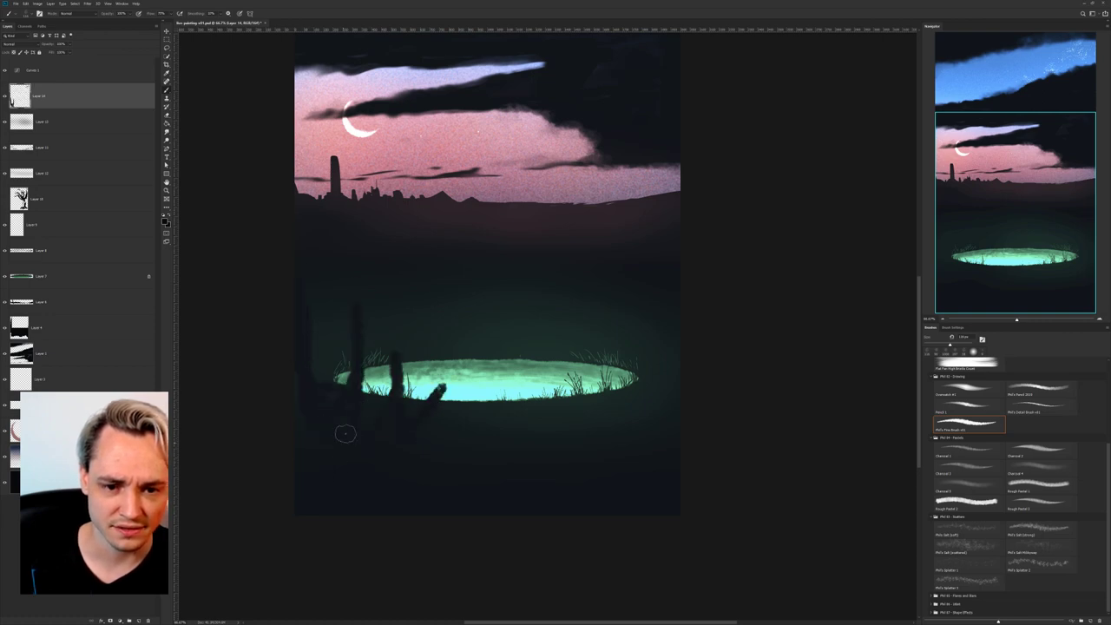
mouse_move(382, 434)
left_mouse_down()
mouse_move(479, 370)
mouse_move(502, 334)
left_mouse_up()
left_click_drag(401, 398, 446, 339)
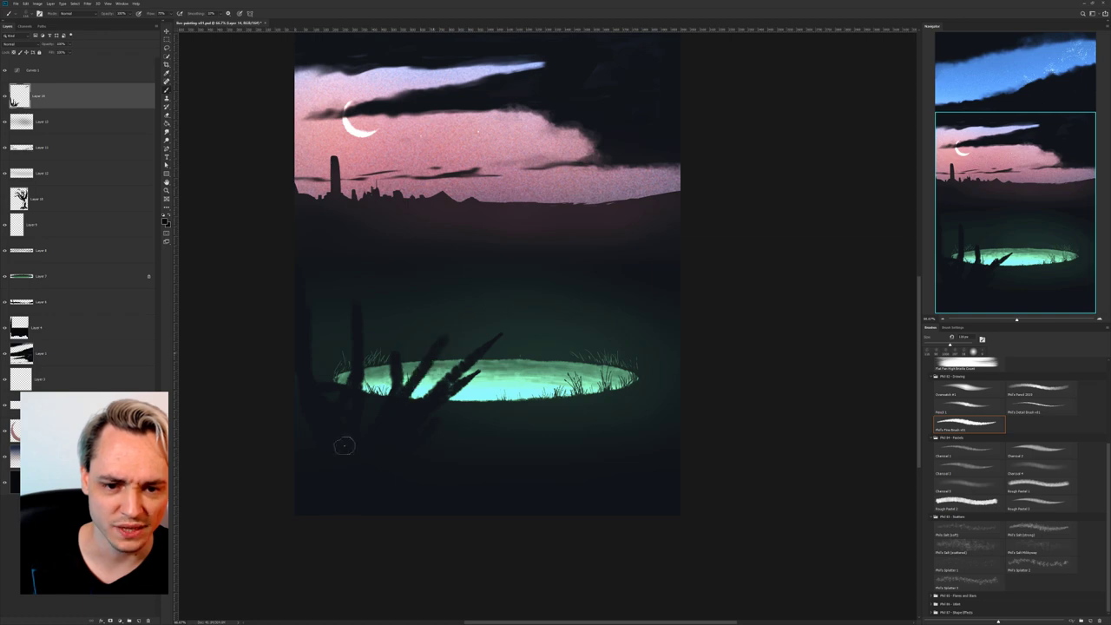
left_click_drag(363, 389, 408, 299)
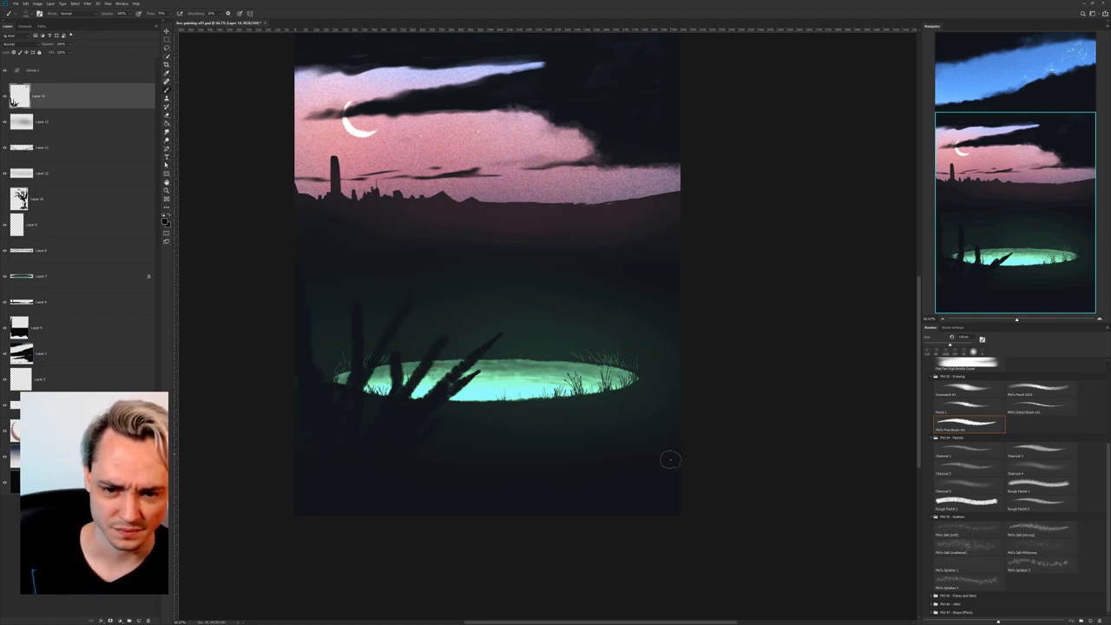
Paint shorter dark plant blades in the right foreground, rising beside the right end of the pond.
left_click_drag(680, 387, 662, 341)
left_click_drag(662, 406, 647, 363)
left_click_drag(636, 443, 625, 404)
left_click_drag(620, 457, 614, 429)
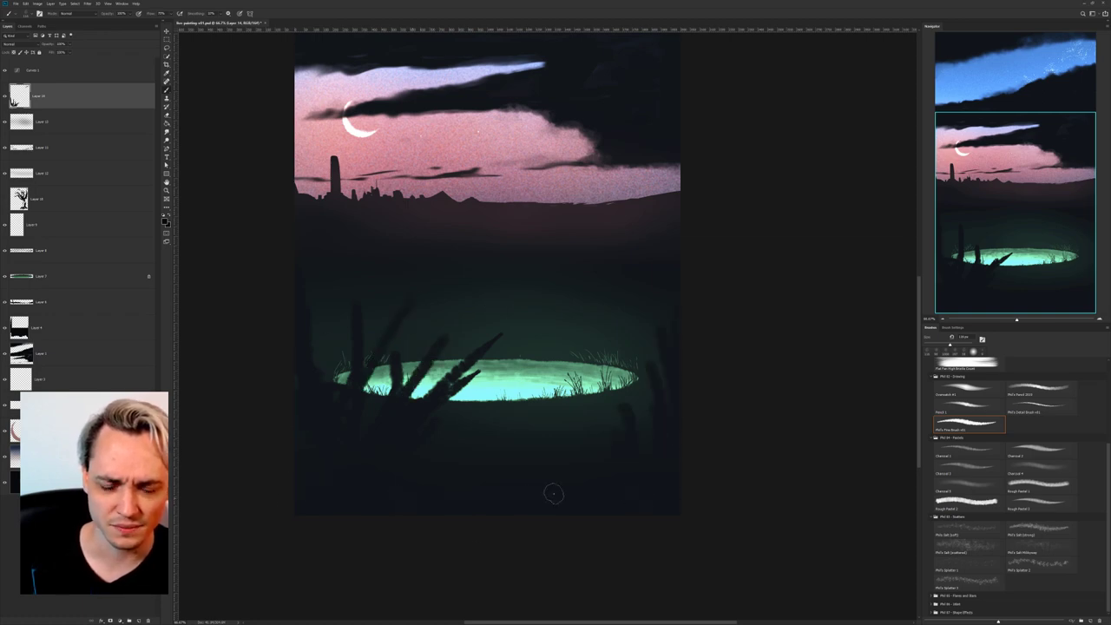
Fill the ground below the pond with dark strokes using a larger brush, and block in a dark trunk shape along the canvas's right edge.
right_click(512, 459)
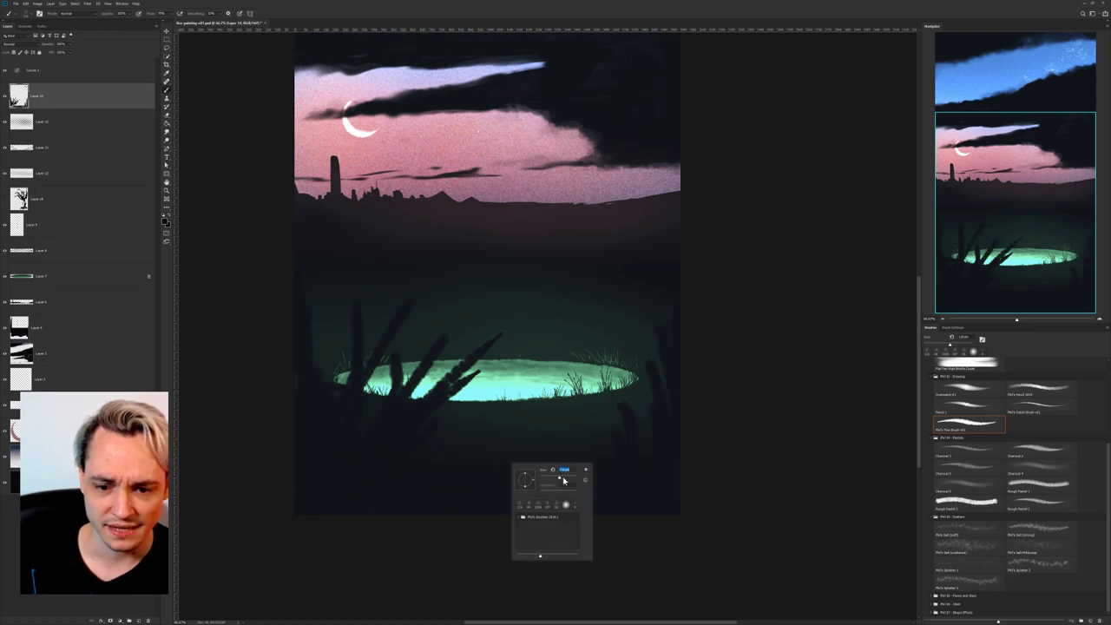
left_click_drag(563, 479, 568, 479)
mouse_move(438, 470)
left_mouse_down()
mouse_move(370, 481)
mouse_move(492, 516)
mouse_move(598, 474)
left_mouse_up()
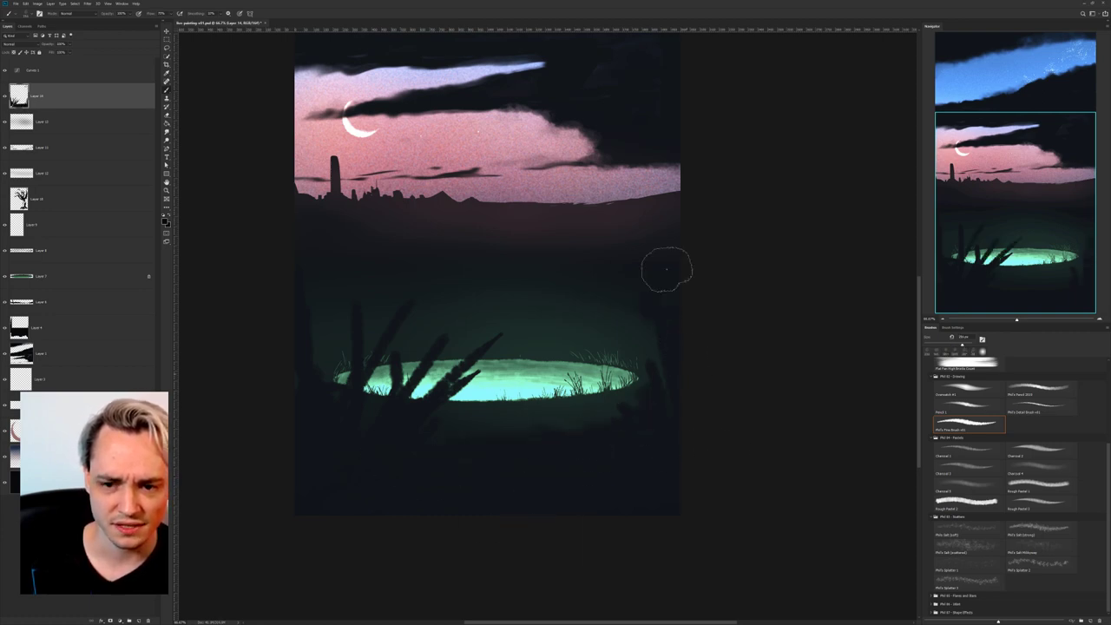
left_click_drag(651, 195, 655, 244)
scroll(673, 391, "up", 4)
scroll(682, 302, "down", 2)
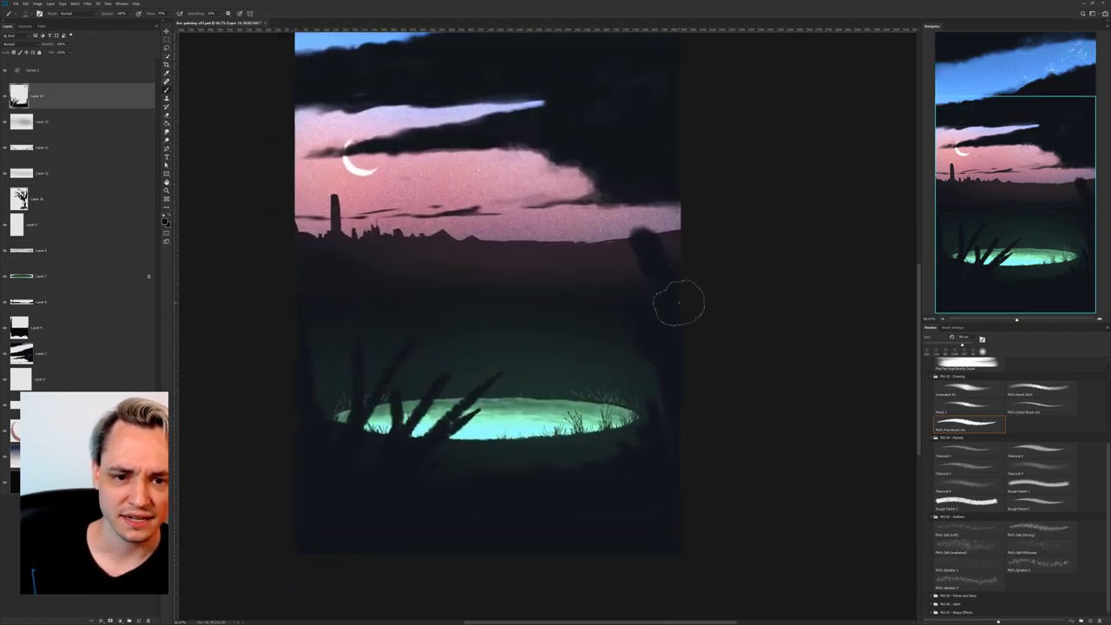
Hide the Curves 1 adjustment and paint a dark tree trunk with upright branches along the canvas's left edge, up into the blue sky.
right_click(341, 314)
left_click(386, 326)
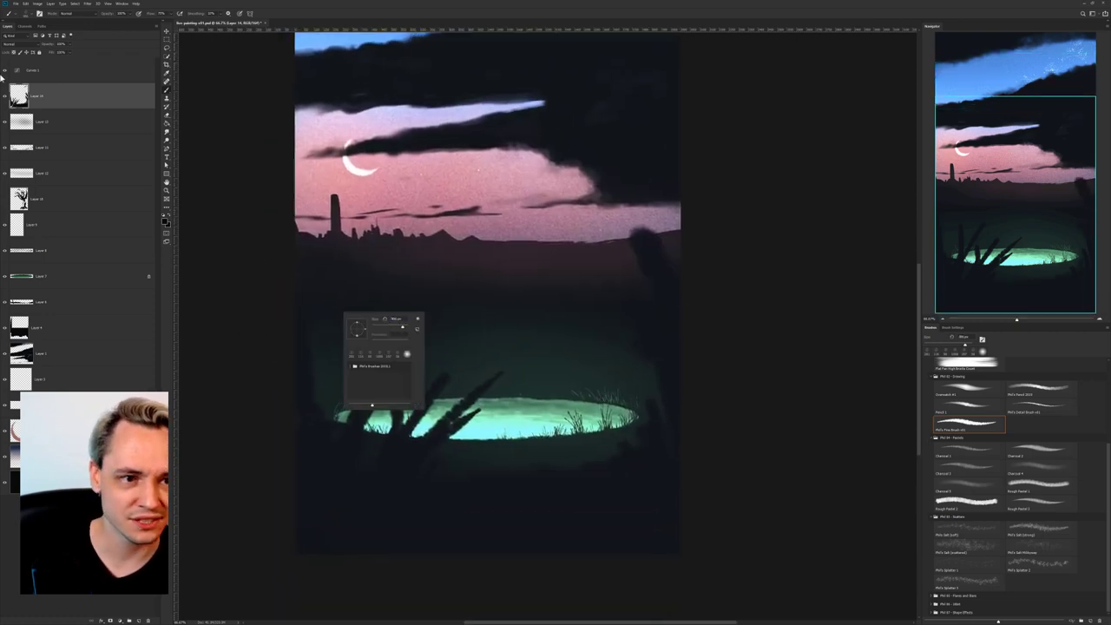
left_click(3, 72)
left_click(4, 70)
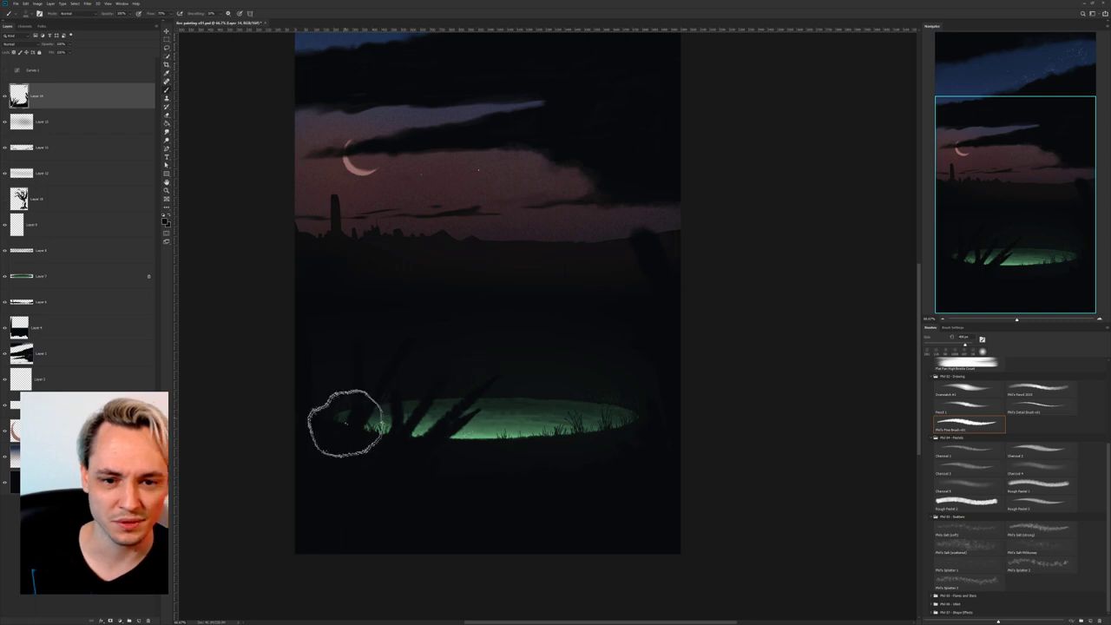
right_click(470, 324)
left_click(352, 313)
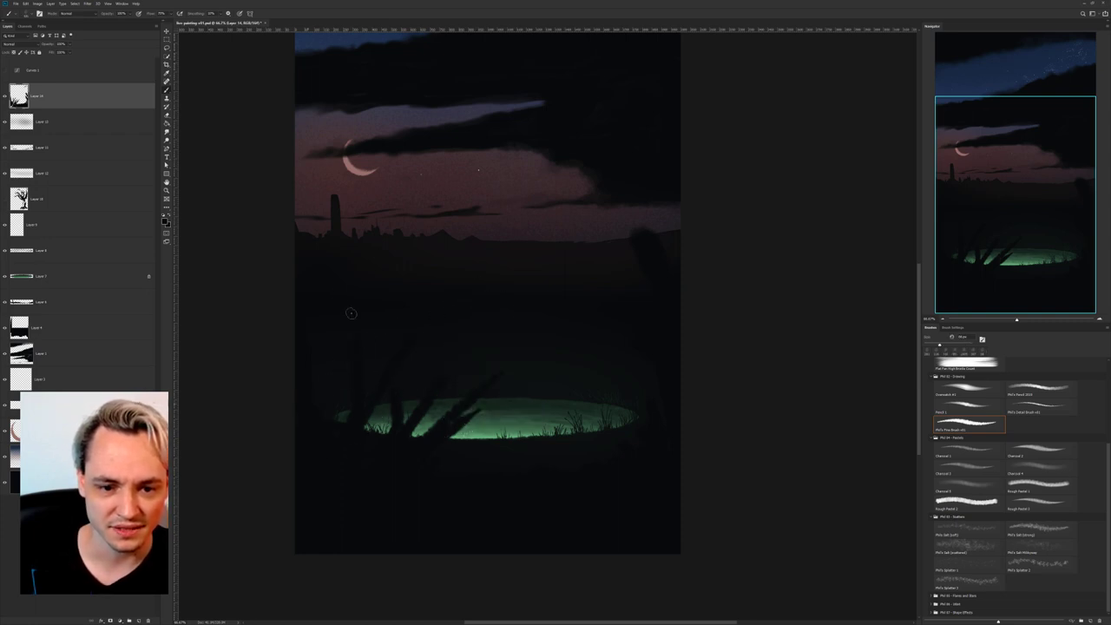
mouse_move(340, 417)
left_mouse_down()
mouse_move(321, 290)
mouse_move(301, 265)
mouse_move(311, 178)
mouse_move(311, 267)
mouse_move(319, 115)
left_mouse_up()
mouse_move(320, 122)
left_mouse_down()
mouse_move(311, 275)
mouse_move(307, 233)
mouse_move(344, 114)
left_mouse_up()
left_click_drag(344, 160, 377, 78)
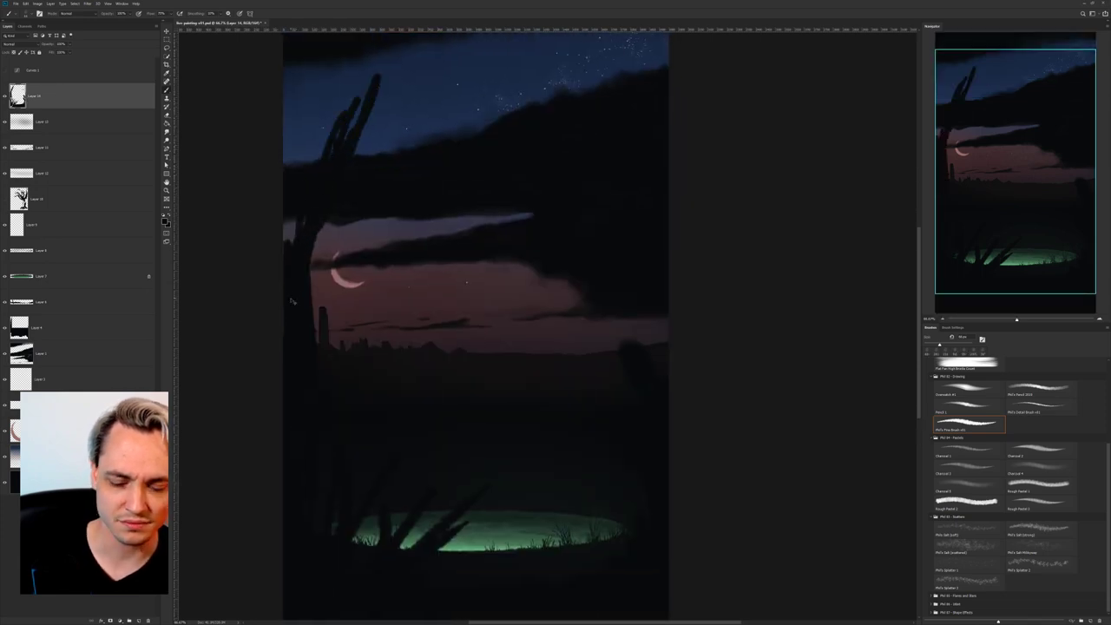
Thicken the left tree's upright branches and paint a long forked branch reaching right across the blue sky.
key("ctrl+minus")
right_click(416, 254)
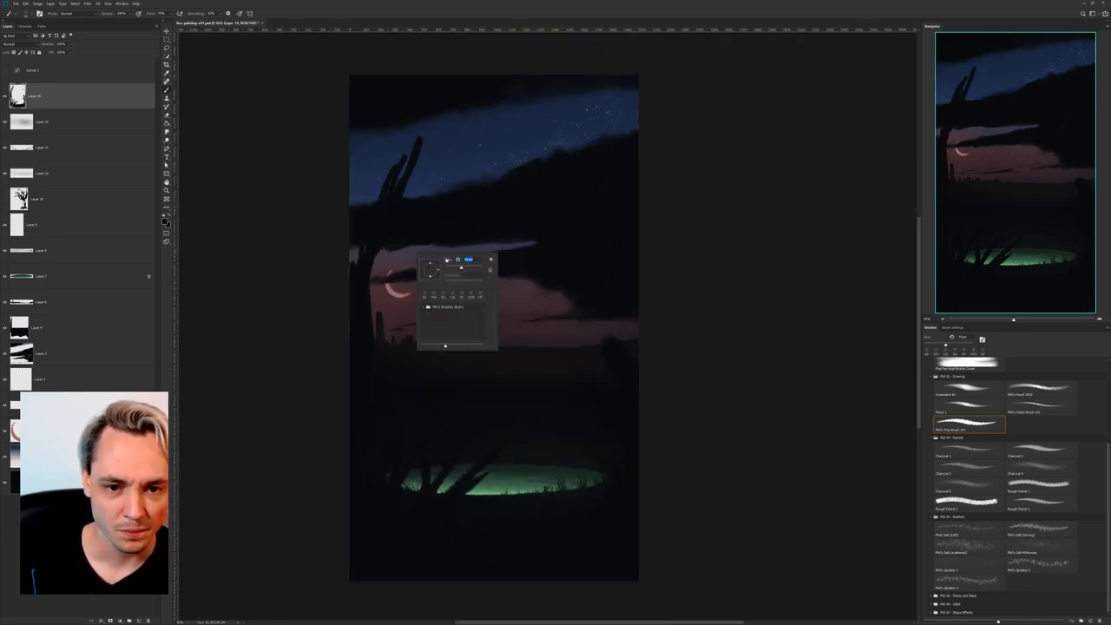
mouse_move(395, 165)
left_mouse_down()
mouse_move(413, 135)
mouse_move(490, 130)
left_mouse_up()
left_click_drag(380, 189, 384, 194)
left_click_drag(474, 131, 500, 104)
left_click_drag(451, 148, 529, 123)
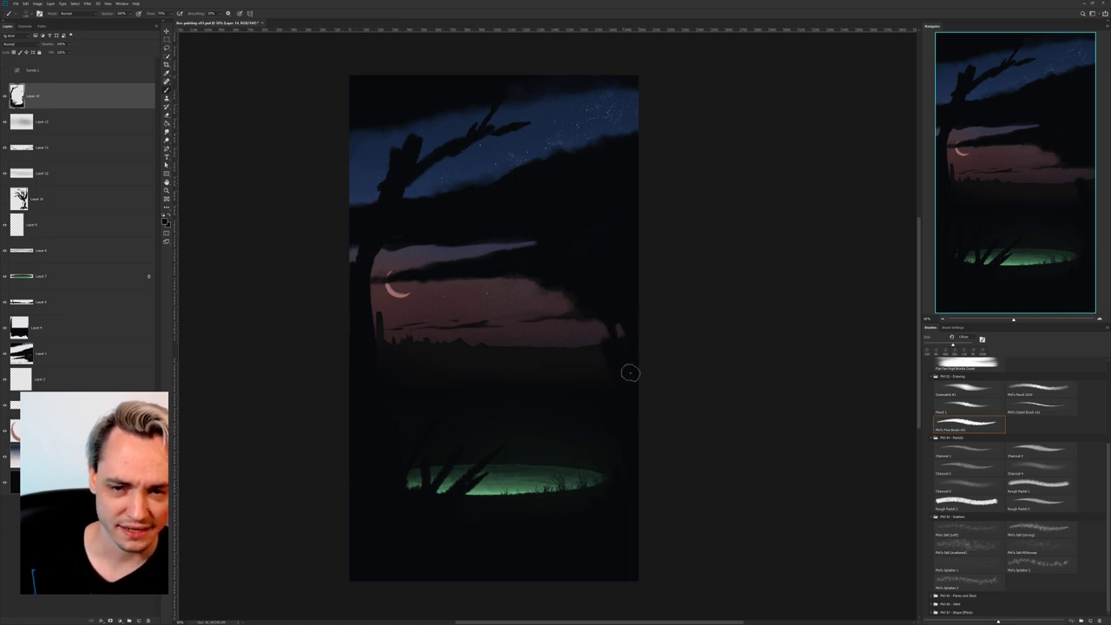
Sharpen the left tree's broken stumps with a smaller brush and eraser, and extend the long branch toward the stars.
right_click(392, 171)
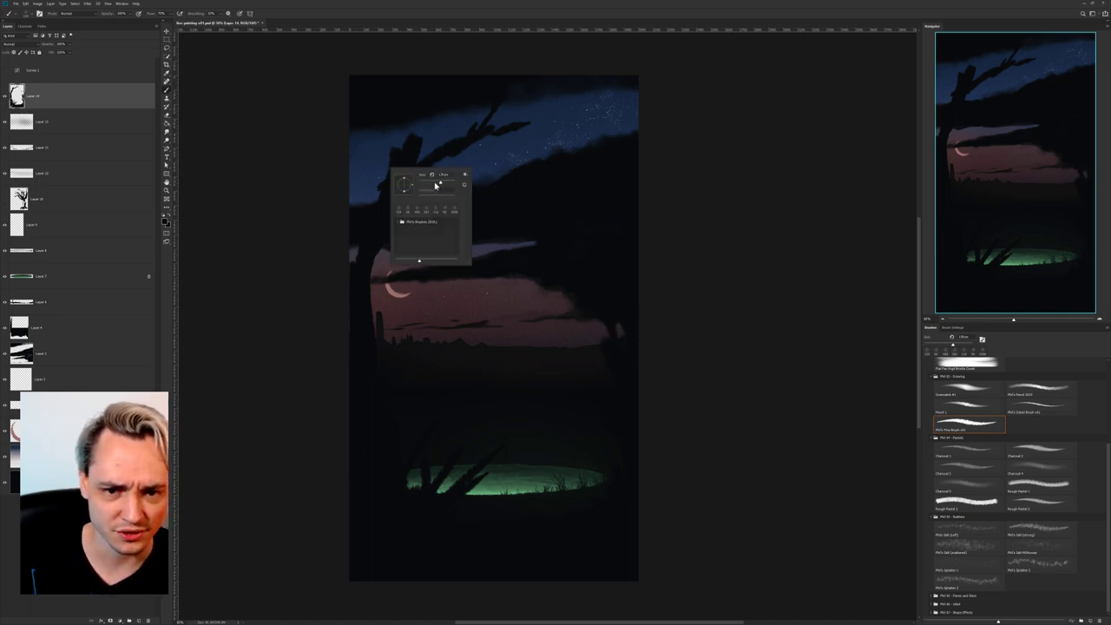
left_click(398, 152)
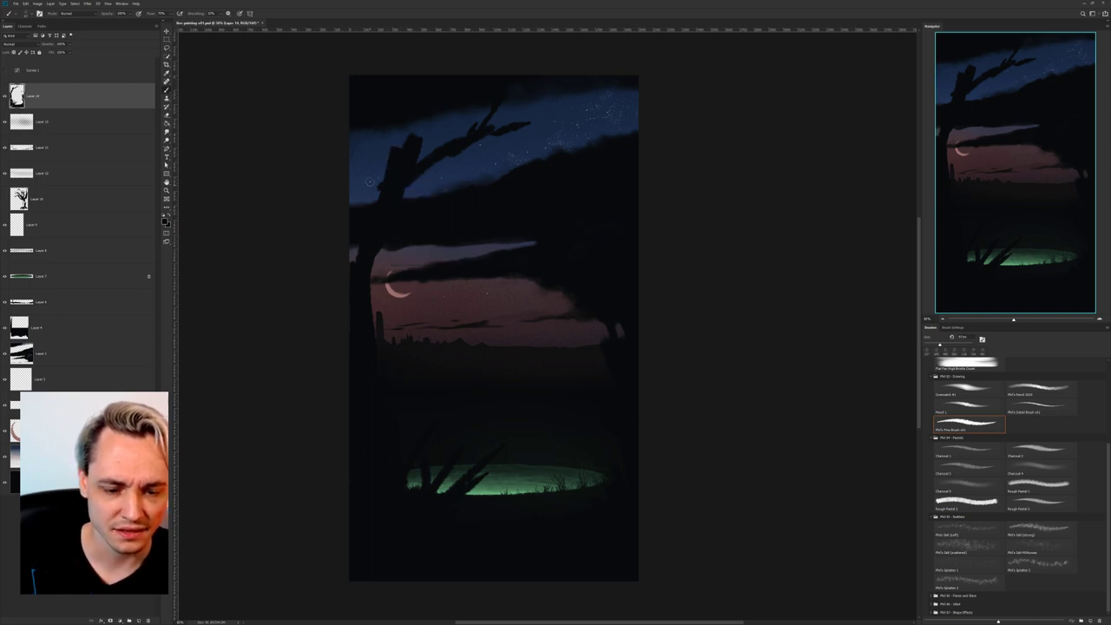
key("e")
key("b")
left_click_drag(392, 205, 446, 156)
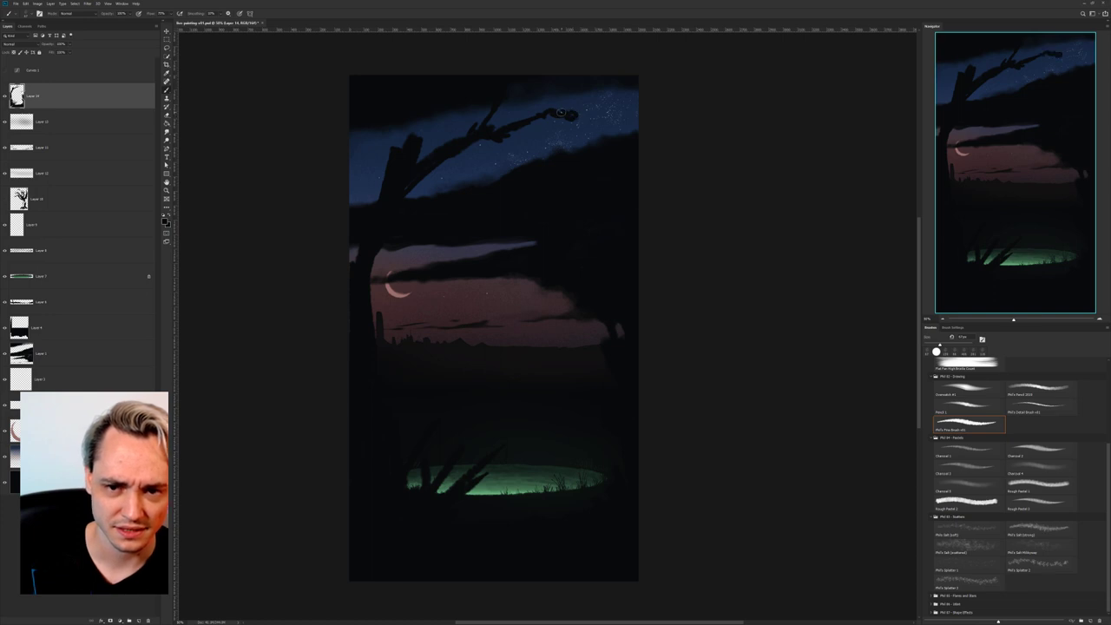
Taper the tip of the long branch with the Eraser and fill out the left trunk beside the moon with the brush.
key("e")
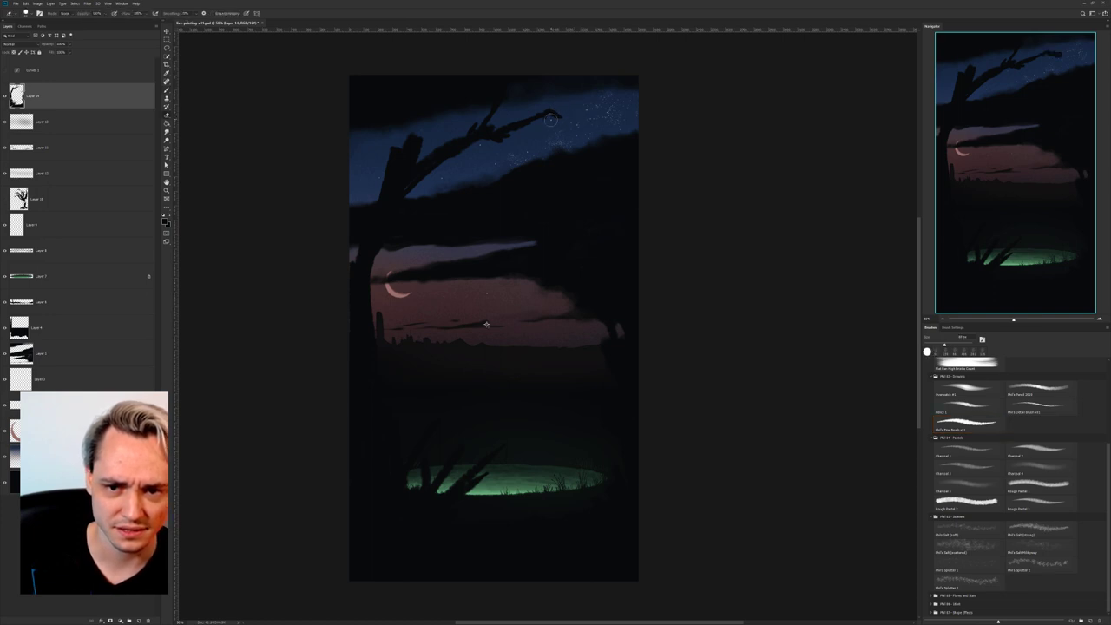
key("b")
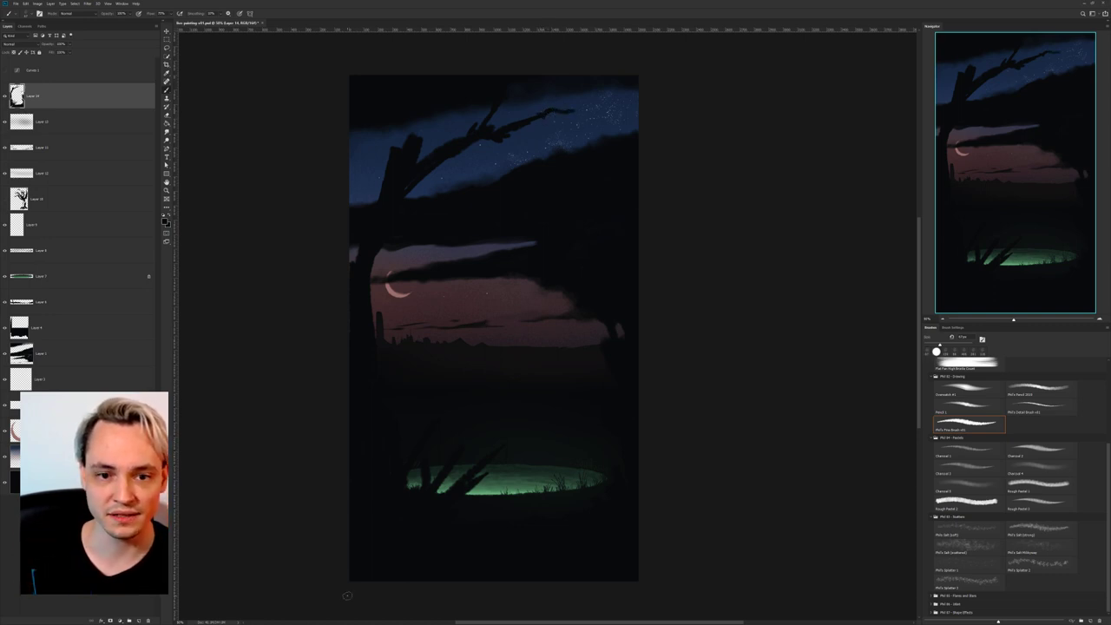
left_click_drag(384, 228, 367, 302)
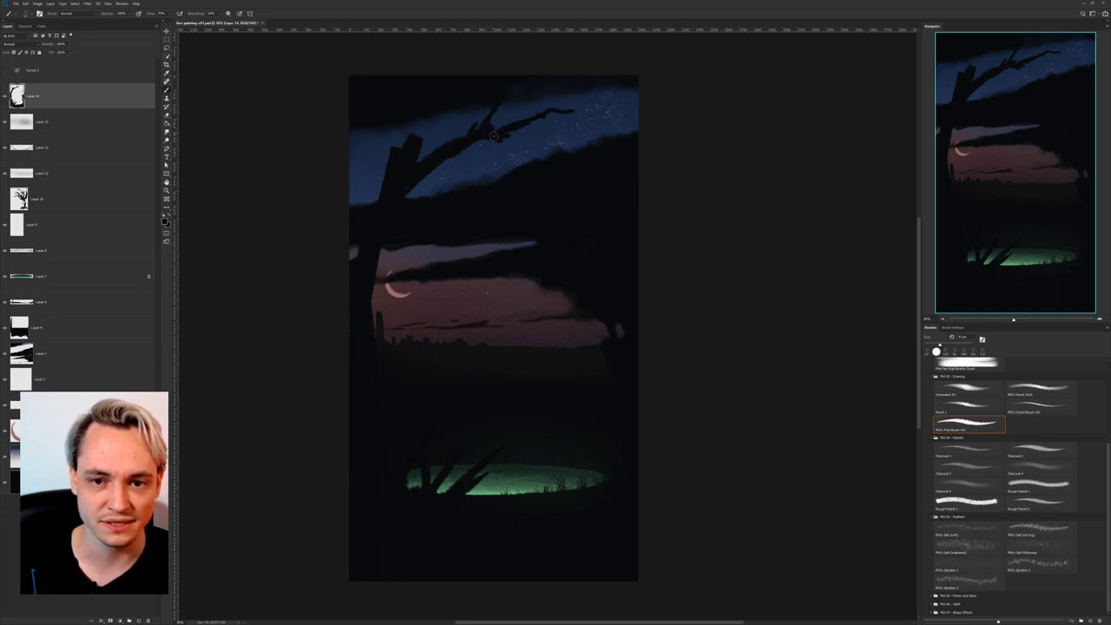
key("e")
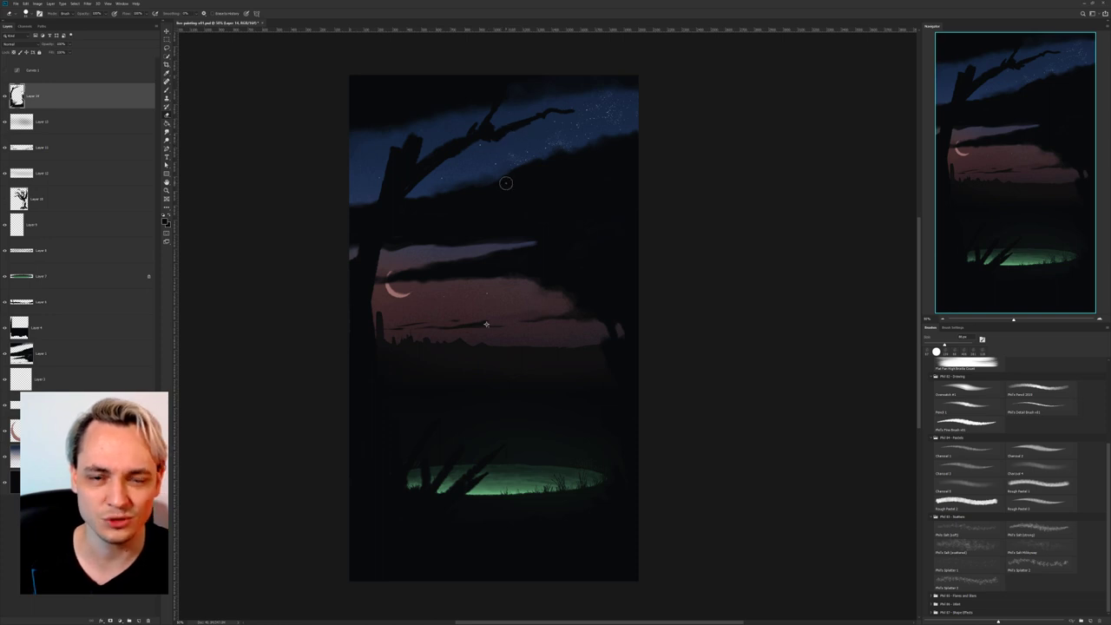
key("bracketleft")
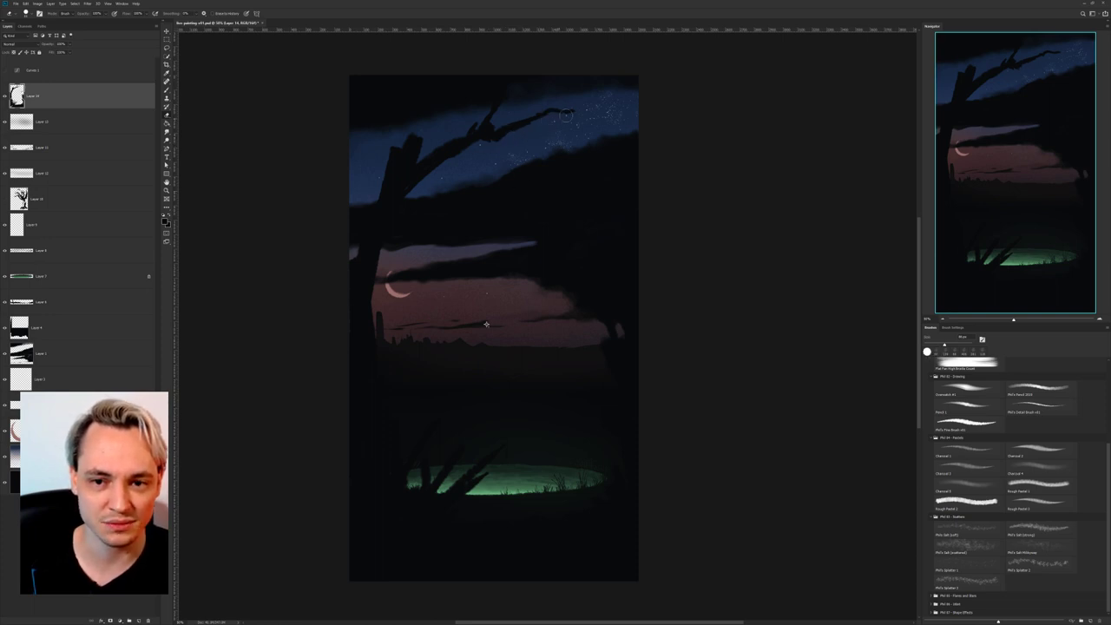
key("b")
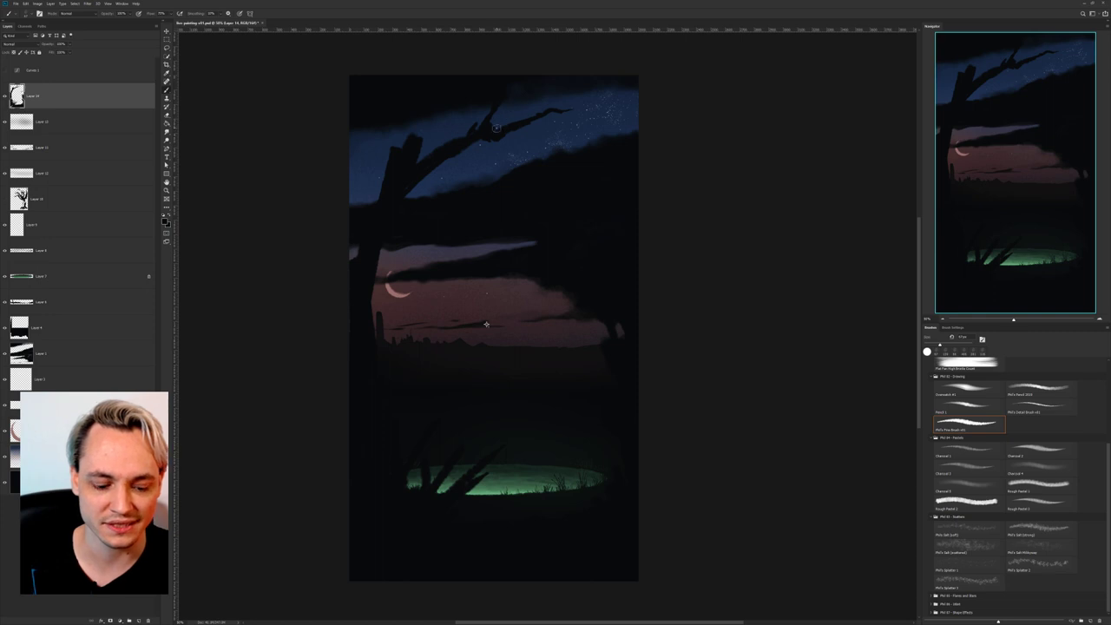
Refine the short upright twig on the long branch by alternating the Eraser and the brush.
key("e")
key("b")
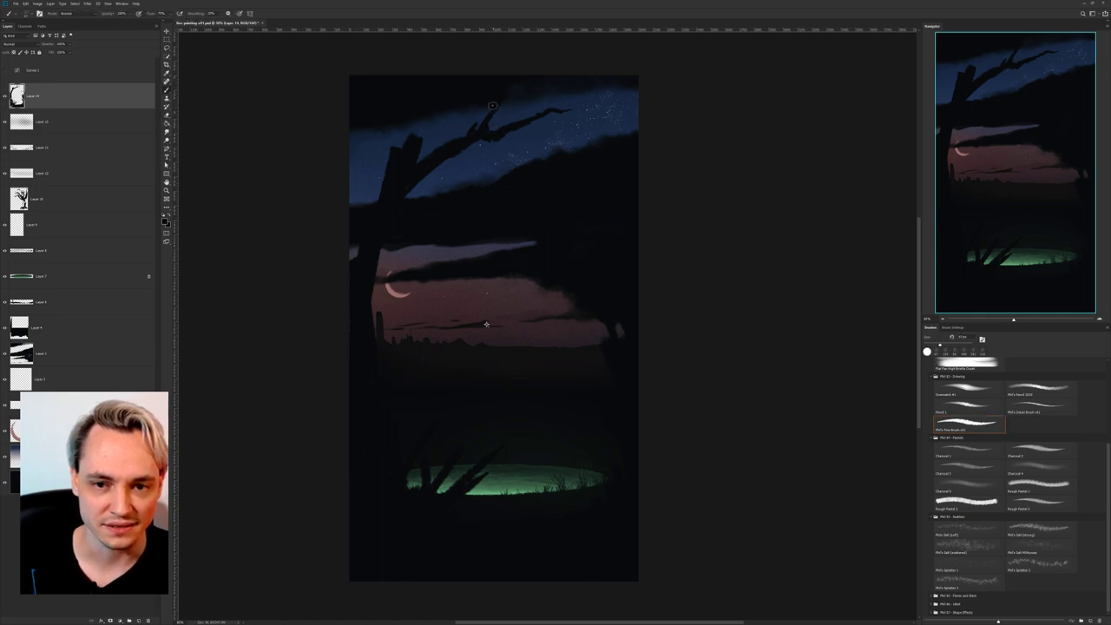
key("e")
key("b")
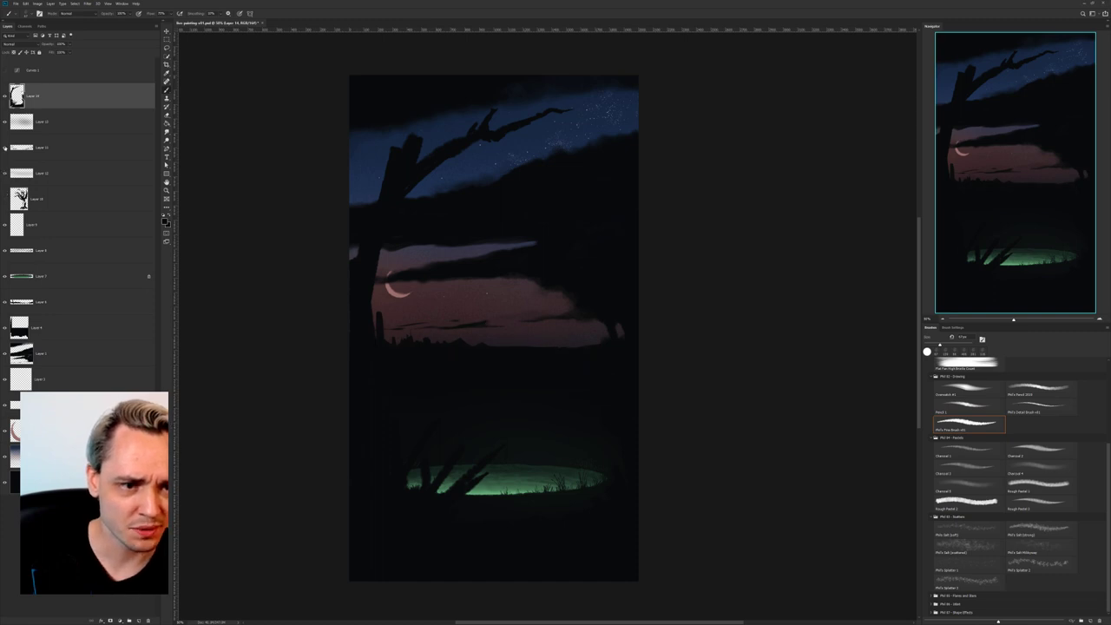
Show the Curves 1 adjustment and examine the left tree trunk, clouds and moon up close and in the full picture.
left_click(4, 71)
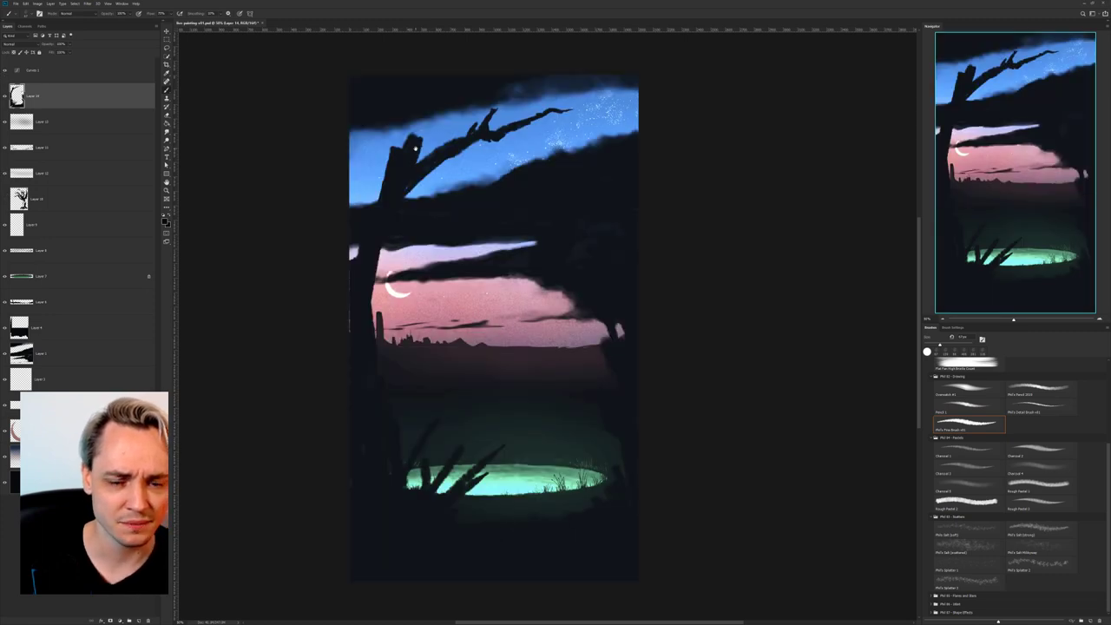
left_click_drag(388, 284, 521, 575)
key("ctrl+plus")
key("ctrl+plus")
key("ctrl+plus")
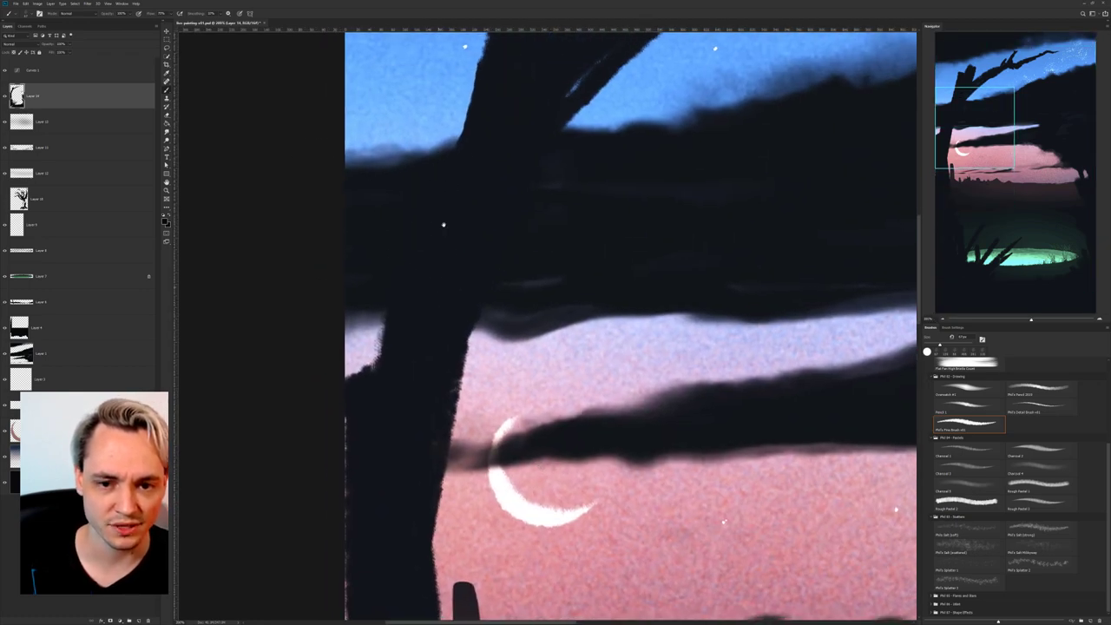
scroll(443, 225, "down", 3)
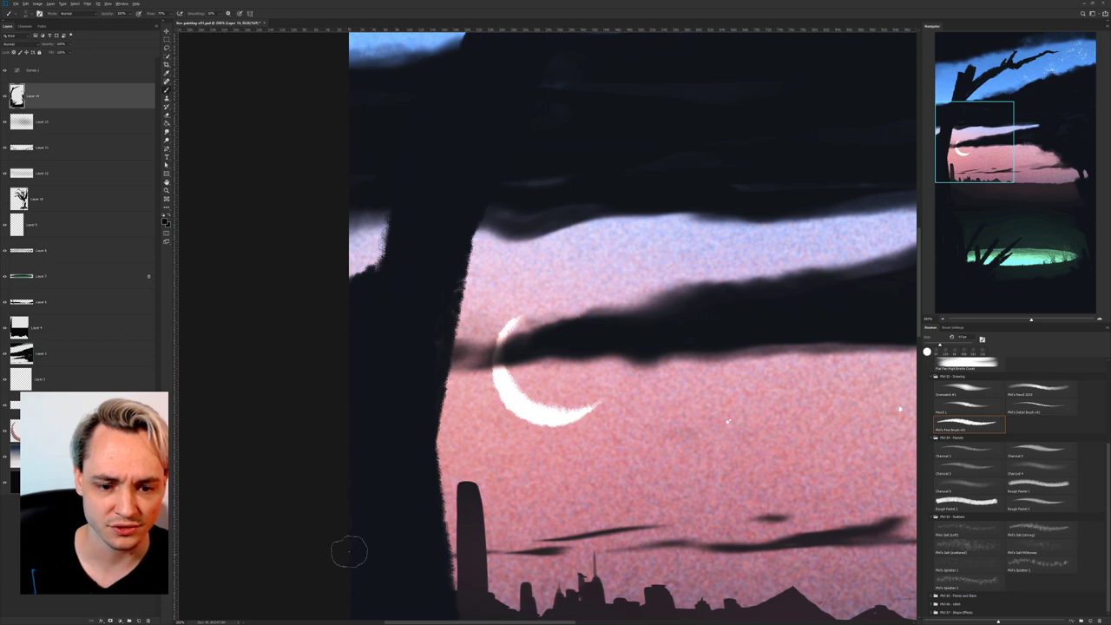
scroll(447, 266, "up", 3)
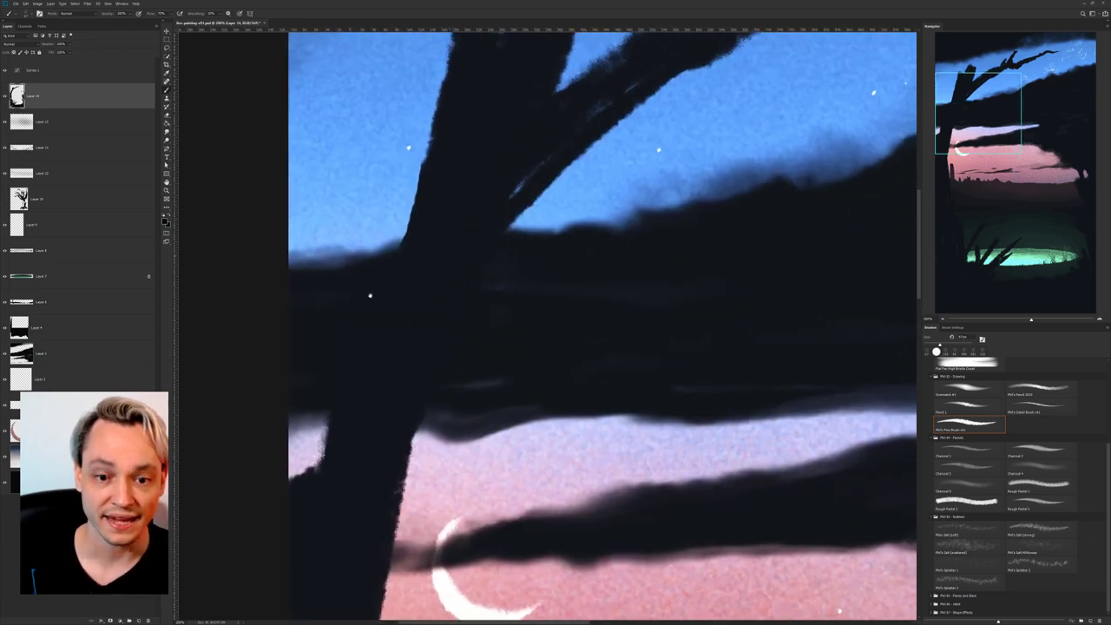
scroll(370, 296, "down", 6)
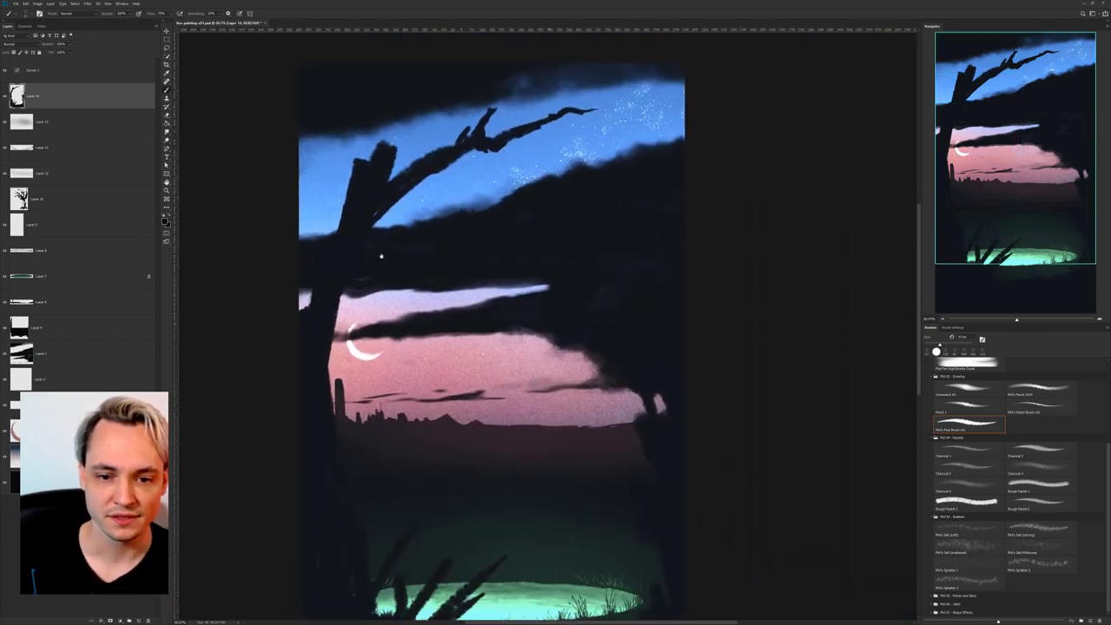
scroll(380, 259, "down", 1)
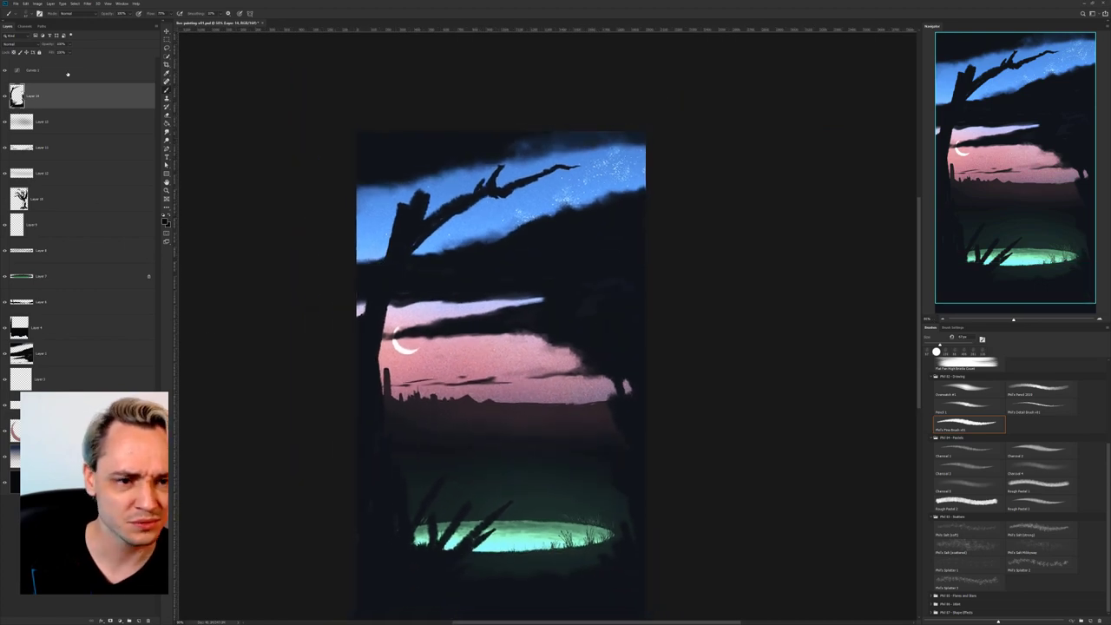
left_click(61, 122)
mouse_move(530, 405)
left_mouse_down()
mouse_move(532, 291)
mouse_move(528, 404)
left_mouse_up()
key("ctrl+z")
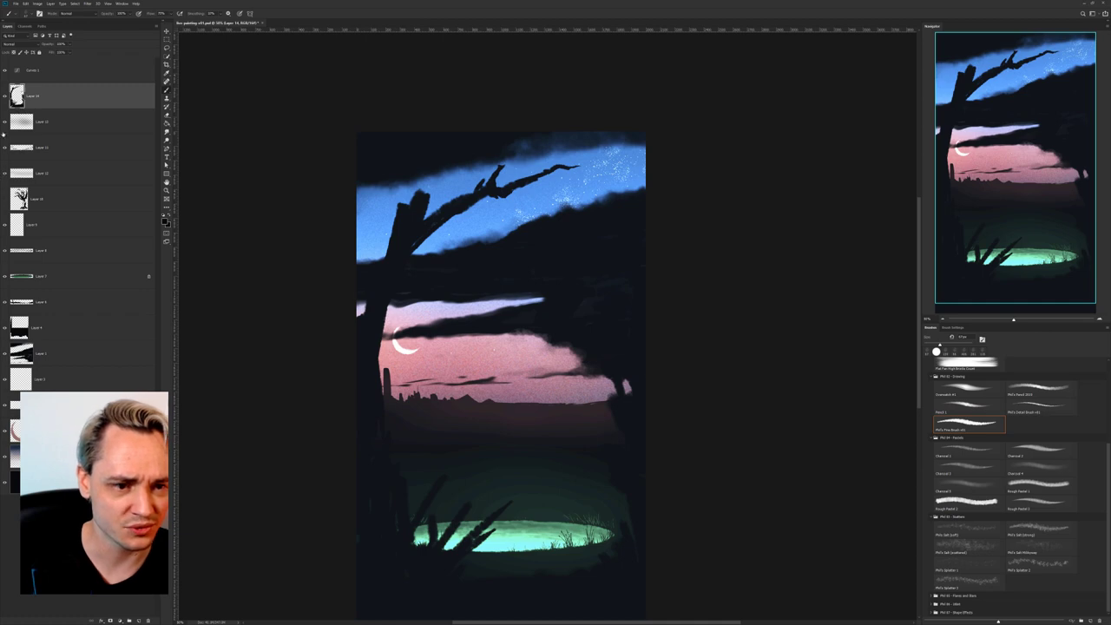
left_click(6, 124)
left_click(6, 124)
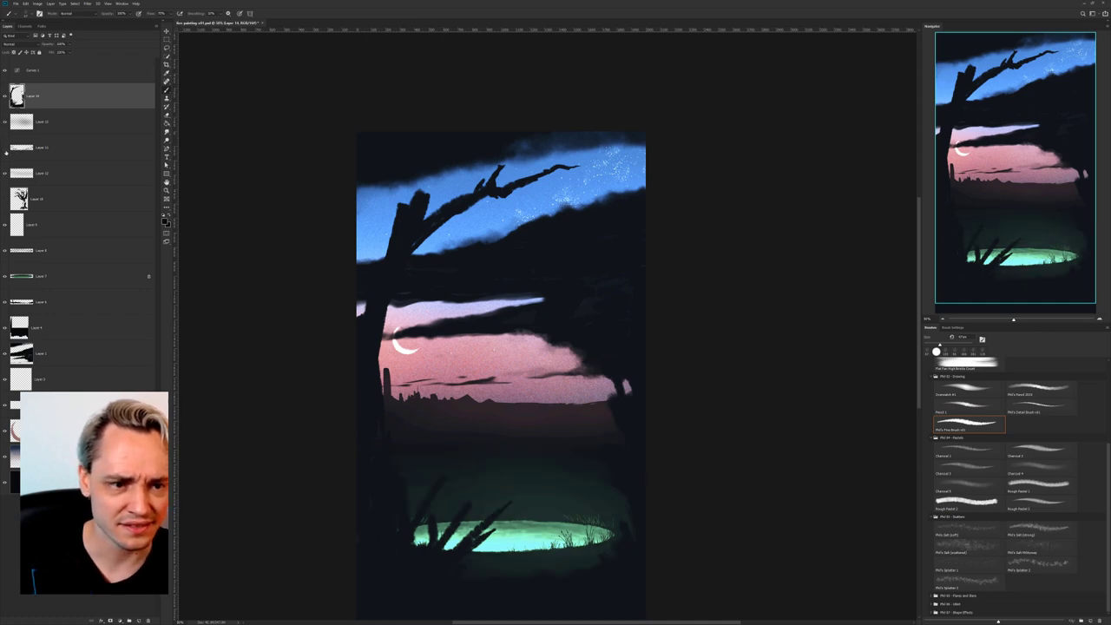
Select the haze layer Layer 12 and move it up over the dark clouds with Free Transform.
key("alt+bracketleft")
key("alt+bracketleft")
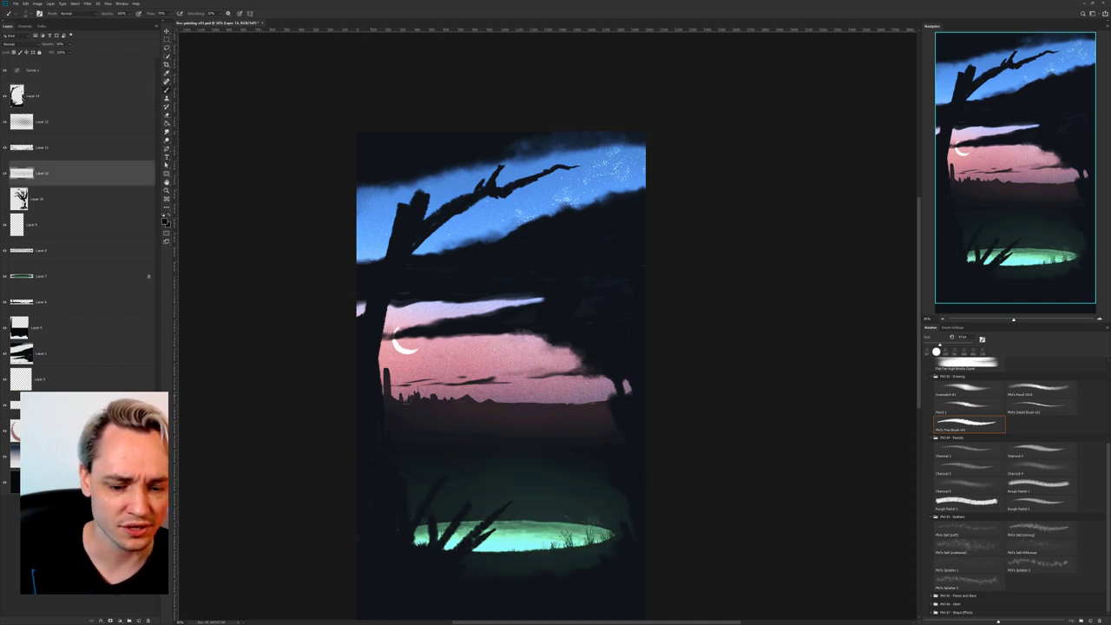
key("ctrl+t")
left_click_drag(501, 328, 519, 140)
key("Return")
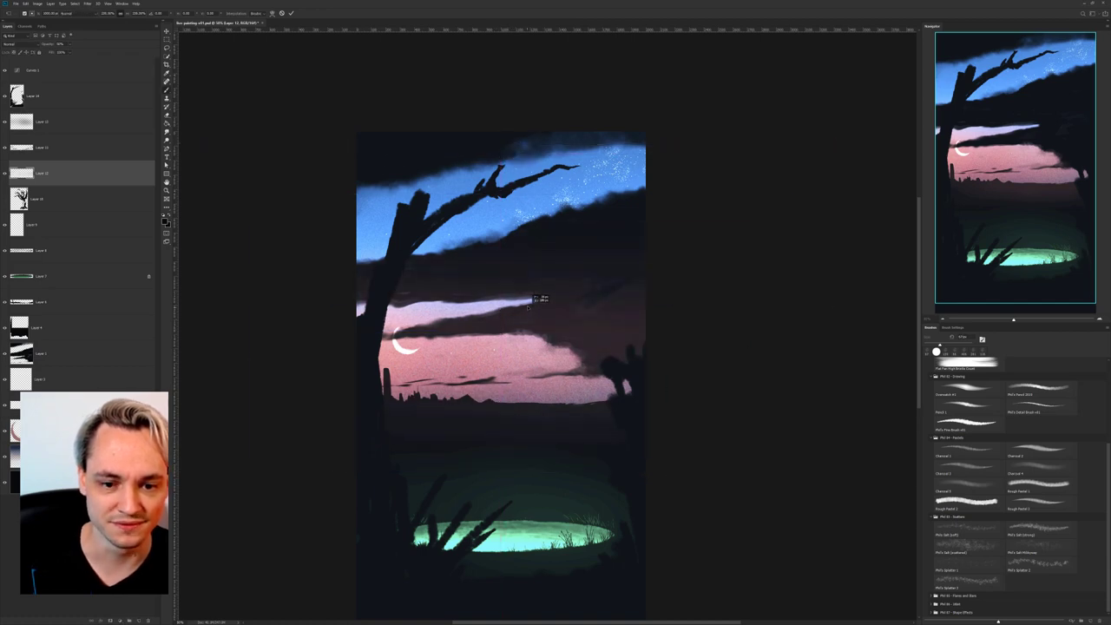
key("b")
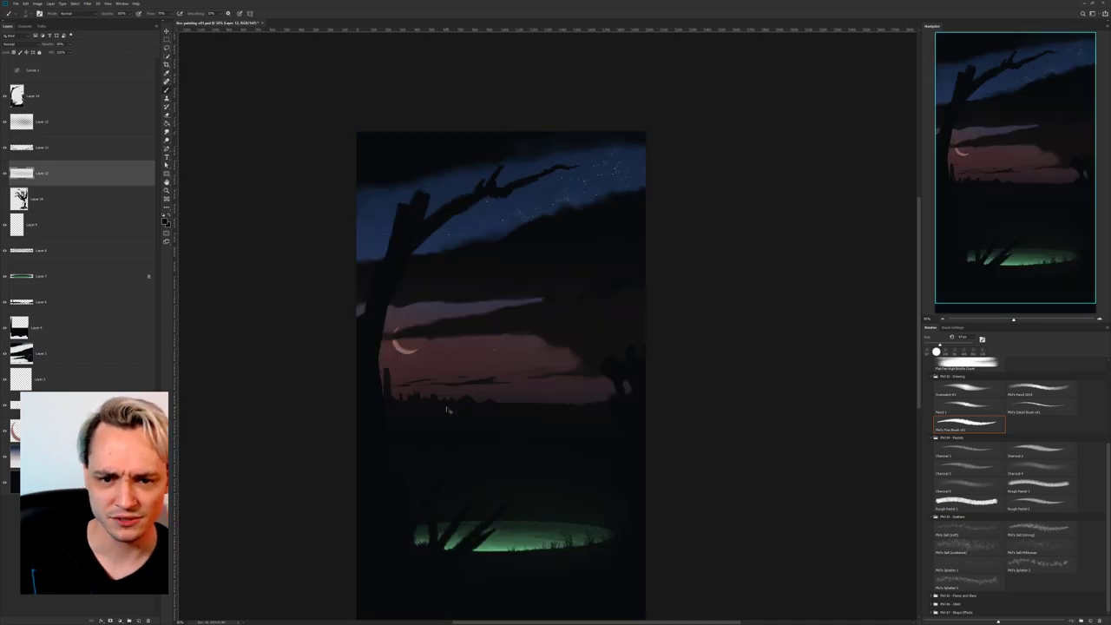
Move the crescent moon away from the left tree trunk, toward the middle of the open pink sky.
key("ctrl+plus")
left_click_drag(447, 307, 573, 298)
key("ctrl+plus")
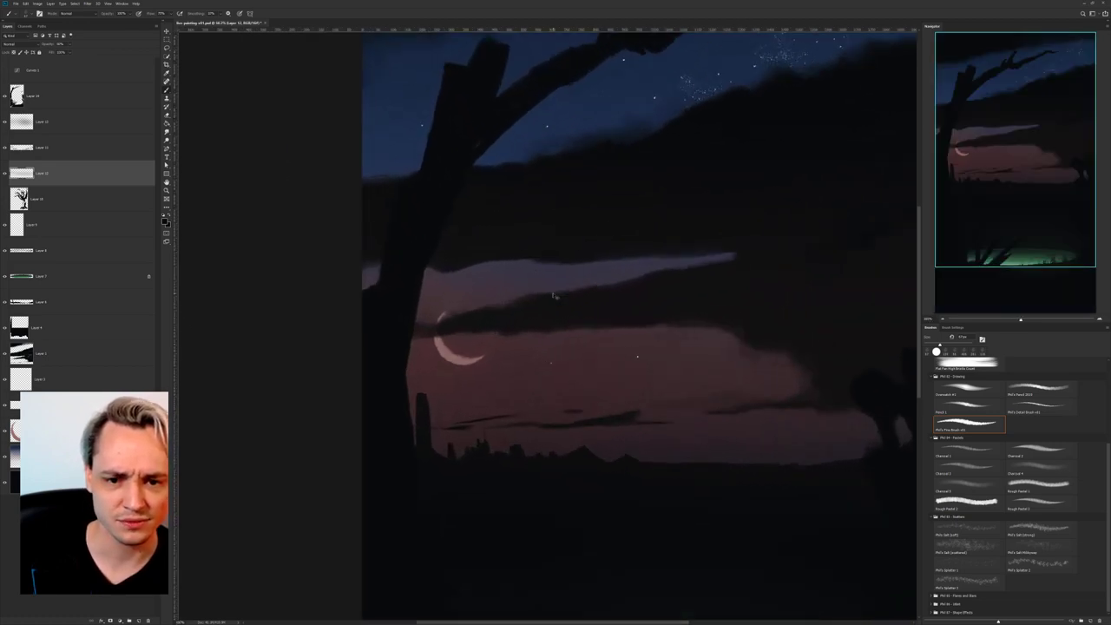
scroll(554, 296, "up", 3)
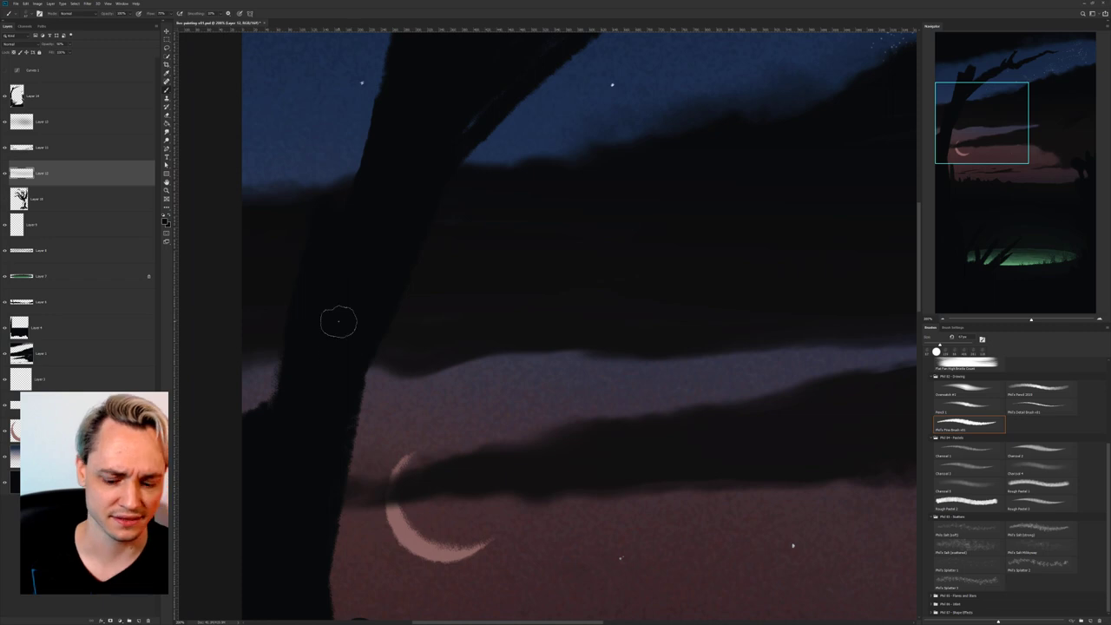
scroll(339, 322, "down", 6)
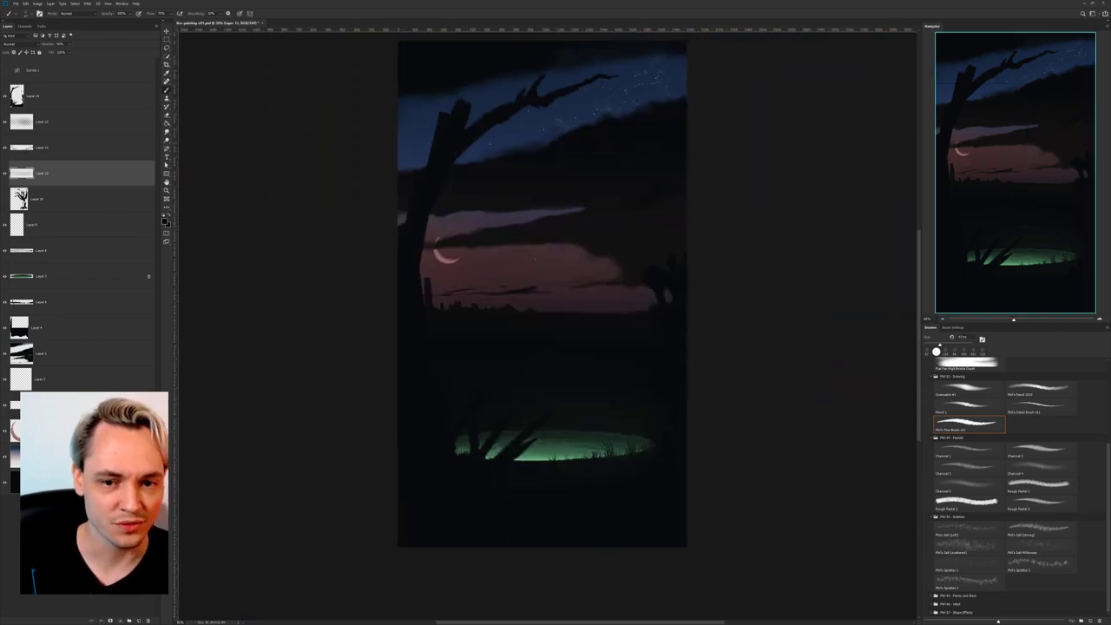
left_click(61, 431)
left_click_drag(454, 274, 510, 286)
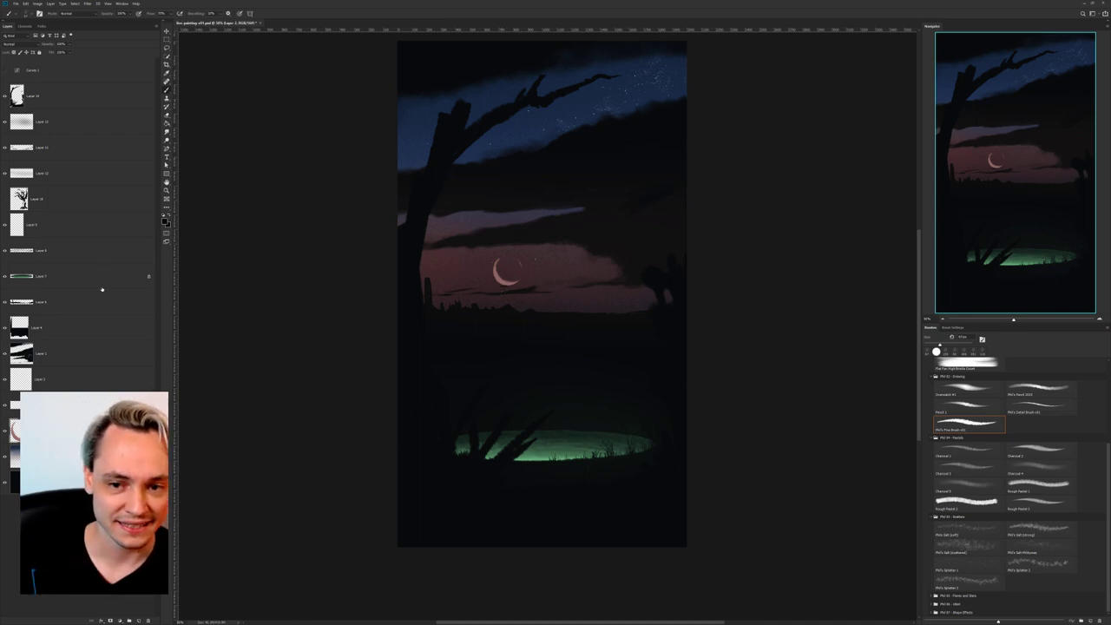
Select the cloud layer and shift the clouds slightly downward.
left_click(83, 356)
mouse_move(645, 230)
left_mouse_down()
mouse_move(657, 248)
mouse_move(645, 237)
mouse_move(657, 236)
left_mouse_up()
left_click_drag(628, 324, 620, 413)
Lasso the uppermost cloud and extend it upward to cover the blue strip along the canvas's top edge, then deselect.
key("l")
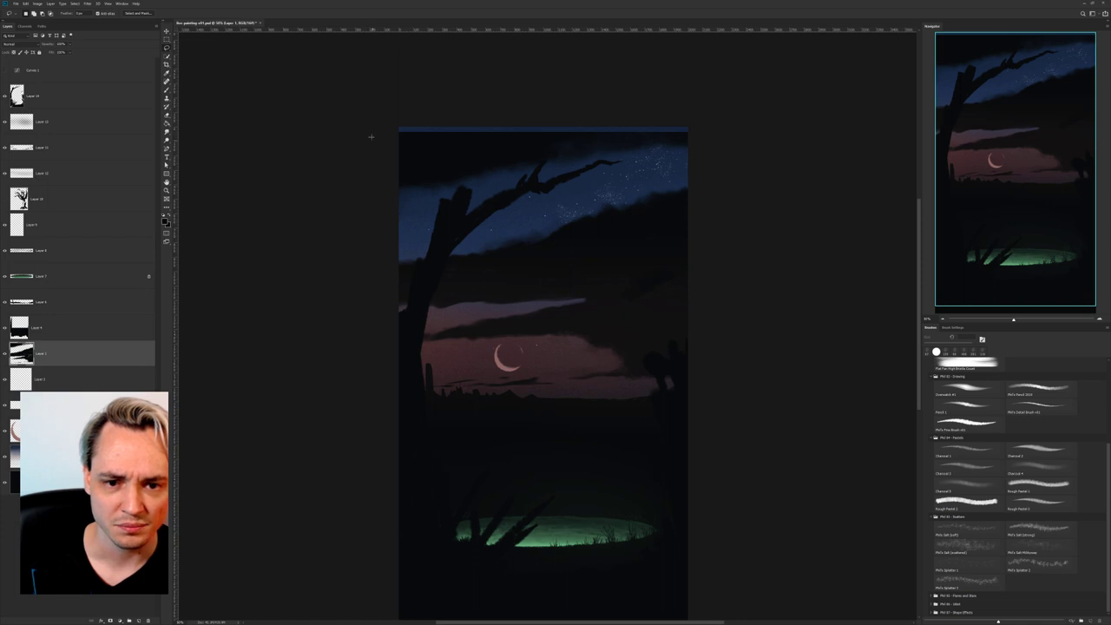
mouse_move(371, 137)
left_mouse_down()
mouse_move(583, 180)
mouse_move(631, 44)
left_mouse_up()
mouse_move(419, 89)
left_mouse_down()
mouse_move(519, 233)
mouse_move(770, 110)
mouse_move(735, 73)
left_mouse_up()
left_click_drag(529, 183, 532, 177)
key("ctrl+d")
key("ctrl+minus")
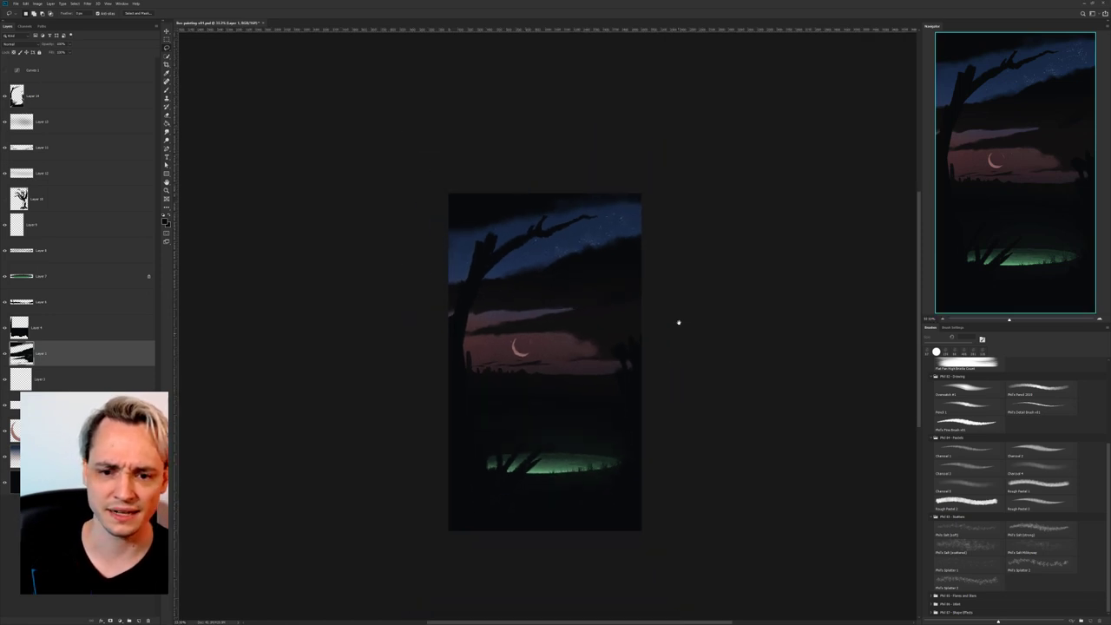
Examine the overall composition and the dark ground between the horizon and the pond, clearing the stray lasso selection.
left_click_drag(679, 322, 689, 267)
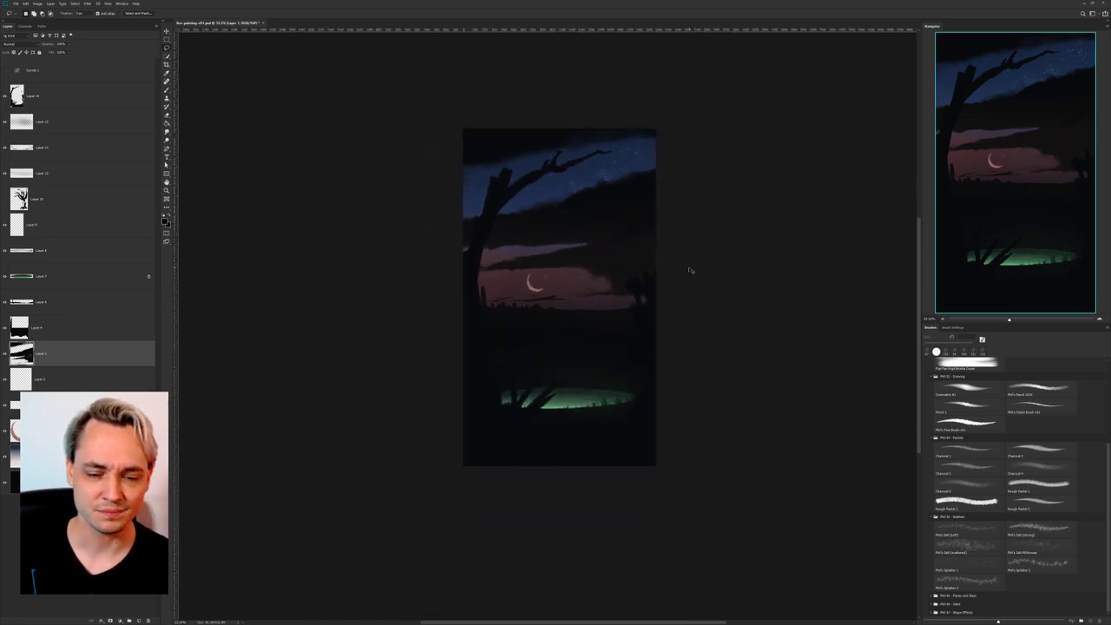
key("ctrl+plus")
left_click_drag(605, 335, 581, 380)
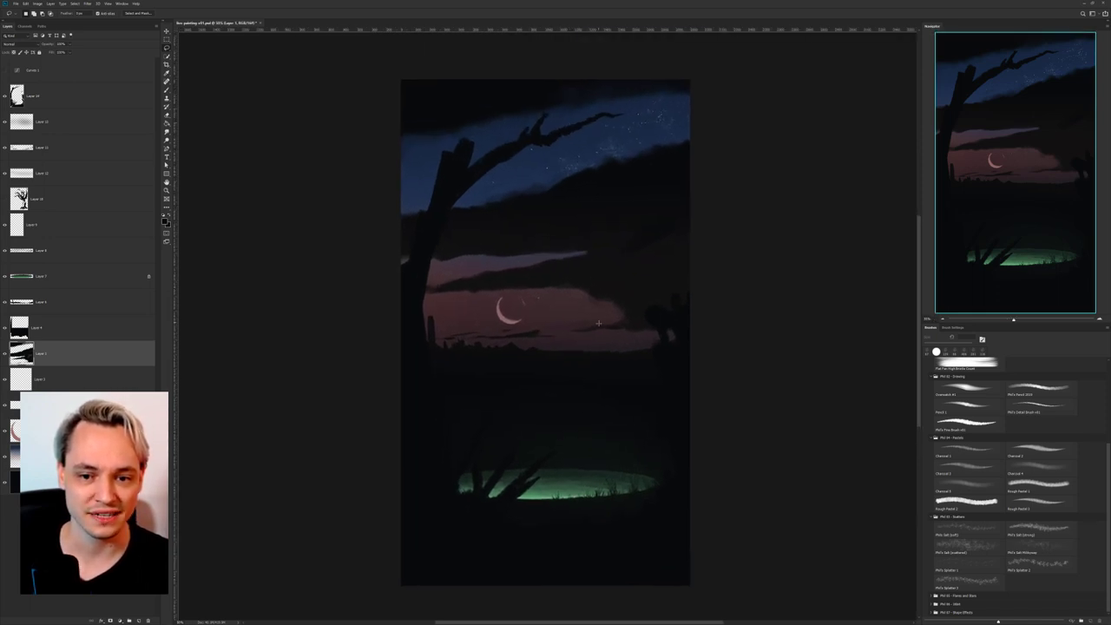
scroll(531, 314, "down", 5)
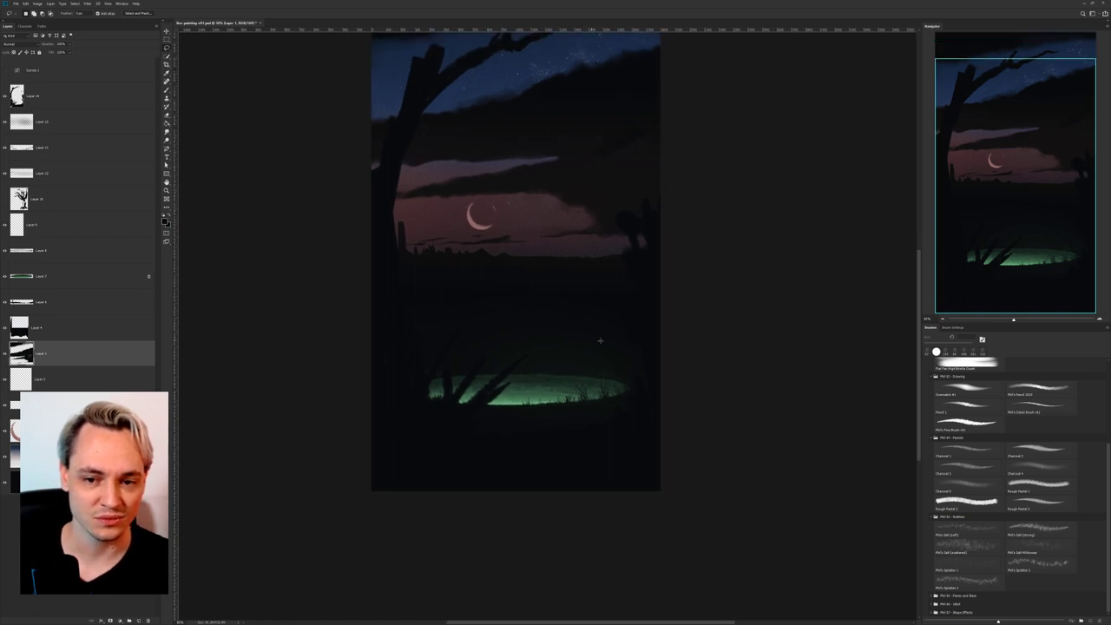
key("ctrl+plus")
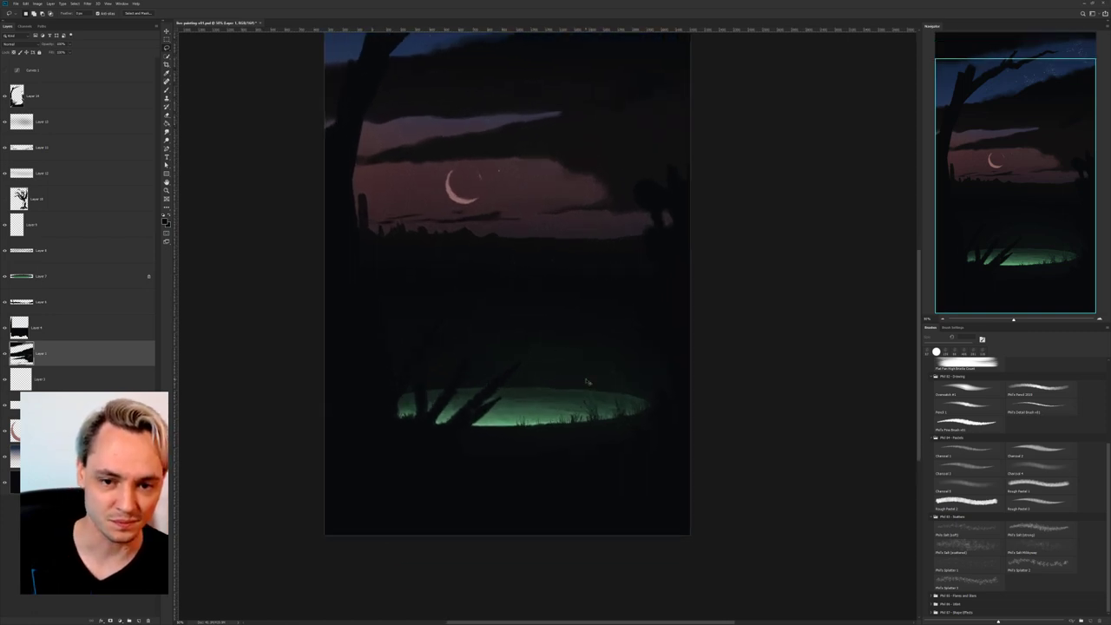
scroll(585, 380, "down", 5)
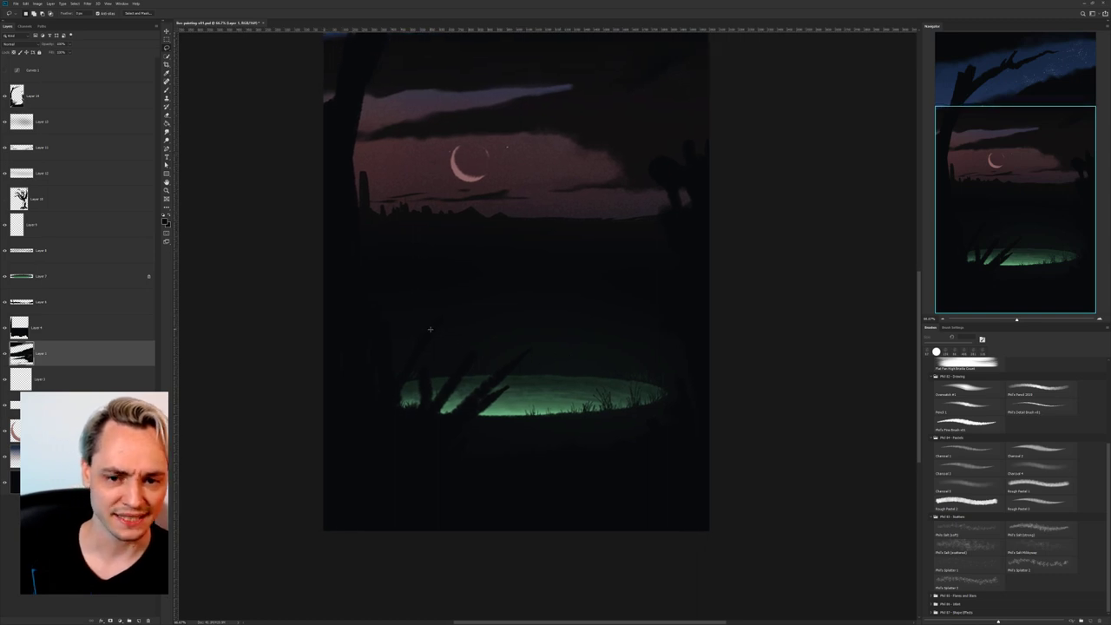
mouse_move(459, 218)
left_mouse_down()
mouse_move(418, 276)
mouse_move(452, 224)
left_mouse_up()
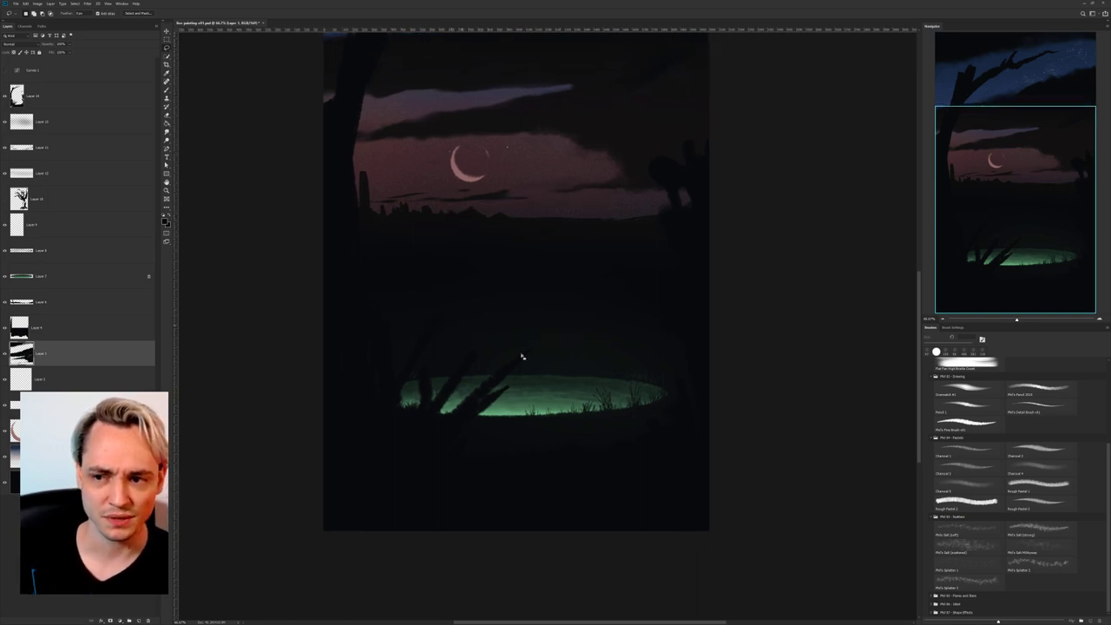
mouse_move(531, 293)
left_mouse_down()
mouse_move(537, 311)
mouse_move(534, 302)
left_mouse_up()
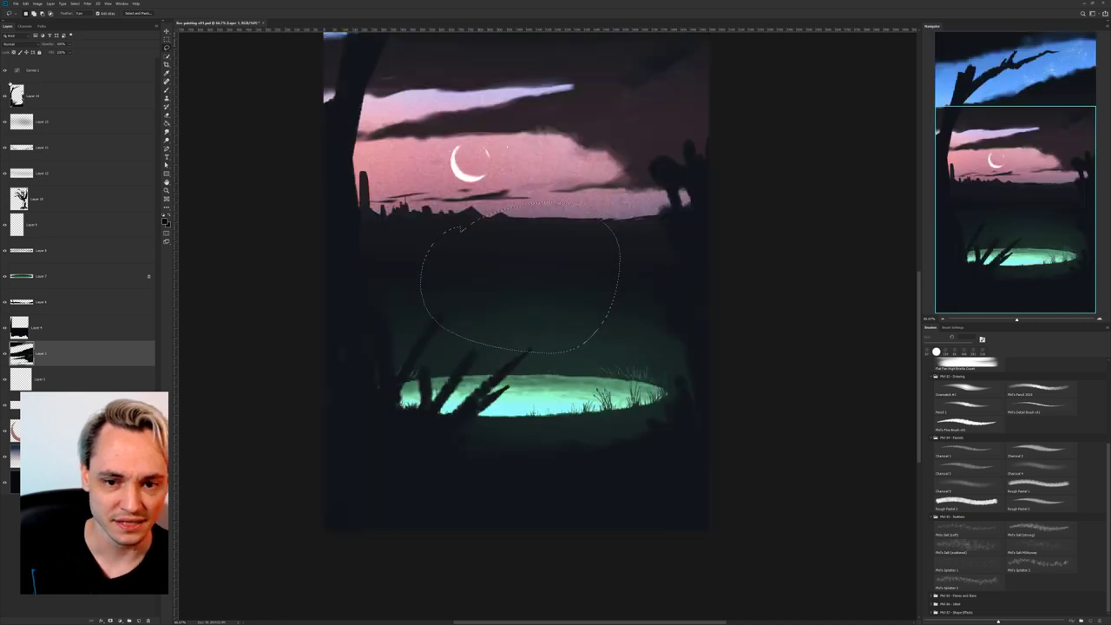
key("ctrl+d")
Paint a dark blade rising beside the pond's left edge with the brush.
key("b")
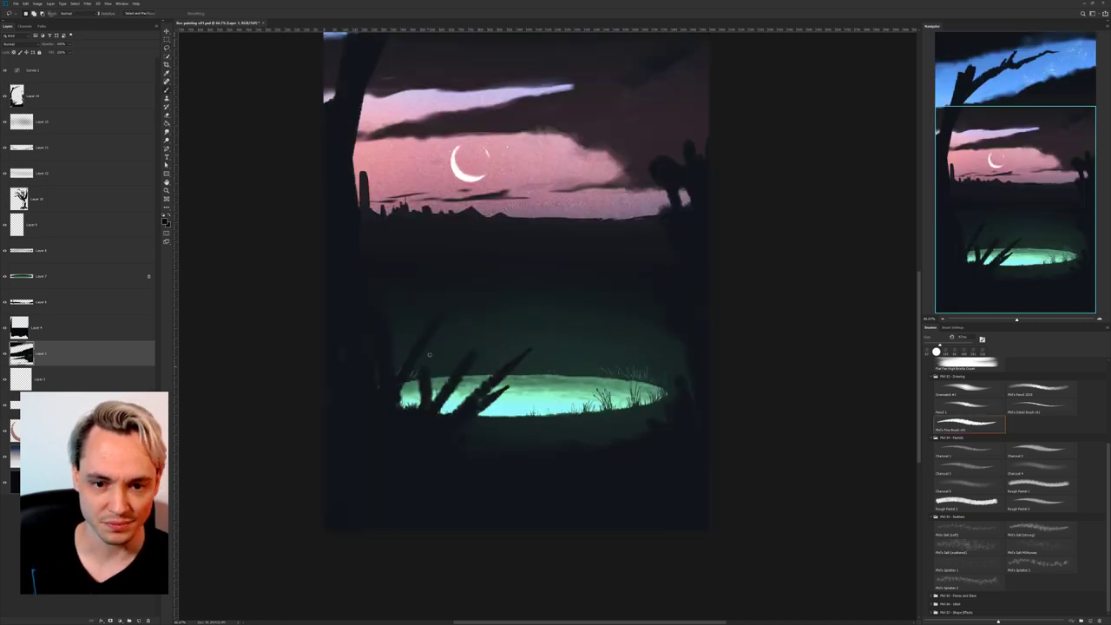
left_click_drag(386, 445, 410, 359)
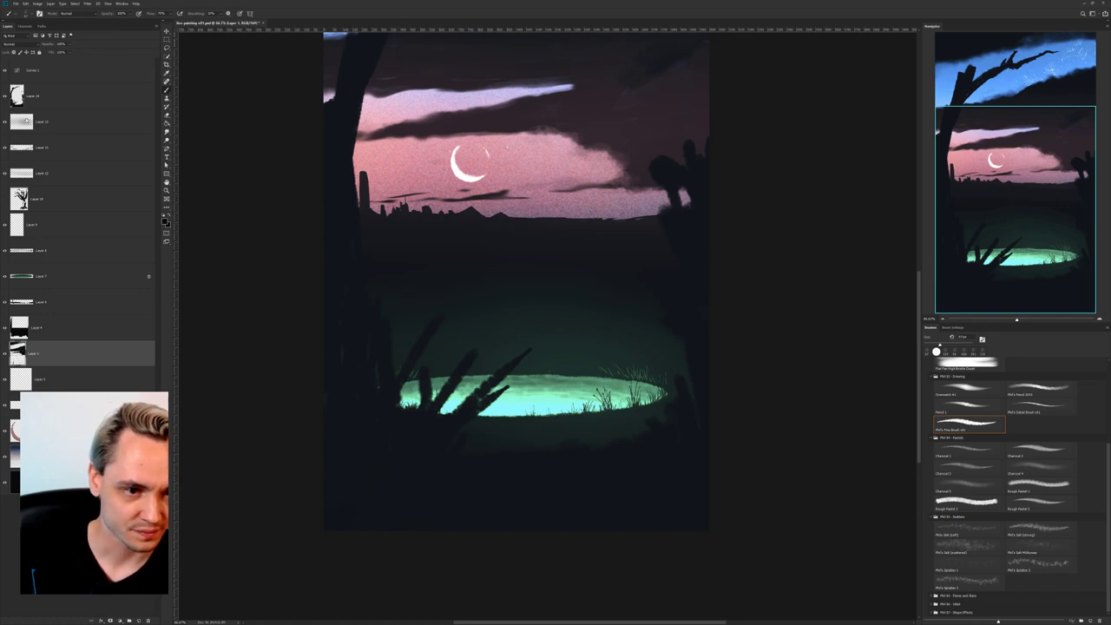
On the tree silhouette layer, undo a loose sketch over the ground and paint thicker pointed leaves across the pond's left edge.
left_click(70, 96)
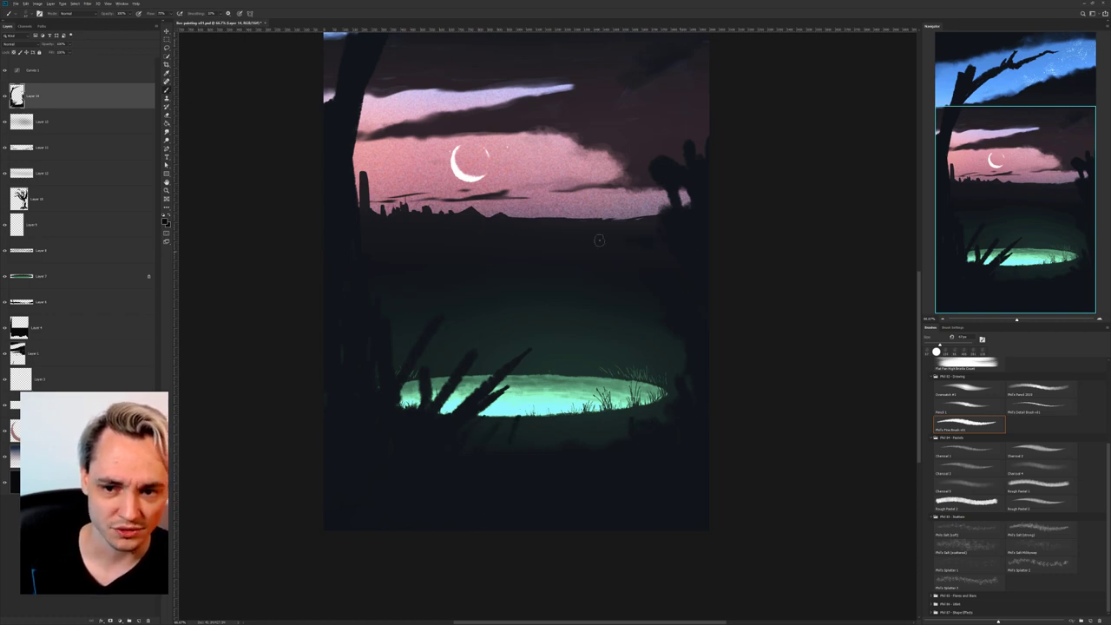
mouse_move(510, 344)
left_mouse_down()
mouse_move(559, 347)
mouse_move(603, 325)
mouse_move(457, 320)
mouse_move(501, 306)
left_mouse_up()
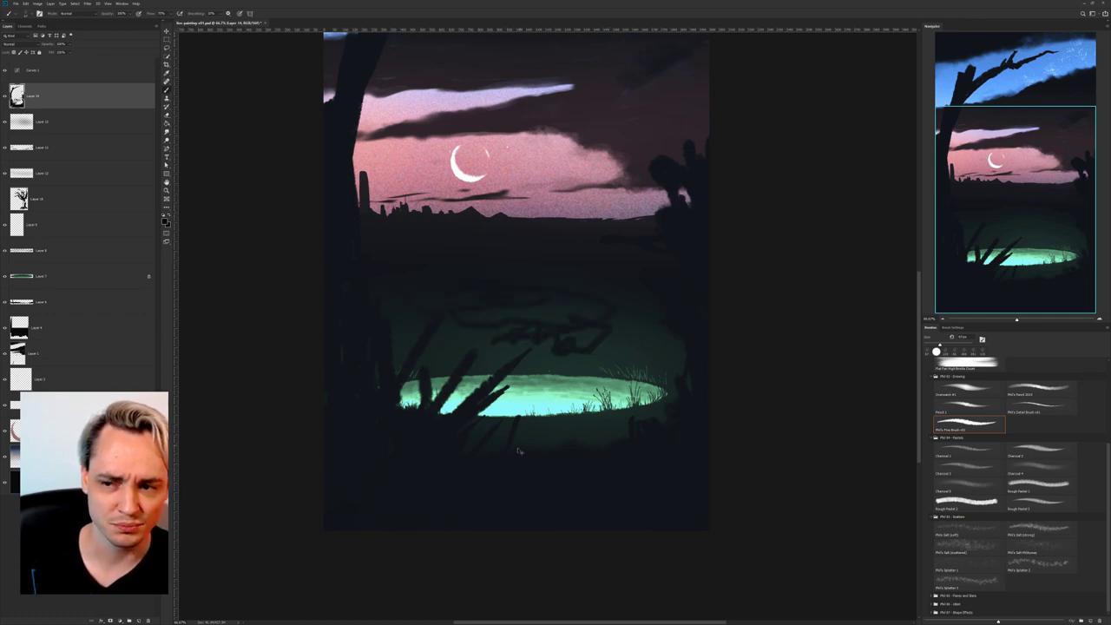
key("ctrl+z")
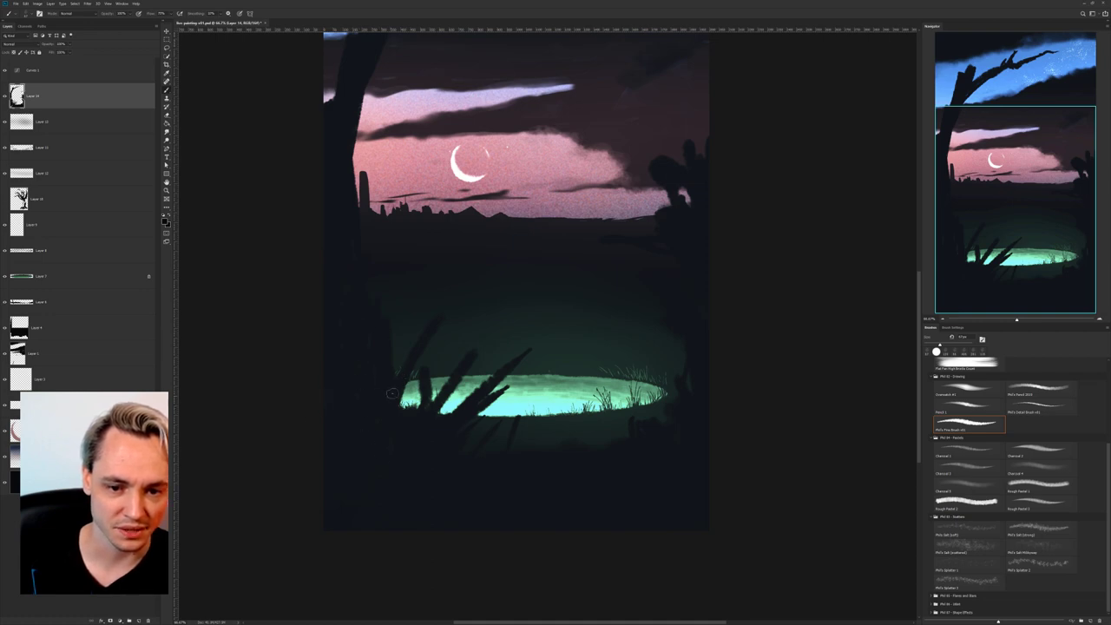
mouse_move(393, 393)
left_mouse_down()
mouse_move(433, 338)
mouse_move(385, 452)
mouse_move(420, 353)
left_mouse_up()
left_click_drag(390, 418, 438, 329)
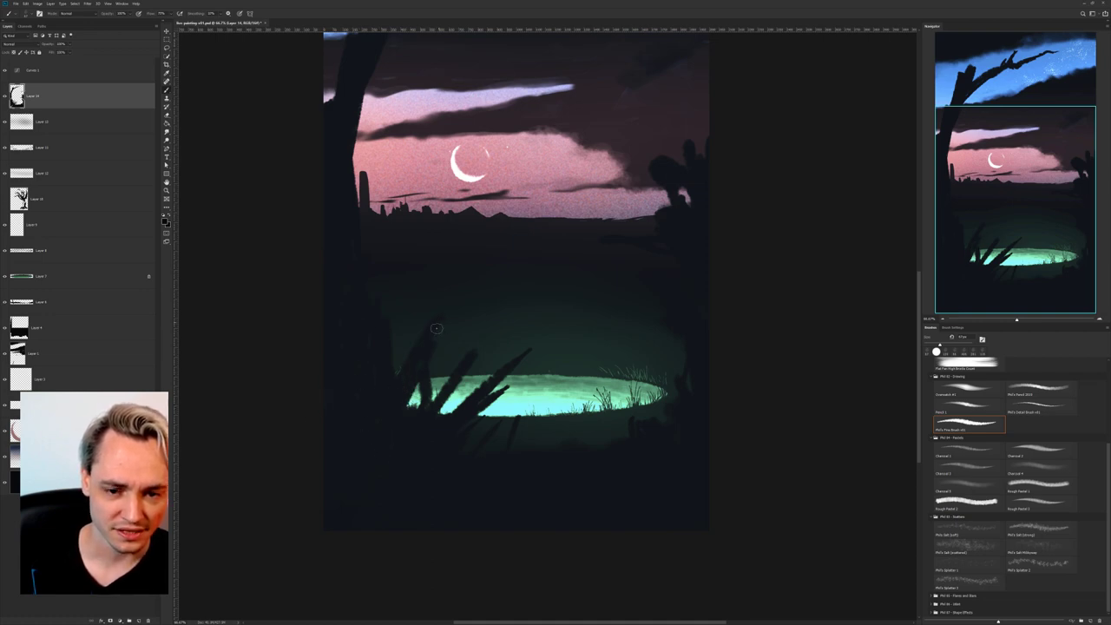
left_click_drag(417, 447, 425, 369)
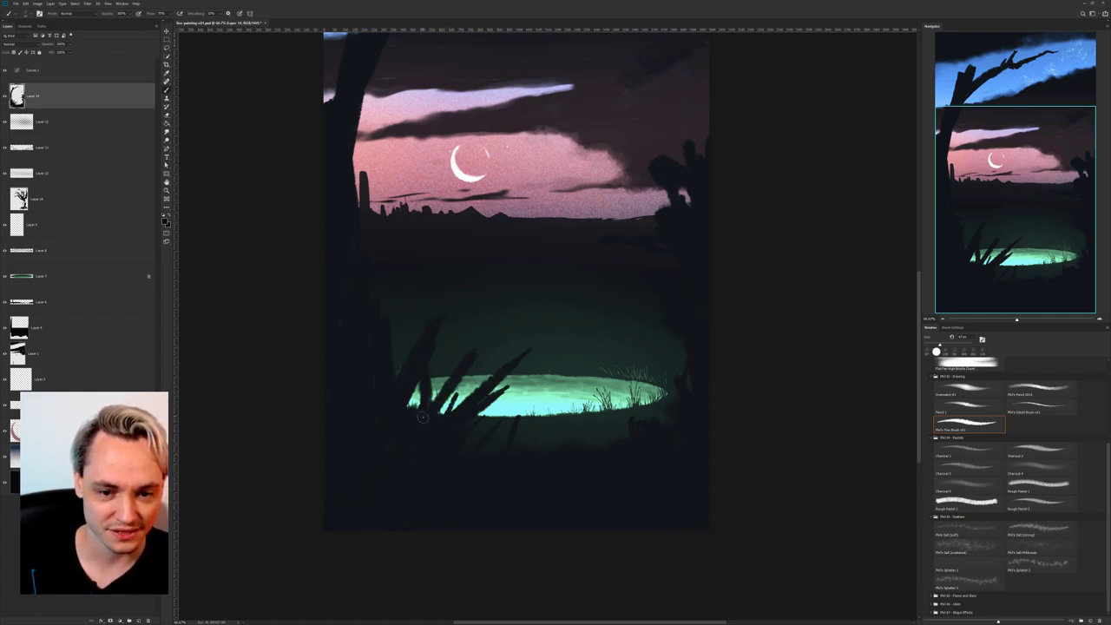
Fill out the leaf silhouettes around the pond's left and right banks and add a small dark stub on the front bank.
left_click_drag(479, 369, 430, 442)
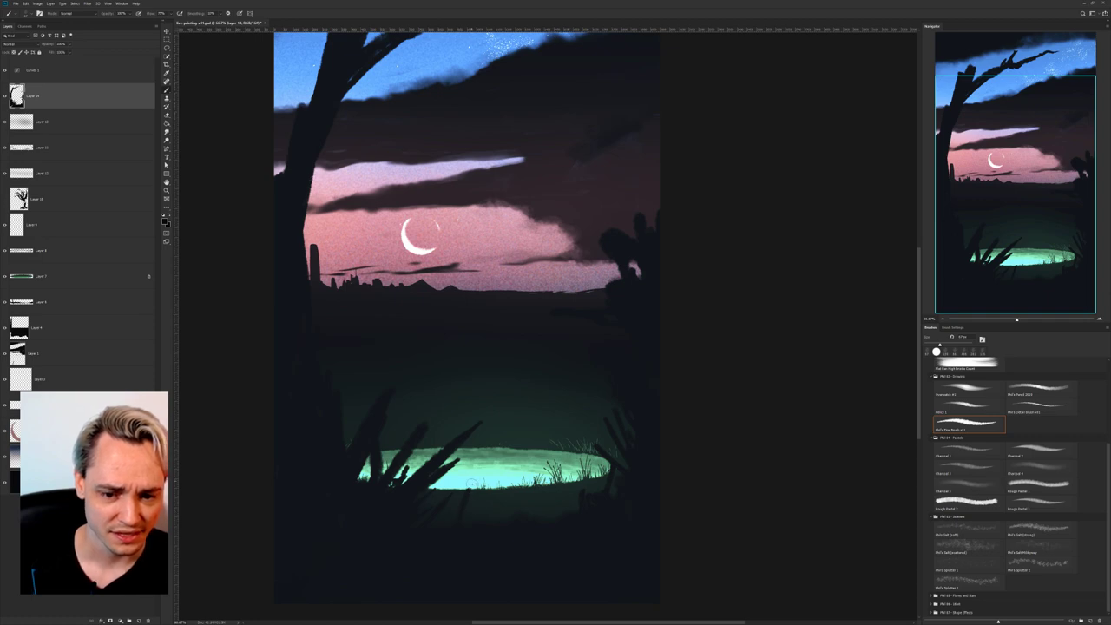
left_click_drag(472, 484, 471, 521)
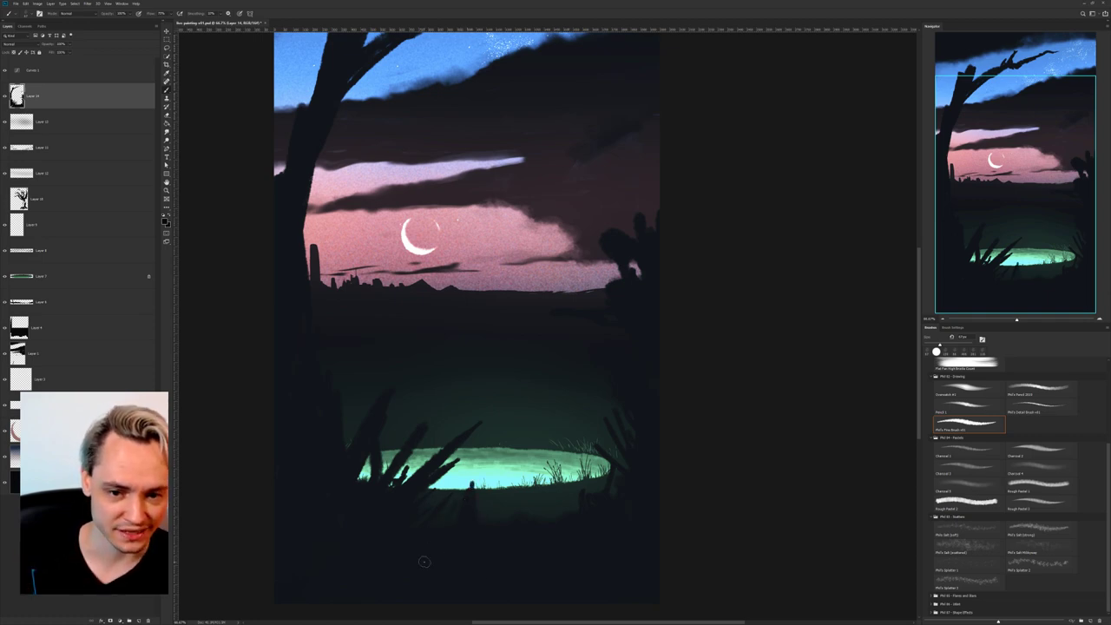
Touch up a leaf on the pond's right bank, and refine the pointed leaf silhouettes over its left edge with a smaller brush.
mouse_move(599, 491)
left_mouse_down()
mouse_move(580, 463)
mouse_move(591, 473)
left_mouse_up()
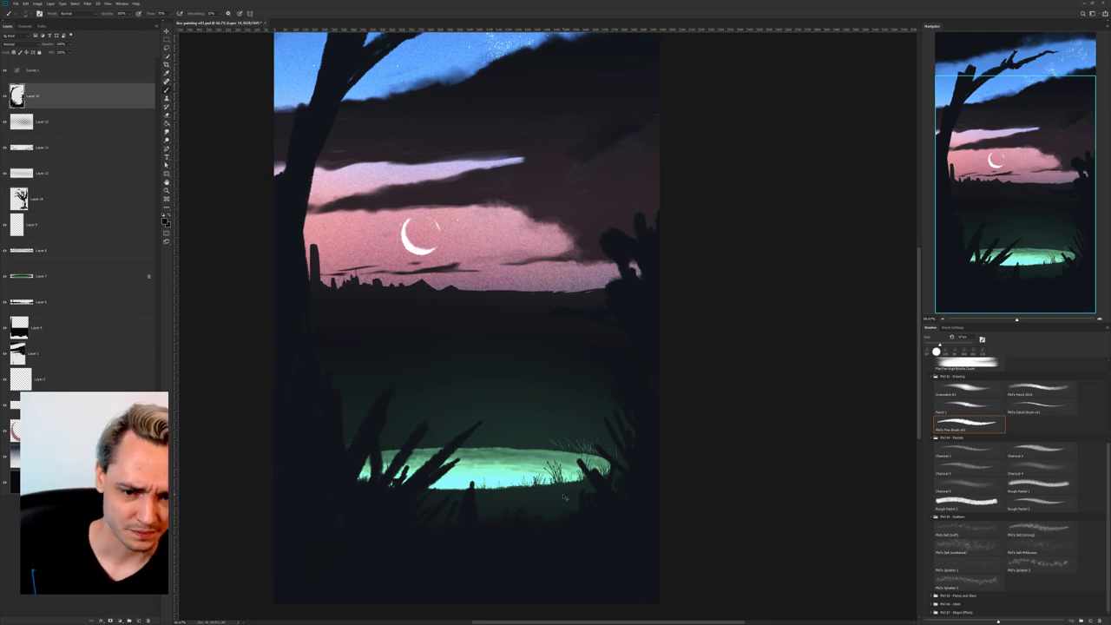
key("ctrl+plus")
key("ctrl+plus")
left_click_drag(565, 496, 620, 112)
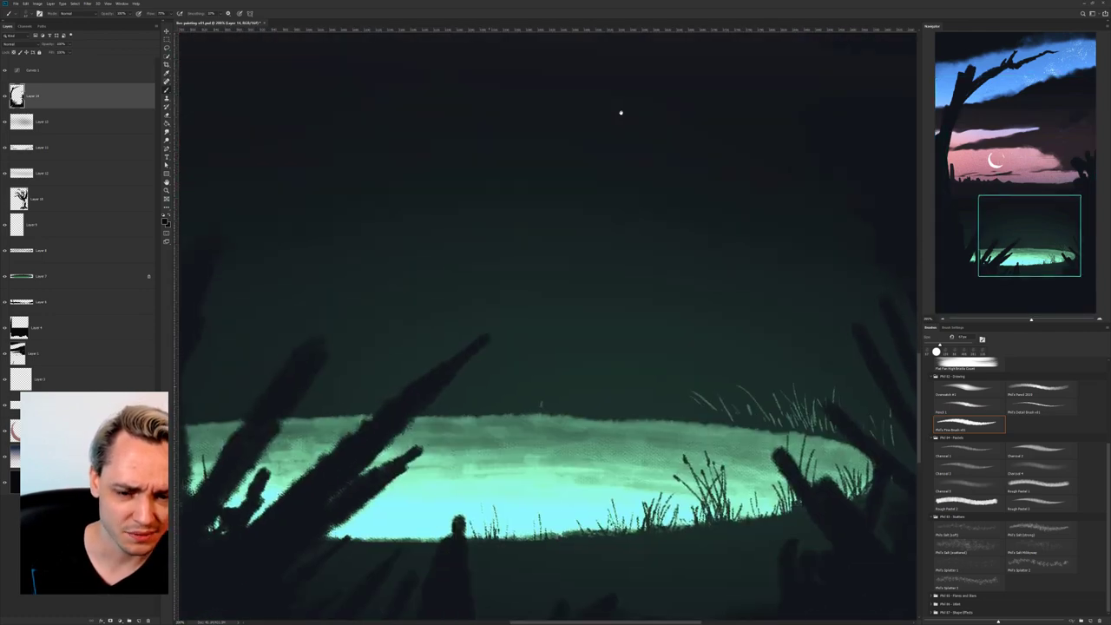
left_click_drag(535, 312, 586, 219)
right_click(441, 334)
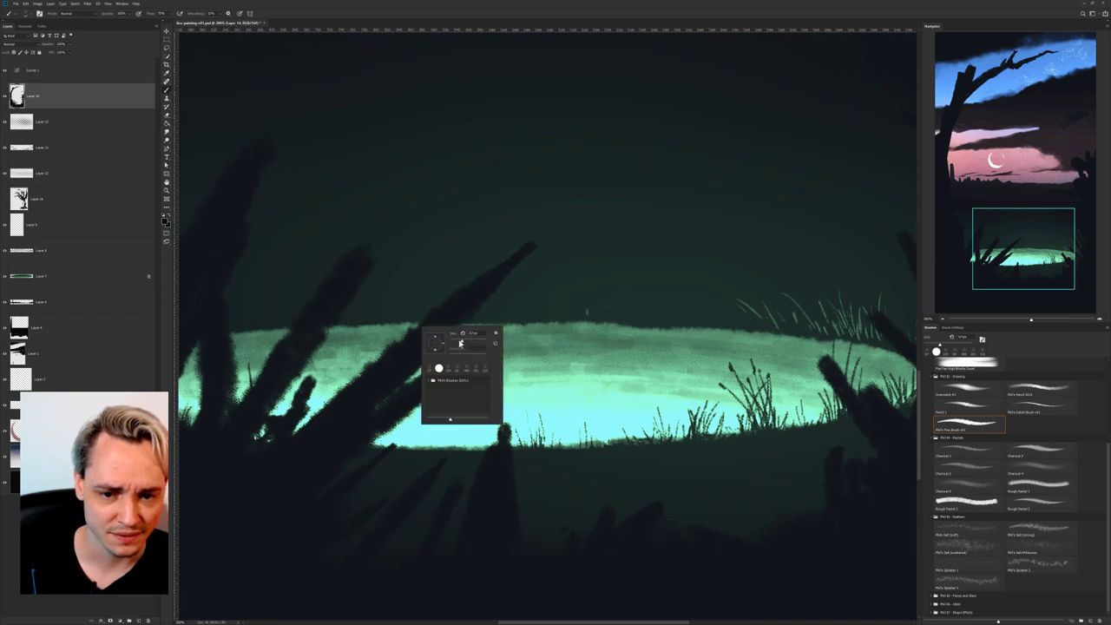
left_click_drag(460, 343, 457, 343)
left_click_drag(312, 449, 388, 369)
mouse_move(253, 472)
left_mouse_down()
mouse_move(416, 334)
mouse_move(261, 455)
mouse_move(246, 485)
mouse_move(329, 290)
left_mouse_up()
mouse_move(235, 500)
left_mouse_down()
mouse_move(329, 311)
mouse_move(282, 415)
left_mouse_up()
mouse_move(356, 355)
left_mouse_down()
mouse_move(429, 318)
mouse_move(296, 478)
left_mouse_up()
Paint and thicken the dark upright blade between the large leaves at the pond's far left end.
mouse_move(391, 275)
left_mouse_down()
mouse_move(391, 368)
mouse_move(391, 357)
left_mouse_up()
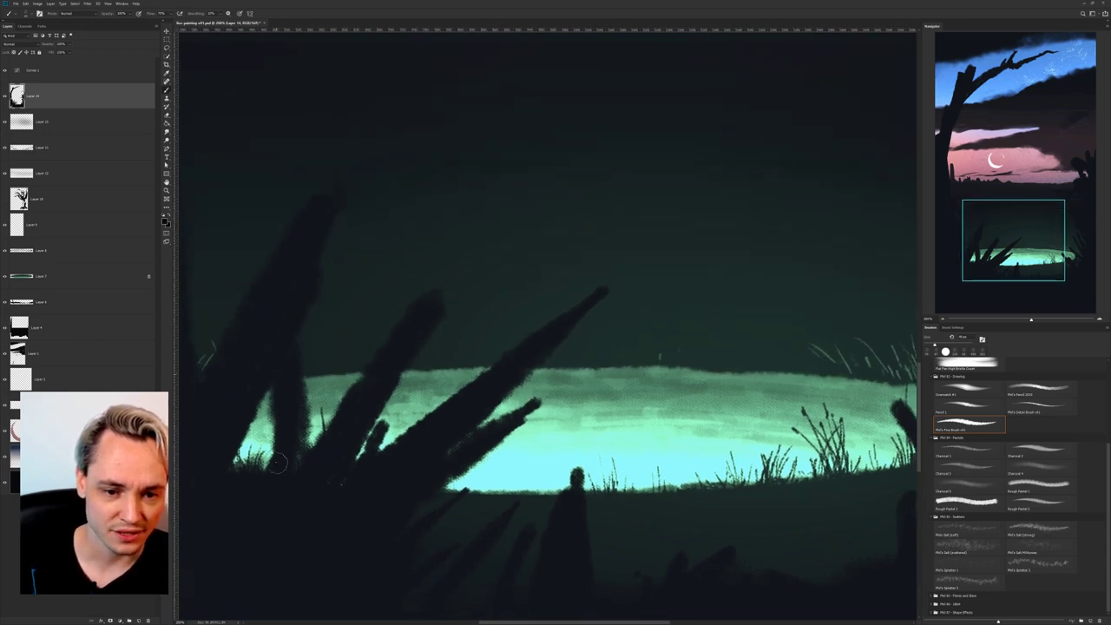
left_click_drag(278, 463, 286, 364)
left_click_drag(287, 364, 309, 522)
left_click_drag(294, 324, 300, 452)
mouse_move(298, 399)
left_mouse_down()
mouse_move(376, 396)
mouse_move(369, 391)
left_mouse_up()
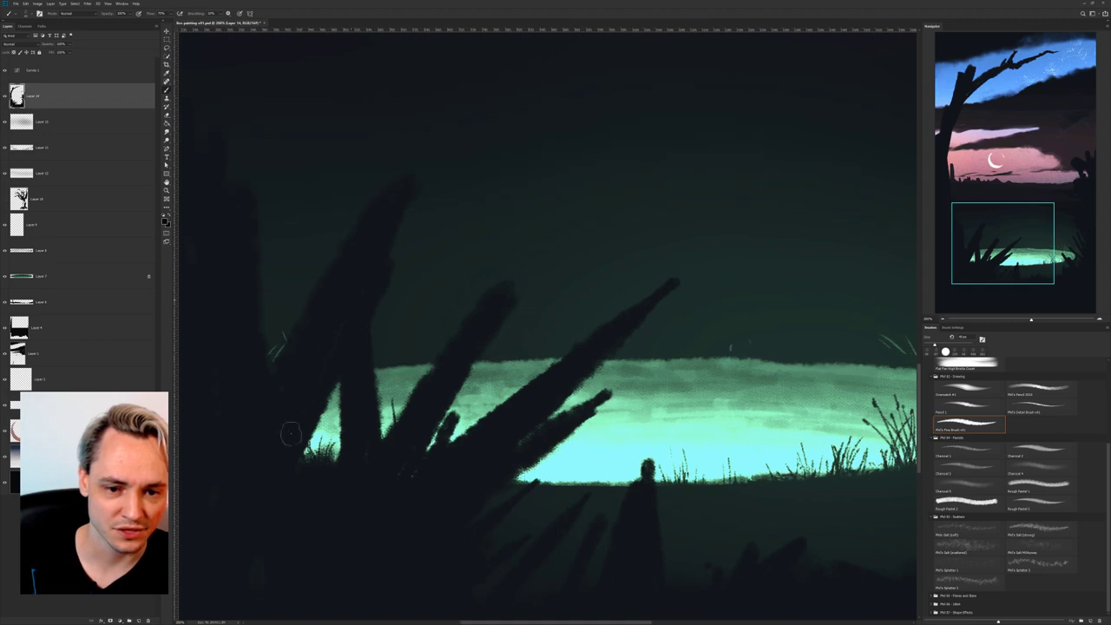
mouse_move(345, 336)
left_mouse_down()
mouse_move(303, 479)
mouse_move(298, 462)
left_mouse_up()
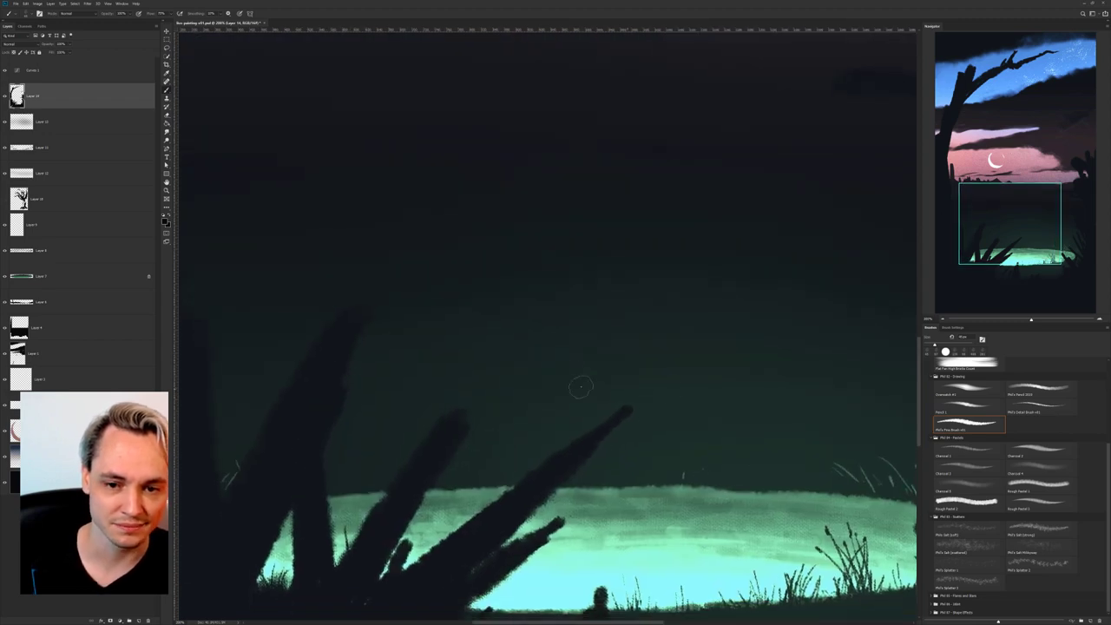
Undo the stray stroke above the left leaves and compare the whole painting with and without the haze layer.
mouse_move(462, 367)
left_mouse_down()
mouse_move(566, 417)
mouse_move(454, 397)
left_mouse_up()
key("ctrl+z")
key("ctrl+plus")
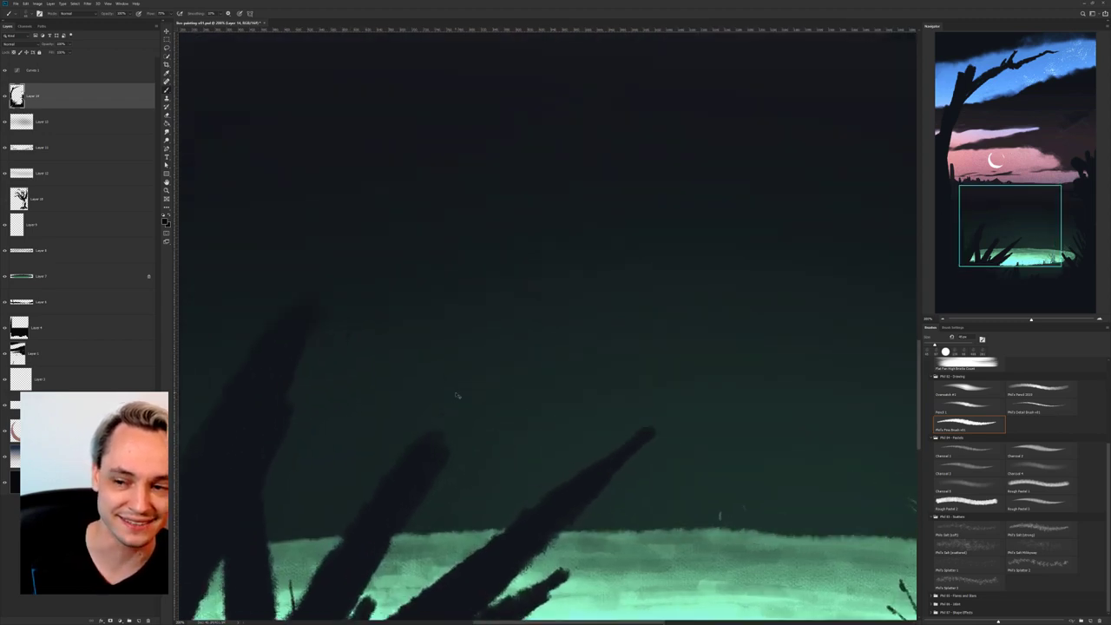
key("ctrl+minus")
key("ctrl+minus")
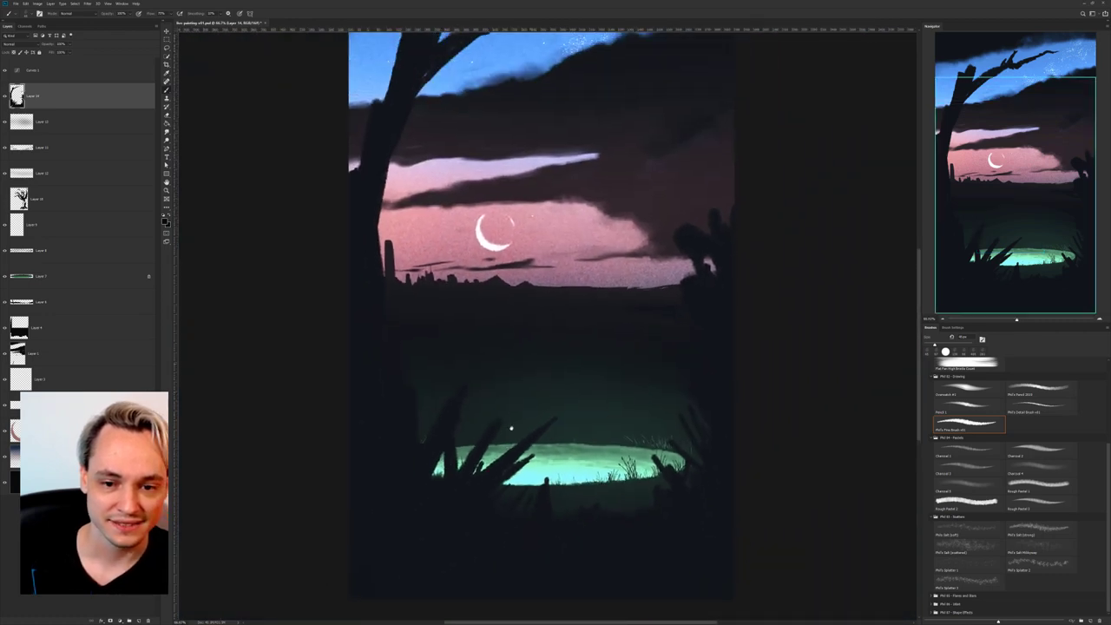
left_click_drag(511, 428, 511, 425)
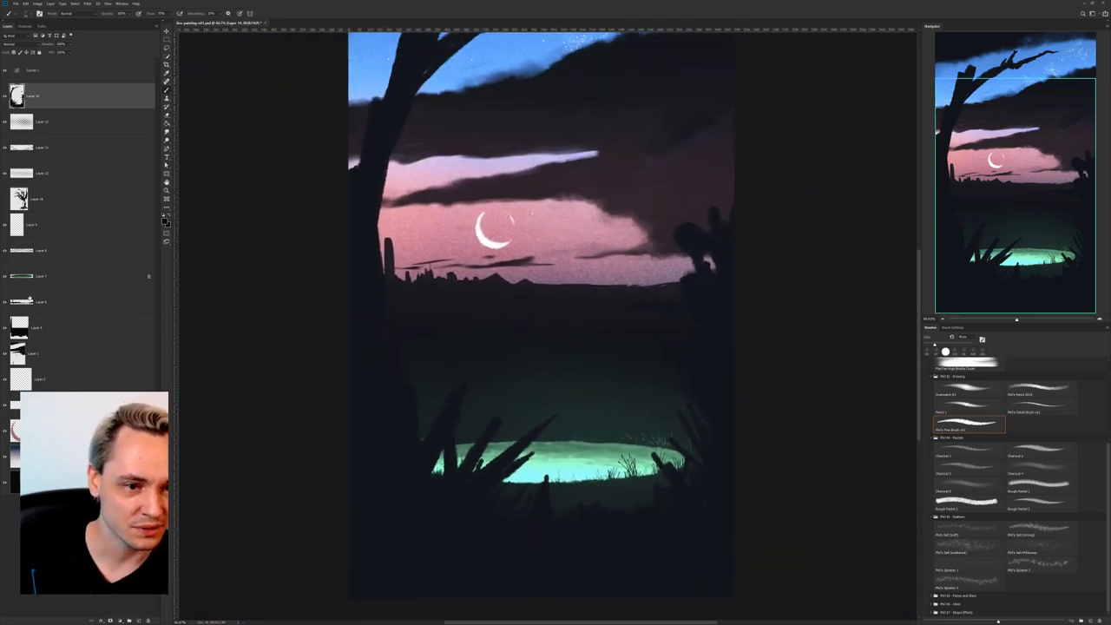
left_click(78, 124)
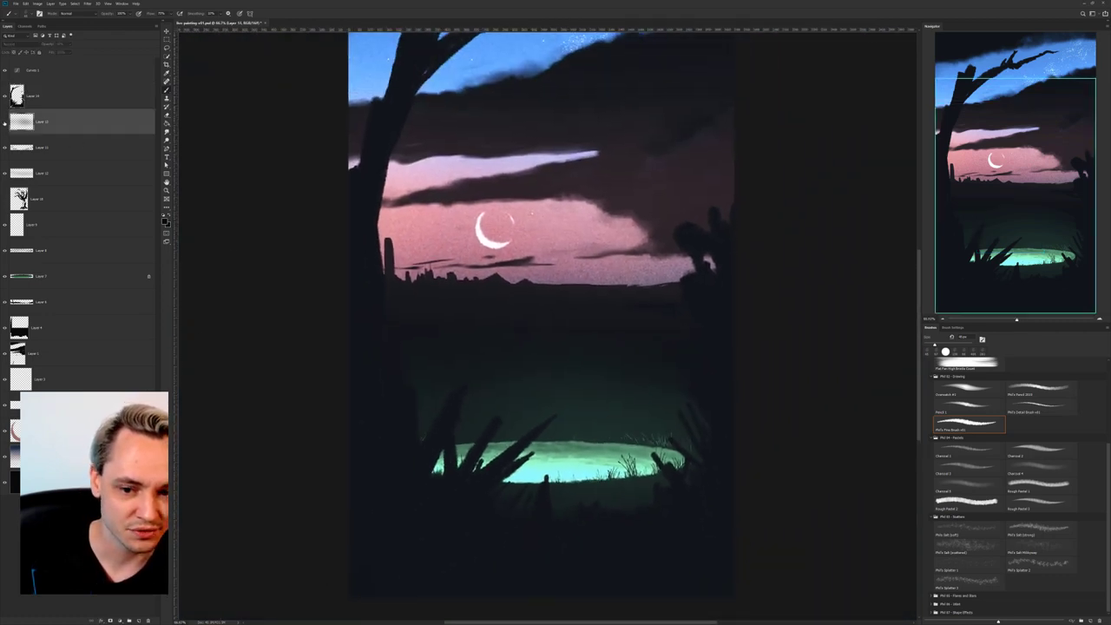
left_click(4, 124)
left_click(4, 124)
Add a new layer directly below the haze layer and try a pale green upright stroke behind the pond, undoing it.
left_click(78, 149)
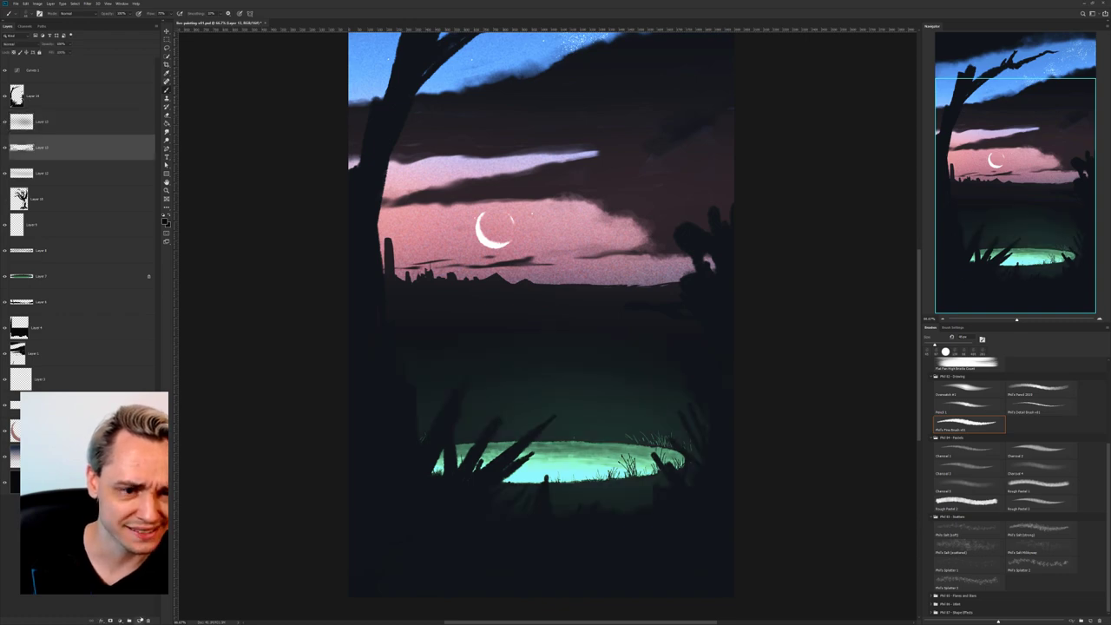
left_click(139, 620)
left_click_drag(595, 401, 599, 424)
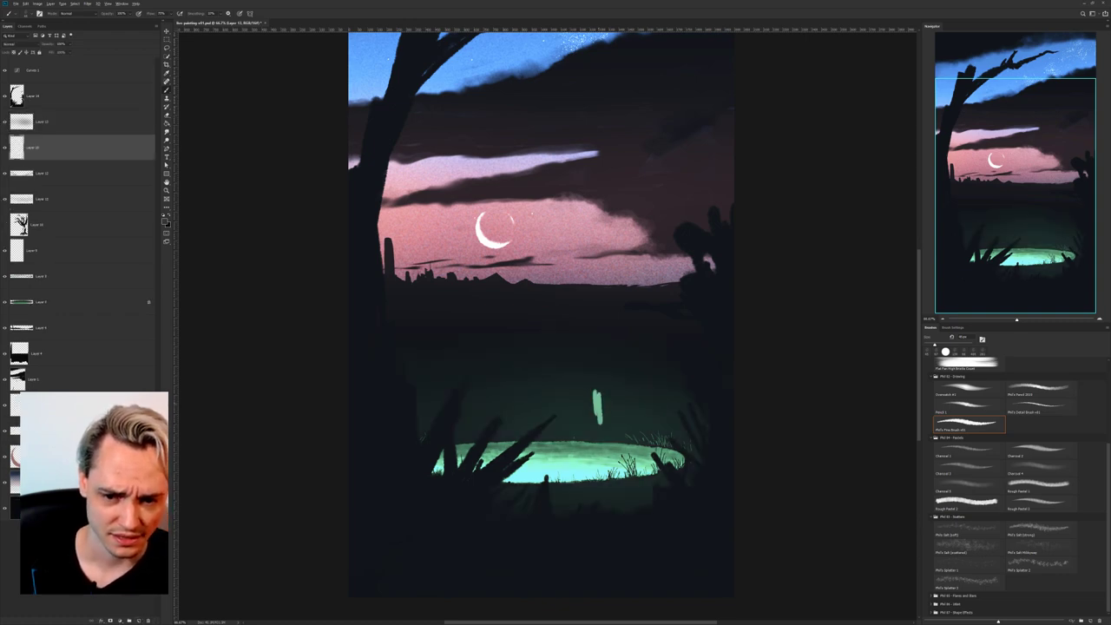
key("ctrl+z")
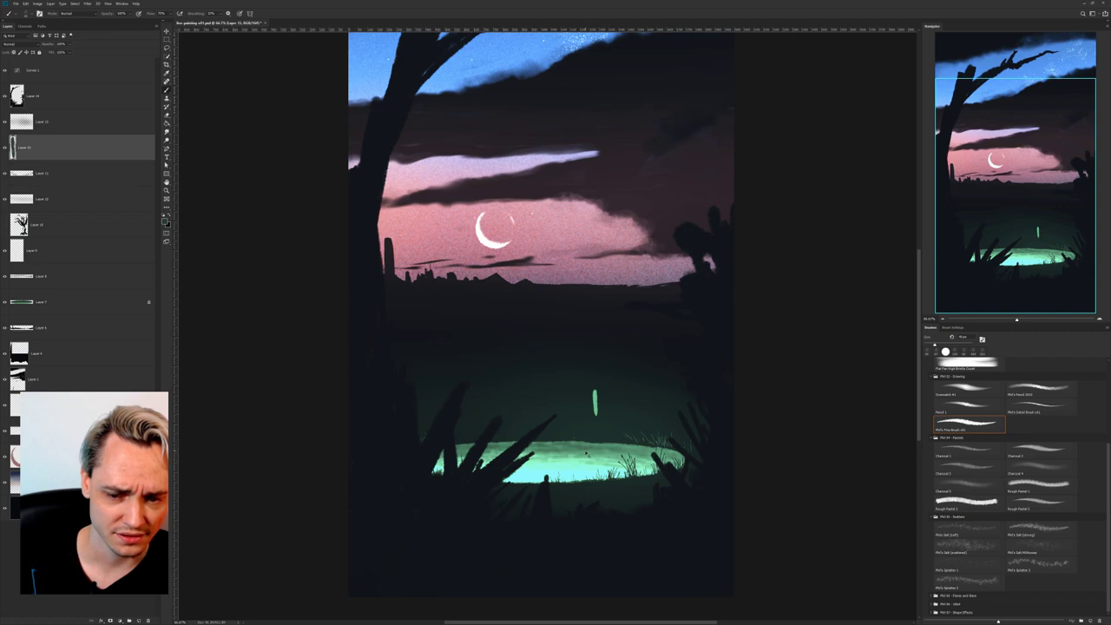
key("ctrl+z")
Try painting broad, faint green plant shapes across the dark ground behind the pond with a larger brush.
mouse_move(592, 377)
left_mouse_down()
mouse_move(597, 415)
mouse_move(598, 401)
mouse_move(647, 401)
mouse_move(604, 389)
mouse_move(615, 401)
left_mouse_up()
right_click(603, 387)
mouse_move(536, 403)
left_mouse_down()
mouse_move(535, 392)
mouse_move(544, 400)
left_mouse_up()
left_click_drag(569, 363, 565, 395)
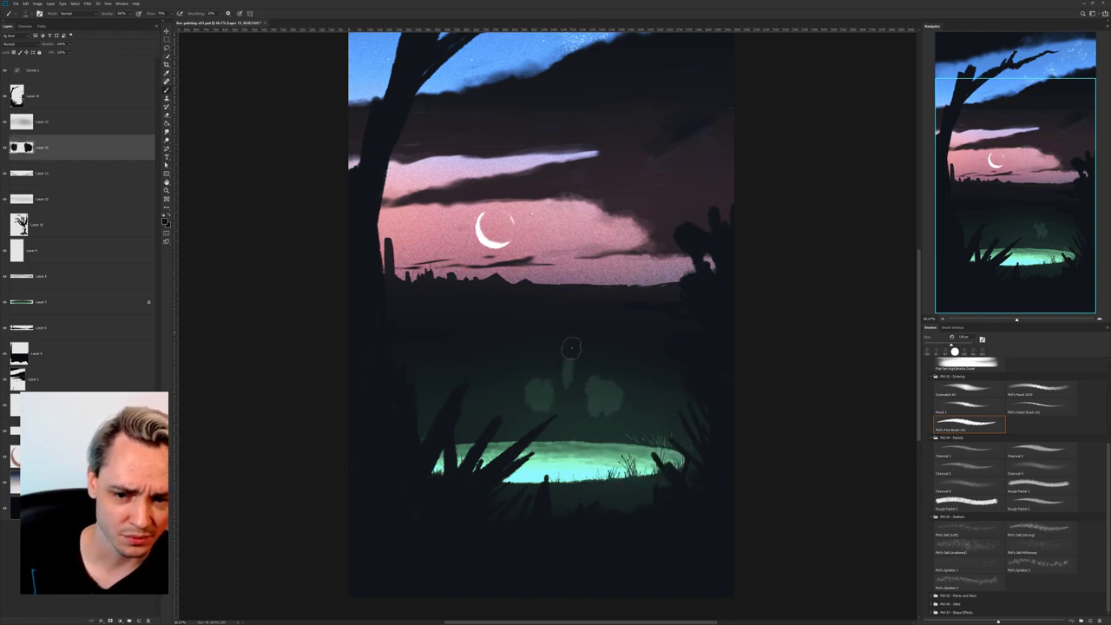
mouse_move(602, 349)
left_mouse_down()
mouse_move(600, 370)
mouse_move(653, 379)
left_mouse_up()
left_click_drag(654, 396, 666, 408)
left_click_drag(641, 379, 640, 385)
mouse_move(495, 387)
left_mouse_down()
mouse_move(510, 409)
mouse_move(515, 399)
mouse_move(473, 403)
mouse_move(489, 405)
mouse_move(431, 380)
mouse_move(436, 413)
mouse_move(449, 373)
left_mouse_up()
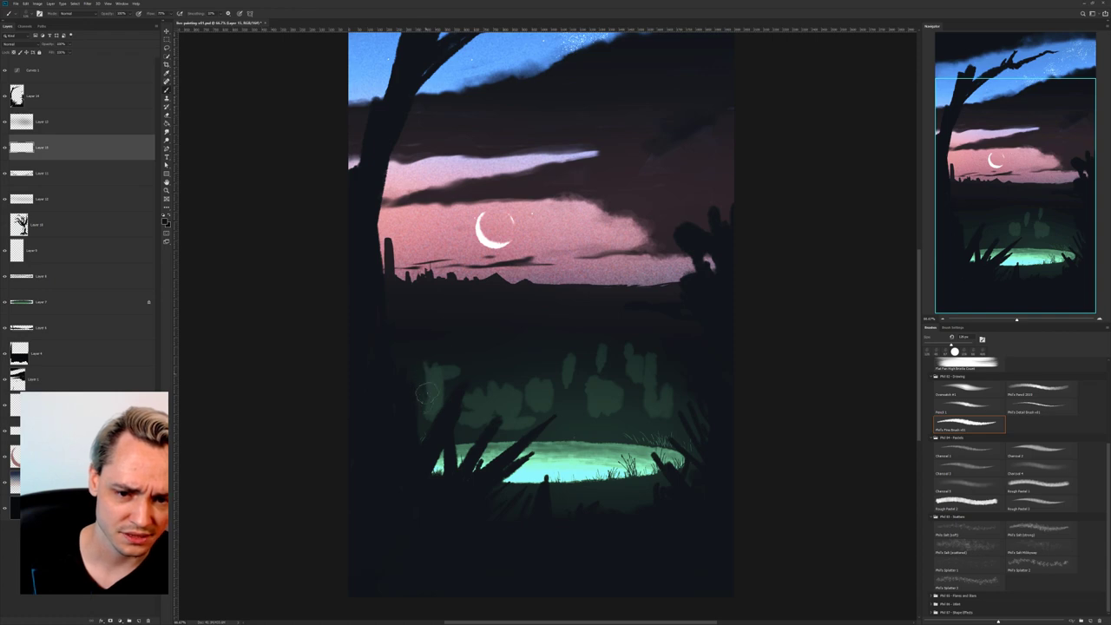
left_click_drag(455, 412, 467, 394)
Try carving the faint plant shapes with sampled dark tones, moving their layer above the haze, and delete that layer.
left_click(487, 326, "alt")
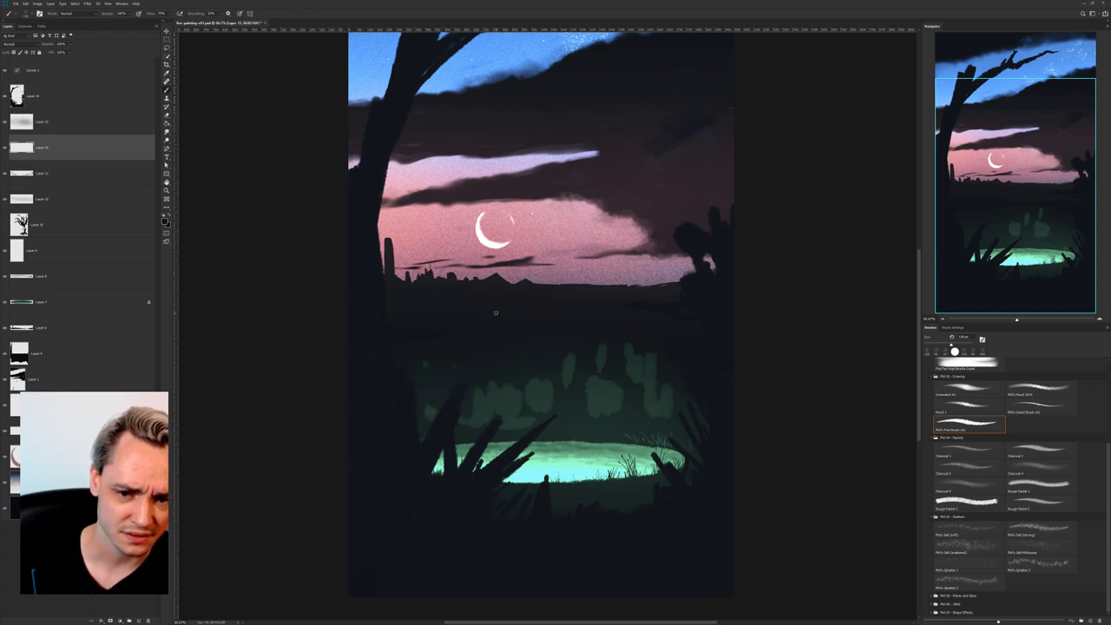
left_click(502, 313, "alt")
left_click_drag(487, 431, 502, 396)
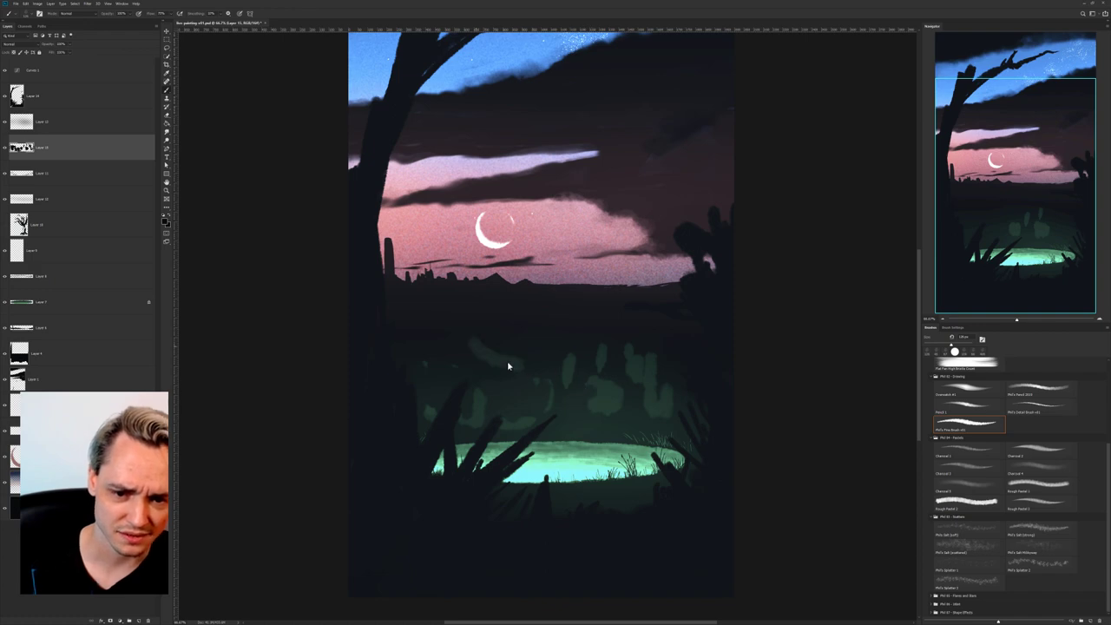
mouse_move(495, 356)
left_mouse_down()
mouse_move(522, 359)
mouse_move(591, 405)
left_mouse_up()
left_click(722, 330, "alt")
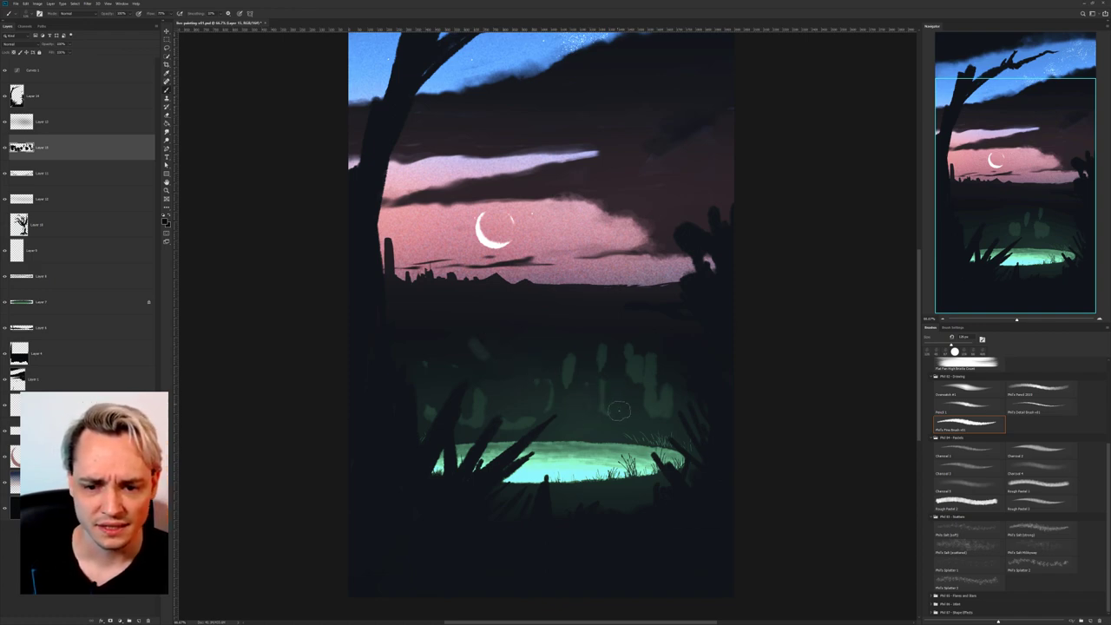
left_click_drag(116, 153, 107, 111)
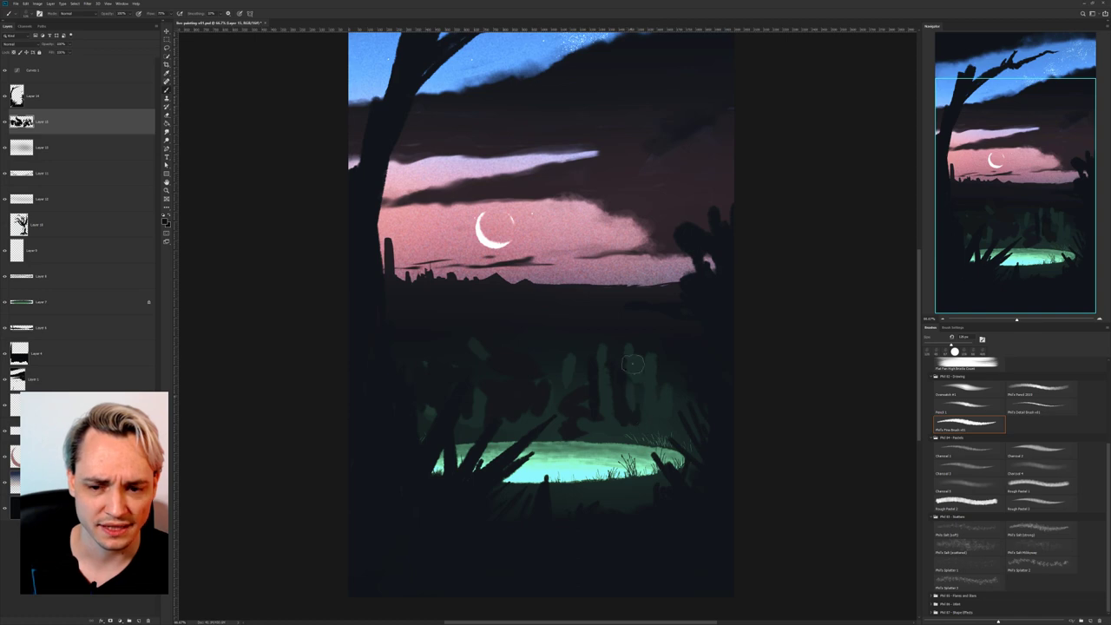
mouse_move(600, 370)
left_mouse_down()
mouse_move(618, 419)
mouse_move(615, 409)
left_mouse_up()
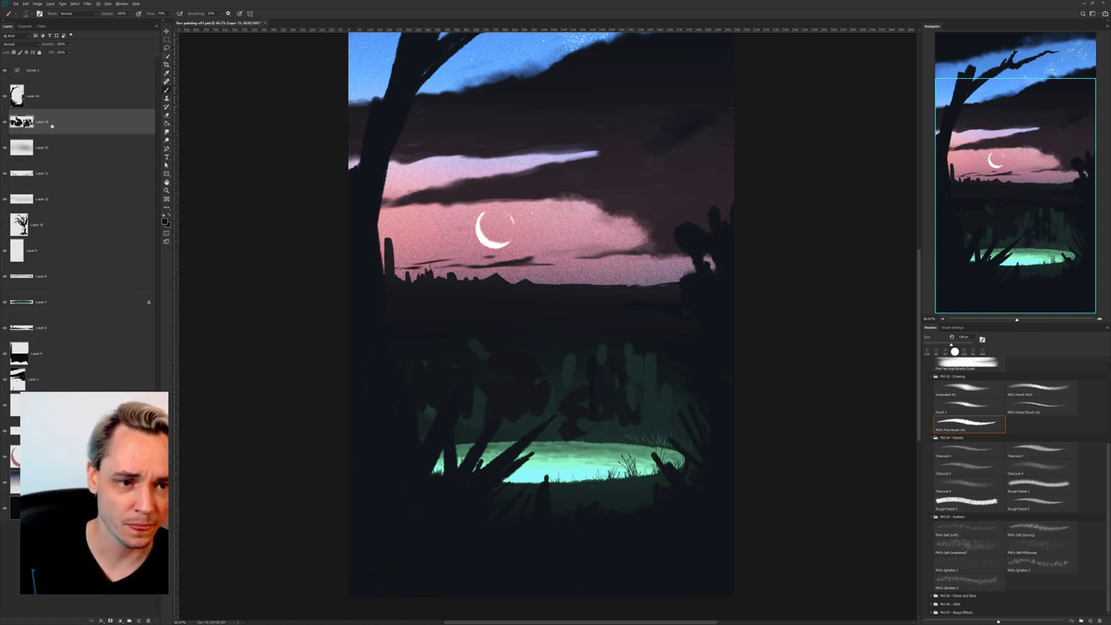
key("Delete")
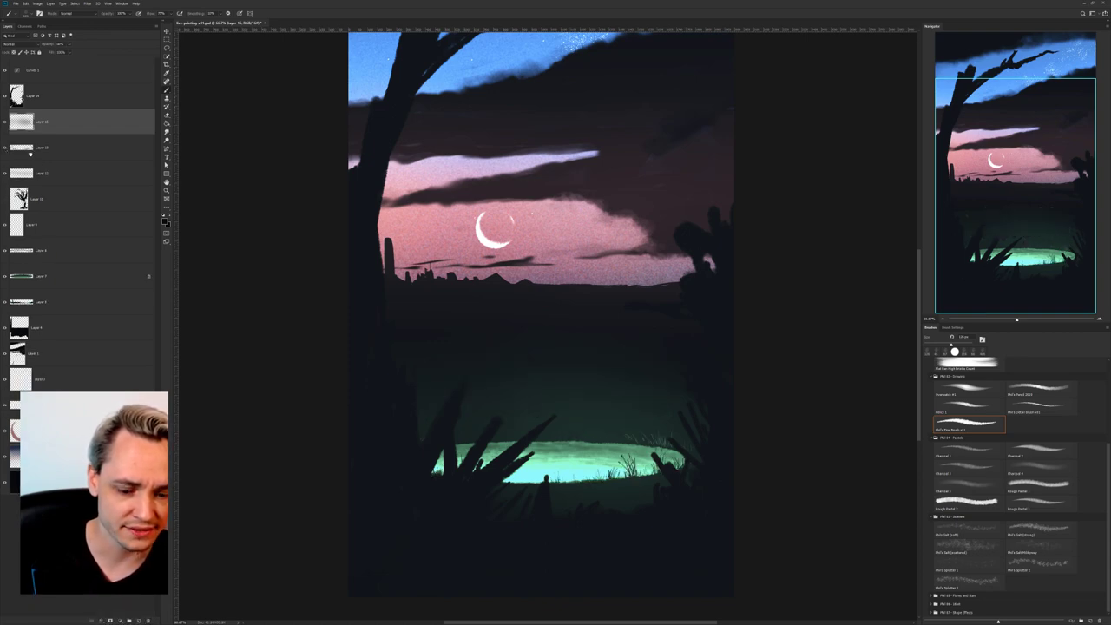
Select the layer directly below the haze, sample a green near the pond's right edge and shrink the brush for fine strokes.
left_click(35, 148)
left_click(661, 440, "alt")
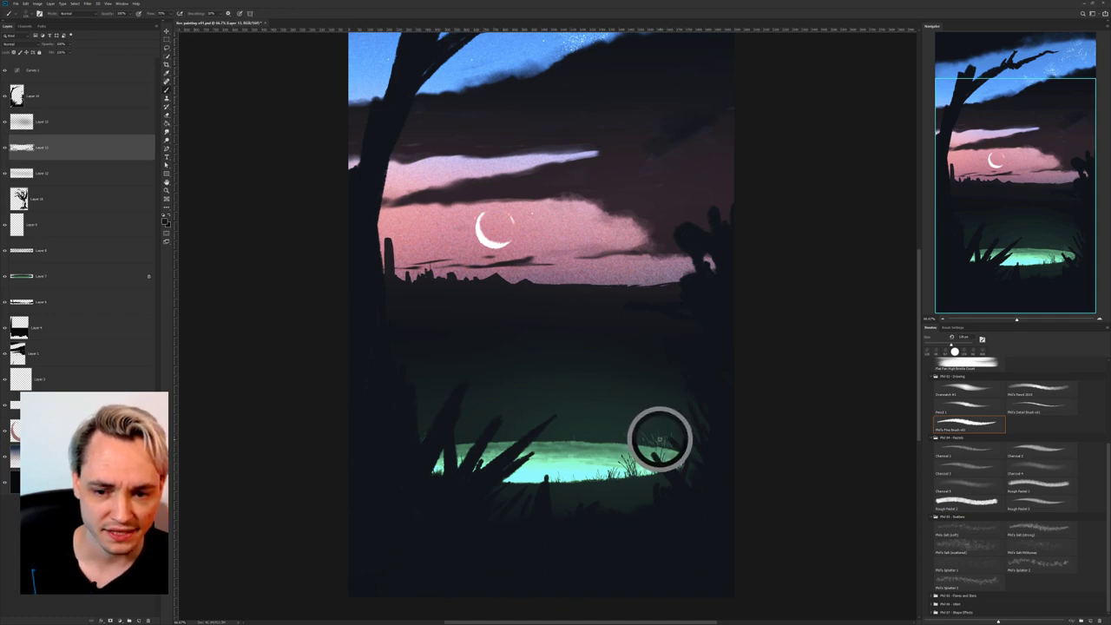
left_click_drag(657, 439, 645, 452)
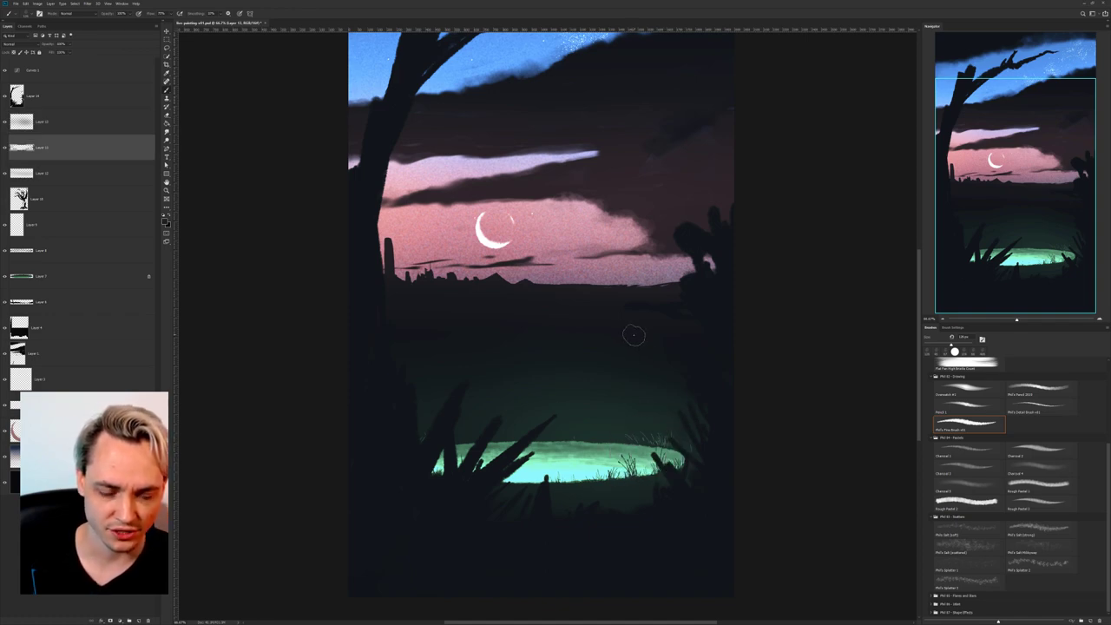
right_click(572, 386)
left_click(603, 401)
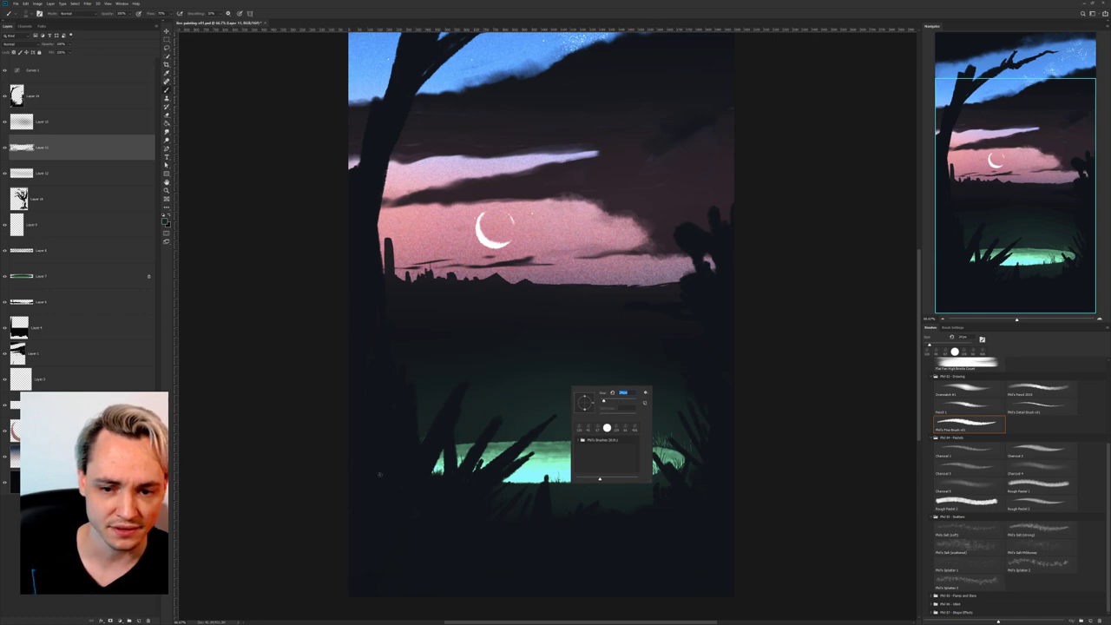
key("ctrl+g")
left_click(553, 363)
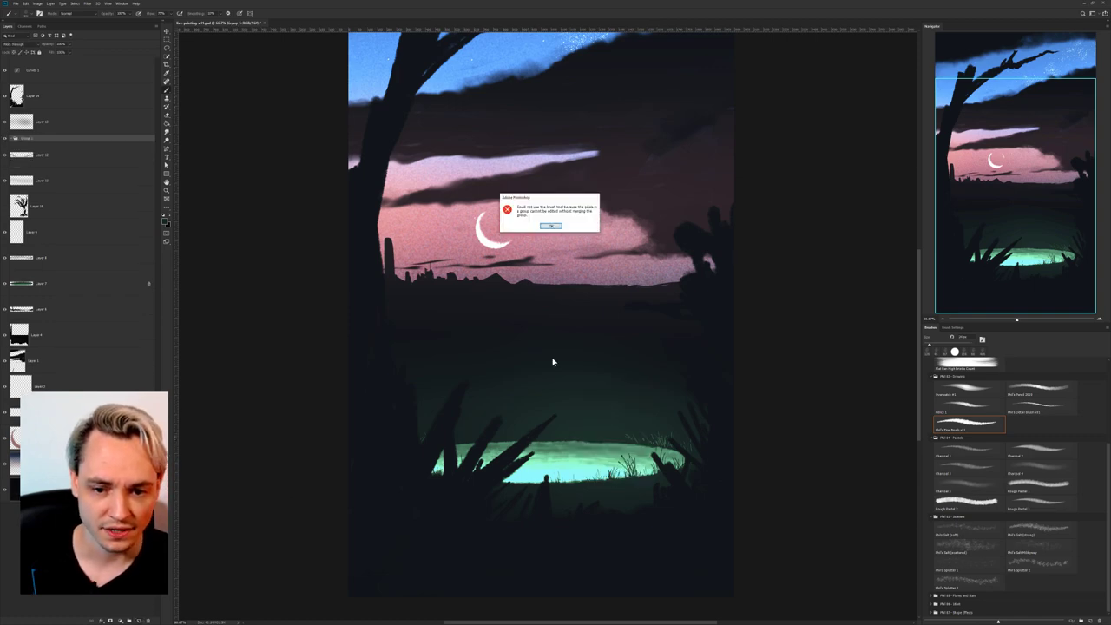
key("Return")
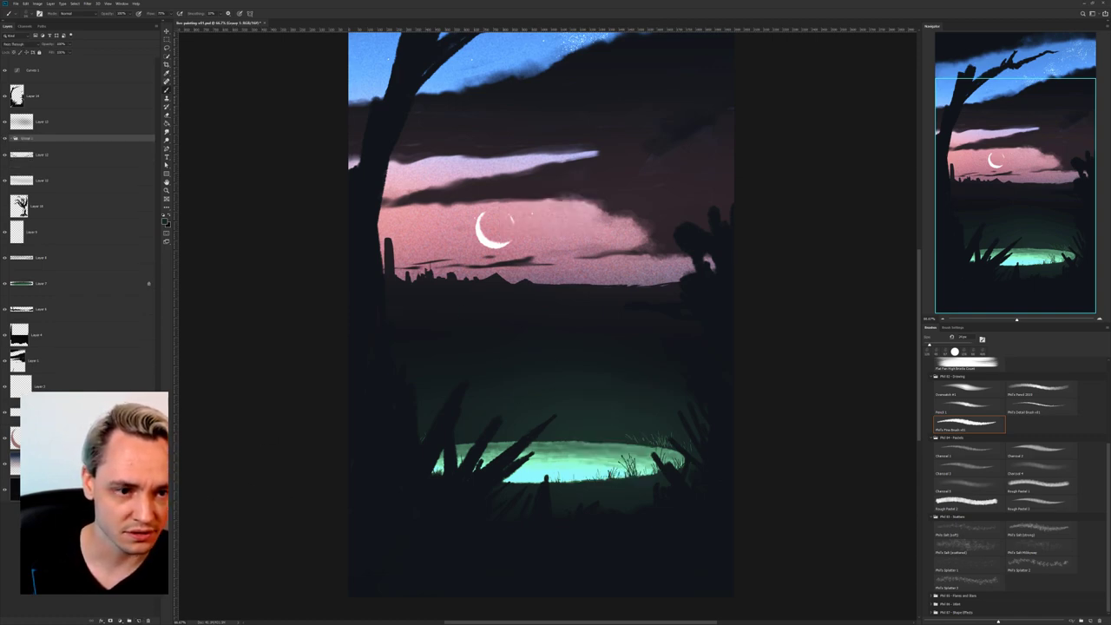
Add a new layer below the haze layer and test thin pale green reed strokes behind the pond, undoing each one.
left_click(139, 621)
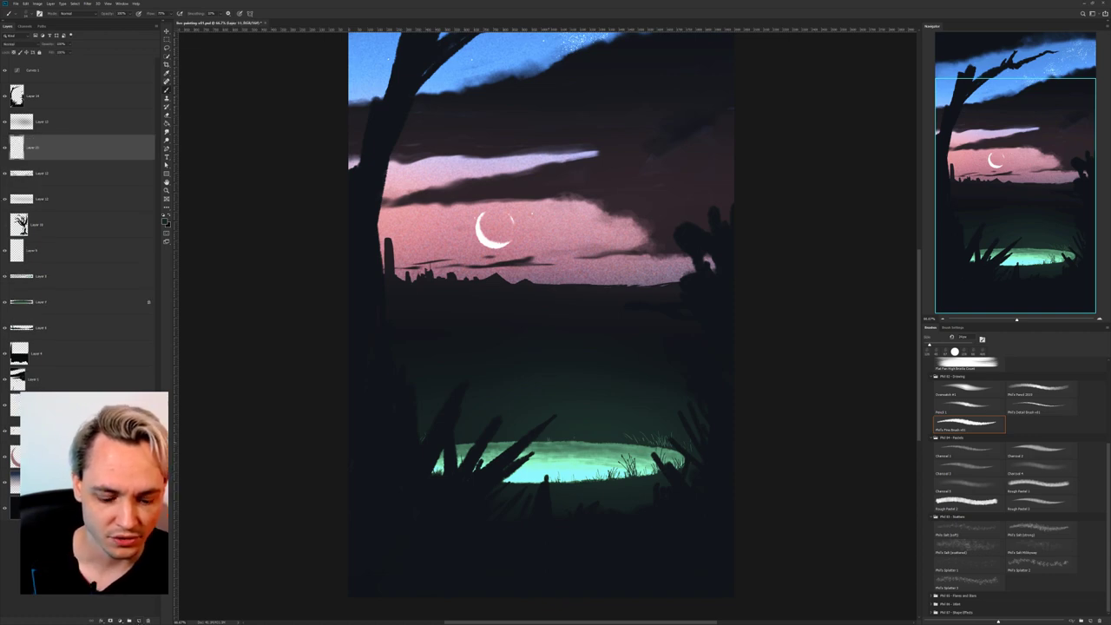
left_click_drag(552, 438, 570, 368)
key("bracketright")
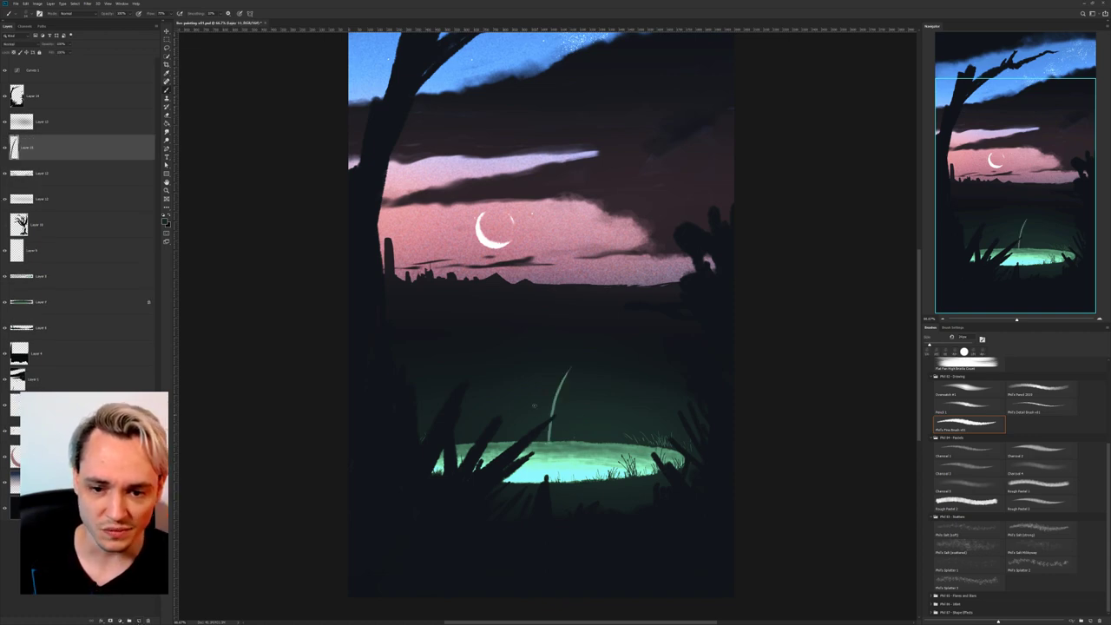
key("ctrl+z")
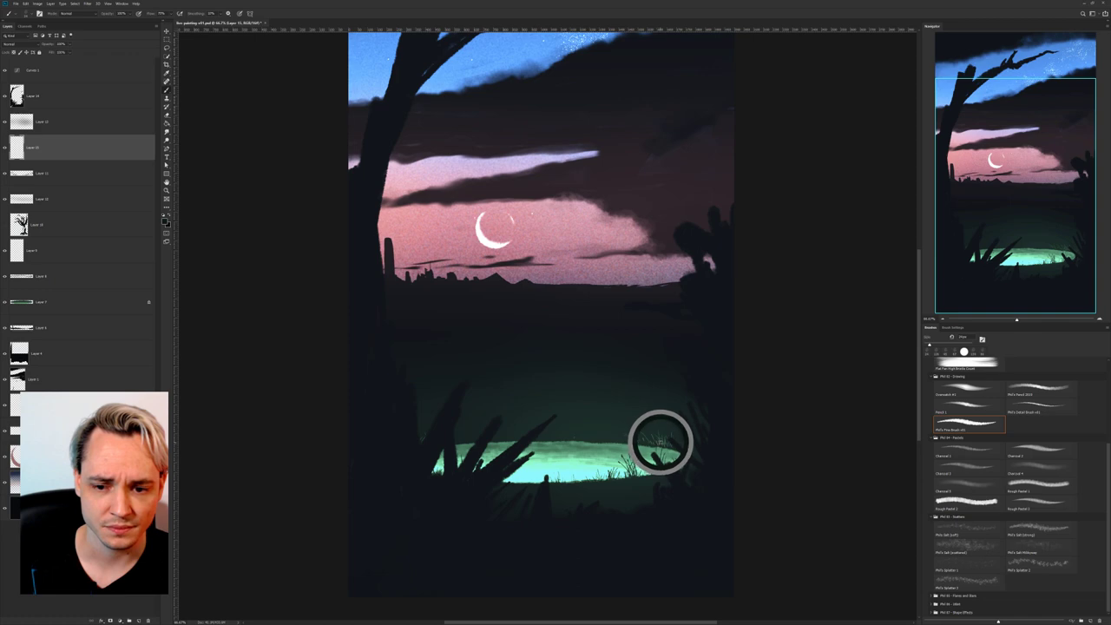
left_click_drag(618, 434, 598, 362)
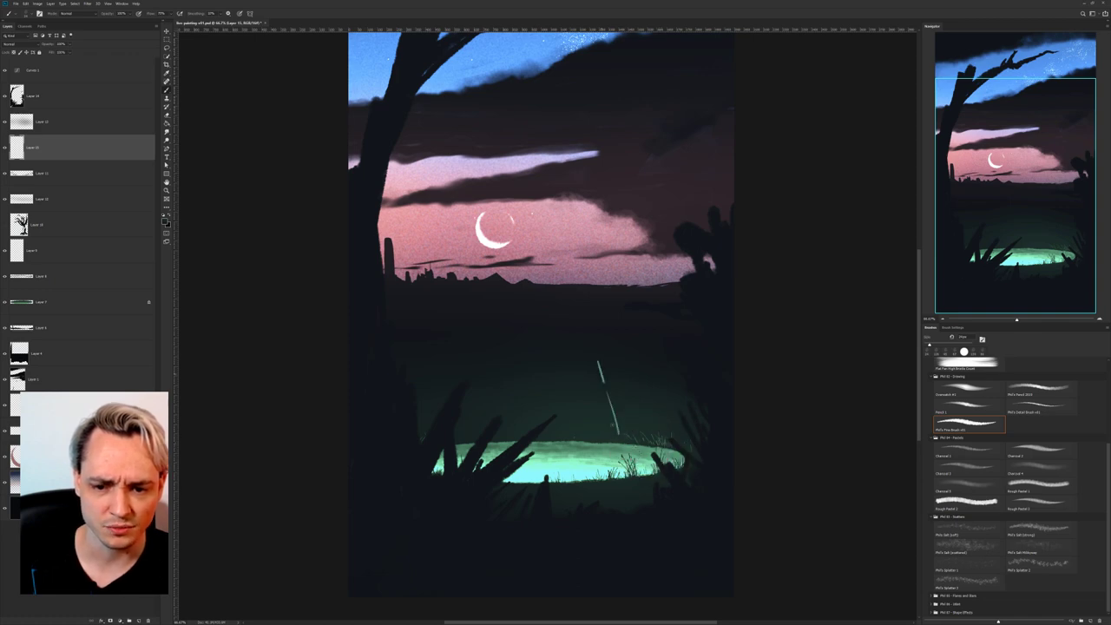
key("ctrl+z")
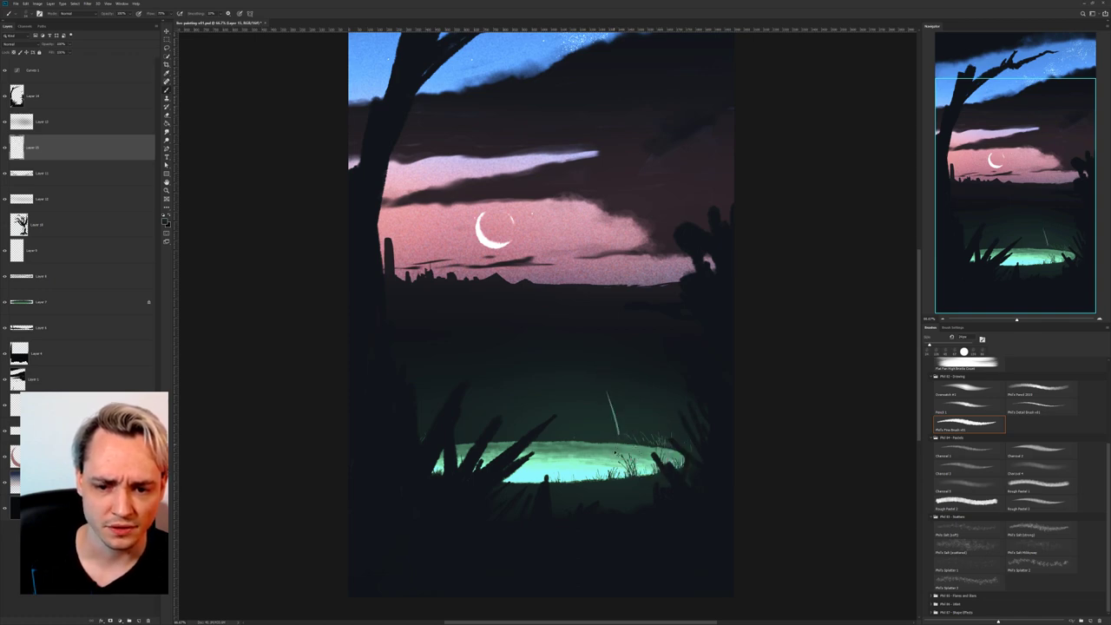
key("ctrl+z")
Paint two clusters of thin pale green reeds rising behind the pond's far bank.
mouse_move(617, 439)
left_mouse_down()
mouse_move(609, 395)
mouse_move(622, 398)
mouse_move(577, 336)
mouse_move(623, 424)
mouse_move(604, 382)
left_mouse_up()
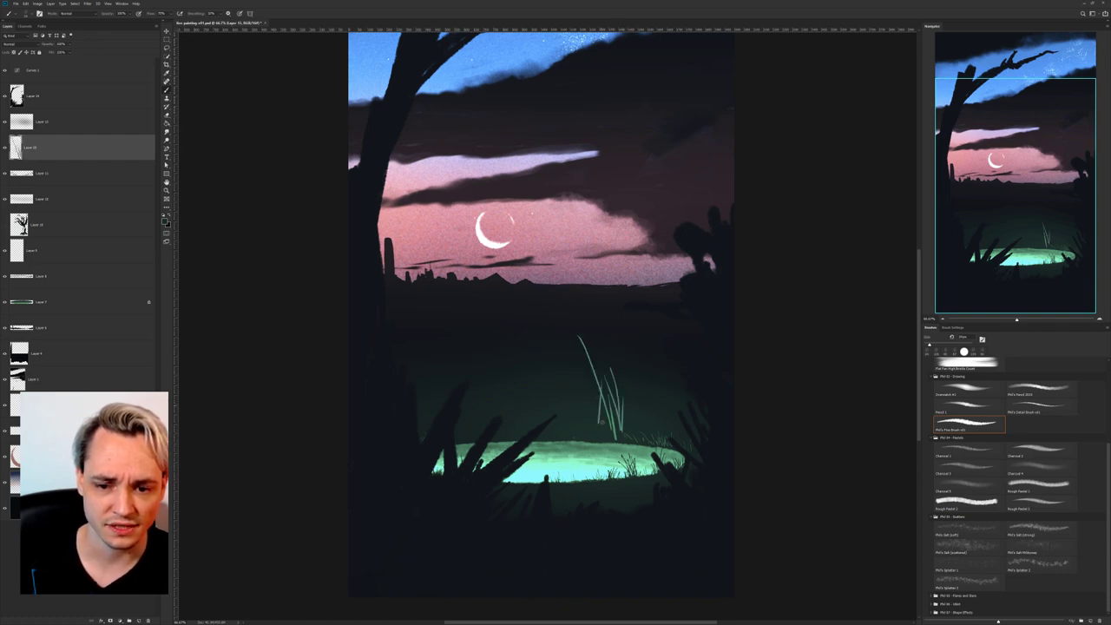
mouse_move(521, 441)
left_mouse_down()
mouse_move(498, 384)
mouse_move(504, 365)
left_mouse_up()
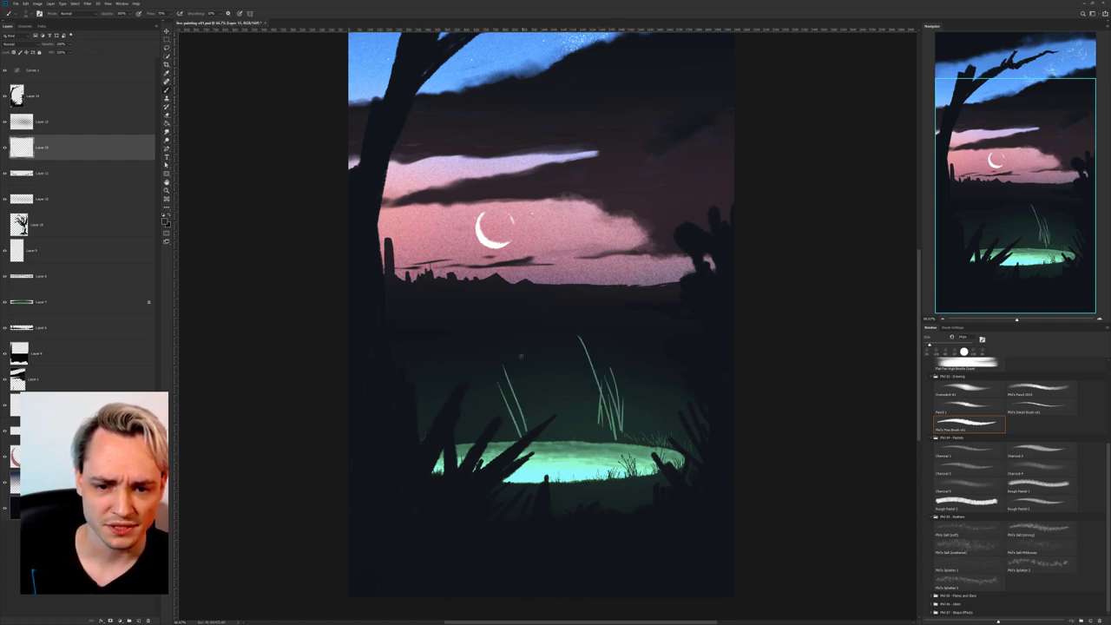
left_click_drag(526, 423, 522, 370)
left_click_drag(532, 424, 530, 378)
left_click_drag(493, 420, 487, 358)
mouse_move(516, 412)
left_mouse_down()
mouse_move(508, 383)
mouse_move(524, 374)
left_mouse_up()
left_click_drag(540, 428, 540, 365)
left_click_drag(552, 418, 548, 372)
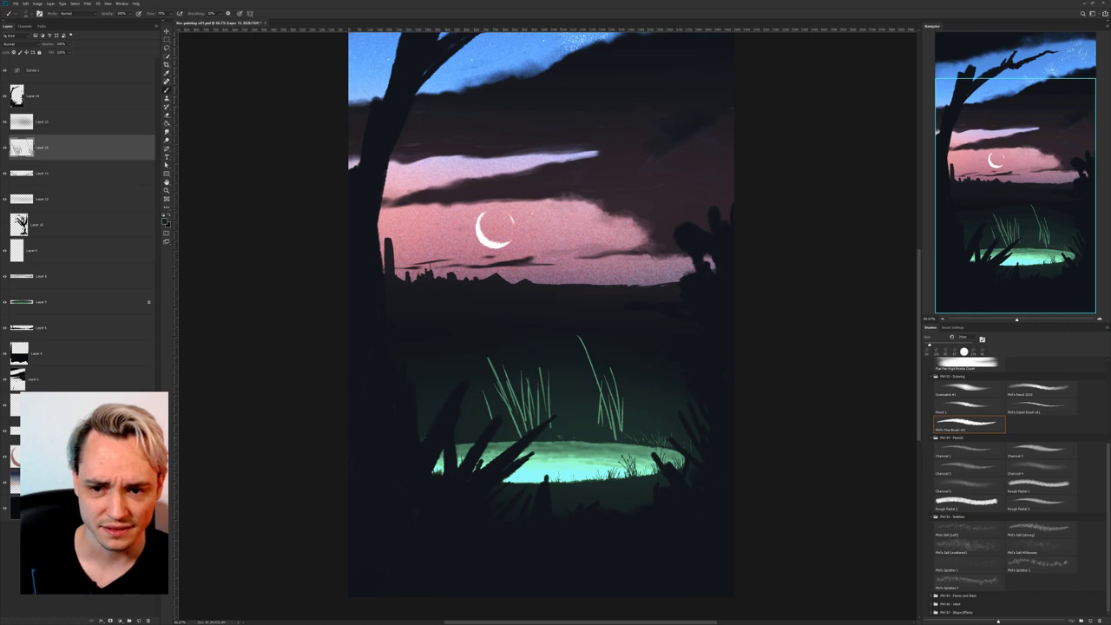
Fill the space between the two reed clusters with more tall, thin green blades.
left_click_drag(546, 422, 524, 354)
mouse_move(537, 393)
left_mouse_down()
mouse_move(526, 328)
mouse_move(541, 344)
left_mouse_up()
left_click_drag(561, 431, 555, 365)
mouse_move(562, 424)
left_mouse_down()
mouse_move(551, 336)
mouse_move(561, 366)
left_mouse_up()
left_click_drag(572, 430, 574, 365)
left_click_drag(583, 413, 582, 362)
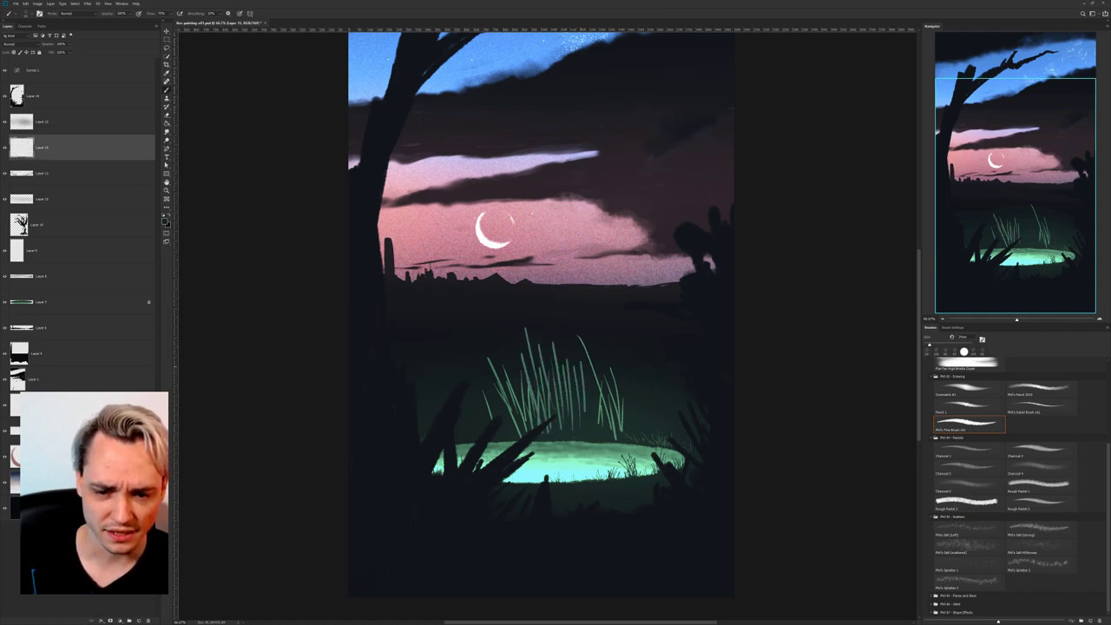
Paint more tall pale green blades around the right-hand reed cluster, extending it along the pond's far bank.
left_click_drag(587, 432, 594, 352)
mouse_move(613, 417)
left_mouse_down()
mouse_move(625, 360)
mouse_move(625, 373)
left_mouse_up()
left_click_drag(637, 438, 634, 382)
left_click_drag(647, 446, 646, 394)
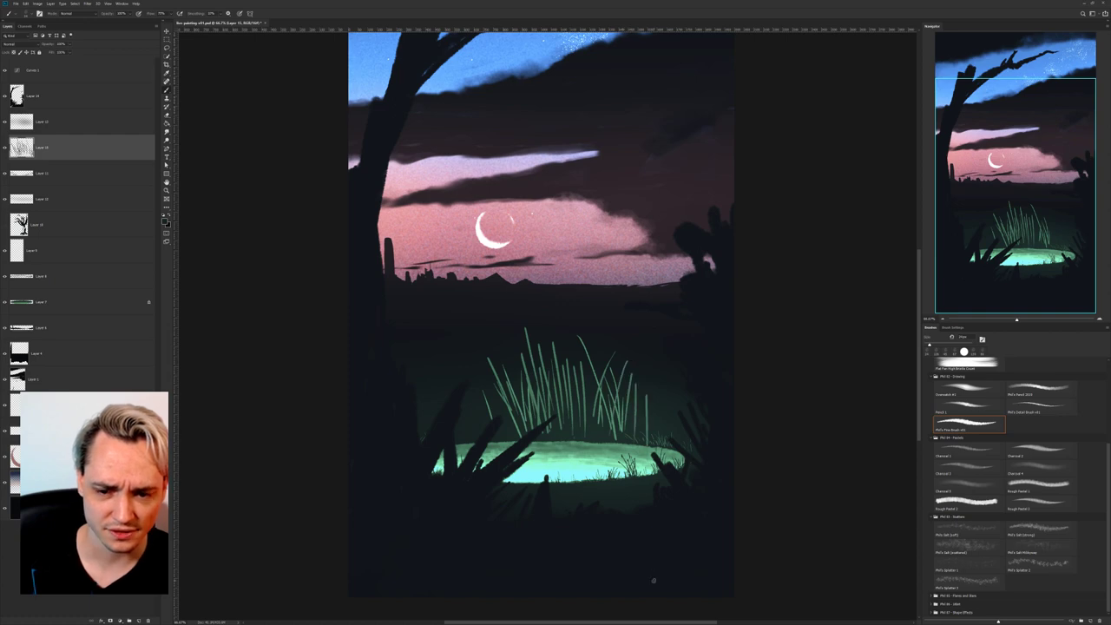
key("ctrl+m")
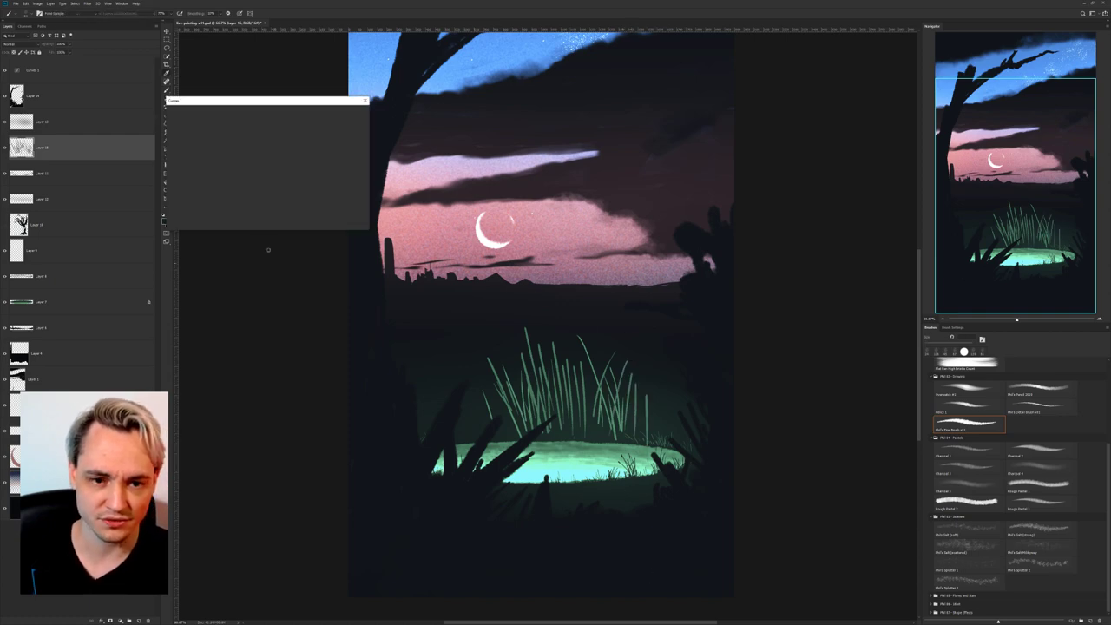
left_click_drag(247, 161, 257, 174)
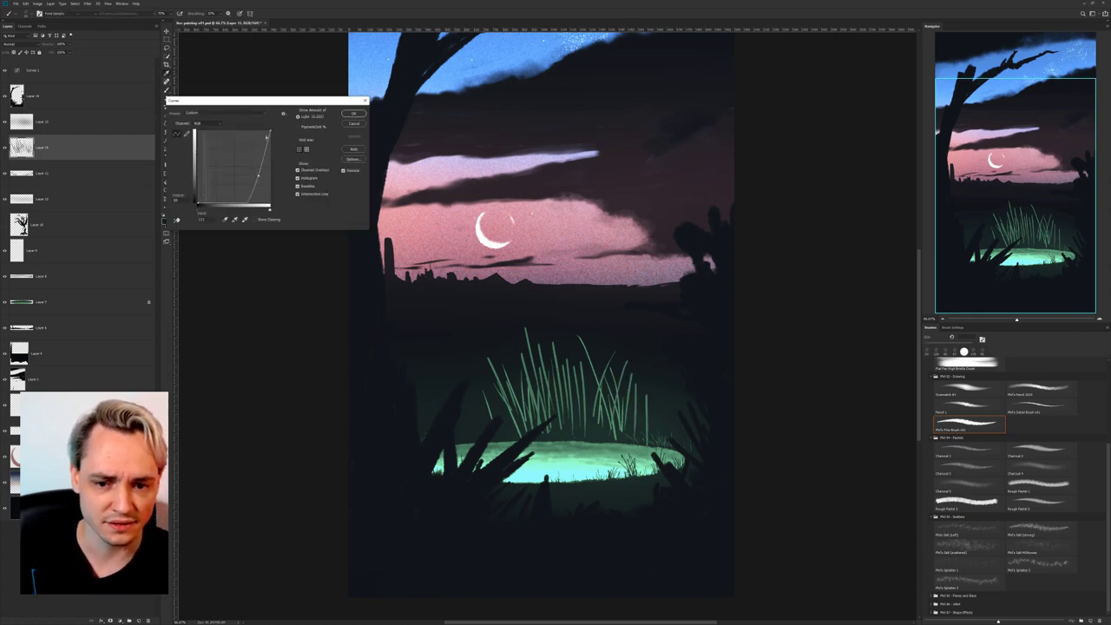
left_click_drag(271, 133, 261, 179)
key("Escape")
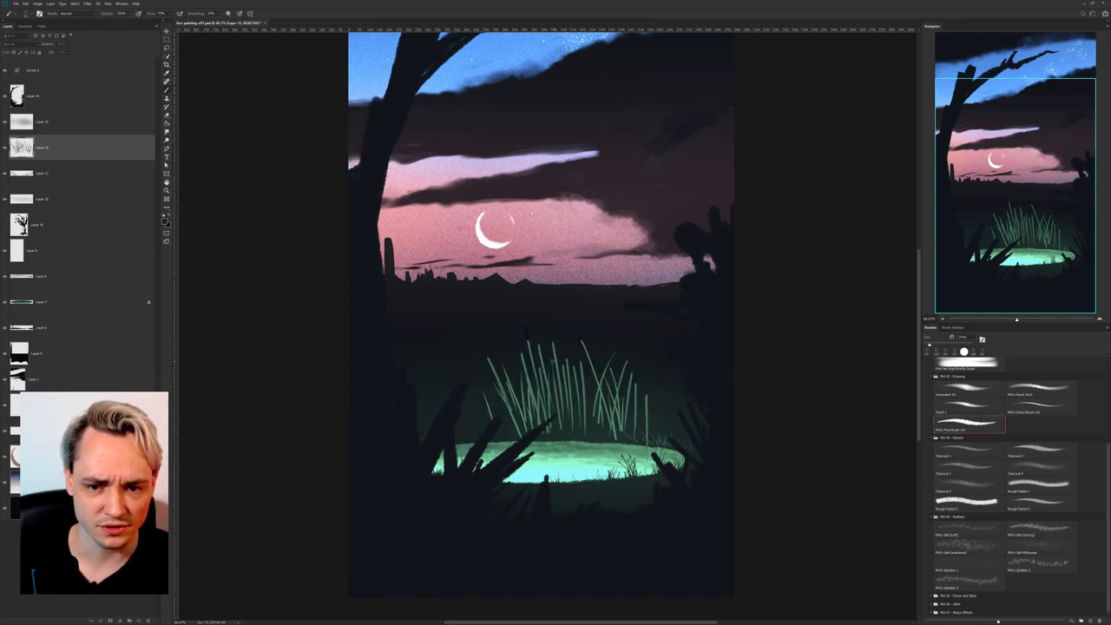
Repaint the pale reeds in a sampled near-black tone and move the haze layer beneath the reed layer.
left_click(528, 334, "alt")
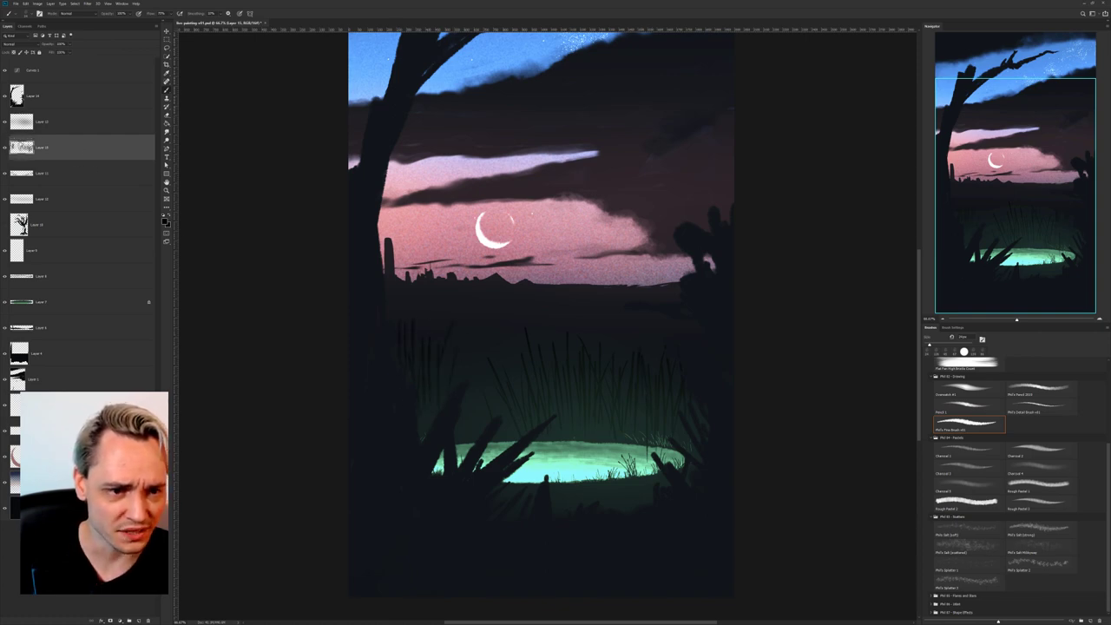
left_click(5, 148)
left_click(5, 126)
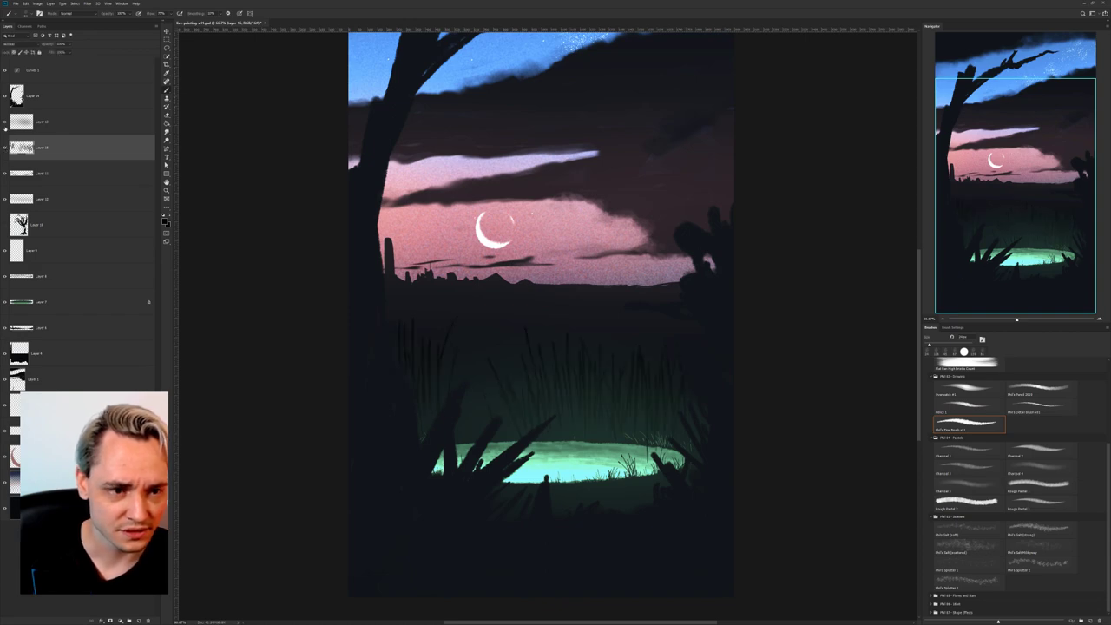
left_click(5, 127)
left_click(5, 126)
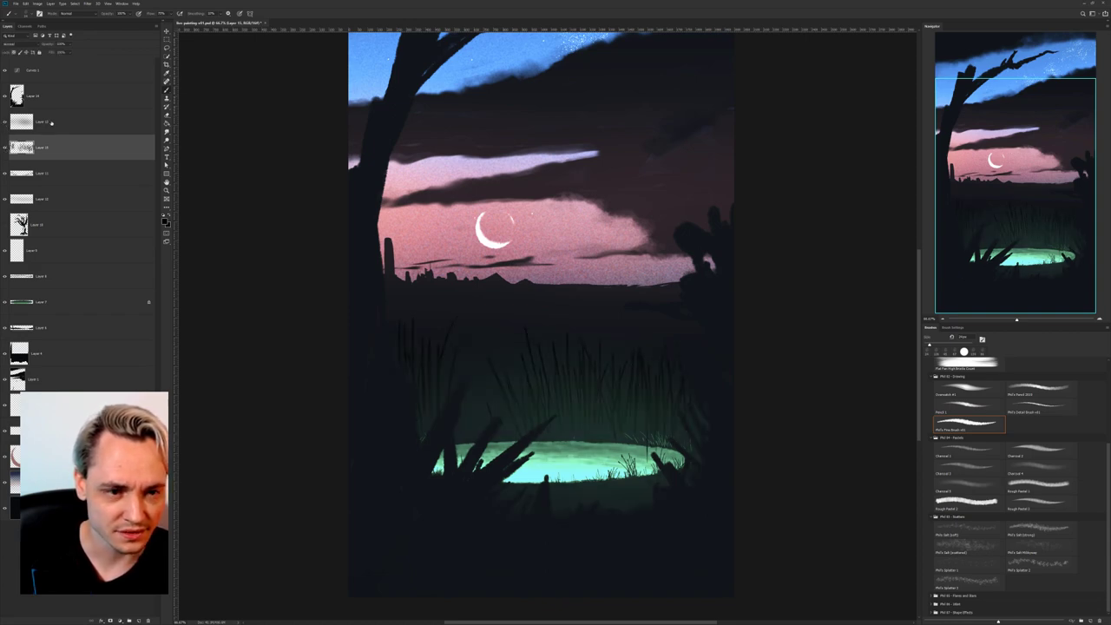
mouse_move(52, 123)
left_mouse_down()
mouse_move(55, 155)
mouse_move(57, 146)
left_mouse_up()
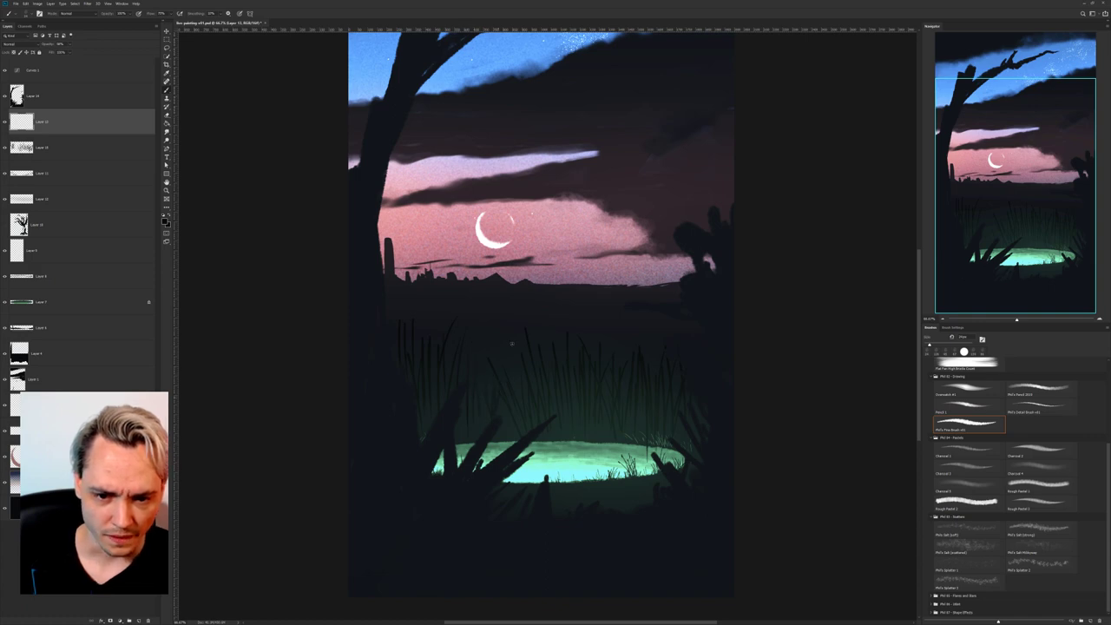
Fill the gaps with dark blades and paint shorter light green reeds over them behind the pond's right half.
left_click_drag(510, 436, 522, 354)
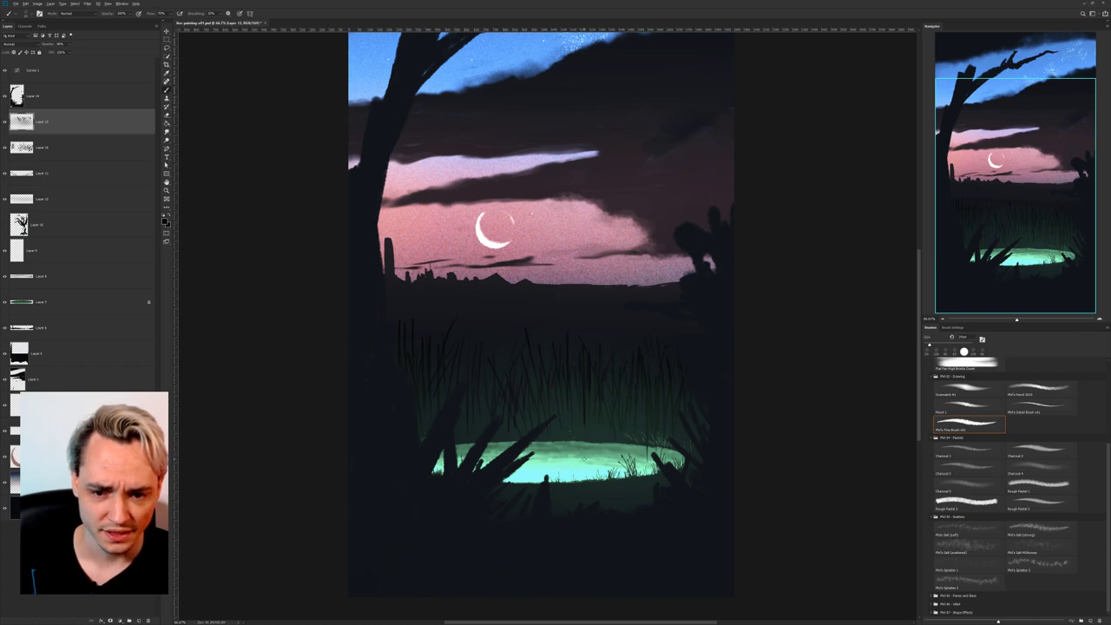
left_click_drag(569, 414, 557, 387)
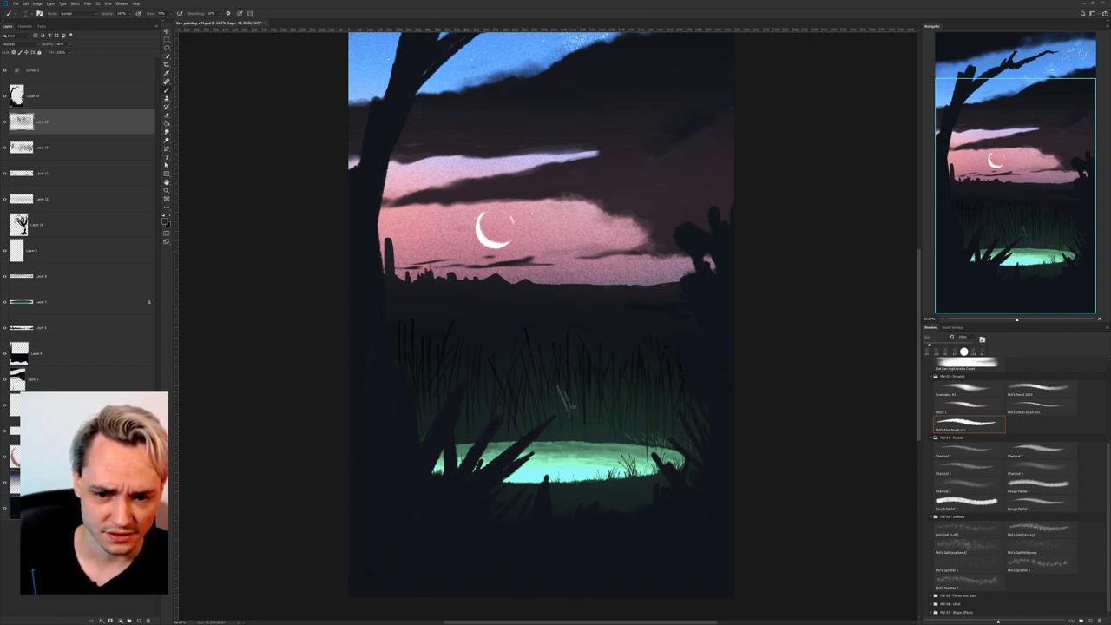
left_click_drag(608, 419, 602, 392)
mouse_move(617, 434)
left_mouse_down()
mouse_move(611, 393)
mouse_move(632, 385)
mouse_move(622, 371)
left_mouse_up()
left_click_drag(654, 432, 653, 412)
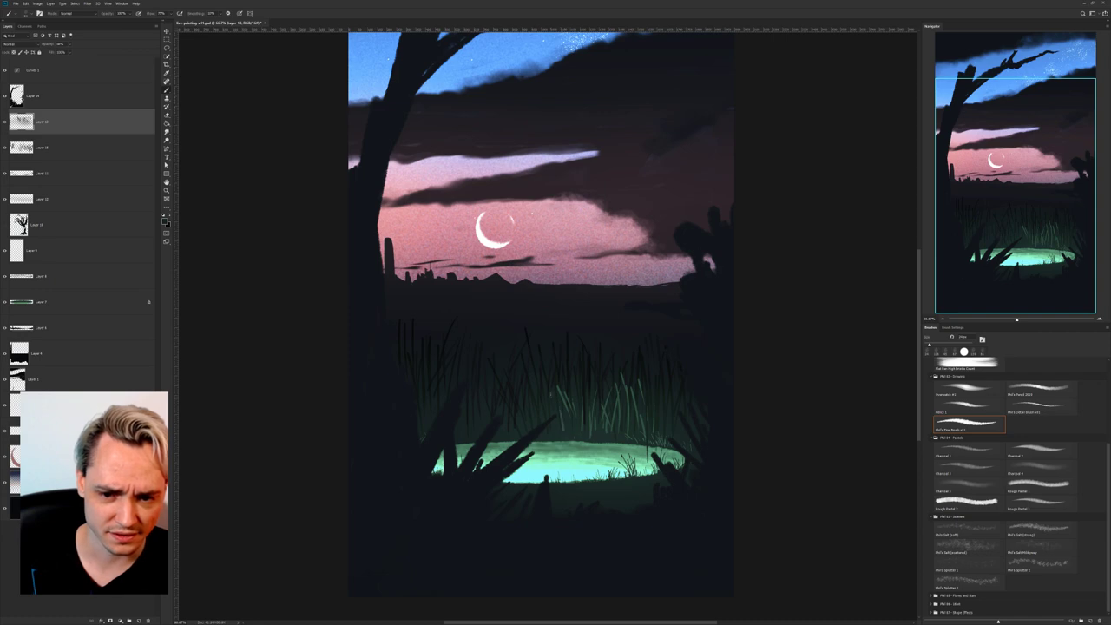
Paint crossing light green reeds behind the middle of the pond.
left_click_drag(553, 415, 550, 392)
mouse_move(573, 434)
left_mouse_down()
mouse_move(573, 384)
mouse_move(548, 361)
left_mouse_up()
mouse_move(544, 420)
left_mouse_down()
mouse_move(524, 363)
mouse_move(566, 371)
left_mouse_up()
left_click_drag(583, 429, 581, 367)
mouse_move(523, 432)
left_mouse_down()
mouse_move(534, 394)
mouse_move(520, 366)
left_mouse_up()
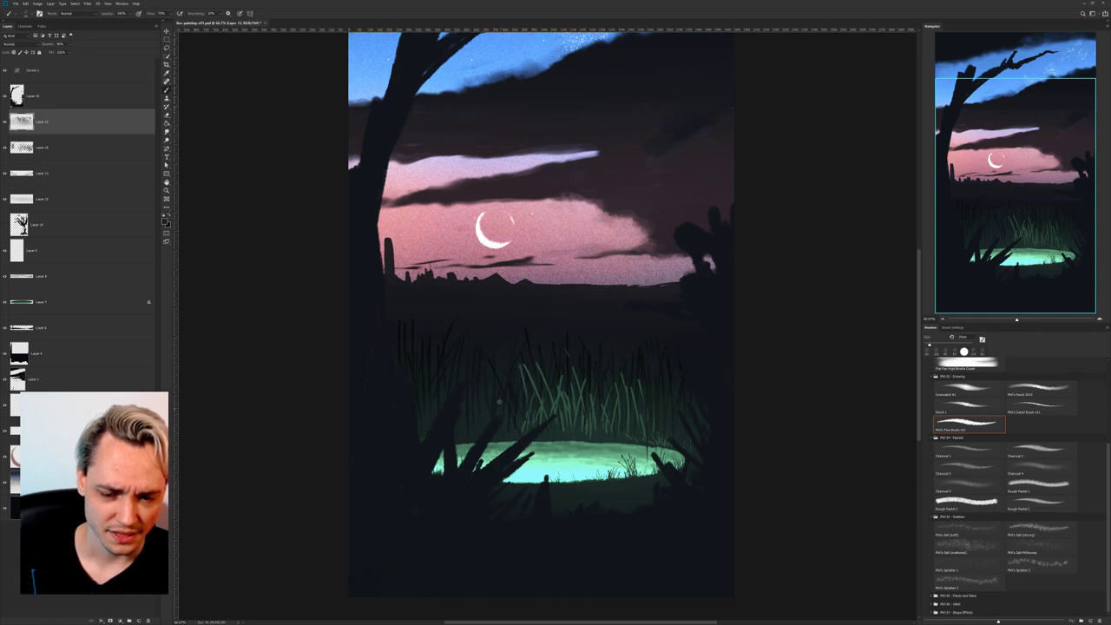
Extend the light green reeds over the left half of the pond's far bank with angled, overlapping blades.
left_click_drag(477, 424, 505, 375)
left_click_drag(509, 432, 507, 392)
left_click_drag(494, 436, 497, 389)
left_click_drag(512, 421, 519, 358)
mouse_move(522, 425)
left_mouse_down()
mouse_move(521, 386)
mouse_move(495, 358)
left_mouse_up()
left_click_drag(478, 434, 469, 370)
left_click_drag(470, 434, 467, 389)
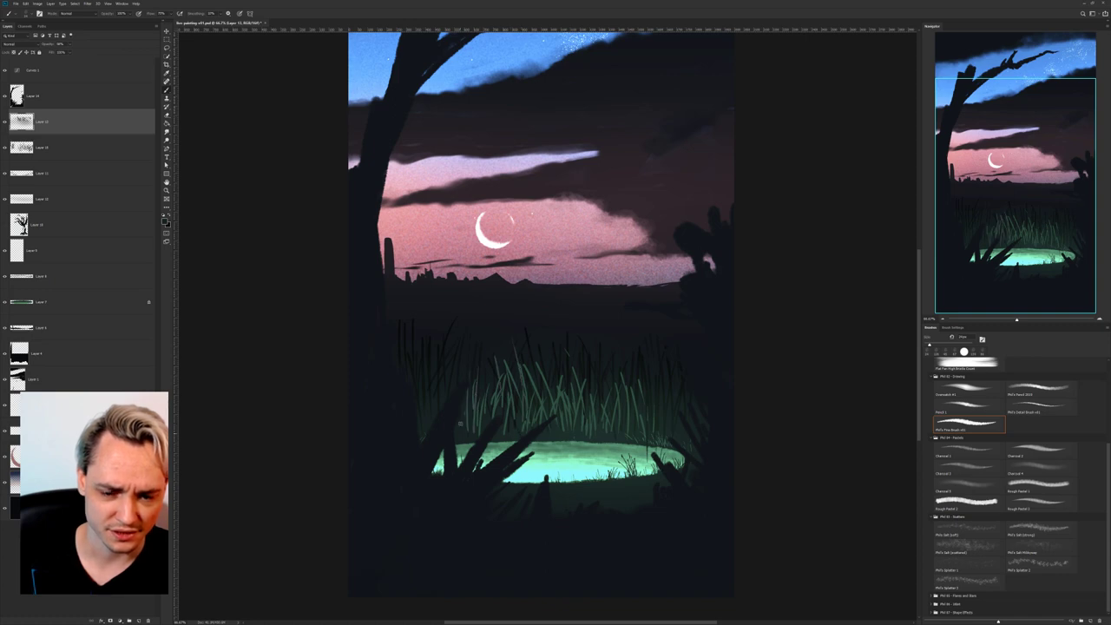
Add green blades behind the foreground spikes at the pond's left end and sample a dark tone among the reeds.
left_click_drag(424, 431, 422, 389)
mouse_move(431, 417)
left_mouse_down()
mouse_move(434, 361)
mouse_move(438, 384)
left_mouse_up()
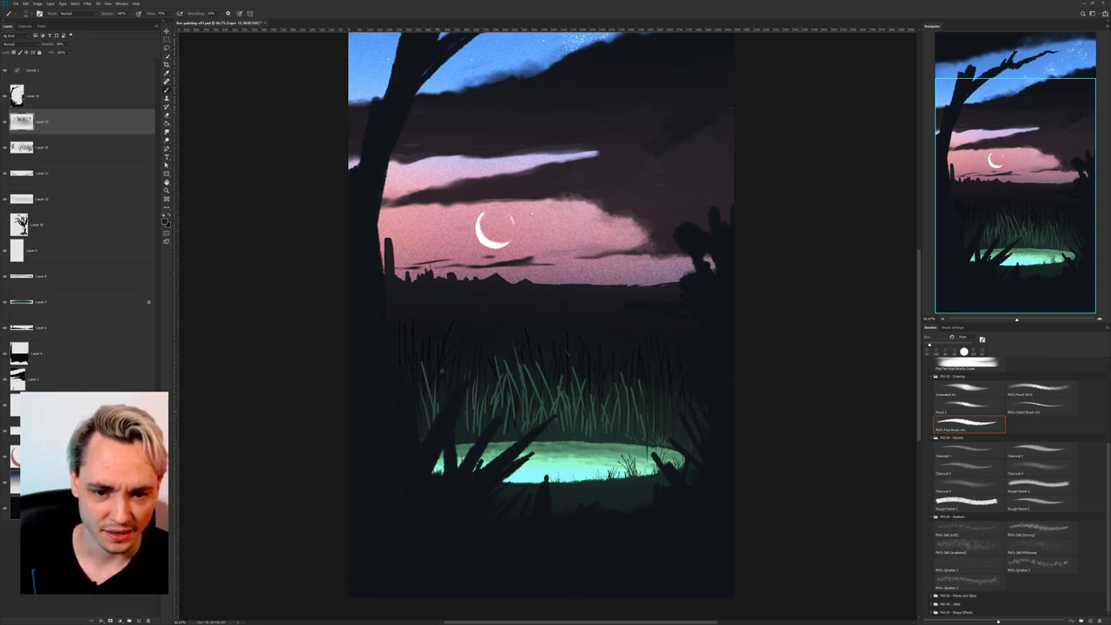
mouse_move(473, 435)
left_mouse_down()
mouse_move(469, 408)
mouse_move(487, 408)
left_mouse_up()
left_click_drag(461, 439, 480, 399)
left_click_drag(488, 385, 493, 355)
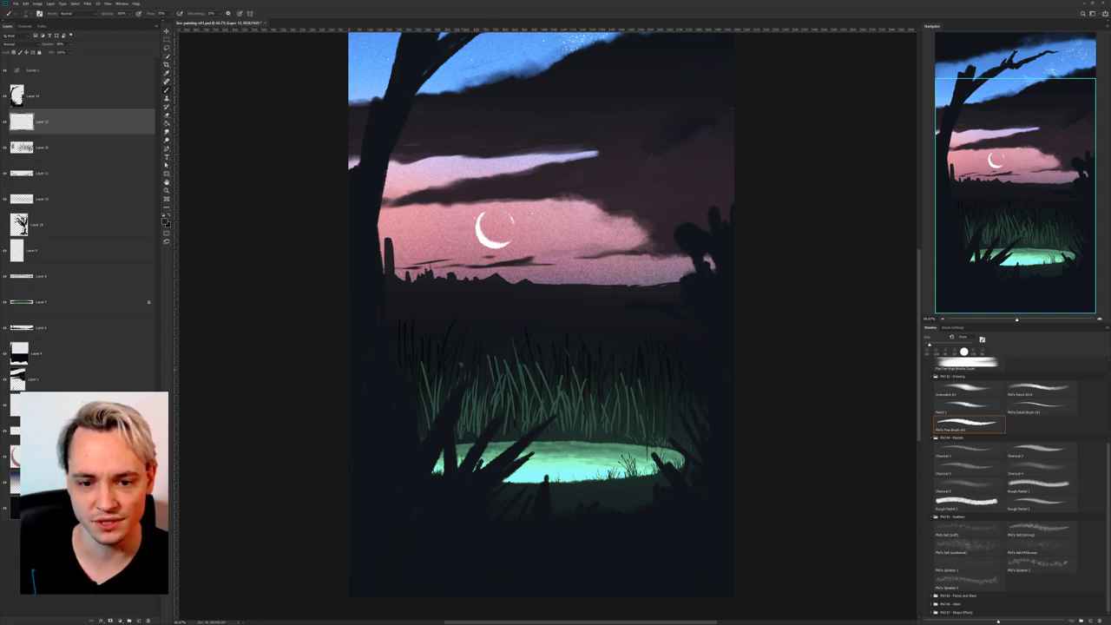
left_click(447, 355, "alt")
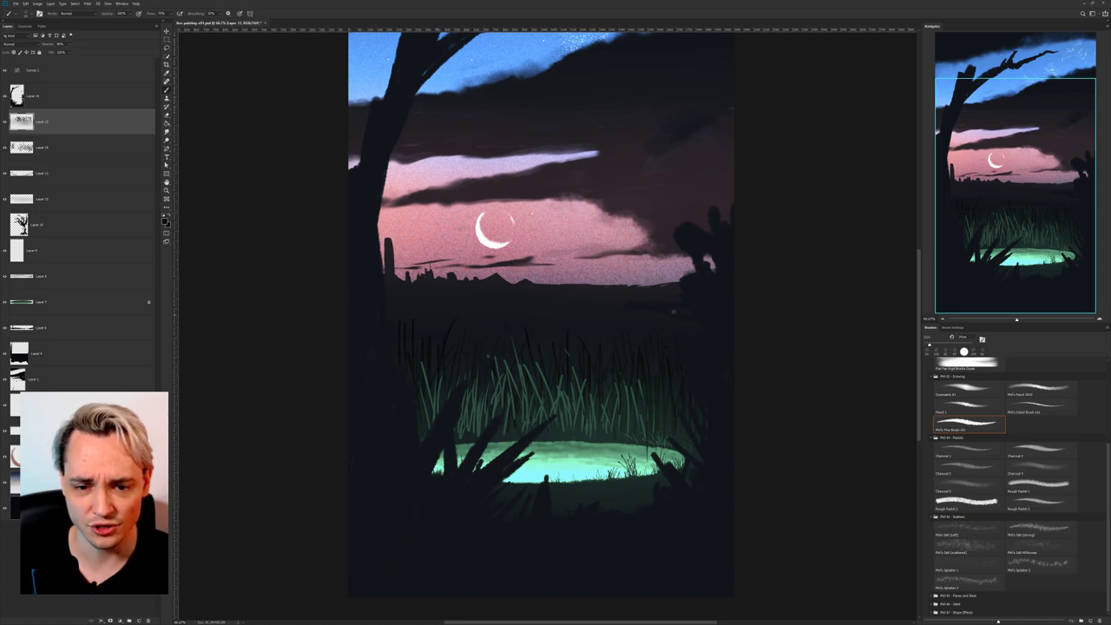
key("s")
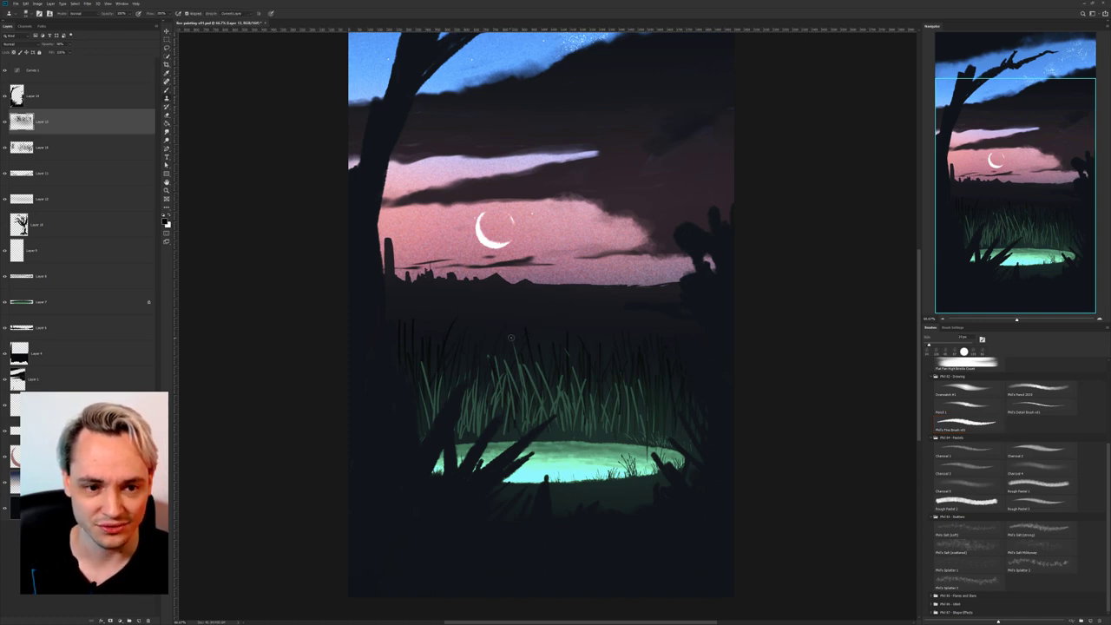
left_click(642, 335)
key("Return")
key("b")
mouse_move(498, 316)
left_mouse_down()
mouse_move(663, 313)
mouse_move(424, 337)
left_mouse_up()
key("ctrl+z")
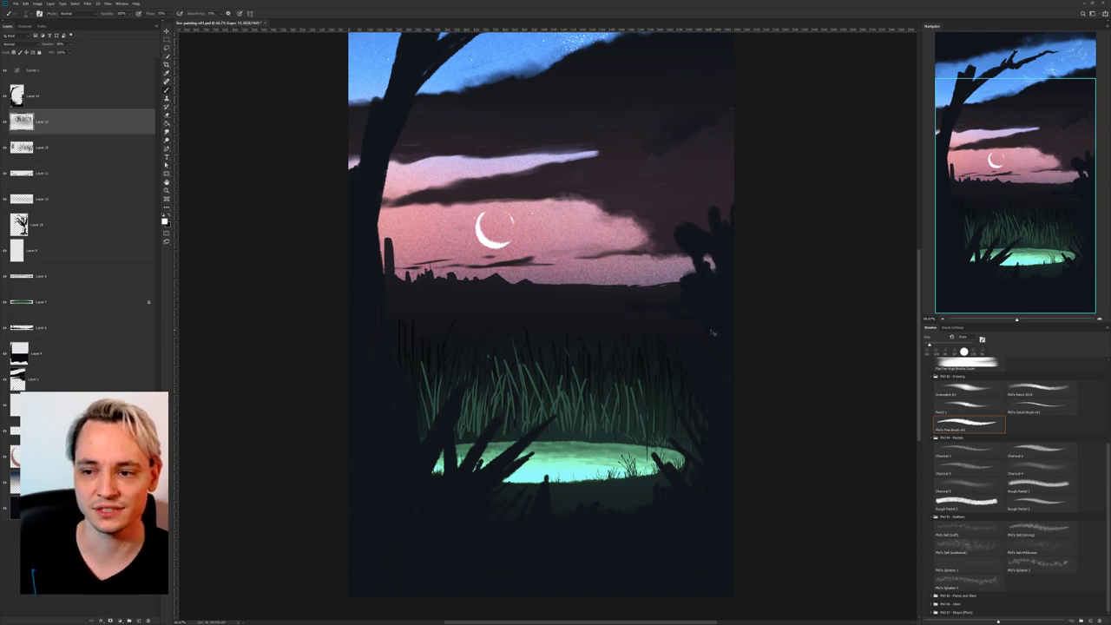
Thicken the lower reeds from the centre to the right of the far bank with fine muted green strokes.
key("ctrl+minus")
key("ctrl+minus")
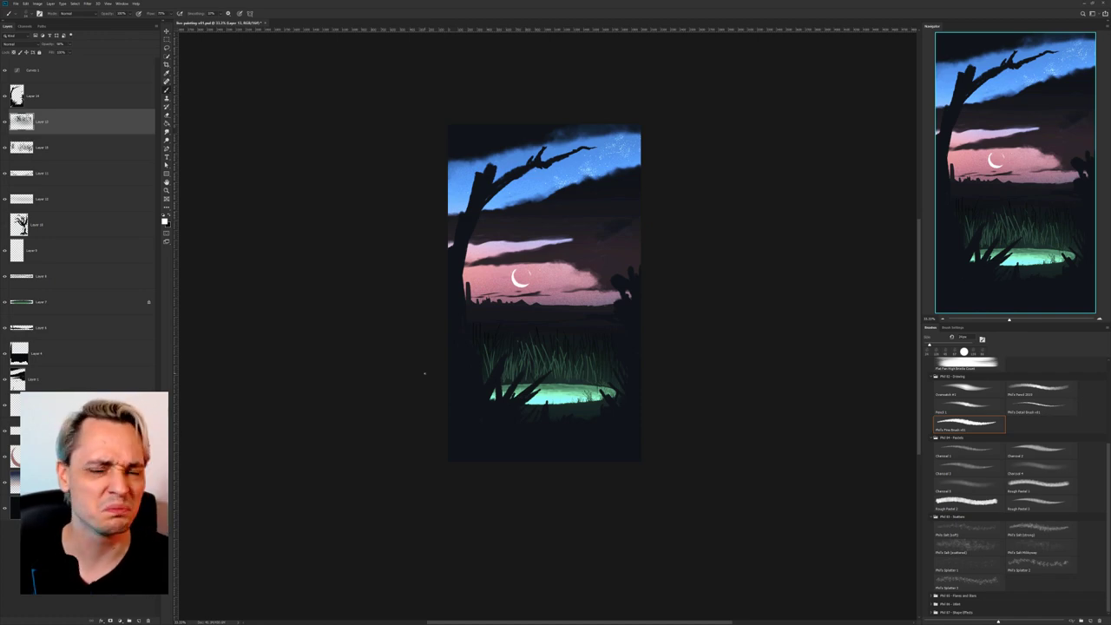
key("ctrl+plus")
key("ctrl+plus")
key("ctrl+plus")
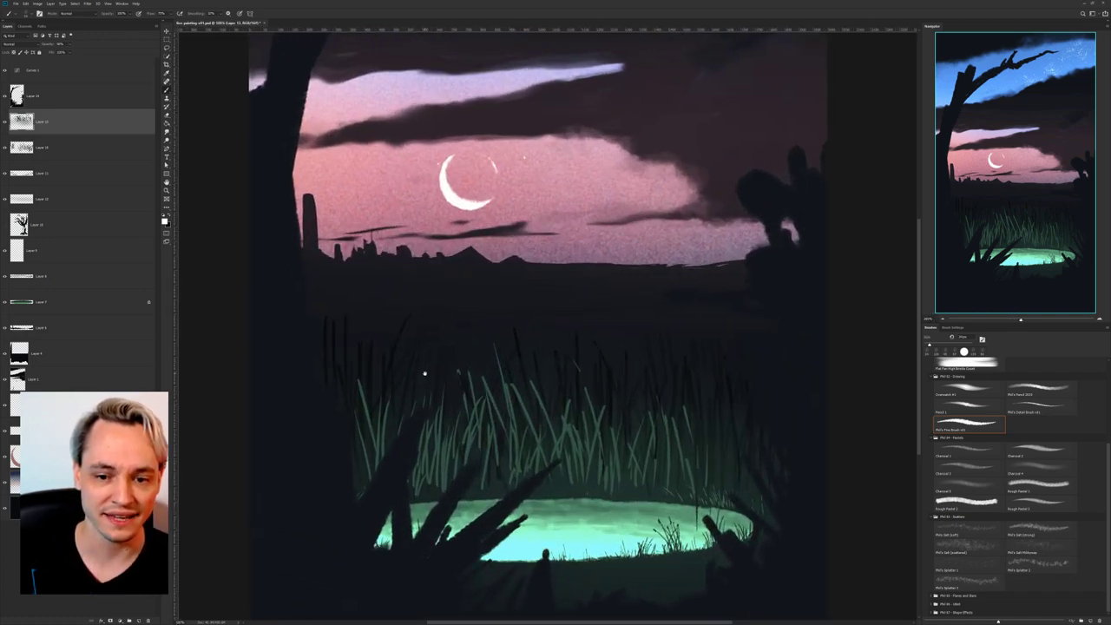
left_click_drag(562, 433, 564, 268)
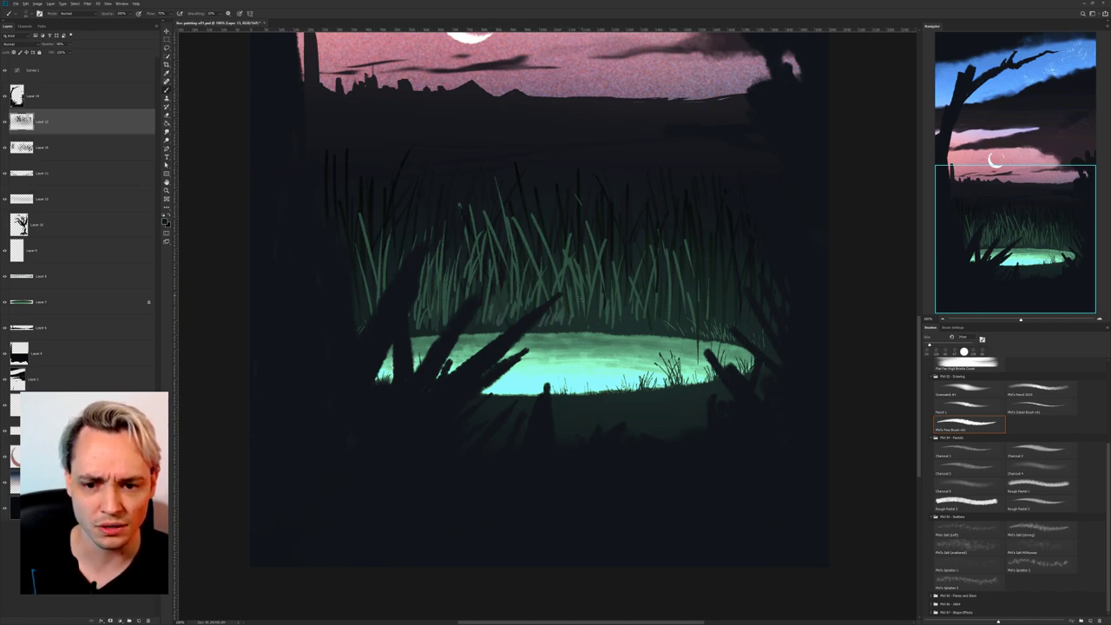
left_click_drag(582, 300, 582, 323)
mouse_move(584, 310)
left_mouse_down()
mouse_move(588, 329)
mouse_move(620, 299)
mouse_move(634, 315)
mouse_move(625, 287)
left_mouse_up()
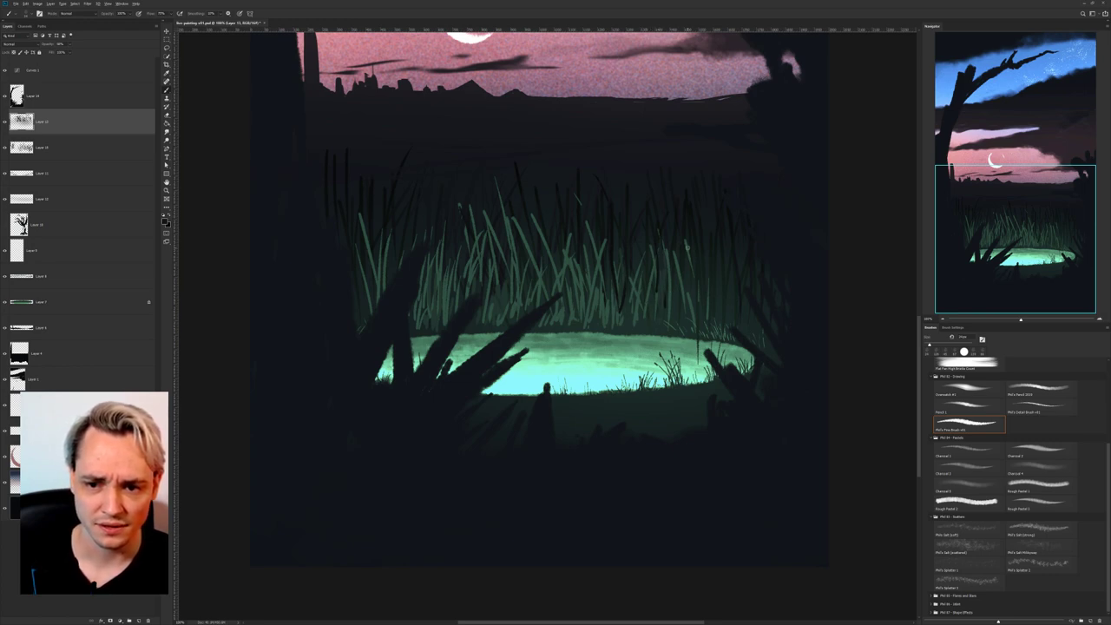
left_click_drag(708, 289, 716, 240)
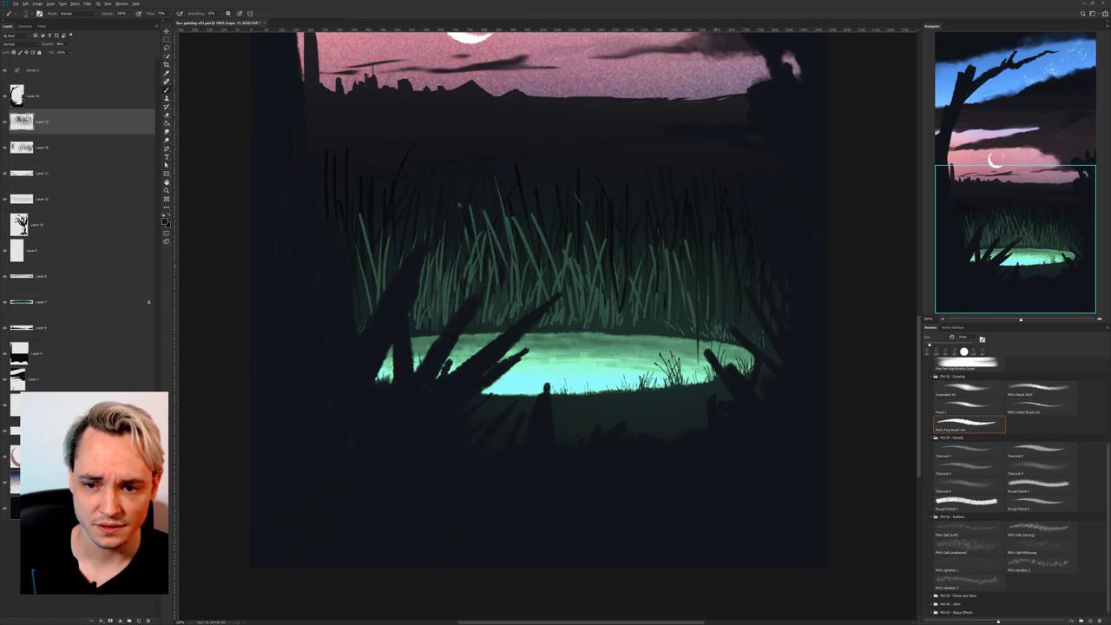
mouse_move(720, 307)
left_mouse_down()
mouse_move(727, 252)
mouse_move(703, 262)
mouse_move(700, 235)
left_mouse_up()
left_click_drag(665, 328, 666, 296)
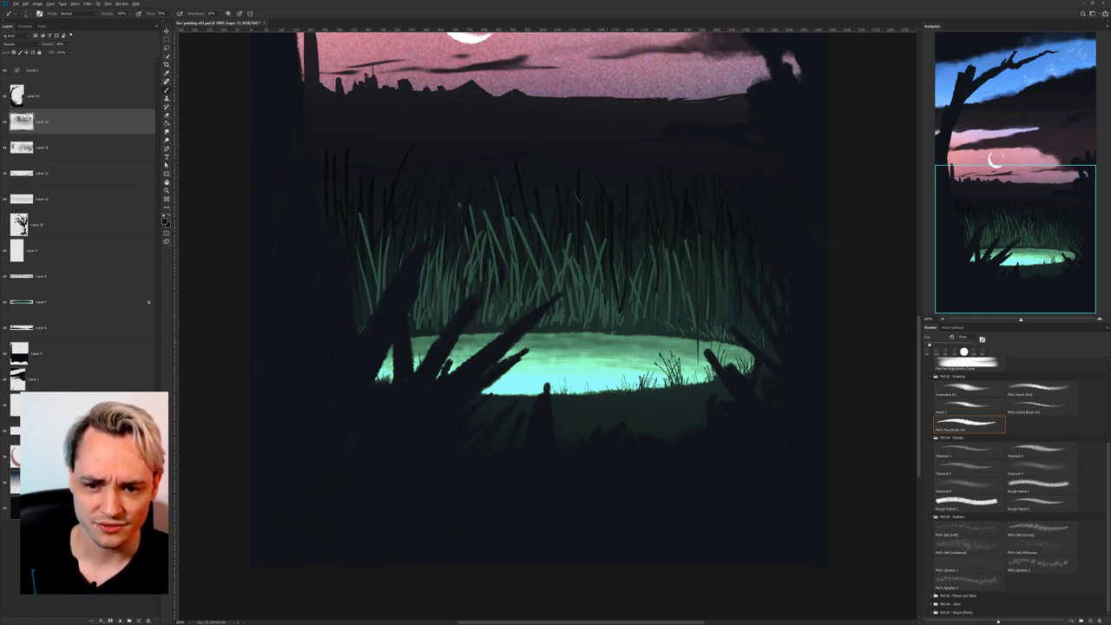
Add muted green blades in the gap right of centre and around the pond's right edge.
left_click_drag(643, 285, 642, 264)
left_click_drag(628, 277, 613, 233)
left_click_drag(634, 271, 633, 234)
mouse_move(727, 320)
left_mouse_down()
mouse_move(740, 272)
mouse_move(754, 272)
left_mouse_up()
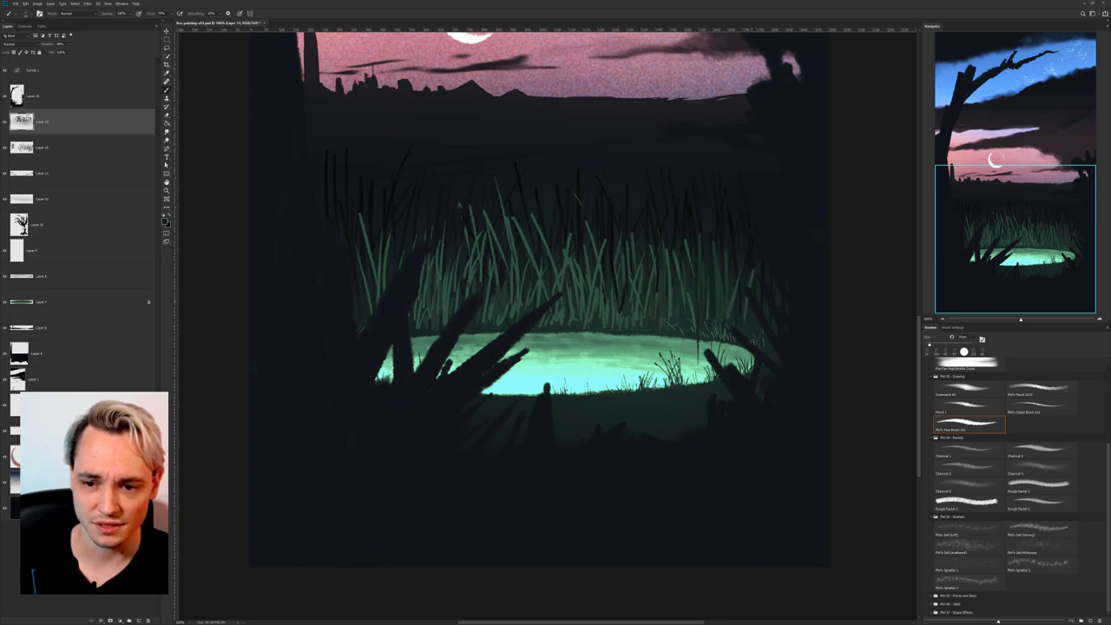
mouse_move(752, 343)
left_mouse_down()
mouse_move(757, 317)
mouse_move(739, 293)
left_mouse_up()
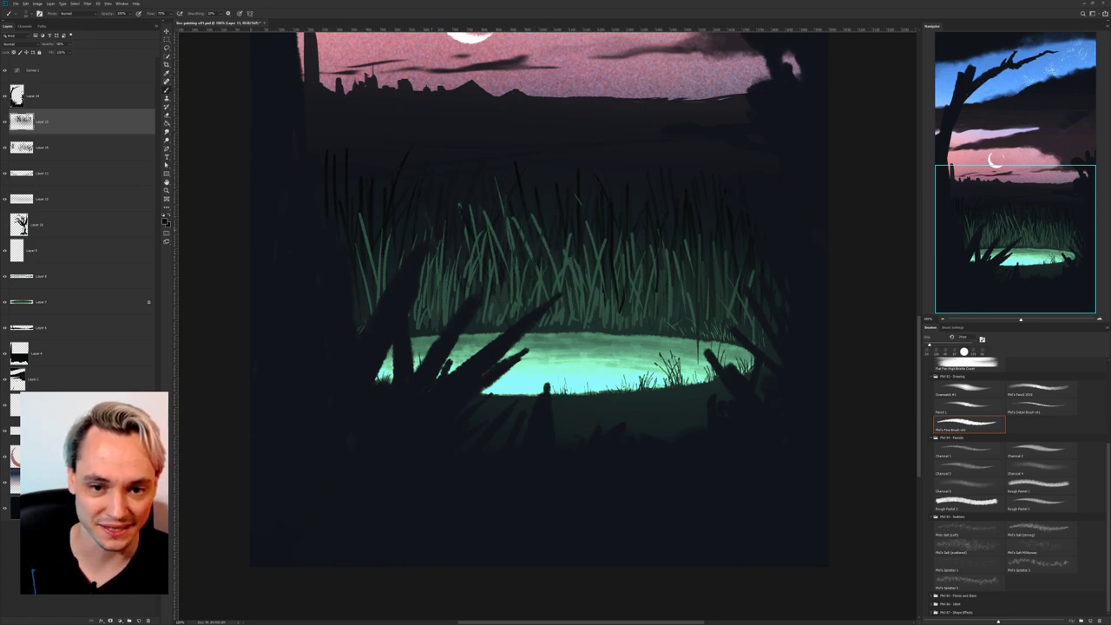
Check the foreground silhouette layer by hiding and showing it, and add a new empty layer above it.
key("ctrl+minus")
key("ctrl+minus")
key("ctrl+minus")
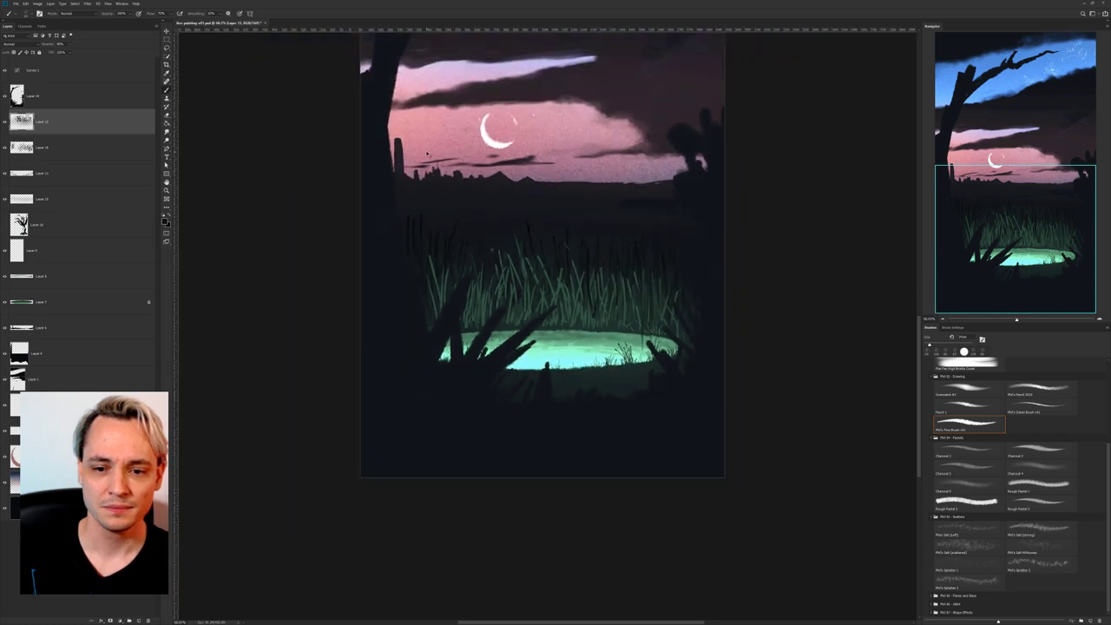
left_click_drag(616, 260, 621, 344)
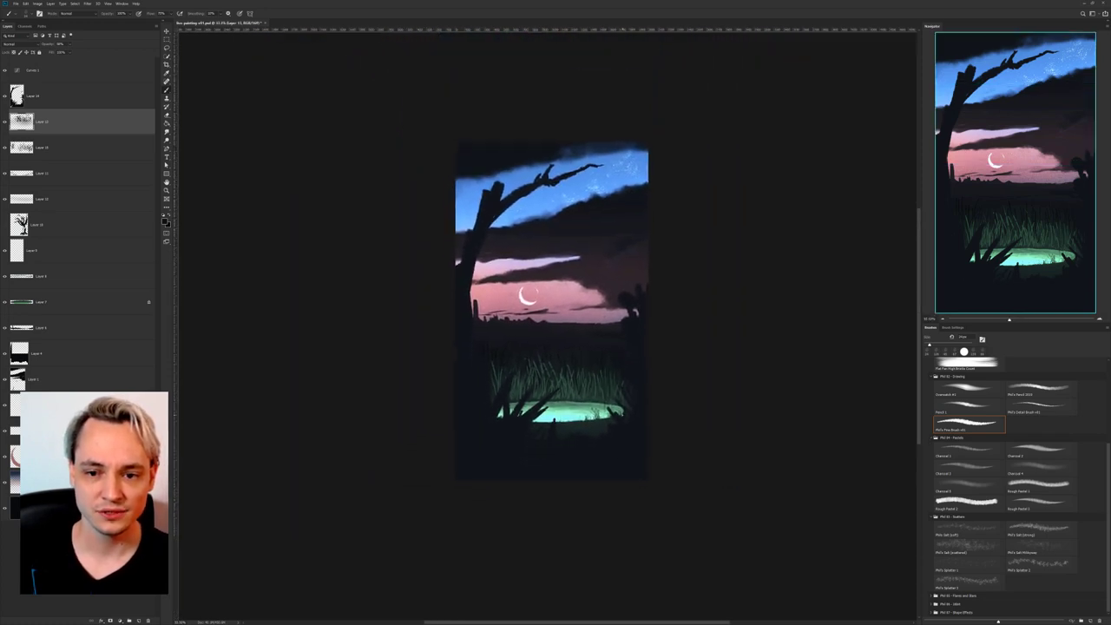
key("ctrl+plus")
key("ctrl+plus")
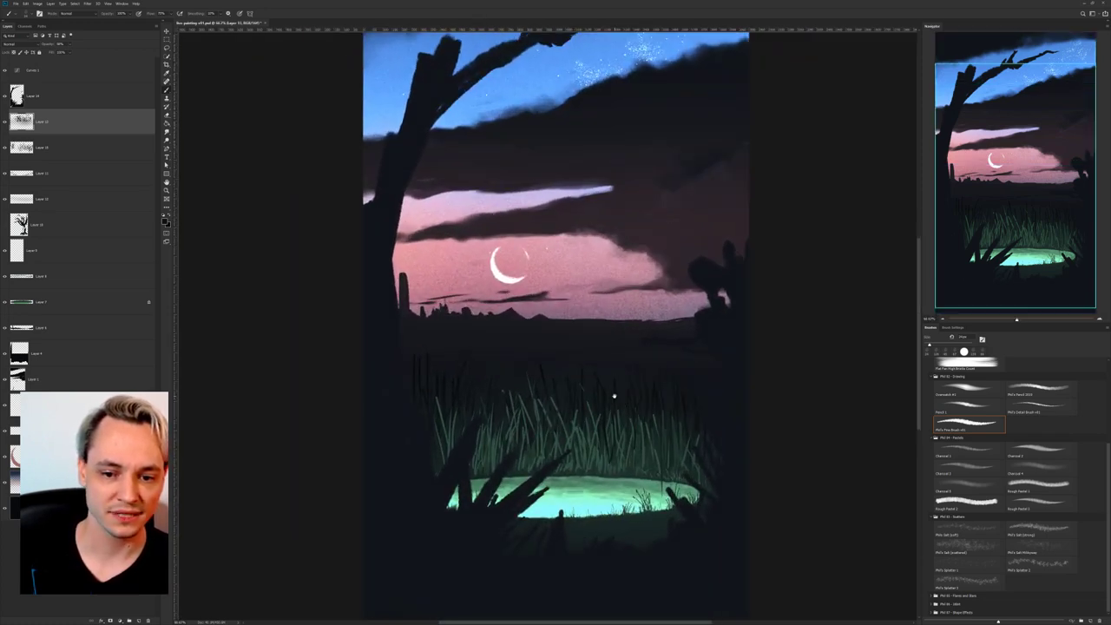
key("ctrl+plus")
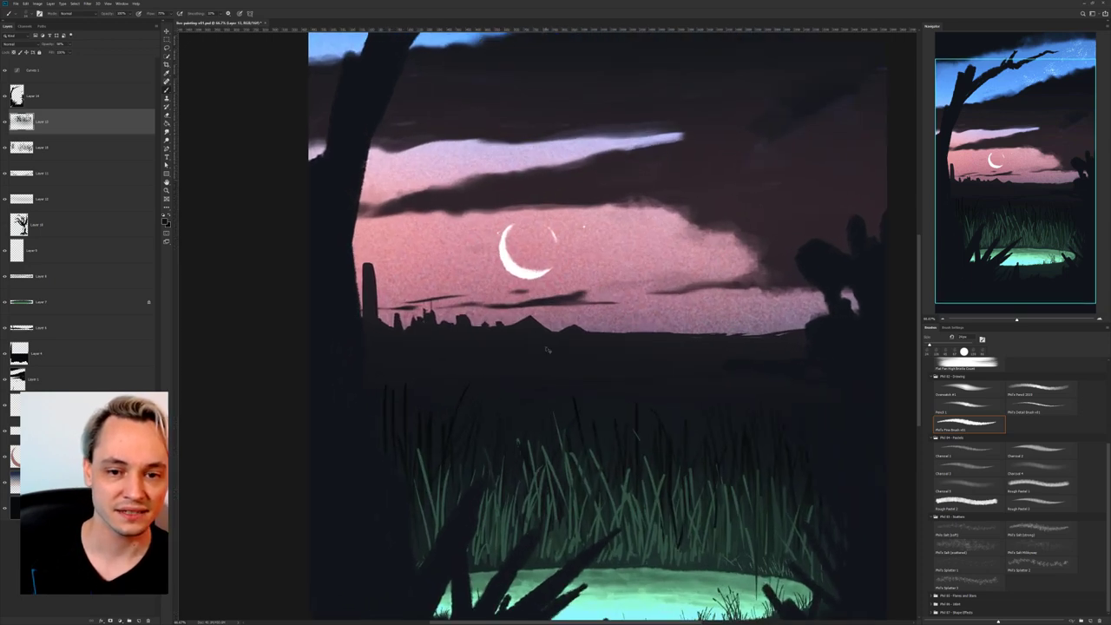
left_click(74, 100)
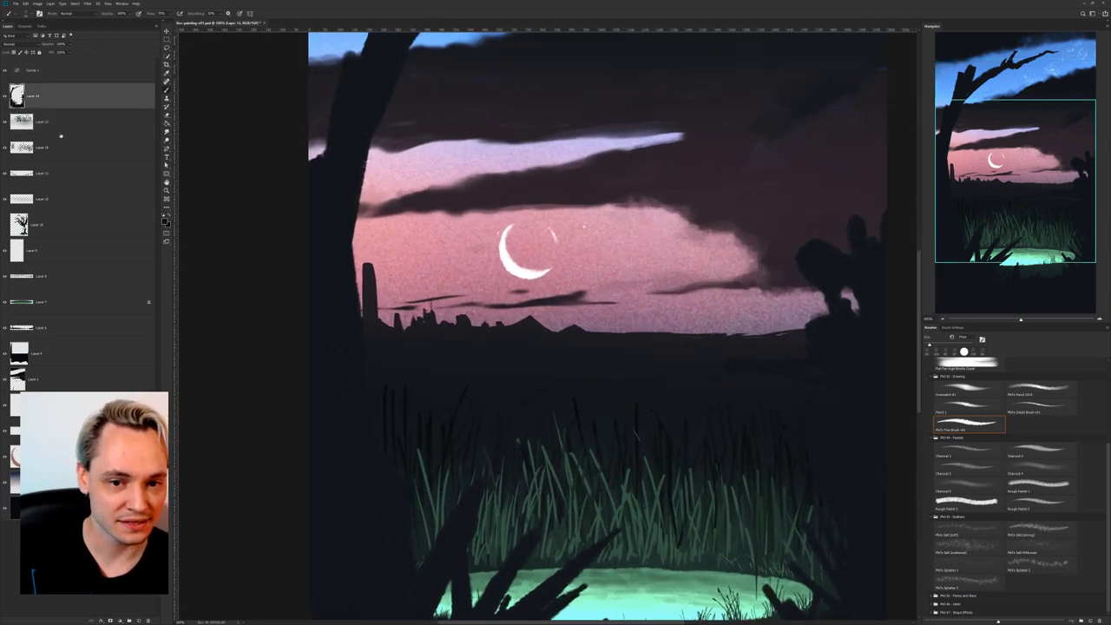
left_click_drag(538, 252, 528, 418)
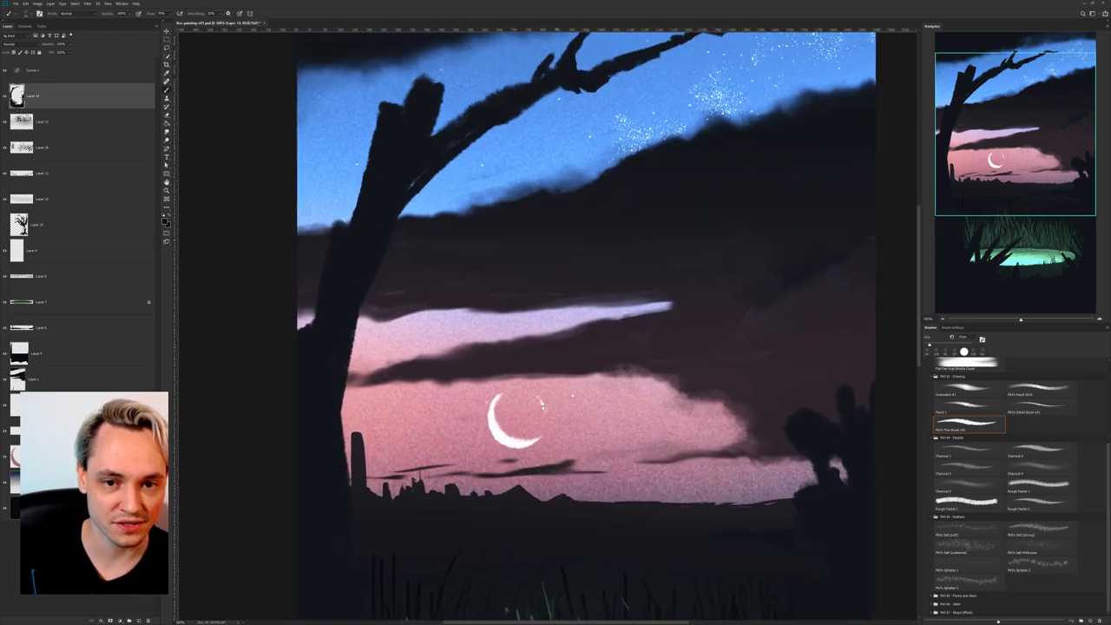
left_click(5, 96)
left_click(6, 96)
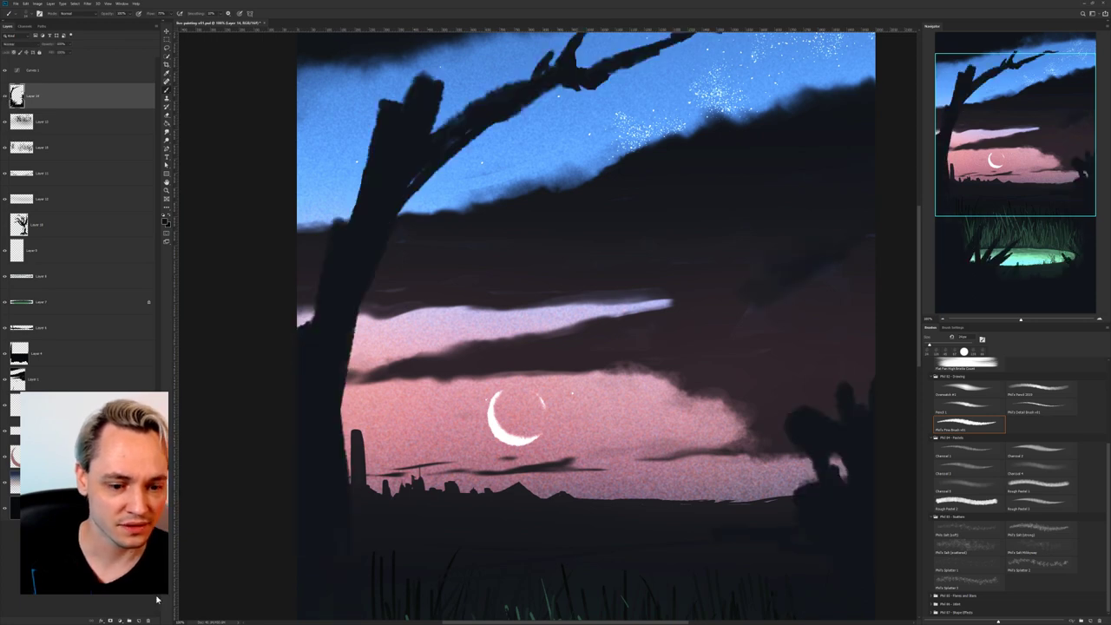
left_click(139, 621)
scroll(623, 126, "down", 4)
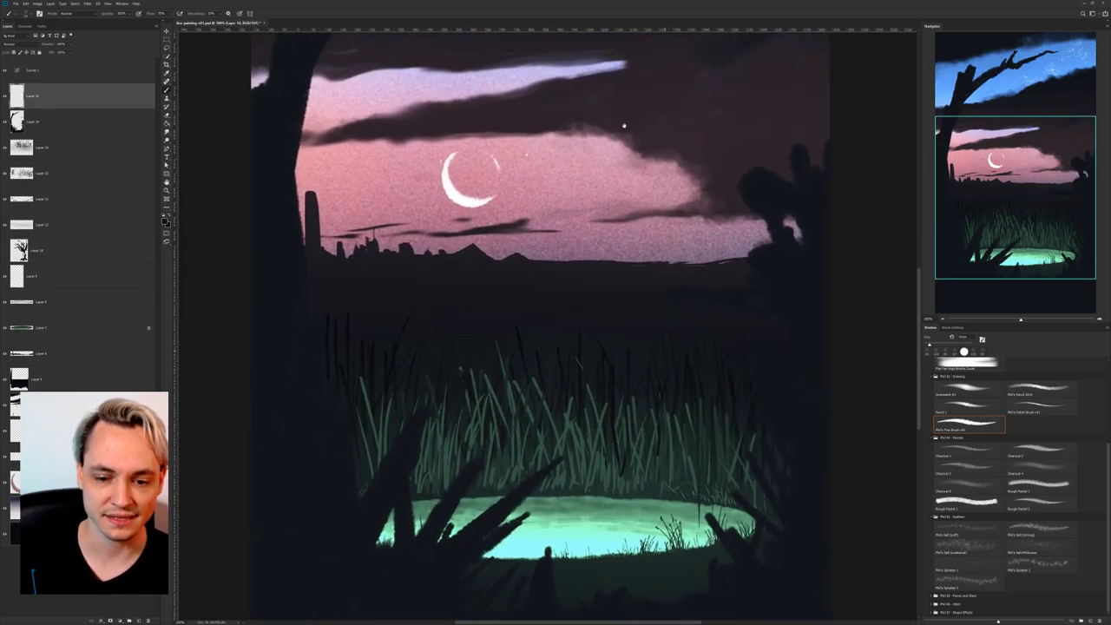
scroll(623, 125, "down", 1)
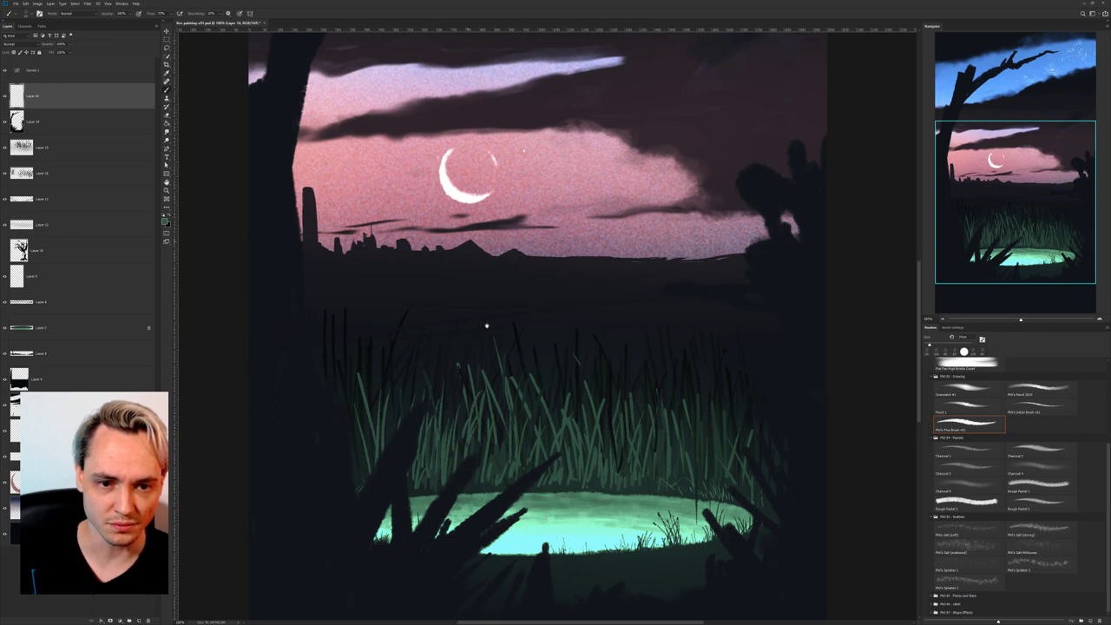
Paint a mint-green rim light along the underside of the bare tree's long branch, with accents on the twig, stump and upper trunk.
scroll(487, 322, "up", 5)
left_click_drag(478, 325, 477, 324)
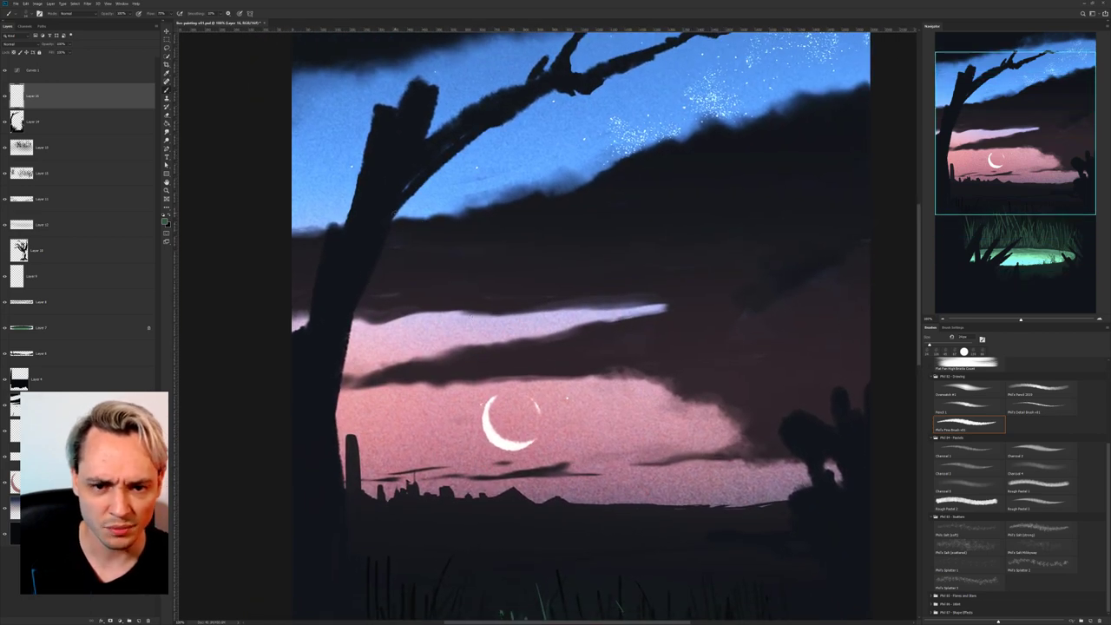
mouse_move(393, 214)
left_mouse_down()
mouse_move(478, 131)
mouse_move(568, 87)
mouse_move(541, 98)
mouse_move(606, 85)
left_mouse_up()
mouse_move(608, 85)
left_mouse_down()
mouse_move(554, 132)
mouse_move(625, 101)
left_mouse_up()
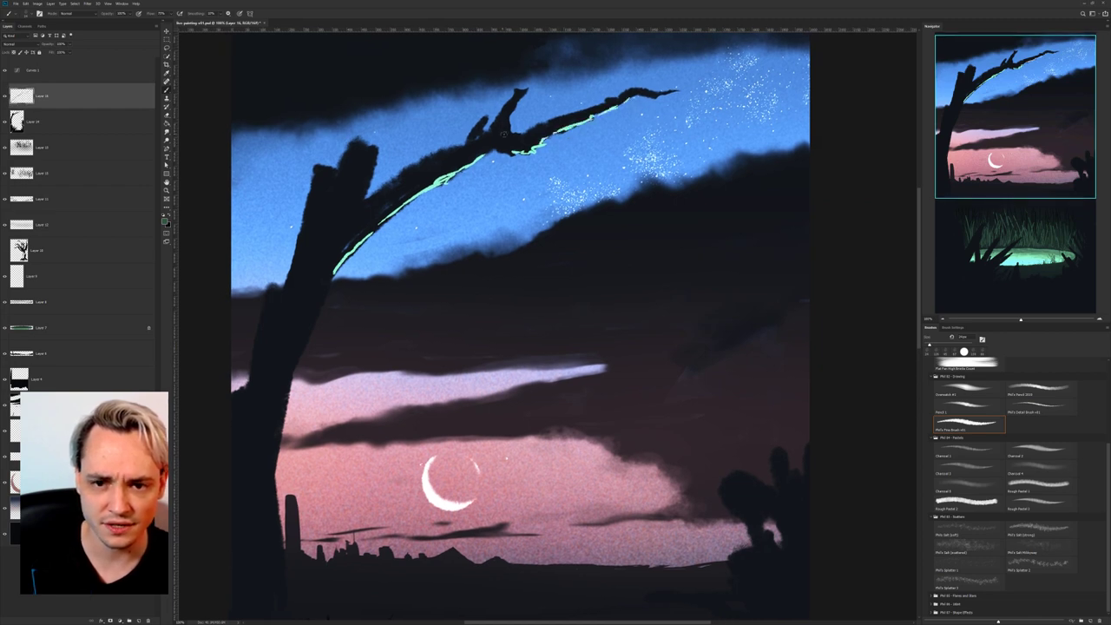
left_click_drag(504, 130, 507, 119)
mouse_move(442, 168)
left_mouse_down()
mouse_move(524, 125)
mouse_move(451, 139)
mouse_move(453, 124)
left_mouse_up()
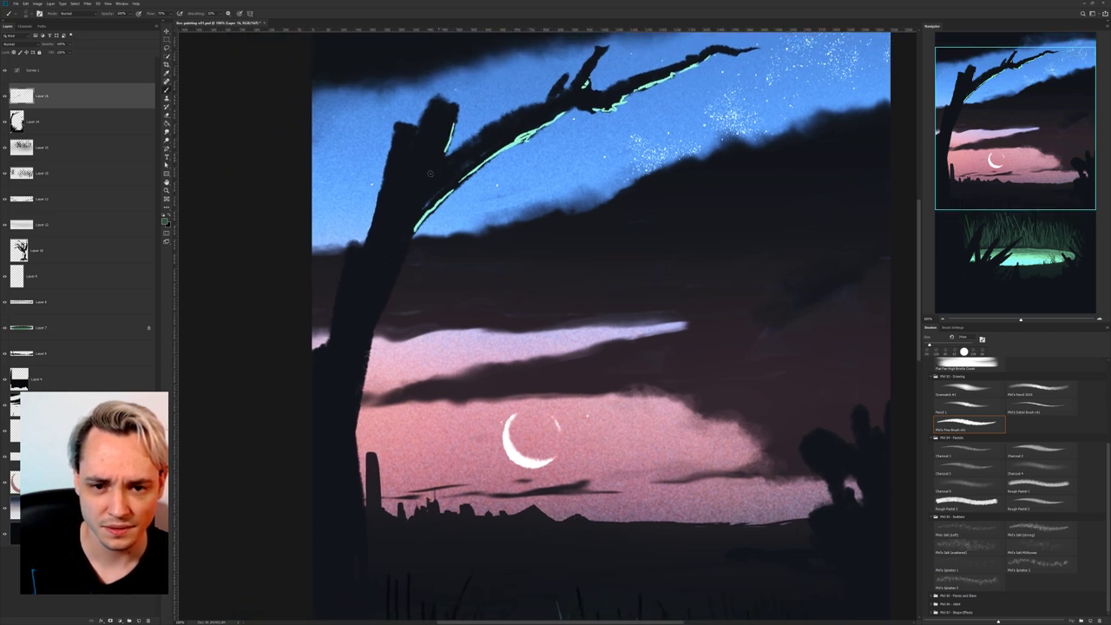
left_click_drag(408, 241, 390, 288)
Erase the inner edge of the green highlight where the branch meets the trunk.
key("e")
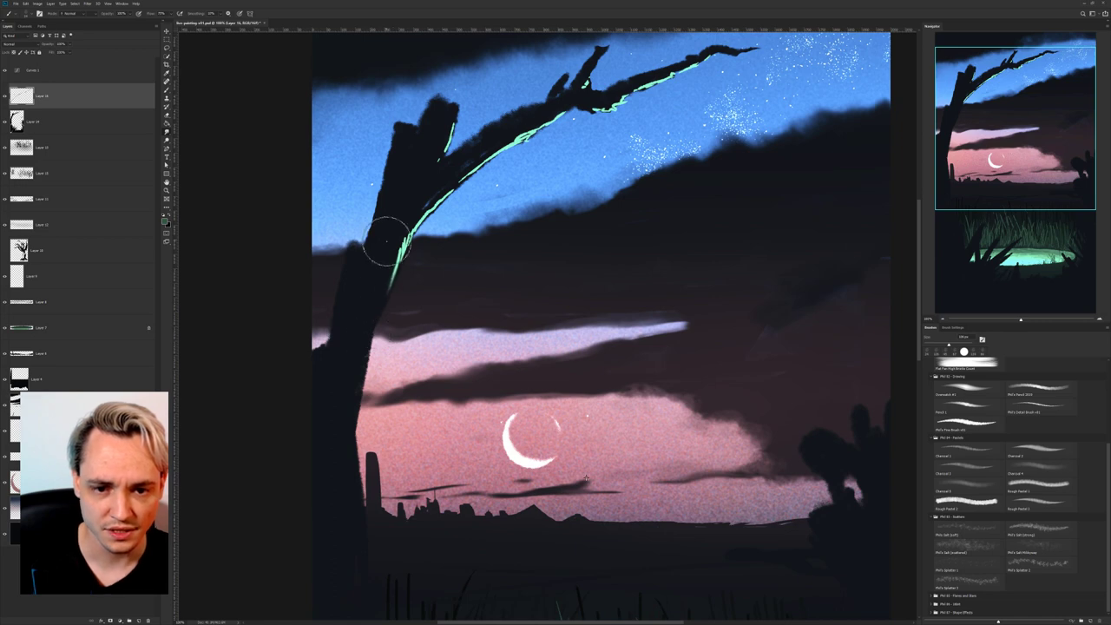
mouse_move(397, 248)
left_mouse_down()
mouse_move(405, 256)
mouse_move(411, 242)
left_mouse_up()
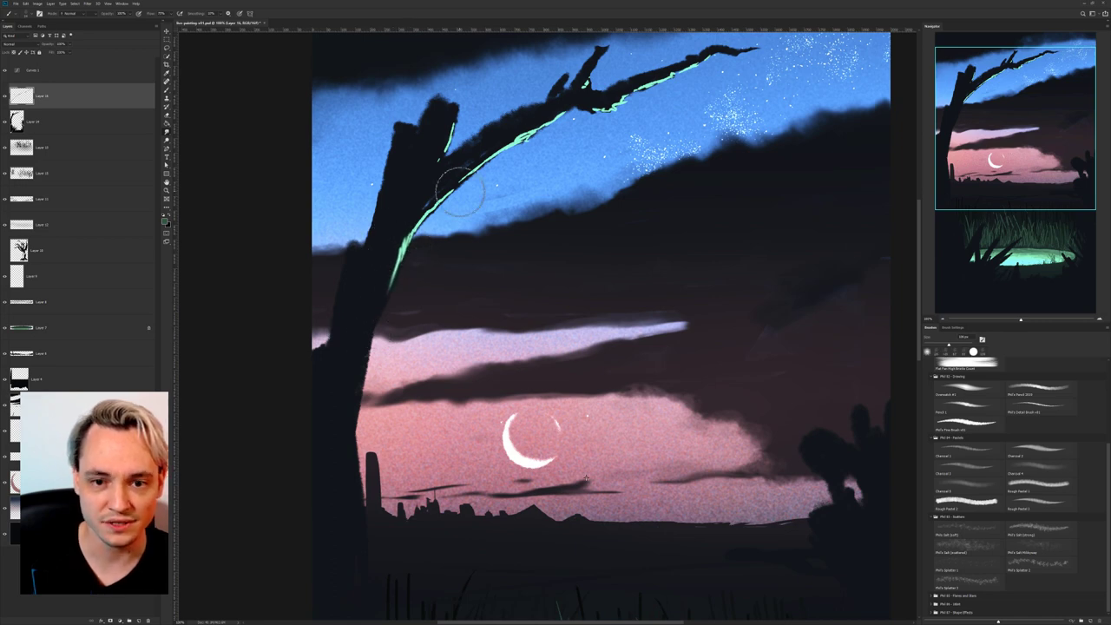
key("r")
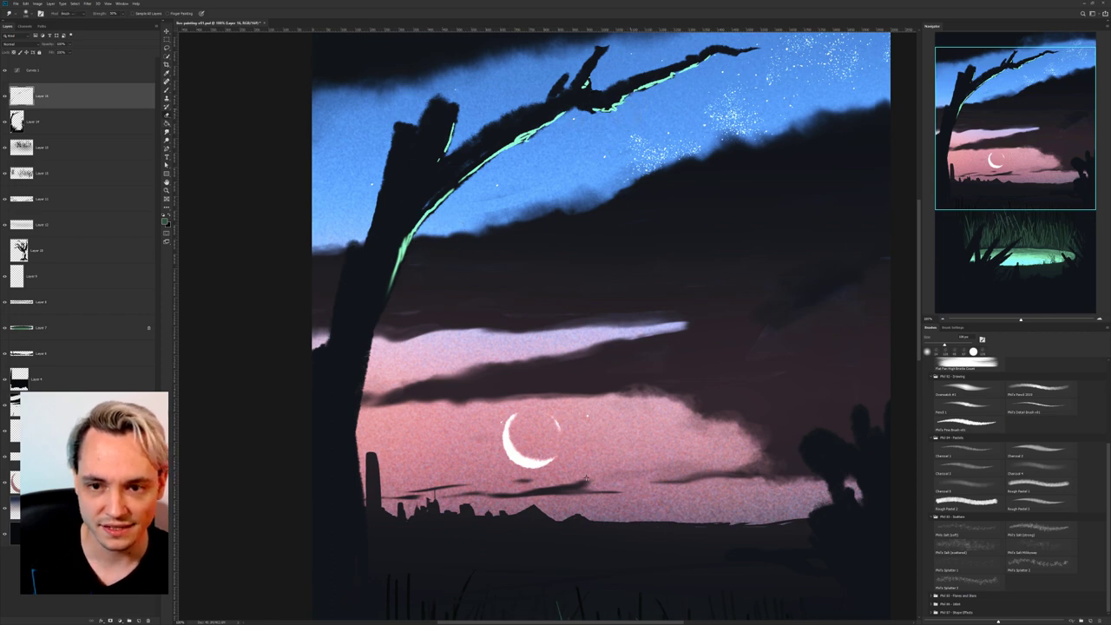
Reduce the brush size and add fine green strokes along the inner side of the long branch's highlight.
key("b")
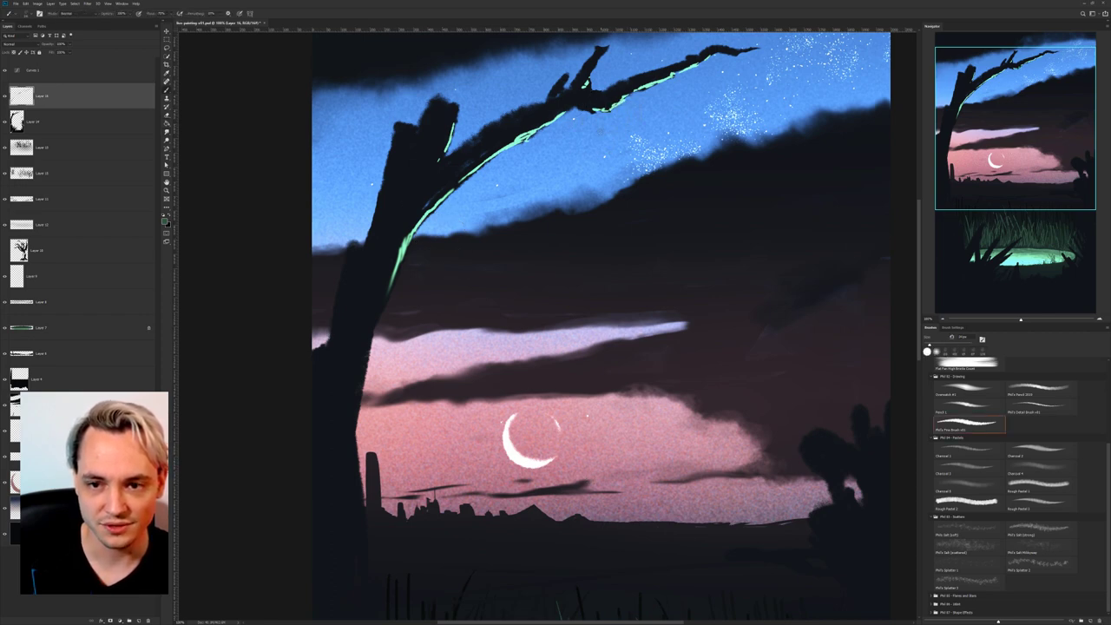
right_click(657, 128)
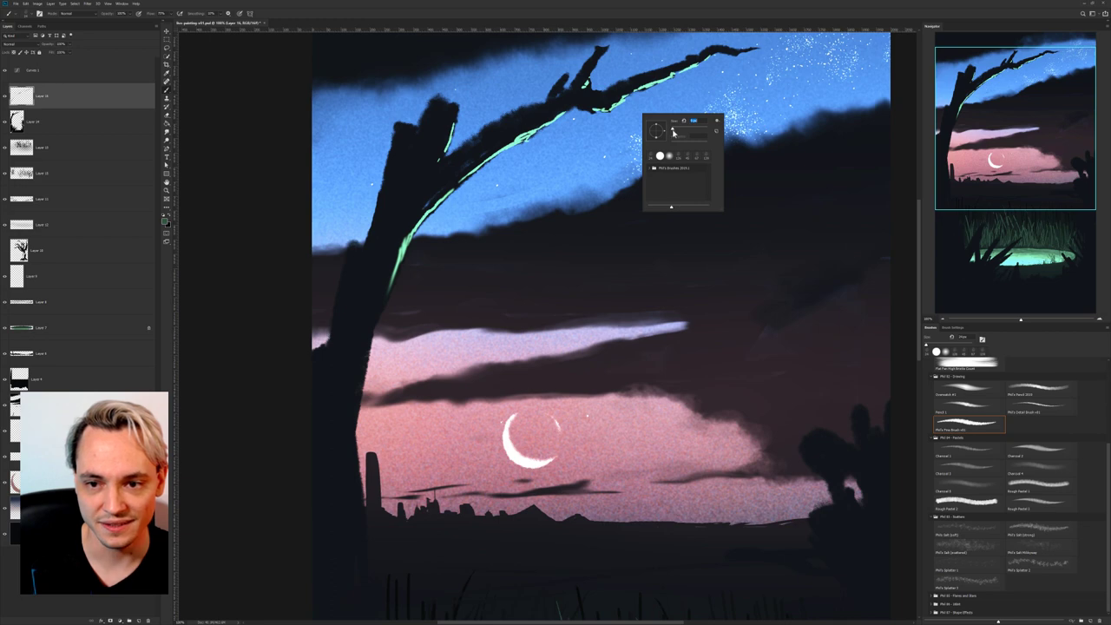
left_click(549, 122)
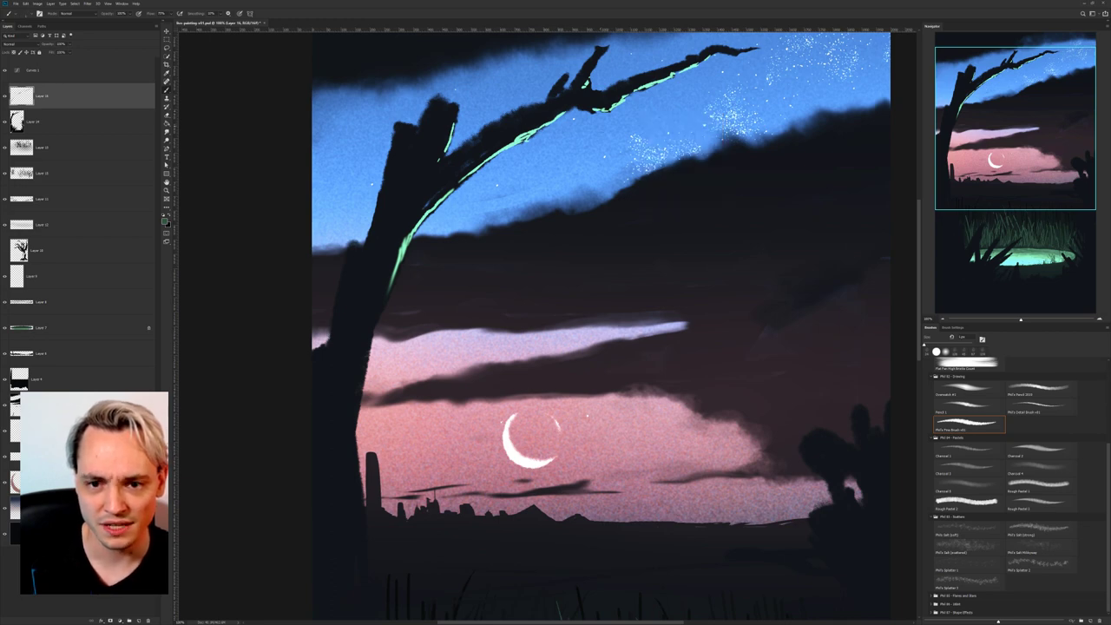
right_click(616, 148)
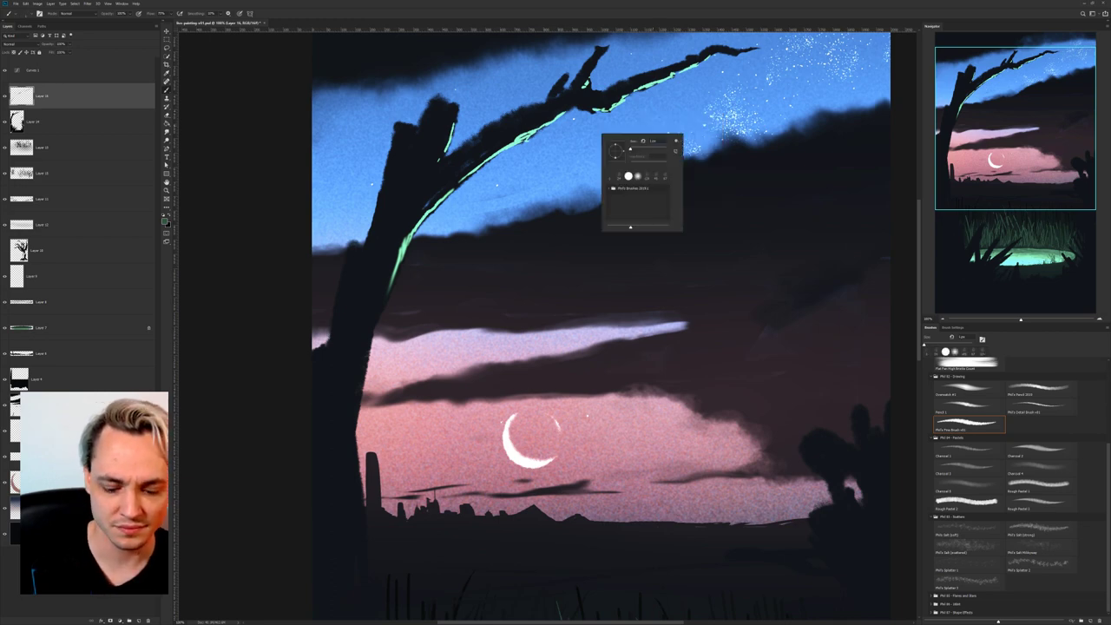
key("Return")
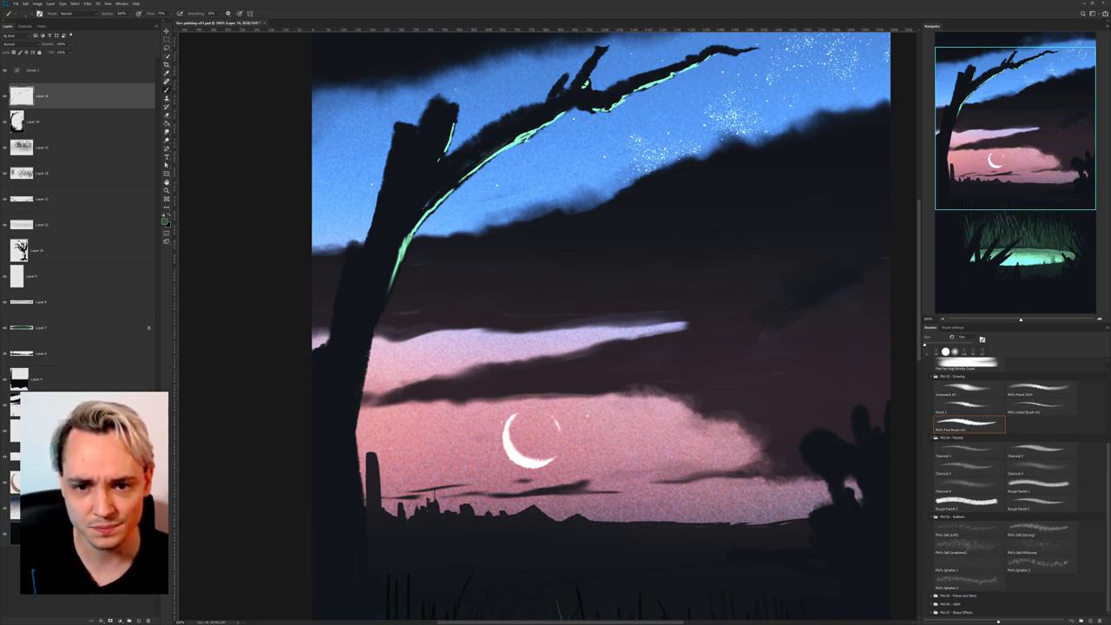
left_click_drag(520, 139, 487, 160)
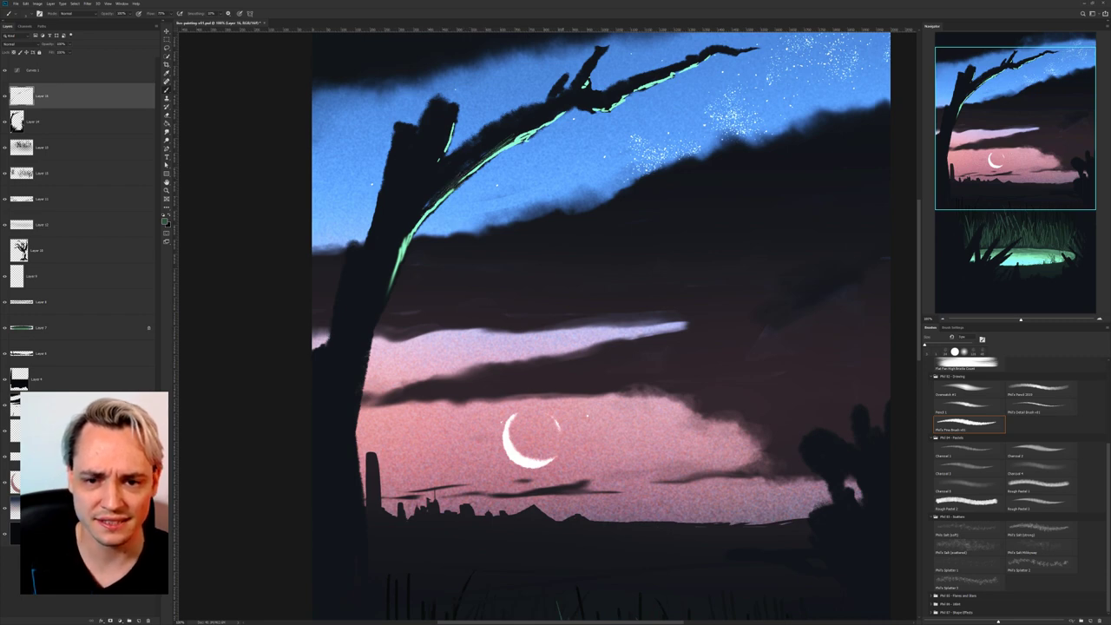
Set the brush size to 5 px and replace the thick highlight on the upper trunk with thin green strokes.
right_click(638, 179)
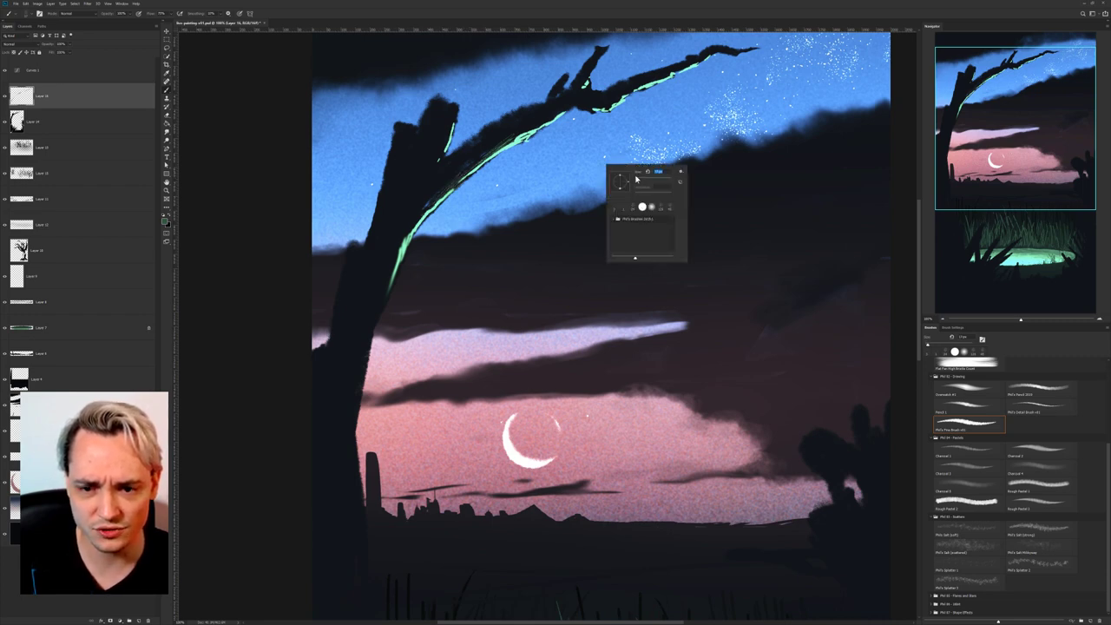
type("5")
key("Return")
key("e")
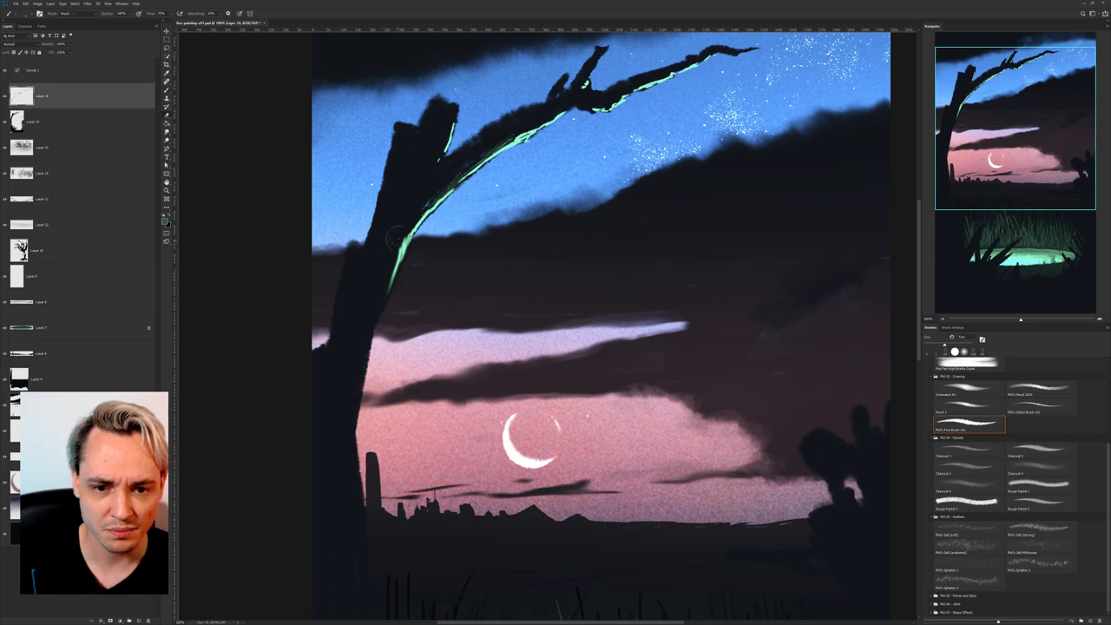
mouse_move(393, 282)
left_mouse_down()
mouse_move(405, 240)
mouse_move(381, 314)
mouse_move(405, 239)
left_mouse_up()
key("g")
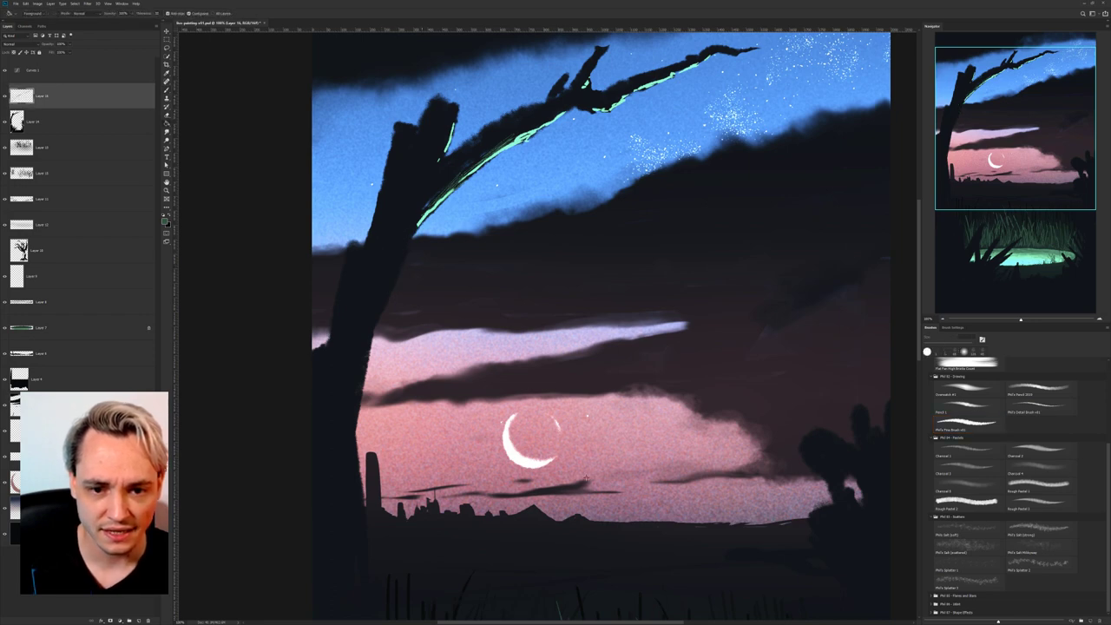
key("v")
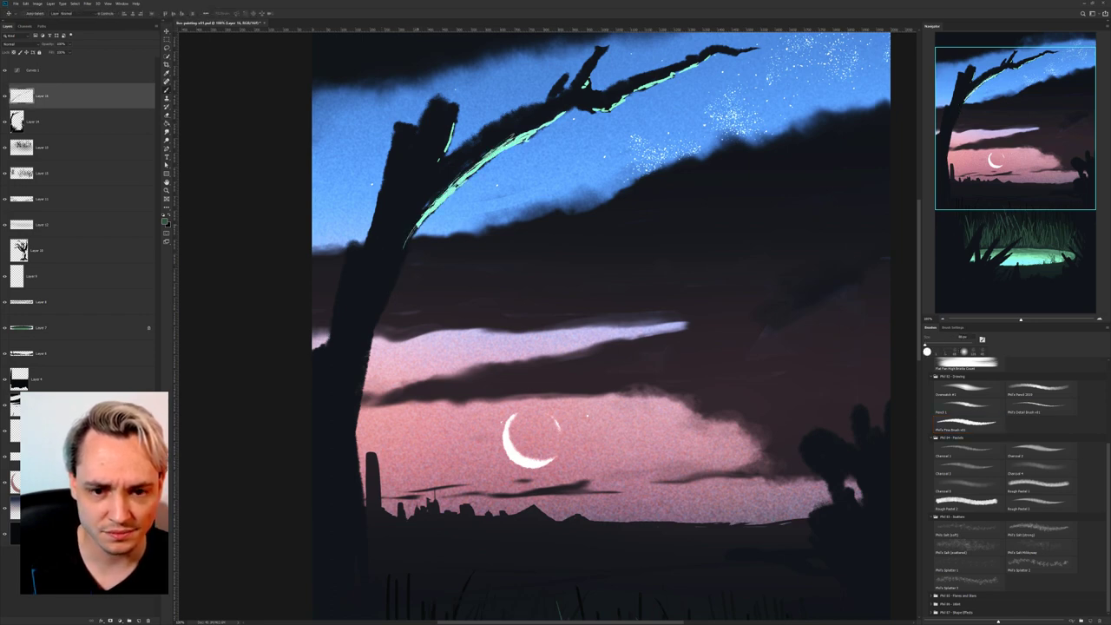
left_click_drag(427, 206, 415, 228)
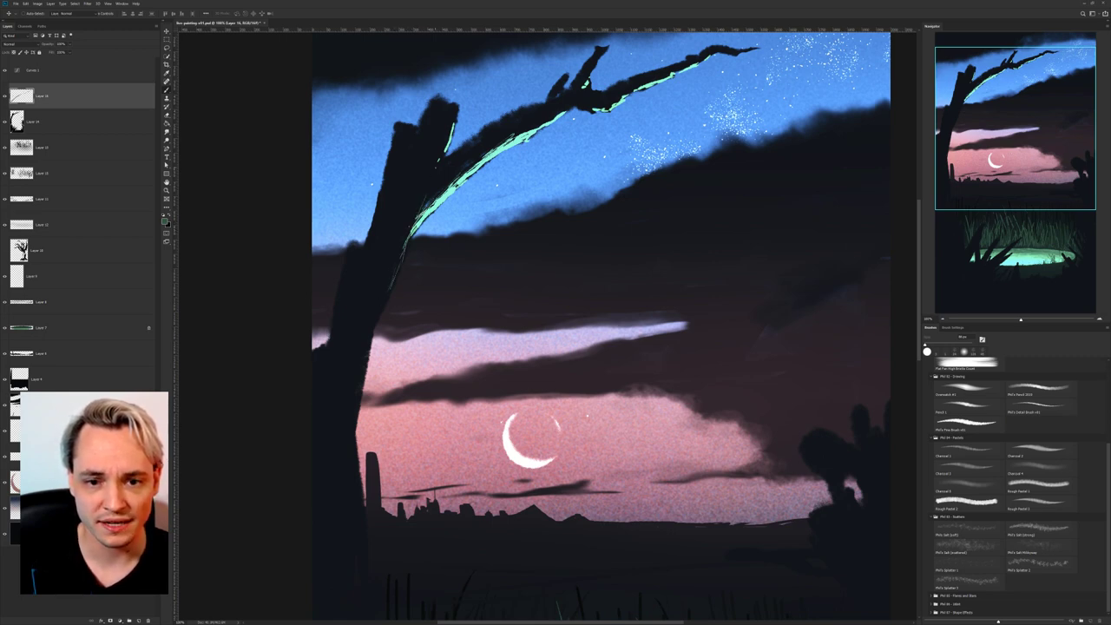
With PM's fine brush, add thin green strokes to the stump highlight and the join between branch and trunk.
left_click(968, 424)
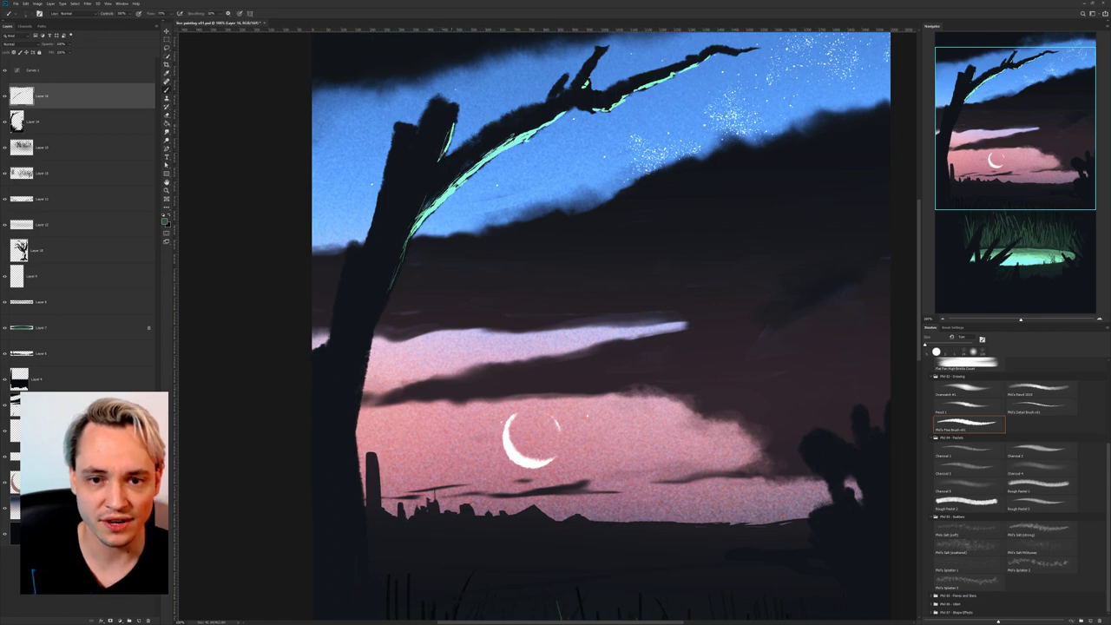
left_click_drag(452, 127, 439, 154)
key("ctrl+plus")
key("ctrl+plus")
left_click_drag(483, 194, 711, 337)
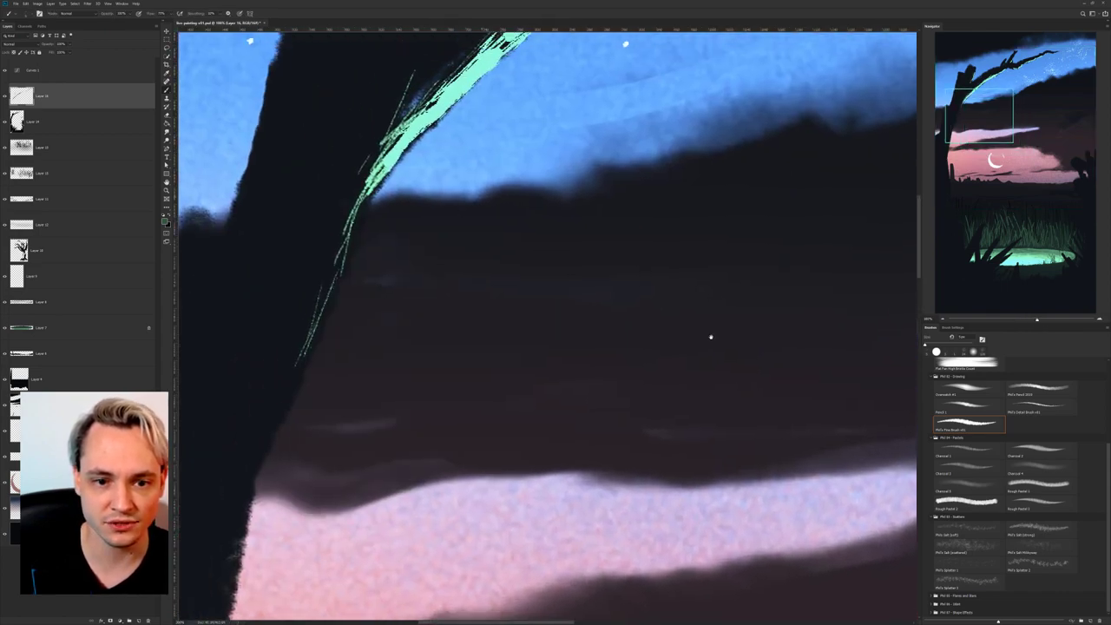
left_click_drag(304, 223, 509, 226)
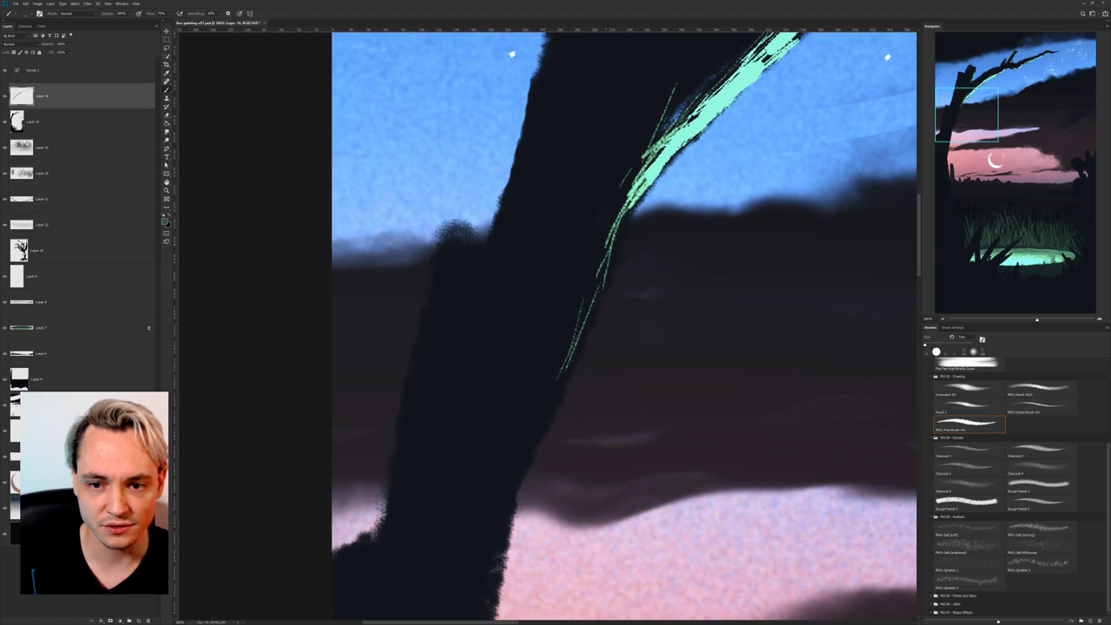
left_click_drag(631, 210, 606, 246)
mouse_move(636, 206)
left_mouse_down()
mouse_move(616, 241)
mouse_move(423, 445)
mouse_move(428, 432)
left_mouse_up()
left_click_drag(529, 332, 490, 372)
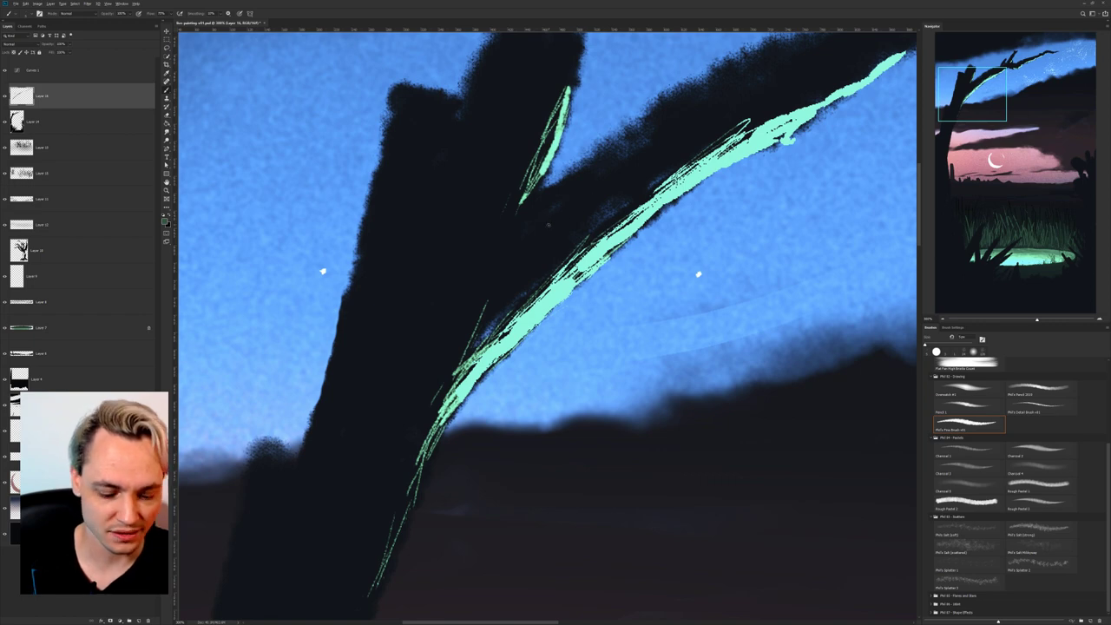
Texture the highlight on the lower part of the long branch with fine strokes following its grain.
left_click_drag(498, 318, 477, 363)
left_click_drag(561, 283, 511, 342)
left_click_drag(593, 255, 530, 314)
mouse_move(564, 287)
left_mouse_down()
mouse_move(442, 388)
mouse_move(490, 336)
left_mouse_up()
left_click_drag(593, 257, 519, 318)
mouse_move(604, 259)
left_mouse_down()
mouse_move(538, 301)
mouse_move(563, 287)
left_mouse_up()
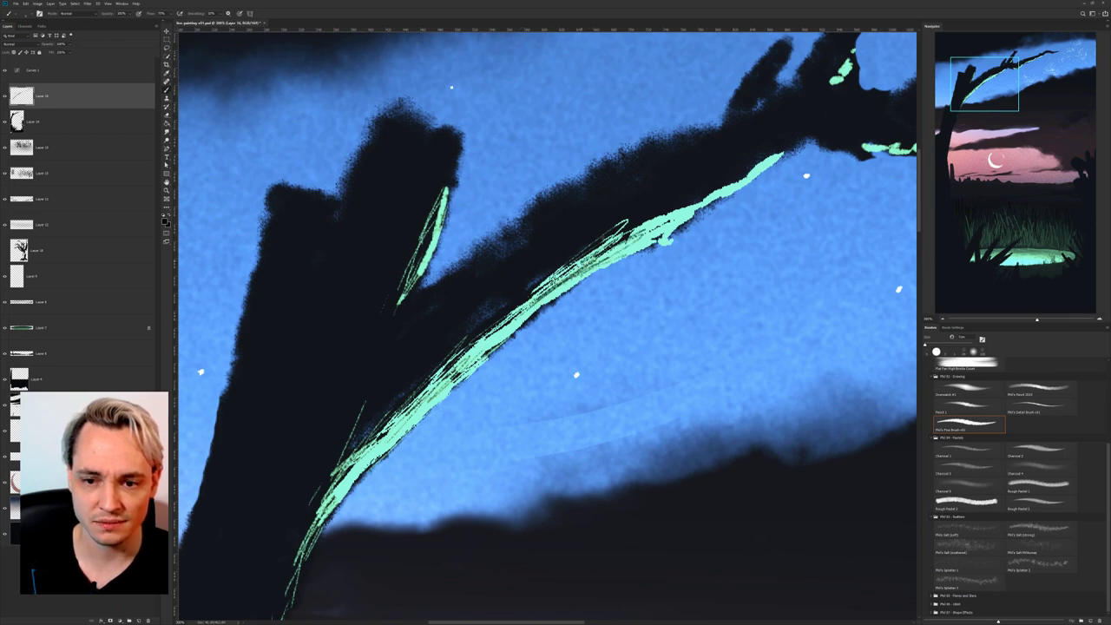
Break up the green highlight on the middle of the long branch with thin dark strokes.
left_click_drag(642, 233, 621, 250)
left_click_drag(693, 206, 636, 238)
left_click_drag(731, 187, 684, 214)
mouse_move(732, 187)
left_mouse_down()
mouse_move(658, 224)
mouse_move(665, 216)
left_mouse_up()
mouse_move(724, 181)
left_mouse_down()
mouse_move(571, 254)
mouse_move(579, 250)
left_mouse_up()
left_click_drag(637, 222, 605, 244)
left_click_drag(635, 224, 608, 242)
Break up the green highlights on the twig and outer branch with fine dark lines.
left_click_drag(681, 200, 508, 302)
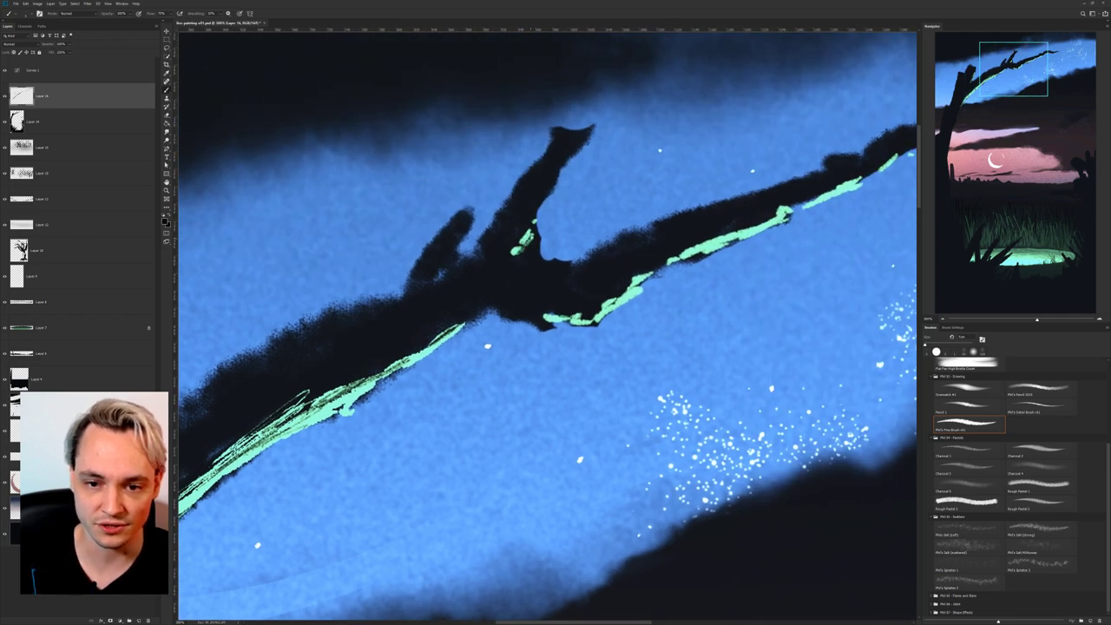
left_click_drag(724, 246, 780, 212)
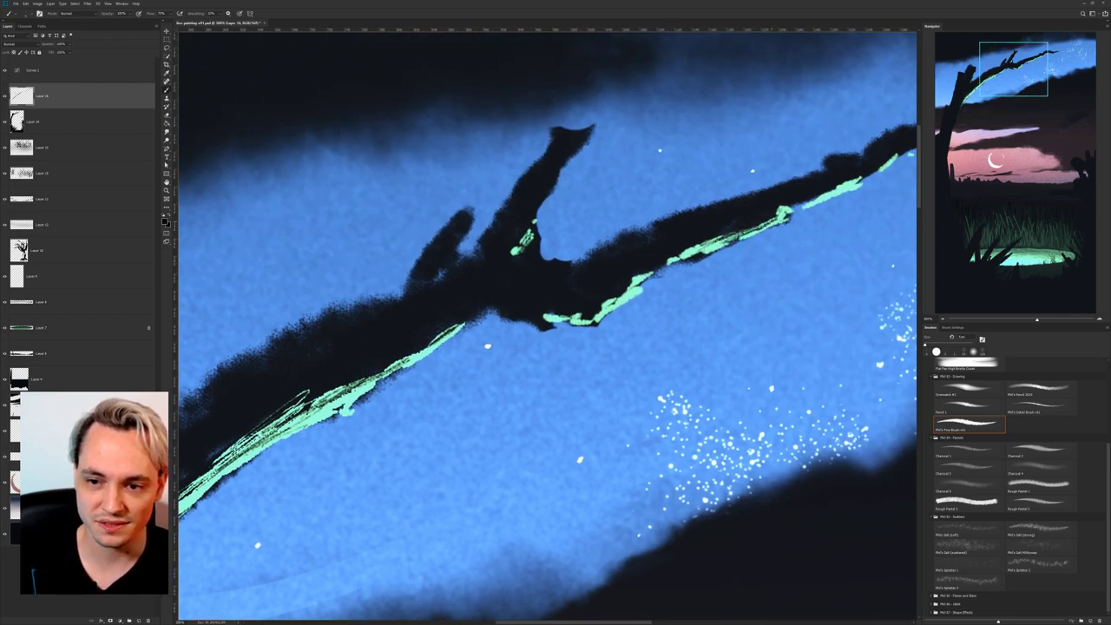
left_click_drag(670, 228, 617, 249)
key("ctrl+r")
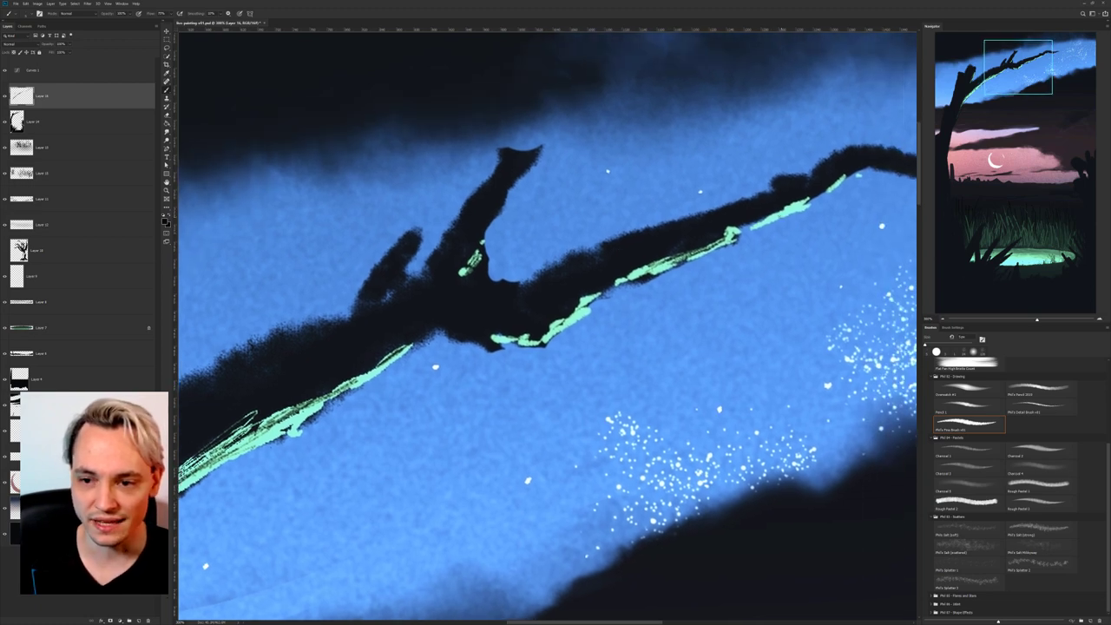
left_click_drag(783, 210, 842, 182)
Hide the Curves 1 adjustment layer to view the whole painting at its original darkness.
key("ctrl+minus")
key("ctrl+minus")
key("ctrl+minus")
key("ctrl+minus")
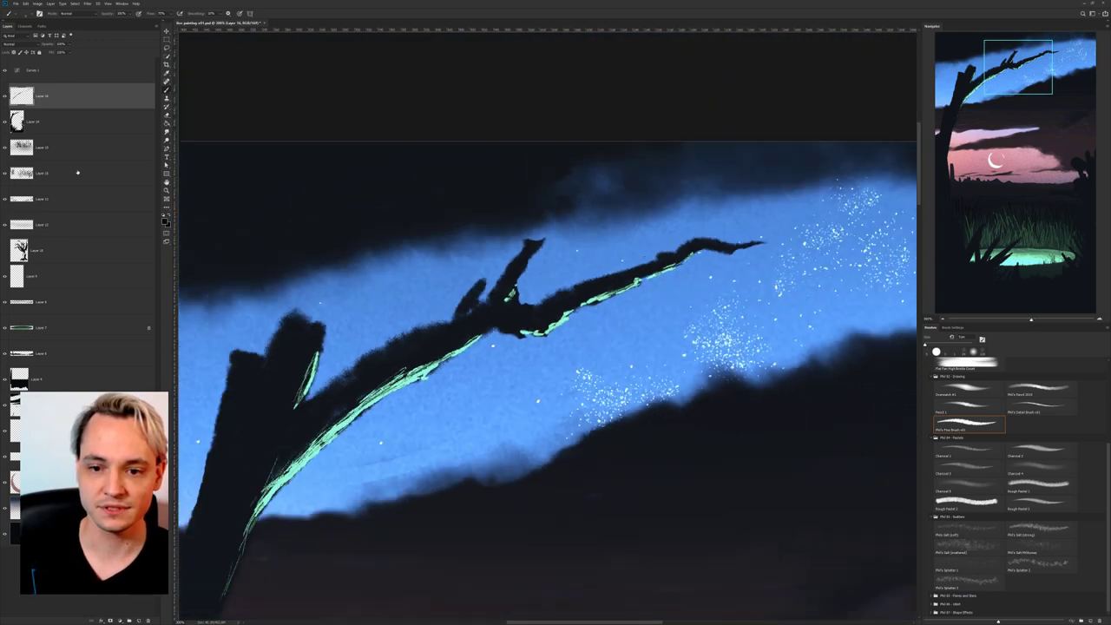
left_click_drag(330, 456, 318, 277)
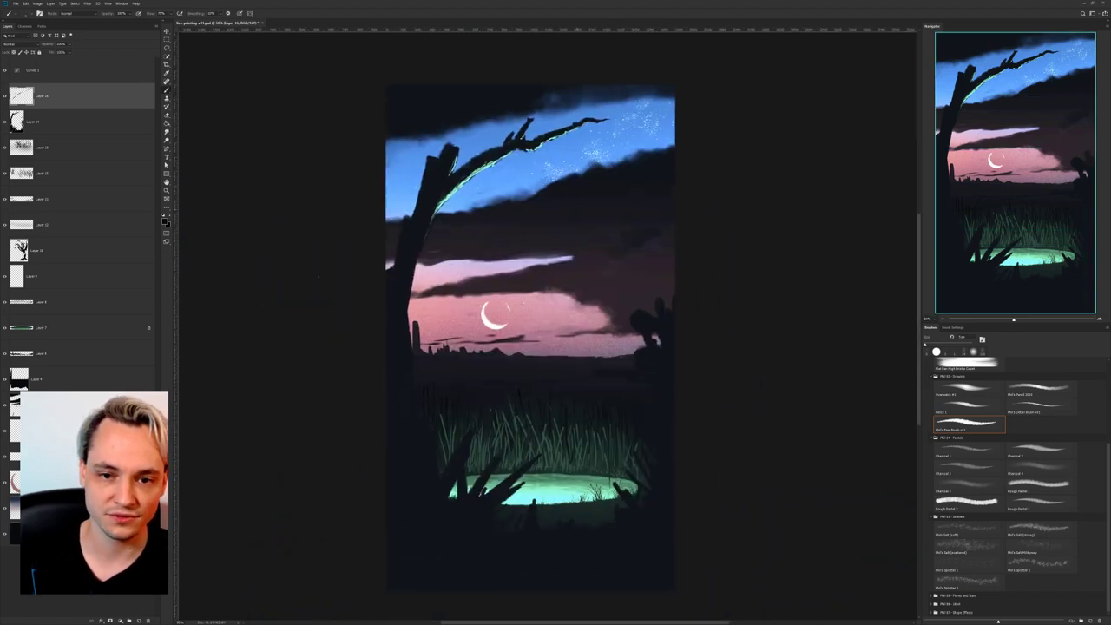
left_click(4, 74)
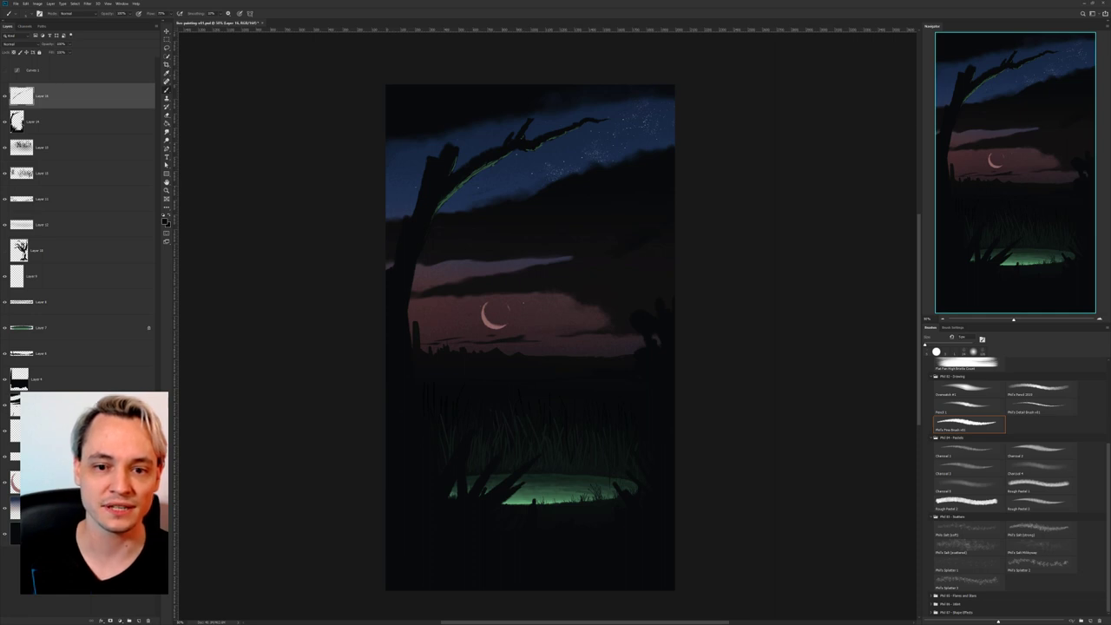
Erase most of the green rim light along the trunk and long branch, leaving only a thin lower edge.
key("ctrl+plus")
key("ctrl+plus")
left_click_drag(533, 298, 579, 345)
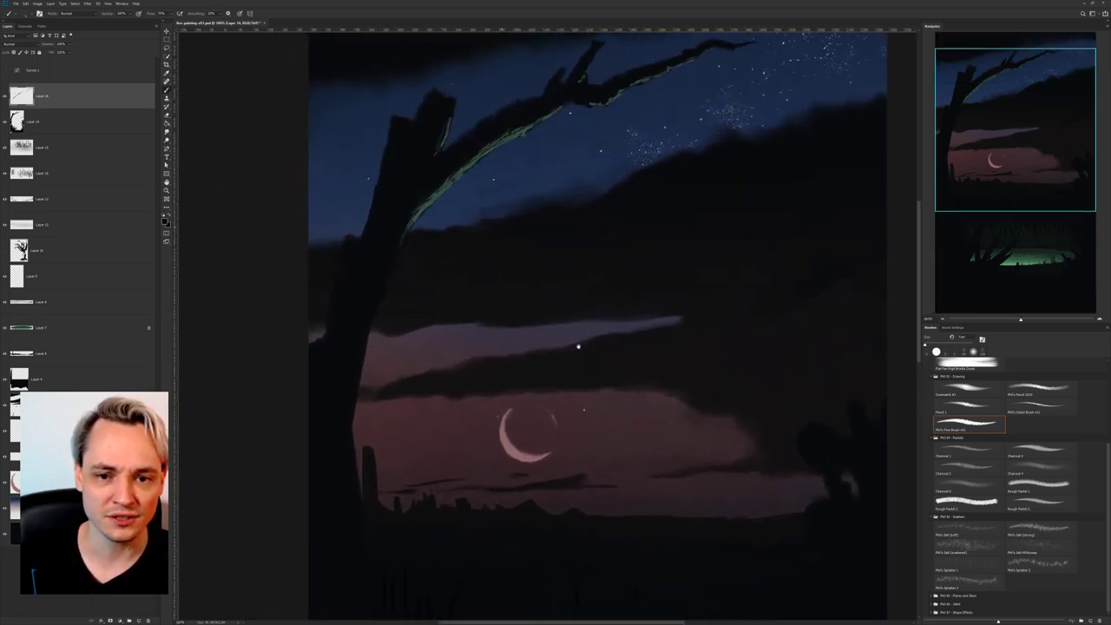
key("e")
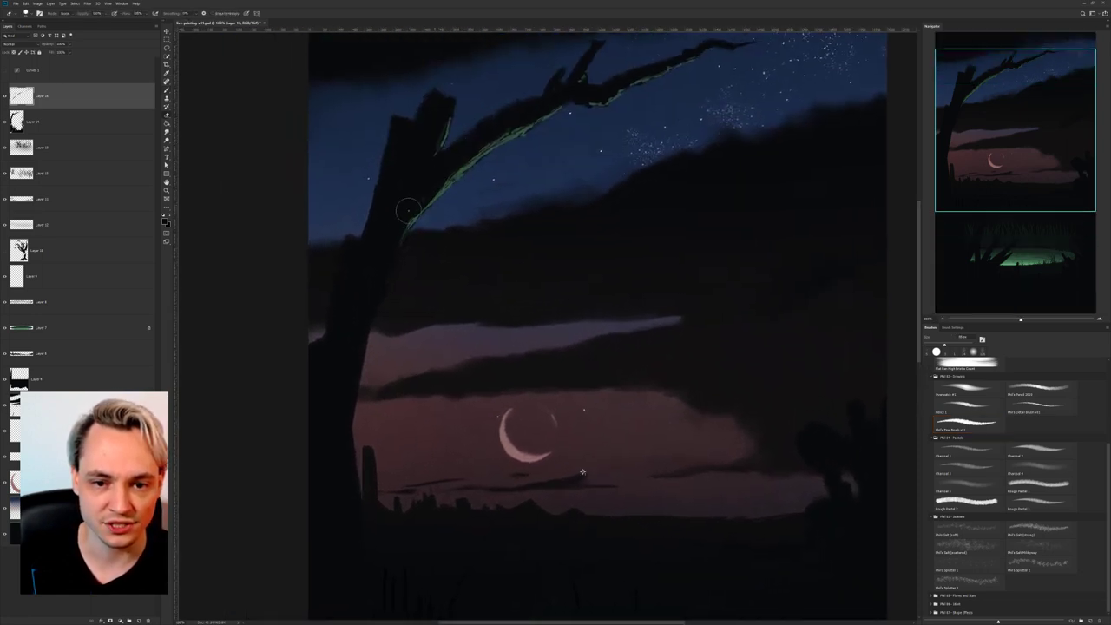
left_click_drag(443, 176, 519, 124)
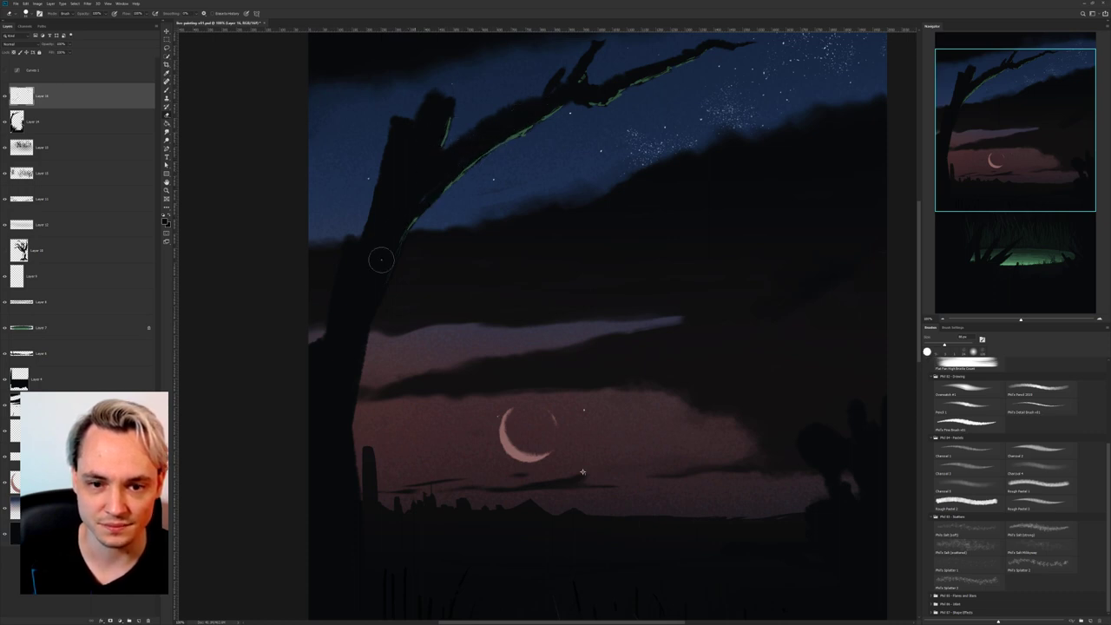
mouse_move(511, 132)
left_mouse_down()
mouse_move(561, 97)
mouse_move(703, 50)
mouse_move(650, 69)
left_mouse_up()
Save the layered painting and accept the Photoshop format options with compatibility maximized.
mouse_move(647, 325)
left_mouse_down()
mouse_move(593, 333)
mouse_move(568, 261)
mouse_move(564, 275)
left_mouse_up()
key("ctrl+minus")
key("ctrl+minus")
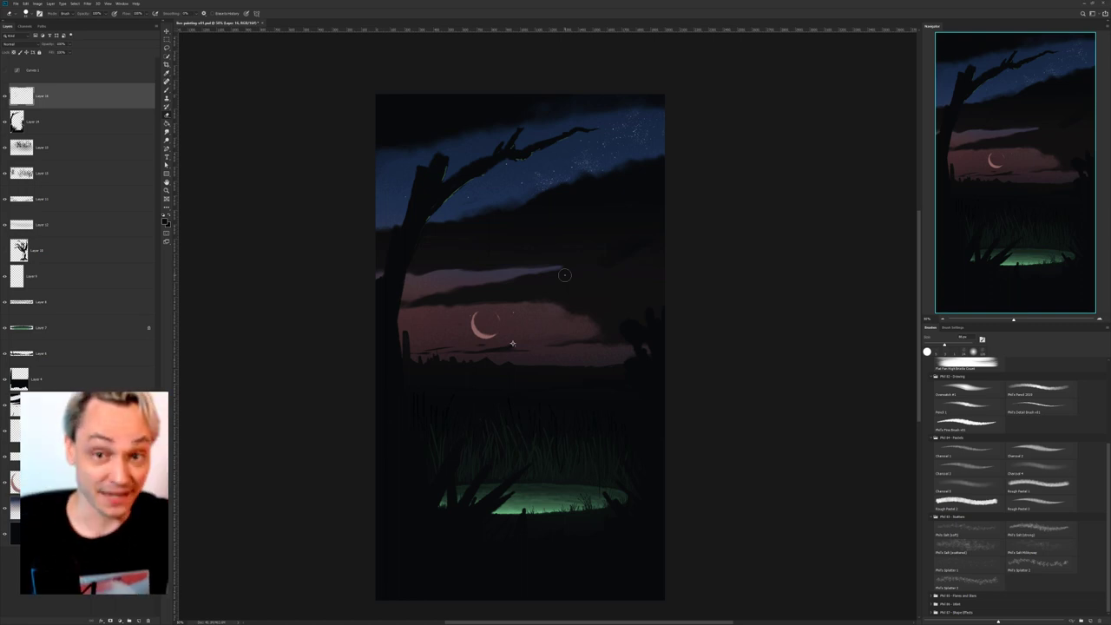
left_click_drag(640, 337, 645, 307)
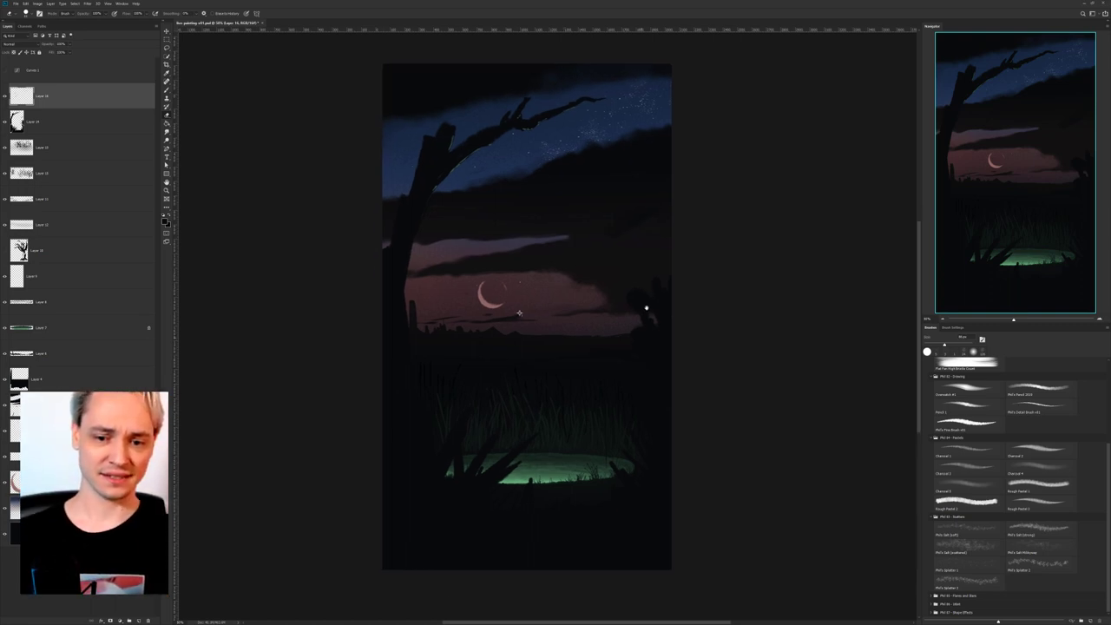
key("ctrl+s")
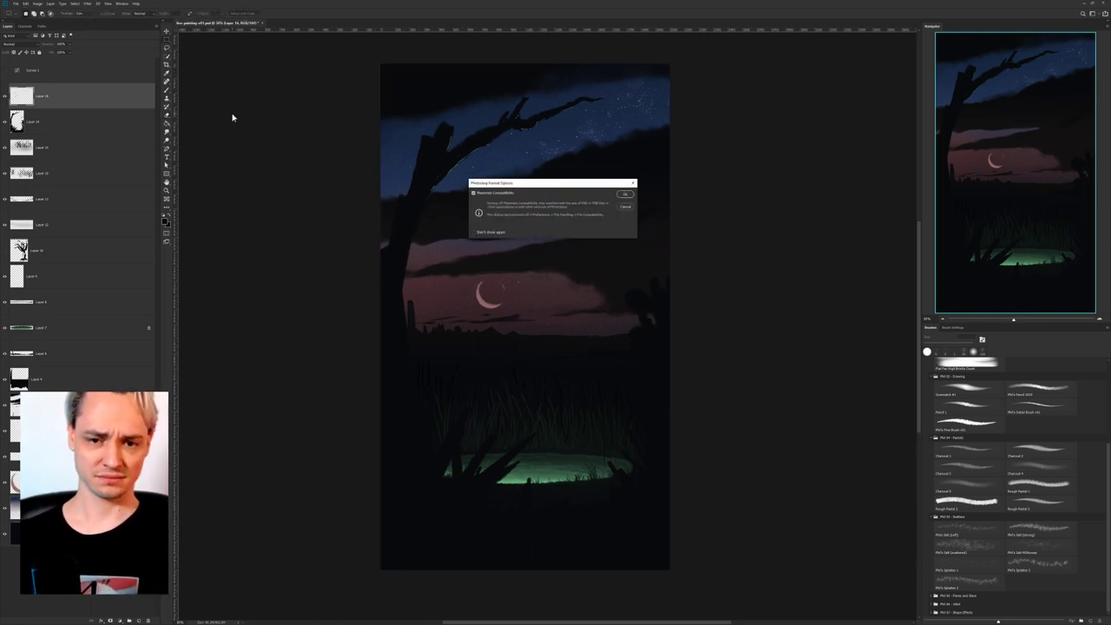
key("Return")
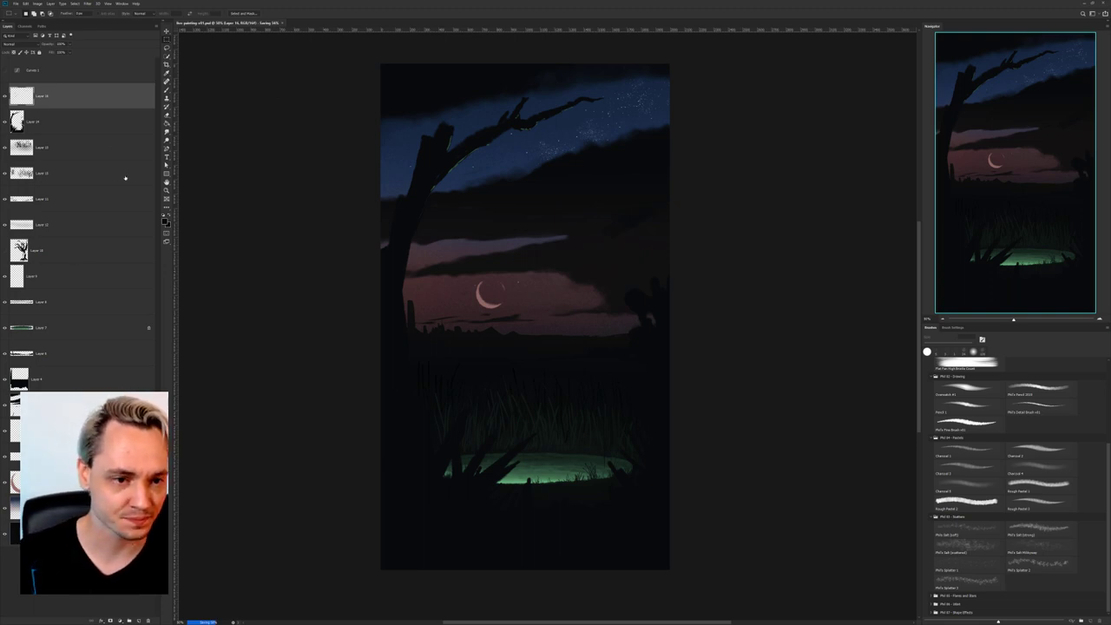
Move the crescent moon on its own layer horizontally toward the bare tree within the pink sky.
left_click(69, 483)
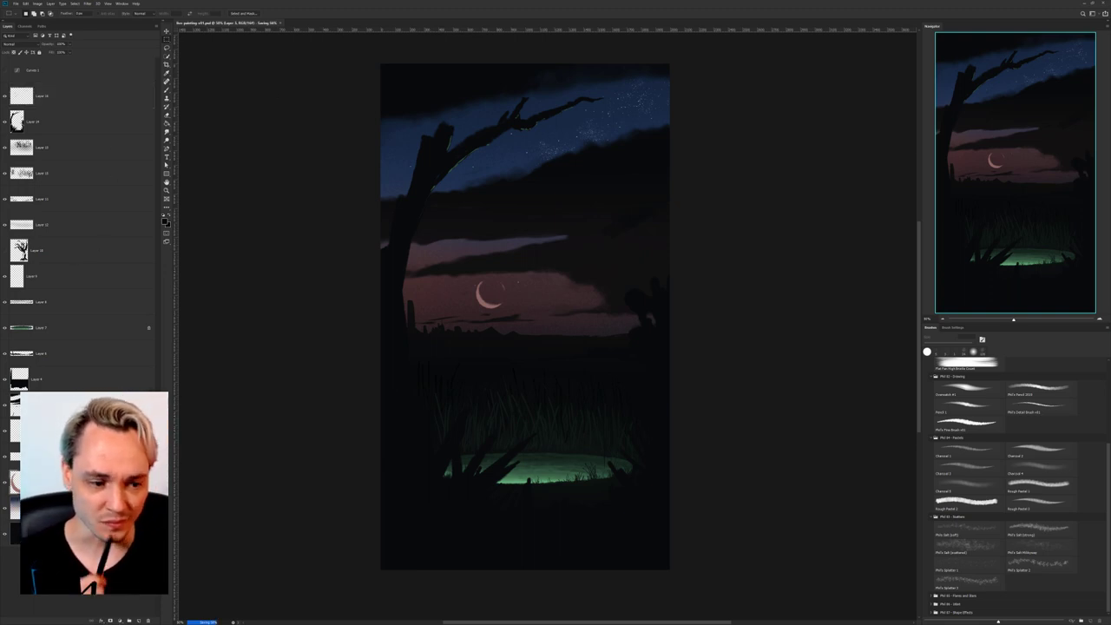
left_click_drag(498, 328, 556, 341)
left_click_drag(573, 308, 449, 315)
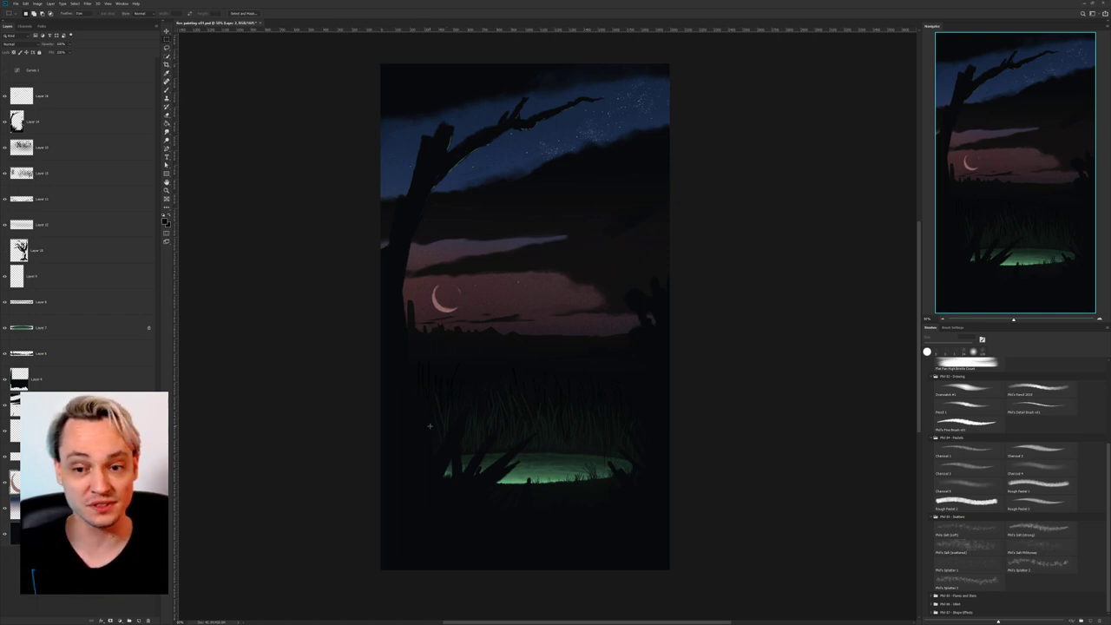
Check the new moon placement at reduced and normal size, and save the painting.
key("ctrl+minus")
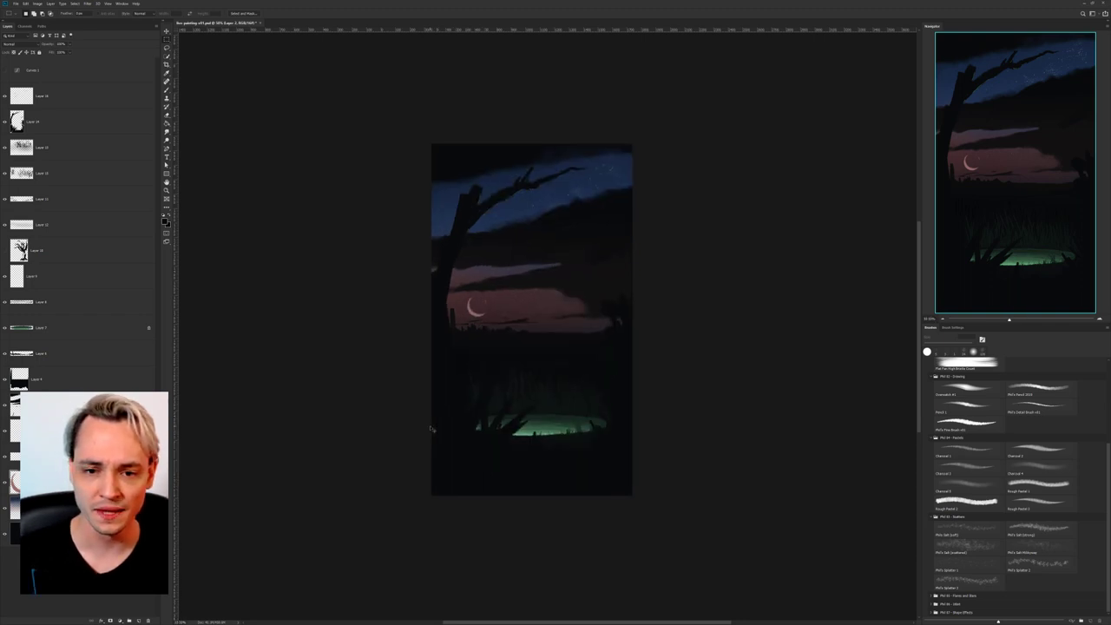
key("ctrl+plus")
key("ctrl+minus")
left_click_drag(669, 317, 656, 294)
key("ctrl+plus")
scroll(658, 296, "up", 2)
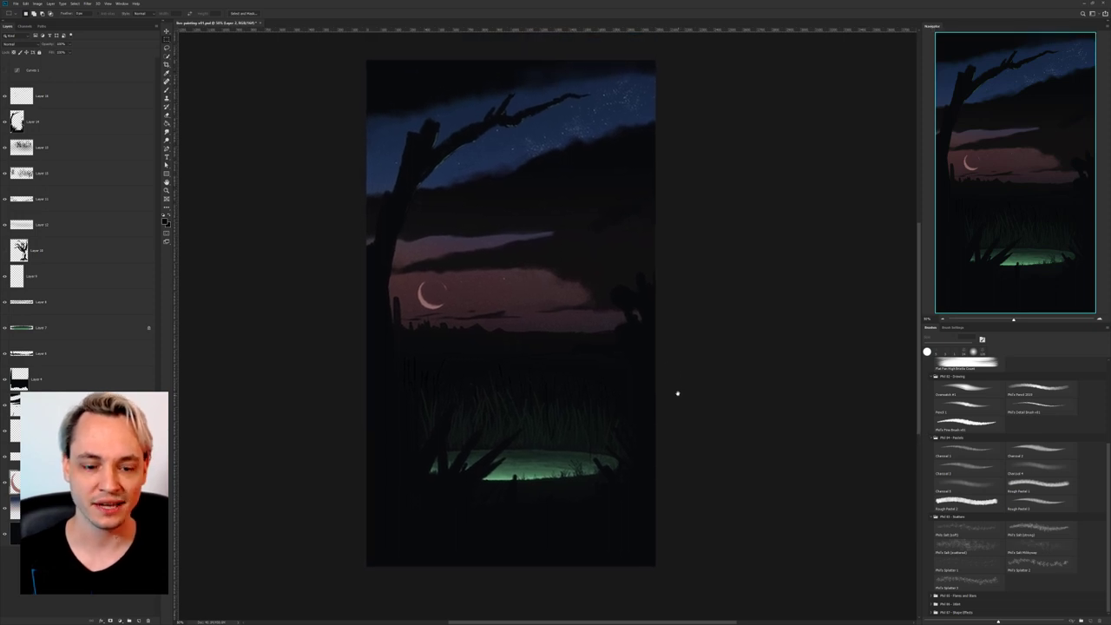
key("ctrl+s")
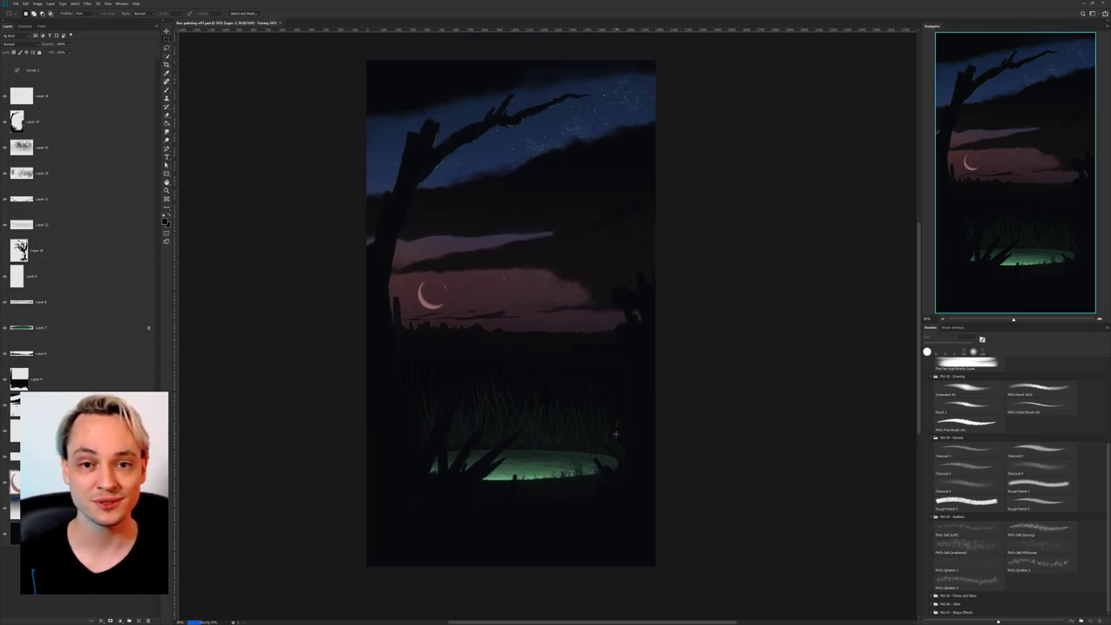
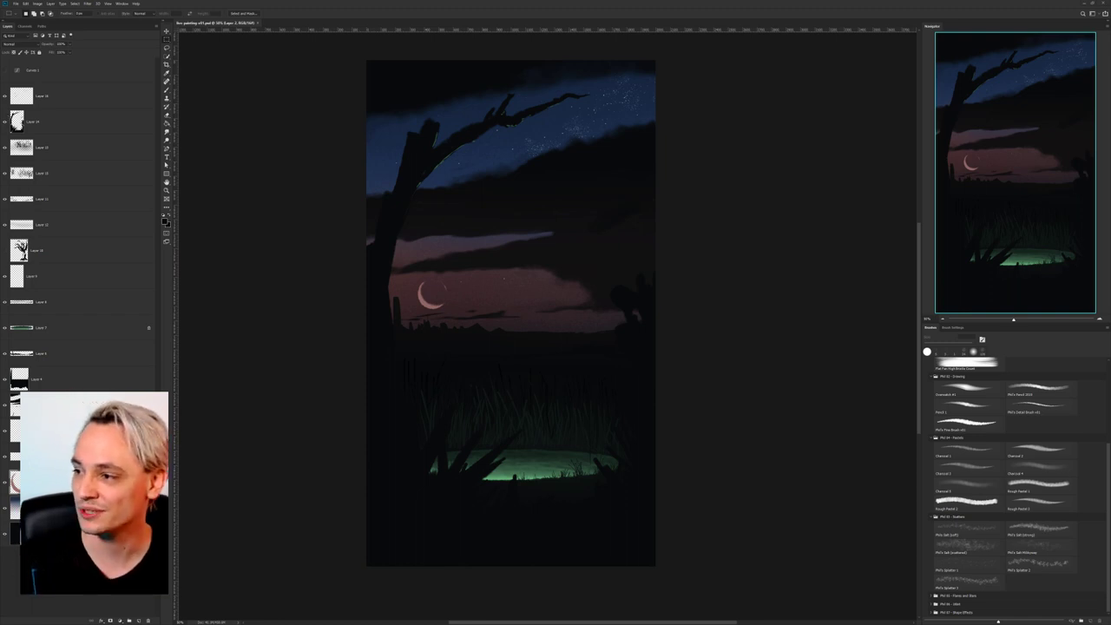
Bring the browser with Simon Stålenhag's Instagram profile over the painting, and enlarge its window and page zoom.
left_click_drag(620, 102, 634, 36)
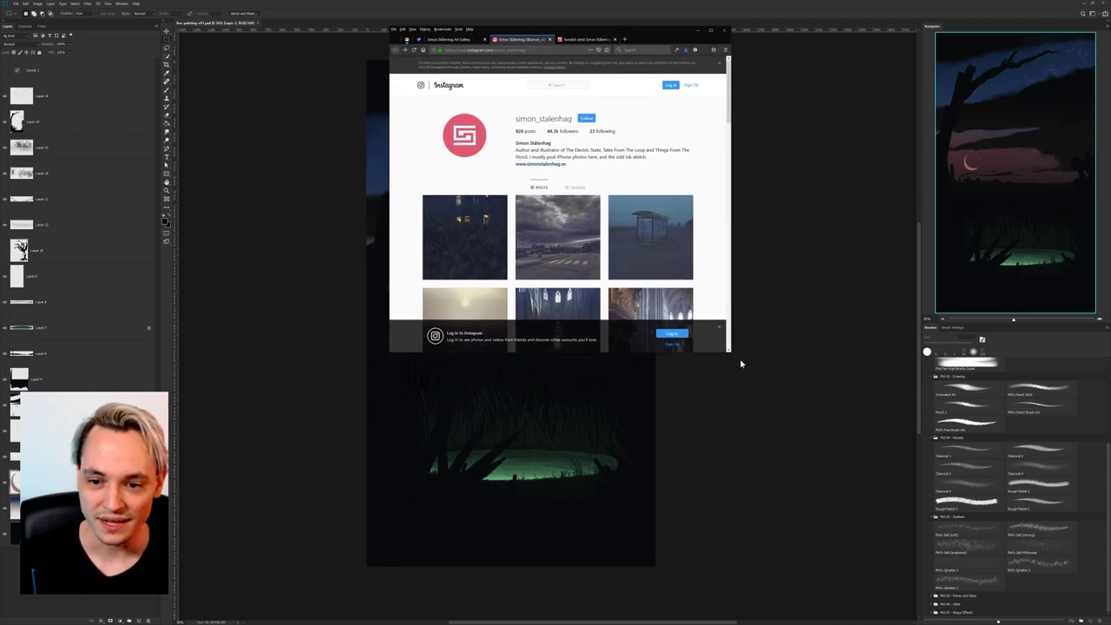
left_click_drag(728, 351, 953, 596)
key("ctrl+plus")
key("ctrl+plus")
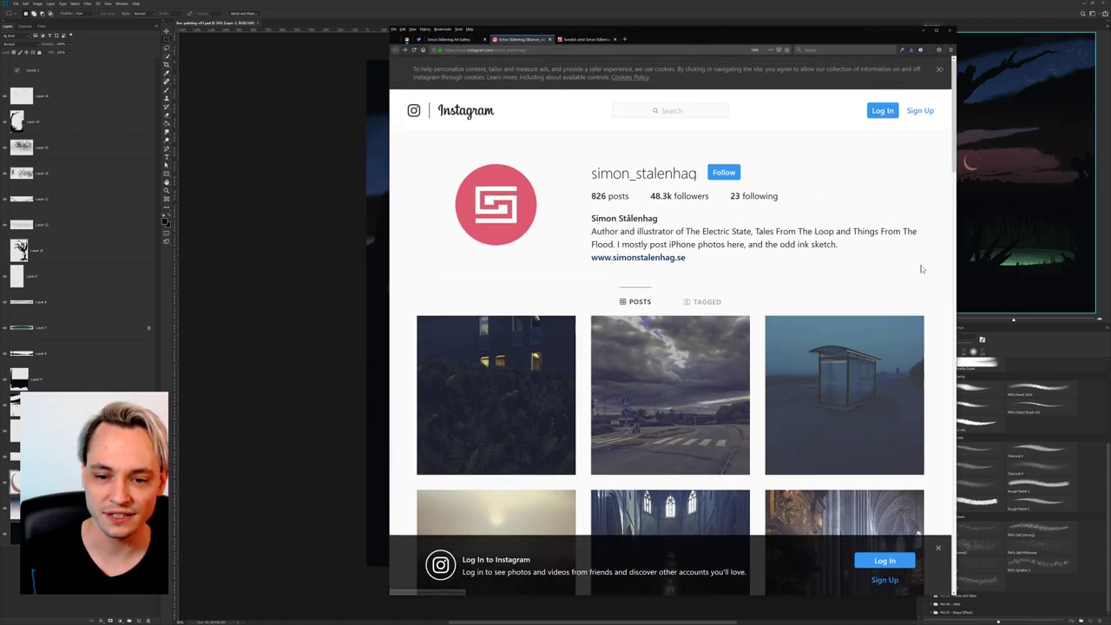
Browse Simon Stålenhag's photo grid to examine the moody lighting and muted colours in his landscape and city shots.
scroll(920, 268, "down", 3)
scroll(934, 265, "down", 5)
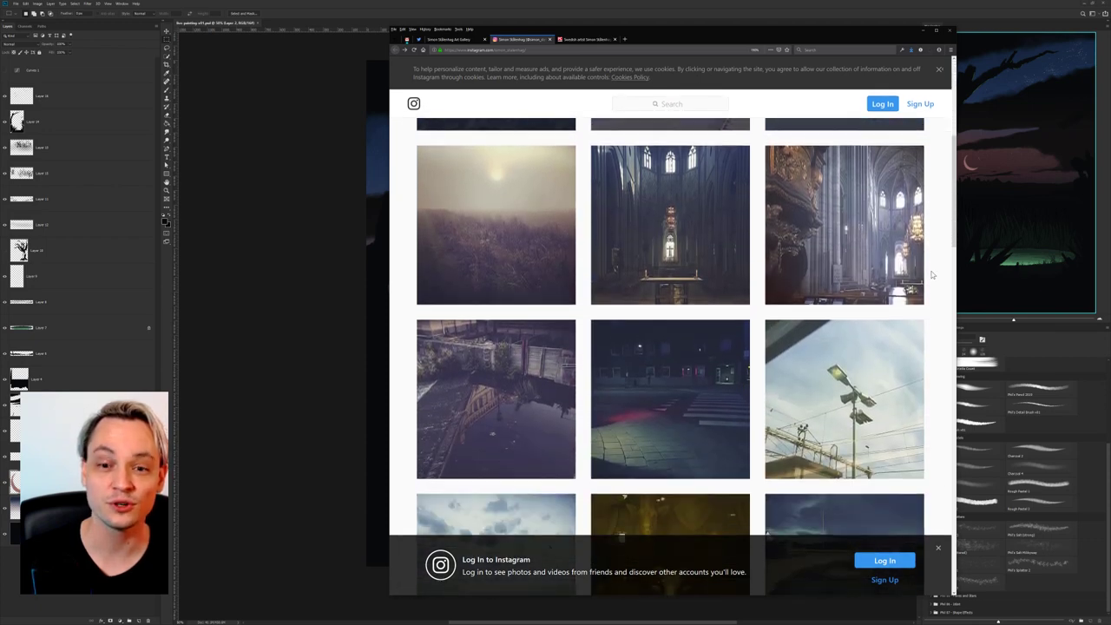
scroll(935, 276, "down", 8)
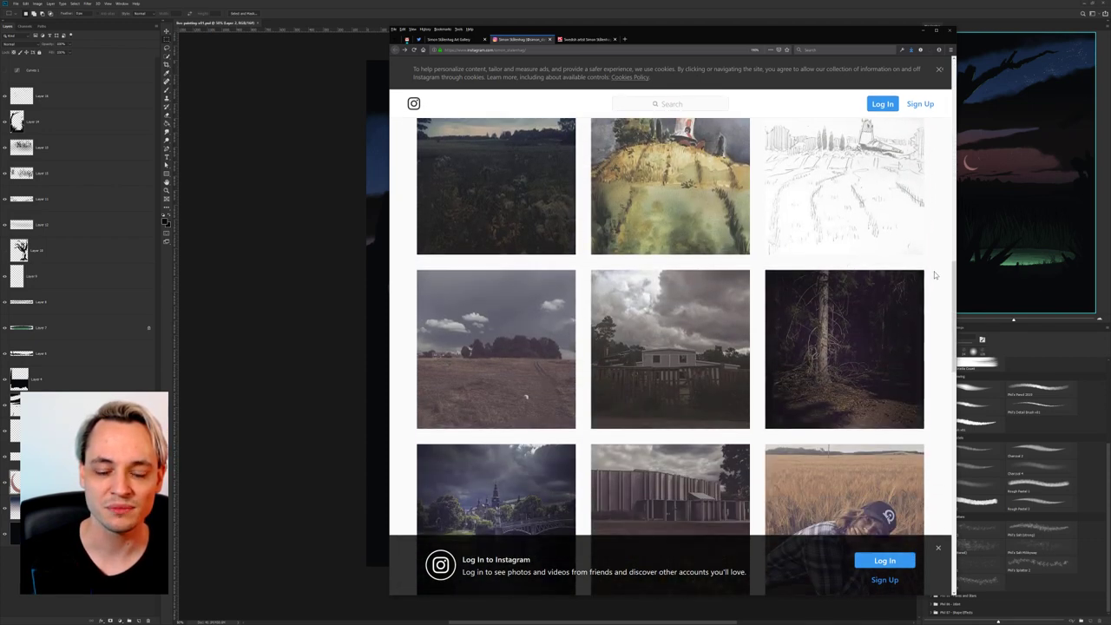
scroll(935, 278, "down", 8)
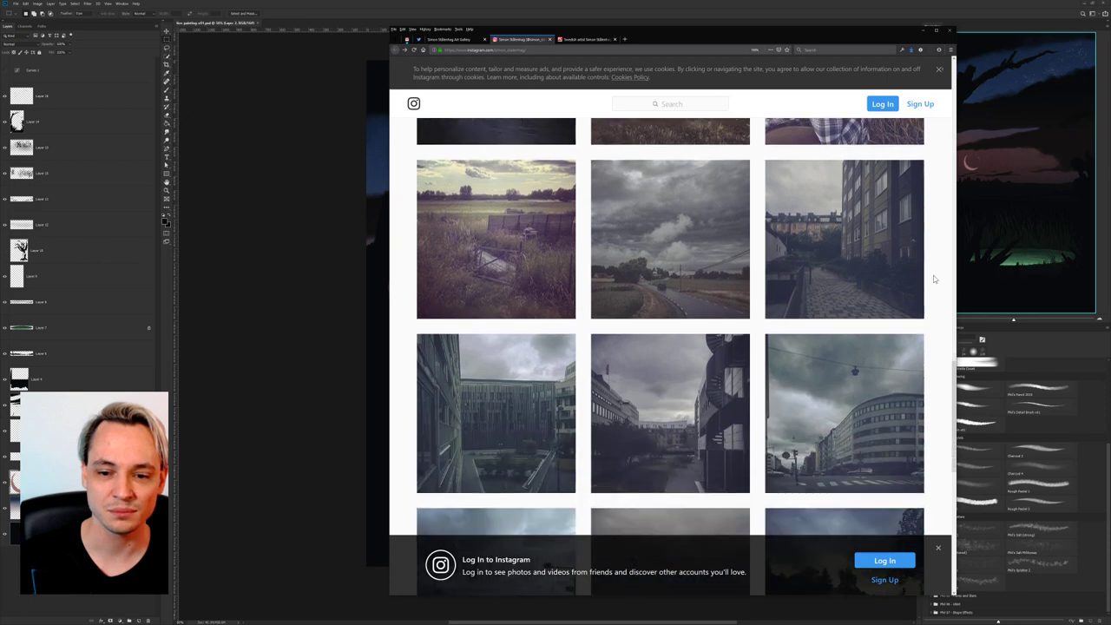
scroll(934, 279, "down", 3)
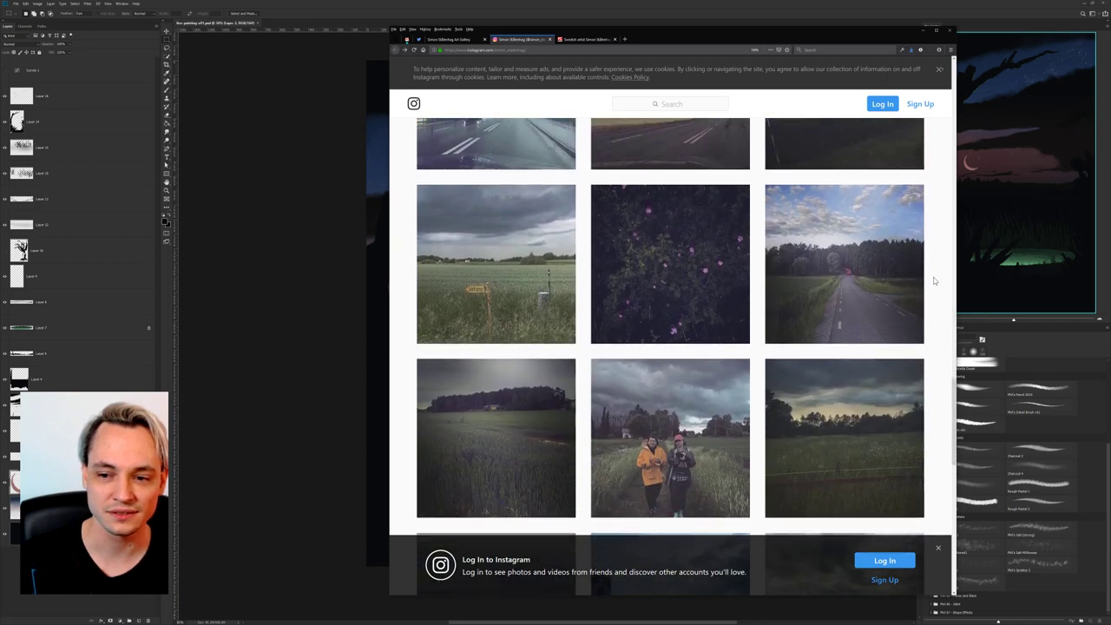
scroll(935, 280, "down", 5)
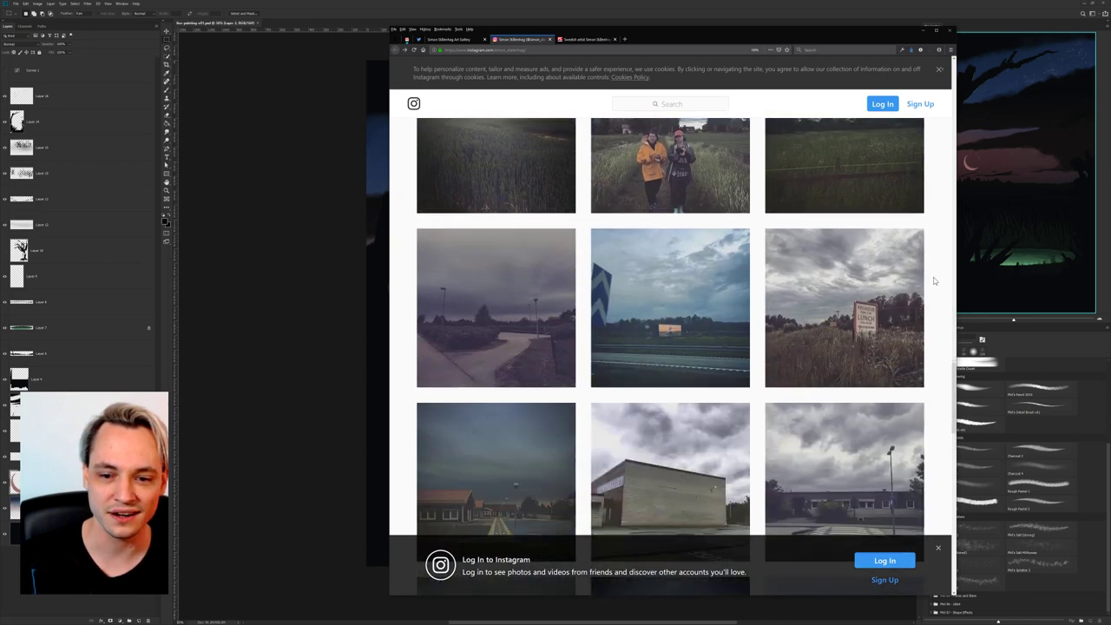
scroll(935, 281, "up", 3)
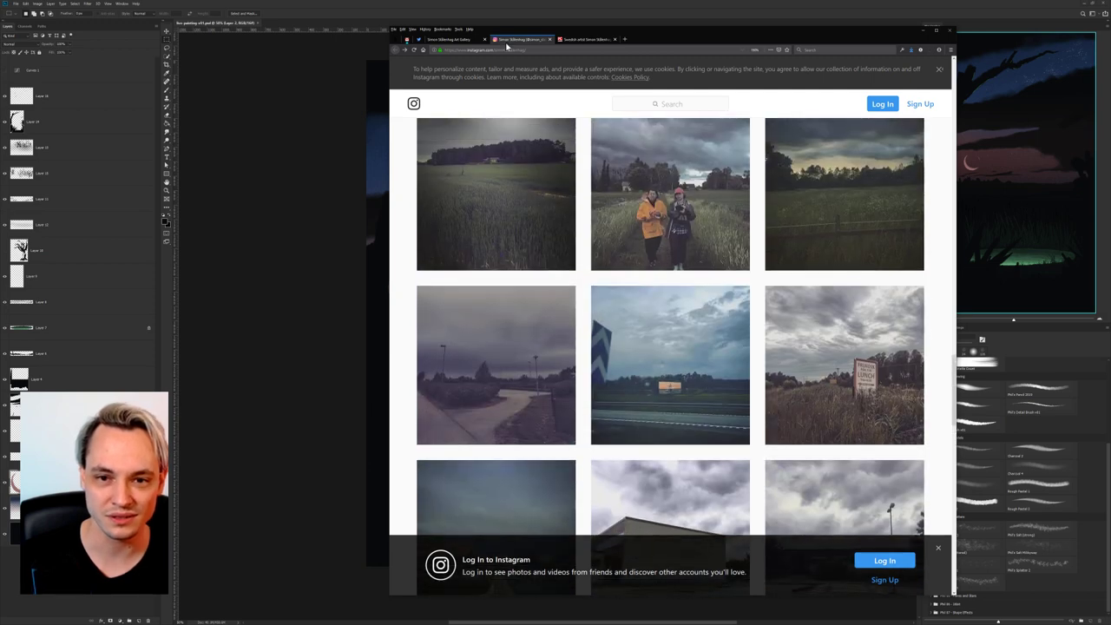
left_click(511, 49)
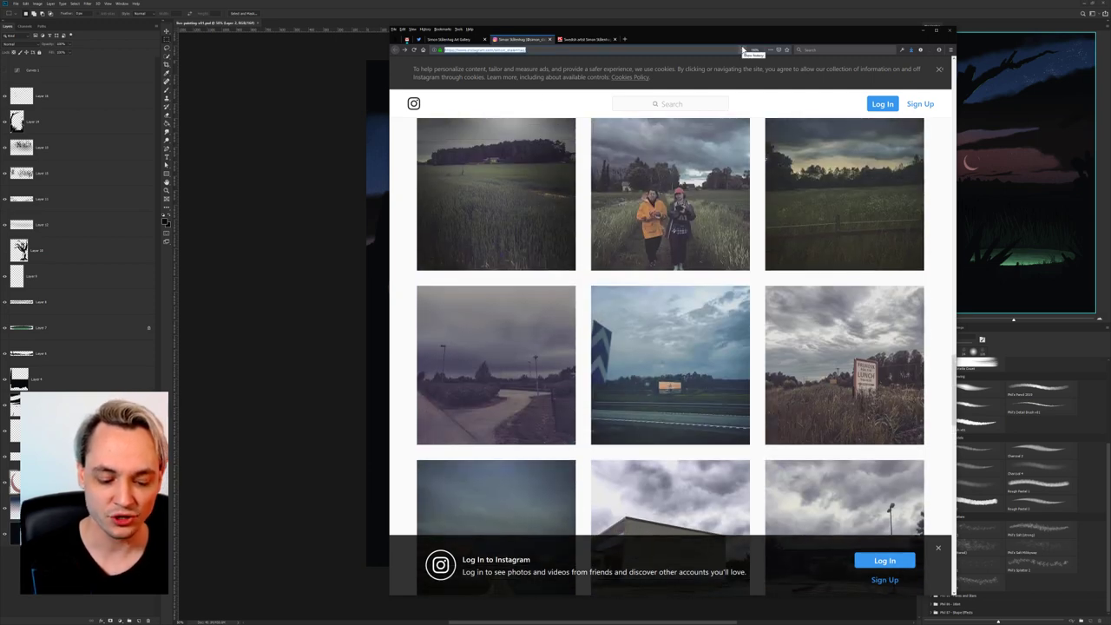
type("picassoprophecy.com")
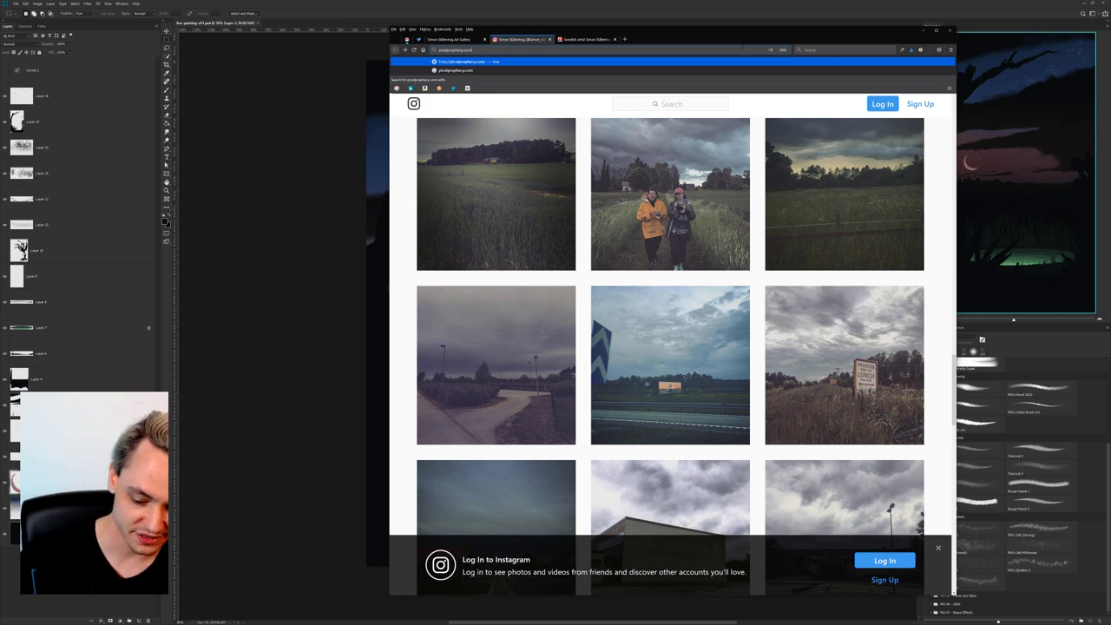
key("Return")
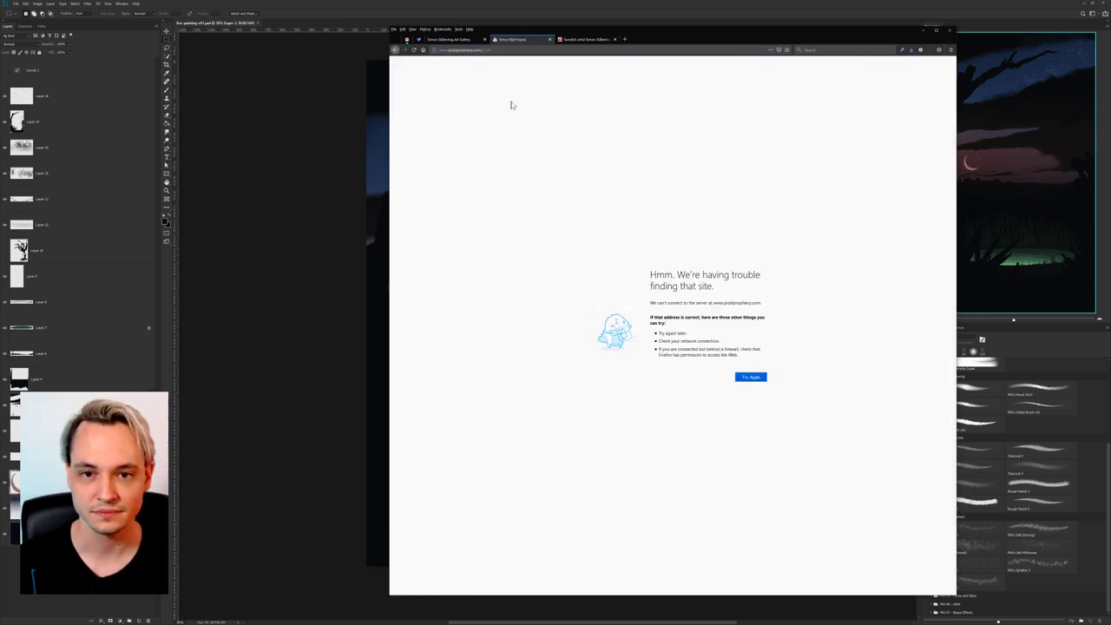
left_click(457, 49)
left_click(502, 50)
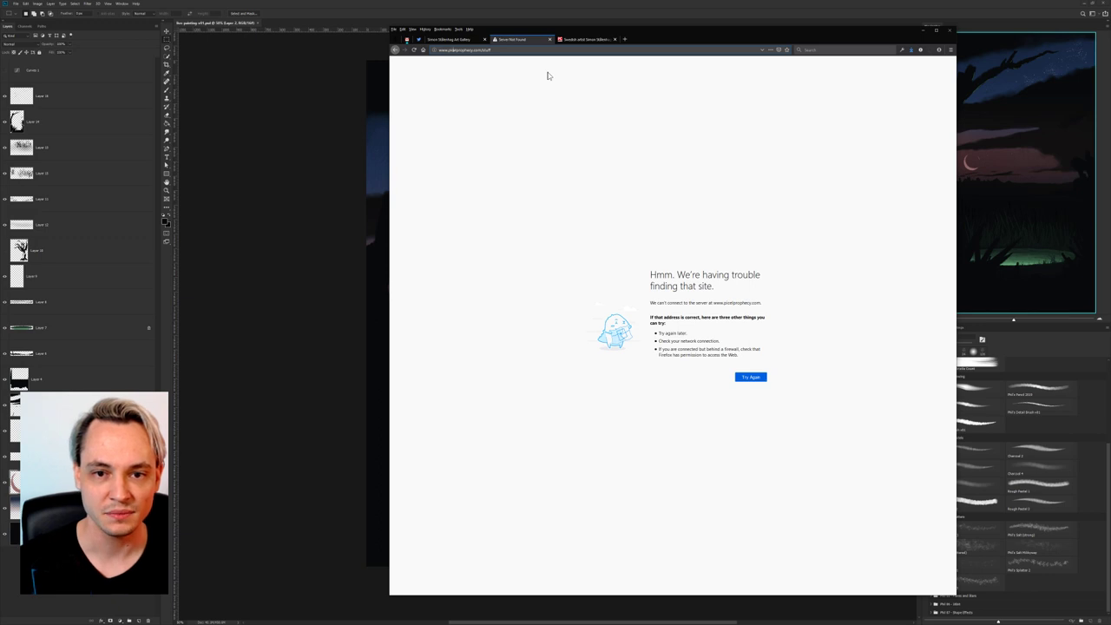
key("BackSpace")
key("Return")
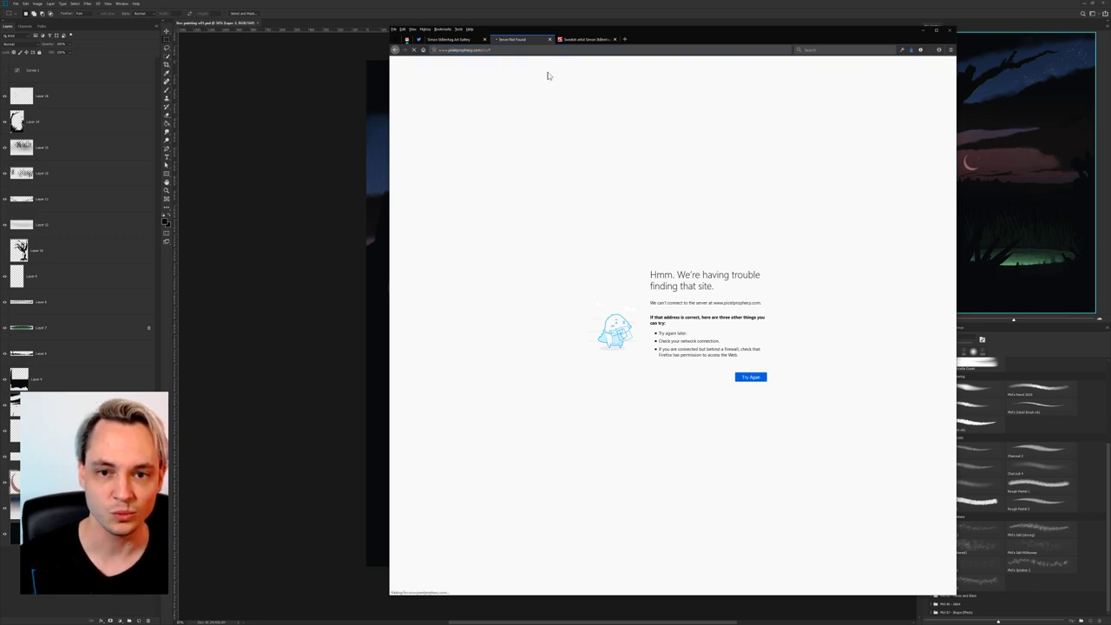
scroll(655, 239, "up", 7)
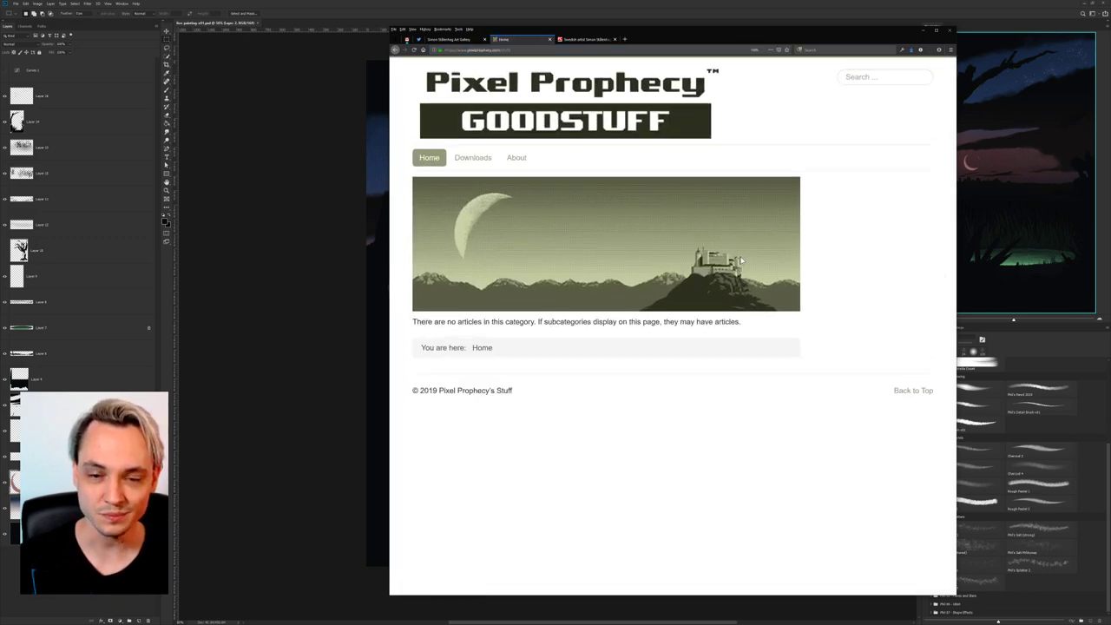
Open the Downloads overview of the Goodstuff site and look through its categories.
left_click_drag(680, 30, 699, 11)
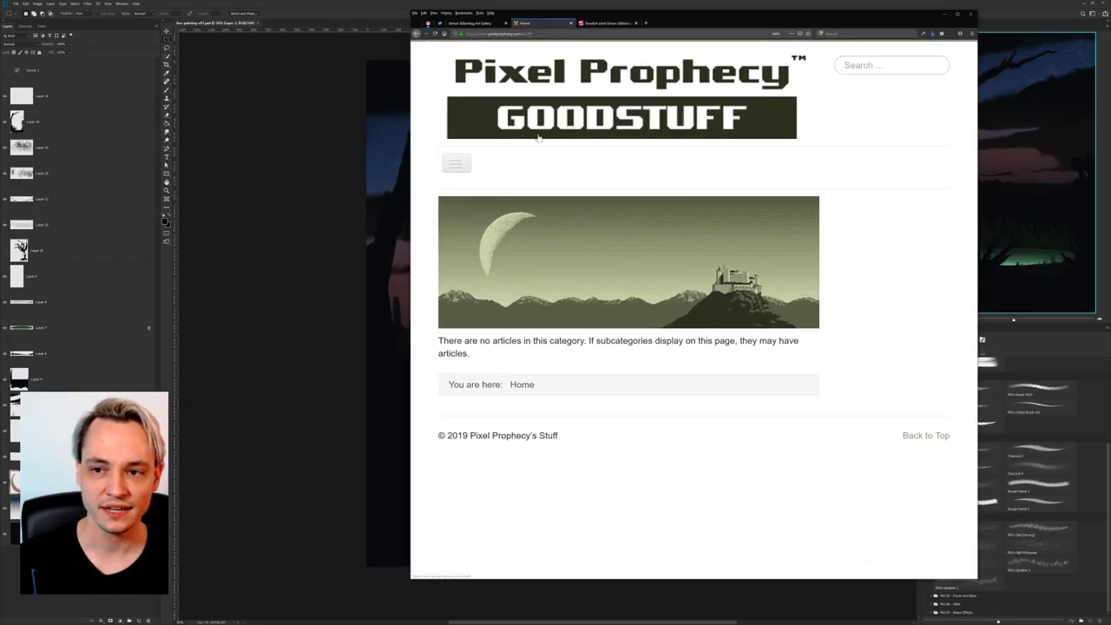
left_click(457, 169)
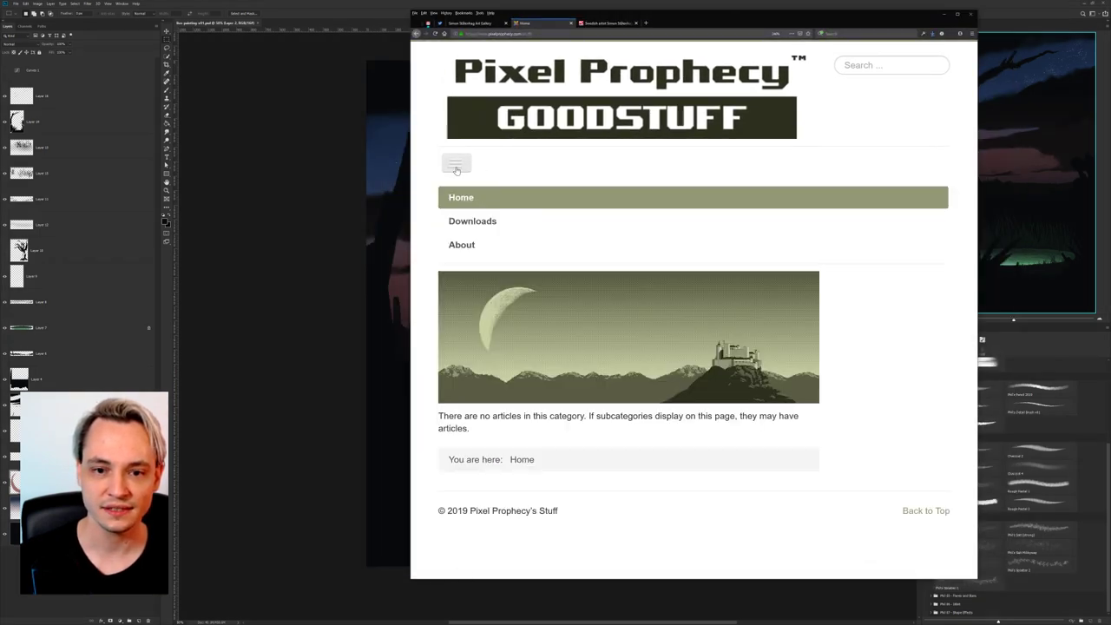
left_click(473, 223)
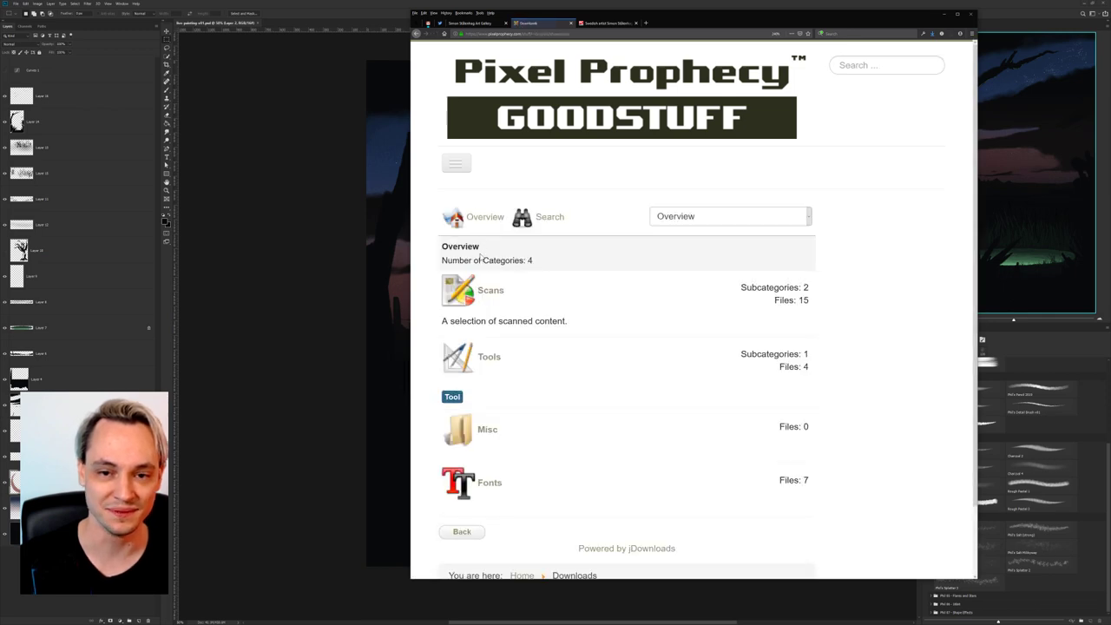
scroll(631, 342, "down", 2)
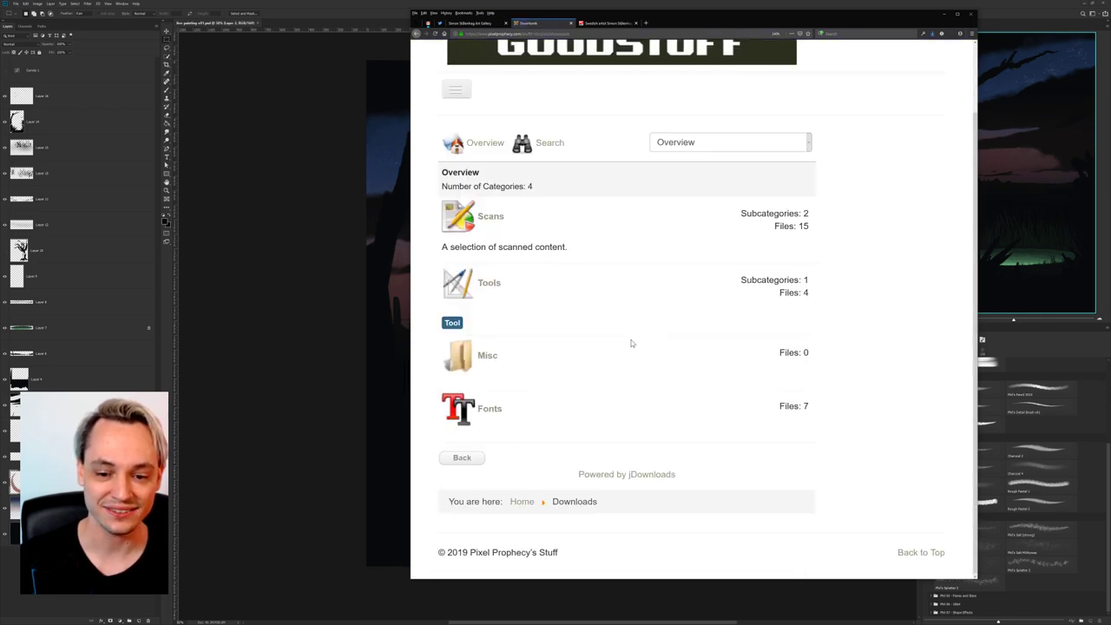
scroll(631, 343, "up", 2)
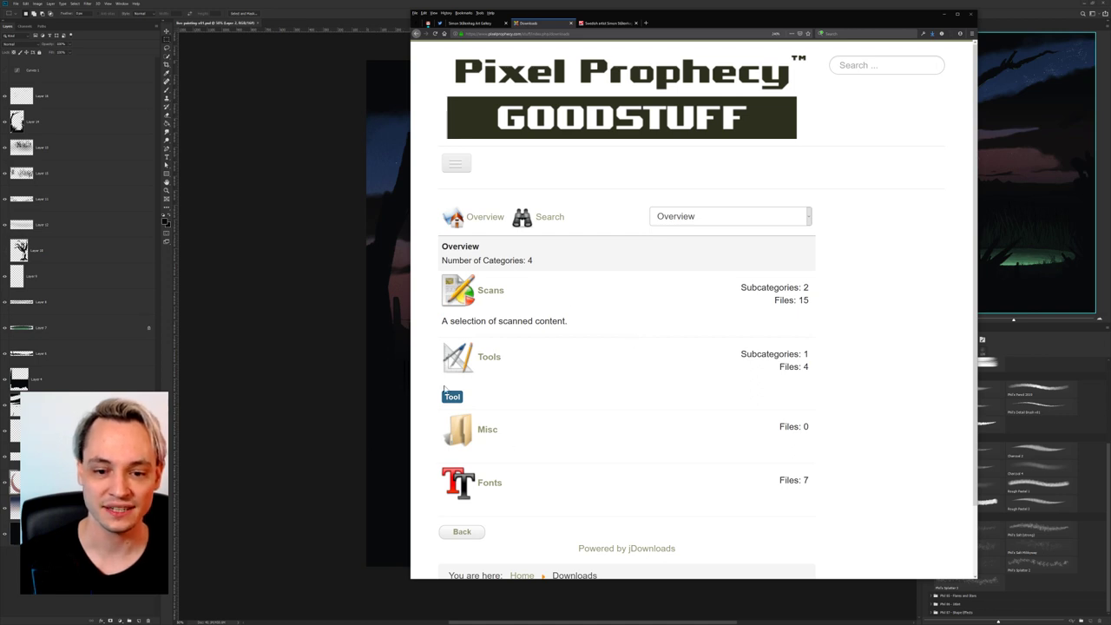
Open the Tools download category and its Sources subcategory, and look through the listed files.
left_click(488, 357)
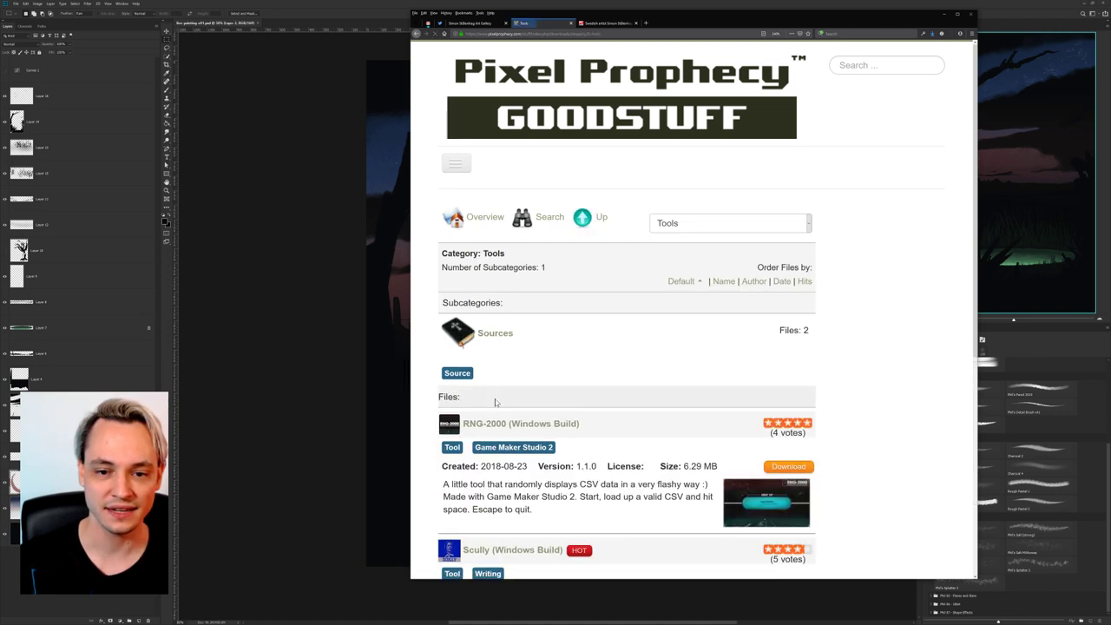
scroll(526, 395, "down", 4)
left_click(496, 191)
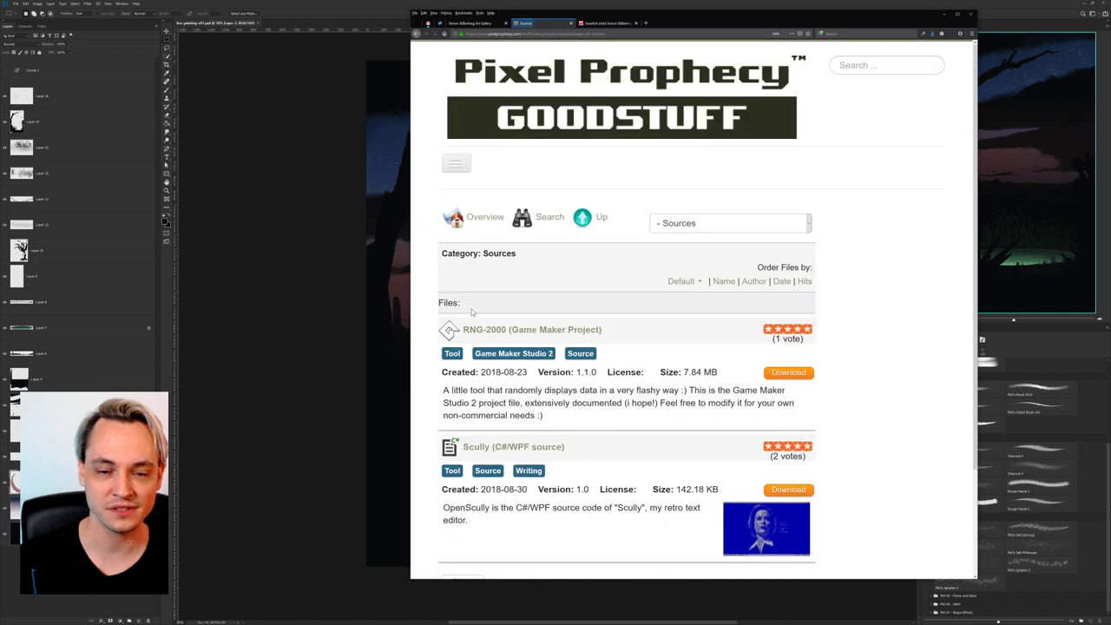
scroll(469, 227, "down", 3)
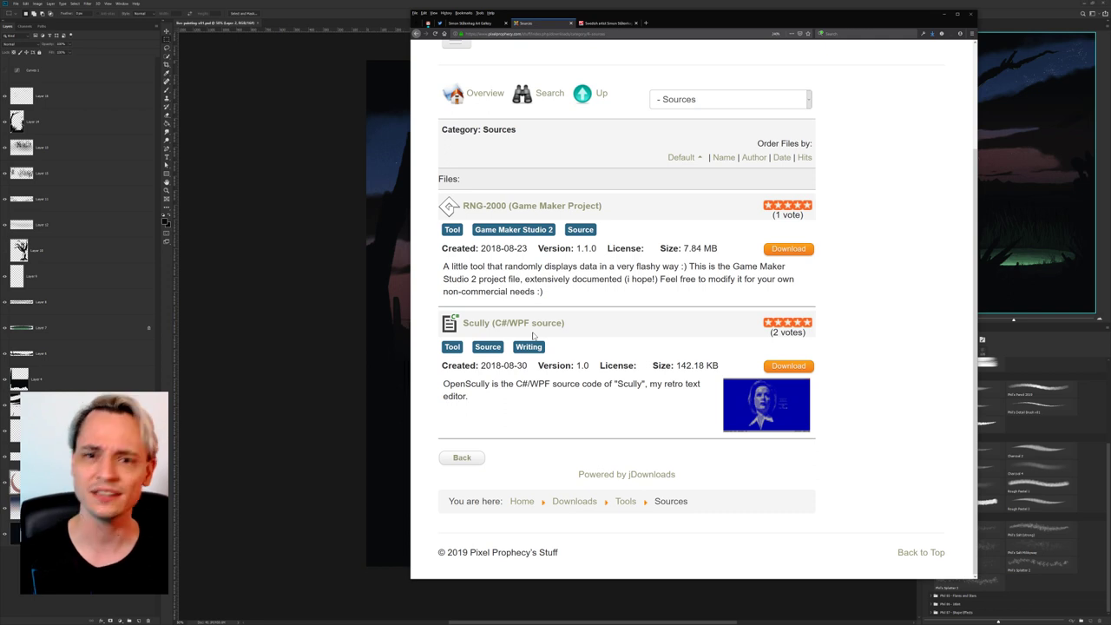
Minimise the browser, re-centre the painting in view, and minimise the painting program to reach the desktop.
left_click(946, 14)
left_click_drag(727, 132, 779, 134)
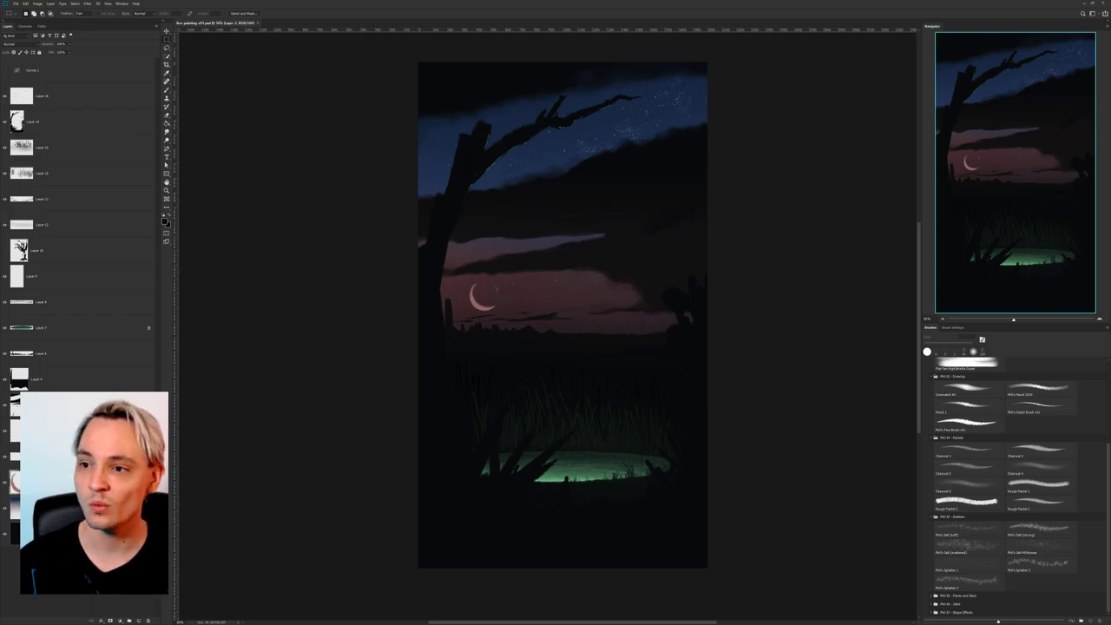
left_click(1084, 4)
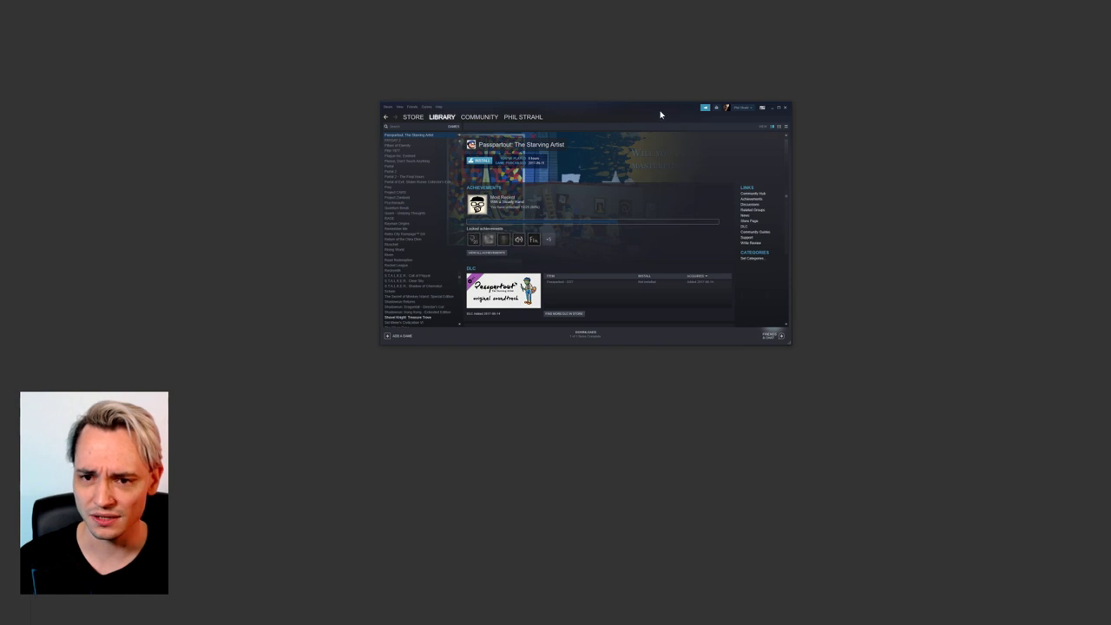
Switch to the Steam library, reposition its window, and open the store page of Passpartout: The Starving Artist.
left_click_drag(660, 114, 972, 206)
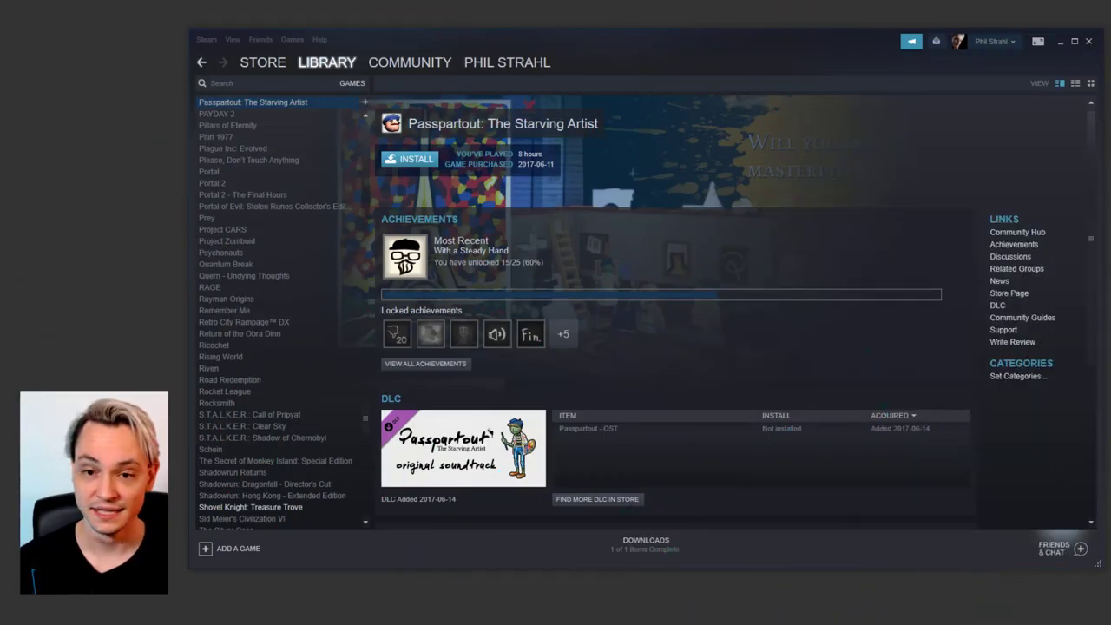
mouse_move(617, 43)
left_mouse_down()
mouse_move(625, 46)
mouse_move(610, 45)
left_mouse_up()
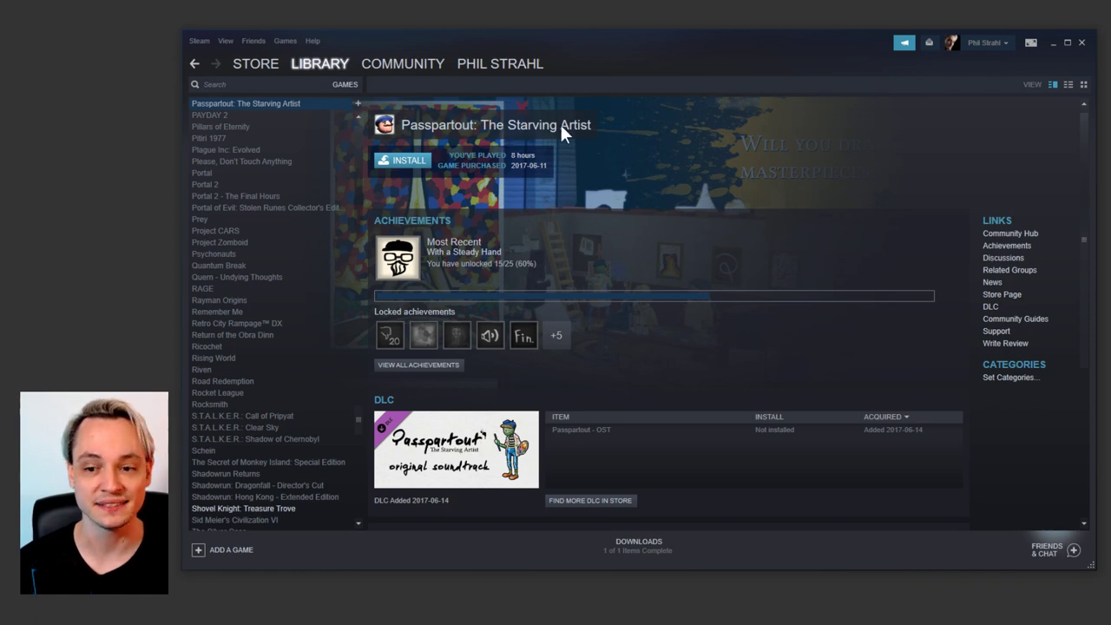
scroll(598, 173, "down", 3)
scroll(566, 232, "up", 3)
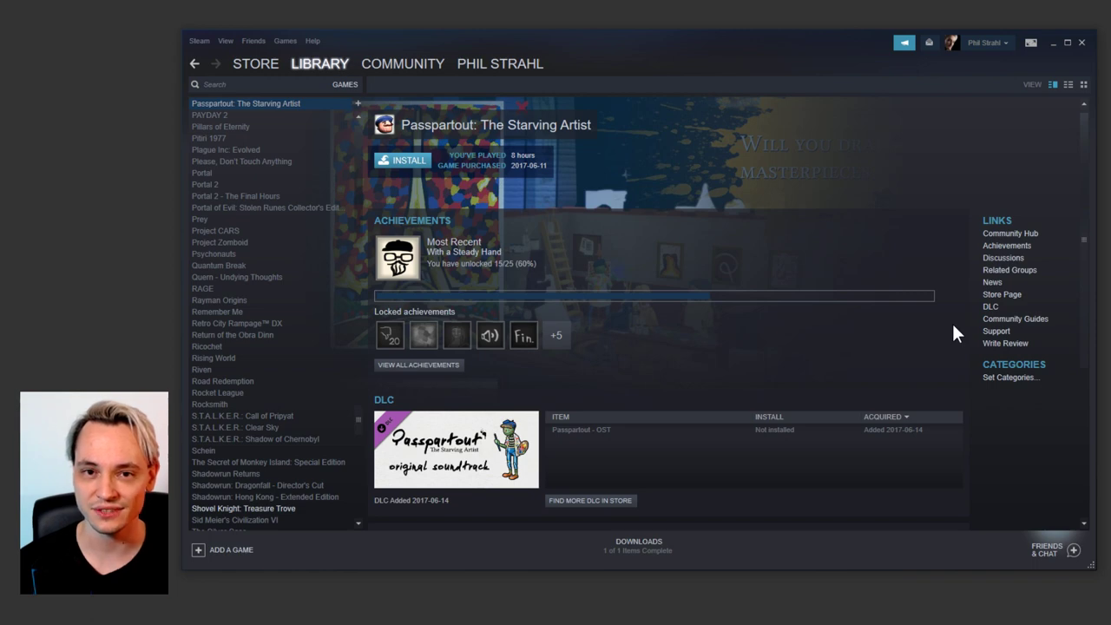
left_click(995, 295)
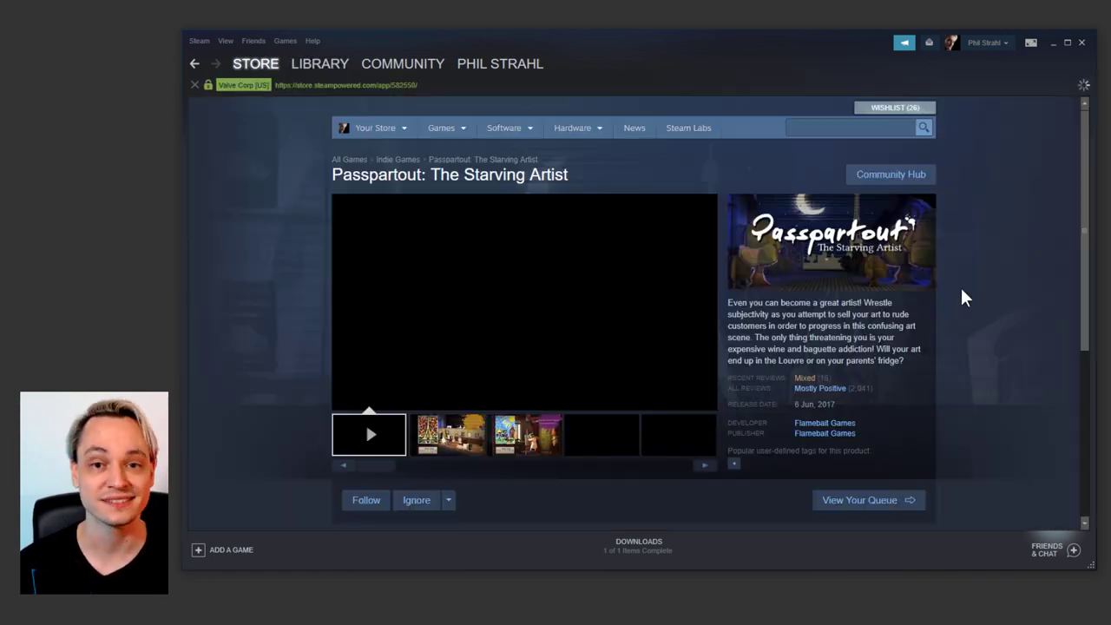